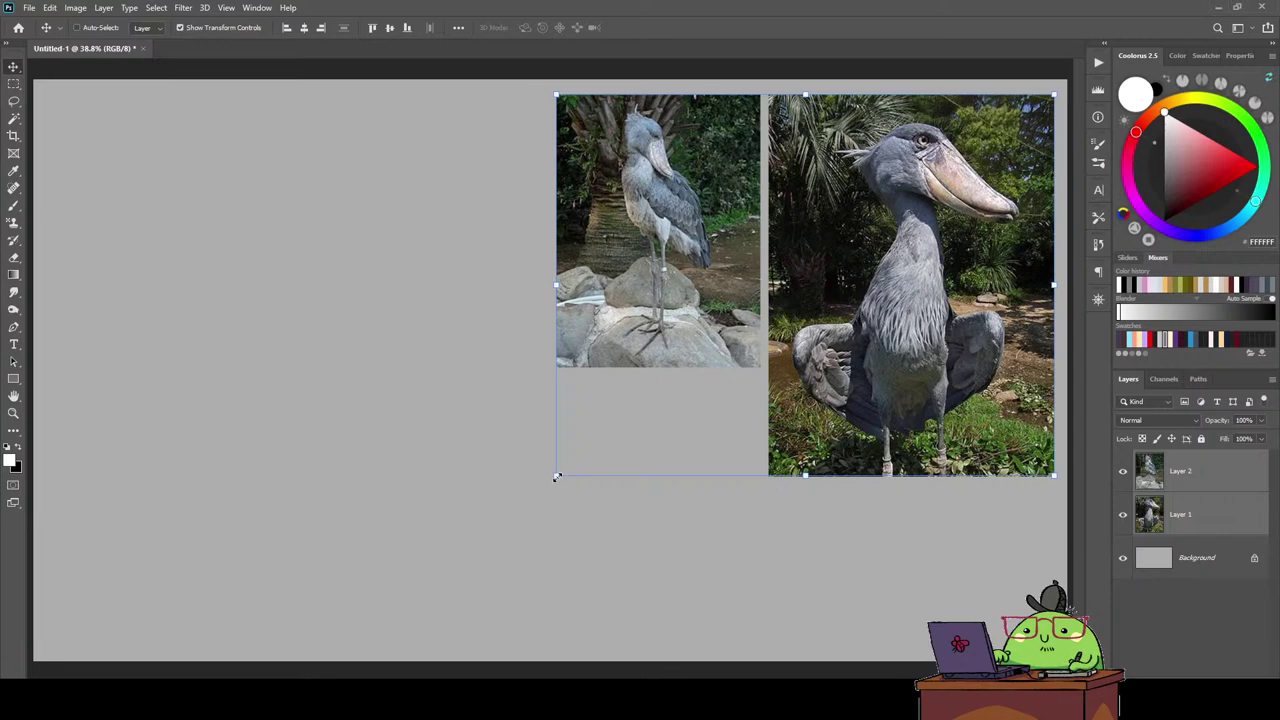
Scale both shoebill reference photos down into the upper-right area of the canvas.
key("ctrl+t")
left_click_drag(556, 475, 684, 400)
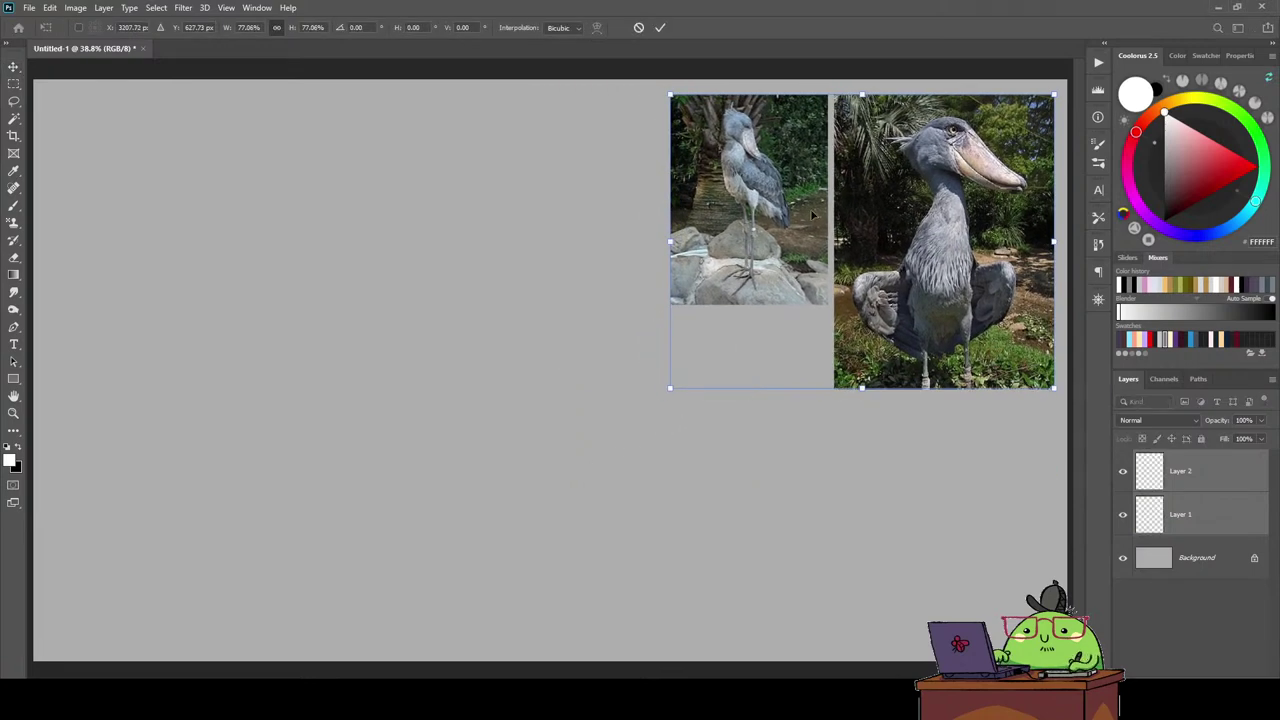
key("Return")
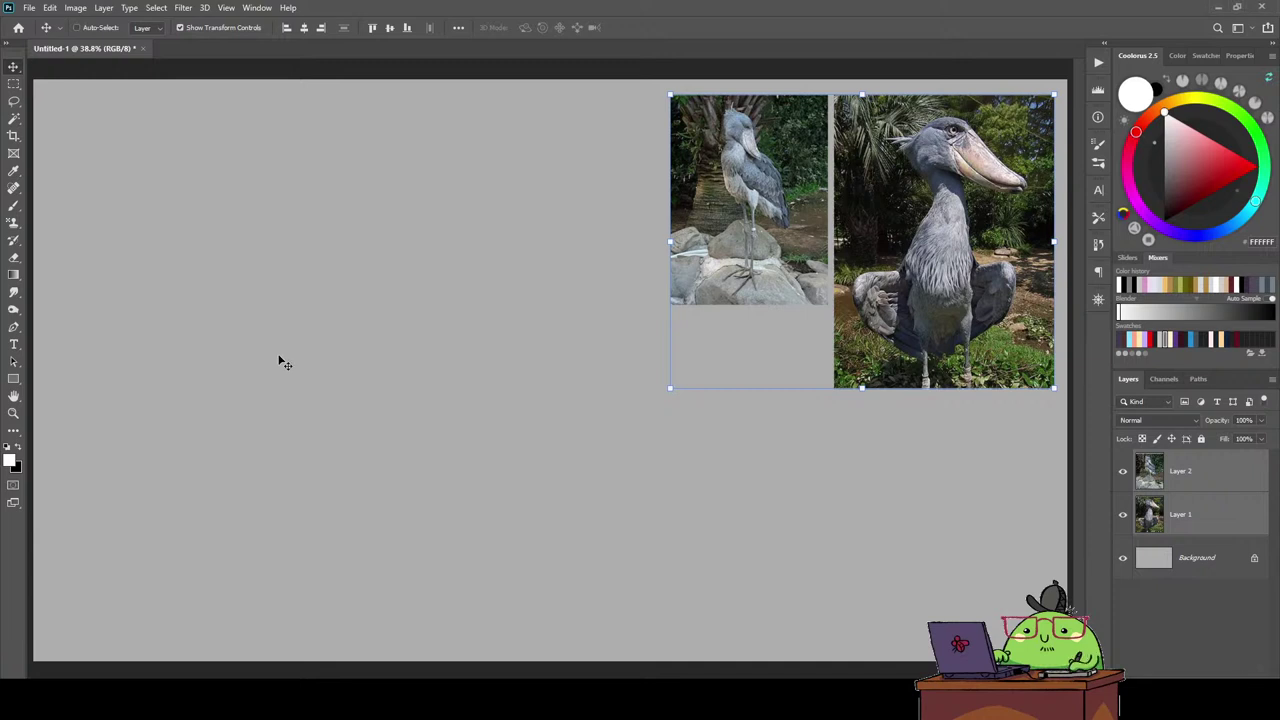
Add a new empty Layer 3 and set up the Brush tool with black paint.
key("ctrl+shift+alt+n")
key("b")
mouse_move(403, 327)
left_mouse_down()
mouse_move(376, 398)
mouse_move(360, 343)
left_mouse_up()
key("ctrl+z")
key("x")
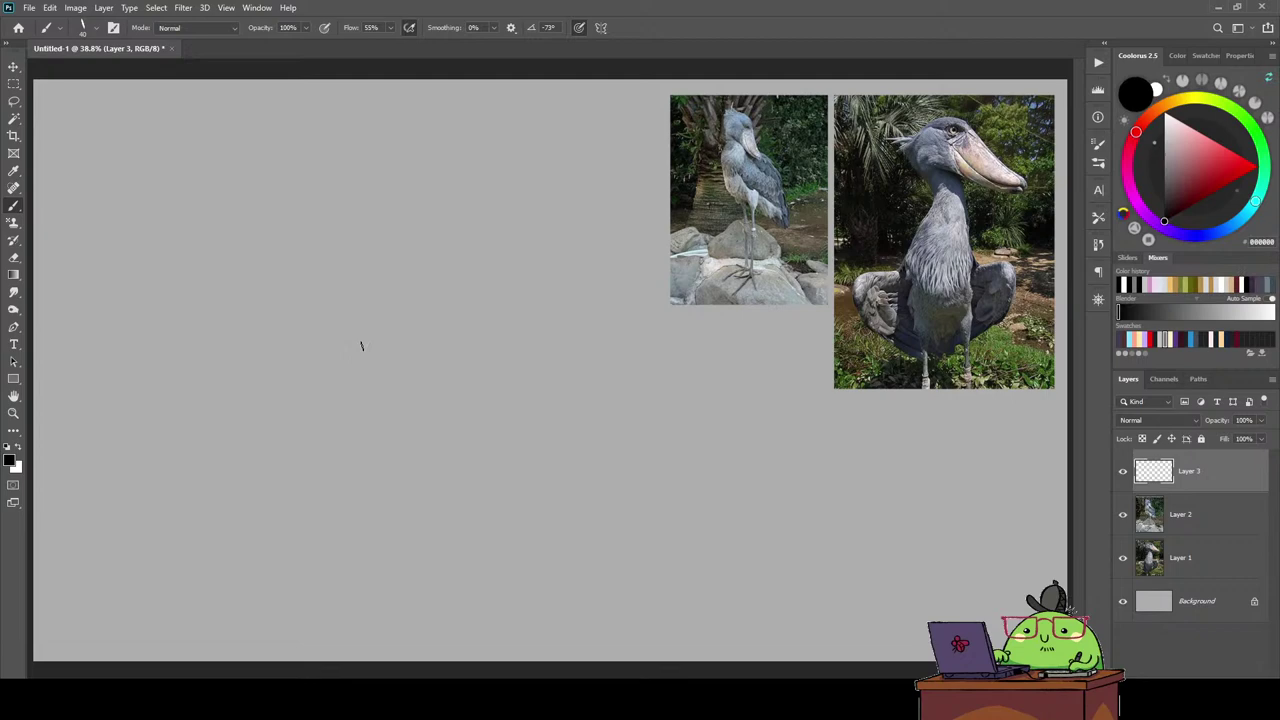
Choose the Strokey stroke Paul brush preset and test it, undoing the trial strokes.
right_click(386, 306)
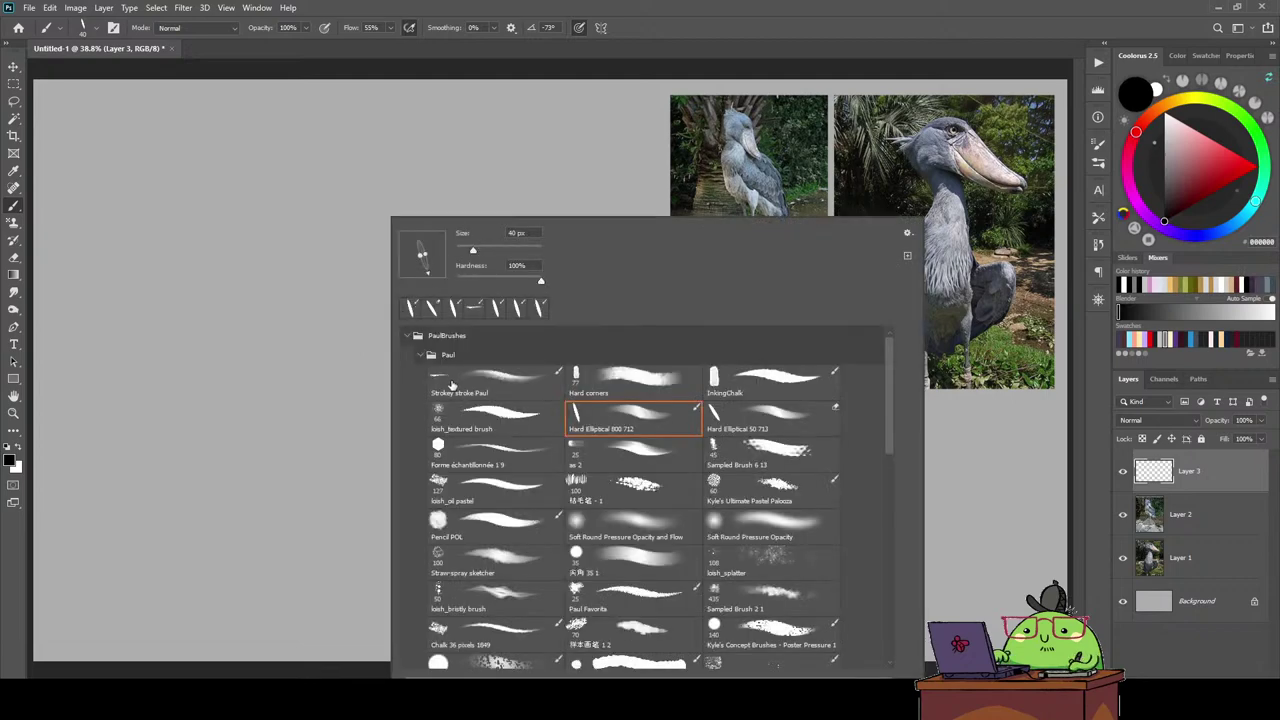
left_click(430, 376)
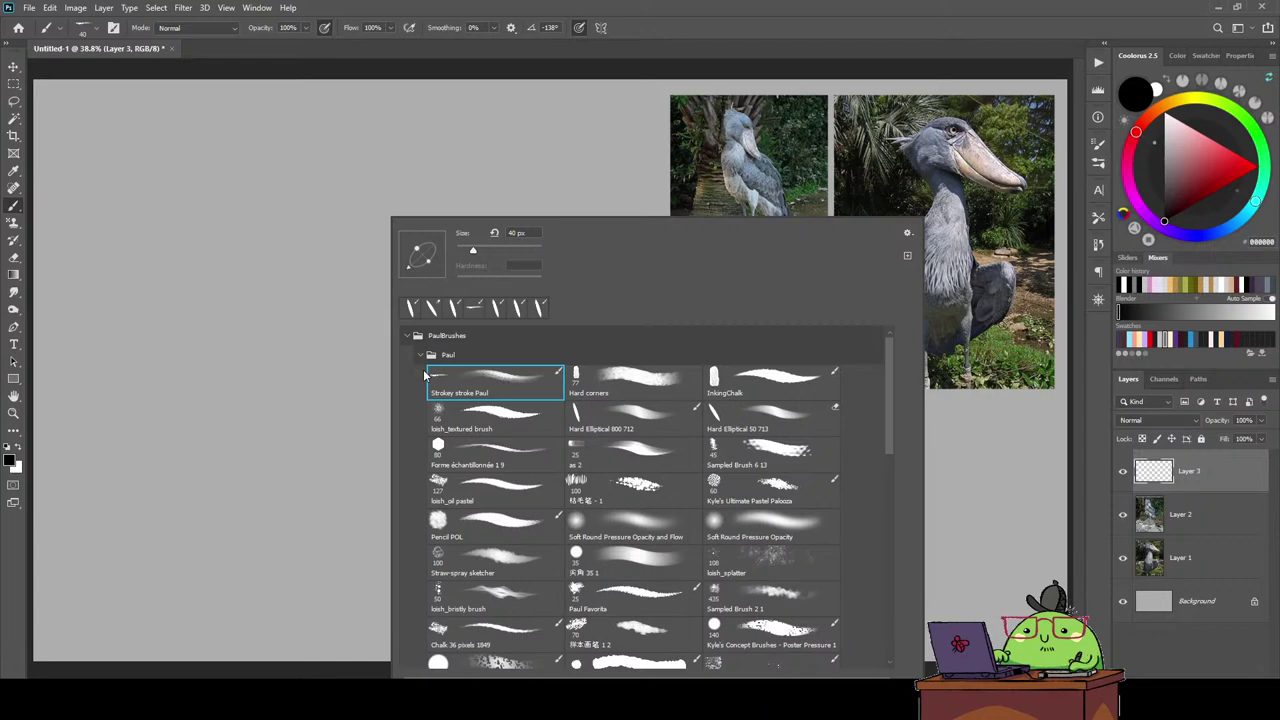
left_click(371, 150)
left_click_drag(405, 252, 412, 445)
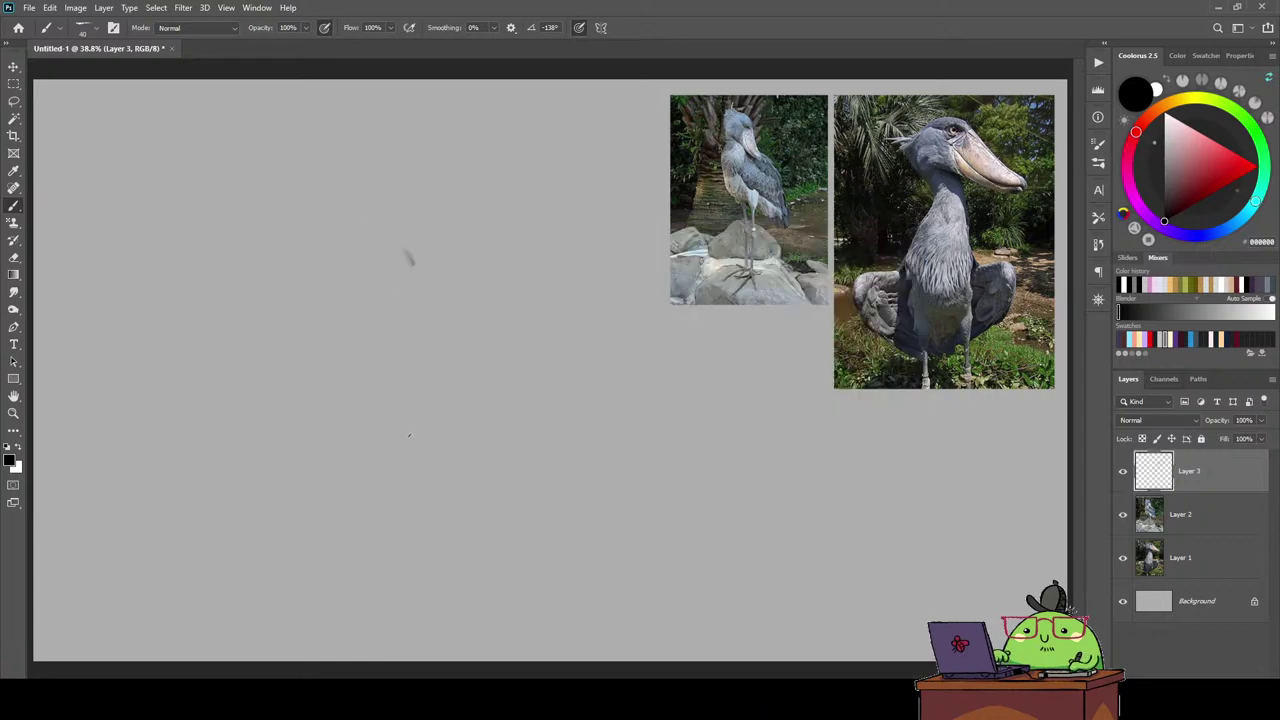
left_click_drag(408, 395, 383, 463)
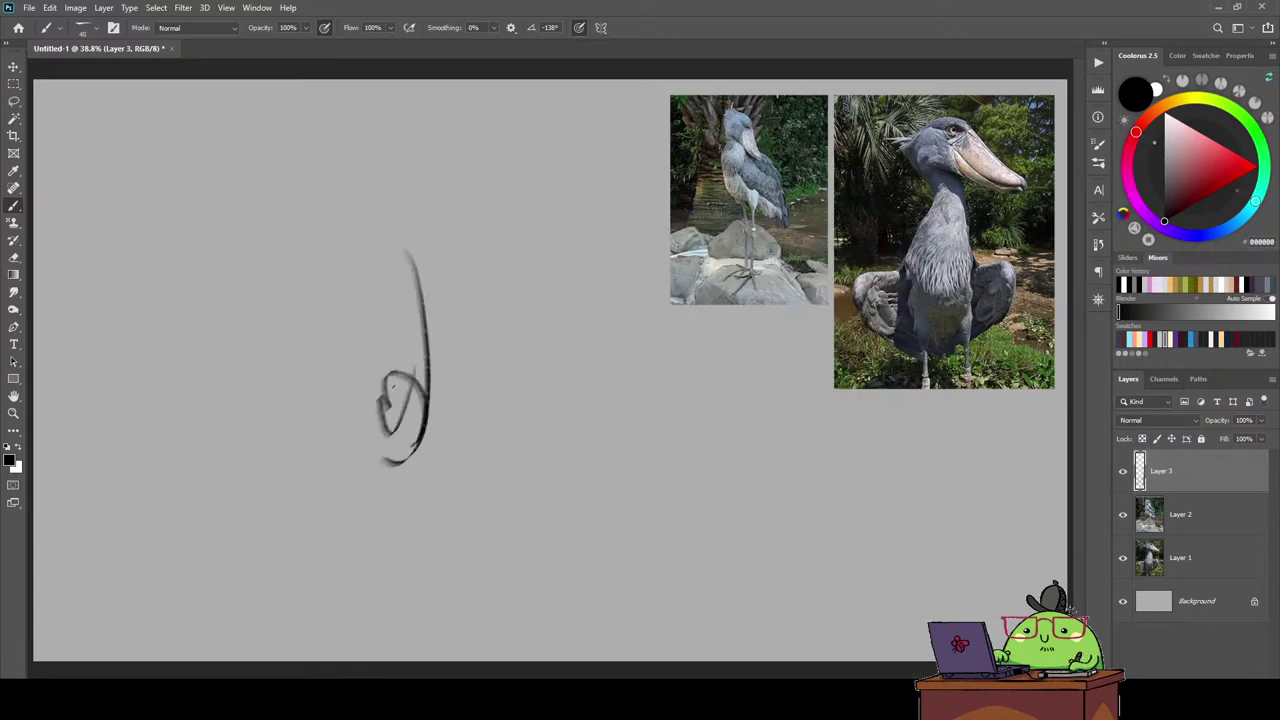
key("ctrl+z")
key("ctrl+z")
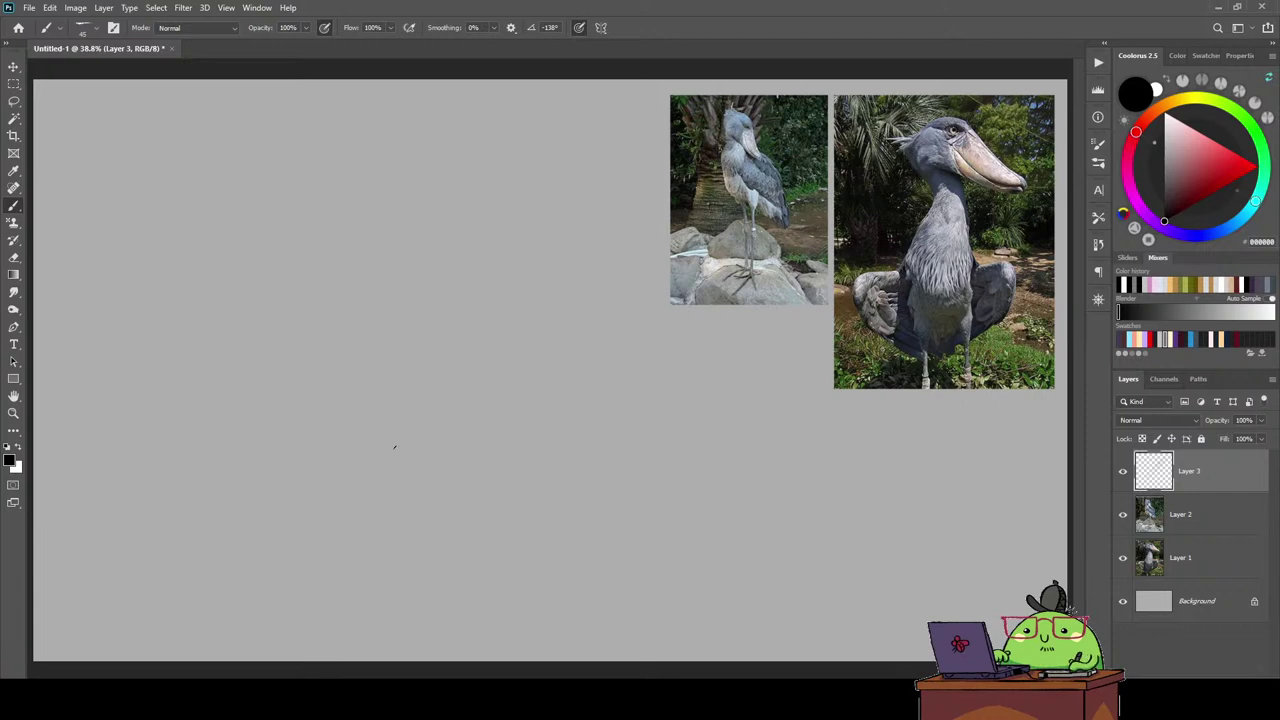
Sketch the shoebill's oval body outline with loose pencil strokes on the left.
left_click_drag(390, 446, 343, 462)
left_click_drag(440, 406, 322, 488)
left_click_drag(406, 440, 300, 505)
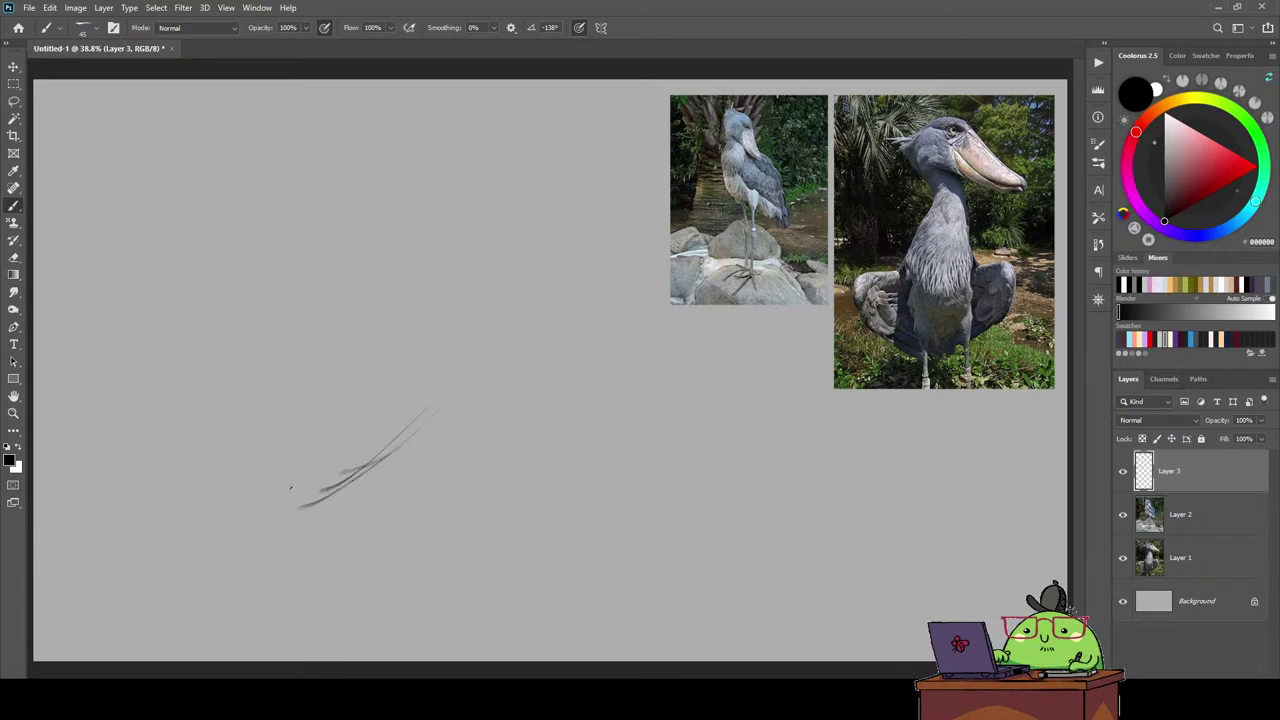
left_click_drag(302, 320, 276, 448)
left_click_drag(284, 384, 264, 466)
mouse_move(326, 496)
left_mouse_down()
mouse_move(280, 515)
mouse_move(280, 352)
mouse_move(354, 279)
left_mouse_up()
mouse_move(290, 320)
left_mouse_down()
mouse_move(384, 258)
mouse_move(408, 263)
left_mouse_up()
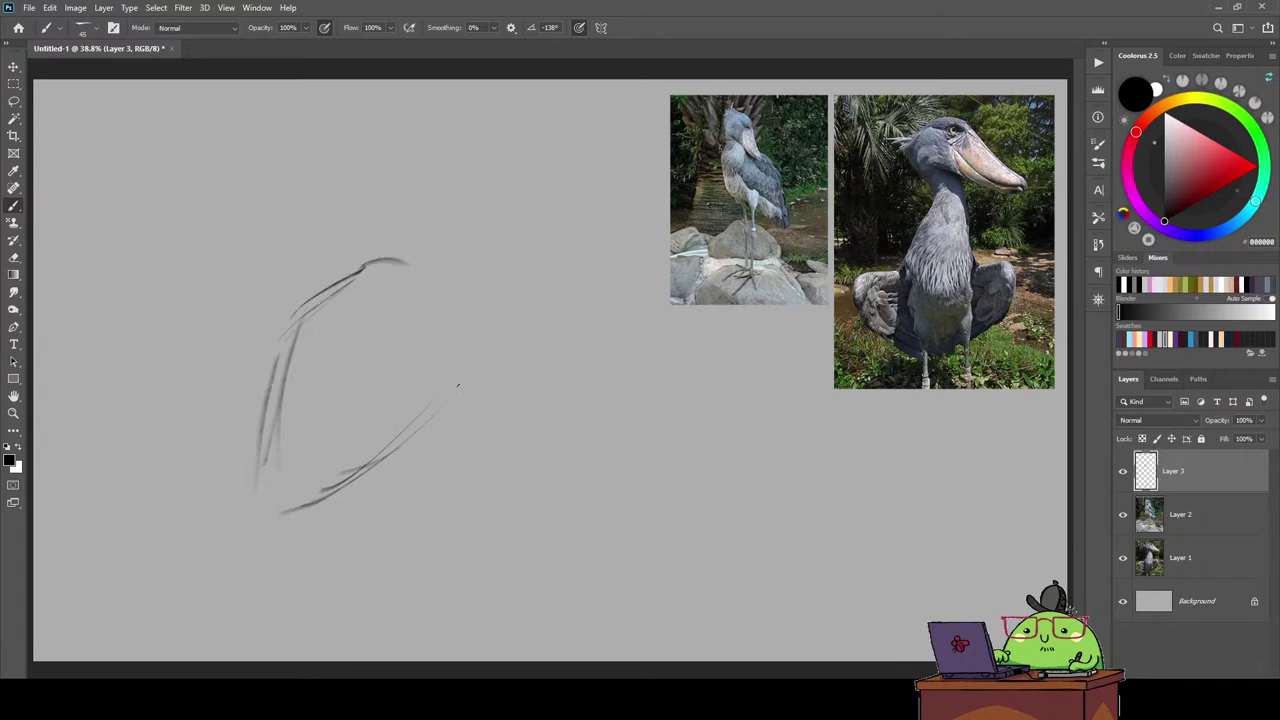
left_click_drag(458, 384, 390, 444)
left_click_drag(466, 322, 456, 374)
left_click_drag(470, 284, 460, 364)
mouse_move(366, 268)
left_mouse_down()
mouse_move(424, 245)
mouse_move(470, 358)
left_mouse_up()
mouse_move(476, 276)
left_mouse_down()
mouse_move(460, 378)
mouse_move(478, 346)
left_mouse_up()
left_click_drag(460, 220, 486, 266)
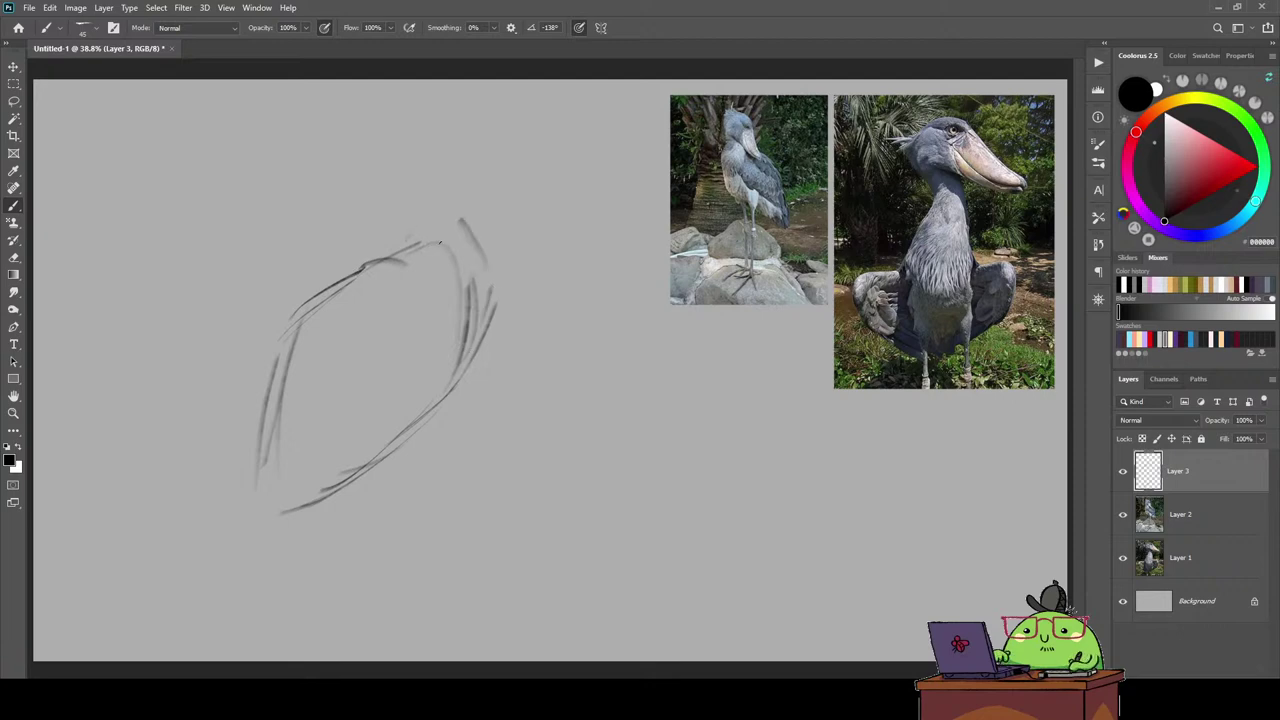
Move the body sketch lower on the canvas and add strokes along its bottom.
key("v")
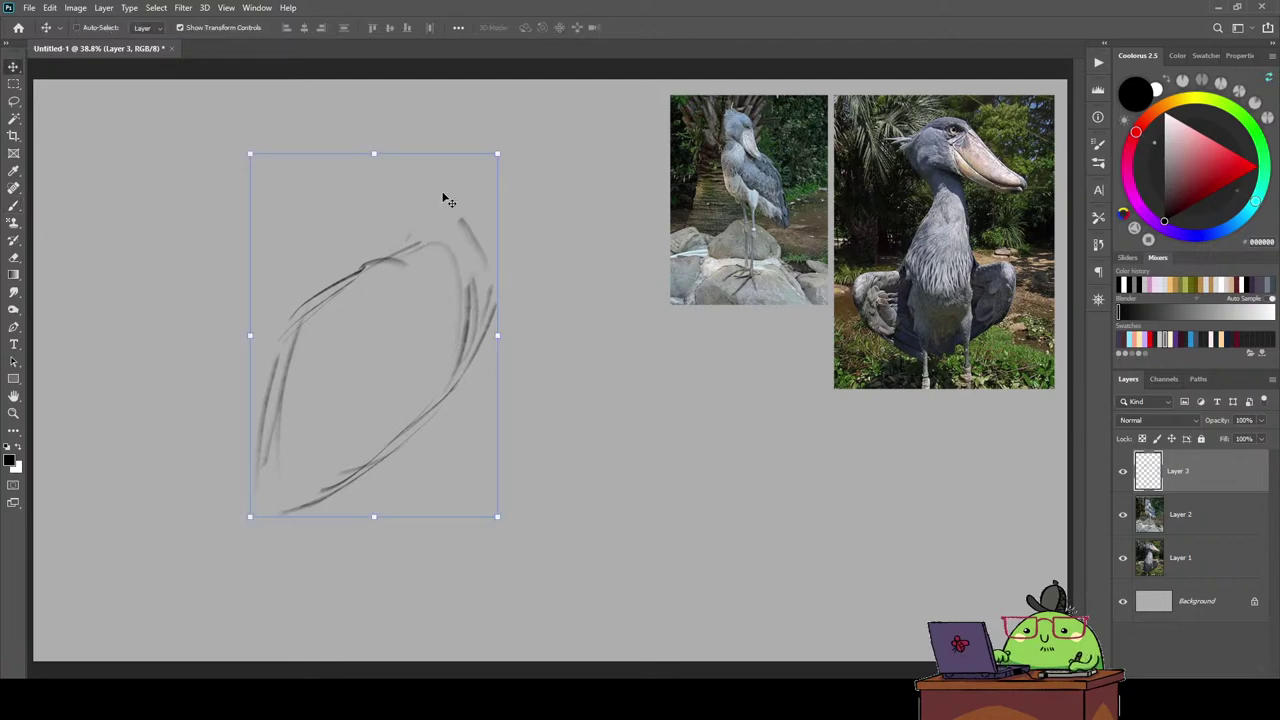
mouse_move(374, 335)
left_mouse_down()
mouse_move(374, 459)
mouse_move(382, 409)
left_mouse_up()
key("b")
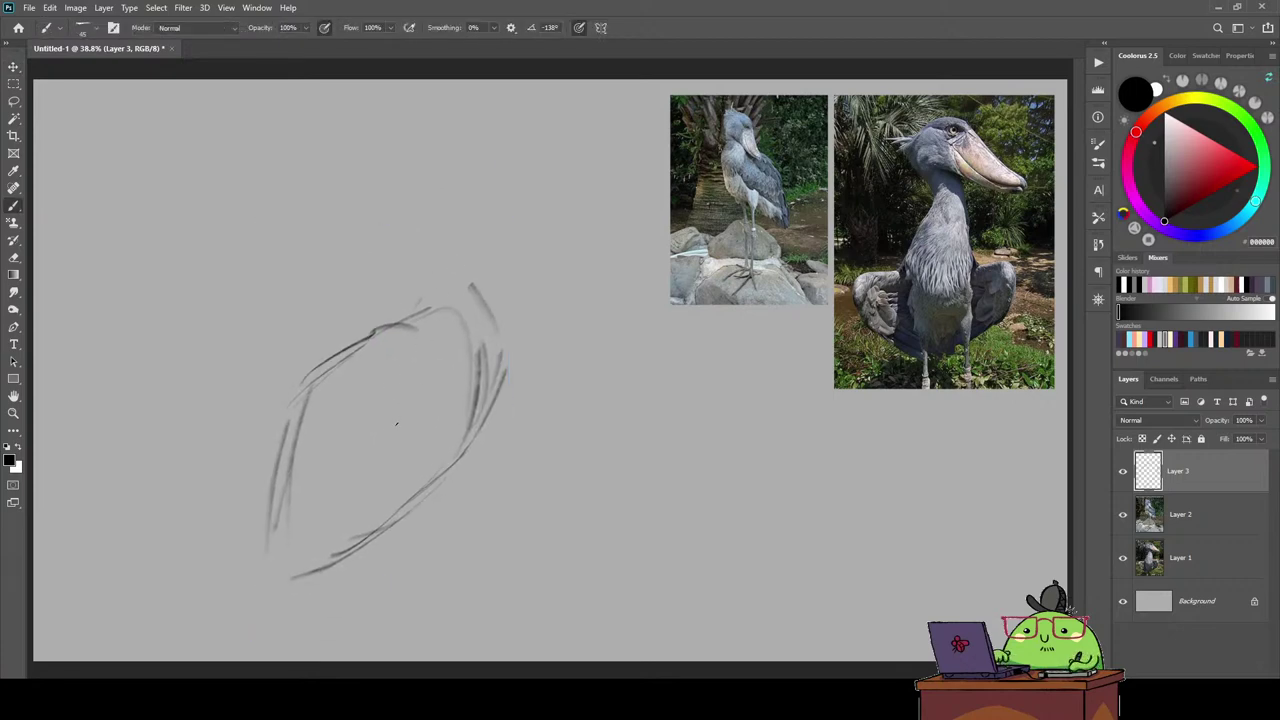
mouse_move(436, 472)
left_mouse_down()
mouse_move(332, 514)
mouse_move(340, 536)
left_mouse_up()
mouse_move(289, 496)
left_mouse_down()
mouse_move(297, 450)
mouse_move(404, 428)
mouse_move(429, 353)
left_mouse_up()
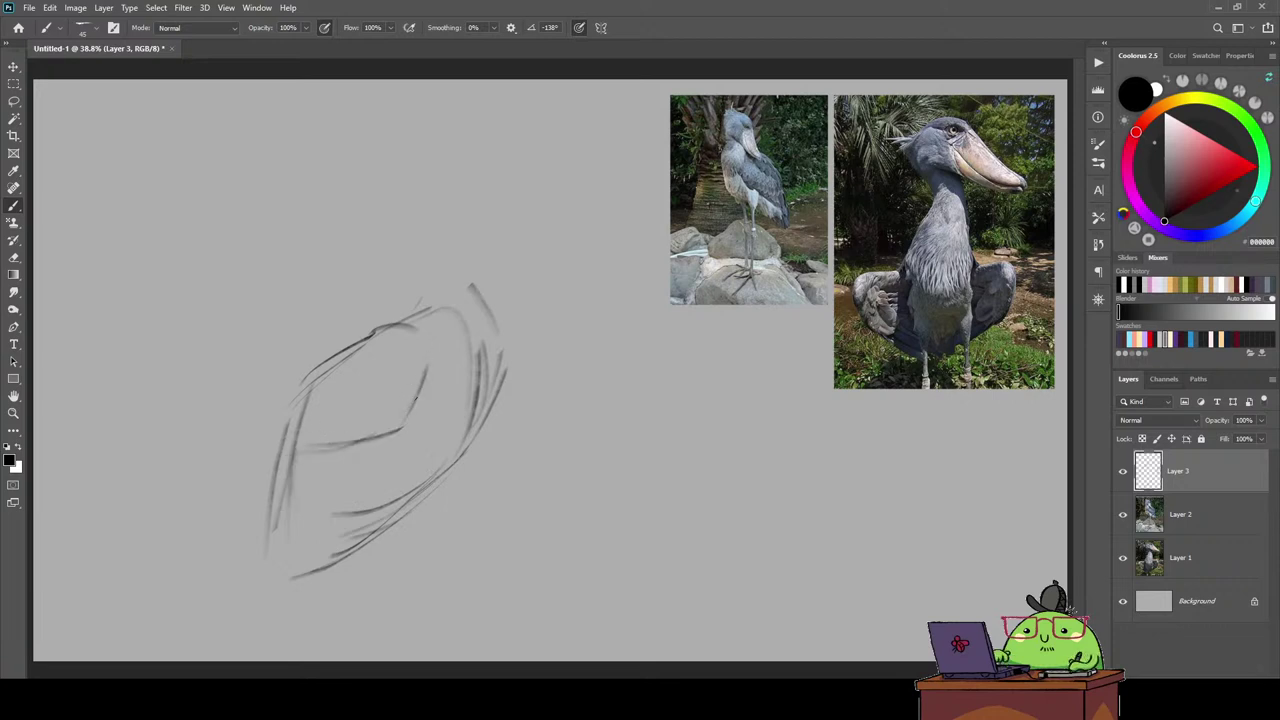
Sketch the V-shaped wing fold, wing feather lines and the tail toward the lower left.
mouse_move(376, 384)
left_mouse_down()
mouse_move(352, 436)
mouse_move(298, 440)
left_mouse_up()
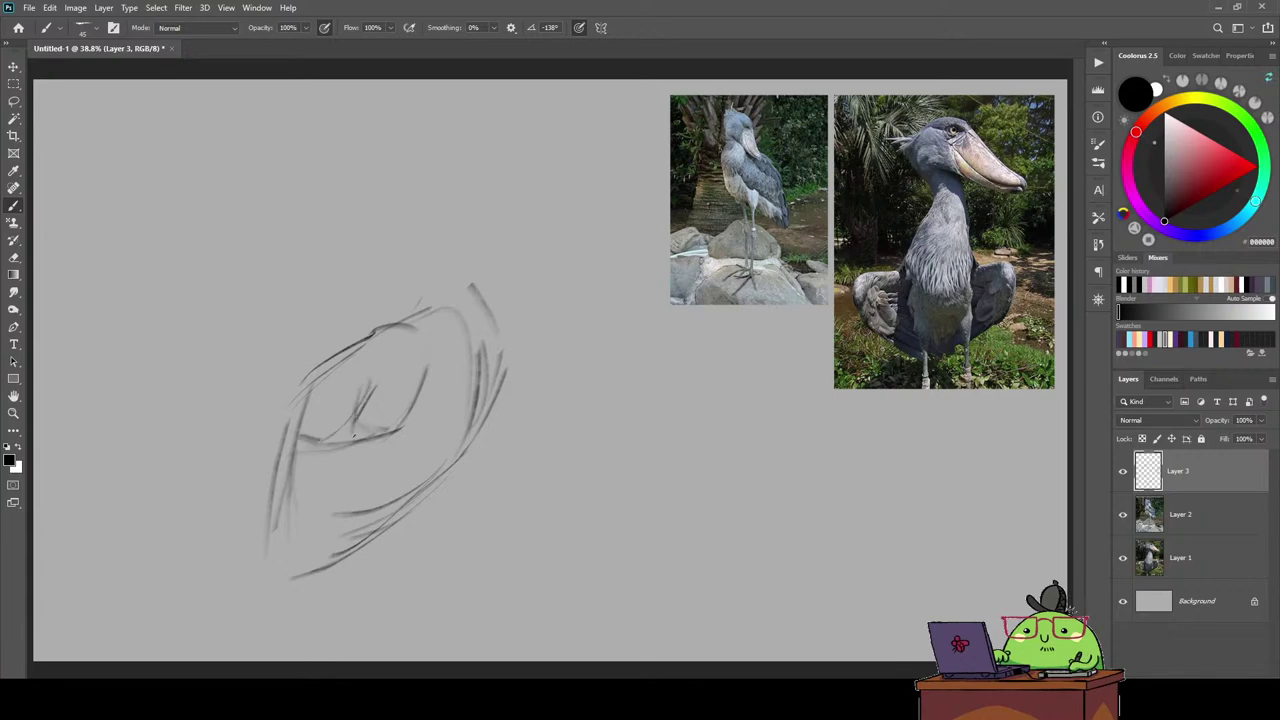
left_click_drag(421, 432, 372, 518)
mouse_move(390, 448)
left_mouse_down()
mouse_move(334, 514)
mouse_move(308, 514)
left_mouse_up()
mouse_move(318, 466)
left_mouse_down()
mouse_move(290, 504)
mouse_move(282, 582)
left_mouse_up()
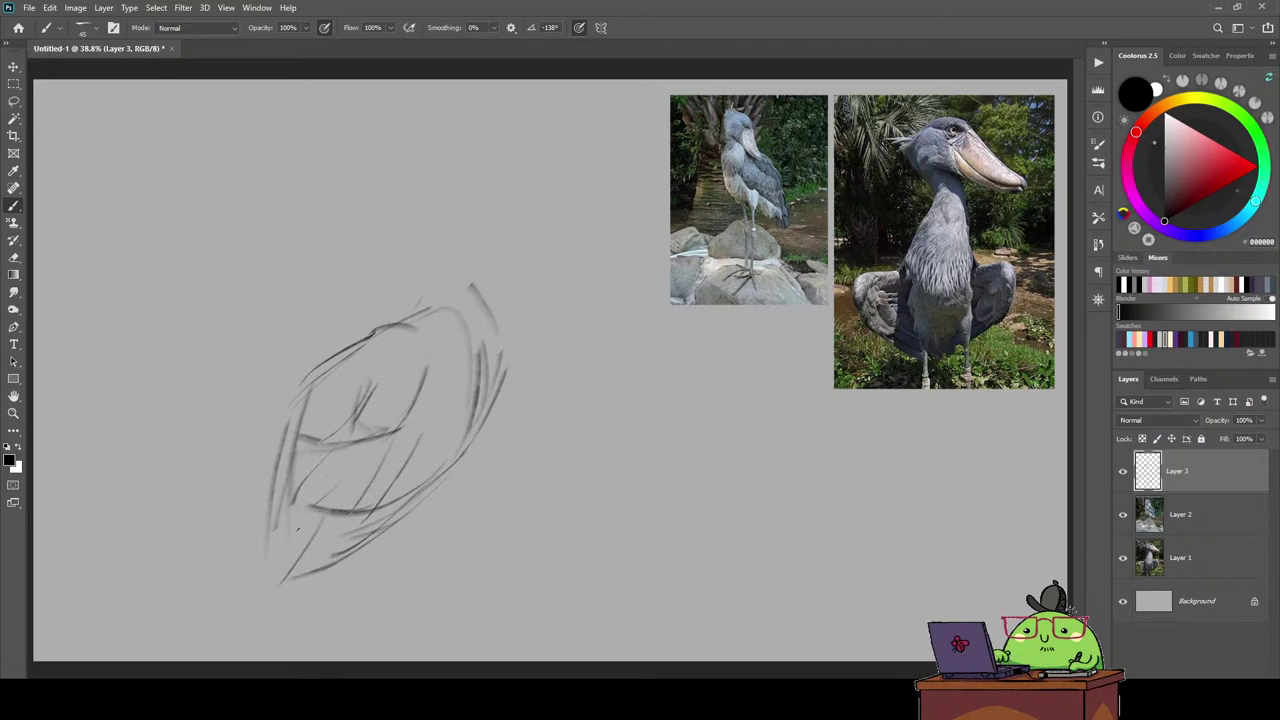
left_click_drag(312, 514, 256, 598)
left_click_drag(270, 496, 236, 596)
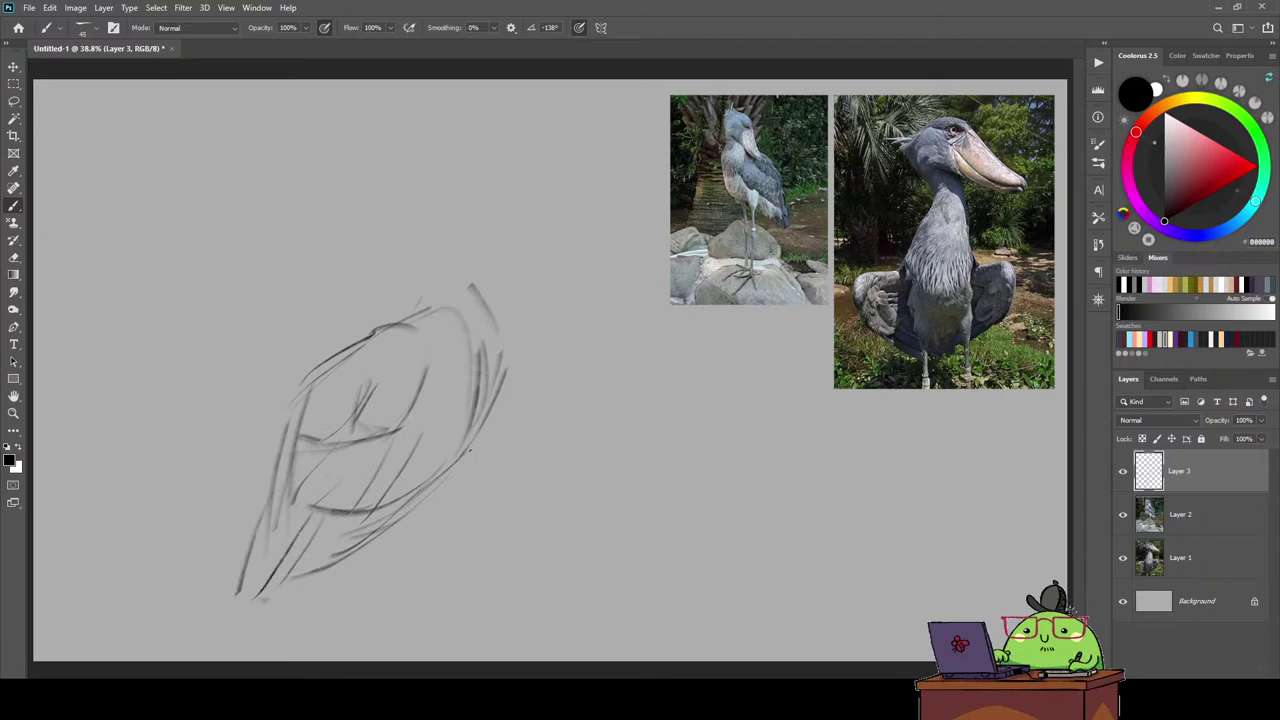
Reinforce the body's belly, bottom and right edges and darken the tail.
mouse_move(484, 442)
left_mouse_down()
mouse_move(428, 478)
mouse_move(516, 410)
mouse_move(504, 300)
left_mouse_up()
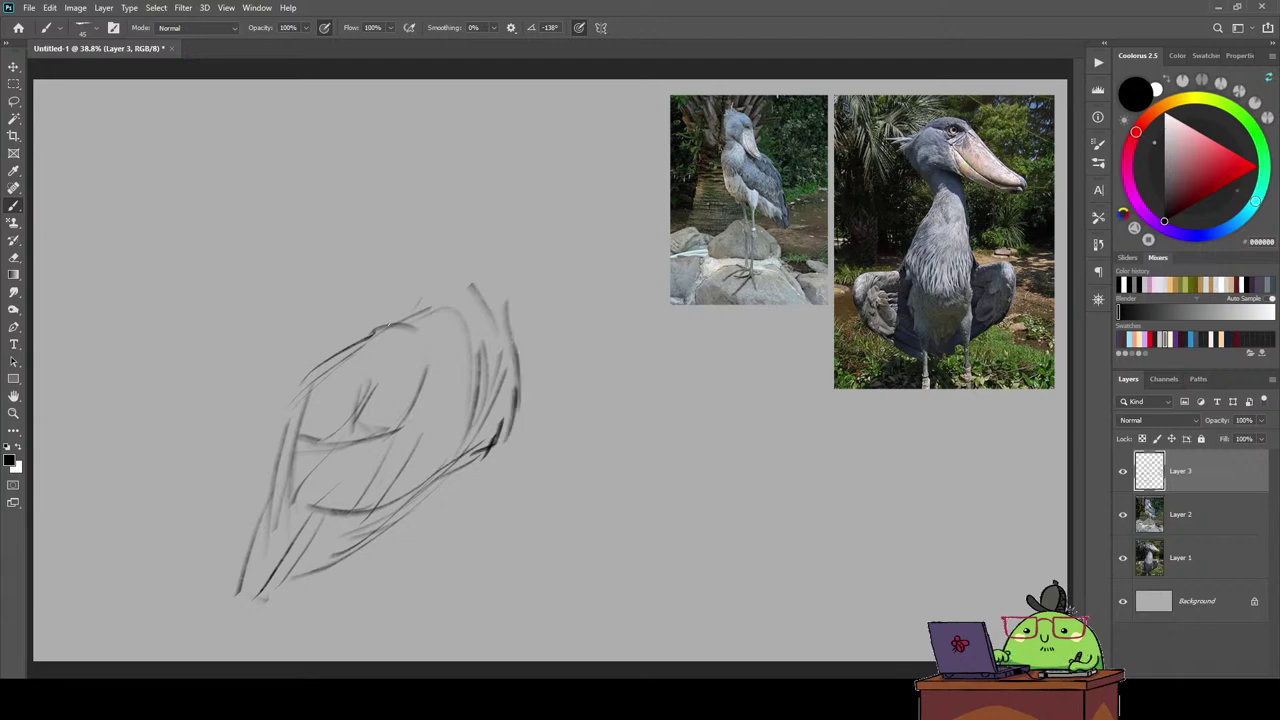
left_click_drag(398, 318, 464, 262)
left_click_drag(388, 510, 316, 528)
mouse_move(452, 468)
left_mouse_down()
mouse_move(478, 414)
mouse_move(476, 430)
mouse_move(480, 372)
left_mouse_up()
left_click_drag(484, 416, 468, 320)
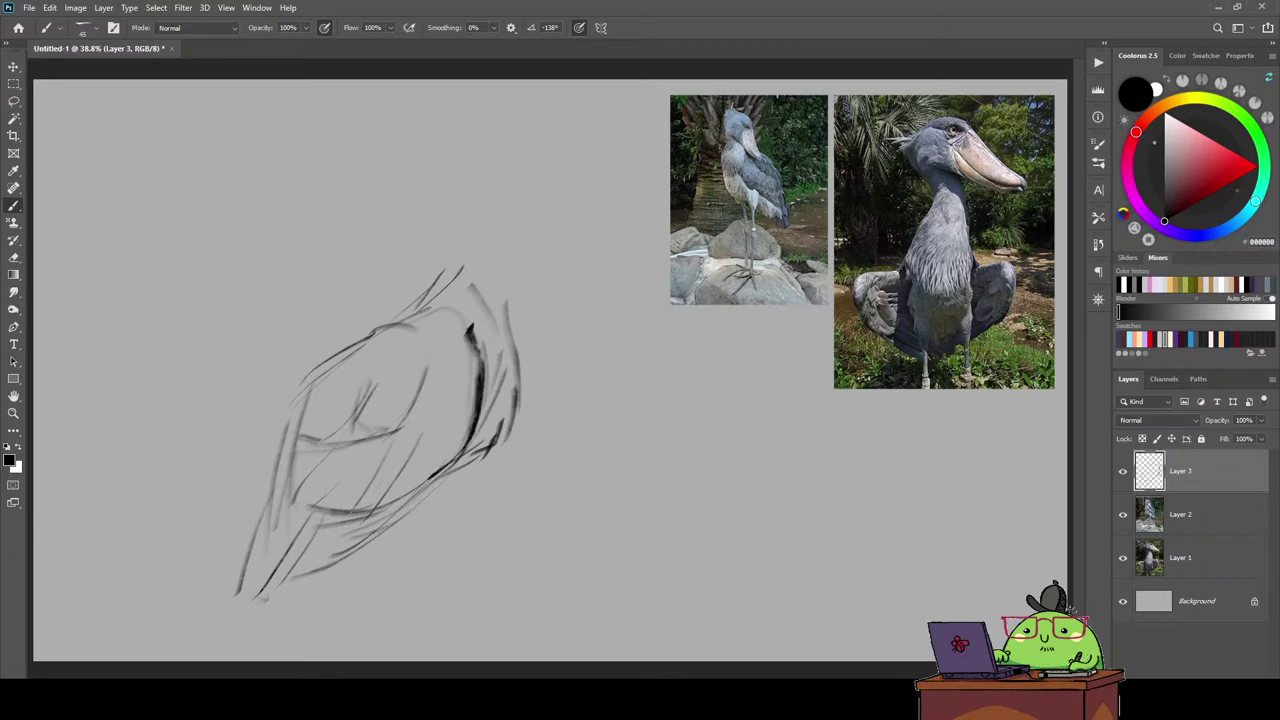
mouse_move(440, 472)
left_mouse_down()
mouse_move(316, 512)
mouse_move(276, 540)
left_mouse_up()
left_click_drag(286, 460, 262, 520)
mouse_move(320, 486)
left_mouse_down()
mouse_move(286, 516)
mouse_move(264, 482)
mouse_move(298, 446)
left_mouse_up()
left_click_drag(262, 506, 248, 520)
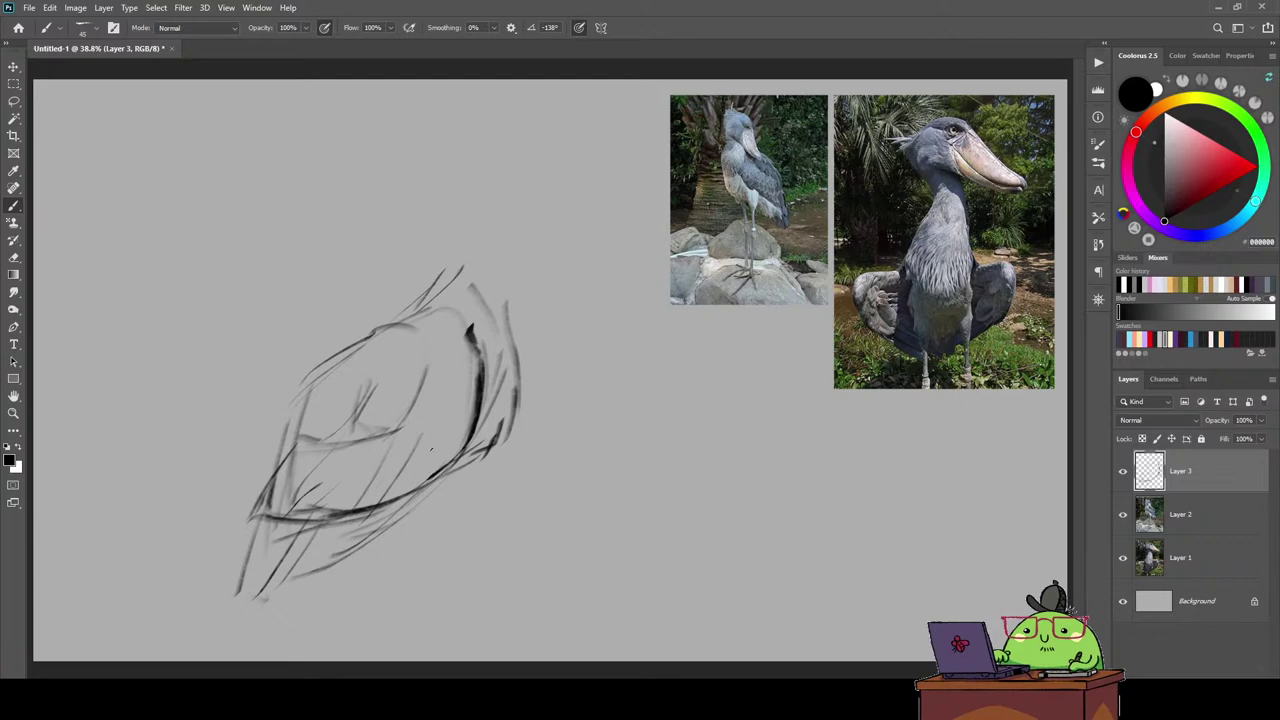
Sketch the legs below the body and the neck rising toward the head.
left_click_drag(366, 540, 384, 558)
mouse_move(438, 486)
left_mouse_down()
mouse_move(406, 576)
mouse_move(378, 572)
left_mouse_up()
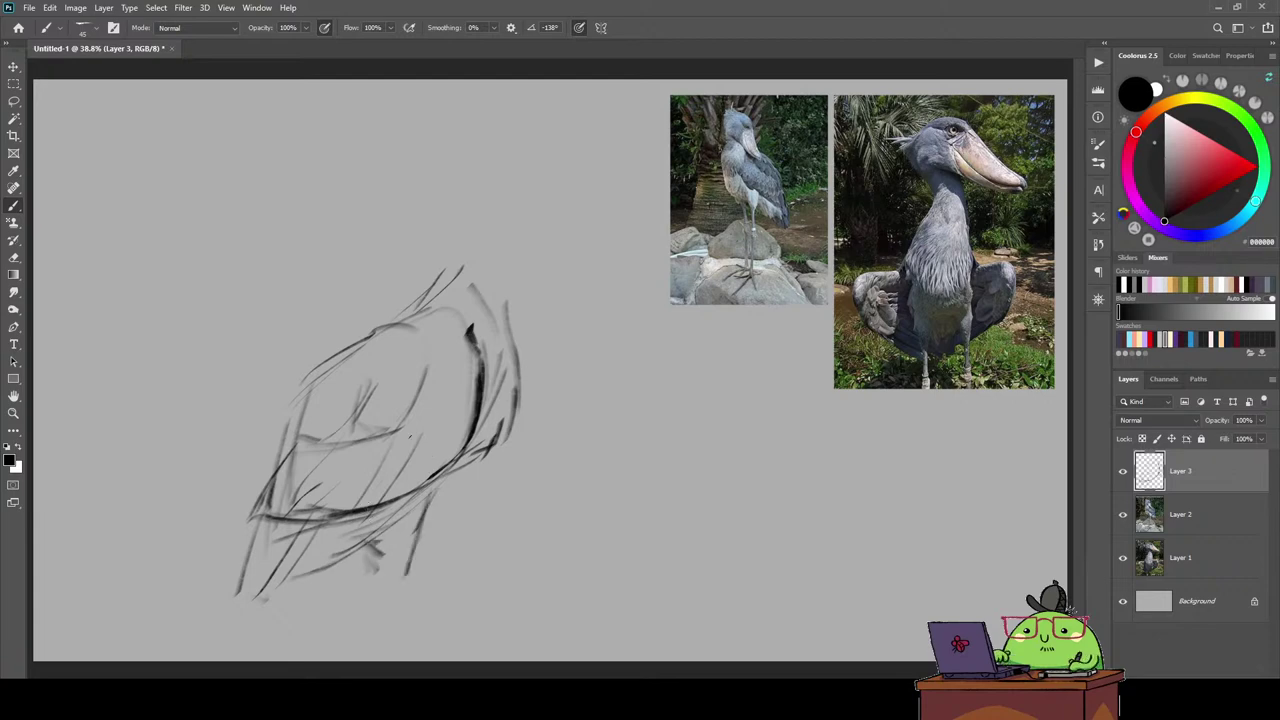
left_click_drag(430, 304, 460, 252)
mouse_move(520, 400)
left_mouse_down()
mouse_move(502, 268)
mouse_move(424, 234)
left_mouse_up()
mouse_move(505, 278)
left_mouse_down()
mouse_move(482, 218)
mouse_move(411, 190)
mouse_move(448, 150)
left_mouse_up()
mouse_move(410, 194)
left_mouse_down()
mouse_move(436, 258)
mouse_move(414, 210)
mouse_move(434, 242)
mouse_move(424, 150)
mouse_move(464, 113)
left_mouse_up()
Erase a stray mark, redraw the neck darker and outline the rounded head.
key("e")
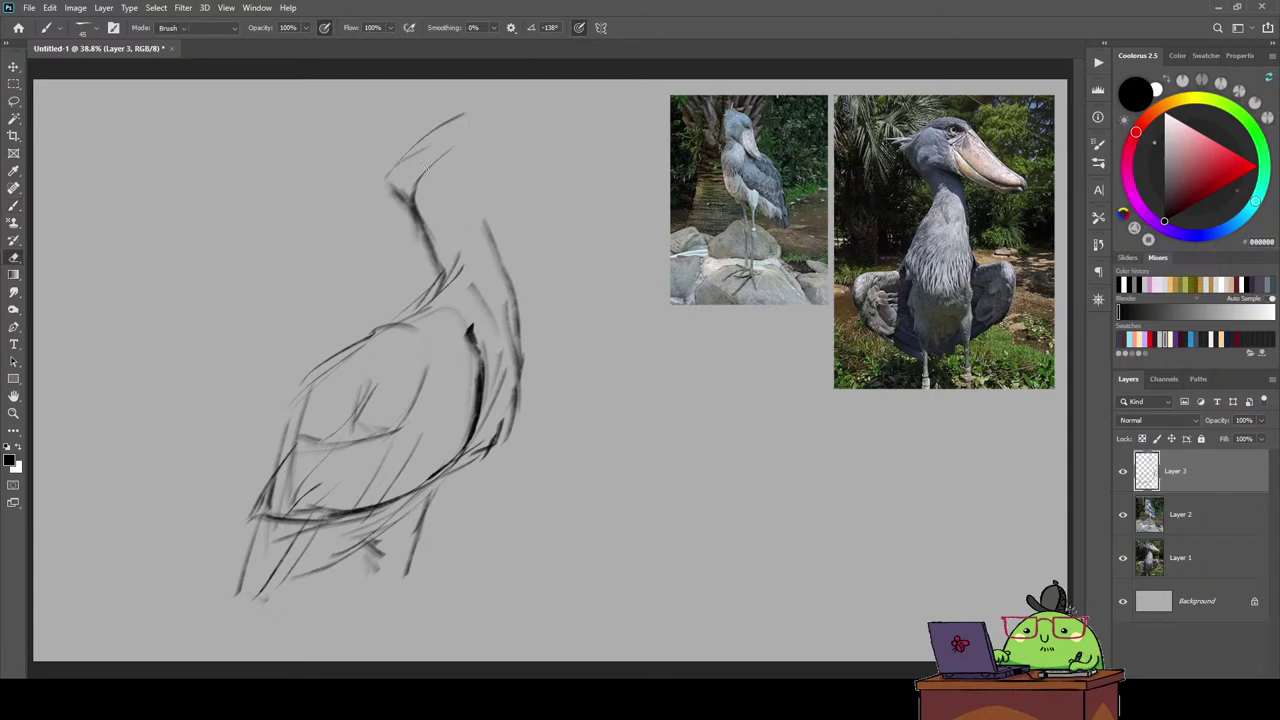
mouse_move(414, 190)
left_mouse_down()
mouse_move(450, 150)
mouse_move(392, 188)
mouse_move(440, 207)
mouse_move(428, 250)
left_mouse_up()
key("b")
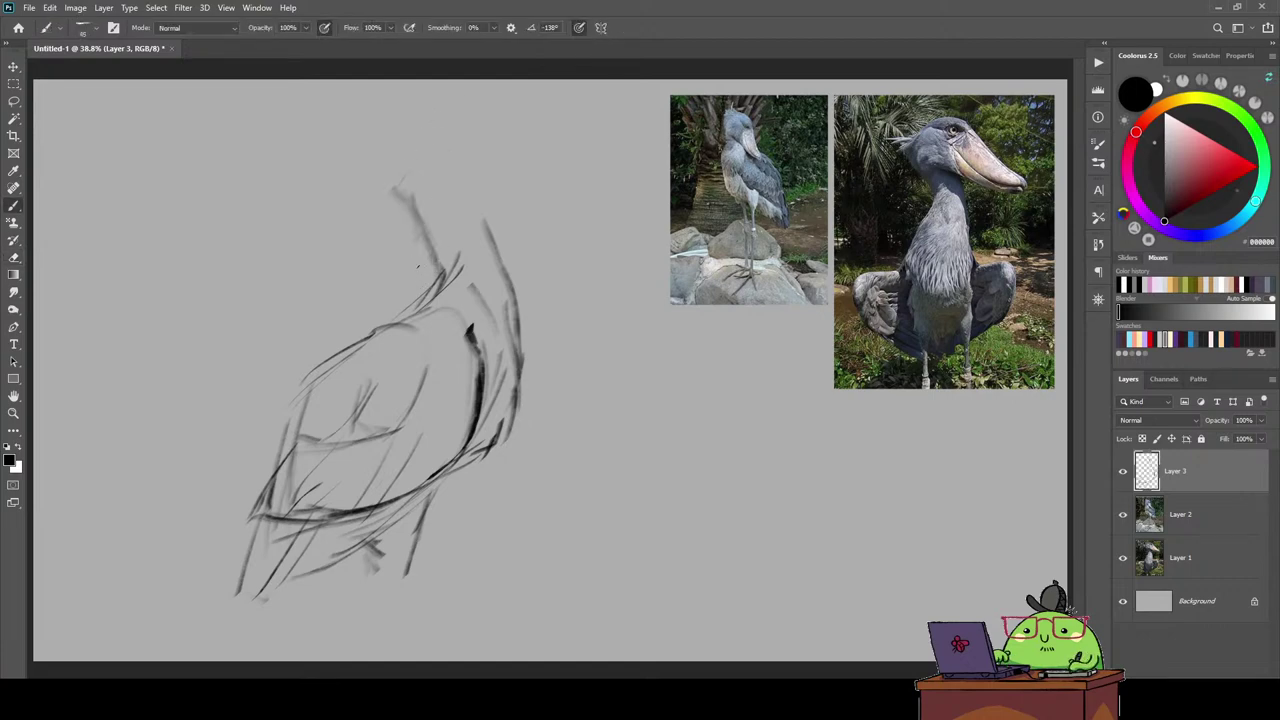
mouse_move(440, 304)
left_mouse_down()
mouse_move(414, 212)
mouse_move(372, 192)
mouse_move(490, 124)
left_mouse_up()
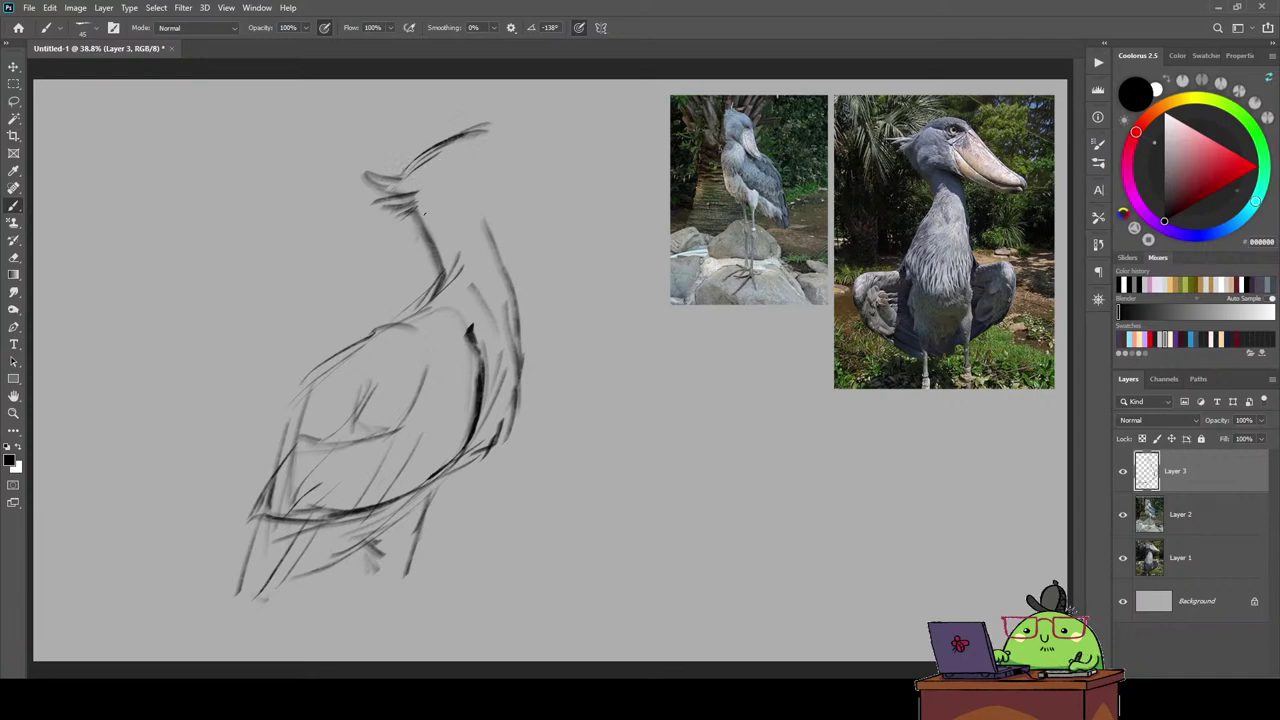
left_click_drag(429, 213, 481, 200)
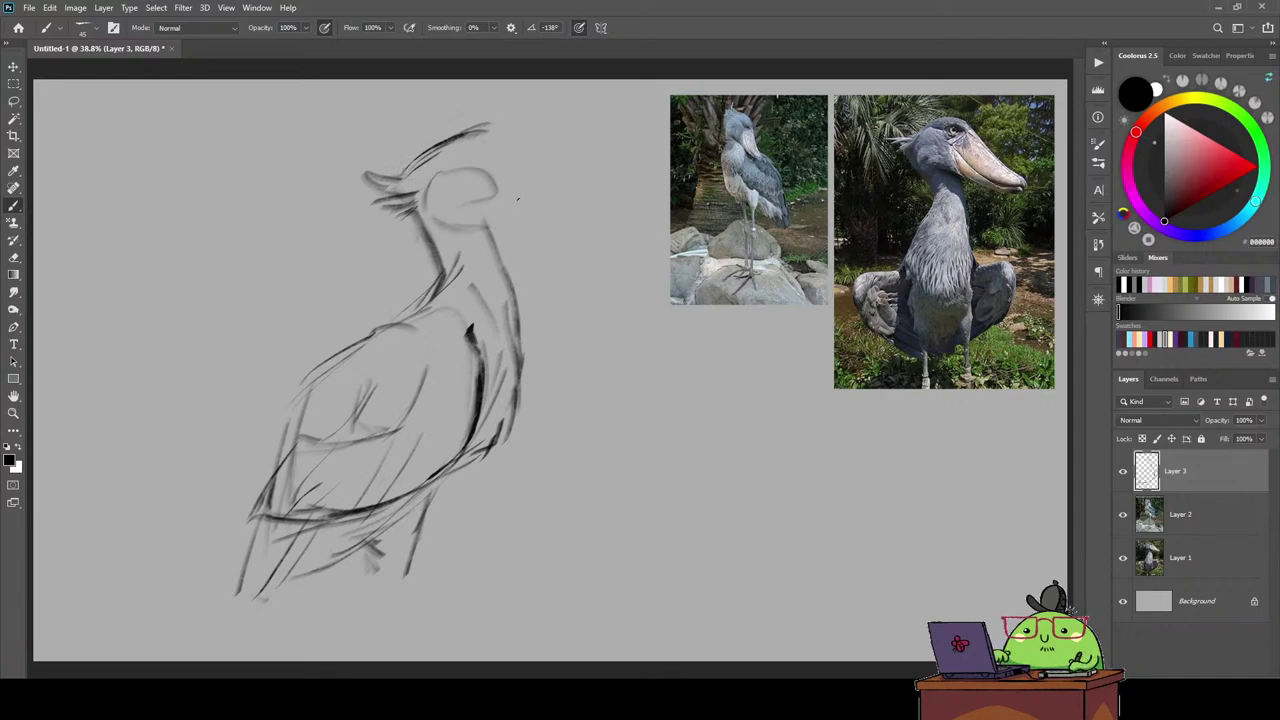
left_click_drag(517, 233, 480, 228)
Draw the top curve of the large beak and add small strokes at the feet.
left_click_drag(482, 121, 552, 162)
left_click_drag(482, 124, 560, 172)
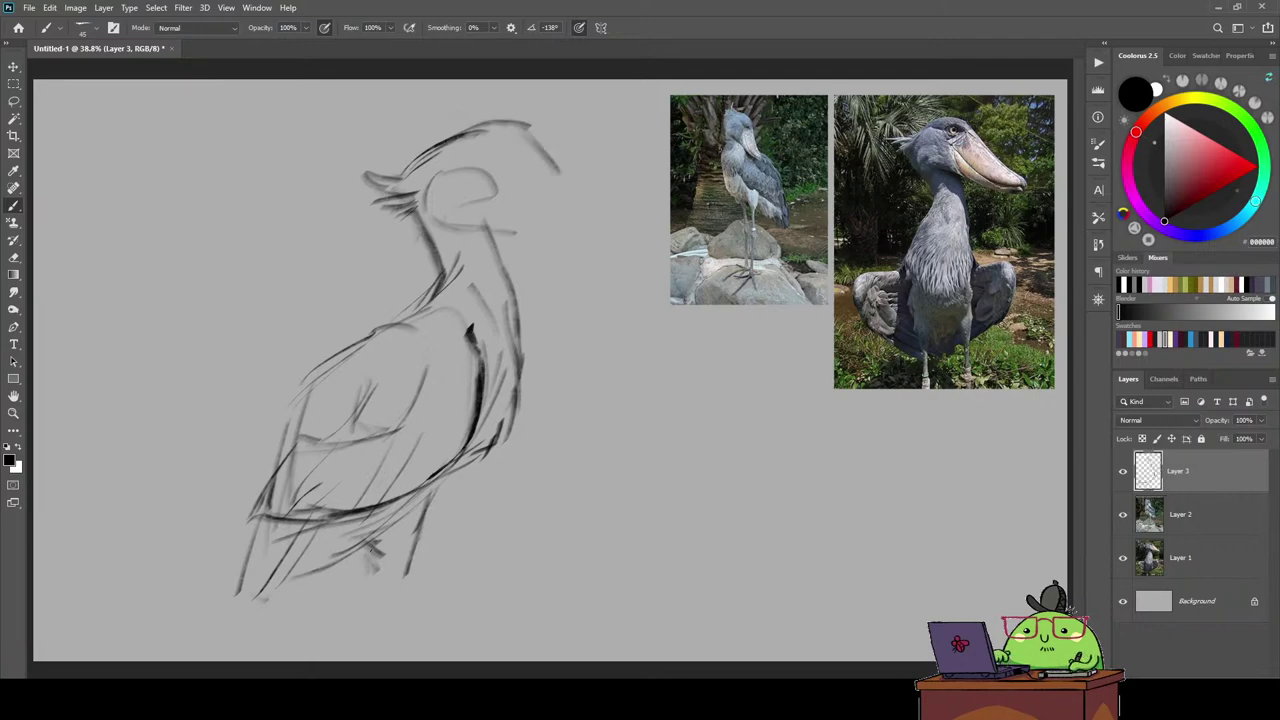
key("e")
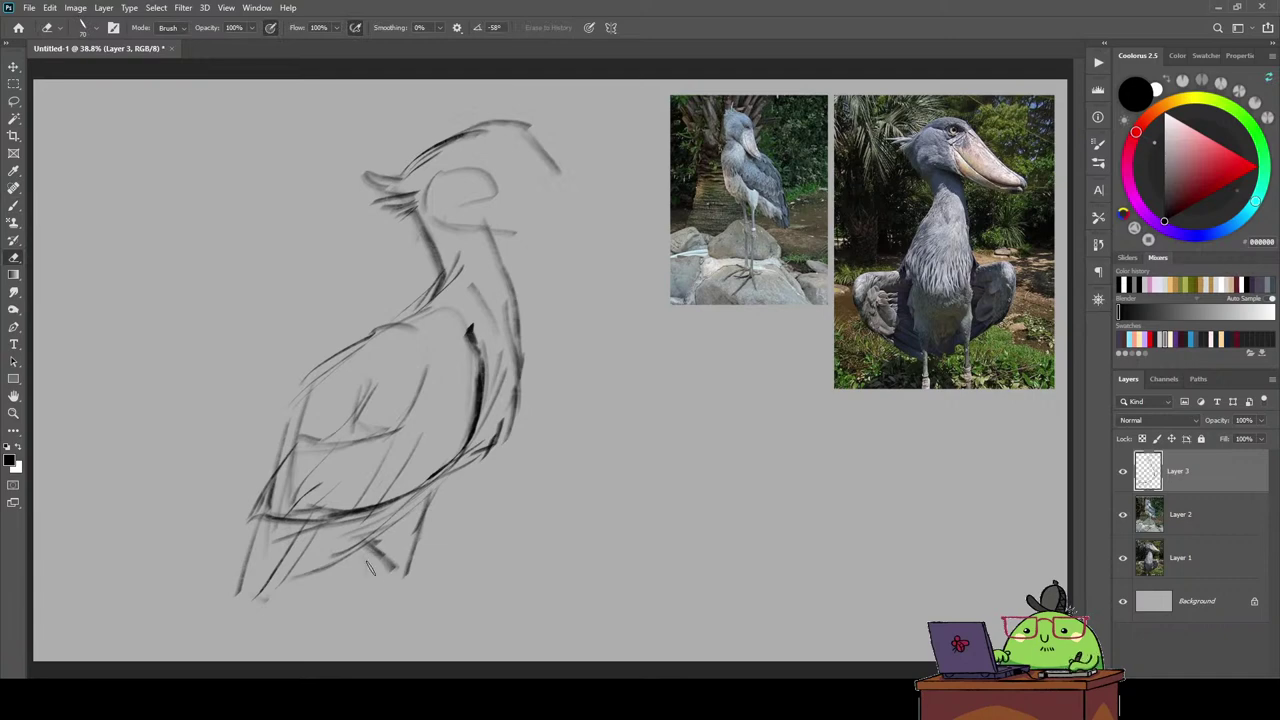
key("b")
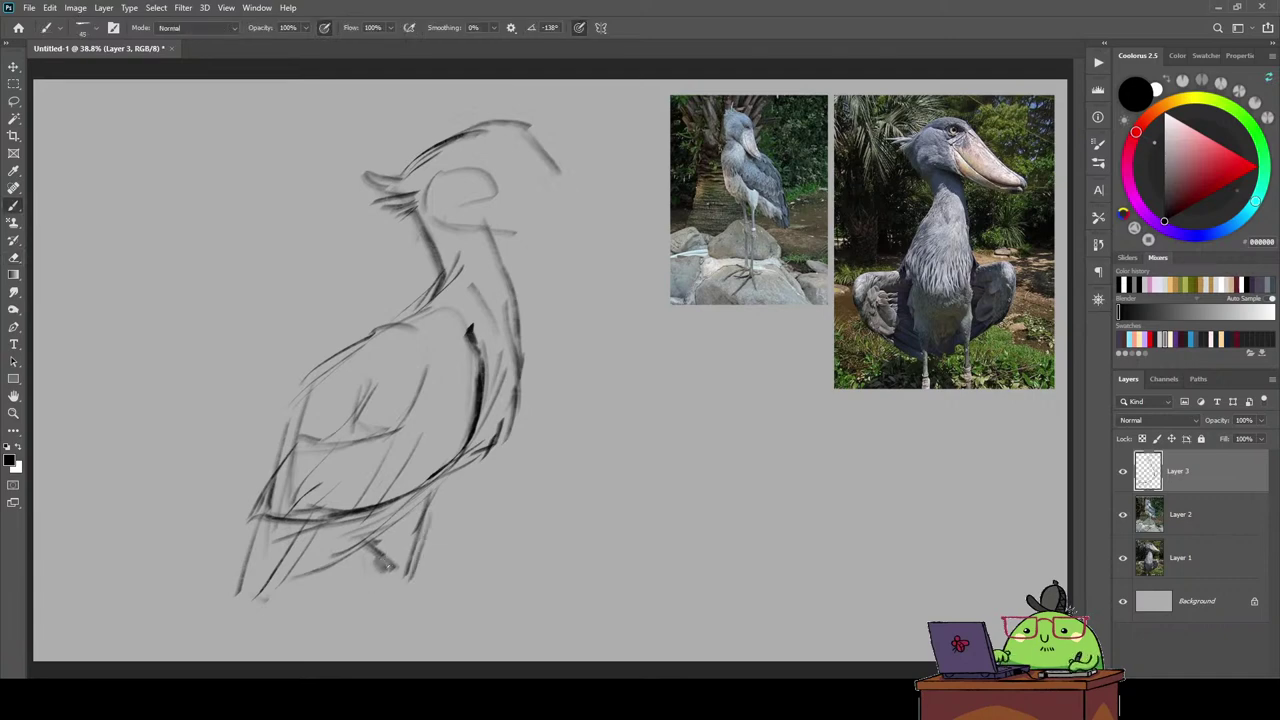
left_click_drag(384, 563, 404, 570)
Shrink the standing shoebill sketch slightly and reposition it.
key("v")
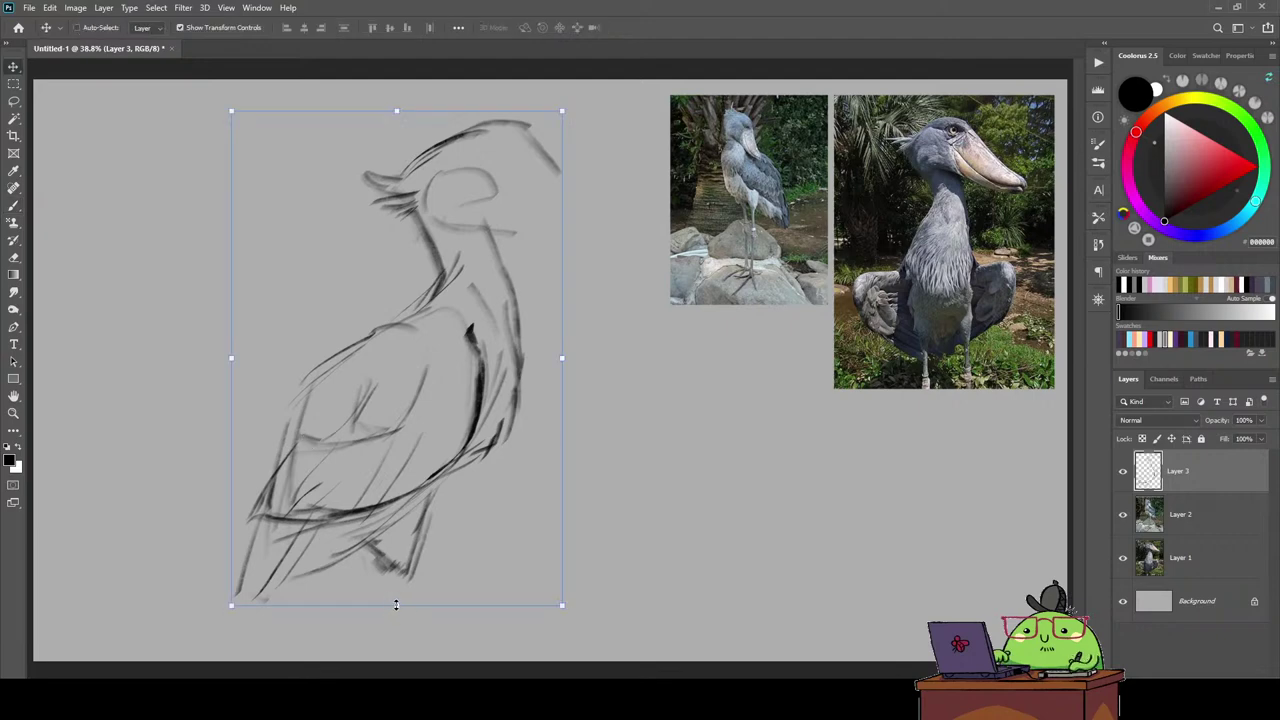
left_click_drag(396, 605, 396, 537)
mouse_move(391, 470)
left_mouse_down()
mouse_move(413, 483)
mouse_move(390, 450)
left_mouse_up()
key("Return")
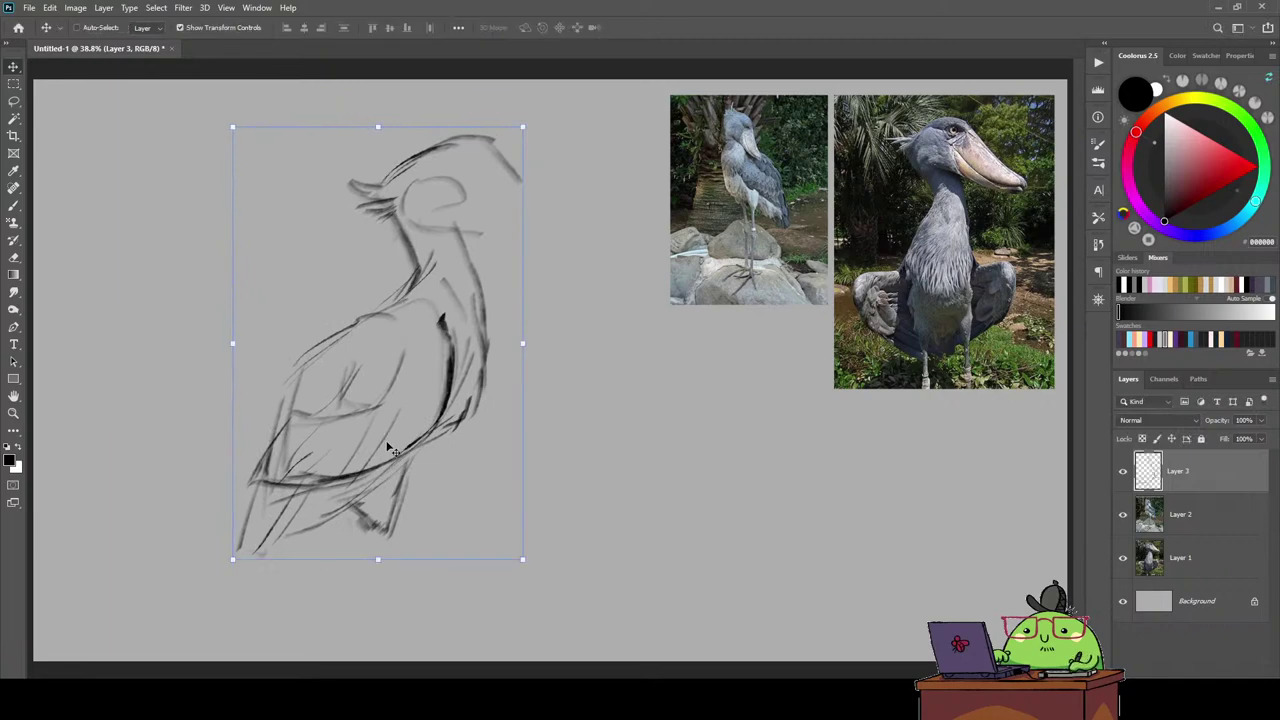
Sketch a line below the head and the eye circle, erasing and redrawing as needed.
key("e")
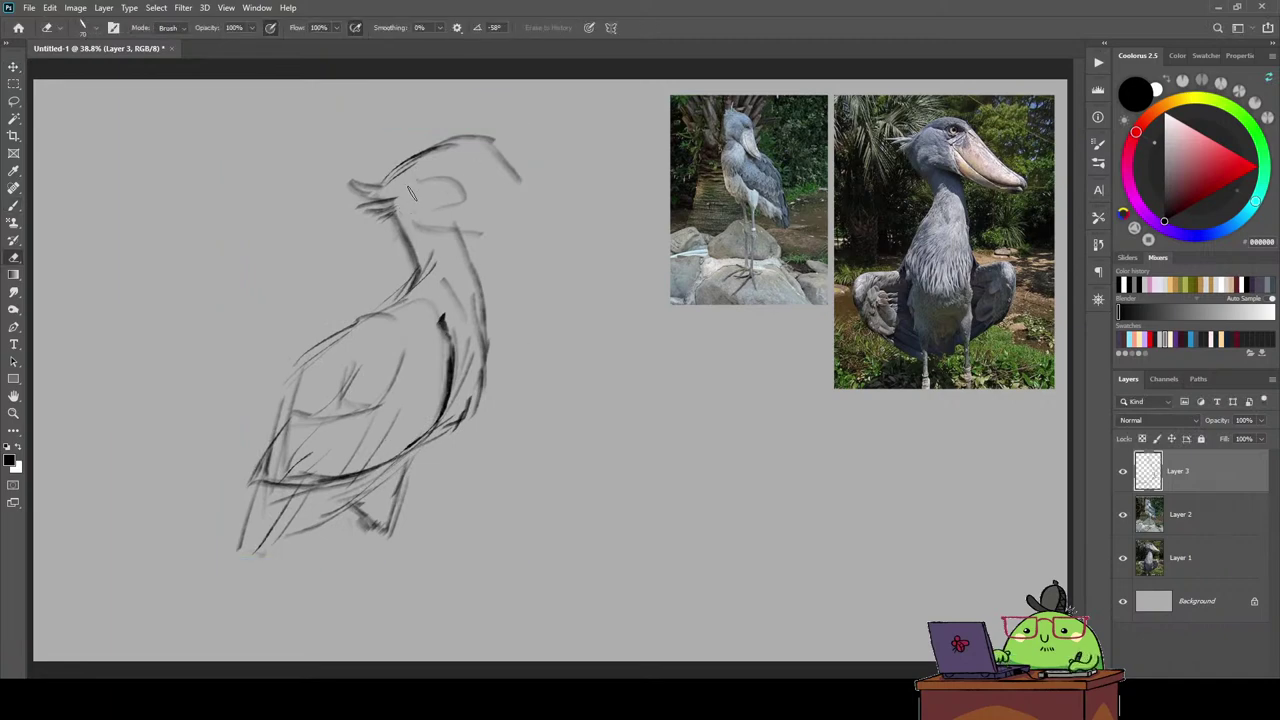
key("b")
mouse_move(410, 182)
left_mouse_down()
mouse_move(412, 220)
mouse_move(452, 210)
left_mouse_up()
key("e")
key("b")
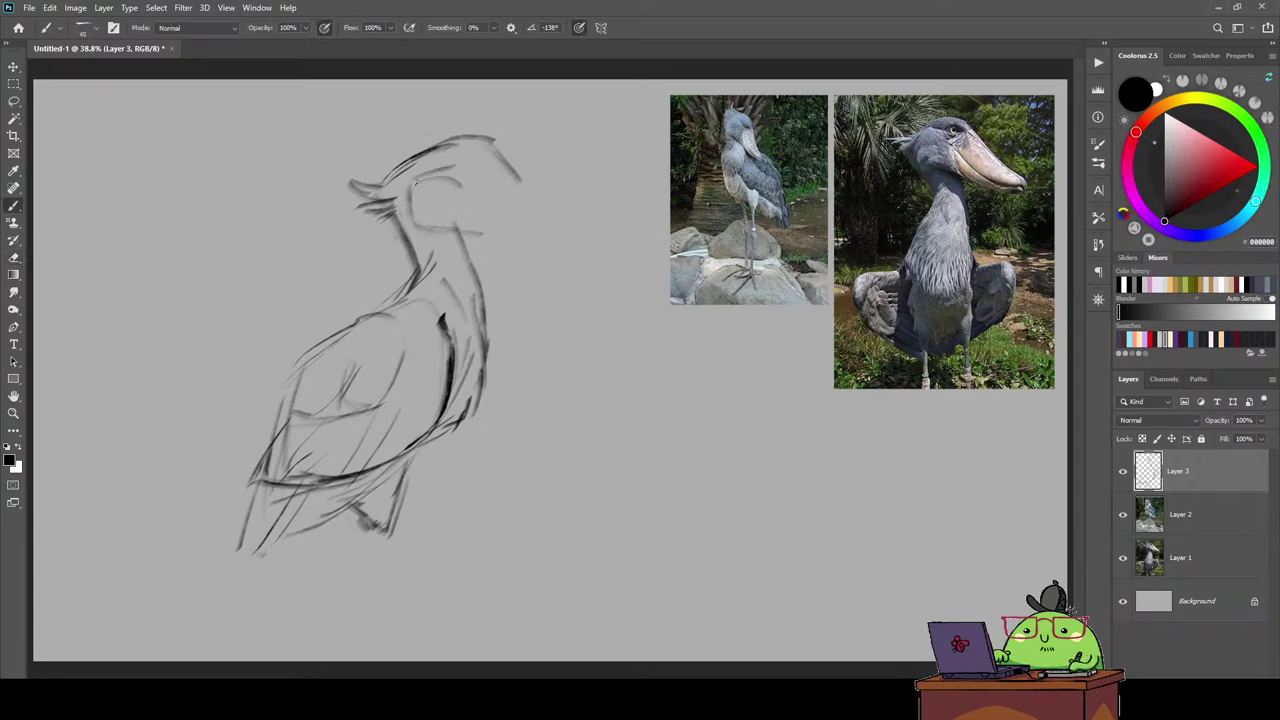
key("e")
key("b")
mouse_move(466, 160)
left_mouse_down()
mouse_move(462, 176)
mouse_move(484, 172)
mouse_move(410, 186)
left_mouse_up()
key("e")
key("b")
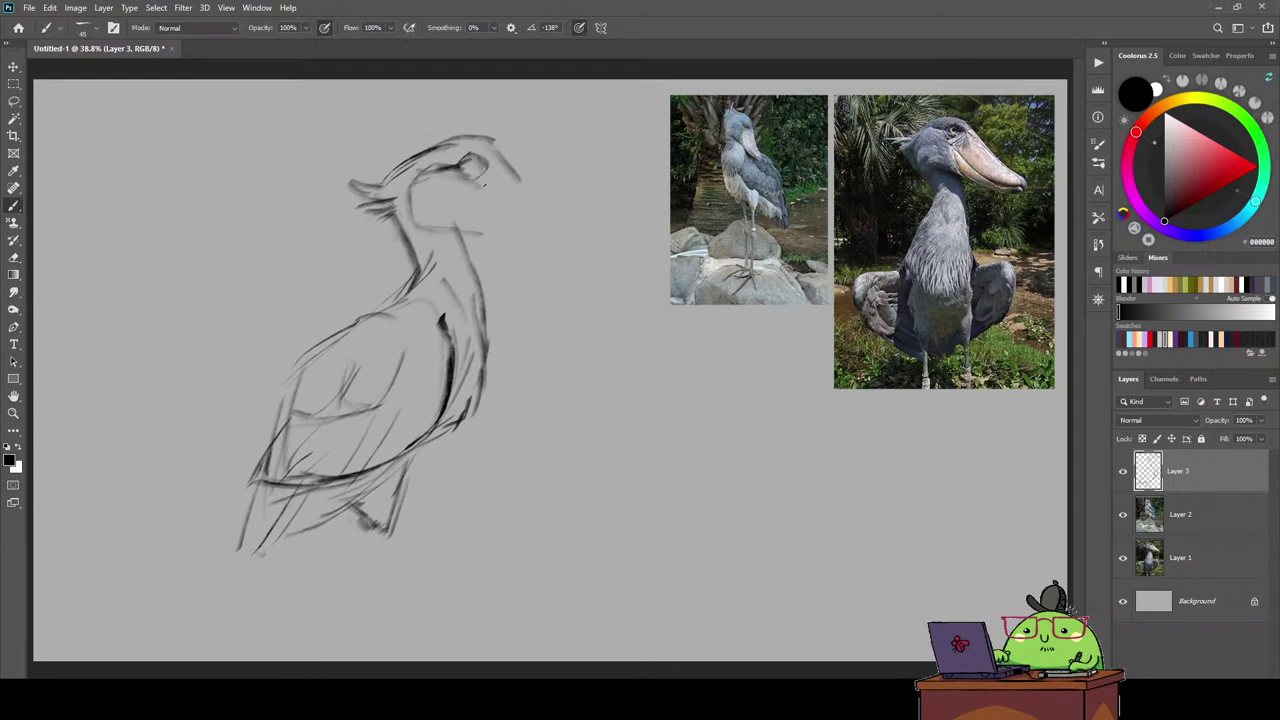
Draw the upper beak line out from the eye and mirror the canvas view horizontally.
mouse_move(510, 180)
left_mouse_down()
mouse_move(486, 184)
mouse_move(520, 168)
mouse_move(554, 196)
left_mouse_up()
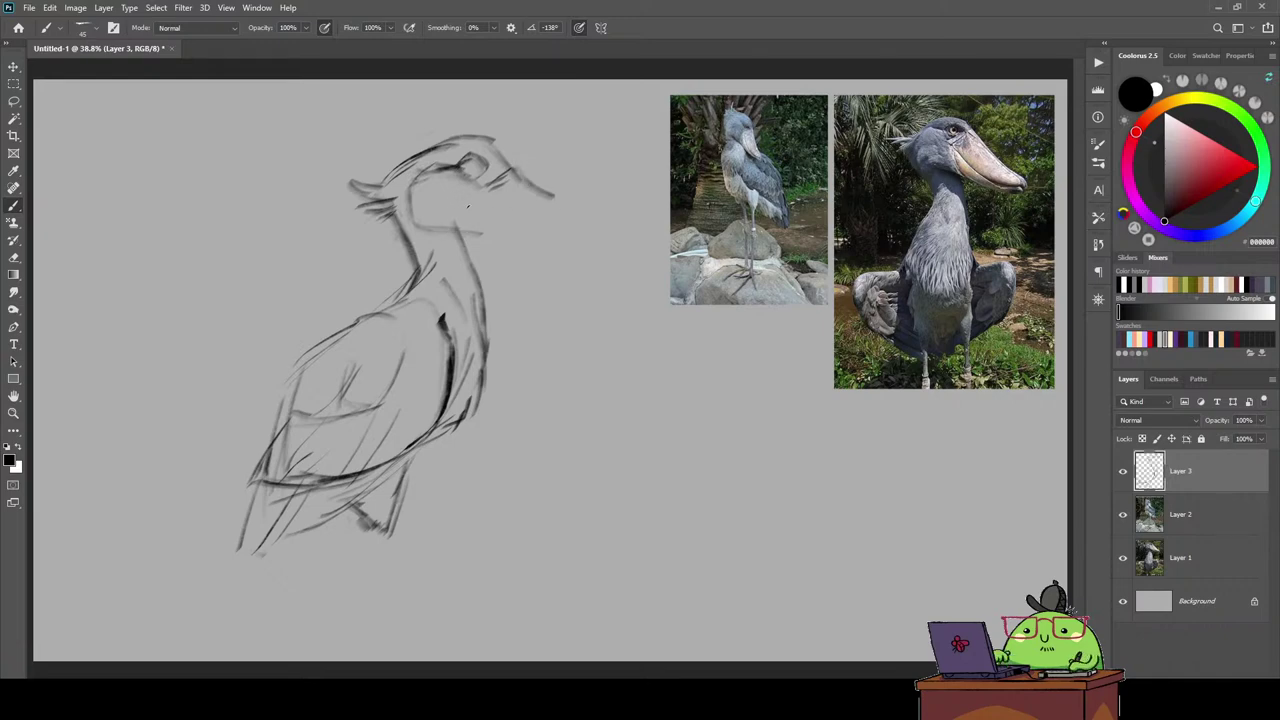
mouse_move(505, 174)
left_mouse_down()
mouse_move(478, 198)
mouse_move(488, 232)
mouse_move(590, 248)
left_mouse_up()
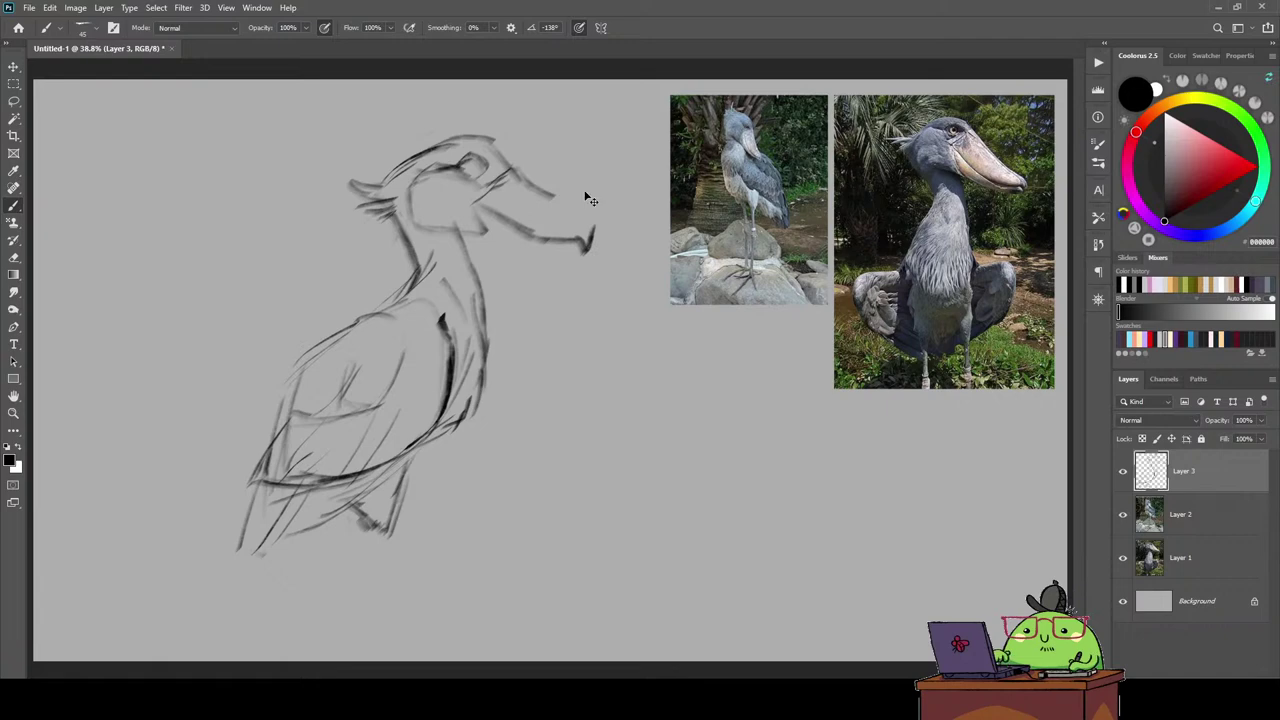
key("ctrl+shift+h")
Erase the dark hook at the beak tip and redraw the beak's underside.
key("e")
mouse_move(516, 240)
left_mouse_down()
mouse_move(512, 256)
mouse_move(520, 200)
mouse_move(554, 191)
left_mouse_up()
key("b")
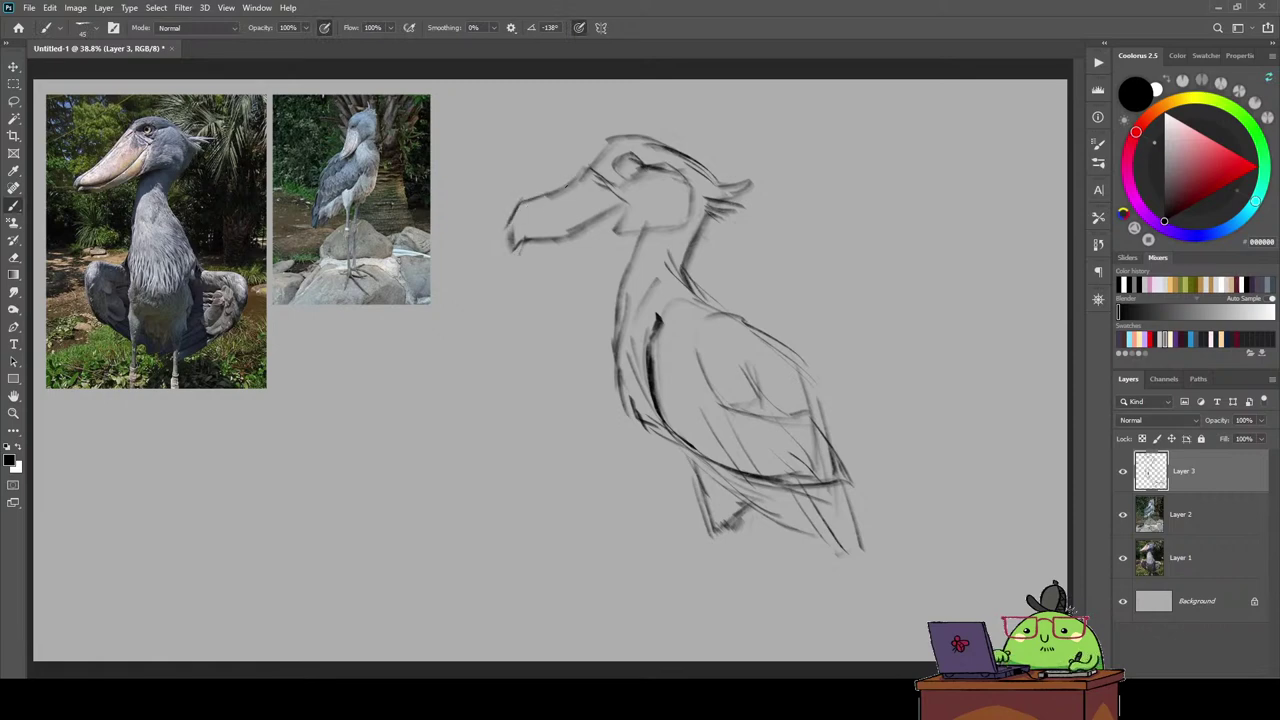
mouse_move(512, 246)
left_mouse_down()
mouse_move(552, 254)
mouse_move(634, 226)
mouse_move(585, 225)
mouse_move(540, 248)
mouse_move(627, 186)
left_mouse_up()
key("e")
key("b")
Shade the eye and strengthen the top of the head outline.
mouse_move(610, 230)
left_mouse_down()
mouse_move(626, 197)
mouse_move(614, 226)
left_mouse_up()
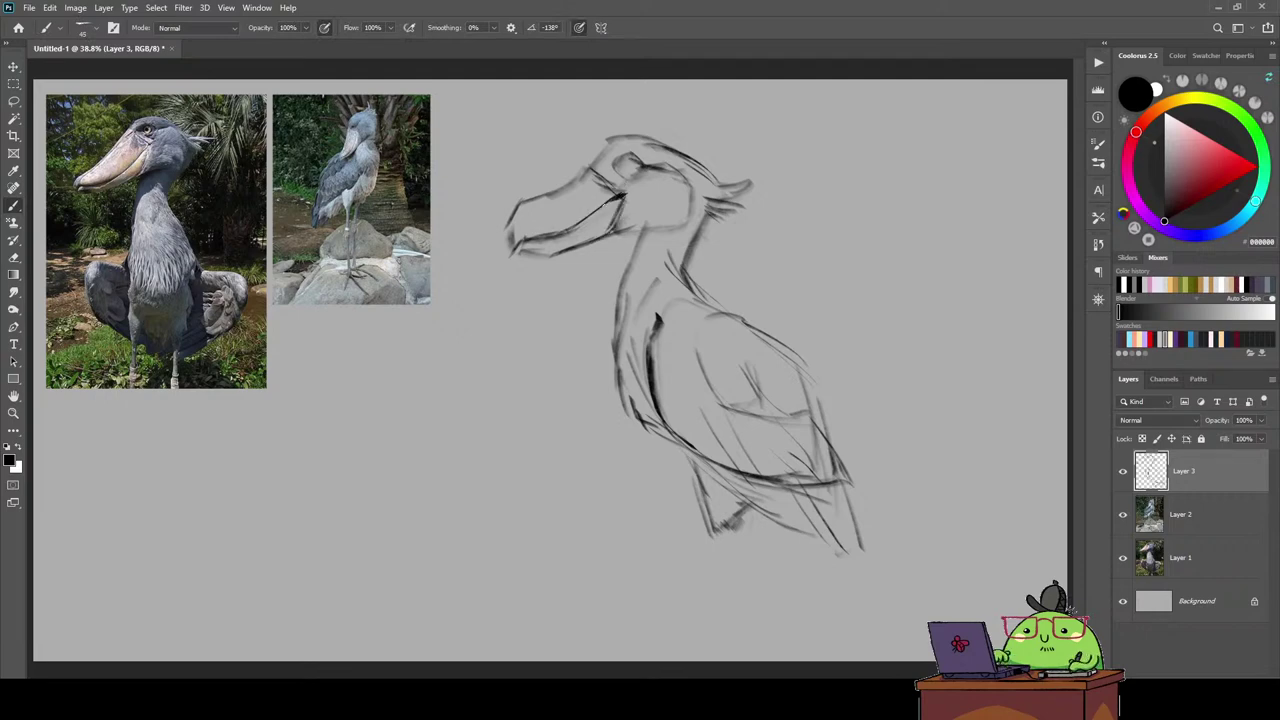
left_click_drag(636, 176, 622, 154)
left_click_drag(632, 174, 628, 156)
key("e")
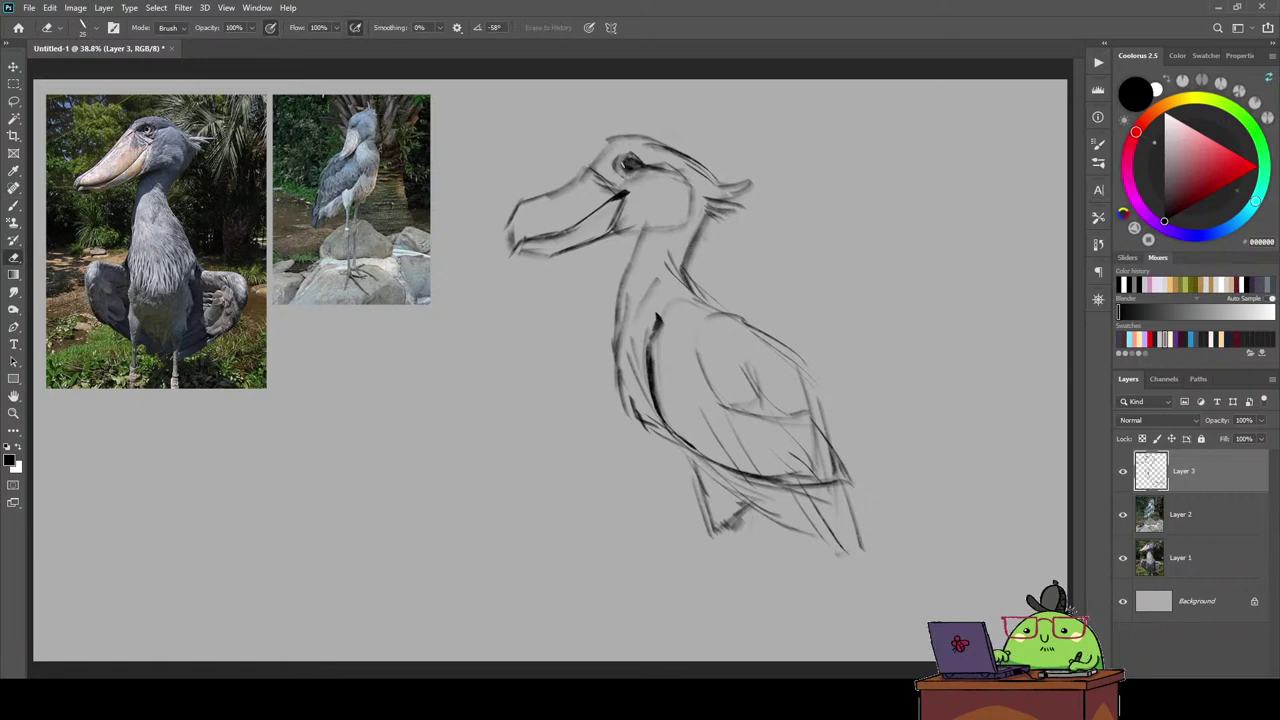
key("b")
mouse_move(622, 176)
left_mouse_down()
mouse_move(612, 158)
mouse_move(628, 136)
left_mouse_up()
left_click_drag(574, 178, 606, 148)
left_click_drag(612, 143, 660, 144)
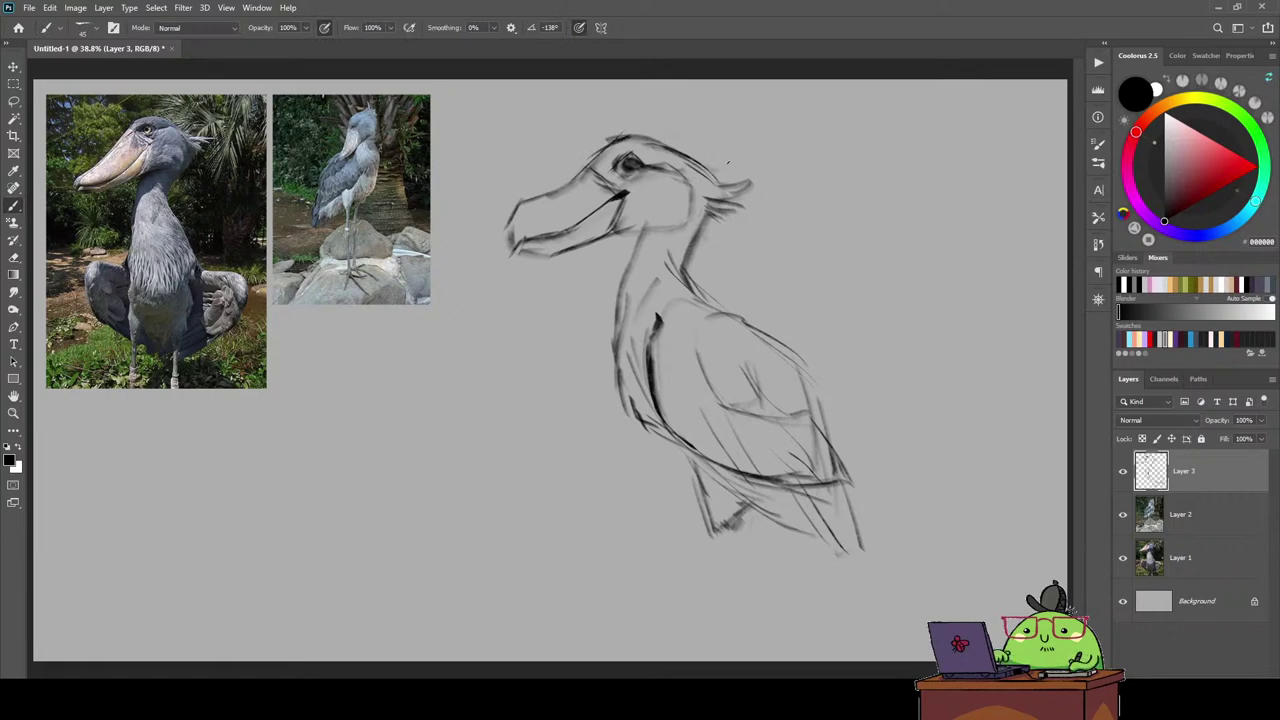
Draw dark crest feathers at the back of the head.
left_click_drag(710, 167, 745, 153)
key("e")
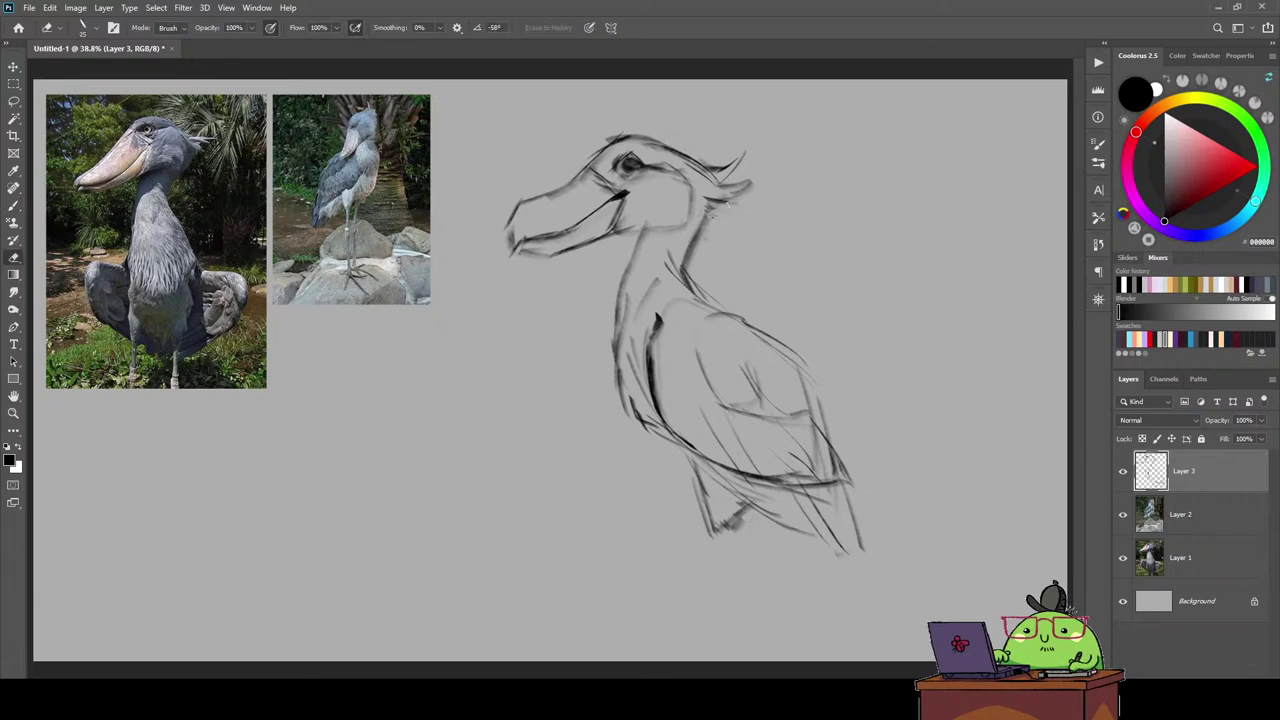
key("b")
mouse_move(708, 212)
left_mouse_down()
mouse_move(750, 192)
mouse_move(750, 168)
mouse_move(714, 210)
left_mouse_up()
key("e")
key("b")
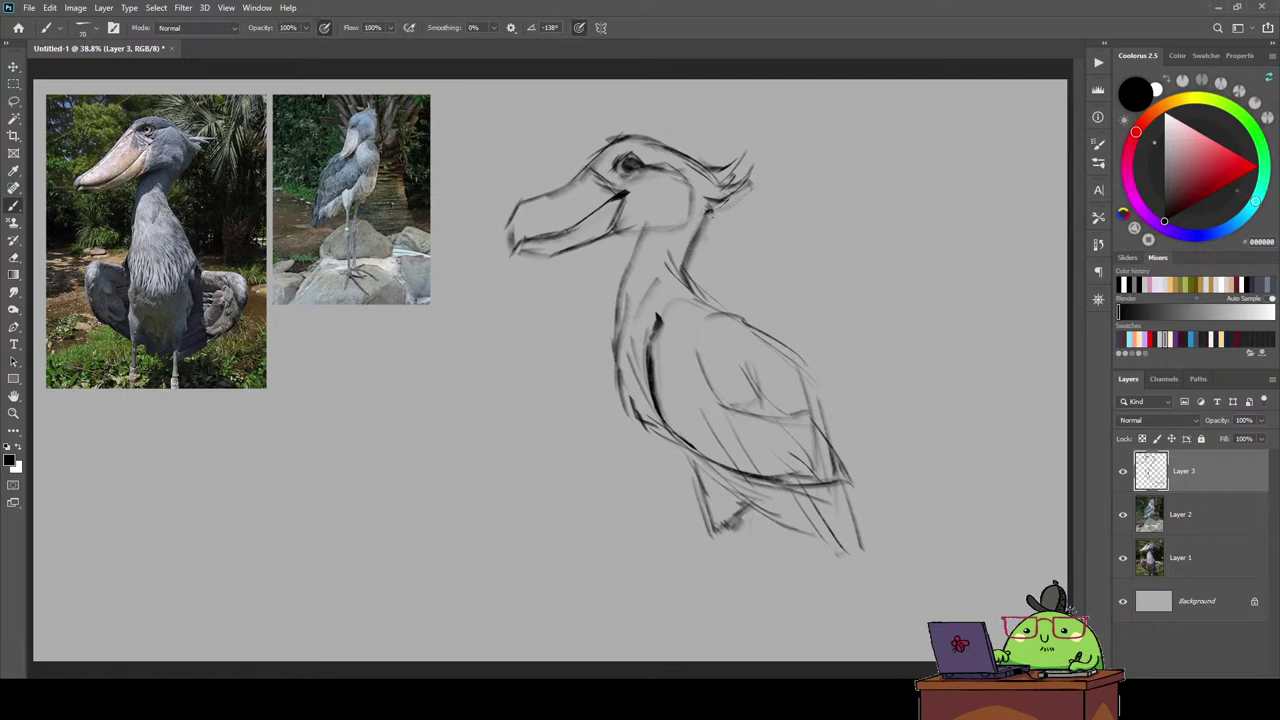
left_click_drag(706, 212, 746, 196)
Trim the faint crest marks and flip the canvas view back so the bird faces right.
mouse_move(724, 202)
left_mouse_down()
mouse_move(762, 180)
mouse_move(744, 154)
mouse_move(720, 190)
mouse_move(758, 178)
mouse_move(712, 210)
mouse_move(766, 158)
mouse_move(752, 182)
left_mouse_up()
key("e")
key("b")
key("e")
key("b")
key("ctrl+shift+h")
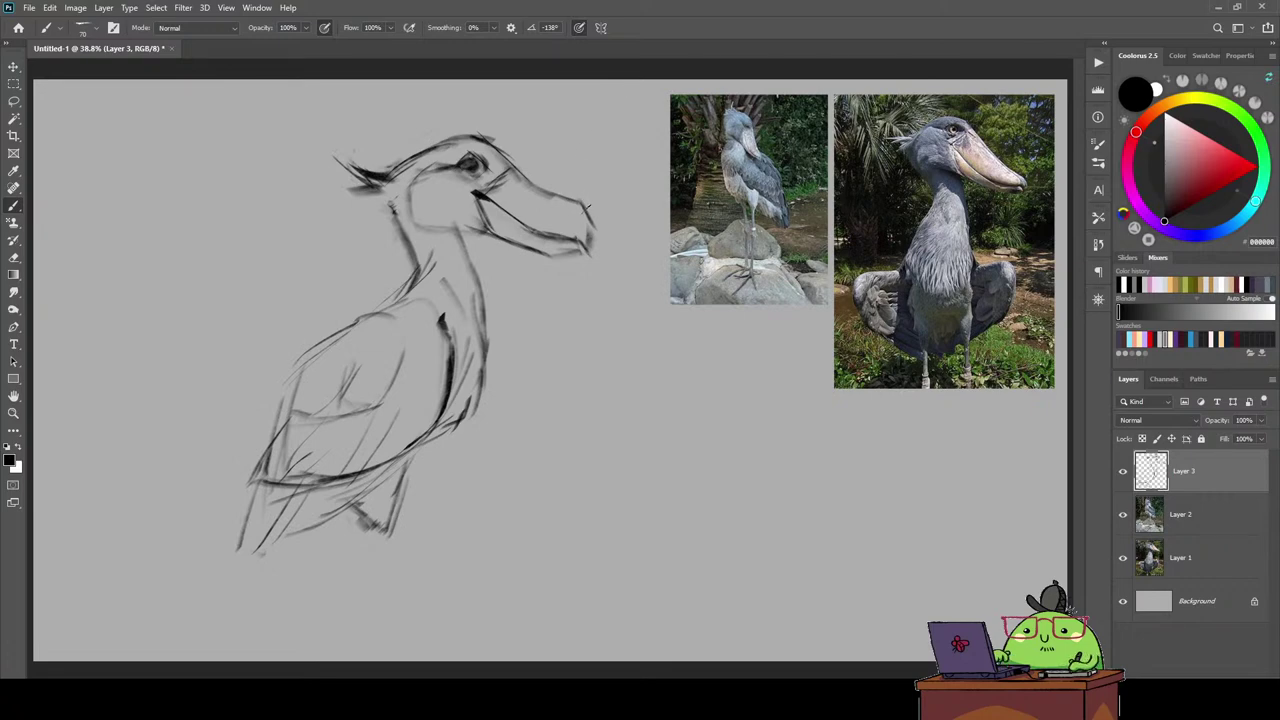
Lighten the dark strokes at the back of the head and at the beak tip.
key("e")
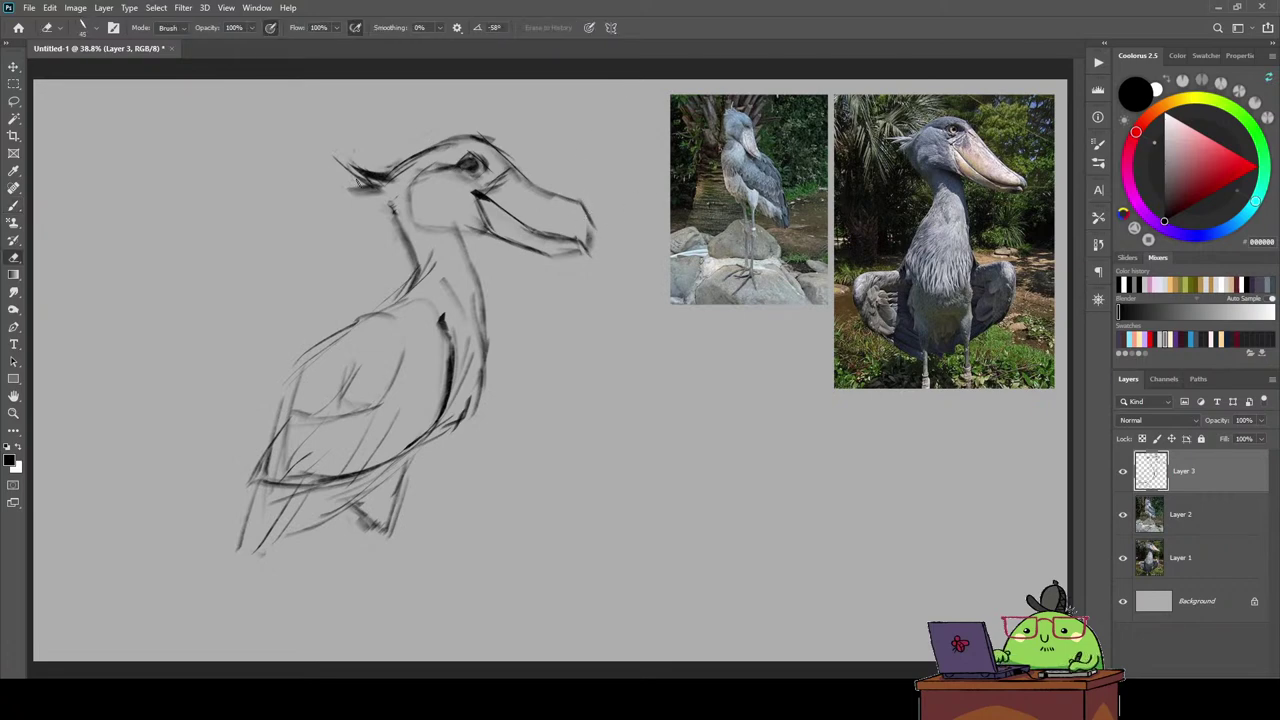
mouse_move(368, 190)
left_mouse_down()
mouse_move(409, 150)
mouse_move(346, 204)
left_mouse_up()
key("b")
key("e")
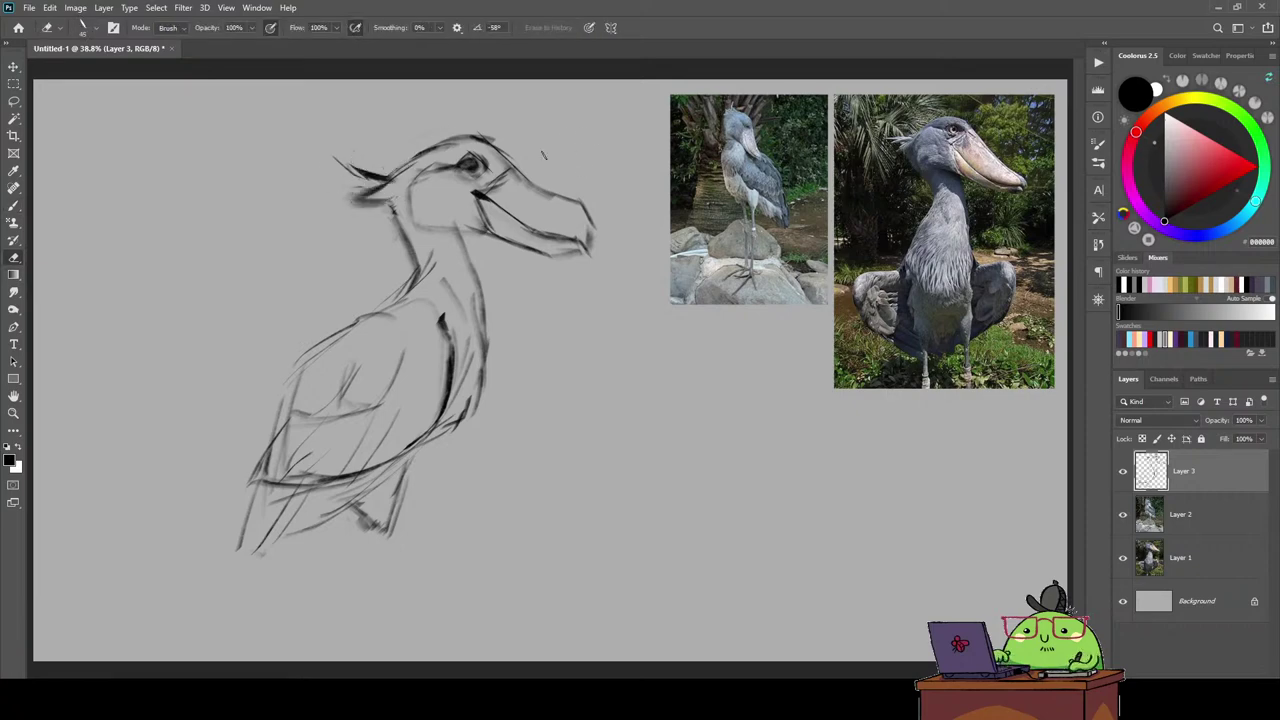
left_click_drag(592, 216, 584, 238)
left_click_drag(584, 210, 570, 200)
left_click_drag(580, 238, 590, 254)
mouse_move(566, 196)
left_mouse_down()
mouse_move(528, 180)
mouse_move(578, 222)
left_mouse_up()
key("b")
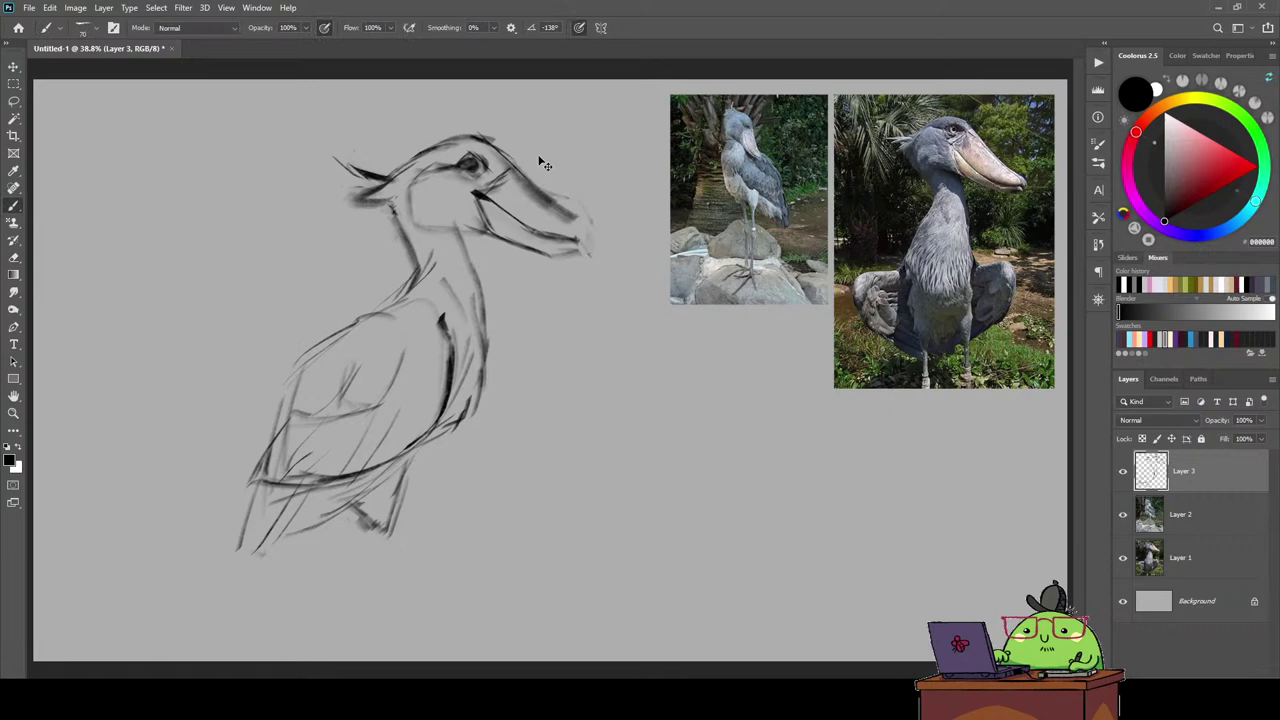
Undo stray strokes and redraw the hooked beak tip and upper beak edge.
key("ctrl+z")
key("ctrl+z")
mouse_move(595, 228)
left_mouse_down()
mouse_move(587, 254)
mouse_move(591, 231)
left_mouse_up()
left_click_drag(541, 193, 589, 231)
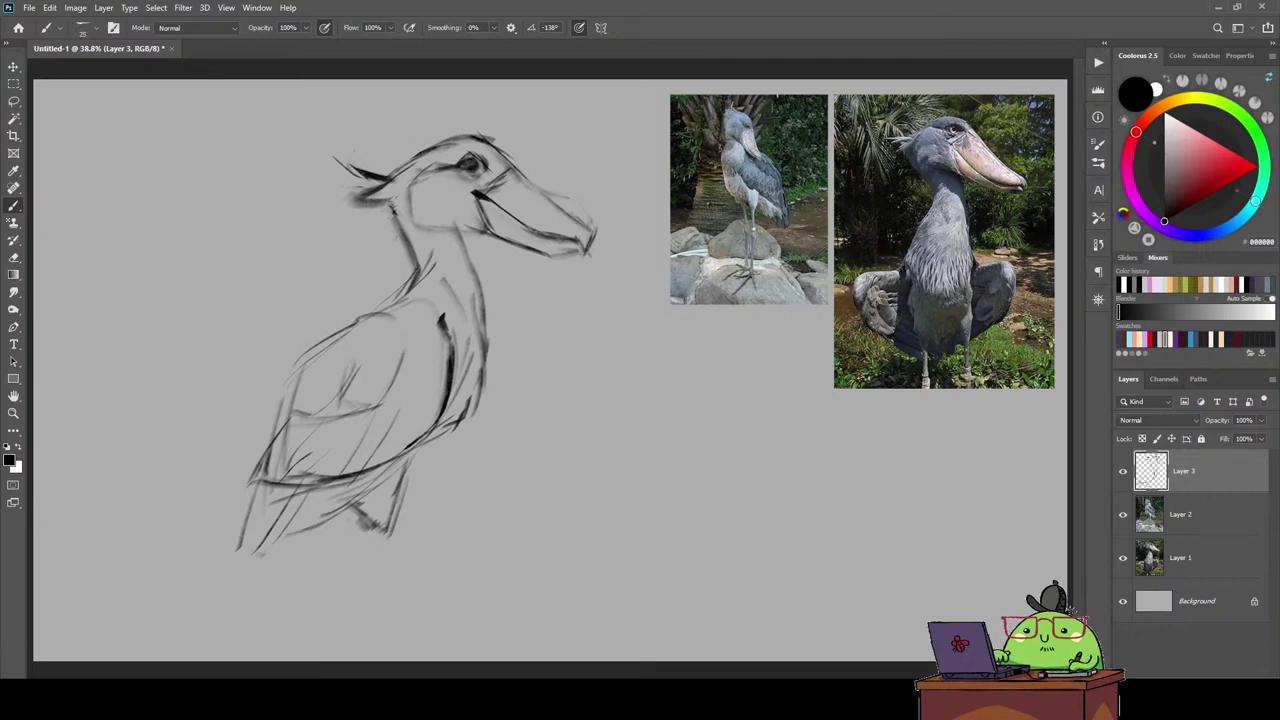
mouse_move(518, 174)
left_mouse_down()
mouse_move(590, 230)
mouse_move(581, 263)
left_mouse_up()
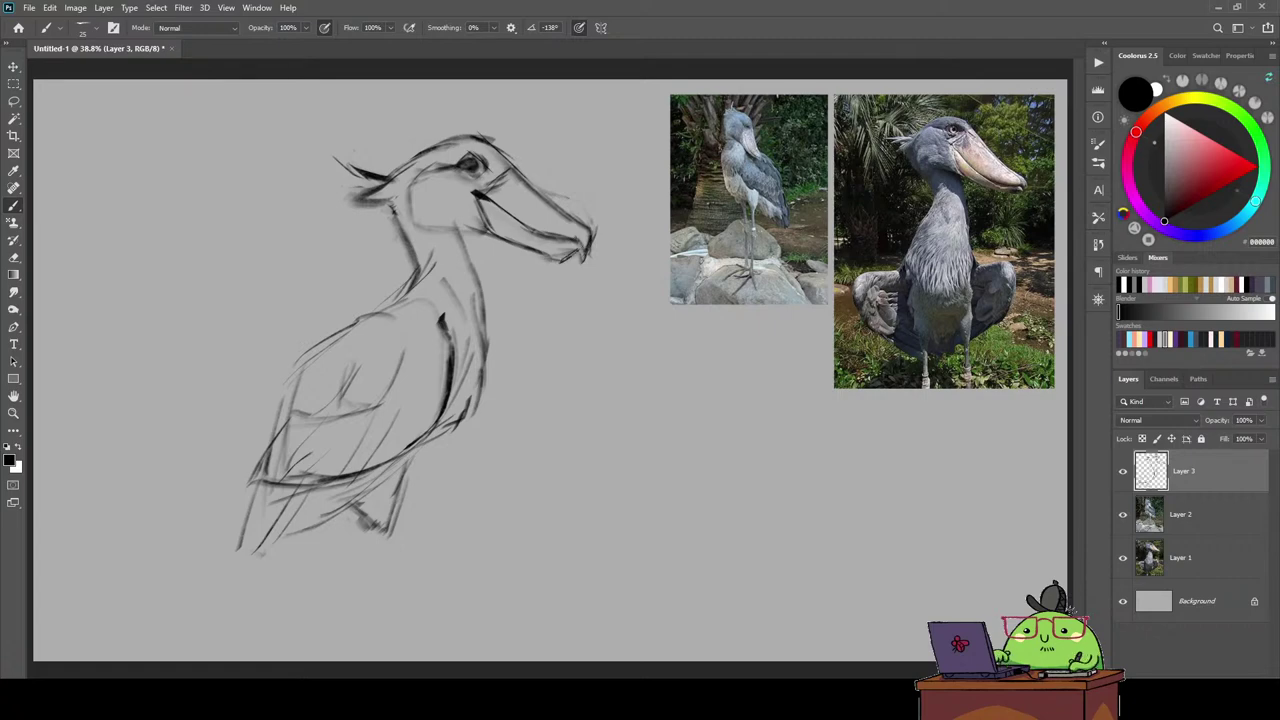
mouse_move(510, 182)
left_mouse_down()
mouse_move(528, 218)
mouse_move(562, 234)
left_mouse_up()
Draw the long leg from the body down to the bottom of the canvas.
left_click_drag(372, 528, 384, 586)
left_click_drag(380, 522, 392, 652)
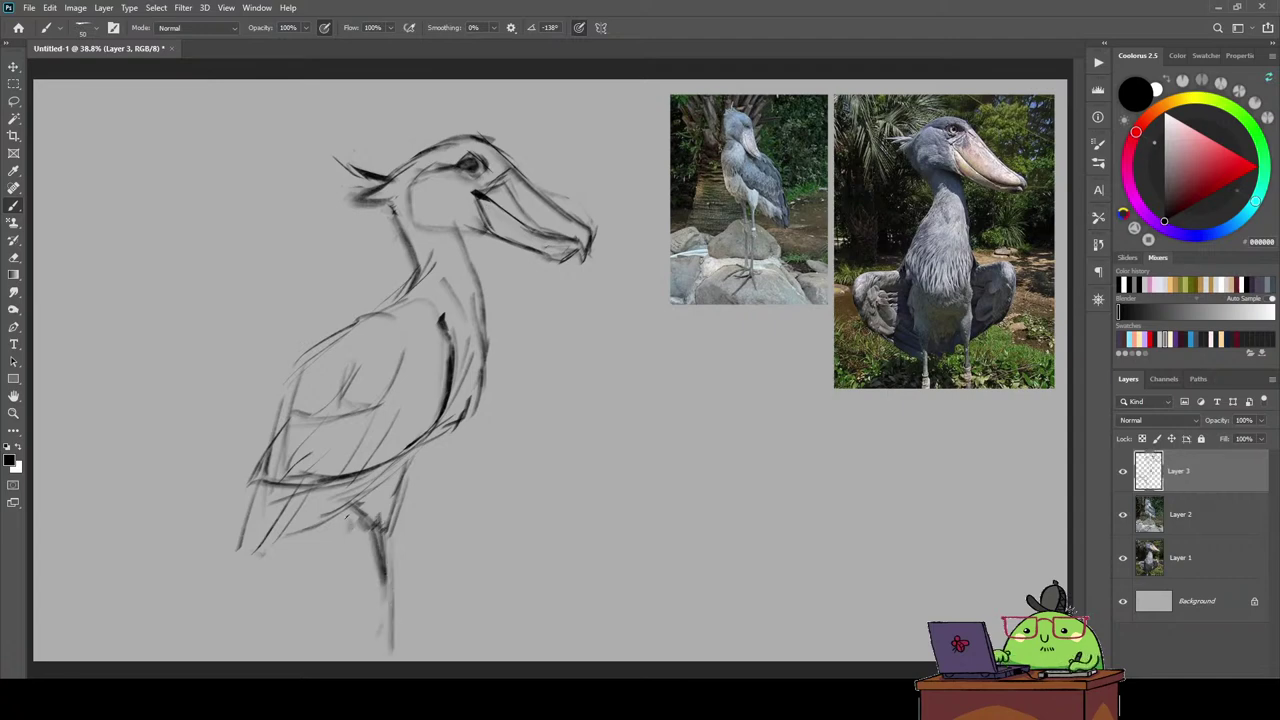
left_click_drag(346, 511, 358, 536)
left_click_drag(361, 652, 353, 538)
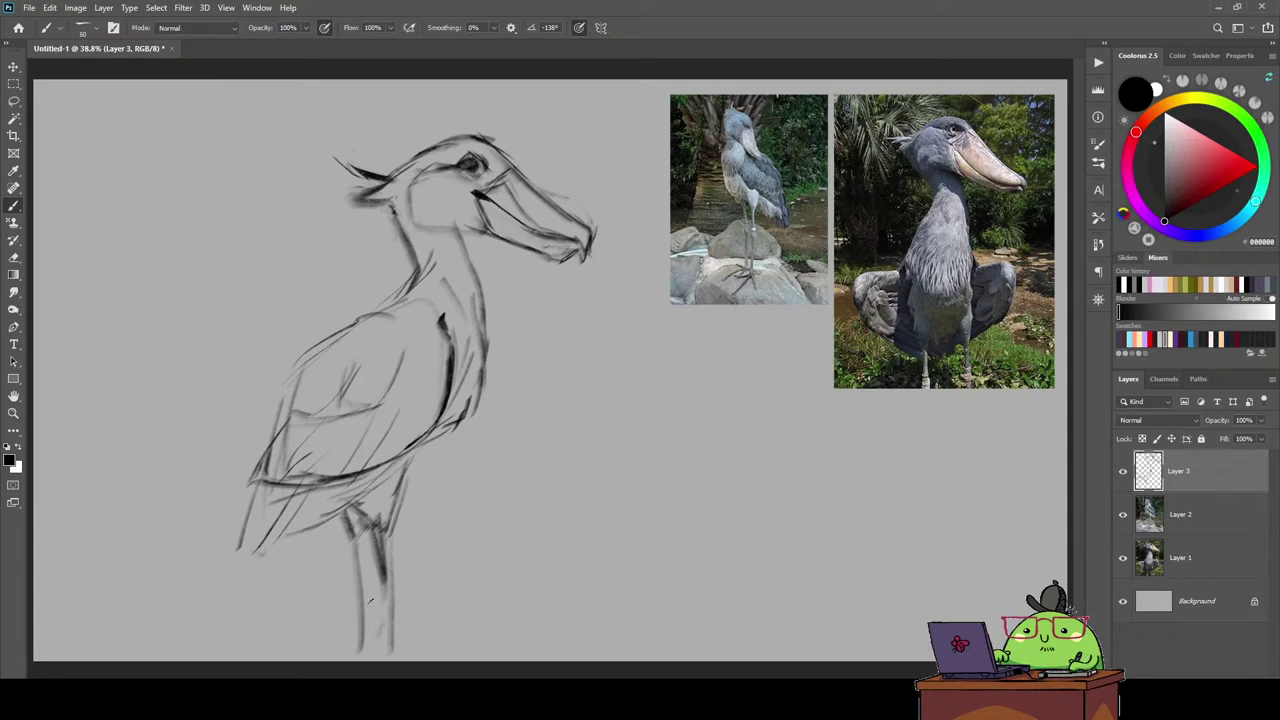
left_click_drag(389, 540, 400, 660)
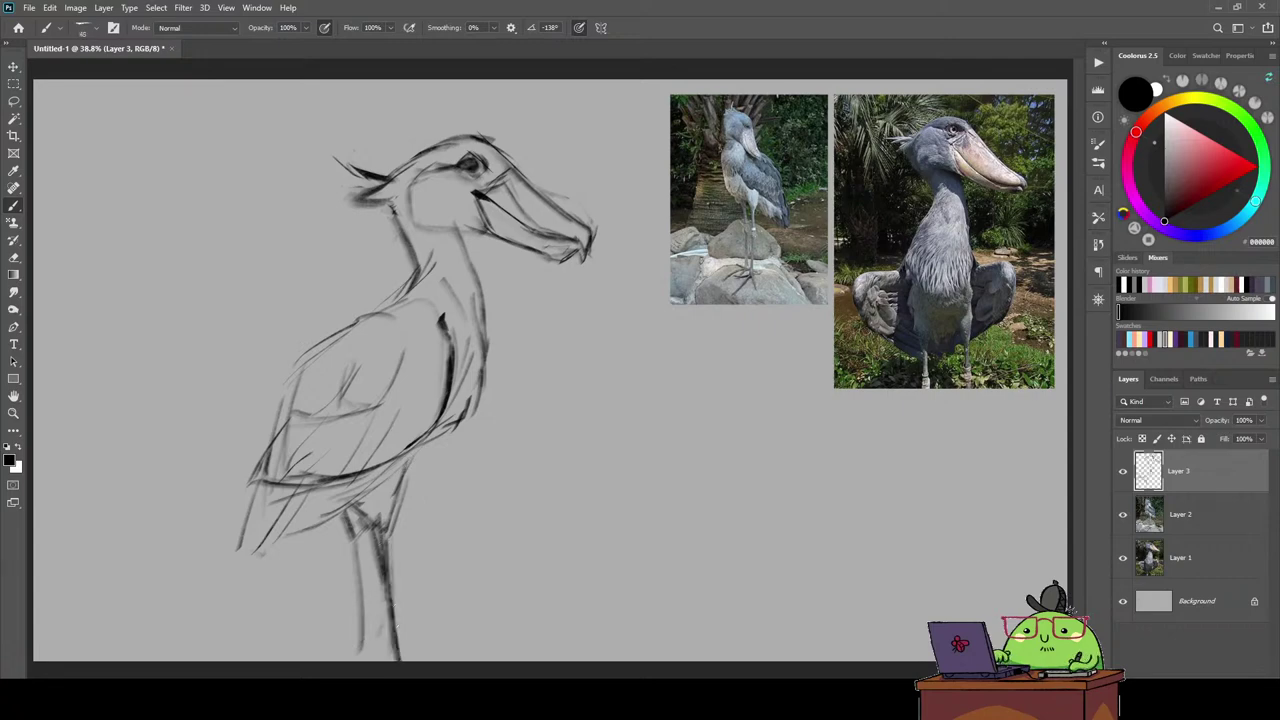
left_click_drag(383, 568, 395, 660)
left_click_drag(350, 528, 358, 648)
left_click_drag(356, 562, 362, 660)
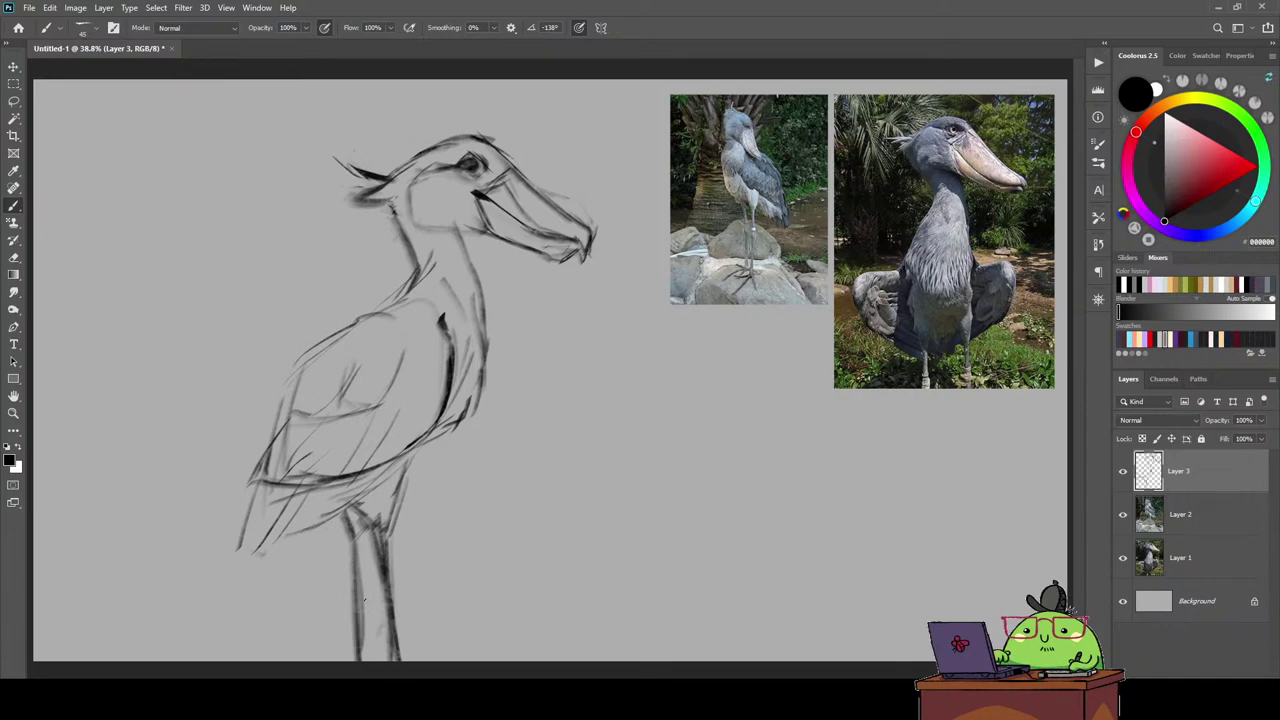
Mark the beak outline in dark red on the reference photo and erase the sketch's faint beak lines.
key("h")
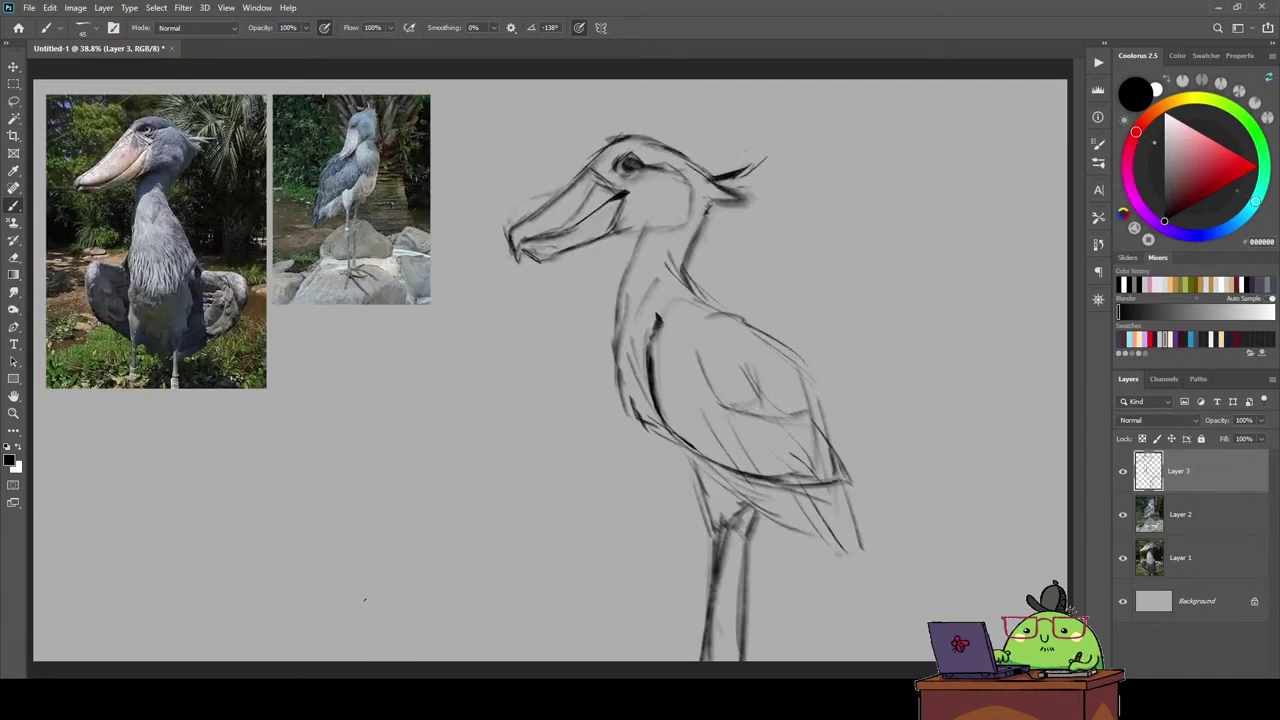
key("e")
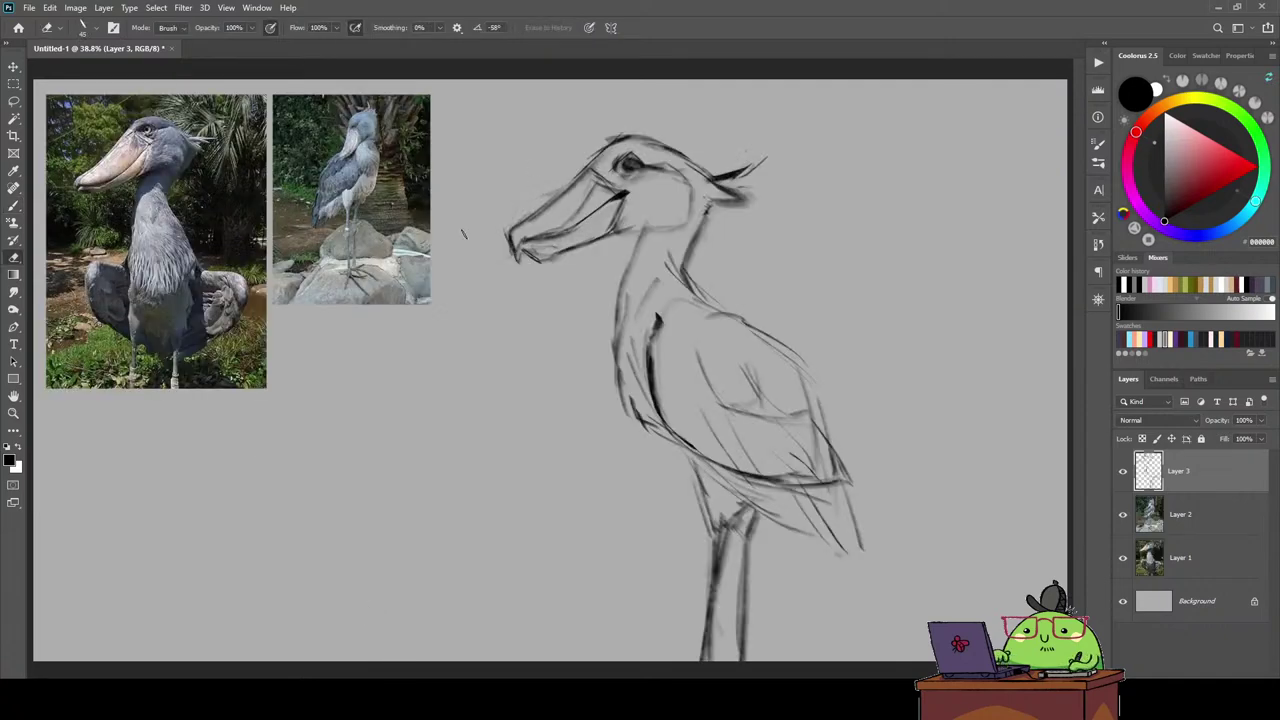
key("b")
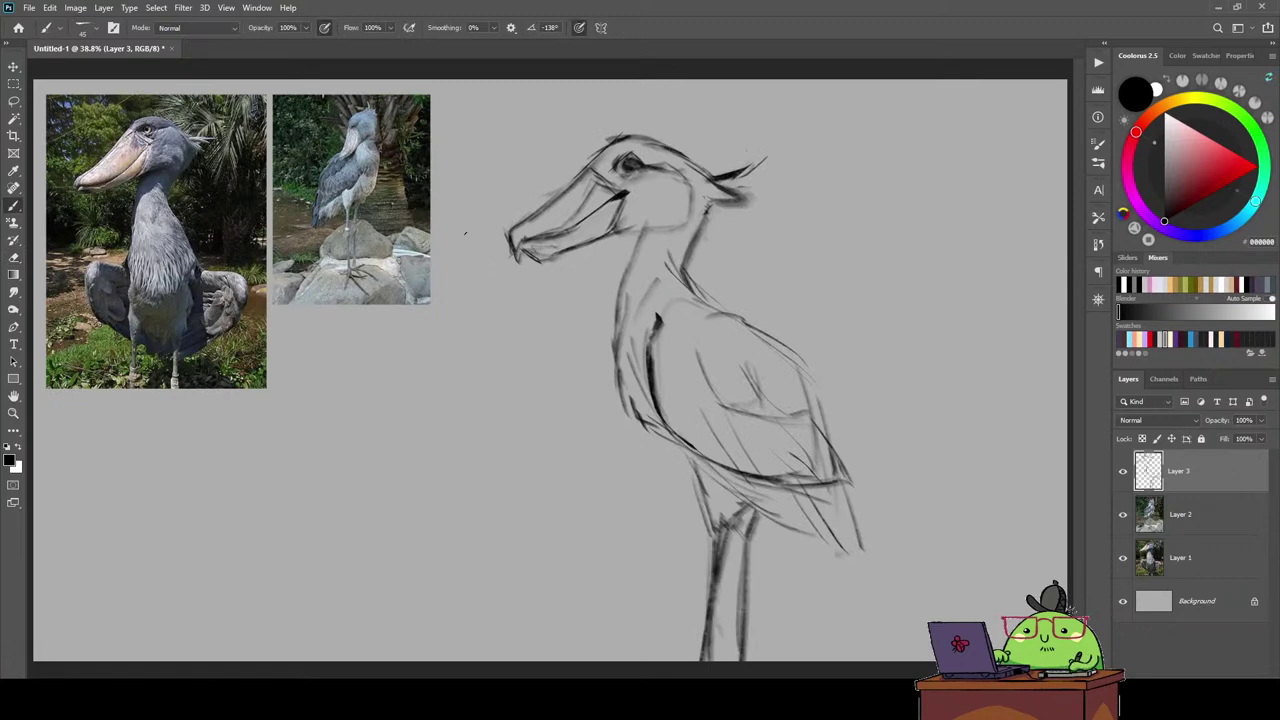
left_click(1231, 182)
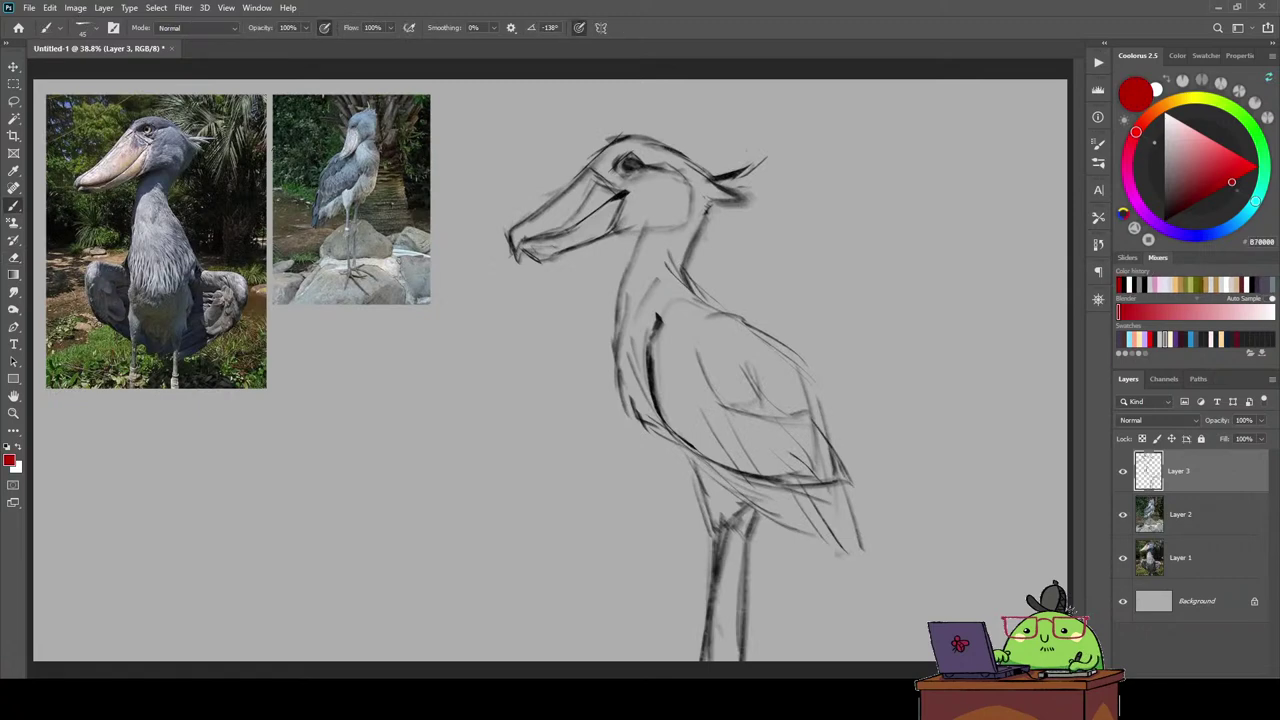
mouse_move(122, 133)
left_mouse_down()
mouse_move(70, 200)
mouse_move(110, 197)
mouse_move(145, 164)
left_mouse_up()
key("e")
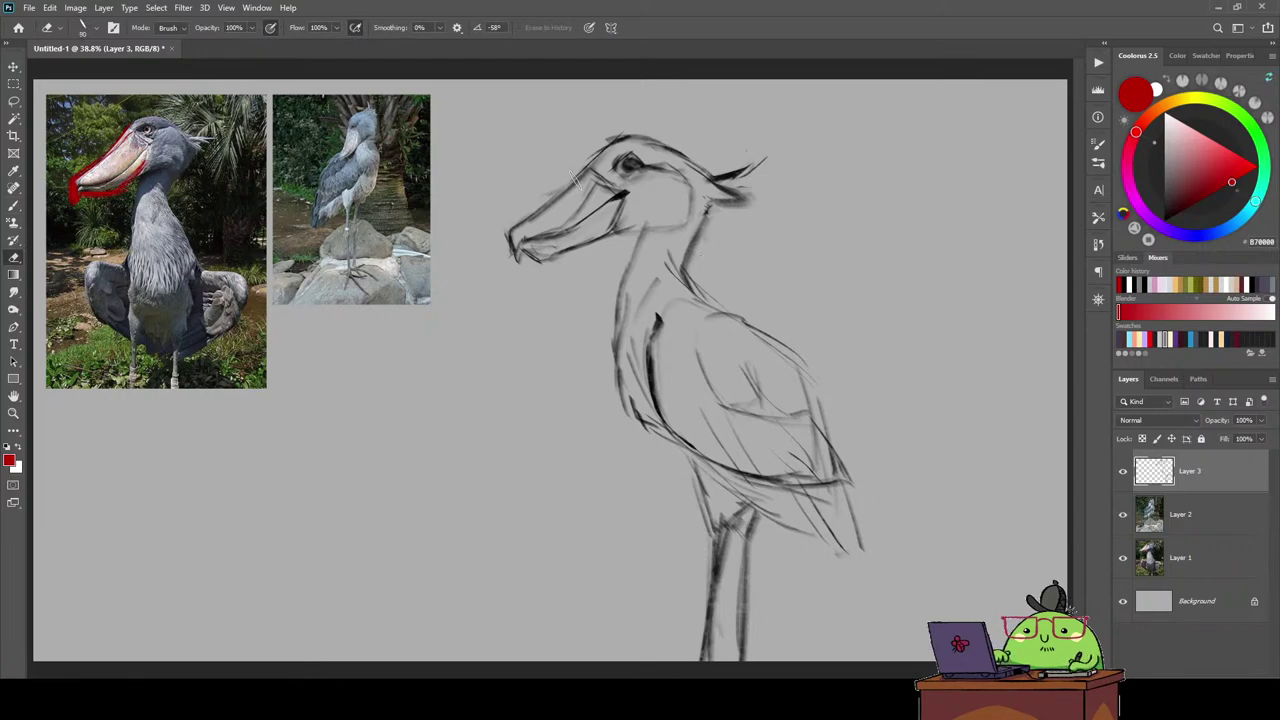
mouse_move(575, 180)
left_mouse_down()
mouse_move(510, 250)
mouse_move(581, 230)
mouse_move(600, 205)
left_mouse_up()
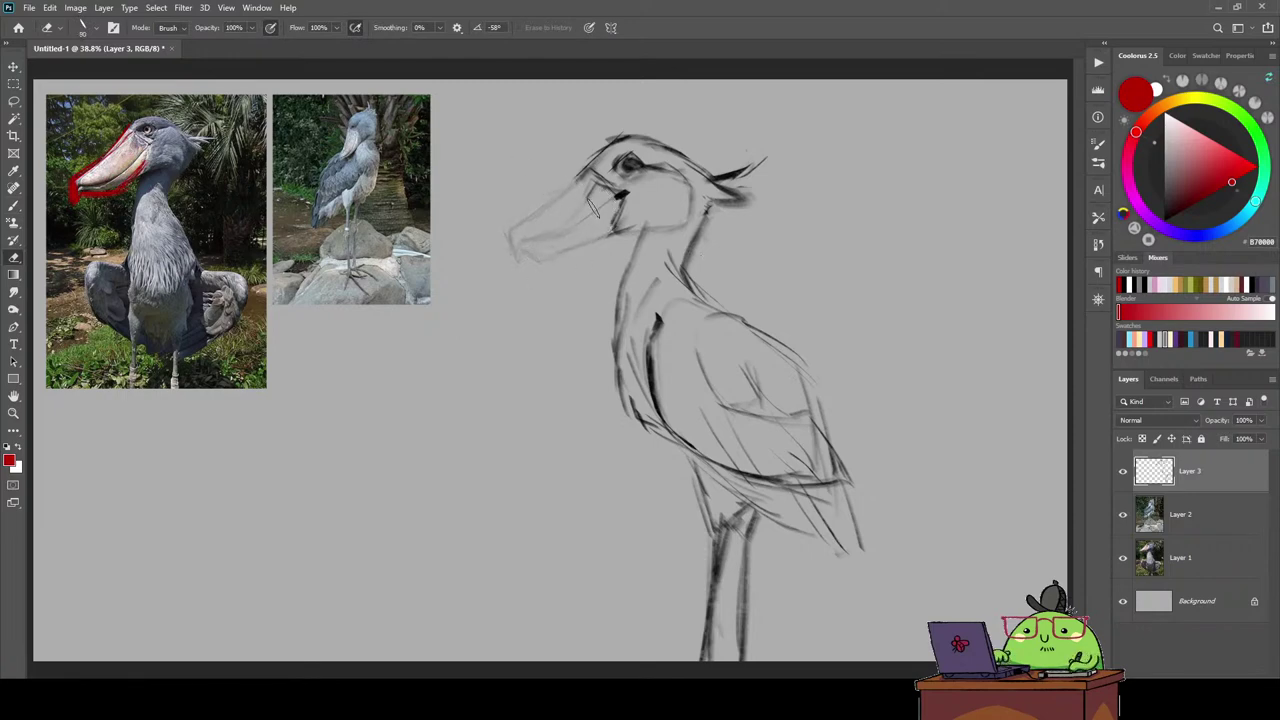
left_click_drag(530, 248, 596, 188)
Redraw the beak in black: a hooked upper beak line and a darker, extended lower beak stroke.
key("b")
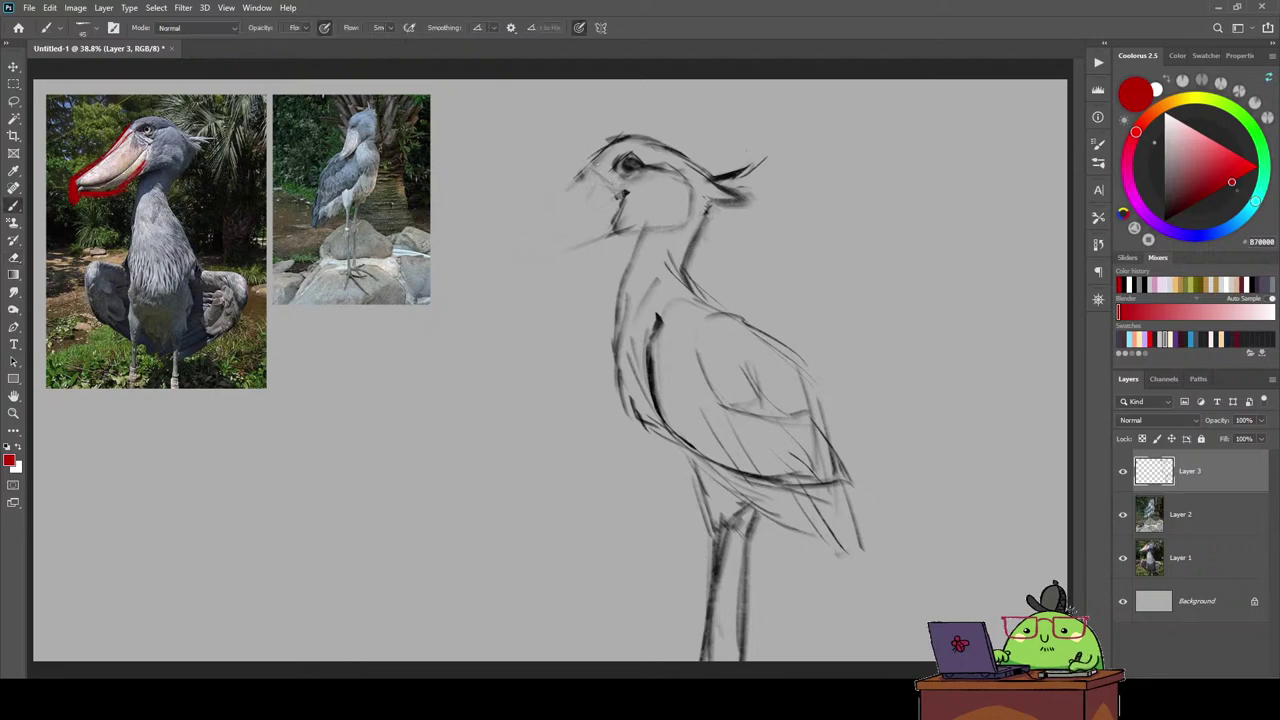
left_click_drag(594, 168, 620, 185)
key("ctrl+z")
key("d")
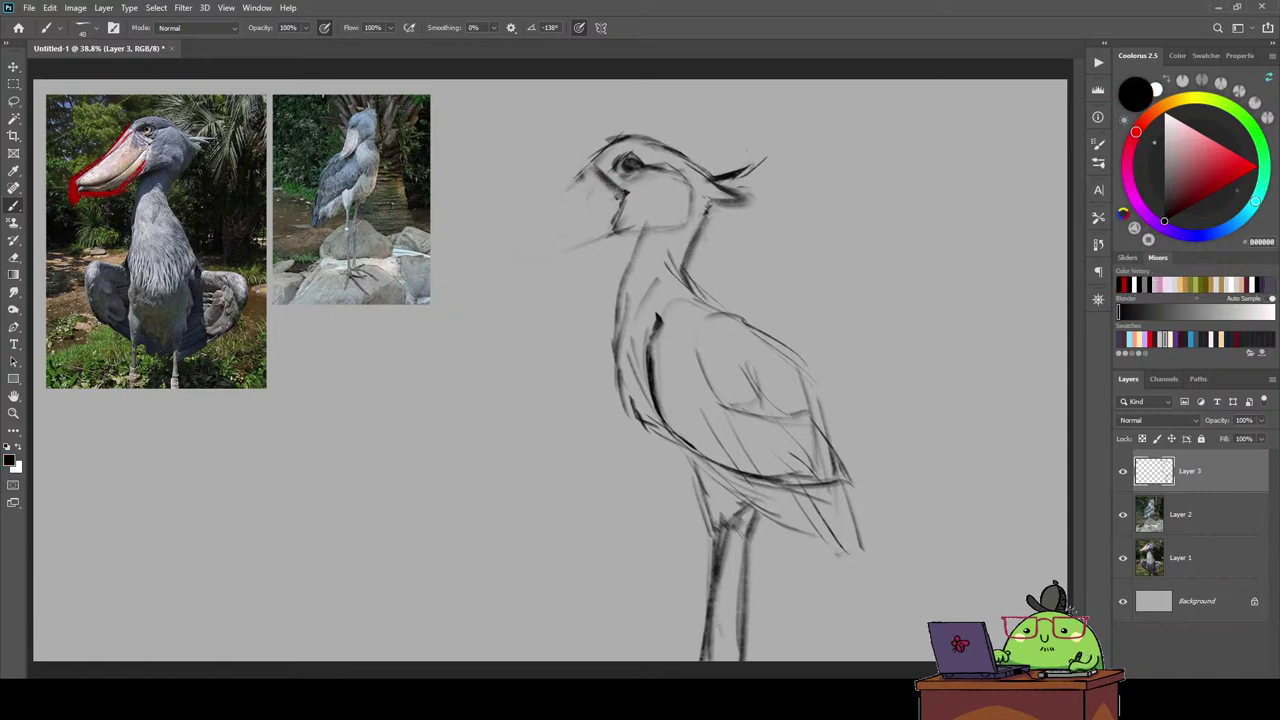
left_click_drag(596, 158, 514, 232)
key("e")
key("b")
left_click_drag(576, 188, 510, 256)
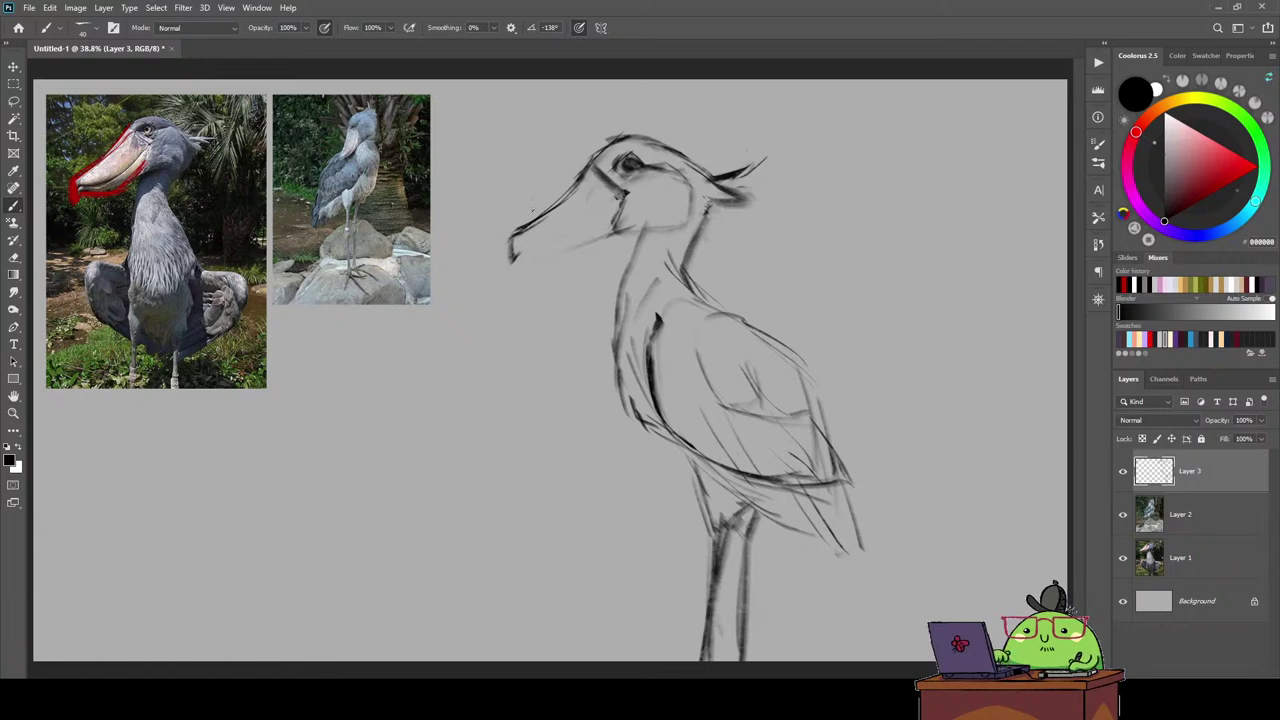
mouse_move(574, 258)
left_mouse_down()
mouse_move(516, 230)
mouse_move(606, 238)
mouse_move(621, 192)
left_mouse_up()
Add the beak-base line, front of the neck, reinforced lower beak edge and eye detail.
key("e")
key("b")
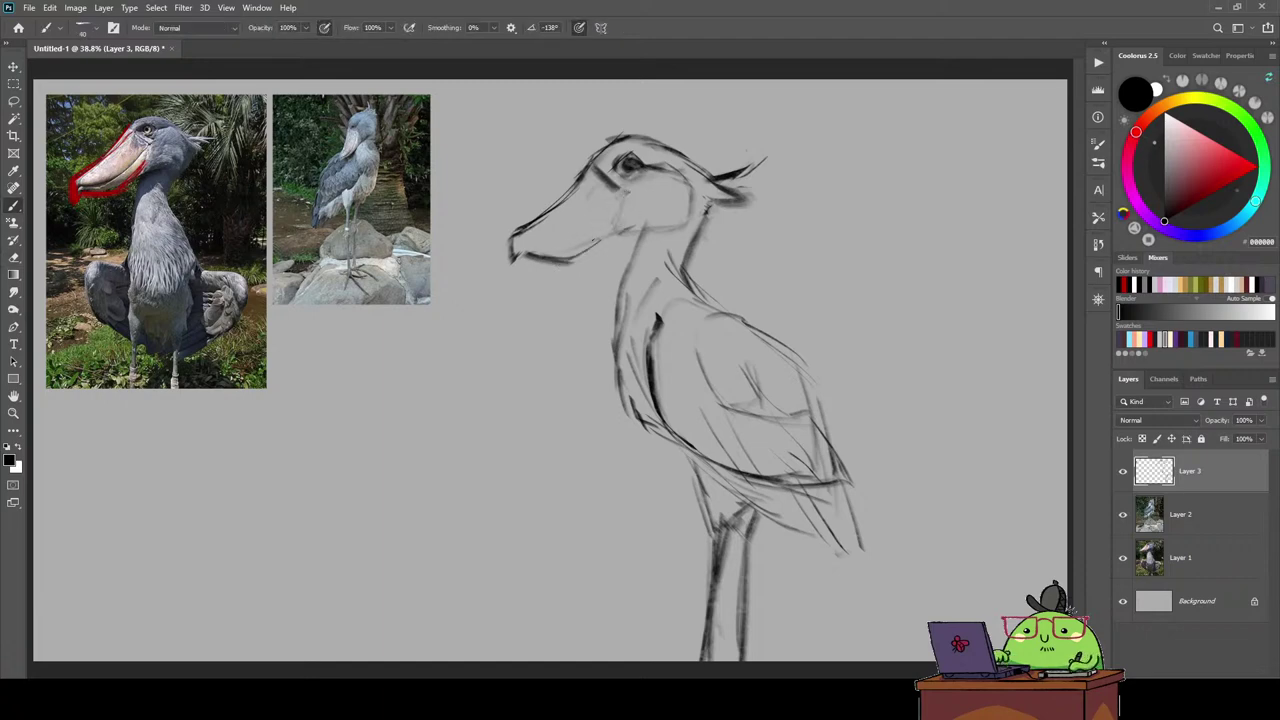
mouse_move(574, 258)
left_mouse_down()
mouse_move(636, 212)
mouse_move(628, 194)
left_mouse_up()
mouse_move(616, 294)
left_mouse_down()
mouse_move(624, 258)
mouse_move(672, 222)
mouse_move(688, 182)
mouse_move(757, 188)
mouse_move(742, 148)
left_mouse_up()
key("e")
key("b")
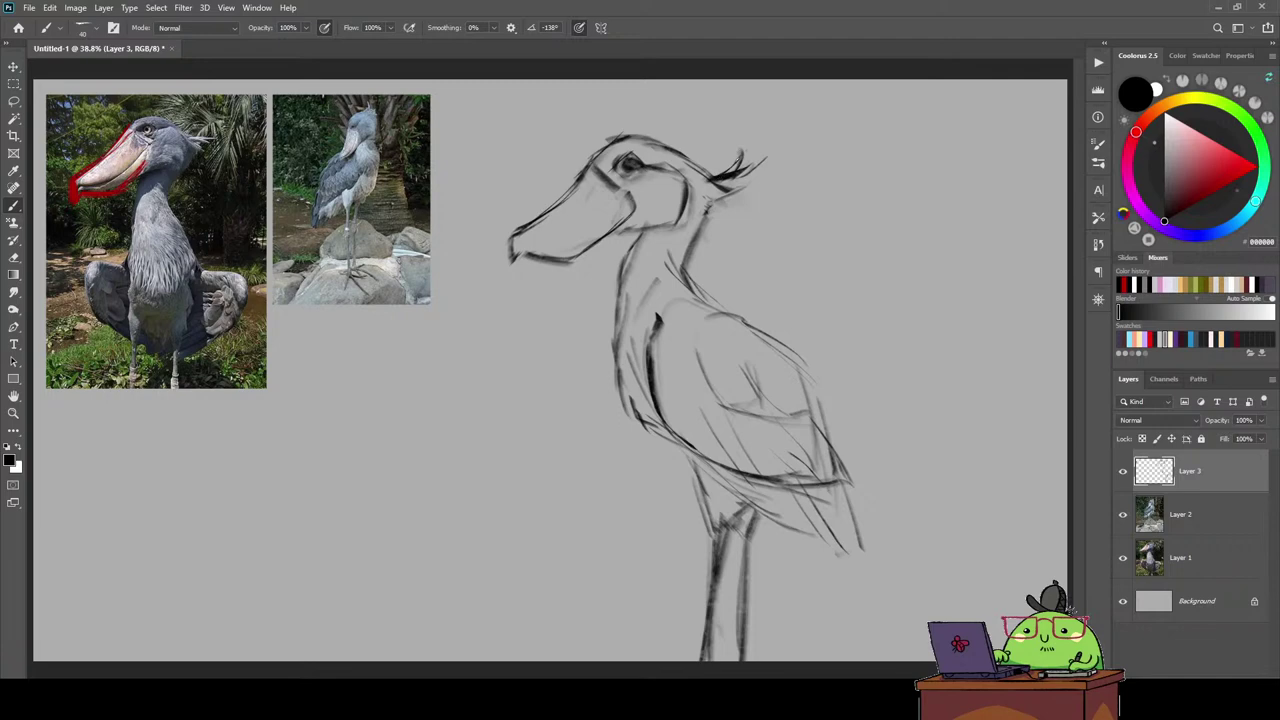
left_click_drag(596, 239, 621, 225)
mouse_move(516, 258)
left_mouse_down()
mouse_move(574, 236)
mouse_move(622, 194)
mouse_move(615, 139)
left_mouse_up()
left_click_drag(625, 141, 645, 145)
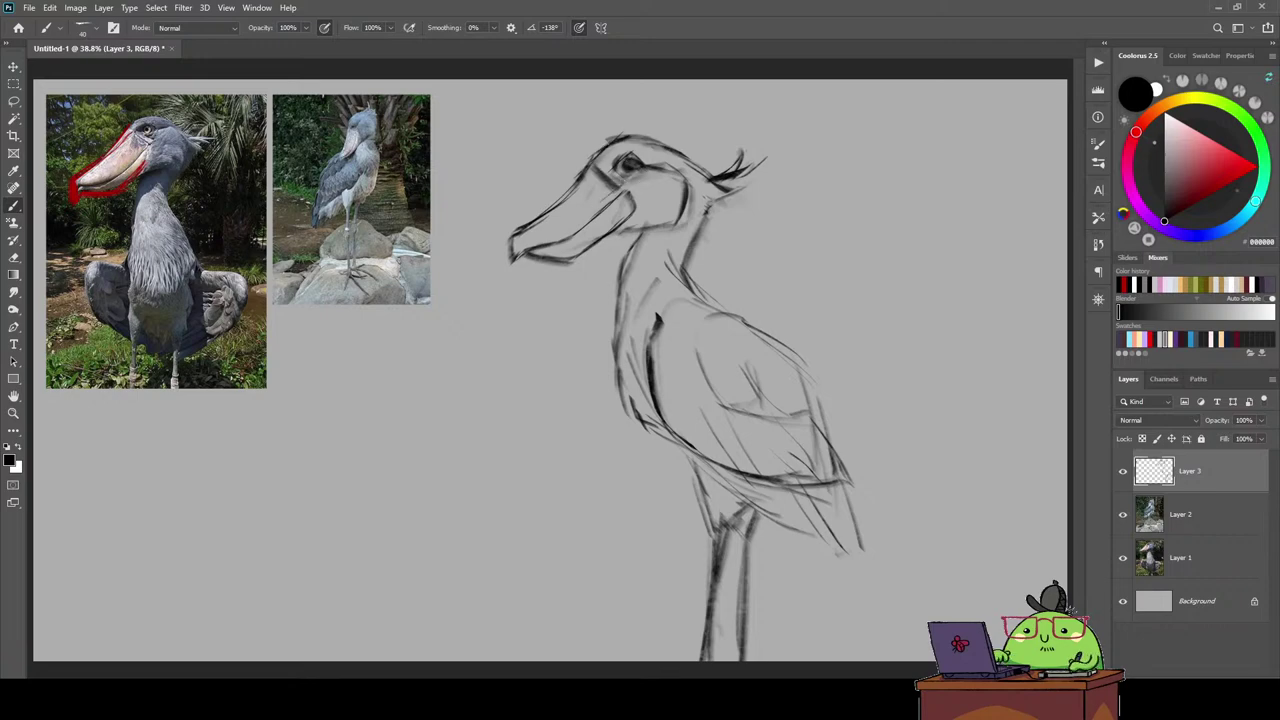
Erase the old neck strokes and redraw the front neck line longer and darker.
key("e")
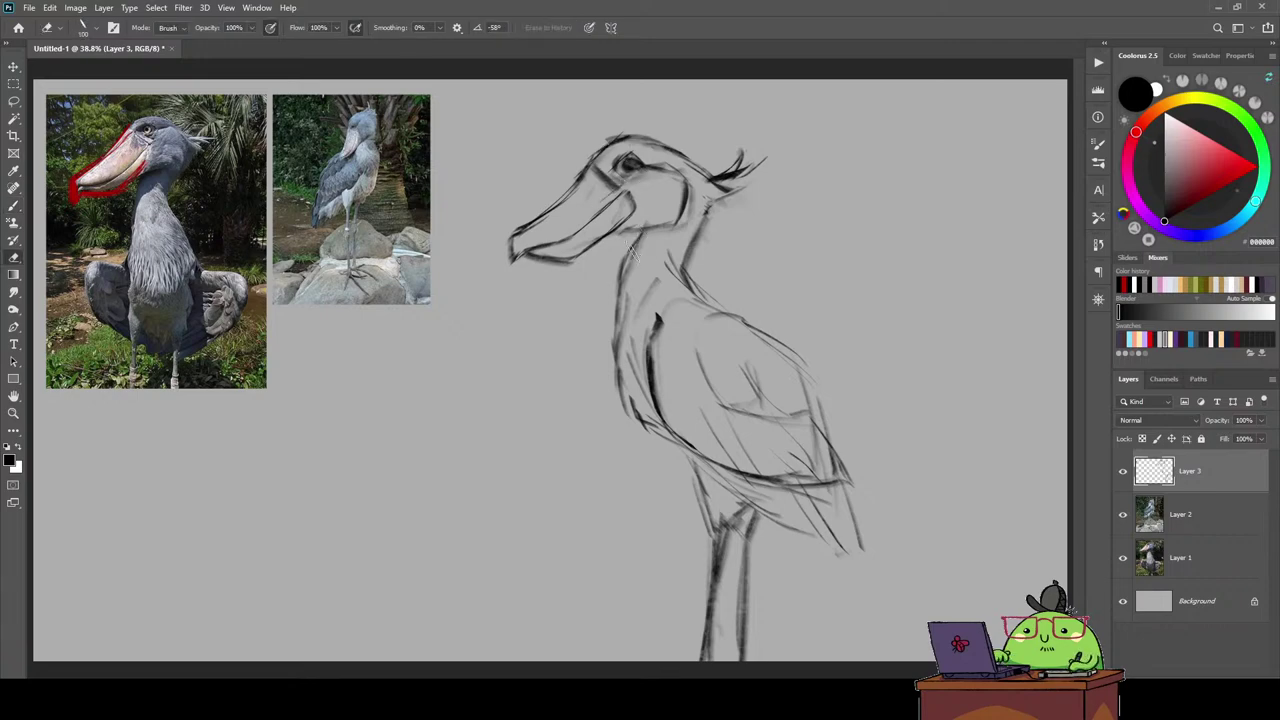
left_click_drag(640, 236, 617, 300)
key("b")
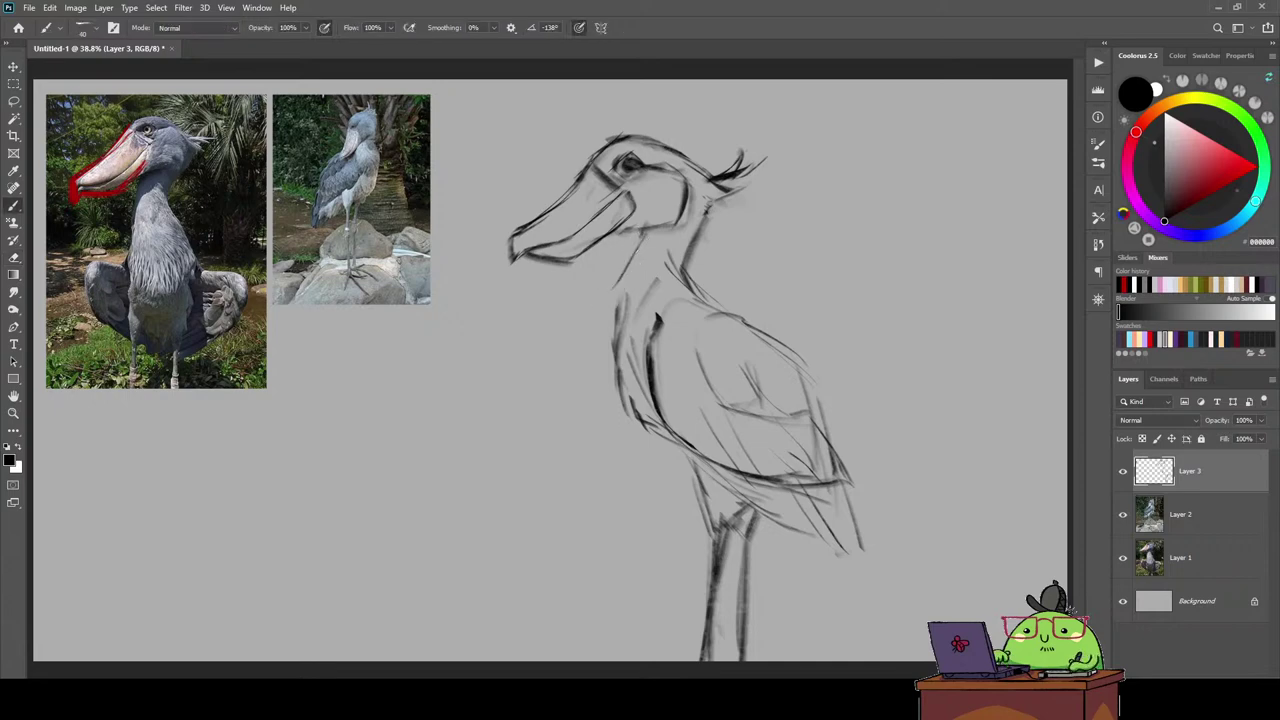
left_click_drag(649, 232, 614, 292)
mouse_move(648, 232)
left_mouse_down()
mouse_move(611, 340)
mouse_move(650, 228)
mouse_move(752, 330)
mouse_move(820, 430)
left_mouse_up()
Outline the wing's back, extend and darken the wing tip, and mark the feet below the legs.
mouse_move(796, 370)
left_mouse_down()
mouse_move(864, 485)
mouse_move(816, 494)
mouse_move(840, 556)
mouse_move(864, 568)
left_mouse_up()
mouse_move(862, 476)
left_mouse_down()
mouse_move(826, 564)
mouse_move(824, 546)
mouse_move(850, 548)
mouse_move(848, 512)
mouse_move(878, 553)
left_mouse_up()
key("e")
key("b")
key("e")
key("b")
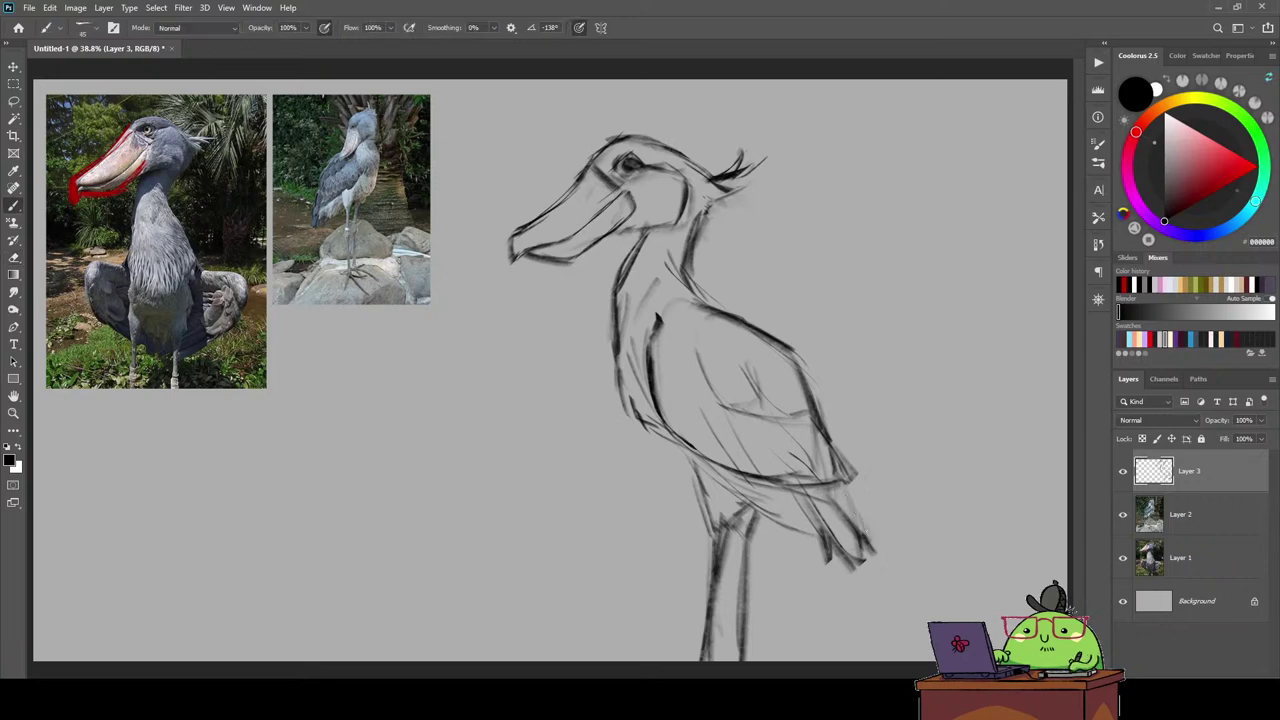
left_click_drag(876, 486, 844, 550)
left_click_drag(862, 514, 856, 536)
mouse_move(704, 638)
left_mouse_down()
mouse_move(696, 648)
mouse_move(730, 652)
left_mouse_up()
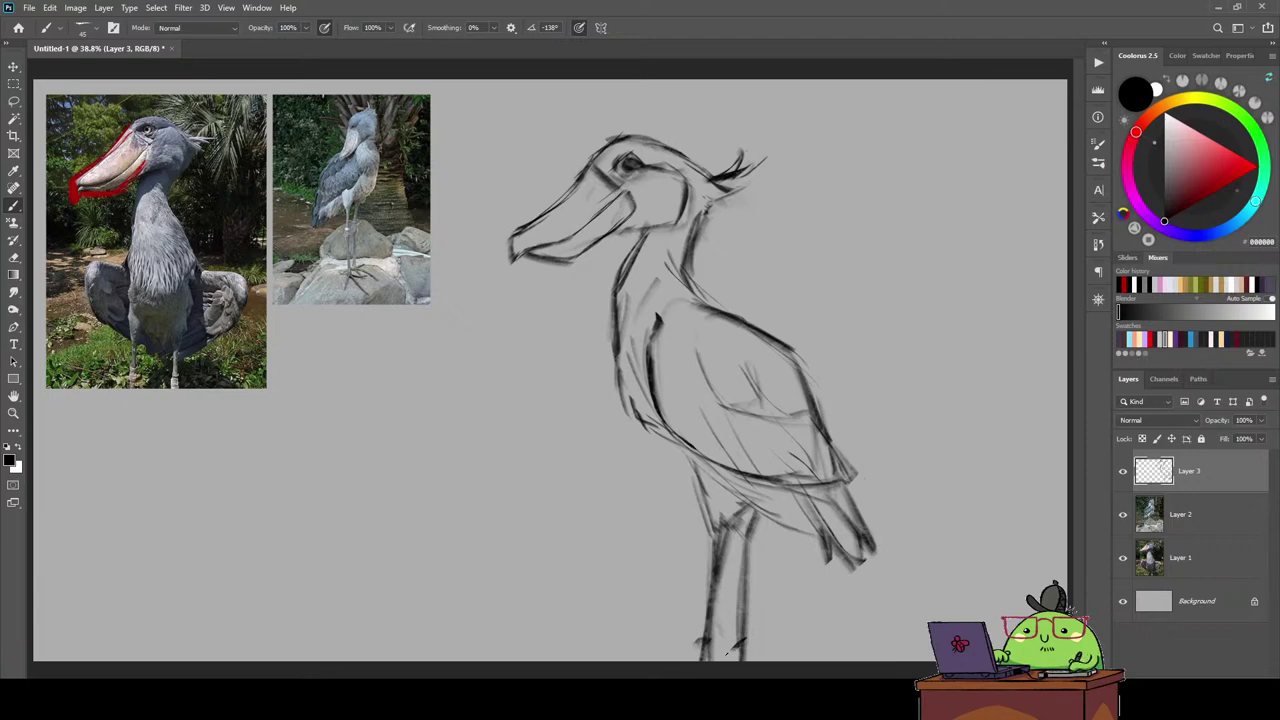
key("m")
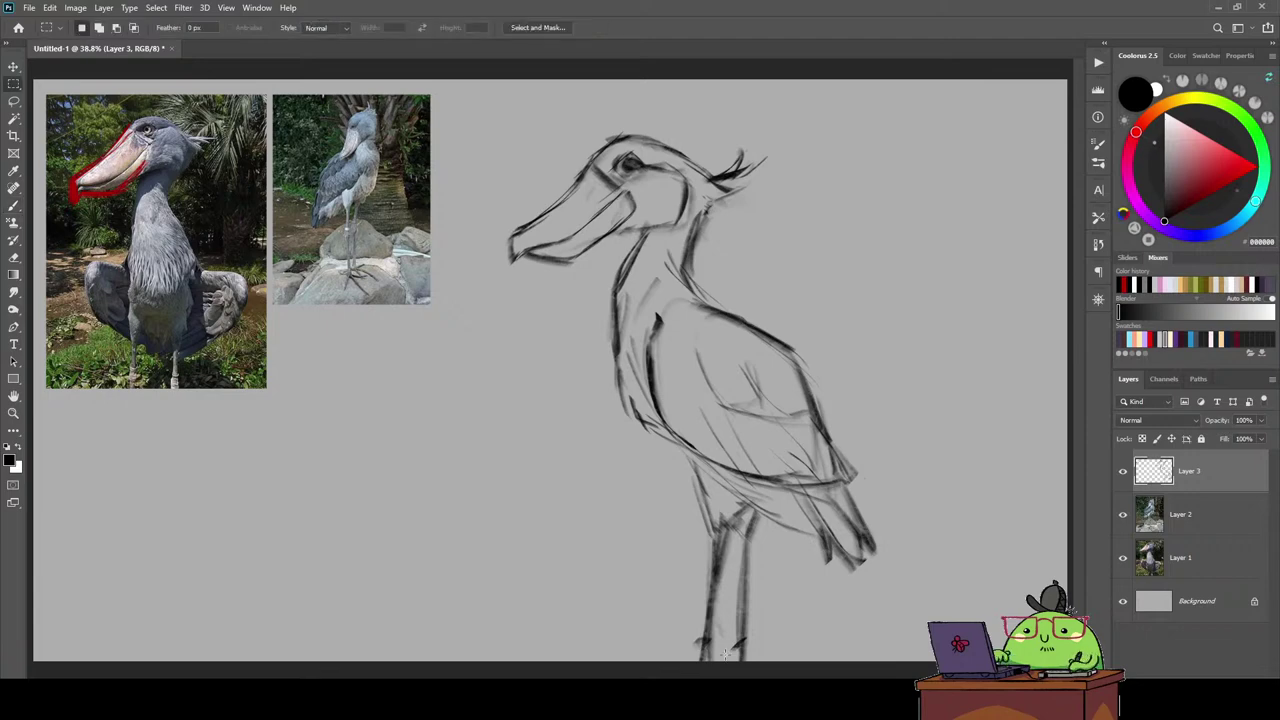
Delete the red beak outline from the left reference photo using a rectangular selection.
left_click_drag(182, 95, 47, 262)
key("Delete")
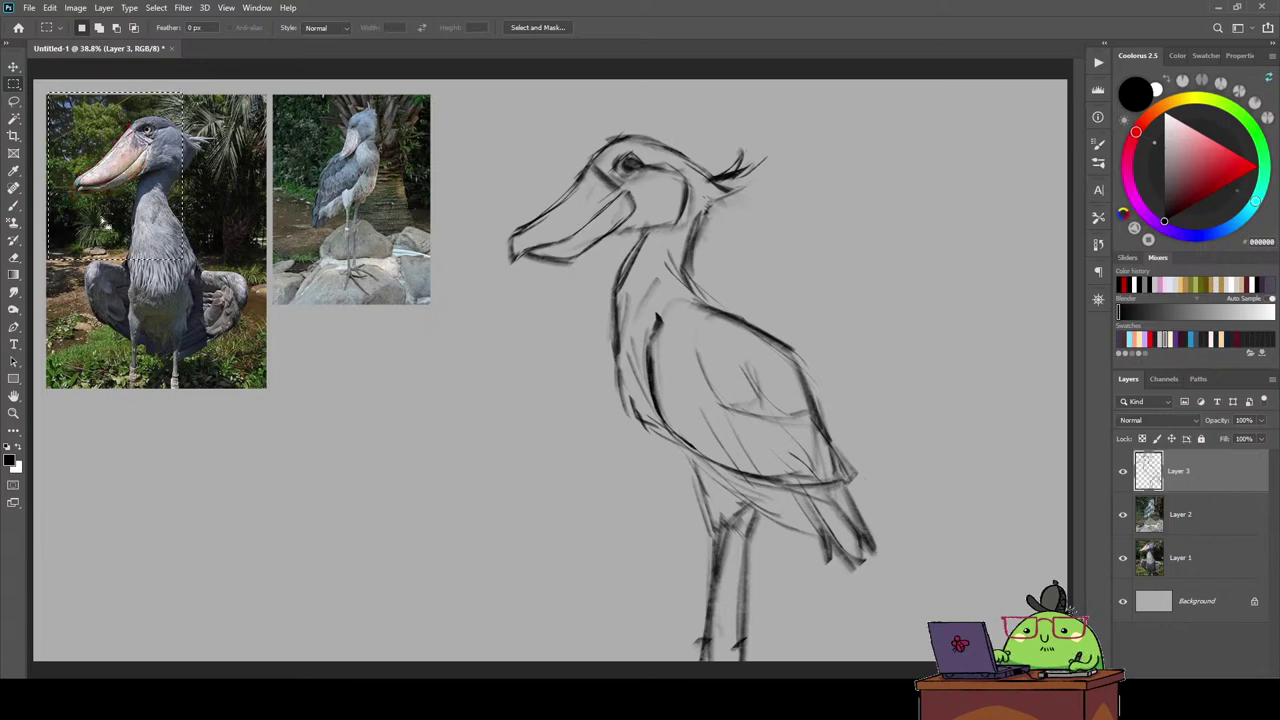
key("ctrl+d")
Draw a curved mouth line in the bill and darken the lower beak and front neck lines.
key("b")
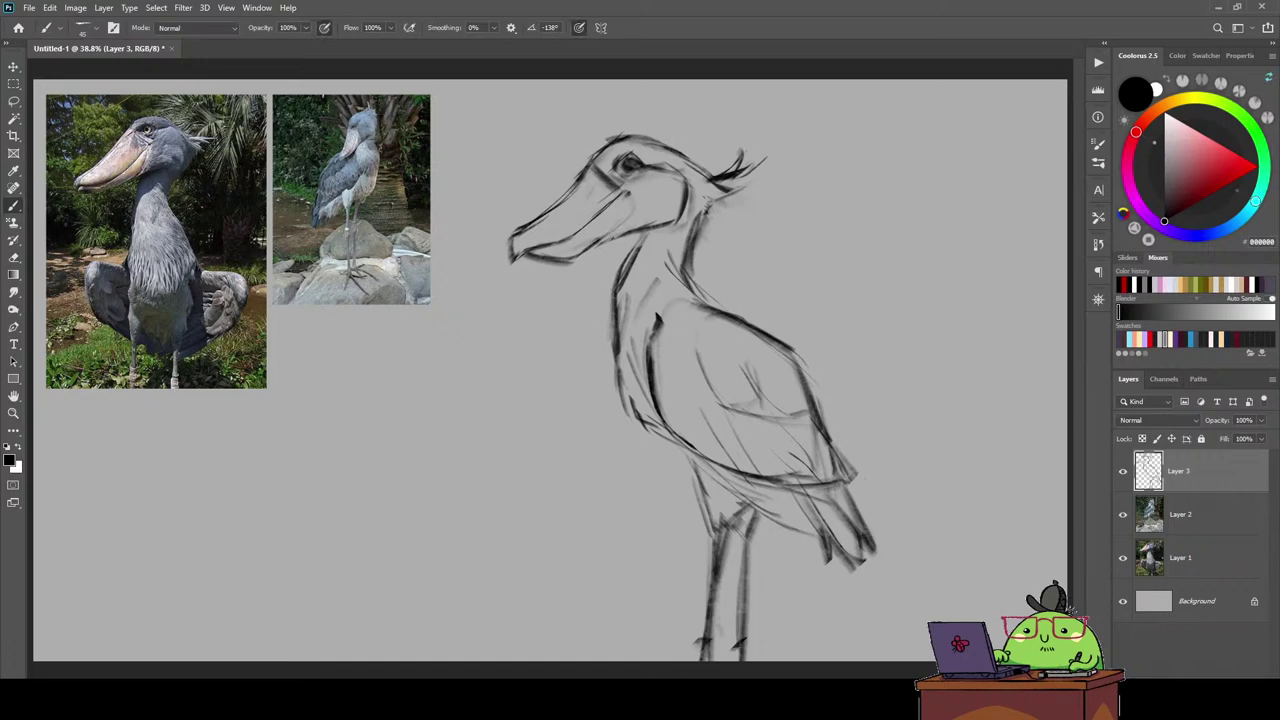
mouse_move(620, 213)
left_mouse_down()
mouse_move(598, 248)
mouse_move(672, 226)
mouse_move(580, 258)
left_mouse_up()
left_click_drag(650, 234, 622, 276)
mouse_move(702, 215)
left_mouse_down()
mouse_move(682, 274)
mouse_move(730, 200)
left_mouse_up()
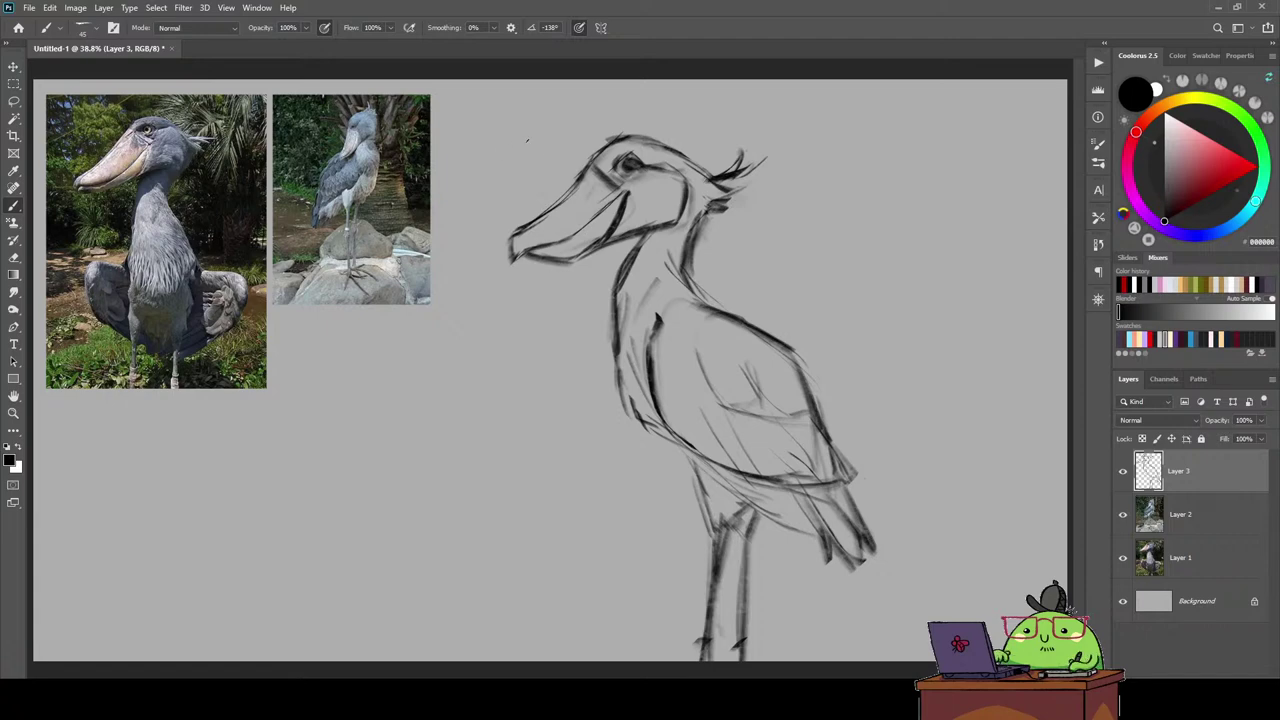
Add empty Layer 4, shrink the Layer 3 sketch to about 57%, and flip the canvas horizontally.
key("ctrl+shift+alt+n")
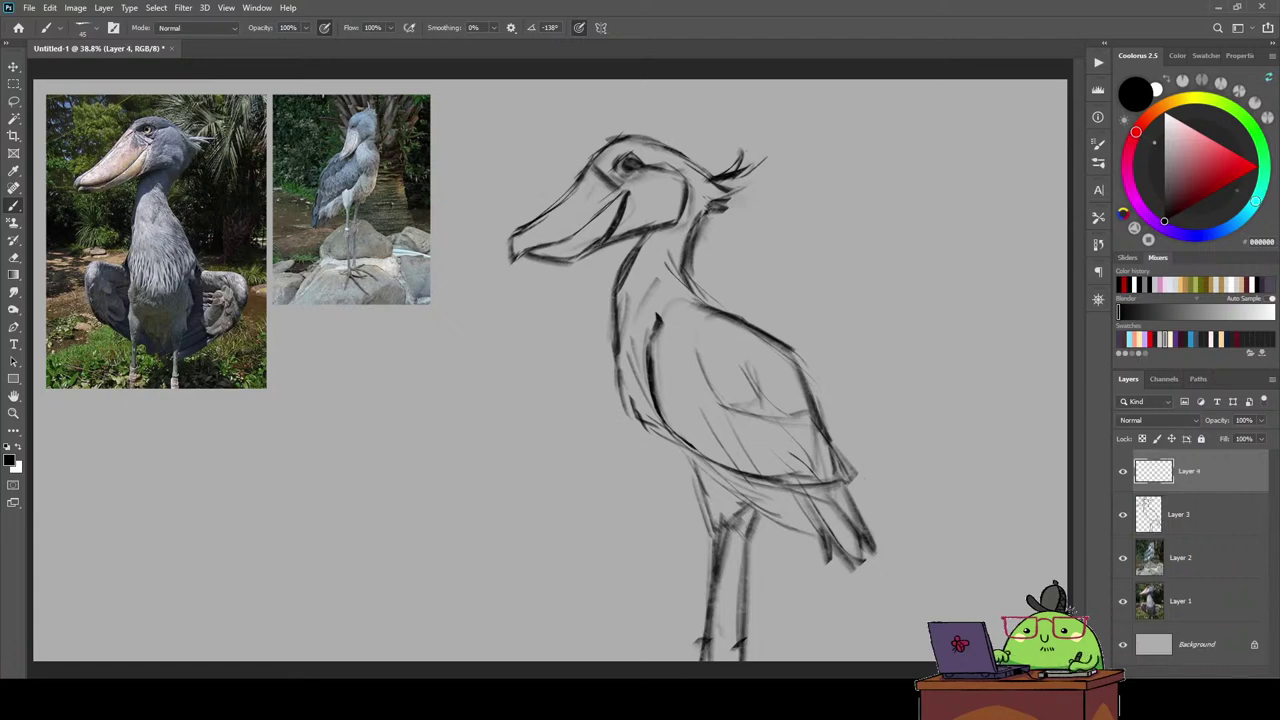
left_click(1195, 514)
key("v")
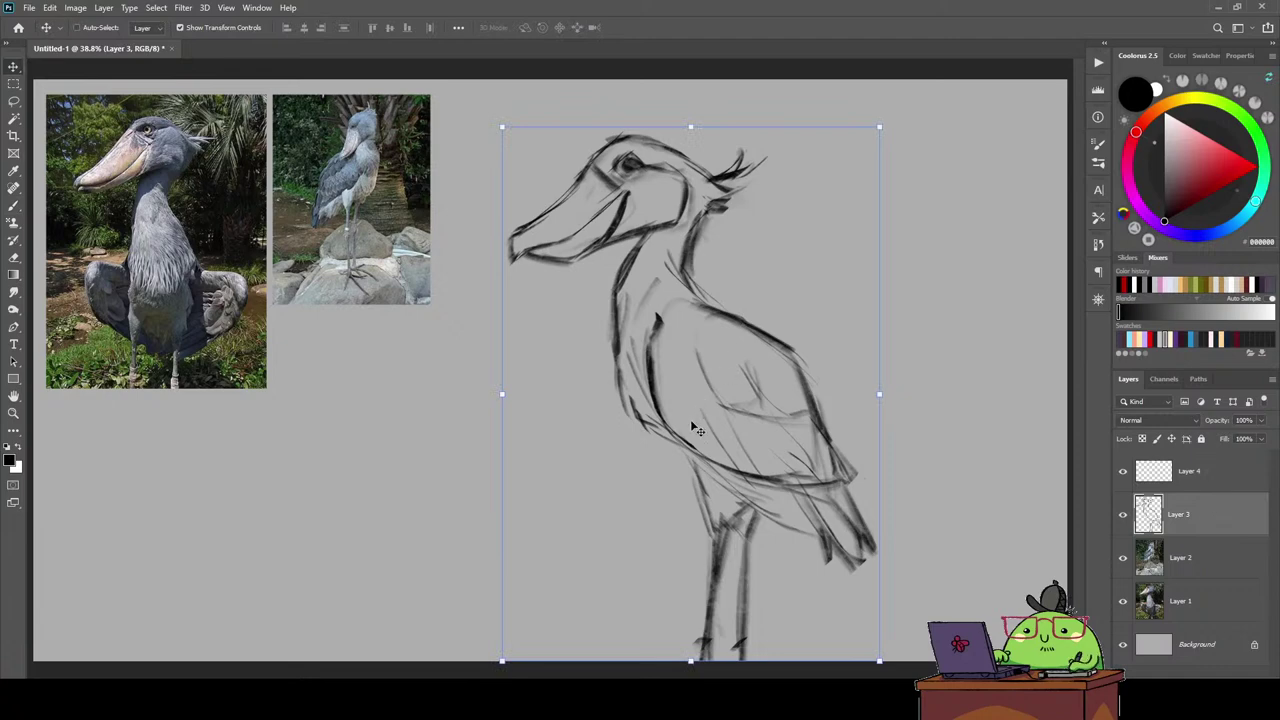
left_click_drag(690, 428, 790, 386)
mouse_move(608, 286)
left_mouse_down()
mouse_move(765, 330)
mouse_move(690, 330)
mouse_move(817, 279)
left_mouse_up()
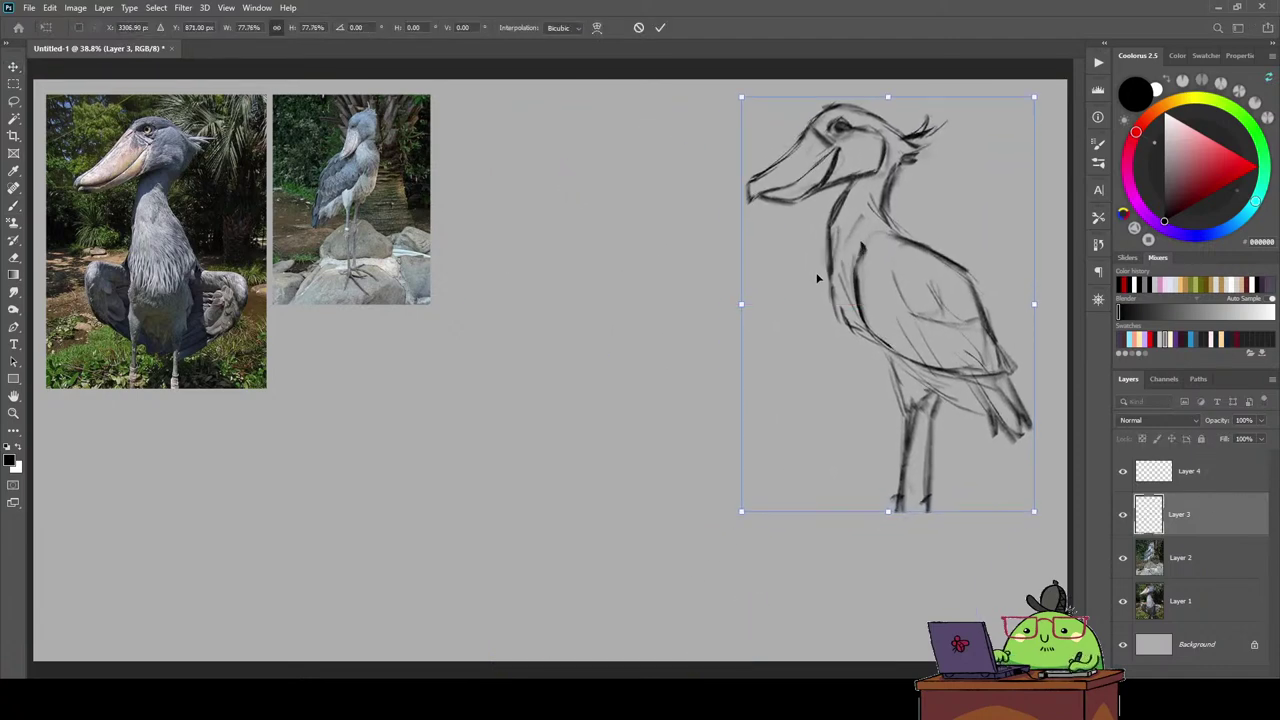
key("Return")
key("ctrl+shift+h")
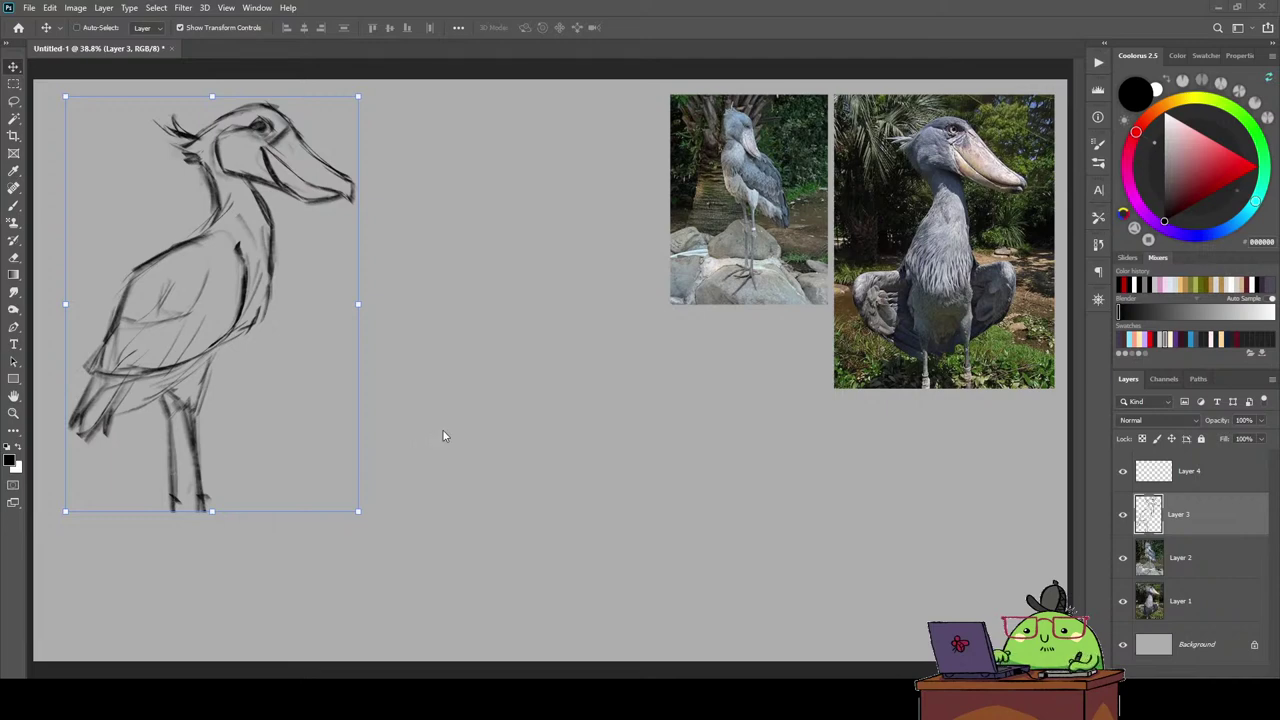
Paste the flying-shoebill photo above Layer 1, enlarged and placed beneath the other references.
left_click(1220, 465)
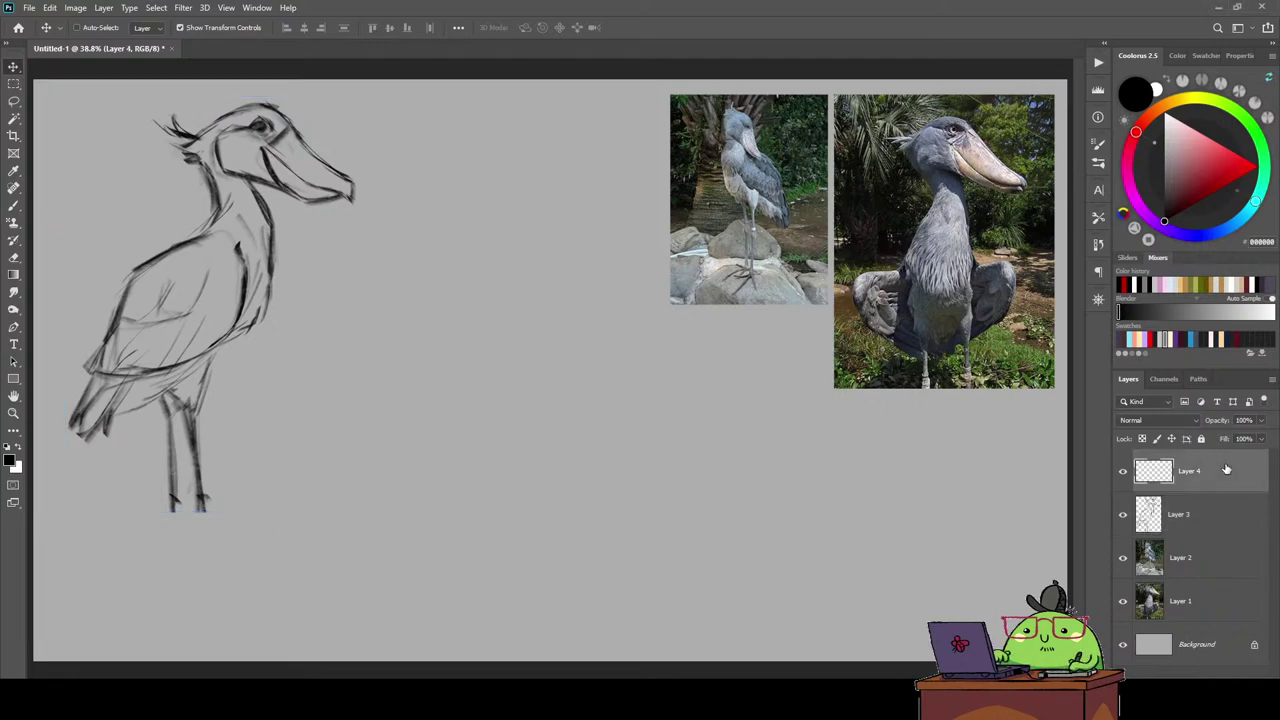
left_click(1222, 600)
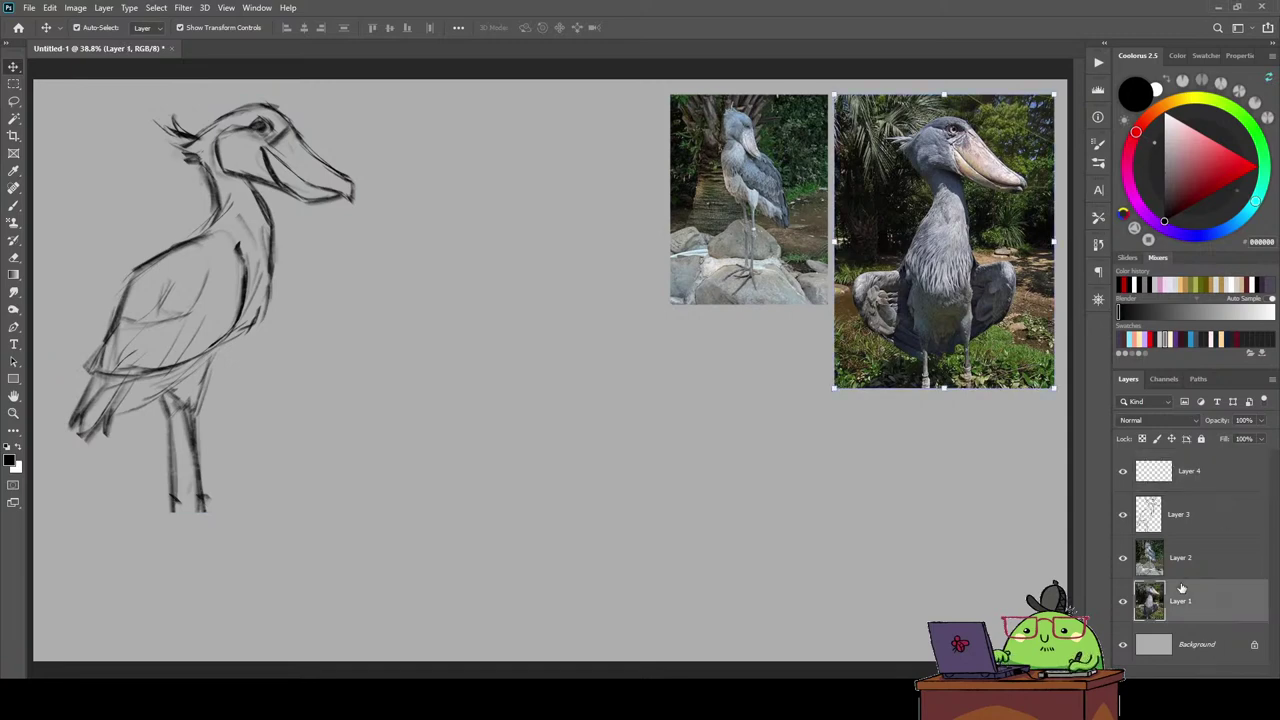
key("ctrl+v")
key("ctrl+t")
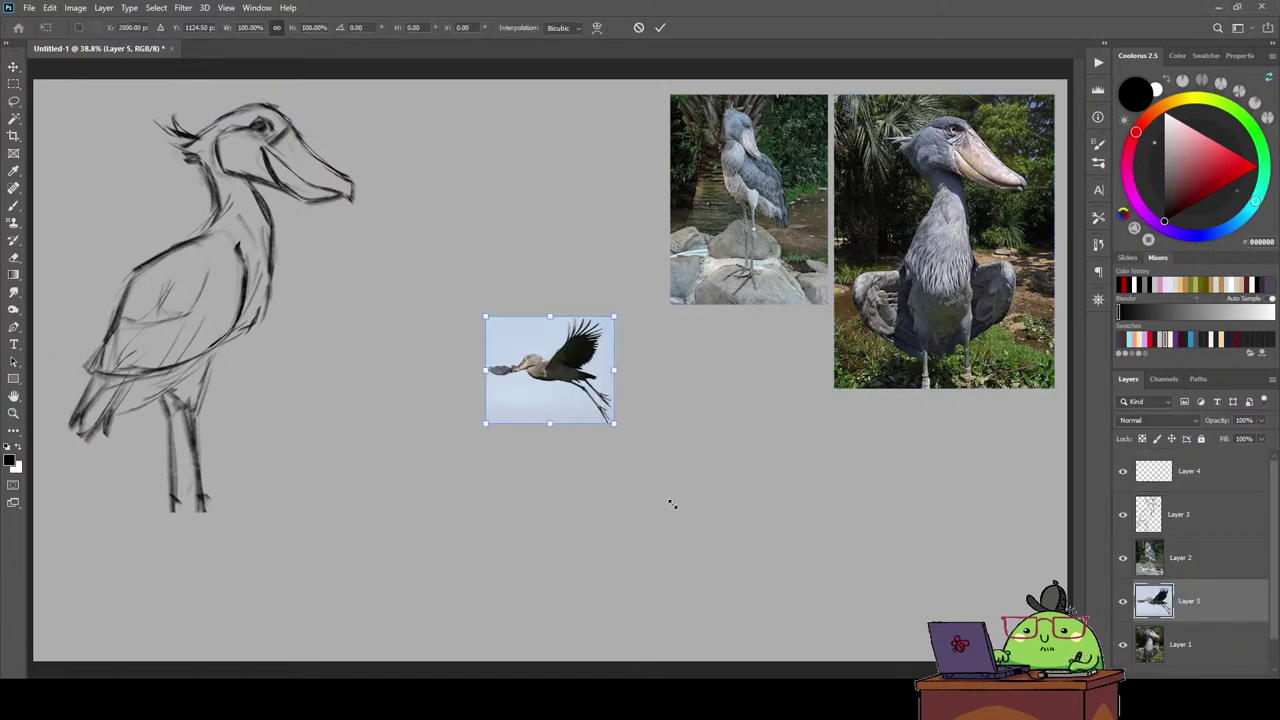
left_click_drag(614, 422, 752, 550)
mouse_move(657, 380)
left_mouse_down()
mouse_move(865, 378)
mouse_move(848, 377)
left_mouse_up()
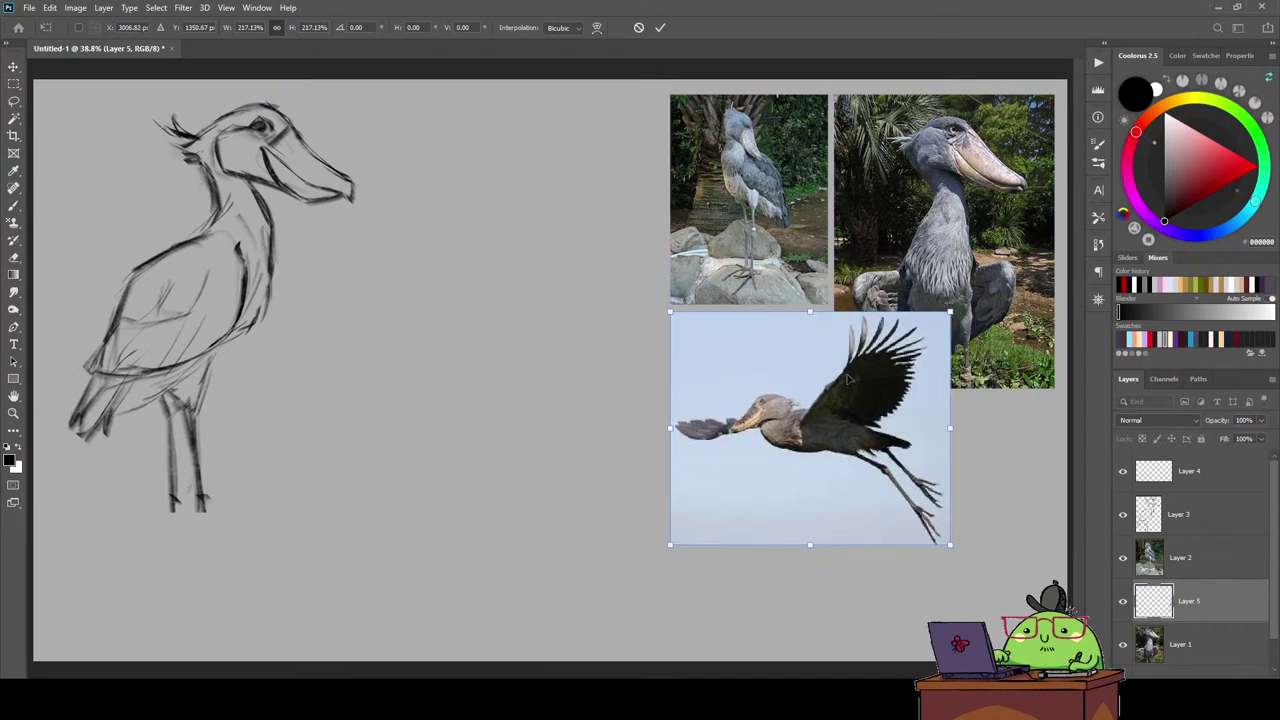
key("Return")
Draw the first diagonal stroke of a new sketch on Layer 4.
left_click(1224, 486)
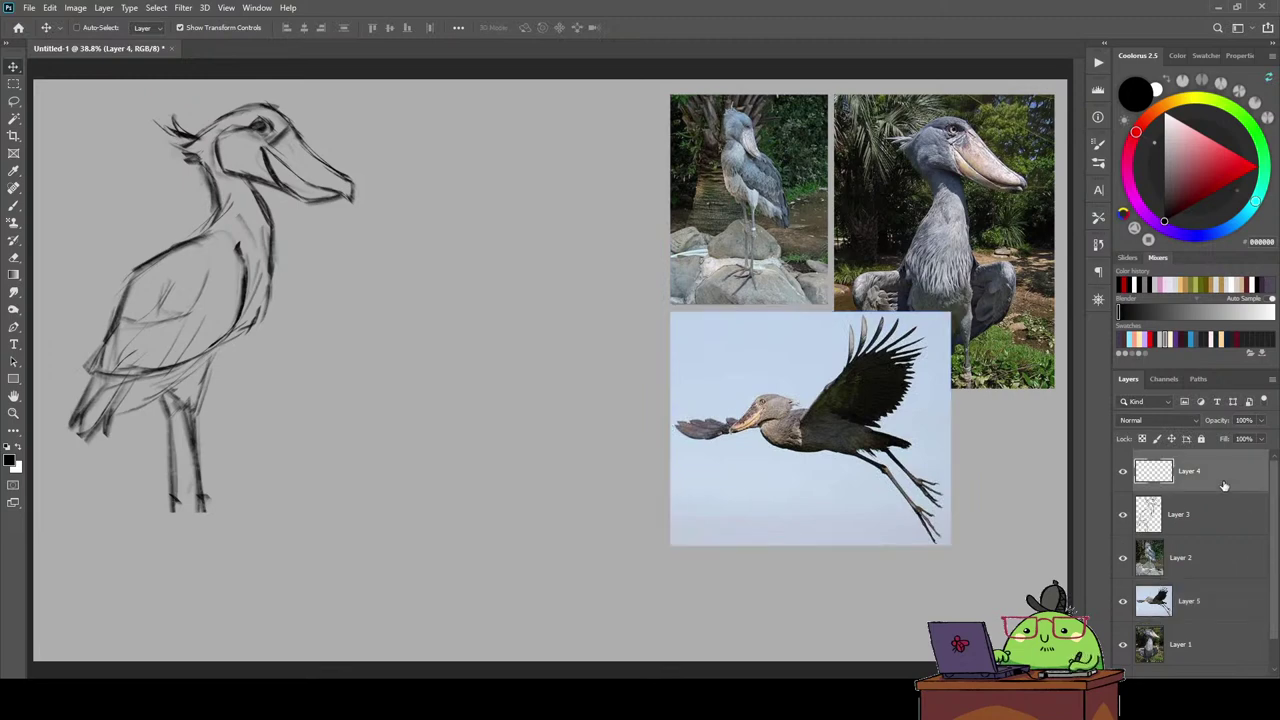
key("b")
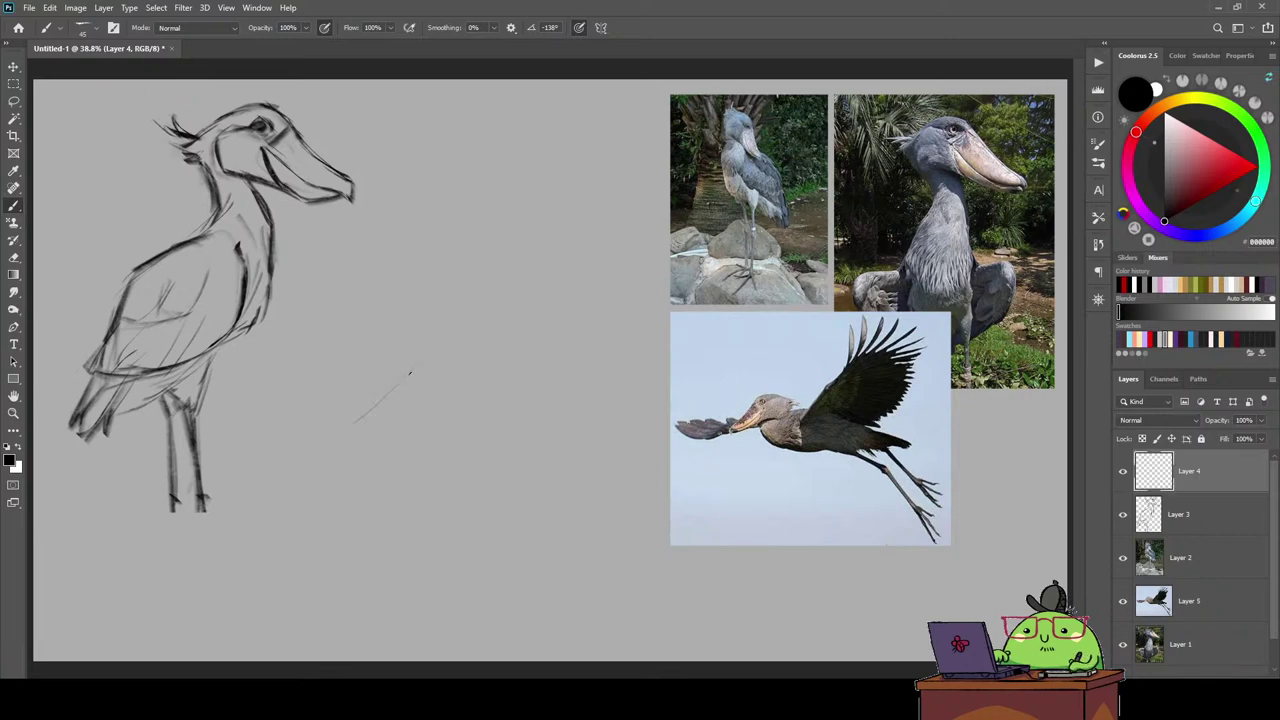
mouse_move(432, 362)
left_mouse_down()
mouse_move(354, 422)
mouse_move(444, 356)
left_mouse_up()
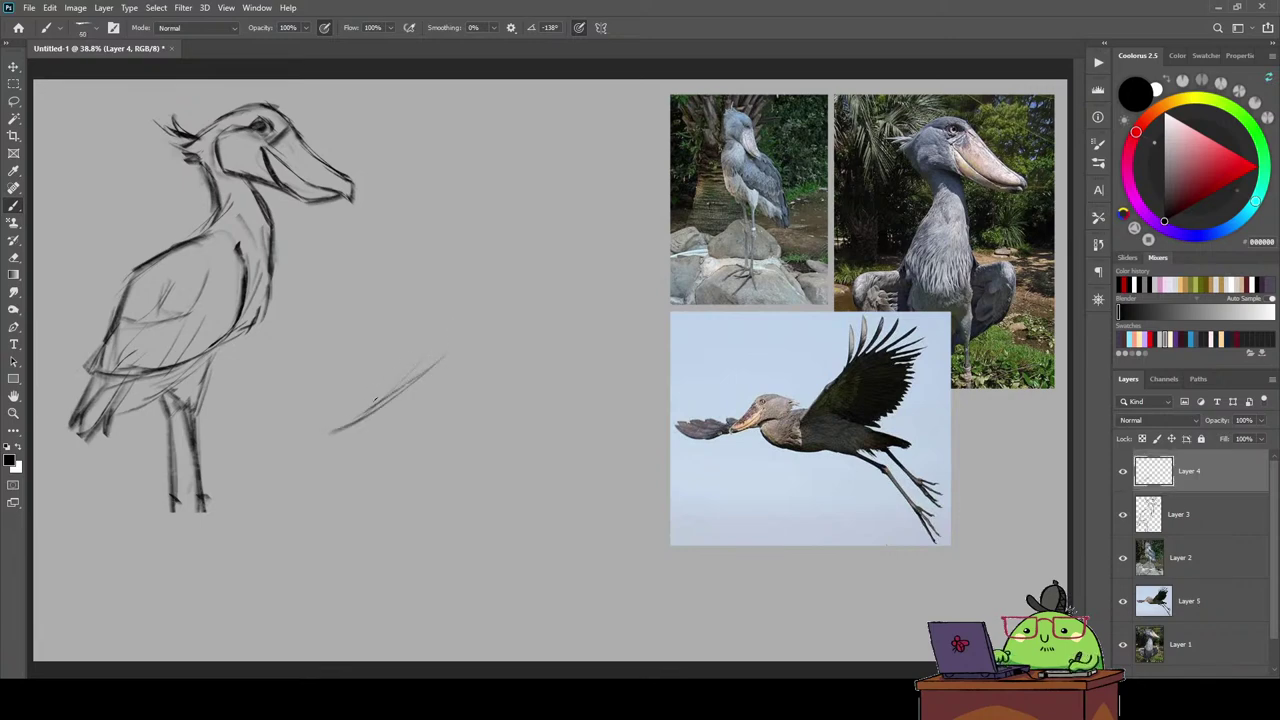
Switch to the Hard Elliptical 800 712 brush and redraw the beak's diagonal line.
mouse_move(382, 404)
left_mouse_down()
mouse_move(328, 436)
mouse_move(318, 458)
left_mouse_up()
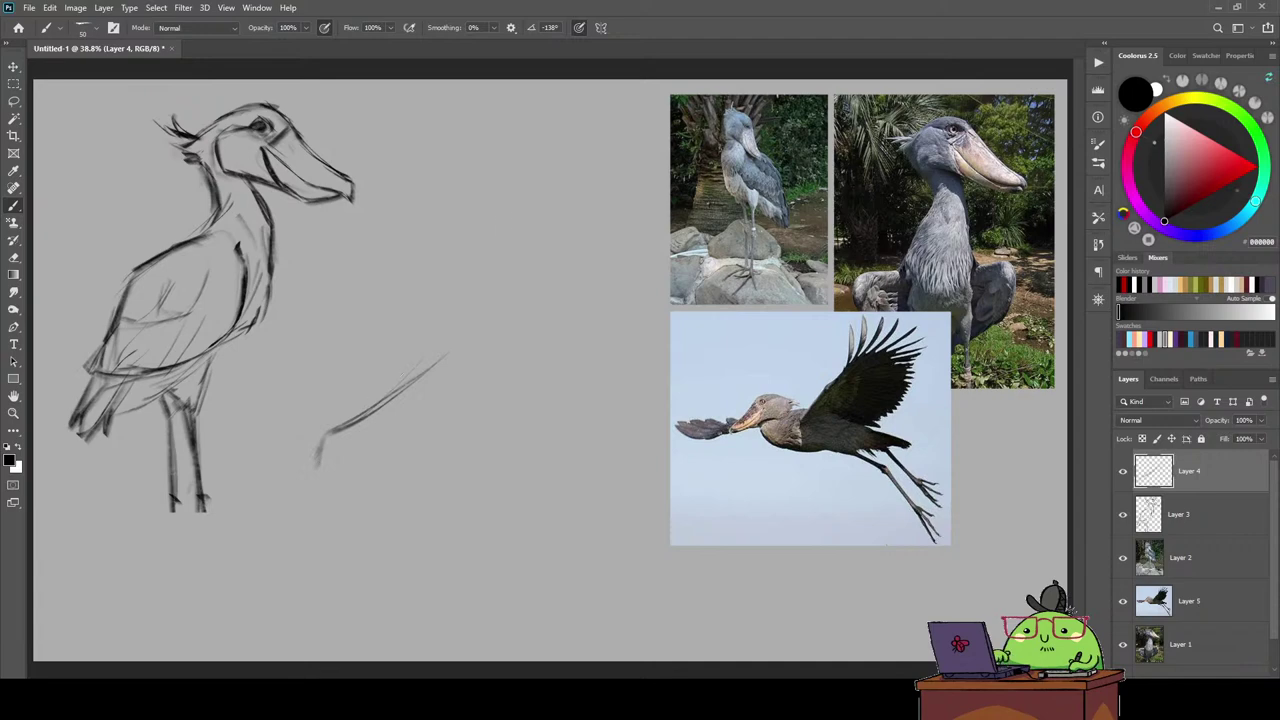
right_click(420, 294)
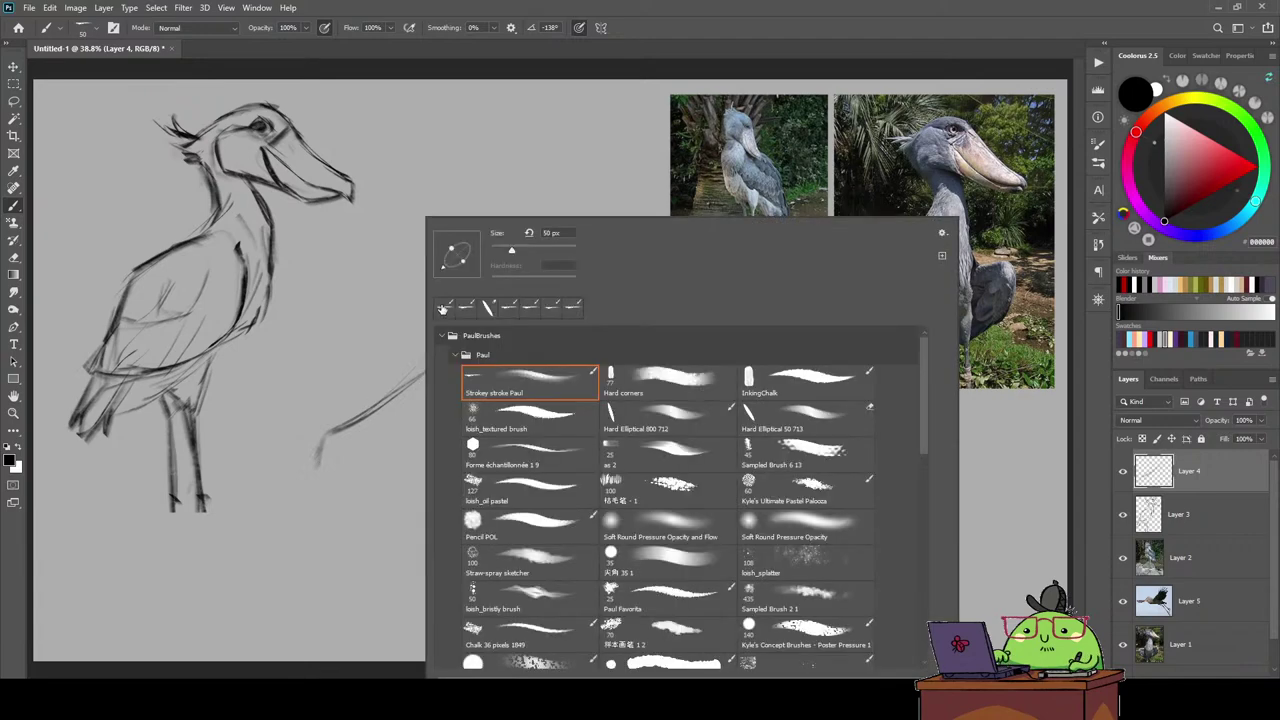
left_click(628, 420)
left_click(369, 341)
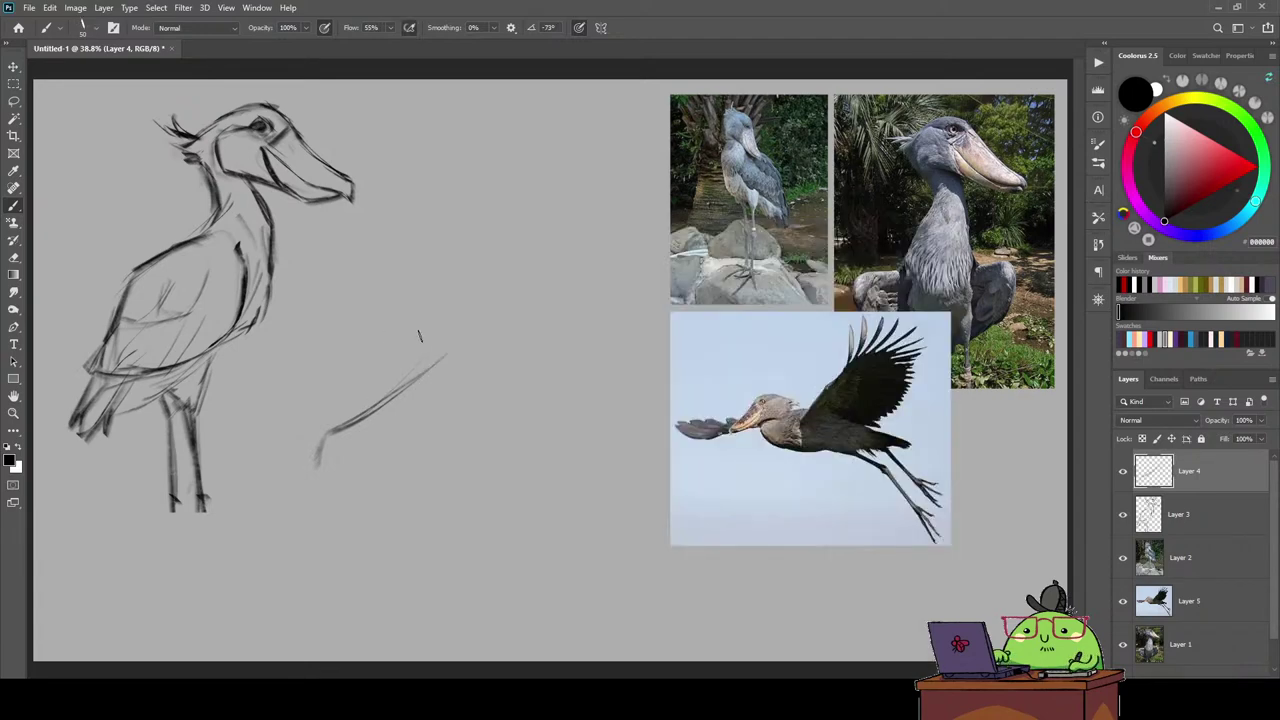
key("e")
left_click_drag(442, 356, 316, 458)
key("b")
mouse_move(415, 390)
left_mouse_down()
mouse_move(313, 446)
mouse_move(298, 495)
mouse_move(308, 505)
left_mouse_up()
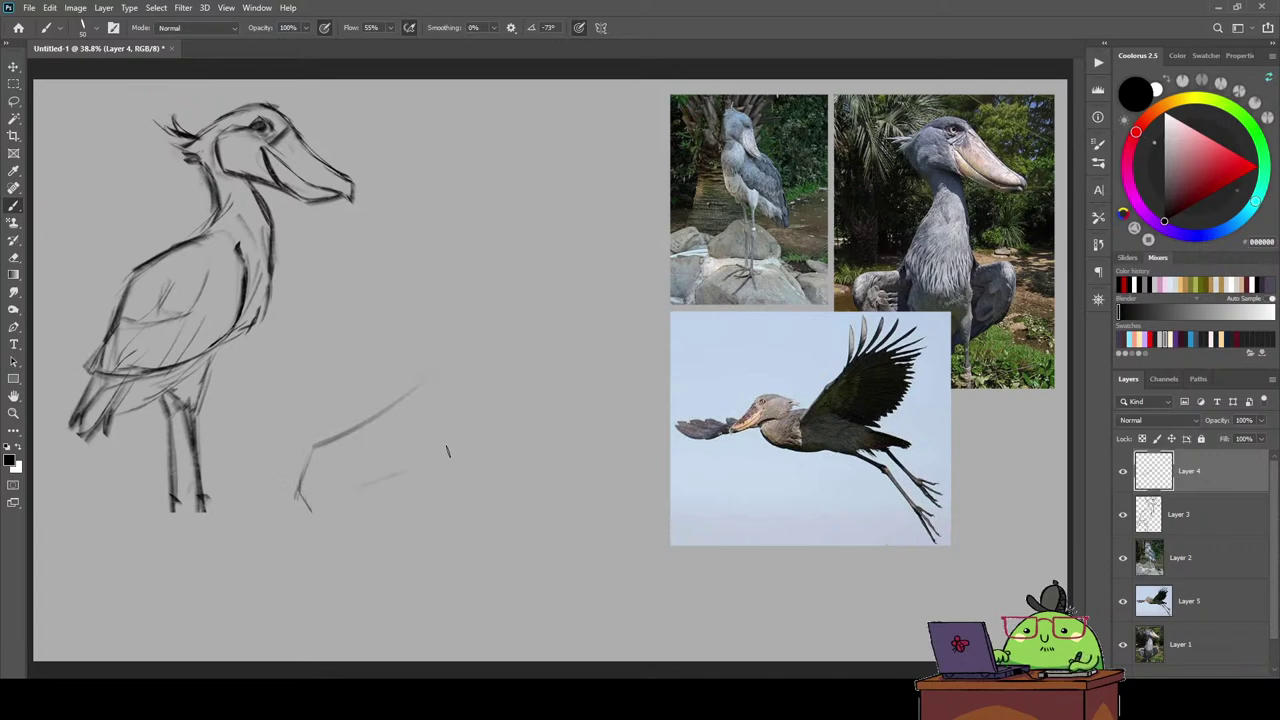
Sketch the lower and upper beak lines, inner hatching, and a darker curved beak tip.
left_click_drag(340, 515, 503, 478)
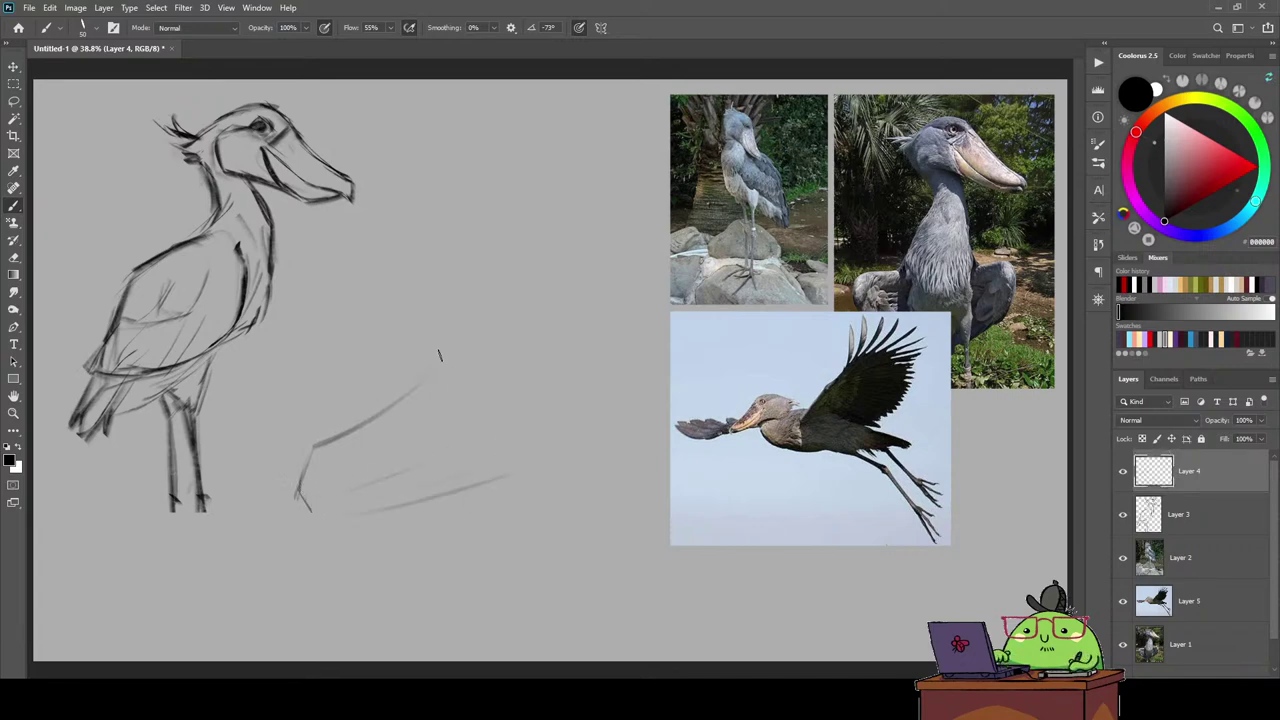
mouse_move(398, 394)
left_mouse_down()
mouse_move(476, 322)
mouse_move(598, 337)
left_mouse_up()
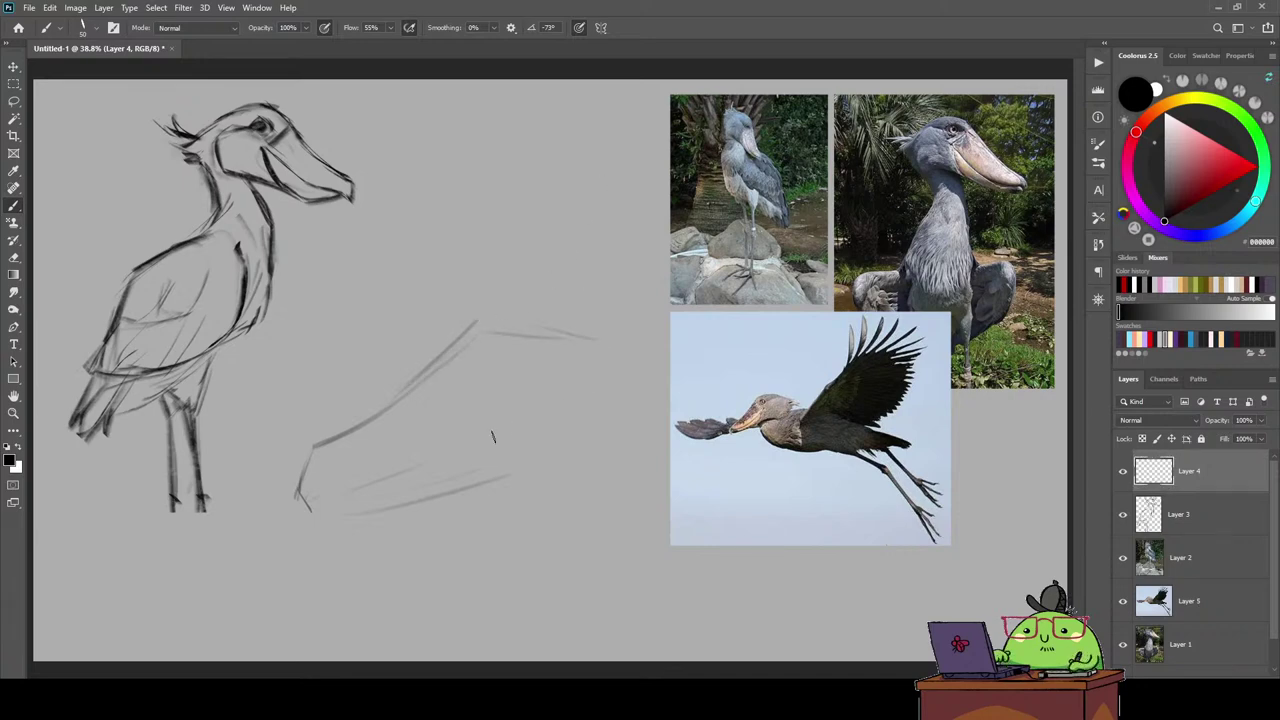
mouse_move(495, 387)
left_mouse_down()
mouse_move(568, 400)
mouse_move(575, 430)
left_mouse_up()
left_click_drag(607, 390, 580, 436)
mouse_move(603, 358)
left_mouse_down()
mouse_move(633, 325)
mouse_move(642, 354)
left_mouse_up()
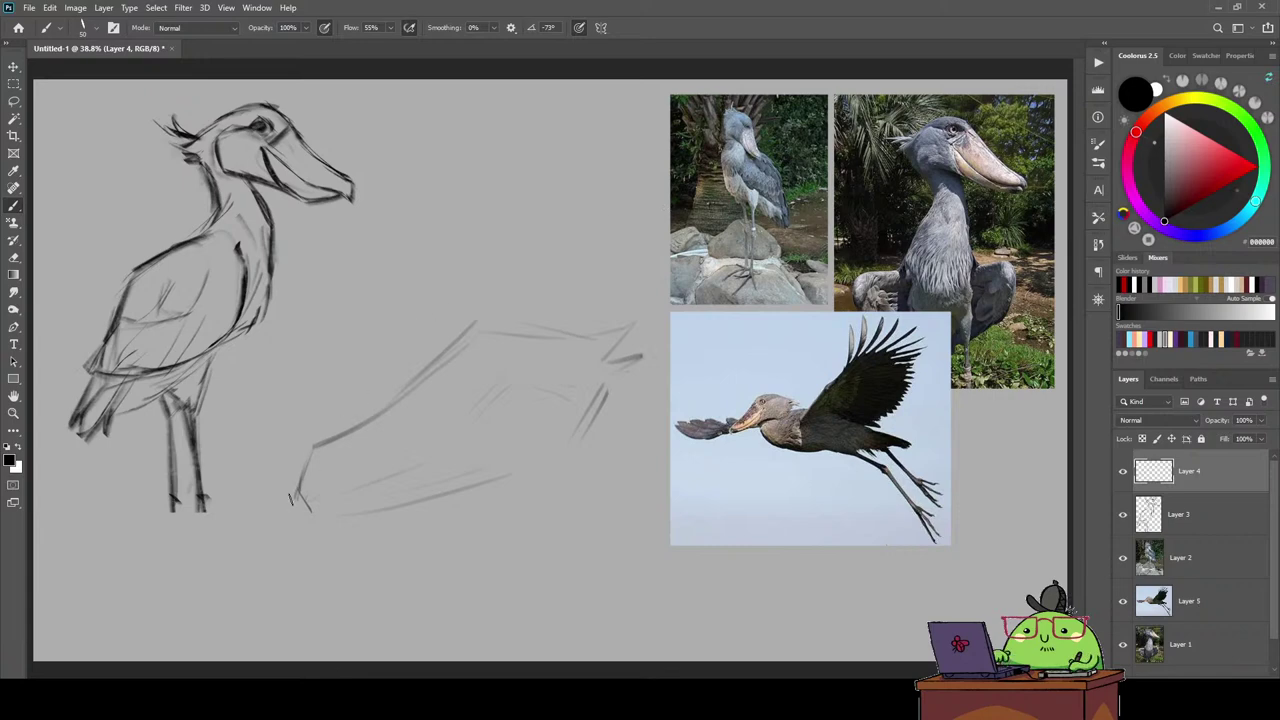
mouse_move(306, 462)
left_mouse_down()
mouse_move(298, 500)
mouse_move(322, 530)
mouse_move(323, 493)
mouse_move(374, 472)
mouse_move(398, 478)
mouse_move(504, 392)
left_mouse_up()
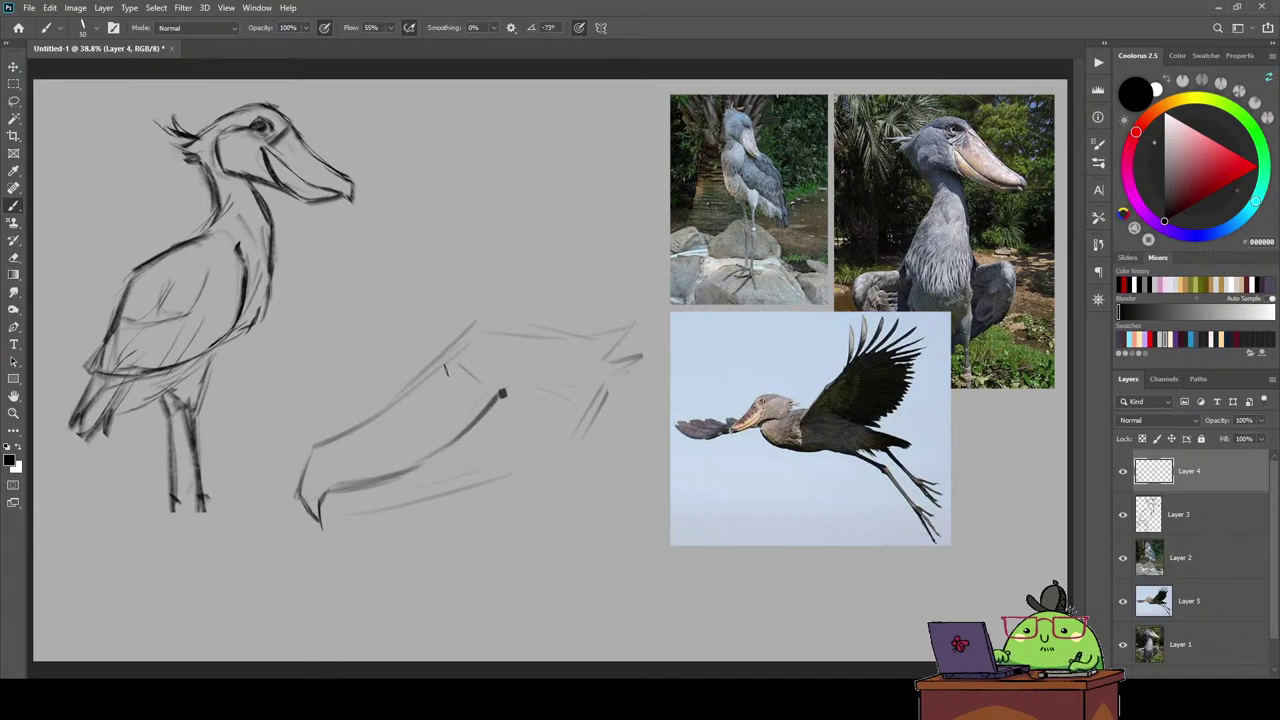
Darken the mouth and upper beak lines, trim the upper beak's right end, and draw the eye.
left_click_drag(456, 368, 502, 392)
mouse_move(444, 358)
left_mouse_down()
mouse_move(498, 324)
mouse_move(487, 316)
mouse_move(556, 332)
left_mouse_up()
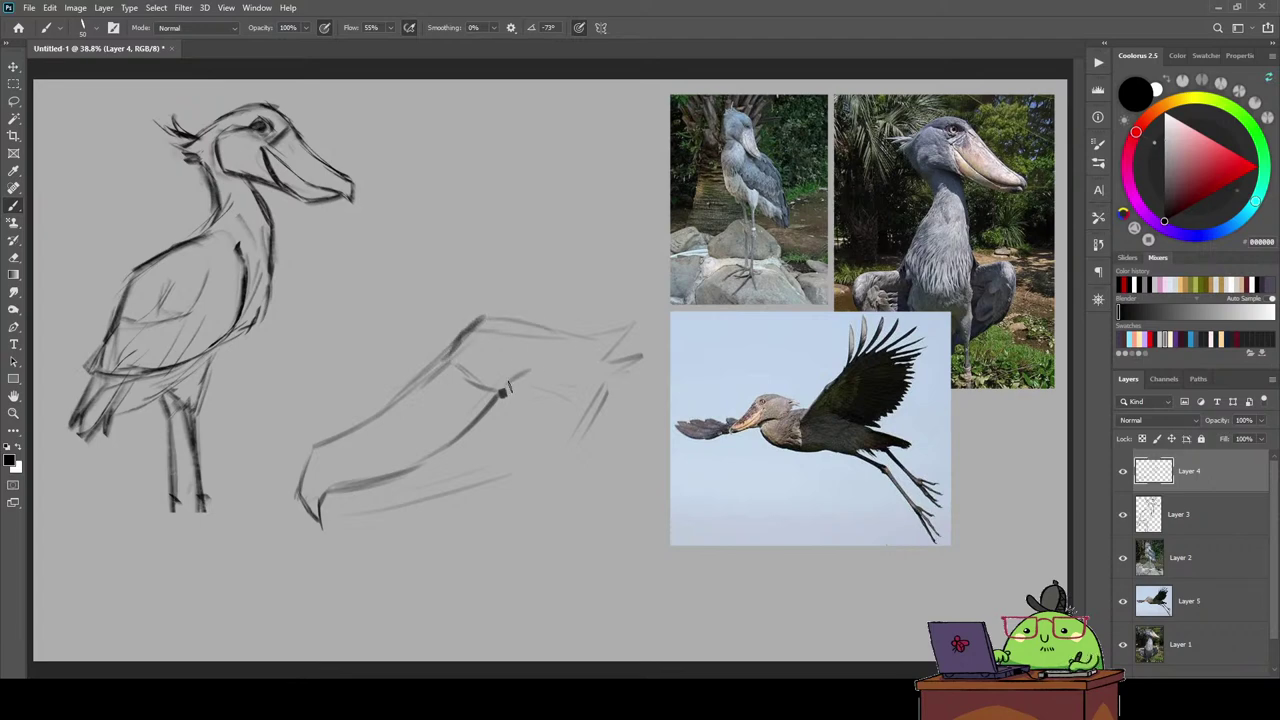
mouse_move(506, 392)
left_mouse_down()
mouse_move(538, 368)
mouse_move(597, 378)
left_mouse_up()
key("e")
mouse_move(600, 325)
left_mouse_down()
mouse_move(636, 360)
mouse_move(655, 350)
mouse_move(526, 330)
mouse_move(631, 330)
mouse_move(626, 340)
left_mouse_up()
key("b")
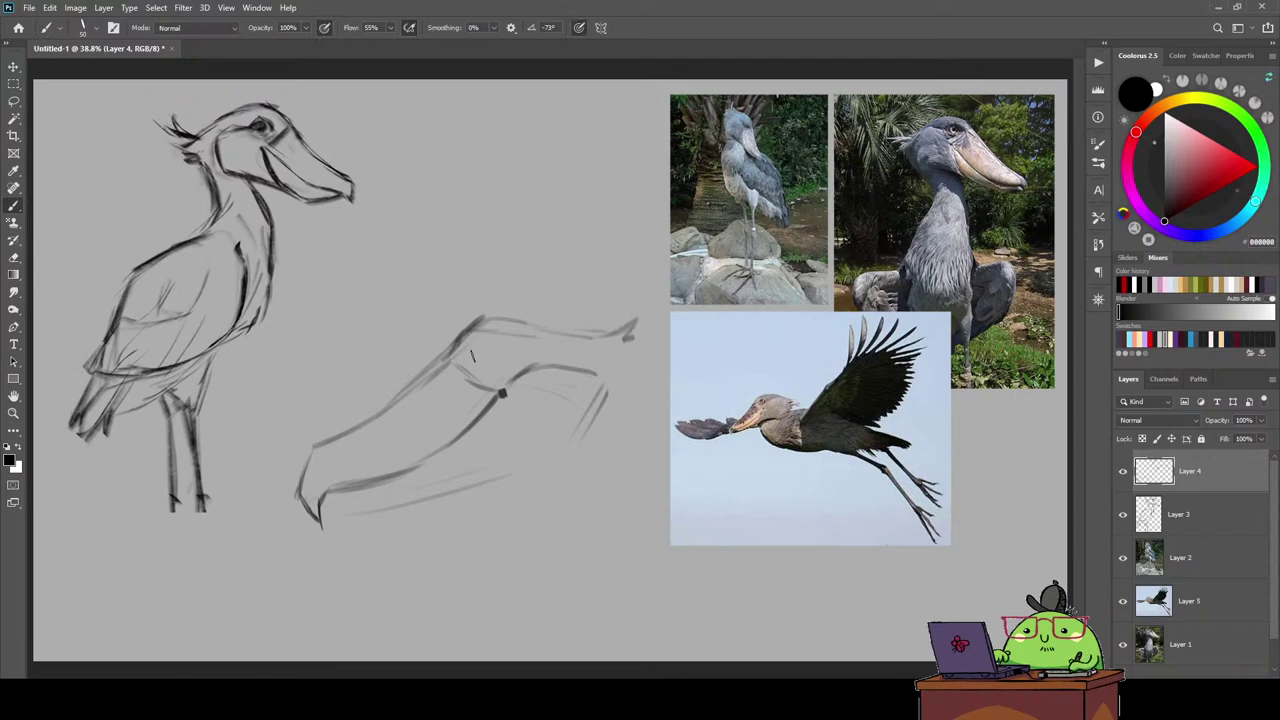
mouse_move(478, 345)
left_mouse_down()
mouse_move(501, 362)
mouse_move(476, 362)
mouse_move(486, 368)
mouse_move(506, 350)
left_mouse_up()
Darken the eye and the lower beak line, and add feathery strokes at the head's back.
mouse_move(490, 341)
left_mouse_down()
mouse_move(501, 394)
mouse_move(489, 460)
left_mouse_up()
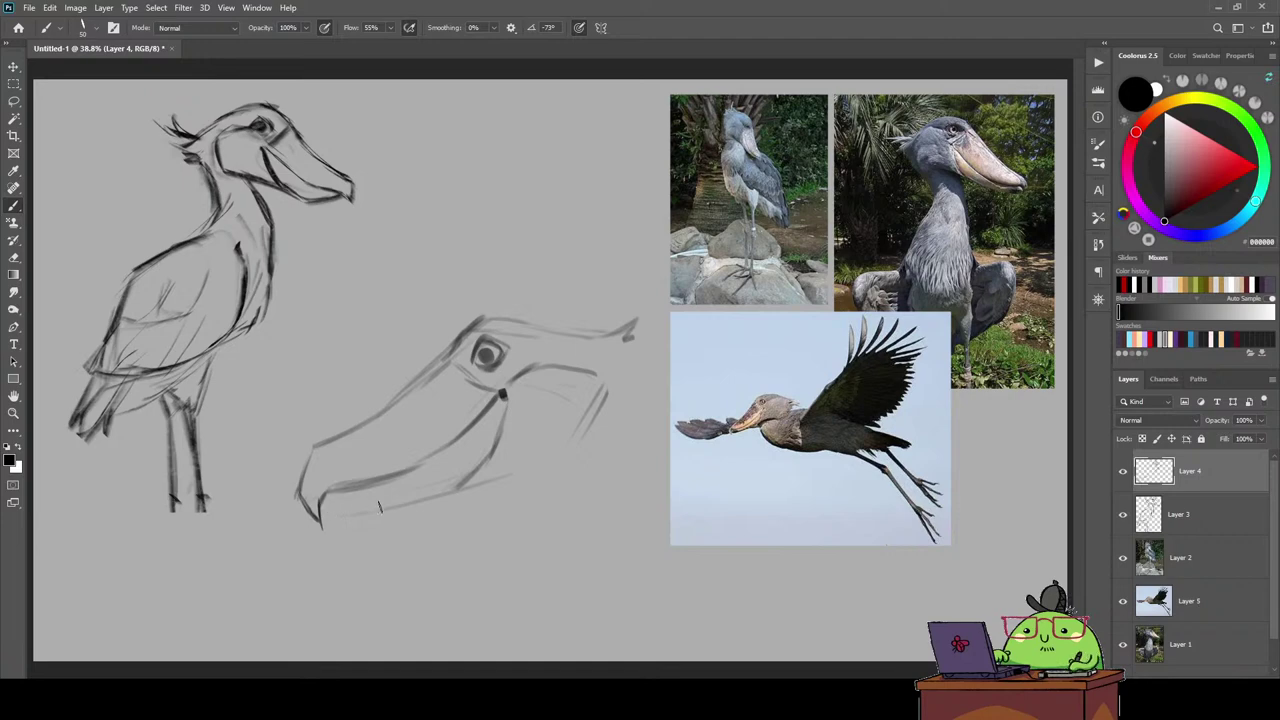
left_click_drag(325, 512, 466, 477)
left_click_drag(366, 508, 478, 476)
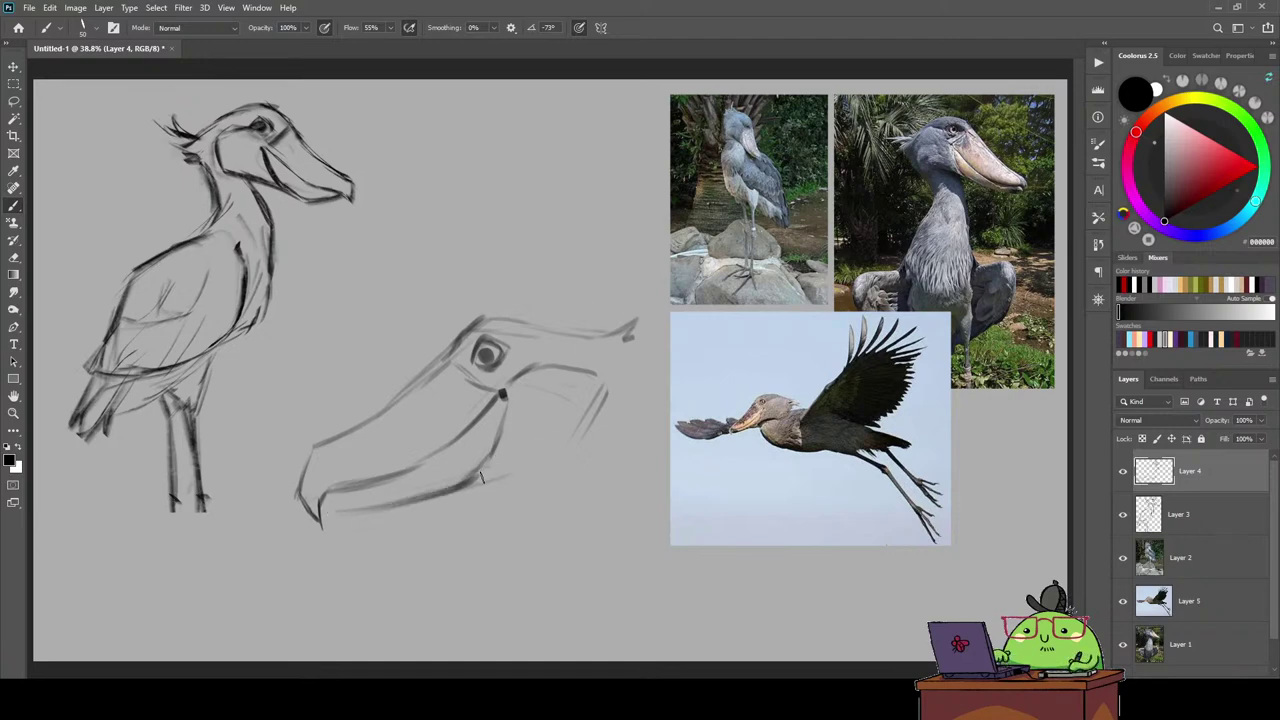
left_click_drag(490, 476, 548, 463)
mouse_move(622, 343)
left_mouse_down()
mouse_move(652, 308)
mouse_move(656, 362)
left_mouse_up()
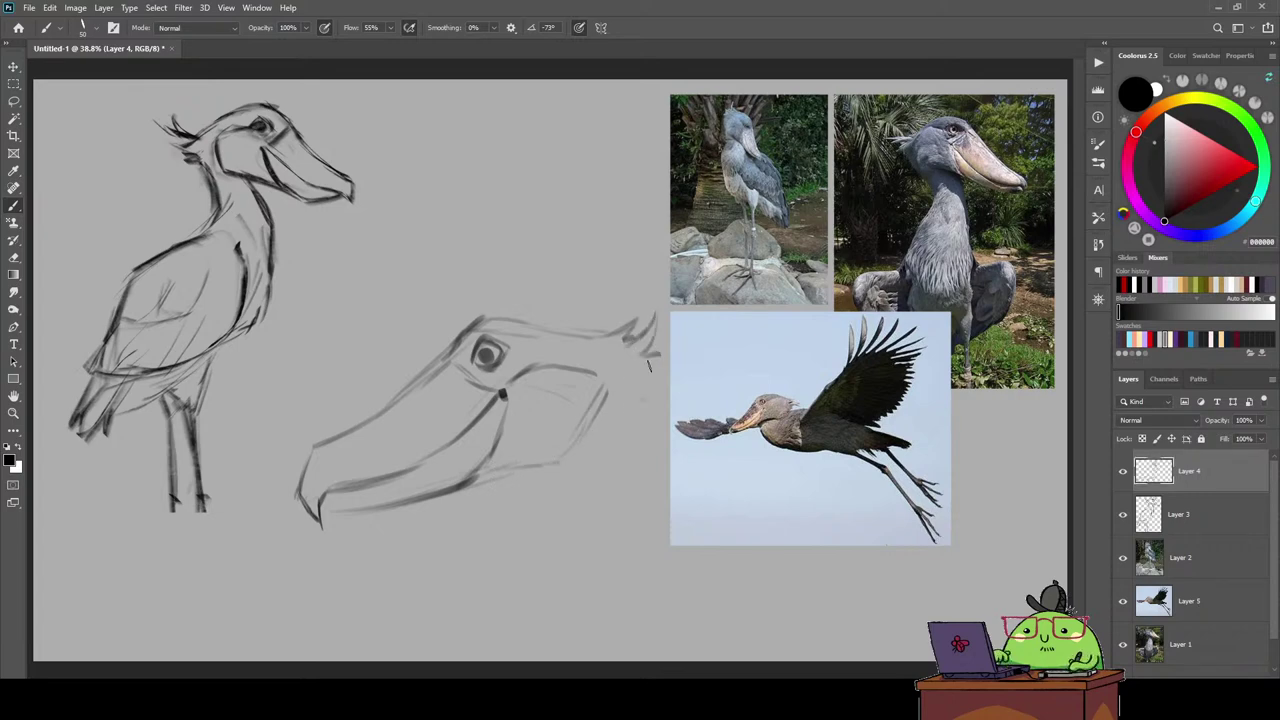
left_click_drag(590, 336, 624, 312)
Erase the old eye circle and draw a long line along the top of the head.
key("e")
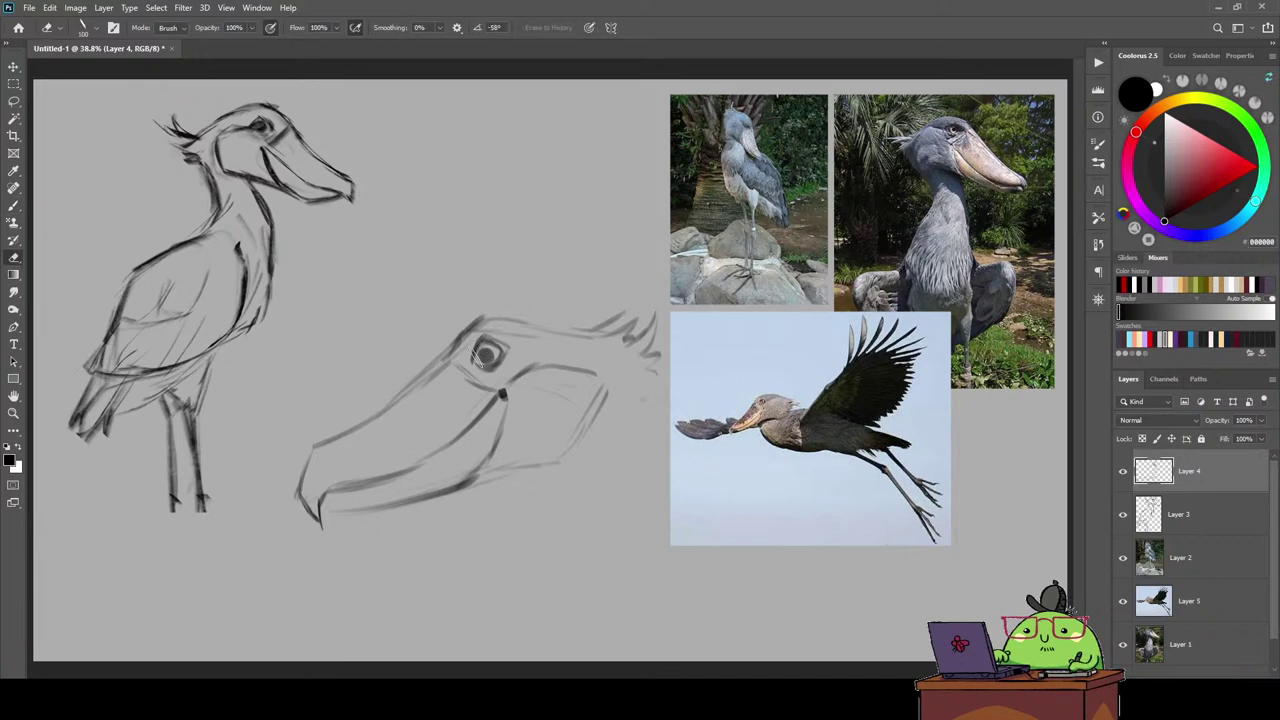
mouse_move(480, 340)
left_mouse_down()
mouse_move(500, 368)
mouse_move(486, 366)
left_mouse_up()
key("b")
mouse_move(488, 318)
left_mouse_down()
mouse_move(554, 307)
mouse_move(658, 355)
left_mouse_up()
key("e")
key("b")
left_click_drag(480, 324, 656, 316)
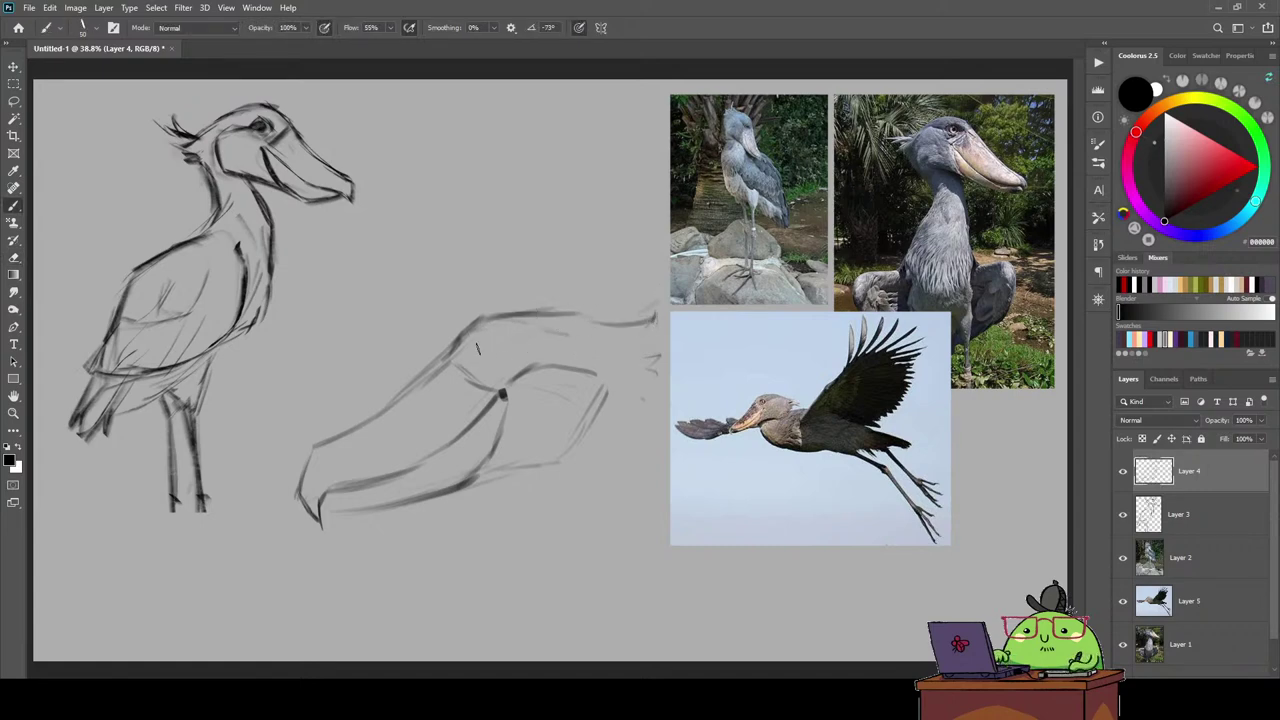
Redraw the eye with a darker ring and add strokes at the beak tip and lower edge.
mouse_move(478, 362)
left_mouse_down()
mouse_move(490, 336)
mouse_move(478, 356)
mouse_move(514, 340)
mouse_move(476, 366)
mouse_move(502, 348)
left_mouse_up()
mouse_move(502, 340)
left_mouse_down()
mouse_move(478, 364)
mouse_move(516, 342)
mouse_move(496, 372)
mouse_move(534, 336)
left_mouse_up()
left_click_drag(498, 384, 510, 392)
mouse_move(444, 376)
left_mouse_down()
mouse_move(438, 392)
mouse_move(456, 338)
left_mouse_up()
left_click_drag(324, 510, 320, 450)
key("e")
key("b")
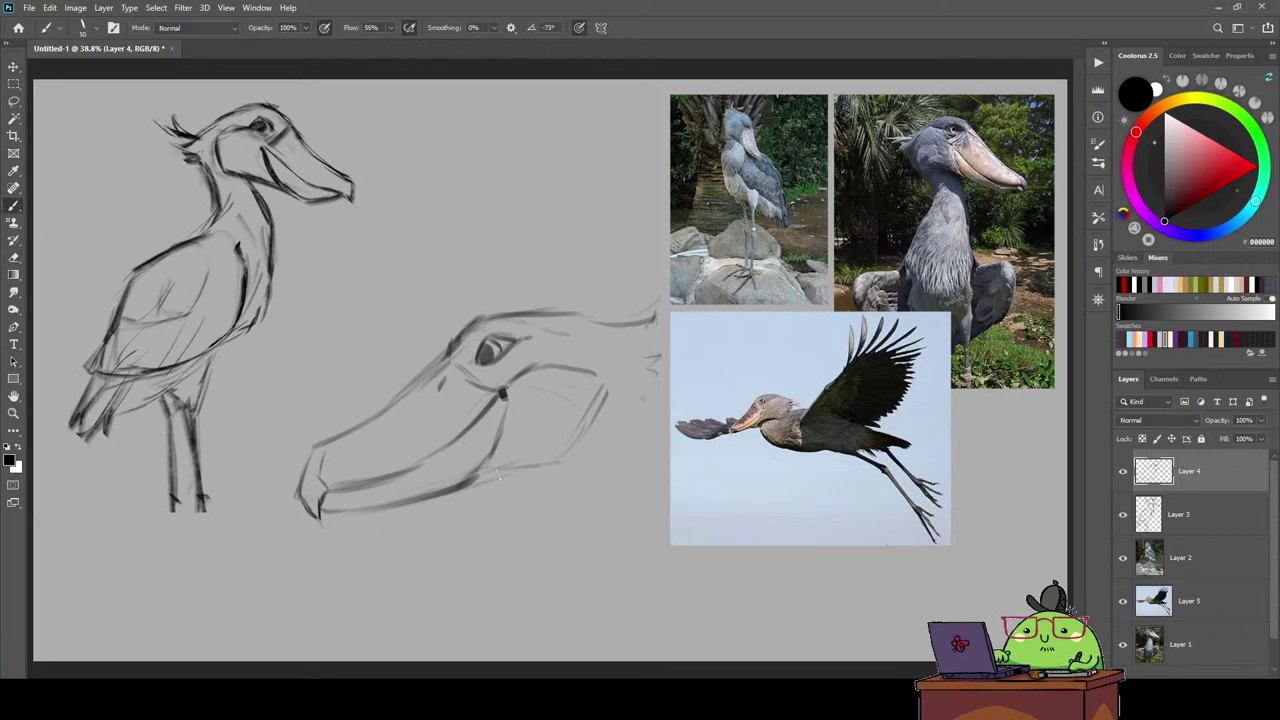
left_click_drag(558, 470, 588, 442)
Add two strokes by the beak sketch, then scale it to about 70% and move it down-left.
left_click_drag(653, 430, 631, 477)
mouse_move(484, 516)
left_mouse_down()
mouse_move(505, 487)
mouse_move(490, 484)
mouse_move(478, 553)
left_mouse_up()
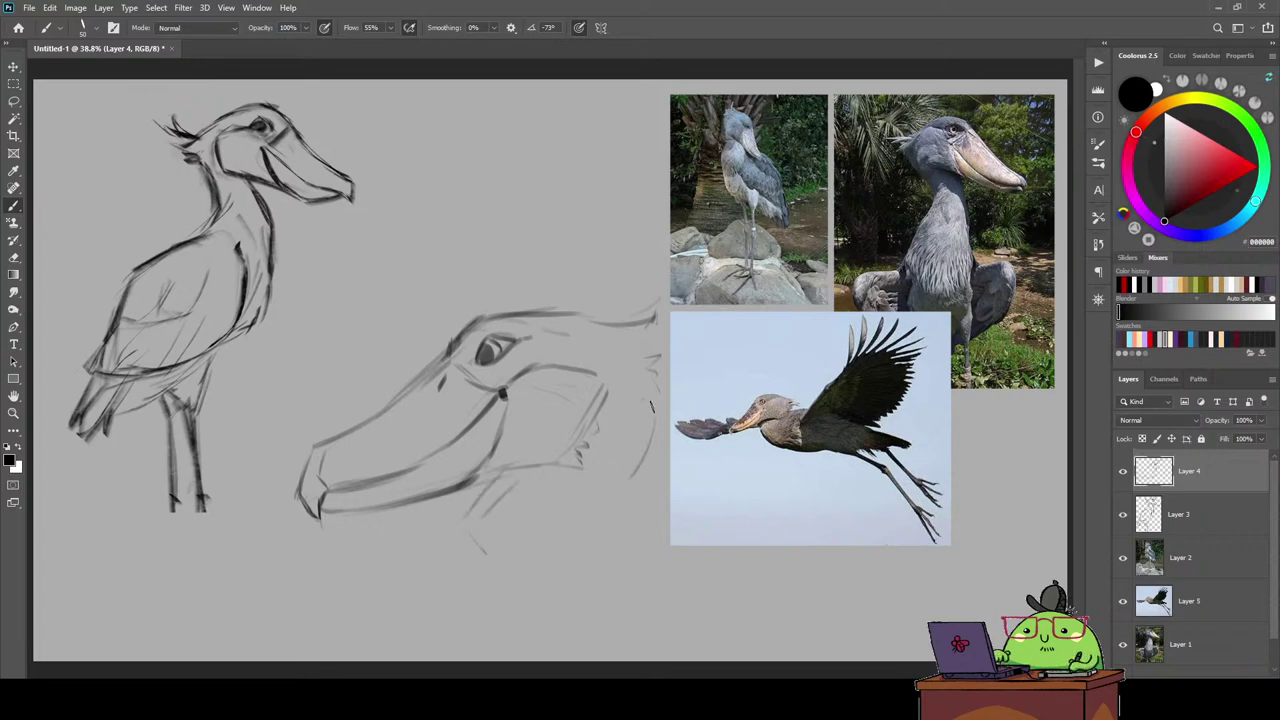
key("v")
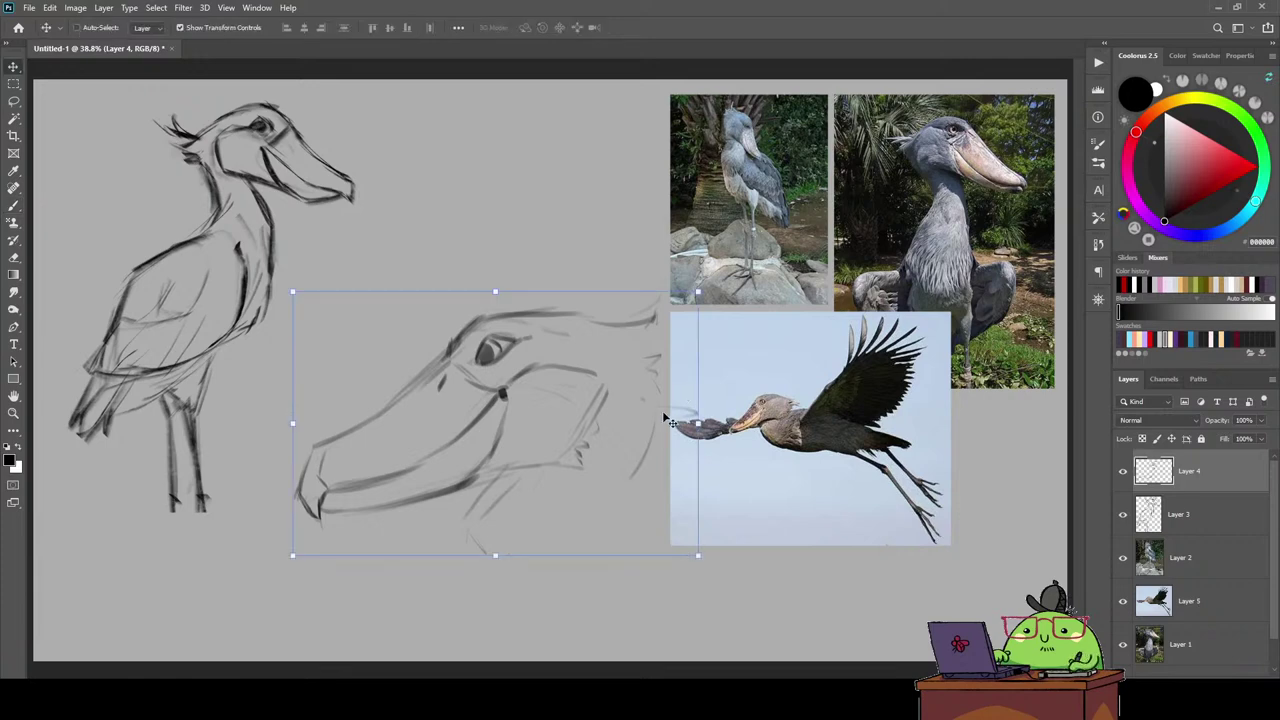
key("ctrl+t")
left_click_drag(697, 423, 578, 423)
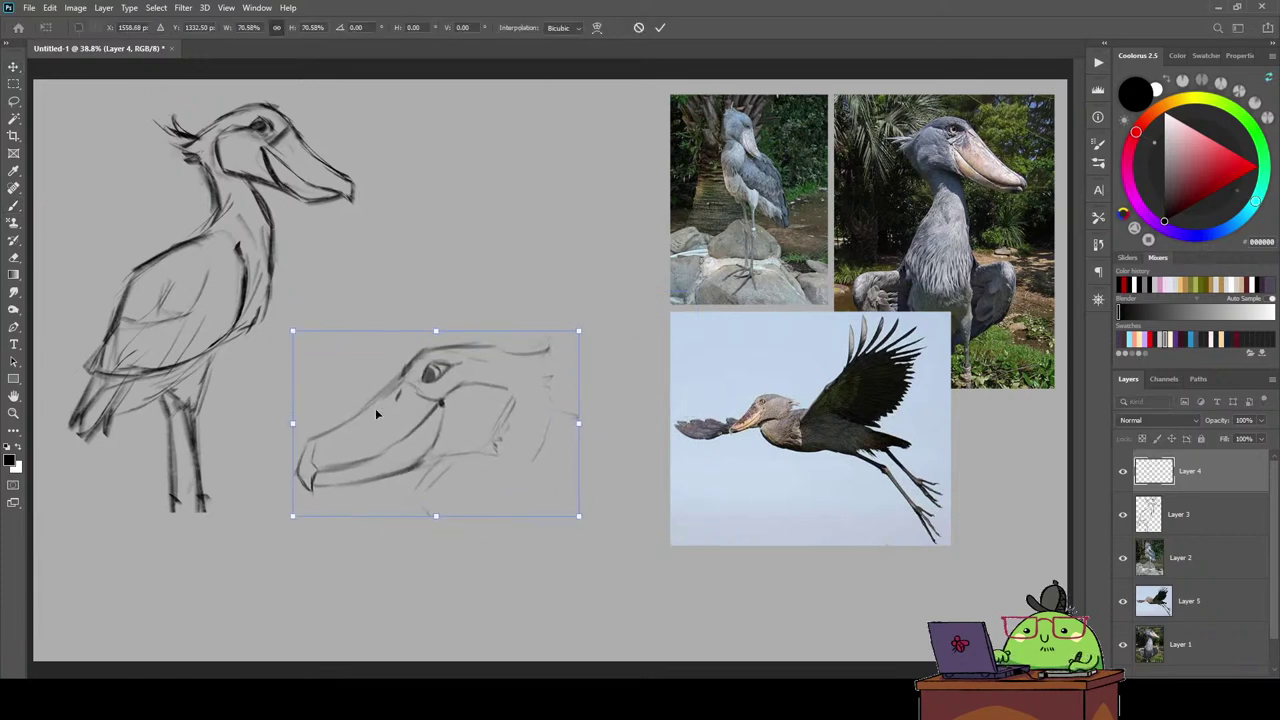
mouse_move(376, 413)
left_mouse_down()
mouse_move(262, 496)
mouse_move(264, 398)
left_mouse_up()
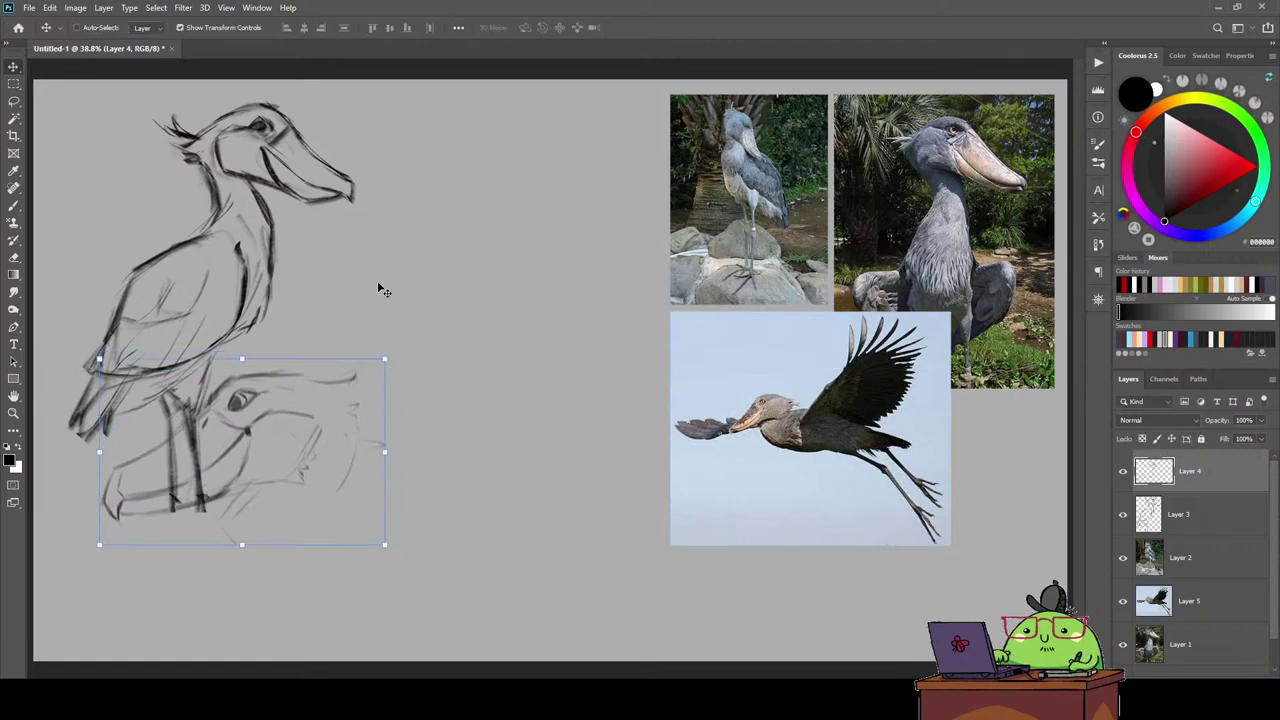
key("Return")
Shift the beak sketch further down-left, just right of the standing shoebill's legs.
key("b")
mouse_move(281, 445)
left_mouse_down()
mouse_move(270, 478)
mouse_move(388, 438)
left_mouse_up()
key("v")
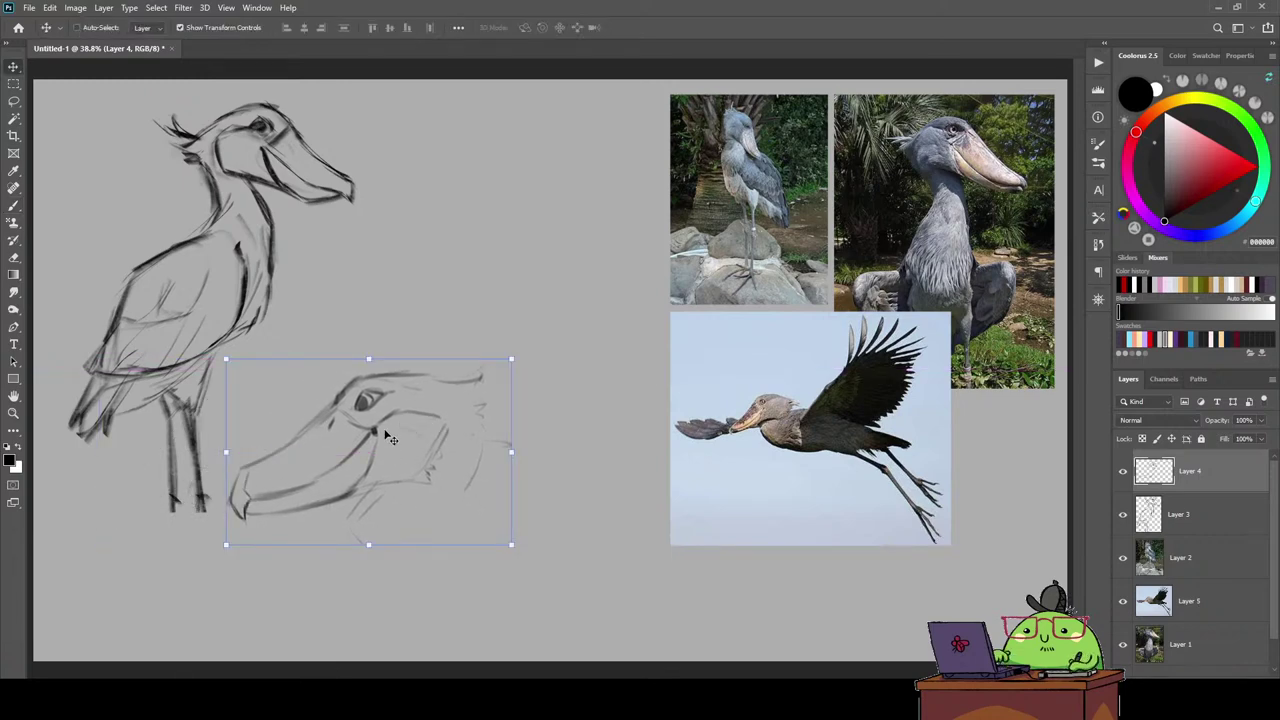
Draw the neck below the close-up head with curves and side strokes.
key("b")
mouse_move(370, 496)
left_mouse_down()
mouse_move(345, 546)
mouse_move(383, 598)
left_mouse_up()
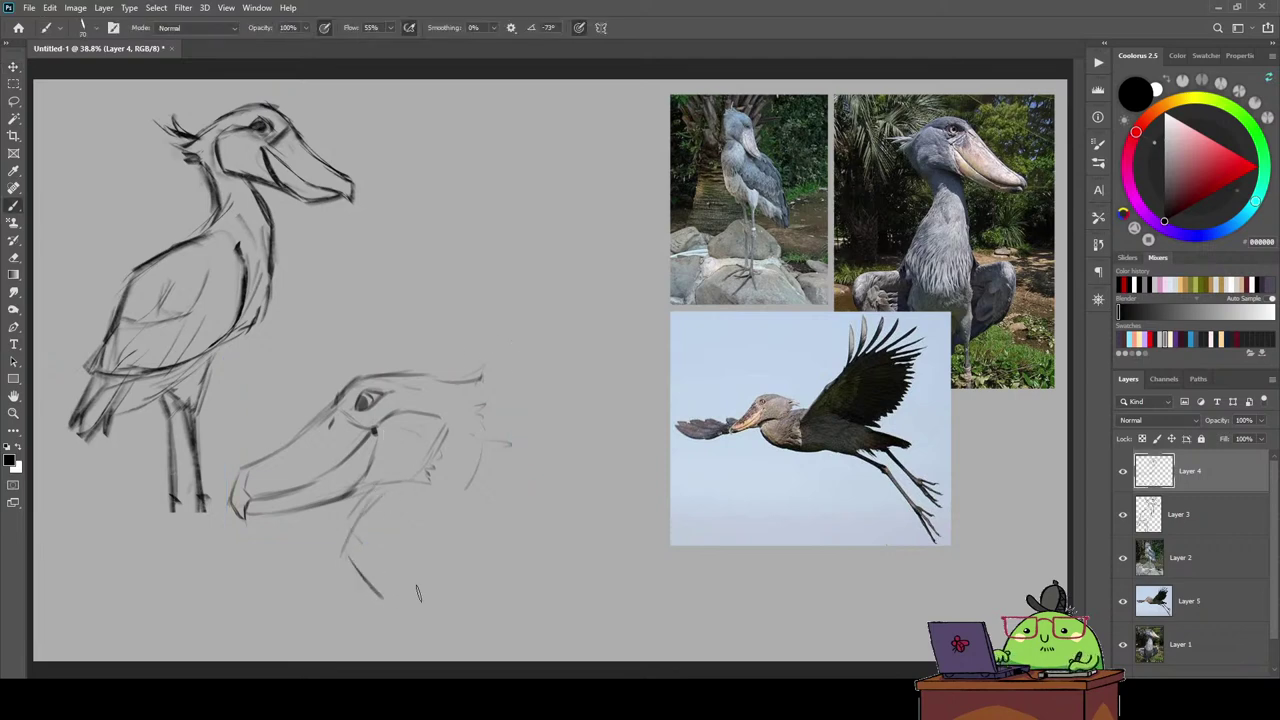
left_click_drag(446, 560, 468, 588)
left_click_drag(484, 460, 460, 505)
mouse_move(466, 470)
left_mouse_down()
mouse_move(514, 442)
mouse_move(590, 434)
left_mouse_up()
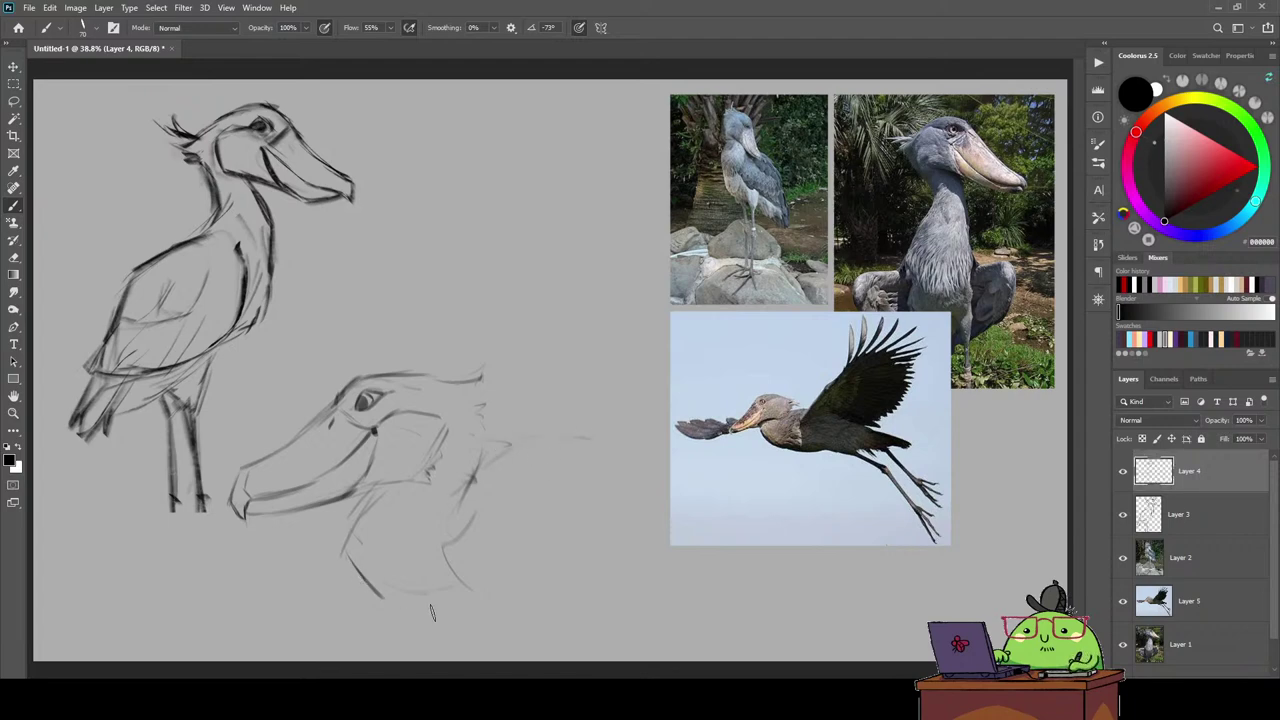
mouse_move(342, 565)
left_mouse_down()
mouse_move(418, 620)
mouse_move(480, 572)
left_mouse_up()
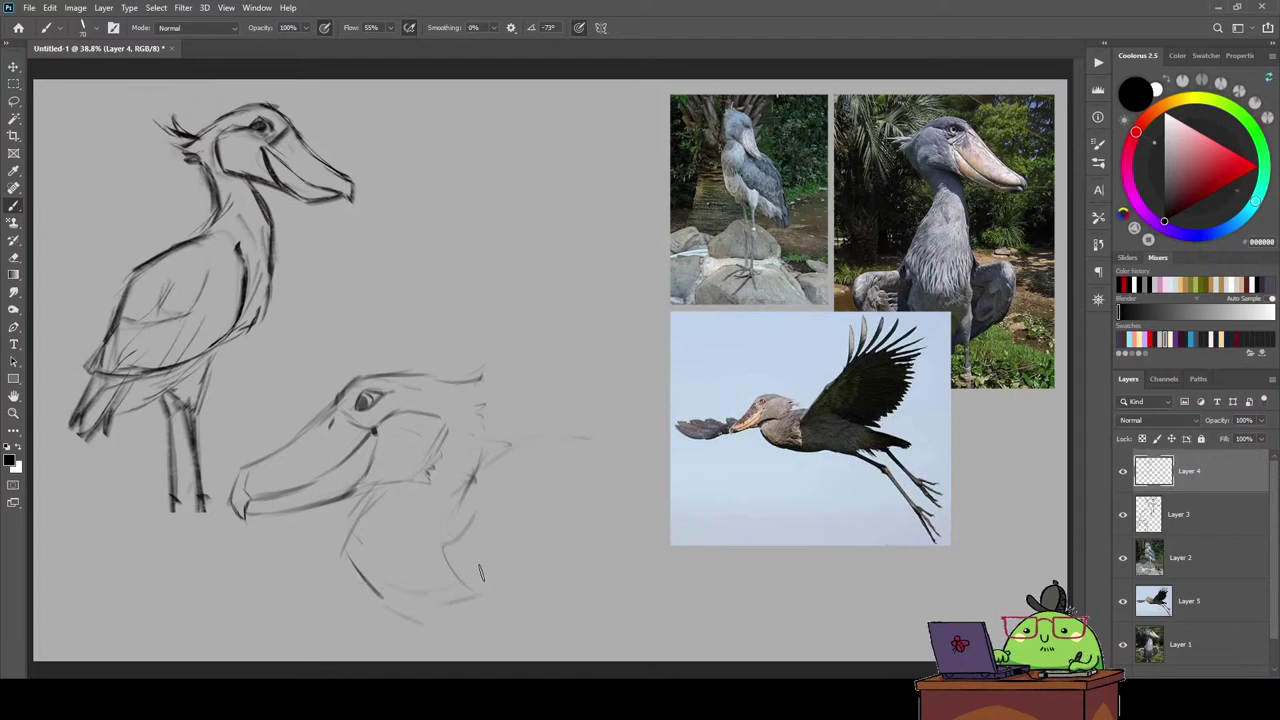
Rough out the body with long lines extending across the flying-bird photo.
mouse_move(392, 608)
left_mouse_down()
mouse_move(470, 578)
mouse_move(576, 588)
left_mouse_up()
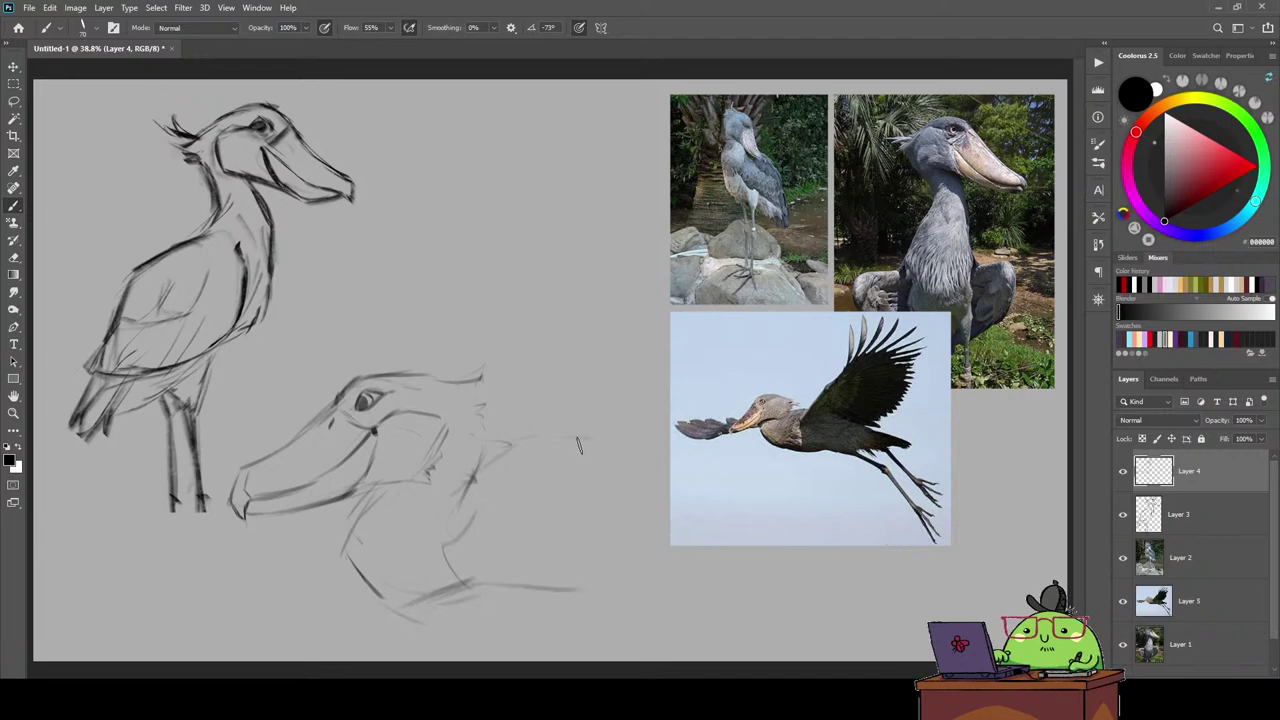
left_click_drag(500, 494, 578, 462)
mouse_move(496, 452)
left_mouse_down()
mouse_move(604, 424)
mouse_move(766, 462)
left_mouse_up()
left_click_drag(680, 450, 822, 476)
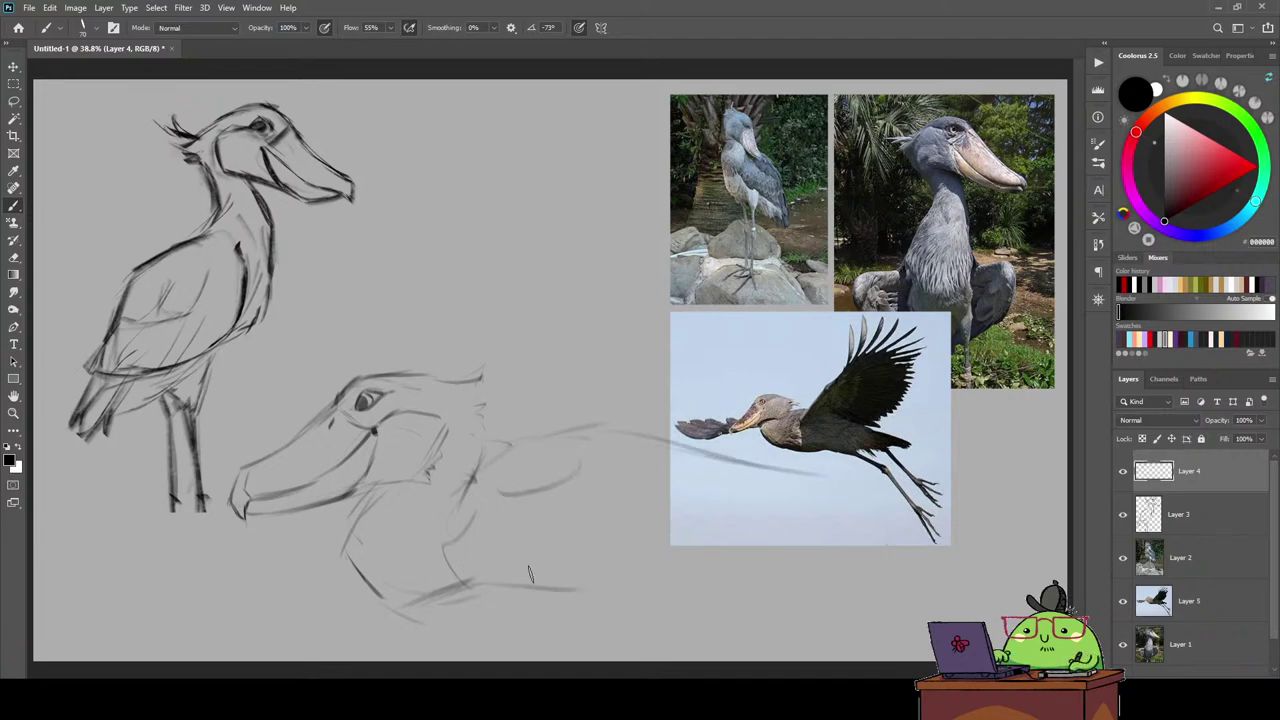
left_click_drag(588, 578, 742, 530)
left_click_drag(766, 478, 876, 502)
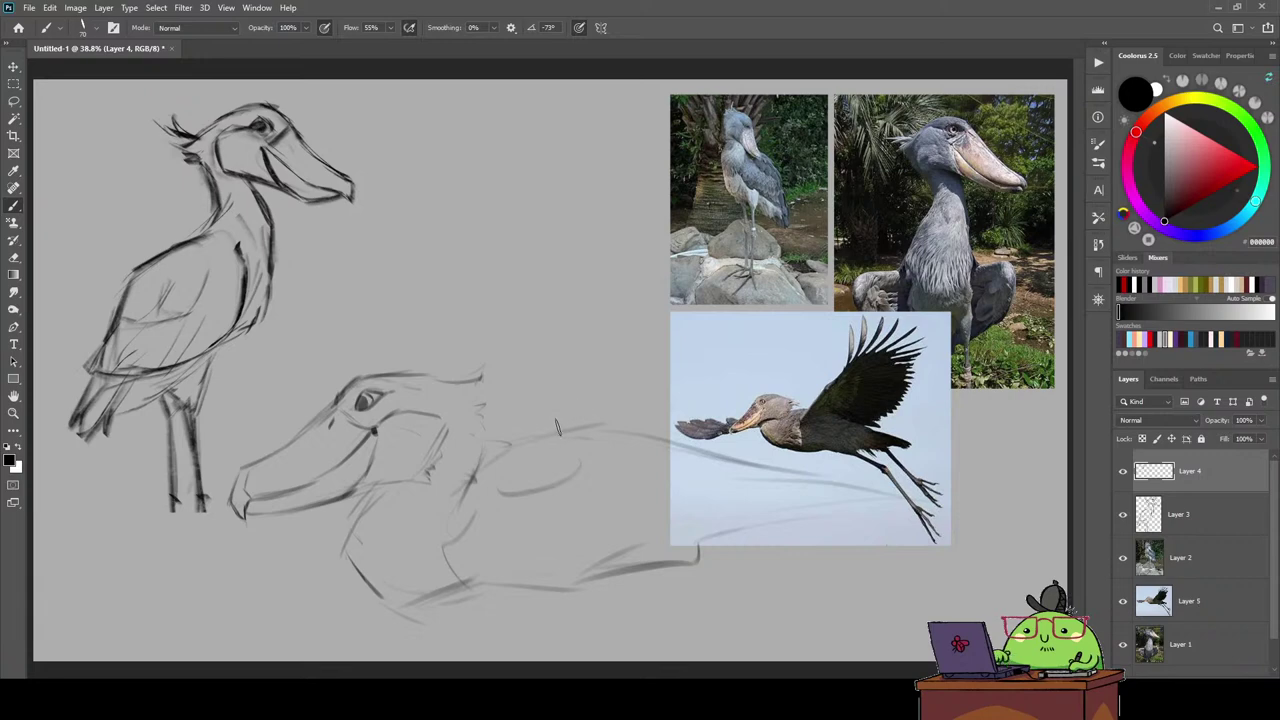
left_click_drag(572, 465, 505, 490)
Sweep long outstretched-wing strokes up-right across the photos toward the flying bird.
mouse_move(508, 446)
left_mouse_down()
mouse_move(606, 356)
mouse_move(588, 378)
mouse_move(624, 324)
left_mouse_up()
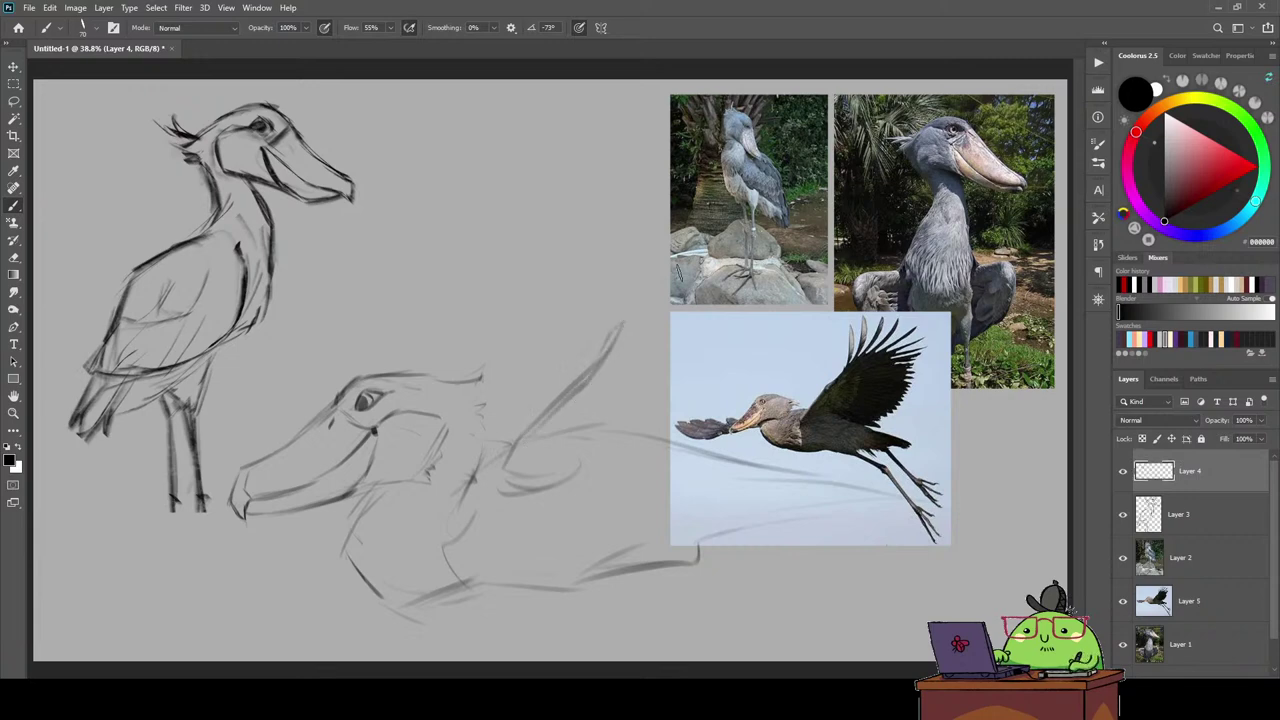
mouse_move(636, 316)
left_mouse_down()
mouse_move(770, 224)
mouse_move(800, 182)
left_mouse_up()
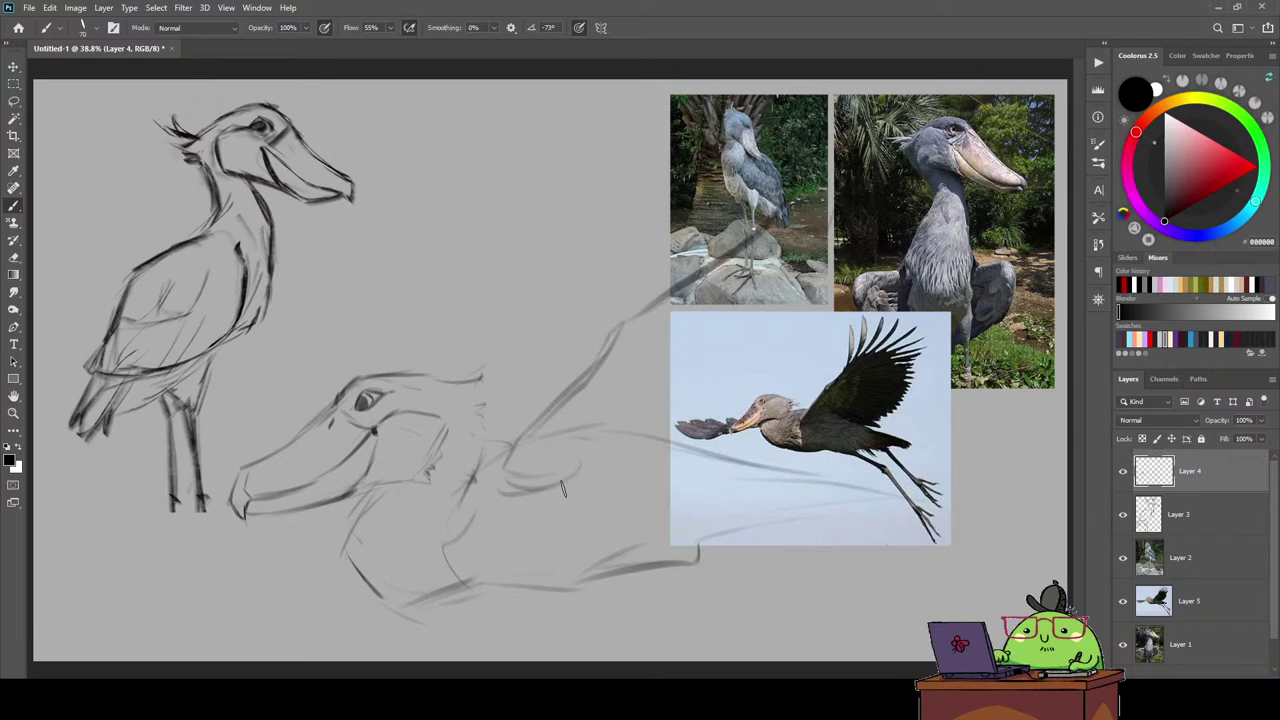
mouse_move(553, 481)
left_mouse_down()
mouse_move(690, 432)
mouse_move(628, 426)
mouse_move(758, 392)
left_mouse_up()
mouse_move(646, 424)
left_mouse_down()
mouse_move(796, 373)
mouse_move(862, 315)
left_mouse_up()
left_click_drag(801, 376, 866, 314)
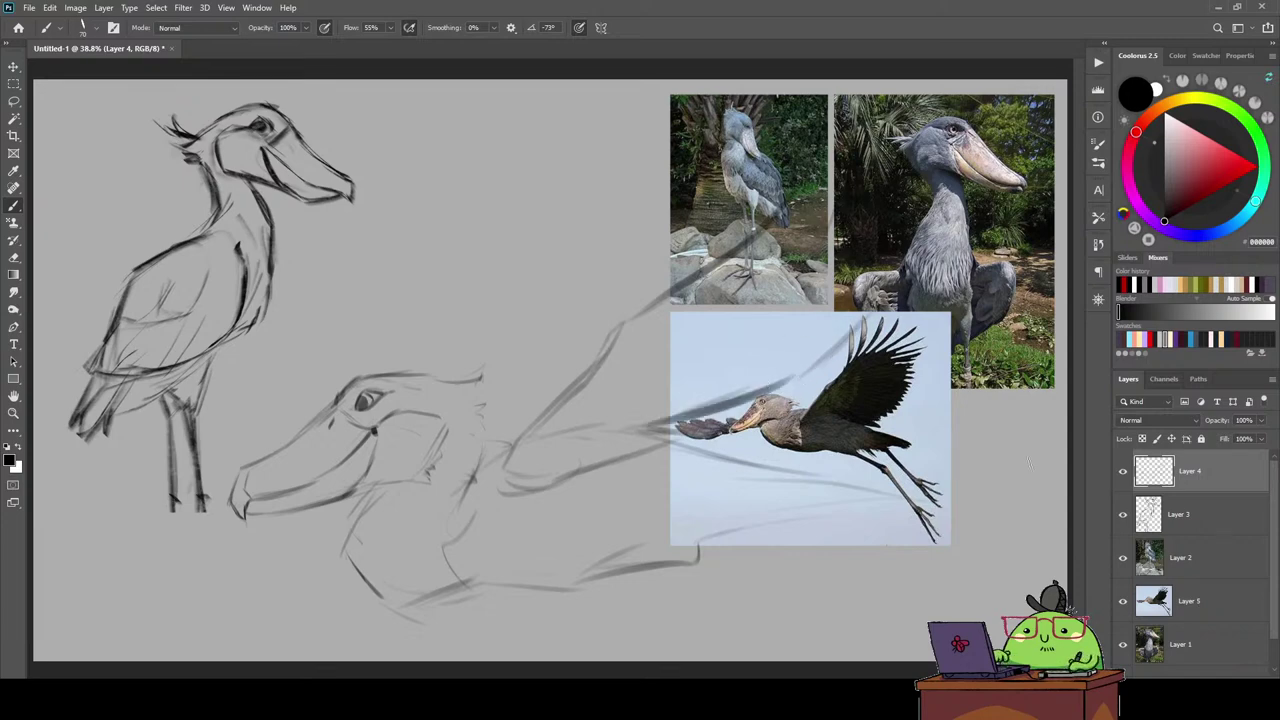
Shrink the flying-bird sketch to about 74%, move it down-left, and commit the transform.
key("v")
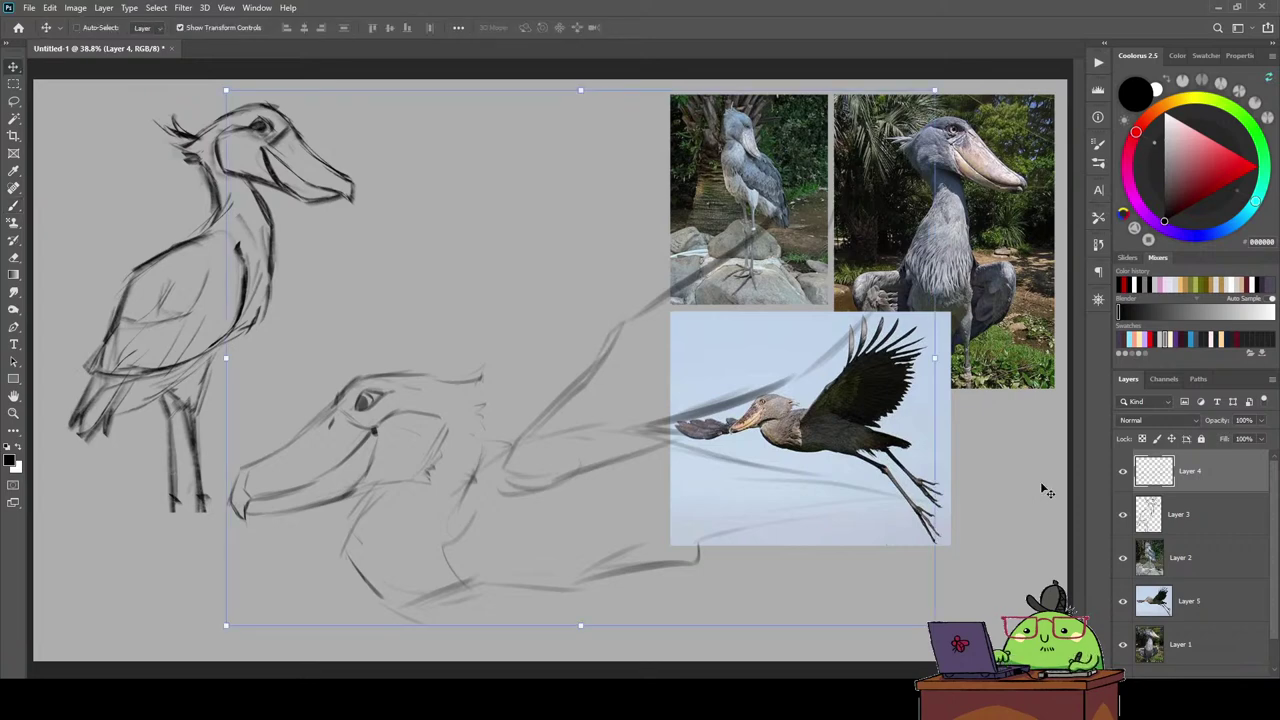
left_click_drag(933, 360, 749, 358)
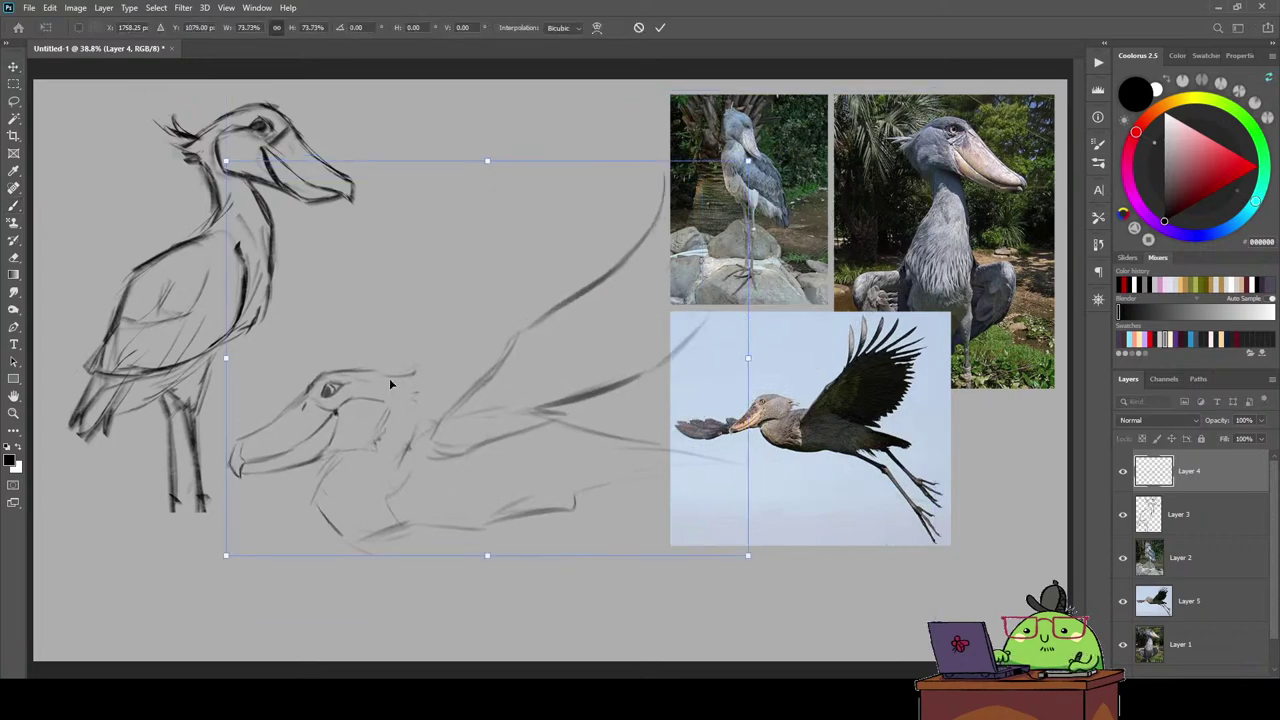
left_click_drag(359, 402, 339, 469)
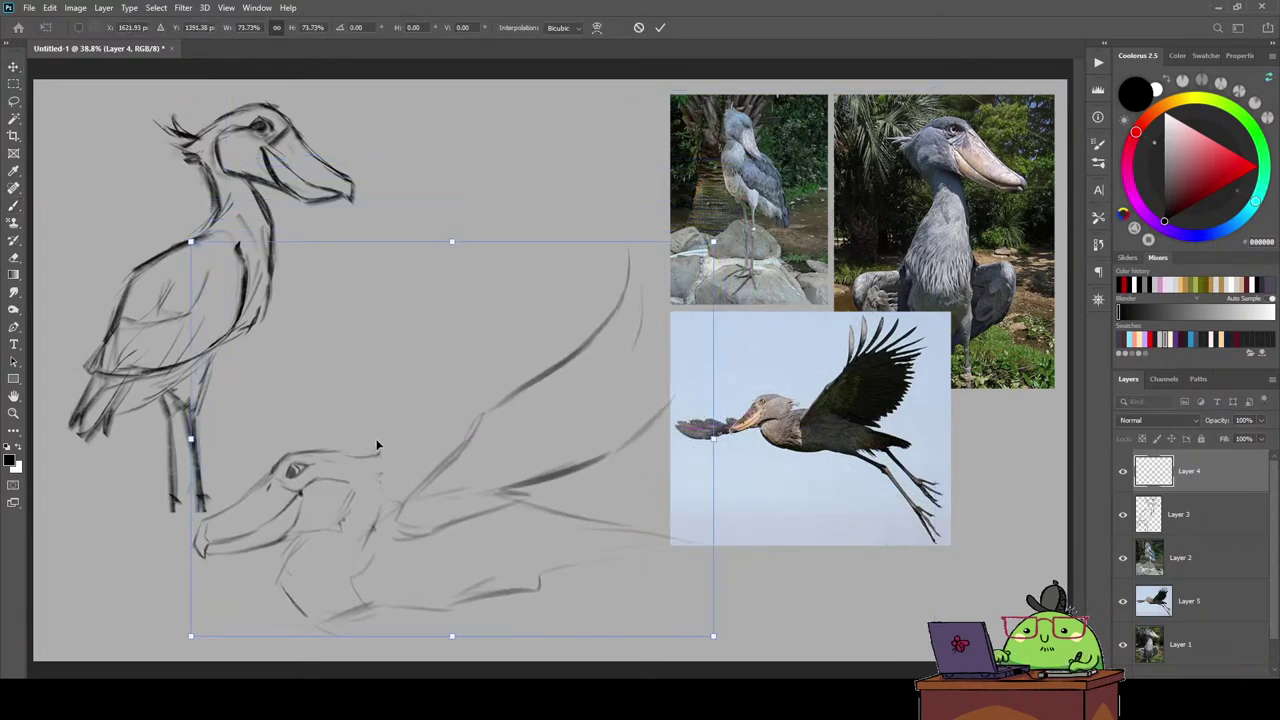
key("Return")
Brush diagonal feather strokes across the raised wing of the flying-bird sketch.
key("b")
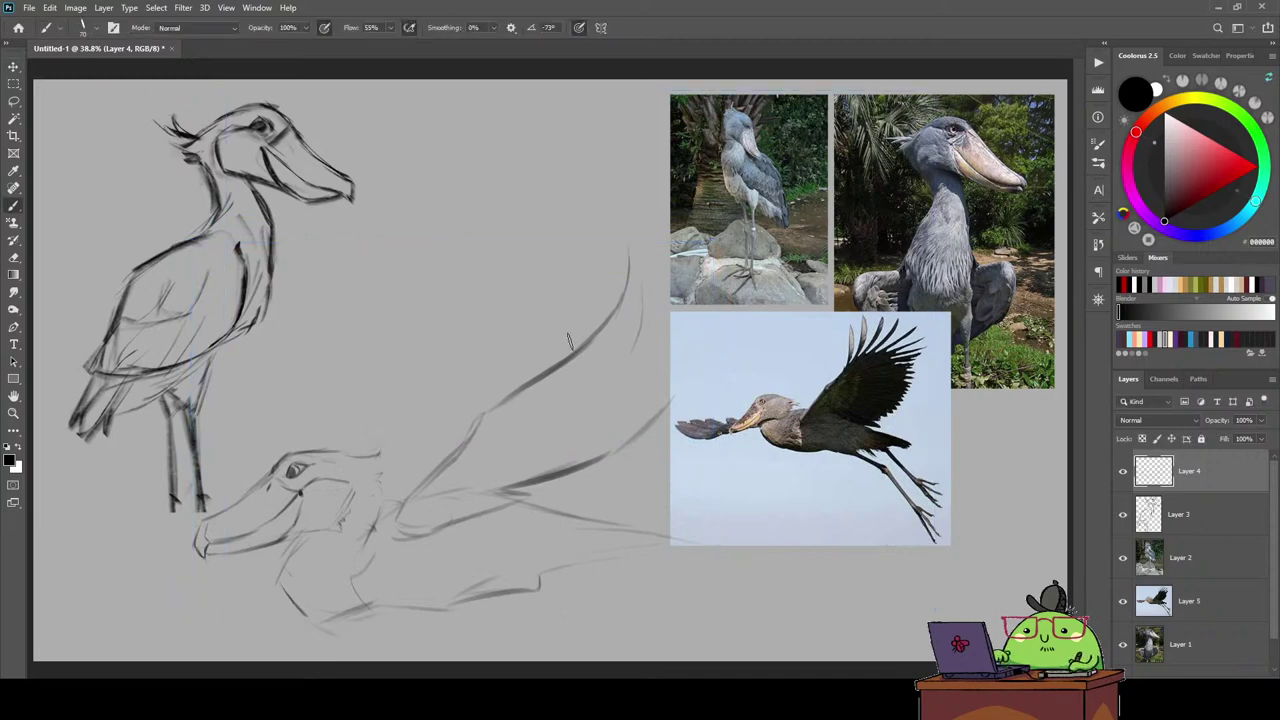
left_click_drag(622, 285, 625, 318)
left_click_drag(486, 450, 457, 496)
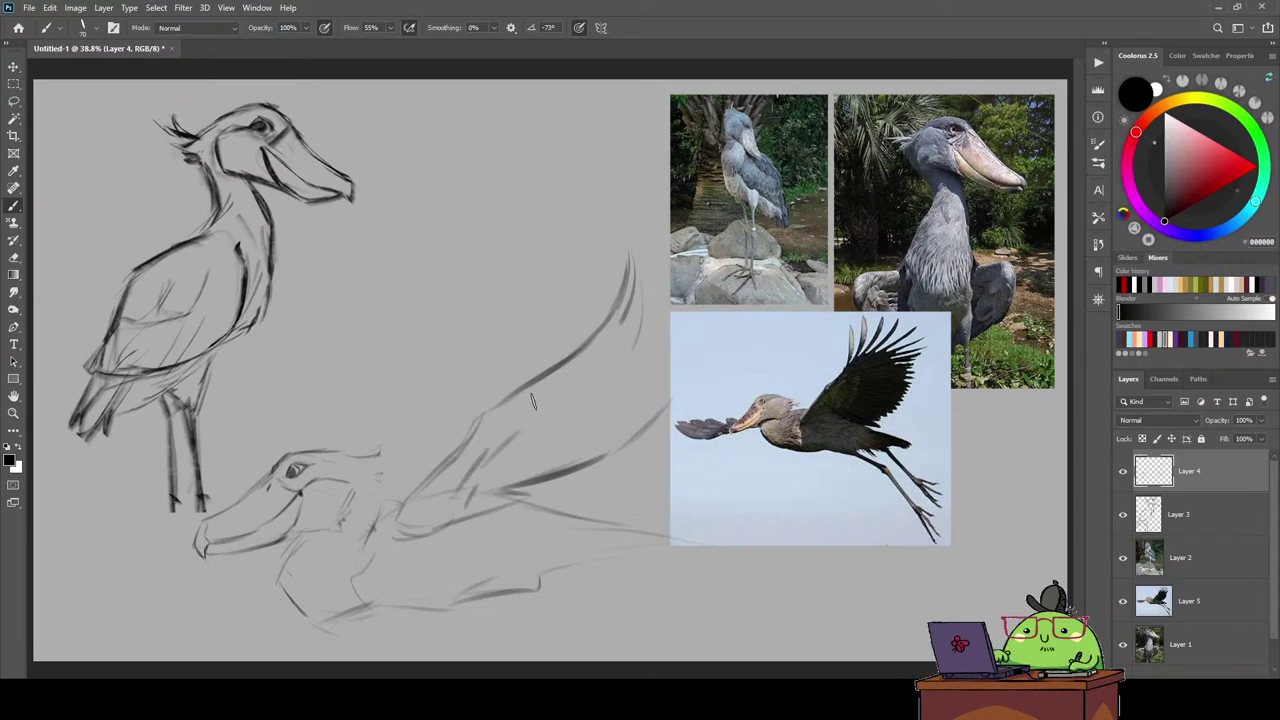
left_click_drag(526, 460, 561, 395)
mouse_move(440, 480)
left_mouse_down()
mouse_move(508, 405)
mouse_move(591, 349)
left_mouse_up()
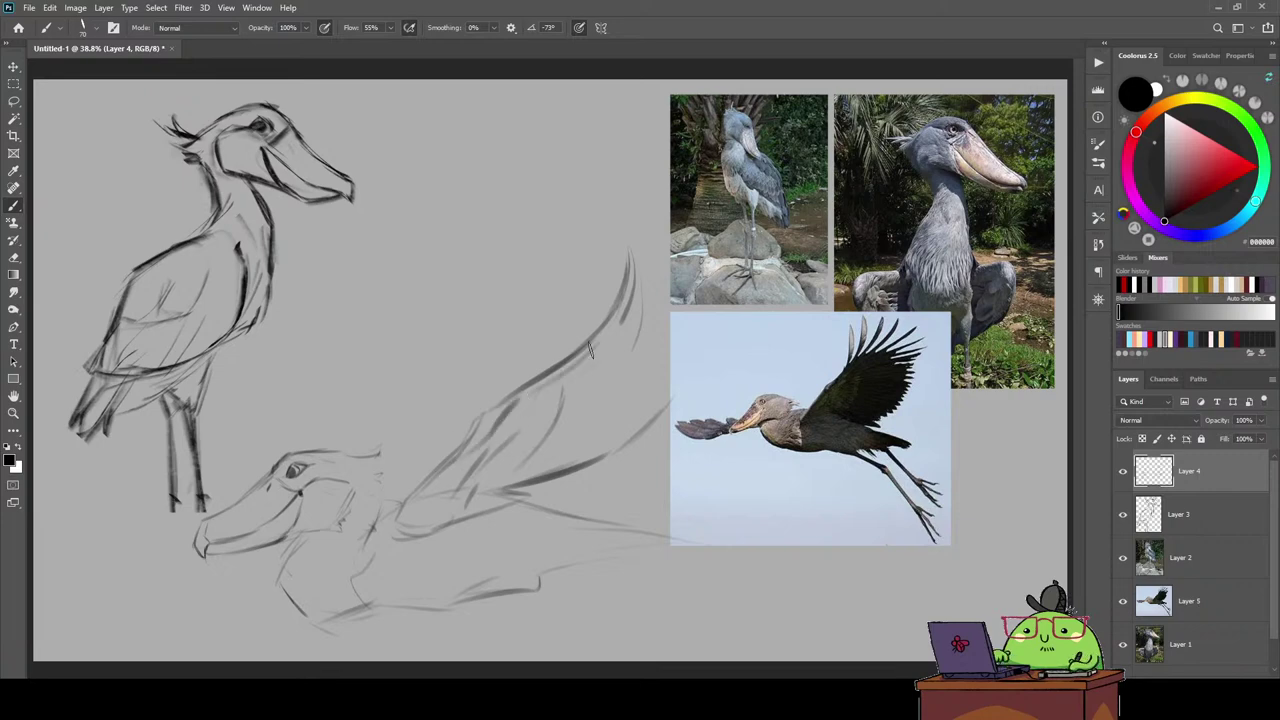
left_click_drag(698, 347, 738, 338)
Add more feather strokes at the wing top, reaching toward the flying-bird photo.
mouse_move(546, 480)
left_mouse_down()
mouse_move(624, 440)
mouse_move(680, 372)
left_mouse_up()
left_click_drag(606, 388, 704, 332)
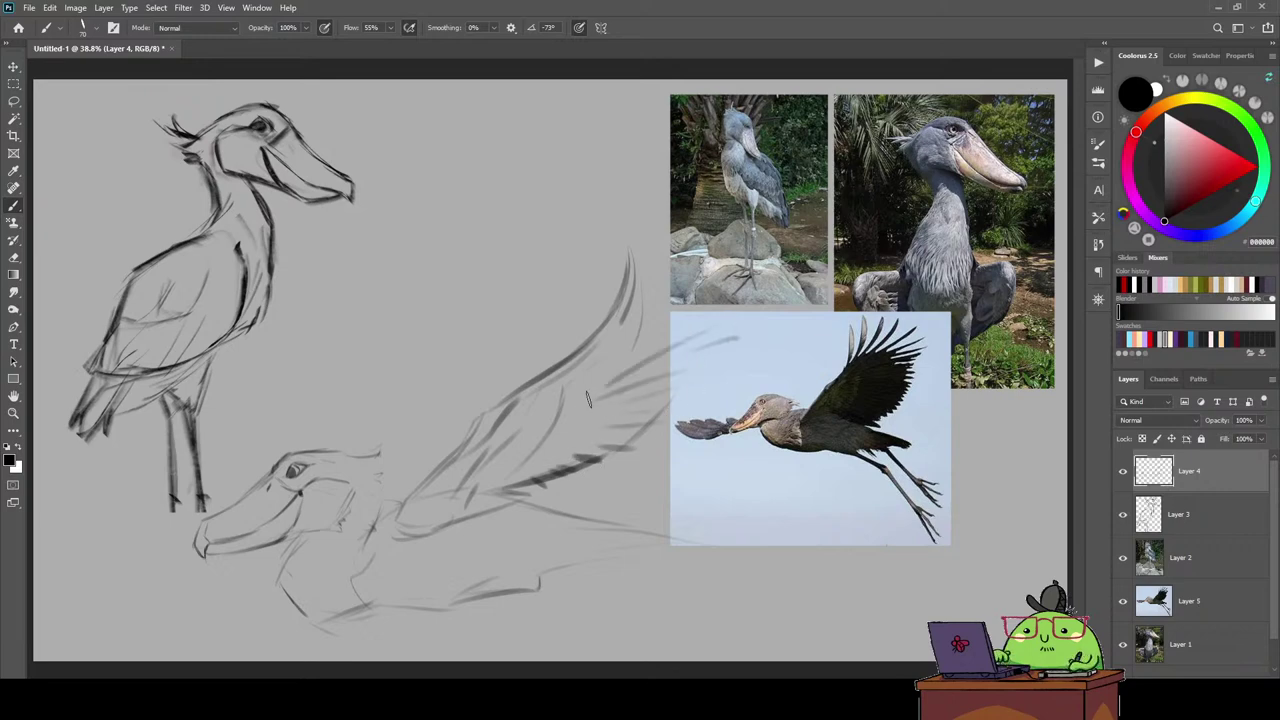
mouse_move(638, 362)
left_mouse_down()
mouse_move(692, 316)
mouse_move(690, 286)
left_mouse_up()
left_click_drag(648, 336, 664, 244)
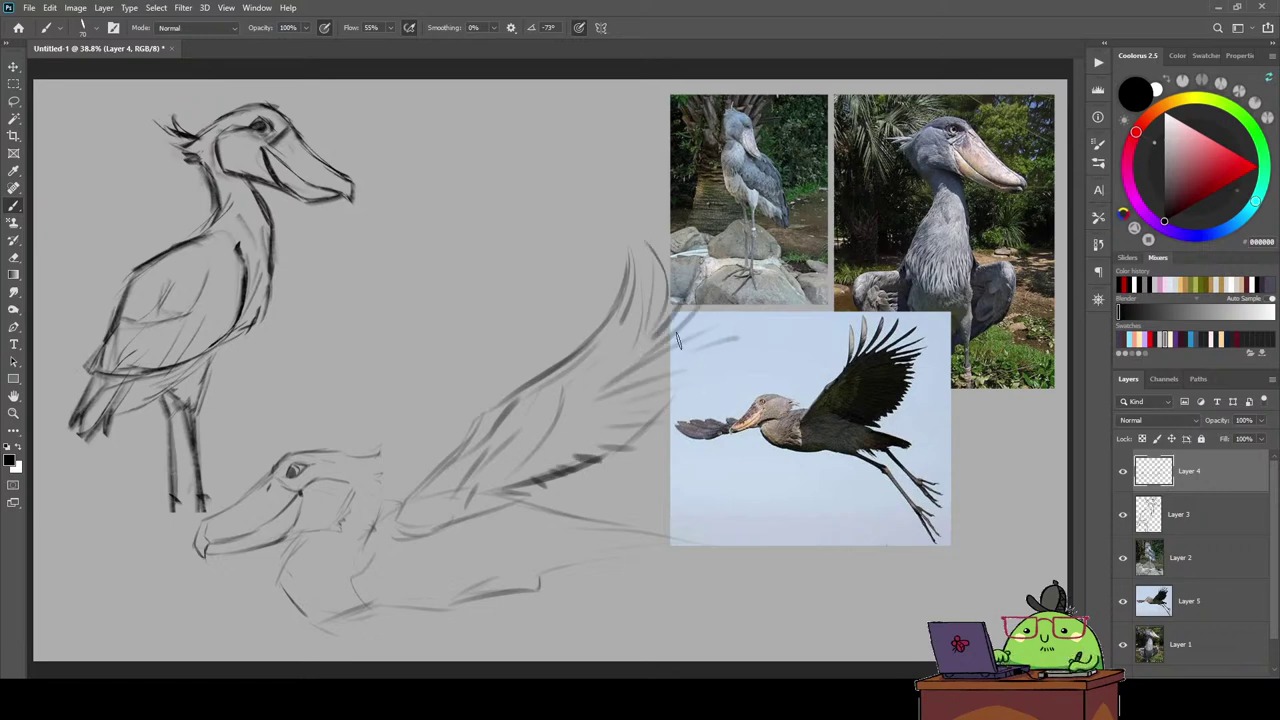
left_click_drag(660, 386, 740, 318)
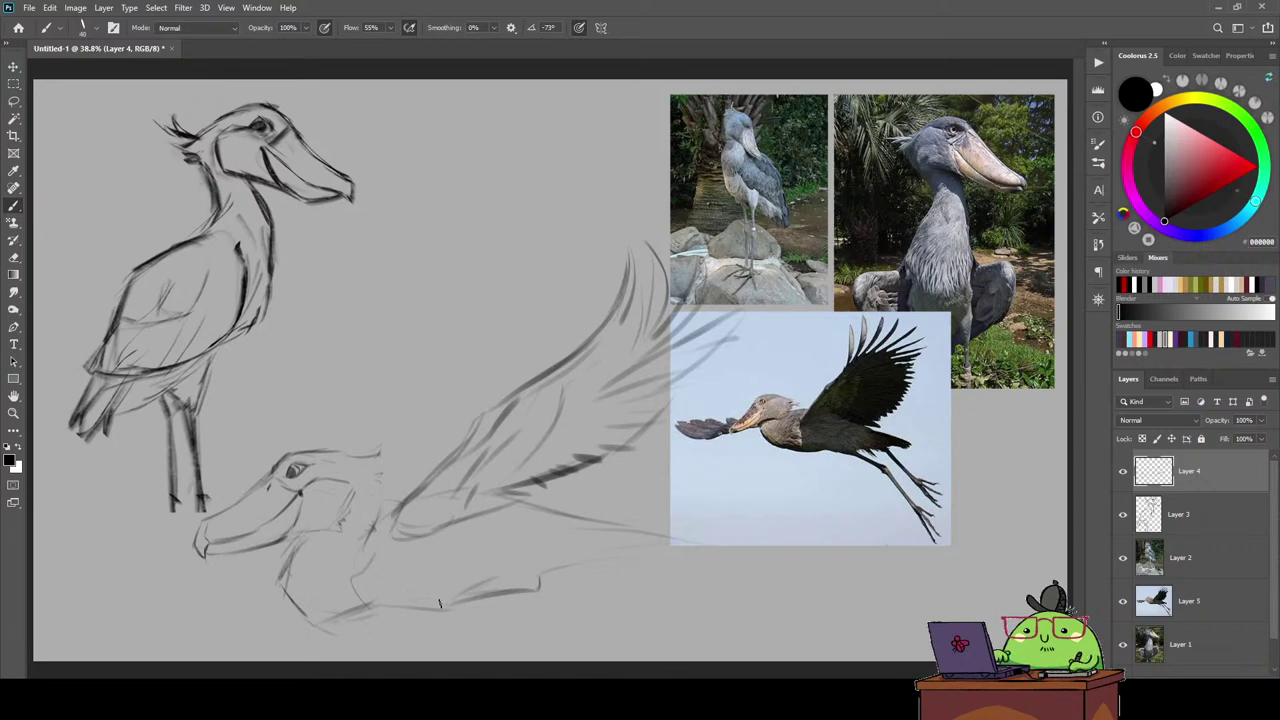
Darken the lower wing edge, draw thin lines beneath it, and outline the head's back.
left_click_drag(476, 603, 622, 592)
mouse_move(616, 524)
left_mouse_down()
mouse_move(703, 540)
mouse_move(694, 552)
mouse_move(590, 560)
left_mouse_up()
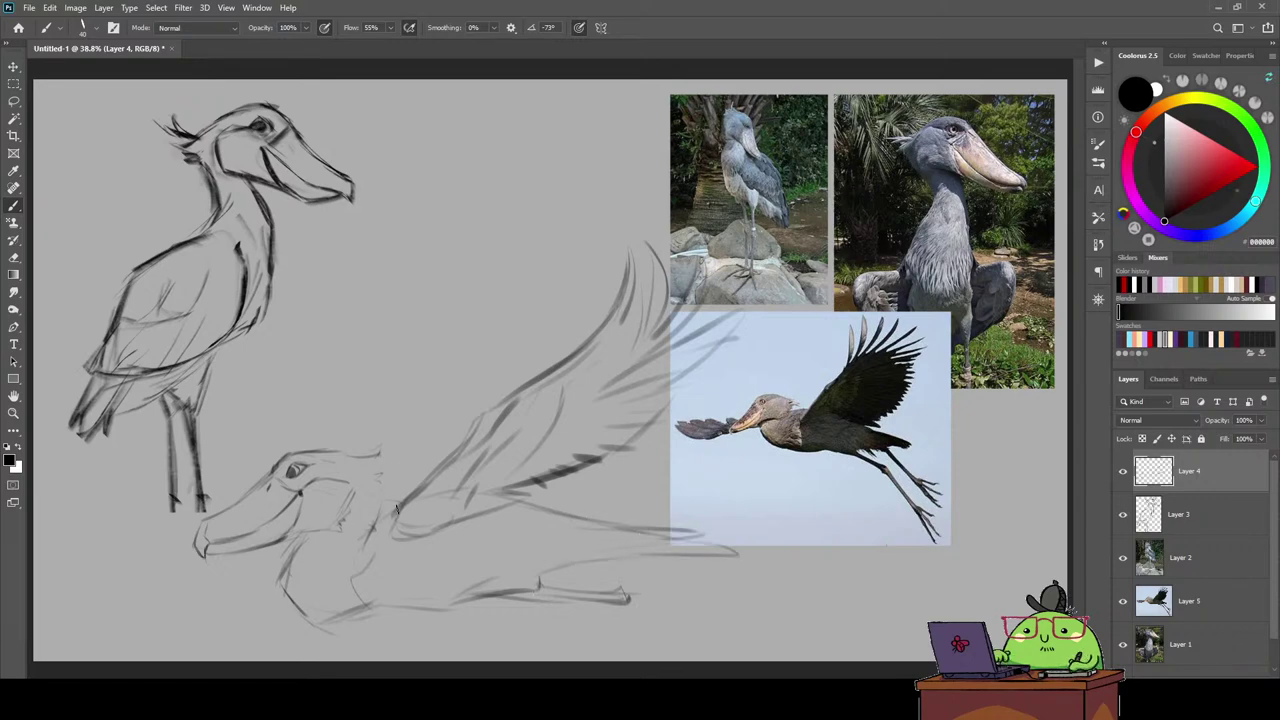
mouse_move(374, 522)
left_mouse_down()
mouse_move(372, 446)
mouse_move(394, 434)
mouse_move(374, 448)
left_mouse_up()
Erase the stray stroke tip and add a new empty layer above Layer 4.
key("e")
key("b")
key("ctrl+shift+alt+n")
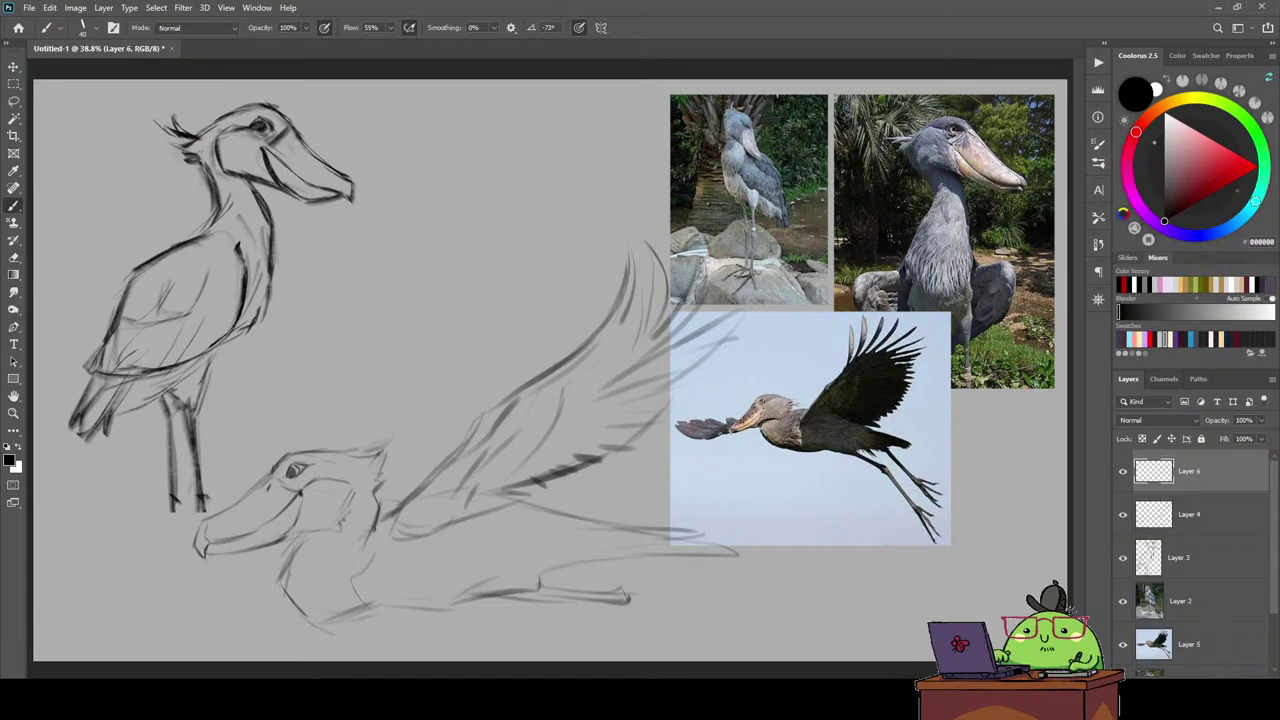
Sketch rough strokes by the lower bird's beak, the standing bird's feet, and under the body.
mouse_move(330, 505)
left_mouse_down()
mouse_move(141, 484)
mouse_move(188, 500)
left_mouse_up()
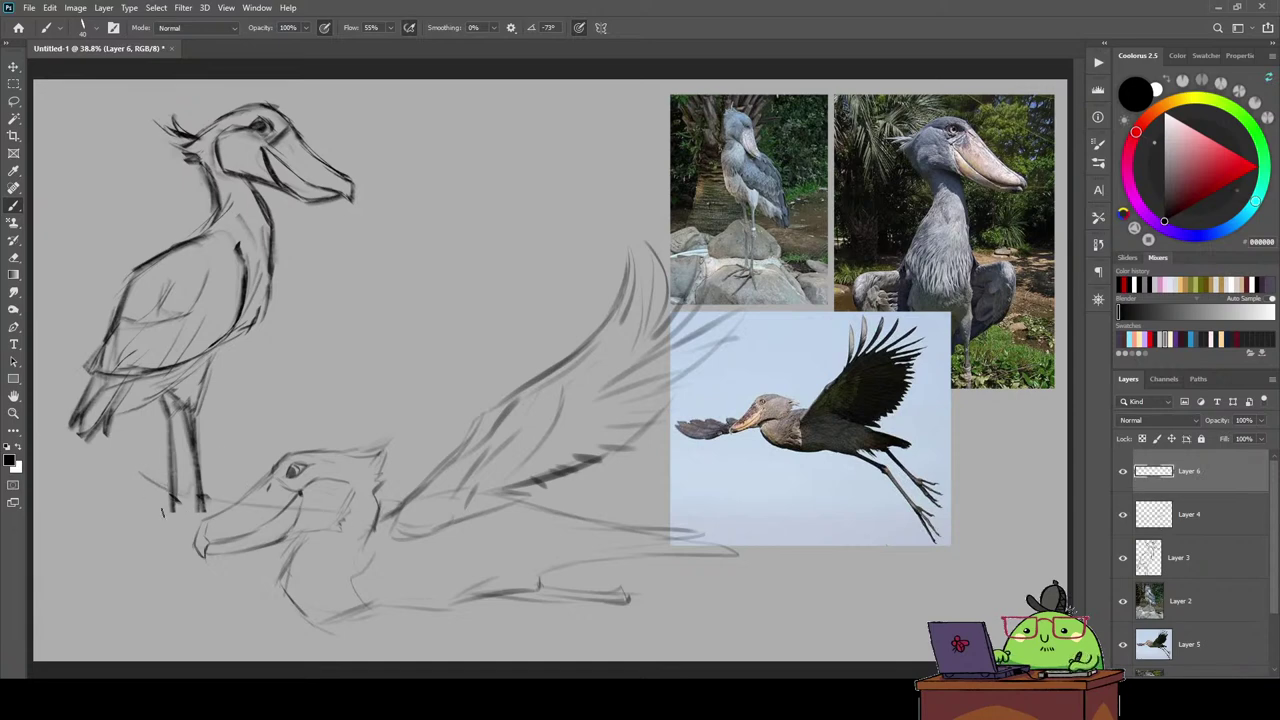
mouse_move(205, 550)
left_mouse_down()
mouse_move(248, 563)
mouse_move(144, 543)
mouse_move(92, 502)
mouse_move(97, 515)
left_mouse_up()
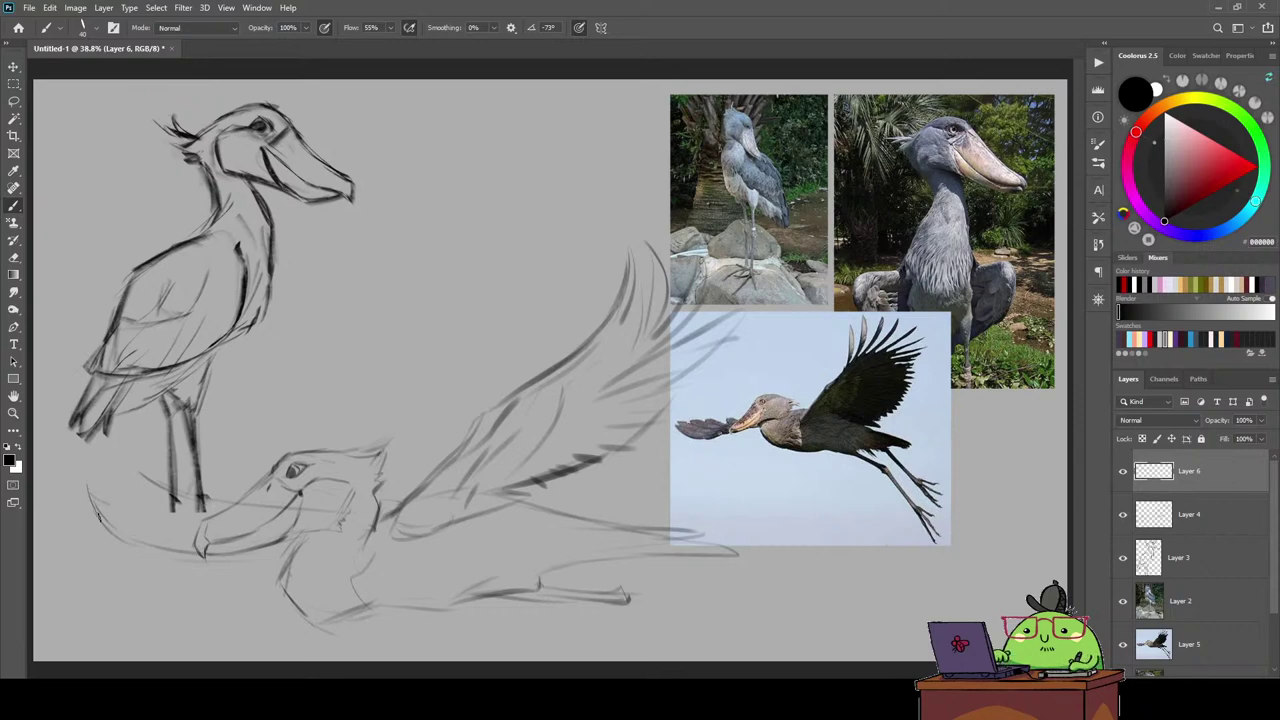
mouse_move(242, 482)
left_mouse_down()
mouse_move(210, 504)
mouse_move(200, 494)
mouse_move(222, 514)
mouse_move(165, 477)
mouse_move(190, 520)
mouse_move(135, 474)
mouse_move(130, 526)
left_mouse_up()
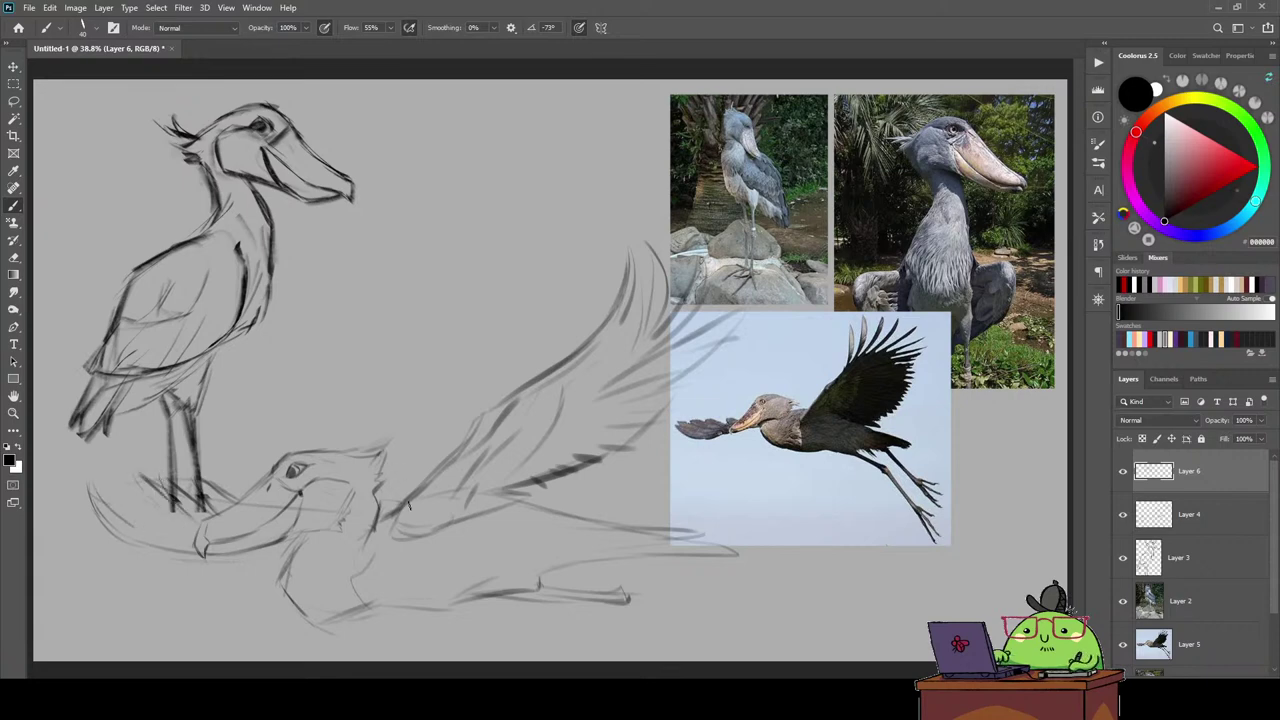
left_click_drag(482, 606, 546, 632)
key("e")
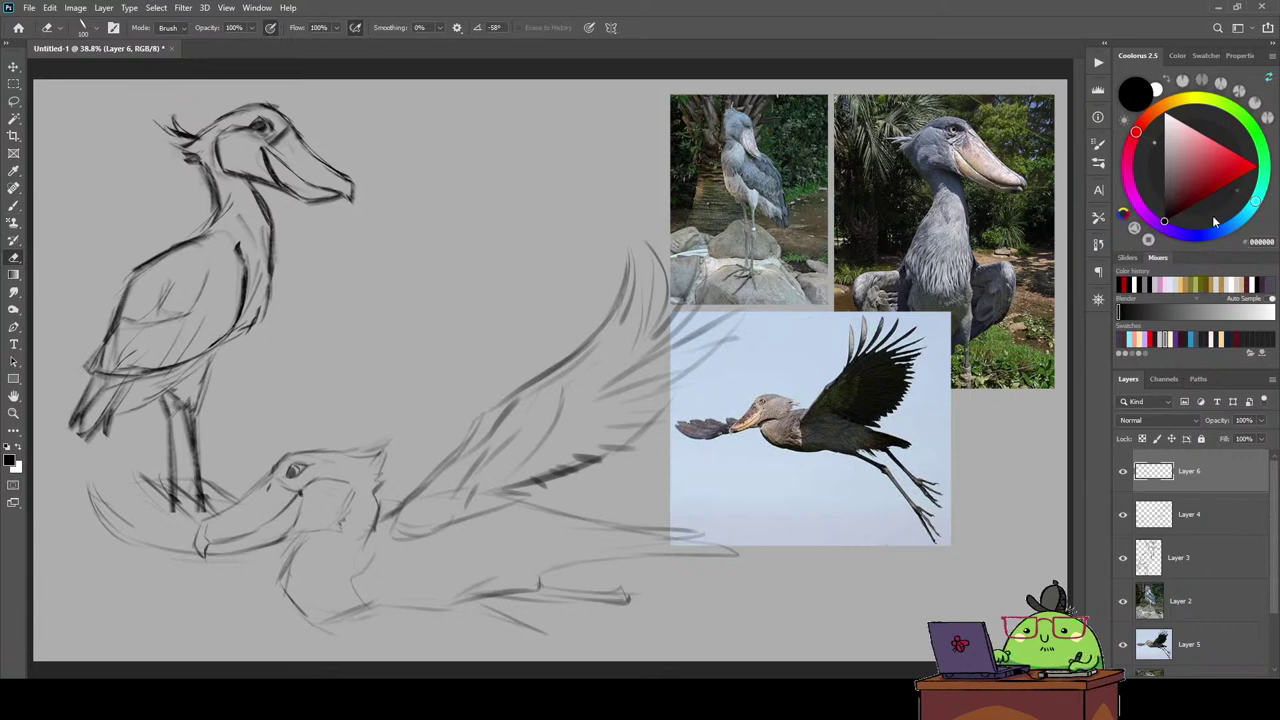
Move the Layer 4 flying-bird sketch up-right and enlarge it below the standing bird.
left_click(1225, 509)
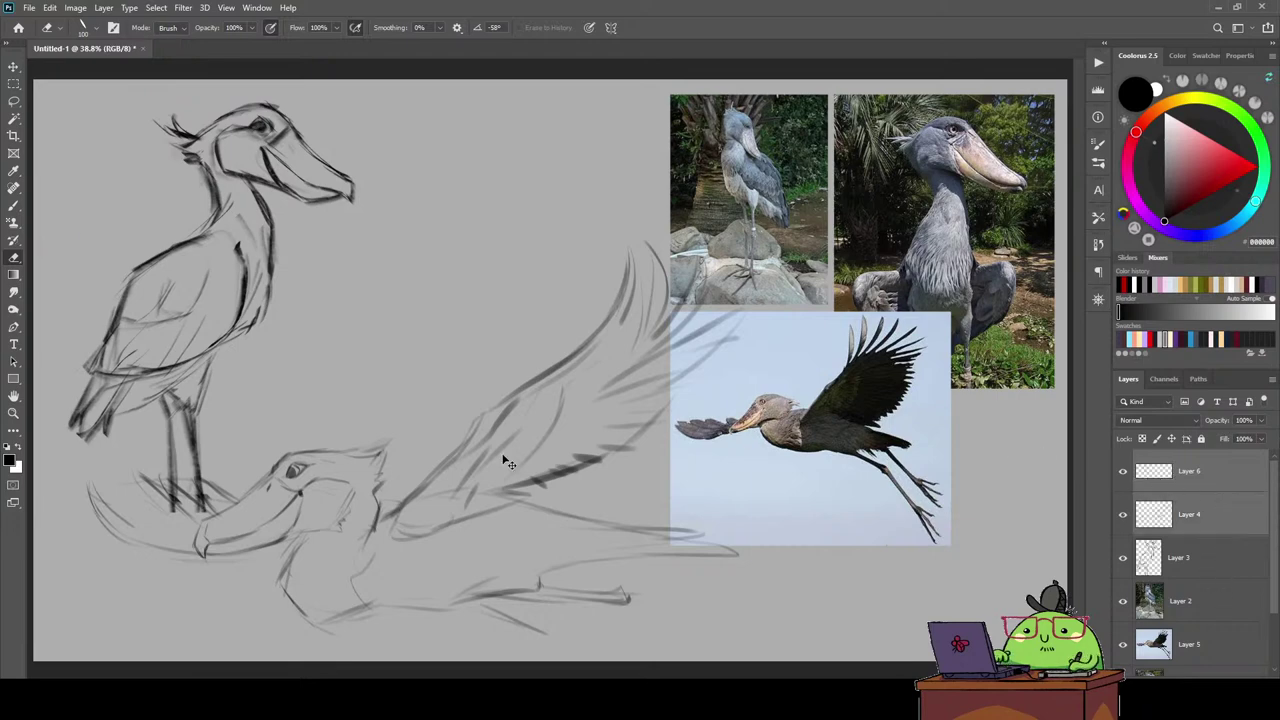
key("v")
mouse_move(726, 476)
left_mouse_down()
mouse_move(873, 408)
mouse_move(833, 335)
mouse_move(845, 336)
left_mouse_up()
key("ctrl+t")
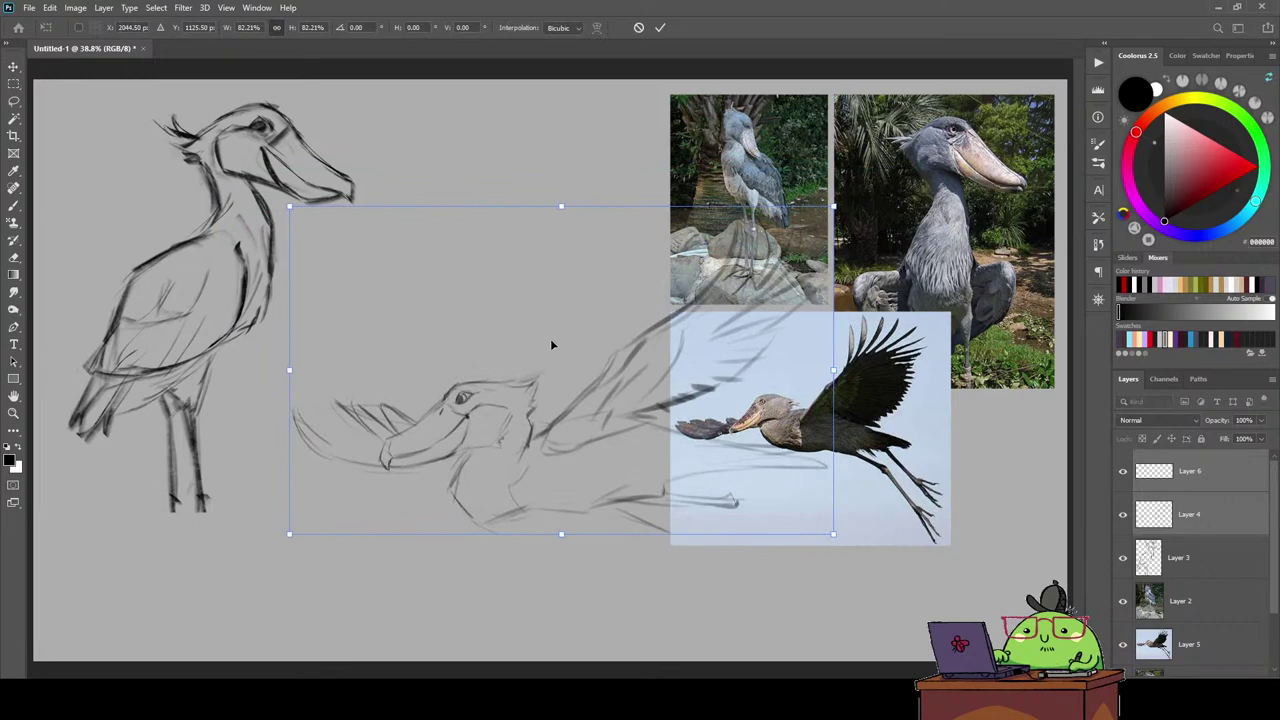
left_click_drag(550, 338, 403, 366)
key("Return")
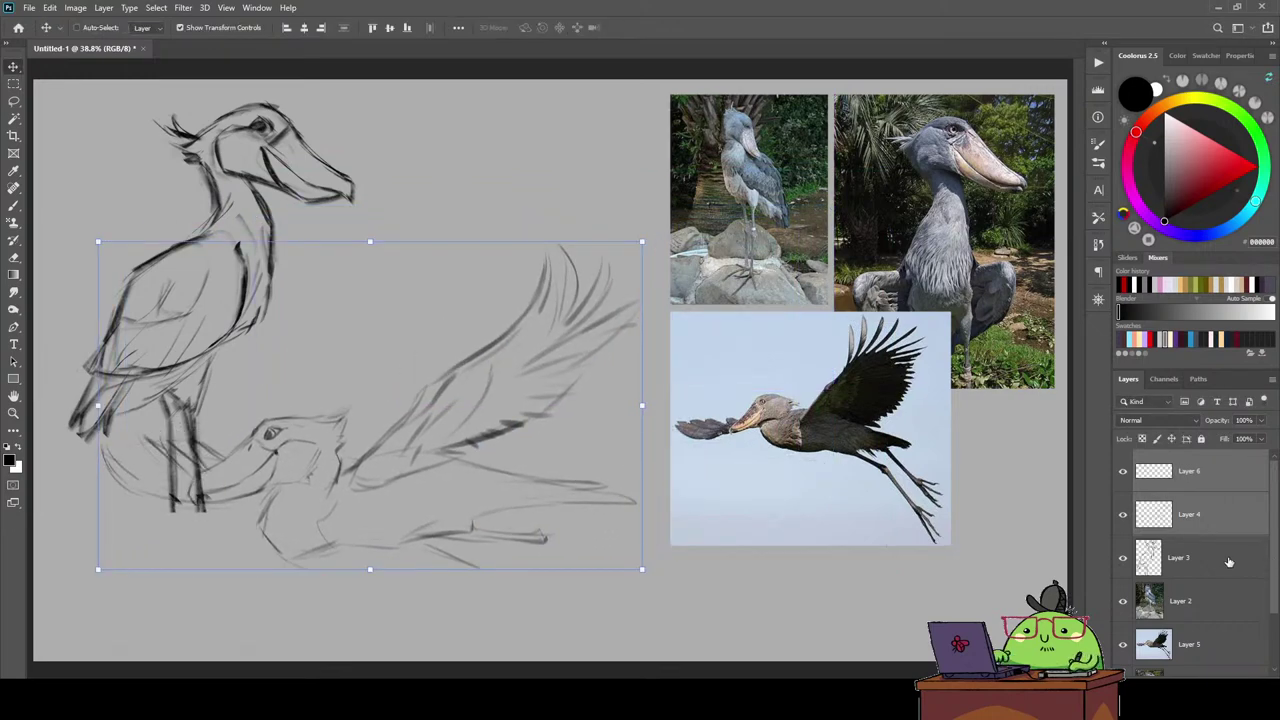
Shrink the Layer 3 standing-bird sketch into the upper-left corner.
left_click(1180, 557)
key("ctrl+t")
mouse_move(358, 511)
left_mouse_down()
mouse_move(223, 320)
mouse_move(206, 214)
mouse_move(147, 258)
left_mouse_up()
key("Return")
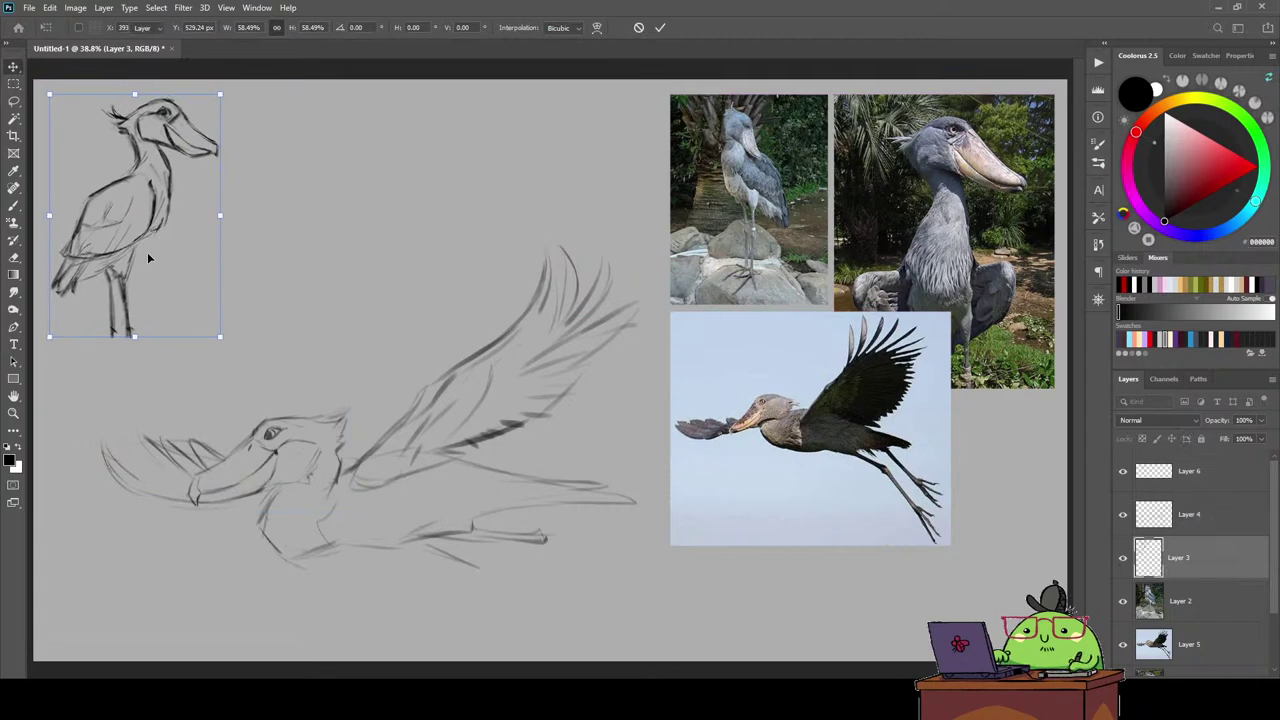
Reselect Layer 4, dismiss the error message, and merge Layer 4 into Layer 6.
left_click(1189, 515)
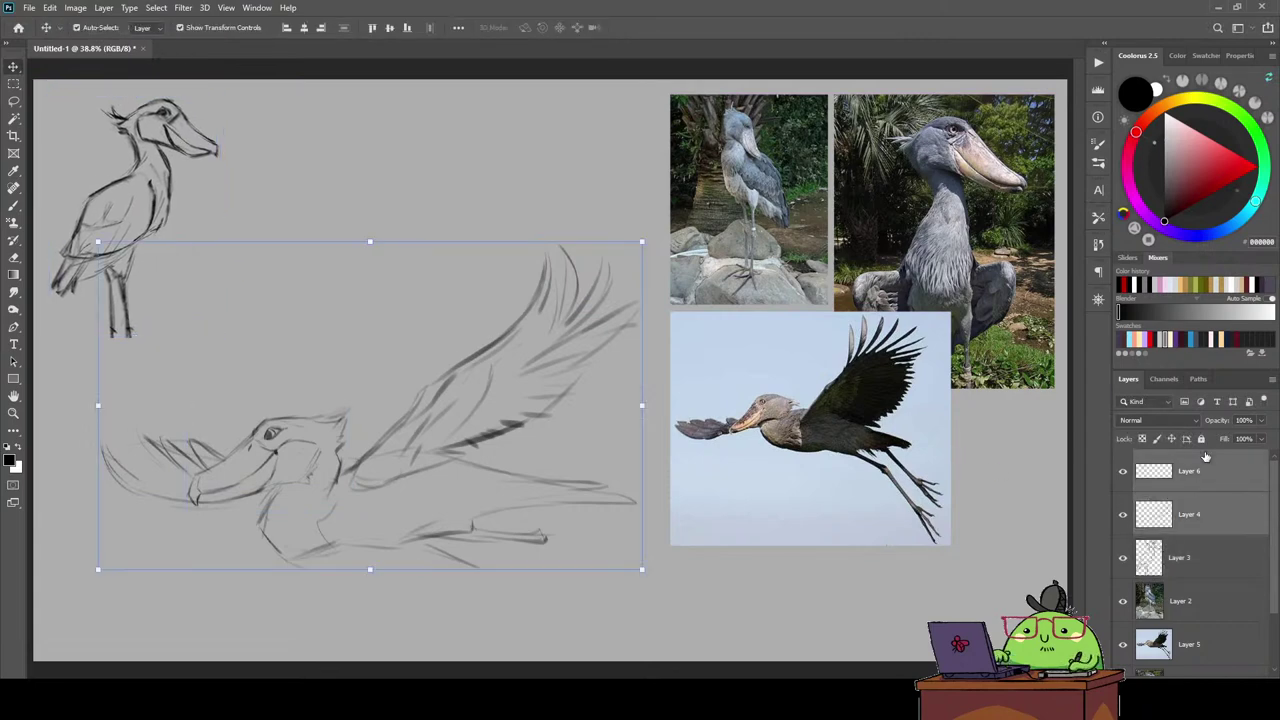
key("b")
left_click(300, 335)
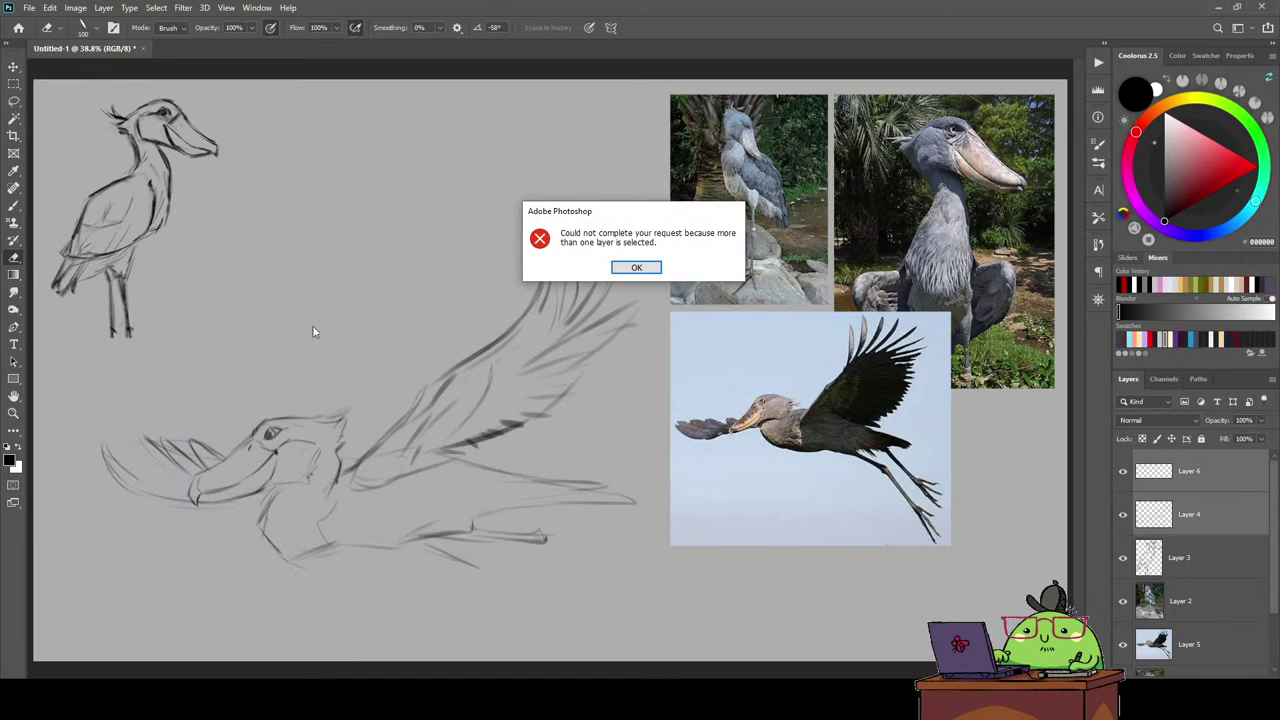
key("Return")
key("ctrl+e")
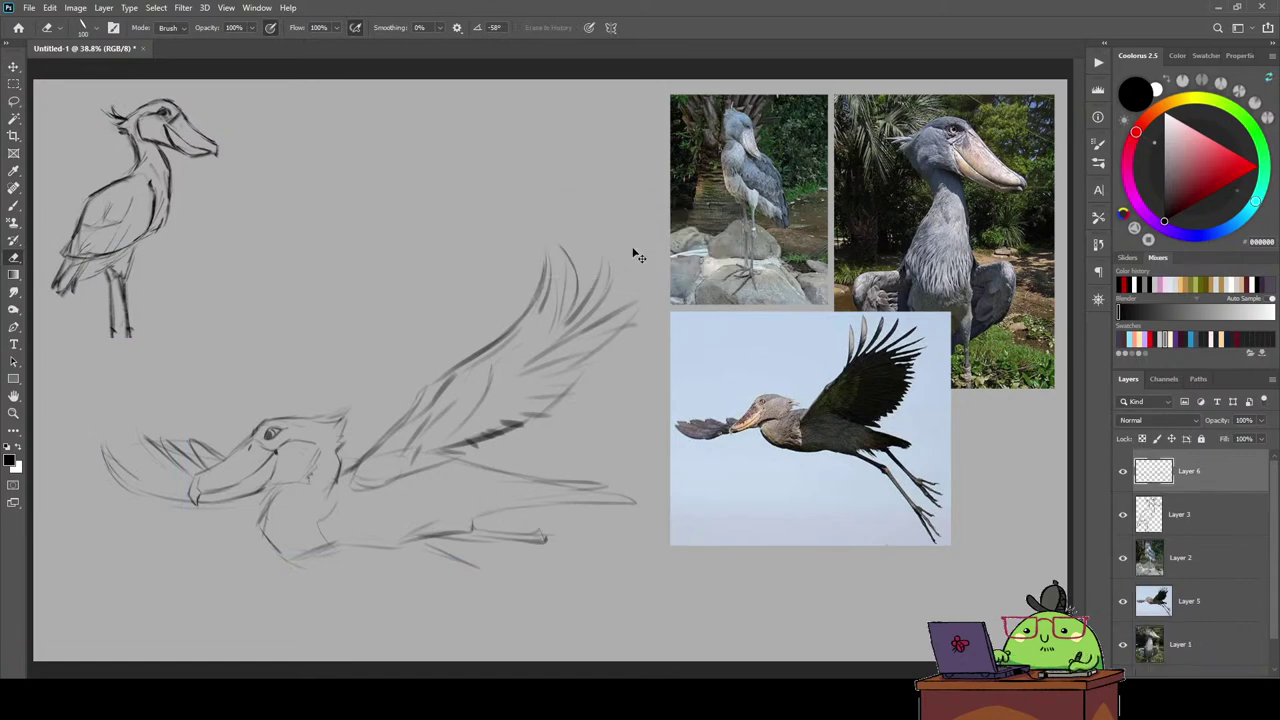
Nudge the merged sketch up-left and lighten the strokes in front of the beak.
key("v")
left_click_drag(237, 382, 204, 348)
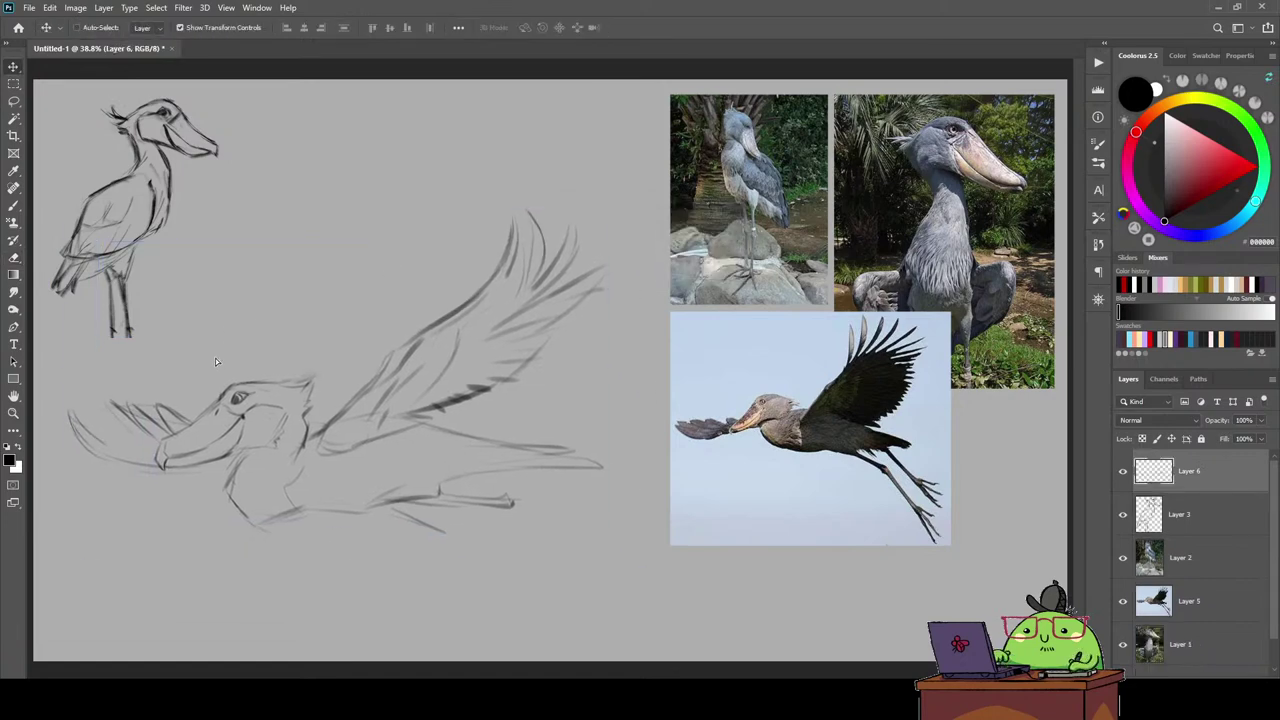
key("b")
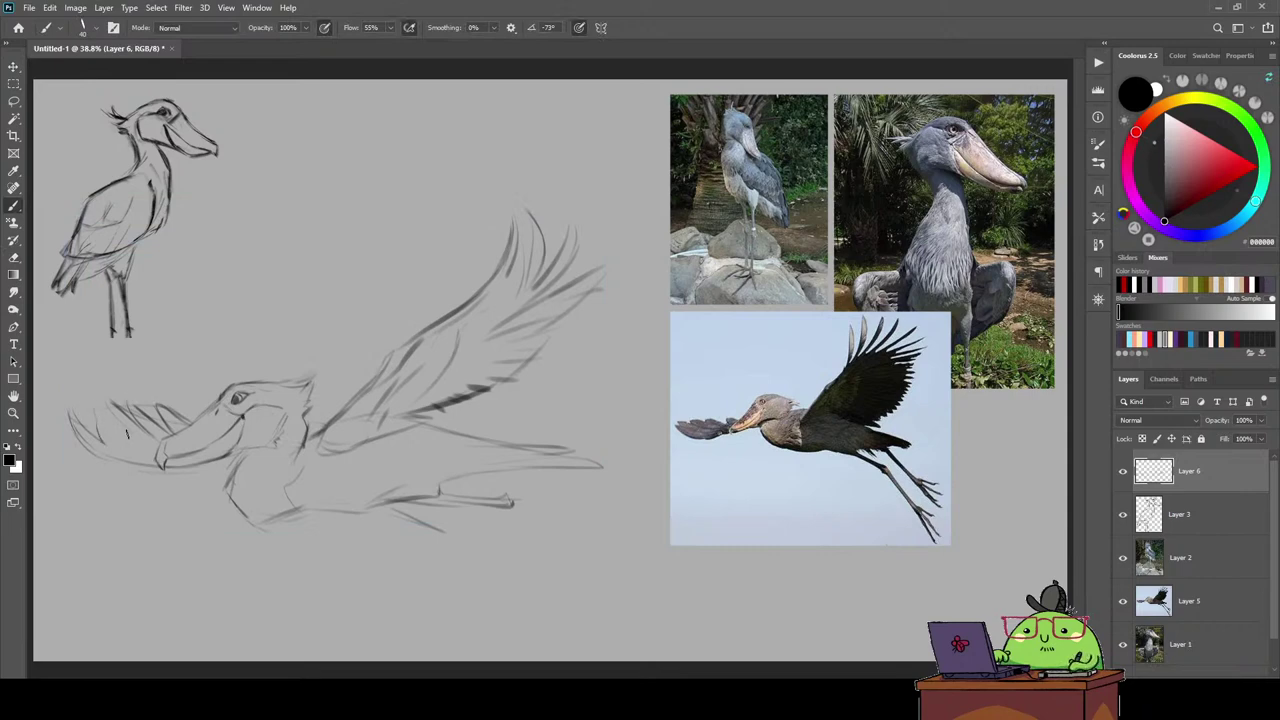
key("e")
mouse_move(120, 410)
left_mouse_down()
mouse_move(178, 424)
mouse_move(100, 420)
mouse_move(122, 408)
mouse_move(86, 433)
mouse_move(76, 410)
left_mouse_up()
key("b")
key("e")
key("b")
left_click_drag(148, 428, 155, 414)
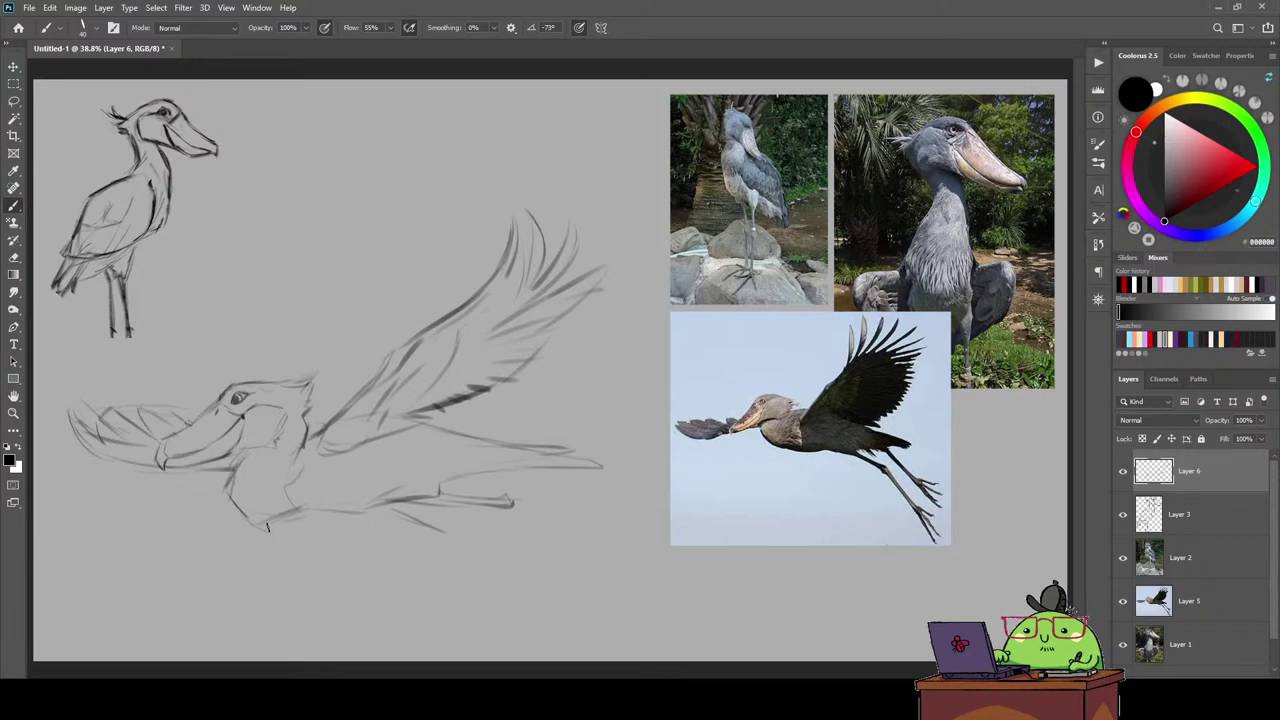
Sketch the flying bird's dangling leg down to the foot, with belly strokes.
mouse_move(442, 526)
left_mouse_down()
mouse_move(510, 600)
mouse_move(505, 637)
left_mouse_up()
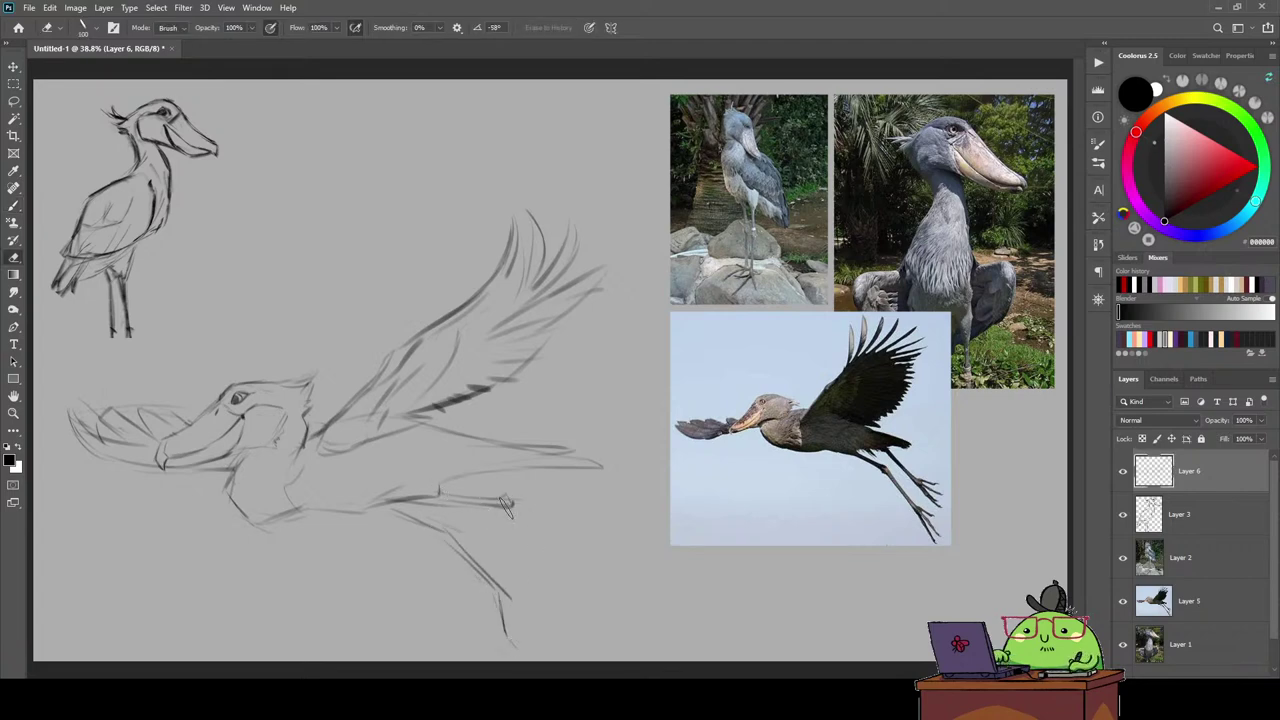
mouse_move(436, 496)
left_mouse_down()
mouse_move(497, 500)
mouse_move(550, 553)
left_mouse_up()
left_click_drag(505, 499, 628, 640)
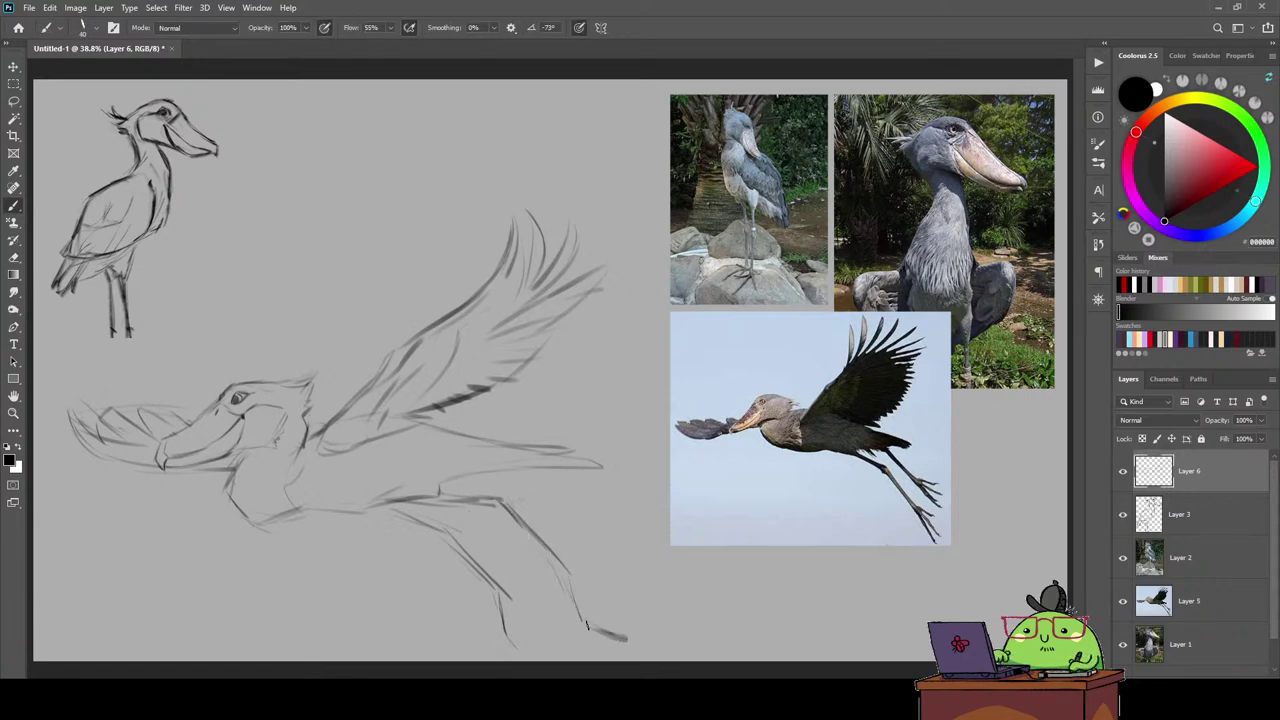
mouse_move(565, 562)
left_mouse_down()
mouse_move(590, 630)
mouse_move(618, 636)
mouse_move(624, 620)
mouse_move(598, 580)
mouse_move(618, 584)
left_mouse_up()
left_click_drag(500, 598, 524, 640)
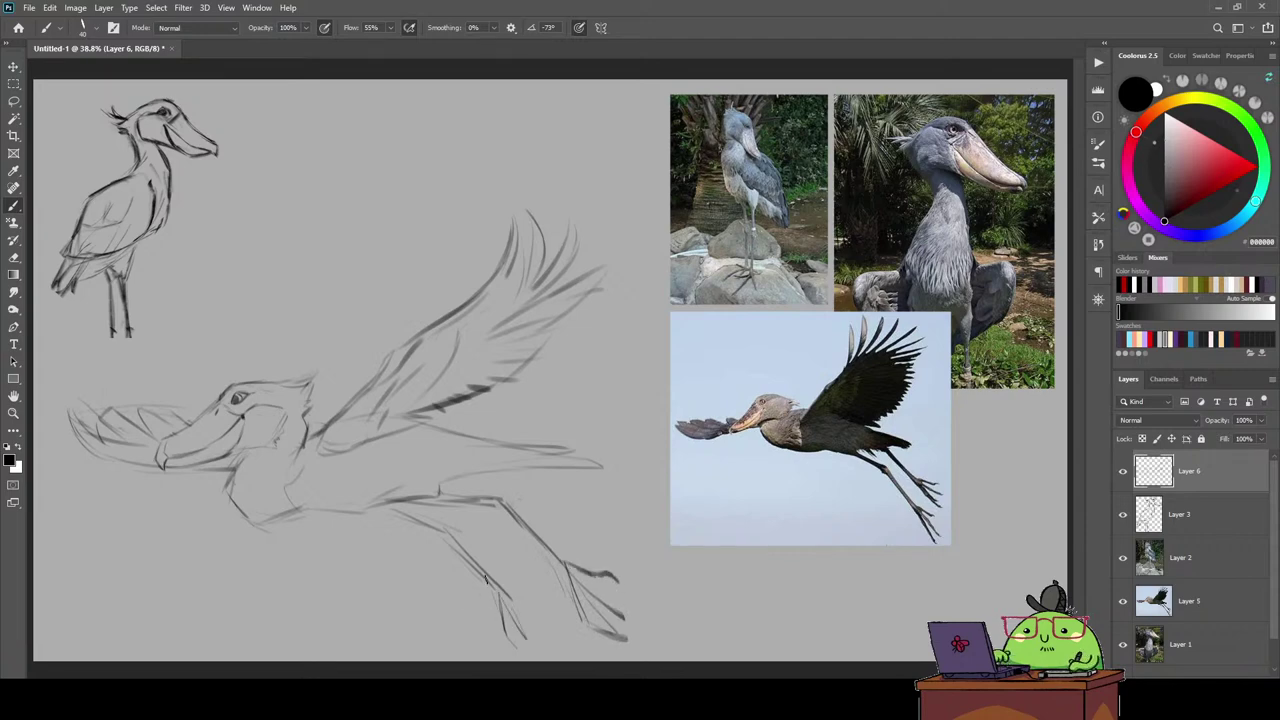
mouse_move(389, 513)
left_mouse_down()
mouse_move(442, 536)
mouse_move(518, 610)
mouse_move(506, 594)
mouse_move(524, 636)
left_mouse_up()
key("e")
key("b")
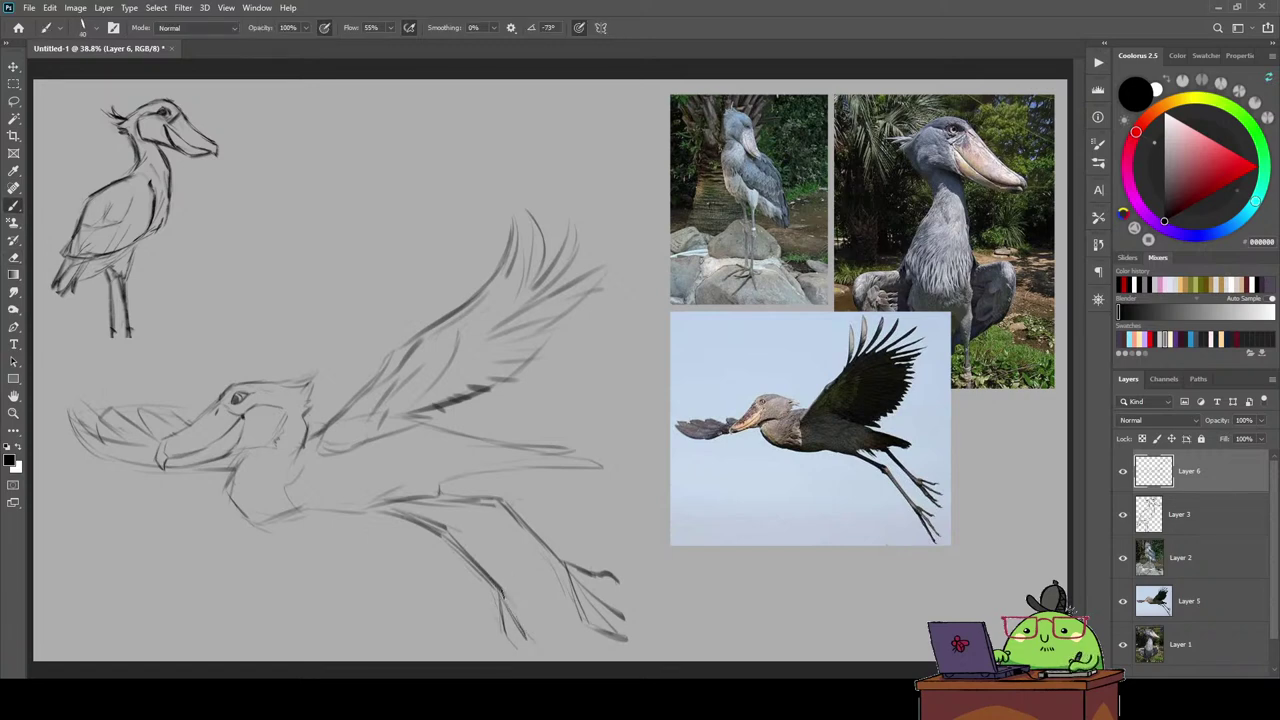
left_click_drag(496, 588, 508, 600)
Rework the foot strokes and darken the upper leg line.
key("e")
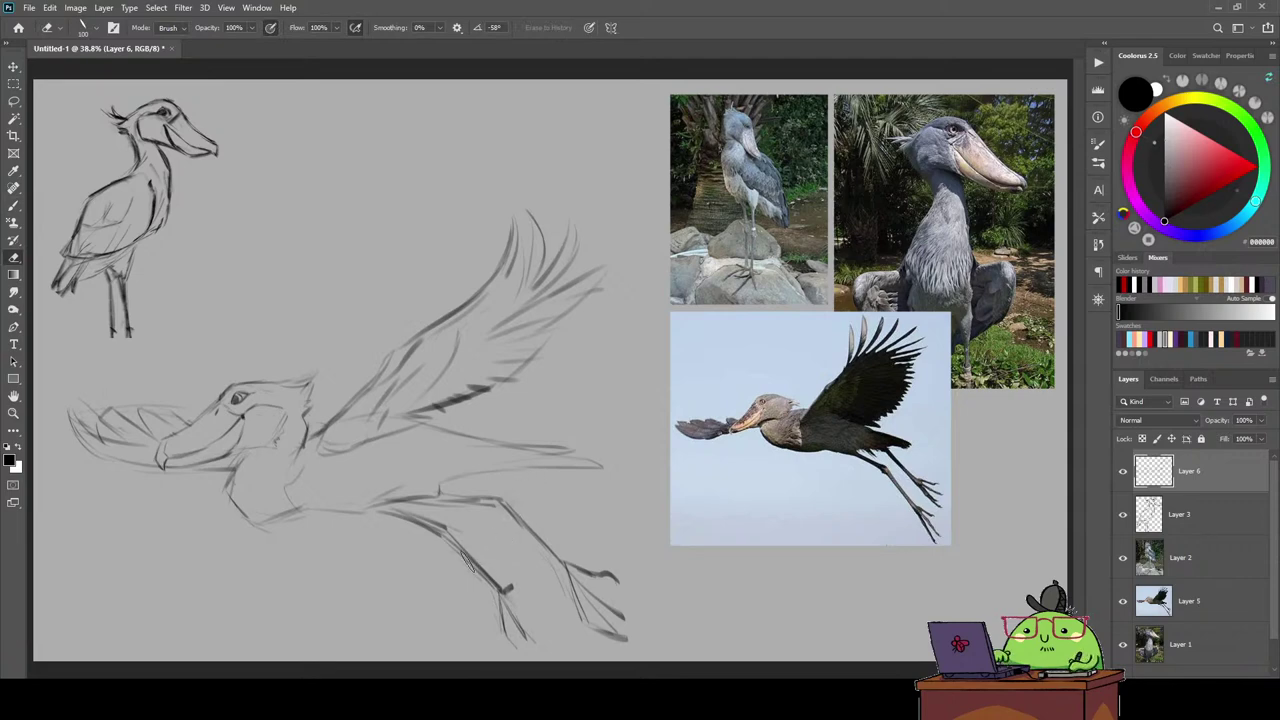
key("b")
mouse_move(514, 592)
left_mouse_down()
mouse_move(546, 620)
mouse_move(520, 604)
mouse_move(545, 641)
left_mouse_up()
key("e")
key("b")
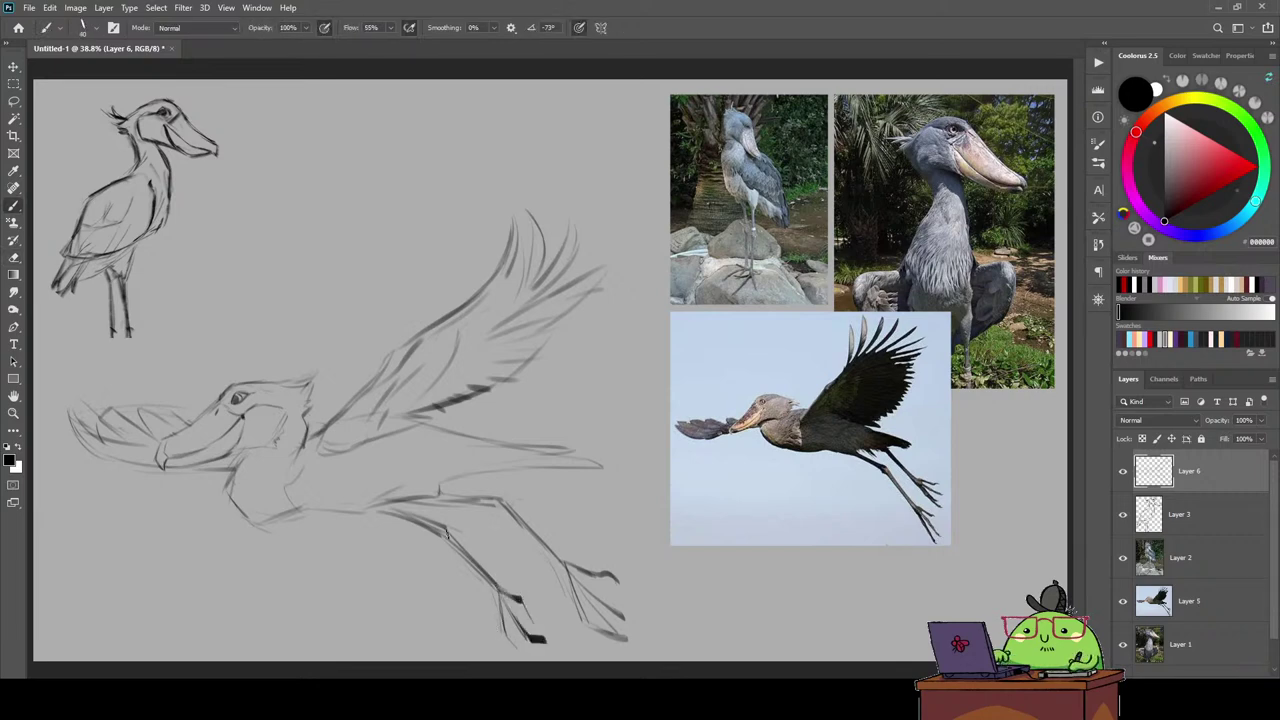
left_click_drag(445, 537, 466, 558)
left_click_drag(420, 517, 460, 550)
mouse_move(380, 504)
left_mouse_down()
mouse_move(418, 518)
mouse_move(396, 518)
left_mouse_up()
mouse_move(394, 502)
left_mouse_down()
mouse_move(405, 507)
mouse_move(390, 503)
left_mouse_up()
key("e")
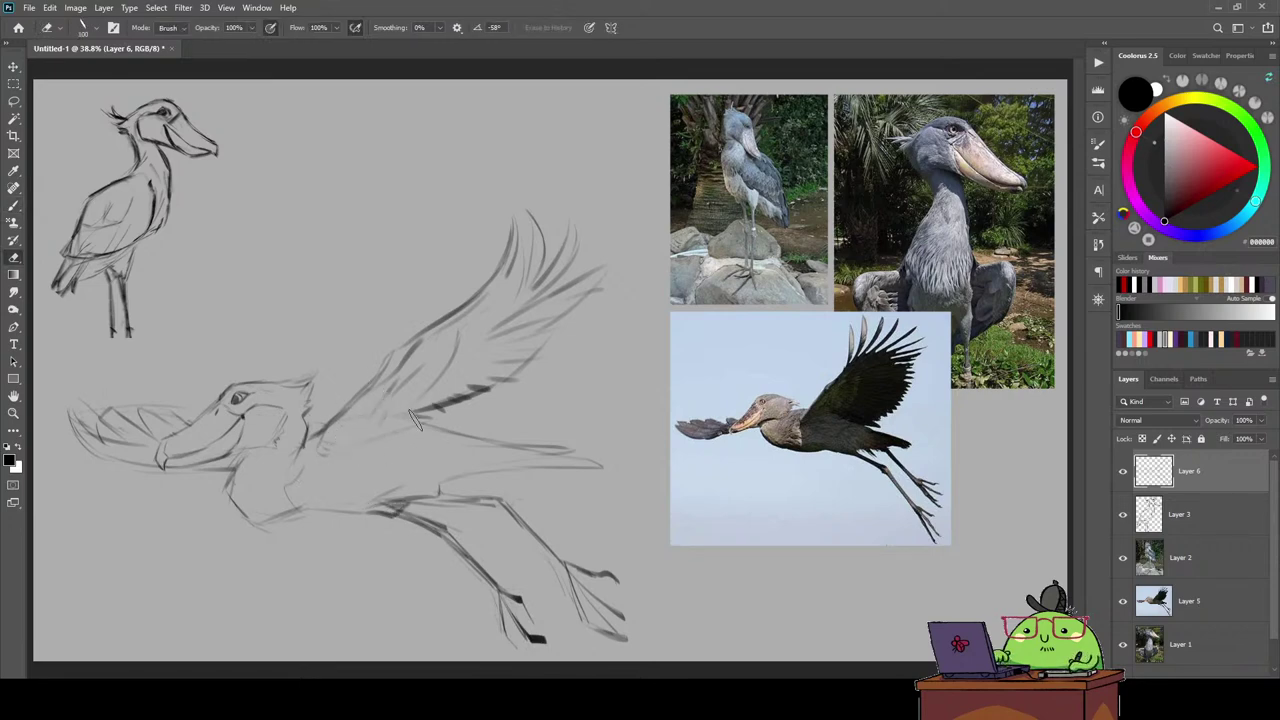
key("b")
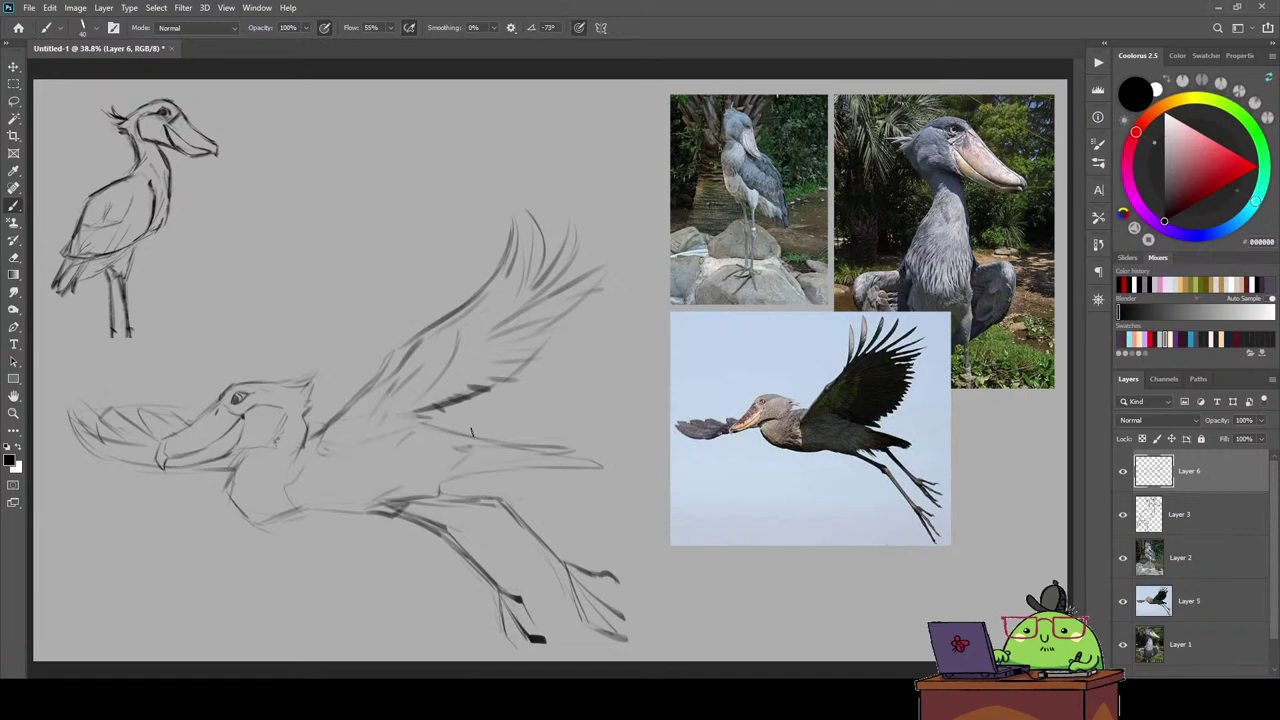
Add a body stroke, the raised wing's underside, and feather strokes at the wing tip.
mouse_move(305, 510)
left_mouse_down()
mouse_move(245, 527)
mouse_move(290, 479)
left_mouse_up()
left_click_drag(372, 428, 420, 352)
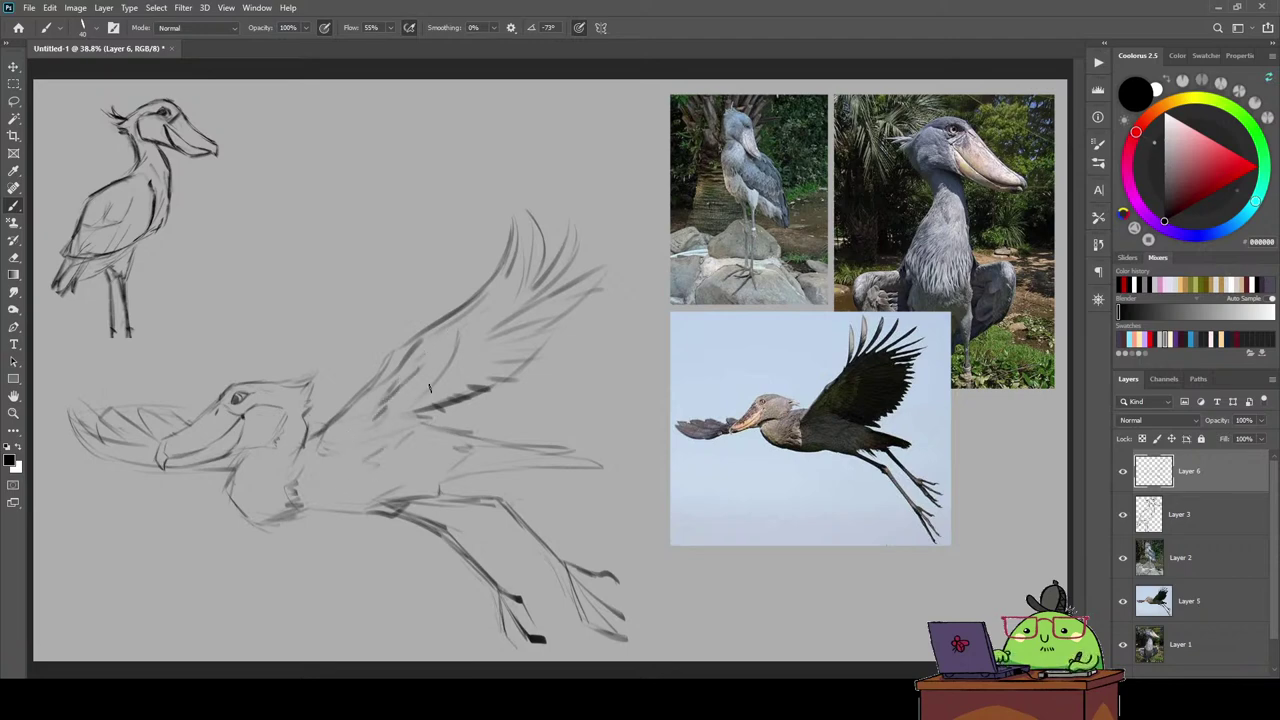
left_click_drag(445, 375, 494, 221)
left_click_drag(486, 291, 505, 212)
left_click_drag(500, 264, 507, 250)
Mirror the canvas horizontally, then scale the flying sketch to about 78% and move it up-left.
key("h")
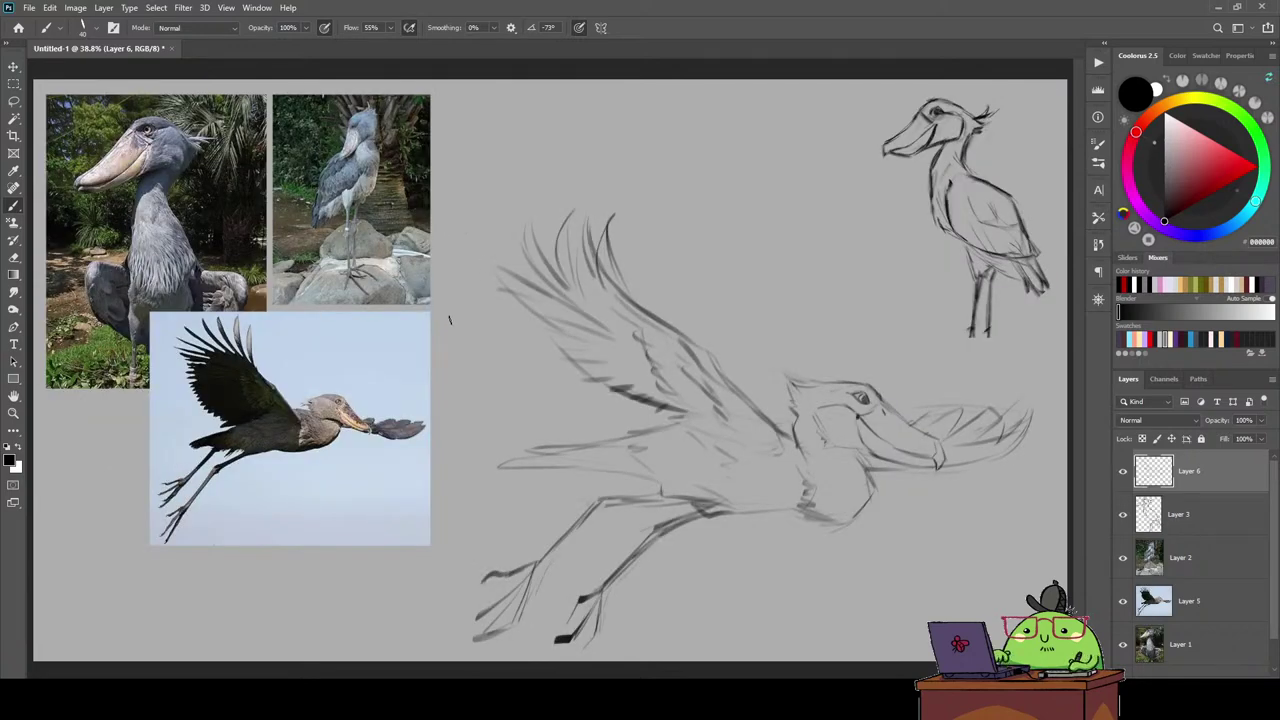
key("v")
left_click_drag(702, 358, 702, 332)
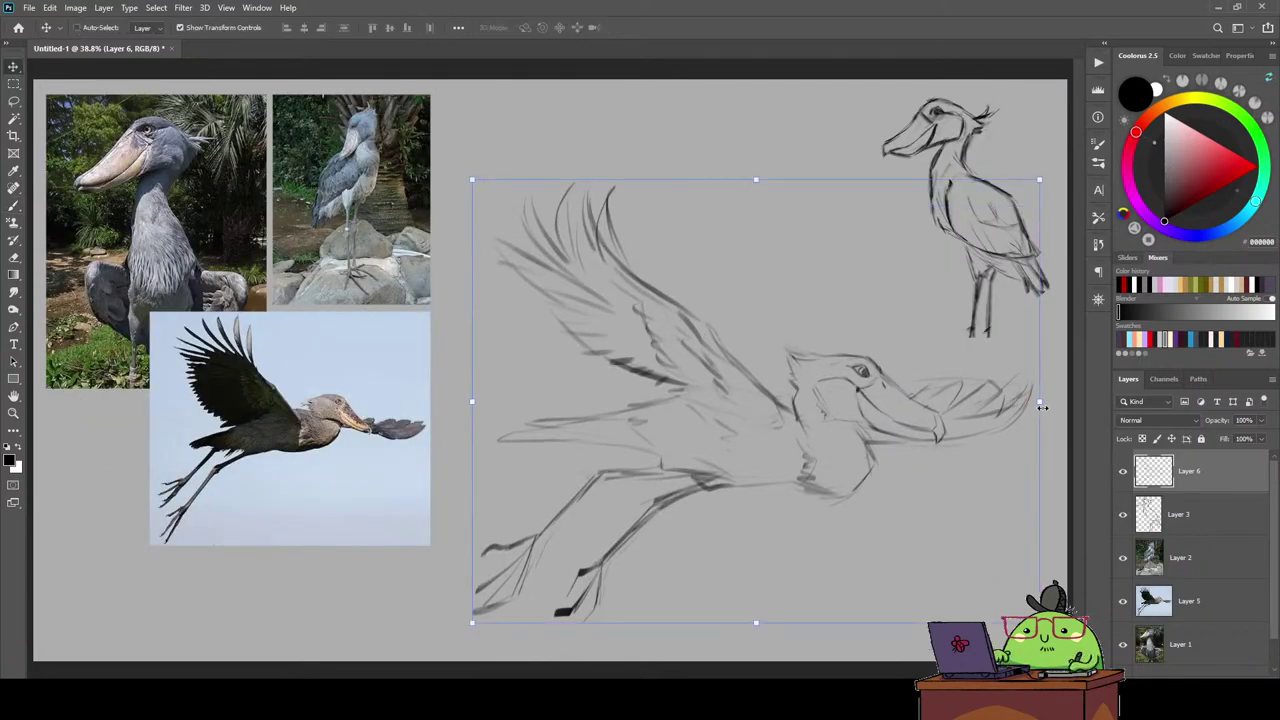
left_click_drag(1042, 406, 971, 398)
mouse_move(845, 394)
left_mouse_down()
mouse_move(766, 300)
mouse_move(776, 259)
left_mouse_up()
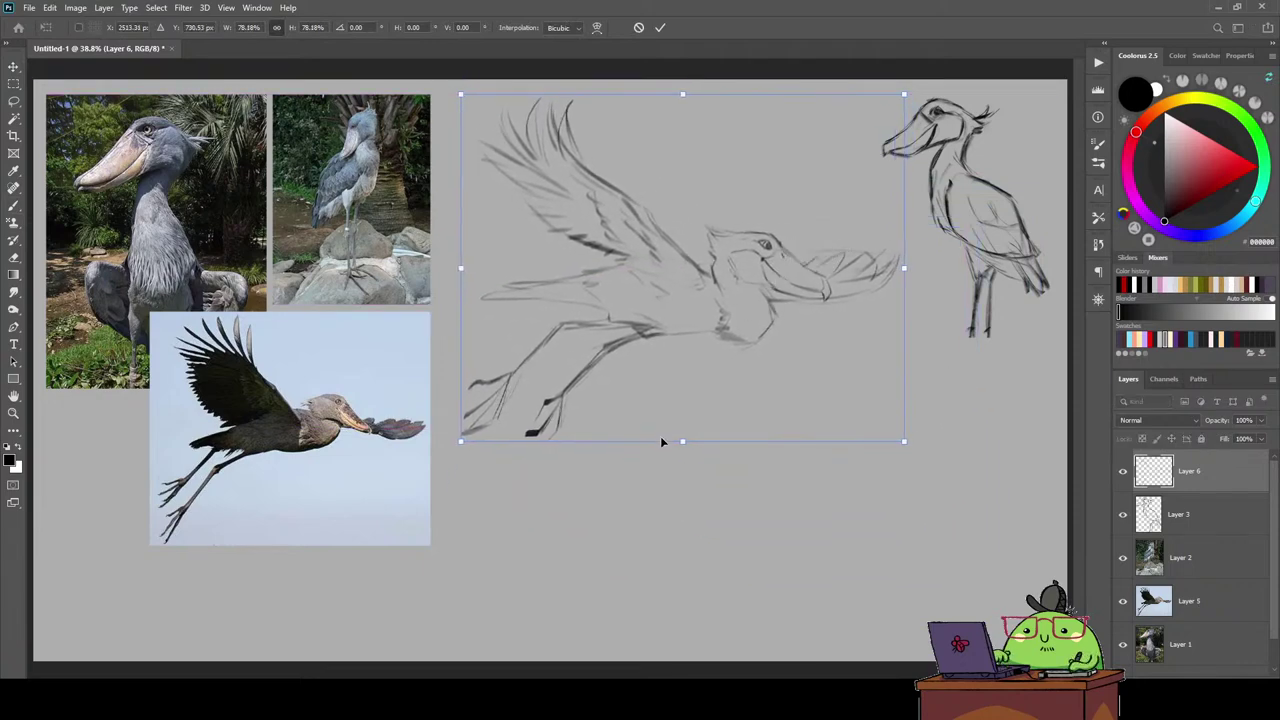
Shrink the flying sketch further to about 73%, shift it left, and add a new layer.
left_click_drag(660, 441, 670, 420)
left_click_drag(690, 330, 673, 333)
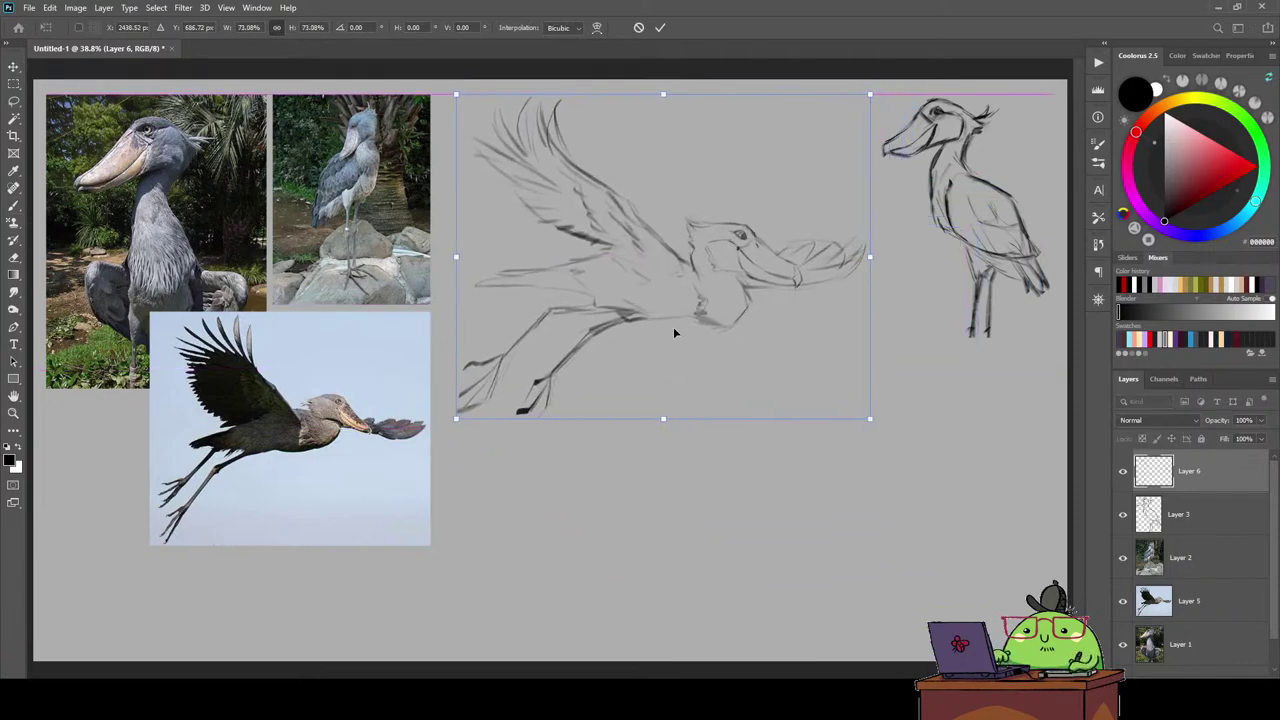
key("Return")
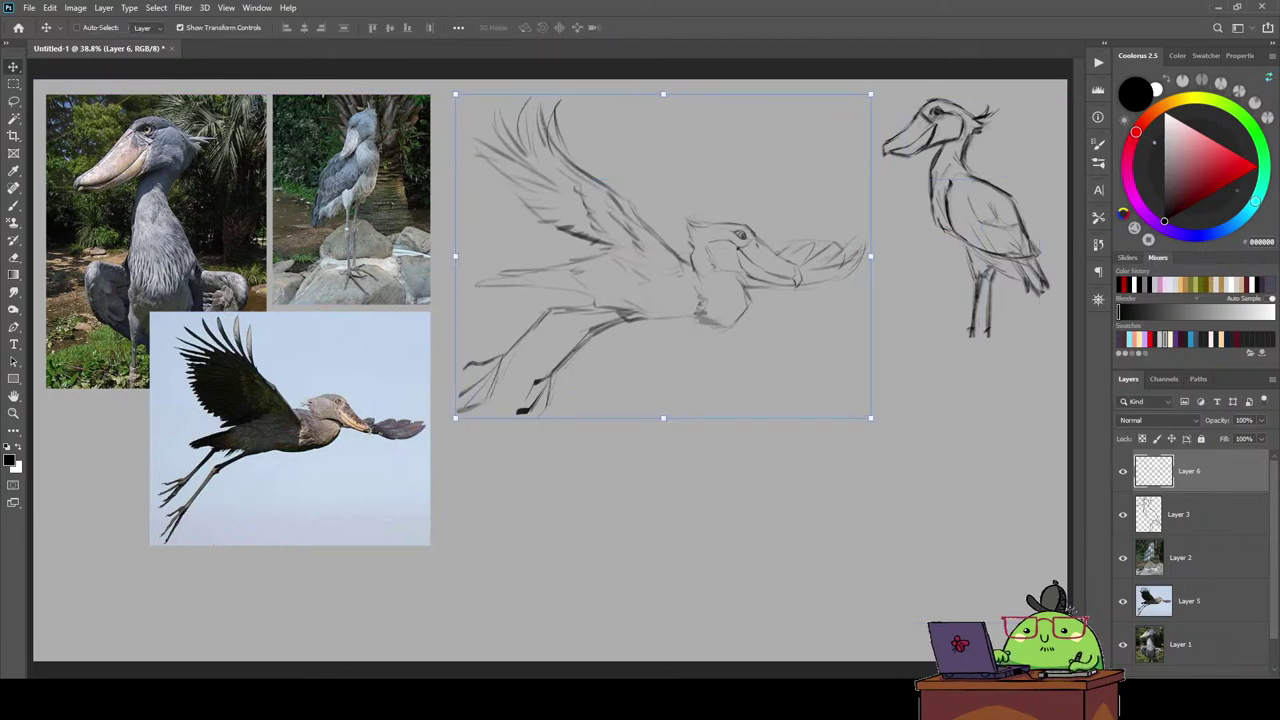
left_click(1239, 674)
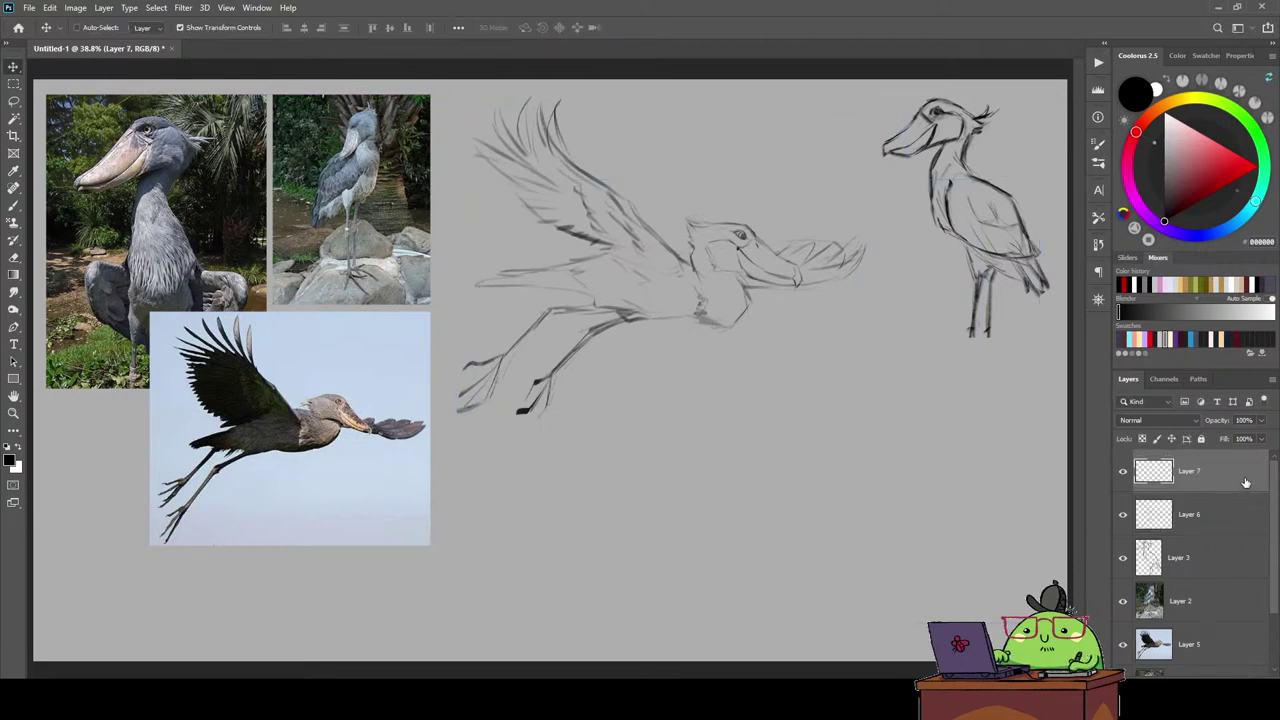
Return to the Brush and flip the canvas back to its original orientation.
key("b")
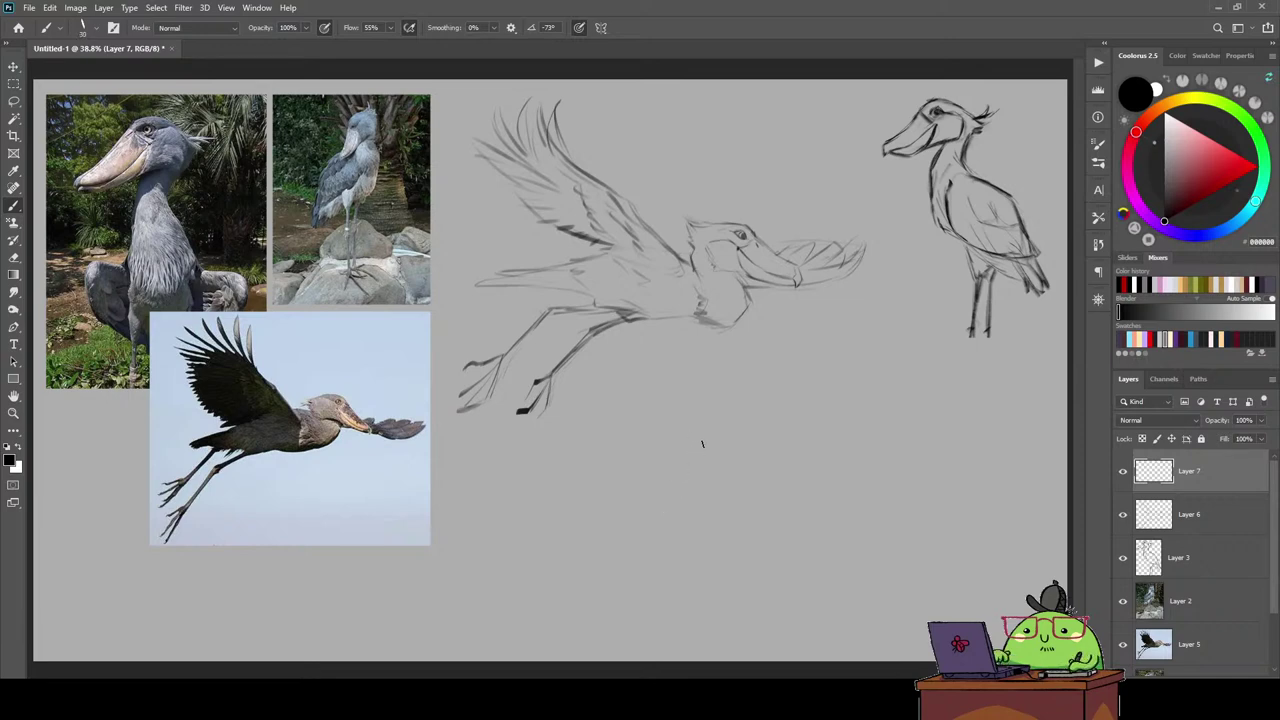
key("h")
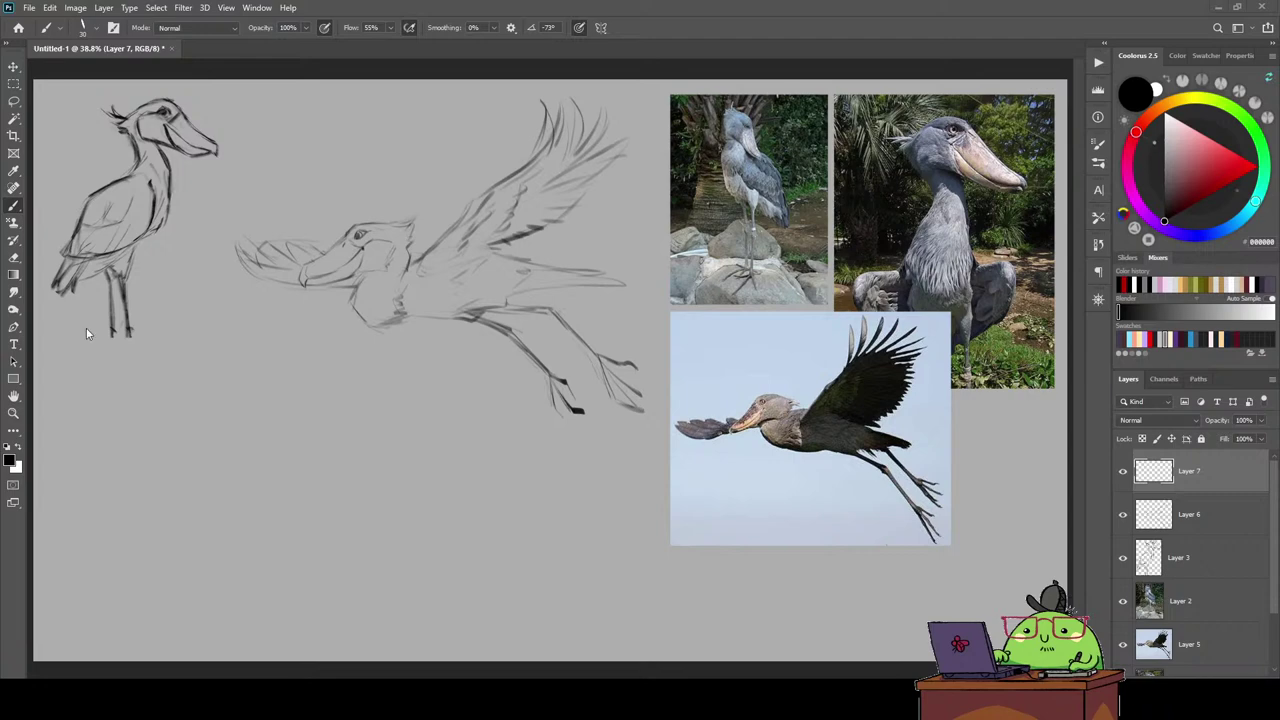
Paste the open-beak shoebill photo, enlarge it, and place it top-right among the references.
key("ctrl+v")
key("v")
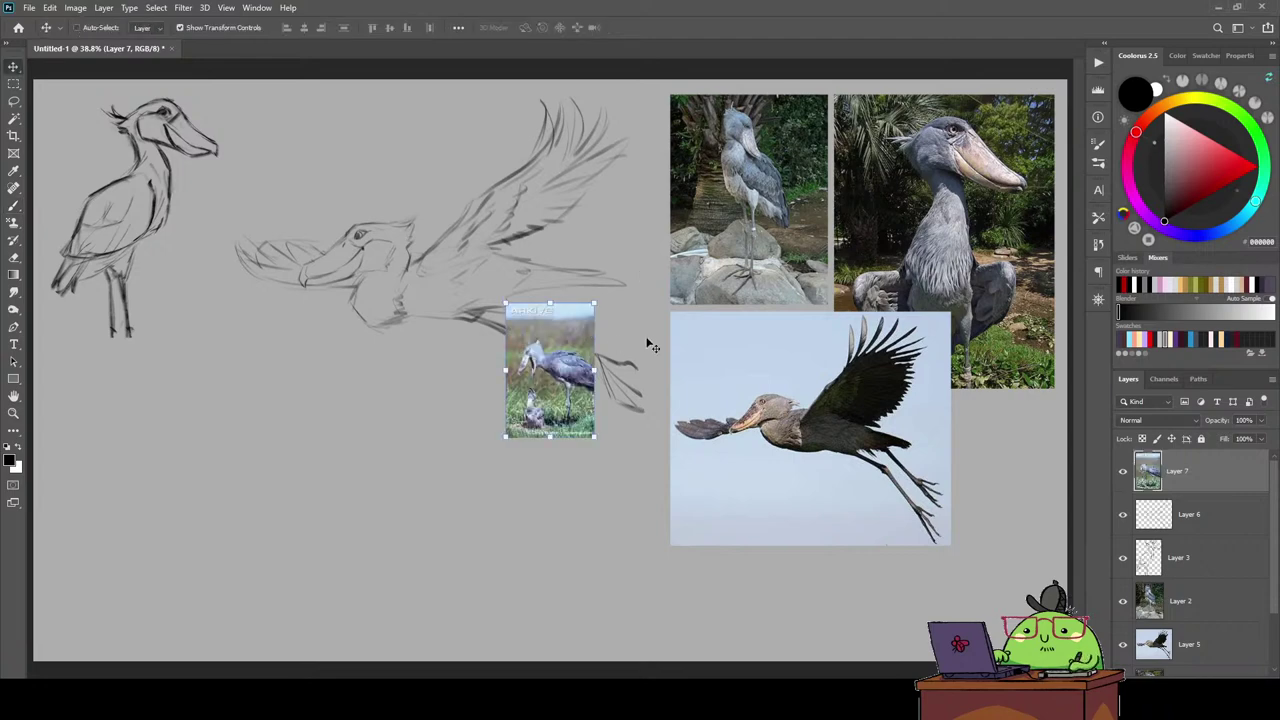
mouse_move(595, 370)
left_mouse_down()
mouse_move(706, 370)
mouse_move(1002, 219)
left_mouse_up()
key("Return")
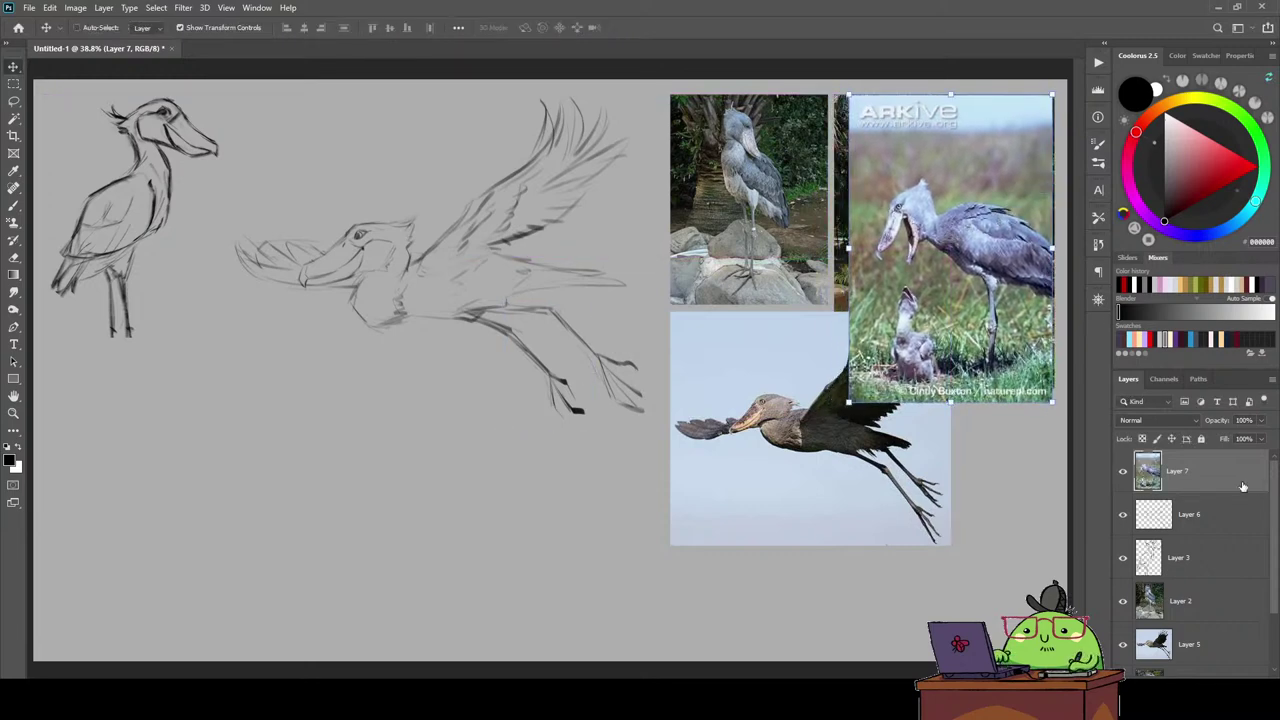
Move Layer 7 below the sketch layers and add a new Layer 8 for drawing with the Brush.
left_click_drag(1240, 486, 1220, 590)
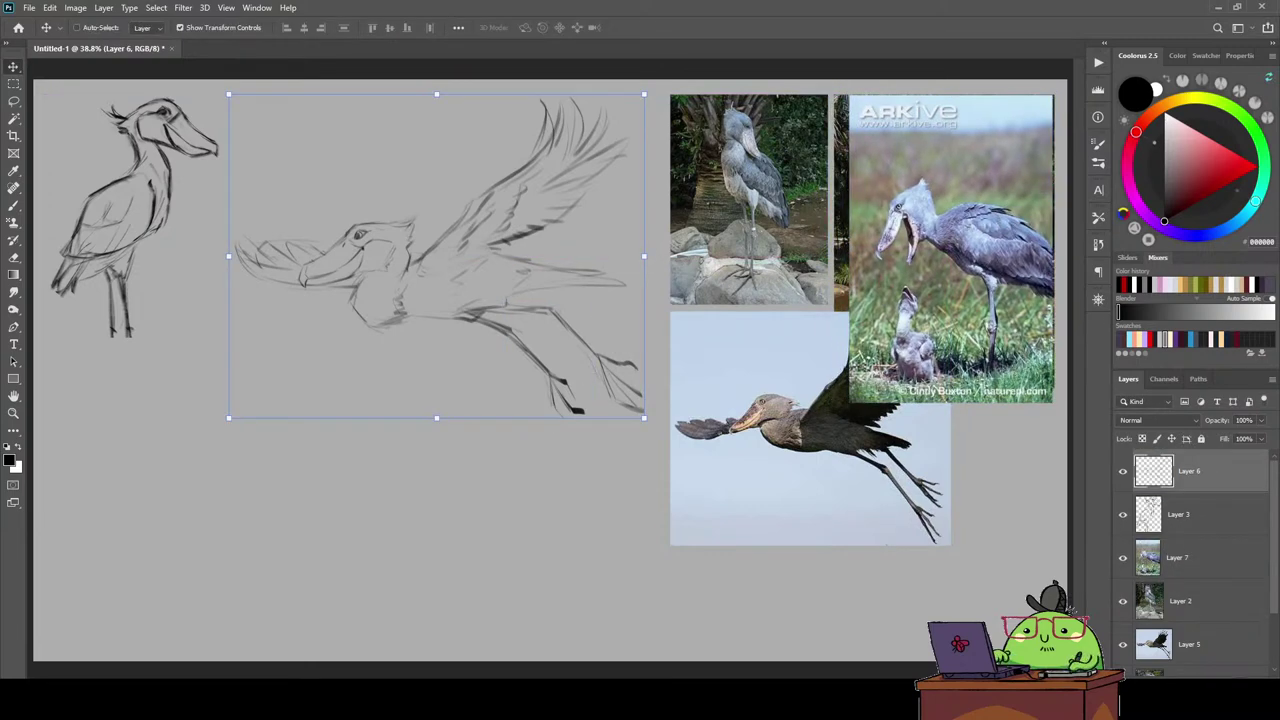
key("ctrl+shift+alt+n")
key("b")
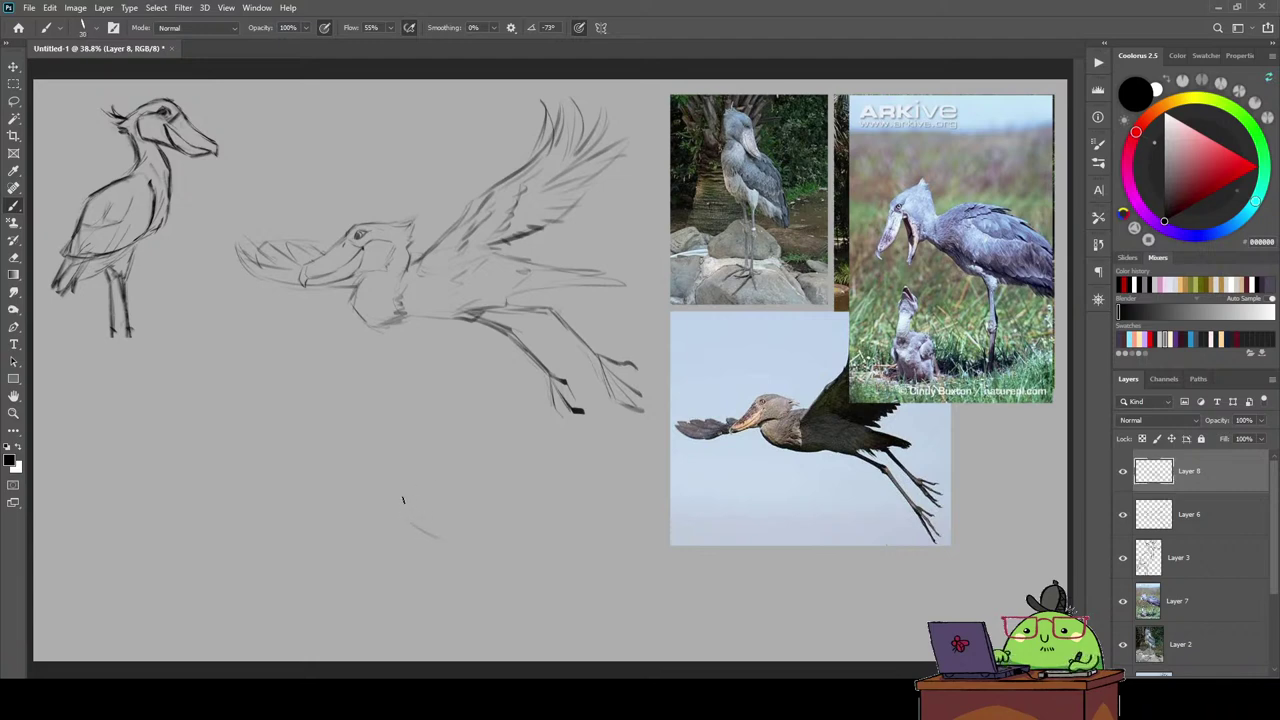
Rough out first short strokes, a vertical line, and diagonal leg lines below the flying sketch.
left_click_drag(410, 522, 443, 537)
left_click_drag(384, 509, 432, 531)
left_click_drag(381, 430, 395, 508)
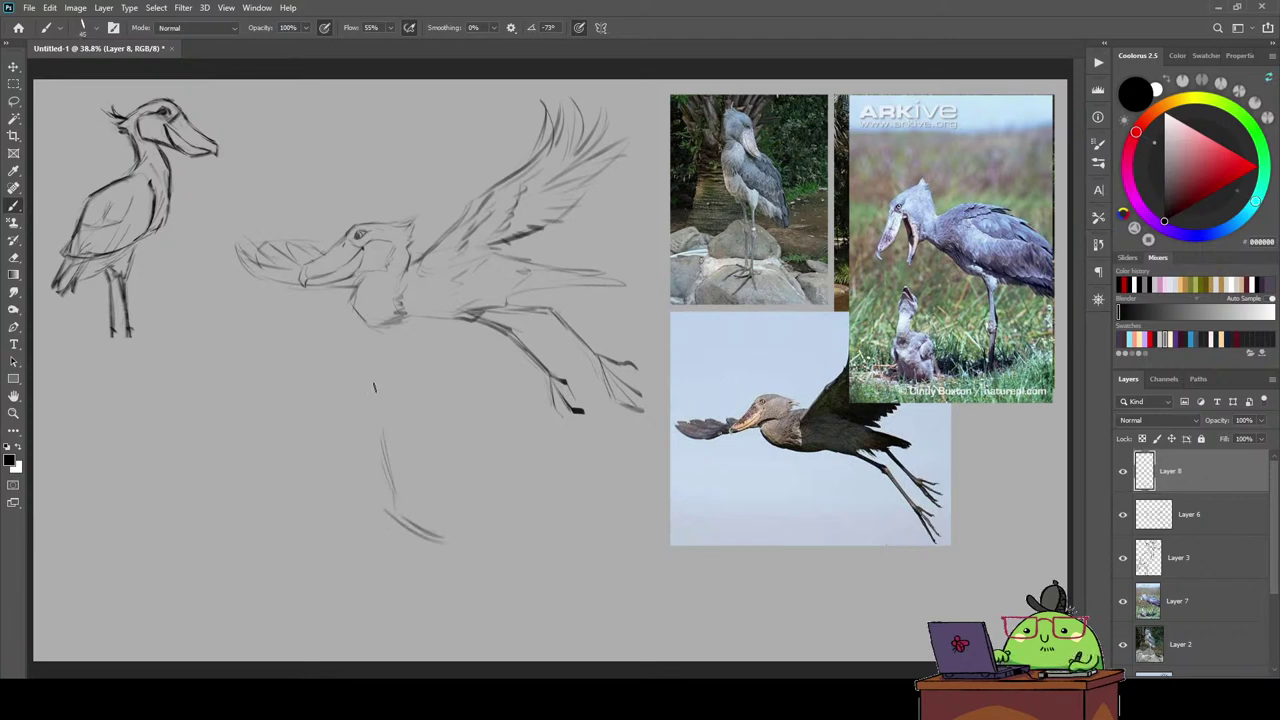
key("e")
key("b")
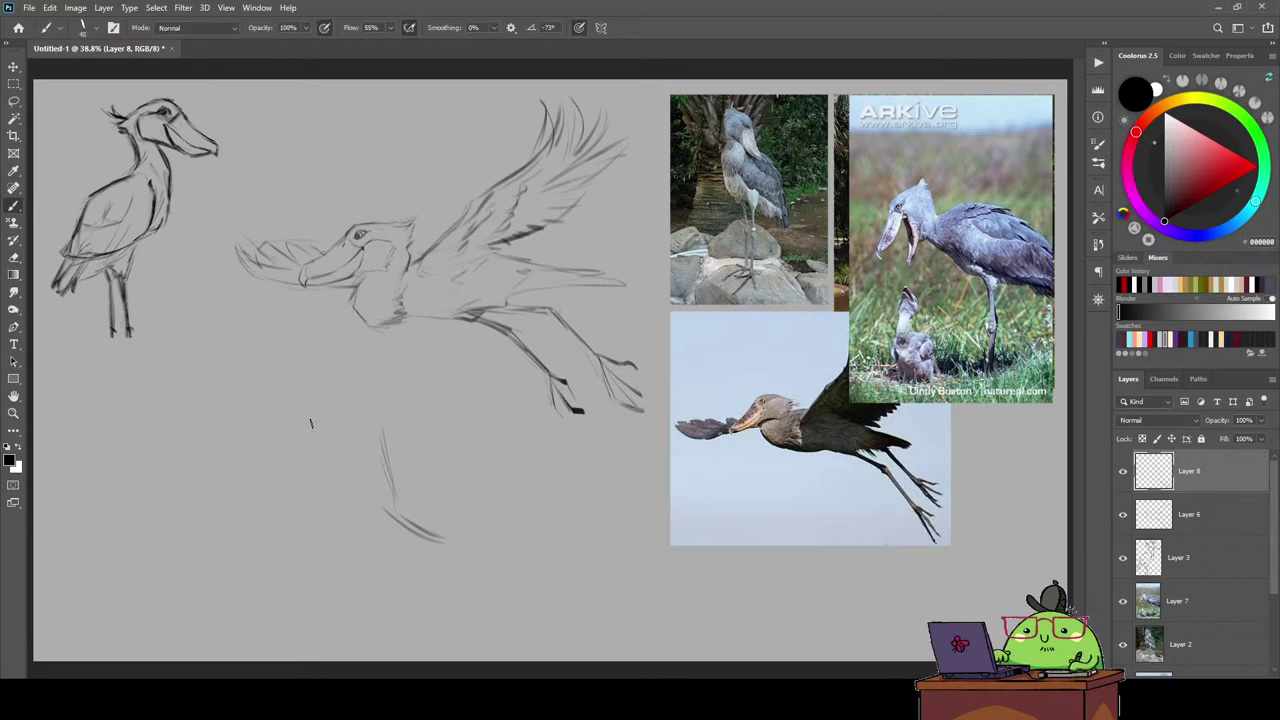
mouse_move(284, 440)
left_mouse_down()
mouse_move(276, 448)
mouse_move(316, 416)
left_mouse_up()
left_click_drag(270, 470, 364, 378)
mouse_move(290, 440)
left_mouse_down()
mouse_move(368, 372)
mouse_move(390, 408)
left_mouse_up()
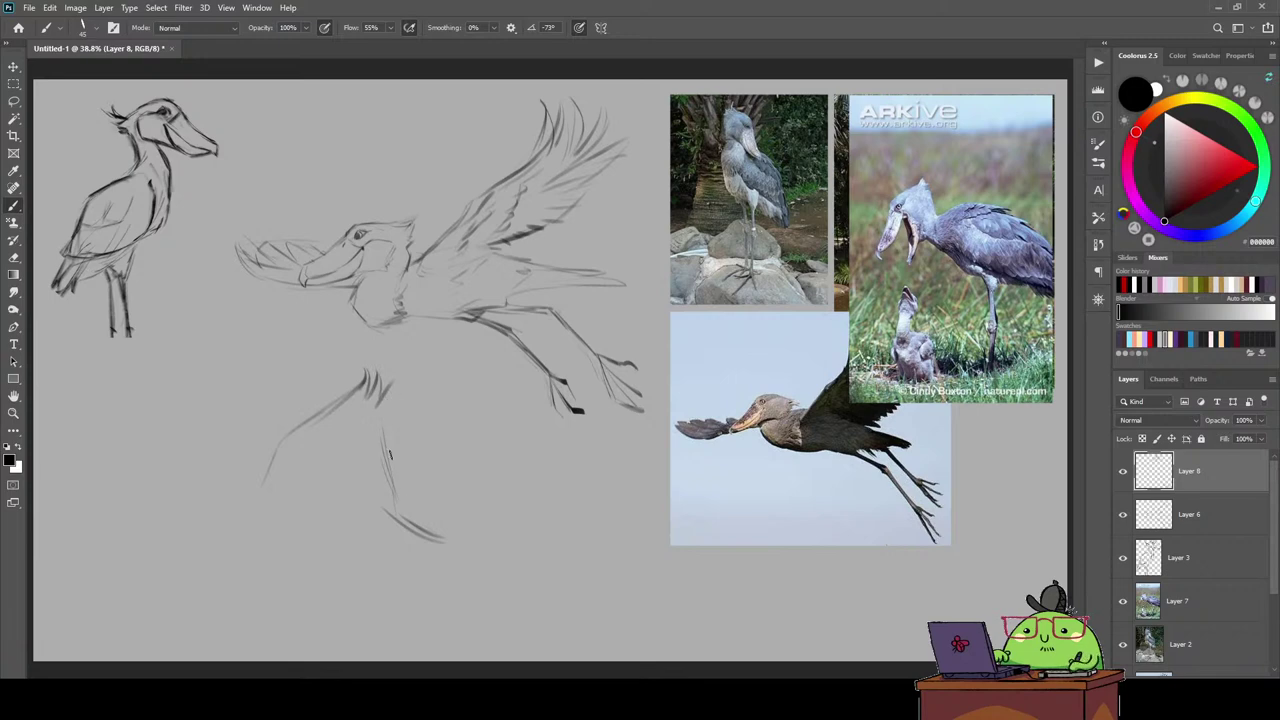
Erase the short lower stroke, draw the lower leg strokes, and shift them right.
key("e")
left_click_drag(445, 540, 400, 518)
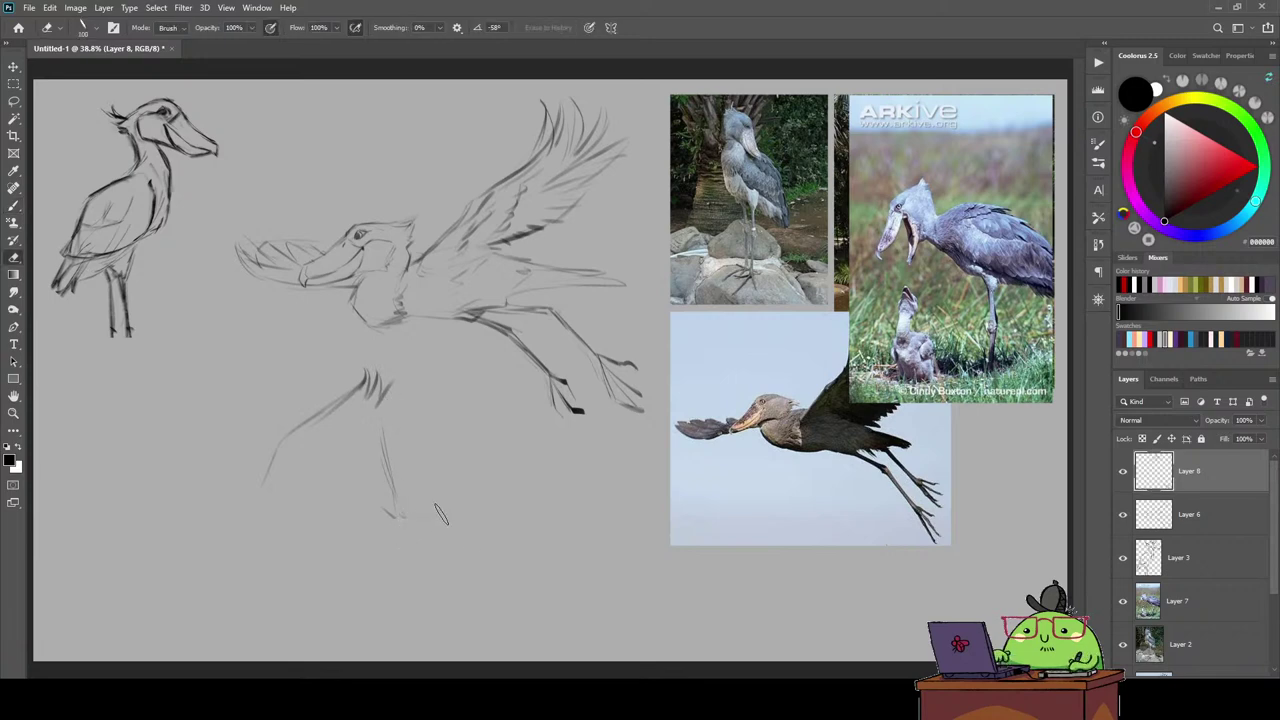
key("b")
mouse_move(382, 424)
left_mouse_down()
mouse_move(410, 530)
mouse_move(470, 490)
left_mouse_up()
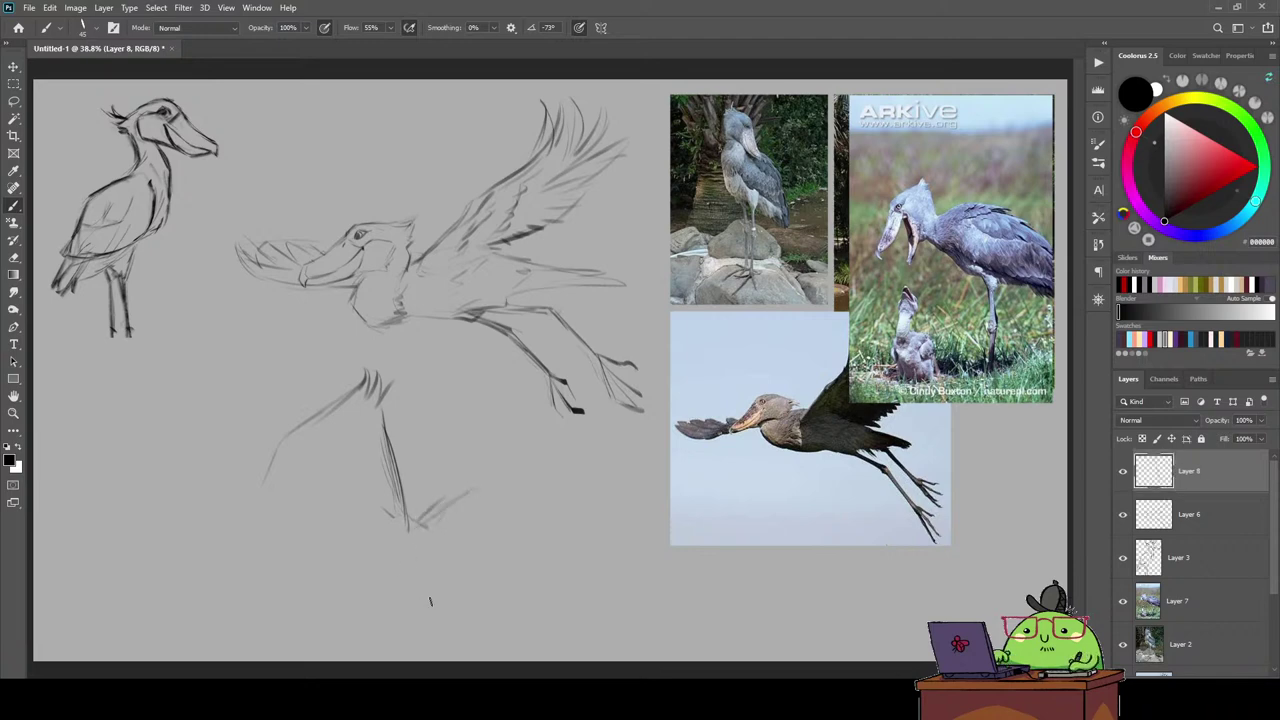
left_click_drag(377, 593, 413, 619)
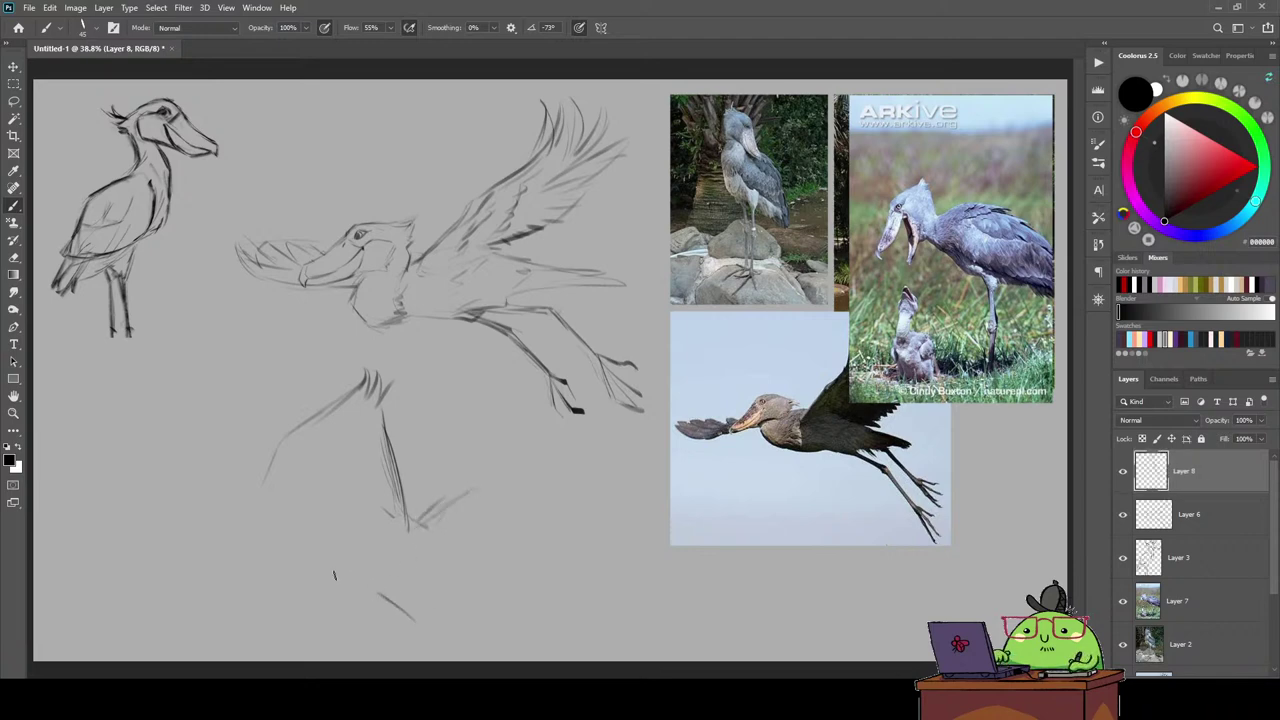
key("v")
left_click_drag(354, 506, 414, 478)
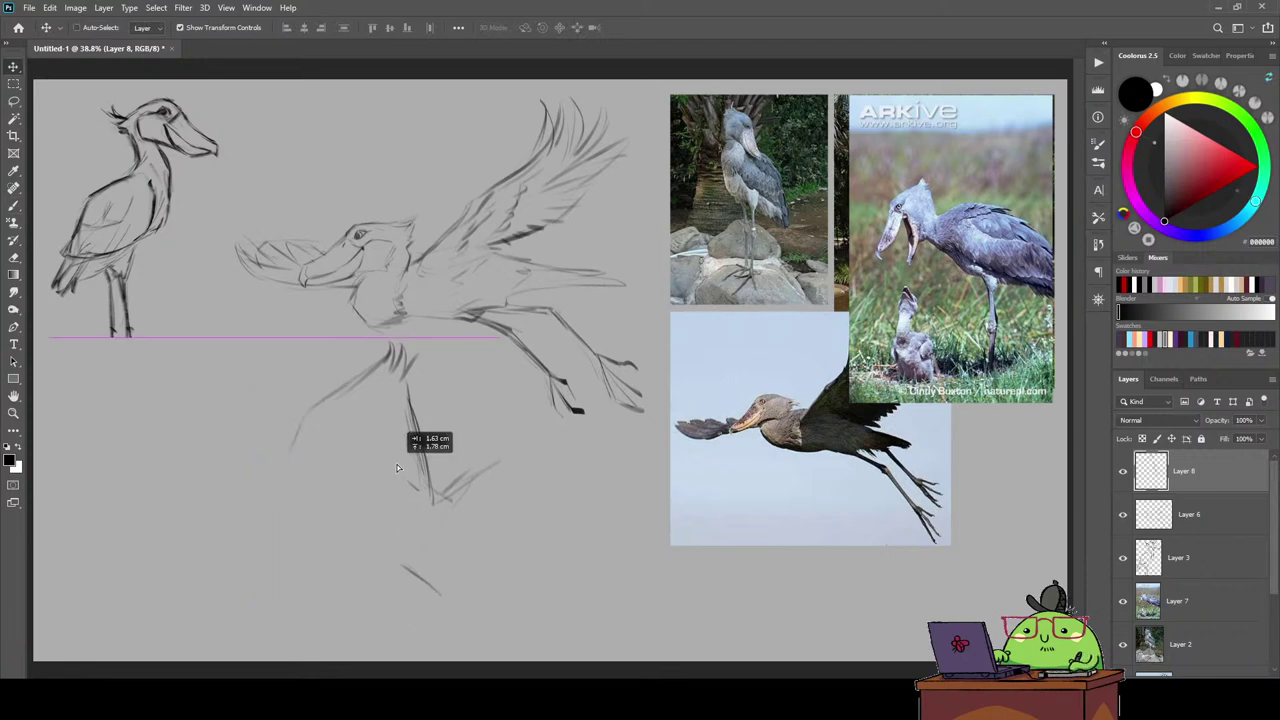
Add strokes around the leg plus thin connecting lines down and left.
key("e")
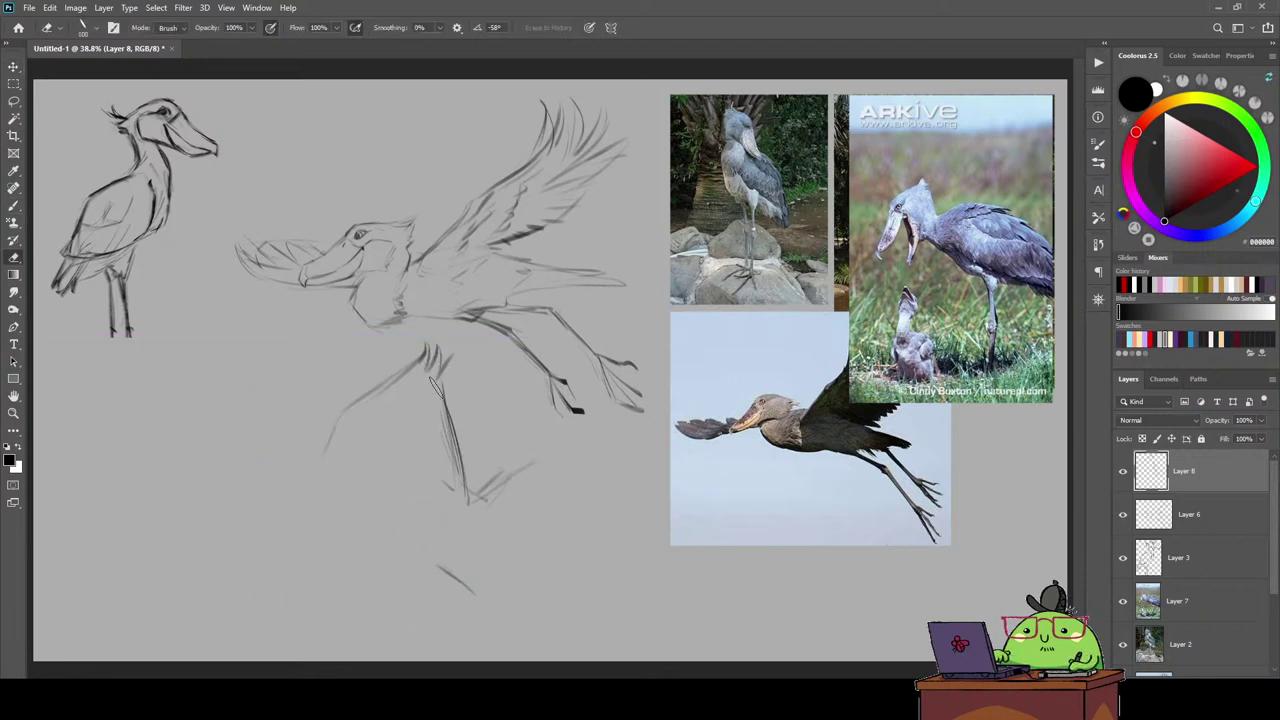
key("b")
left_click_drag(436, 366, 454, 428)
left_click_drag(381, 455, 367, 524)
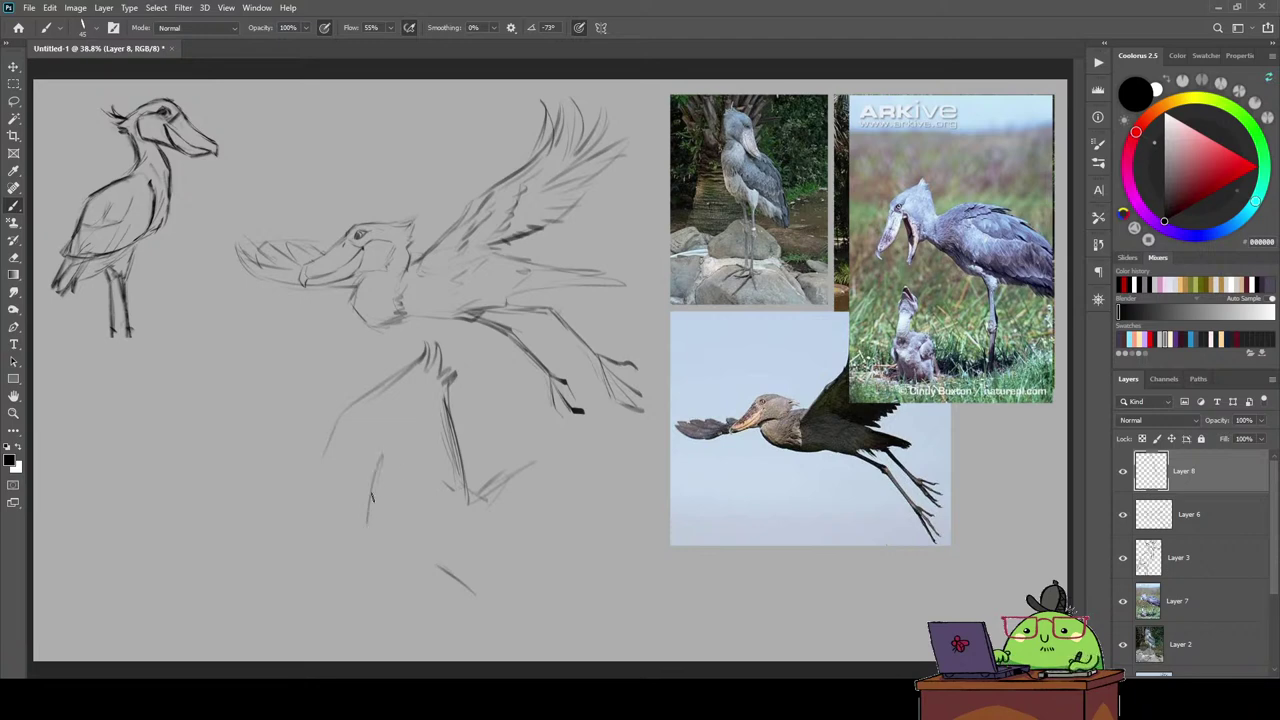
mouse_move(410, 432)
left_mouse_down()
mouse_move(386, 455)
mouse_move(385, 570)
left_mouse_up()
left_click_drag(338, 414, 270, 600)
Enlarge the Layer 8 sketch to about 113% and shift it left, discarding a trial rotation.
key("ctrl+t")
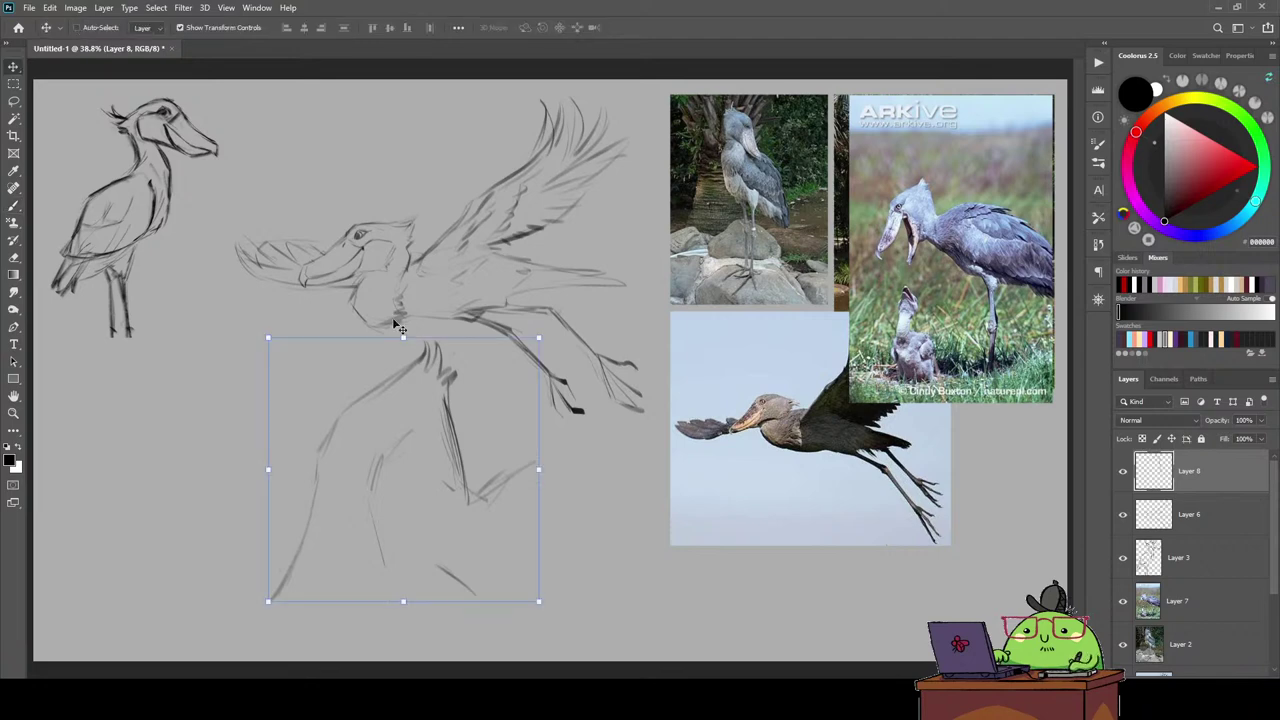
mouse_move(402, 337)
left_mouse_down()
mouse_move(638, 423)
mouse_move(267, 335)
mouse_move(295, 385)
left_mouse_up()
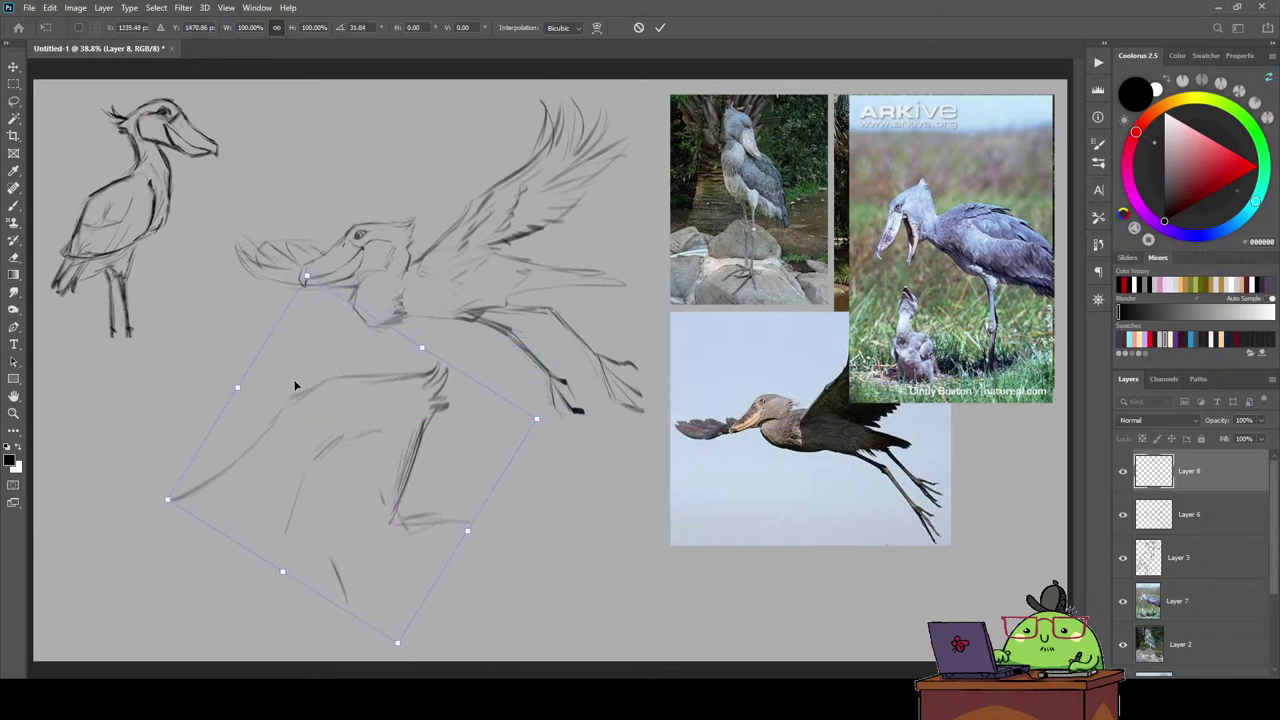
key("ctrl+z")
mouse_move(318, 357)
left_mouse_down()
mouse_move(315, 318)
mouse_move(334, 379)
left_mouse_up()
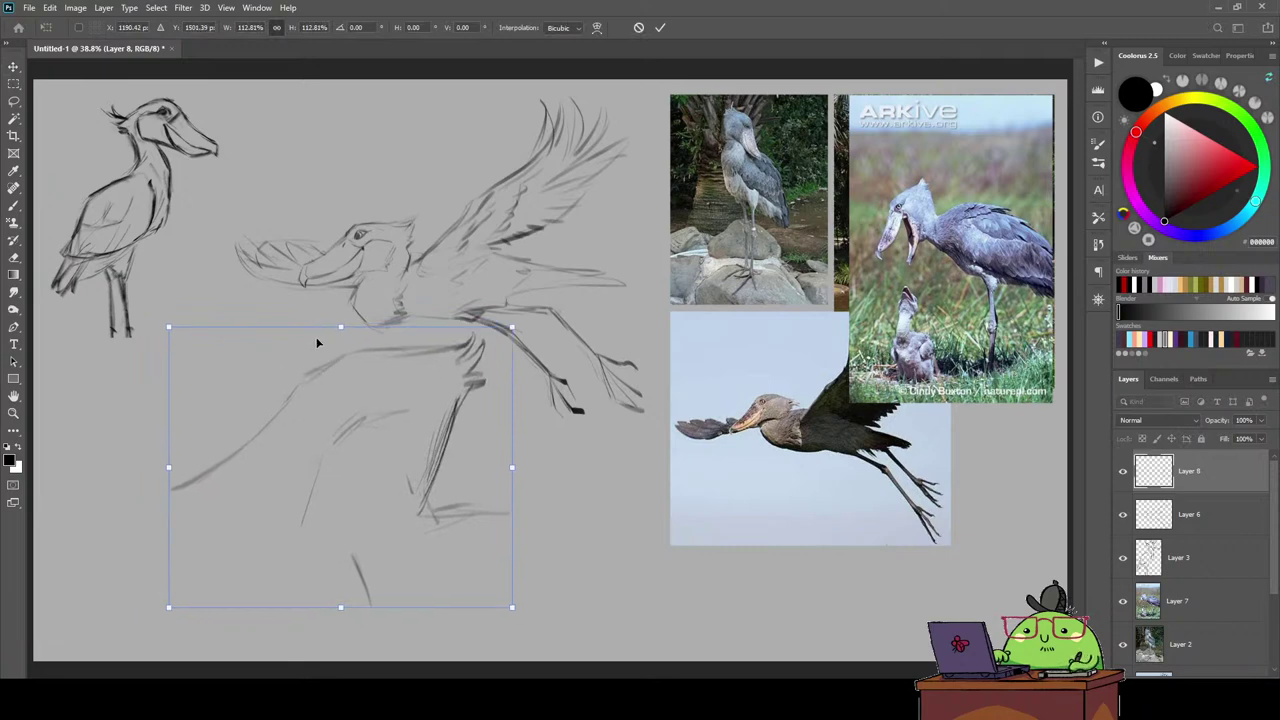
key("Return")
With the brush, darken the horizontal line and strengthen the leg and neck strokes.
key("e")
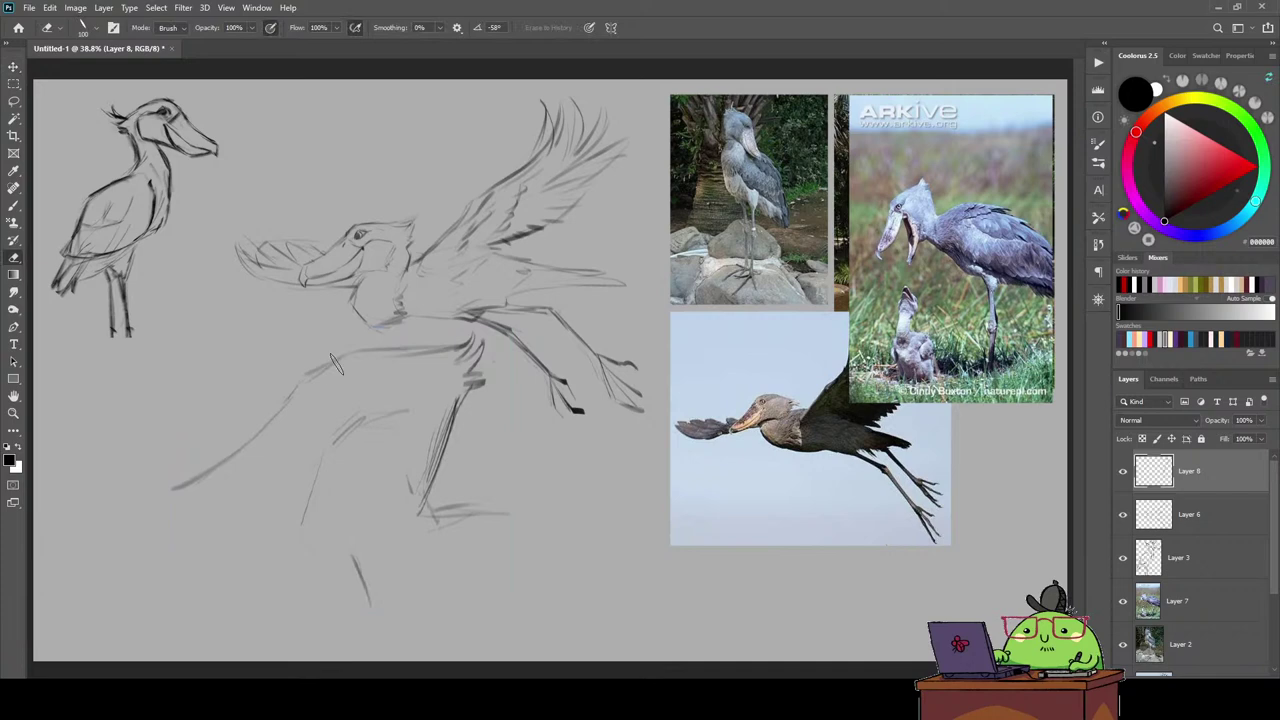
key("b")
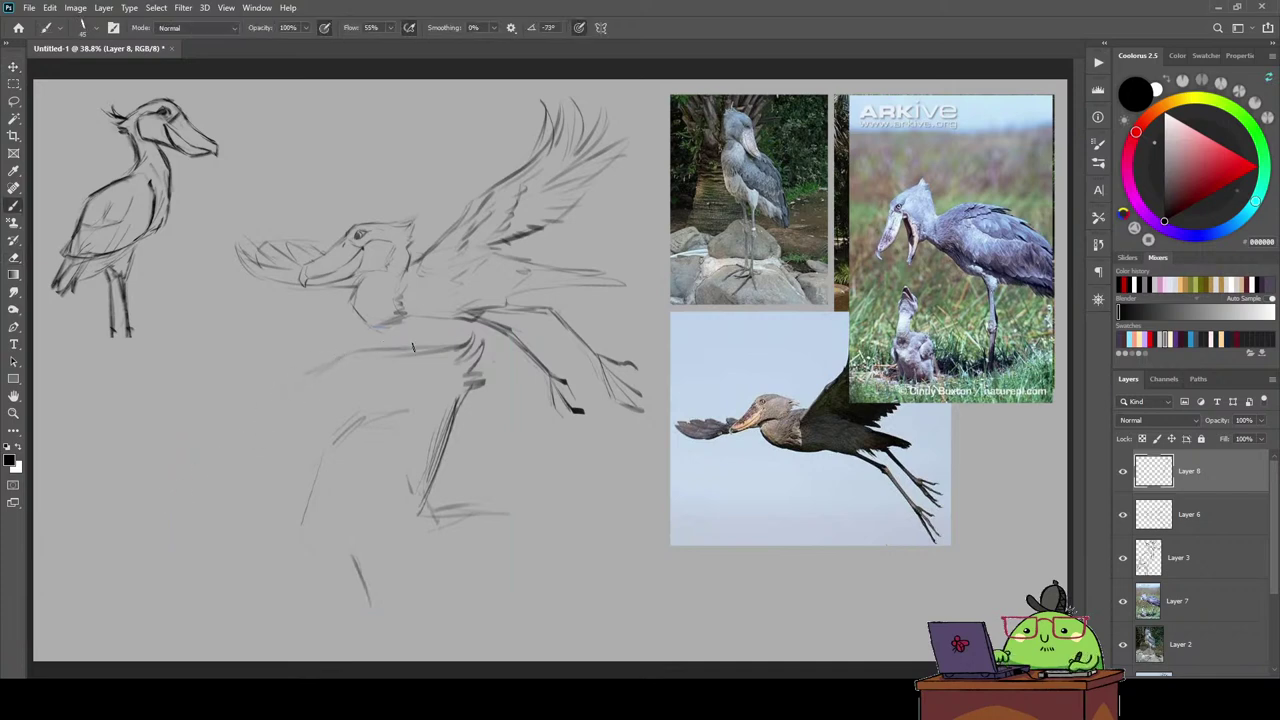
mouse_move(372, 350)
left_mouse_down()
mouse_move(302, 358)
mouse_move(138, 490)
left_mouse_up()
mouse_move(200, 454)
left_mouse_down()
mouse_move(139, 488)
mouse_move(125, 534)
mouse_move(150, 490)
mouse_move(195, 515)
mouse_move(312, 430)
left_mouse_up()
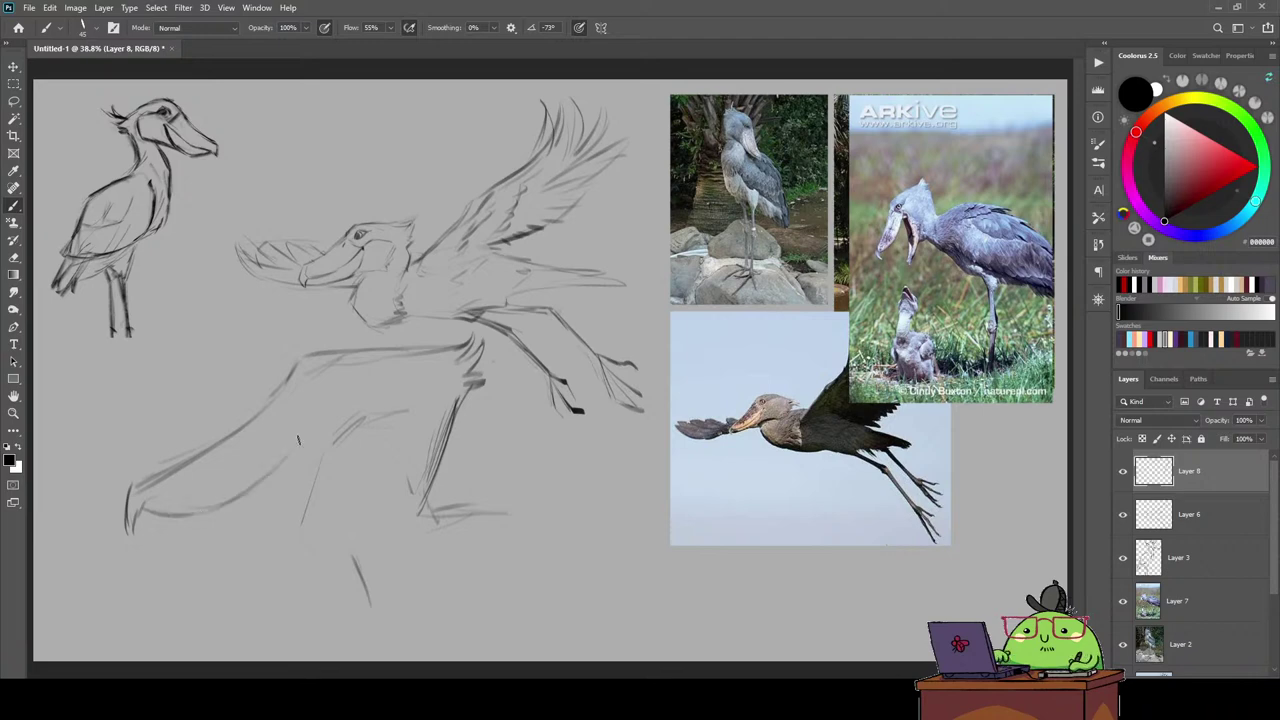
mouse_move(294, 388)
left_mouse_down()
mouse_move(326, 412)
mouse_move(318, 490)
left_mouse_up()
left_click_drag(327, 440, 304, 522)
left_click_drag(312, 505, 270, 596)
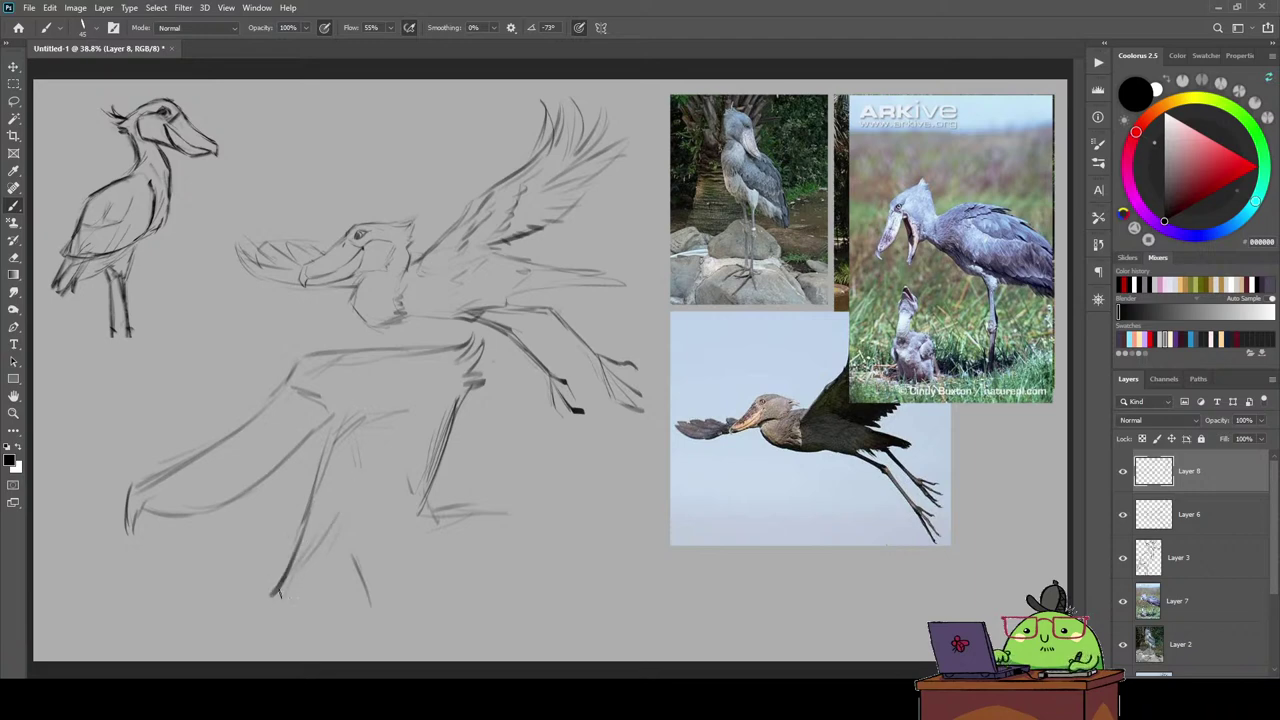
left_click_drag(365, 445, 342, 503)
mouse_move(382, 466)
left_mouse_down()
mouse_move(340, 522)
mouse_move(370, 494)
left_mouse_up()
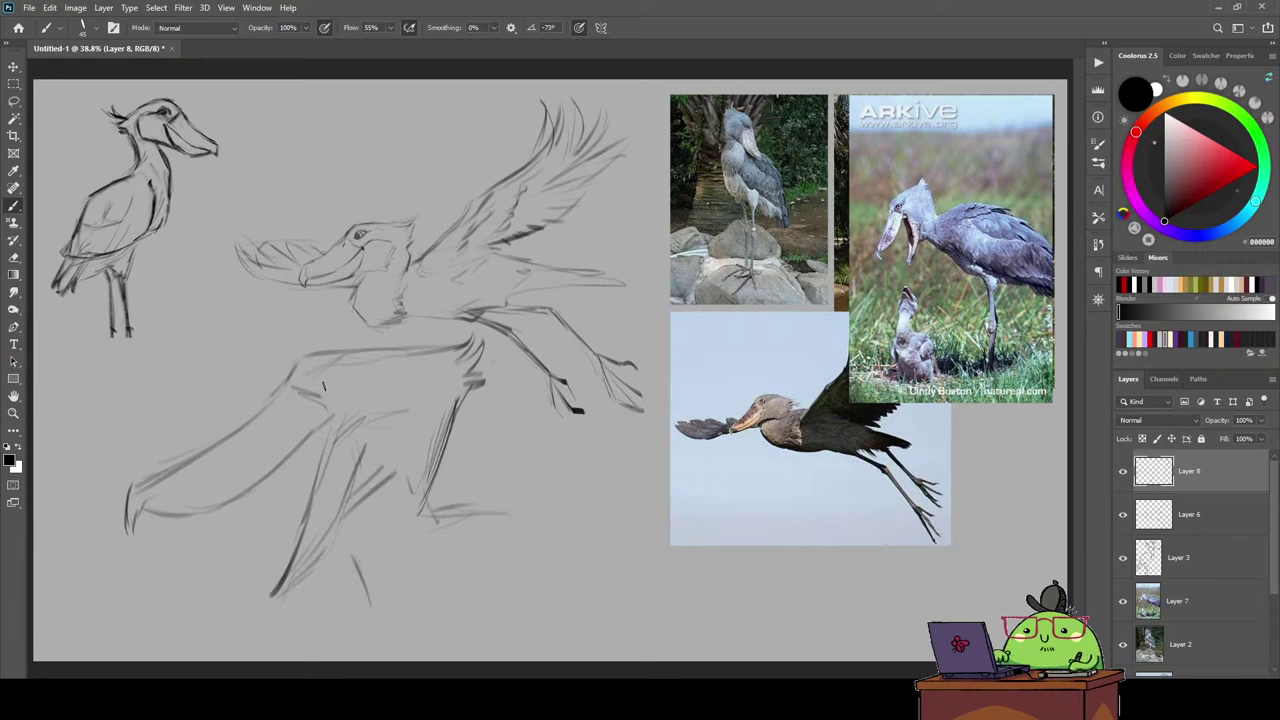
mouse_move(334, 390)
left_mouse_down()
mouse_move(320, 402)
mouse_move(309, 390)
mouse_move(327, 400)
mouse_move(326, 378)
left_mouse_up()
Draw the close-up's eye and firm up the beak tip, lower beak and jaw lines.
mouse_move(324, 376)
left_mouse_down()
mouse_move(318, 390)
mouse_move(340, 378)
left_mouse_up()
left_click_drag(340, 376, 358, 372)
left_click_drag(289, 399, 222, 442)
left_click_drag(128, 522, 136, 538)
mouse_move(208, 504)
left_mouse_down()
mouse_move(164, 516)
mouse_move(290, 420)
left_mouse_up()
left_click_drag(275, 584, 293, 457)
left_click_drag(290, 511, 298, 457)
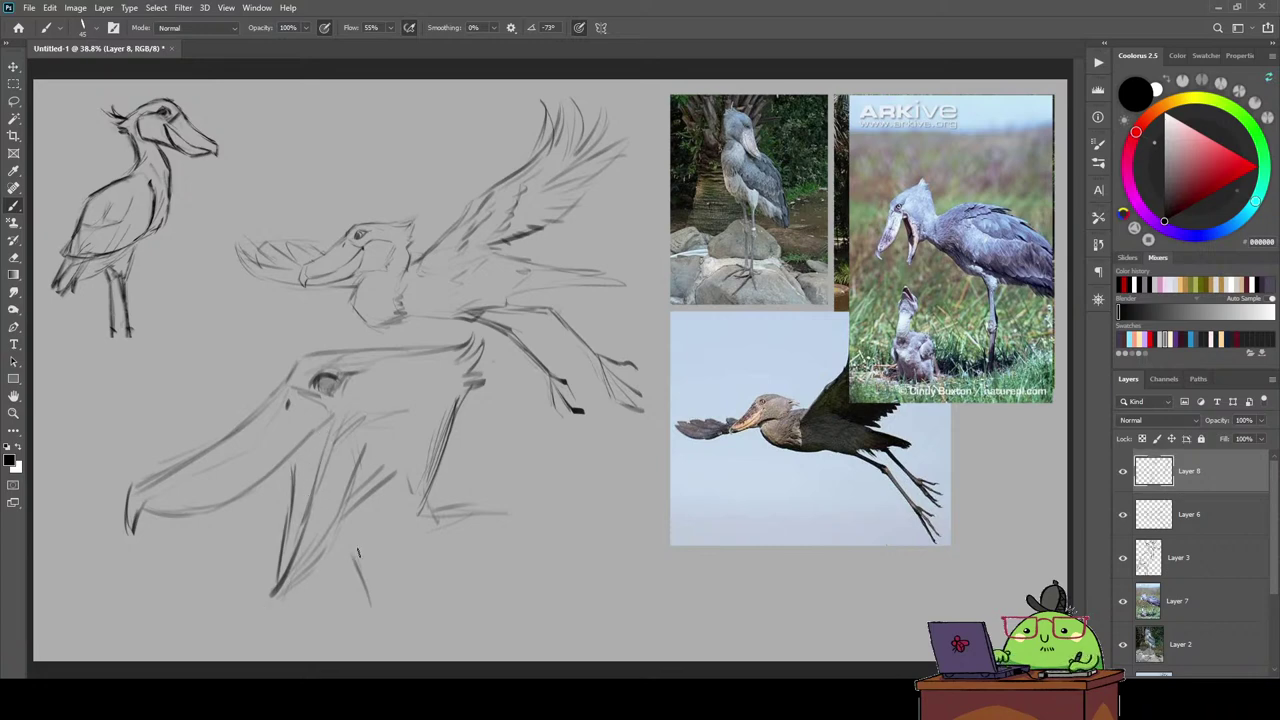
left_click_drag(272, 598, 350, 497)
key("e")
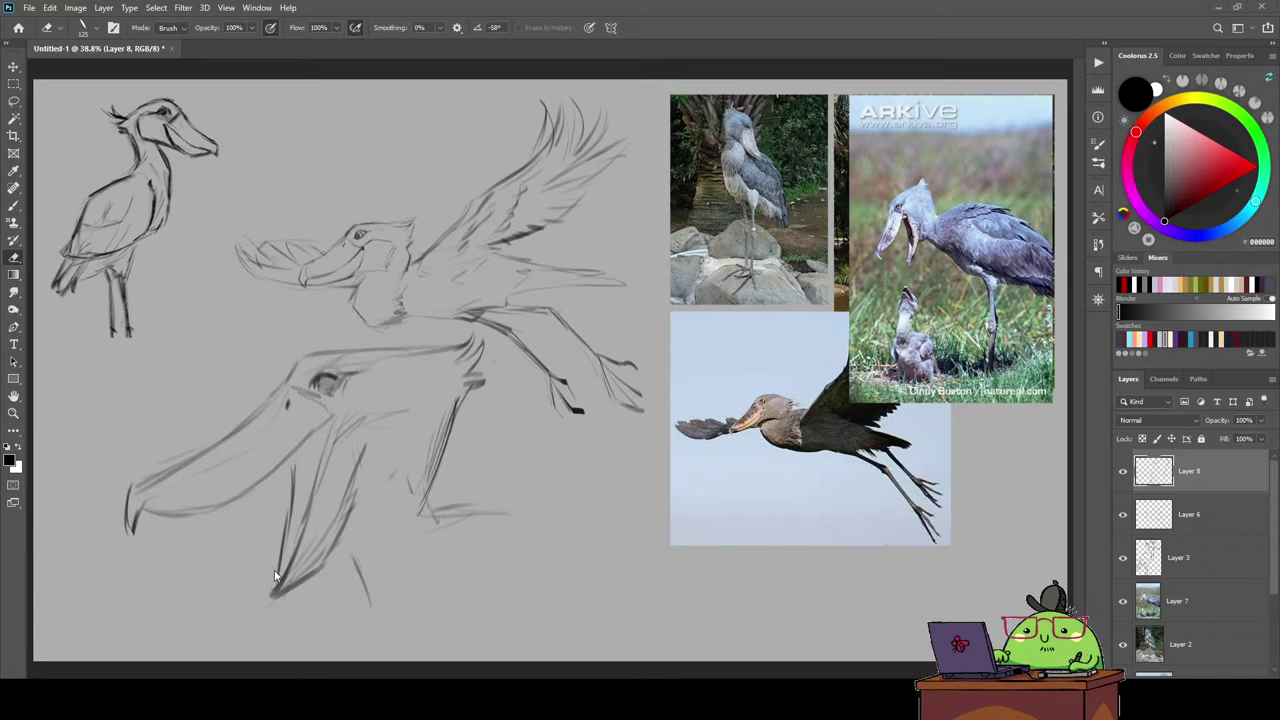
Lasso the jaw strokes on Layer 8 and free-transform them to stretch down and left.
key("l")
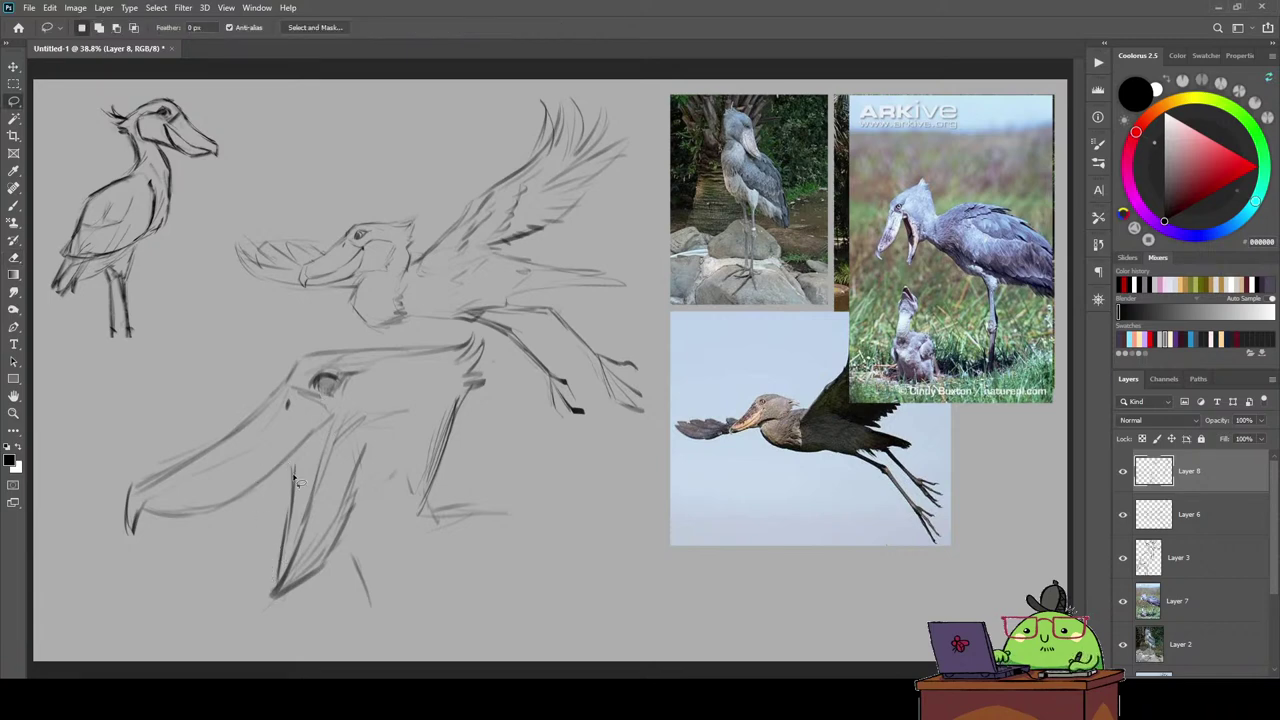
mouse_move(248, 588)
left_mouse_down()
mouse_move(418, 432)
mouse_move(268, 612)
mouse_move(300, 530)
left_mouse_up()
key("ctrl+d")
left_click_drag(295, 468, 293, 565)
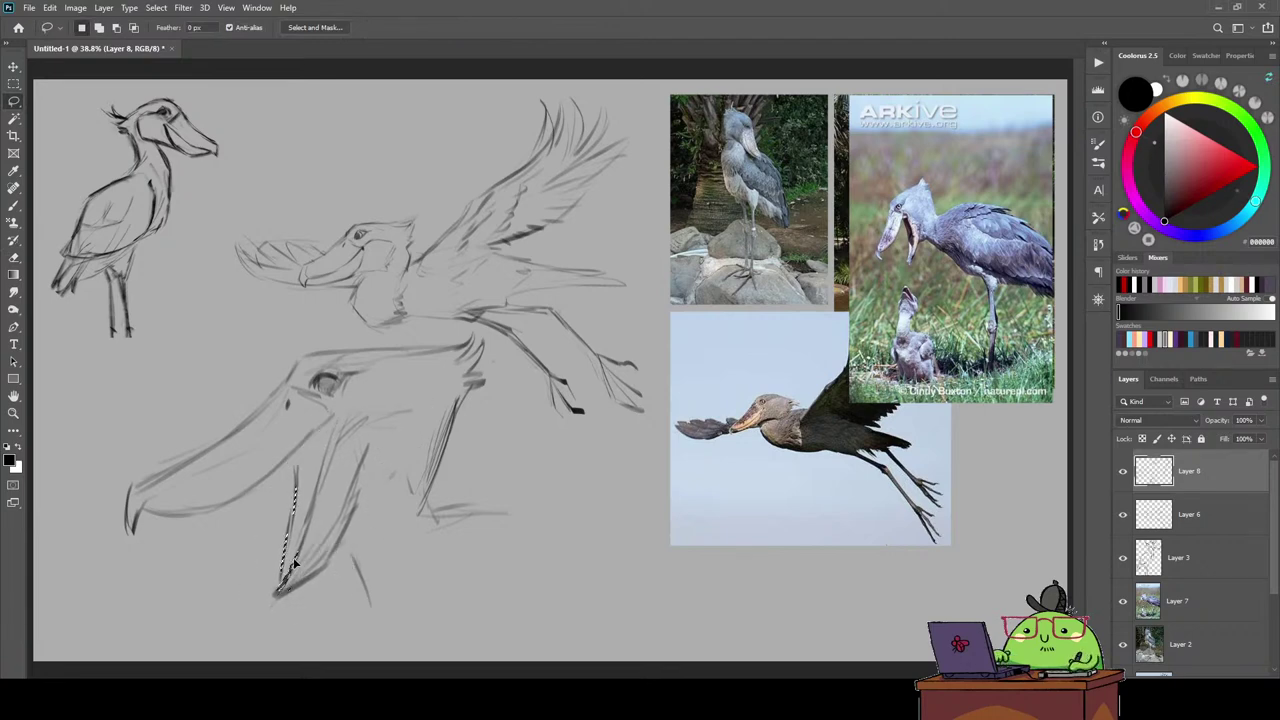
key("ctrl+t")
mouse_move(266, 609)
left_mouse_down()
mouse_move(213, 649)
mouse_move(228, 652)
mouse_move(252, 620)
left_mouse_up()
key("Return")
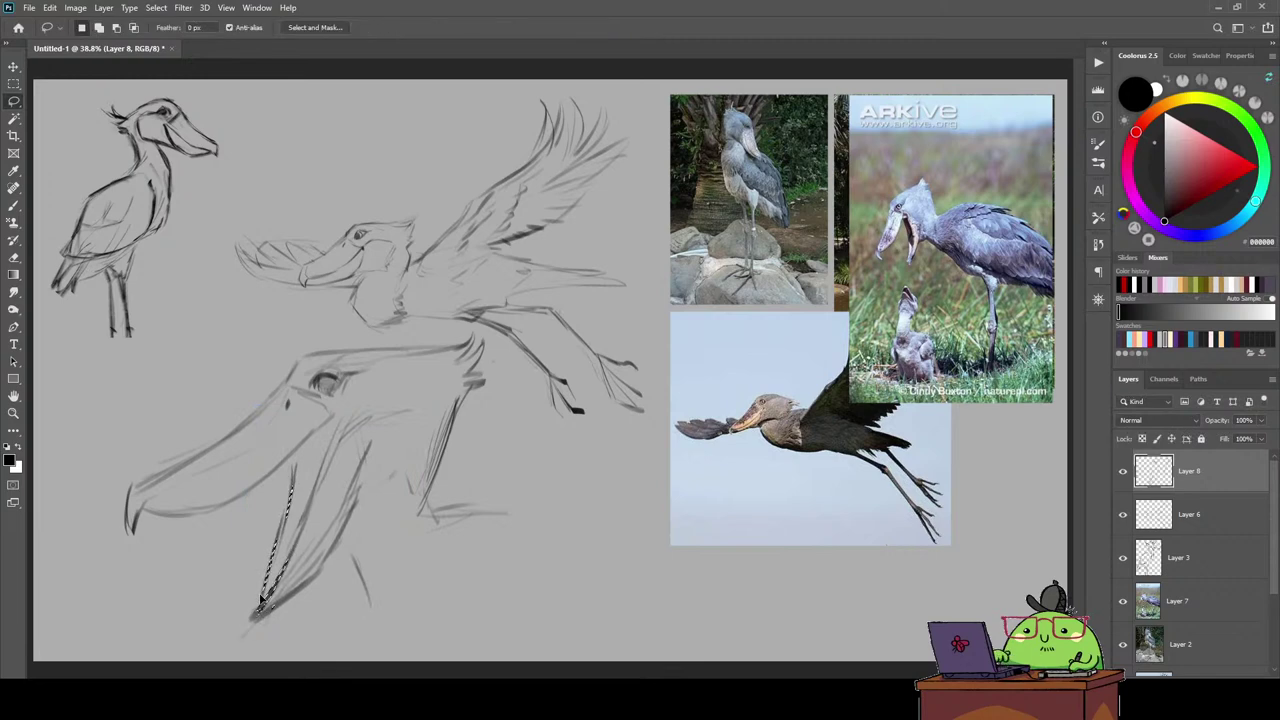
key("ctrl+d")
Bring up the save dialog and dismiss it without saving.
key("b")
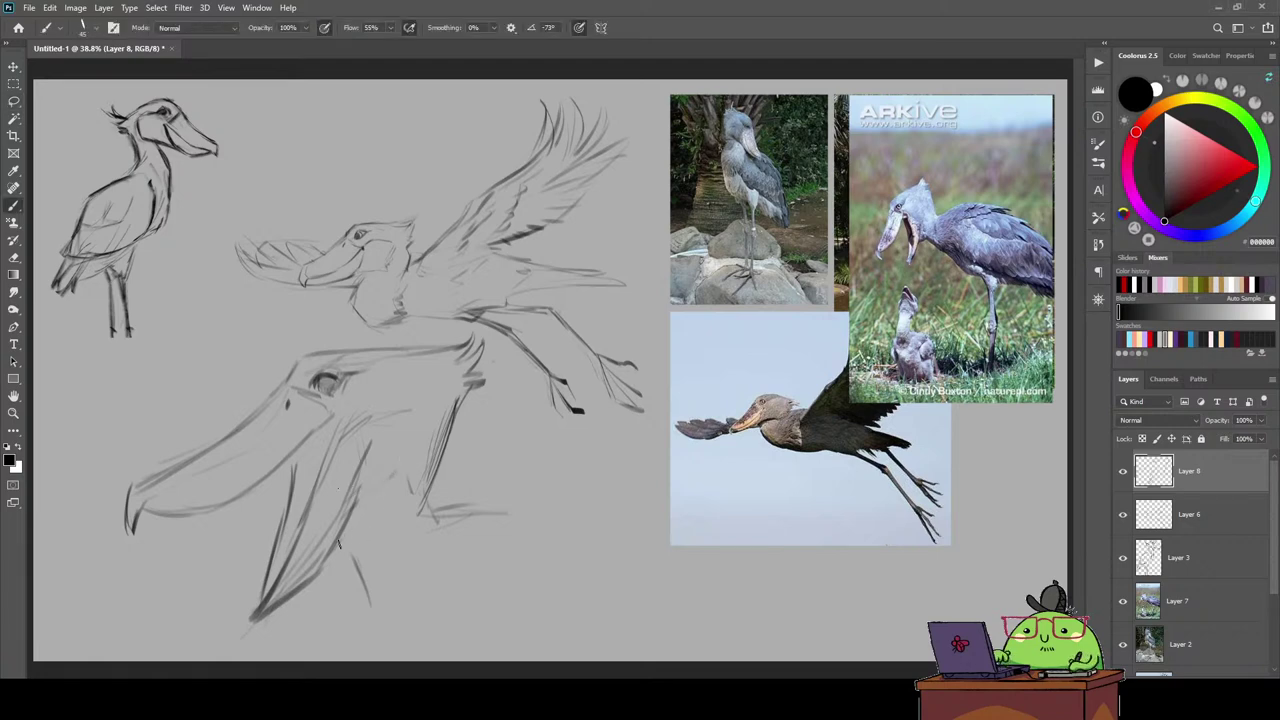
key("e")
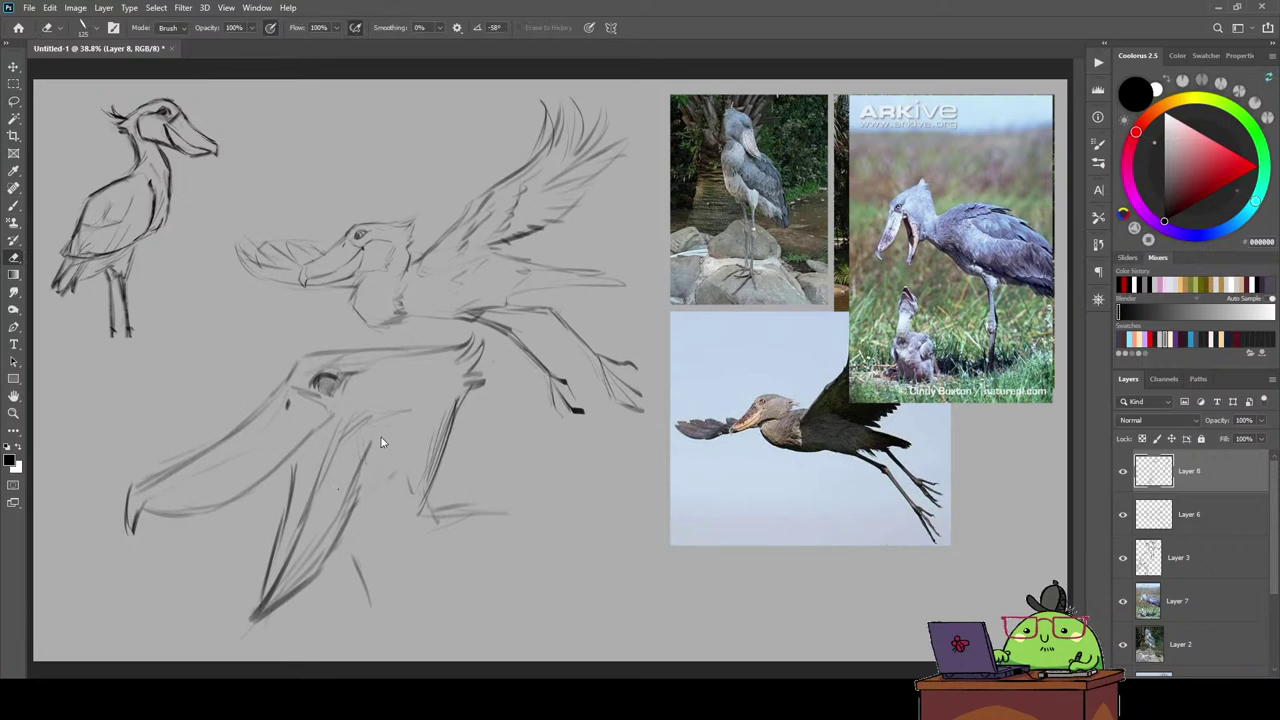
key("ctrl+s")
left_click(585, 418)
Add rising and vertical beak strokes, darken the eye, and draw a line behind the jaw.
key("b")
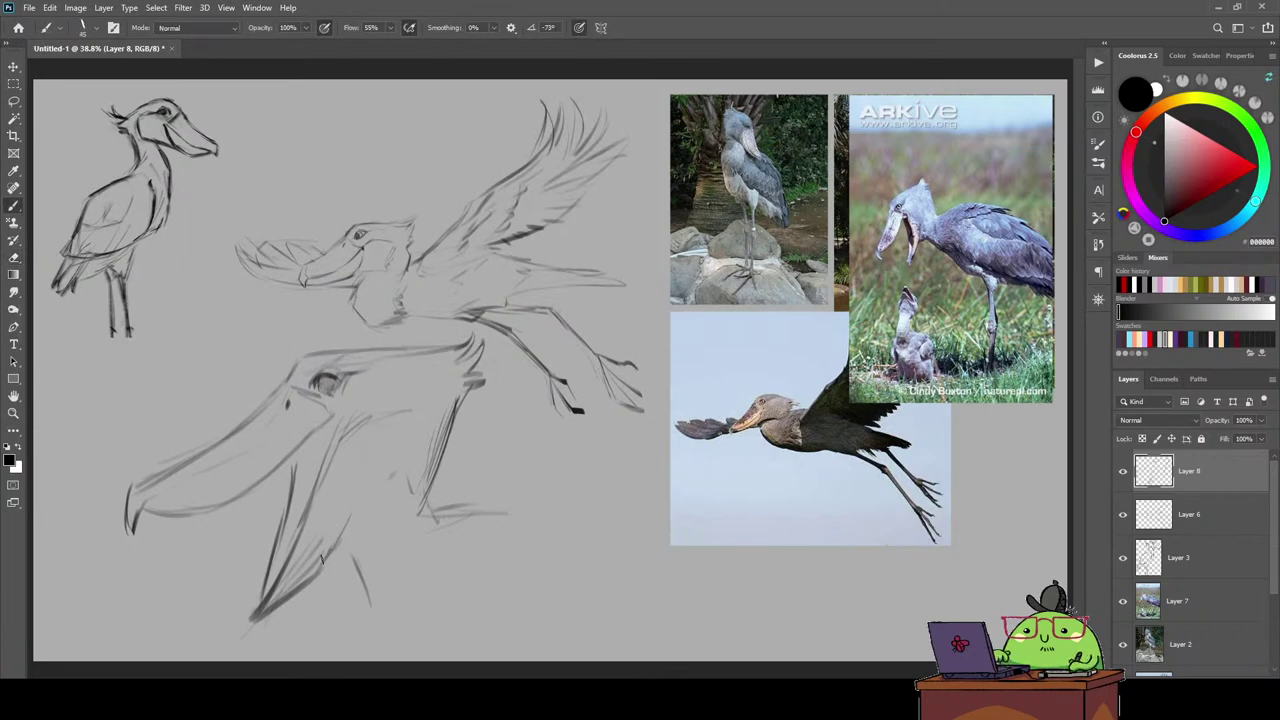
left_click_drag(322, 560, 375, 490)
left_click_drag(350, 433, 340, 536)
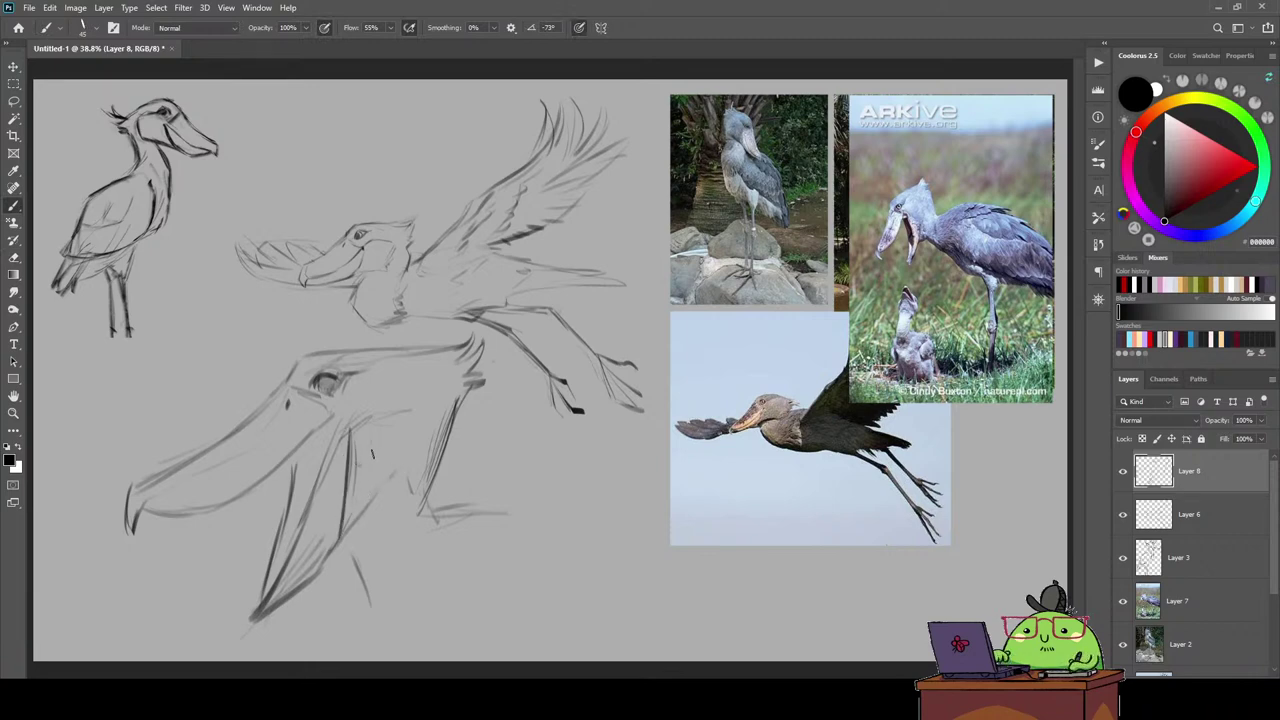
mouse_move(372, 402)
left_mouse_down()
mouse_move(396, 398)
mouse_move(392, 505)
left_mouse_up()
left_click_drag(345, 566, 349, 592)
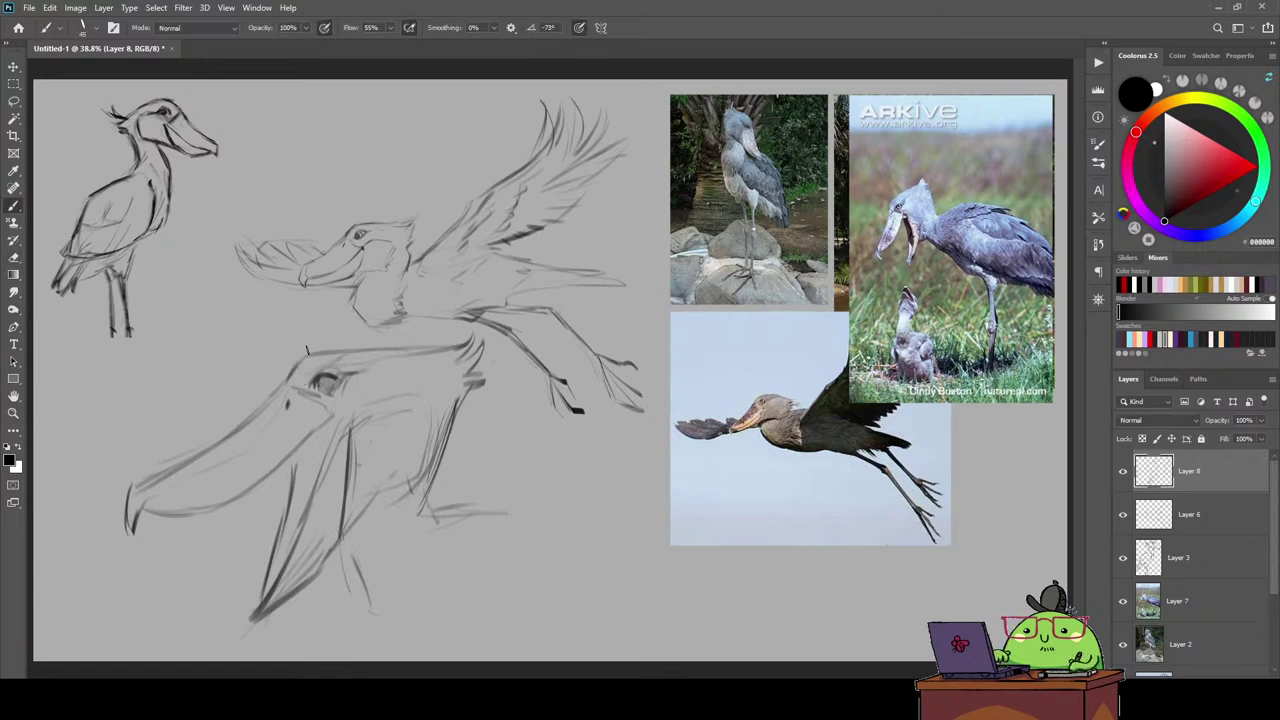
mouse_move(344, 376)
left_mouse_down()
mouse_move(366, 366)
mouse_move(344, 388)
left_mouse_up()
left_click_drag(431, 458, 414, 386)
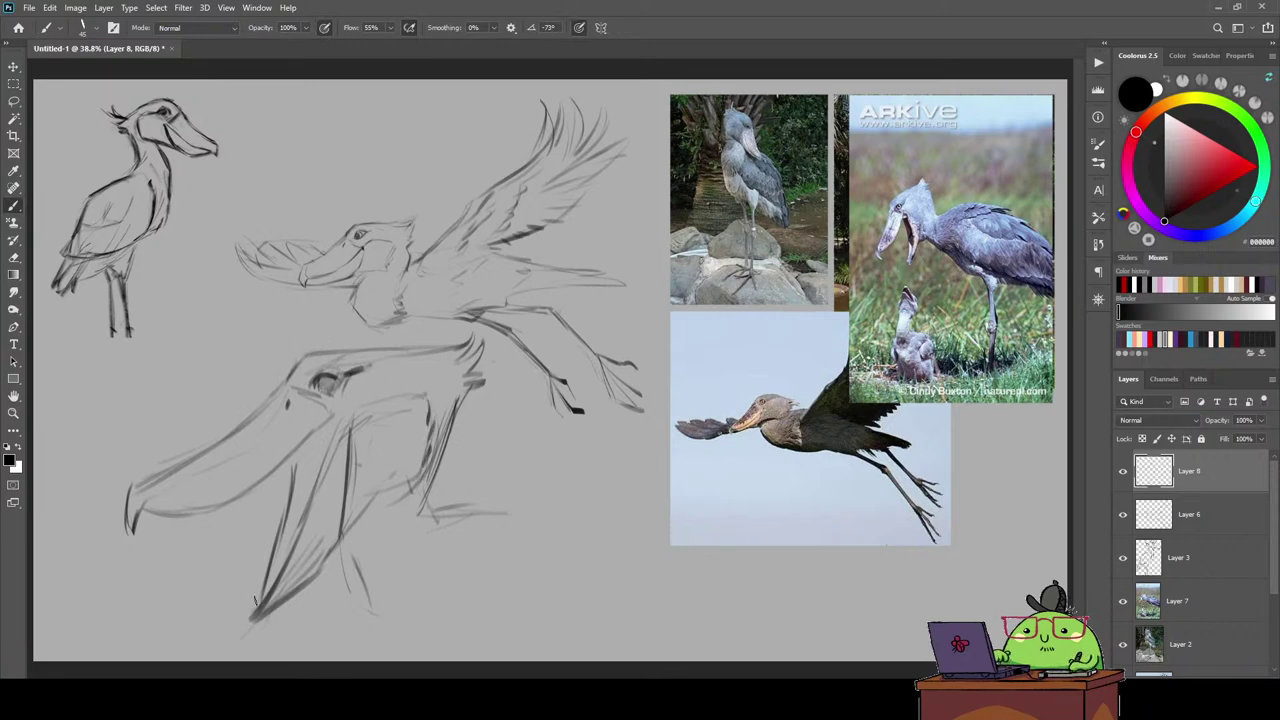
Darken the lower beak and jaw, shade the eye, and rough in light lower-right strokes.
left_click_drag(282, 536, 252, 608)
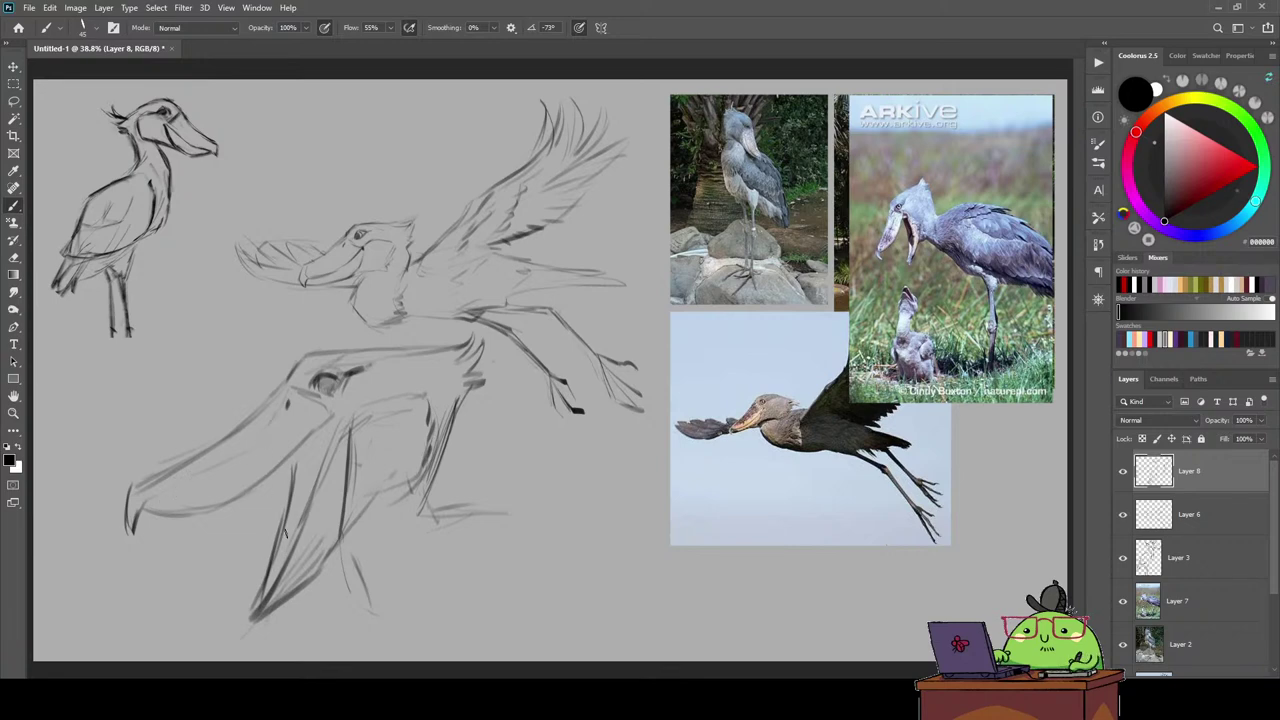
left_click_drag(279, 568, 306, 467)
mouse_move(318, 440)
left_mouse_down()
mouse_move(342, 408)
mouse_move(305, 505)
left_mouse_up()
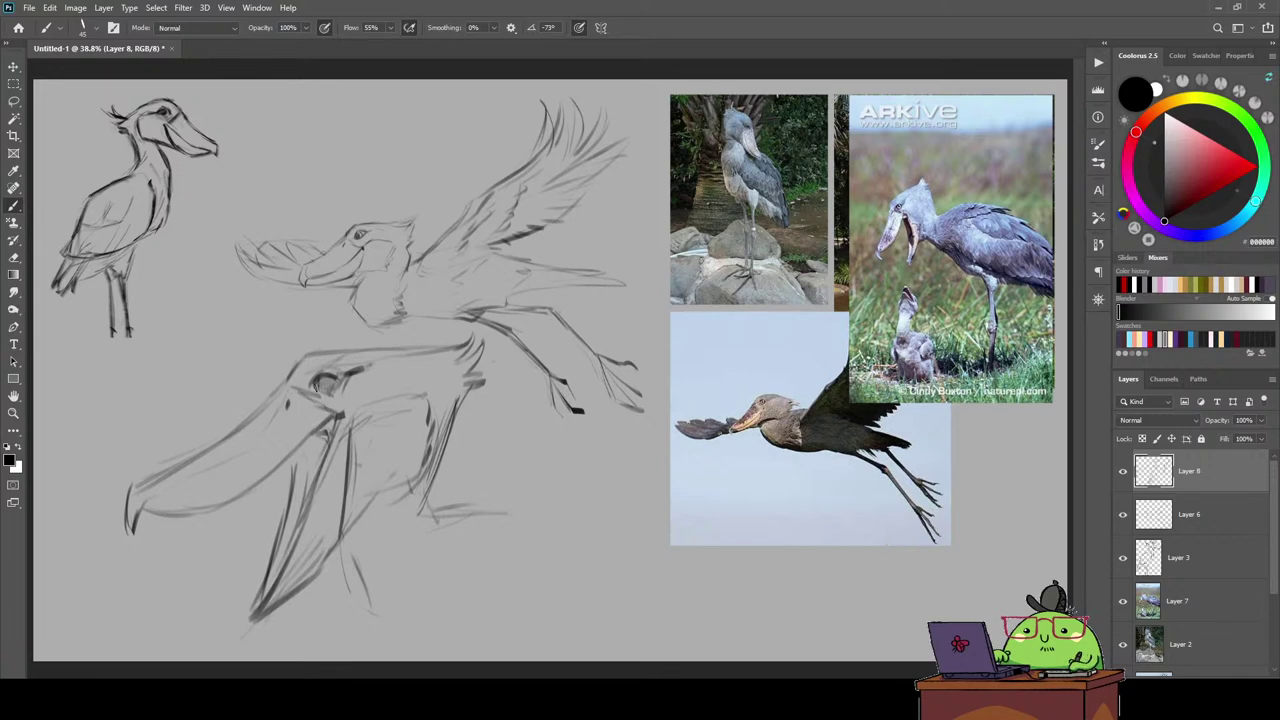
mouse_move(316, 396)
left_mouse_down()
mouse_move(346, 380)
mouse_move(310, 380)
left_mouse_up()
mouse_move(426, 512)
left_mouse_down()
mouse_move(508, 510)
mouse_move(534, 480)
mouse_move(575, 480)
mouse_move(598, 522)
mouse_move(534, 560)
left_mouse_up()
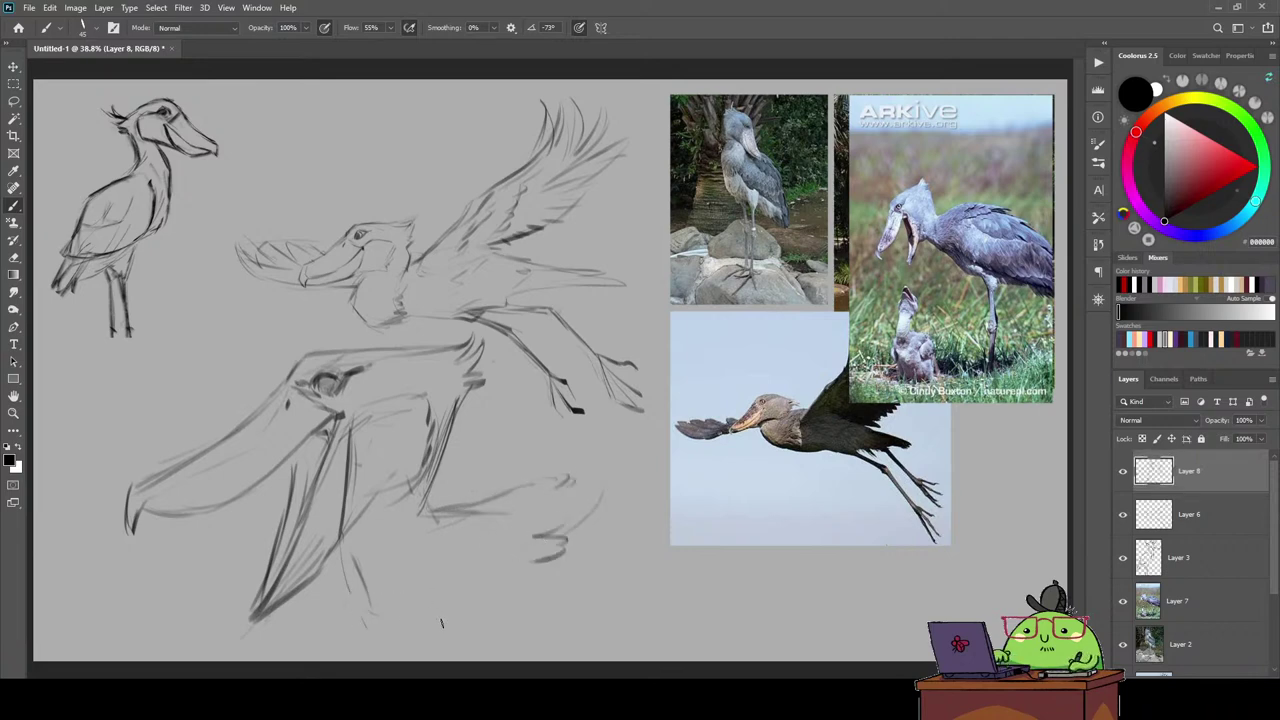
mouse_move(436, 618)
left_mouse_down()
mouse_move(418, 600)
mouse_move(460, 566)
mouse_move(512, 558)
left_mouse_up()
left_click_drag(350, 596, 352, 608)
left_click_drag(346, 542, 356, 610)
Move the open-beak sketch left and down and nudge the flying sketch up-left.
key("v")
left_click_drag(461, 434, 417, 443)
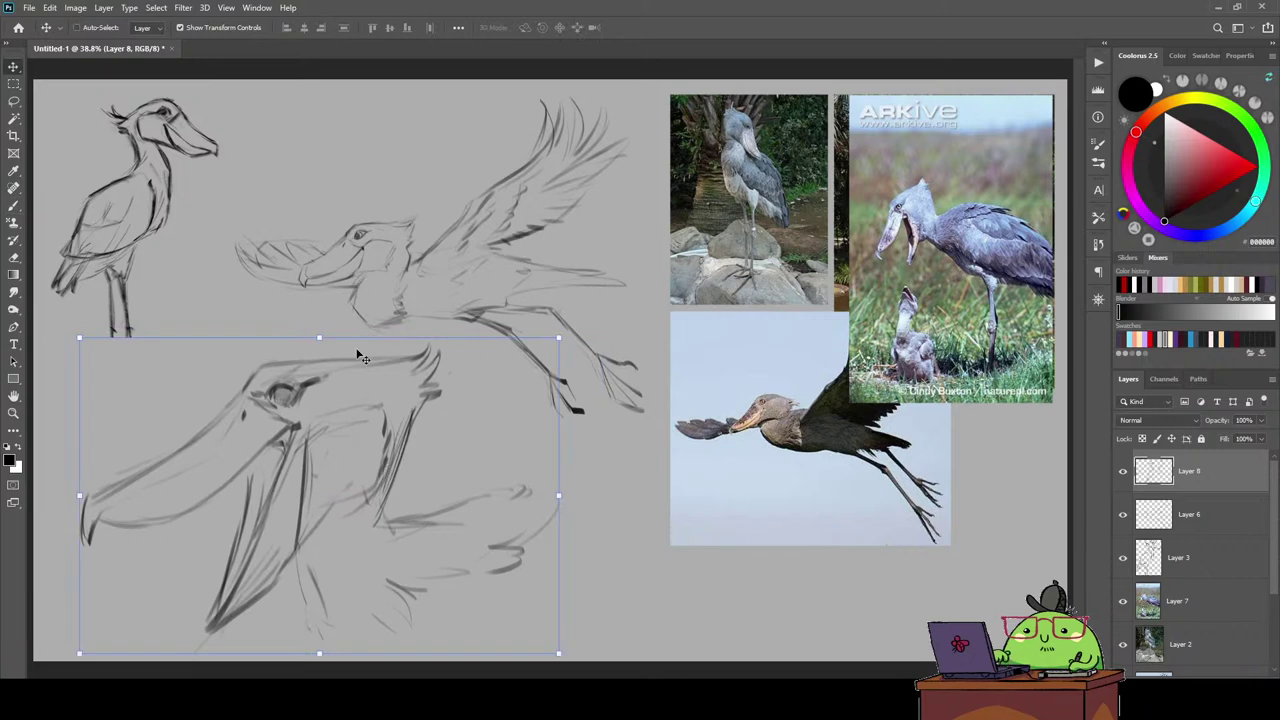
left_click_drag(362, 247, 352, 230, "ctrl")
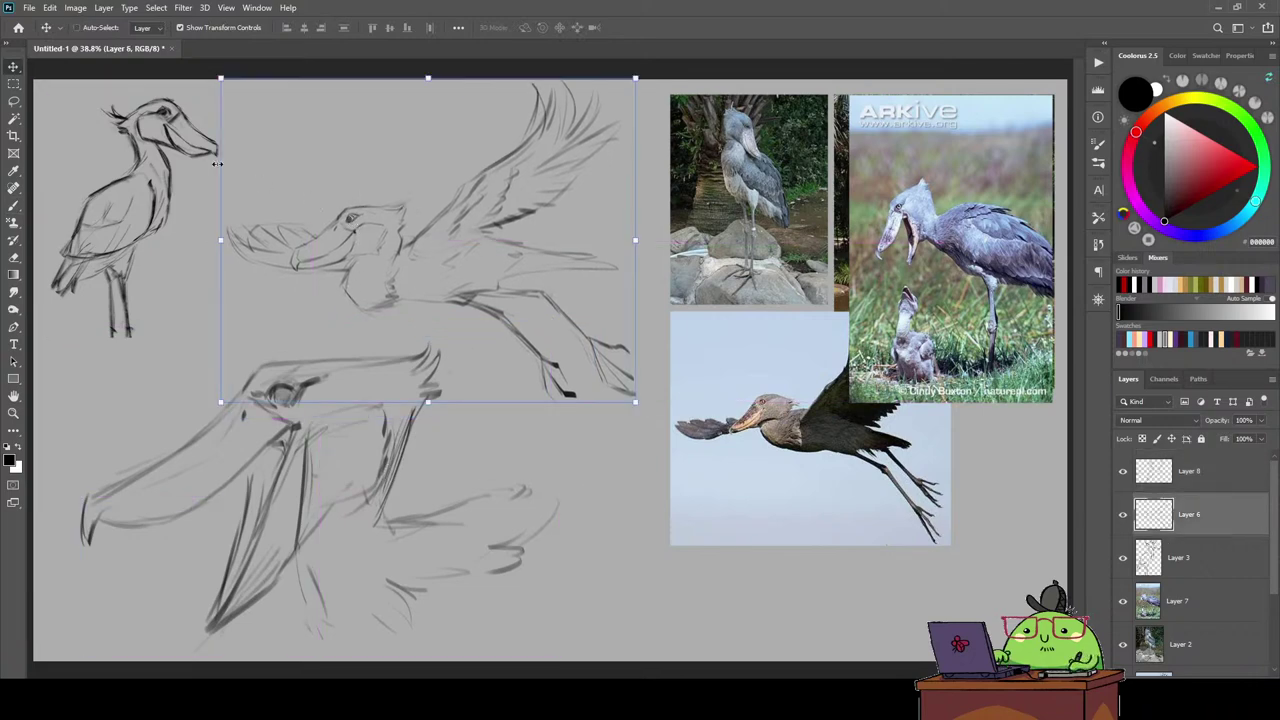
left_click(205, 358, "ctrl")
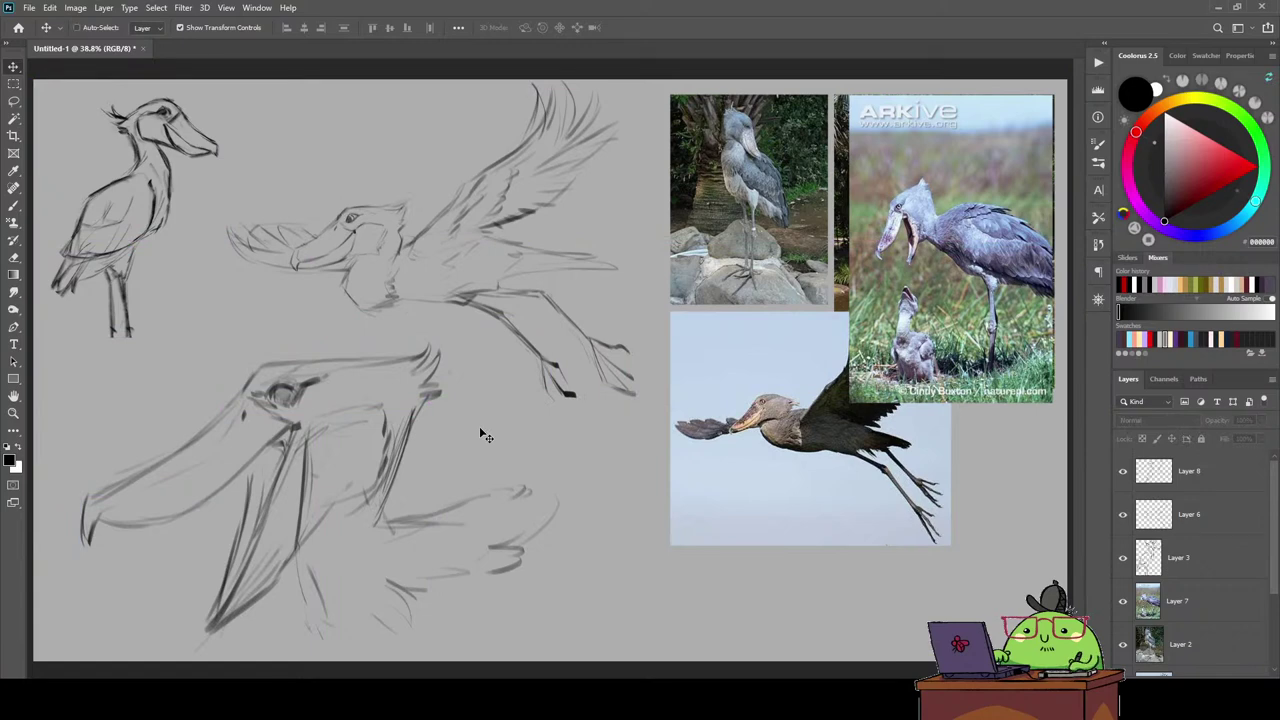
Mirror the canvas, draw tick marks on new Layer 9, then darken the close-up's eye on Layer 8.
key("h")
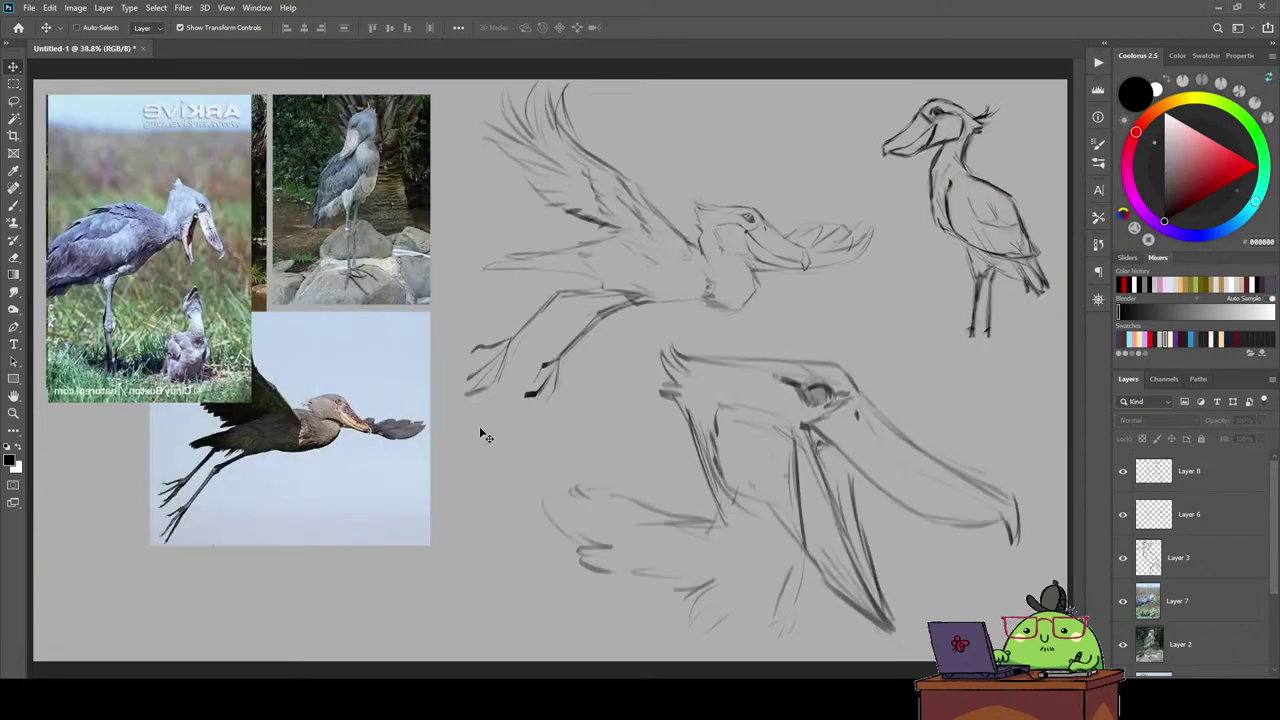
key("b")
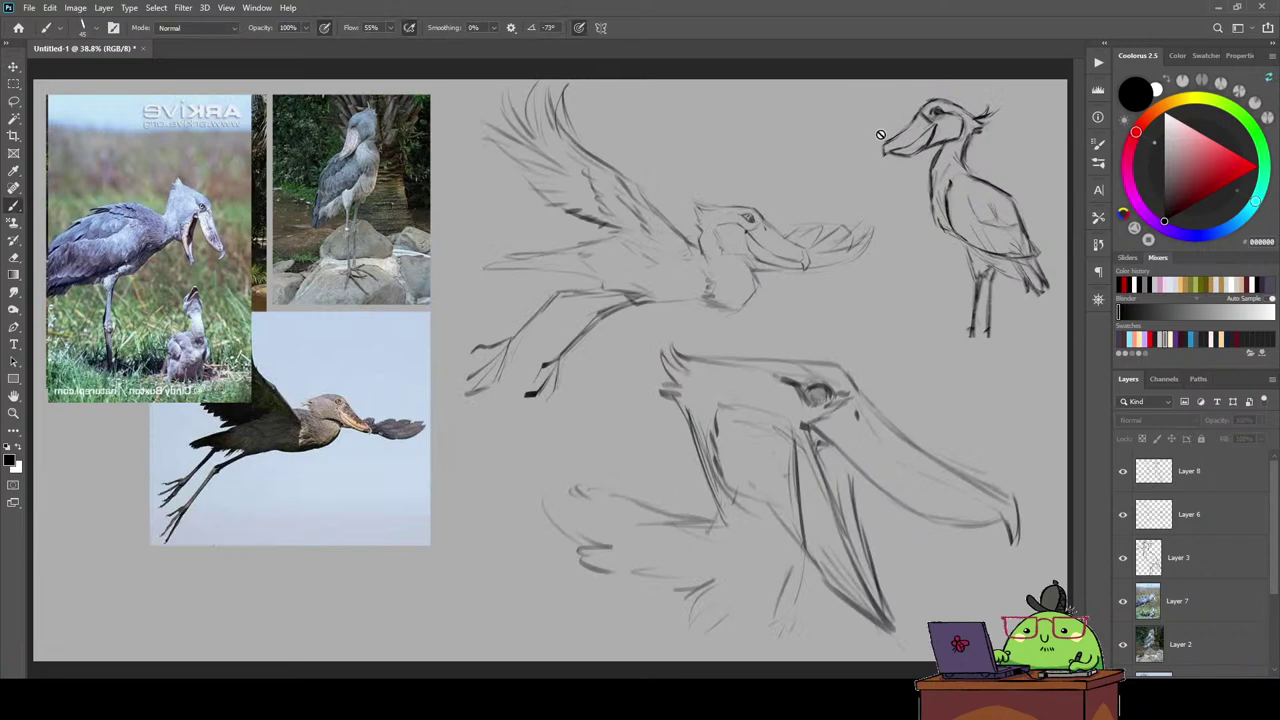
key("ctrl+shift+alt+n")
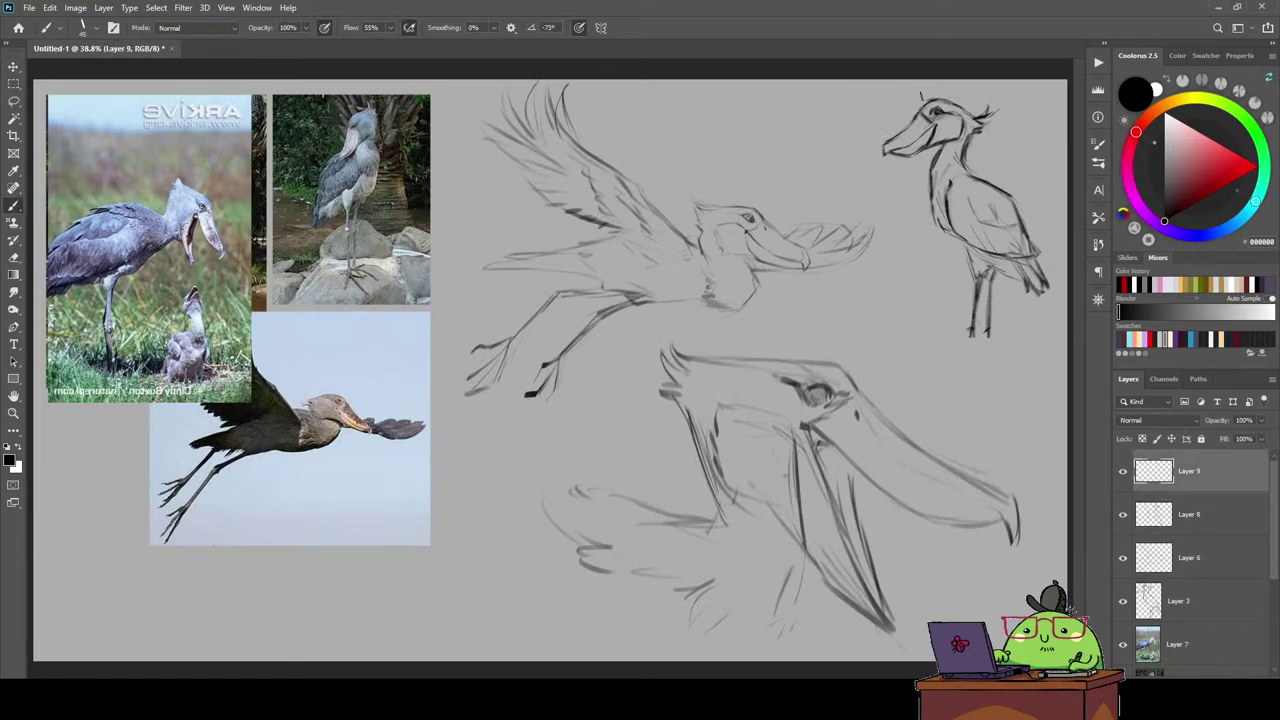
left_click_drag(888, 107, 889, 122)
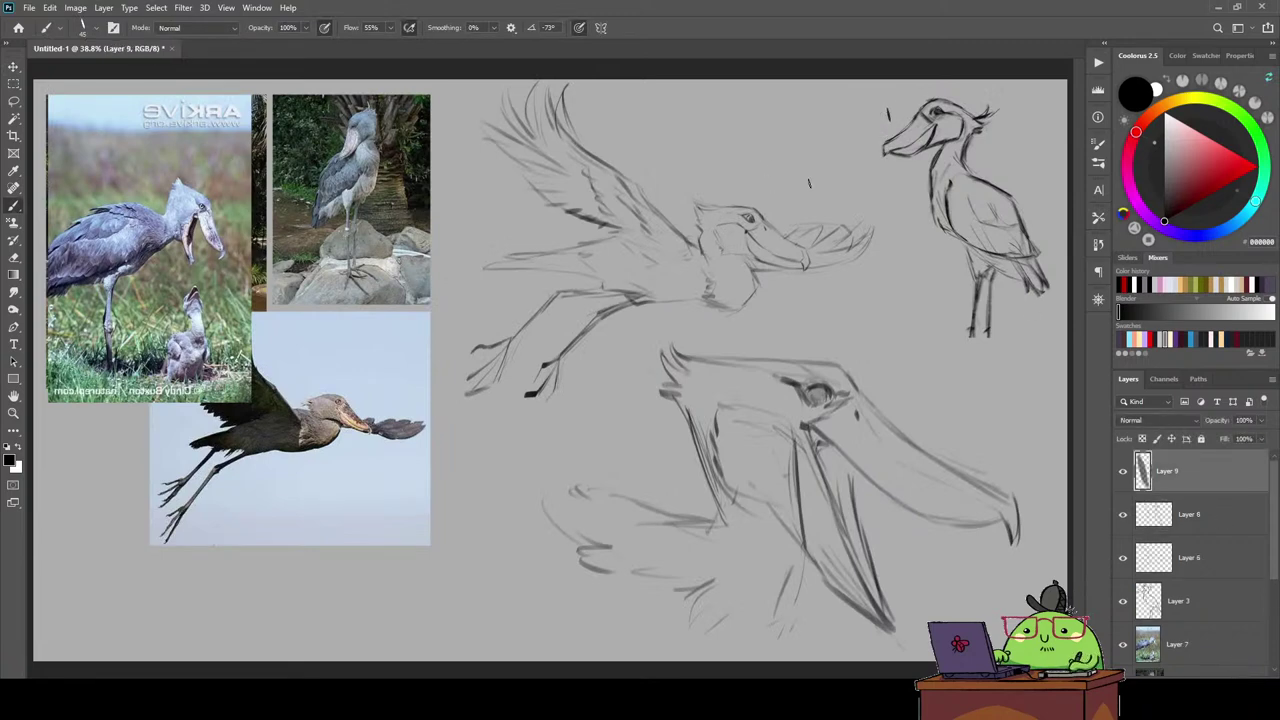
left_click_drag(805, 182, 812, 196)
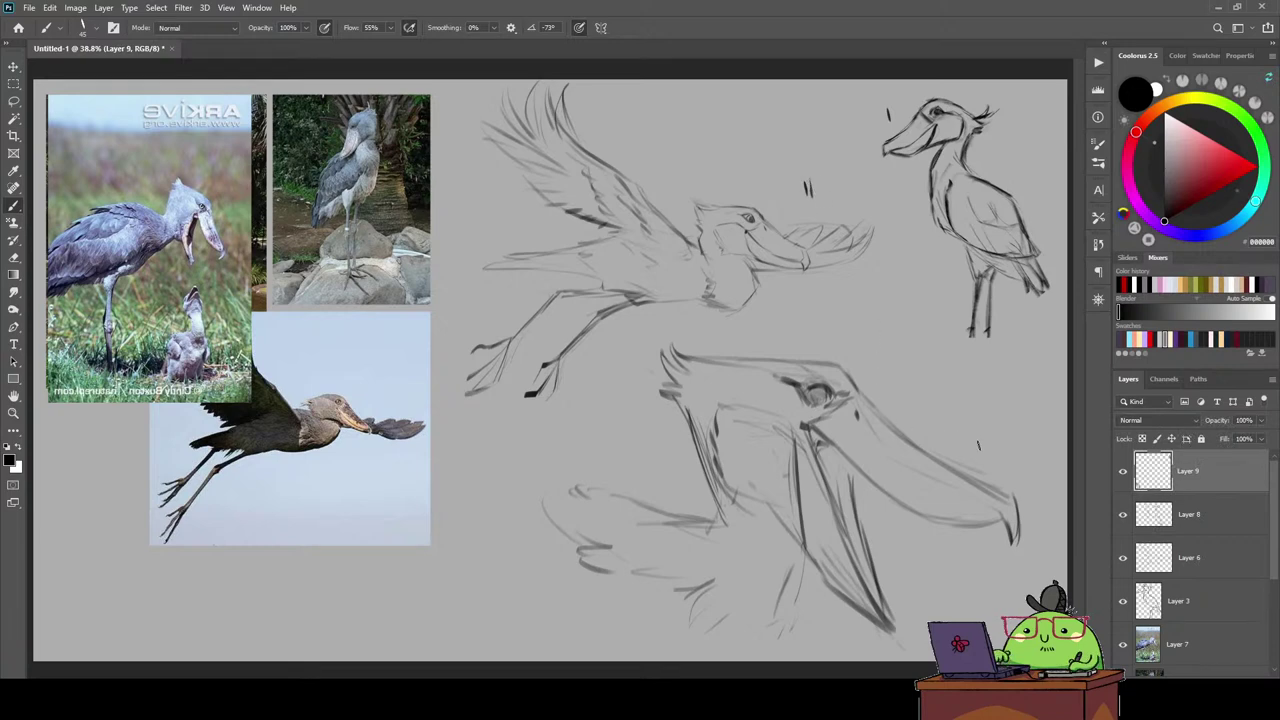
left_click_drag(984, 427, 992, 450)
key("alt+bracketleft")
left_click_drag(818, 398, 818, 396)
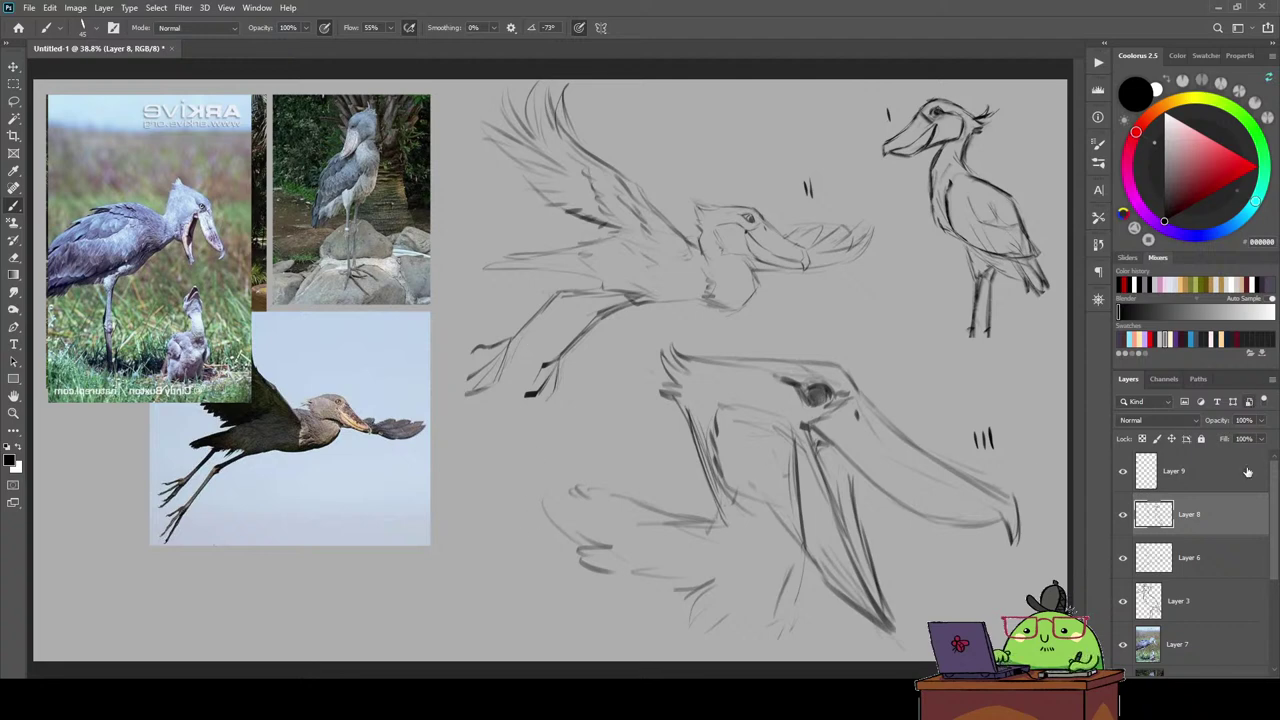
Select Layer 9 through Layer 1 and group them into Group 1.
scroll(1249, 475, "down", 3)
left_click(1217, 606, "shift")
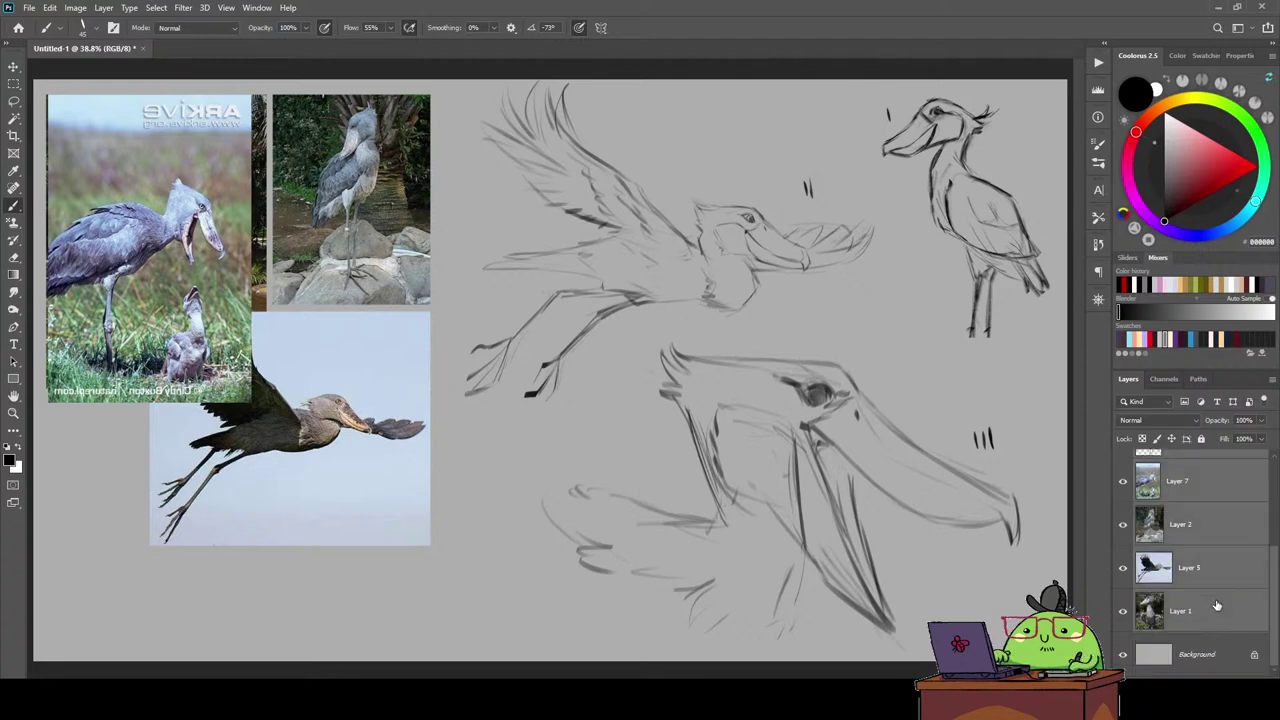
key("ctrl+g")
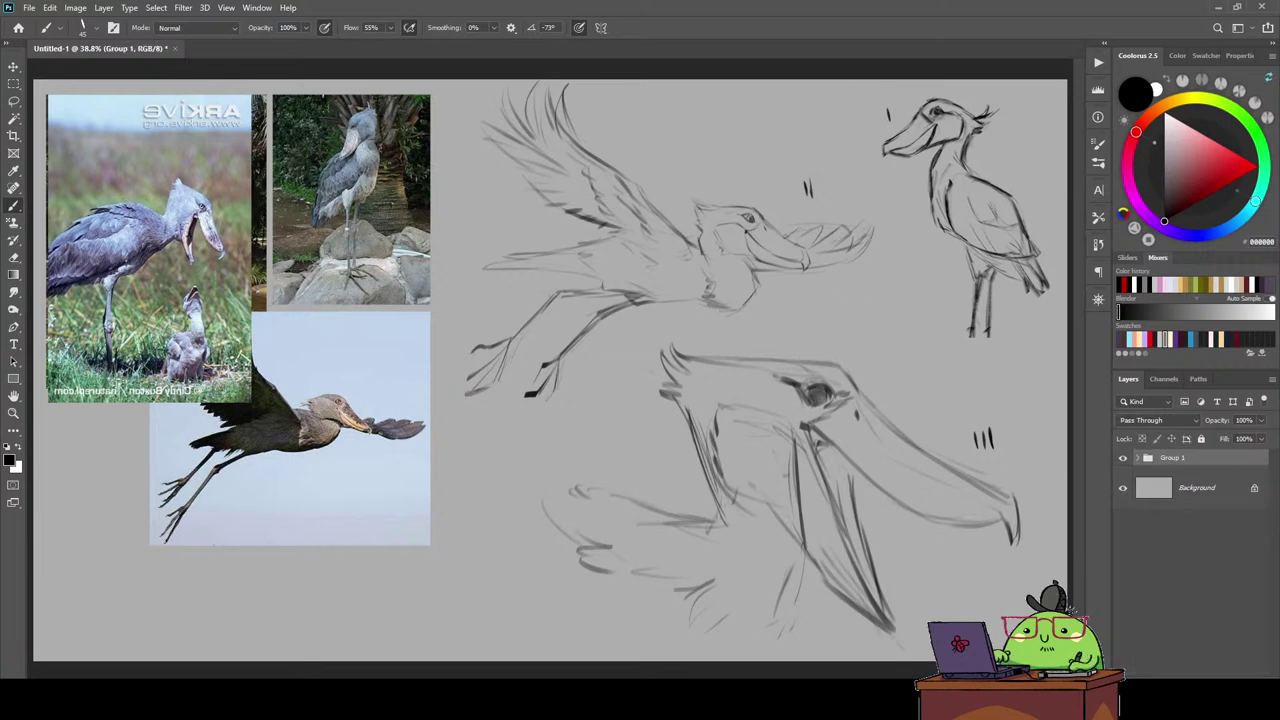
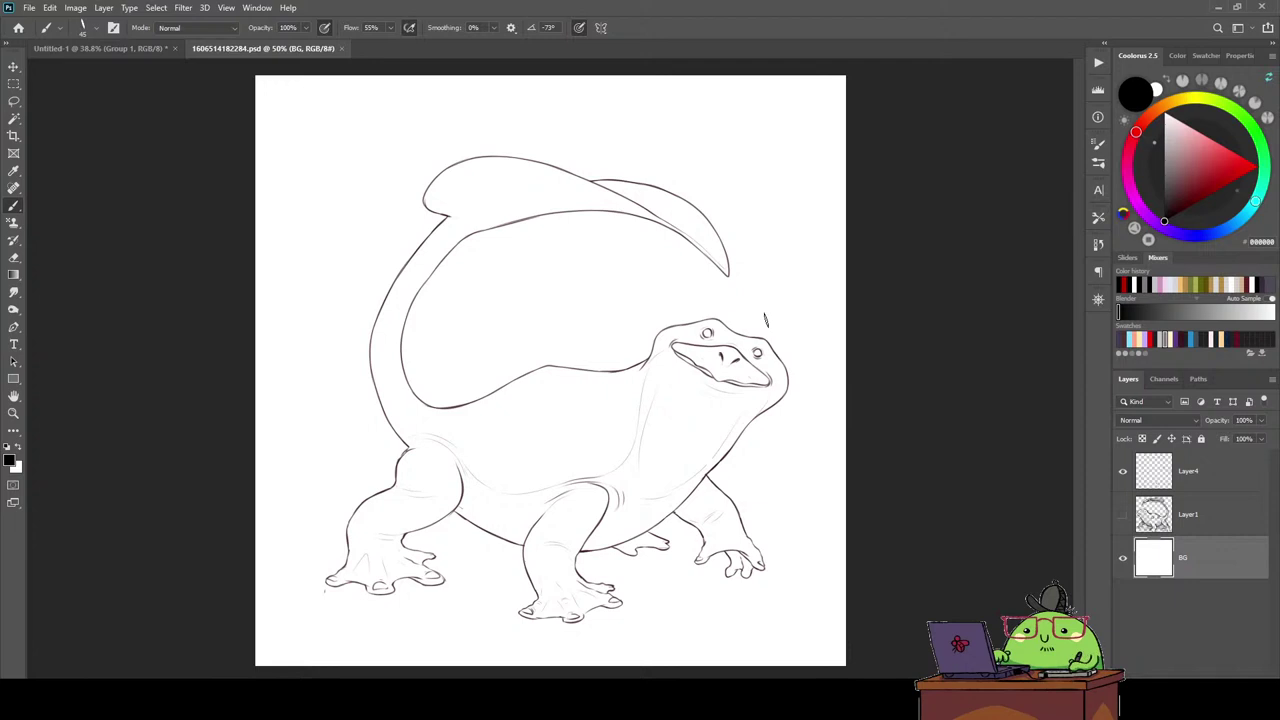
Add a new empty layer above Layer4.
left_click(1192, 481)
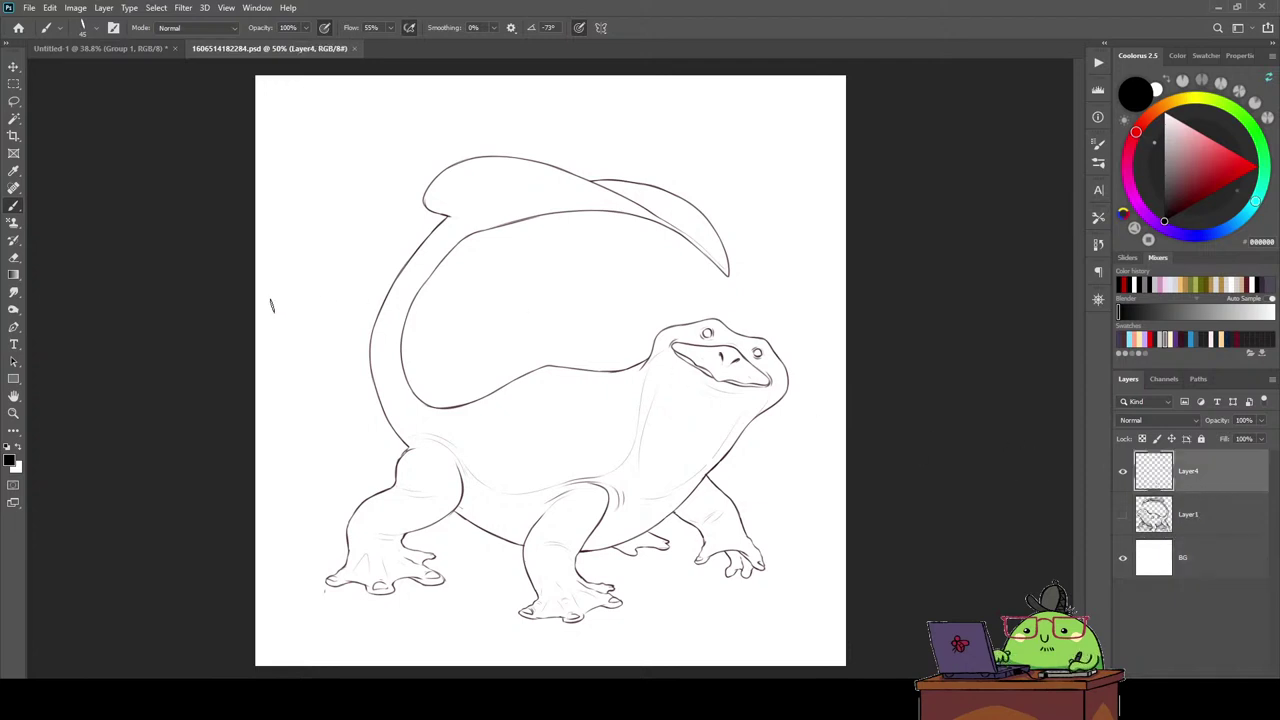
double_click(12, 414)
scroll(709, 386, "up", 1)
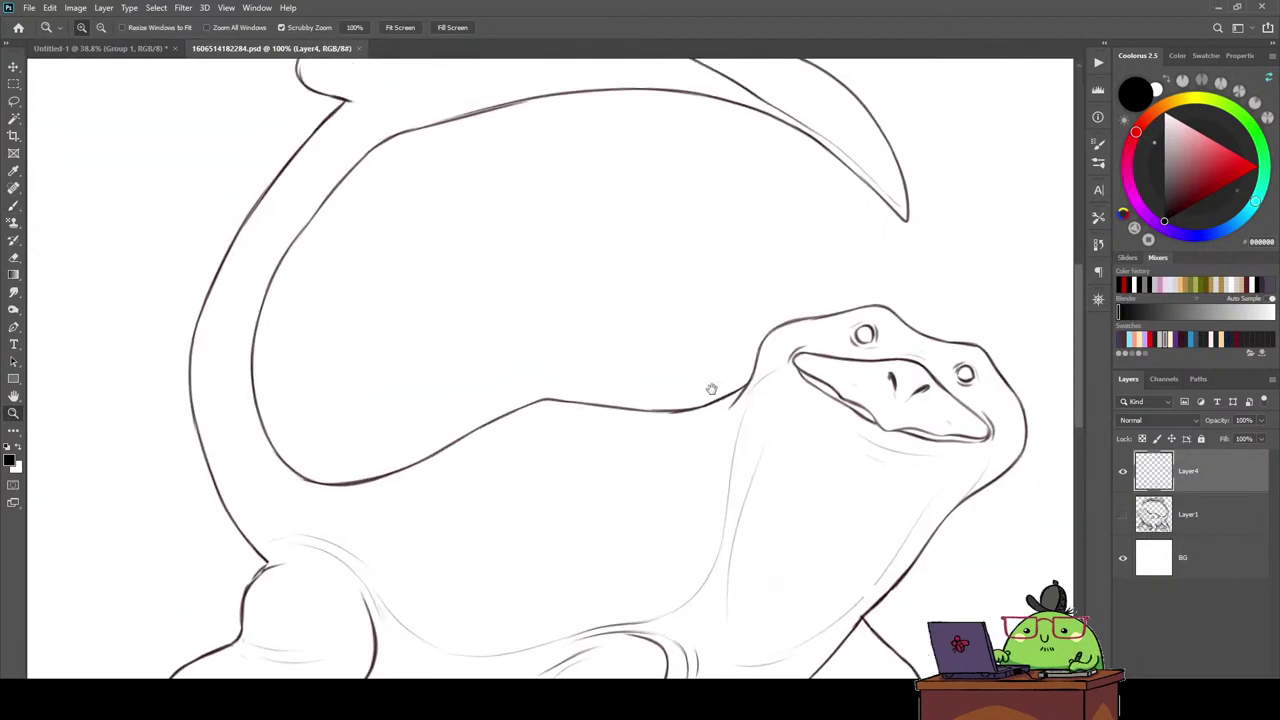
scroll(709, 386, "up", 2)
left_click(1228, 672)
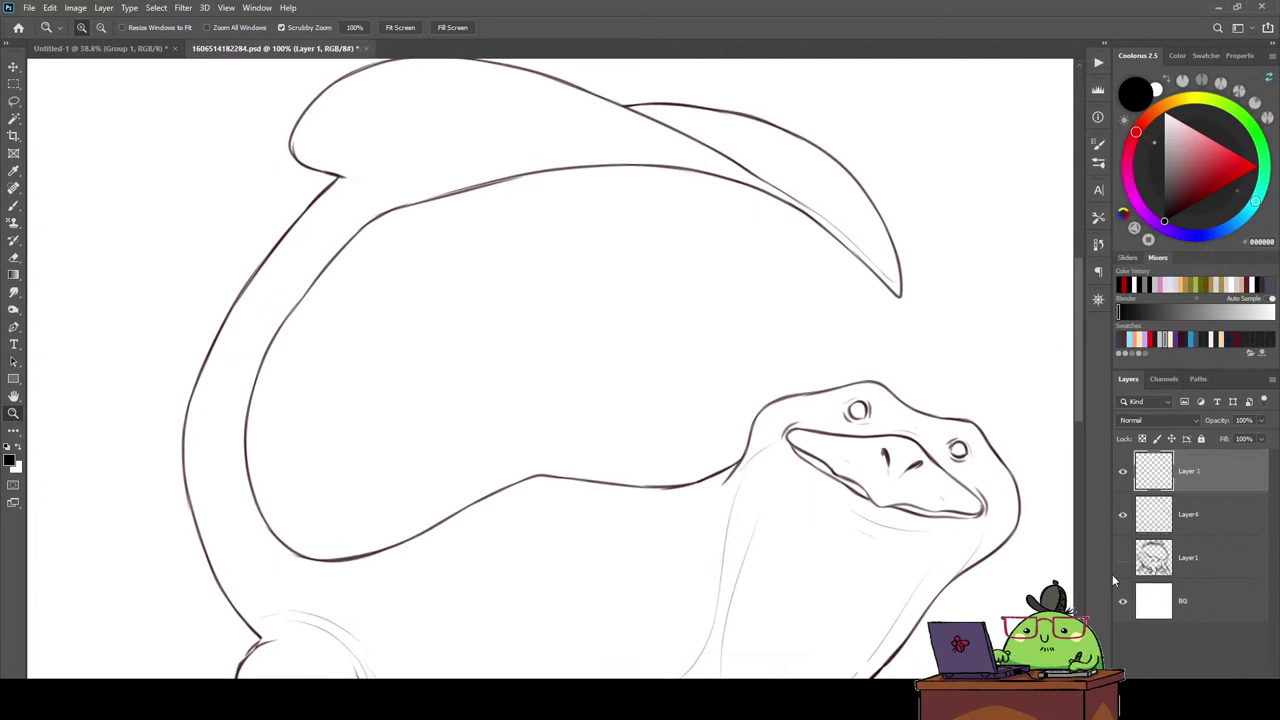
Fill the BG layer with mid grey as the foreground colour.
left_click(783, 357, "alt")
left_click(1168, 615)
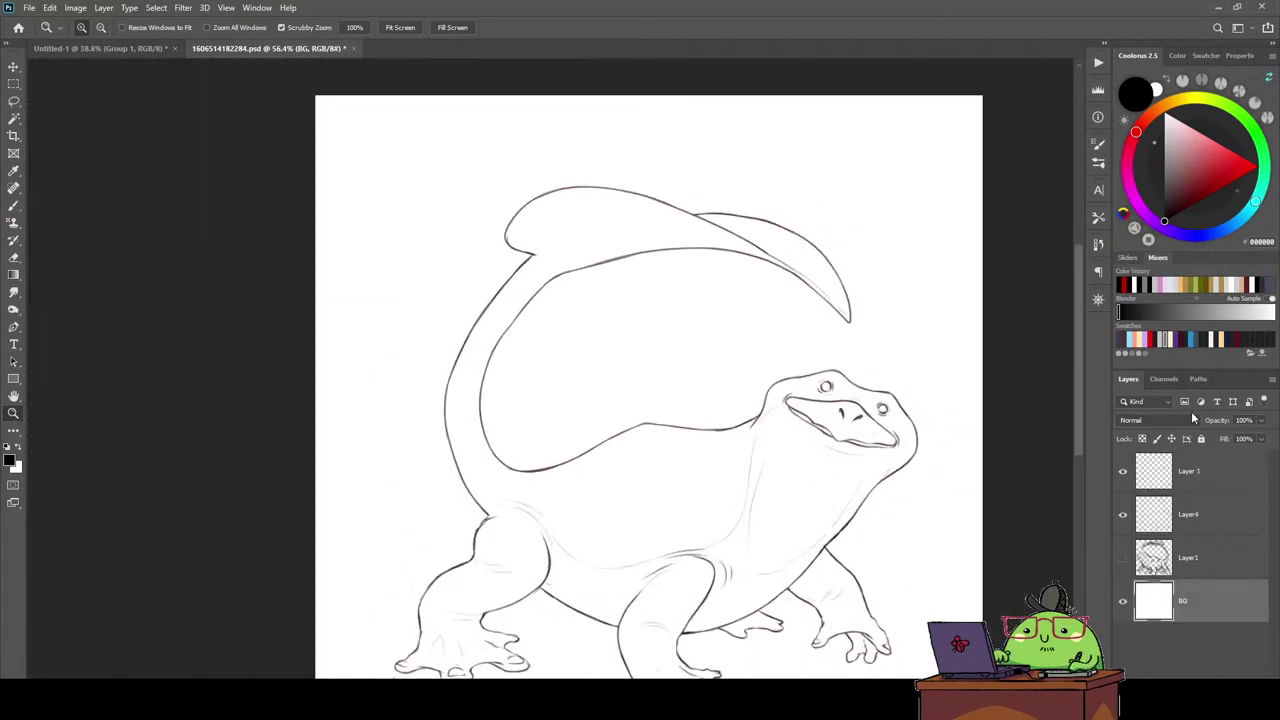
left_click(1166, 340)
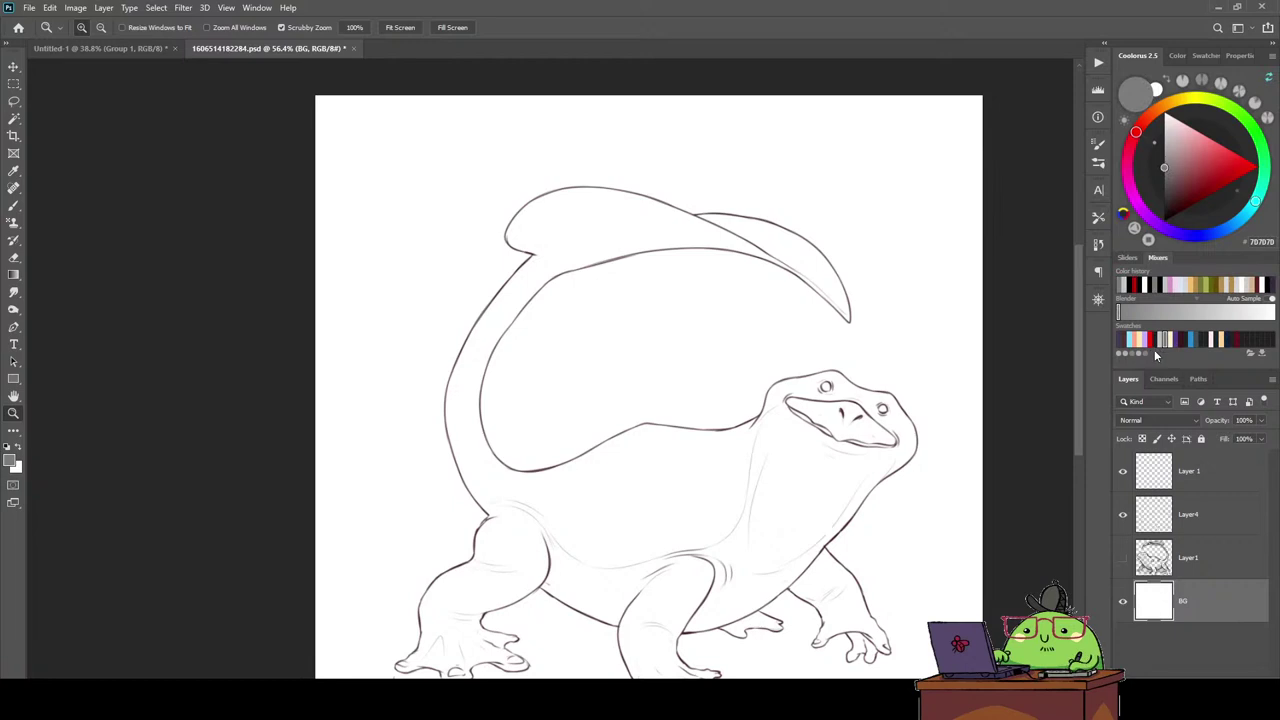
key("shift+F5")
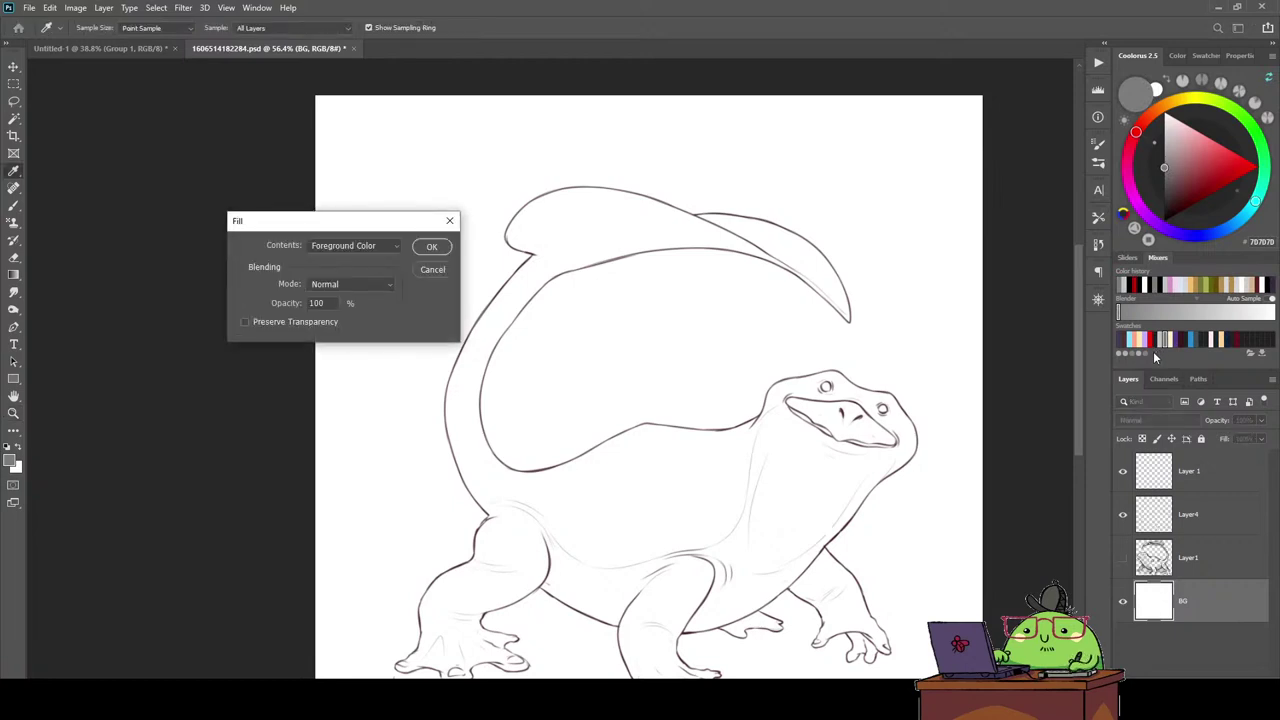
left_click(511, 247)
scroll(470, 253, "down", 2)
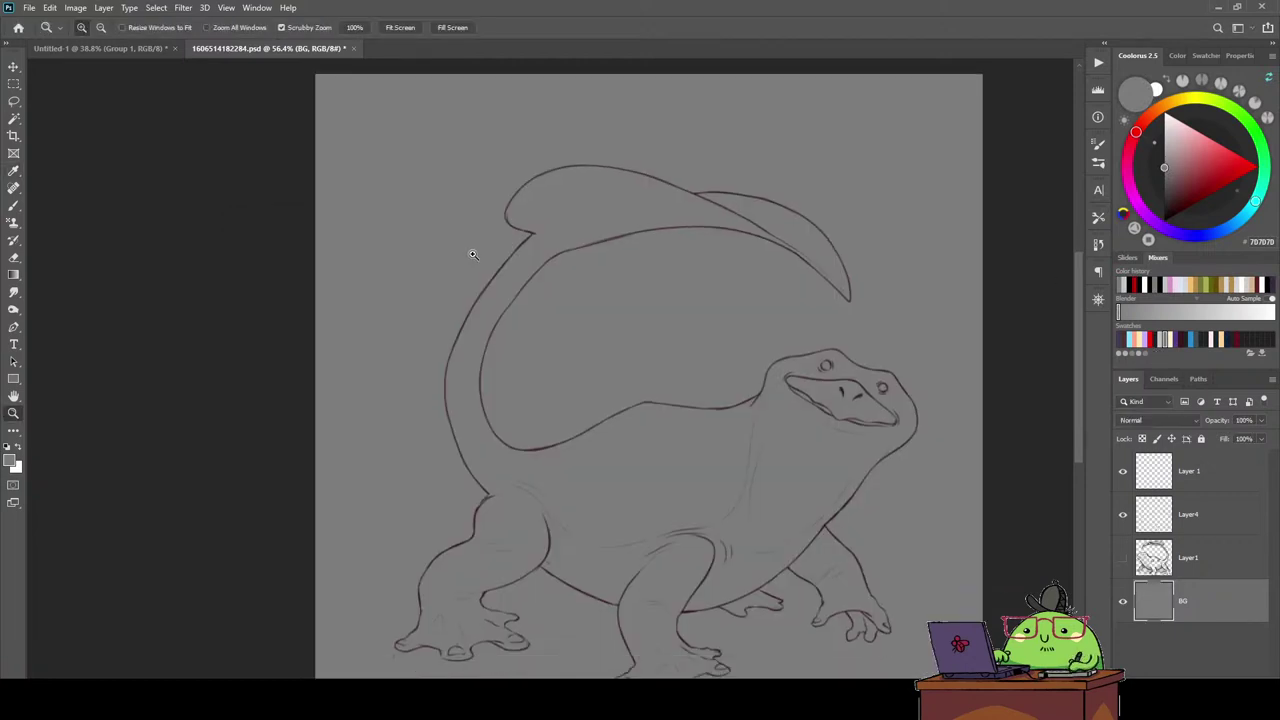
scroll(474, 255, "down", 1)
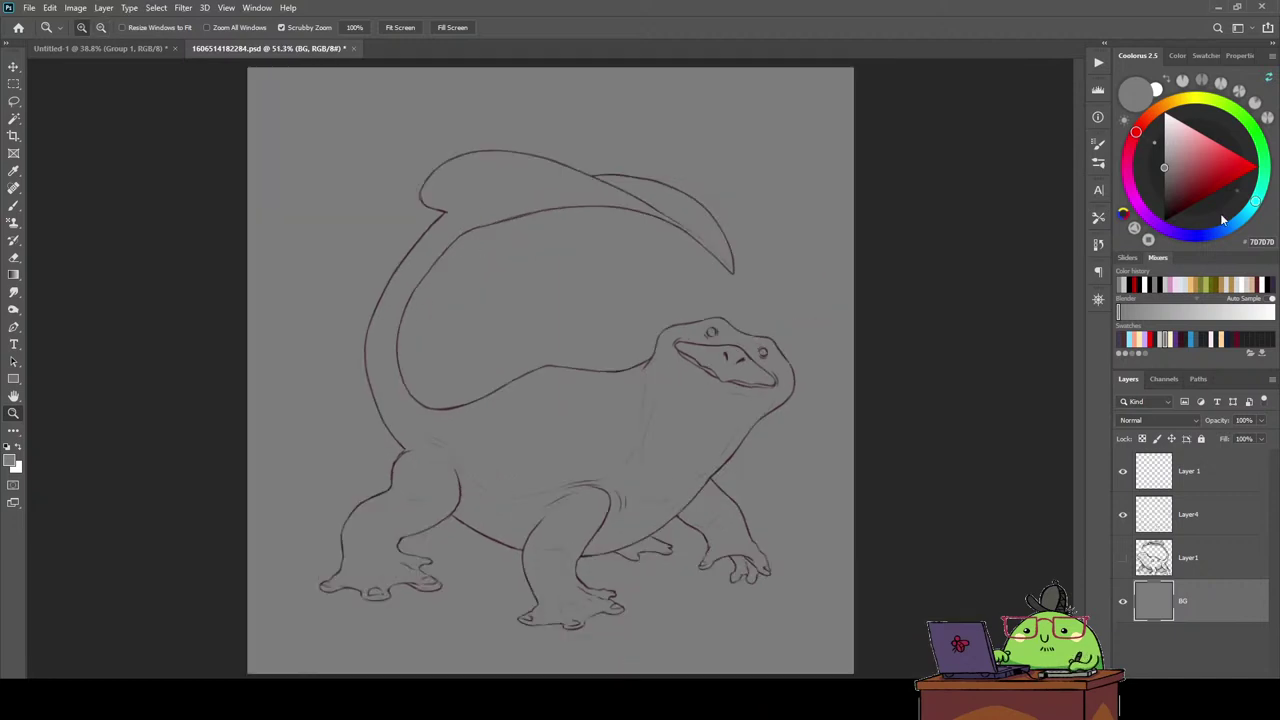
Magic-wand select the empty area around the lizard on Layer4.
left_click(1200, 516)
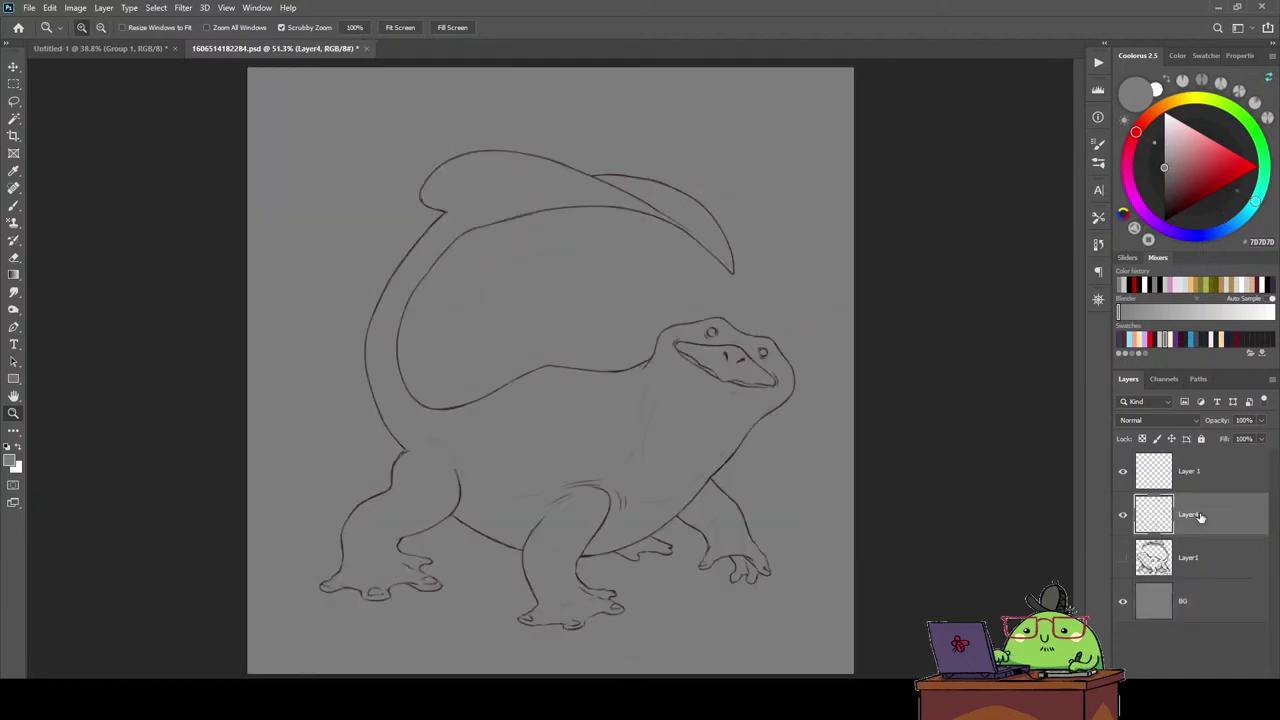
left_click(1122, 557)
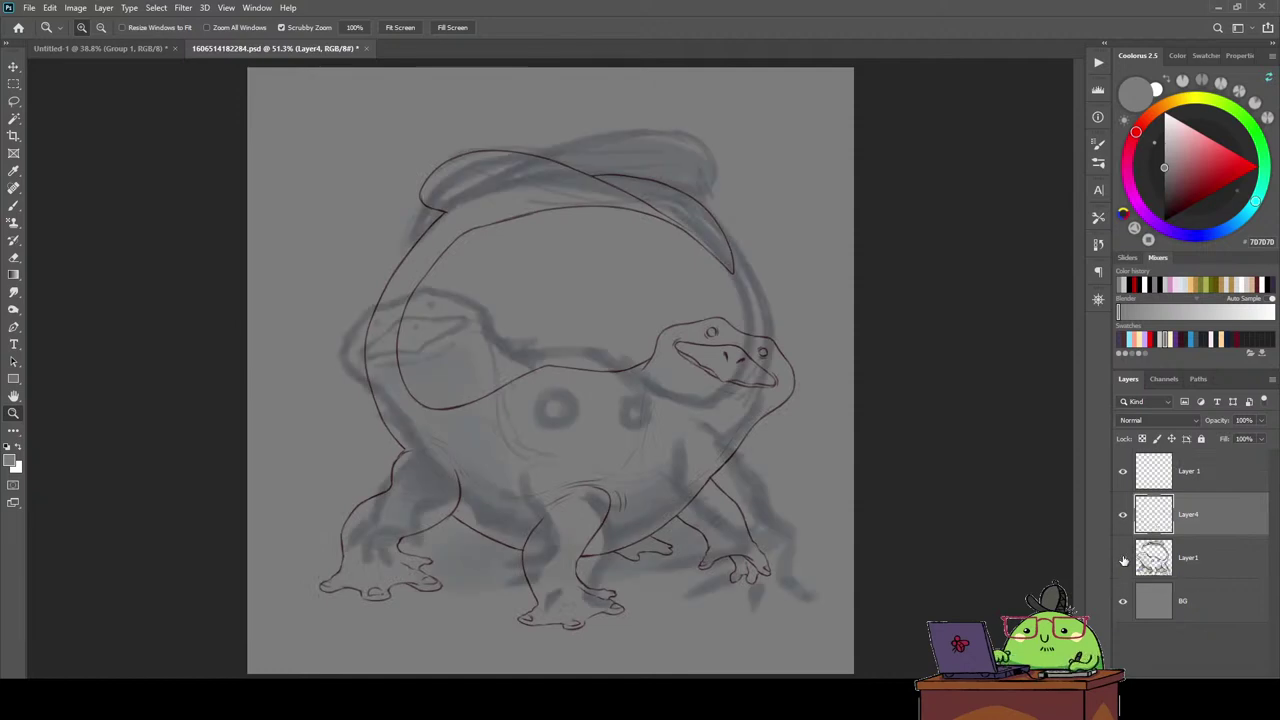
left_click(1123, 560)
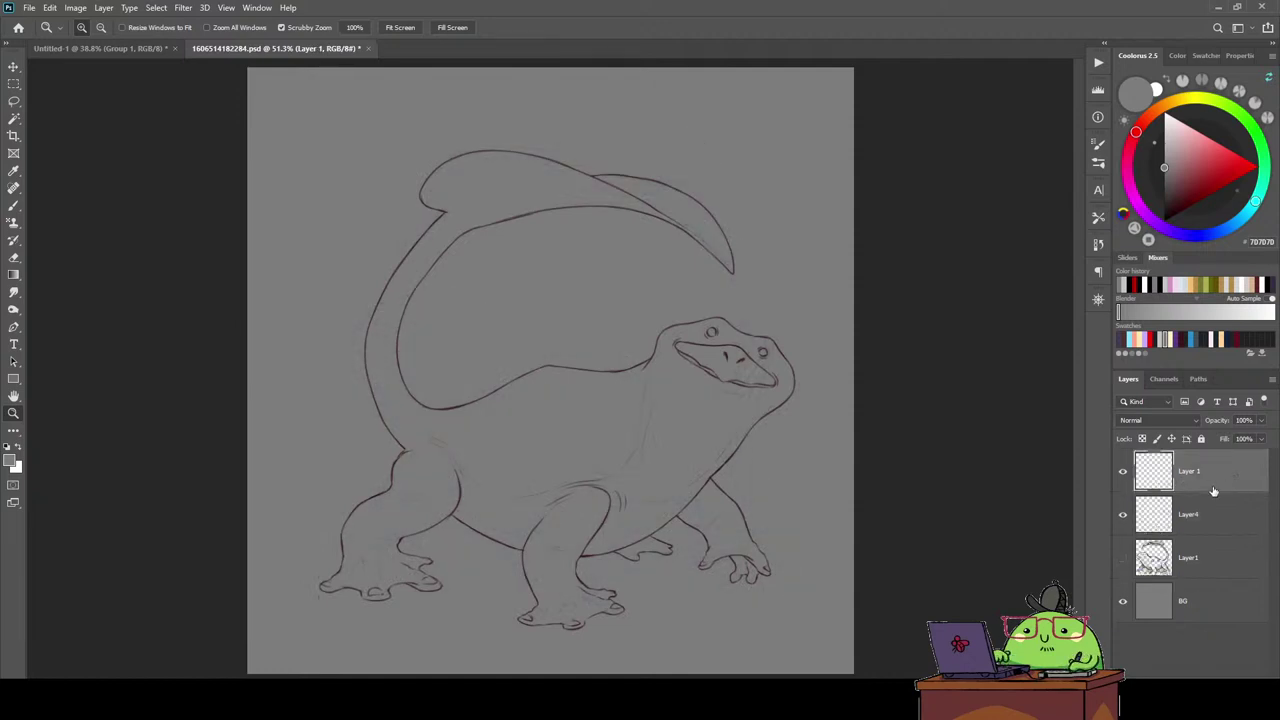
left_click(1122, 515)
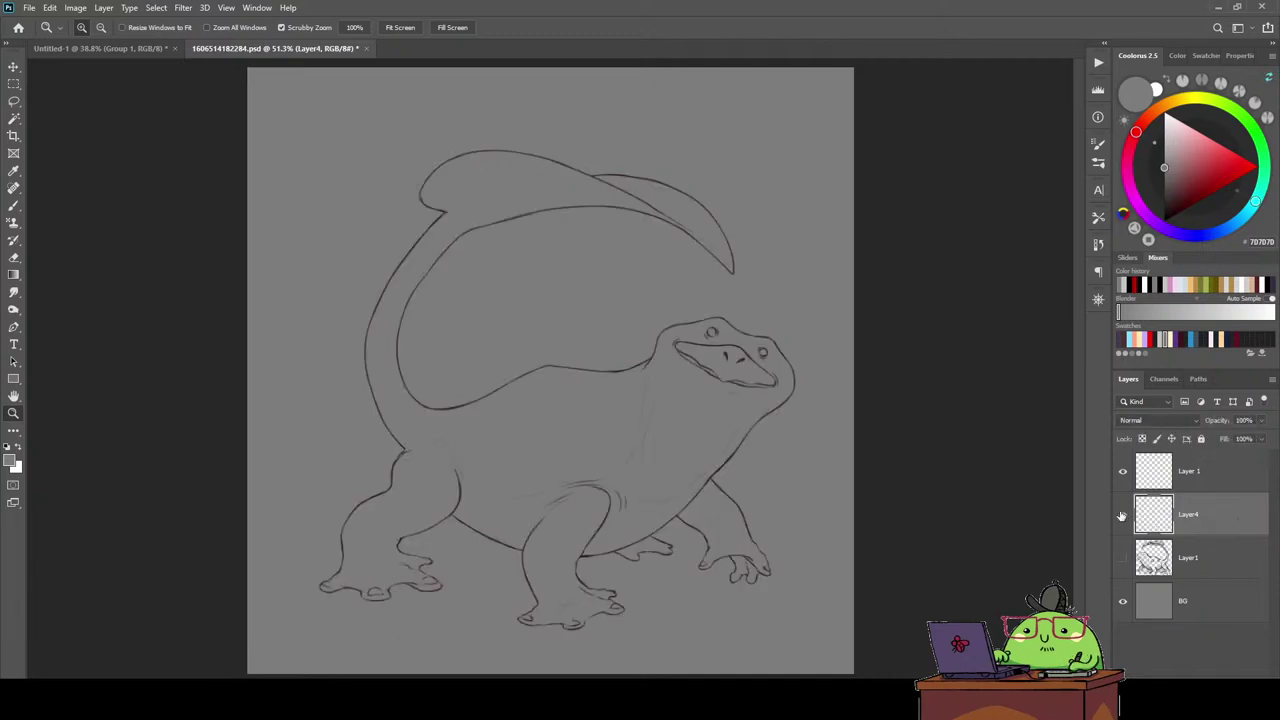
key("w")
left_click(807, 391)
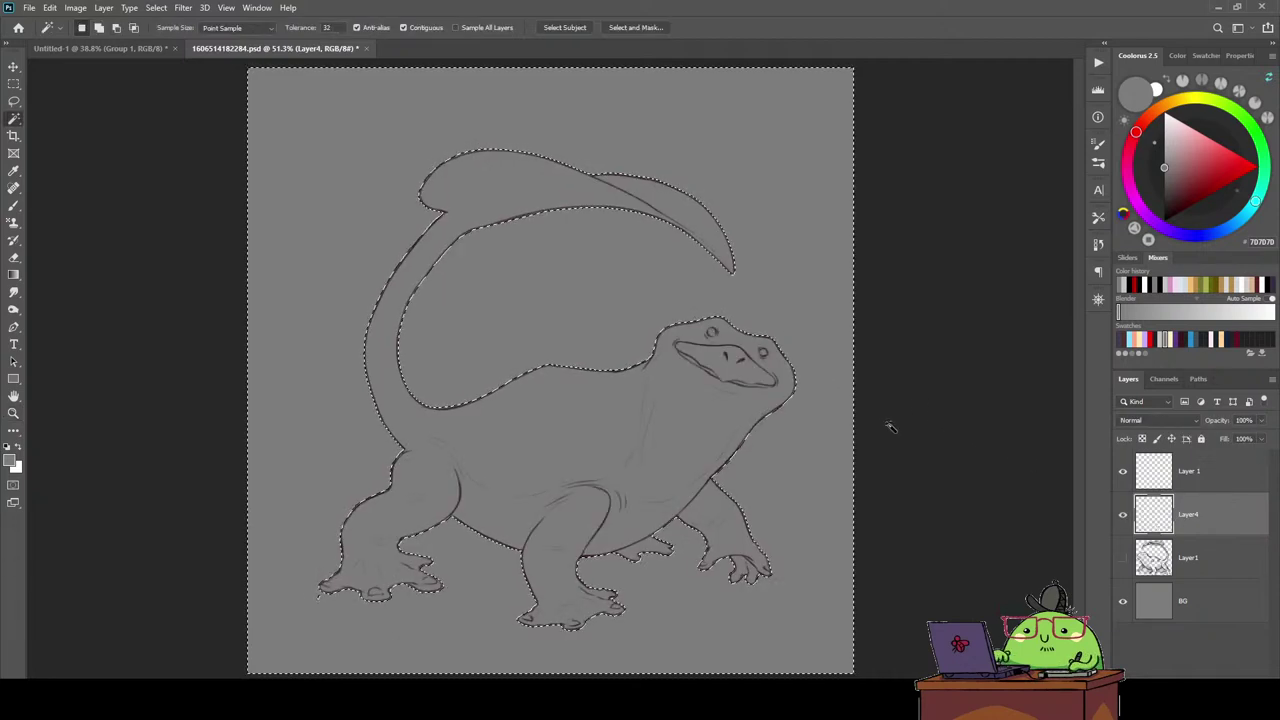
Move Layer 1 below Layer4 and invert the selection to cover the lizard.
left_click(1217, 472)
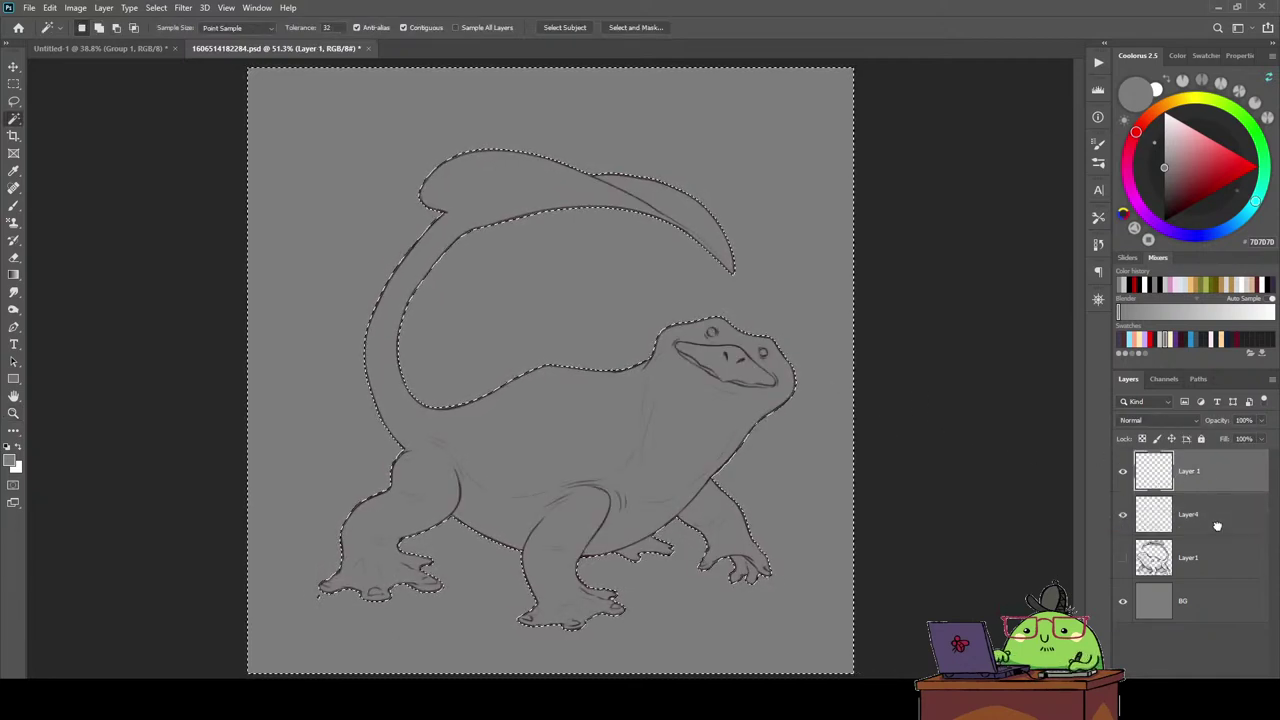
left_click_drag(1217, 472, 1130, 512)
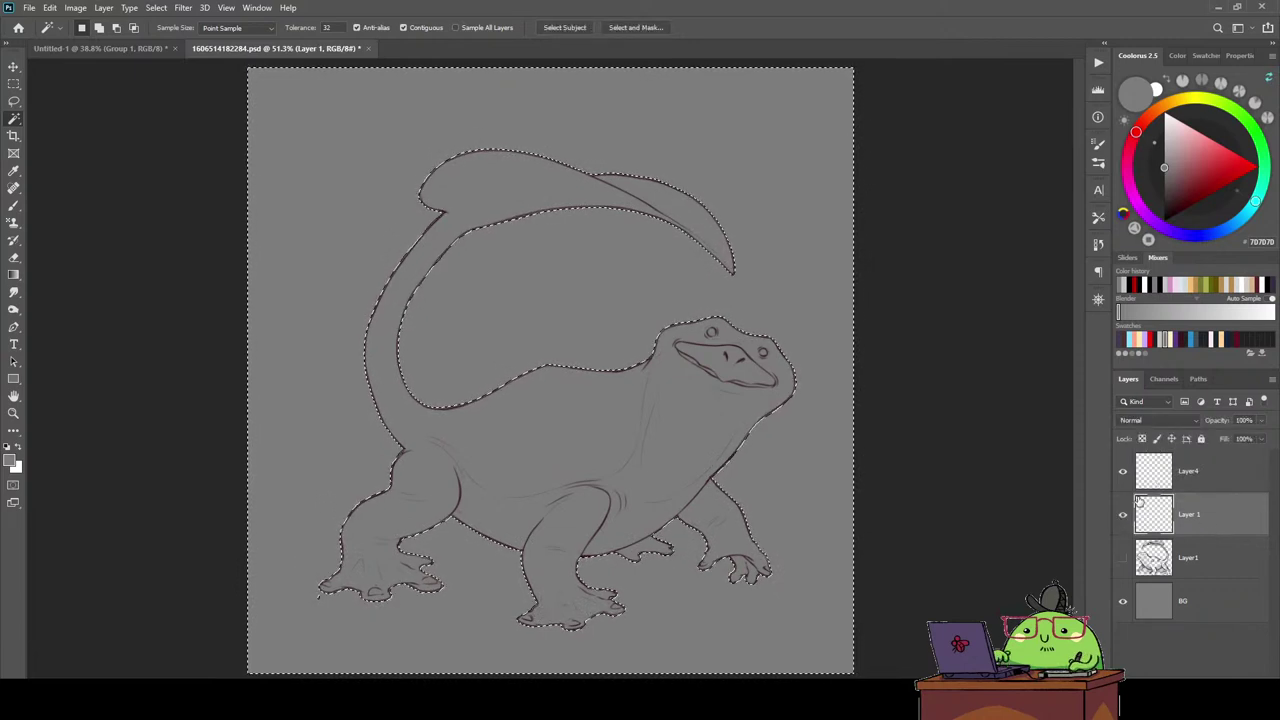
key("ctrl+shift+i")
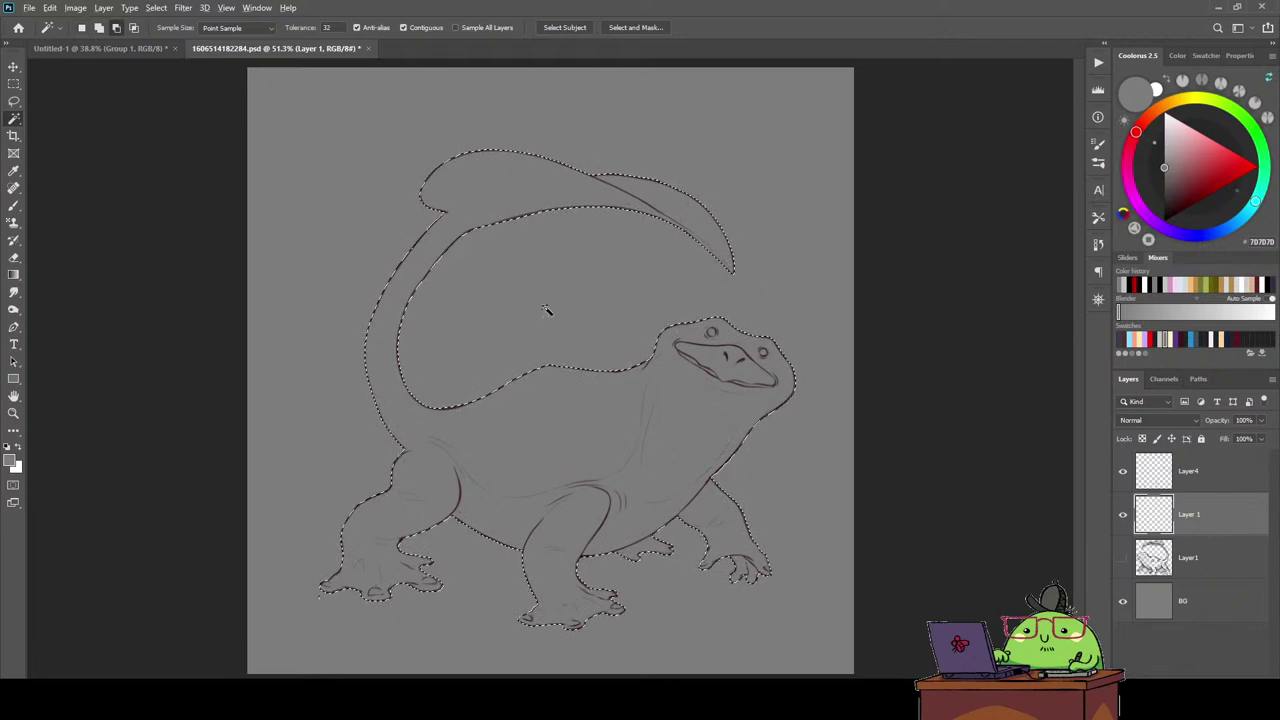
scroll(545, 310, "up", 2)
scroll(474, 520, "up", 2)
Contract the silhouette selection slightly inward.
left_click(128, 7)
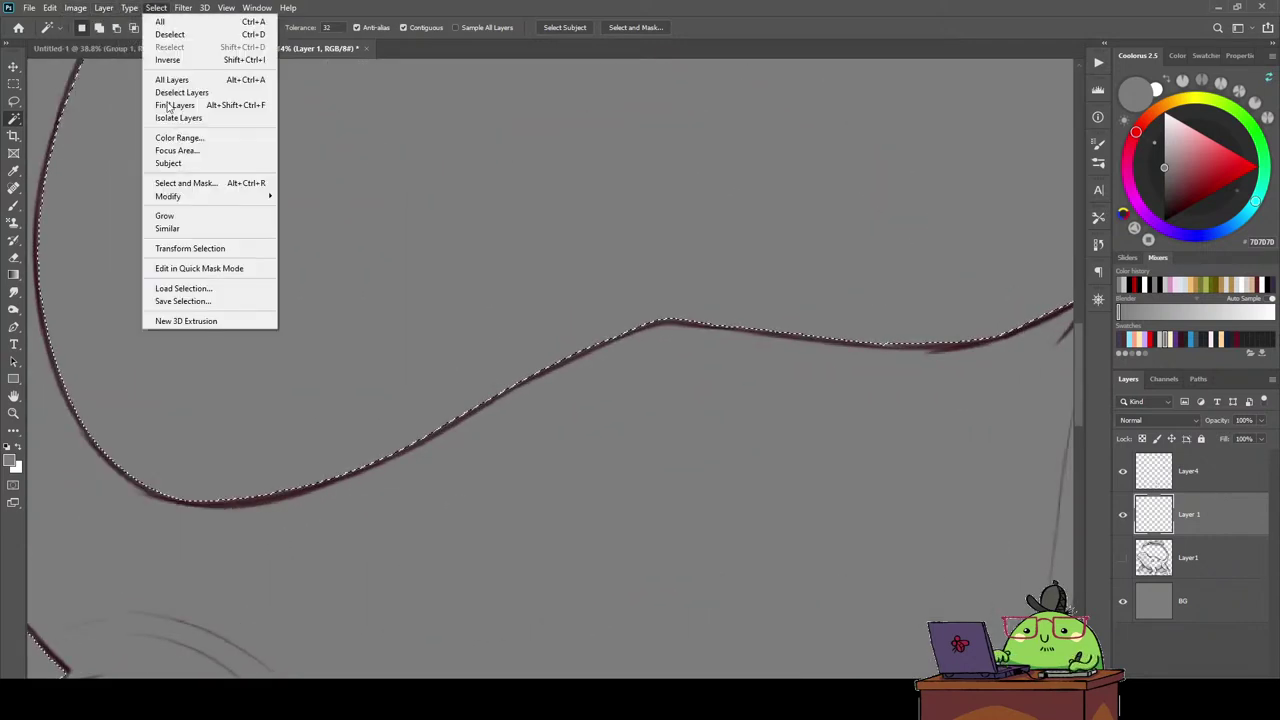
mouse_move(168, 196)
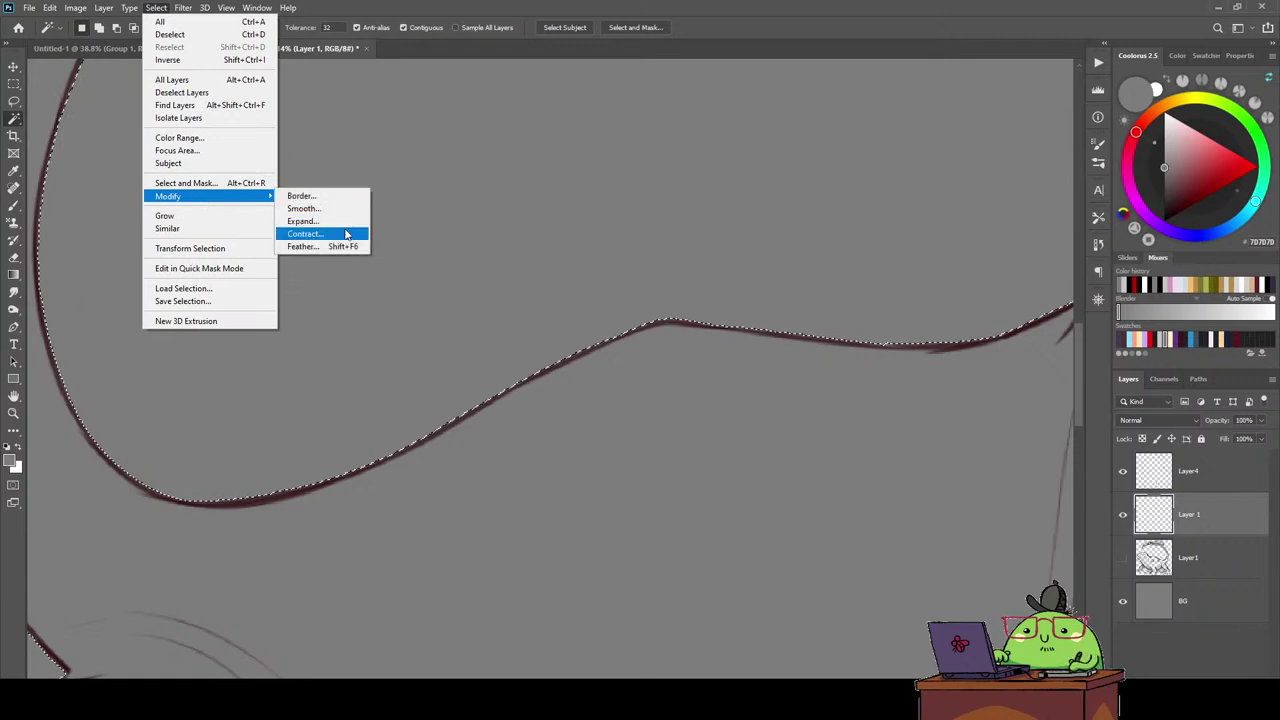
left_click(346, 234)
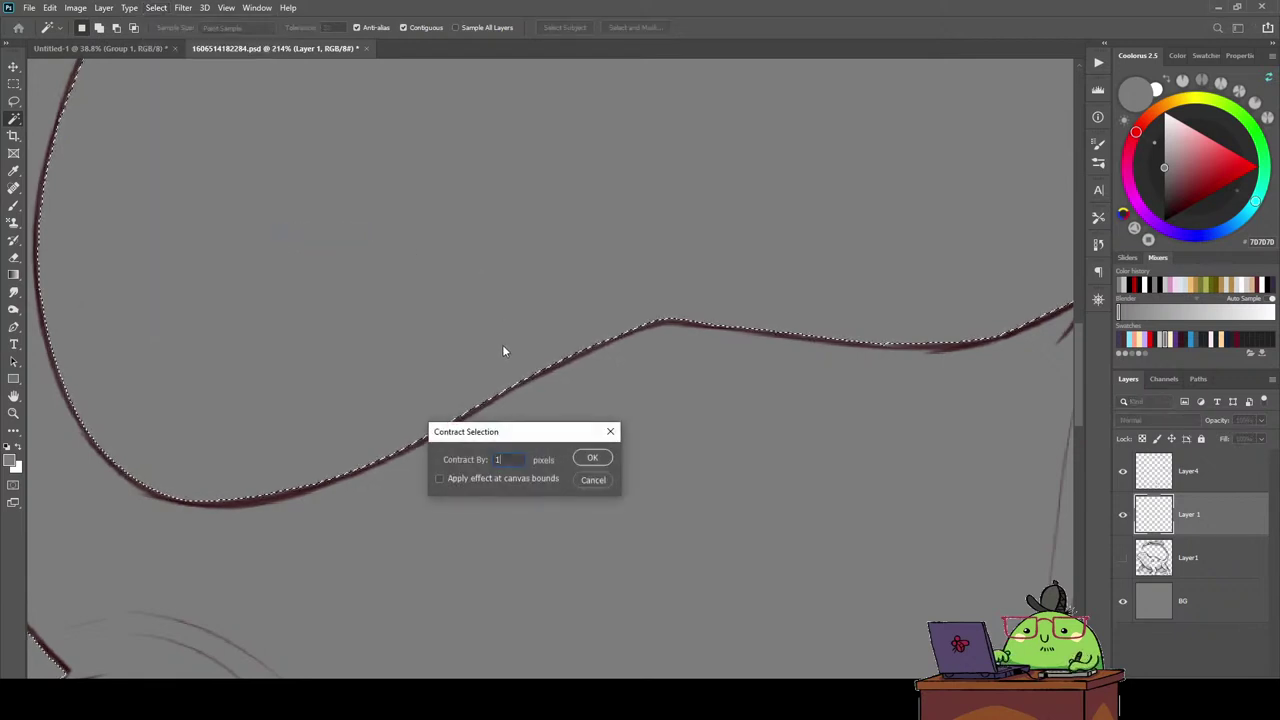
key("Return")
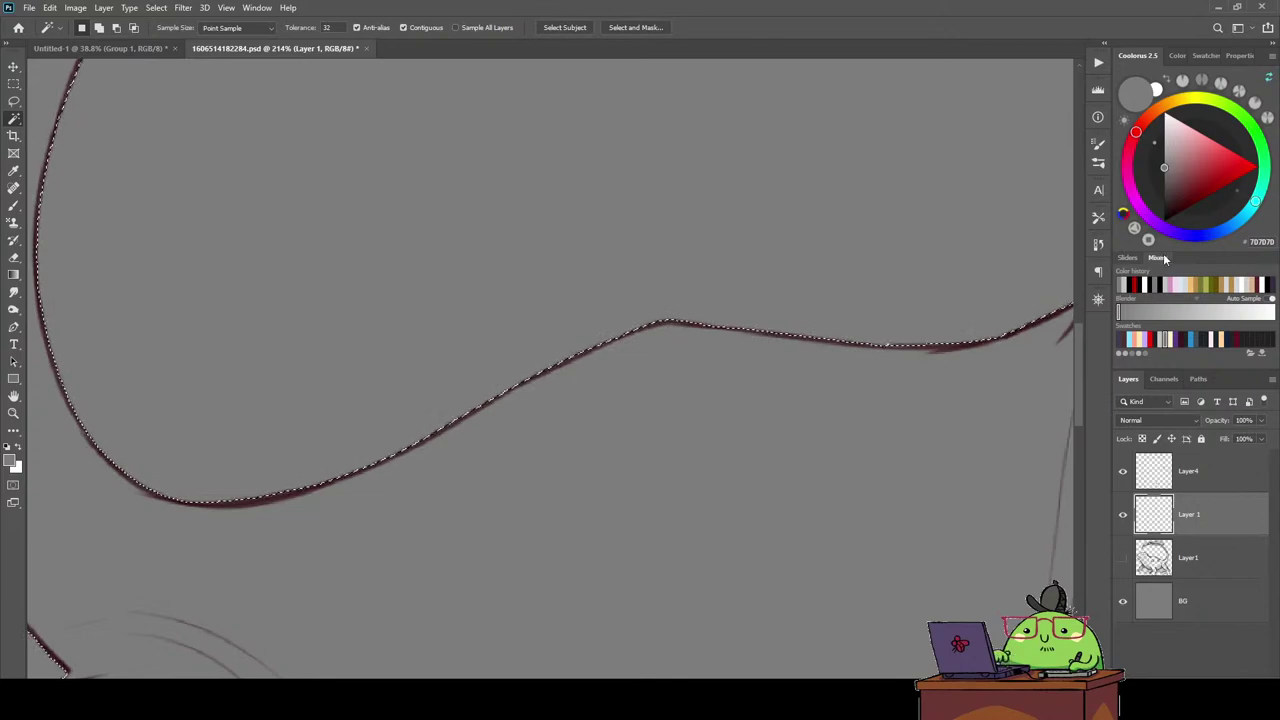
Fill the silhouette with light grey C5C5C5, deselect, and lock Layer 1's transparent pixels.
left_click(1165, 312)
scroll(770, 276, "down", 3)
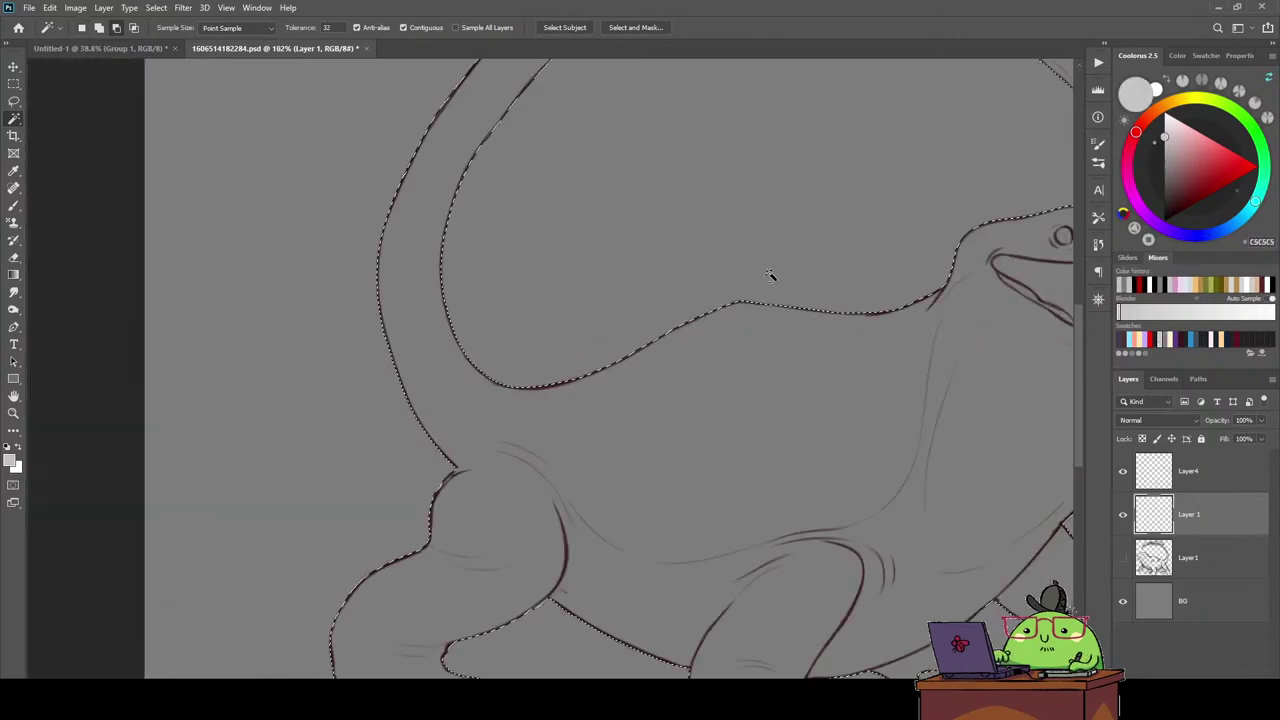
scroll(770, 276, "down", 3)
scroll(577, 262, "up", 1)
key("i")
key("shift+F5")
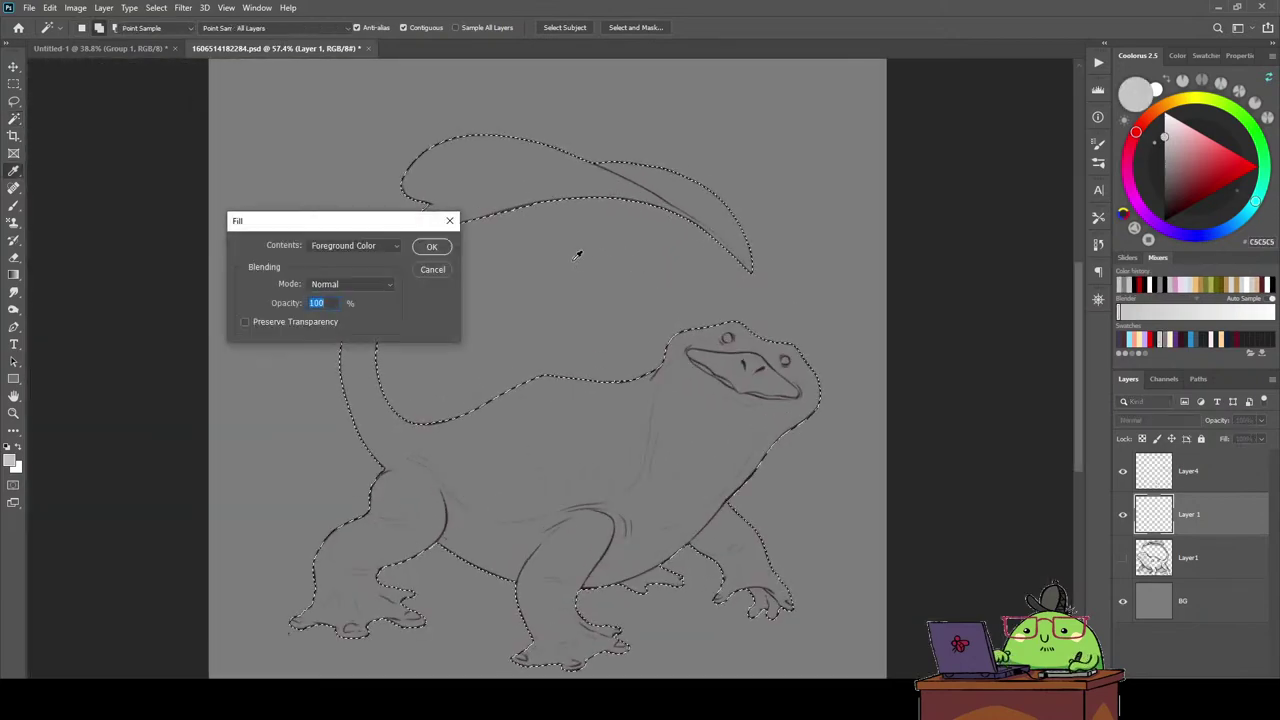
key("Return")
key("ctrl+d")
key("w")
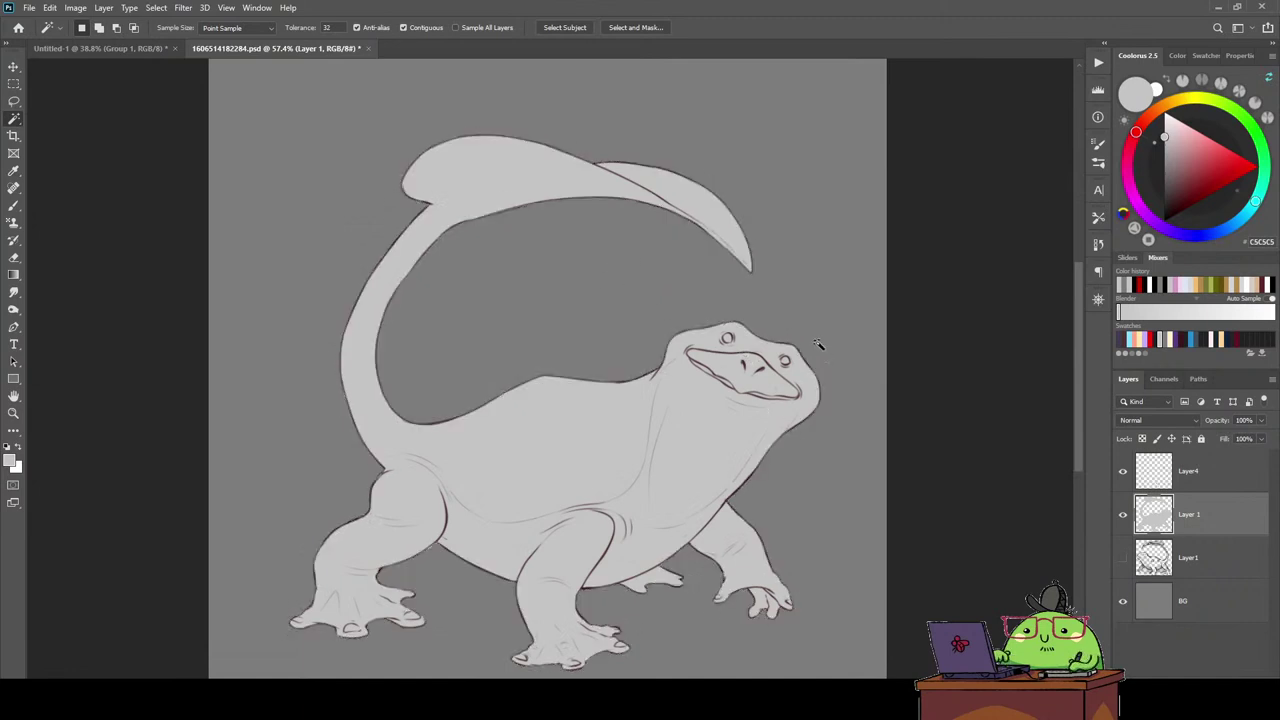
left_click(1142, 441)
Paste the wizard-toad photo as the top layer, enlarge it, and place it upper left.
key("ctrl+v")
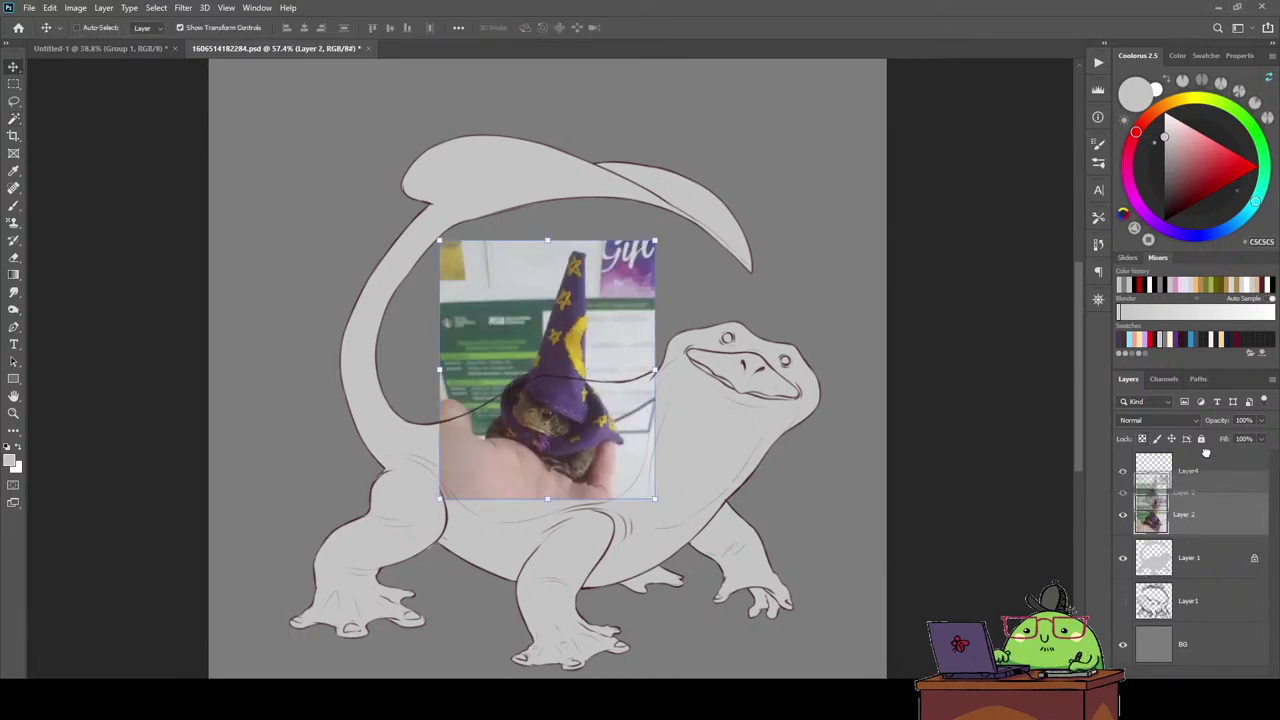
left_click_drag(1185, 514, 1185, 462)
mouse_move(556, 349)
left_mouse_down()
mouse_move(354, 258)
mouse_move(362, 199)
left_mouse_up()
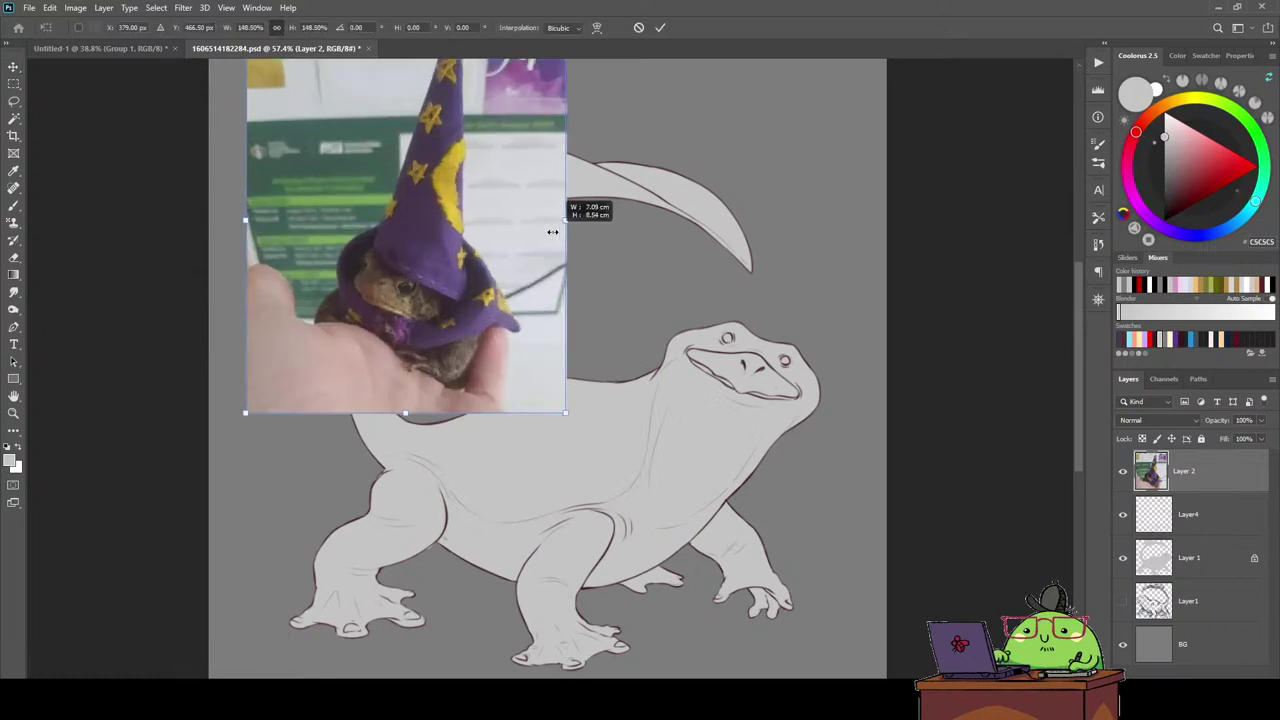
mouse_move(462, 221)
left_mouse_down()
mouse_move(531, 220)
mouse_move(418, 280)
mouse_move(422, 252)
left_mouse_up()
key("Return")
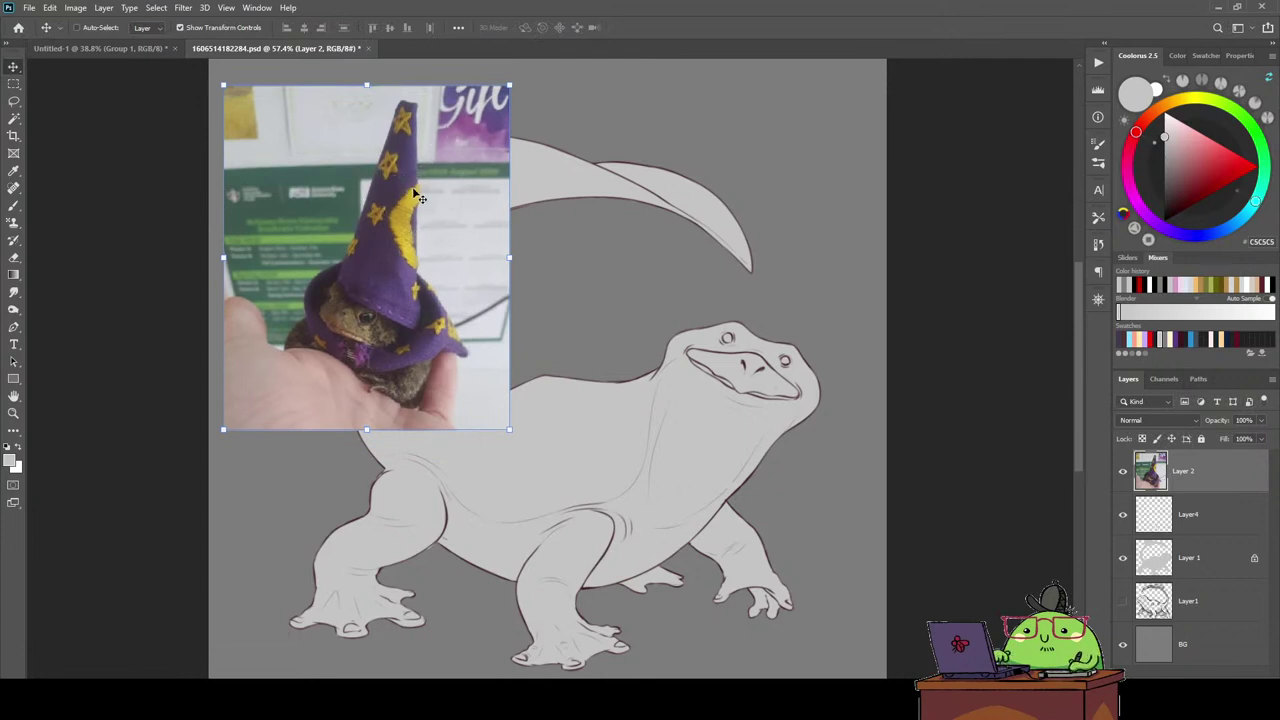
left_click_drag(383, 174, 685, 283)
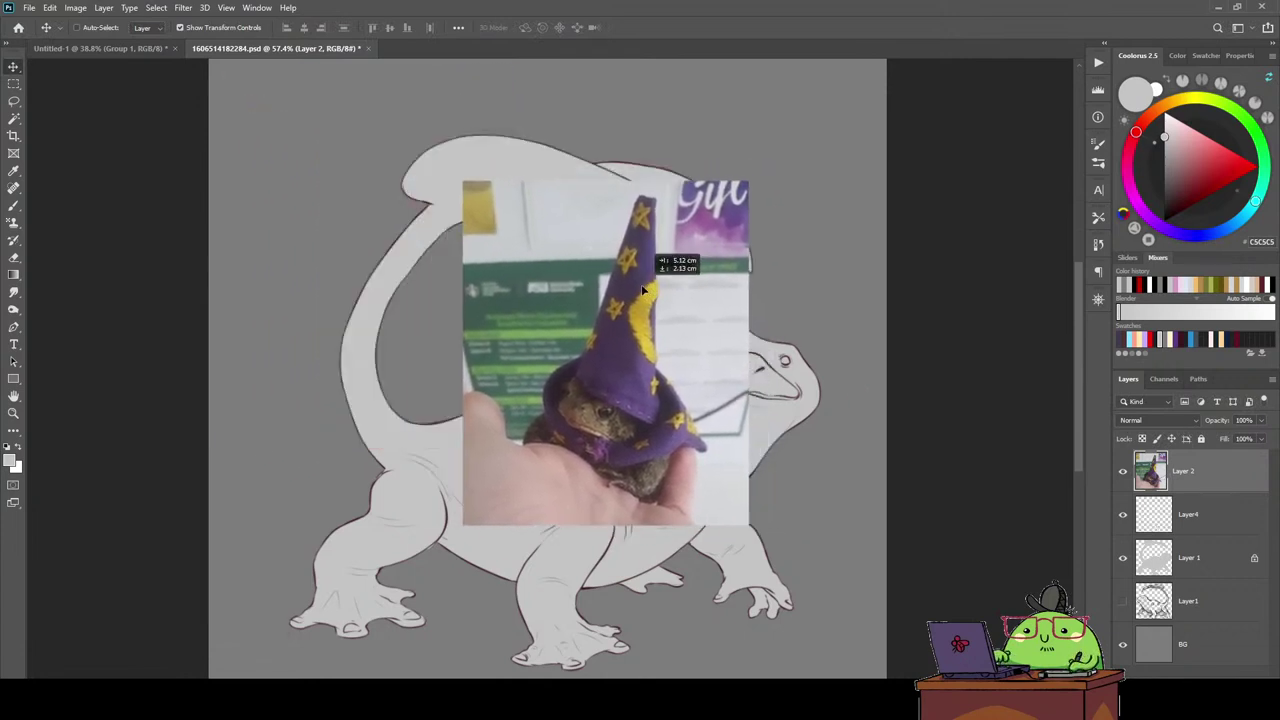
mouse_move(685, 283)
left_mouse_down()
mouse_move(675, 228)
mouse_move(411, 185)
left_mouse_up()
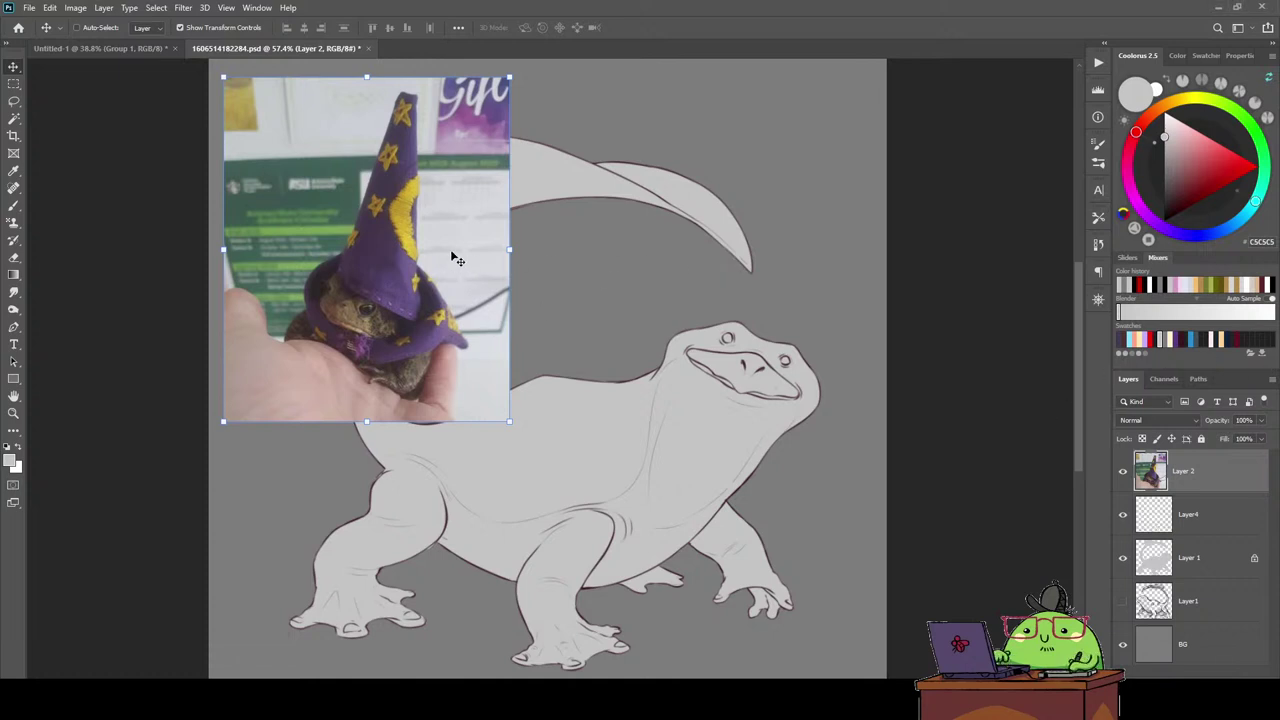
Move the wizard-hat photo to the upper right and enlarge it.
left_click_drag(452, 258, 785, 265)
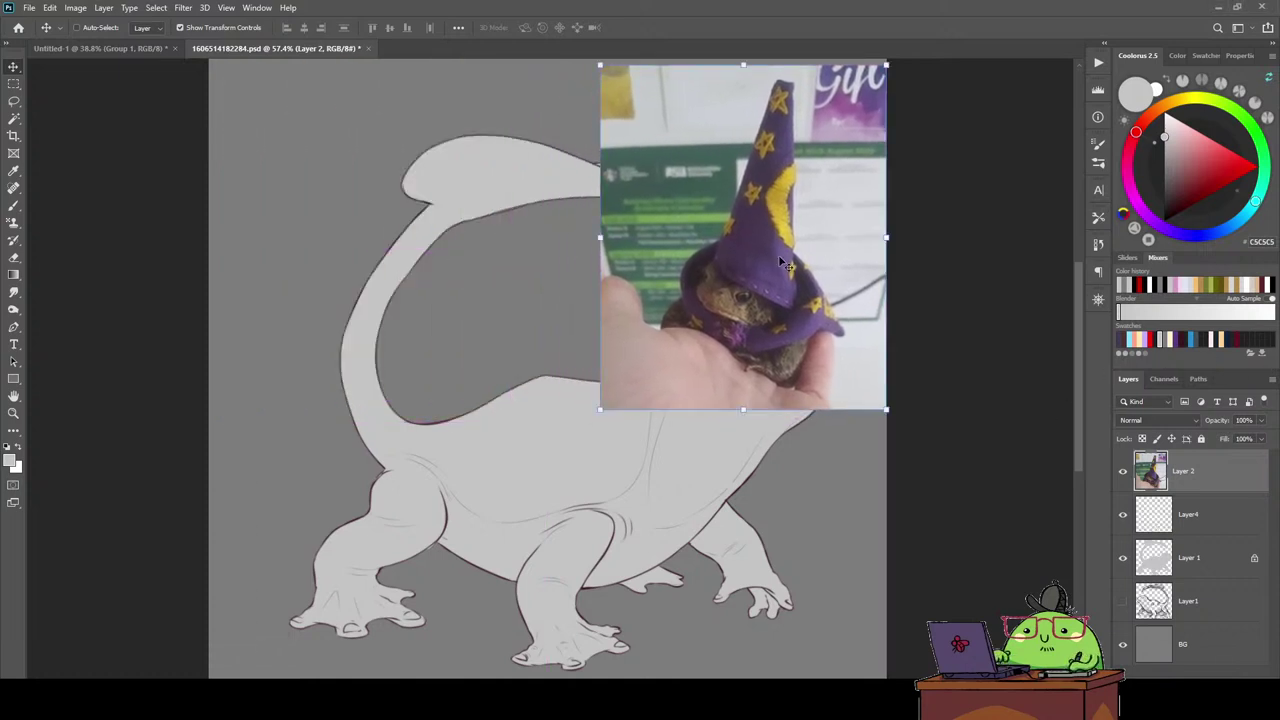
key("ctrl+t")
left_click_drag(601, 409, 712, 260)
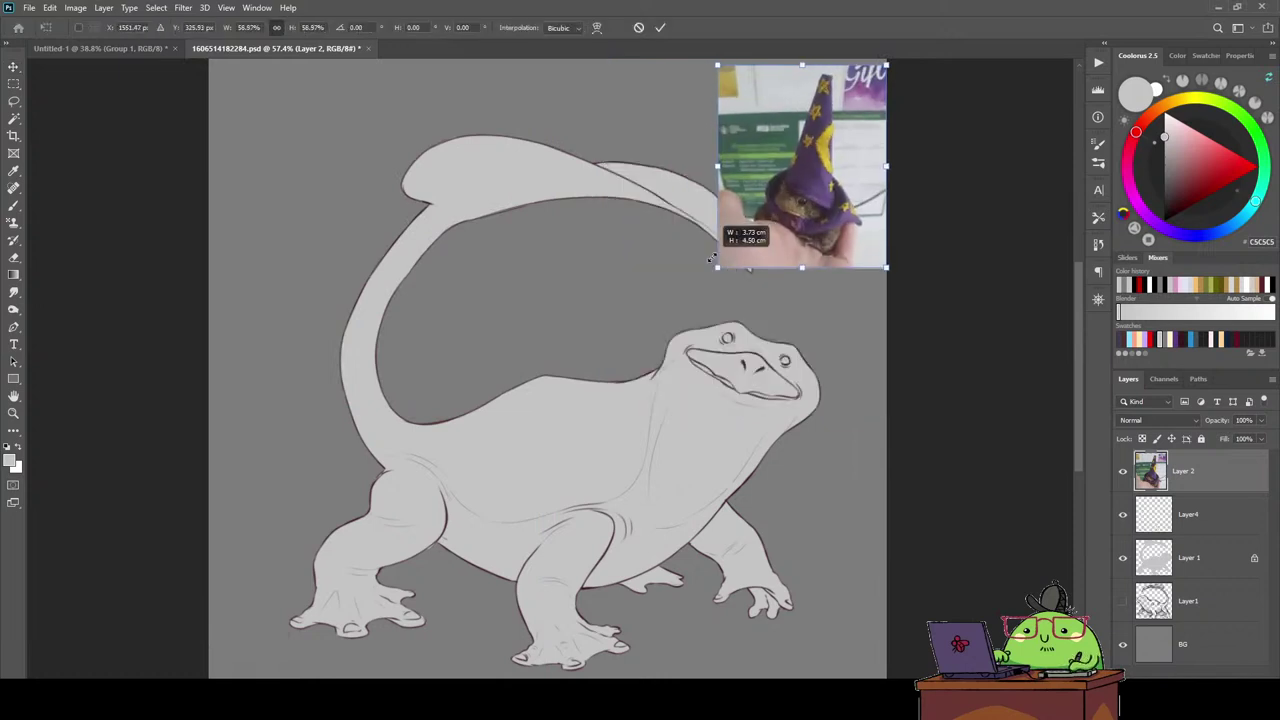
scroll(650, 308, "down", 3)
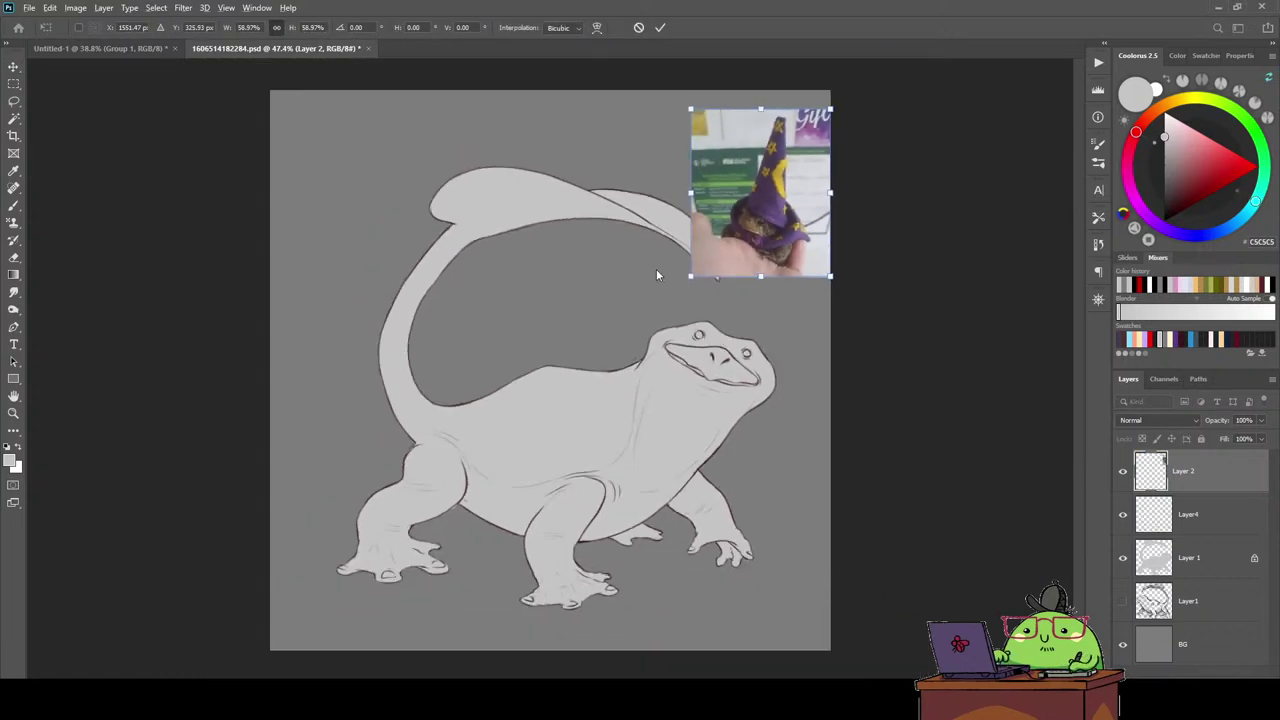
mouse_move(692, 277)
left_mouse_down()
mouse_move(642, 300)
mouse_move(640, 326)
left_mouse_up()
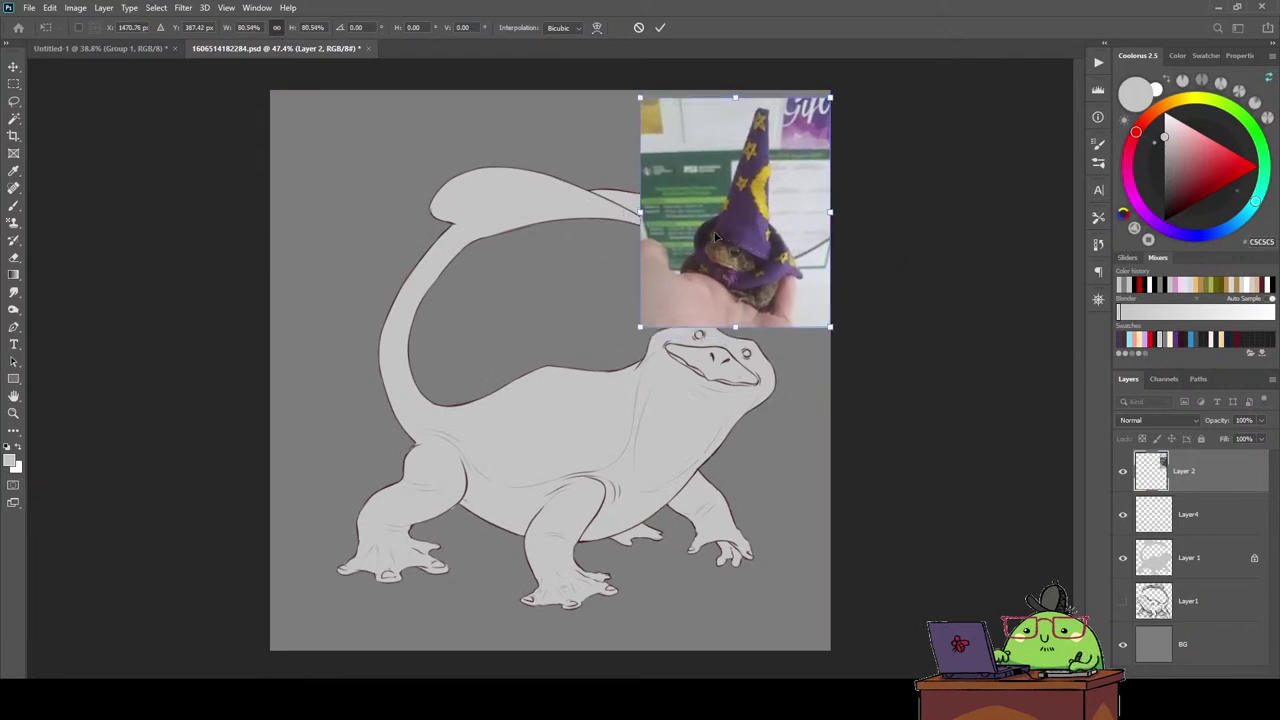
key("Return")
Crop-extend the canvas wider on both sides and move the wizard-hat photo to the top right.
key("c")
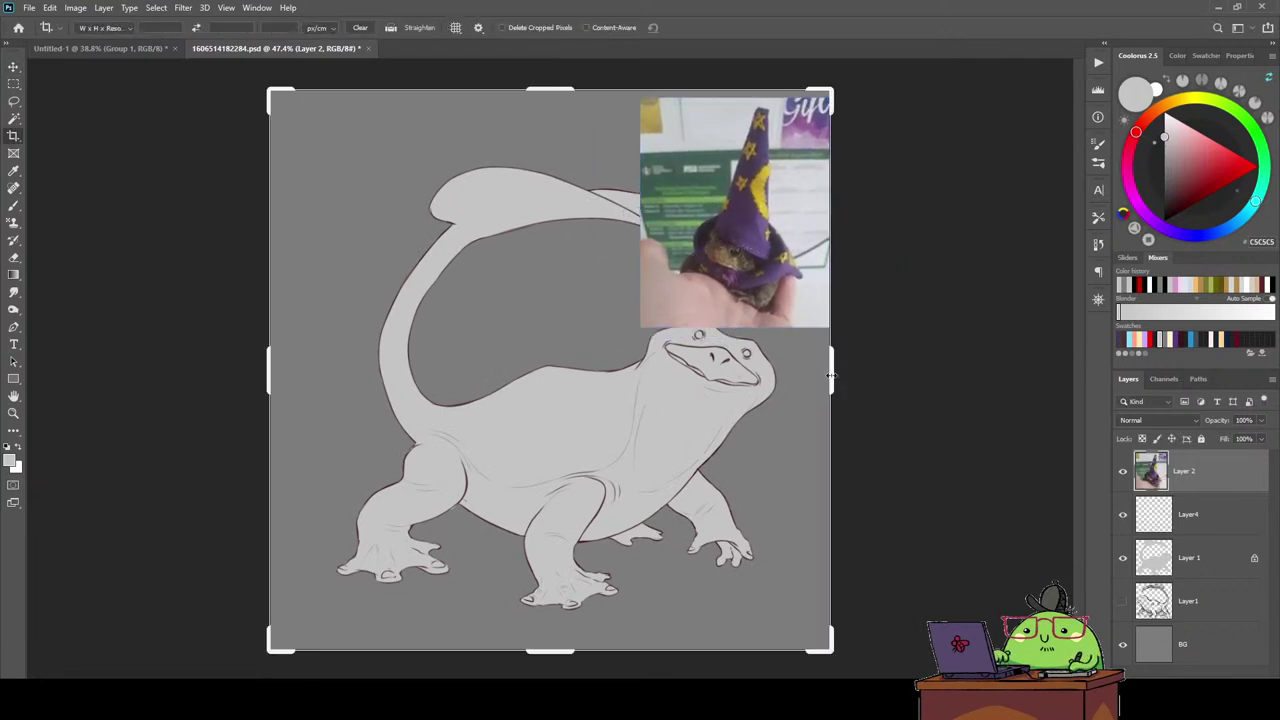
left_click_drag(830, 375, 1024, 370)
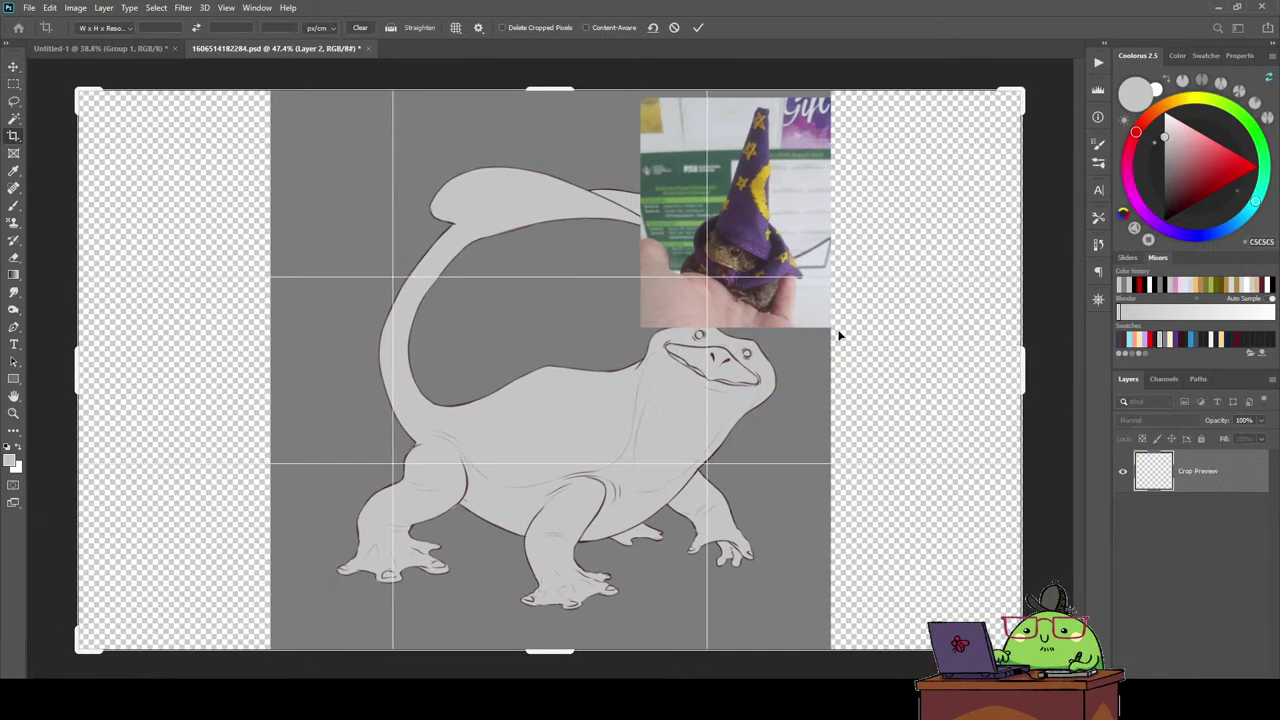
key("Return")
key("v")
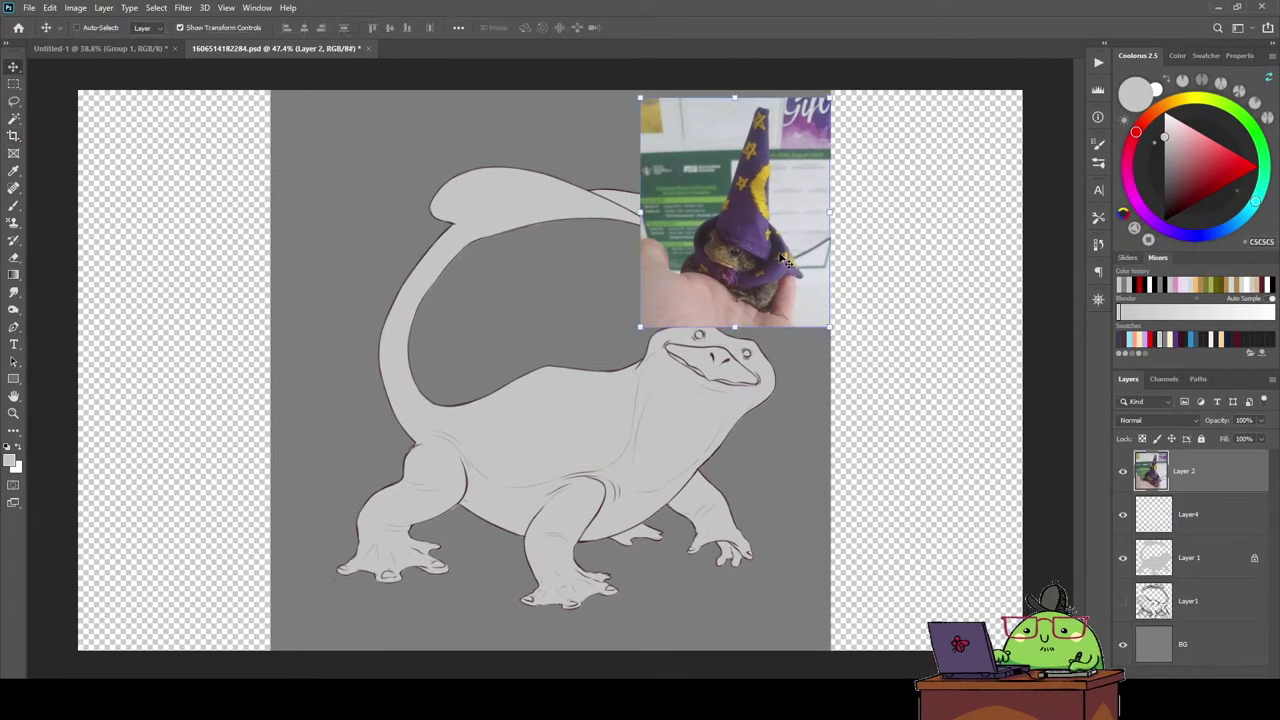
left_click_drag(784, 259, 960, 270)
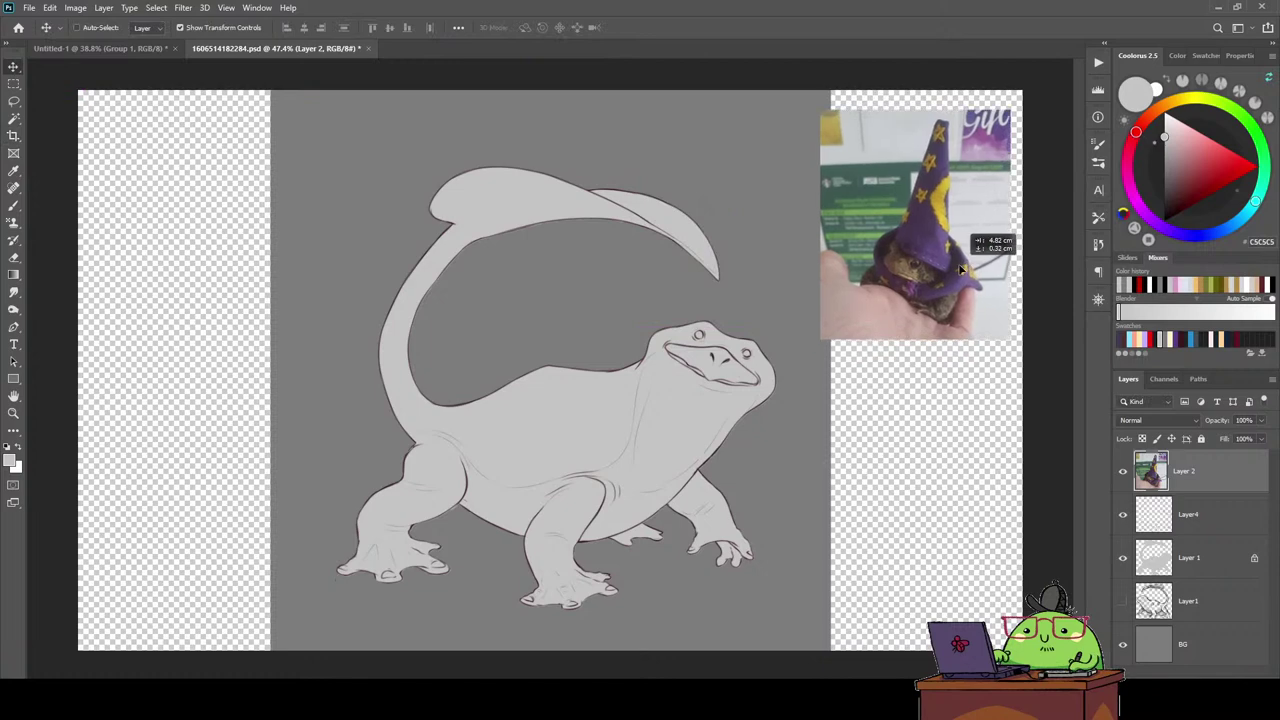
left_click_drag(960, 270, 960, 263)
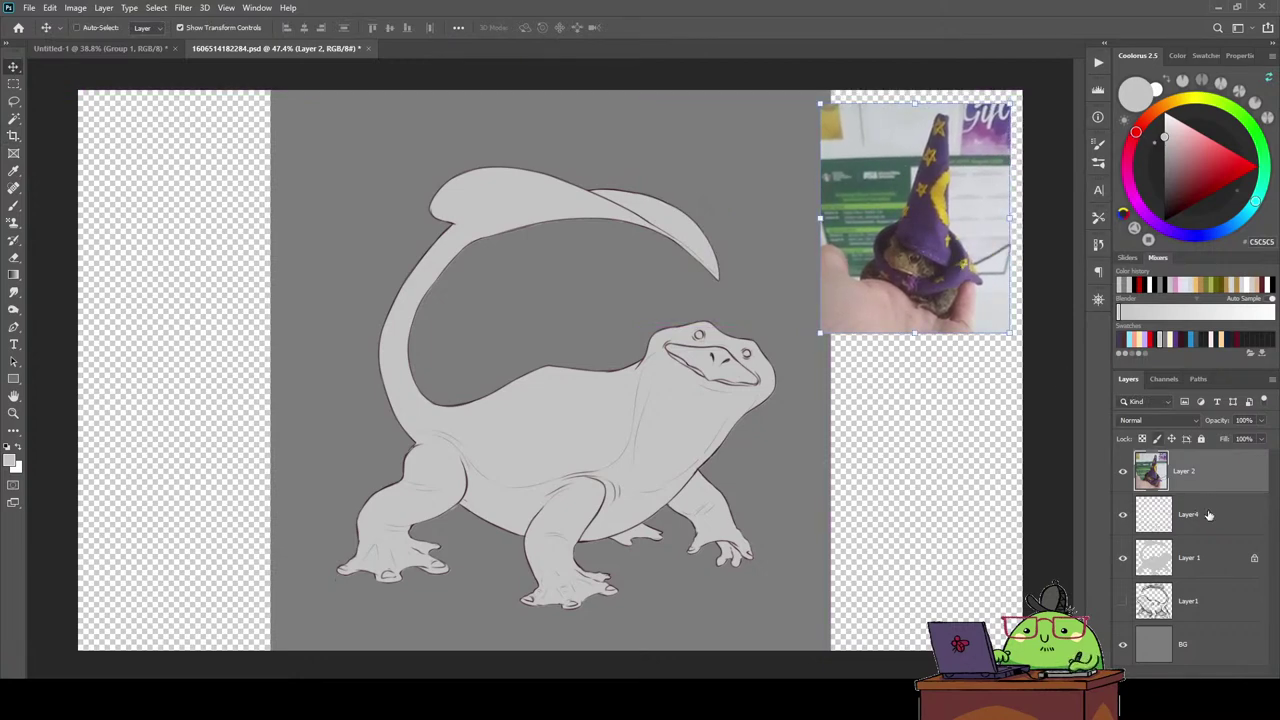
Fill the BG layer's new empty areas with the sampled background grey.
left_click(1219, 643)
key("i")
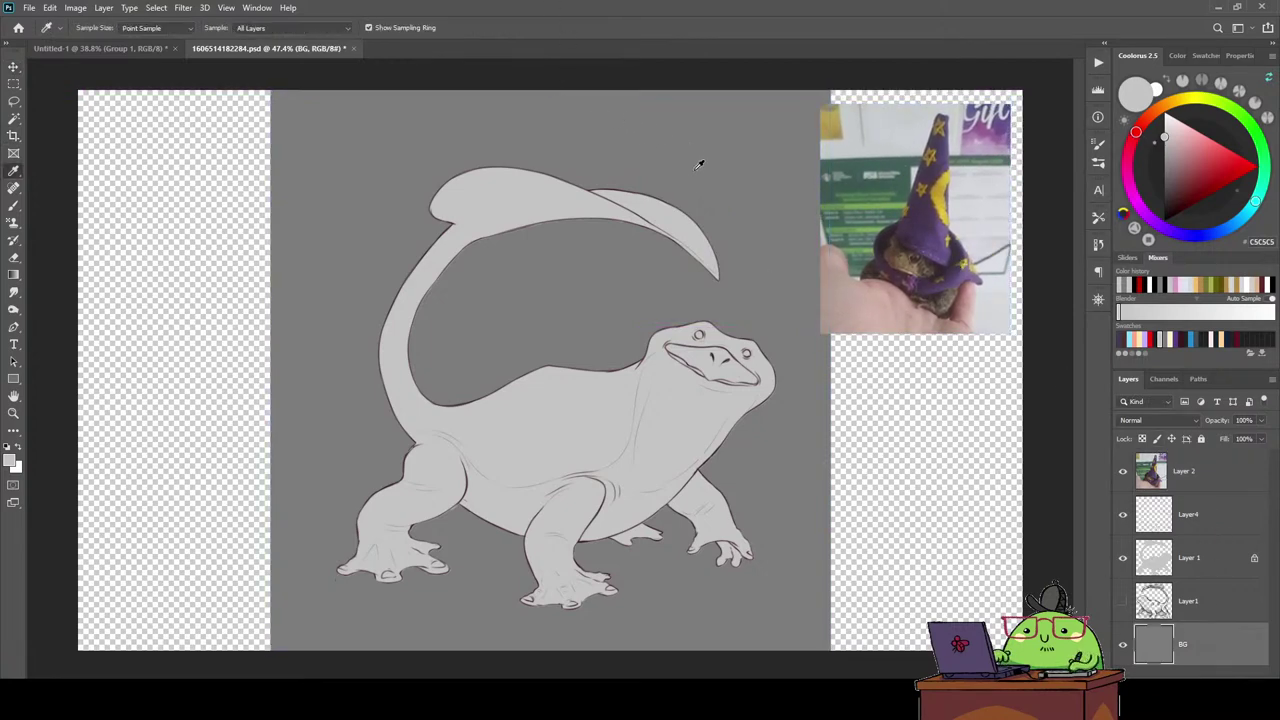
left_click(697, 167)
key("shift+F5")
key("Return")
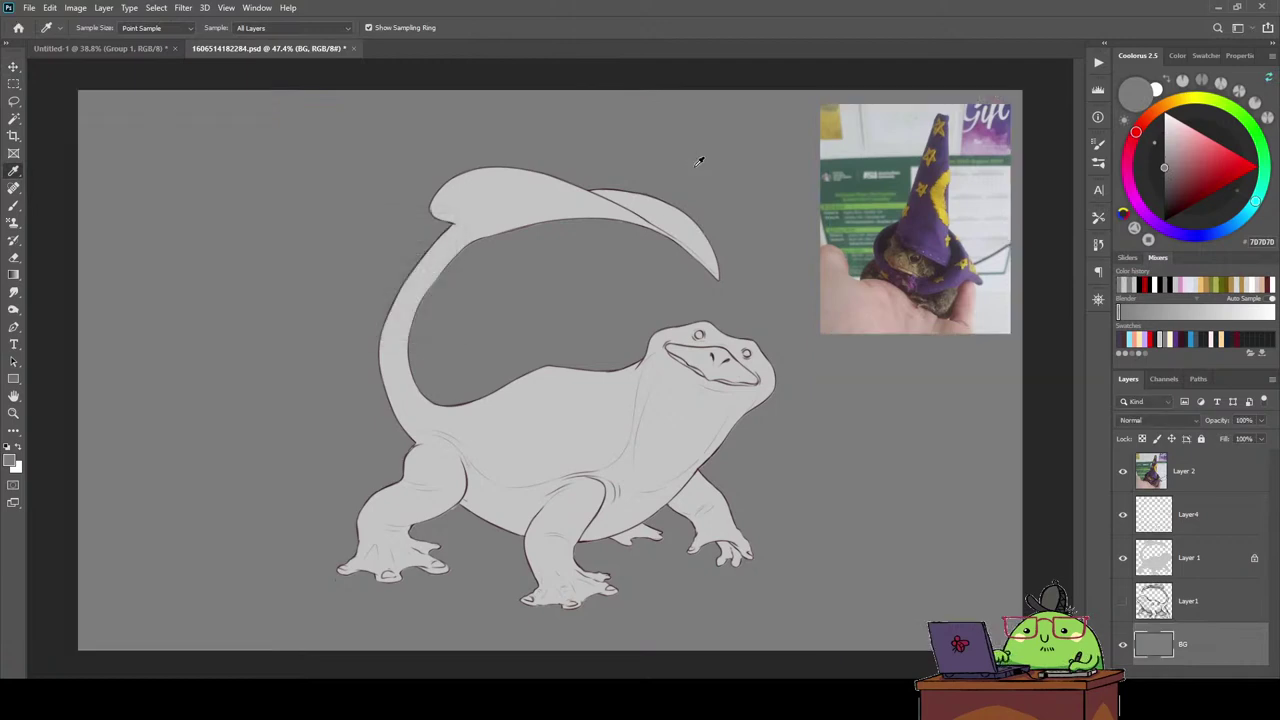
Paste the red-eyed tree frog photo above Layer 1 and move it left.
left_click(1200, 559)
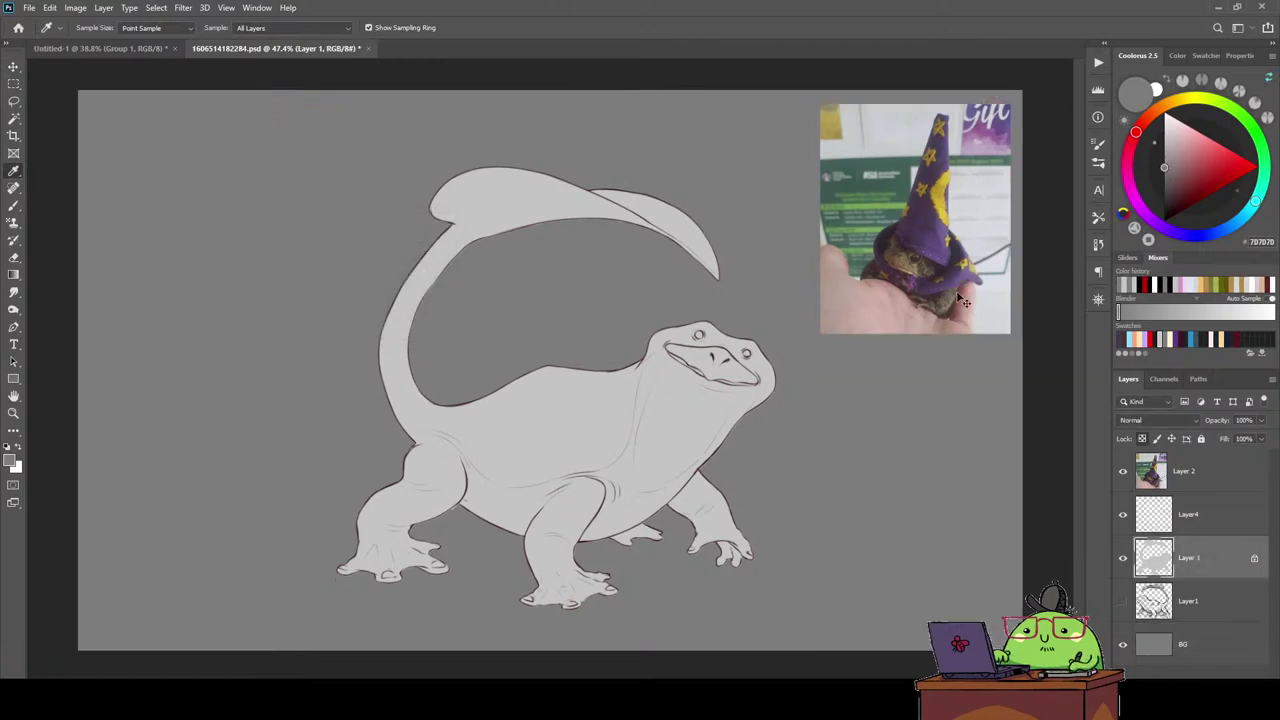
key("ctrl+v")
key("v")
left_click_drag(534, 329, 193, 207)
Place the frog layer below Layer 2 and enlarge the frog photo at the top left.
left_click_drag(1203, 556, 1190, 493)
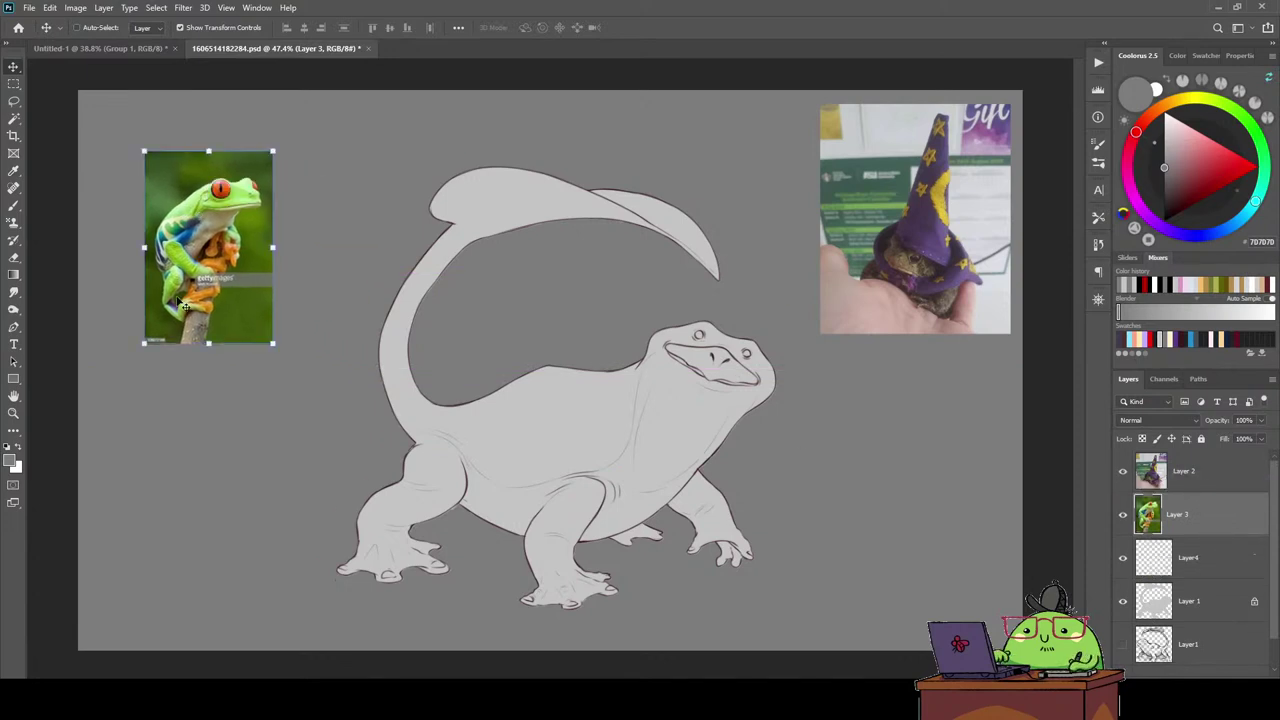
mouse_move(218, 345)
left_mouse_down()
mouse_move(225, 434)
mouse_move(233, 294)
left_mouse_up()
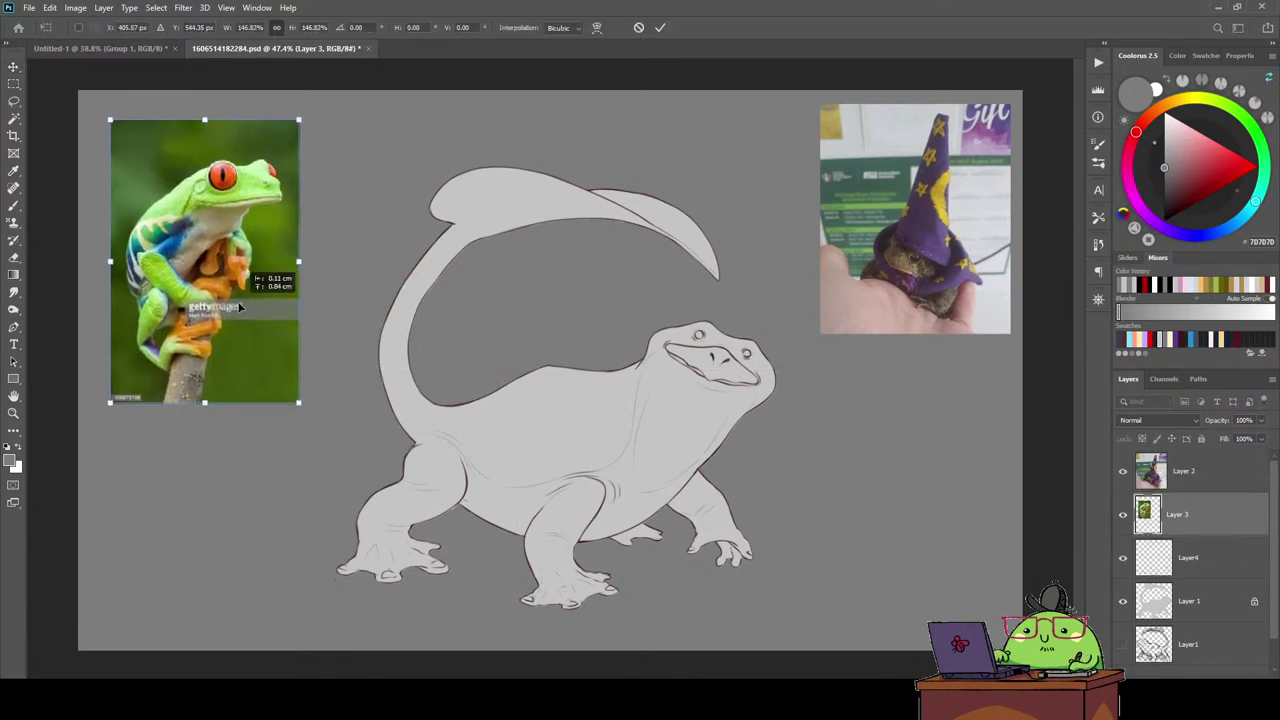
key("Return")
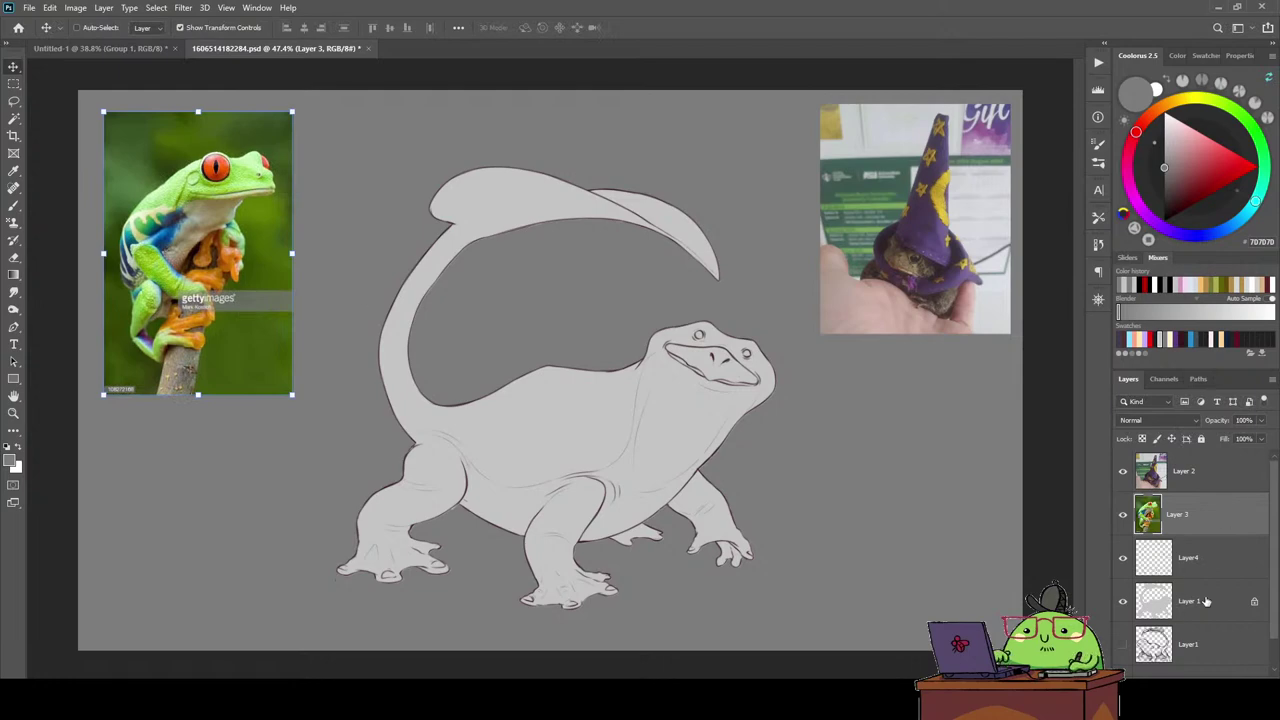
left_click(1206, 601)
key("i")
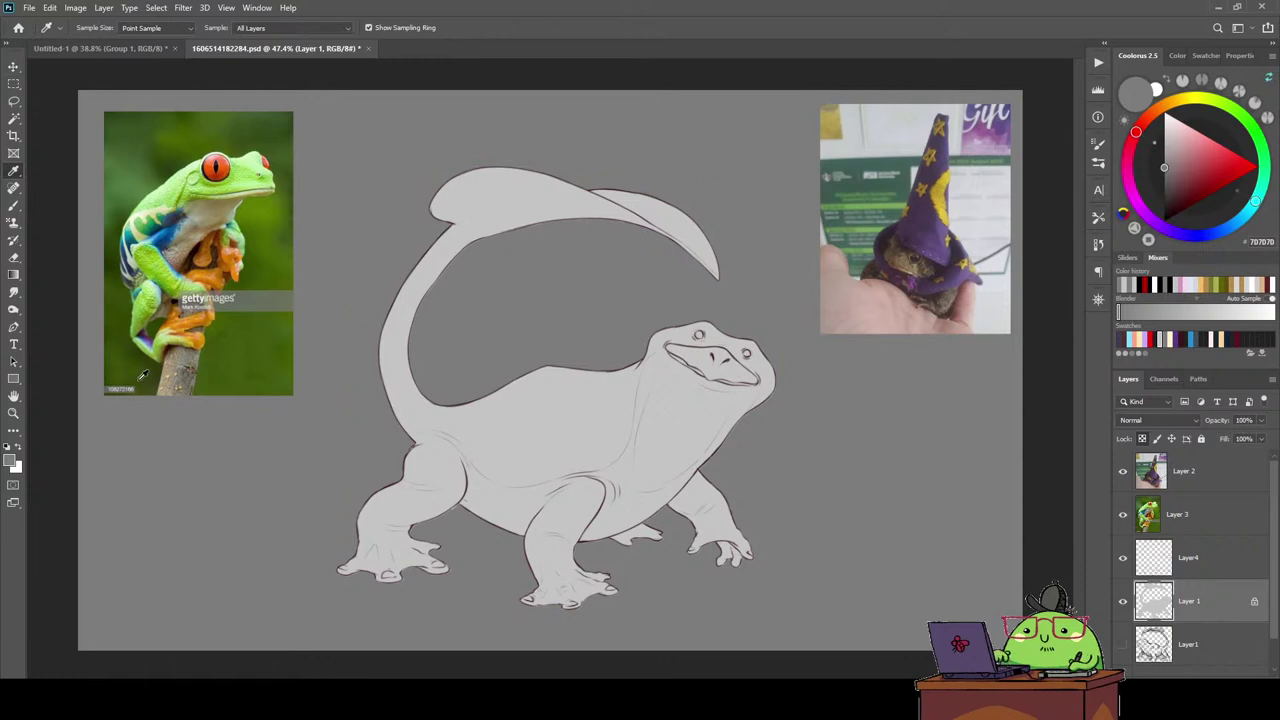
Fill Layer 1's body with green sampled from the frog, then lower Saturation to -38.
mouse_move(211, 195)
left_mouse_down()
mouse_move(187, 192)
mouse_move(199, 176)
left_mouse_up()
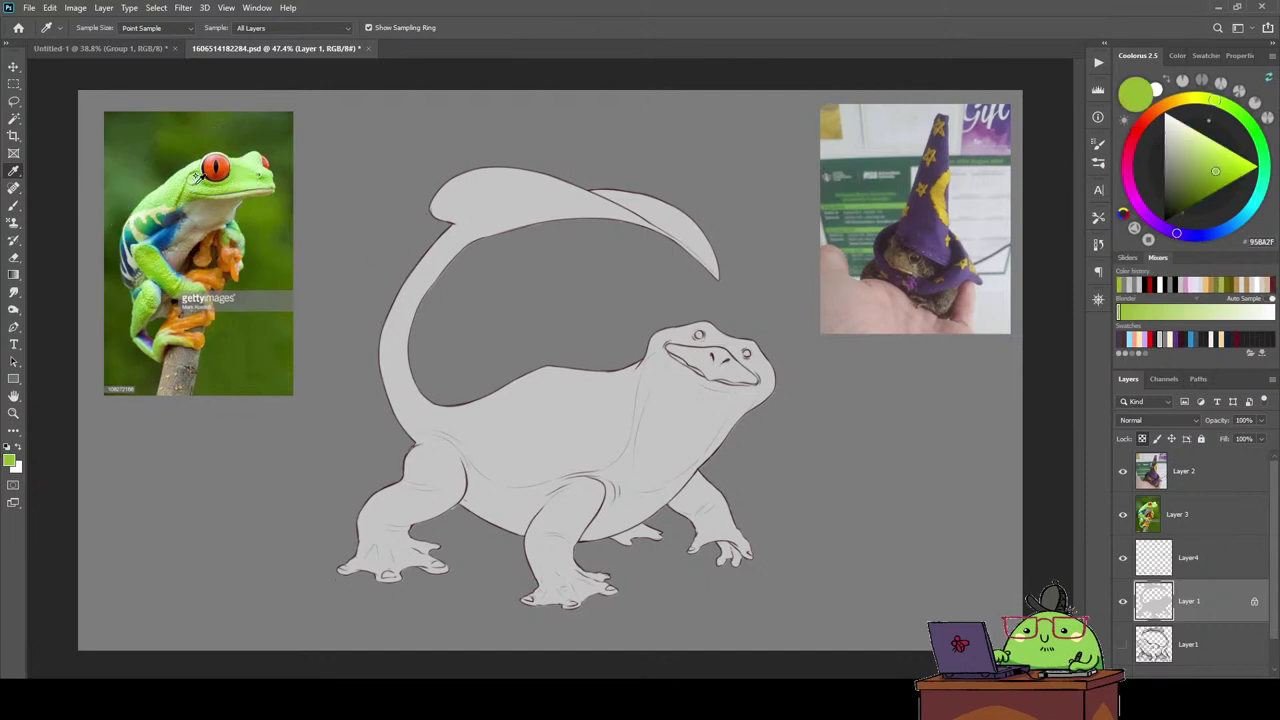
key("alt+BackSpace")
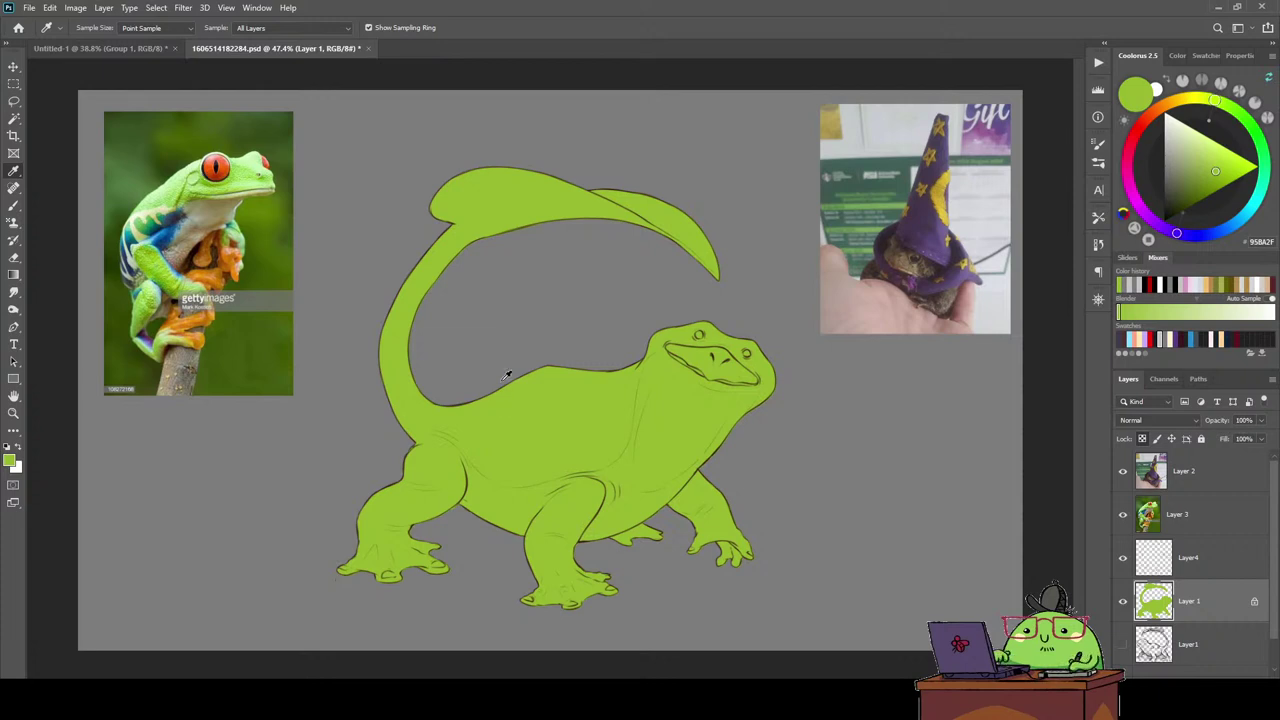
key("ctrl+u")
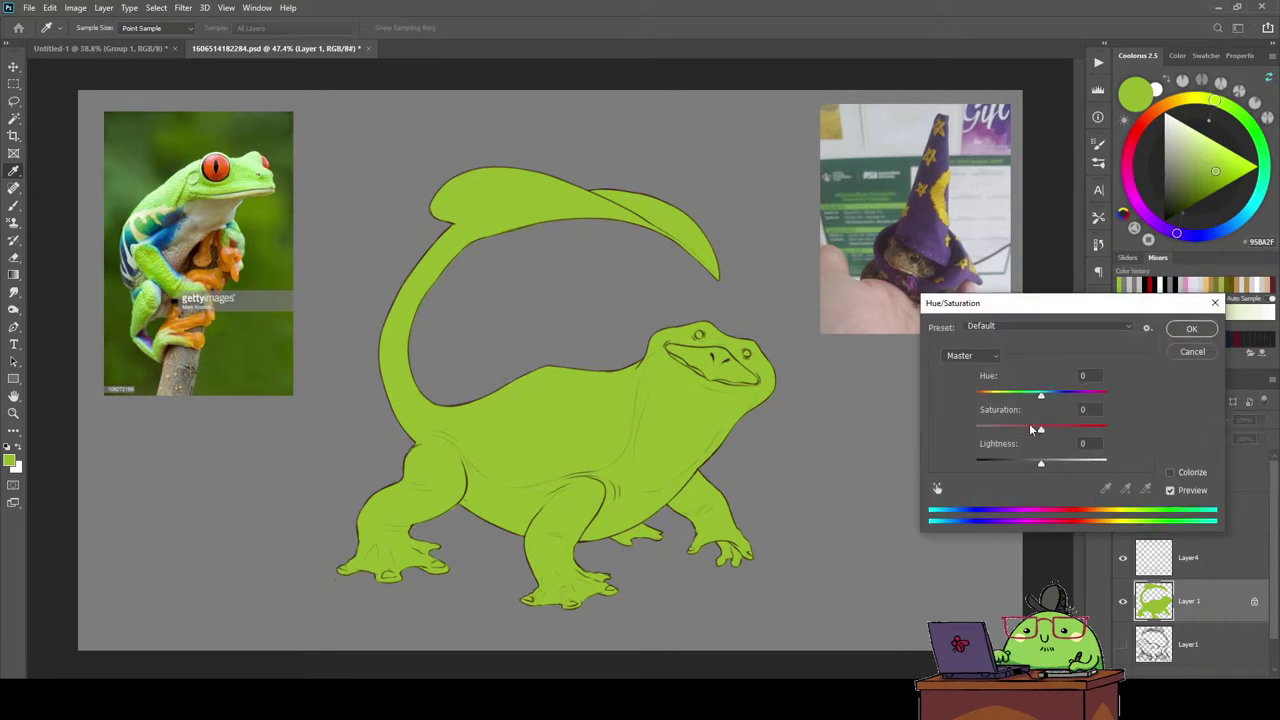
left_click_drag(1033, 430, 1018, 427)
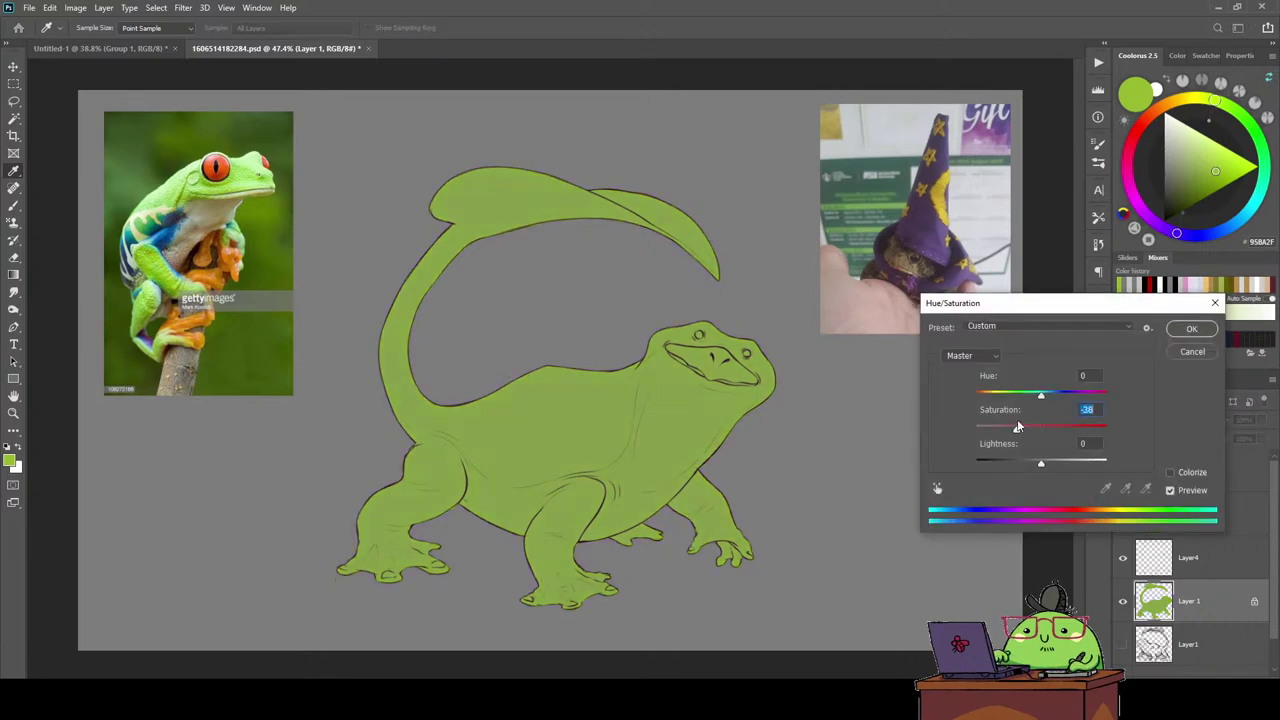
Apply the desaturation and widen the tail's left edge with green using a new brush tip.
left_click(1191, 330)
key("b")
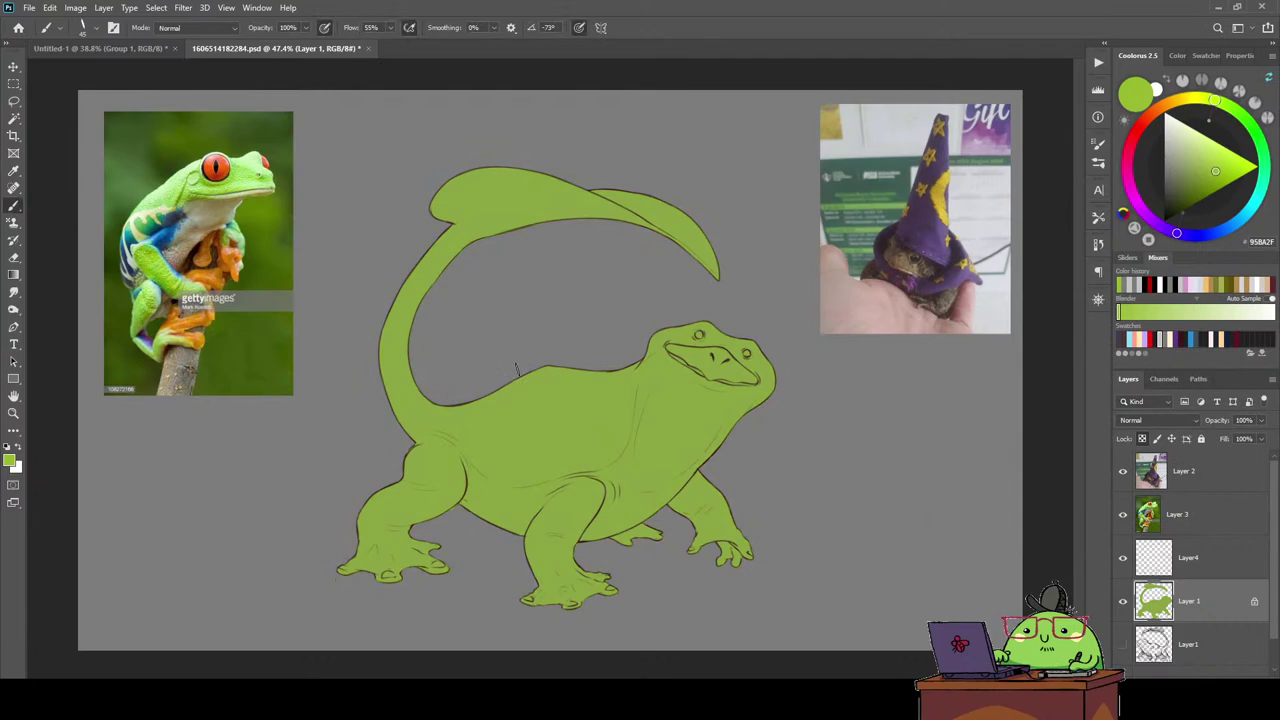
right_click(517, 370)
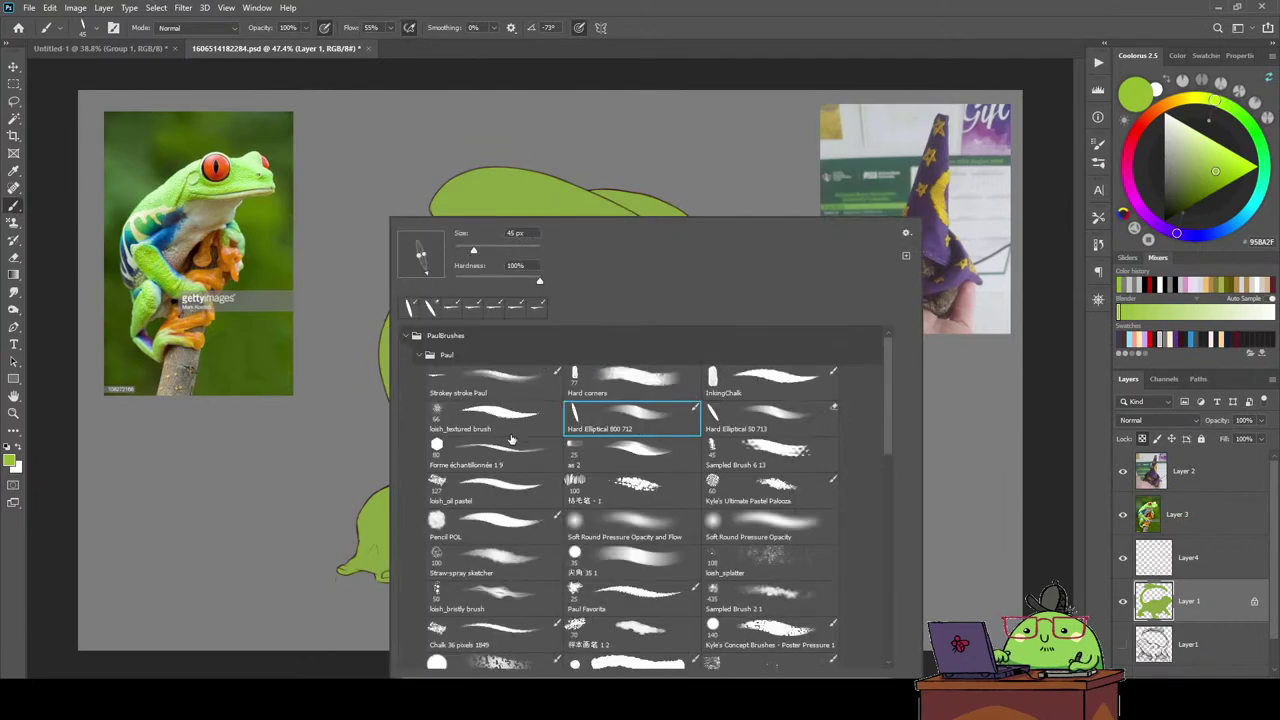
left_click(614, 384)
key("Return")
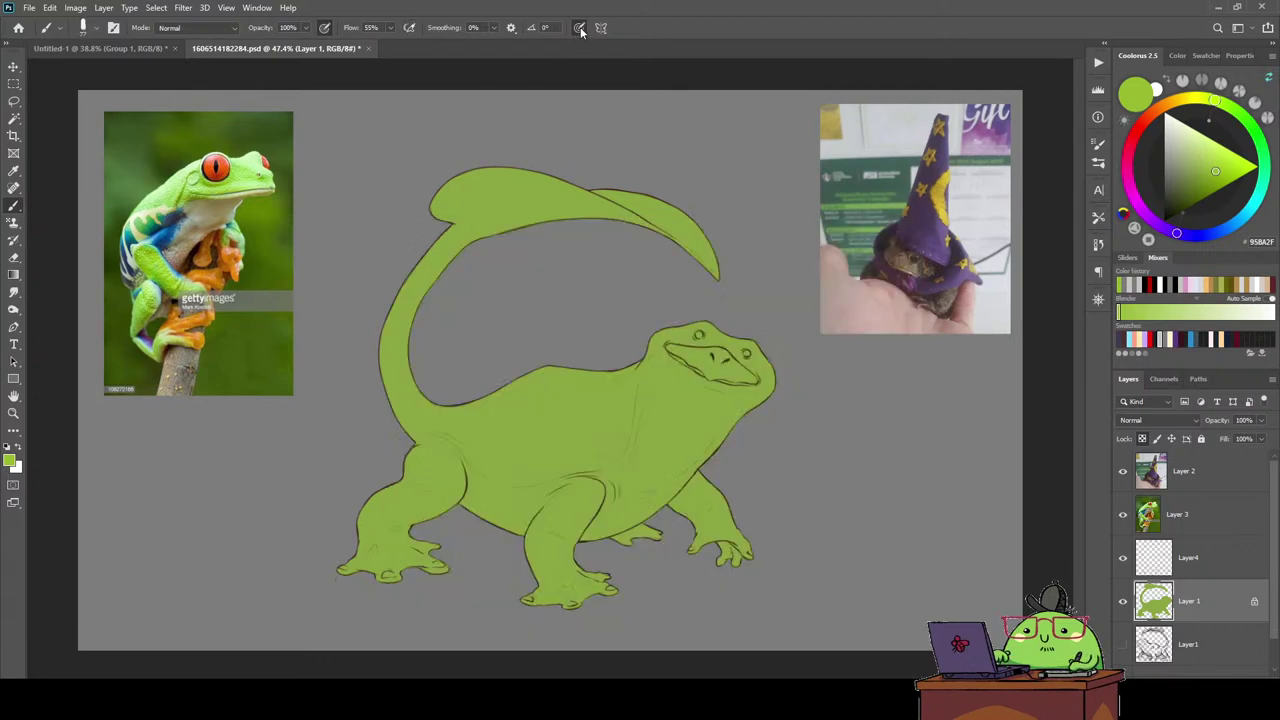
left_click_drag(364, 362, 384, 288)
Pick a dull orange-tan from the frog's feet and add a new layer clipped to Layer 1.
key("i")
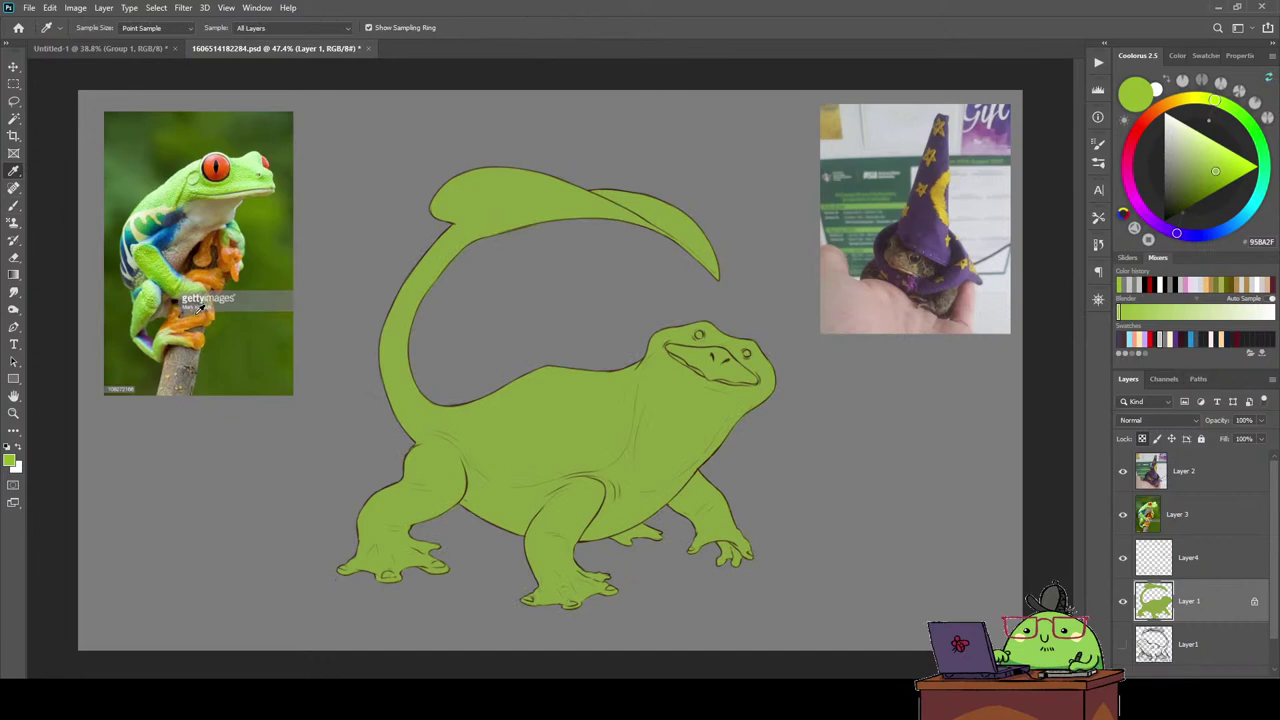
left_click(200, 310)
key("b")
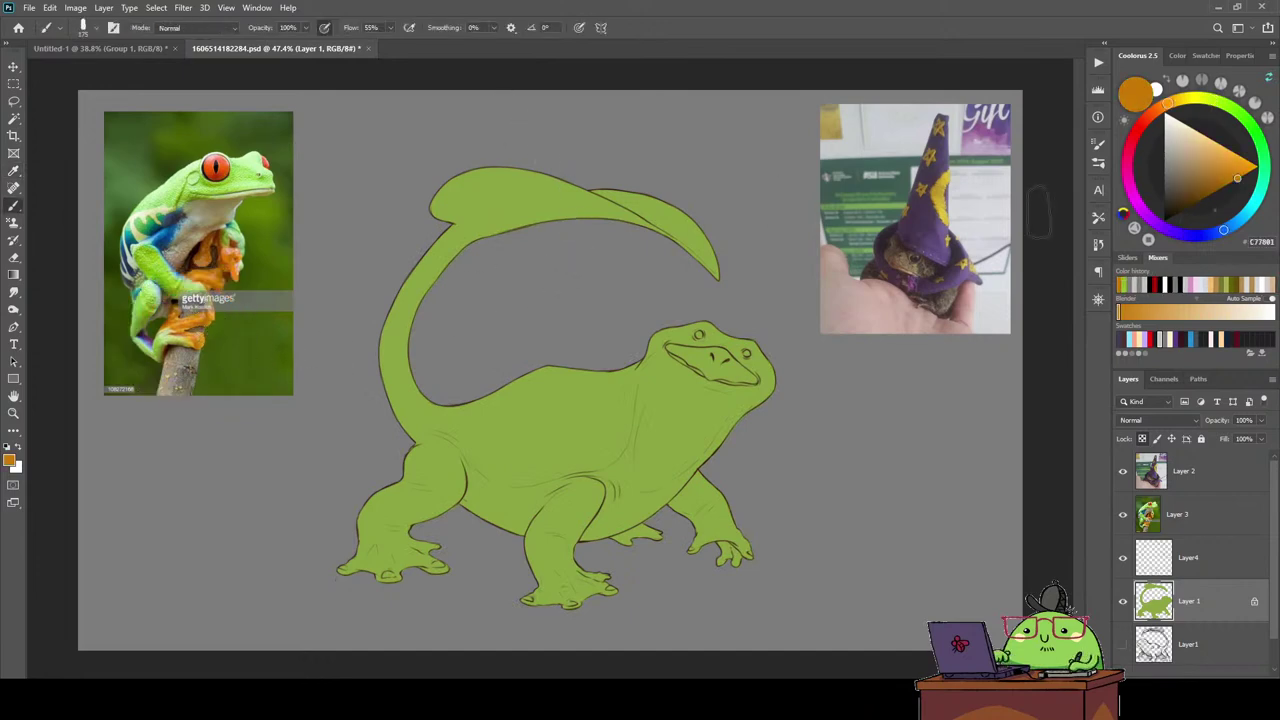
left_click(1218, 173)
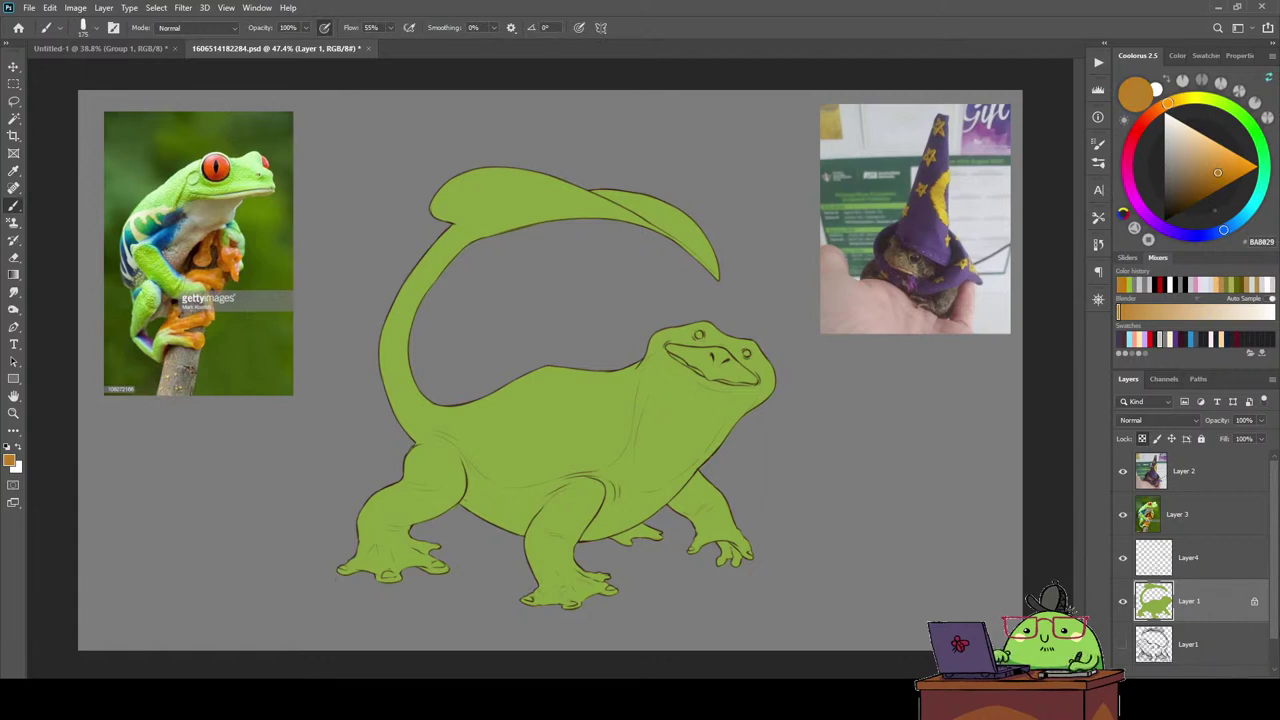
key("ctrl+shift+alt+n")
left_click(1216, 617, "alt")
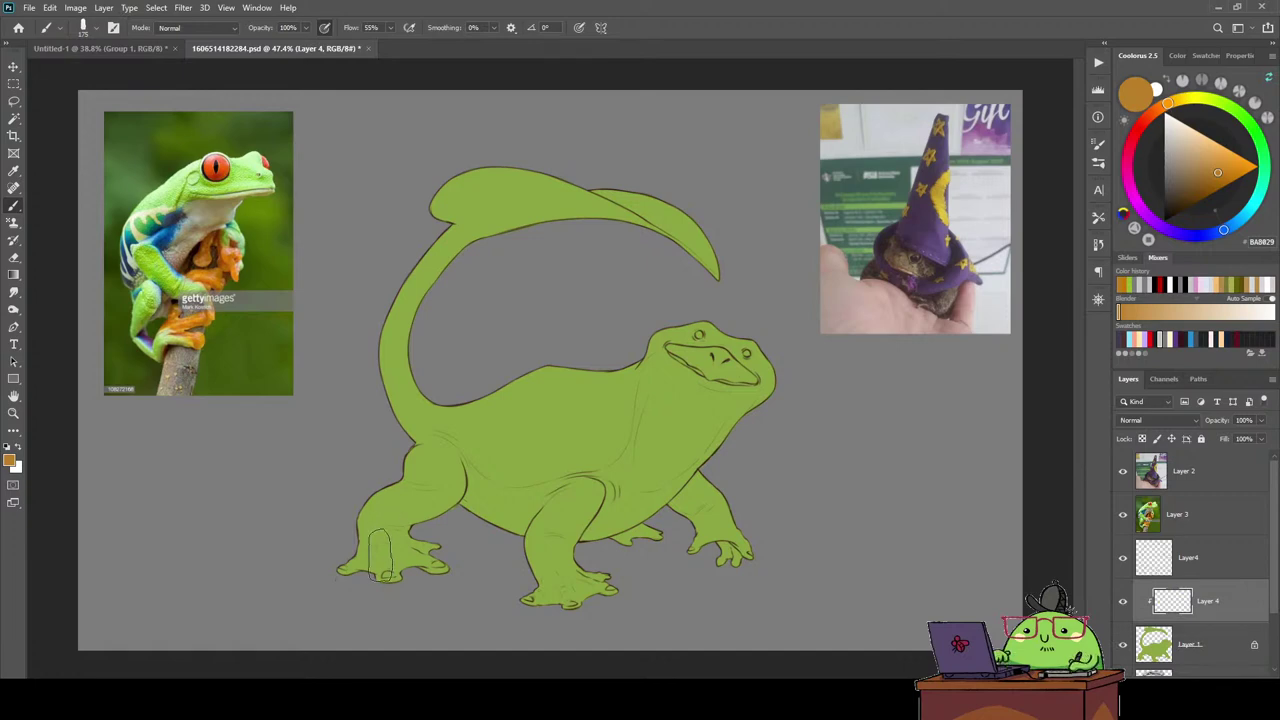
Paint orange-tan on the front foot and set the brush's minimum diameter to 100%.
left_click_drag(380, 565, 425, 572)
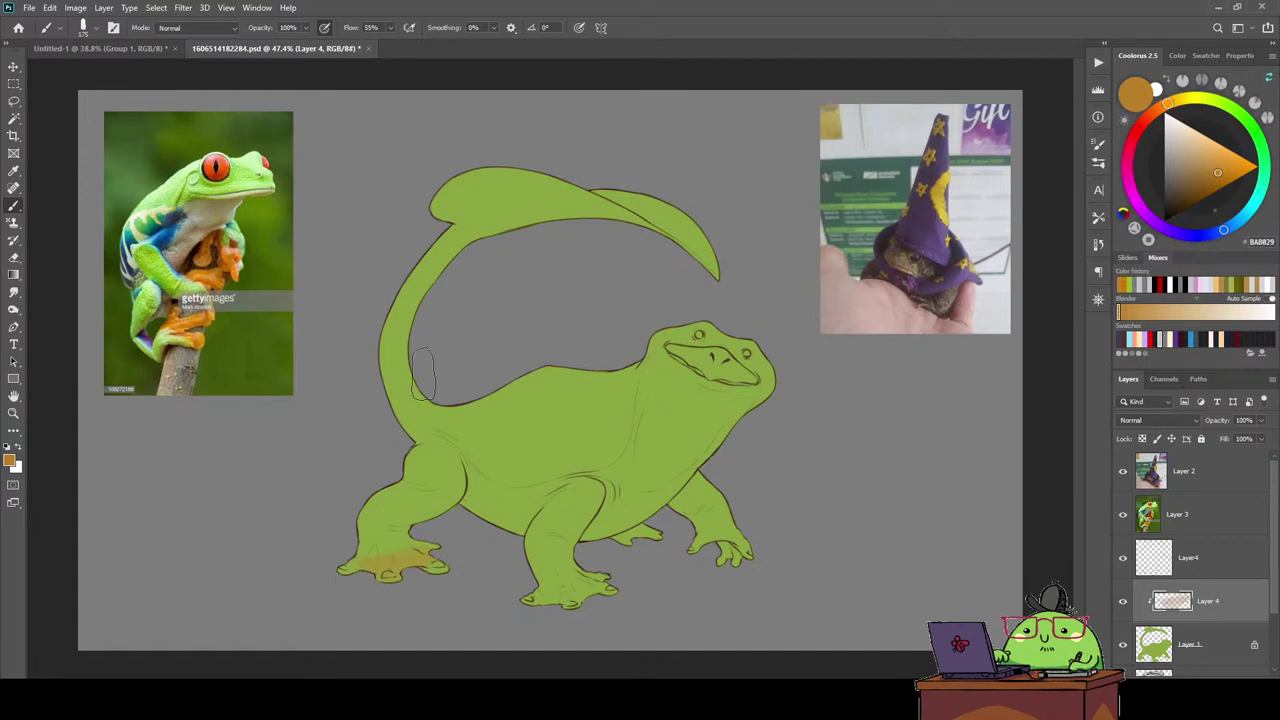
right_click(527, 246)
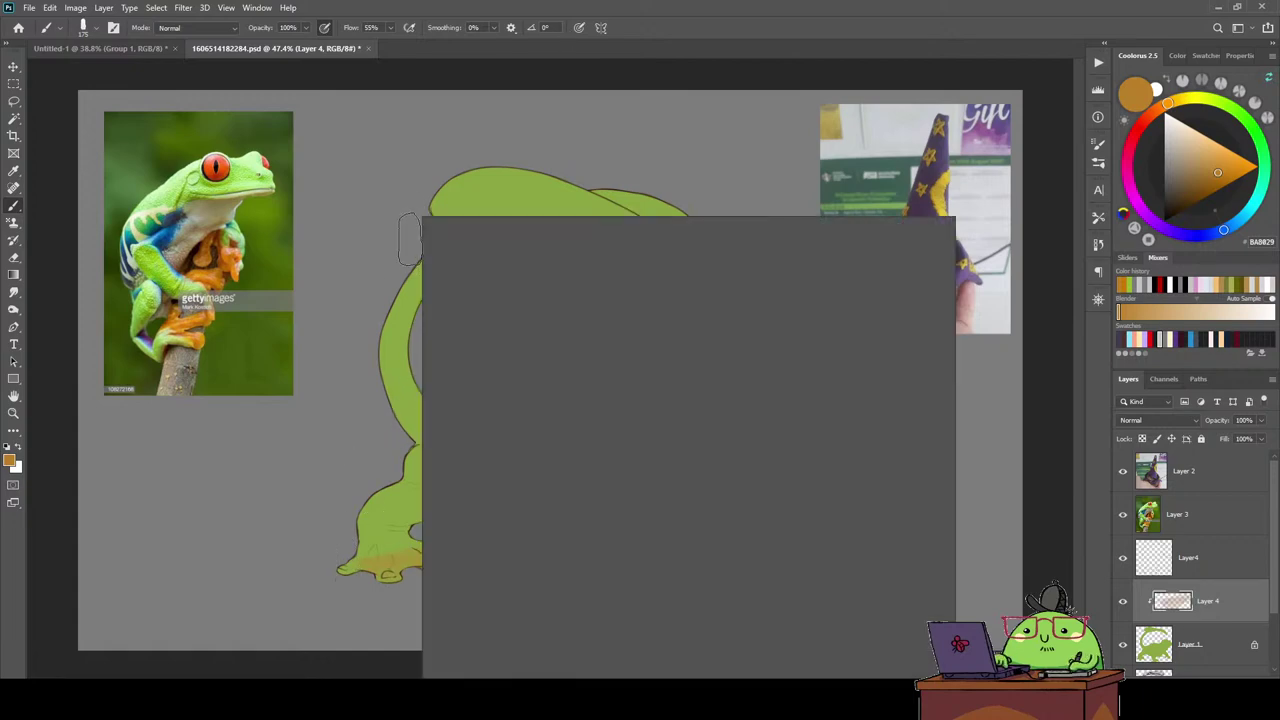
left_click(1027, 68)
left_click(1098, 145)
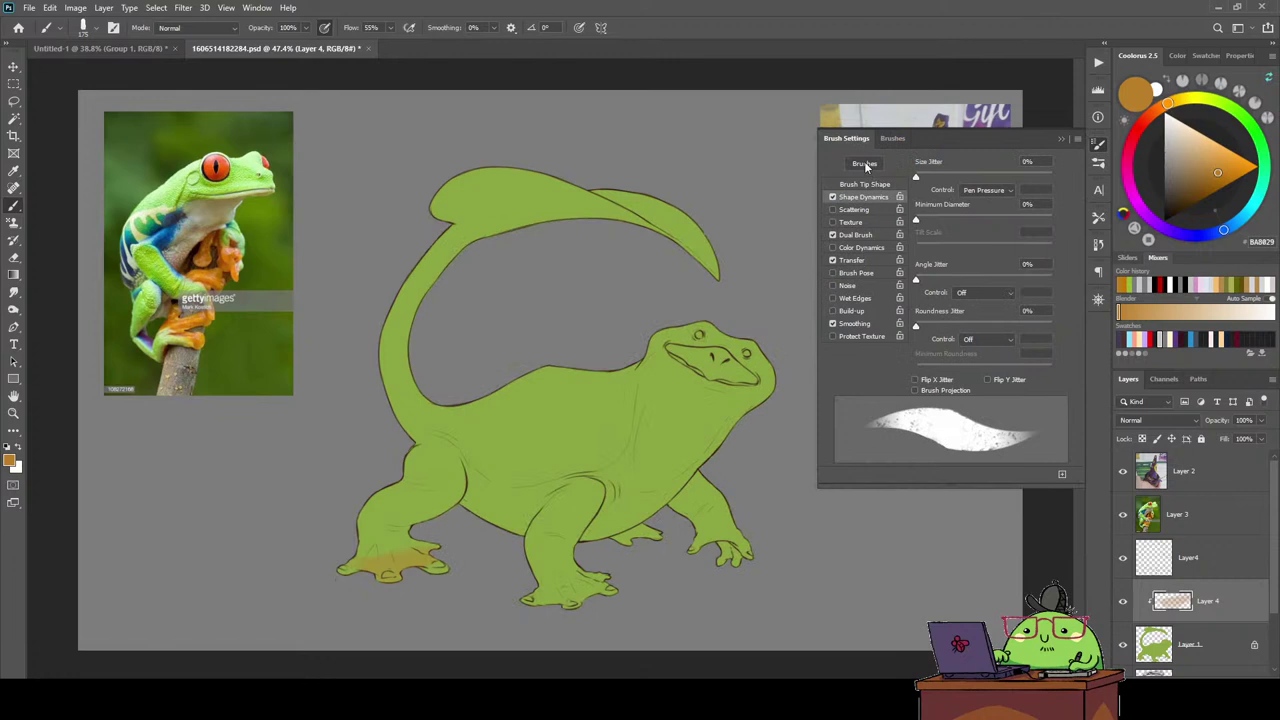
left_click_drag(916, 220, 1051, 219)
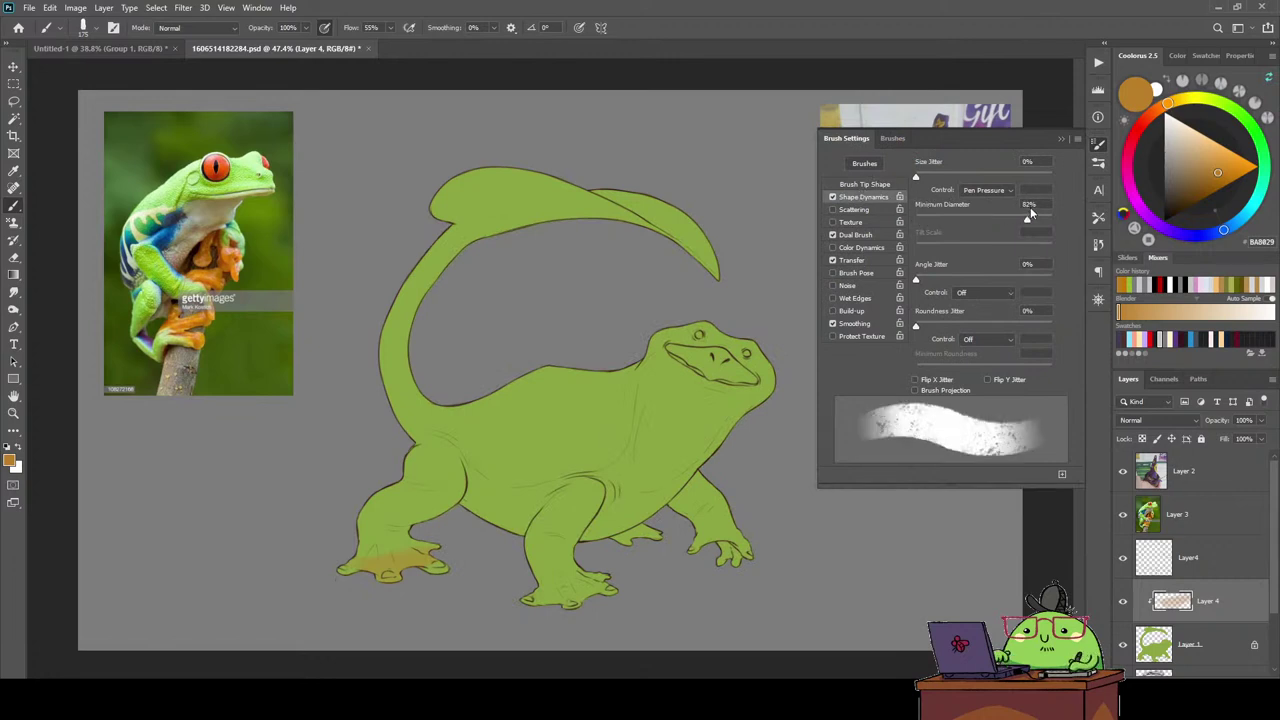
left_click(1098, 148)
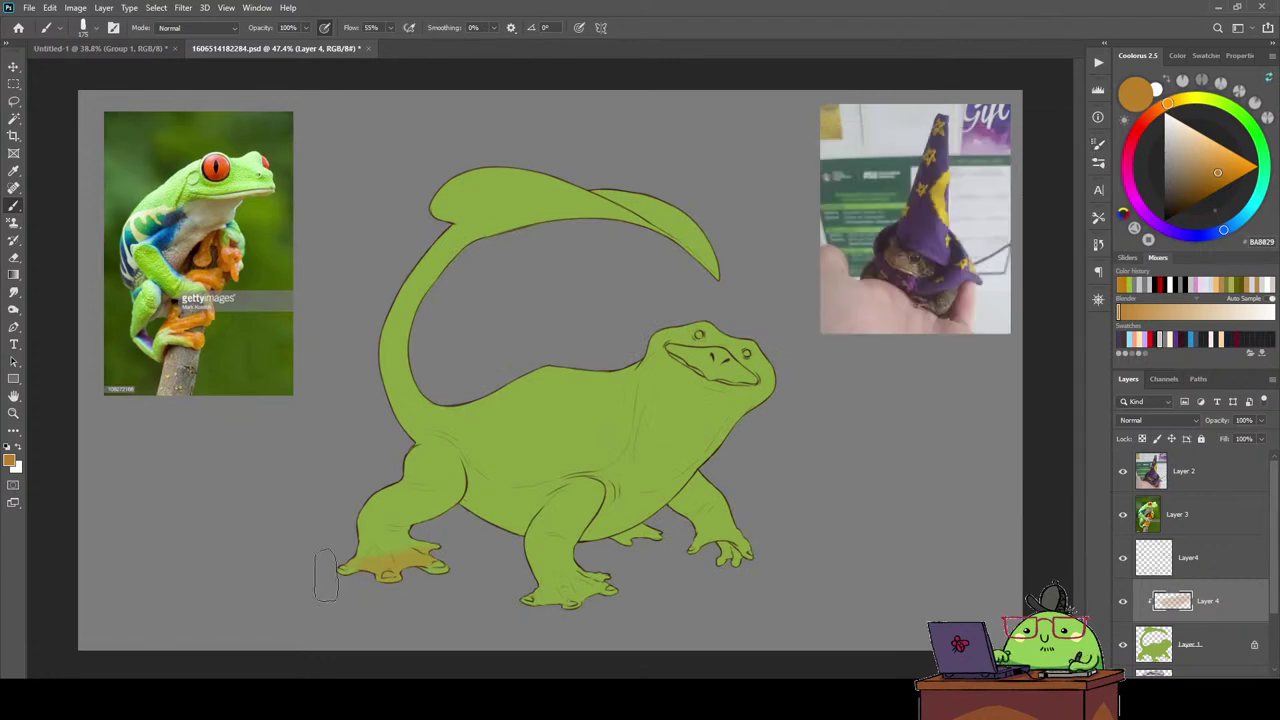
Paint orange onto the remaining feet and legs, then add another layer clipped to Layer 1.
mouse_move(436, 560)
left_mouse_down()
mouse_move(365, 548)
mouse_move(445, 565)
mouse_move(392, 510)
mouse_move(372, 555)
mouse_move(378, 500)
mouse_move(392, 540)
left_mouse_up()
mouse_move(528, 595)
left_mouse_down()
mouse_move(603, 605)
mouse_move(530, 585)
mouse_move(570, 585)
mouse_move(545, 590)
mouse_move(588, 625)
left_mouse_up()
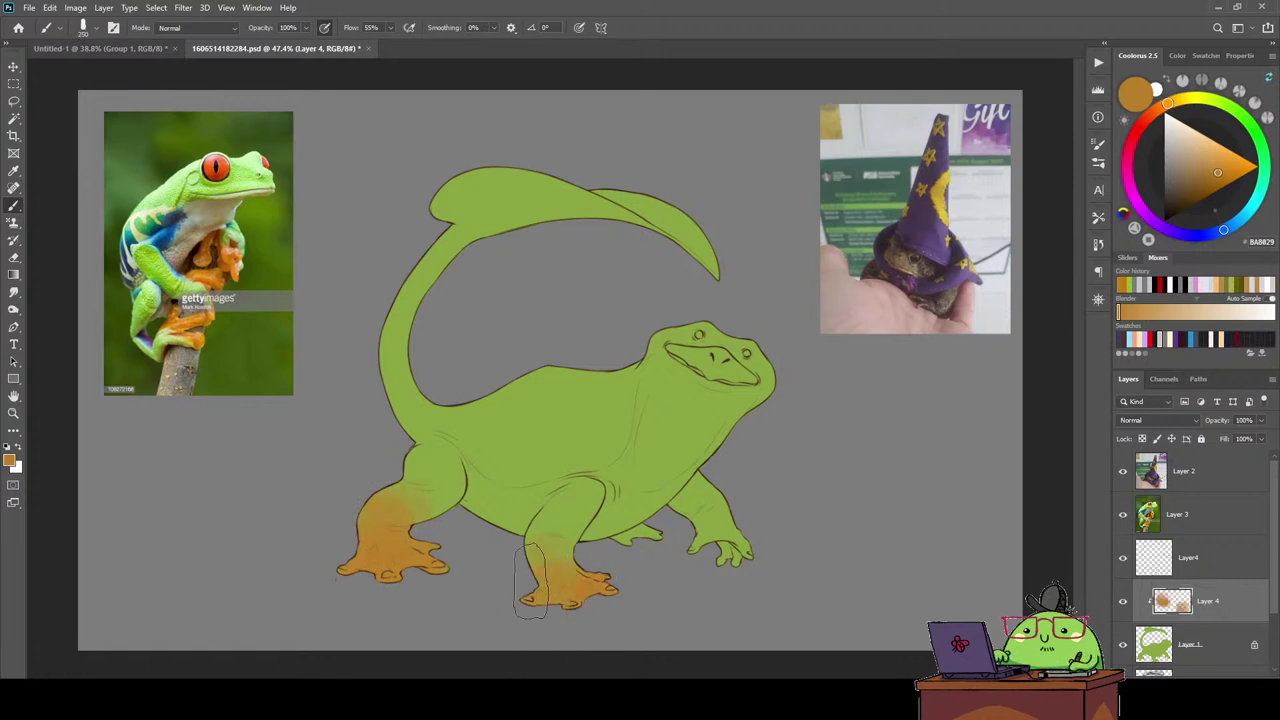
left_click_drag(523, 591, 555, 545)
mouse_move(700, 545)
left_mouse_down()
mouse_move(715, 571)
mouse_move(749, 514)
mouse_move(694, 563)
left_mouse_up()
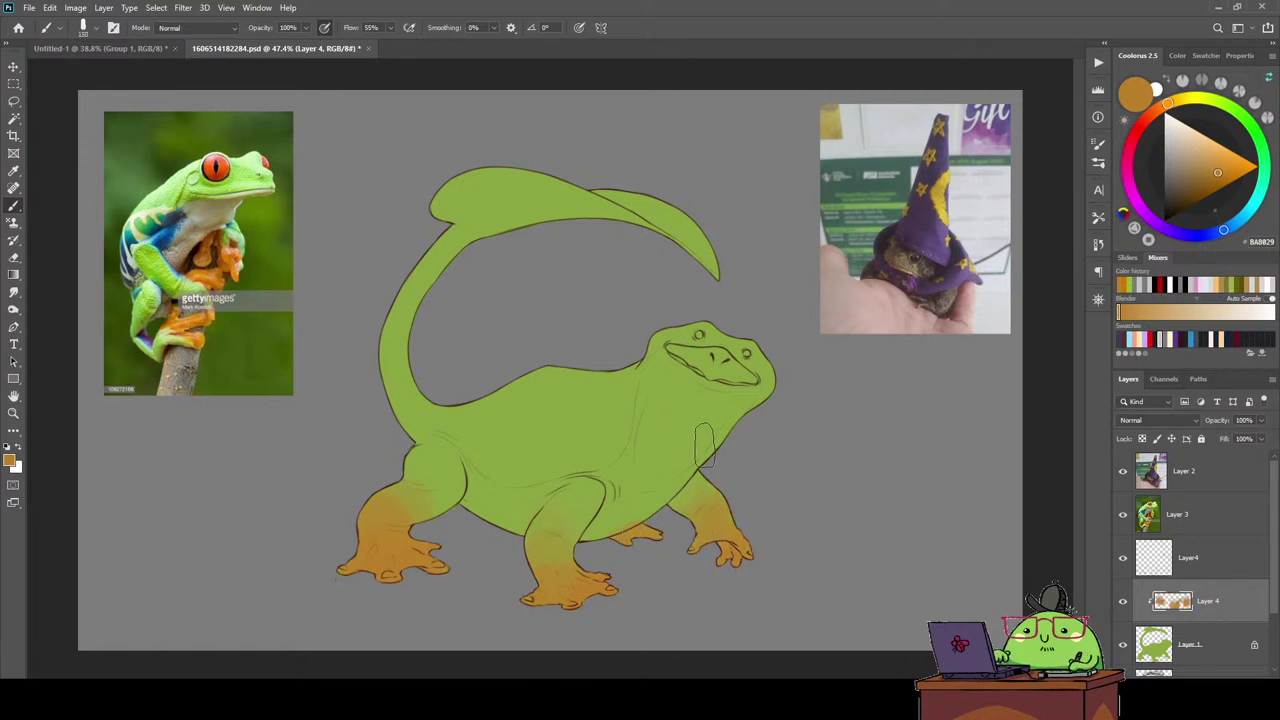
key("ctrl+plus")
key("ctrl+plus")
key("e")
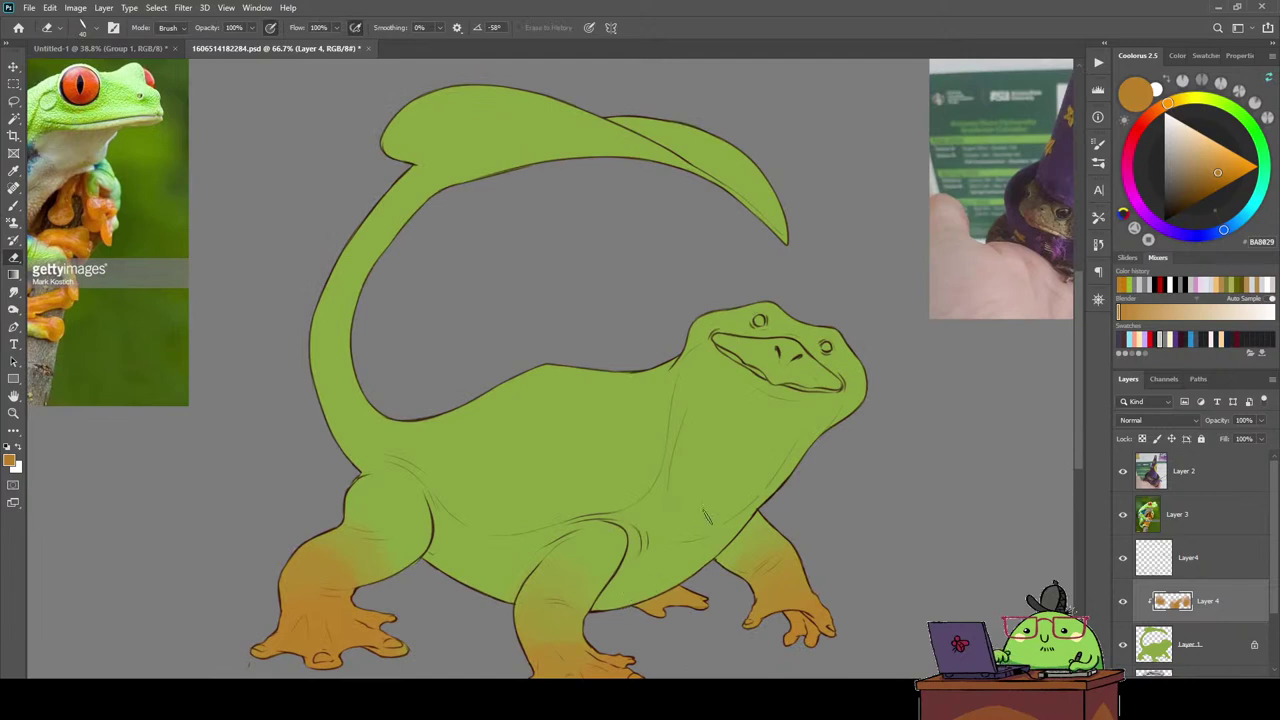
key("ctrl+minus")
key("ctrl+minus")
key("ctrl+plus")
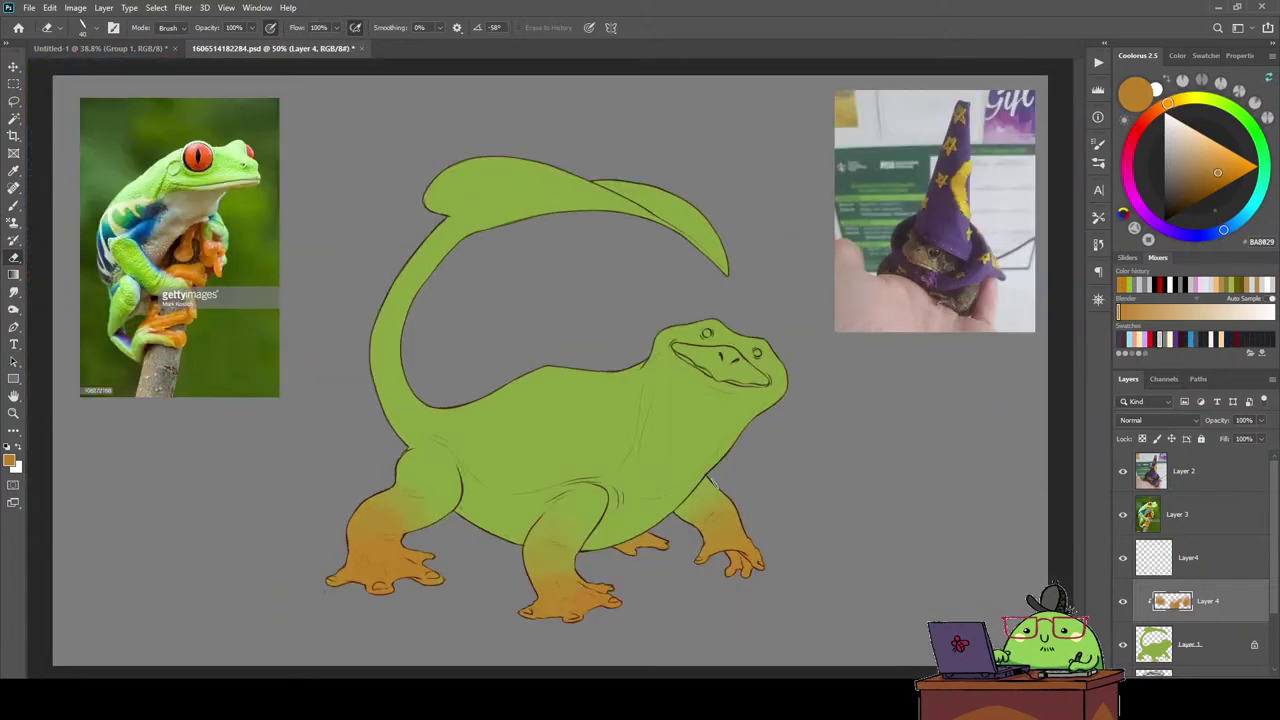
key("b")
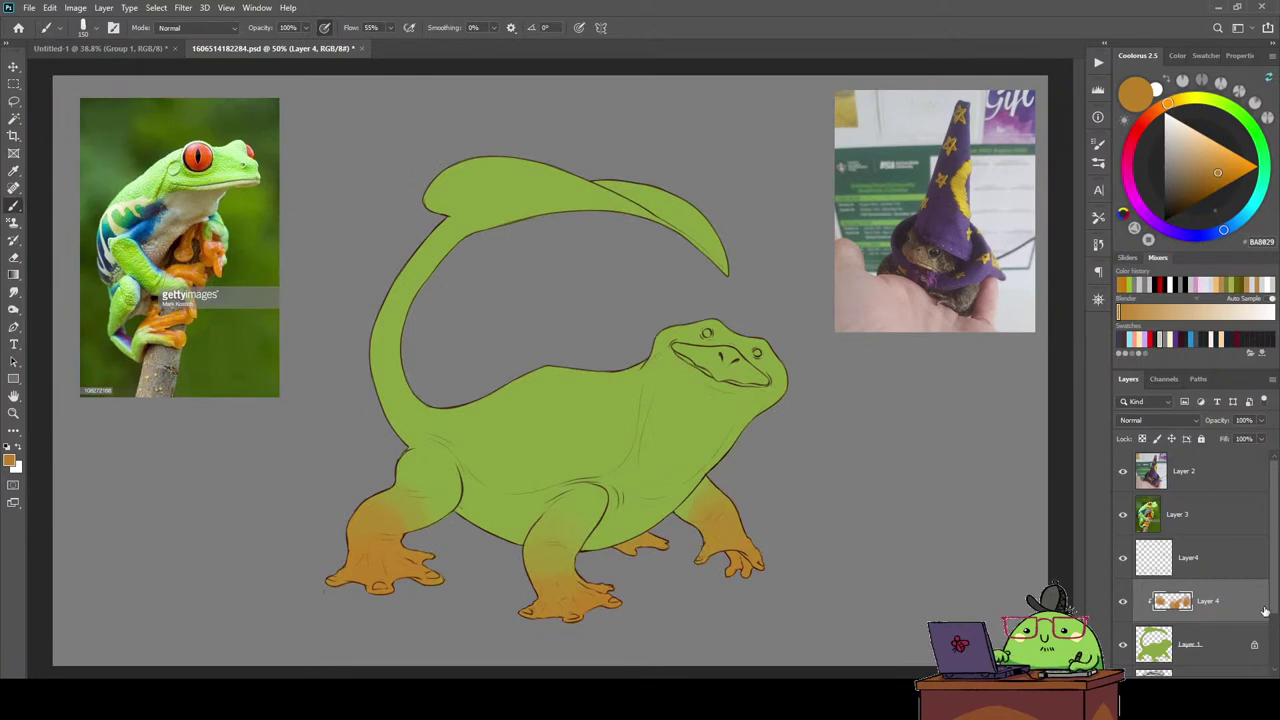
left_click(1228, 653)
left_click(1243, 678)
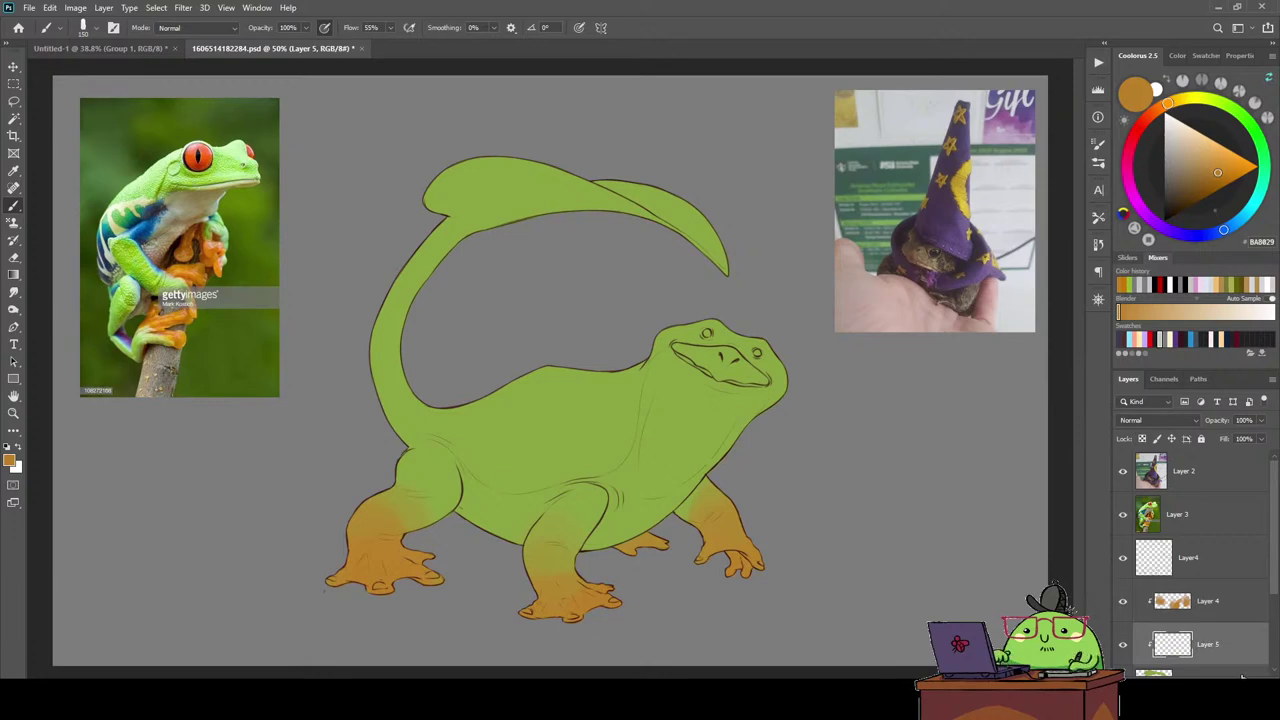
Sample the frog's pale green and paint cream onto the lizard's belly, flank and throat.
key("i")
left_click_drag(180, 205, 218, 182)
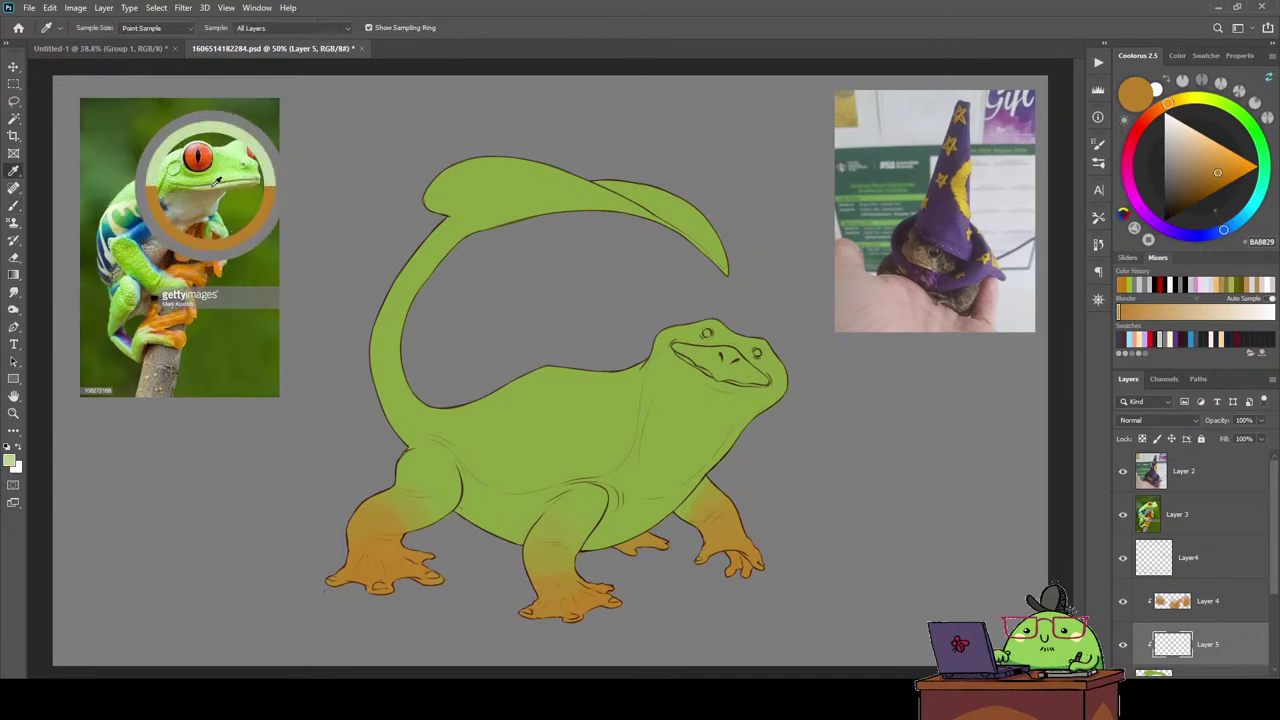
key("b")
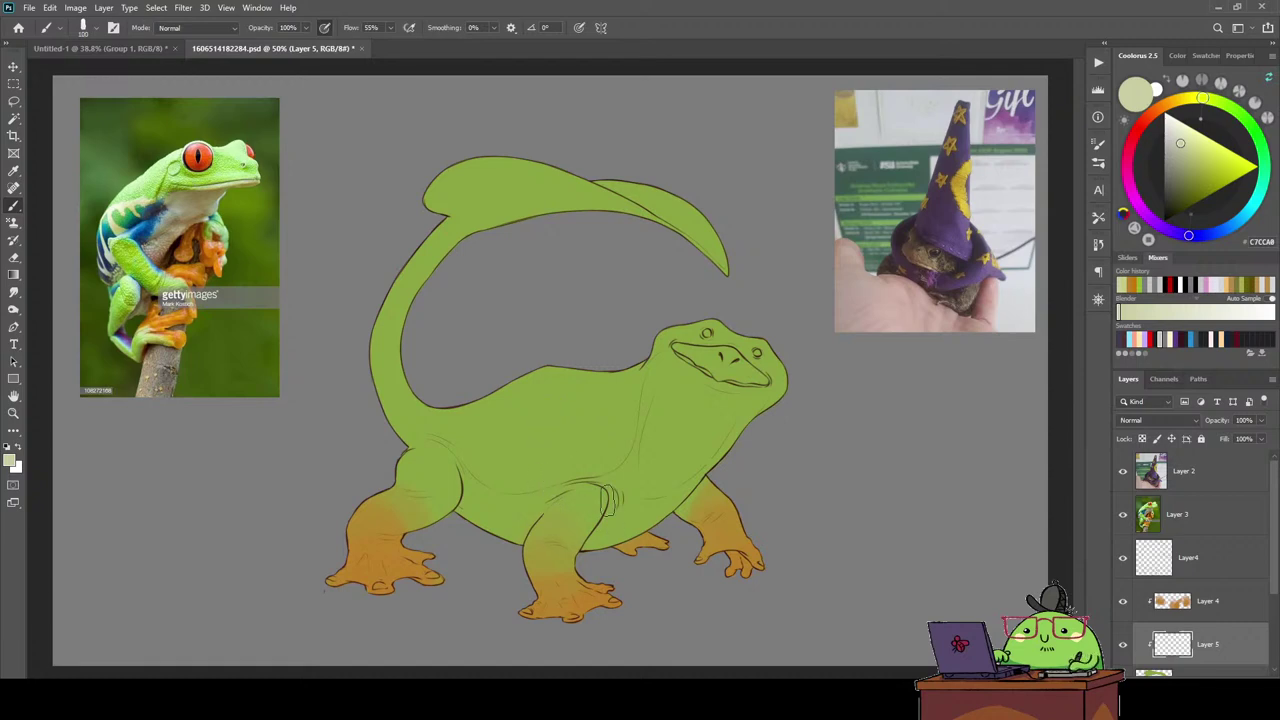
left_click_drag(615, 529, 705, 434)
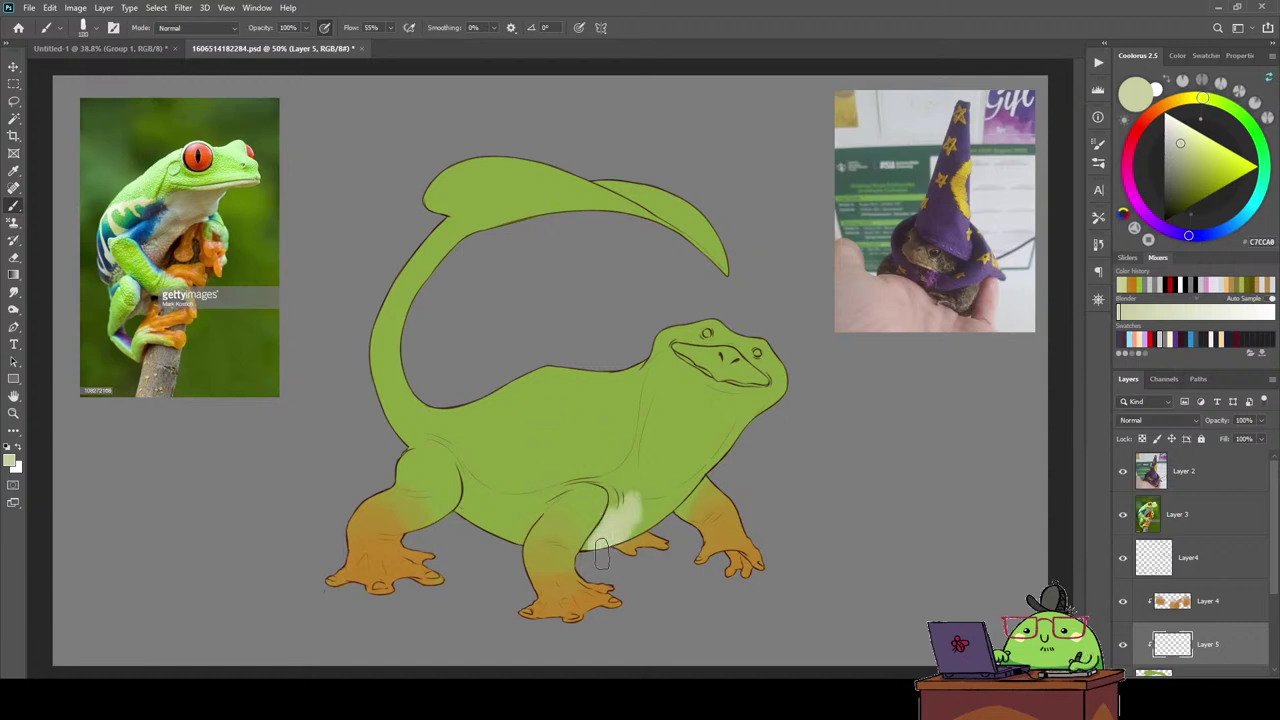
key("e")
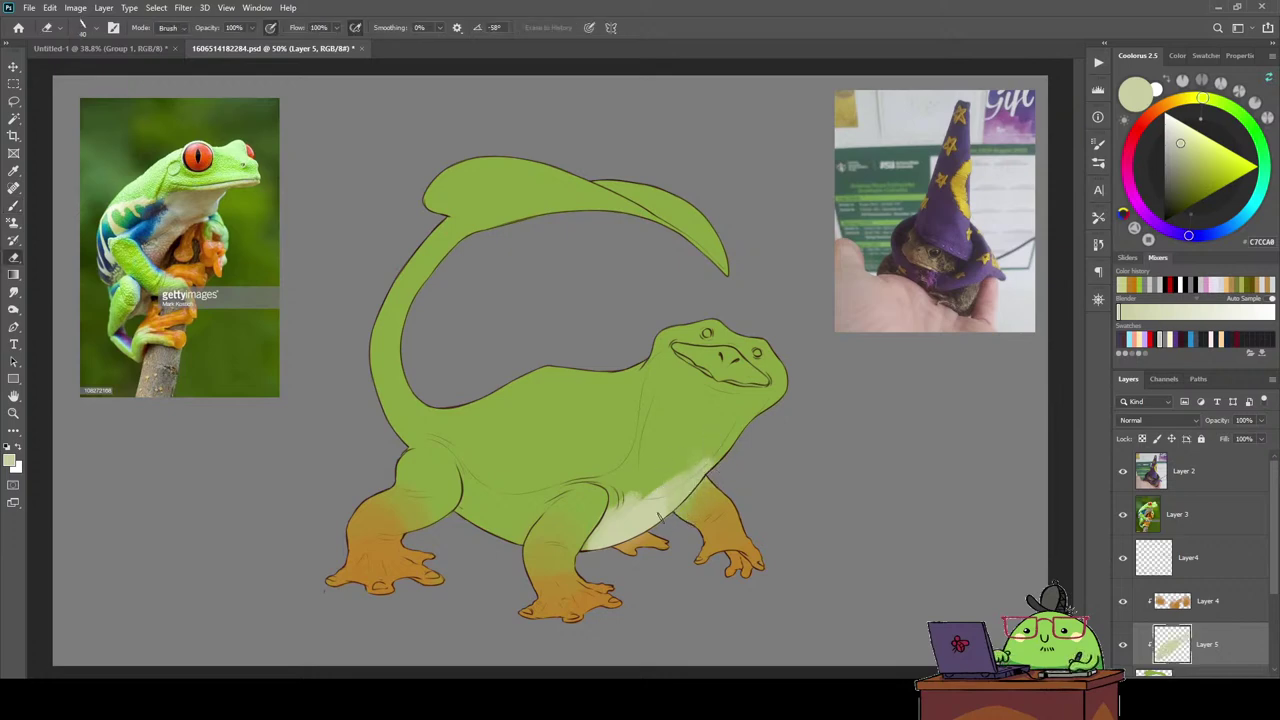
key("b")
left_click_drag(619, 525, 669, 452)
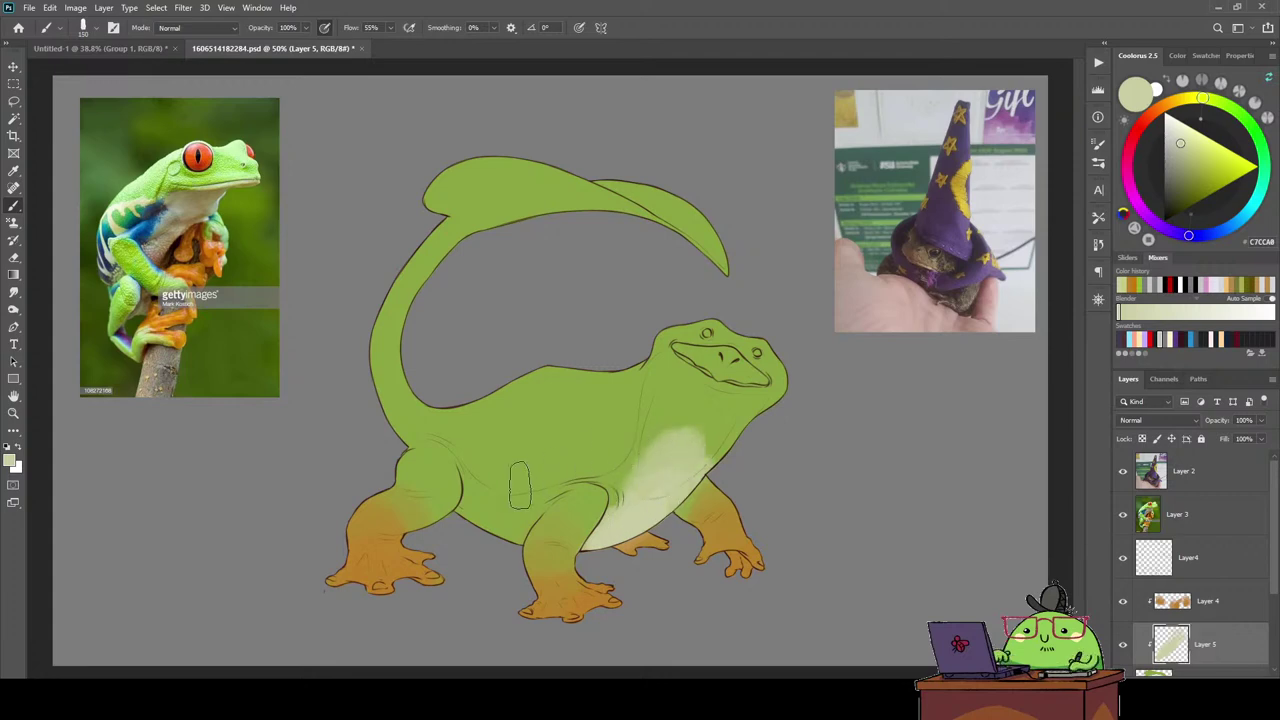
mouse_move(485, 478)
left_mouse_down()
mouse_move(476, 532)
mouse_move(526, 497)
mouse_move(537, 428)
left_mouse_up()
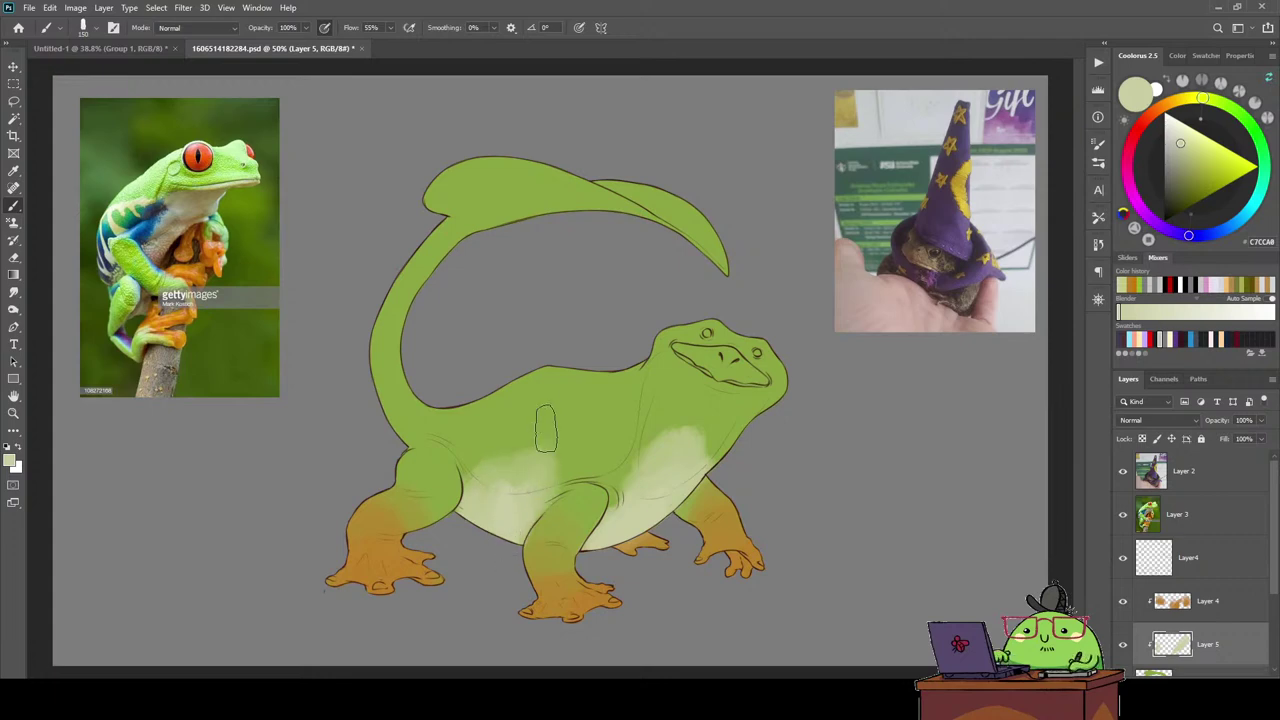
mouse_move(666, 428)
left_mouse_down()
mouse_move(686, 366)
mouse_move(686, 385)
mouse_move(749, 400)
mouse_move(625, 492)
mouse_move(690, 450)
mouse_move(636, 495)
mouse_move(670, 405)
mouse_move(615, 475)
left_mouse_up()
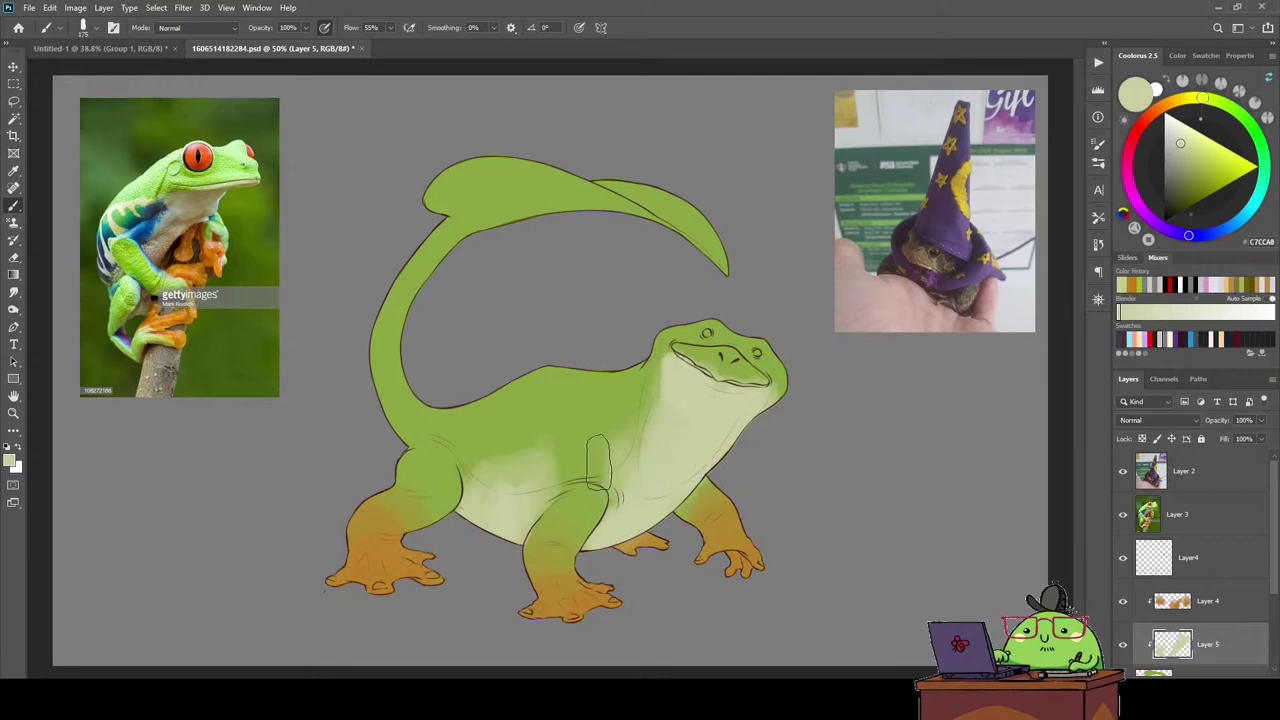
Smooth the speckled belly shading with a hard-edged eraser.
key("e")
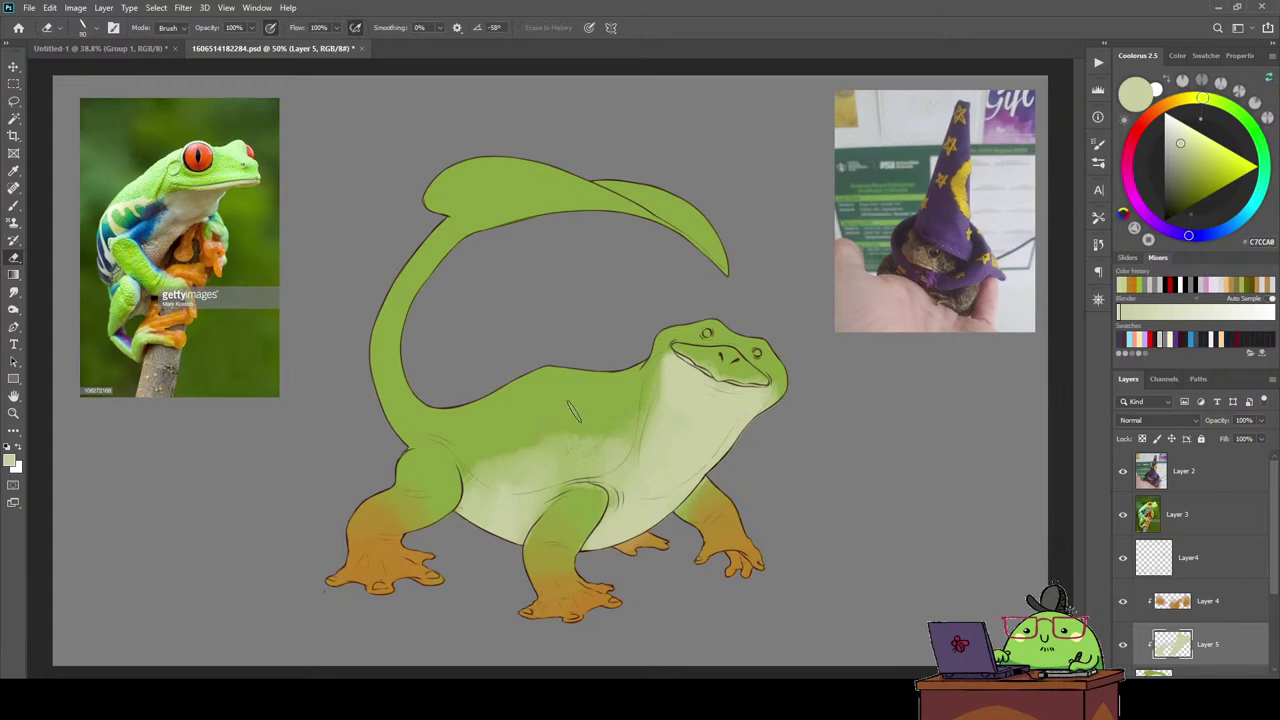
right_click(636, 350)
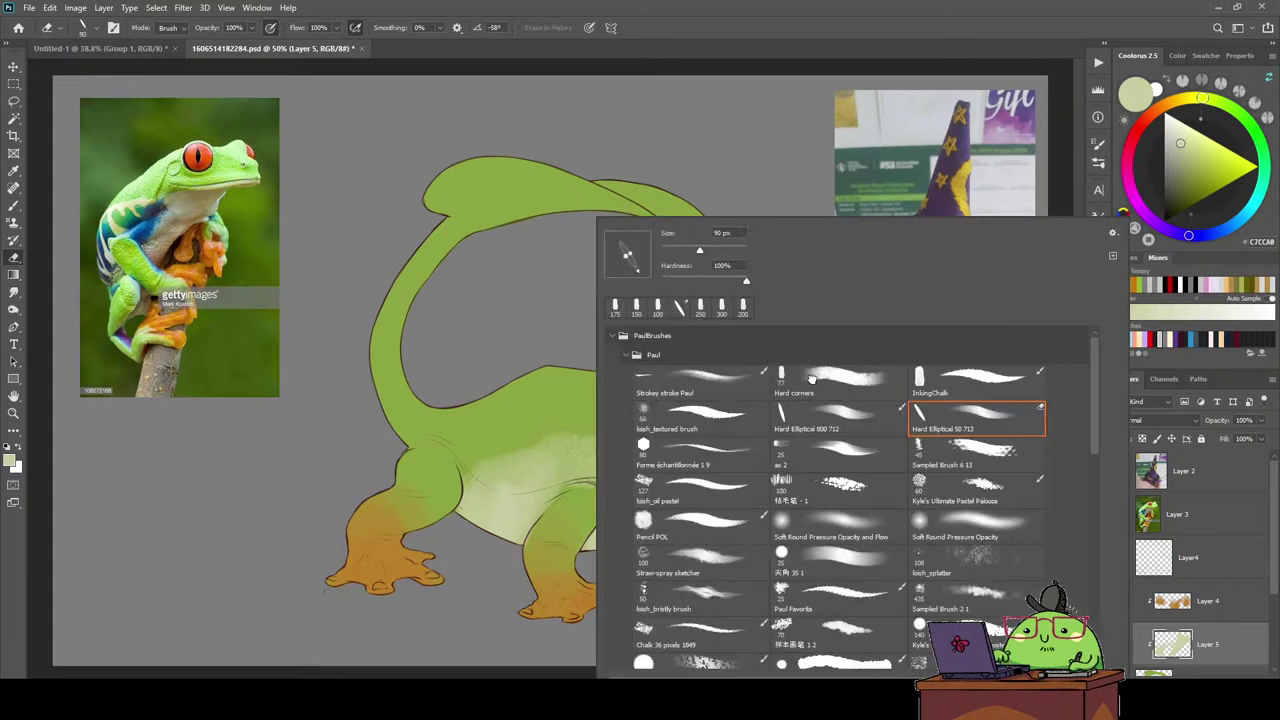
left_click(814, 380)
left_click(397, 12)
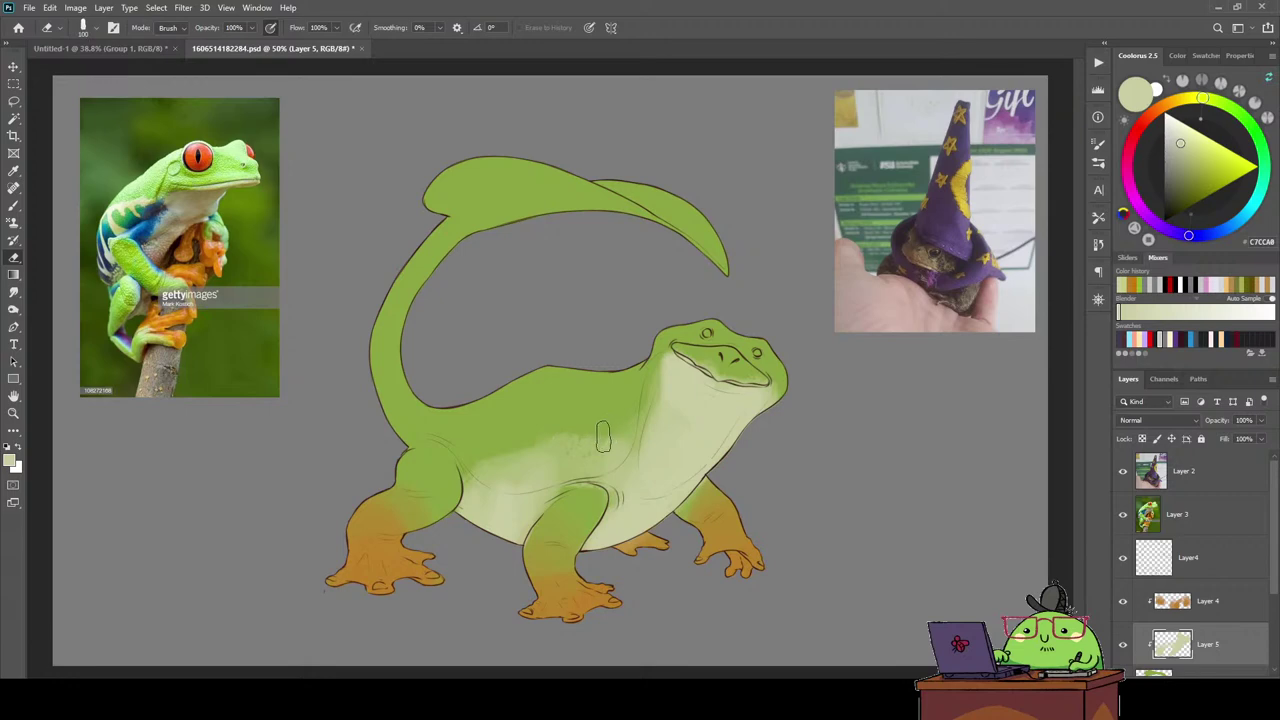
left_click_drag(603, 430, 580, 420)
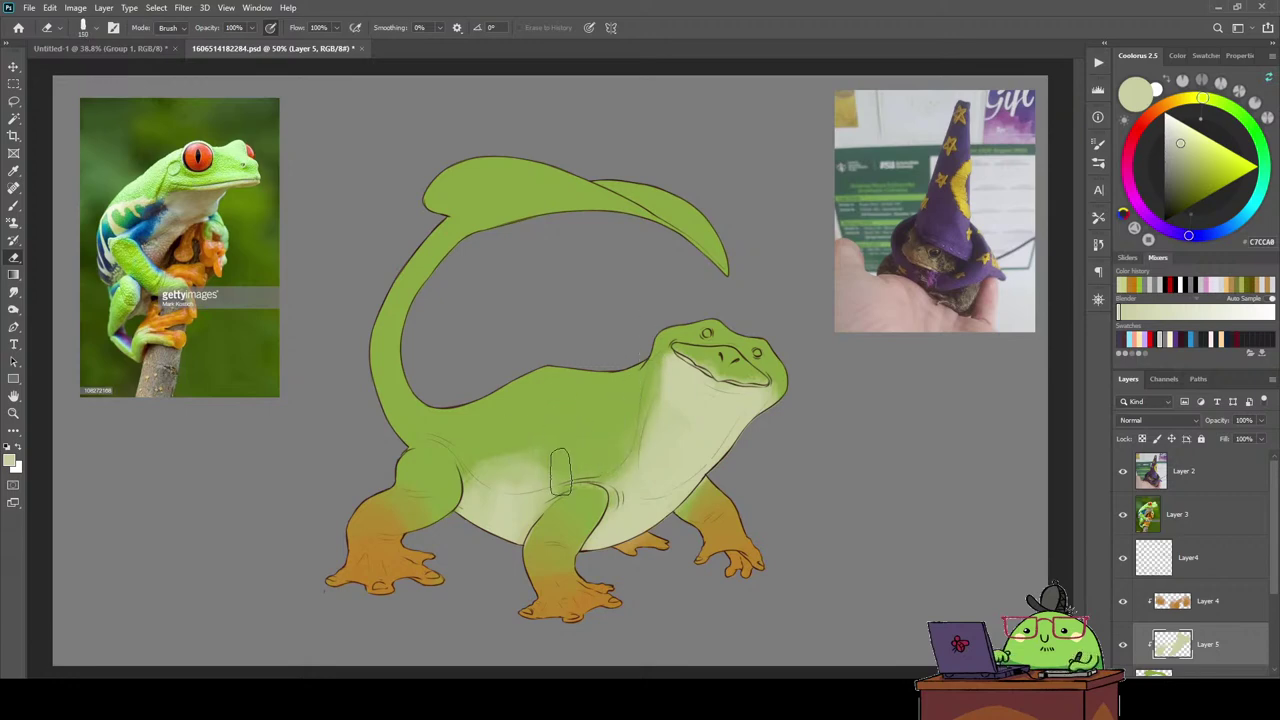
key("b")
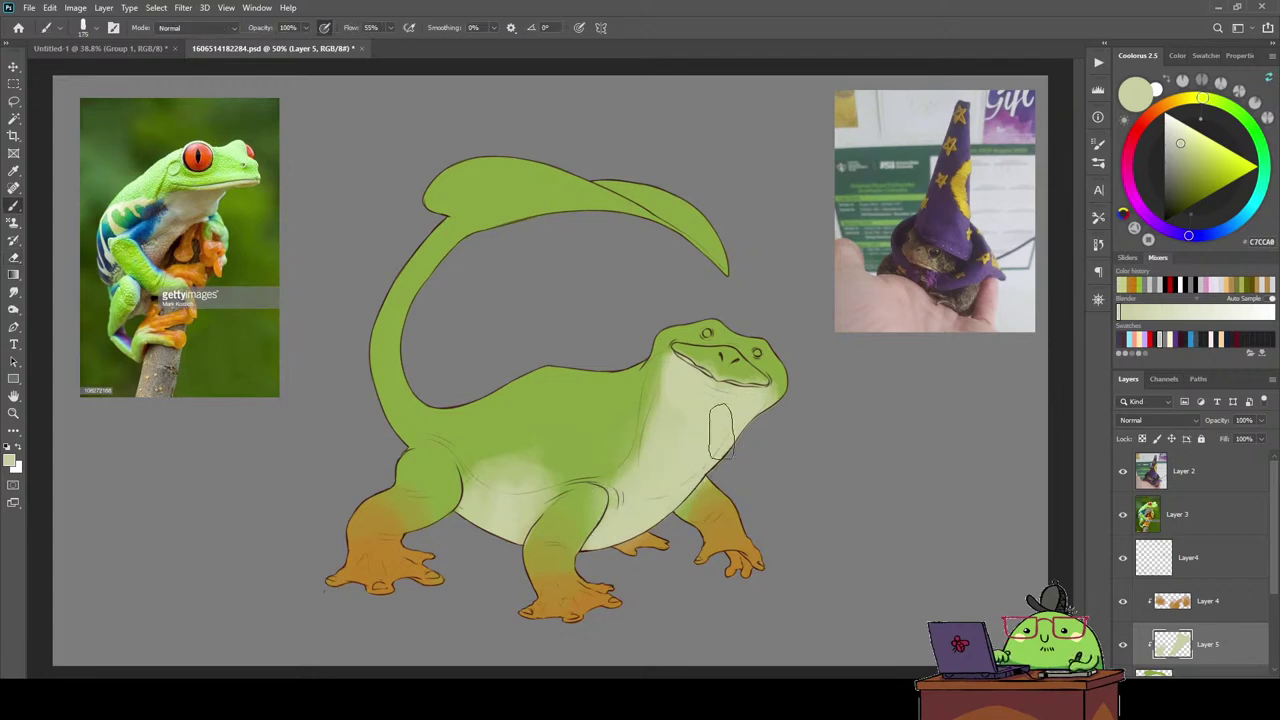
Paint pale cream shading along the underside of the lower tail, tidying edges with the Eraser.
key("e")
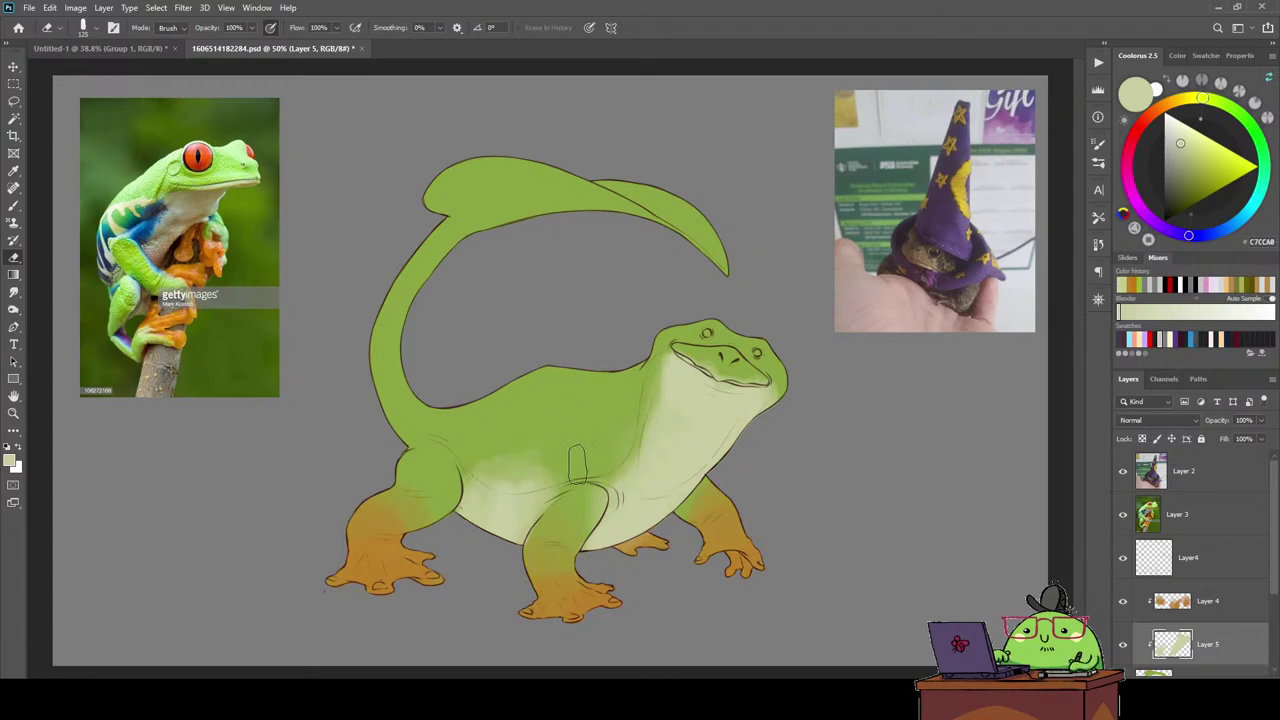
key("b")
mouse_move(398, 448)
left_mouse_down()
mouse_move(356, 337)
mouse_move(402, 242)
mouse_move(371, 385)
mouse_move(382, 308)
mouse_move(394, 426)
mouse_move(377, 340)
mouse_move(420, 250)
mouse_move(384, 378)
mouse_move(402, 258)
mouse_move(378, 377)
left_mouse_up()
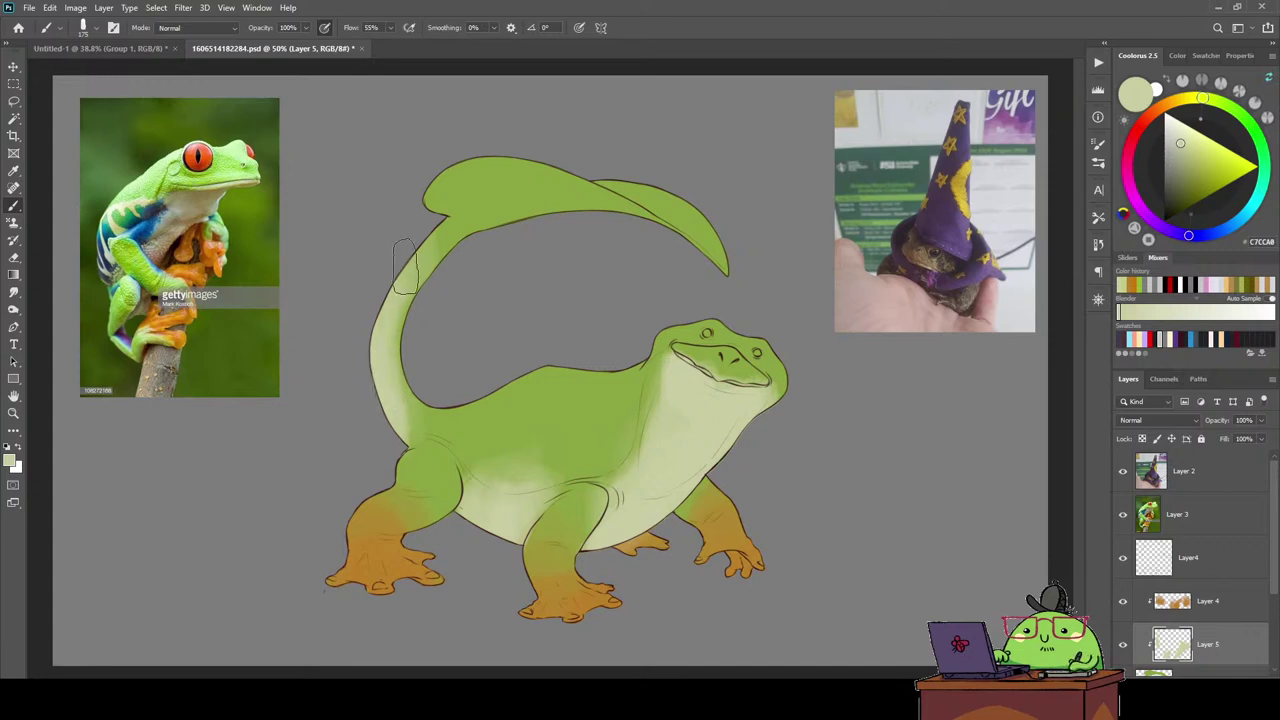
key("e")
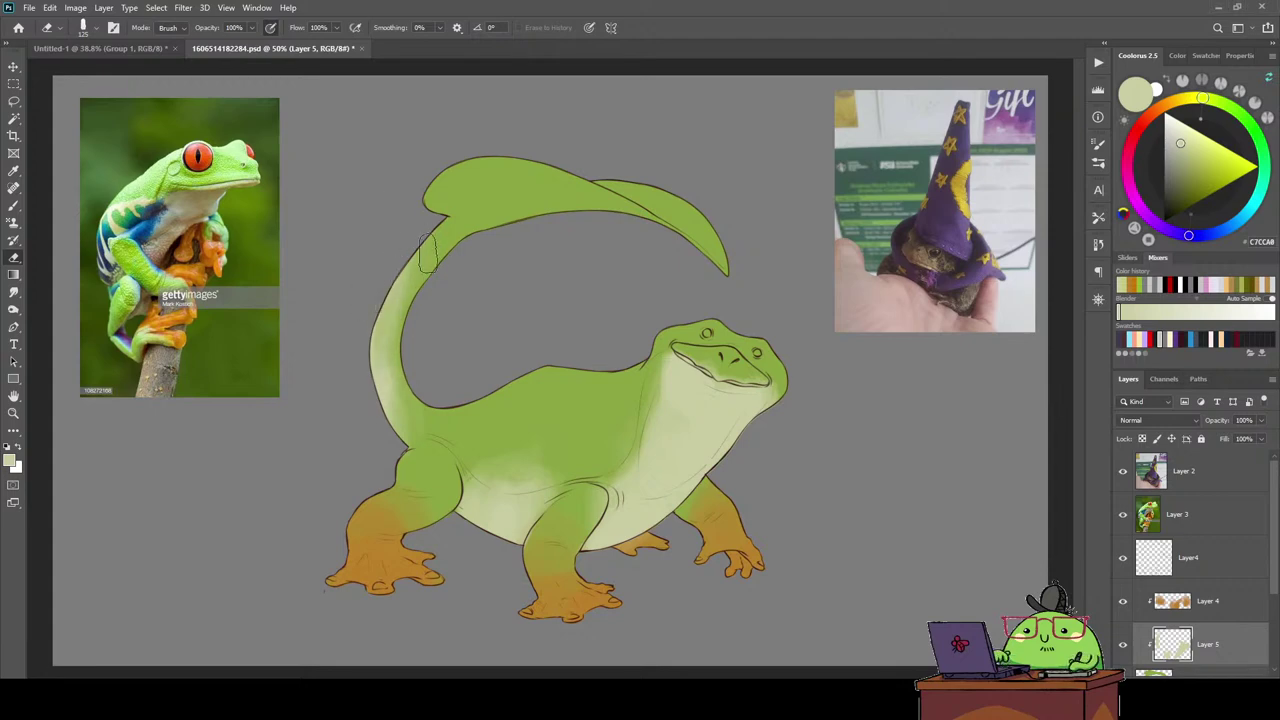
key("b")
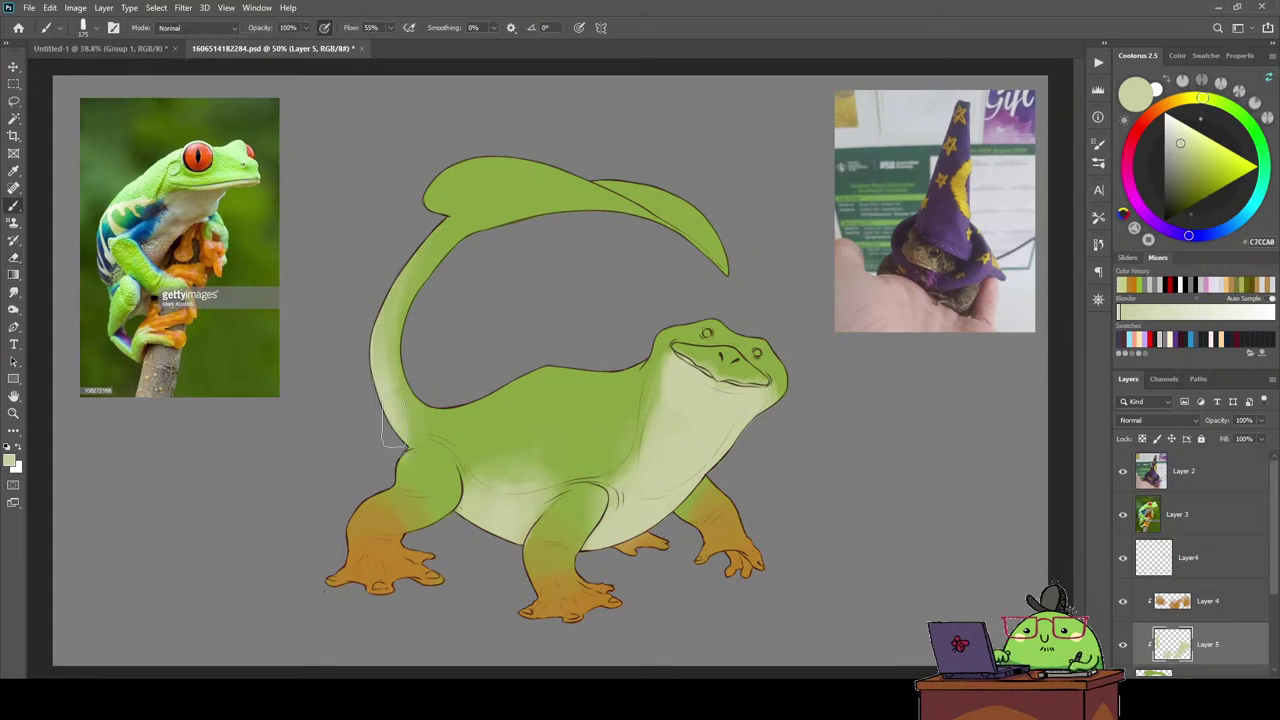
key("e")
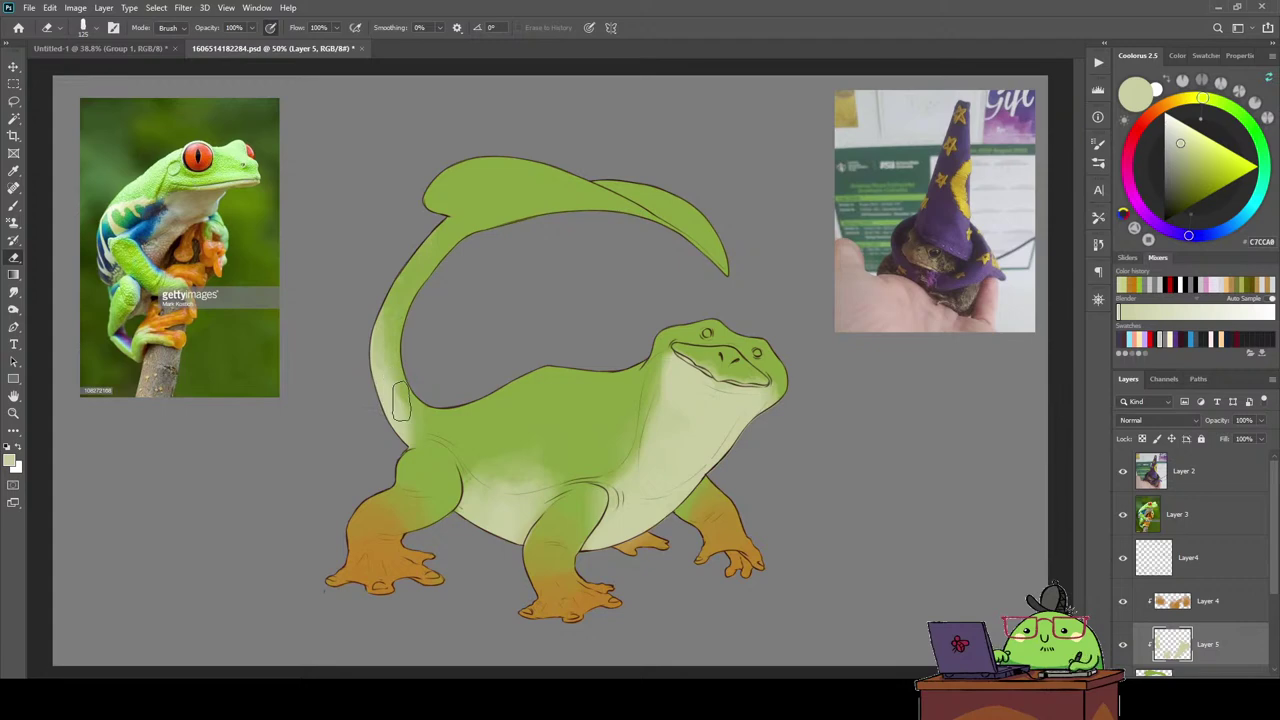
Sample the deep blue from the frog's side as the painting colour.
key("i")
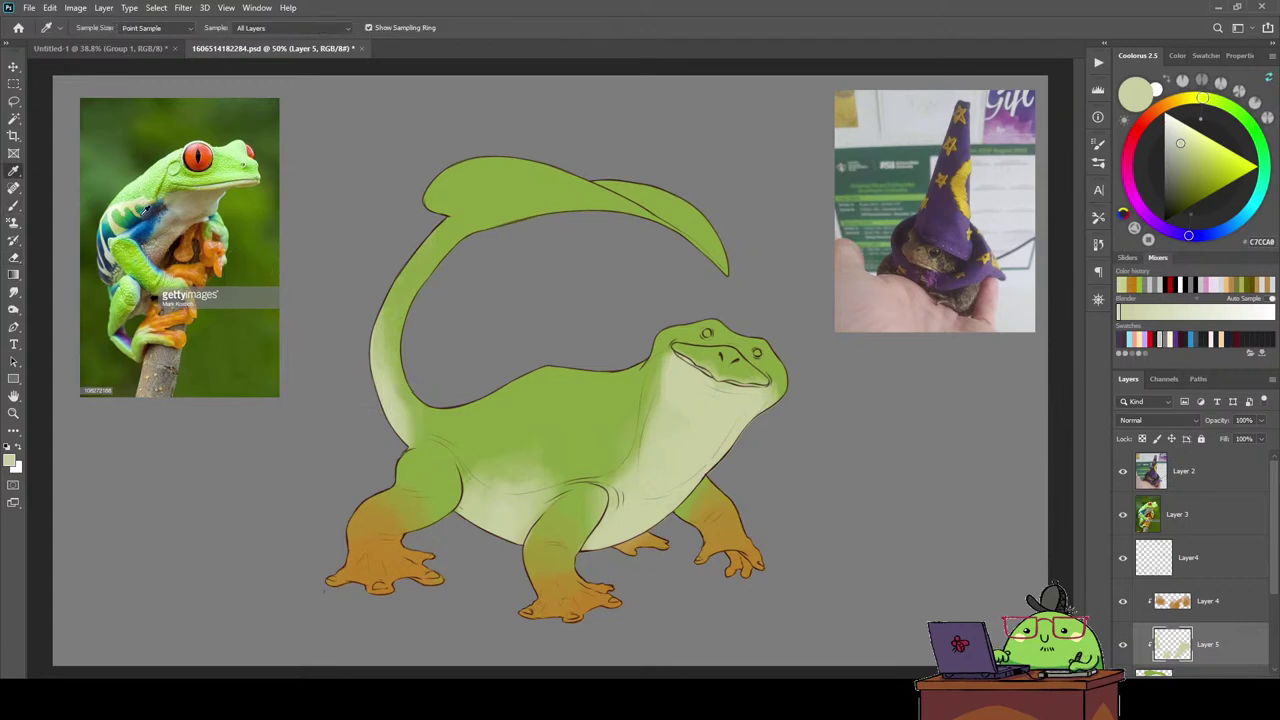
left_click(145, 228)
key("b")
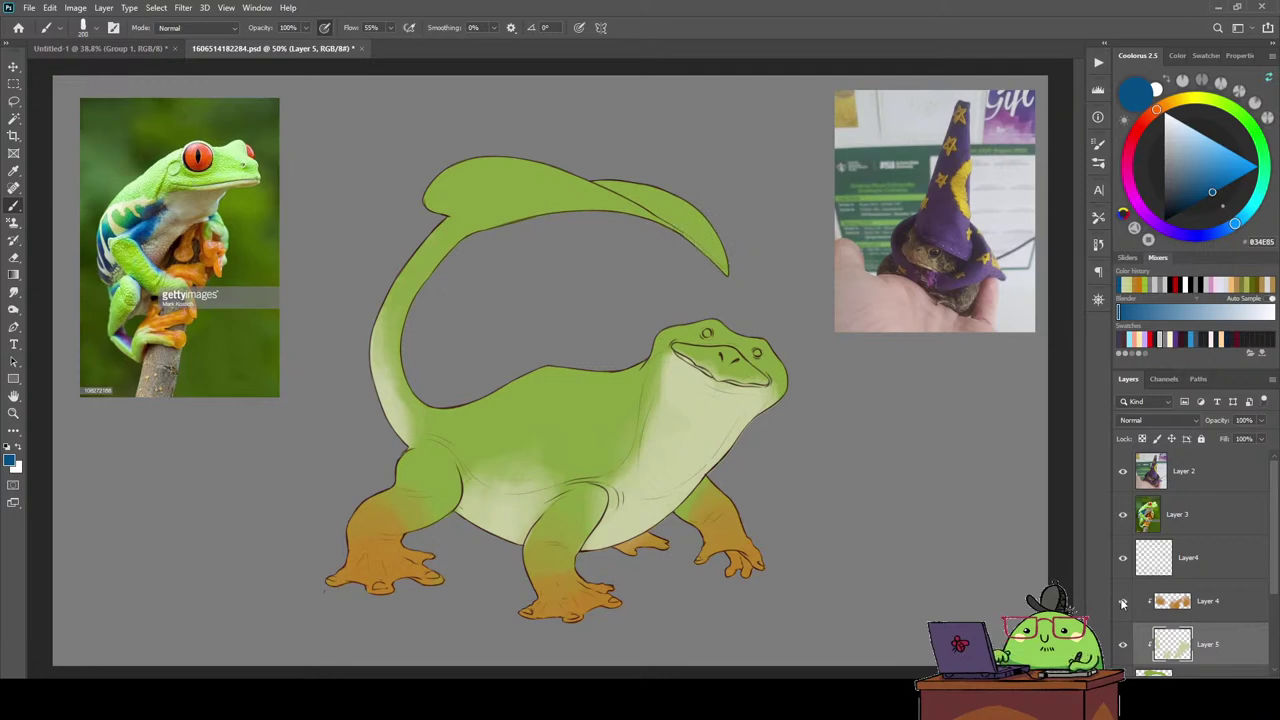
On a new layer, paint blue over the tail tip, down the tail stem and along its underside.
left_click(1233, 675)
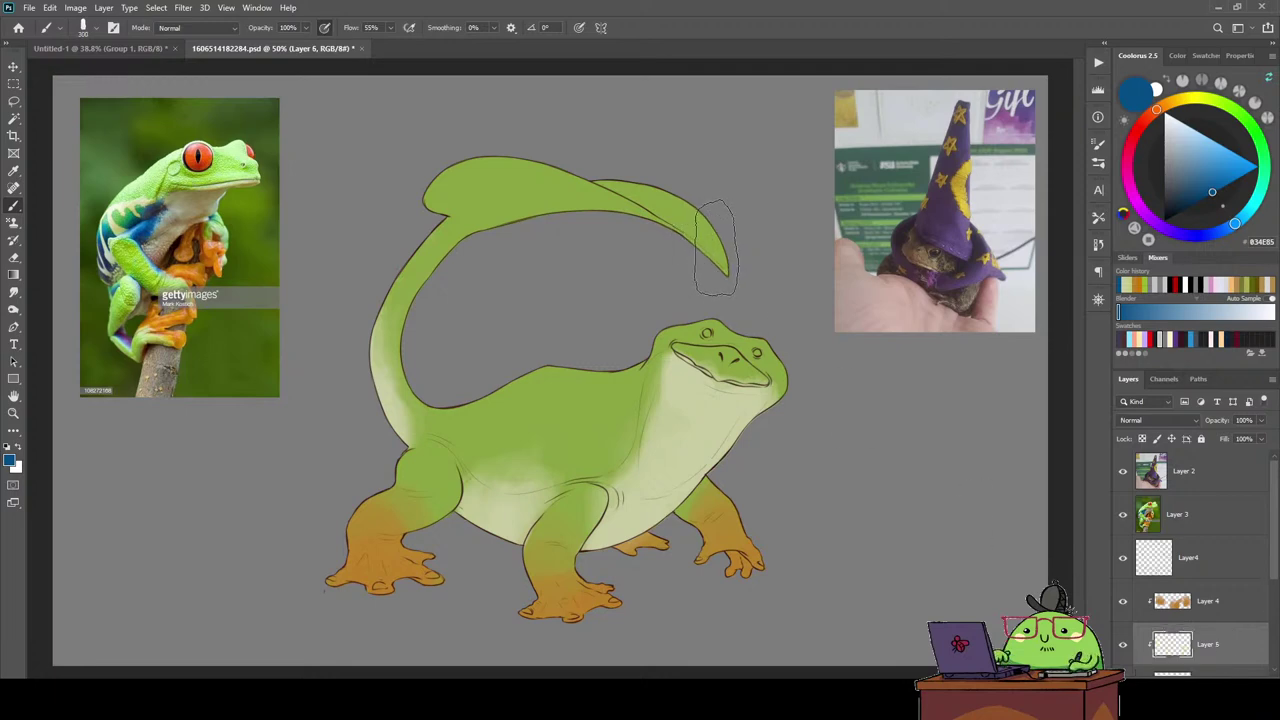
mouse_move(700, 229)
left_mouse_down()
mouse_move(671, 229)
mouse_move(600, 160)
mouse_move(595, 185)
mouse_move(400, 215)
mouse_move(430, 260)
mouse_move(512, 188)
mouse_move(395, 330)
left_mouse_up()
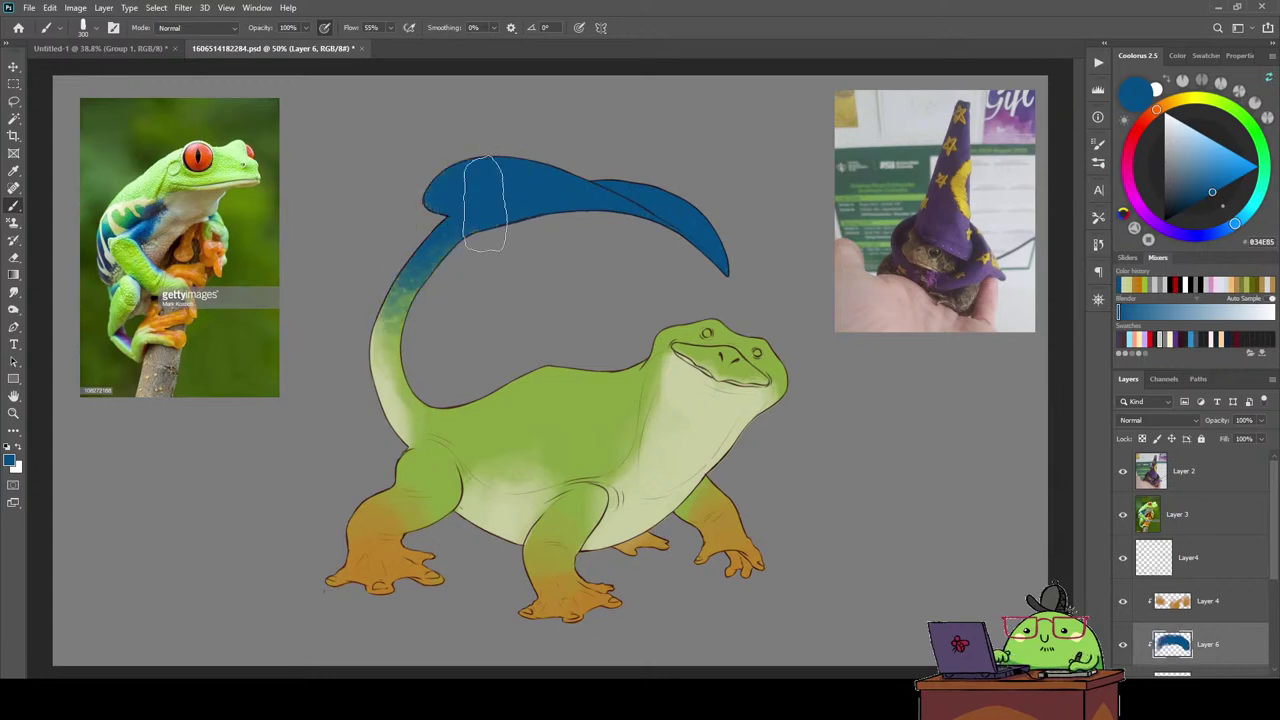
left_click_drag(485, 203, 395, 340)
left_click_drag(395, 308, 386, 372)
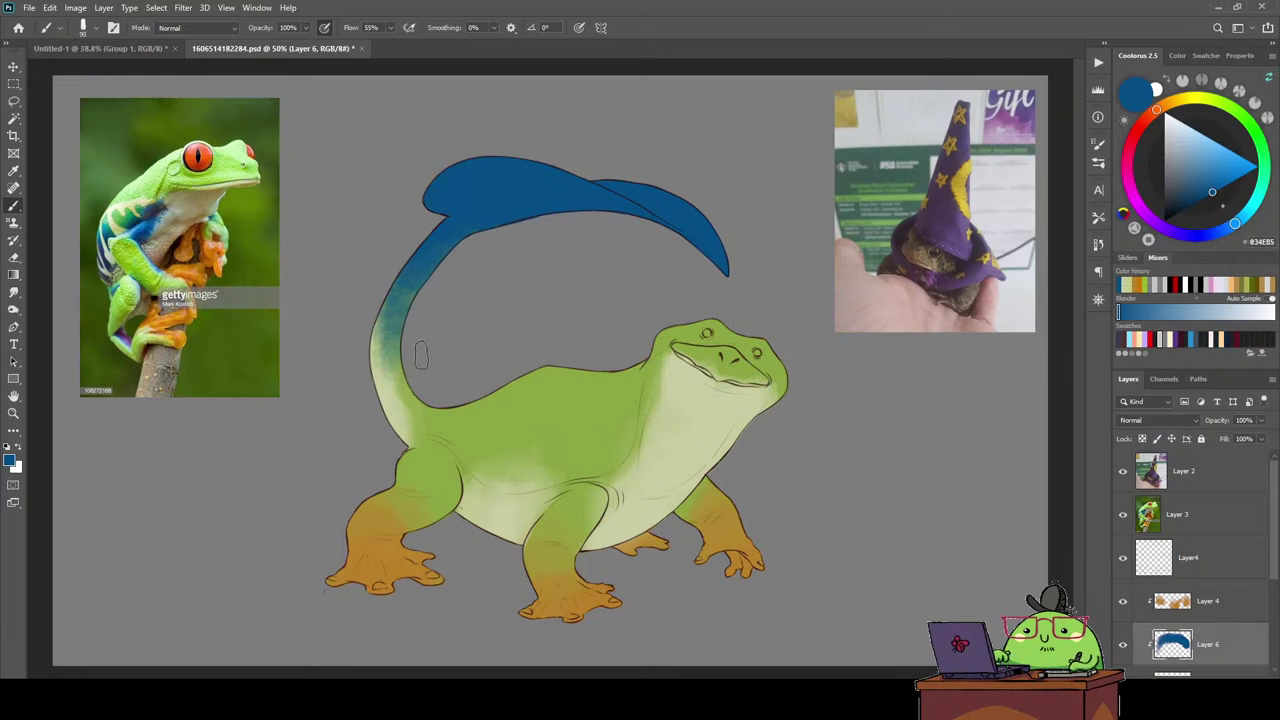
left_click_drag(405, 375, 400, 300)
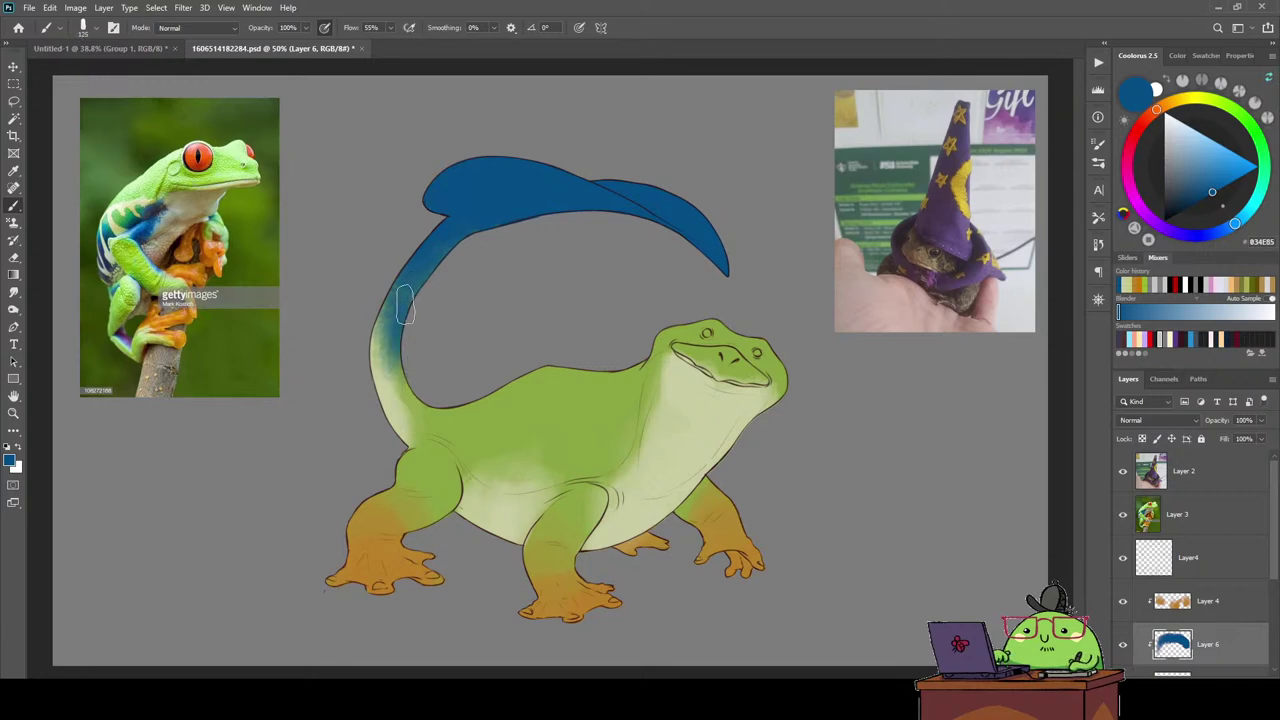
mouse_move(433, 365)
left_mouse_down()
mouse_move(428, 408)
mouse_move(477, 383)
left_mouse_up()
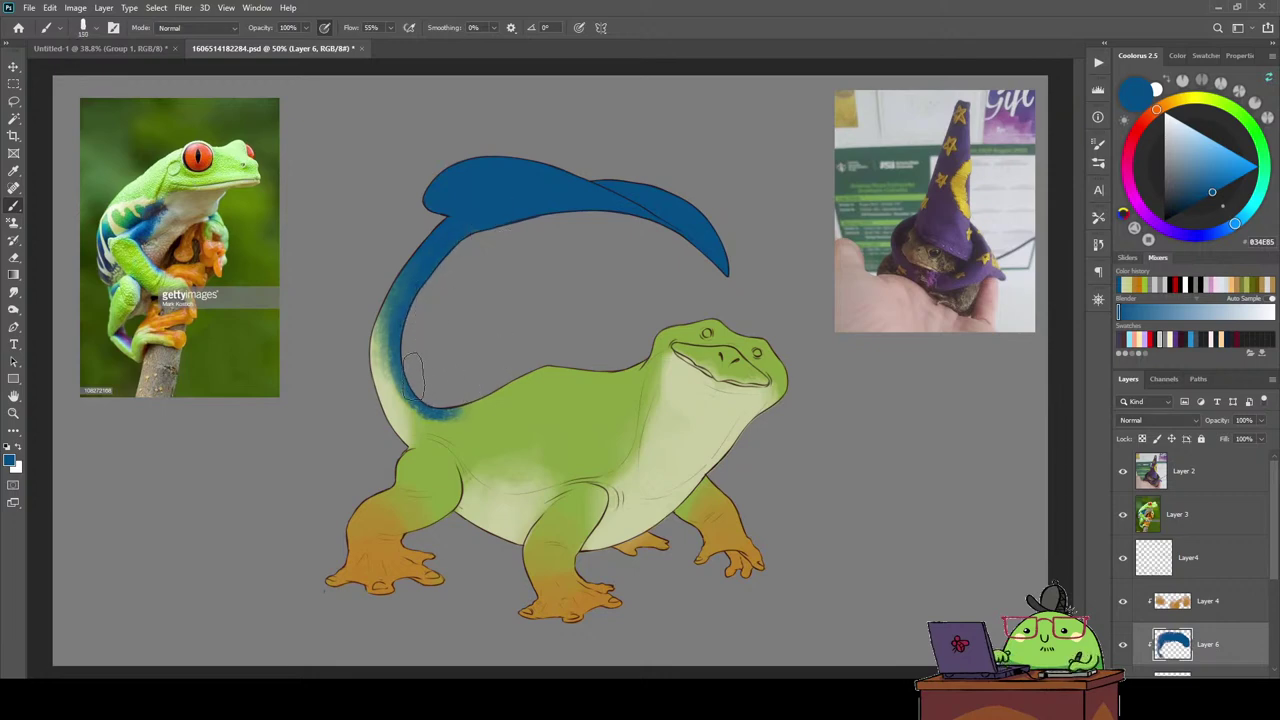
mouse_move(420, 385)
left_mouse_down()
mouse_move(485, 388)
mouse_move(571, 363)
mouse_move(500, 395)
mouse_move(617, 343)
mouse_move(730, 318)
mouse_move(786, 378)
left_mouse_up()
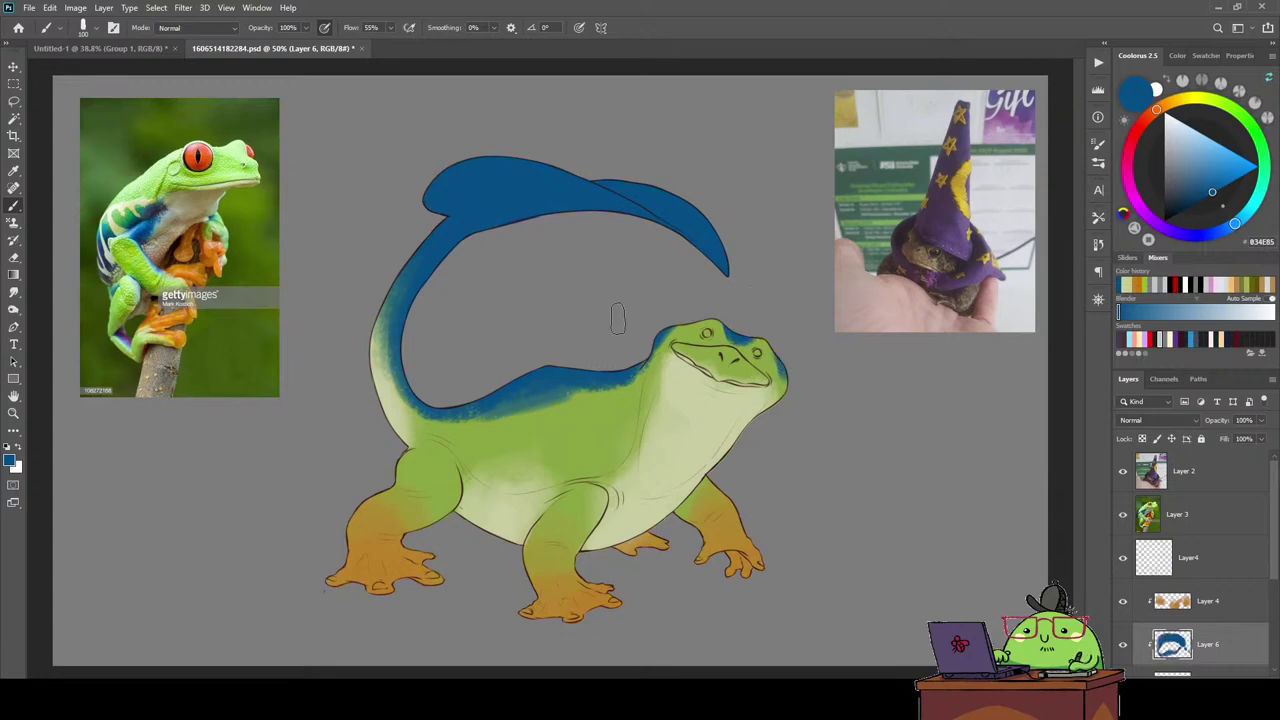
With the Soft Round Pressure Opacity and Flow brush, deepen blue along the back toward the neck.
right_click(525, 264)
left_click(746, 530)
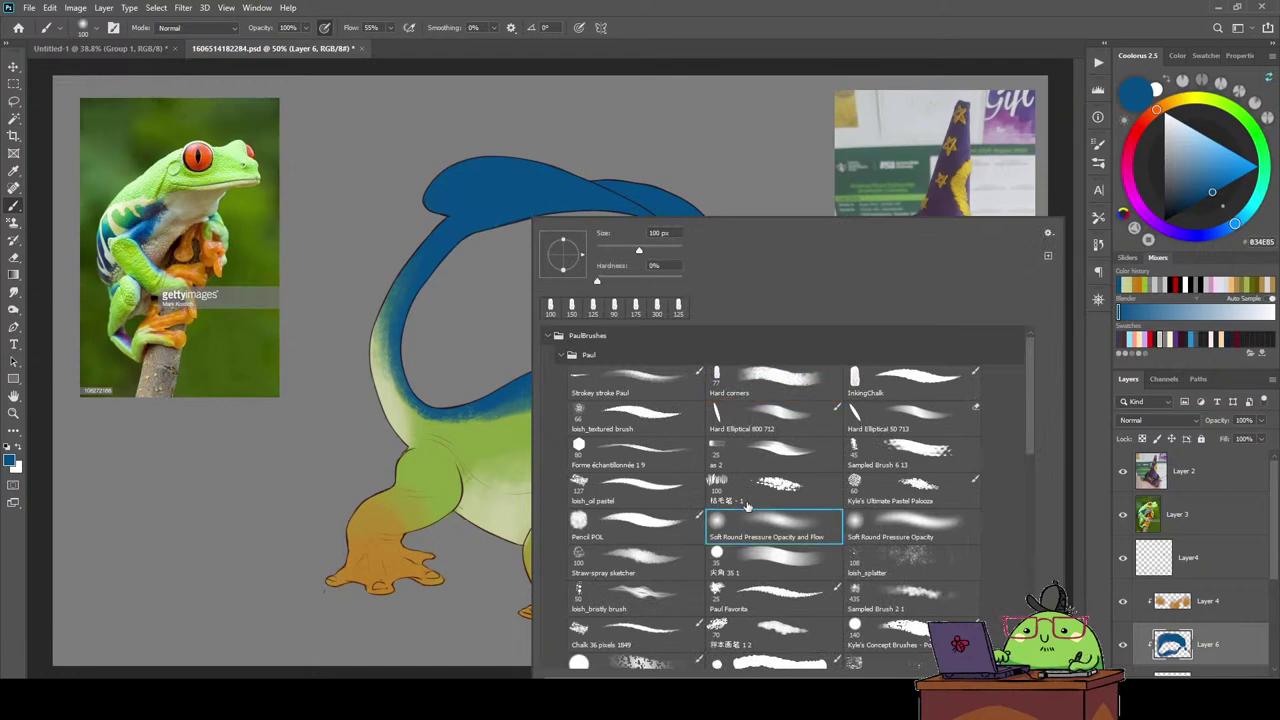
key("Return")
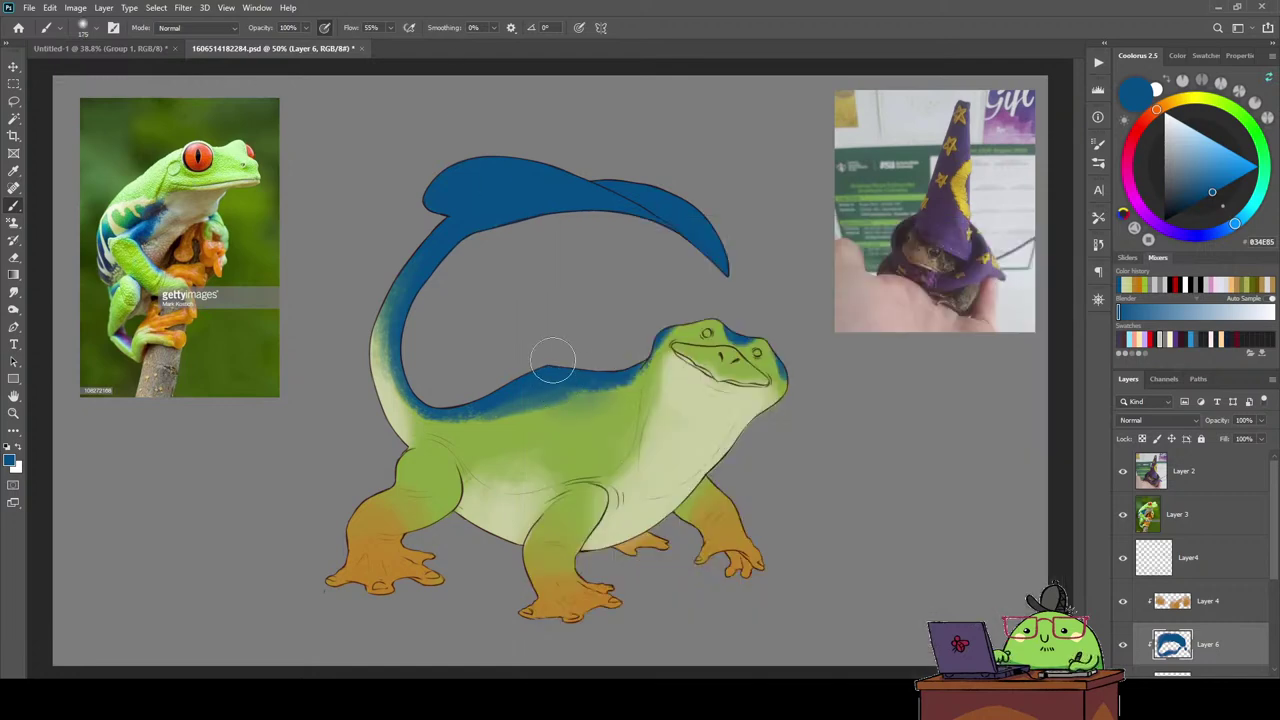
left_click_drag(551, 357, 563, 366)
left_click_drag(465, 395, 600, 358)
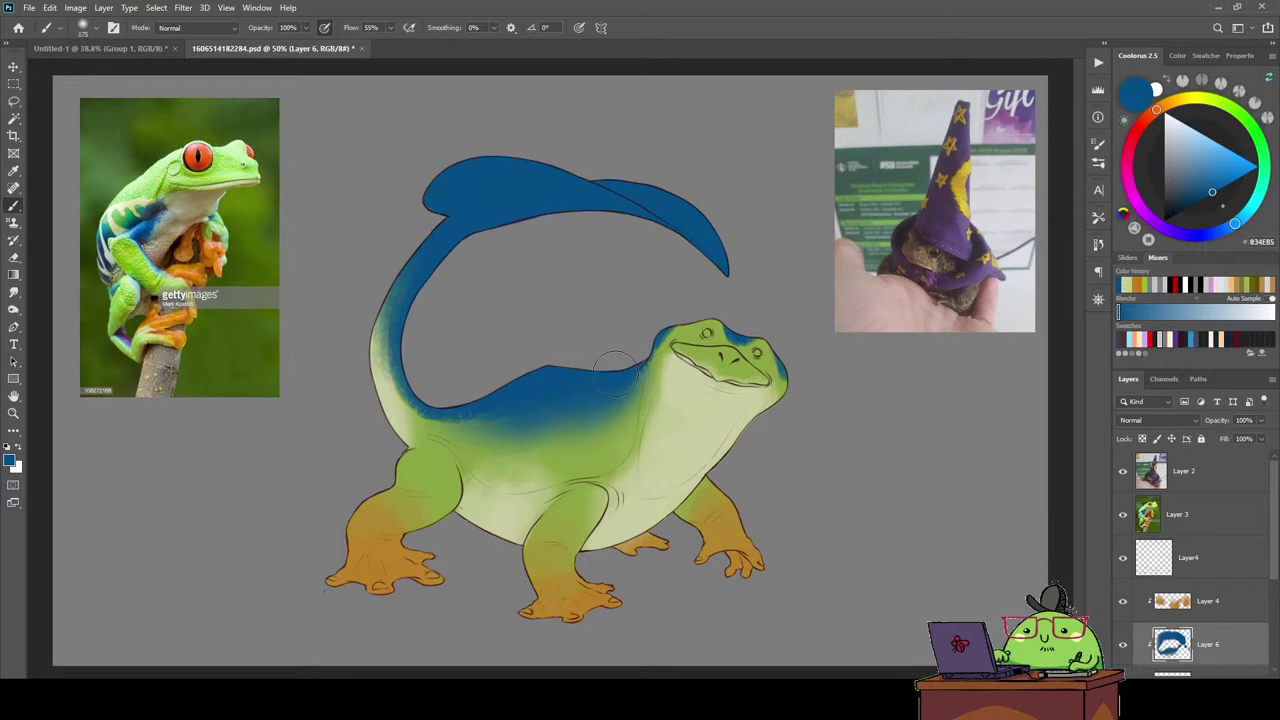
mouse_move(602, 412)
left_mouse_down()
mouse_move(475, 358)
mouse_move(439, 413)
mouse_move(498, 418)
mouse_move(608, 380)
mouse_move(477, 354)
mouse_move(508, 360)
left_mouse_up()
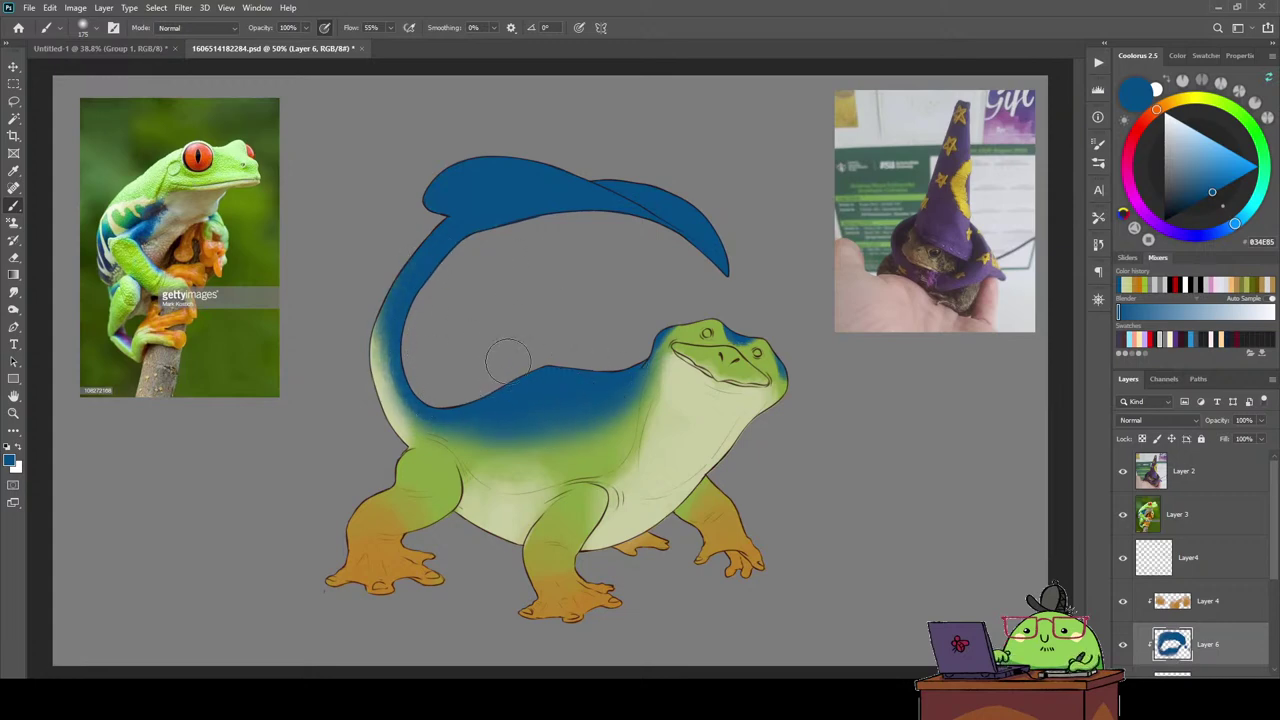
Sample the body green and try a hard elliptical brush on the tail before returning to round.
left_click(580, 488, "alt")
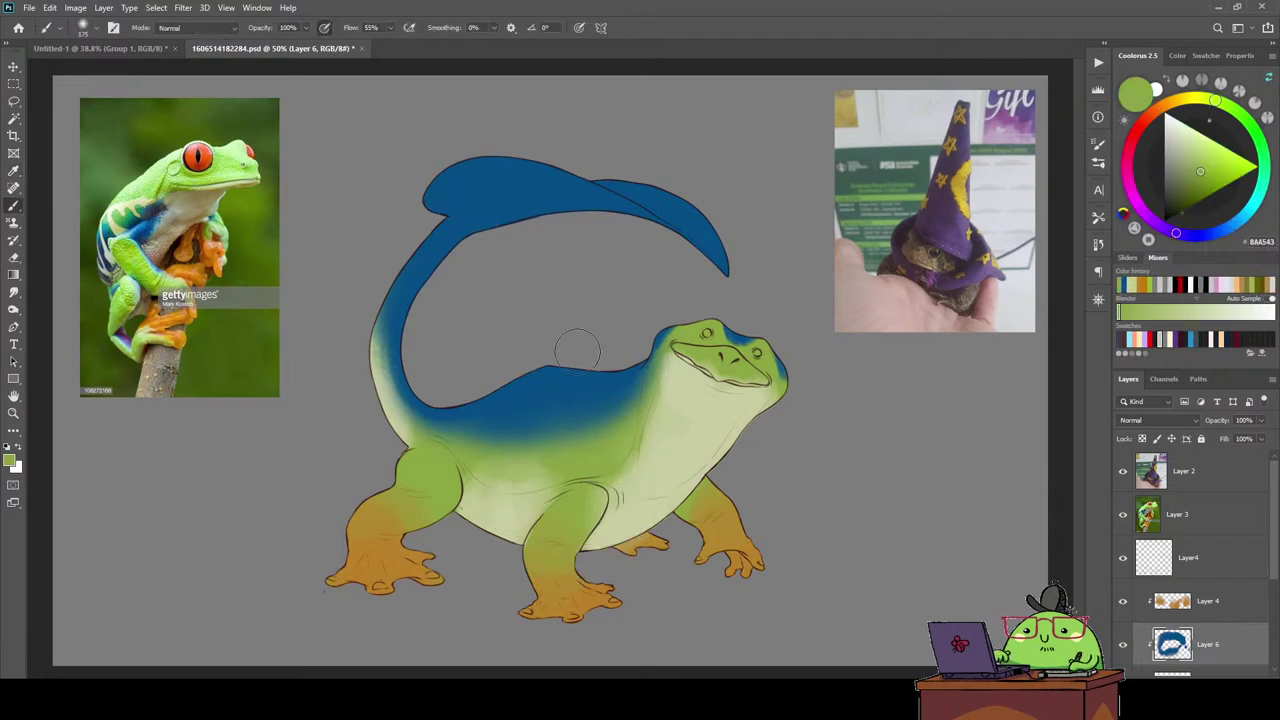
right_click(532, 217)
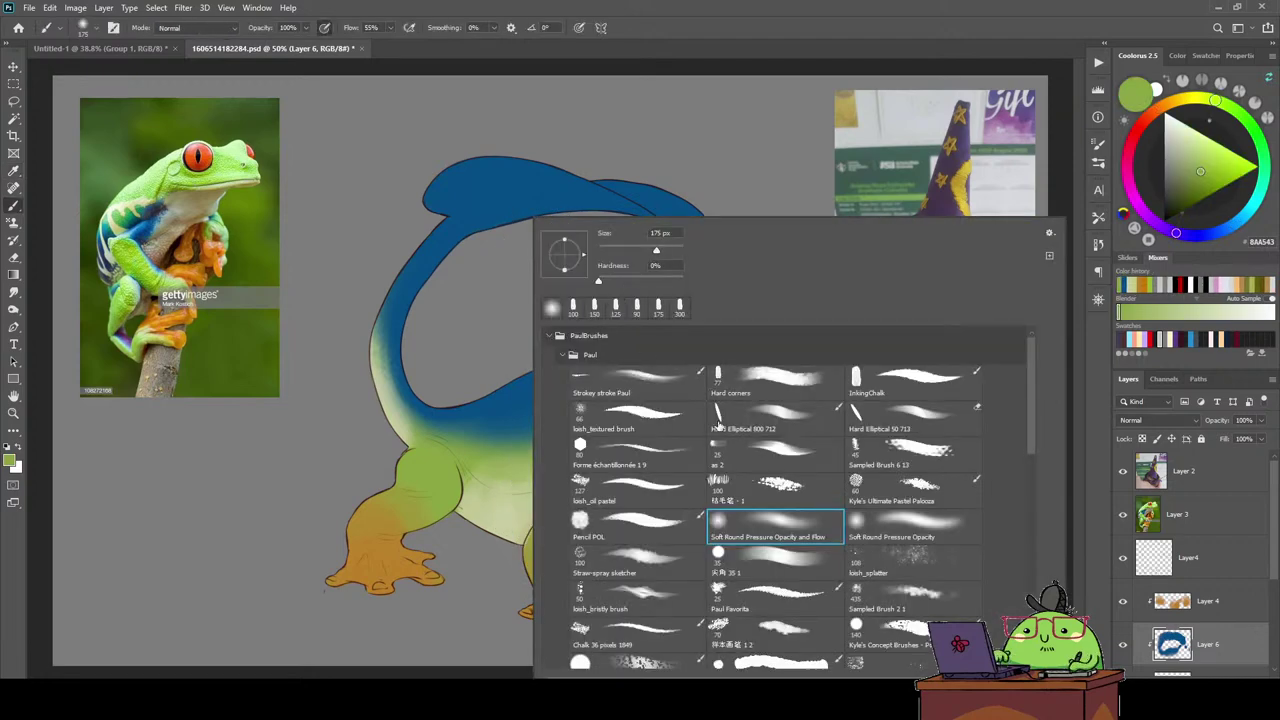
left_click(718, 420)
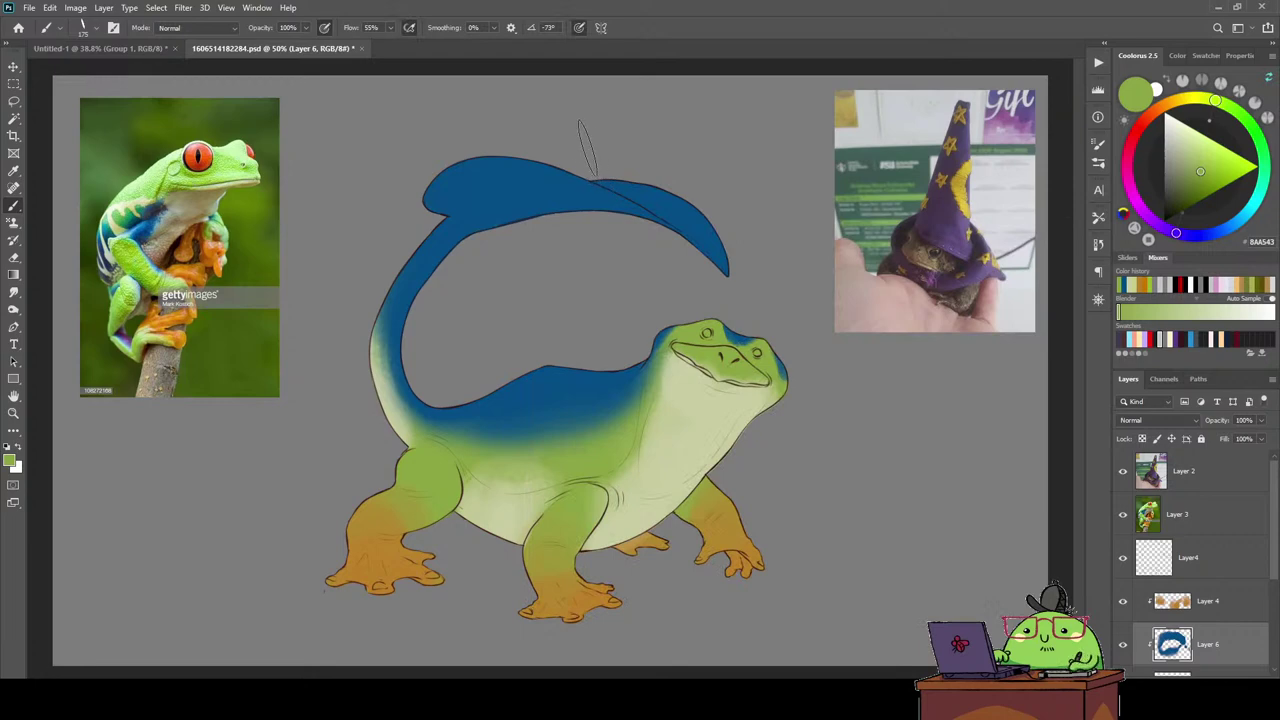
left_click_drag(596, 157, 718, 245)
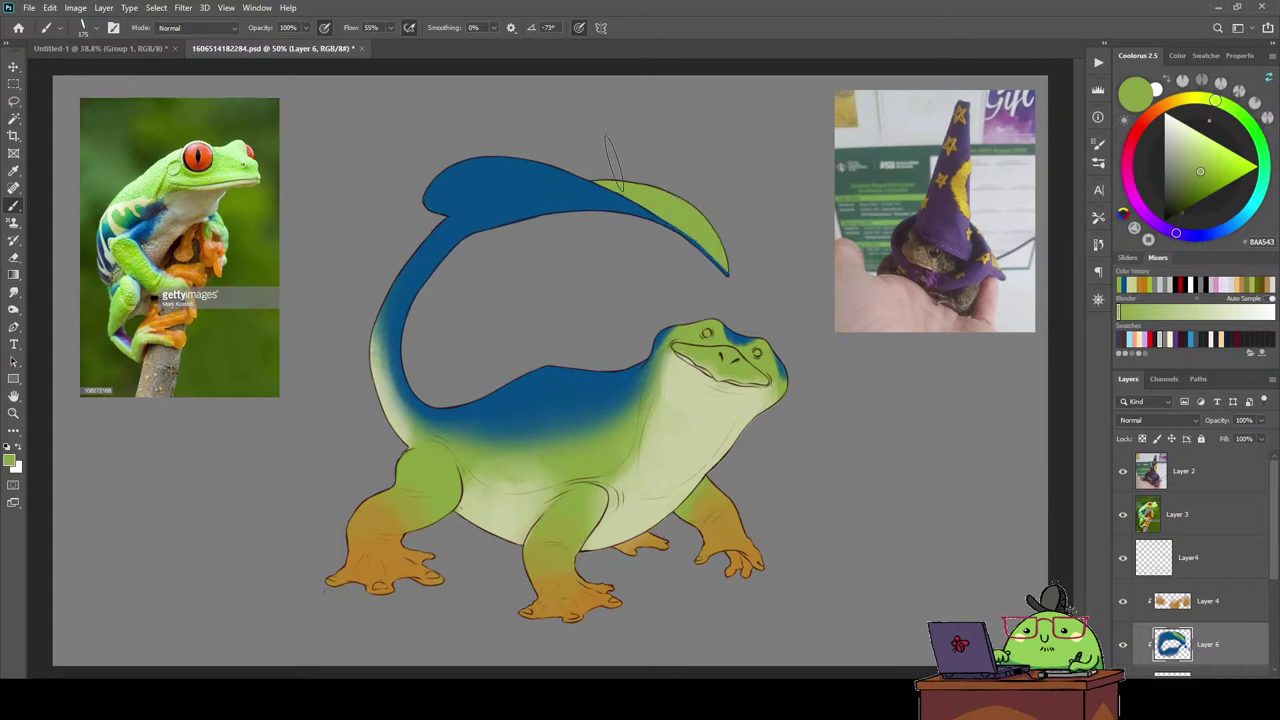
right_click(572, 150)
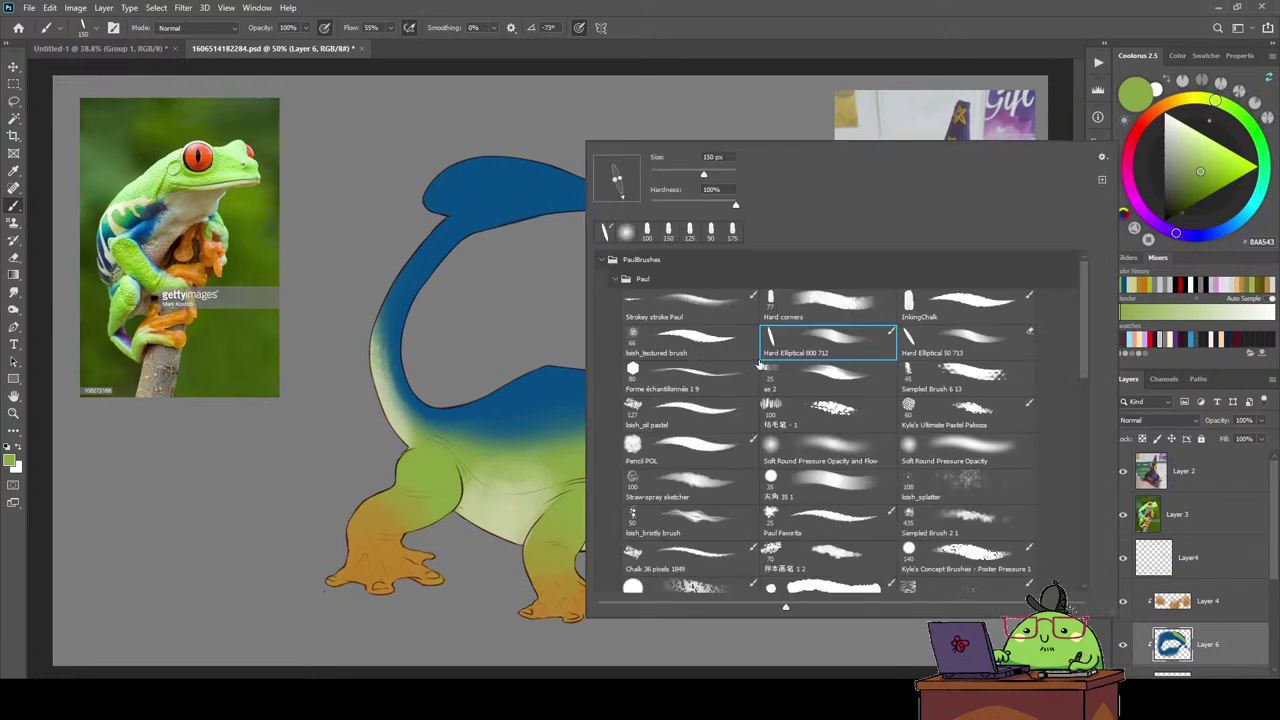
key("Return")
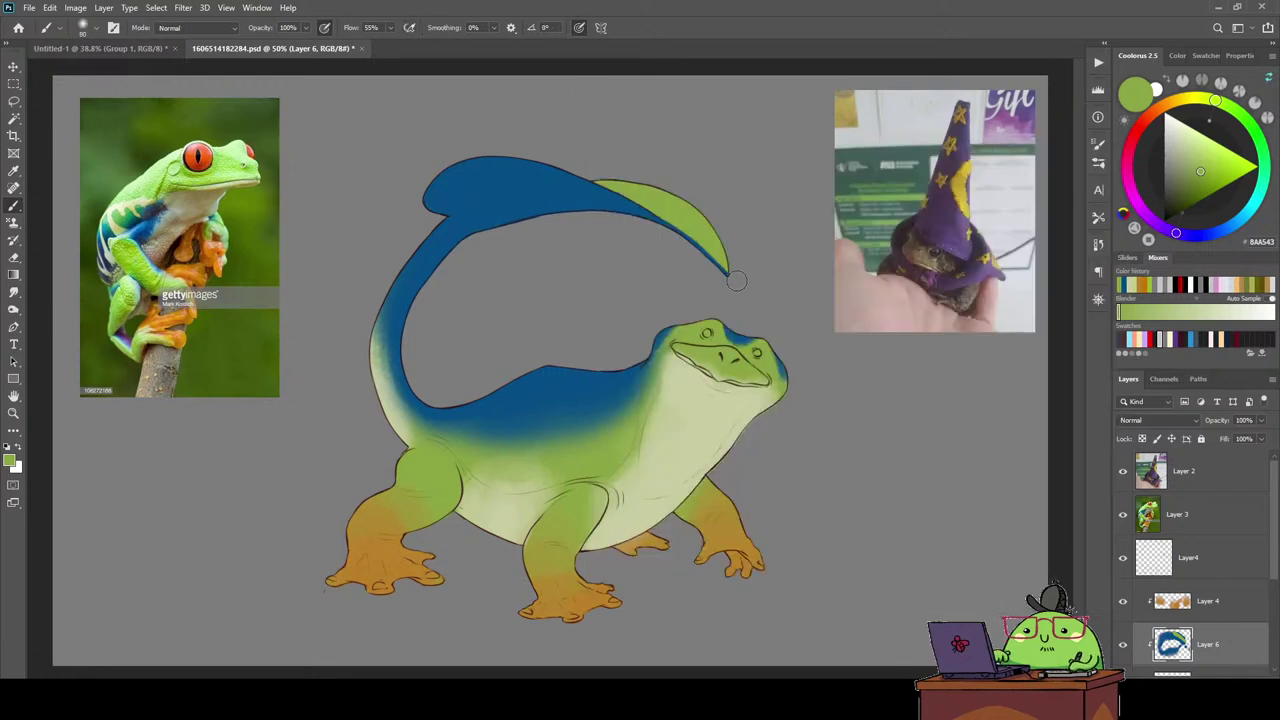
Paint lighter green highlights along the tail's top edge, tip and curved edge.
mouse_move(640, 200)
left_mouse_down()
mouse_move(540, 168)
mouse_move(500, 170)
left_mouse_up()
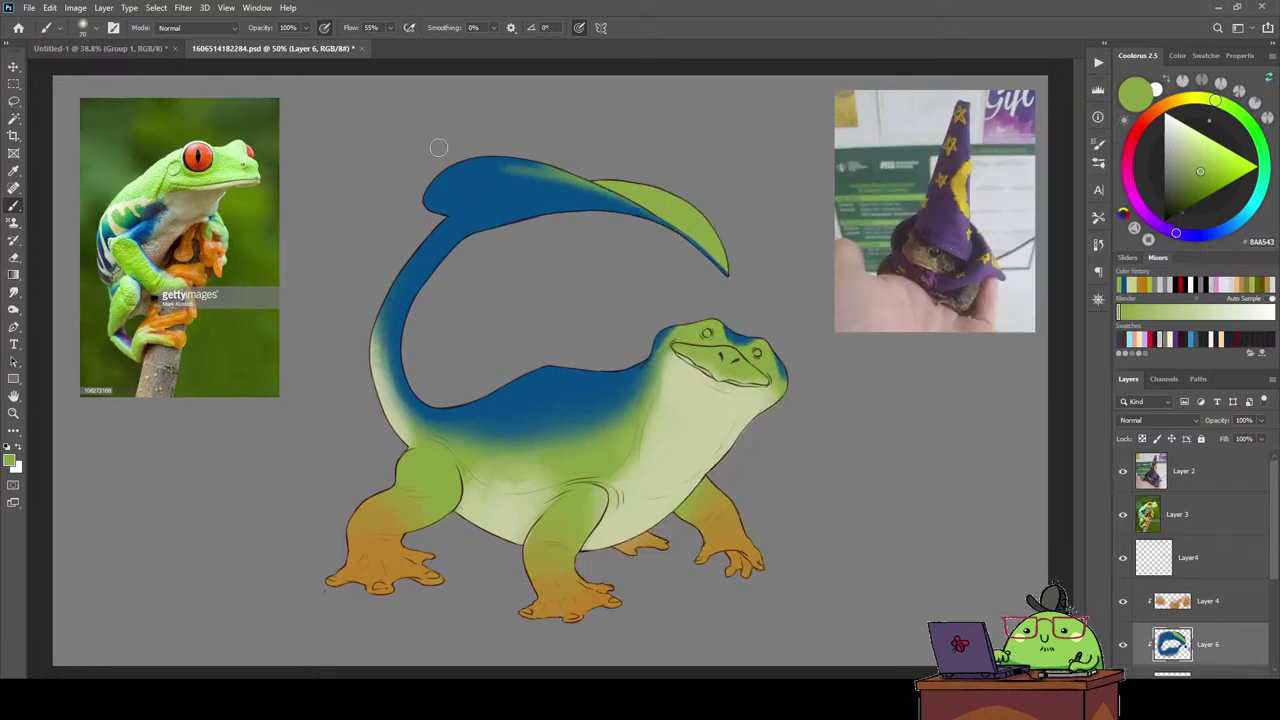
key("ctrl+z")
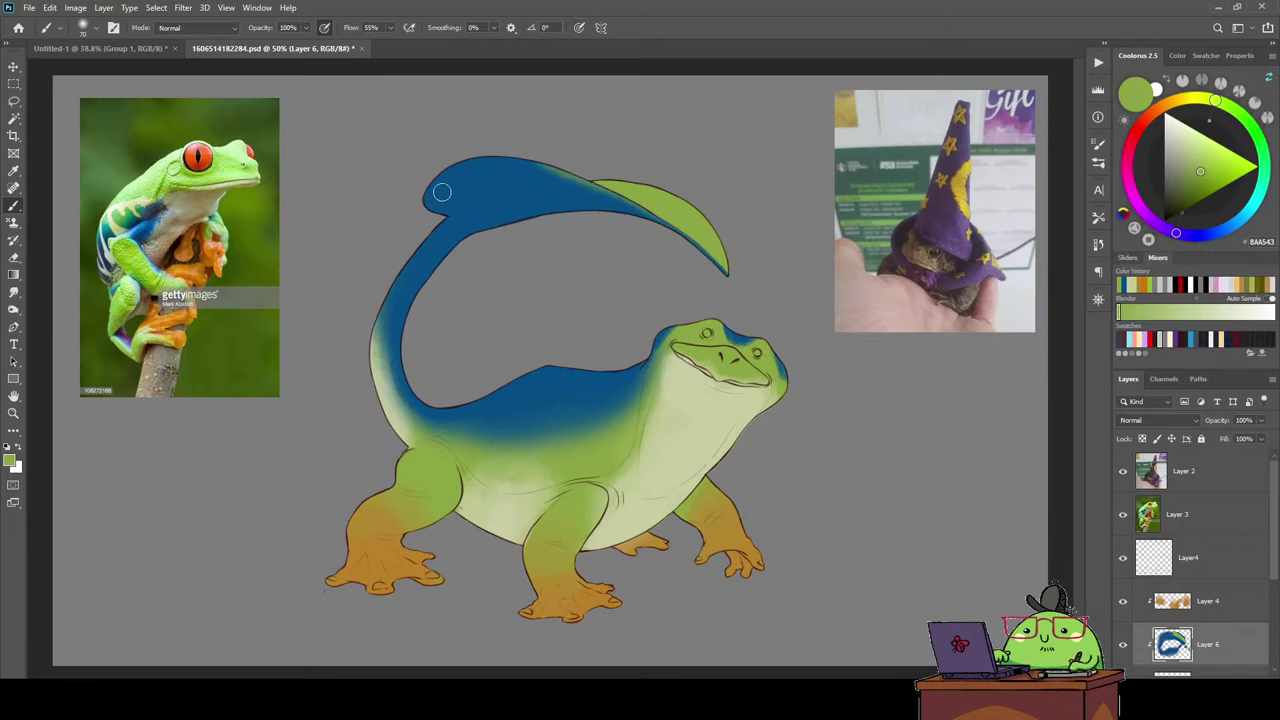
left_click_drag(430, 200, 473, 160)
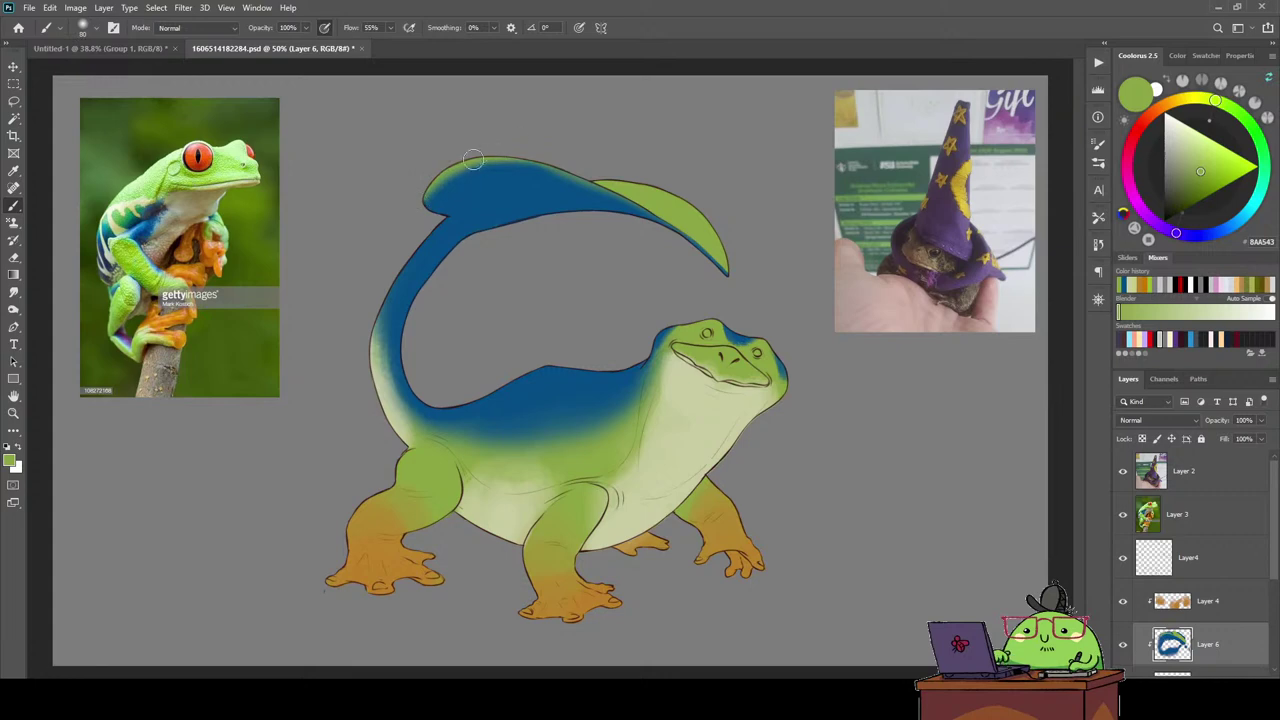
left_click_drag(575, 166, 489, 149)
left_click_drag(670, 210, 632, 231)
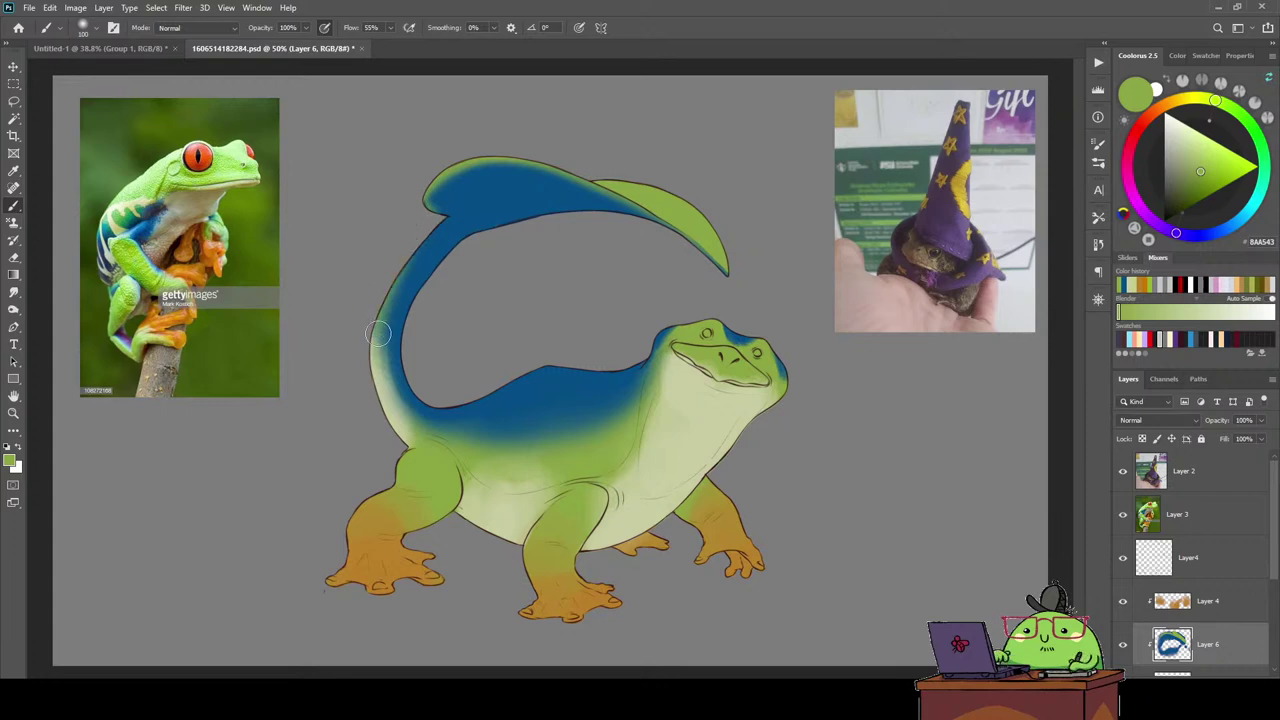
left_click_drag(440, 222, 378, 344)
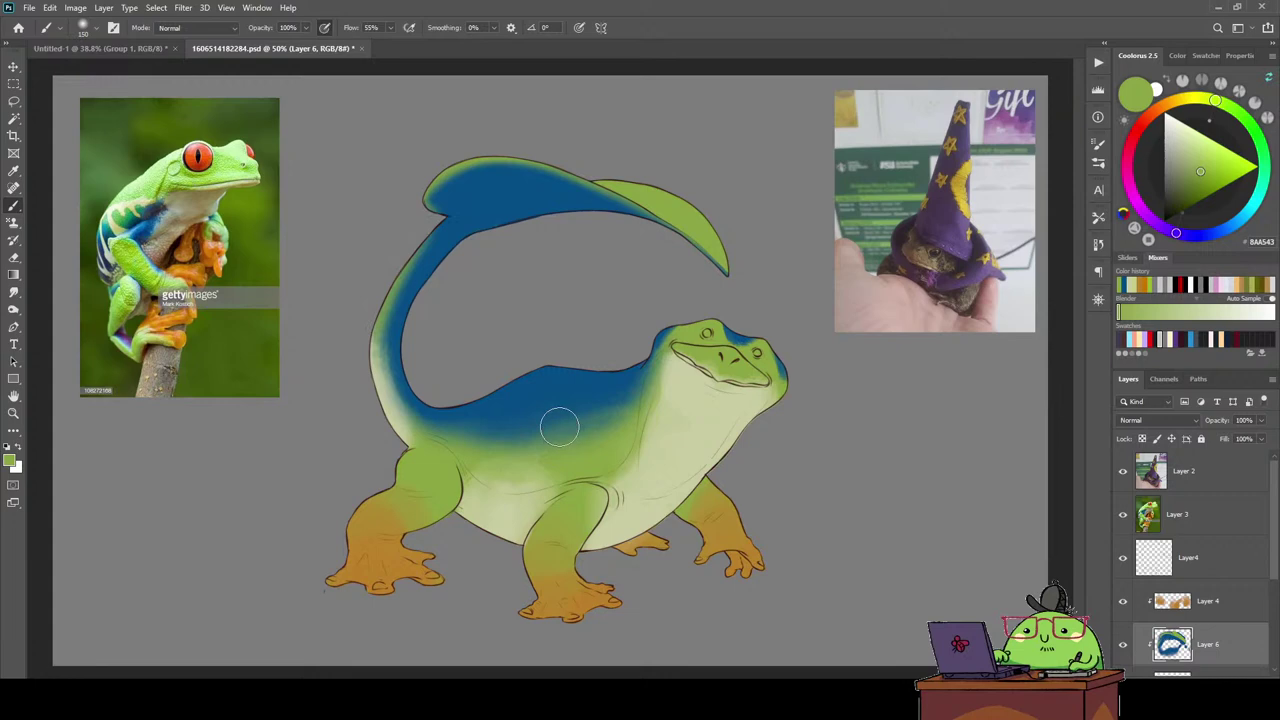
Soften the back's blue-green boundary with a 200 brush, then return to 100 and pick the dark blue.
key("bracketright")
key("bracketright")
key("bracketright")
mouse_move(600, 409)
left_mouse_down()
mouse_move(532, 448)
mouse_move(620, 420)
mouse_move(560, 445)
mouse_move(482, 450)
left_mouse_up()
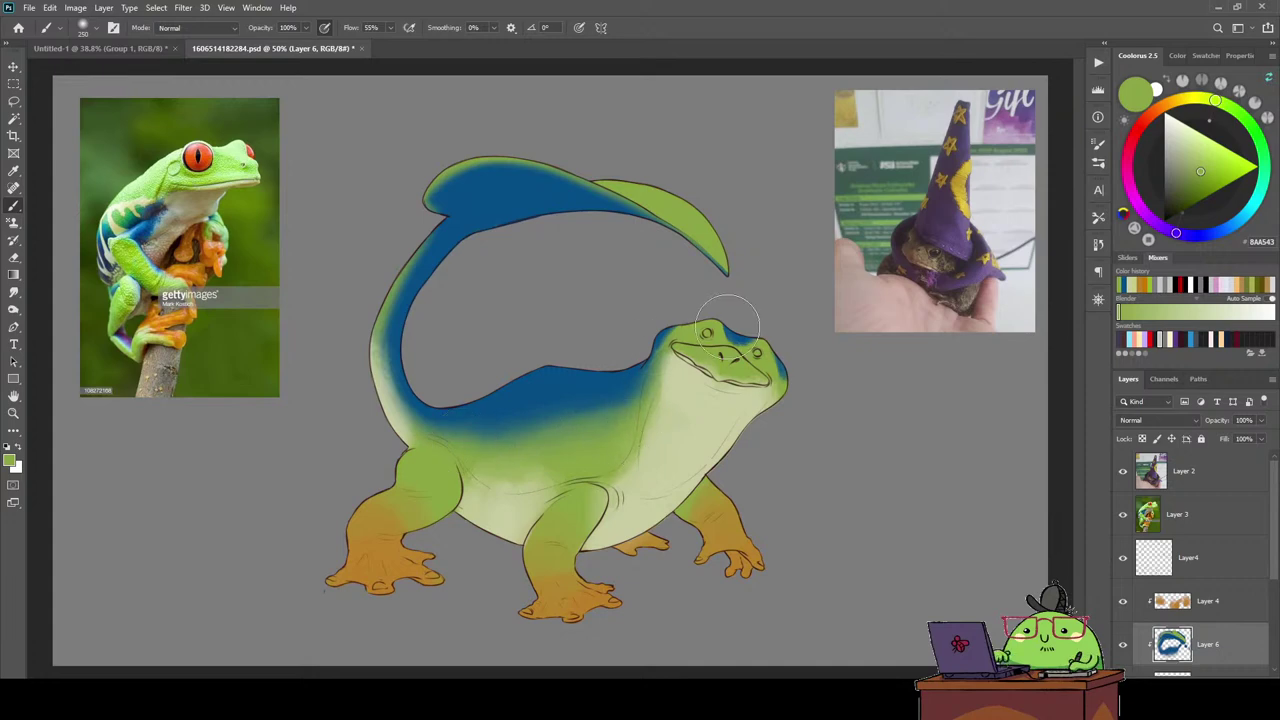
key("bracketleft")
key("bracketleft")
key("bracketleft")
left_click(568, 373, "alt")
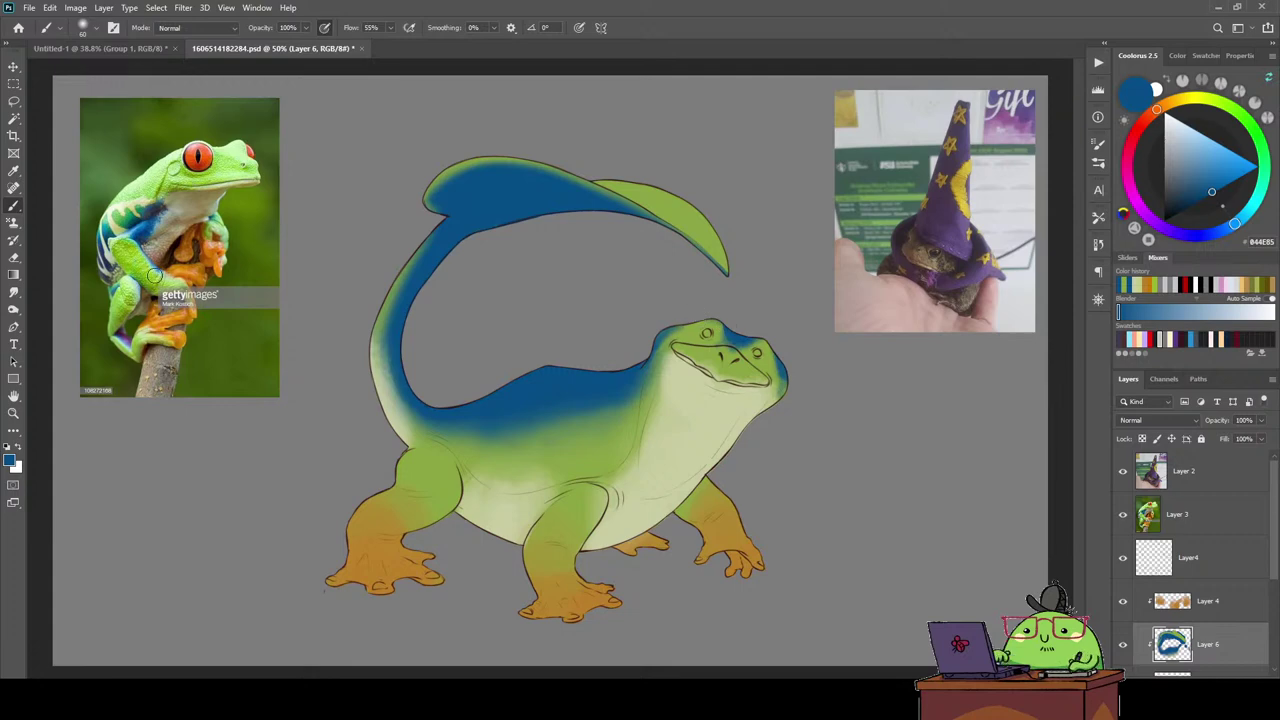
Pick a purple, then test deleting the Magic Wand-selected blue fill and restore it.
key("i")
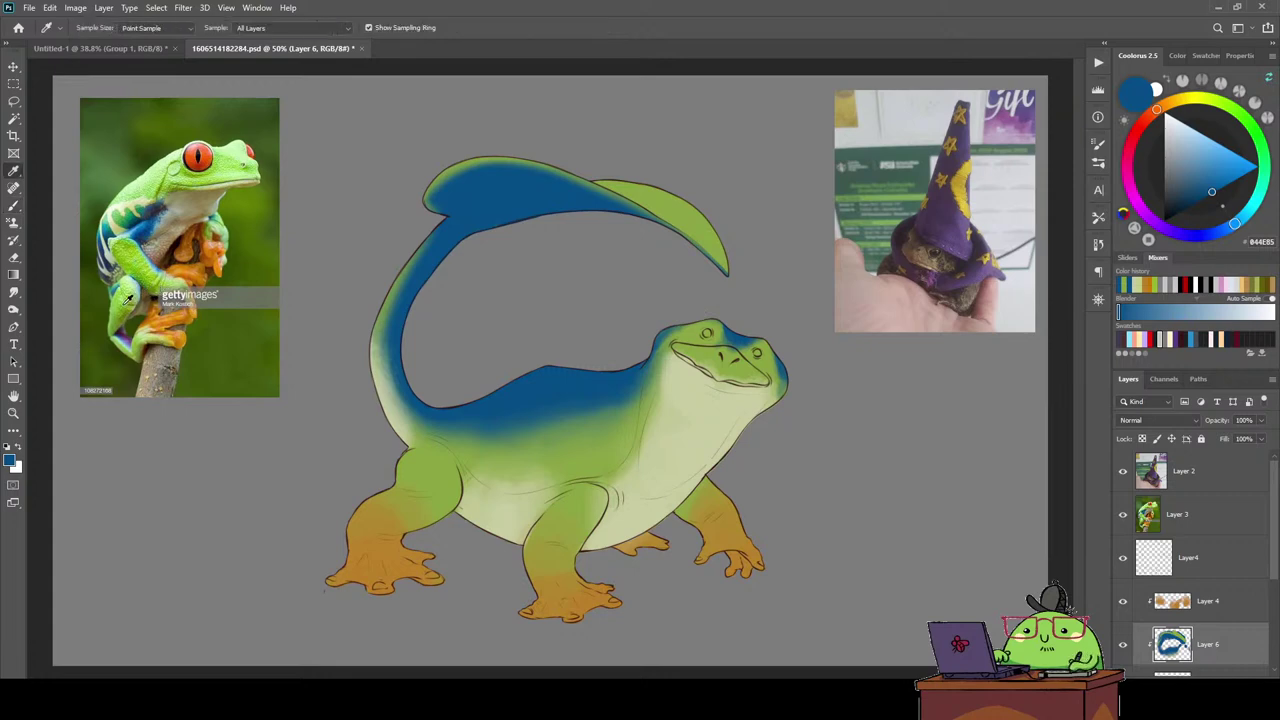
left_click(128, 330)
key("b")
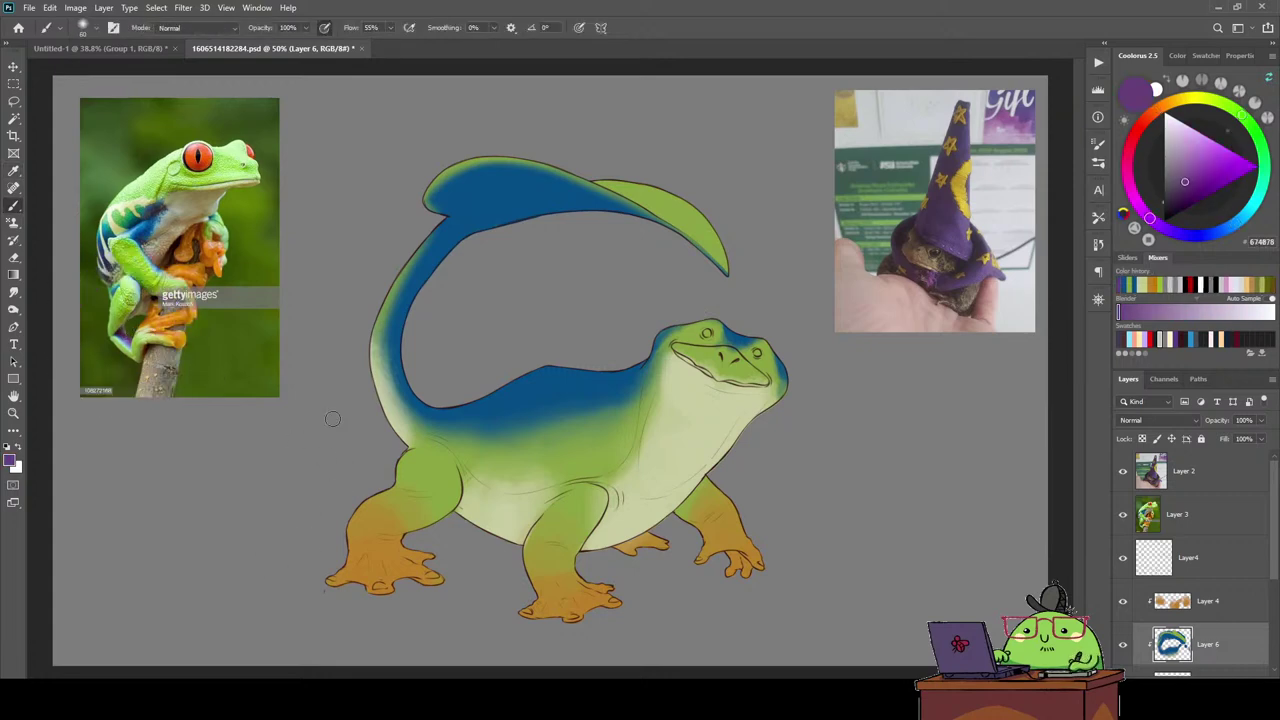
key("w")
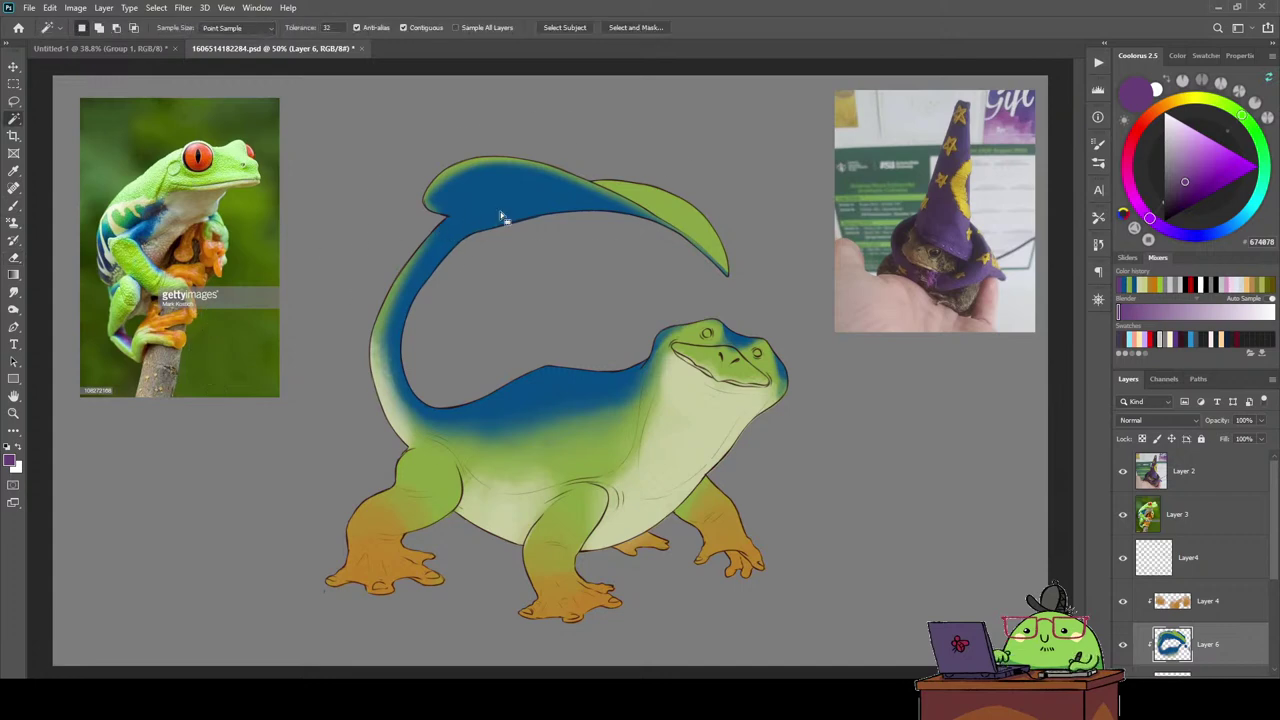
left_click(502, 217)
key("Delete")
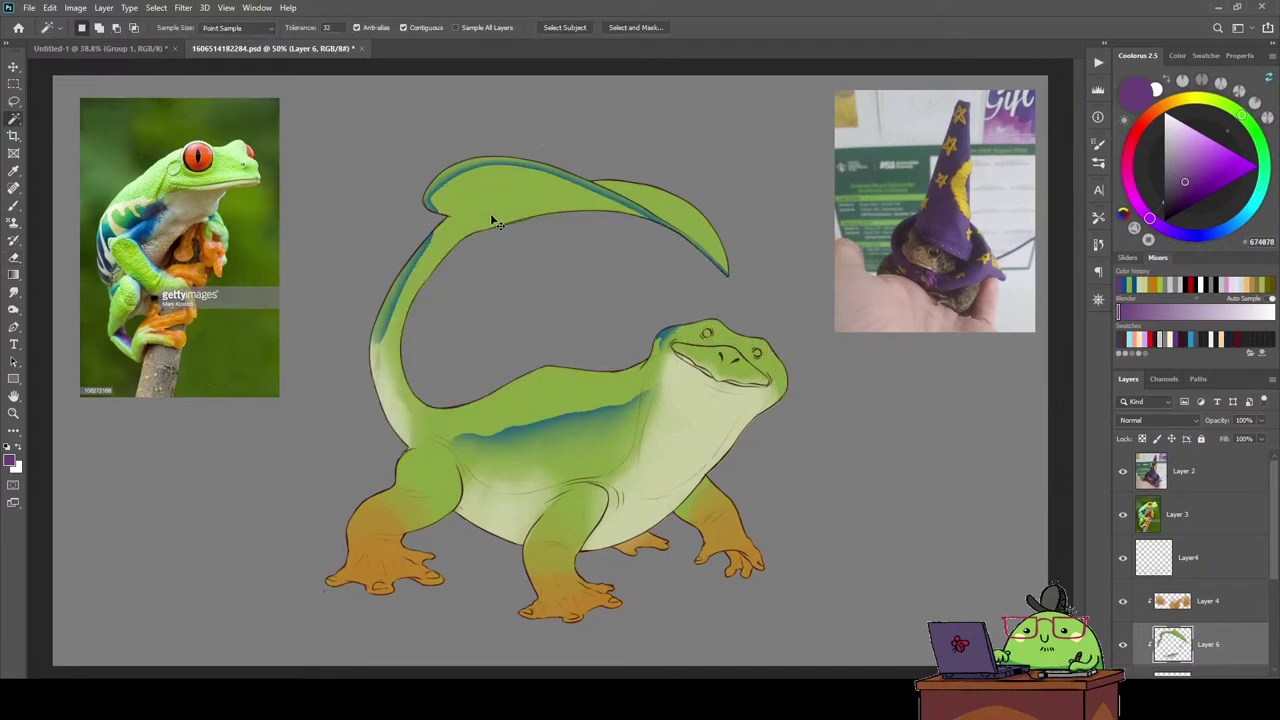
key("ctrl+z")
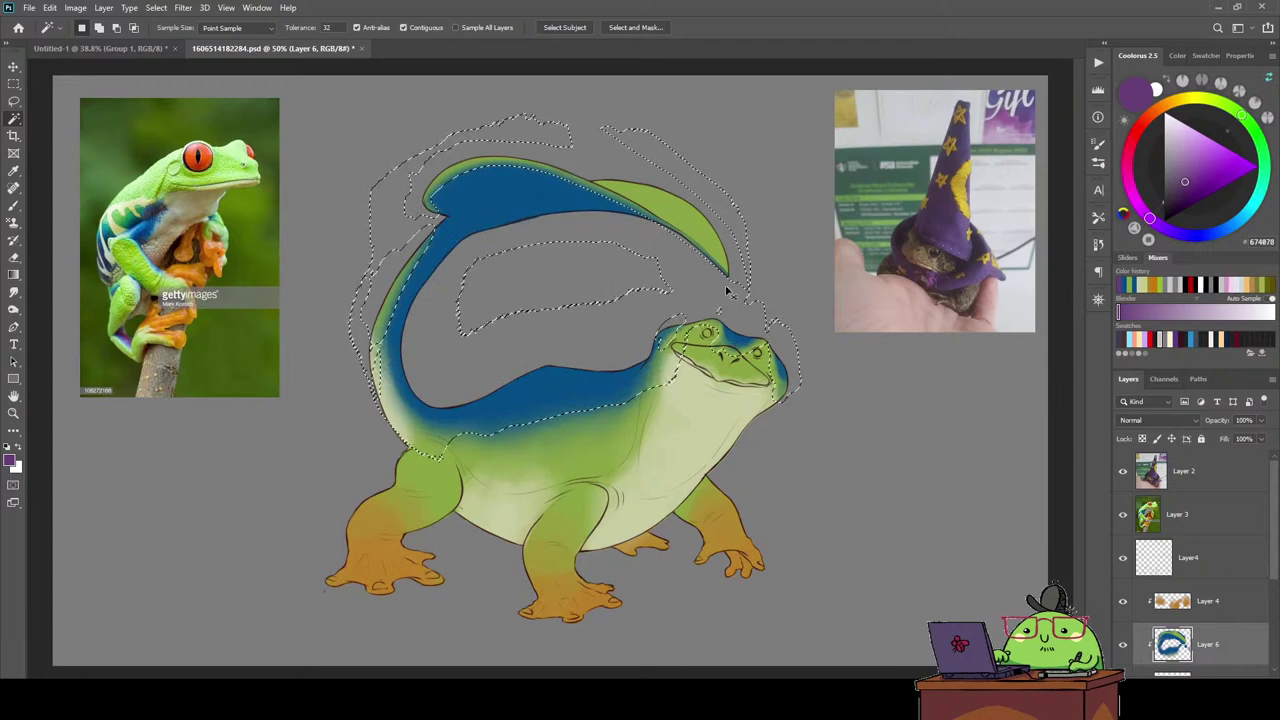
key("ctrl+d")
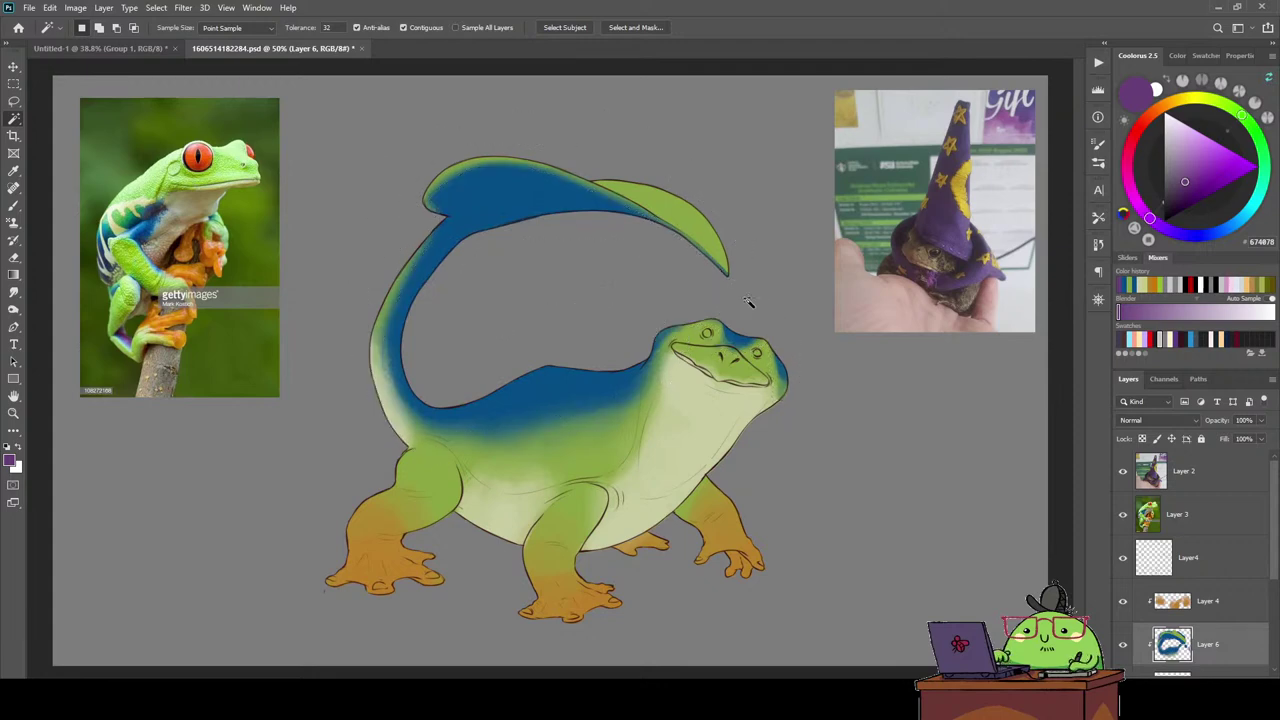
Lock transparent pixels and refill the painted areas with the tail's sampled blue.
key("i")
left_click(548, 185)
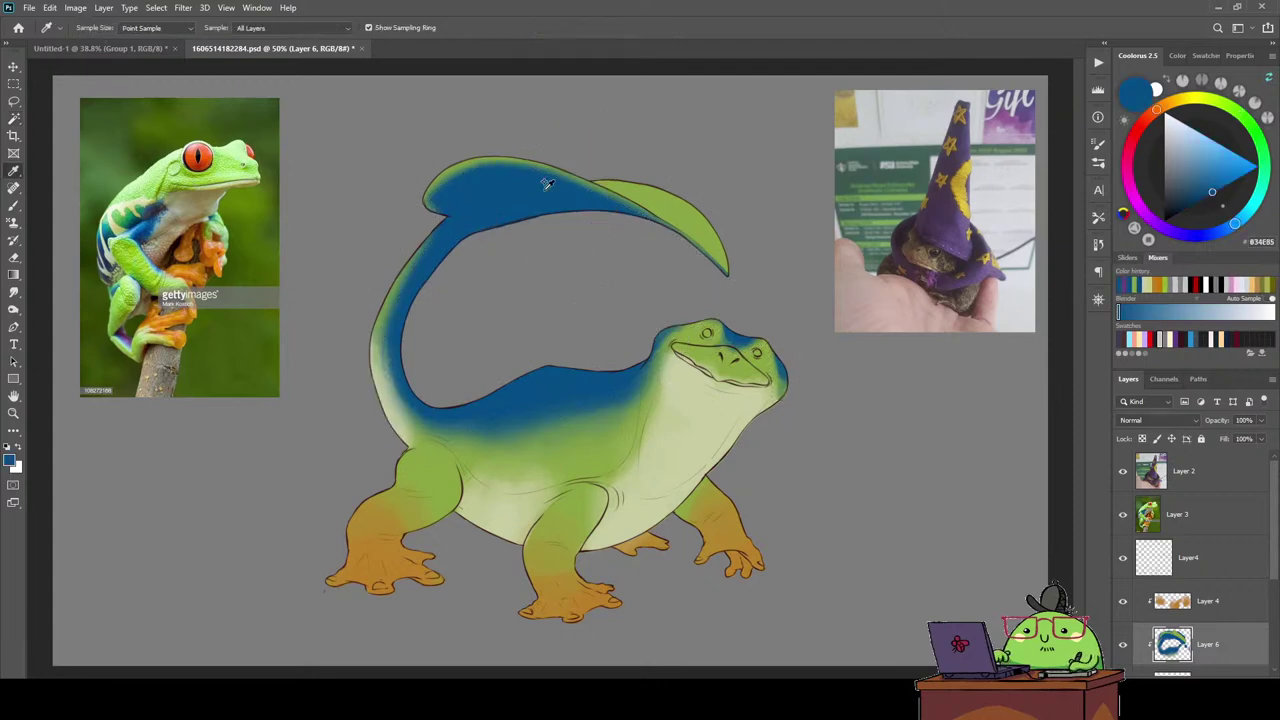
key("shift+BackSpace")
key("Return")
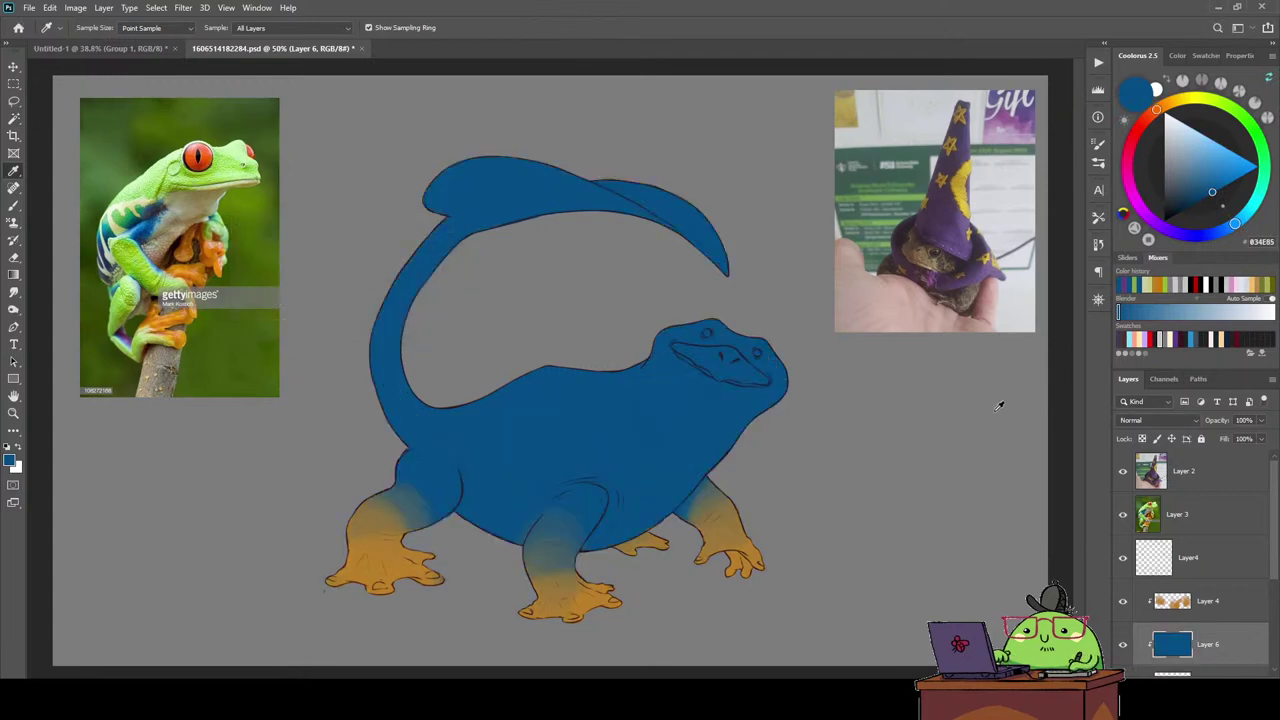
key("ctrl+z")
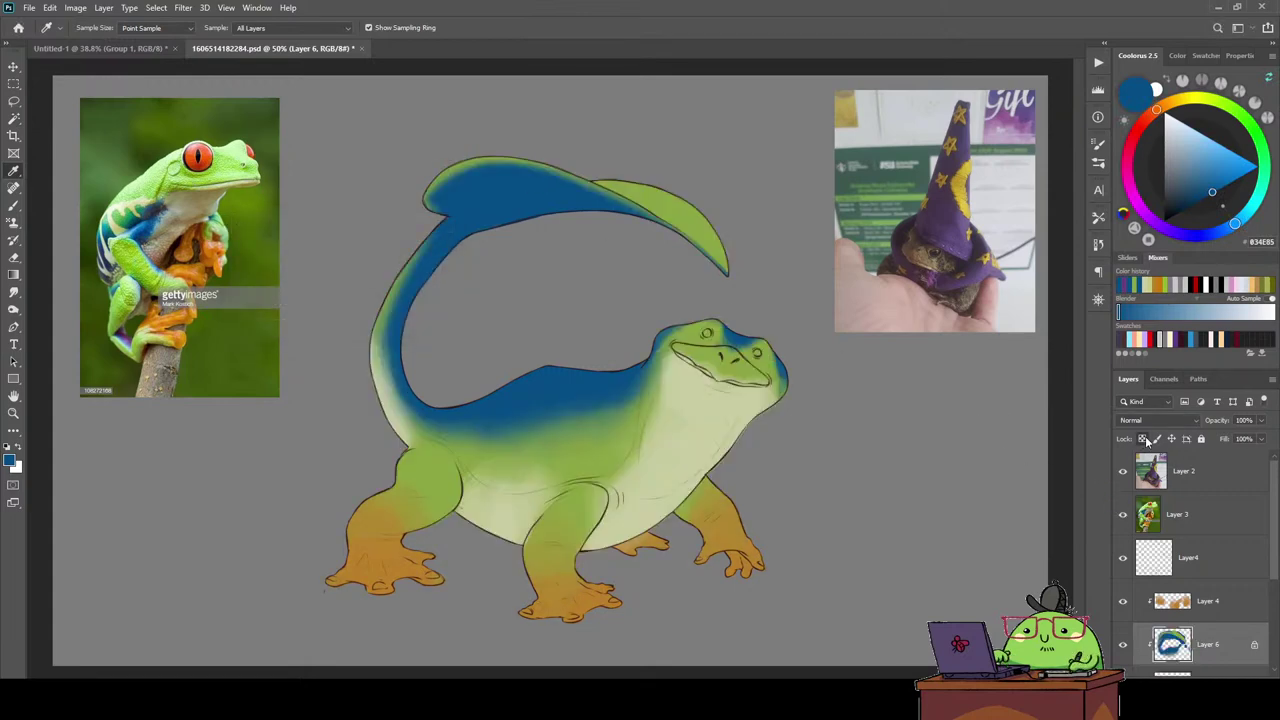
left_click(1148, 441)
key("shift+BackSpace")
key("Return")
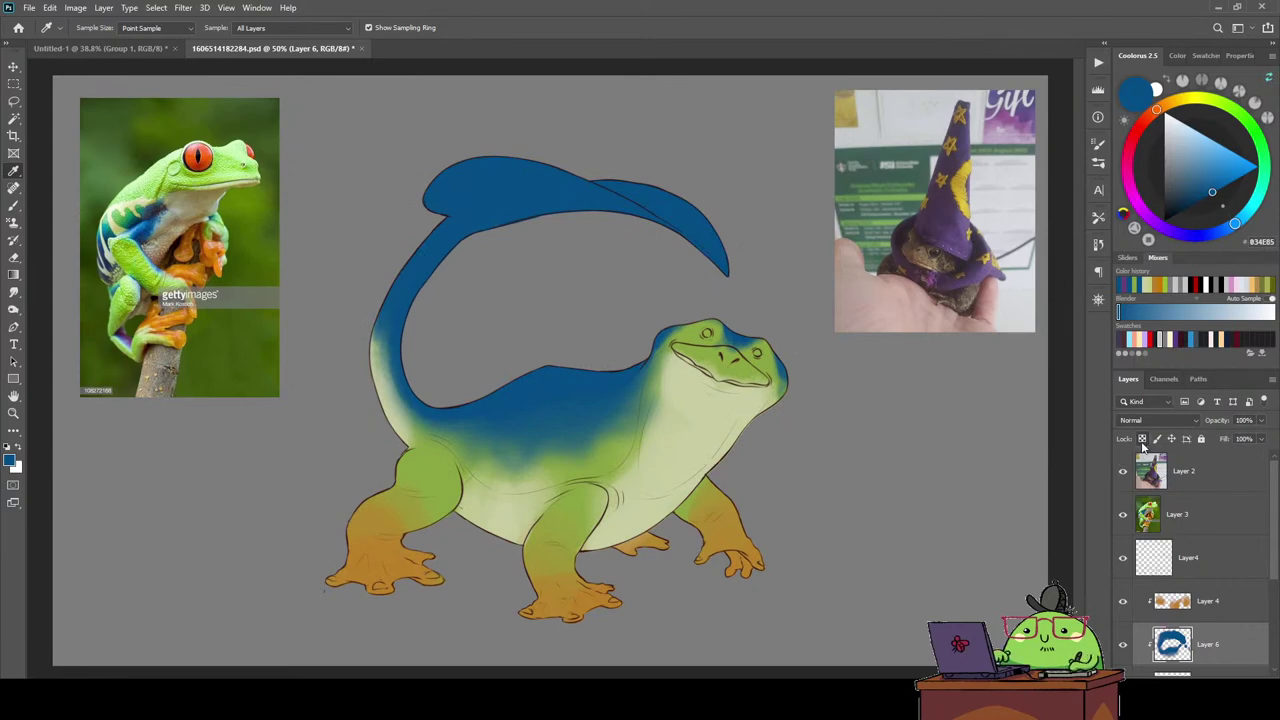
Erase blue off the tail tip and, with a soft round eraser, green off the belly; shrink eraser to 150 px.
key("e")
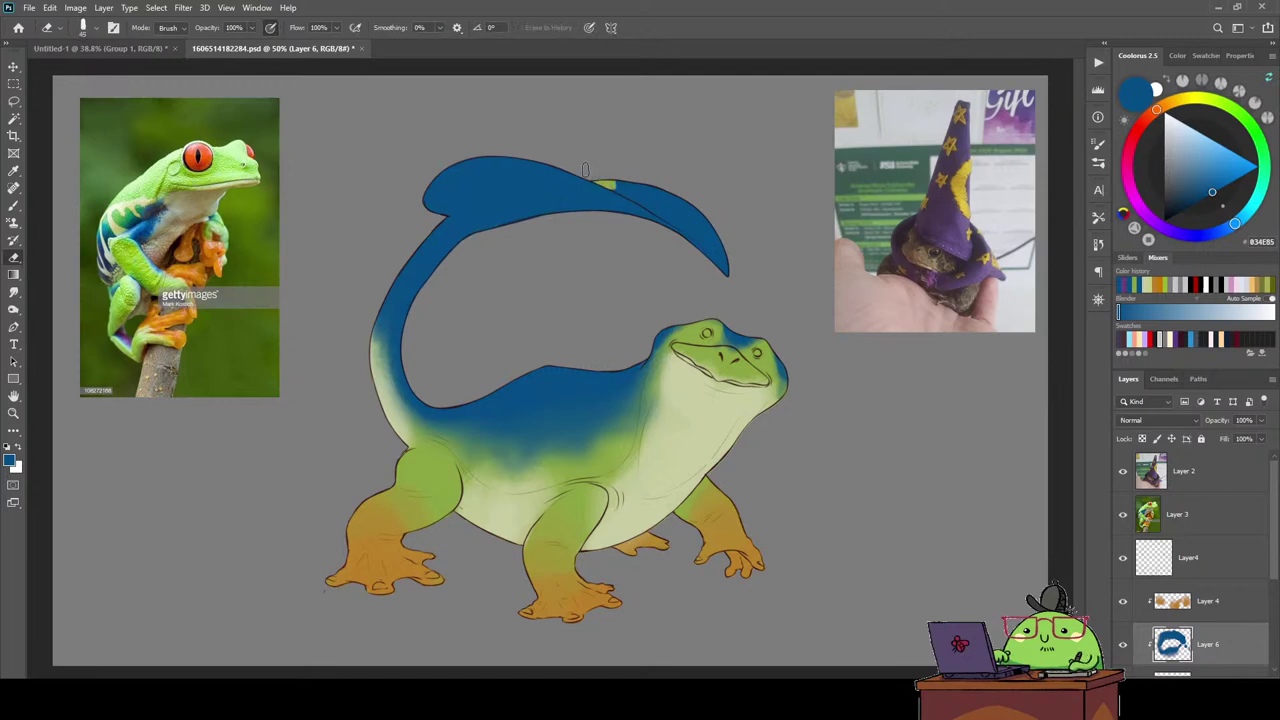
mouse_move(586, 170)
left_mouse_down()
mouse_move(719, 252)
mouse_move(705, 240)
left_mouse_up()
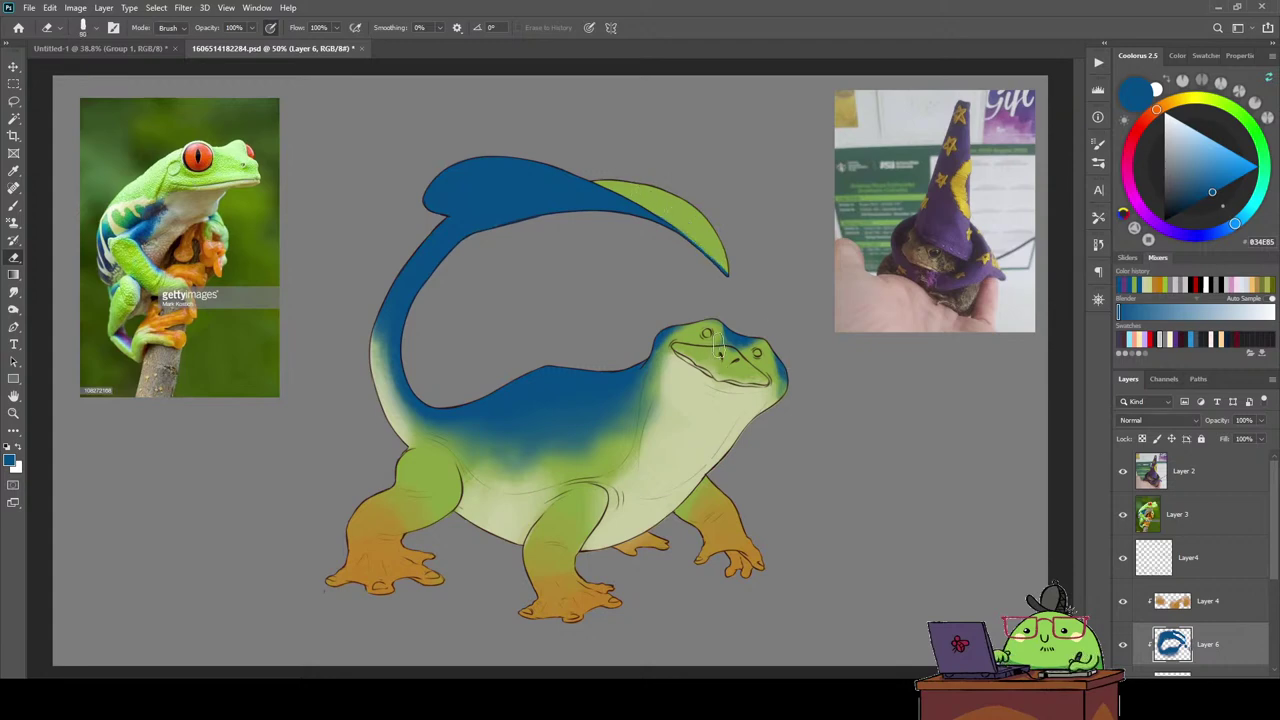
right_click(584, 356)
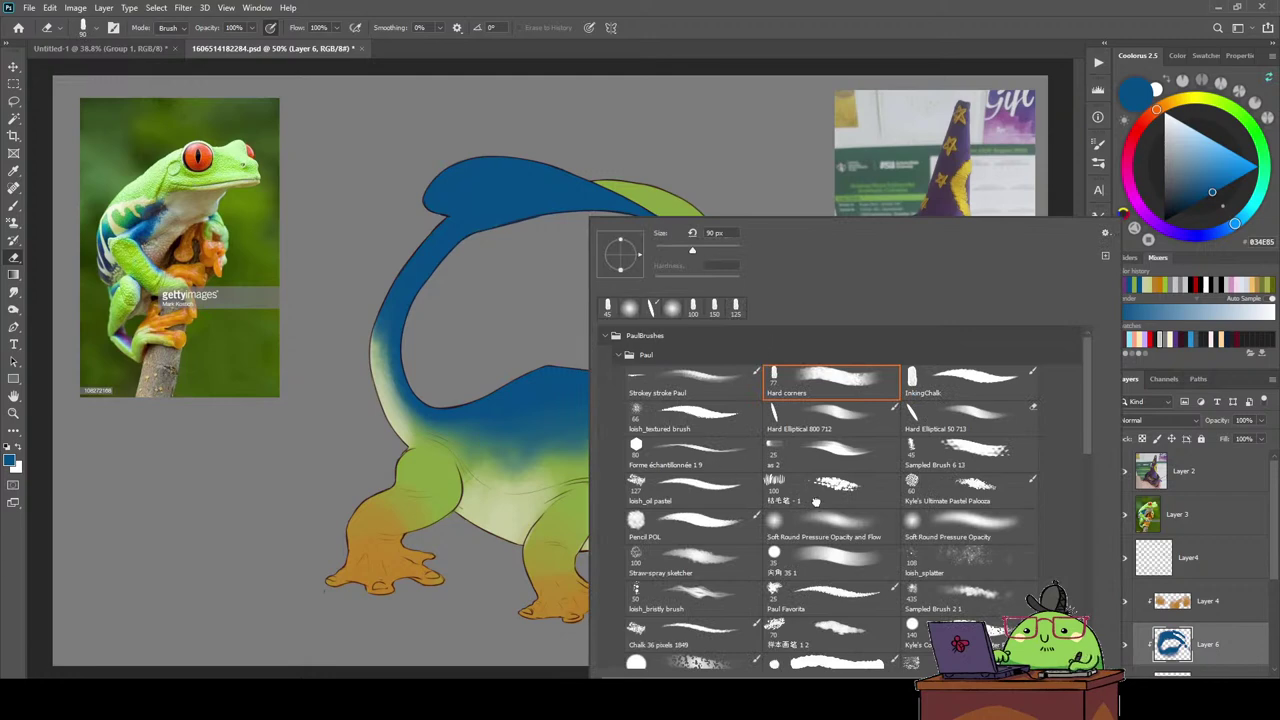
left_click(830, 522)
left_click(476, 455)
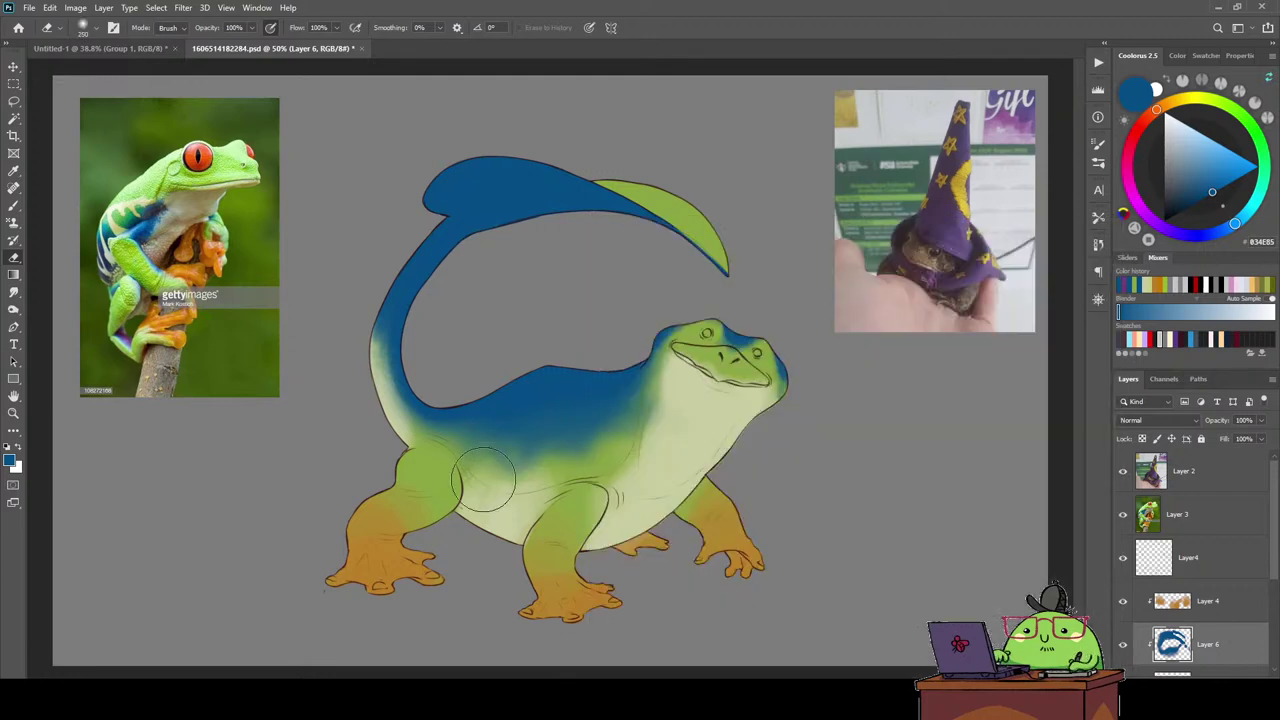
mouse_move(484, 480)
left_mouse_down()
mouse_move(606, 460)
mouse_move(495, 462)
left_mouse_up()
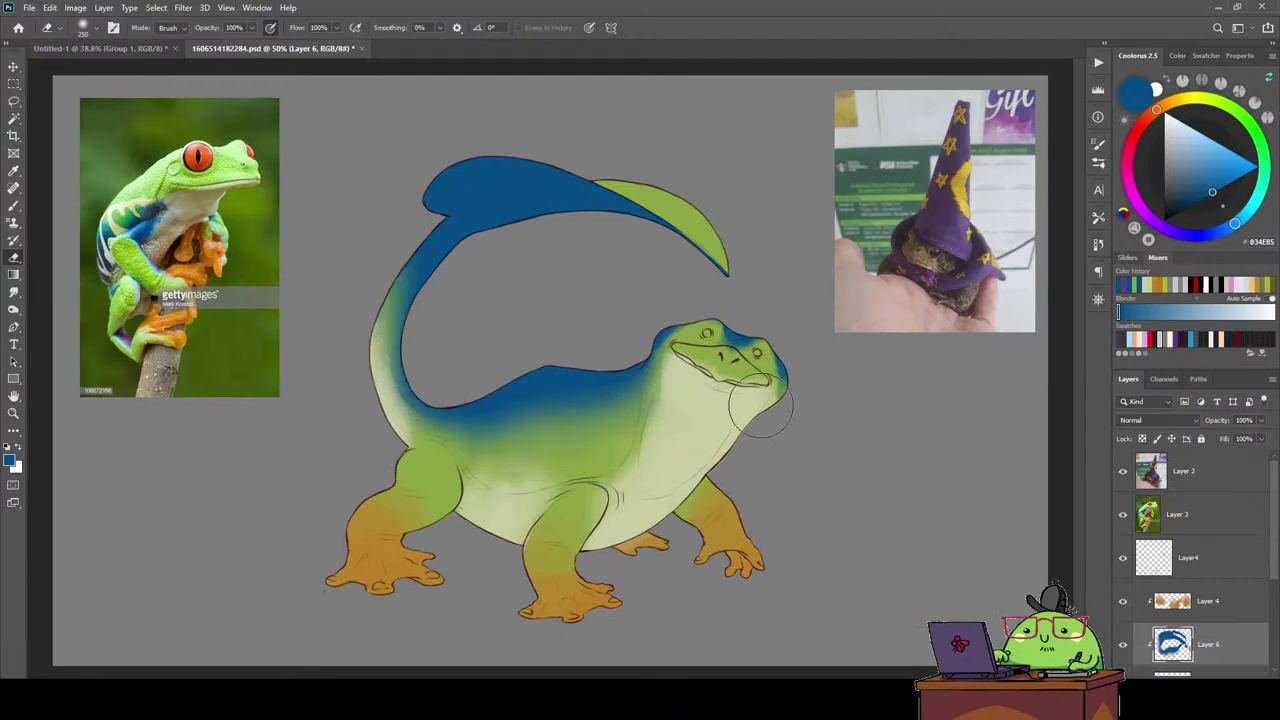
key("bracketleft")
key("bracketleft")
key("bracketleft")
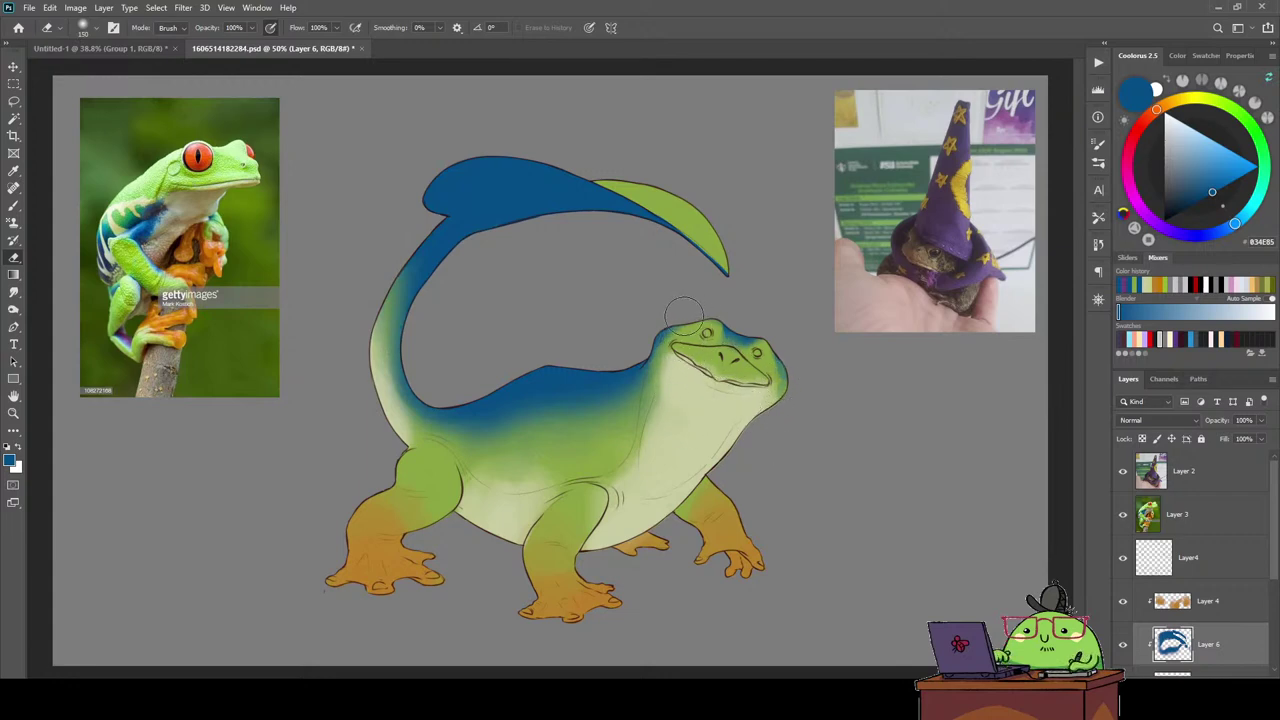
Set brush Minimum Diameter to 100%, paint blue over the top of the head, and enlarge to 150 px.
key("b")
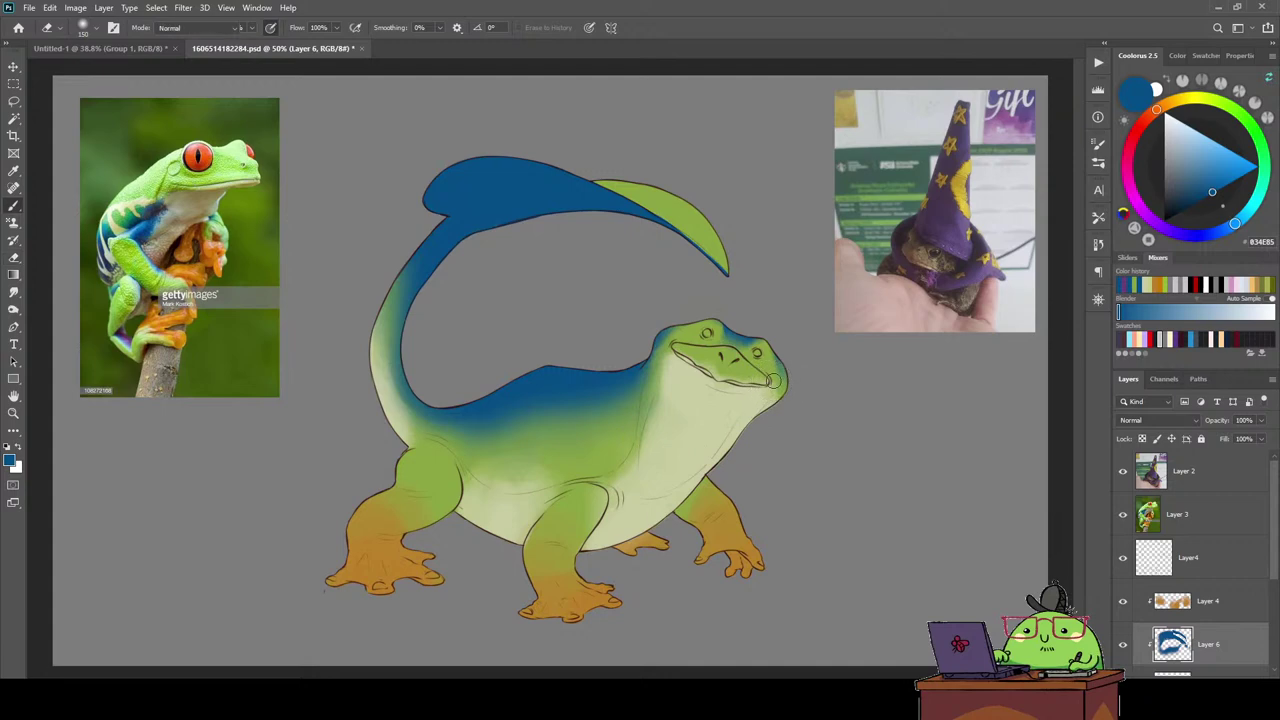
key("b")
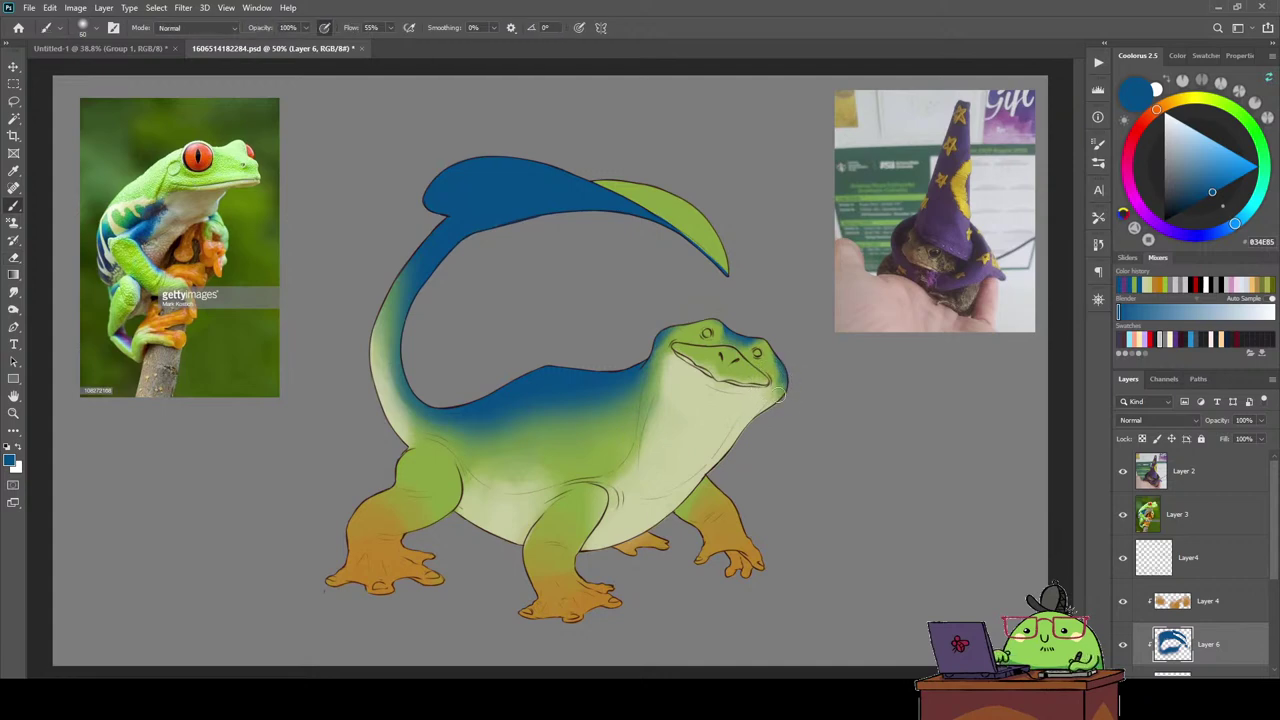
left_click(1097, 145)
left_click_drag(926, 222, 1064, 169)
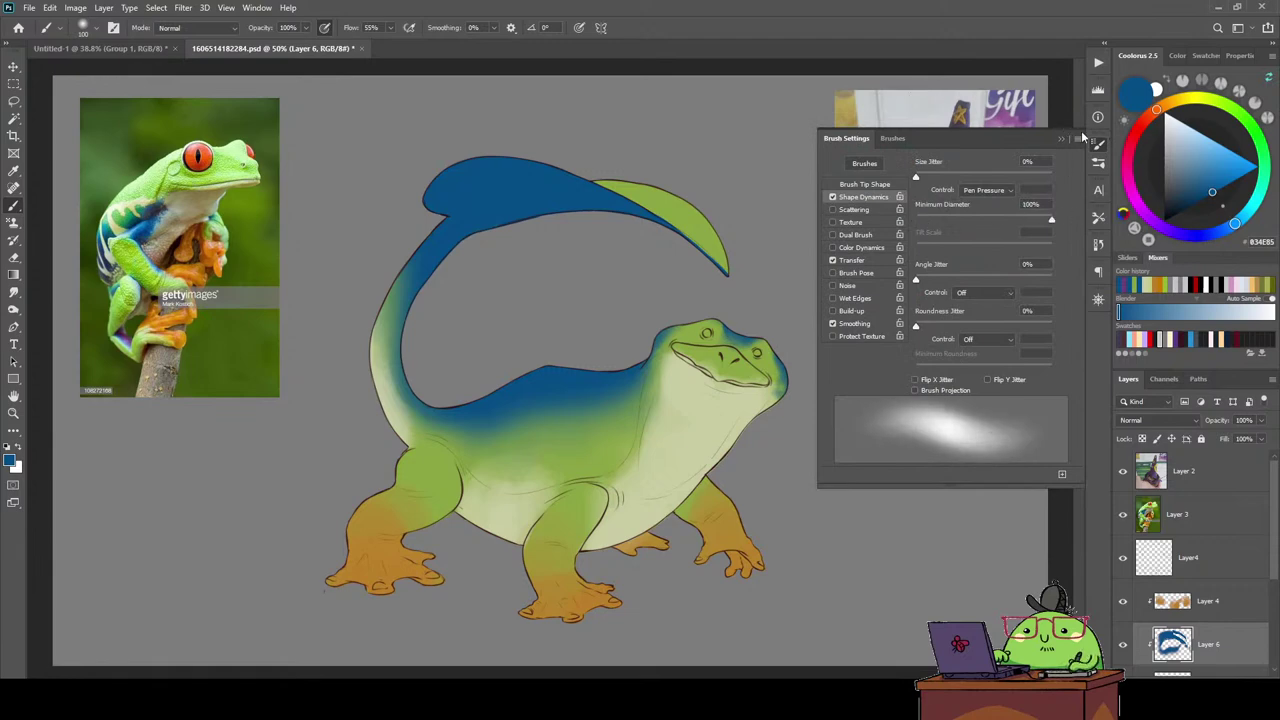
left_click(1097, 147)
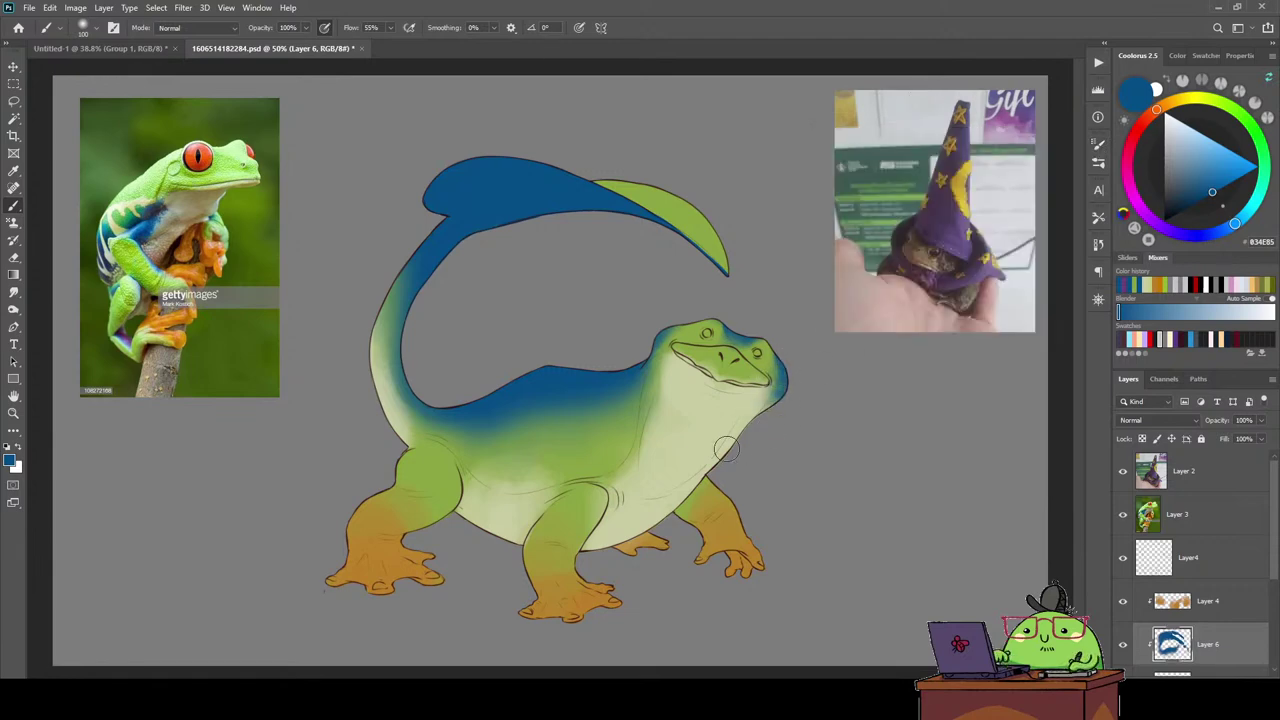
left_click_drag(655, 328, 688, 318)
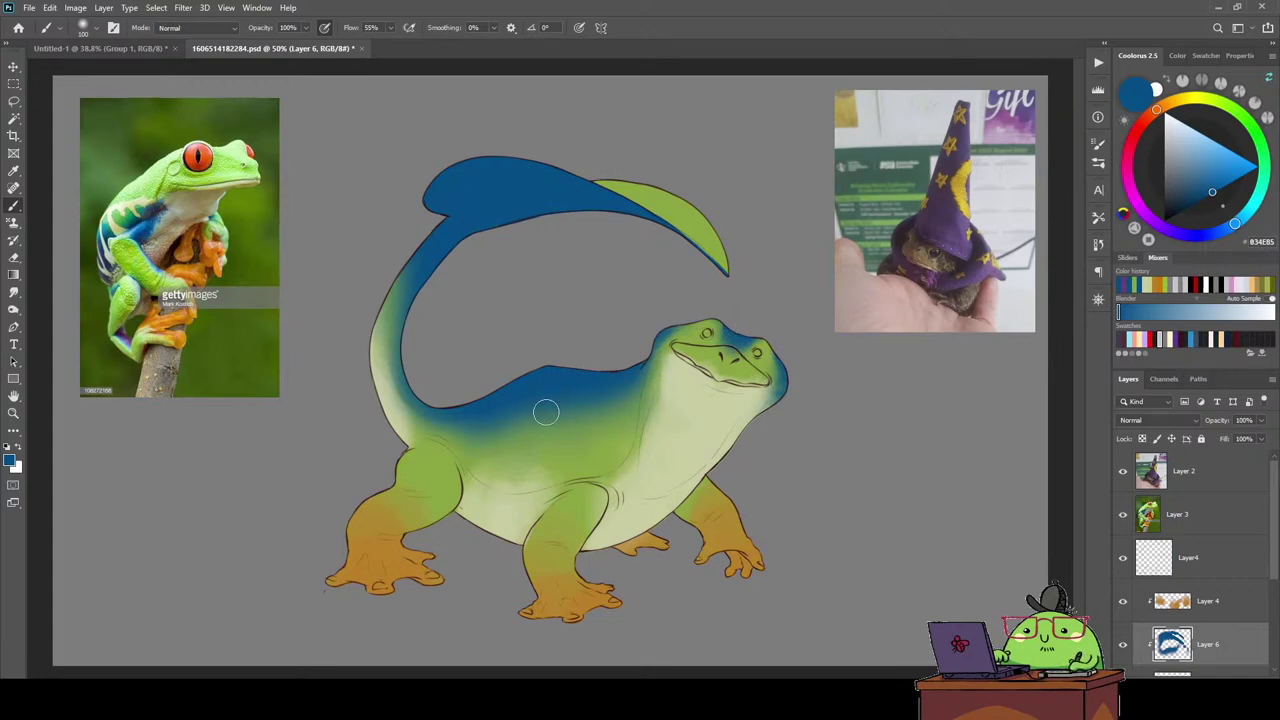
key("bracketright")
key("bracketright")
Shift the blue shading's hue to -165 for an olive-brown, then sample that brown from the tail.
key("ctrl+u")
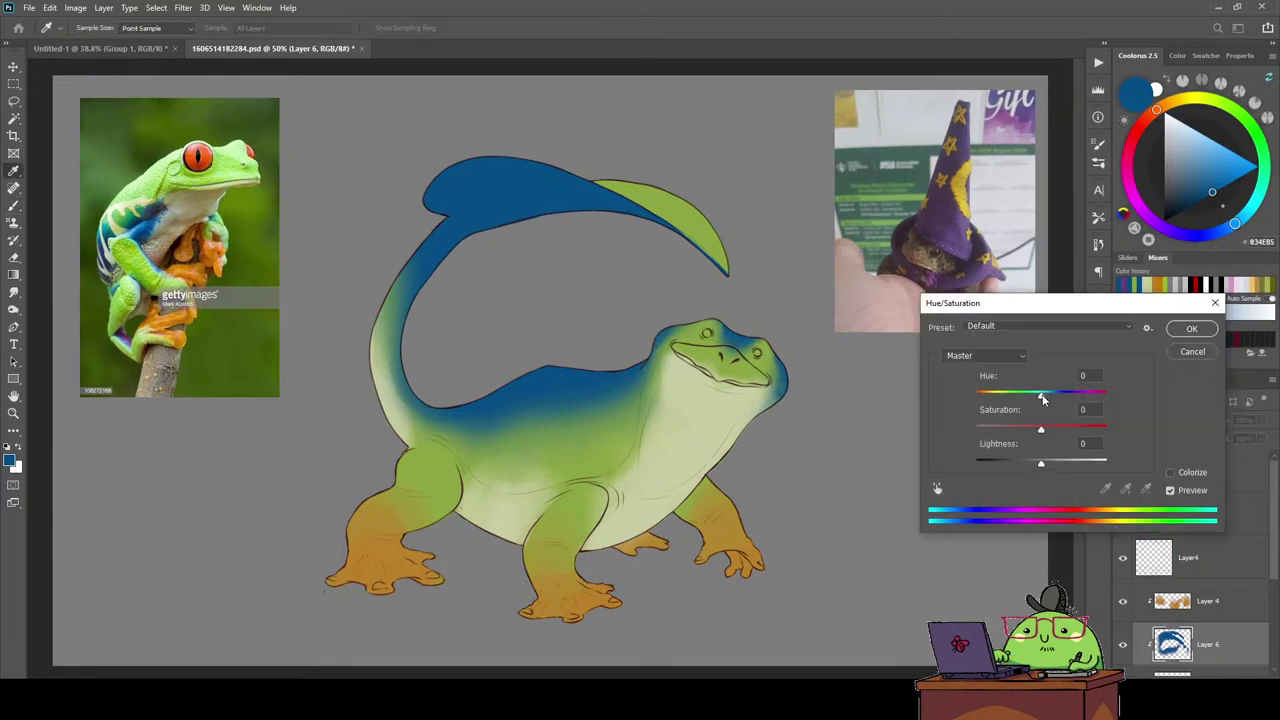
left_click_drag(1041, 395, 979, 397)
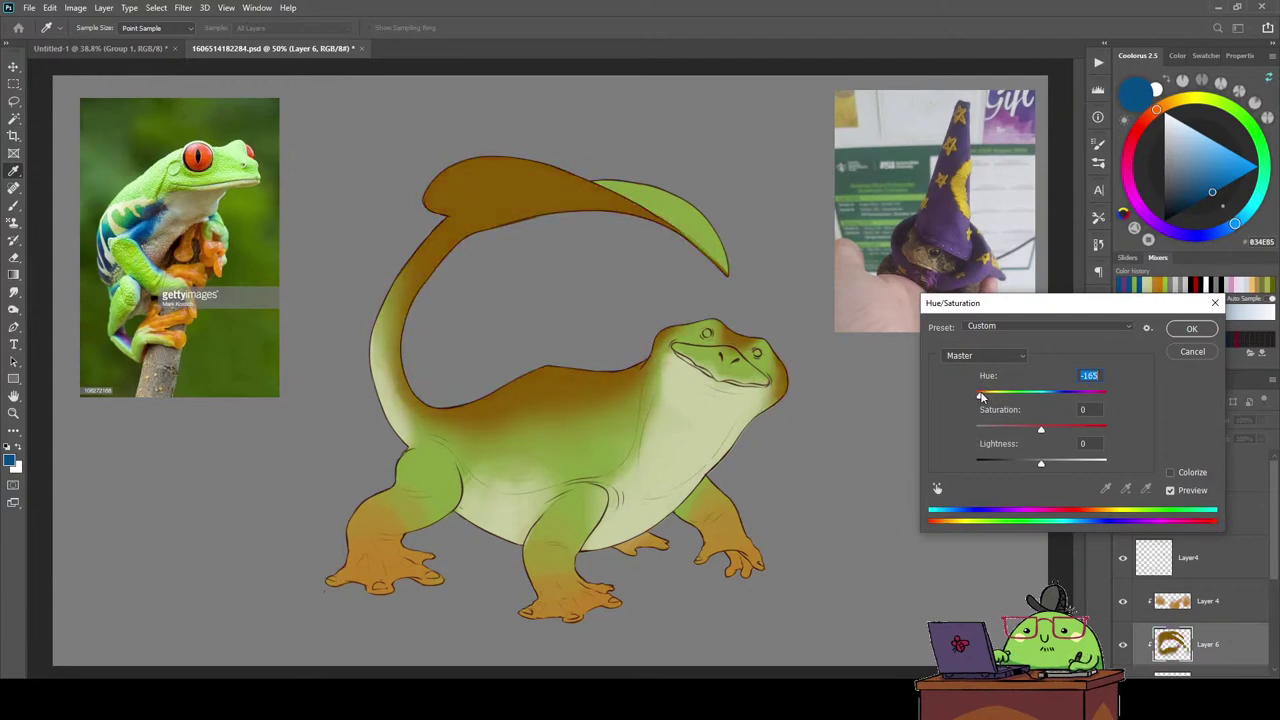
left_click(1178, 334)
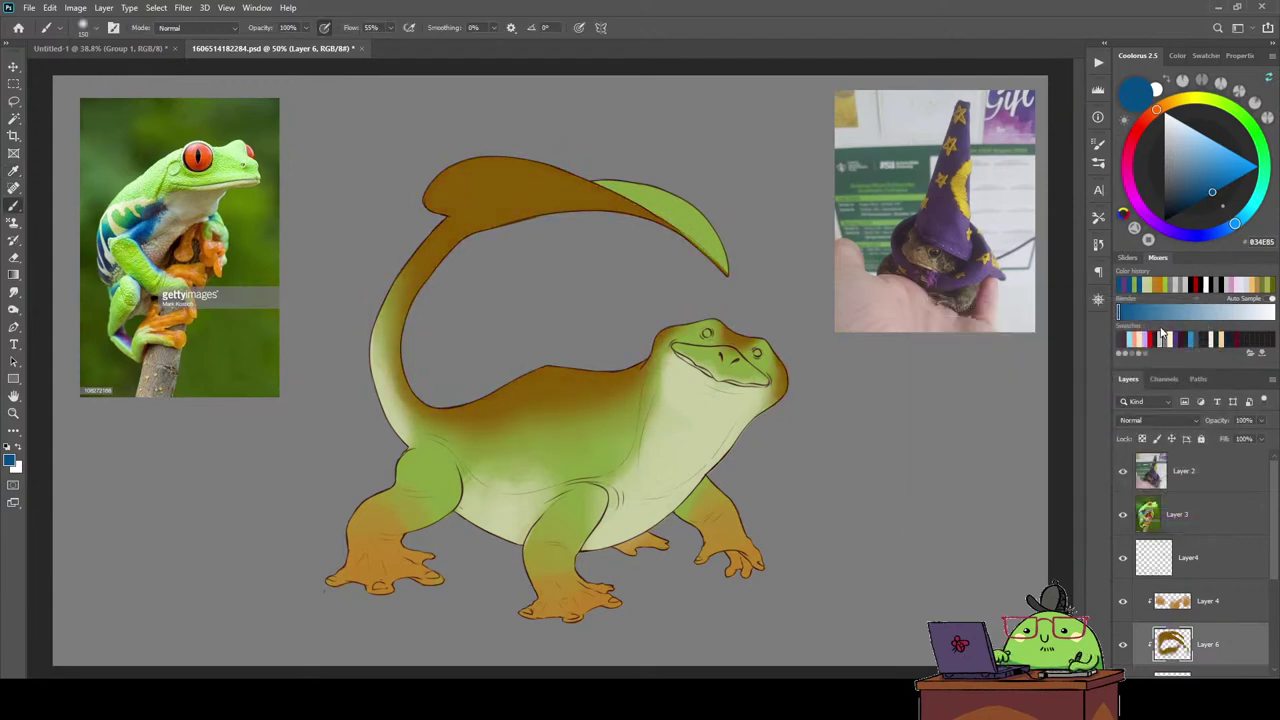
key("i")
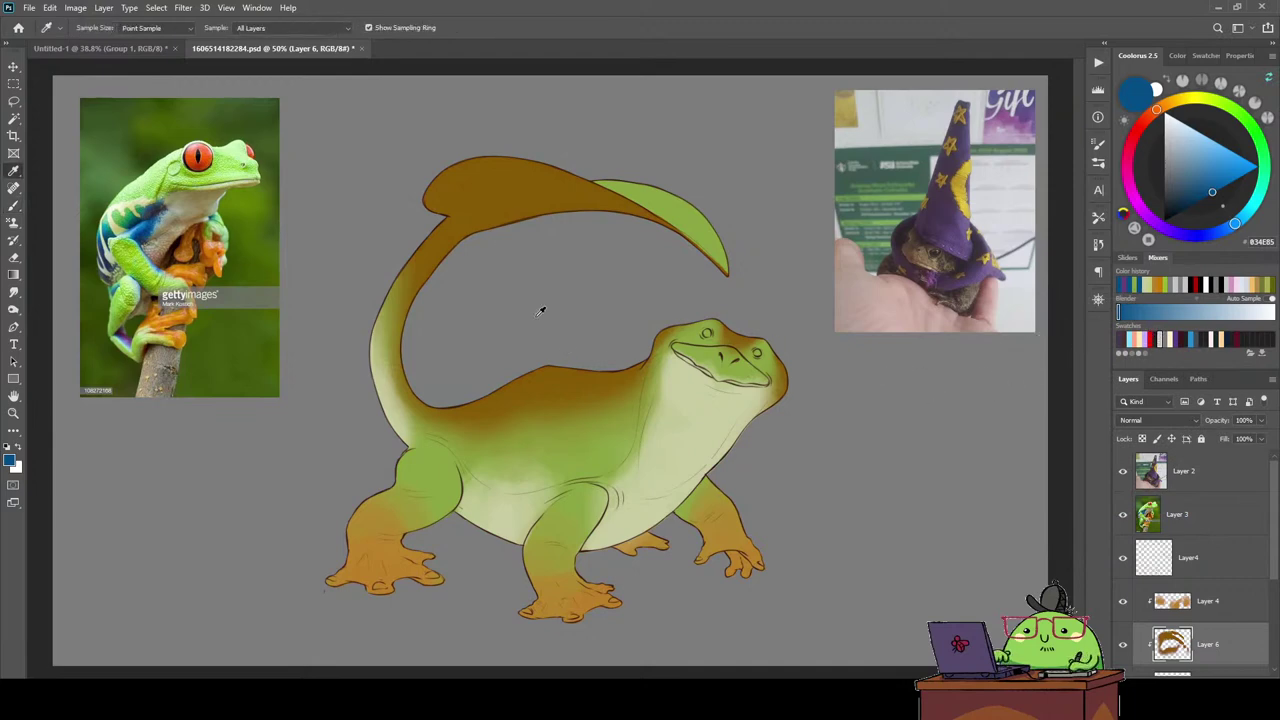
left_click(505, 191)
Add a new layer above Layer 5 and choose the Sampled Brush 2 texture brush.
key("b")
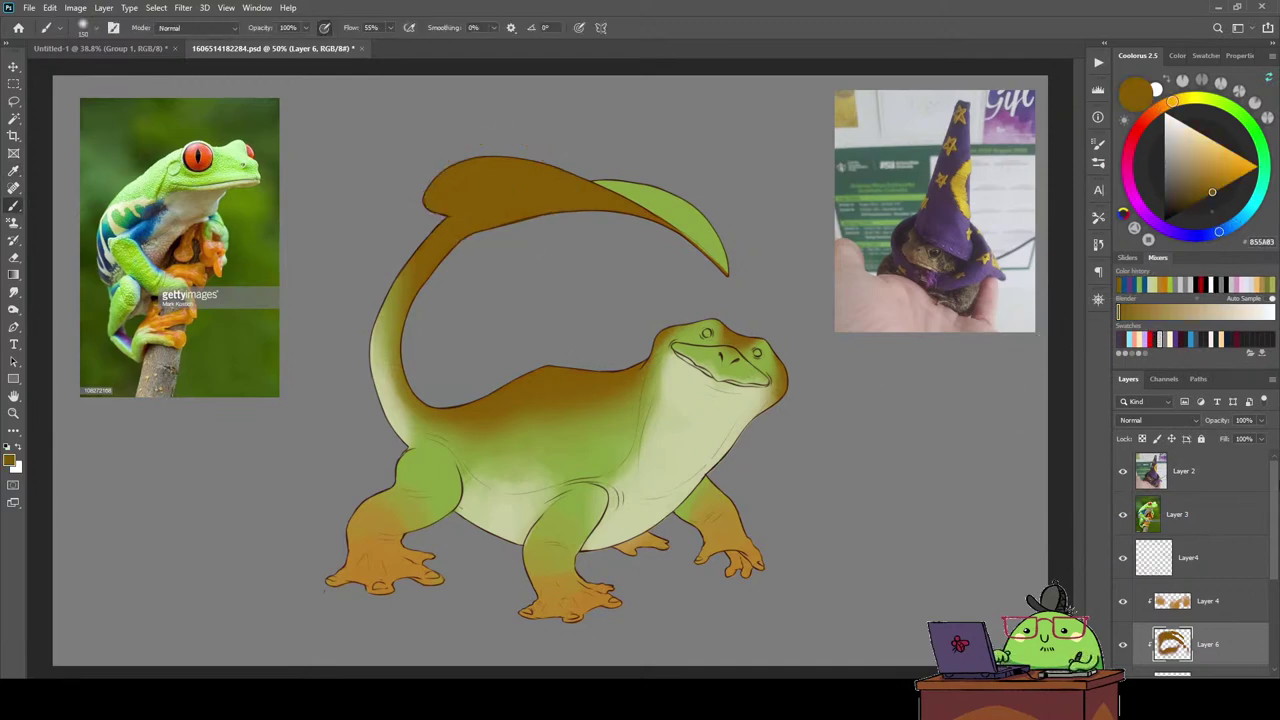
scroll(1225, 618, "down", 2)
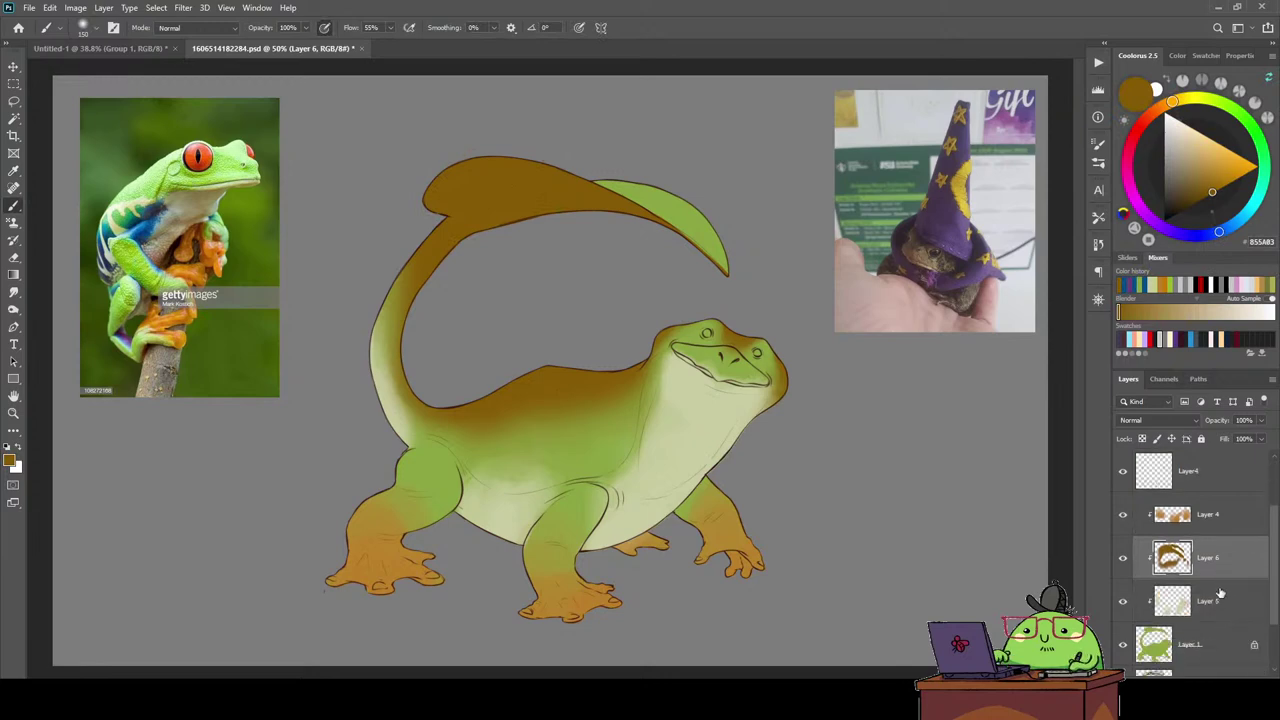
left_click(1222, 605)
key("ctrl+shift+alt+n")
right_click(585, 449)
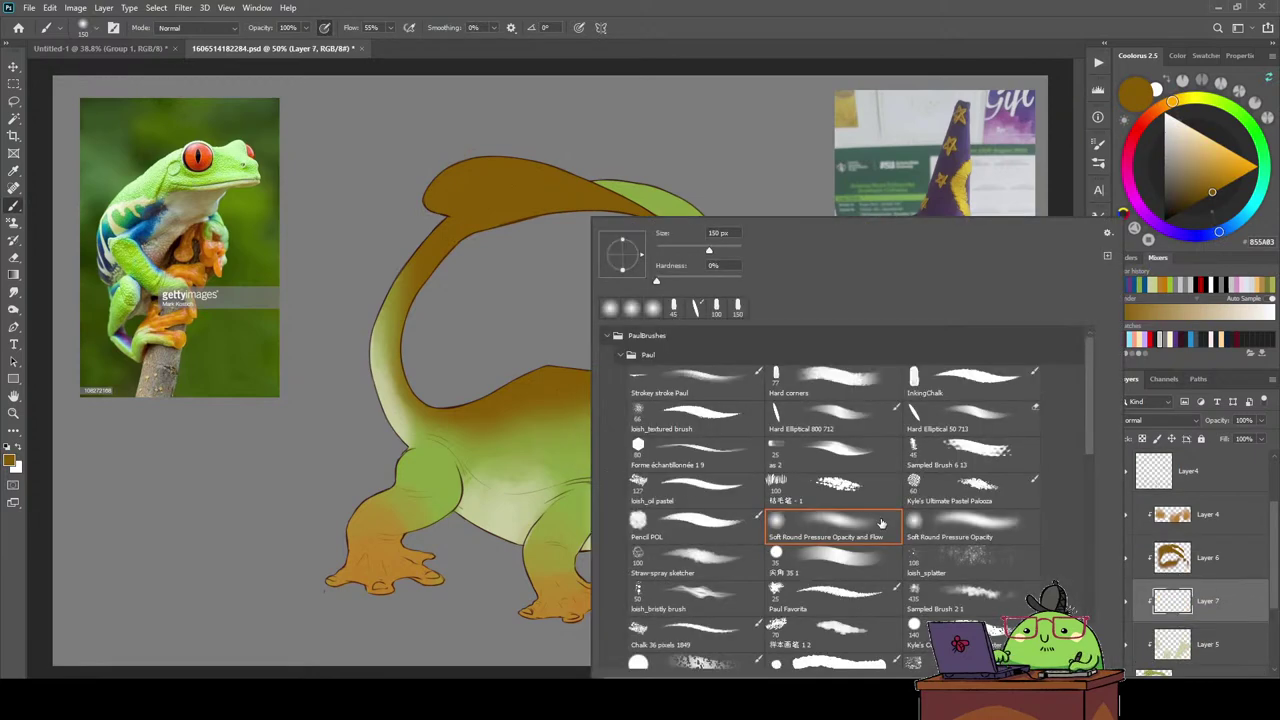
left_click_drag(1085, 422, 1088, 559)
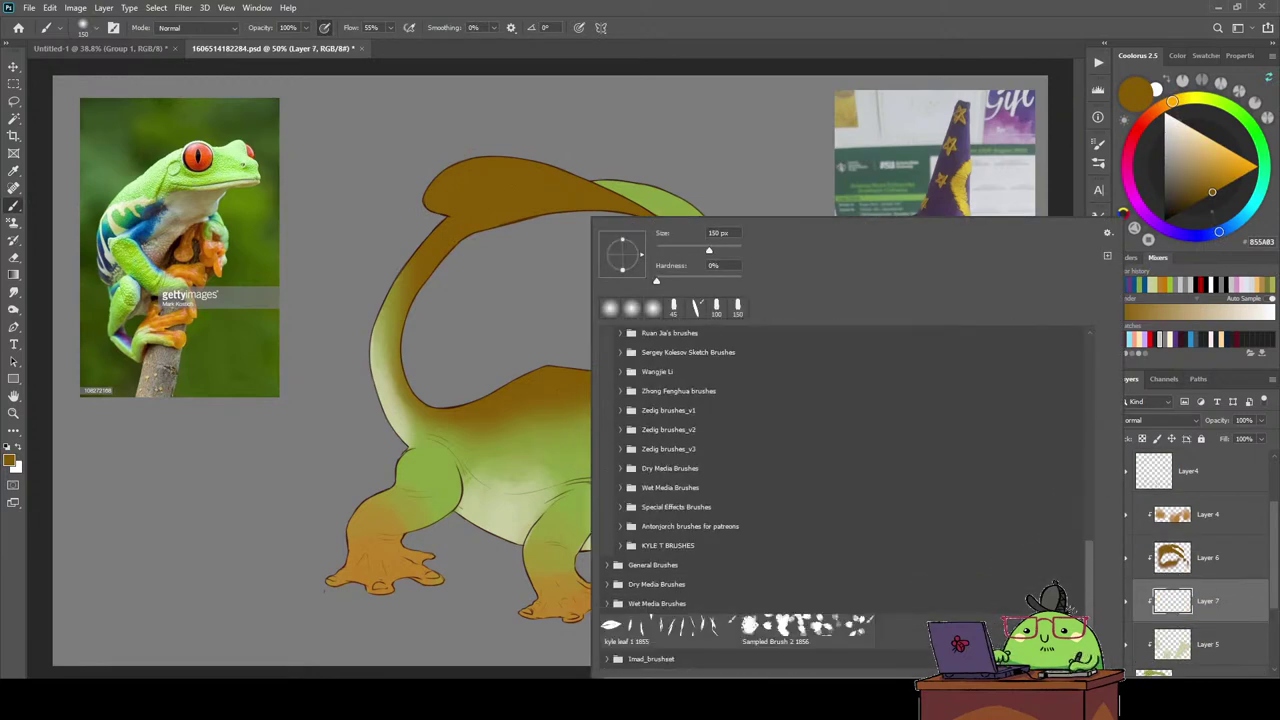
left_click(818, 640)
left_click(725, 17)
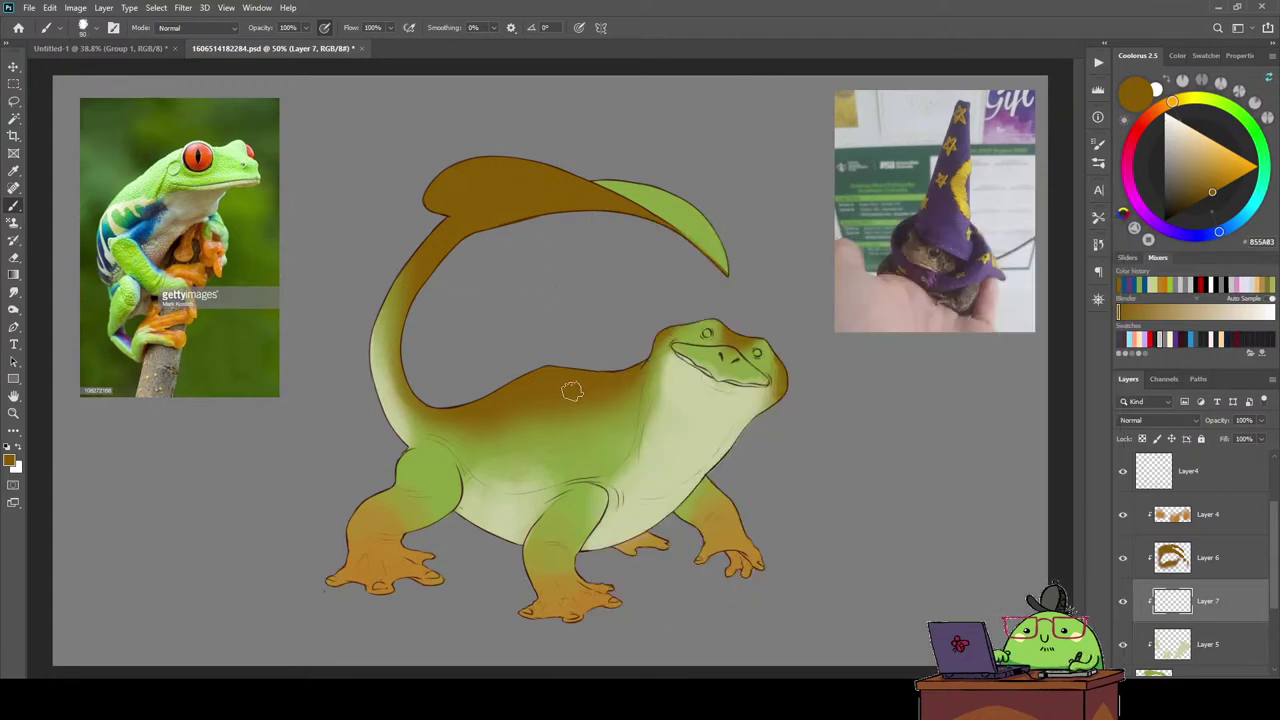
Dab test speckles across the back and shoulder, undoing each attempt, and clear the selection.
mouse_move(578, 400)
left_mouse_down()
mouse_move(490, 423)
mouse_move(590, 415)
left_mouse_up()
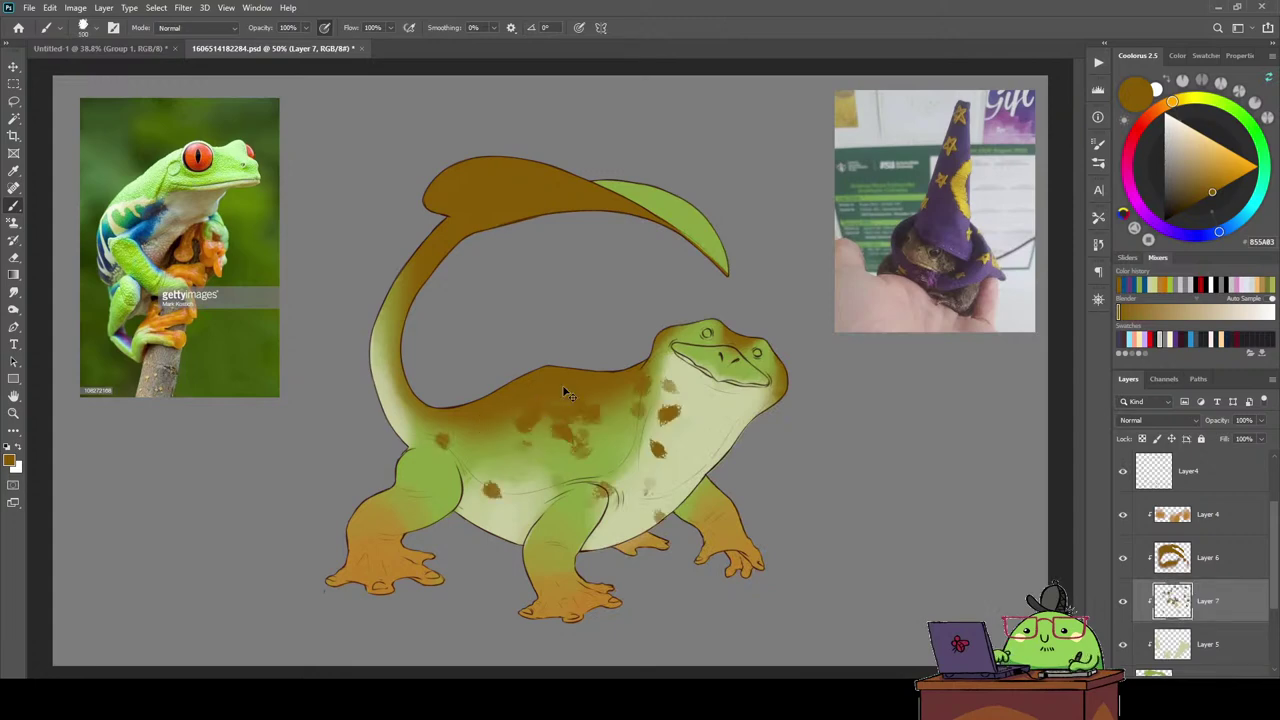
key("ctrl+z")
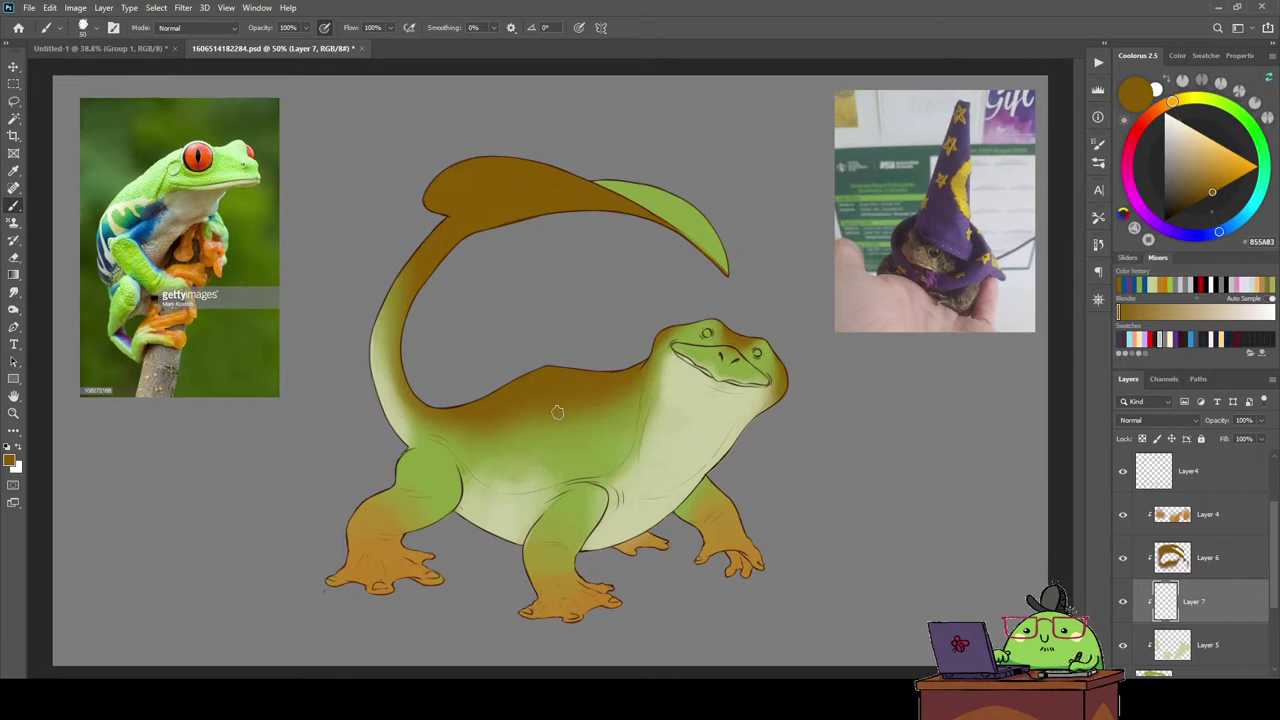
left_click_drag(500, 425, 585, 440)
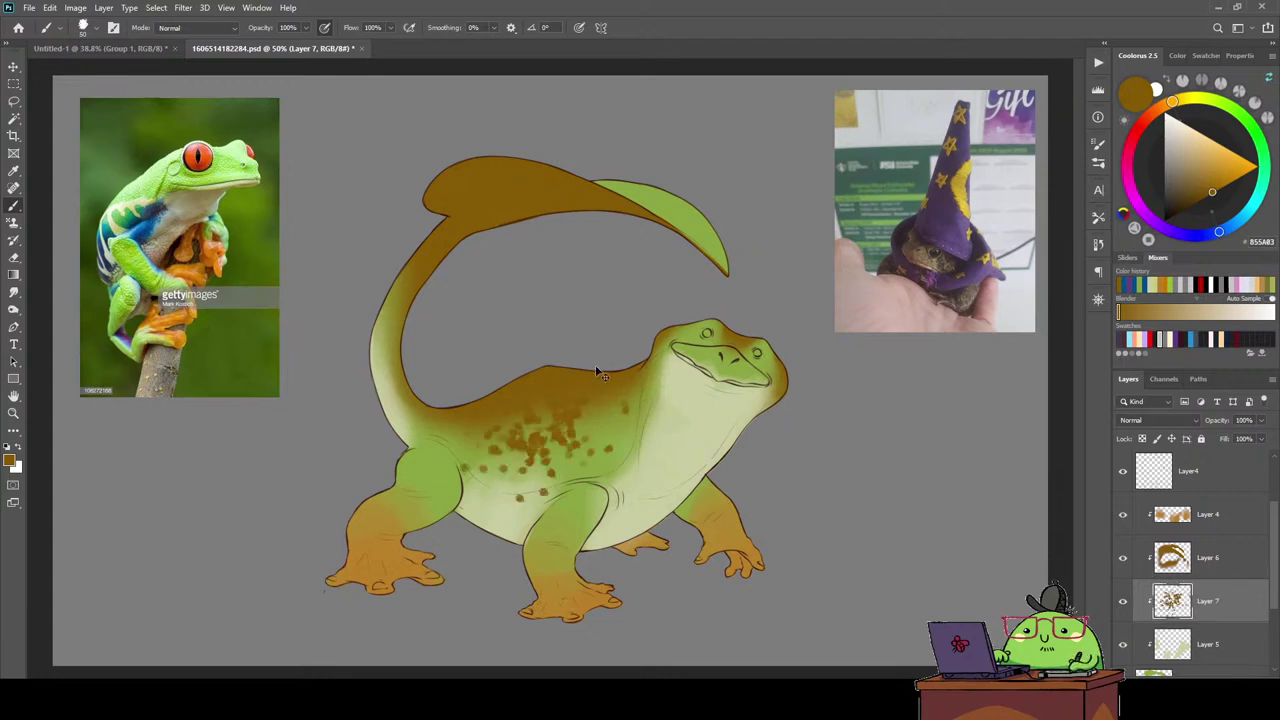
key("ctrl+z")
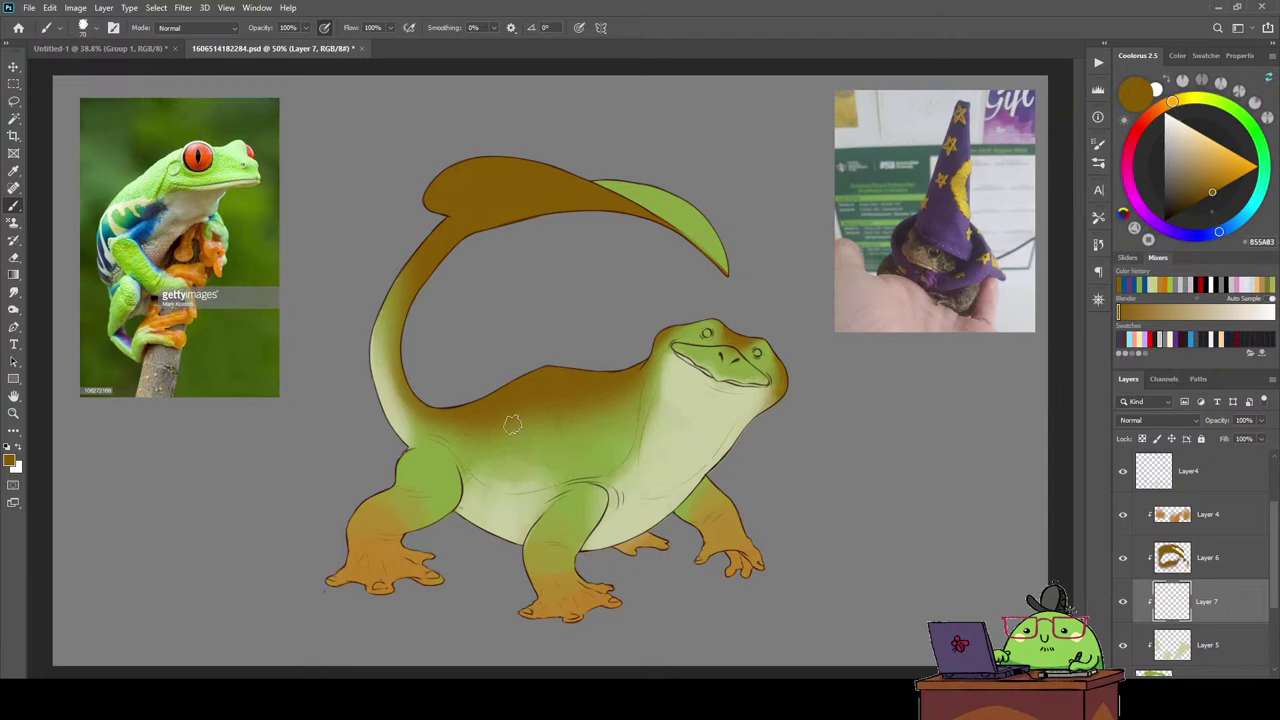
mouse_move(523, 420)
left_mouse_down()
mouse_move(591, 400)
mouse_move(585, 425)
left_mouse_up()
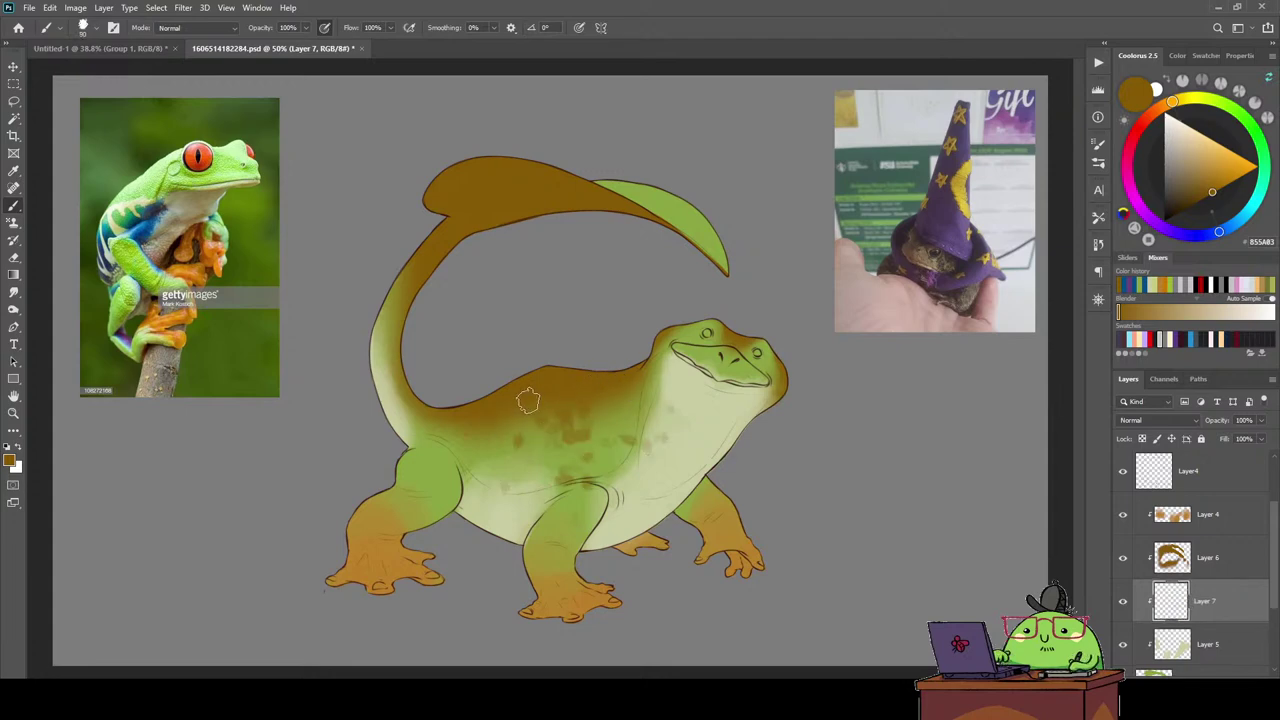
key("ctrl+z")
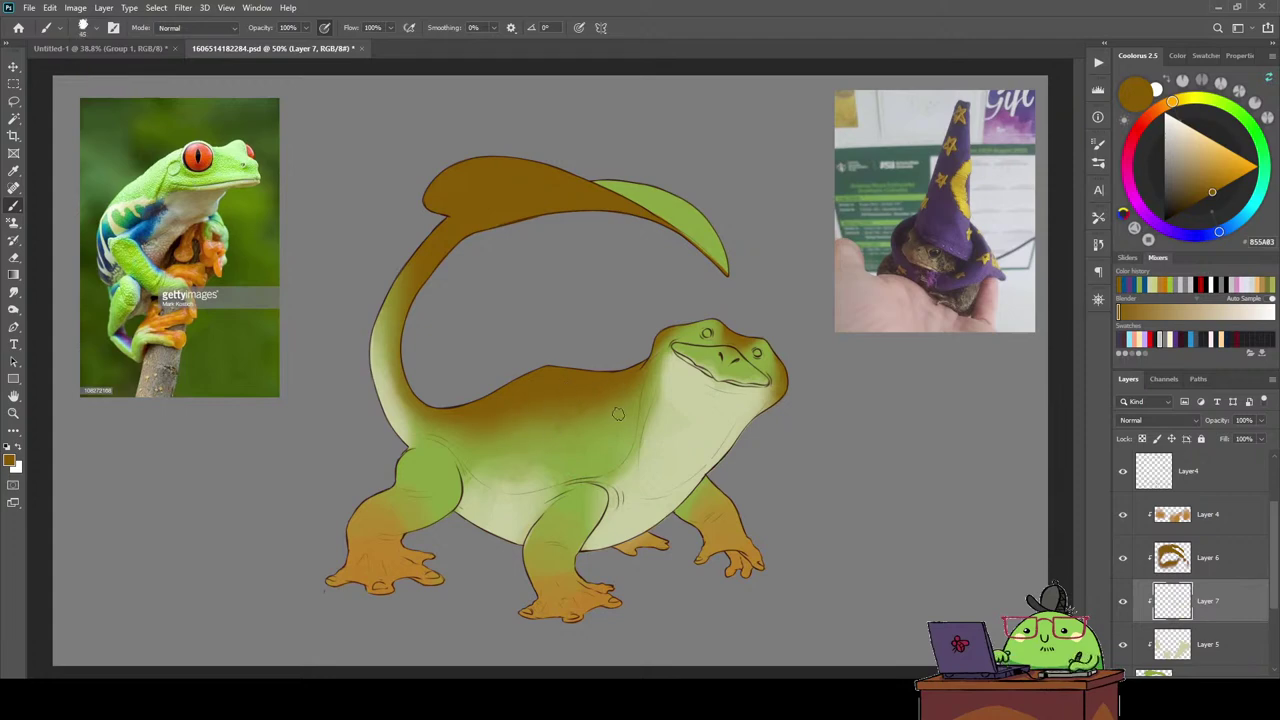
mouse_move(615, 415)
left_mouse_down()
mouse_move(600, 470)
mouse_move(540, 415)
left_mouse_up()
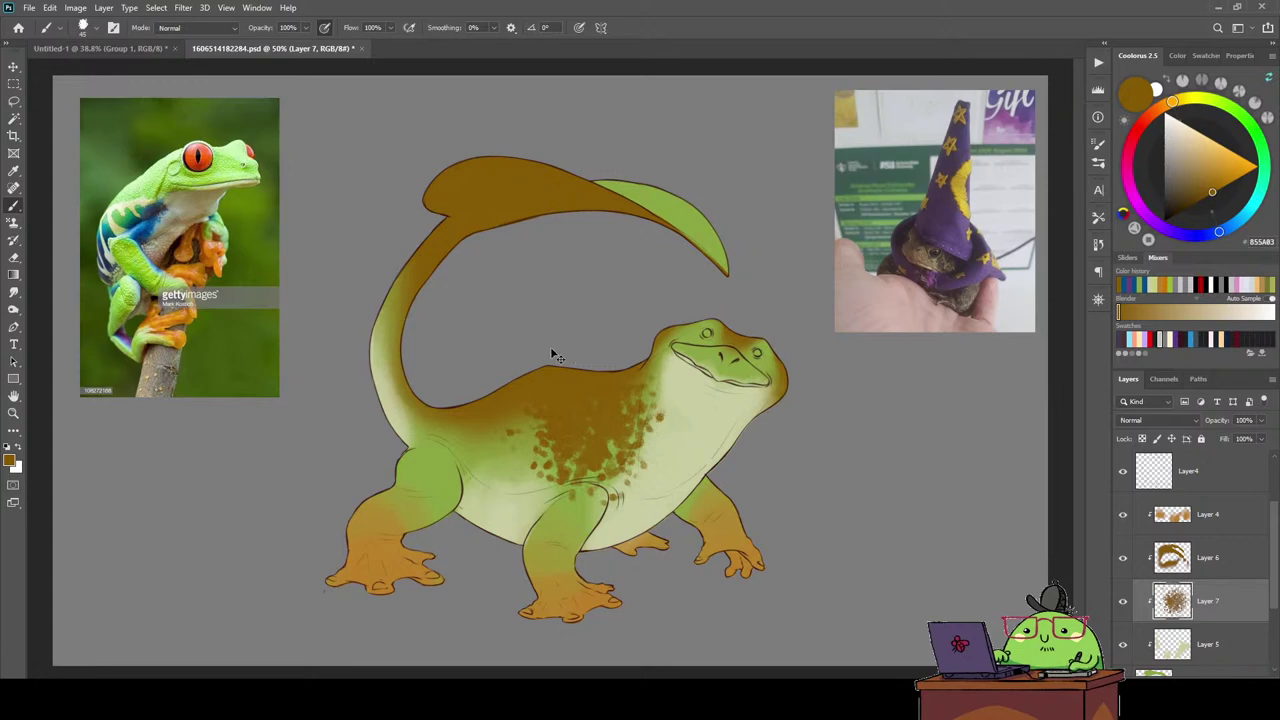
key("ctrl+z")
key("ctrl+a")
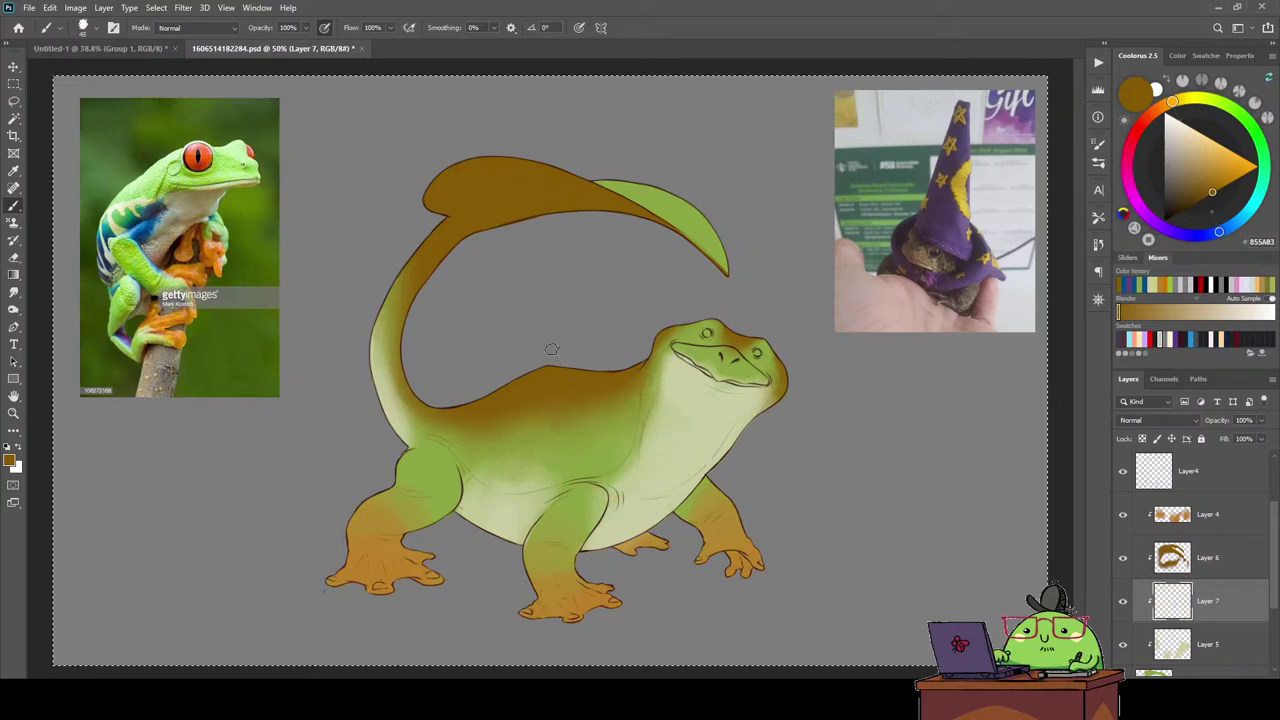
key("ctrl+d")
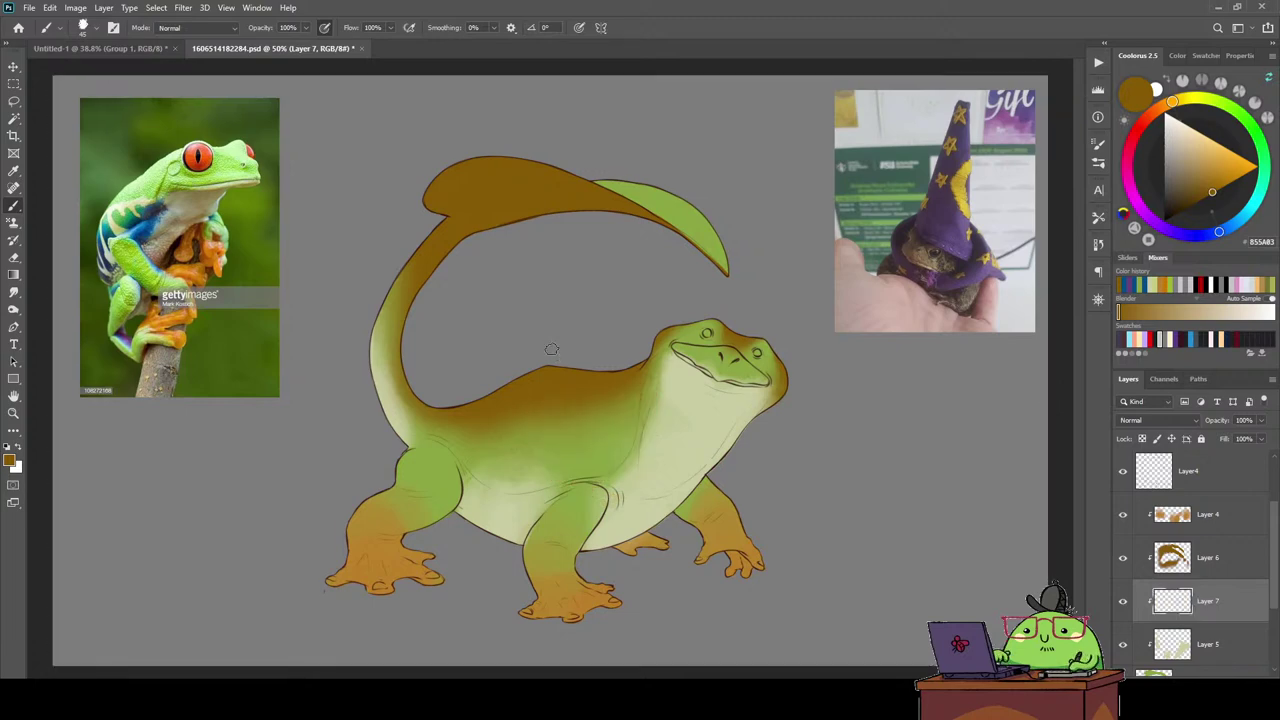
Set minimum diameter to 34%, scattering to 1000%, and reduce angle and roundness jitter.
left_click(1098, 143)
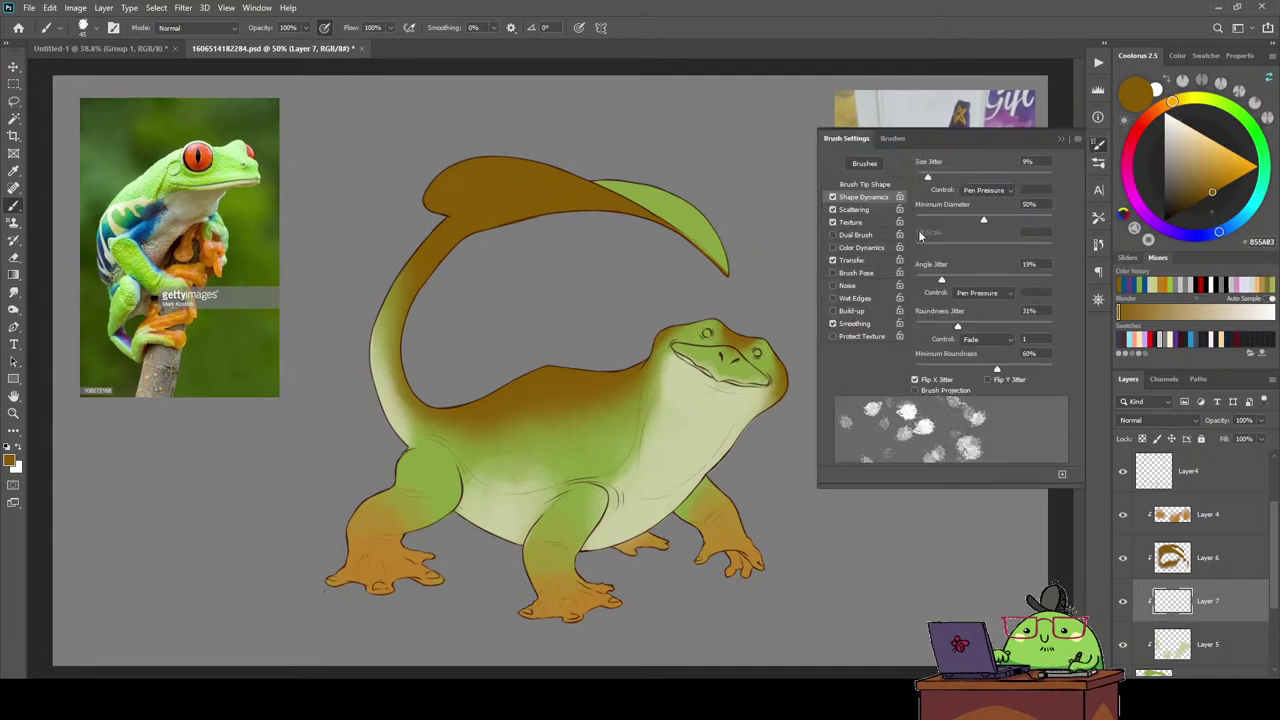
left_click_drag(963, 219, 973, 219)
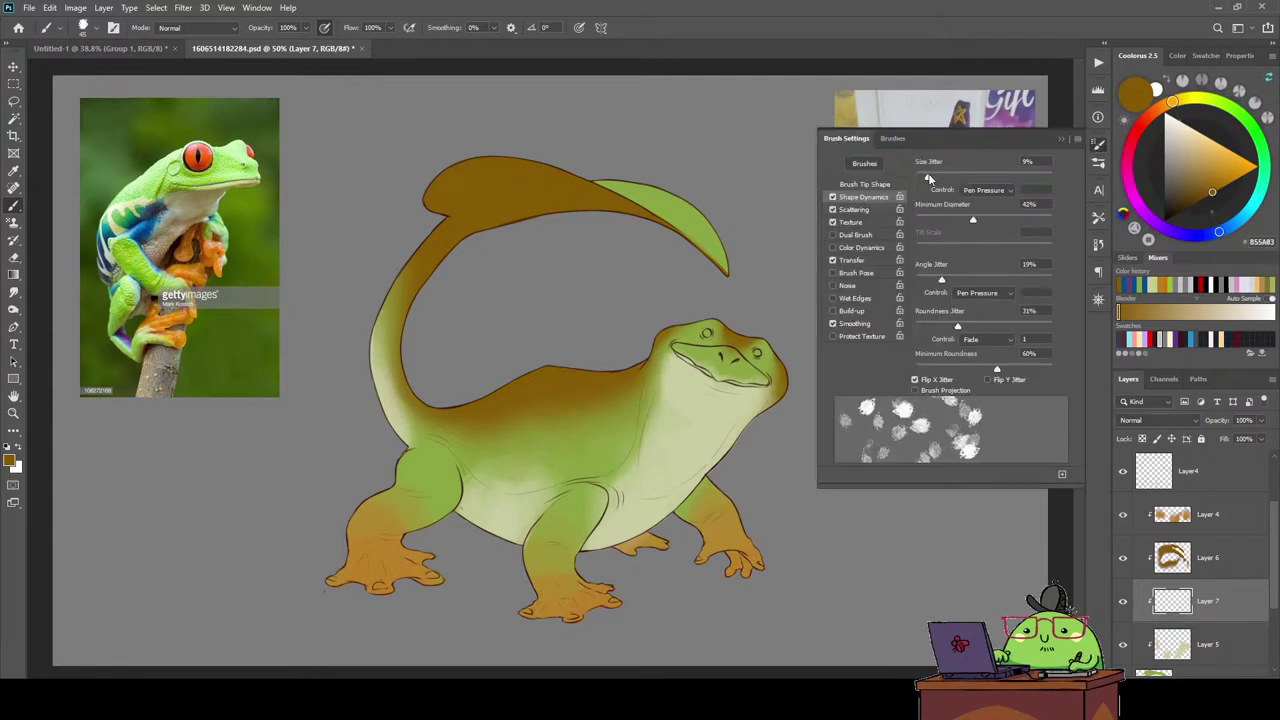
left_click(872, 209)
left_click_drag(950, 177, 1060, 178)
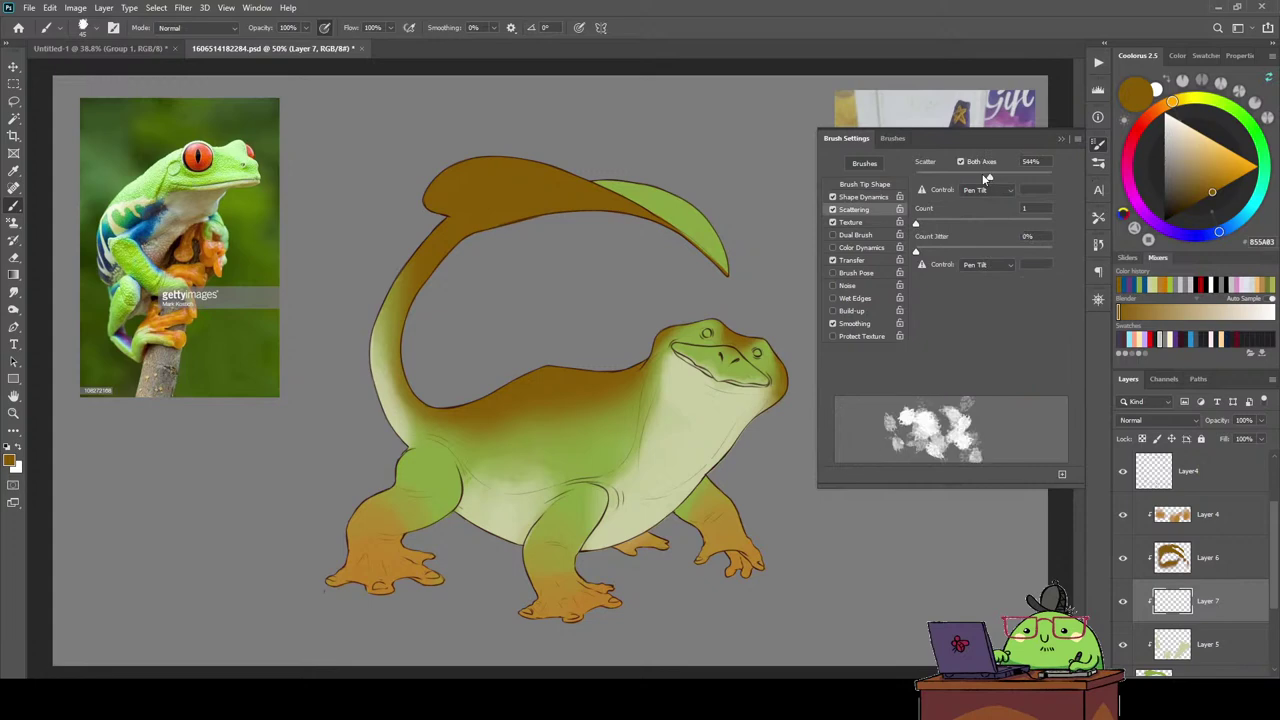
left_click(854, 198)
left_click_drag(976, 217, 964, 221)
left_click_drag(943, 277, 940, 278)
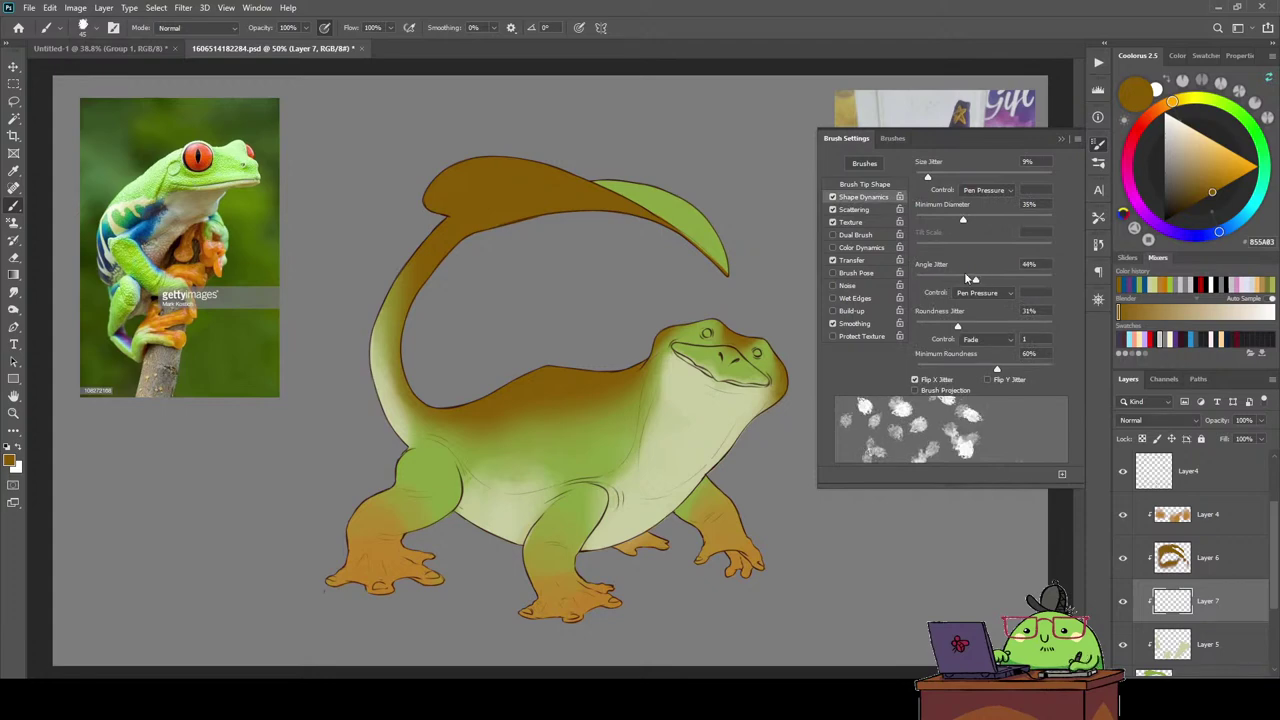
left_click_drag(957, 326, 952, 326)
left_click(955, 326)
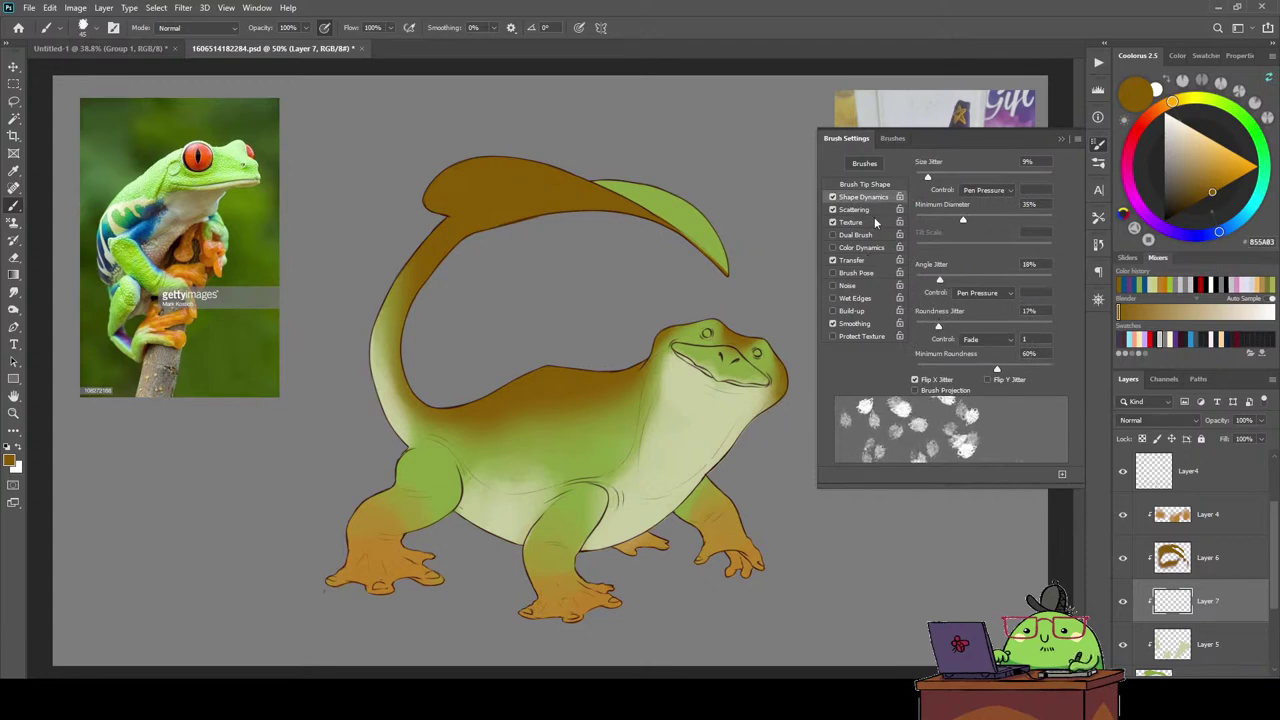
Turn texture brightness fully down, raise depth, shrink scale, and add Transfer flow jitter with high minimum.
left_click(872, 220)
mouse_move(974, 231)
left_mouse_down()
mouse_move(895, 227)
mouse_move(993, 240)
mouse_move(959, 258)
left_mouse_up()
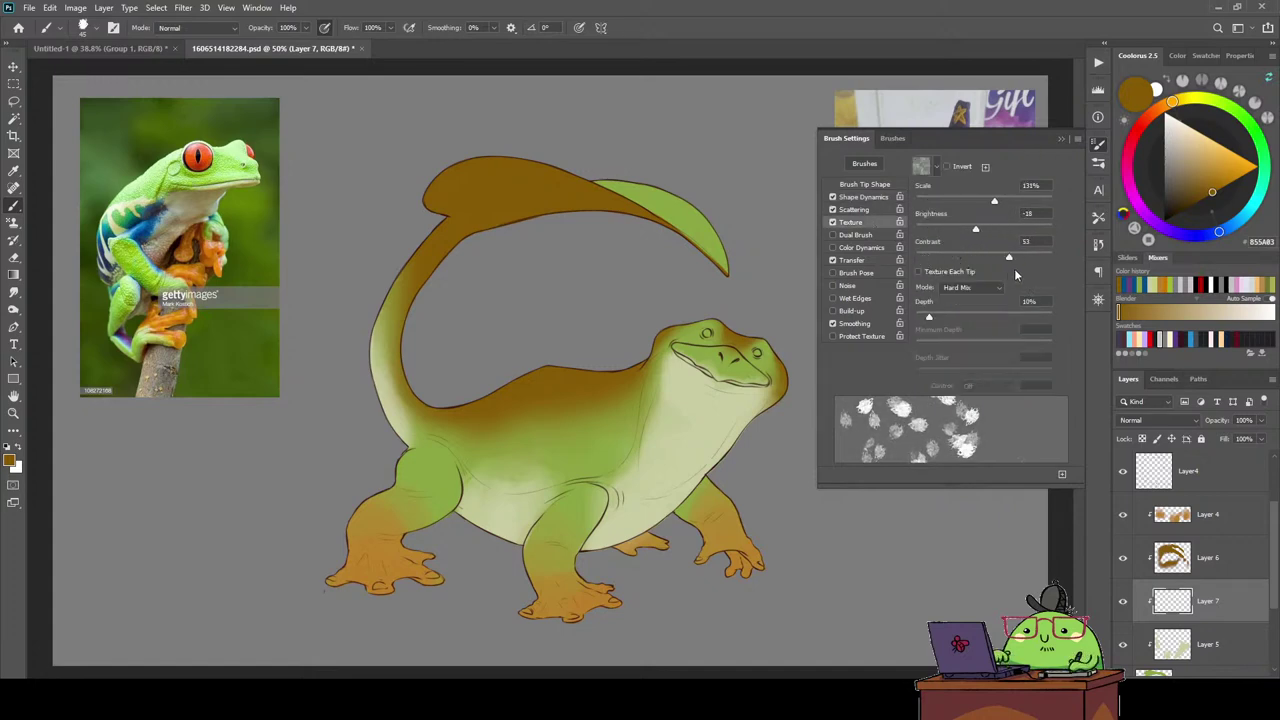
mouse_move(930, 315)
left_mouse_down()
mouse_move(1046, 314)
mouse_move(919, 318)
mouse_move(930, 316)
left_mouse_up()
mouse_move(994, 202)
left_mouse_down()
mouse_move(936, 204)
mouse_move(986, 202)
left_mouse_up()
left_click(862, 260)
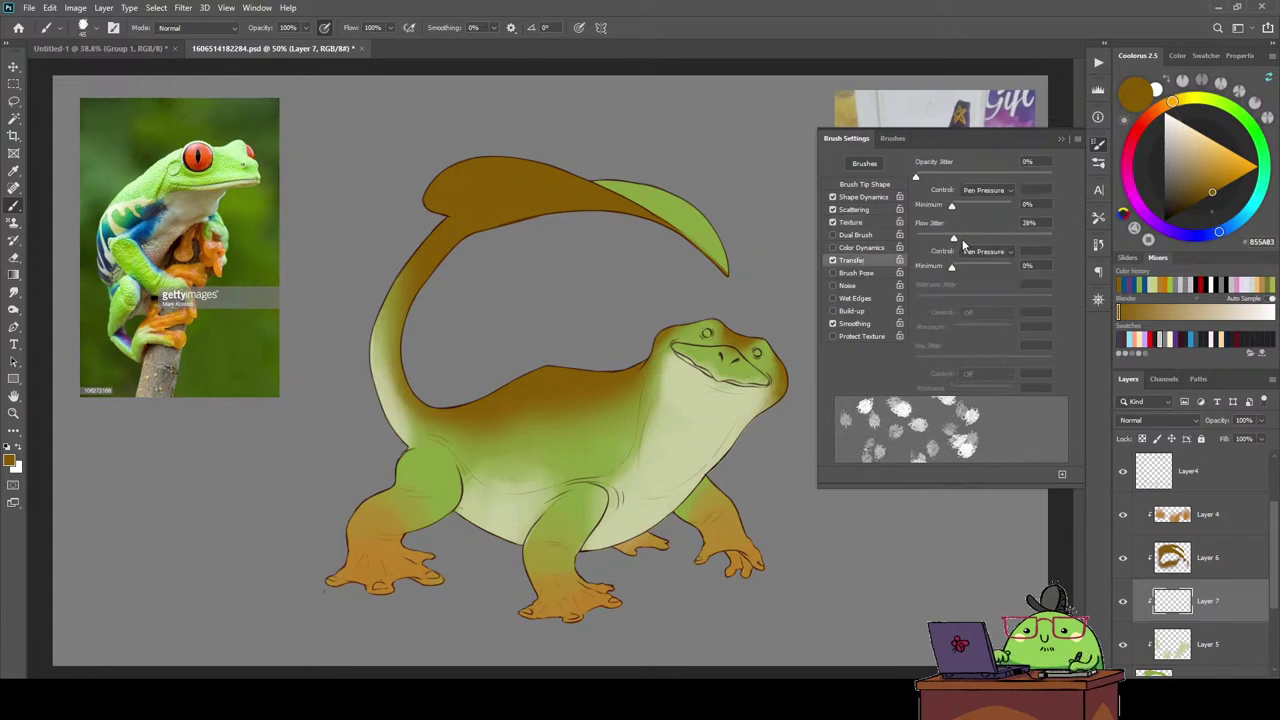
mouse_move(916, 236)
left_mouse_down()
mouse_move(966, 240)
mouse_move(922, 238)
left_mouse_up()
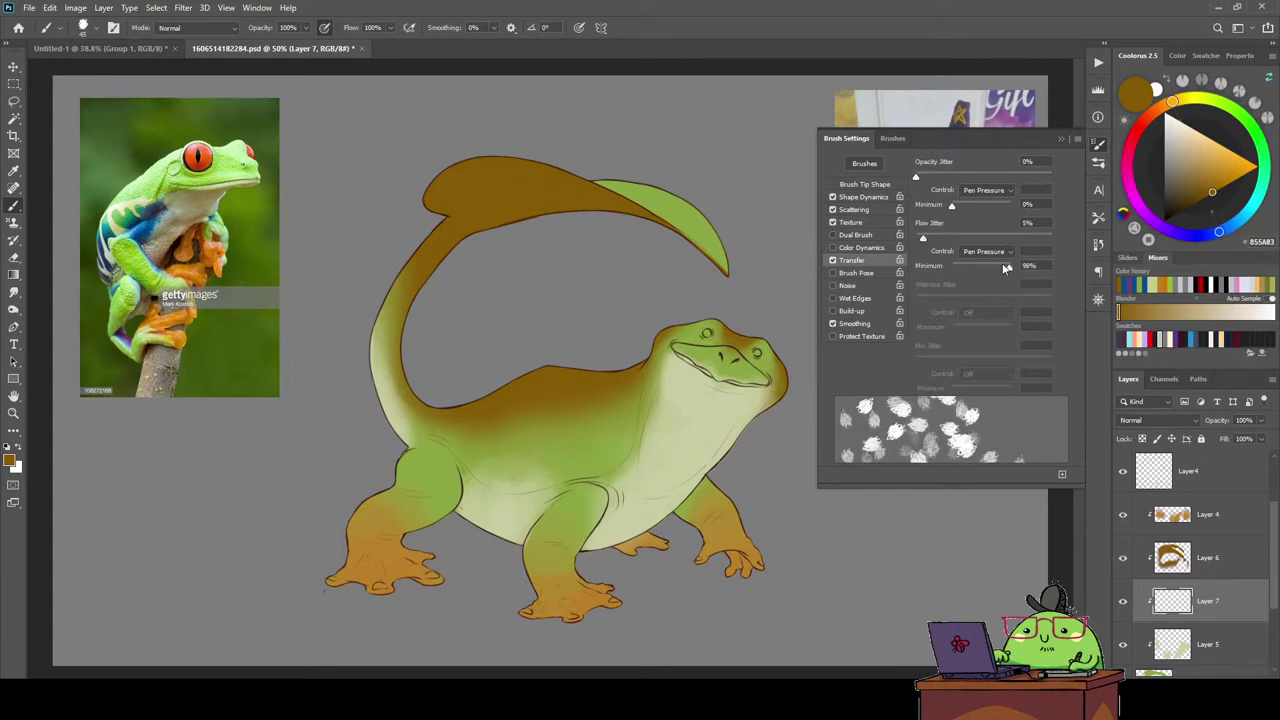
left_click_drag(952, 266, 1004, 266)
Enlarge the brush and test brown speckles on the back and belly, undoing each.
key("bracketright")
key("bracketright")
left_click_drag(511, 418, 620, 410)
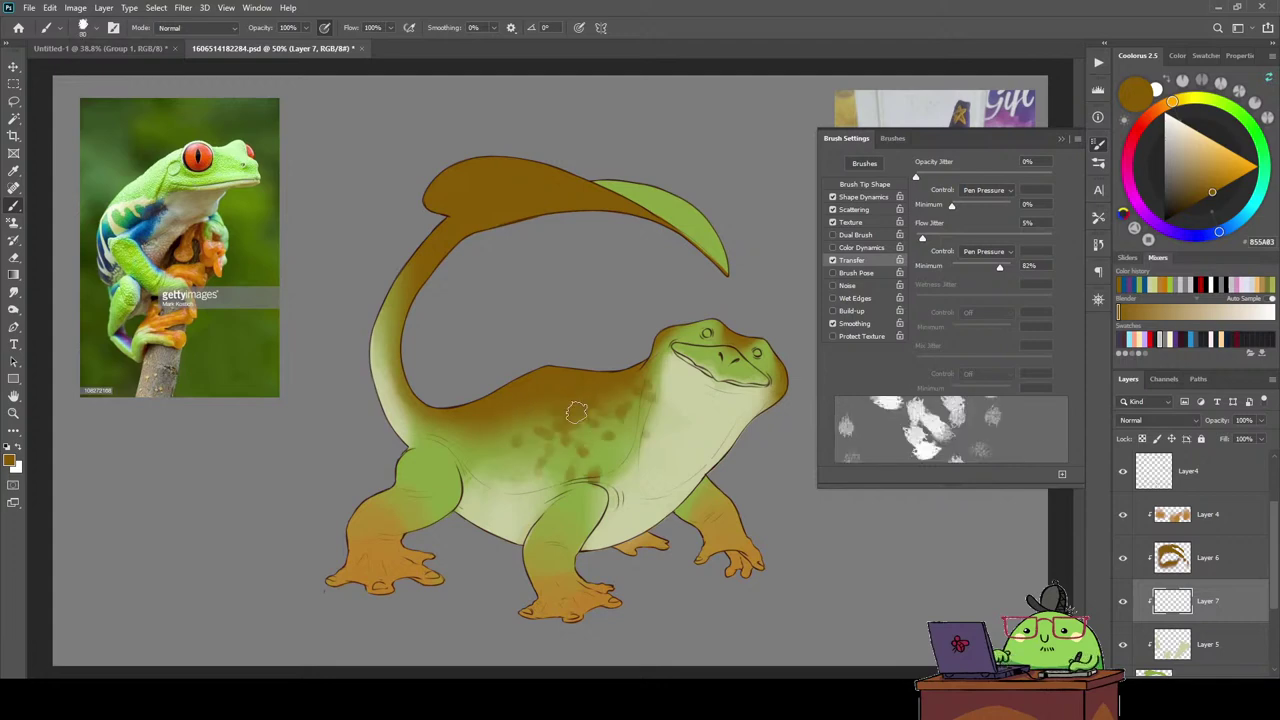
key("ctrl+z")
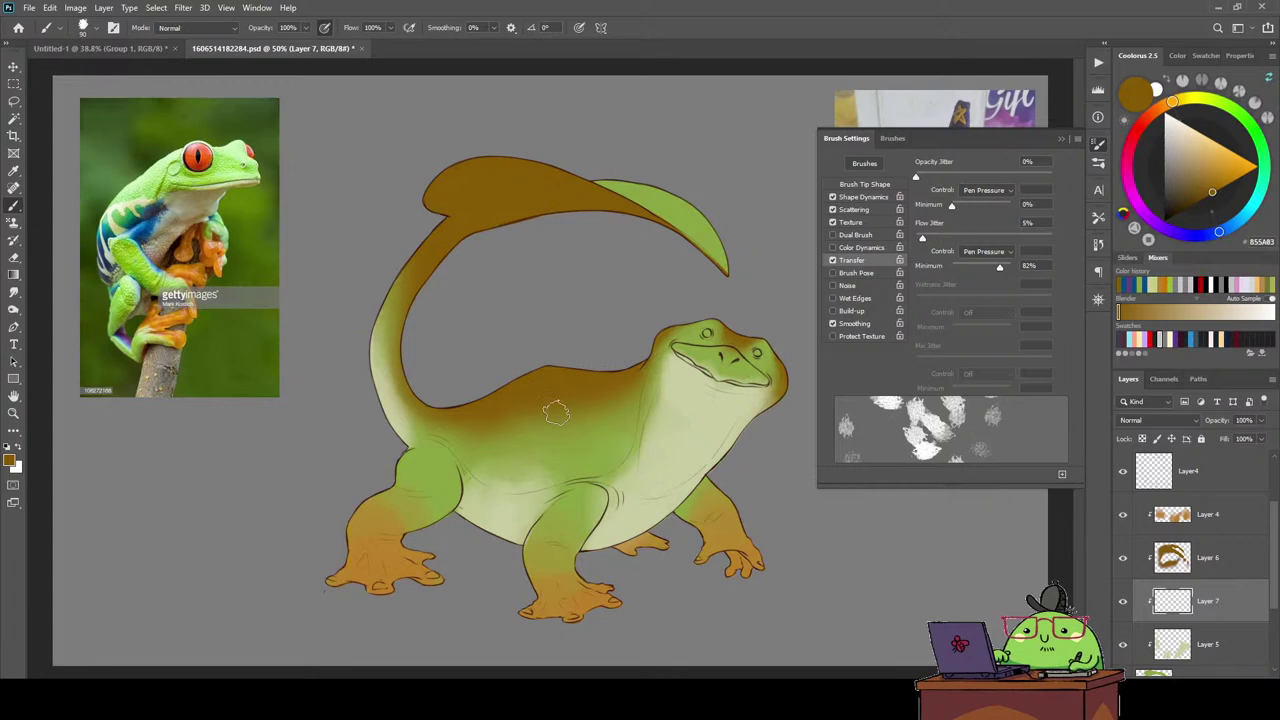
left_click_drag(545, 405, 543, 390)
key("ctrl+z")
left_click(548, 497)
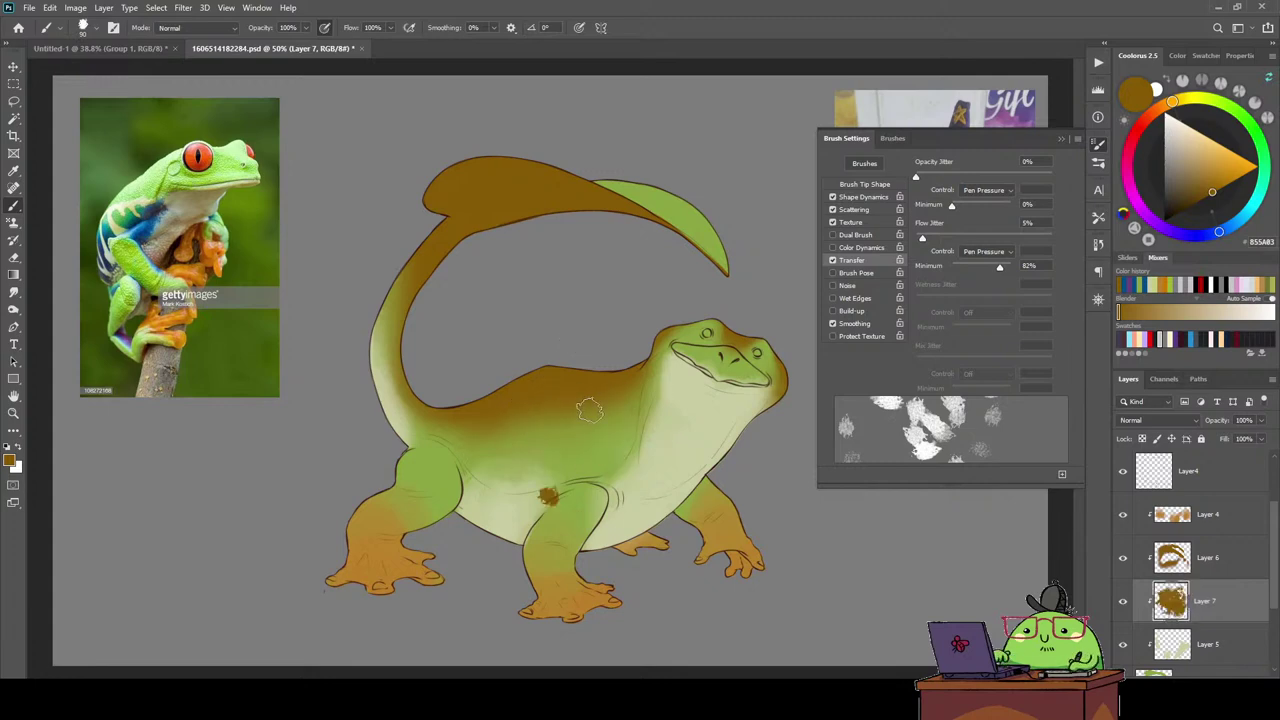
key("ctrl+z")
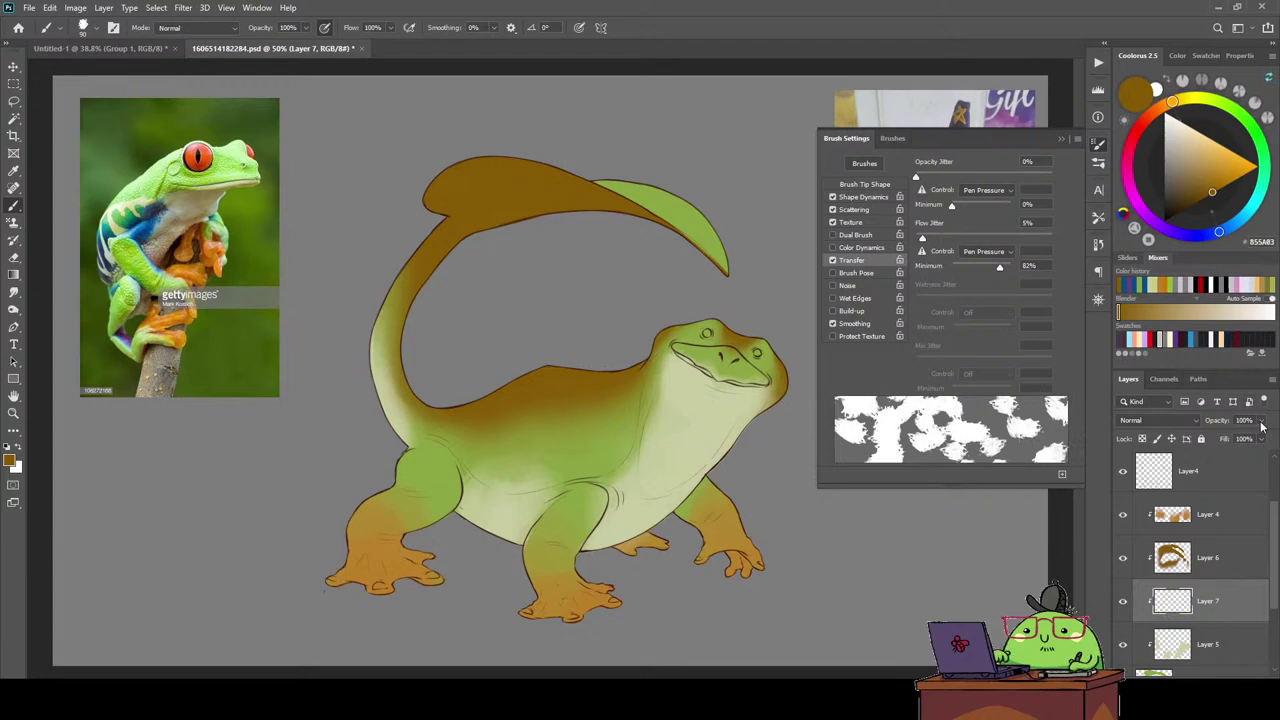
Set the speckle layer to 30% opacity and mottle the belly, back, head and tail edge.
left_click_drag(1216, 432, 1220, 432)
left_click(1099, 147)
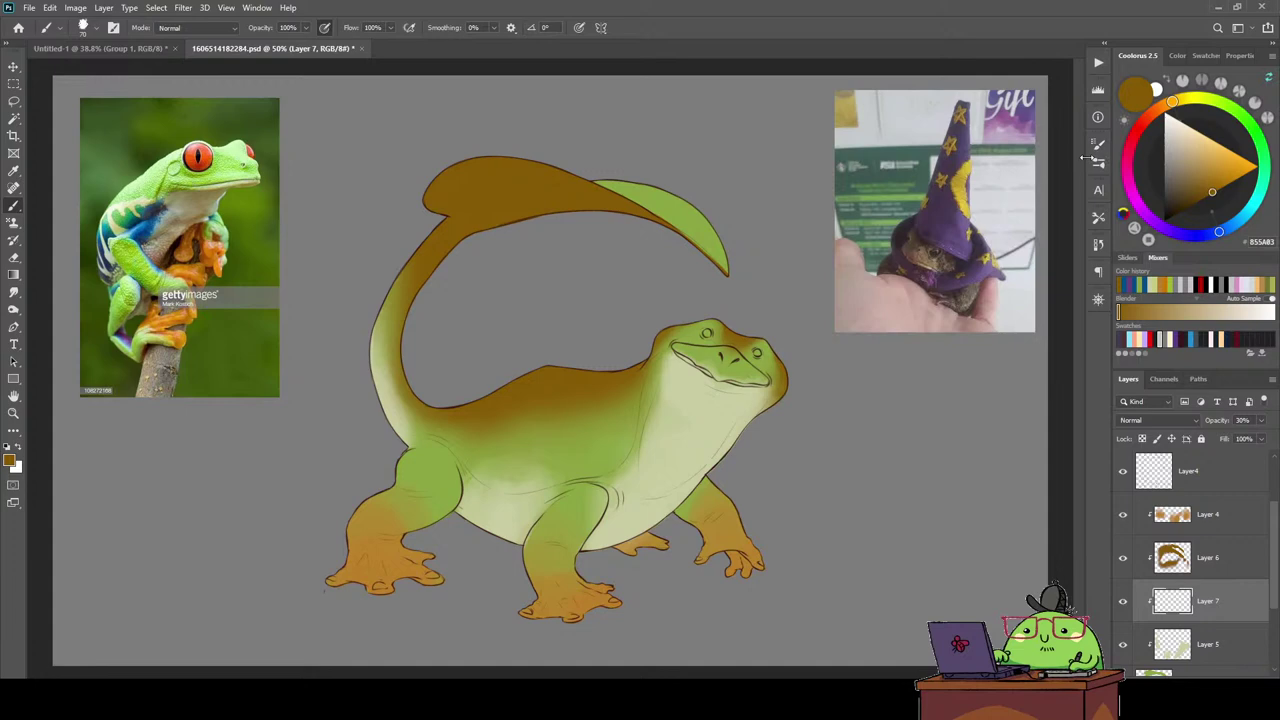
left_click_drag(515, 424, 515, 408)
left_click_drag(580, 436, 601, 412)
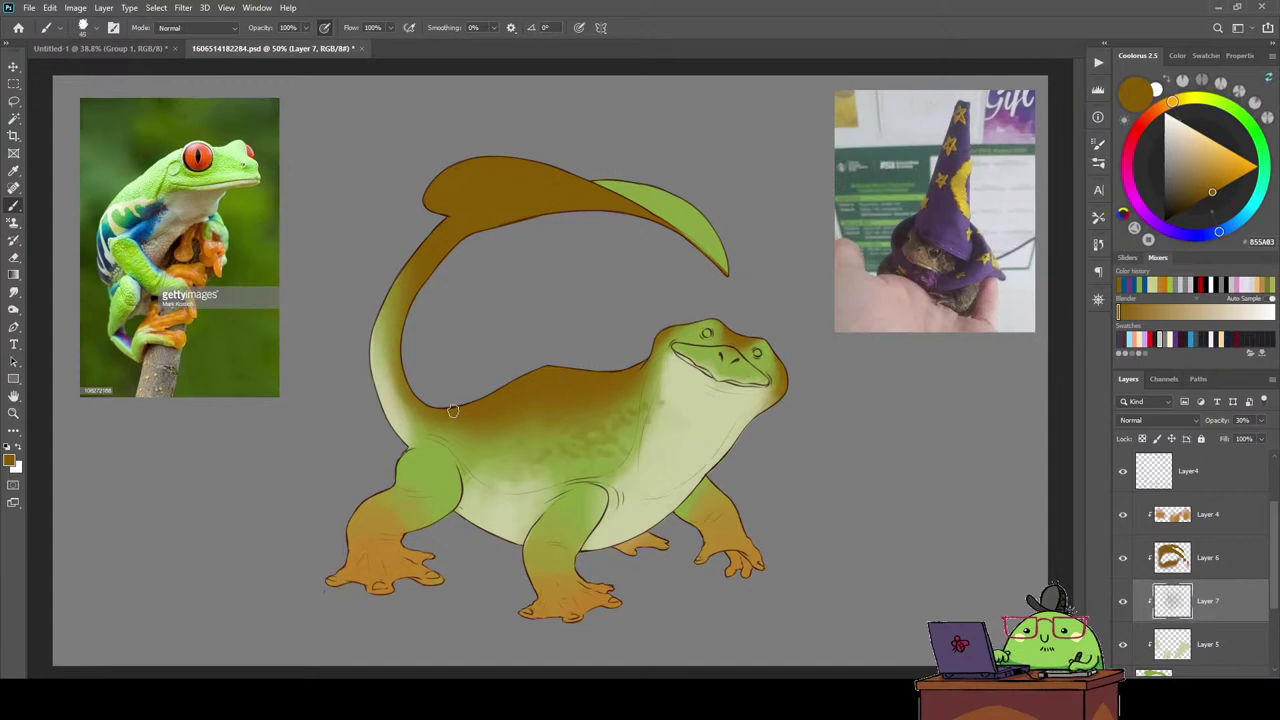
left_click_drag(716, 350, 721, 327)
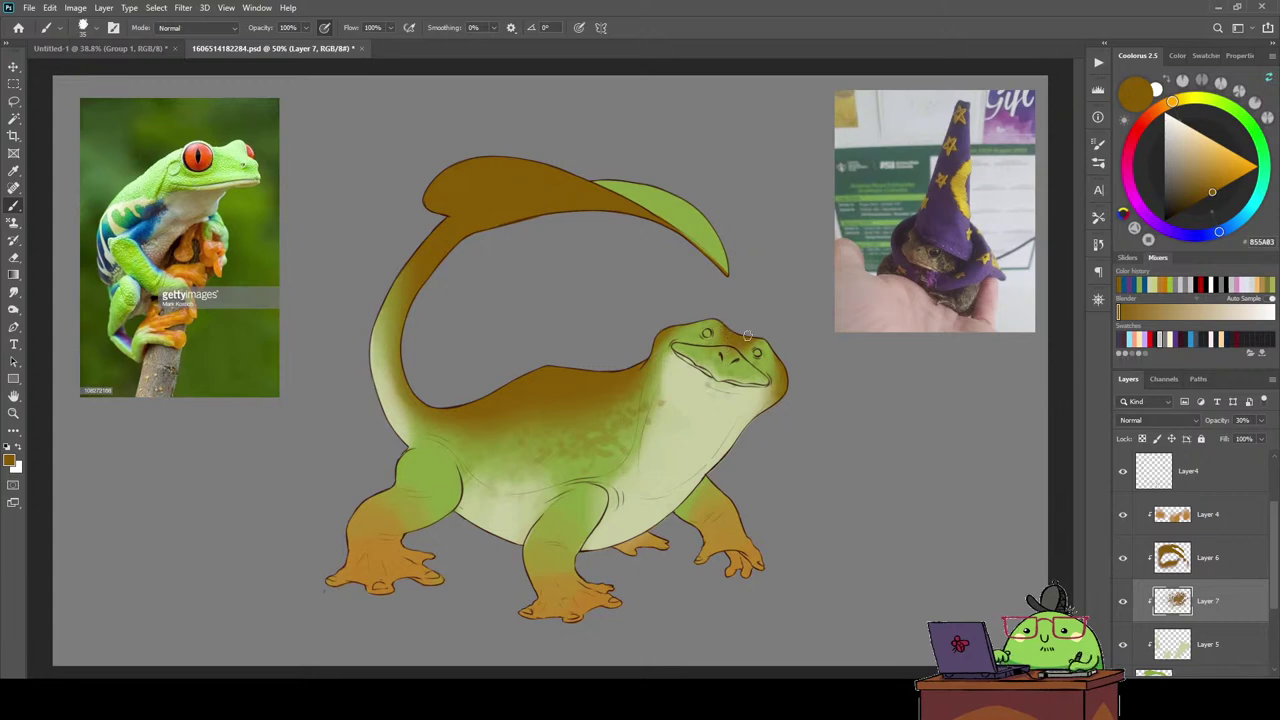
left_click_drag(401, 347, 385, 338)
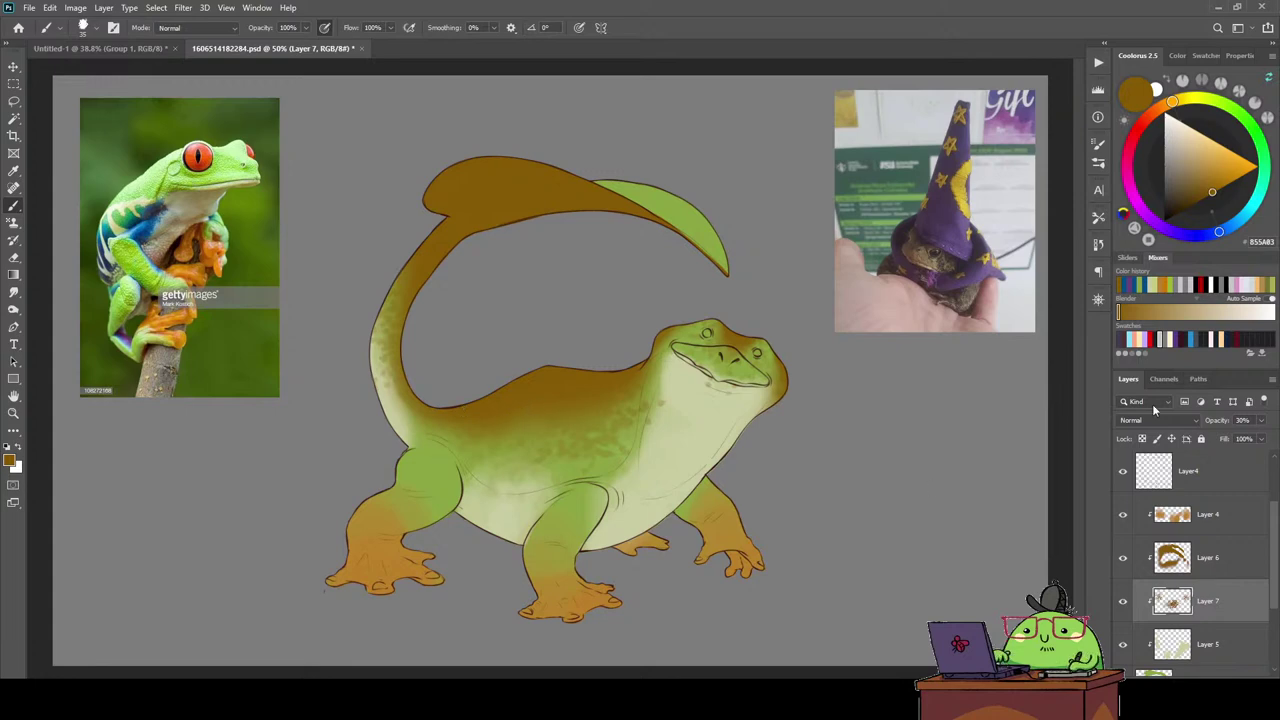
left_click(1229, 514)
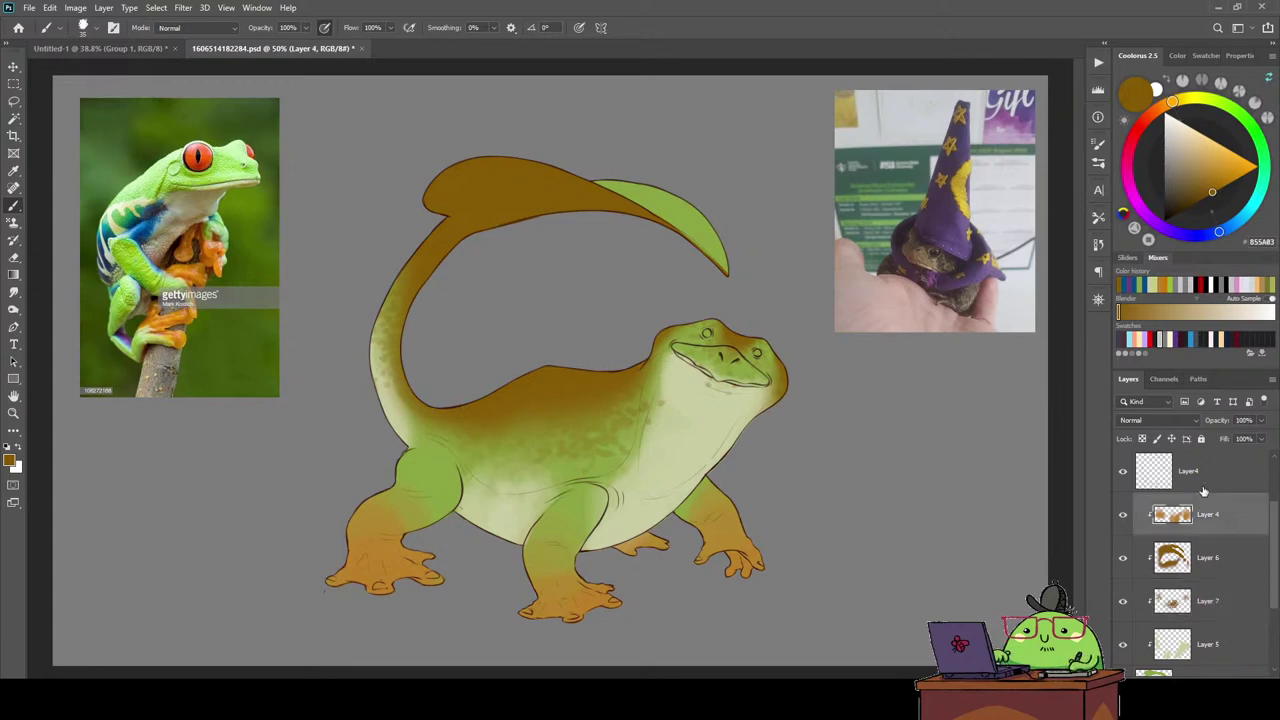
Darken the orange feet slightly with a Hue/Saturation Lightness of -12.
key("ctrl+u")
left_click_drag(1041, 396, 1043, 399)
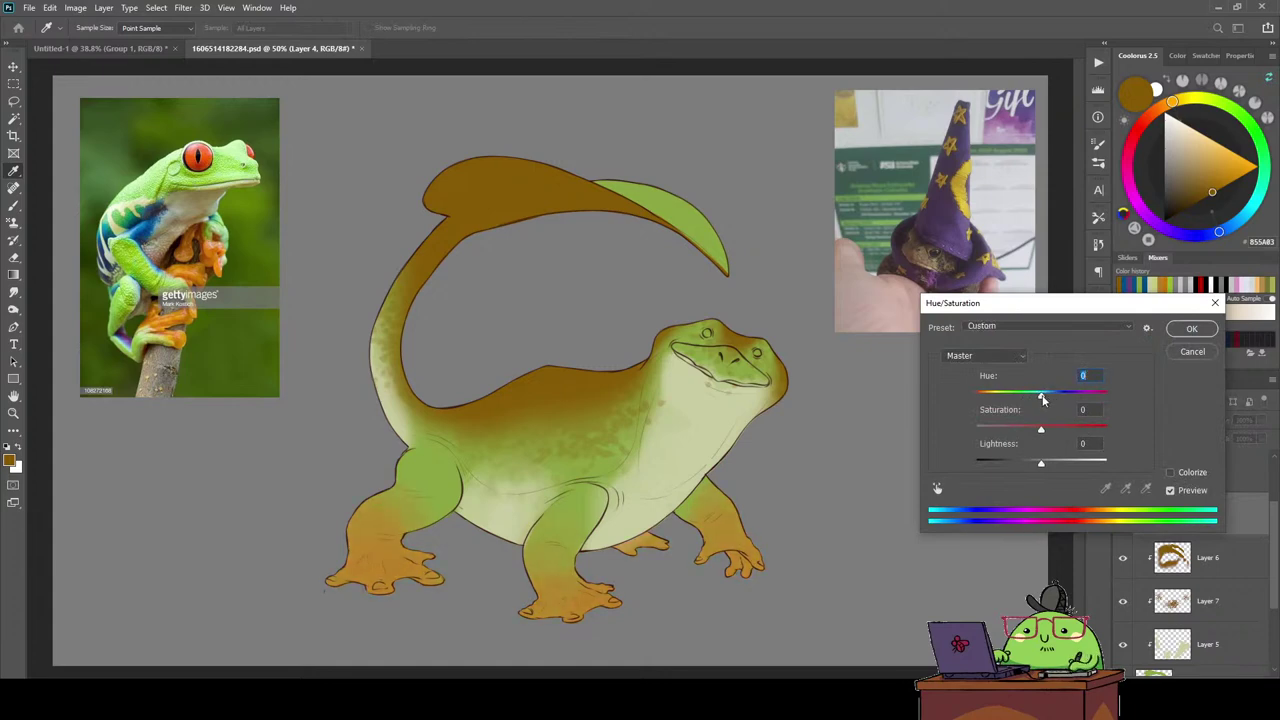
left_click_drag(1041, 462, 1039, 467)
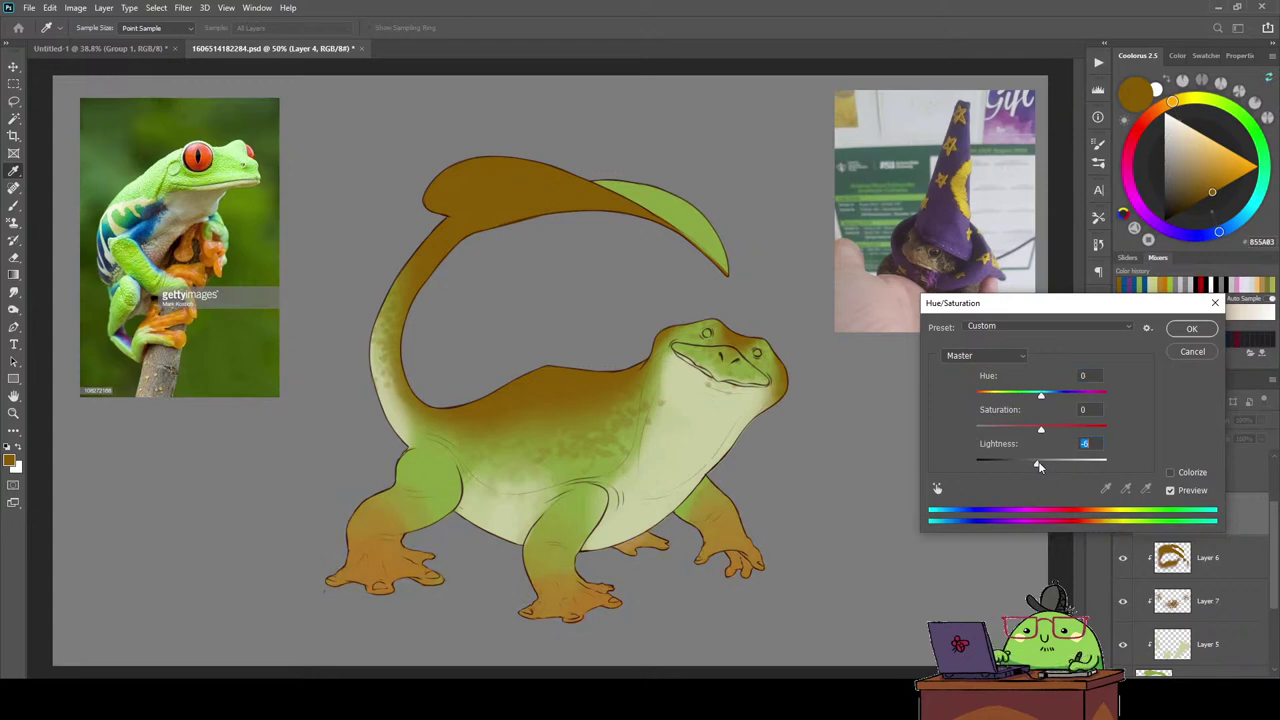
left_click(1191, 331)
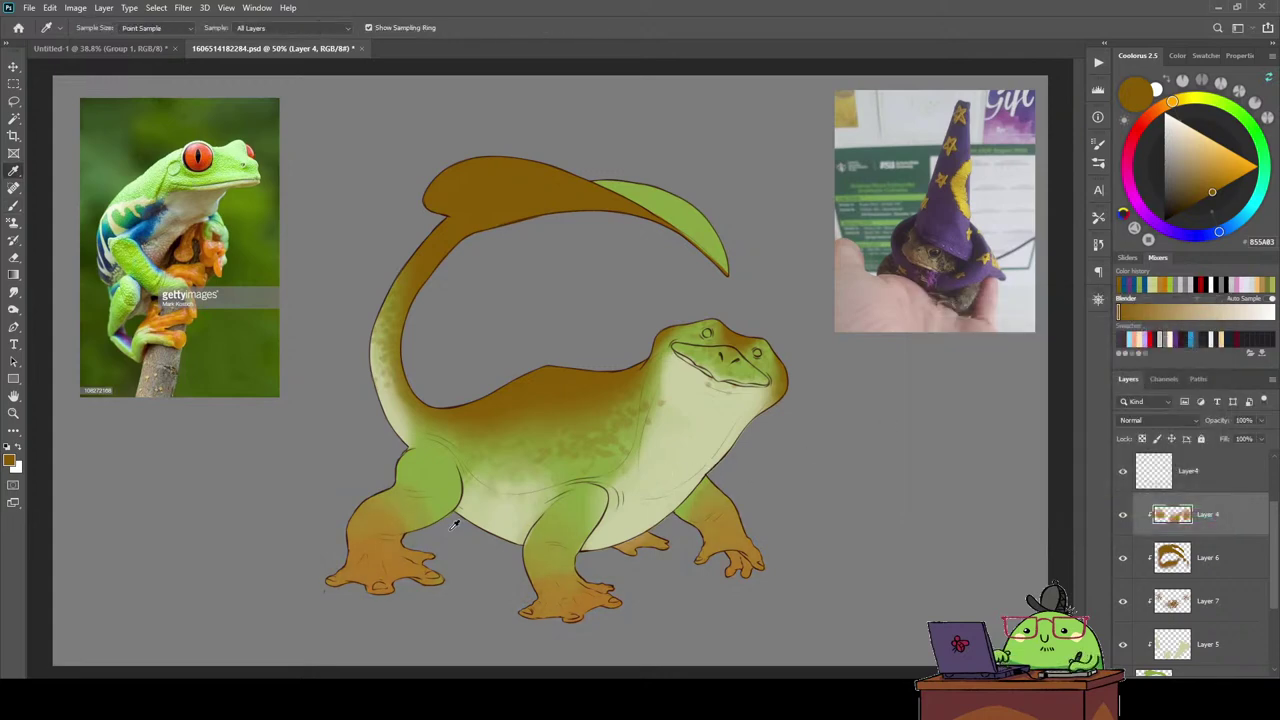
Sample the foot's orange and paint orange speckles on the front leg and belly.
left_click(370, 583)
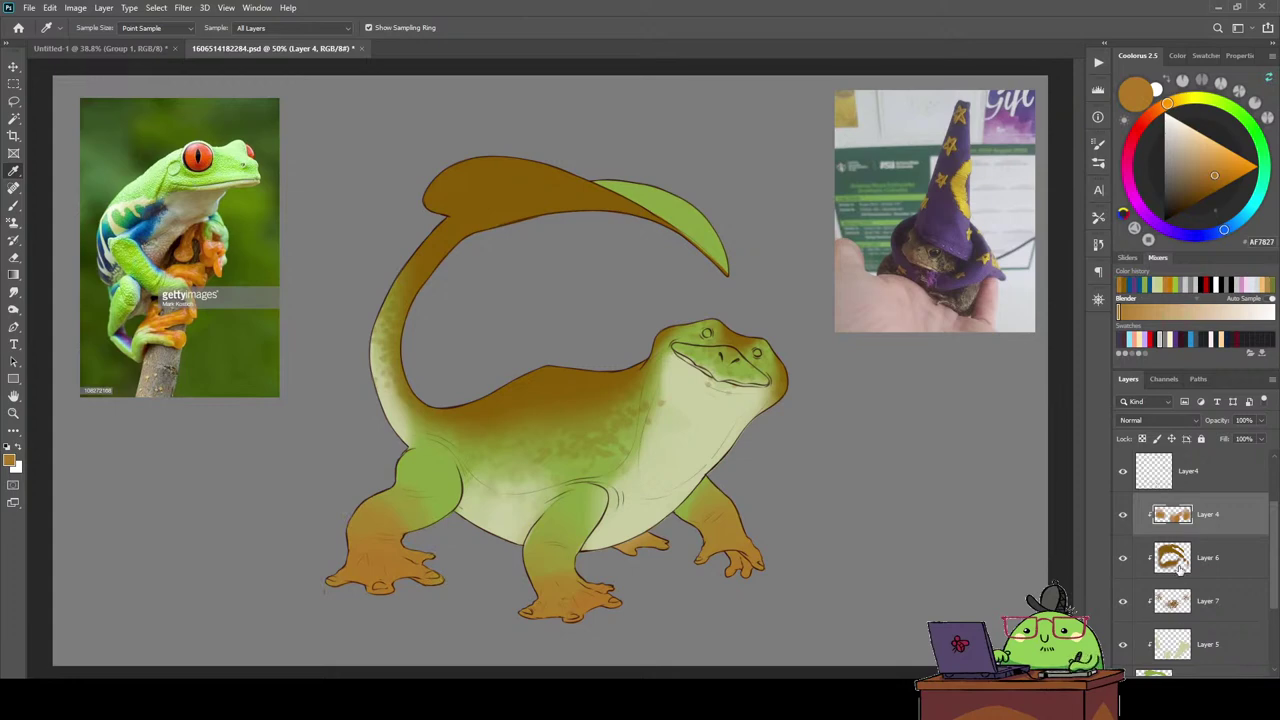
key("b")
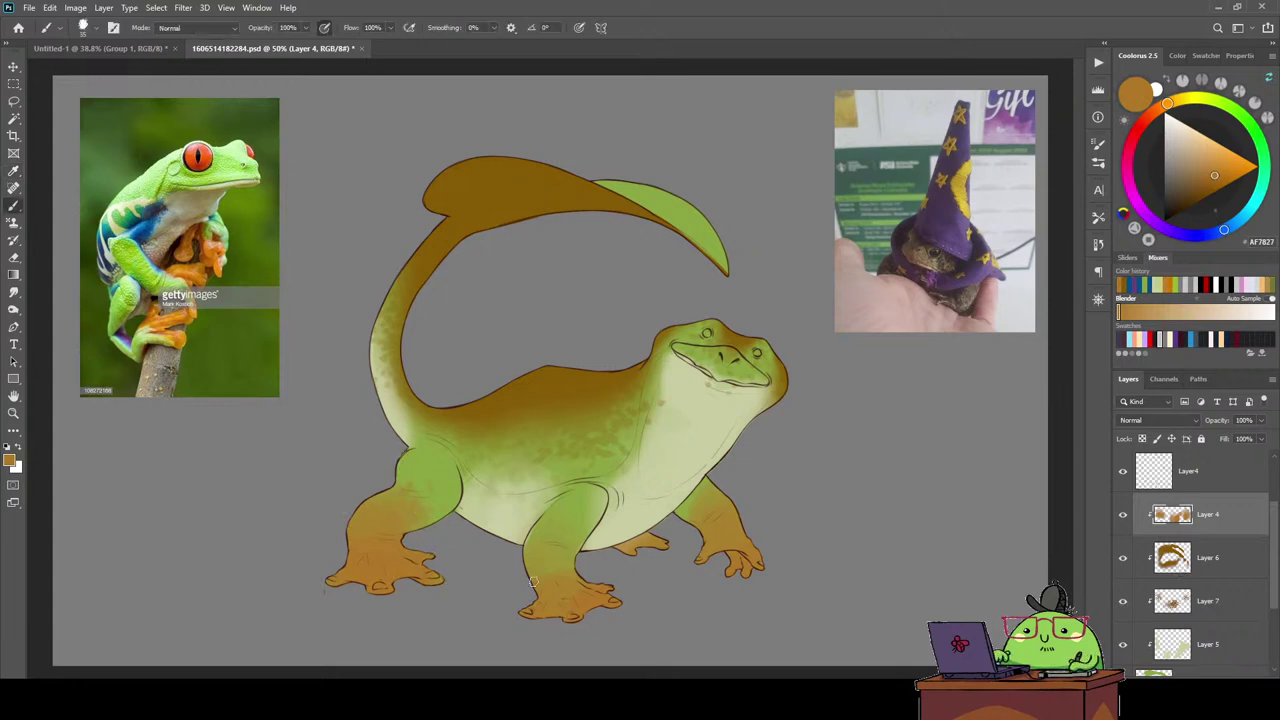
left_click_drag(537, 569, 531, 591)
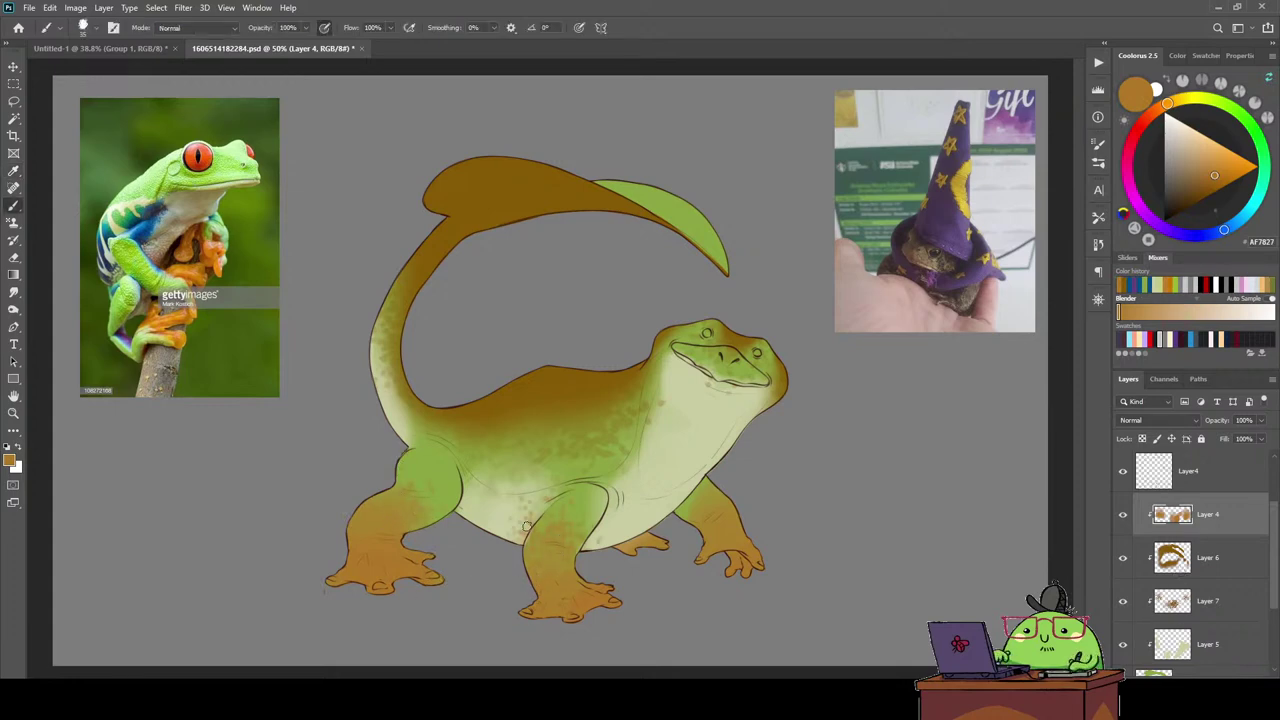
key("e")
right_click(576, 400)
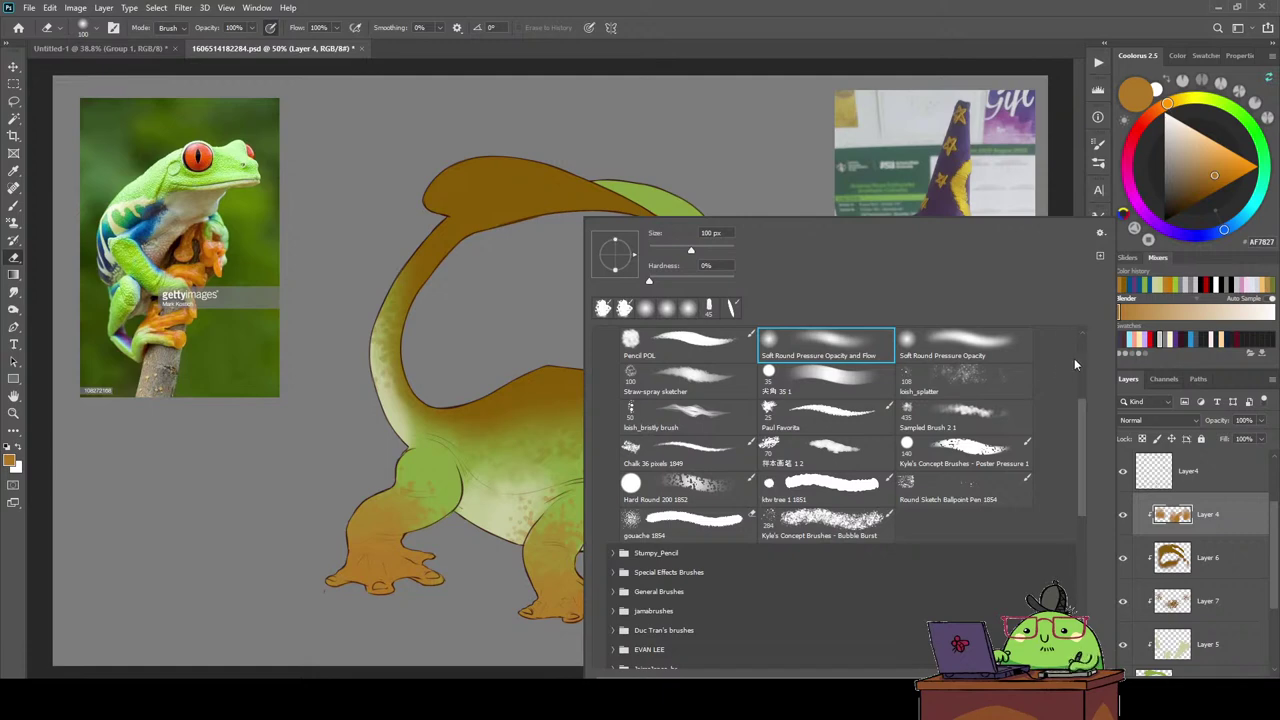
scroll(1074, 358, "up", 3)
key("b")
left_click(530, 488)
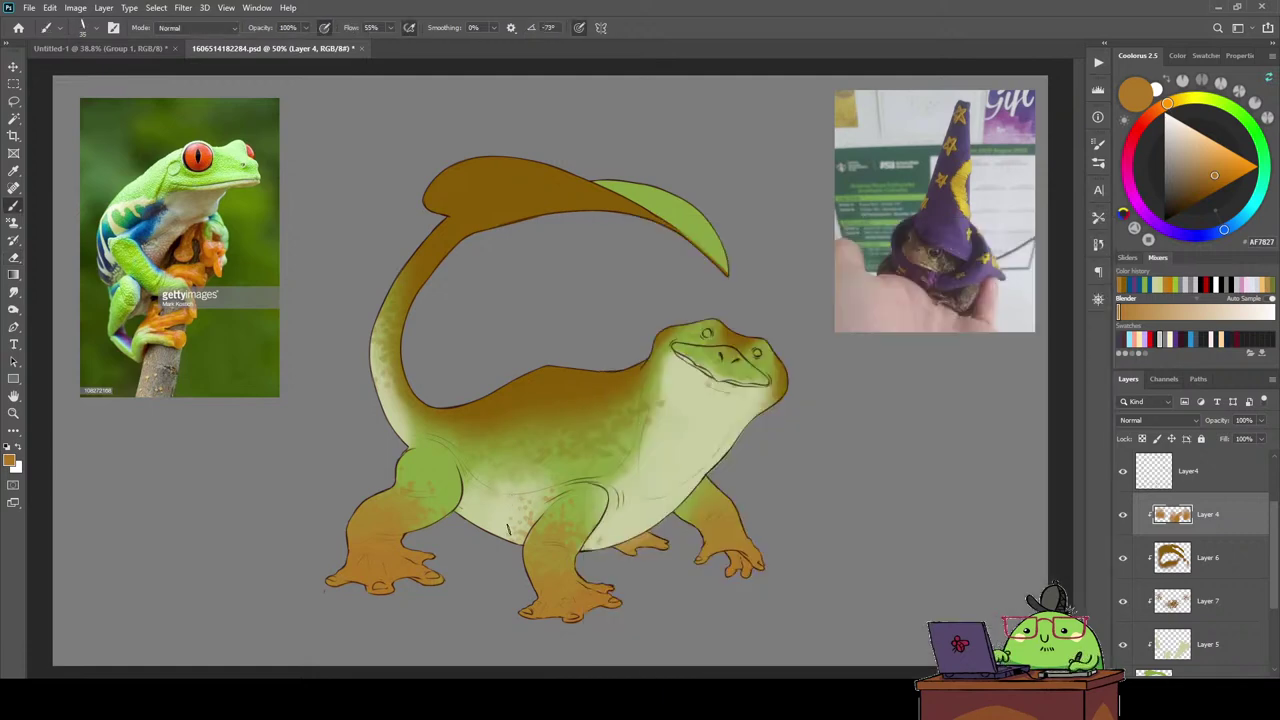
left_click_drag(514, 498, 520, 536)
Set both the brush and the eraser to a hard elliptical tip.
key("e")
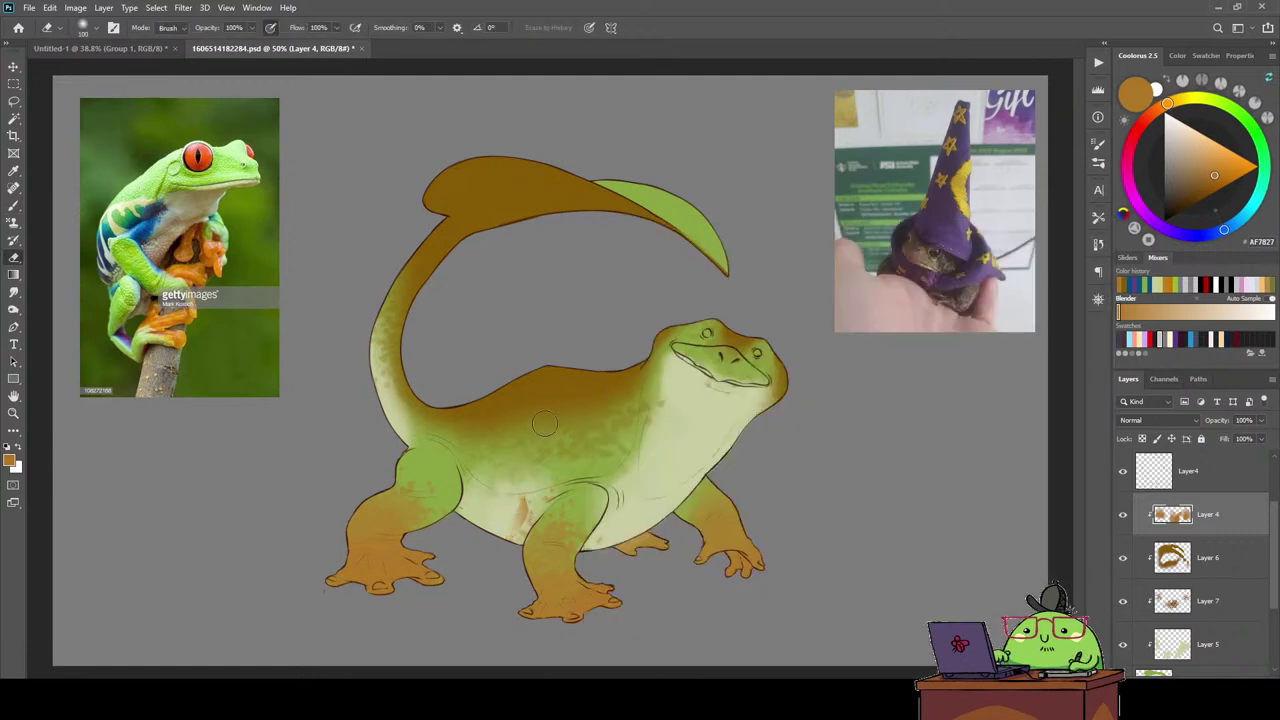
key("b")
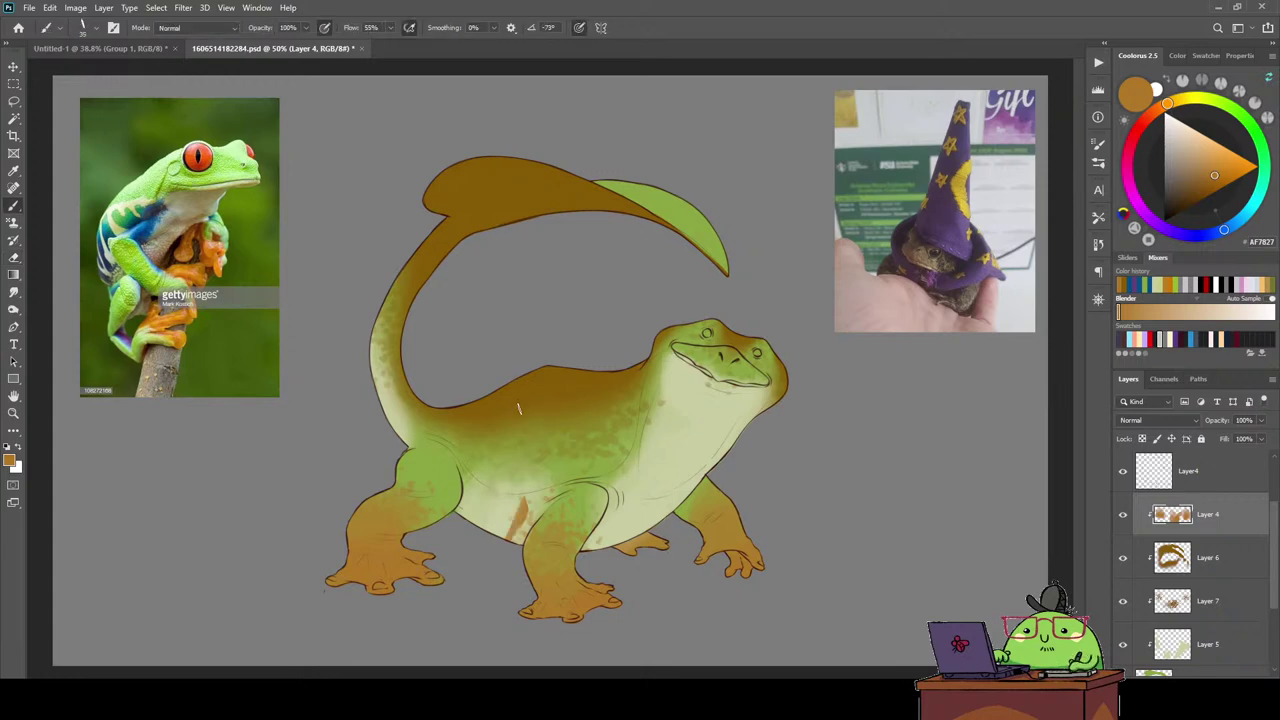
right_click(519, 407)
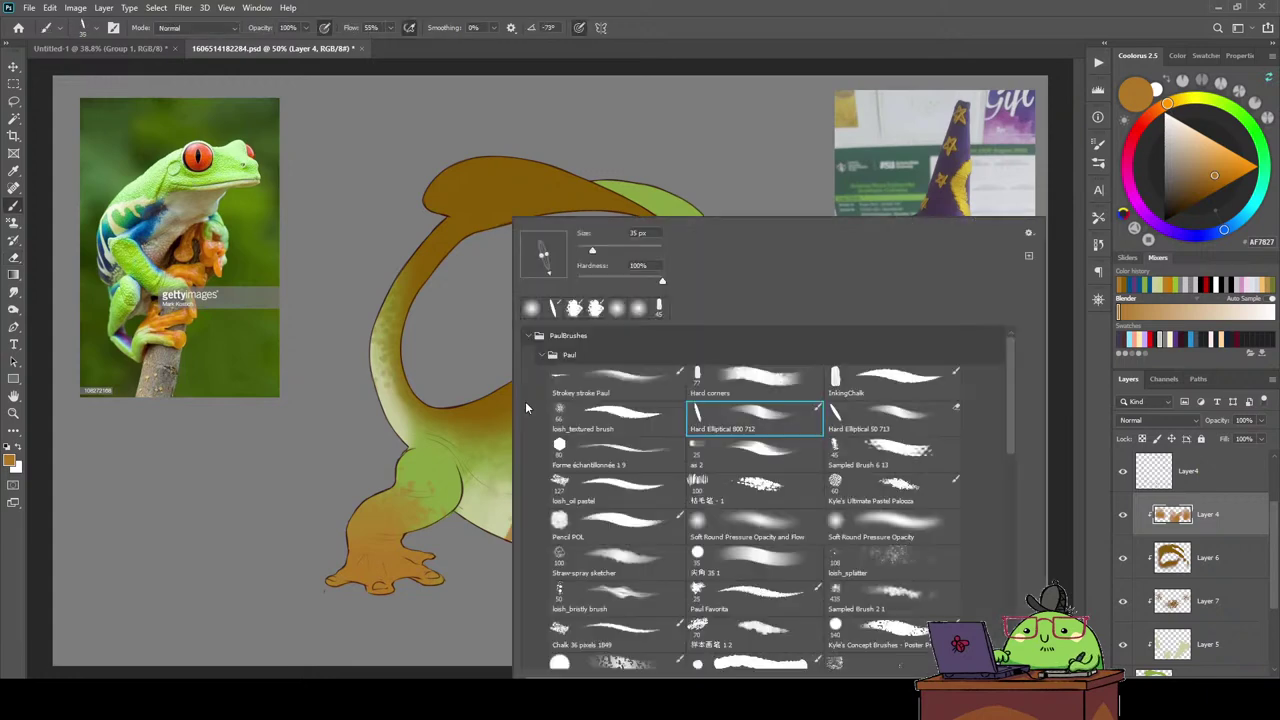
left_click(440, 372)
key("e")
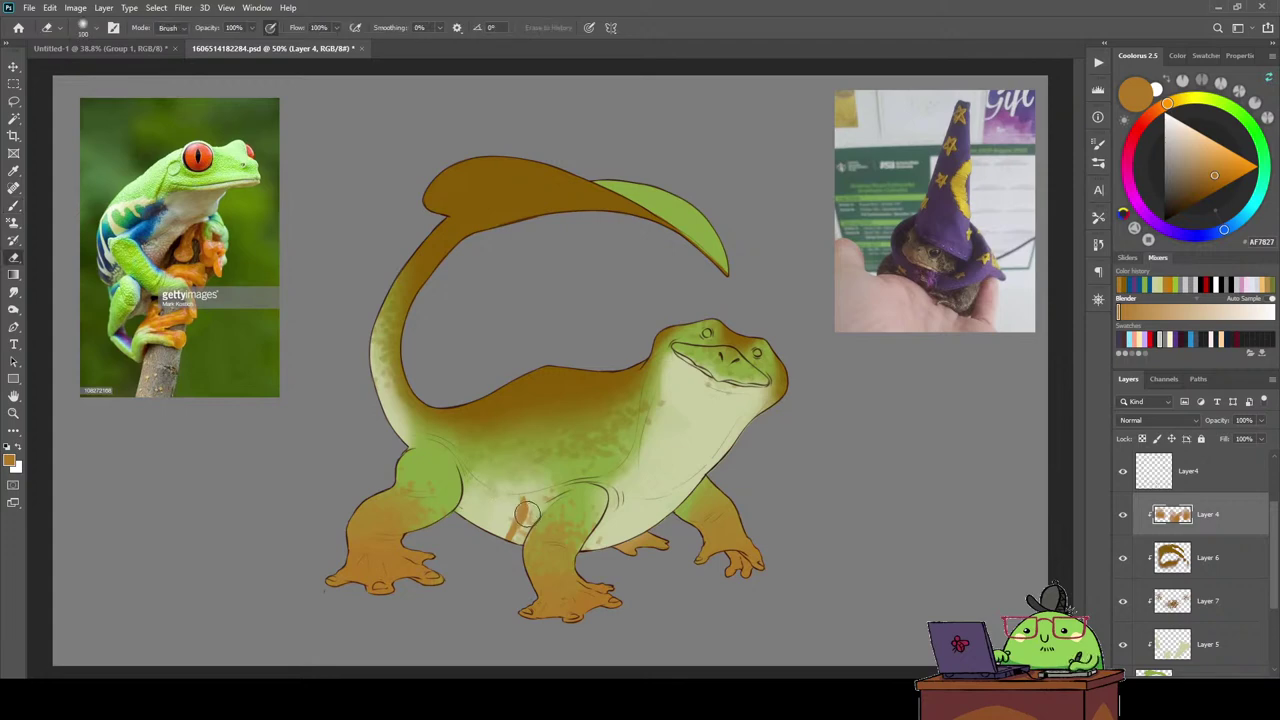
right_click(516, 474)
left_click(847, 414)
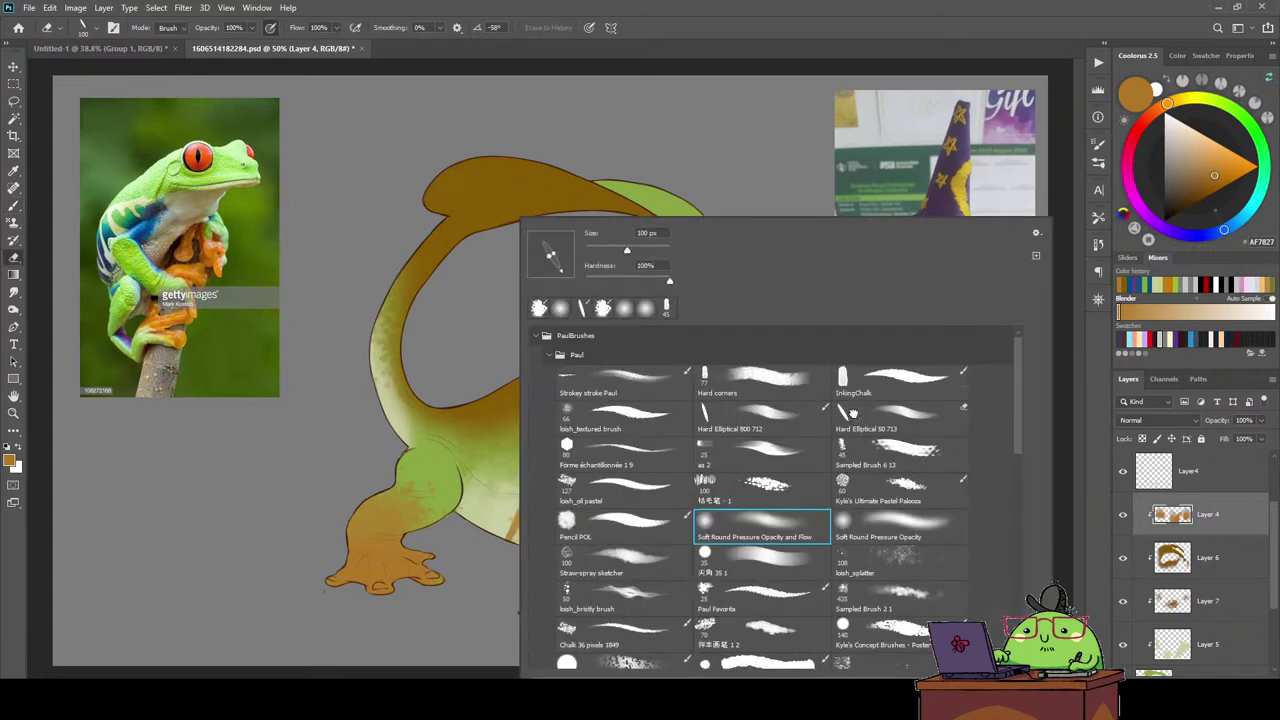
left_click(494, 505)
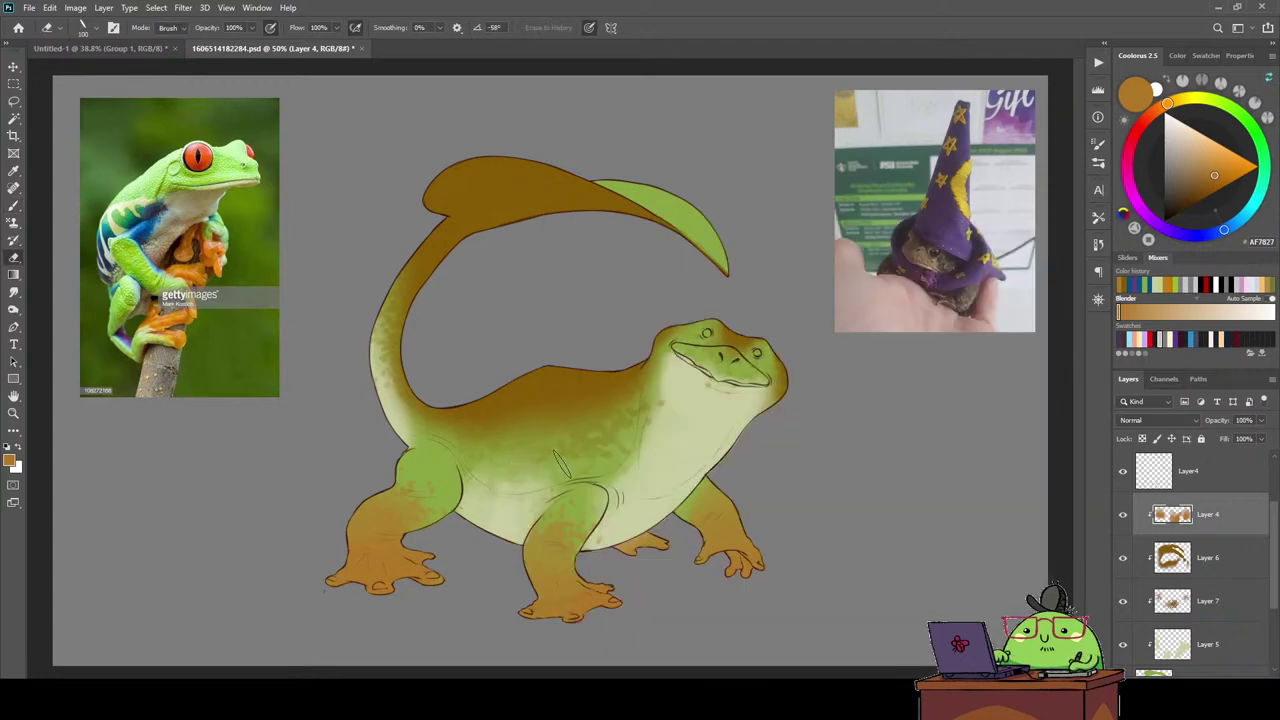
Dab small spots on the belly, undoing the stray one.
key("b")
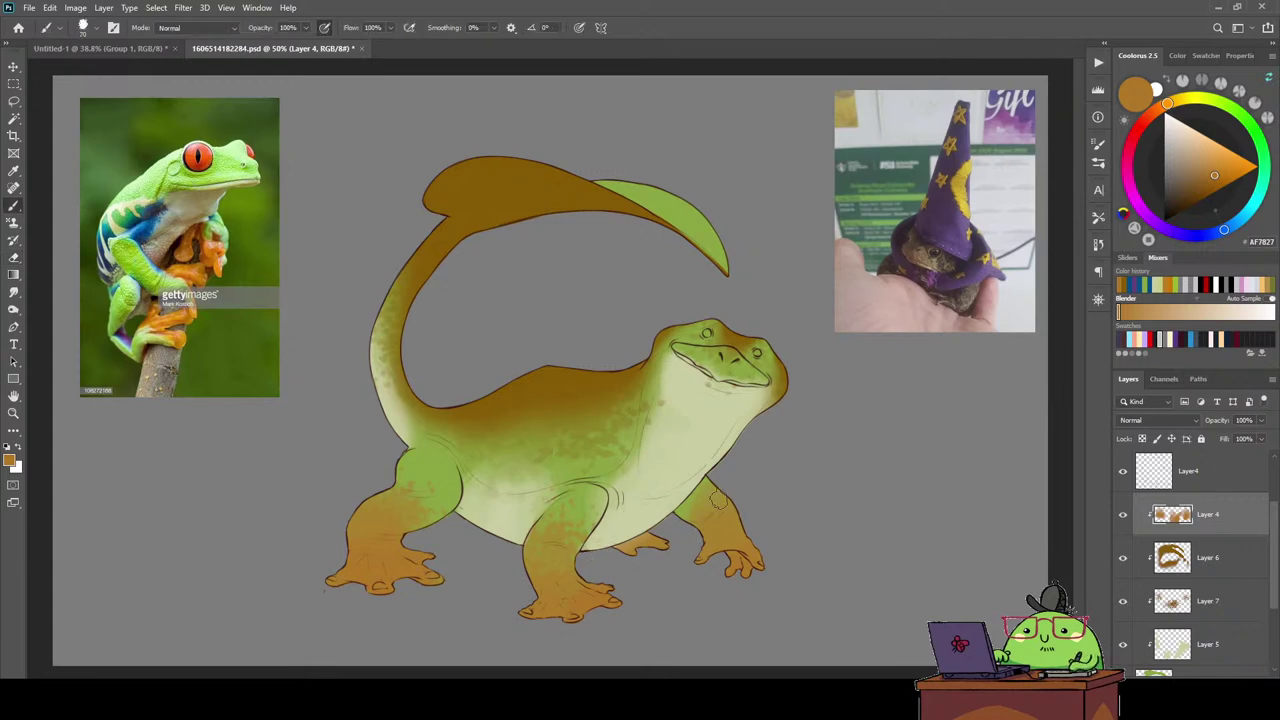
left_click(668, 458)
left_click(650, 490)
key("ctrl+z")
On Layer 5, sample the pale belly colour and test a stroke across the belly, then undo it.
left_click(1222, 642)
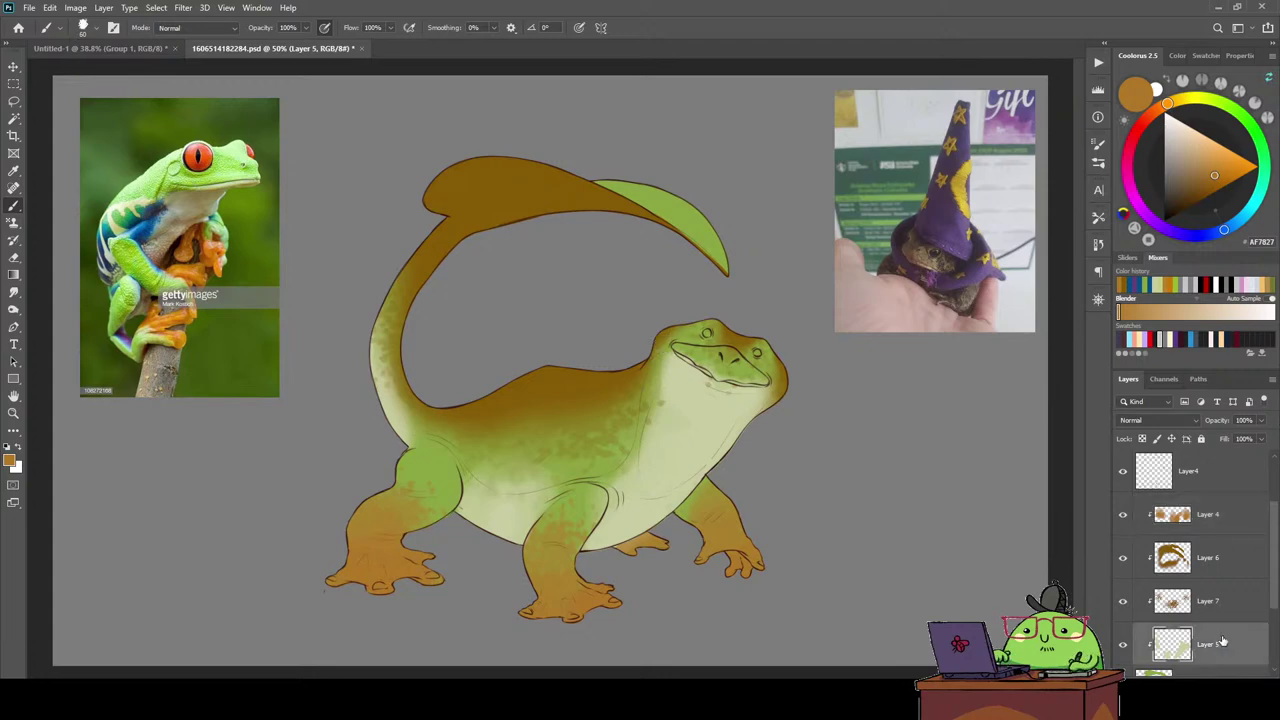
key("i")
left_click(700, 432)
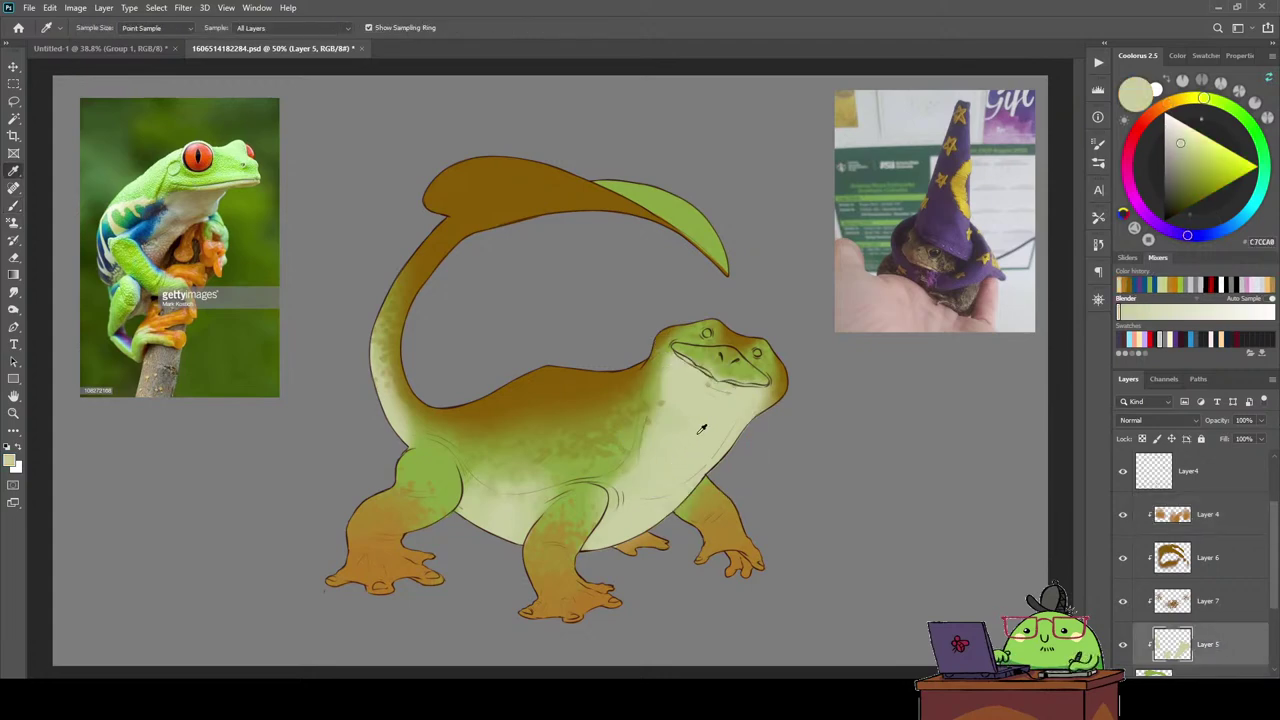
key("b")
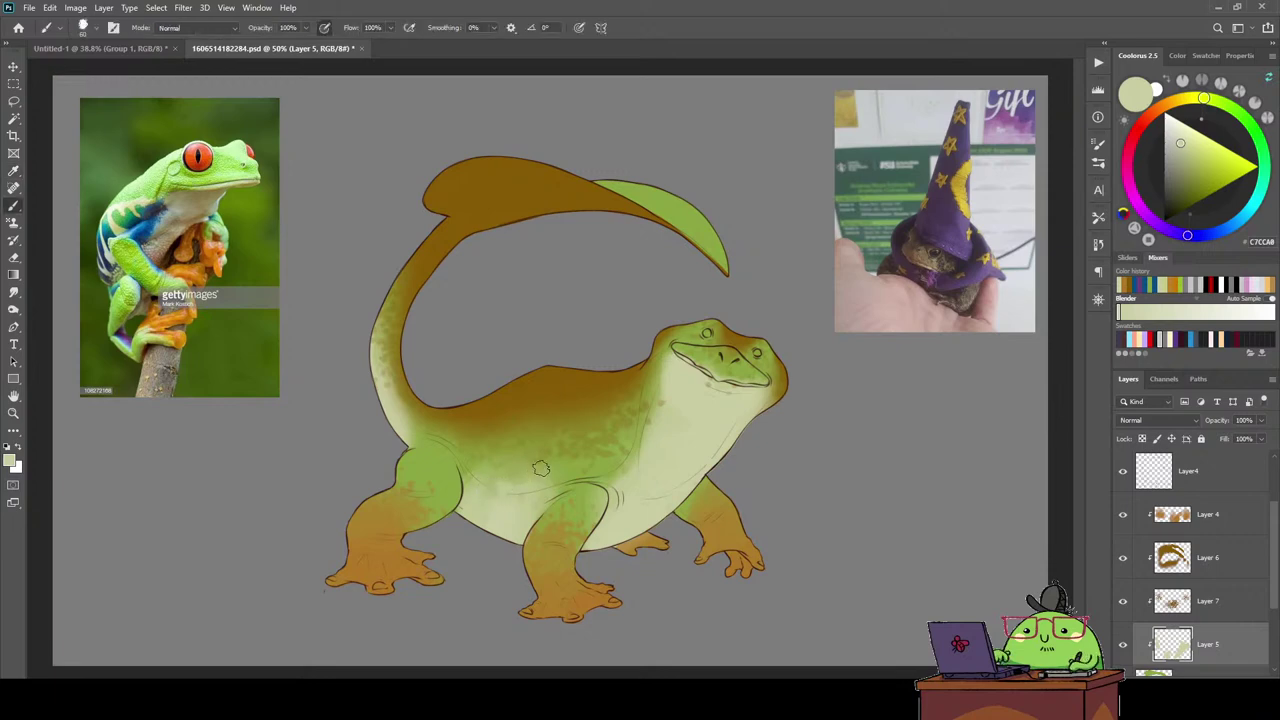
left_click_drag(513, 478, 573, 438)
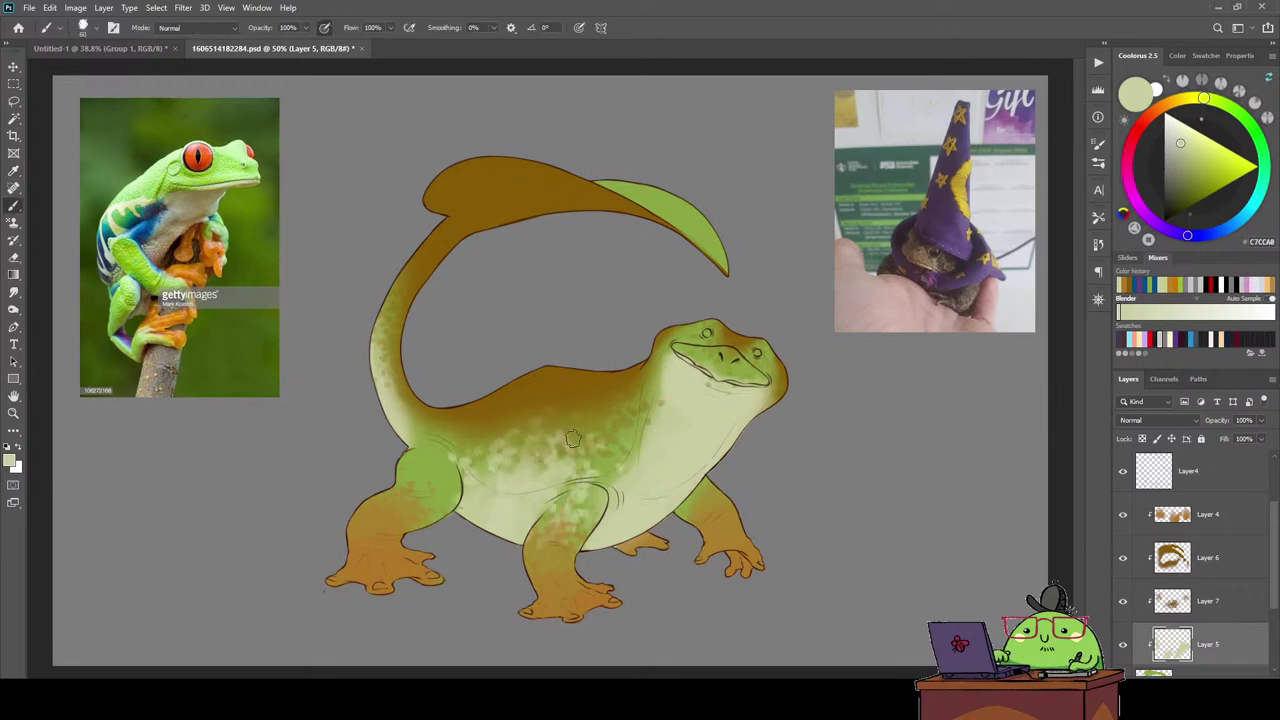
key("ctrl+z")
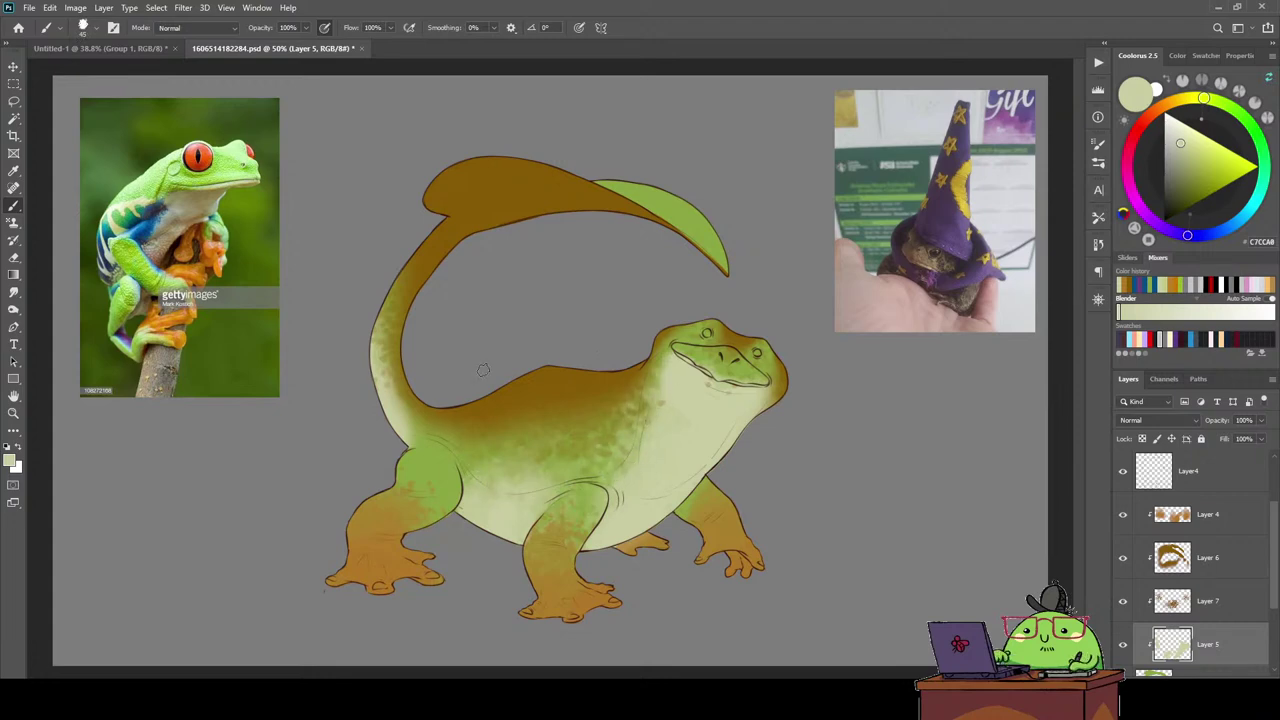
Add a new layer clipped to the body paint and sample the tail brown, shifted richer.
left_click(1225, 558)
key("ctrl+shift+alt+n")
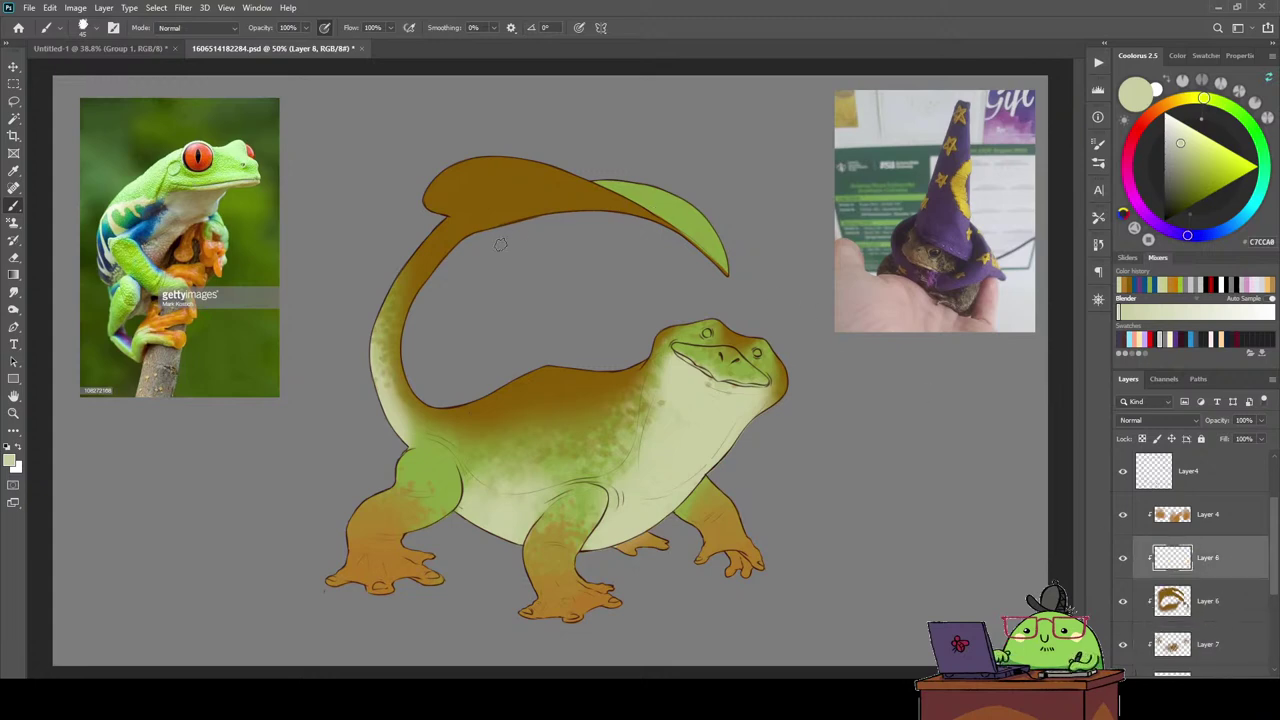
key("i")
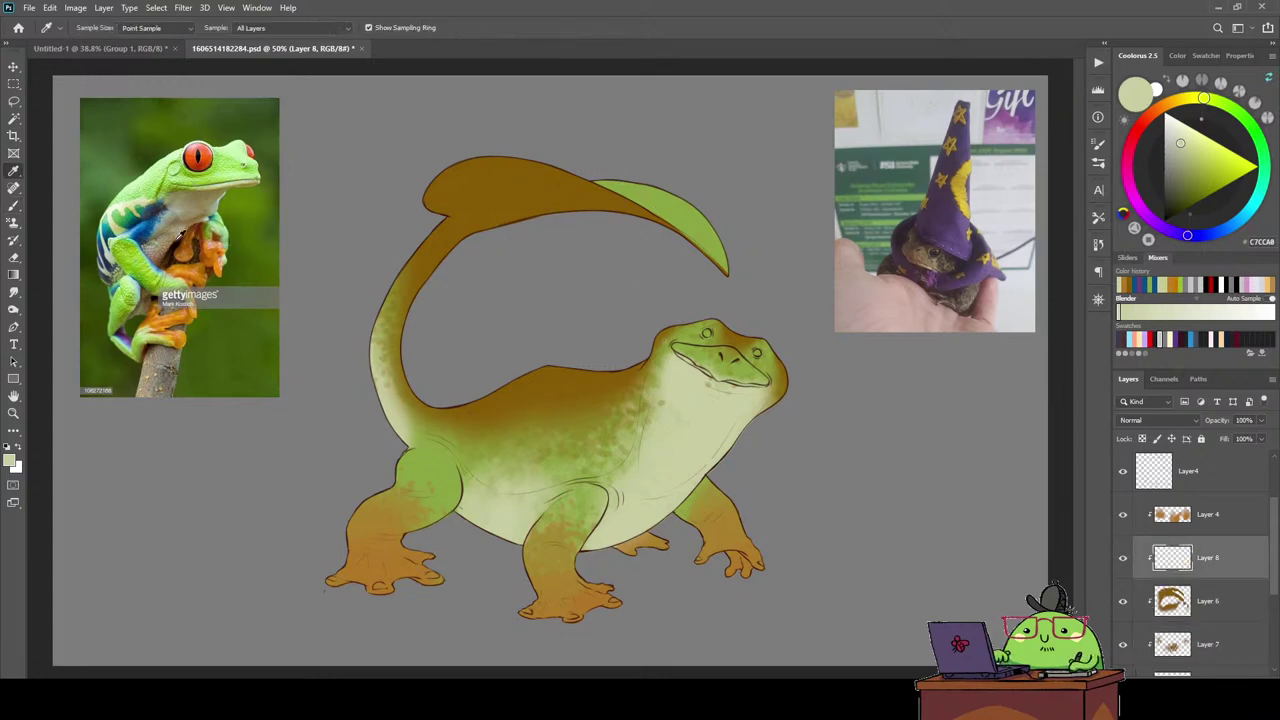
left_click(513, 204)
left_click_drag(1166, 126, 1219, 201)
left_click(1221, 185)
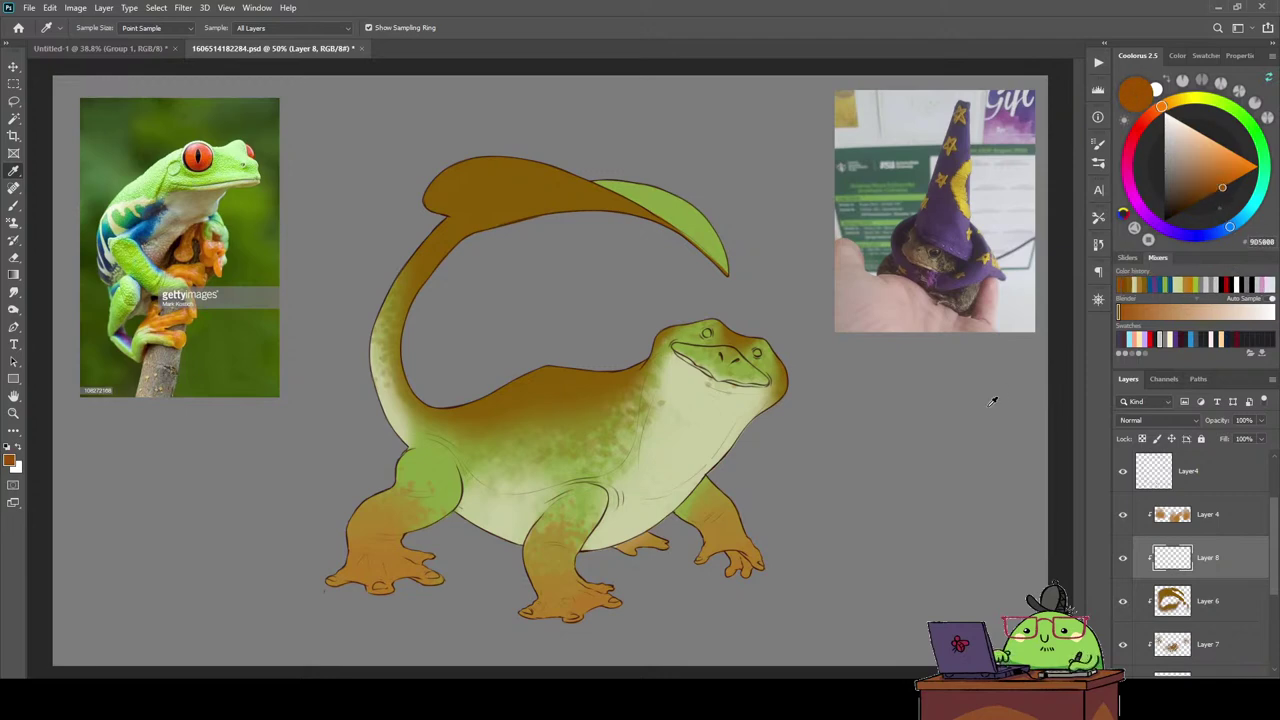
Test brighter orange speckle strokes on the back and upper tail, undoing each.
key("b")
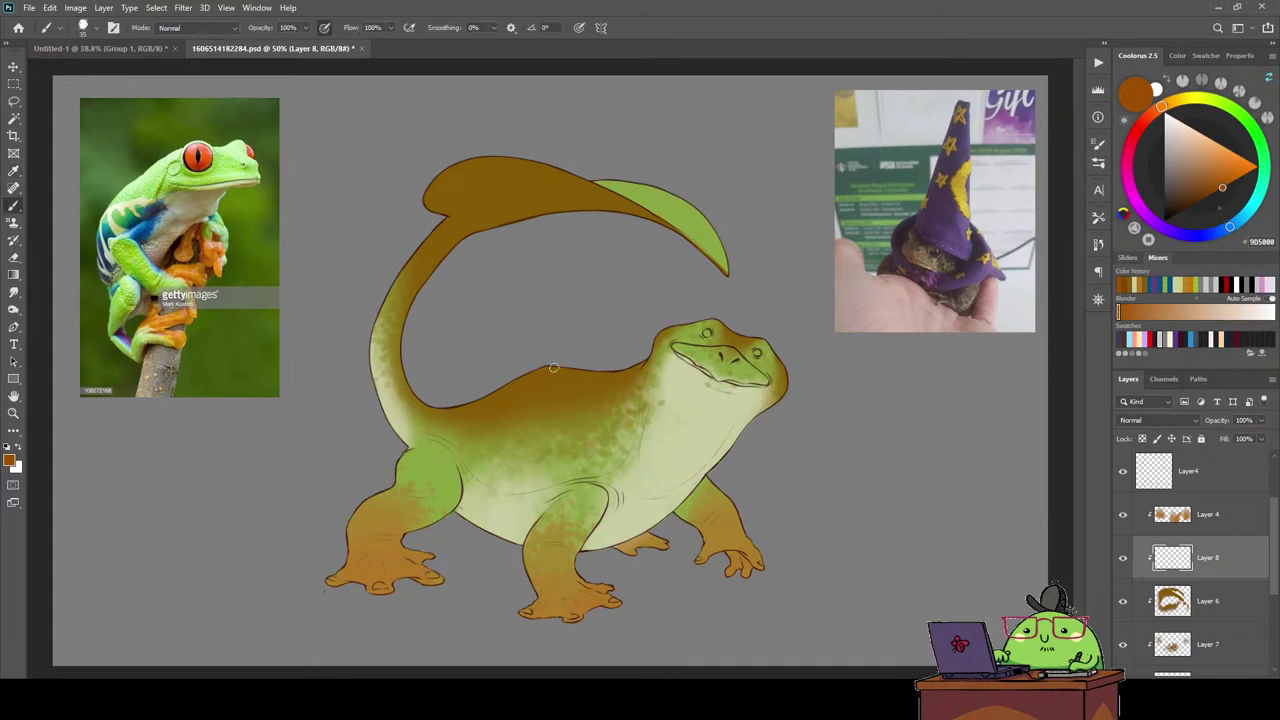
left_click_drag(553, 368, 497, 387)
key("ctrl+z")
left_click(1234, 177)
left_click_drag(563, 357, 508, 383)
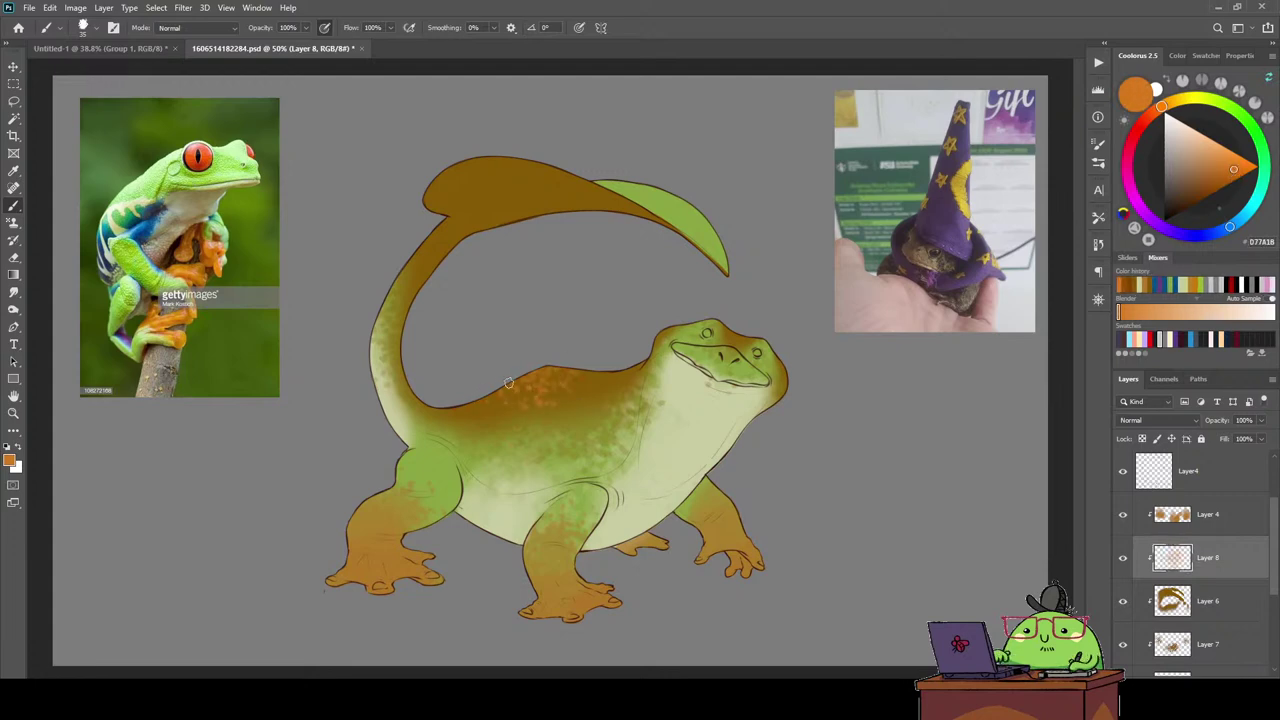
key("ctrl+z")
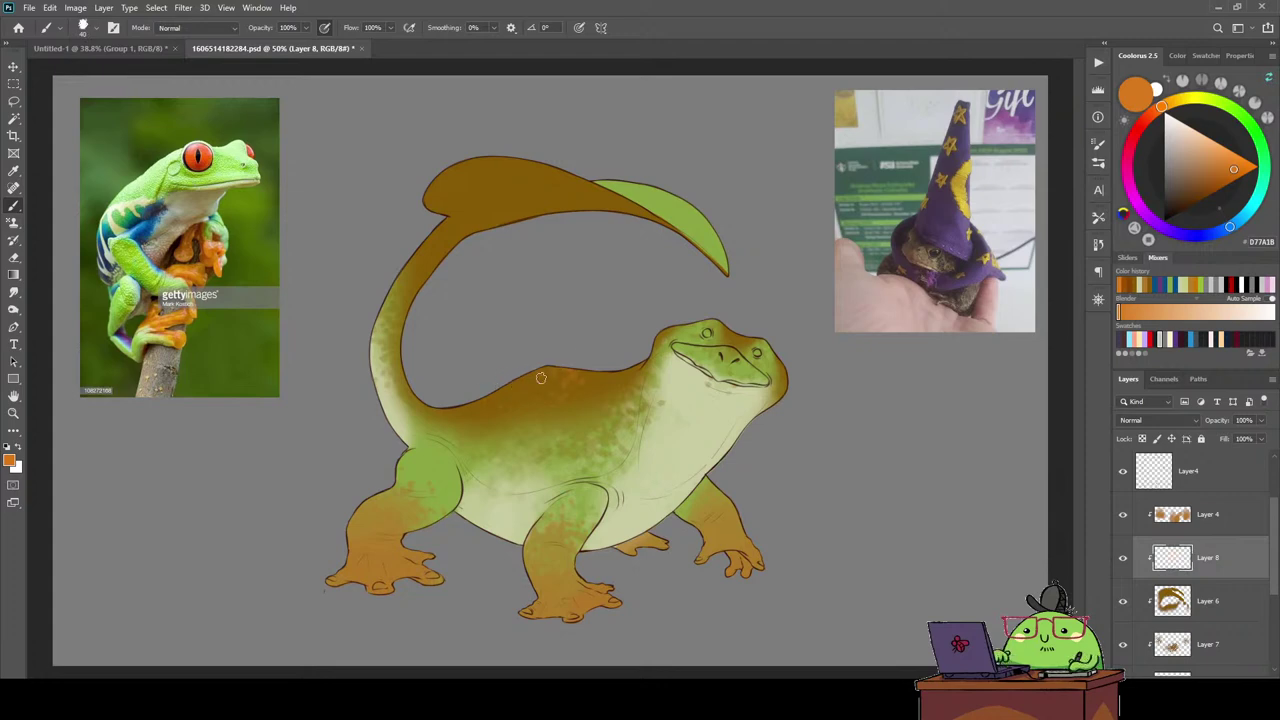
left_click_drag(500, 382, 640, 372)
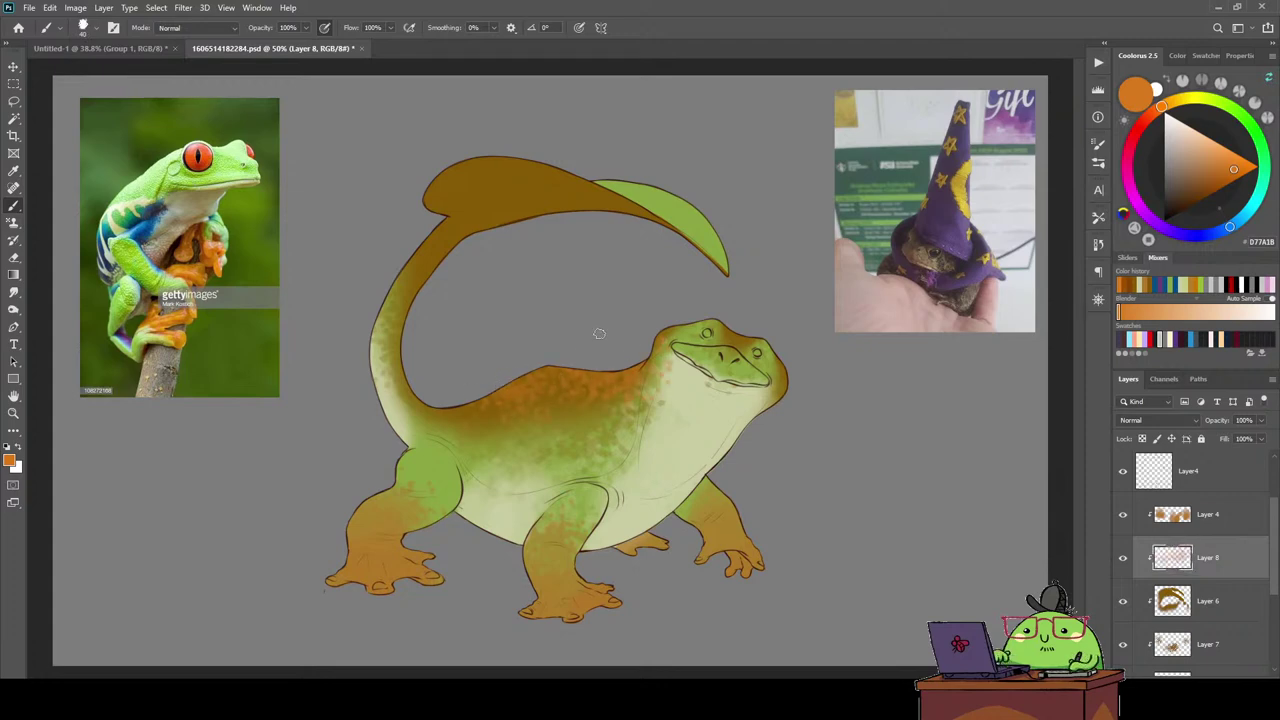
key("ctrl+z")
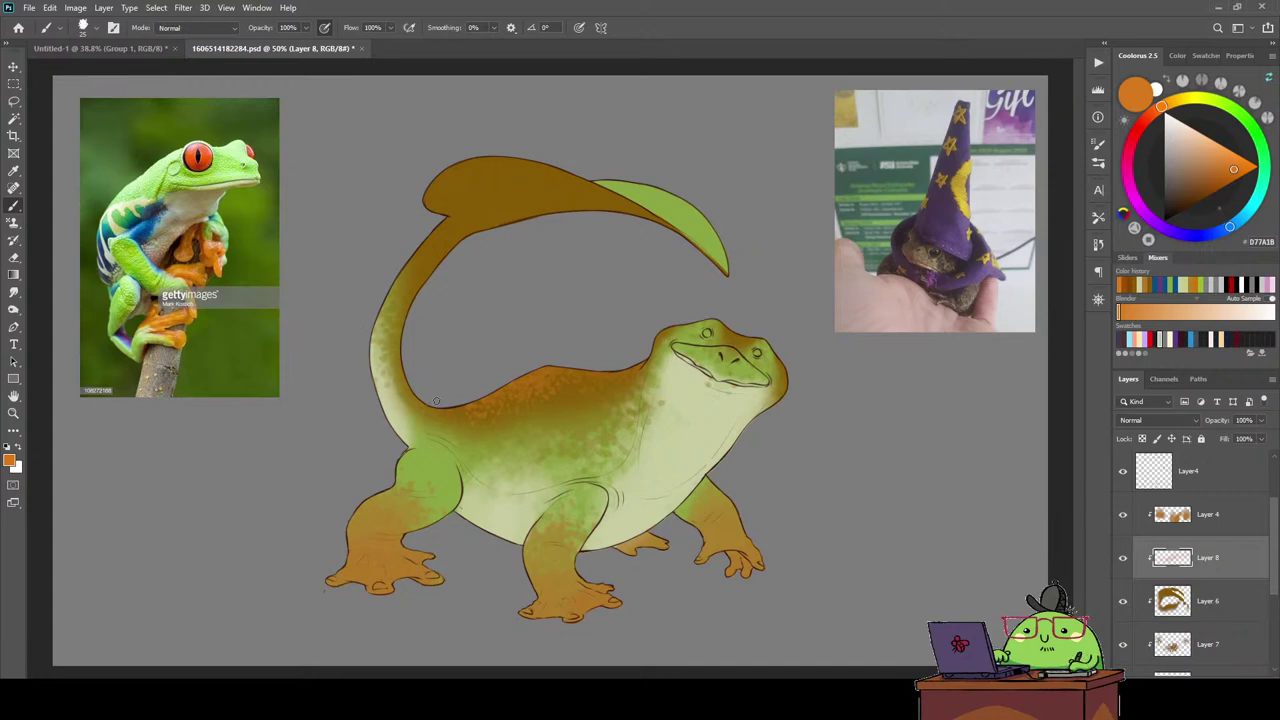
left_click_drag(386, 350, 438, 256)
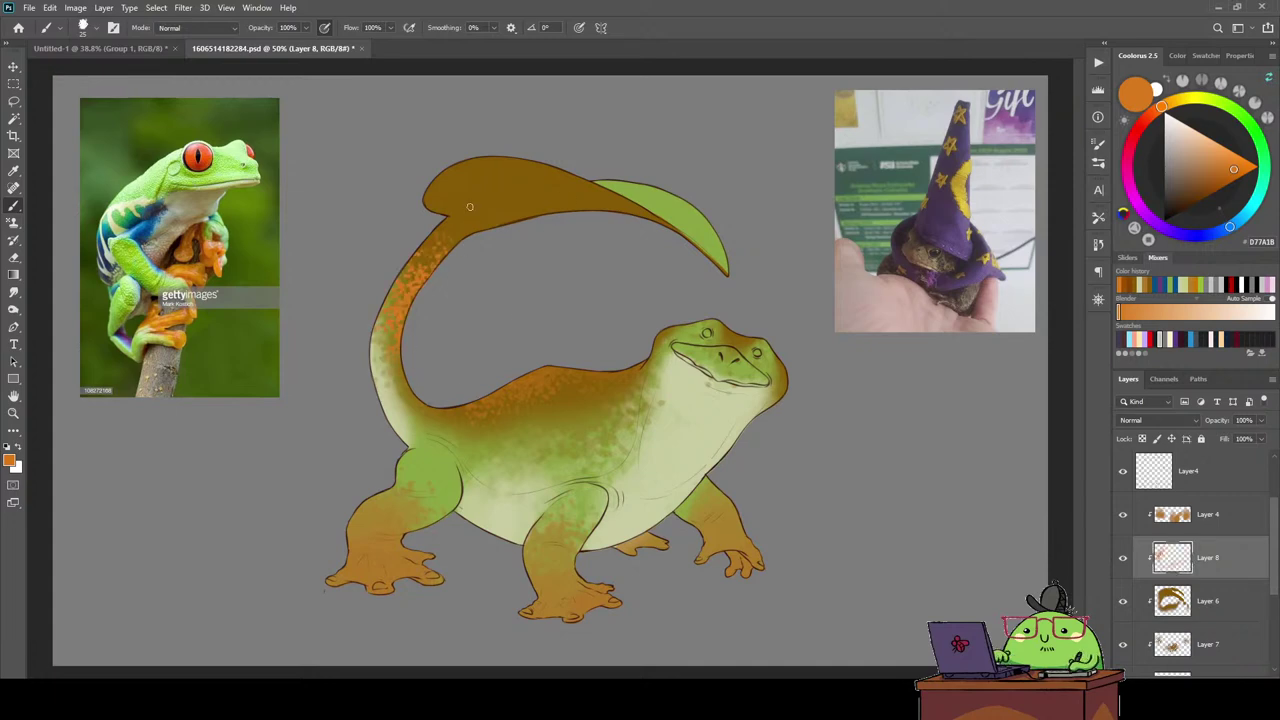
key("ctrl+z")
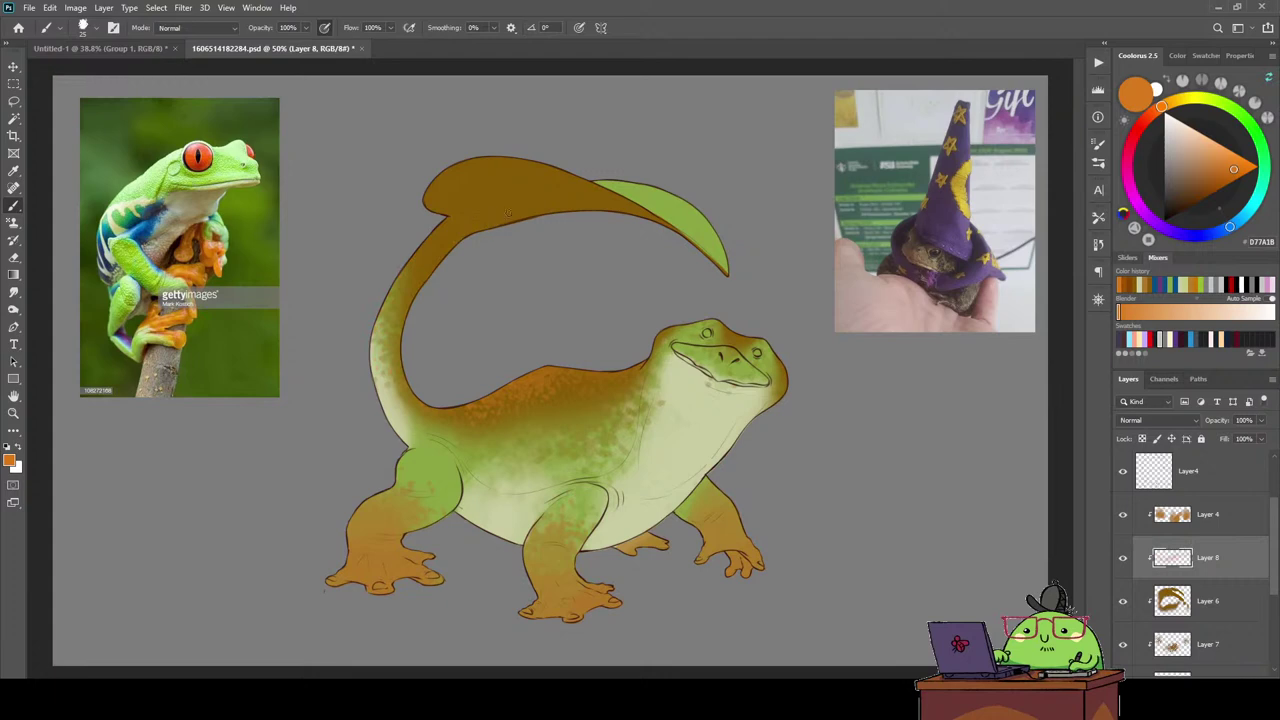
left_click_drag(486, 221, 495, 150)
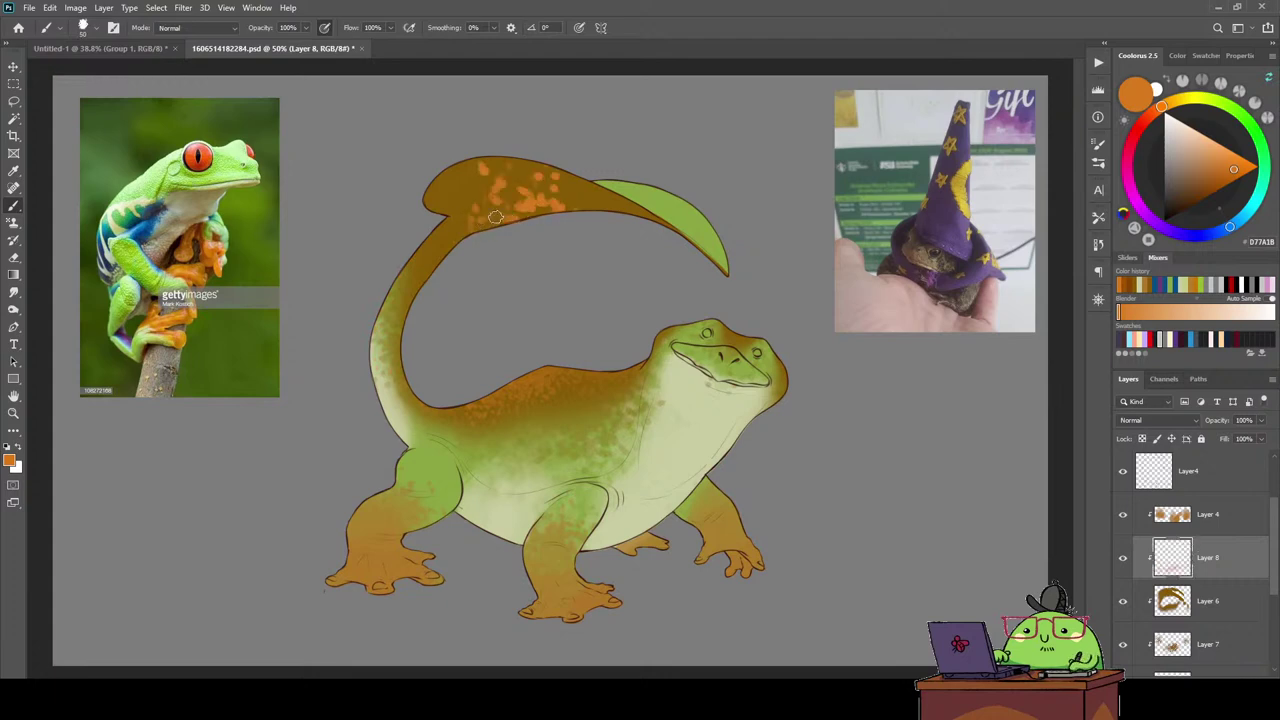
key("ctrl+z")
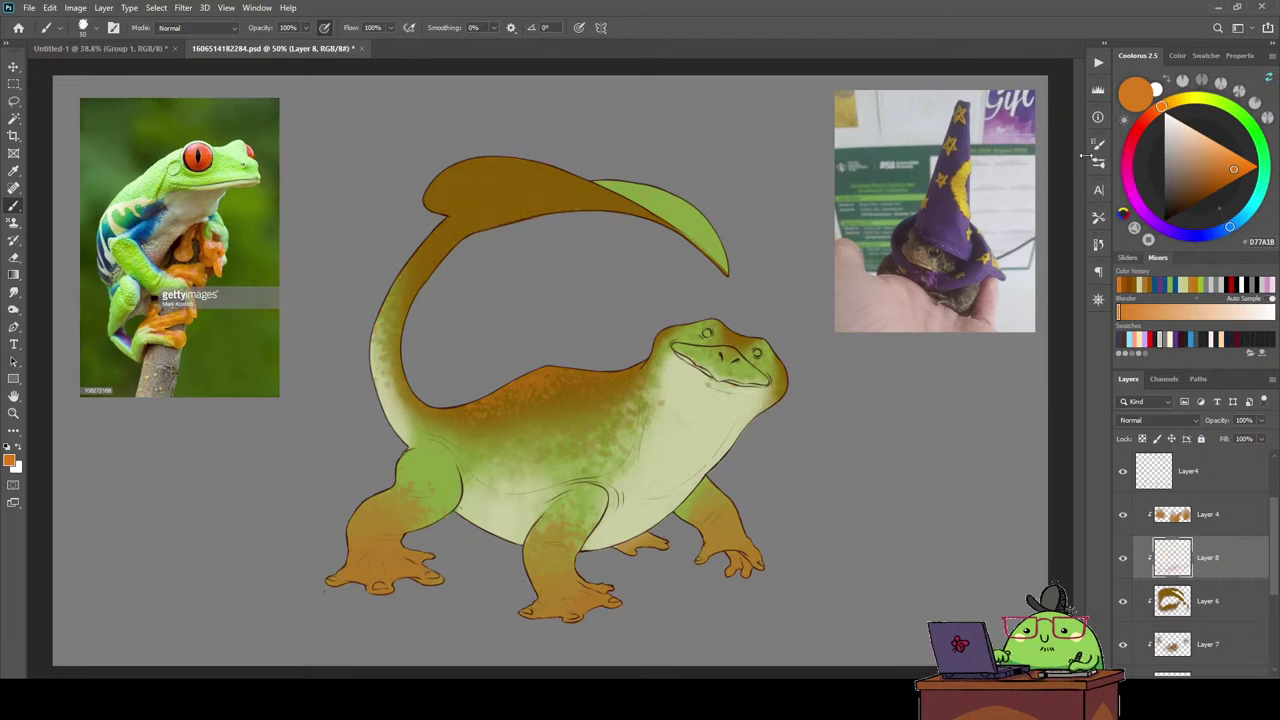
Set brush Size Jitter minimum to 53%, Opacity Jitter minimum to 52%, and Flow Jitter to 0%.
left_click(1098, 145)
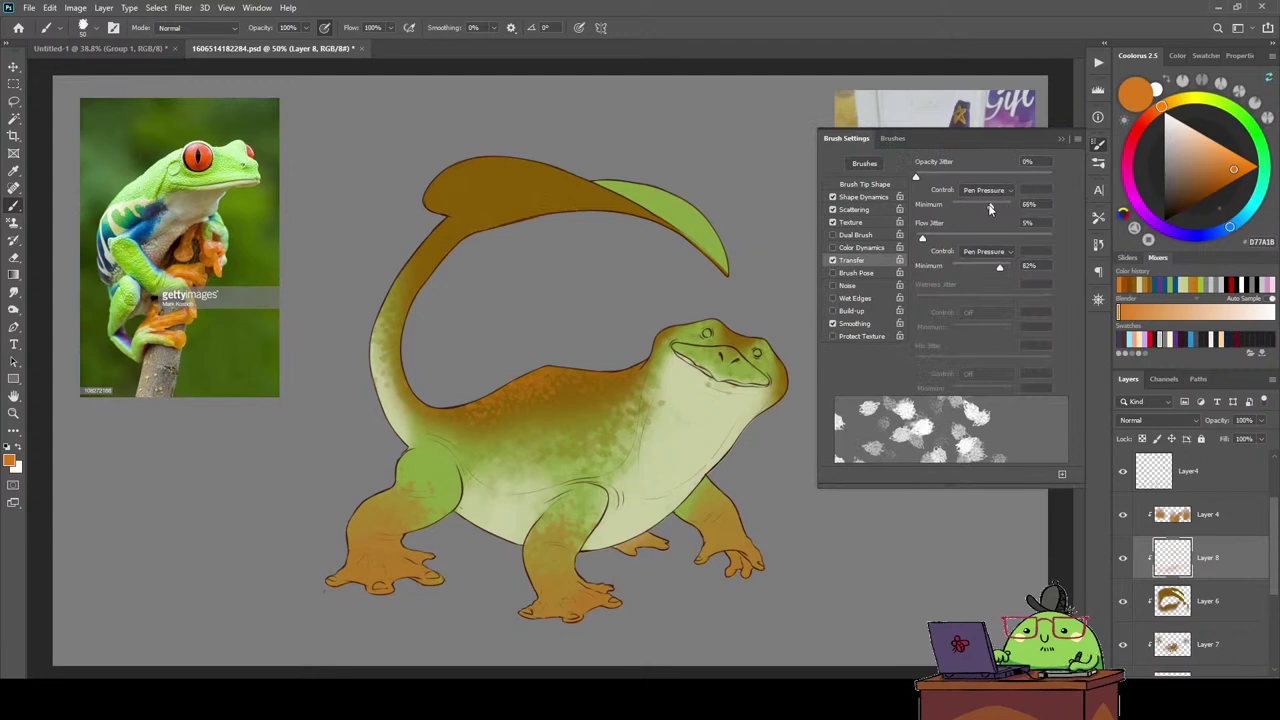
left_click_drag(990, 206, 985, 206)
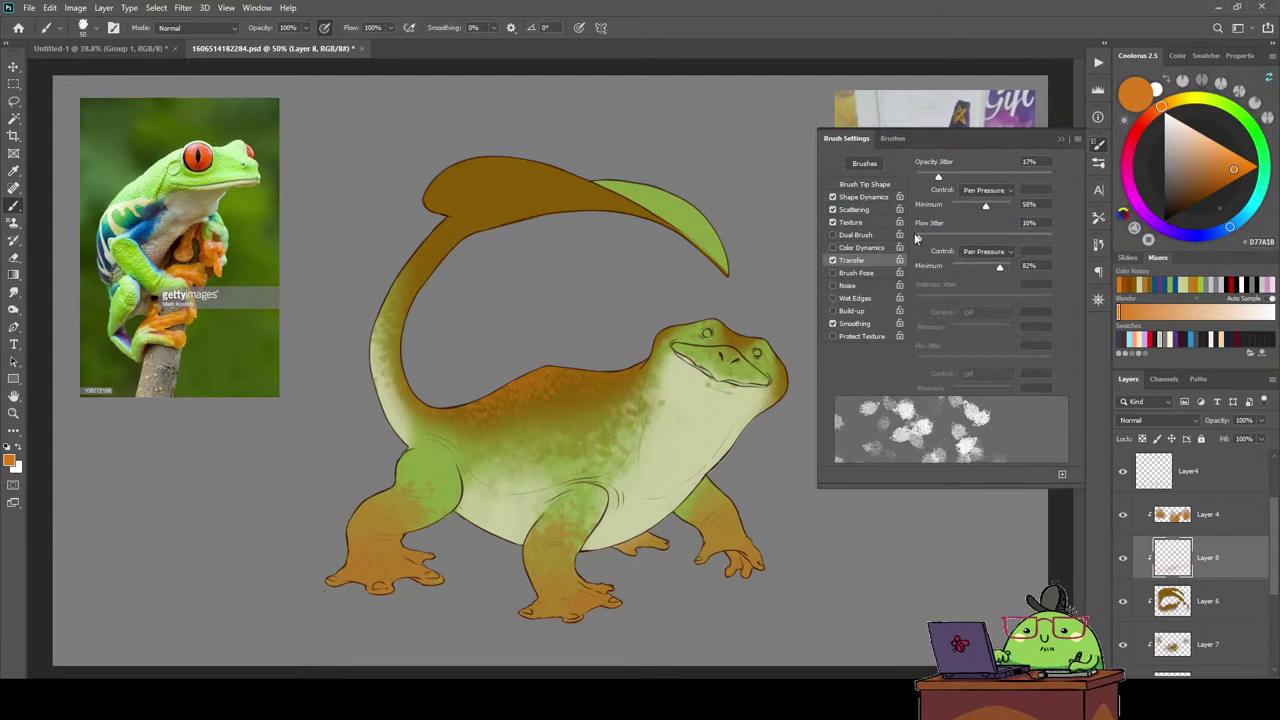
left_click_drag(922, 238, 912, 238)
left_click_drag(985, 206, 947, 219)
left_click(863, 197)
left_click(864, 210)
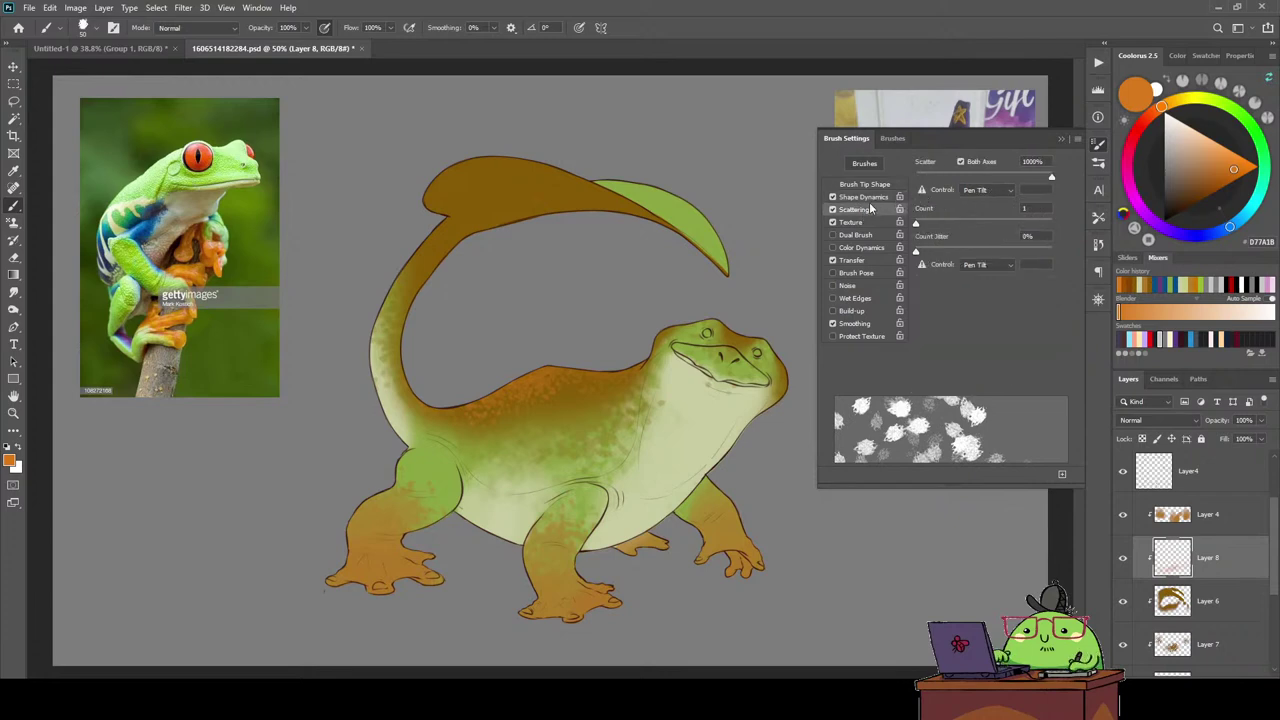
left_click(862, 222)
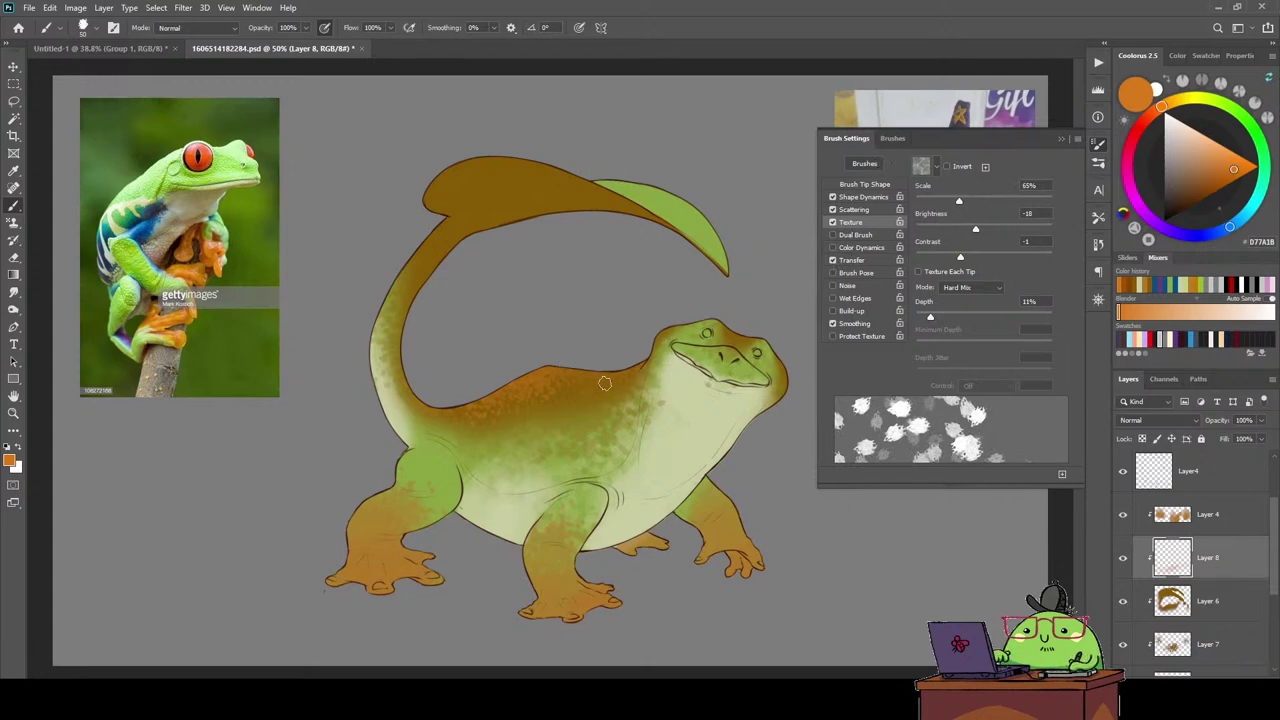
Dab orange speckles across the lizard's back and the top of the tail.
left_click_drag(605, 383, 478, 394)
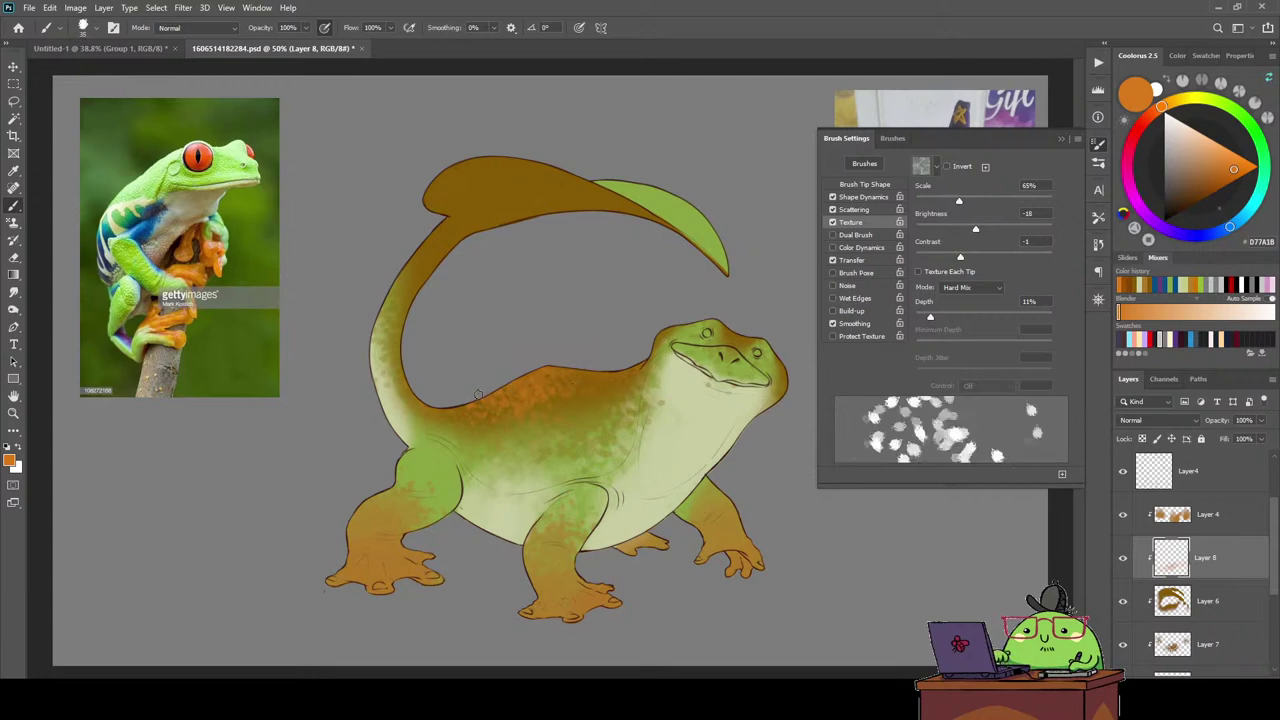
left_click(1098, 145)
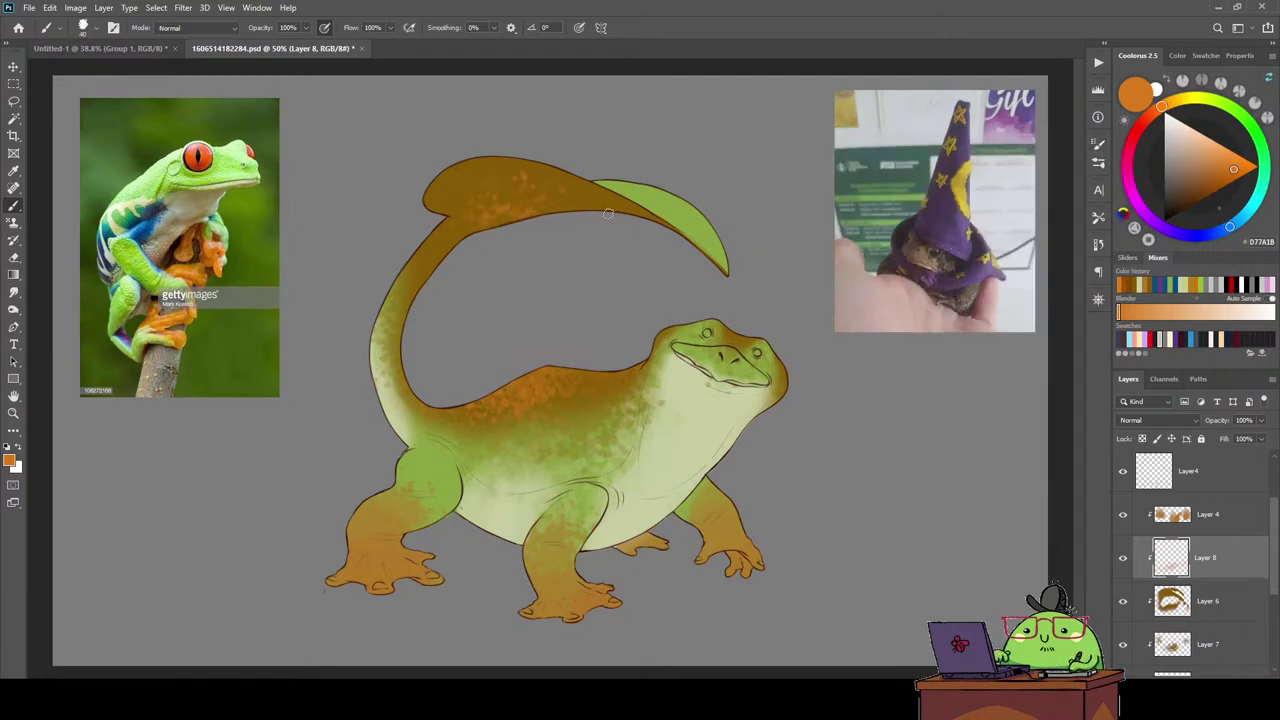
left_click_drag(607, 213, 609, 217)
Sample the body green and add a new layer clipped to Layer 4.
key("i")
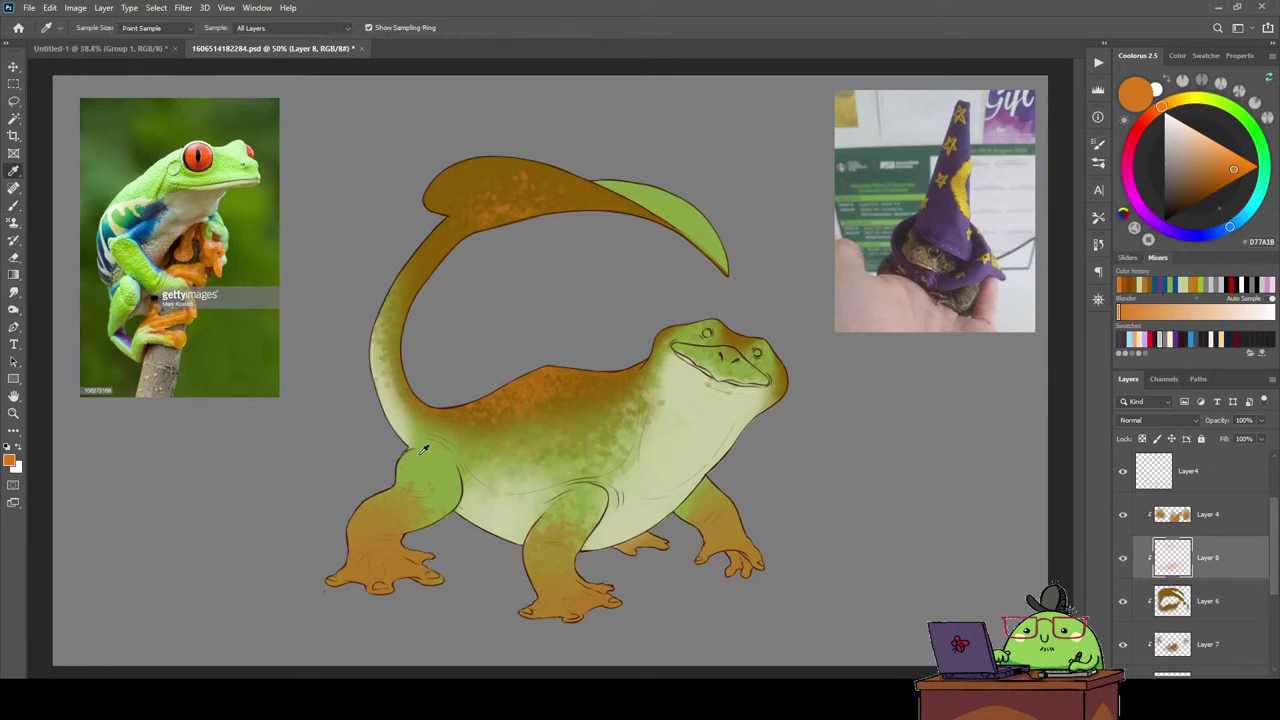
left_click(470, 458)
key("b")
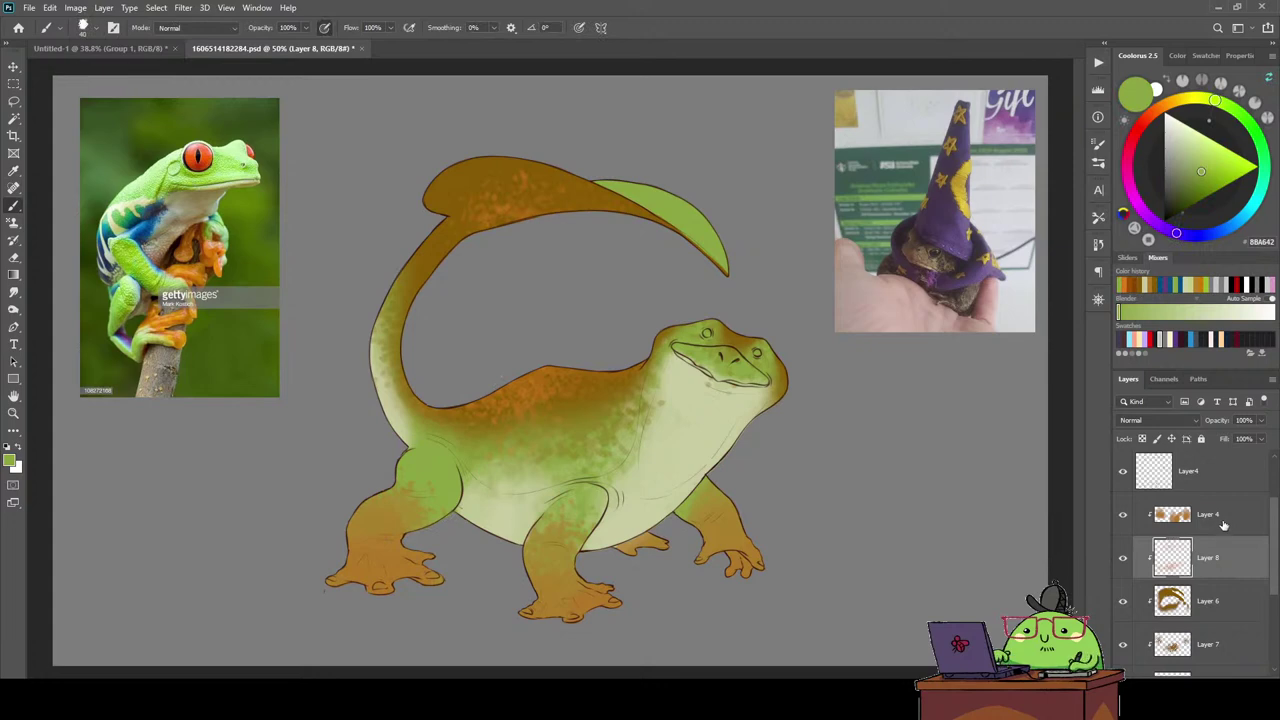
left_click(1222, 525)
key("ctrl+shift+alt+n")
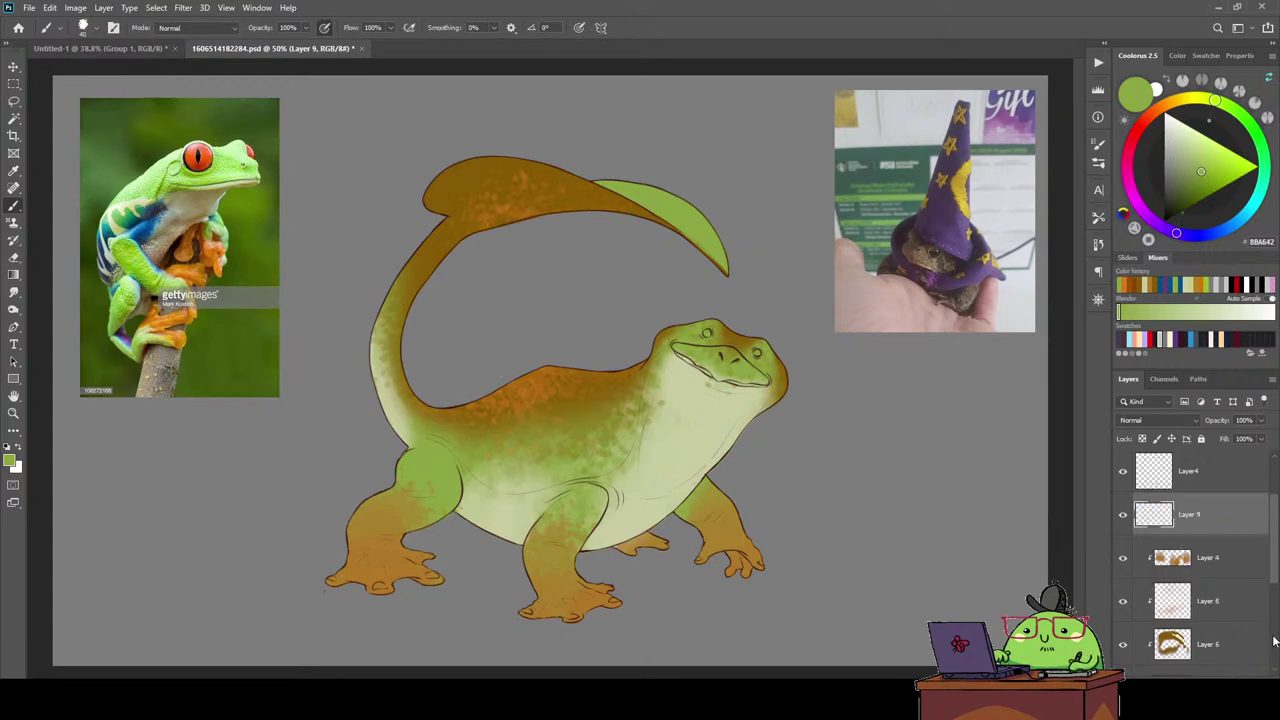
key("ctrl+alt+g")
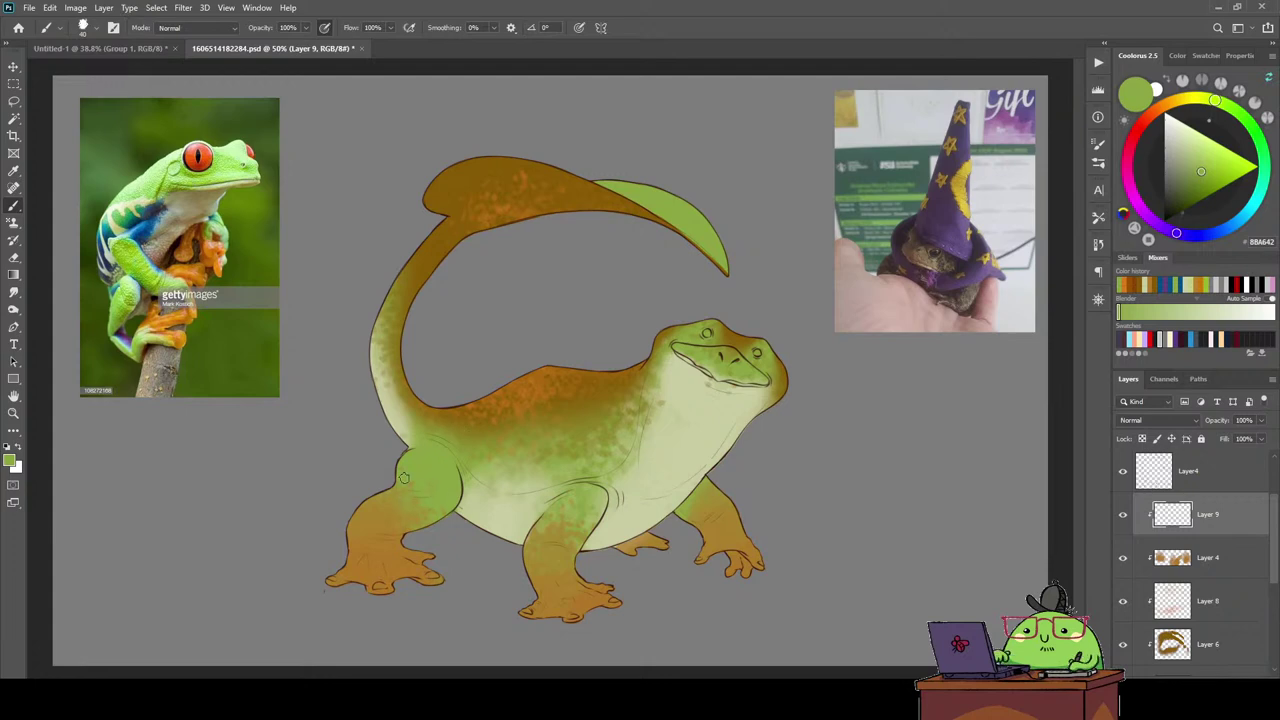
Paint faint green shading into the belly, leg and along the tail's edge.
mouse_move(394, 503)
left_mouse_down()
mouse_move(440, 446)
mouse_move(585, 405)
left_mouse_up()
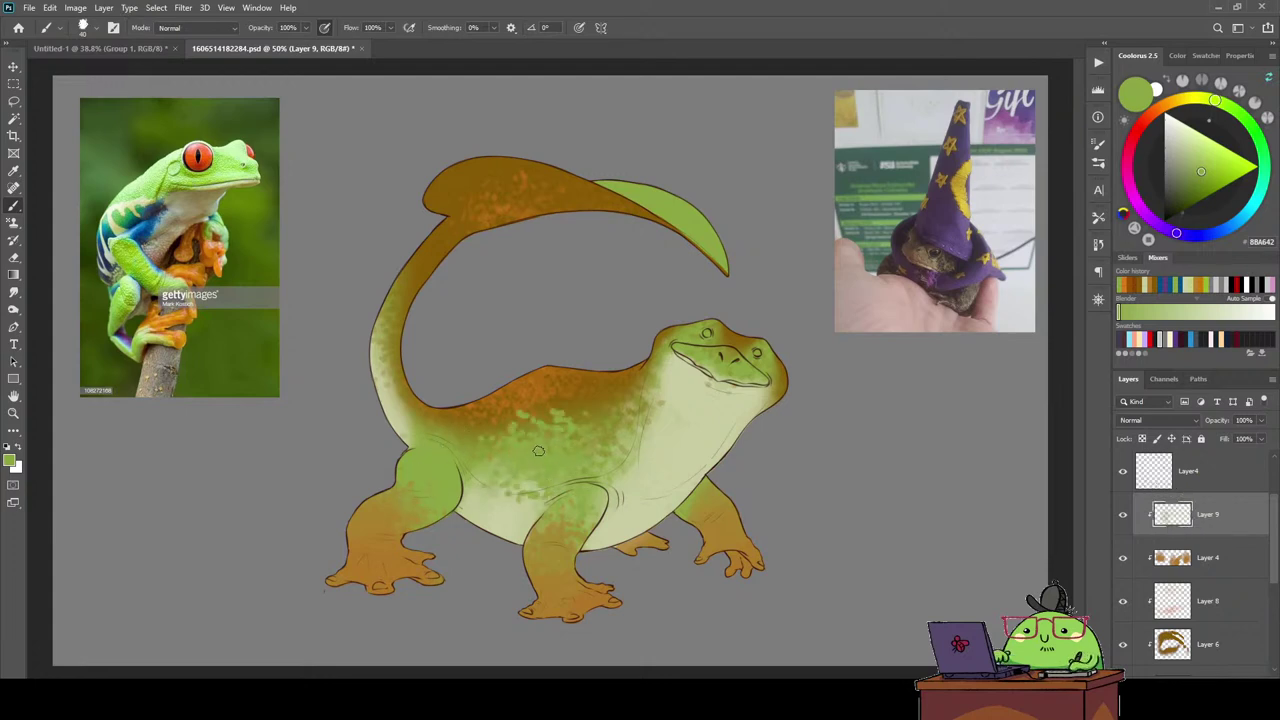
key("ctrl+z")
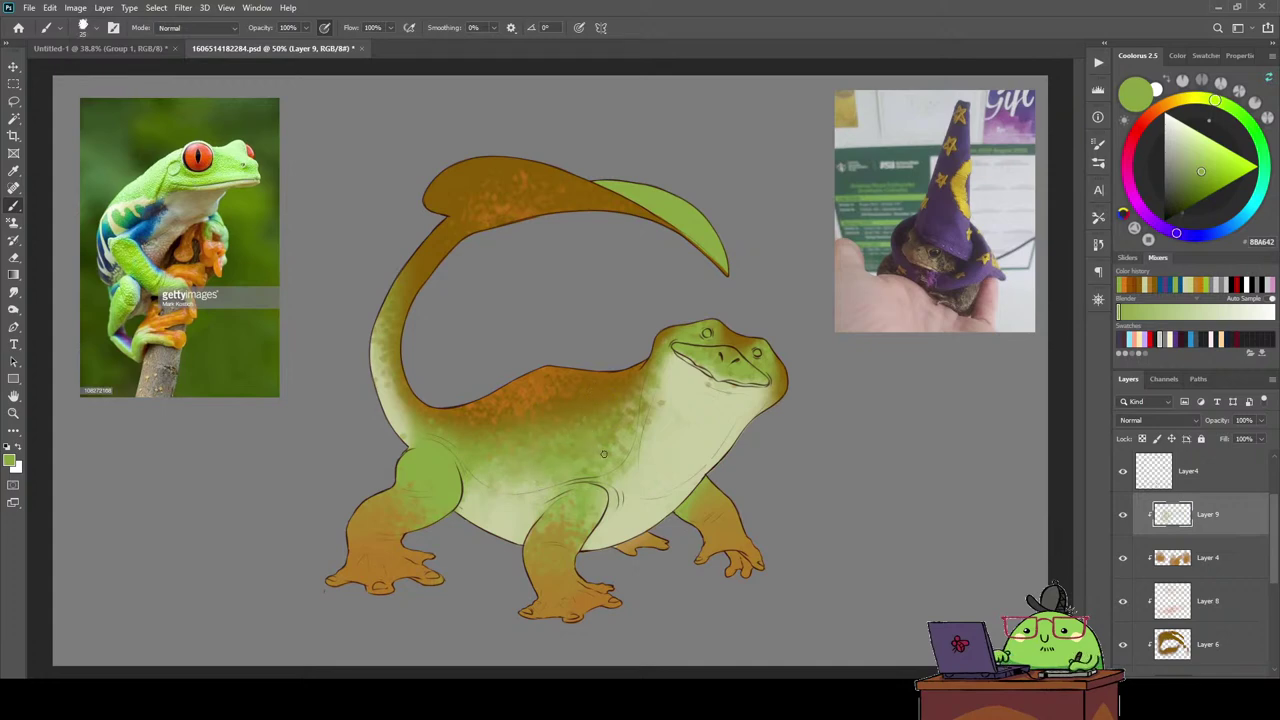
left_click_drag(633, 411, 638, 410)
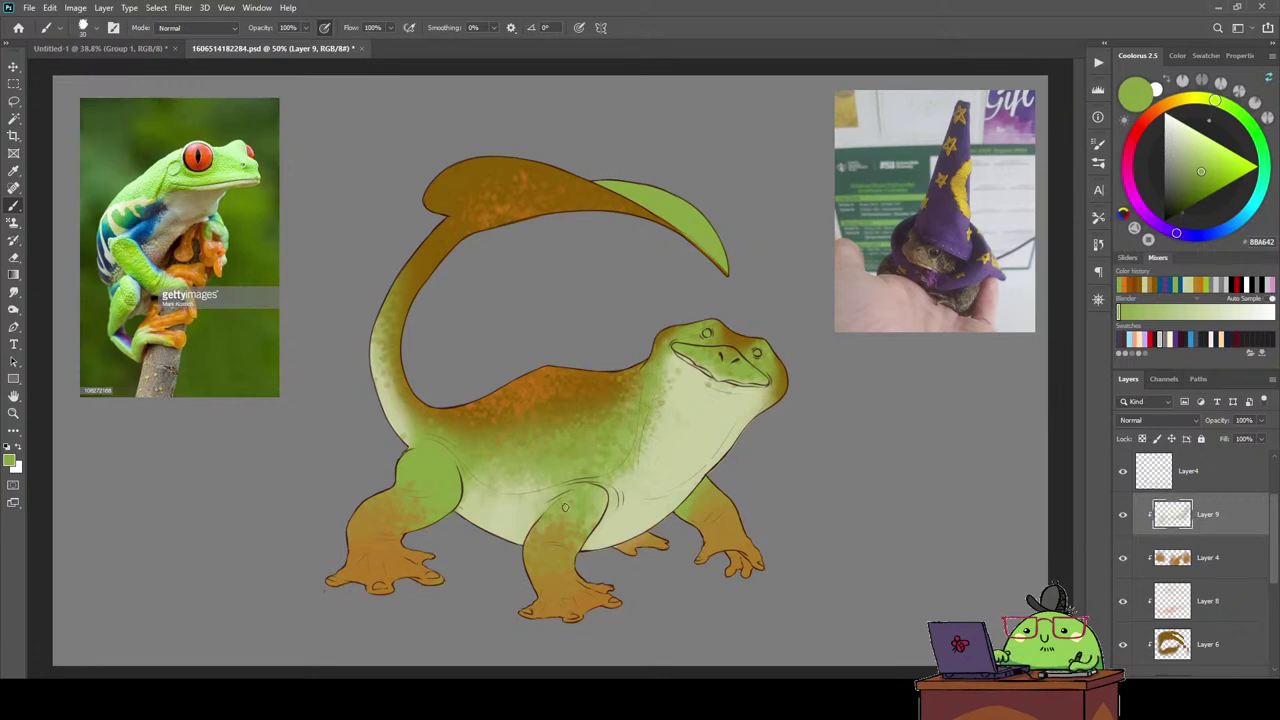
left_click_drag(565, 507, 563, 484)
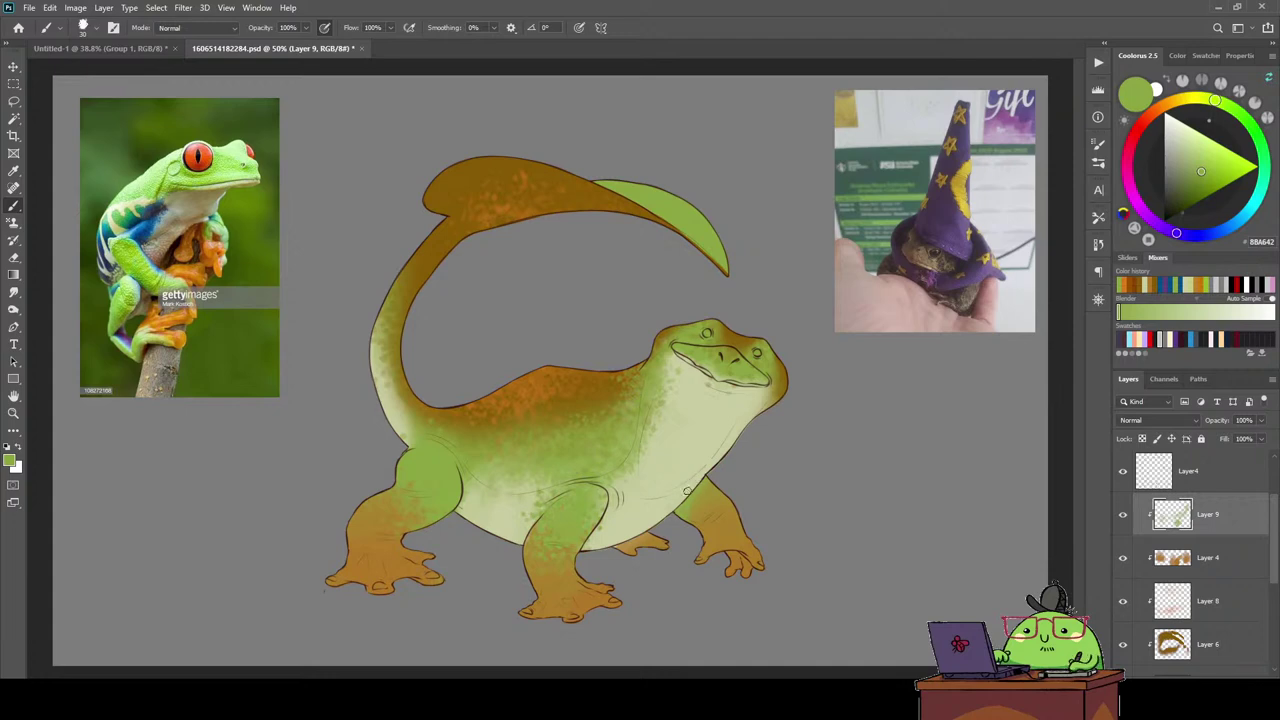
key("e")
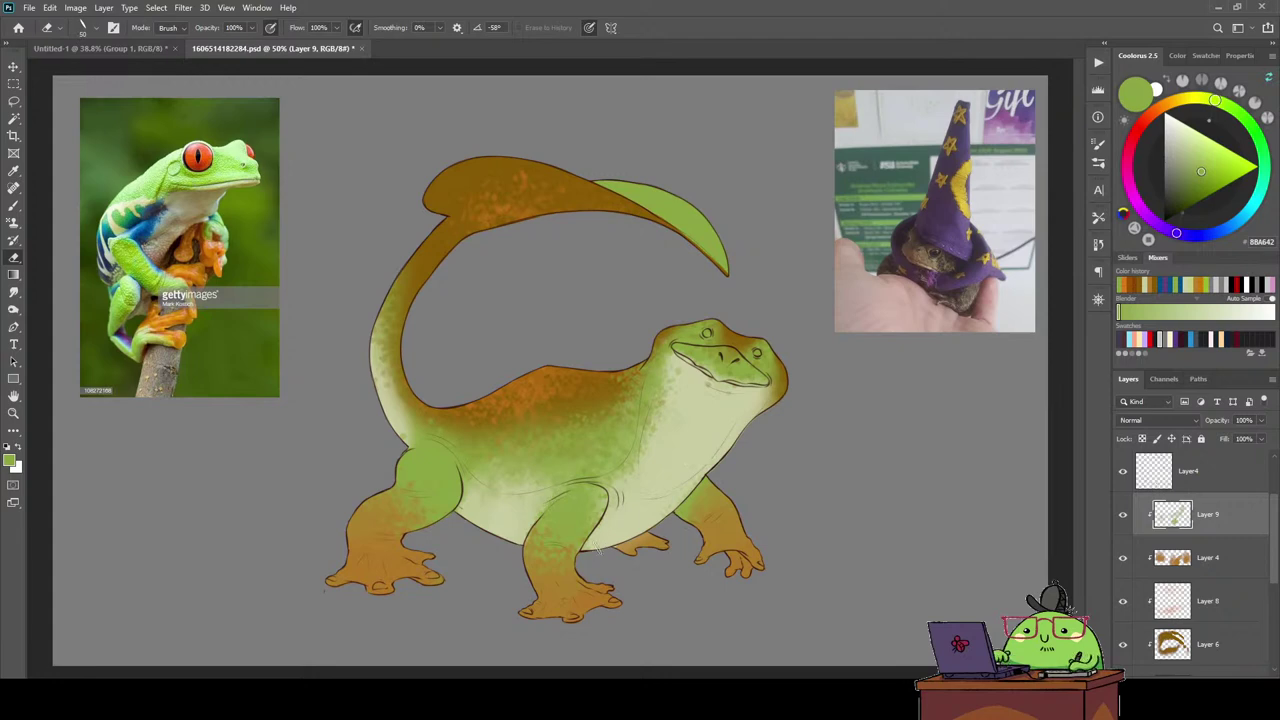
key("b")
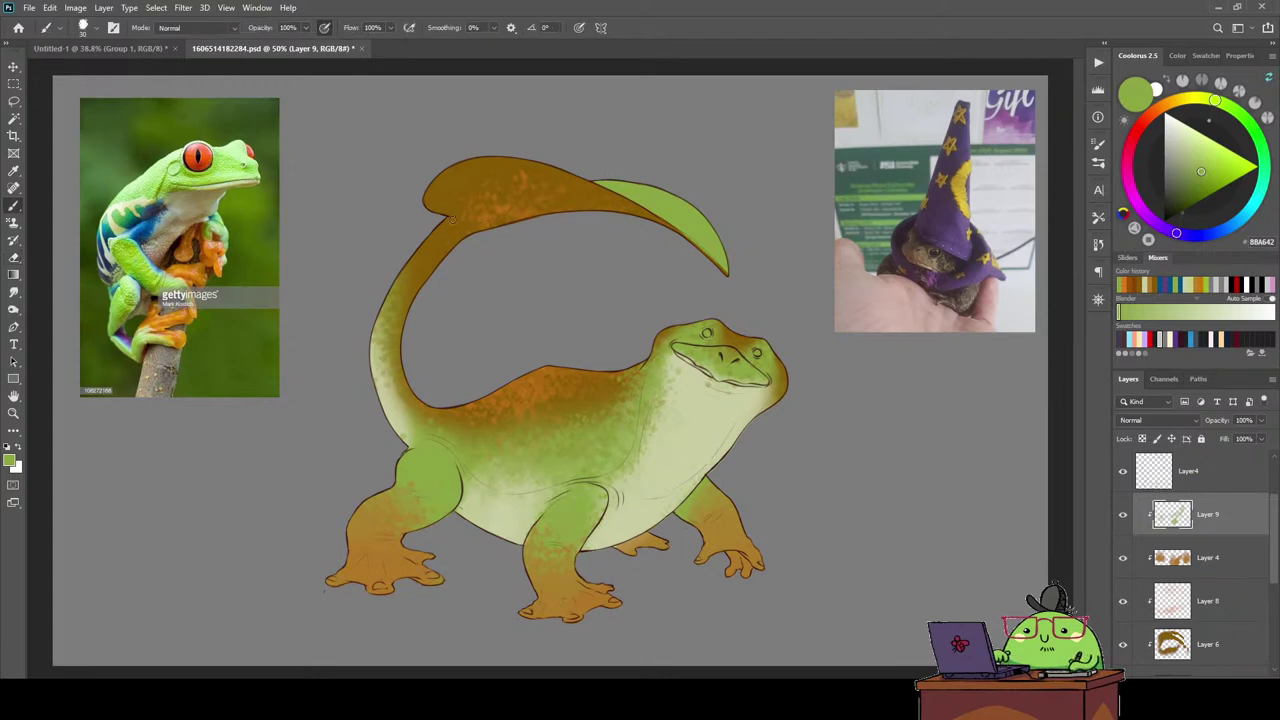
left_click_drag(381, 320, 398, 291)
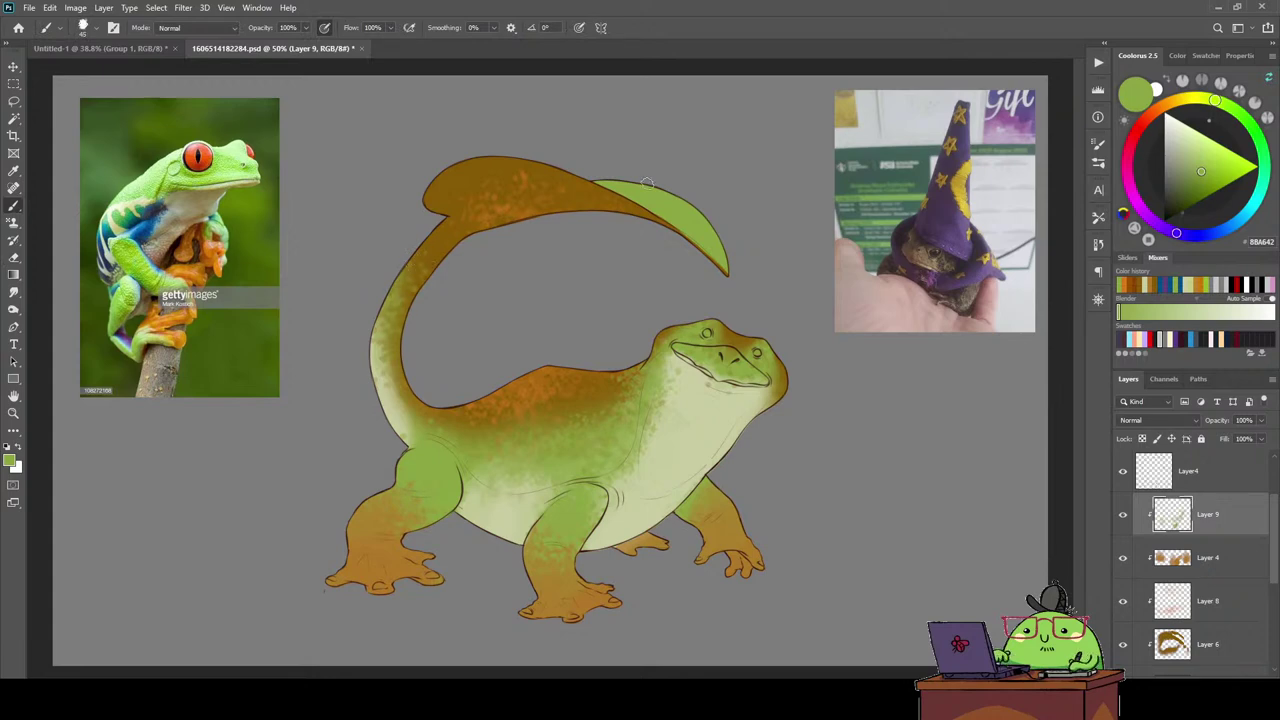
Sample the pale belly colour and try a highlight on the leaf's upper edge, then undo it.
key("i")
left_click(688, 440)
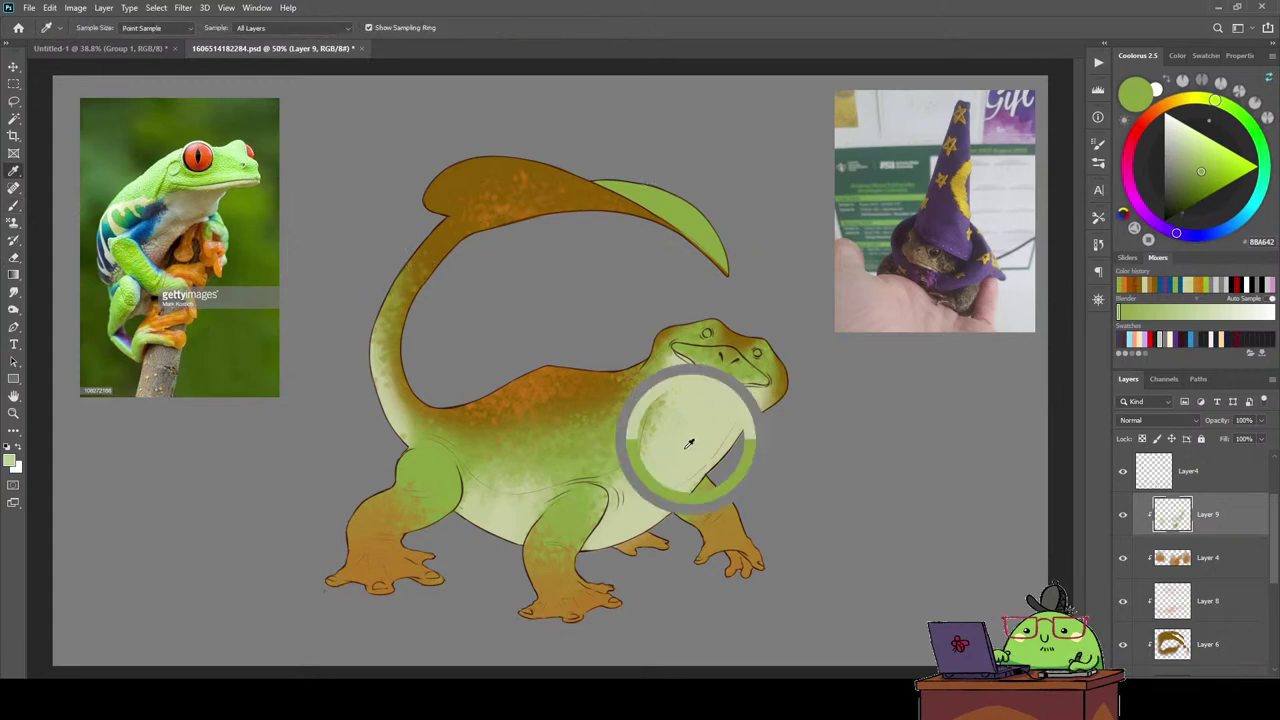
key("b")
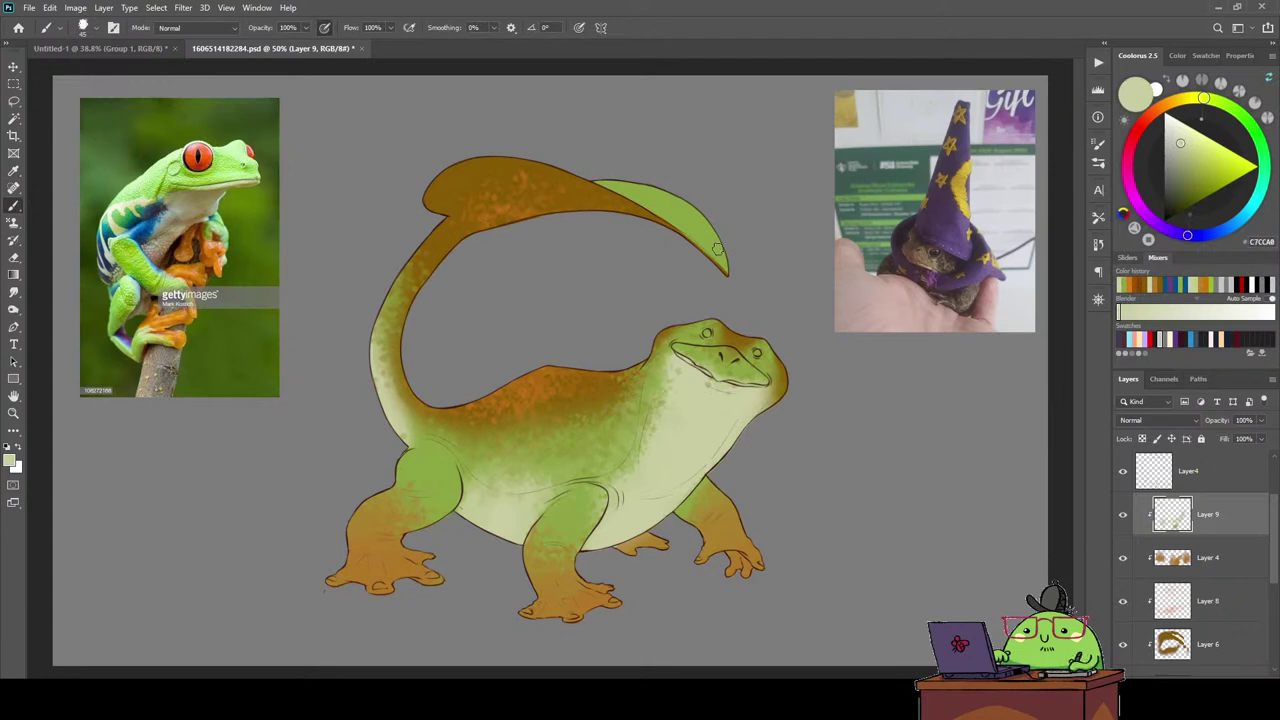
left_click_drag(702, 230, 625, 205)
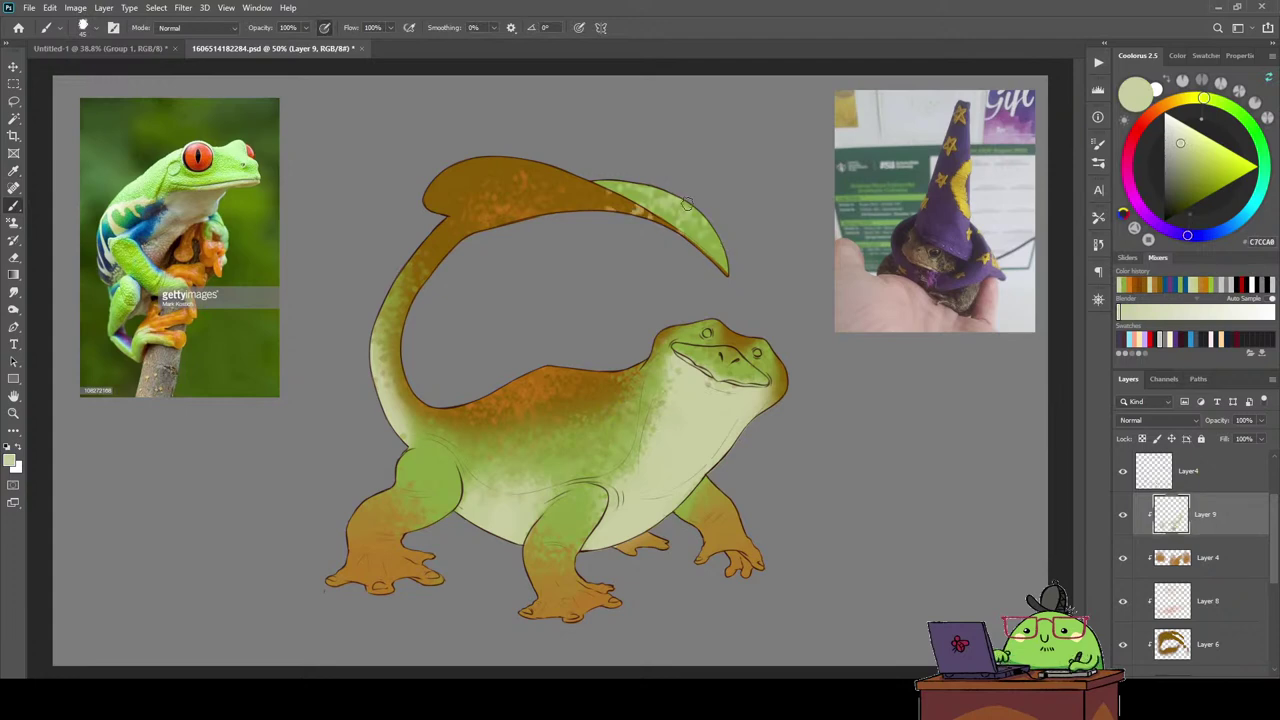
key("ctrl+z")
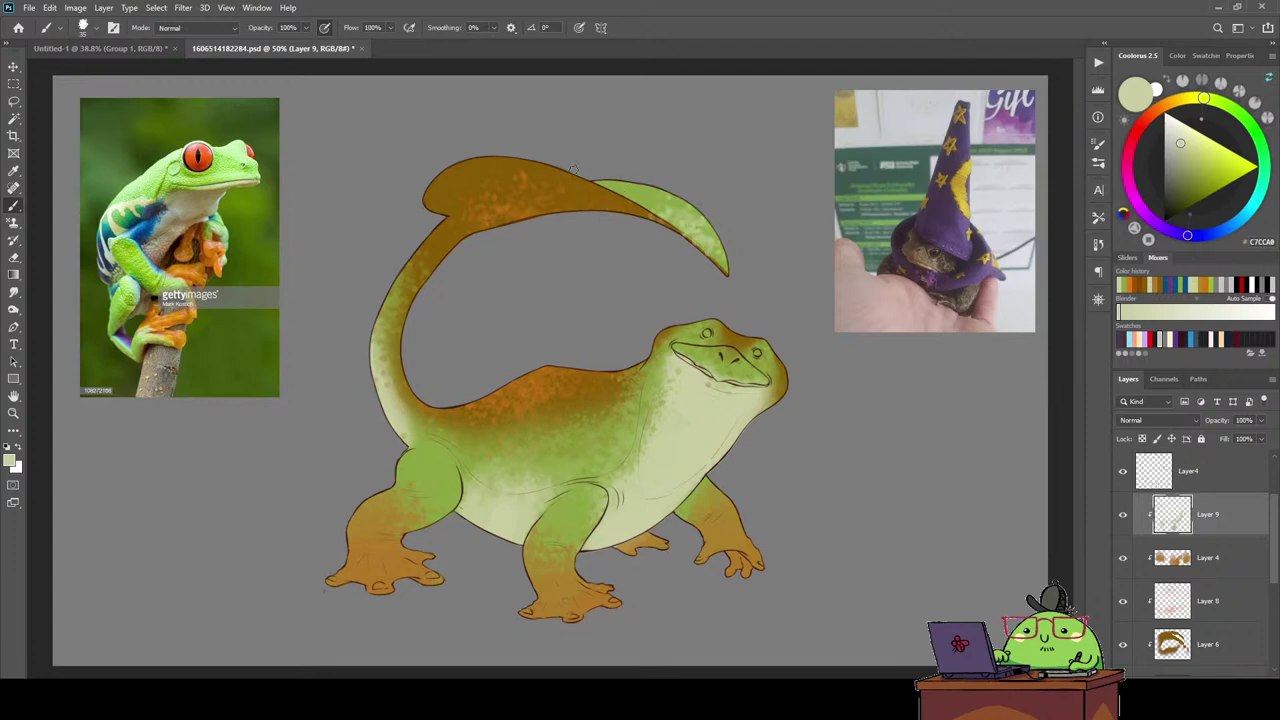
key("e")
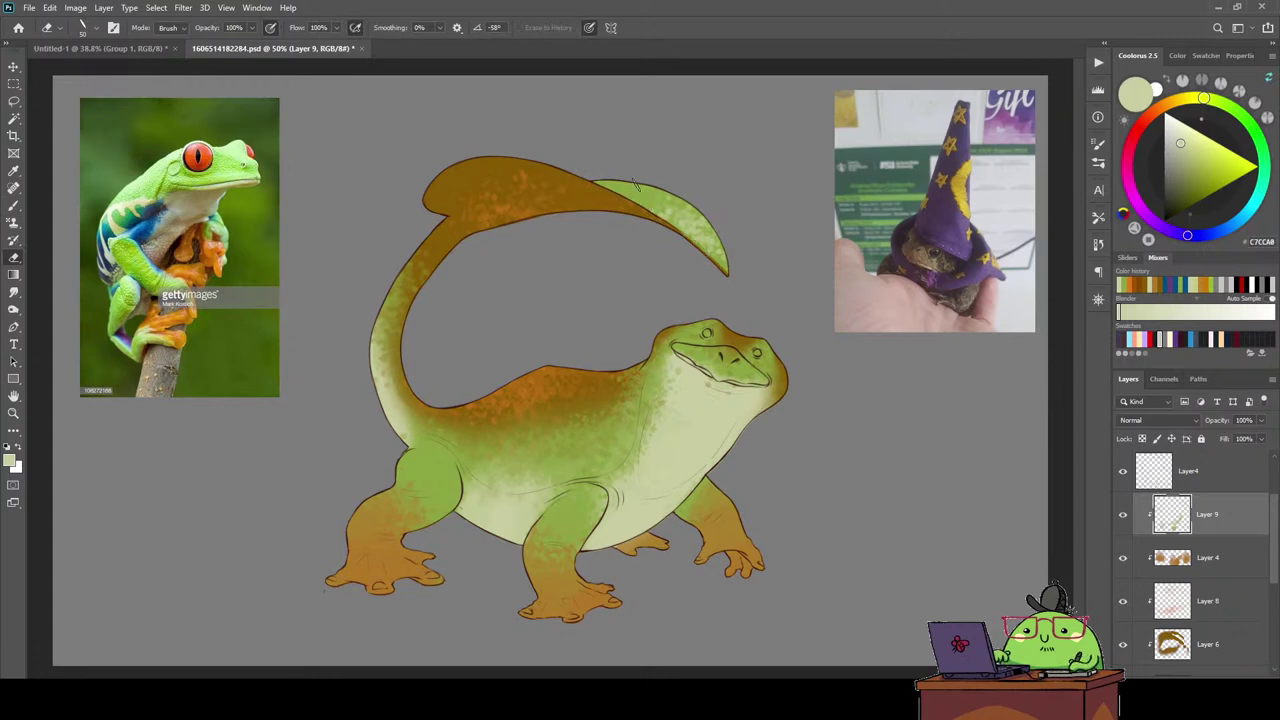
key("b")
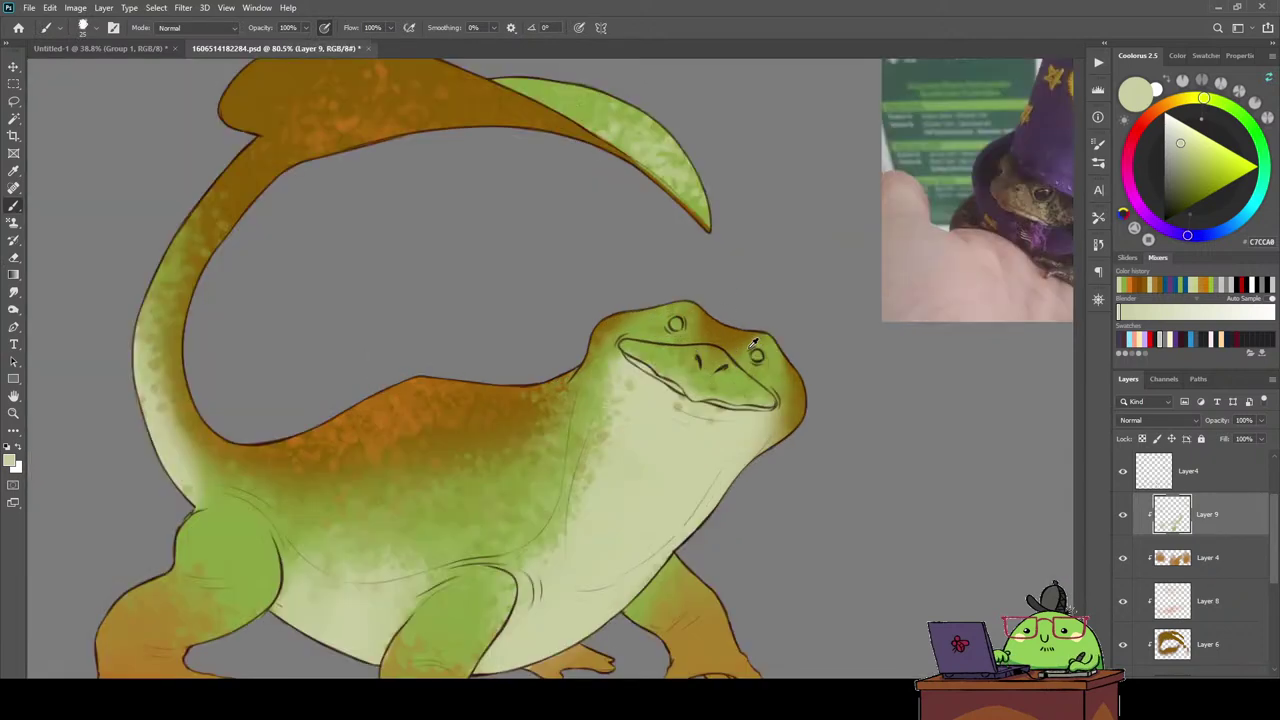
mouse_move(772, 343)
left_mouse_down()
mouse_move(827, 389)
mouse_move(768, 373)
left_mouse_up()
Sample a deep purple from the frog reference's leg and add a new layer.
scroll(768, 373, "up", 2)
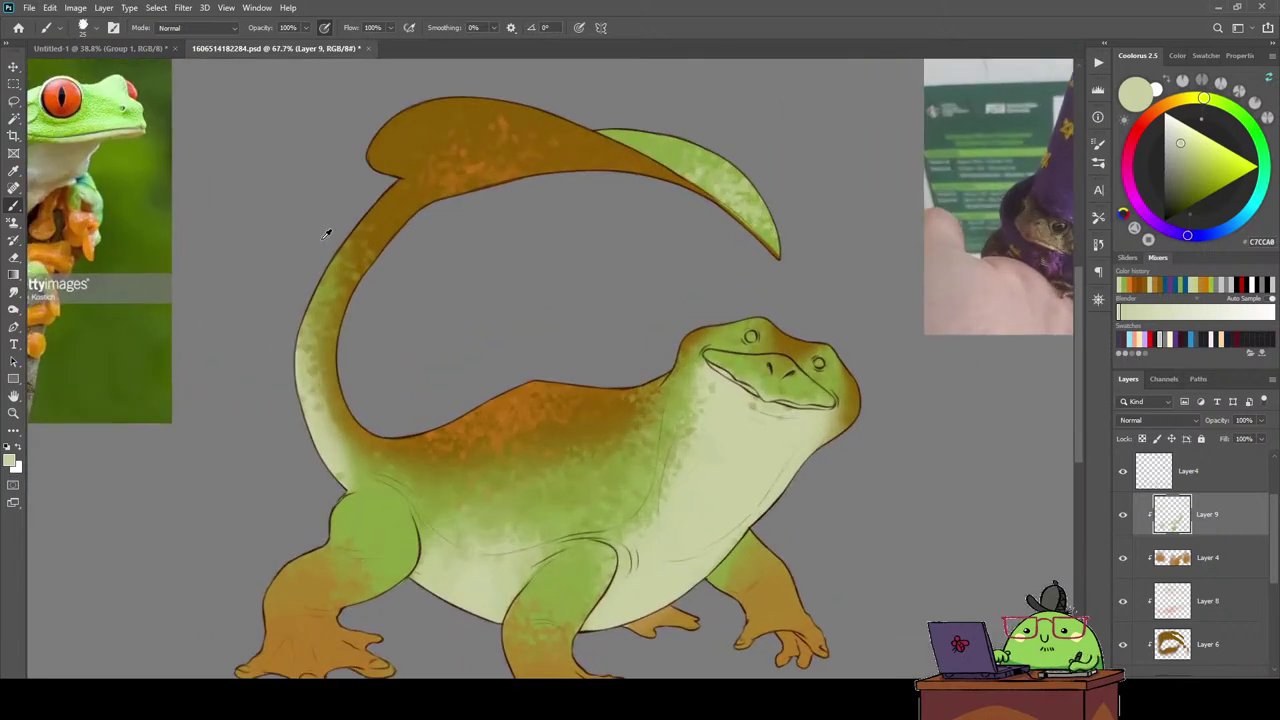
scroll(177, 194, "up", 1)
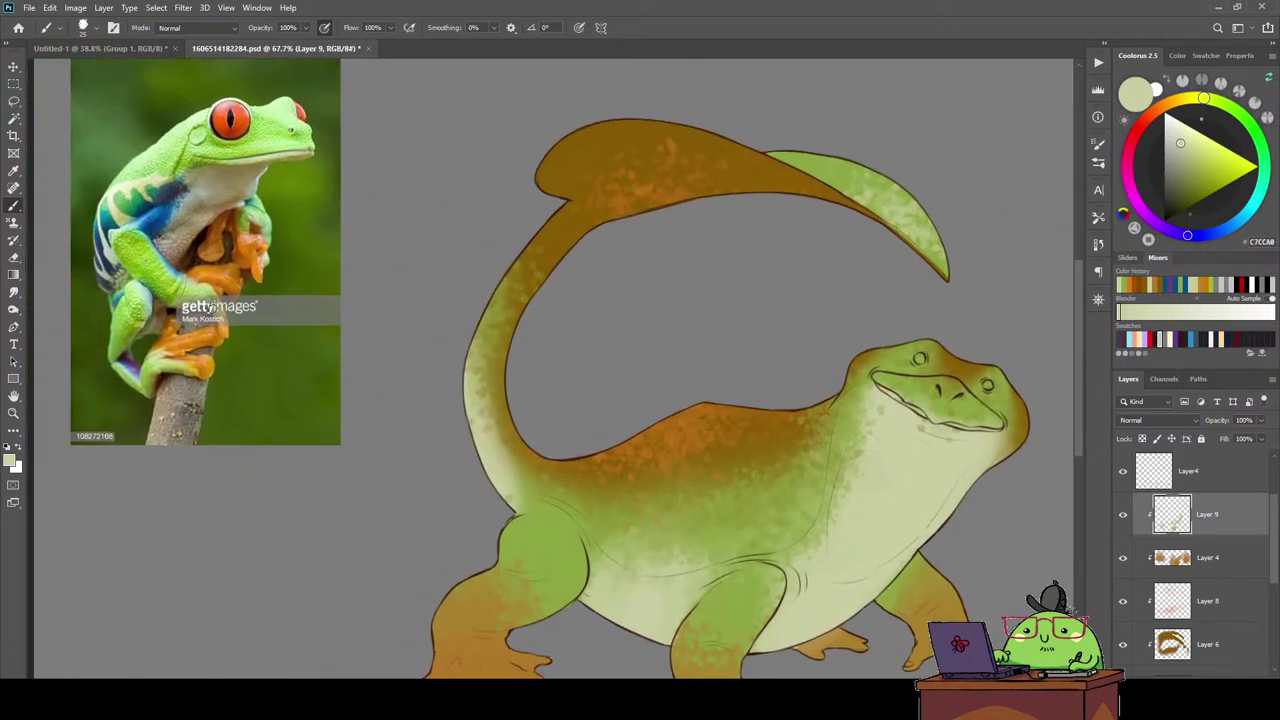
left_click(132, 366, "alt")
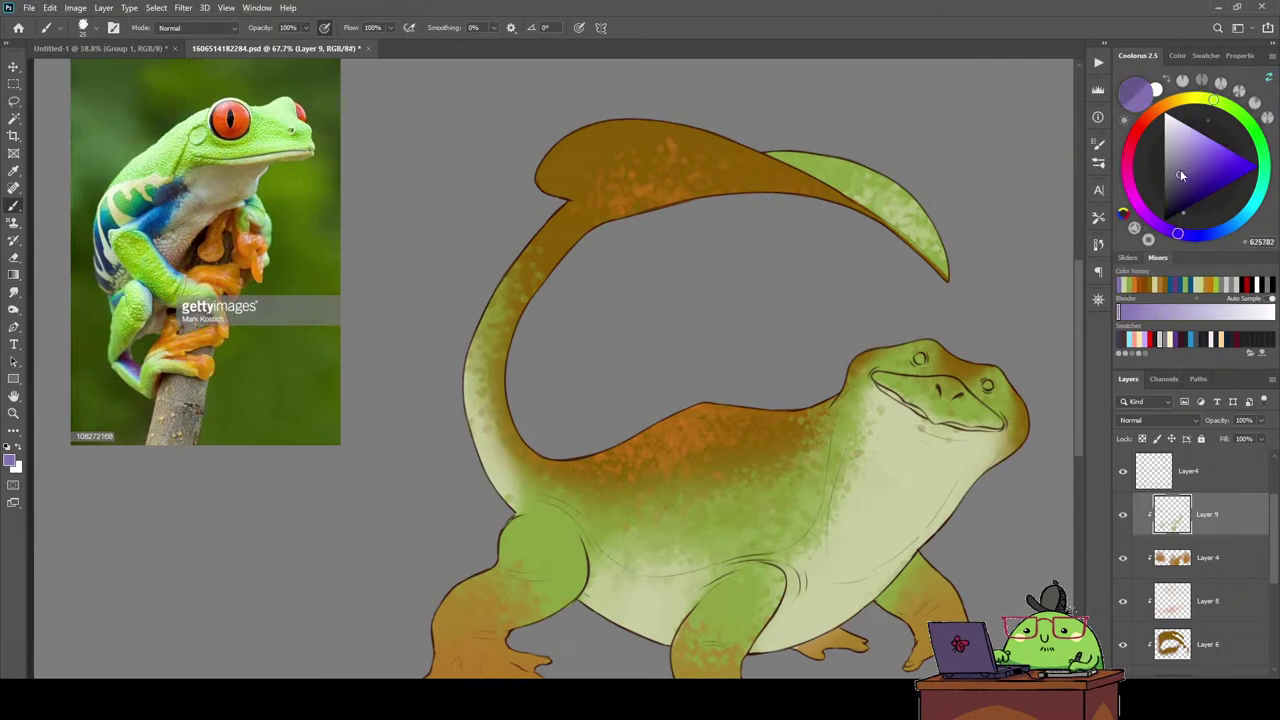
left_click(1176, 172)
left_click_drag(800, 382, 754, 378)
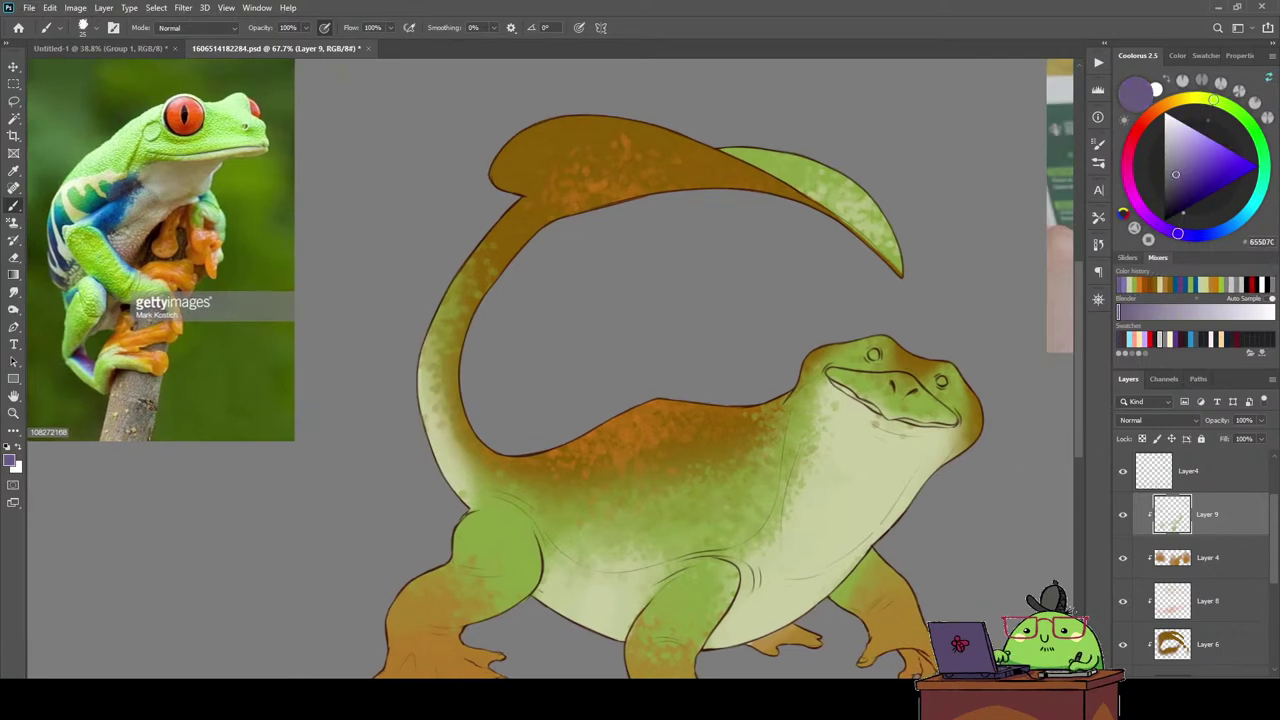
key("ctrl+shift+alt+n")
Switch to the Hard Elliptical 800 brush at 100% flow and start painting the mouth.
scroll(770, 352, "up", 5)
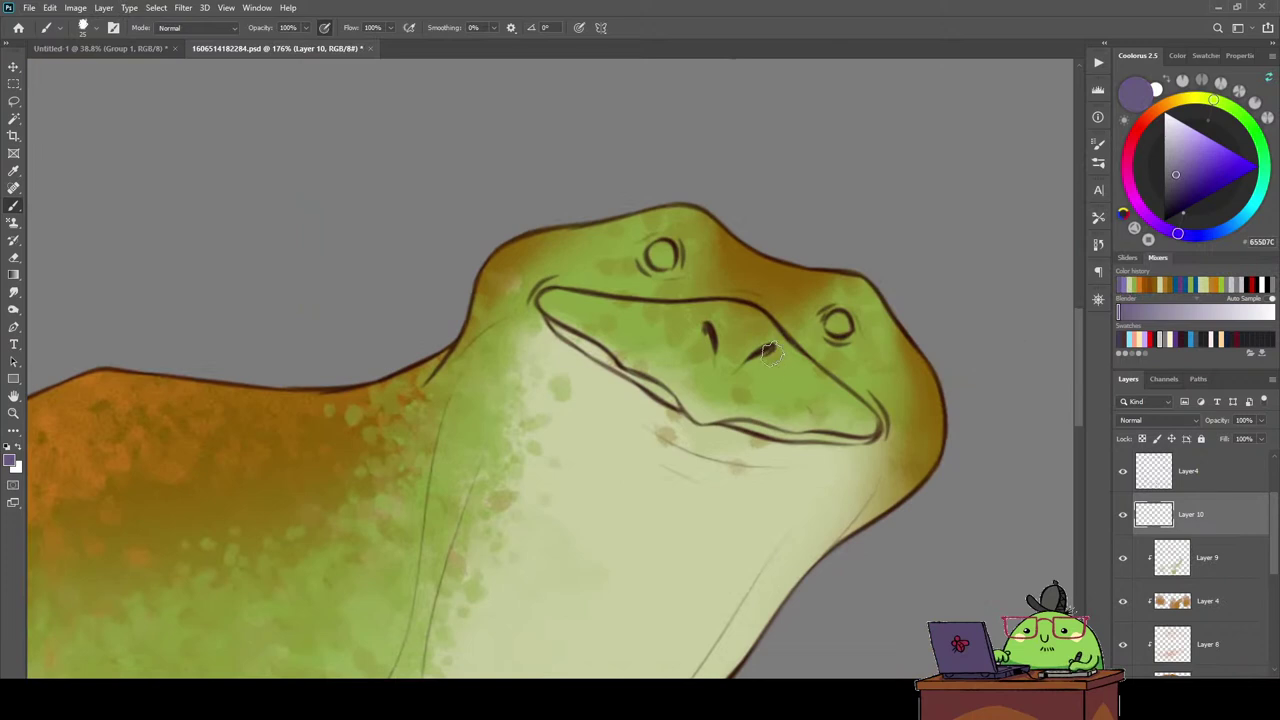
right_click(610, 334)
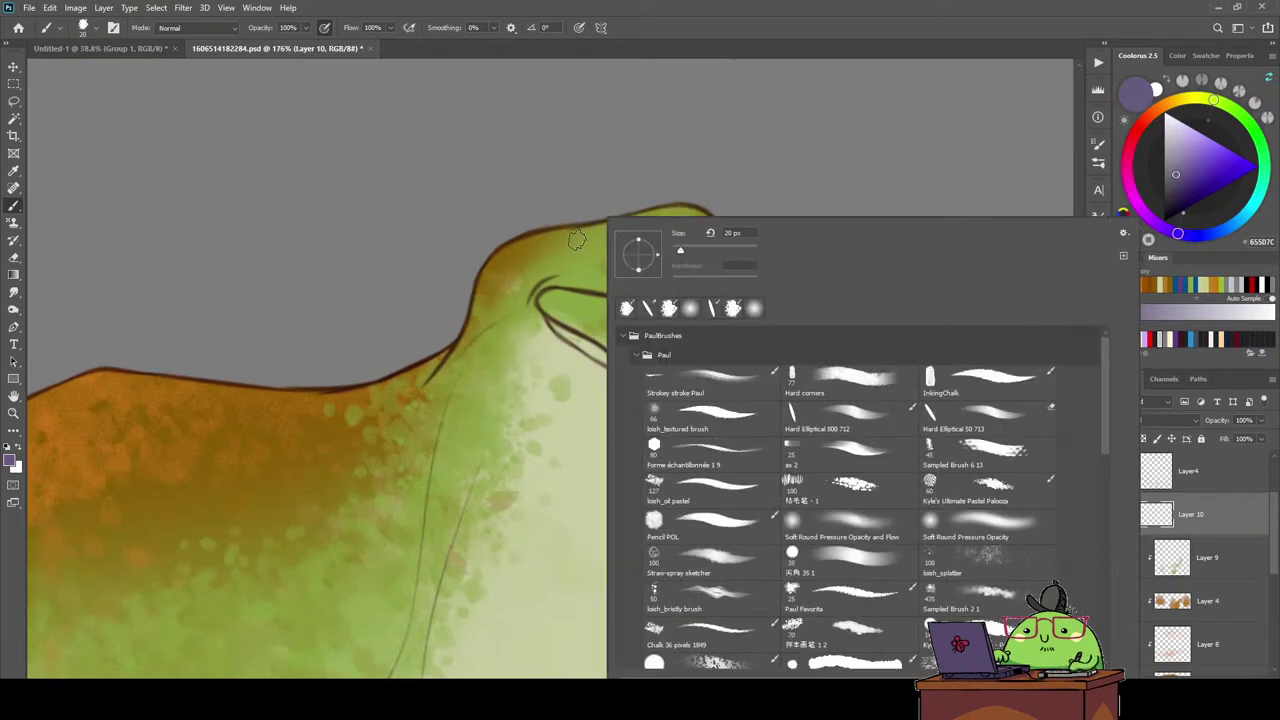
left_click(806, 416)
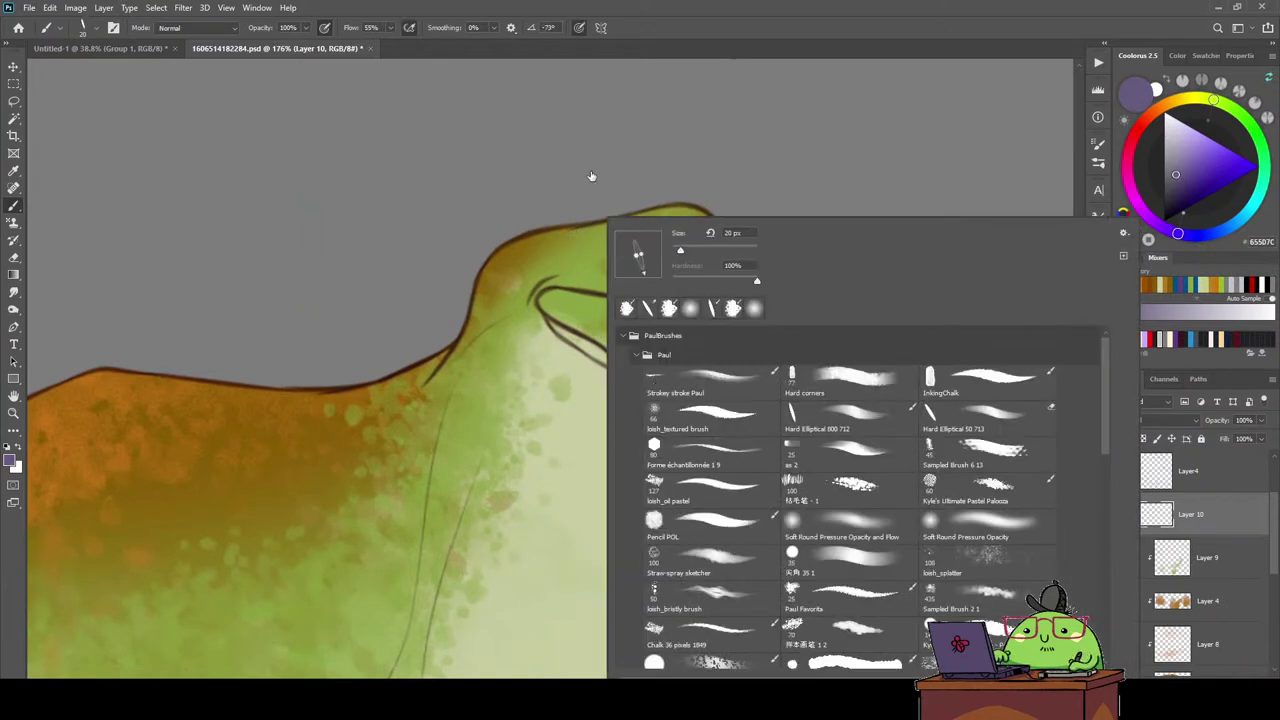
left_click(576, 8)
mouse_move(546, 298)
left_mouse_down()
mouse_move(566, 318)
mouse_move(728, 318)
mouse_move(775, 360)
left_mouse_up()
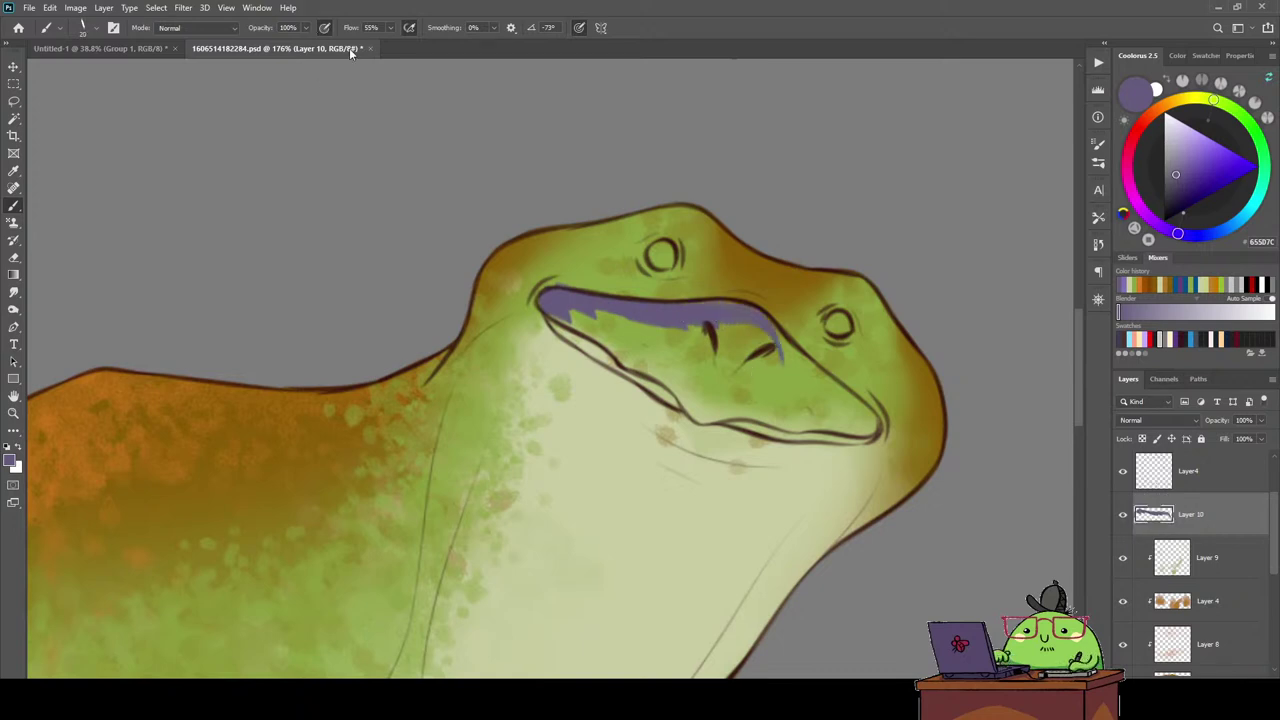
left_click(391, 27)
left_click_drag(395, 45, 428, 45)
Paint purple along the upper mouth line to its right corner and the lower jaw.
left_click_drag(730, 308, 870, 425)
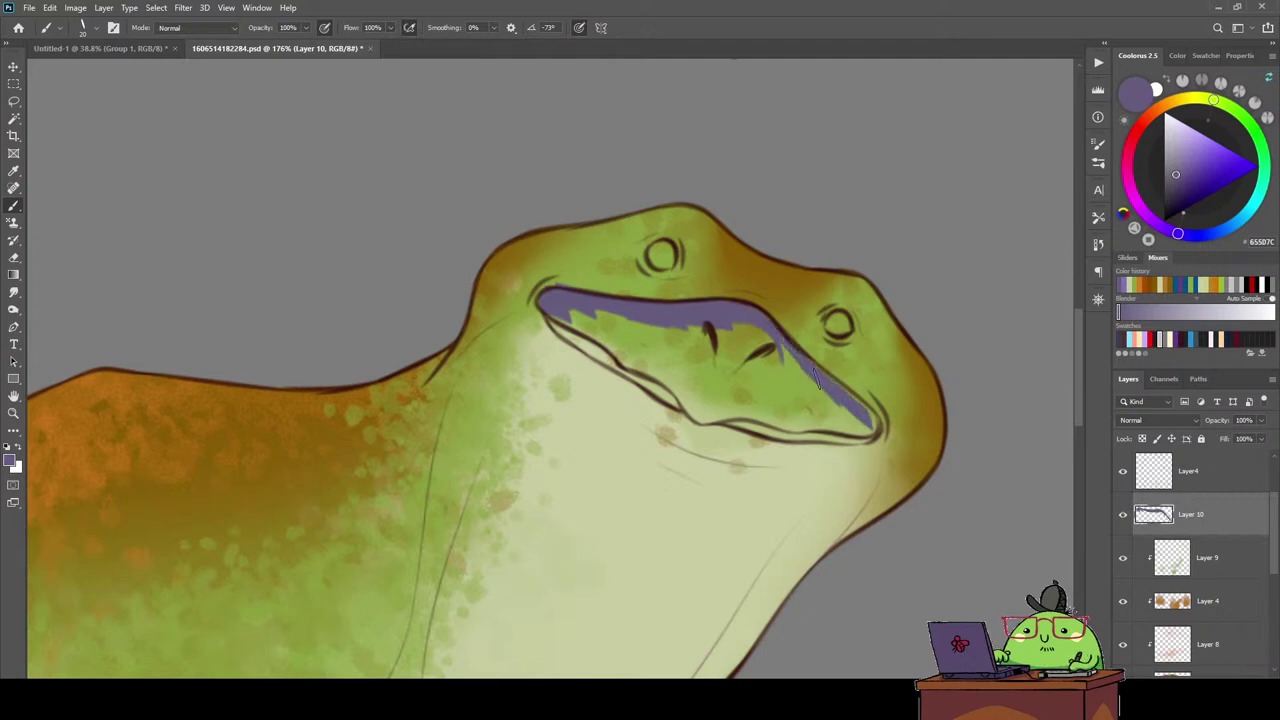
mouse_move(832, 382)
left_mouse_down()
mouse_move(870, 420)
mouse_move(810, 412)
left_mouse_up()
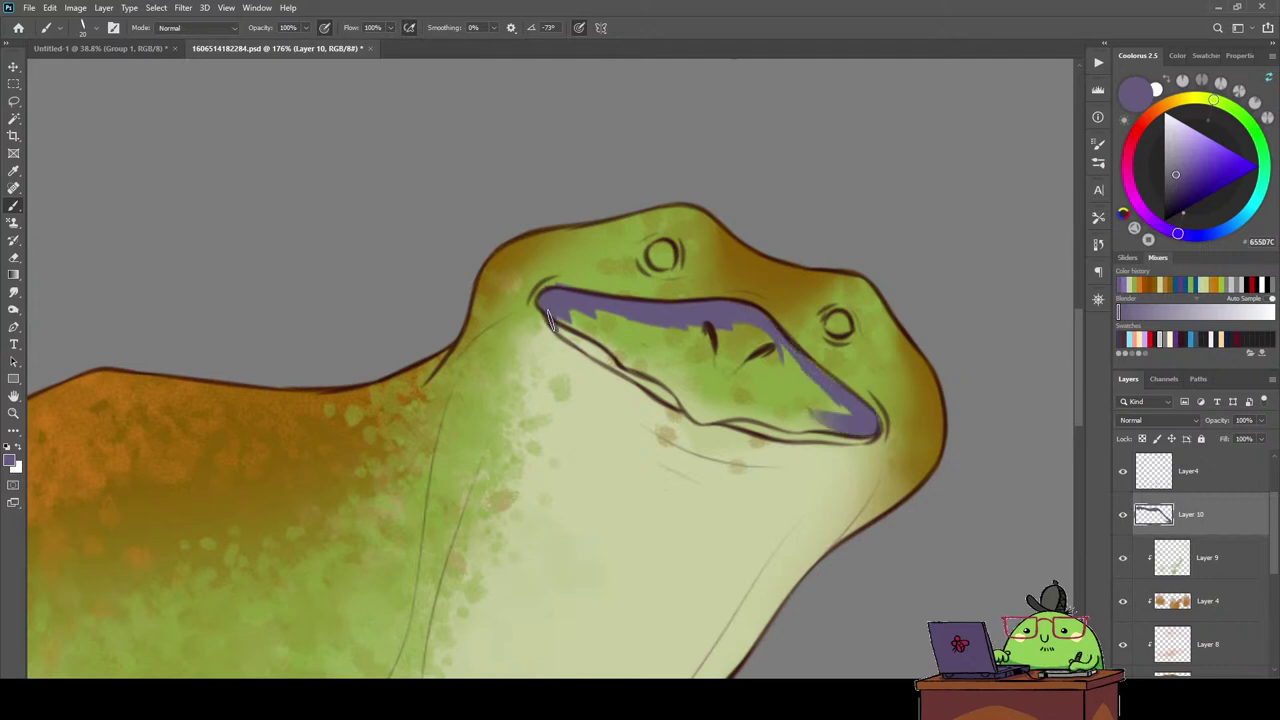
mouse_move(573, 329)
left_mouse_down()
mouse_move(605, 362)
mouse_move(700, 408)
left_mouse_up()
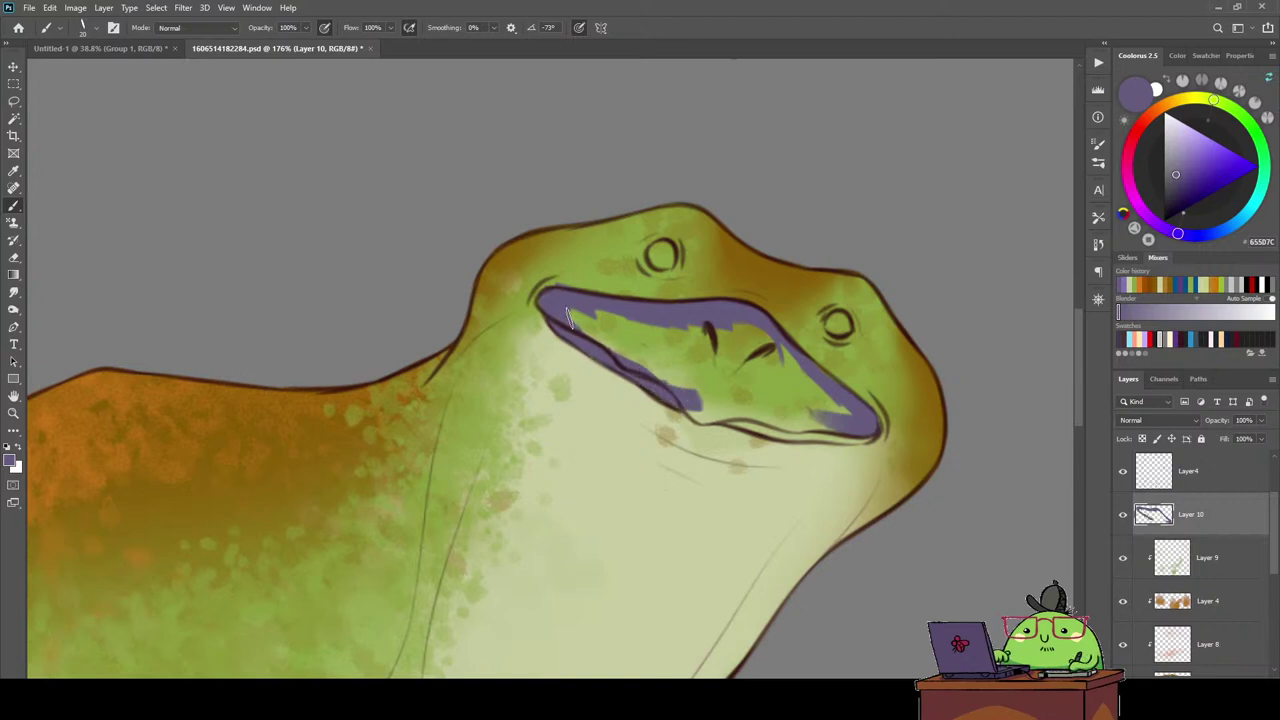
left_click_drag(596, 323, 563, 293)
key("e")
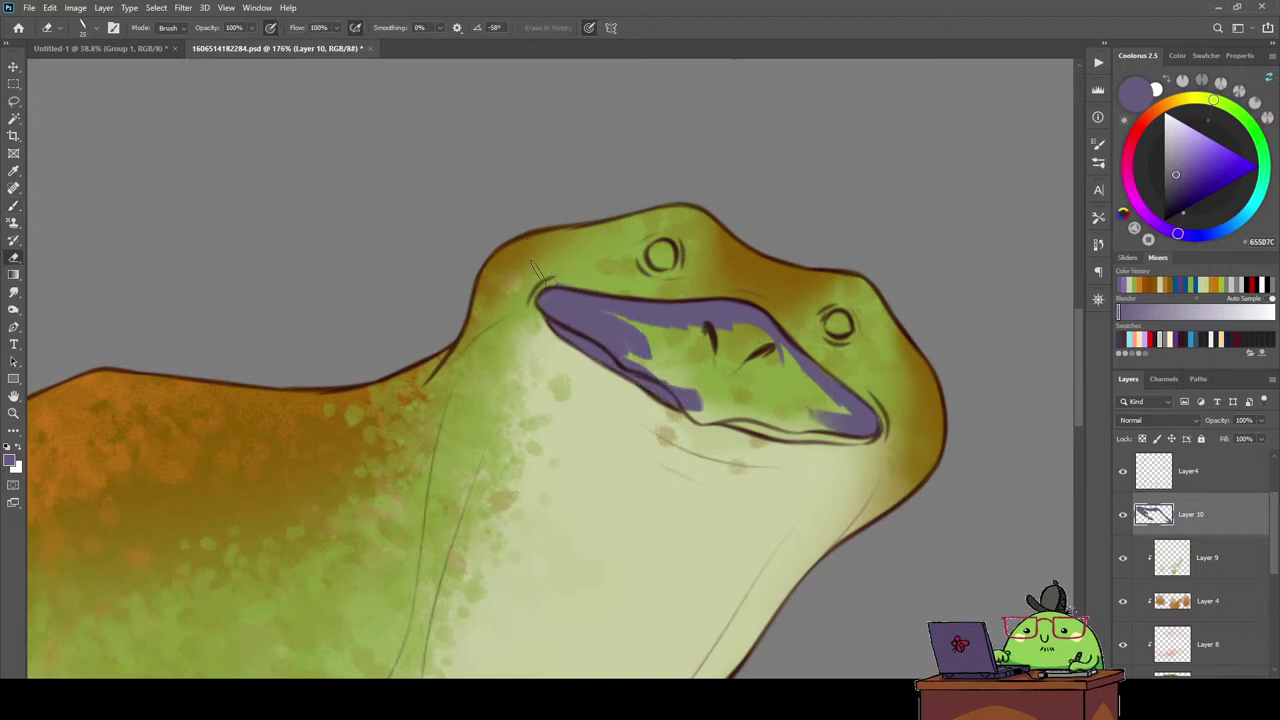
key("b")
Cover the remaining green patches and lower edge of the mouth with purple.
mouse_move(605, 312)
left_mouse_down()
mouse_move(665, 345)
mouse_move(690, 395)
mouse_move(770, 400)
mouse_move(686, 383)
left_mouse_up()
mouse_move(690, 332)
left_mouse_down()
mouse_move(725, 385)
mouse_move(755, 380)
left_mouse_up()
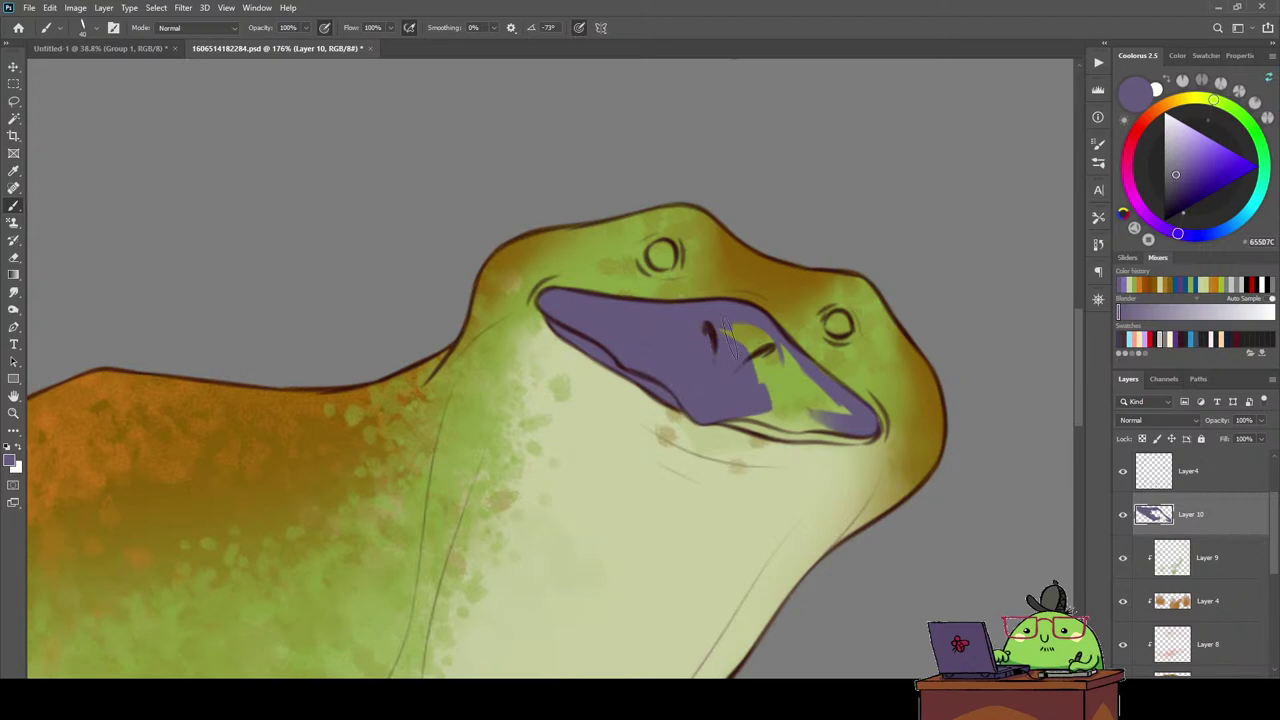
mouse_move(750, 330)
left_mouse_down()
mouse_move(812, 410)
mouse_move(850, 415)
left_mouse_up()
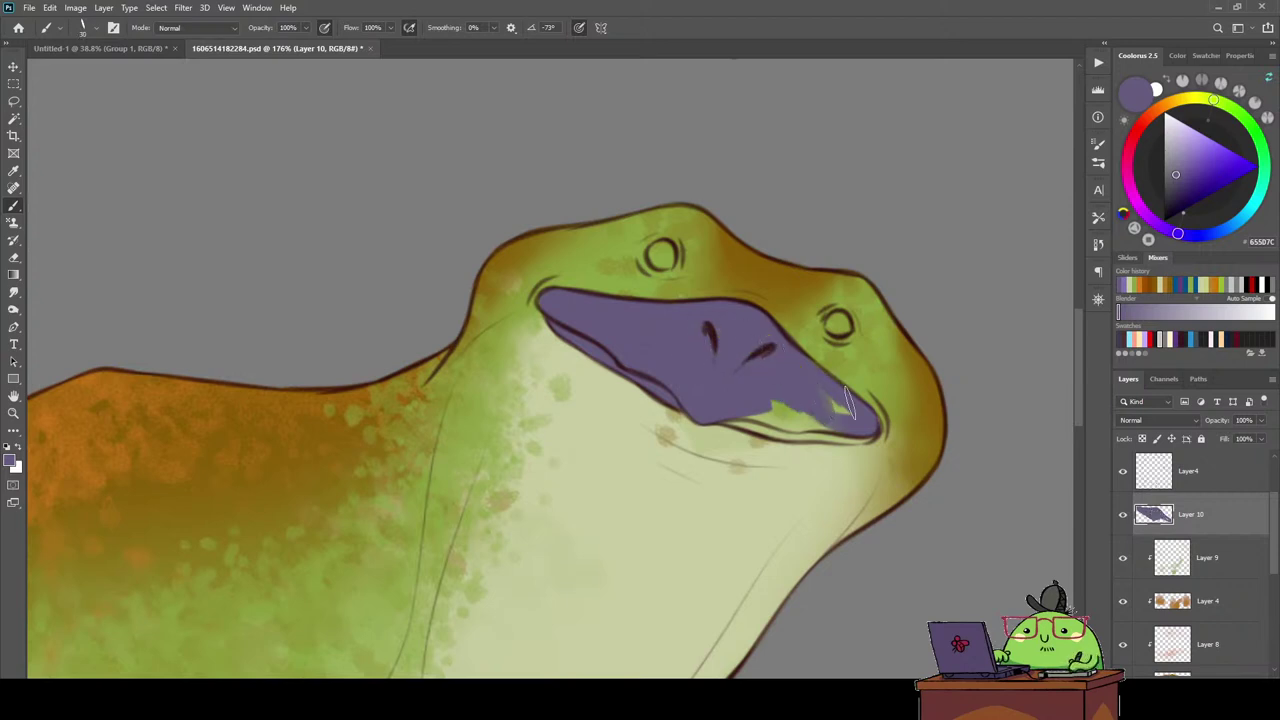
mouse_move(718, 393)
left_mouse_down()
mouse_move(730, 424)
mouse_move(836, 430)
left_mouse_up()
mouse_move(848, 430)
left_mouse_down()
mouse_move(838, 405)
mouse_move(762, 415)
left_mouse_up()
key("e")
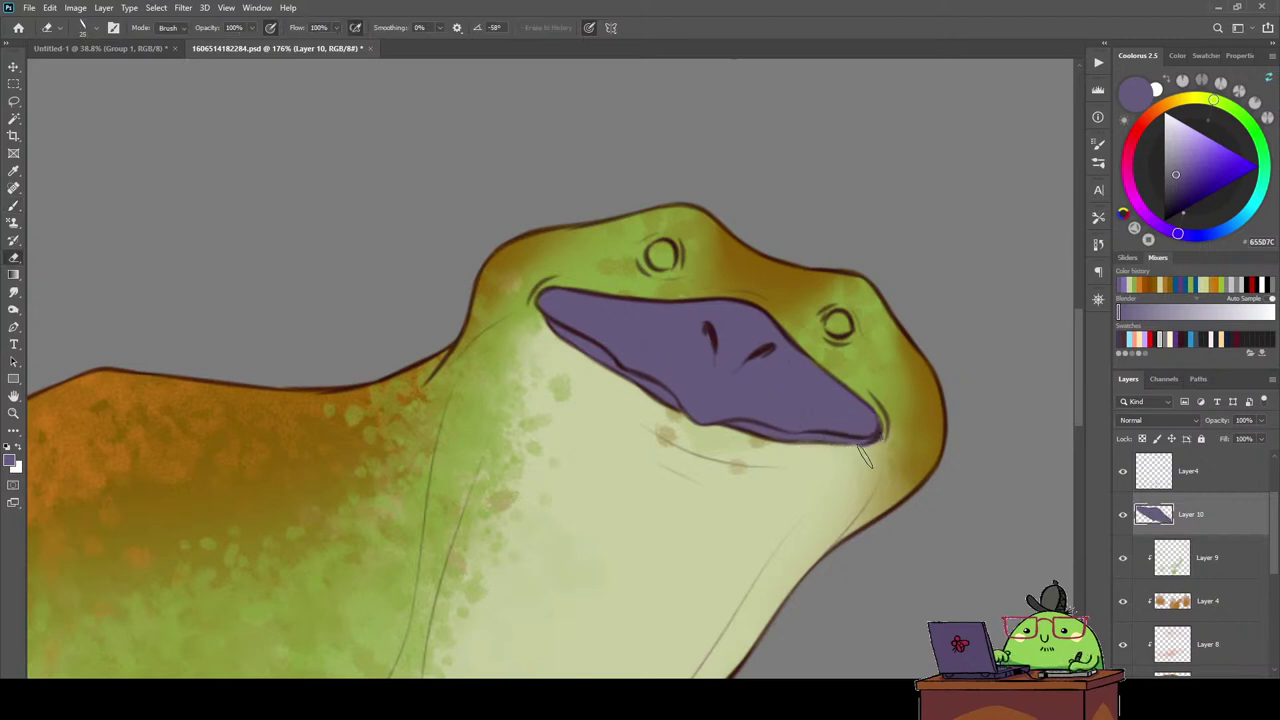
key("b")
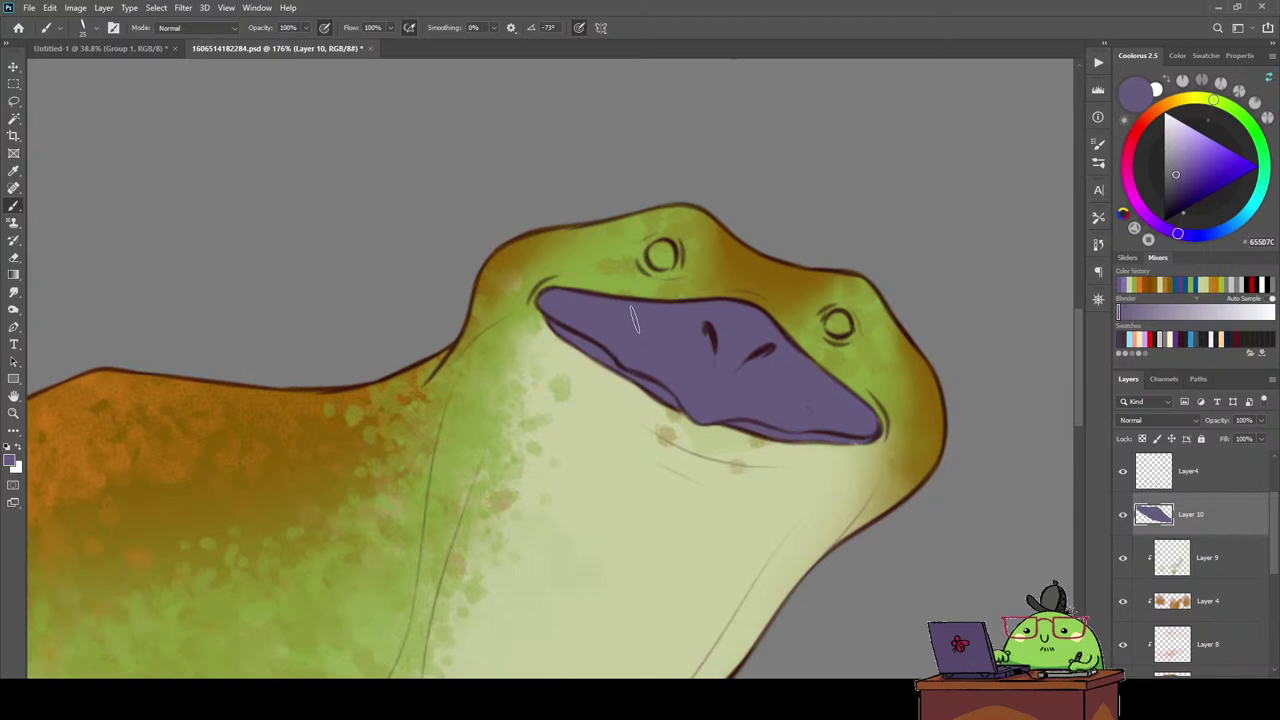
Inspect the lizard's head and toggle Layer 6's orange shading off and on to compare.
scroll(632, 320, "down", 5)
scroll(632, 320, "up", 2)
mouse_move(700, 330)
left_mouse_down()
mouse_move(798, 316)
mouse_move(788, 344)
mouse_move(768, 341)
mouse_move(751, 366)
left_mouse_up()
scroll(788, 344, "down", 3)
scroll(780, 340, "up", 3)
scroll(768, 341, "up", 3)
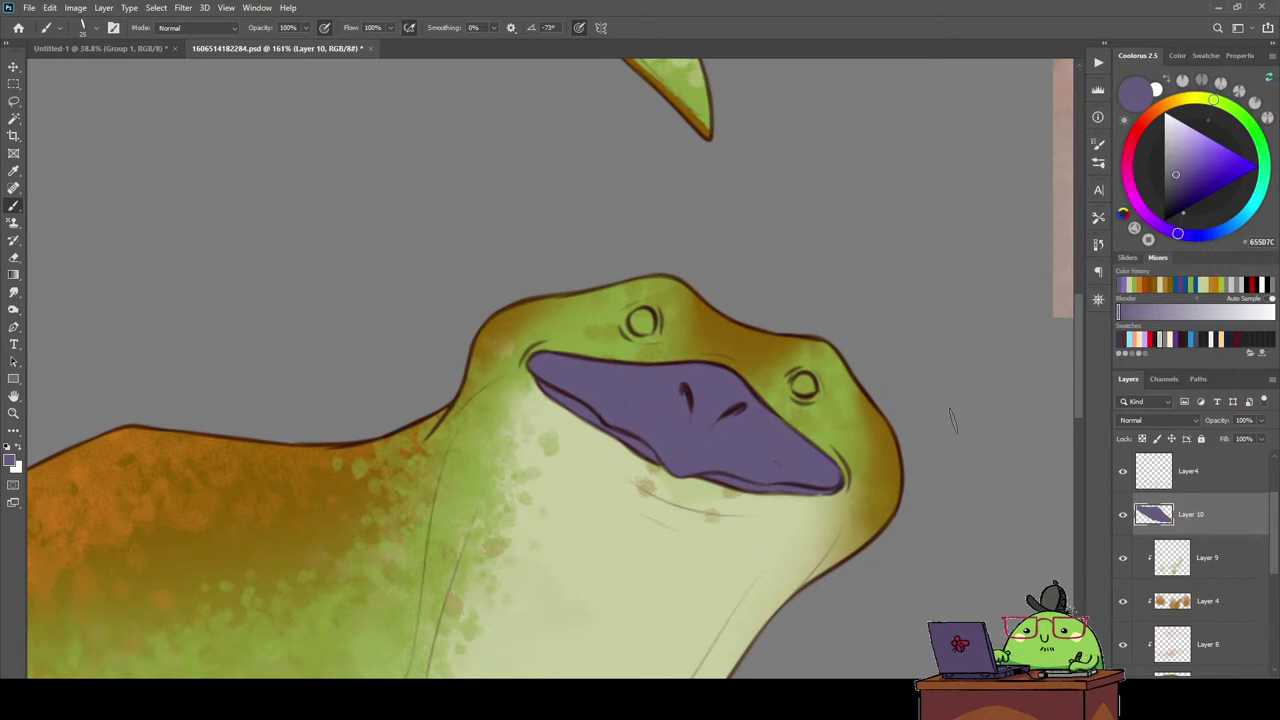
scroll(745, 360, "down", 3)
scroll(755, 362, "up", 1)
scroll(755, 362, "up", 1)
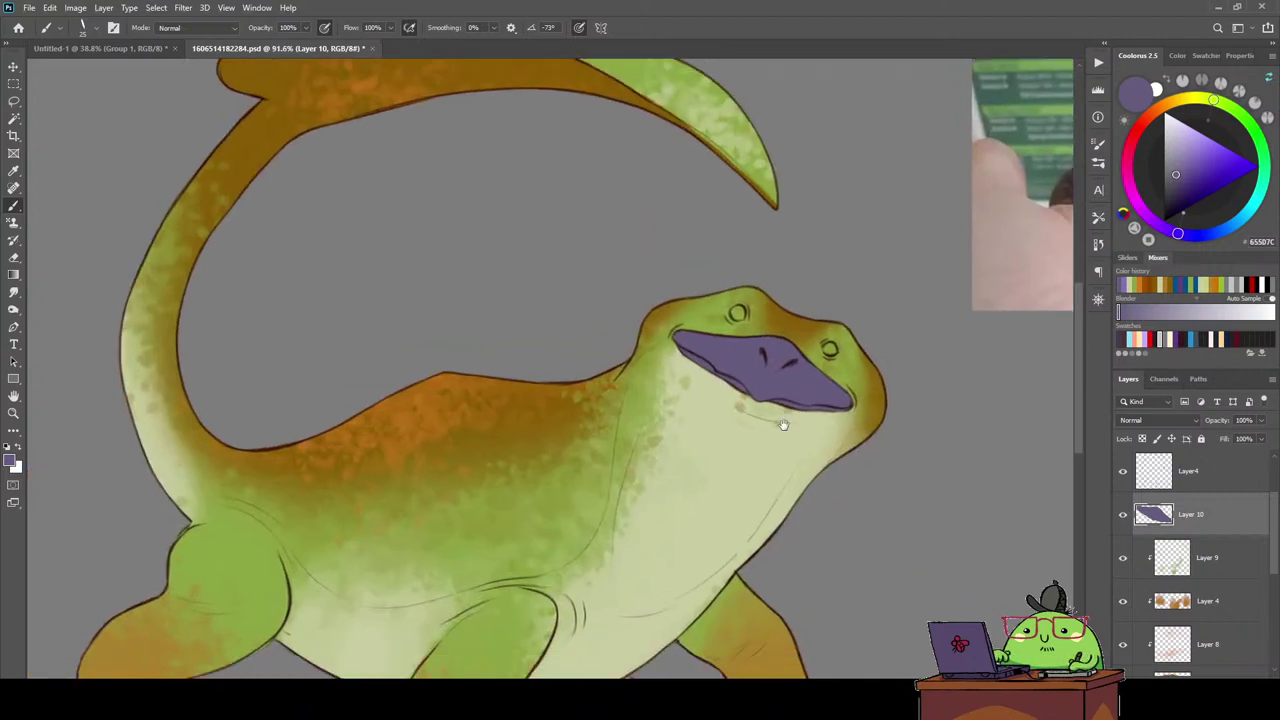
scroll(1197, 597, "down", 2)
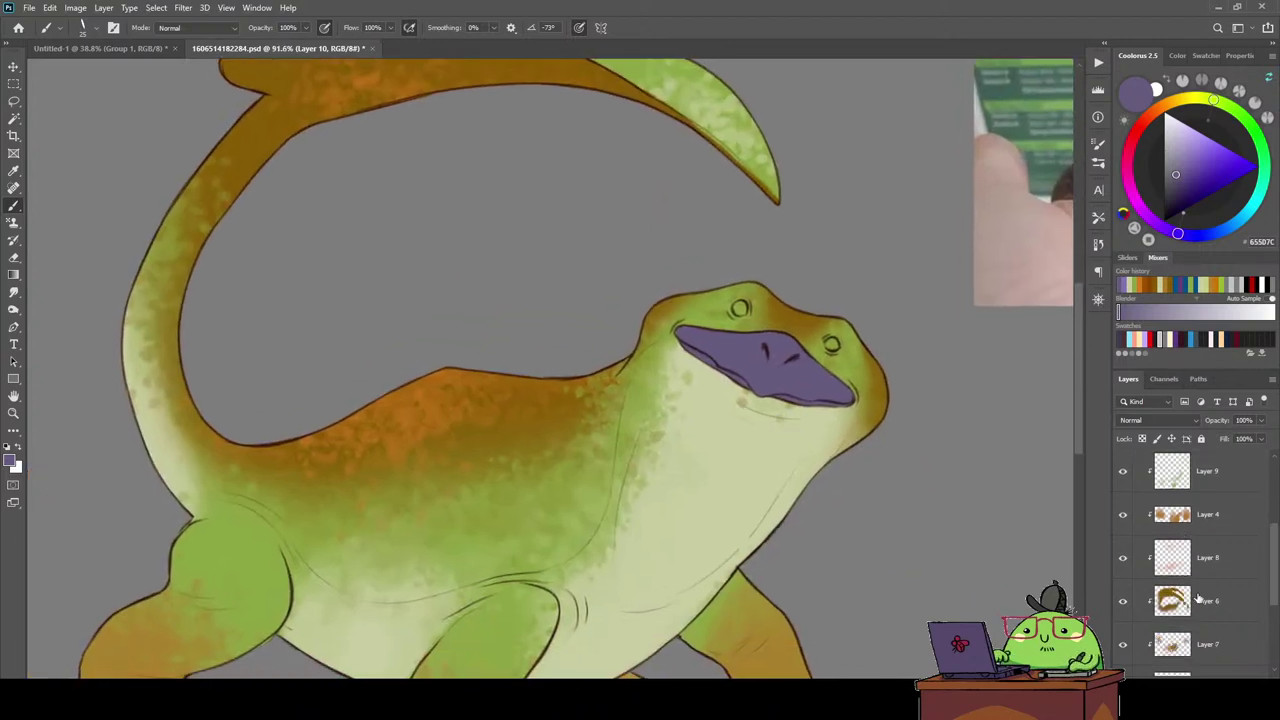
left_click(1122, 602)
left_click(1122, 644)
Erase the patchy shading just below the purple bill on Layer 7.
left_click(1213, 640)
key("e")
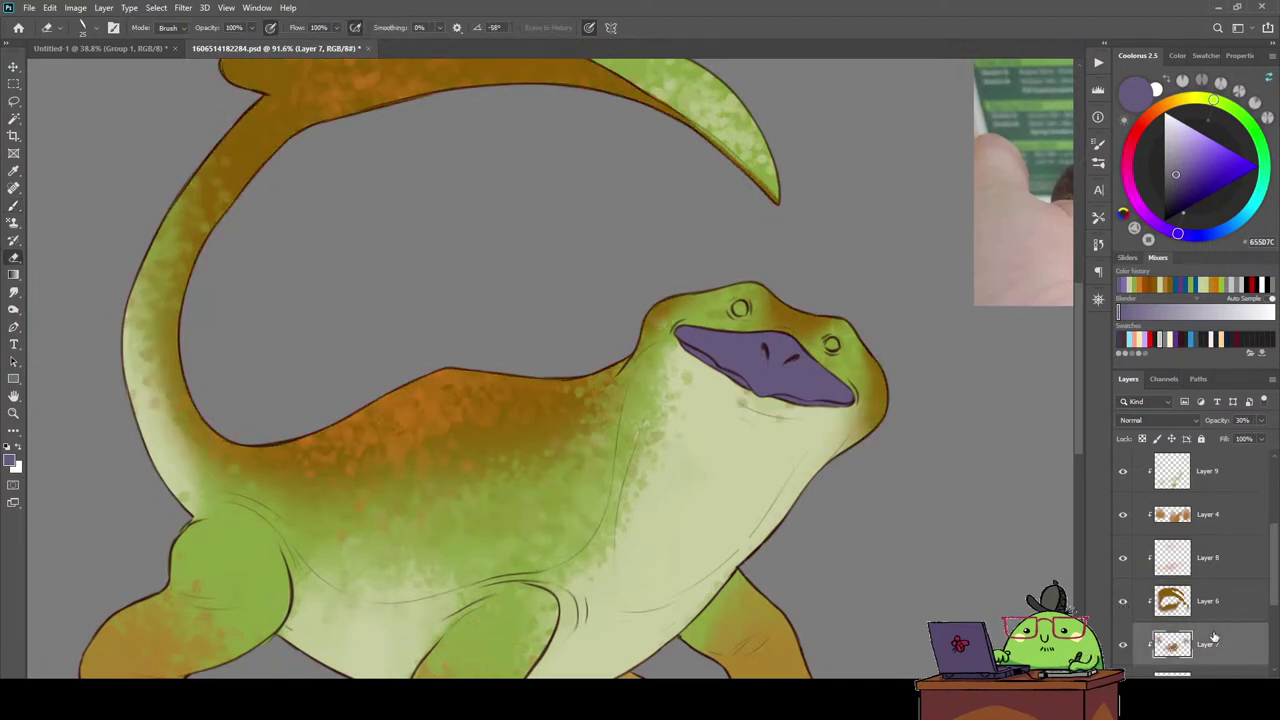
left_click_drag(735, 395, 765, 388)
key("b")
key("ctrl+0")
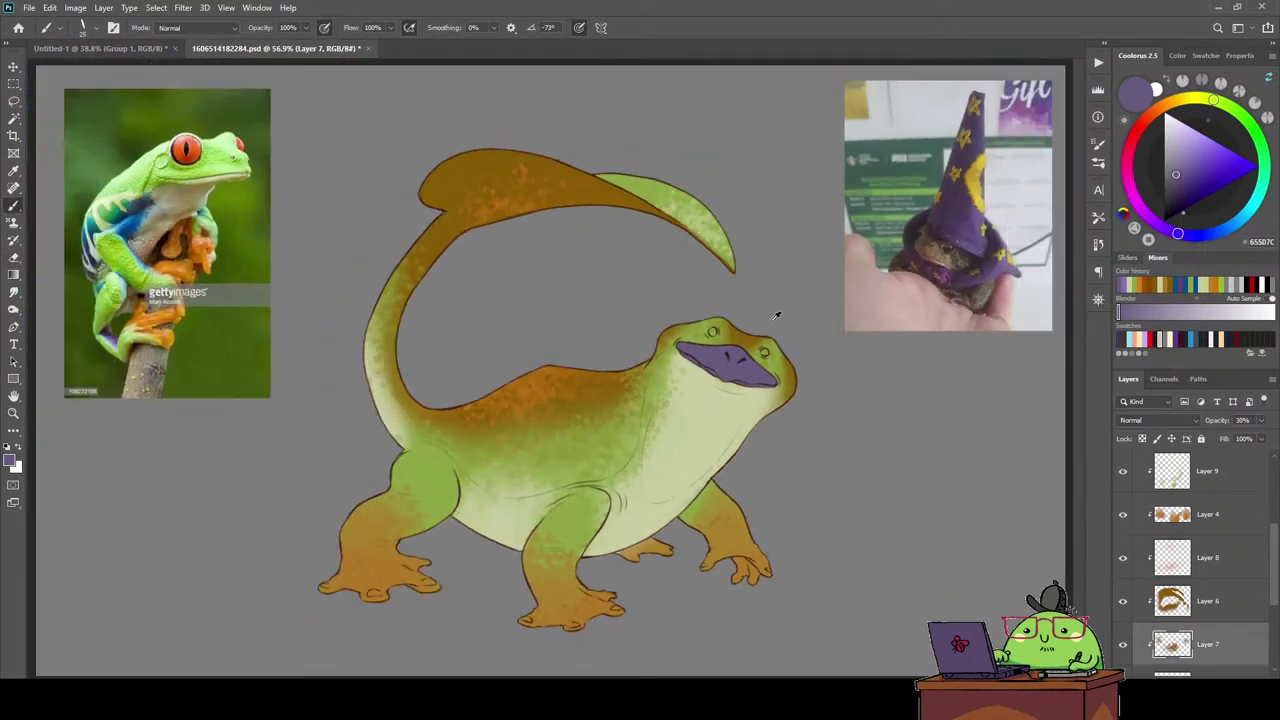
scroll(777, 314, "up", 2)
scroll(757, 444, "up", 2)
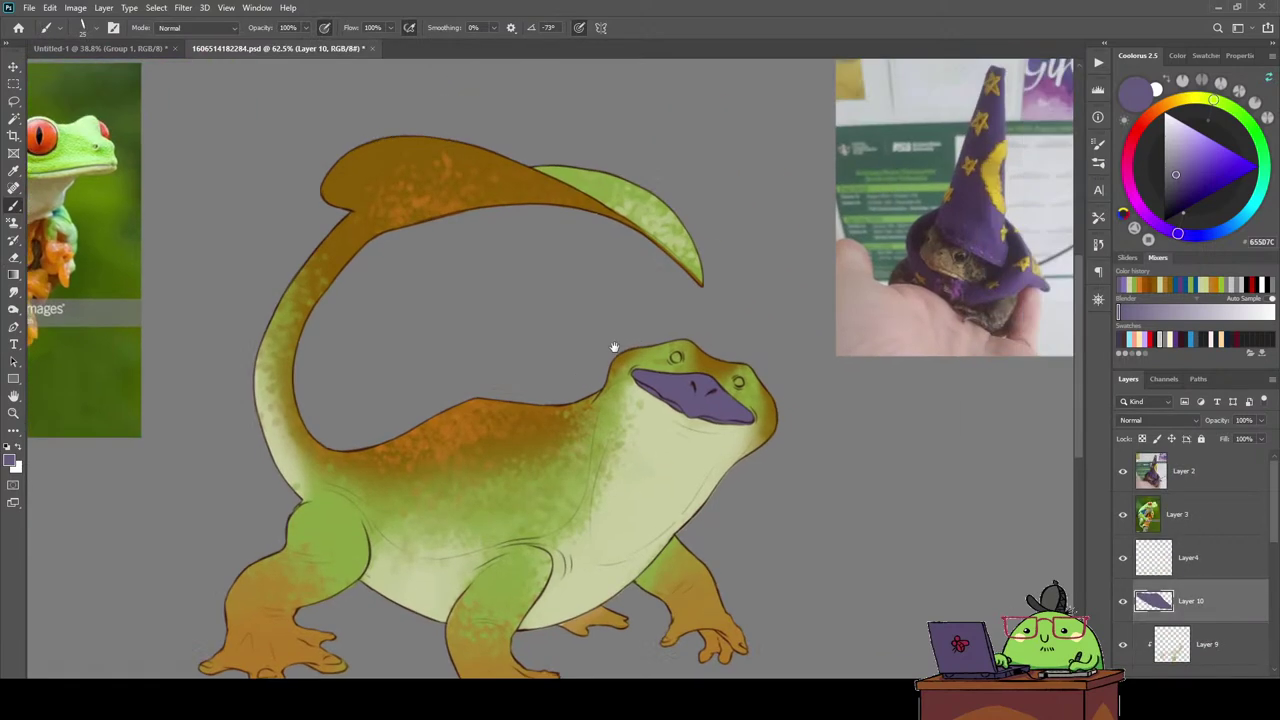
left_click_drag(614, 347, 470, 410)
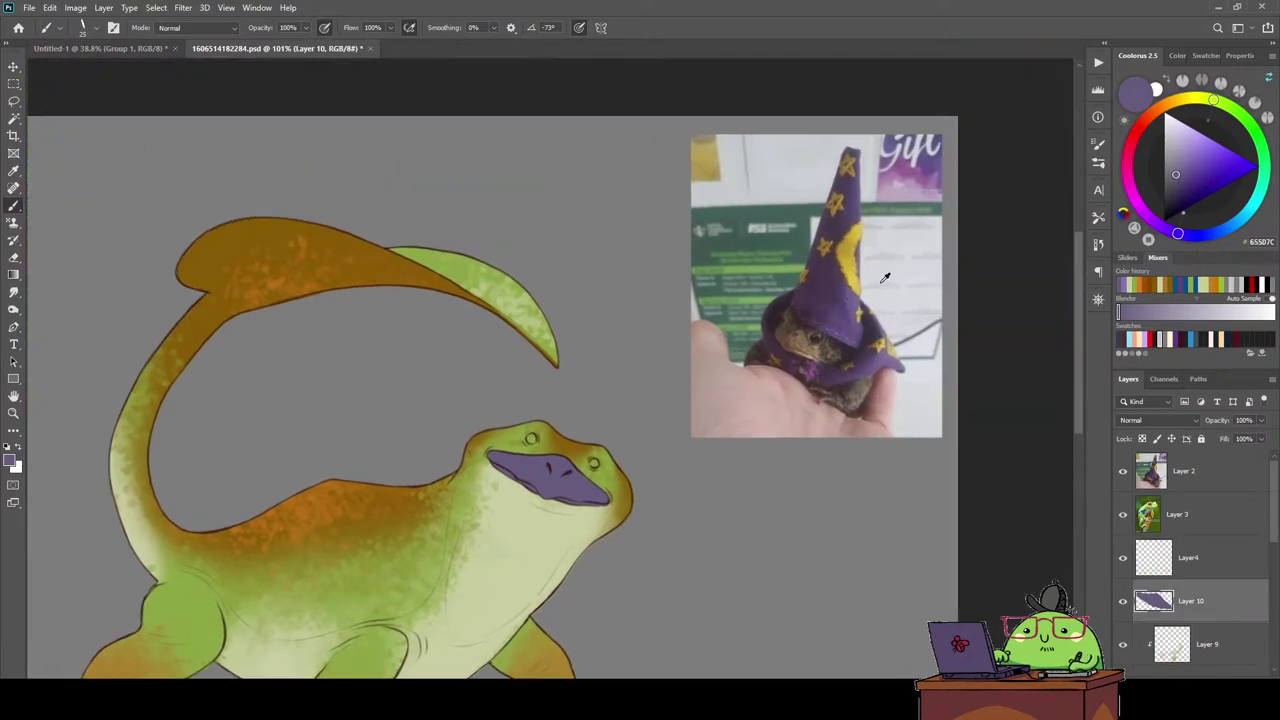
scroll(874, 277, "up", 5)
scroll(838, 322, "down", 2)
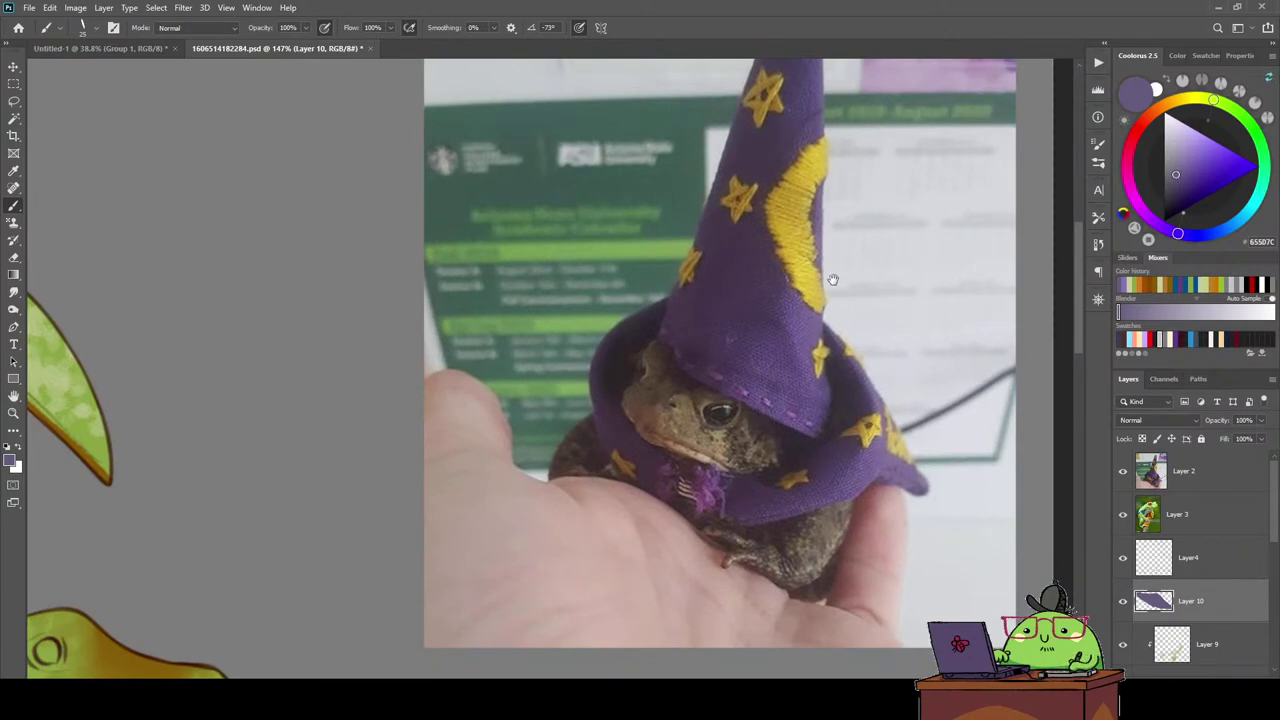
mouse_move(825, 296)
left_mouse_down()
mouse_move(781, 349)
mouse_move(782, 416)
left_mouse_up()
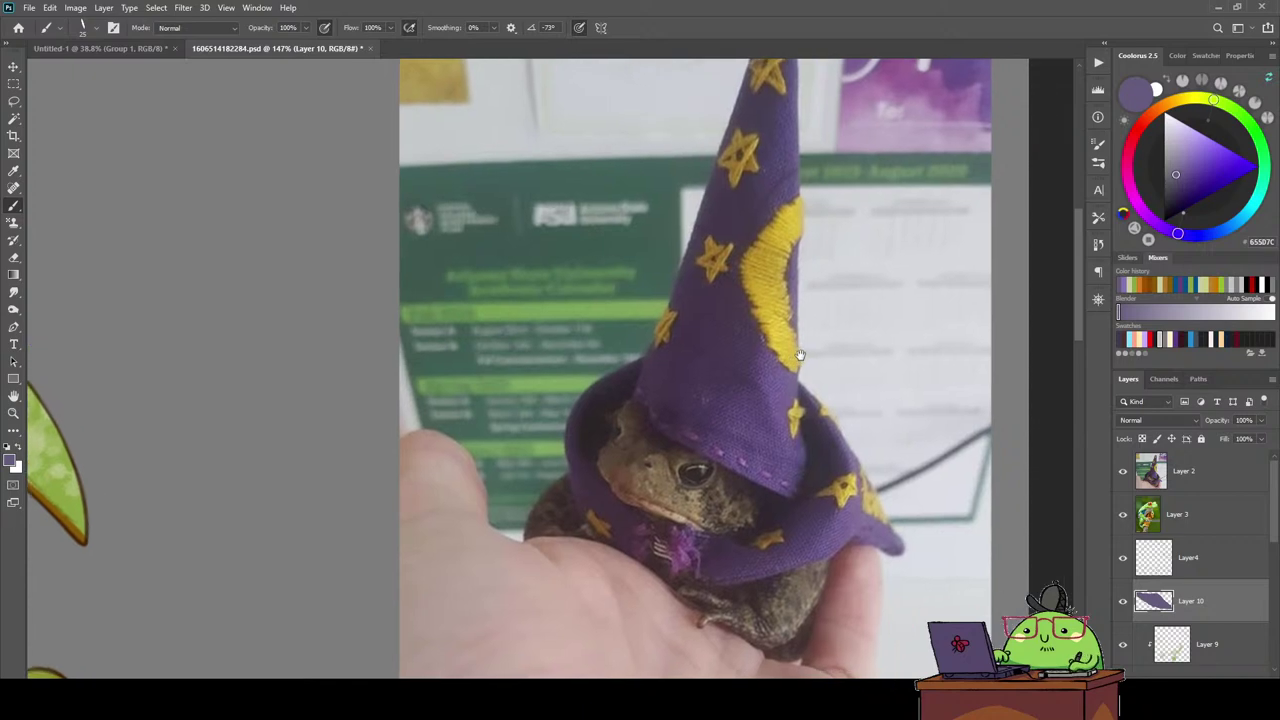
left_click_drag(781, 416, 757, 371)
scroll(757, 371, "down", 1)
scroll(790, 340, "down", 1)
scroll(830, 310, "down", 1)
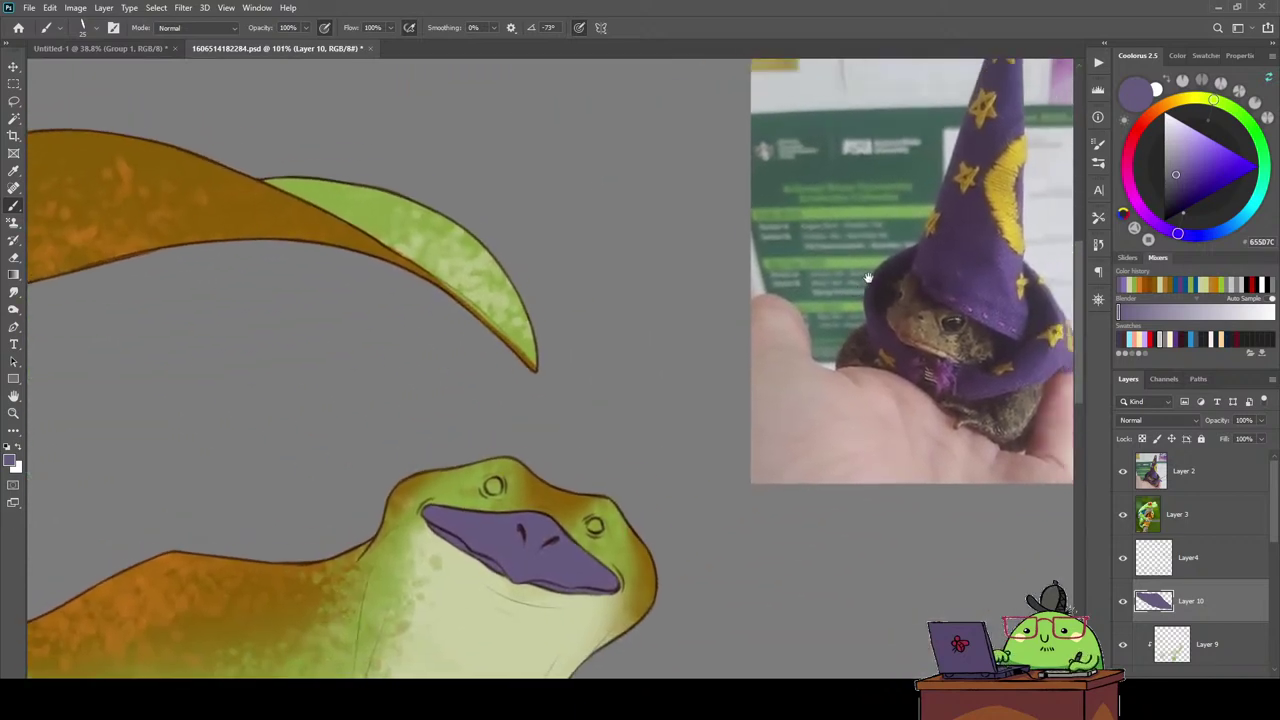
scroll(858, 288, "down", 1)
scroll(858, 288, "down", 1)
scroll(840, 290, "down", 1)
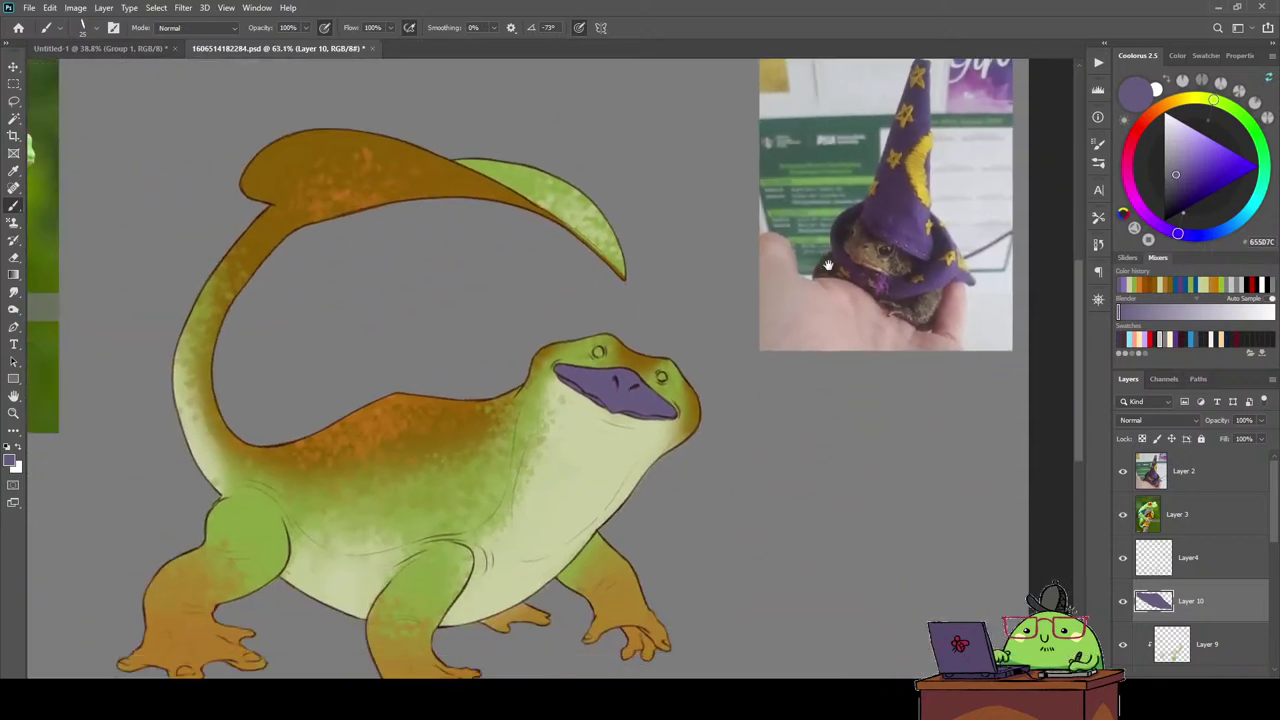
mouse_move(822, 291)
left_mouse_down()
mouse_move(845, 266)
mouse_move(822, 320)
mouse_move(858, 283)
mouse_move(716, 368)
left_mouse_up()
scroll(858, 283, "up", 4)
scroll(721, 355, "up", 1)
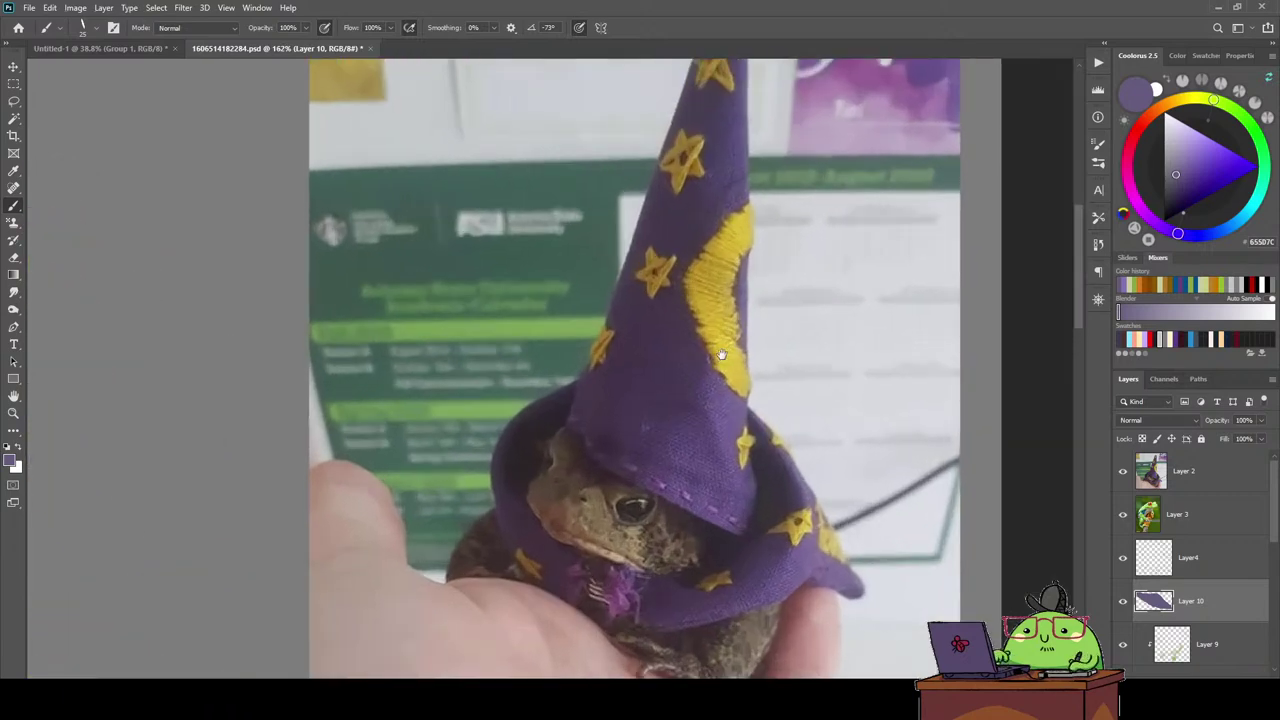
scroll(721, 355, "down", 1)
scroll(750, 350, "down", 2)
scroll(780, 345, "down", 1)
scroll(805, 342, "down", 2)
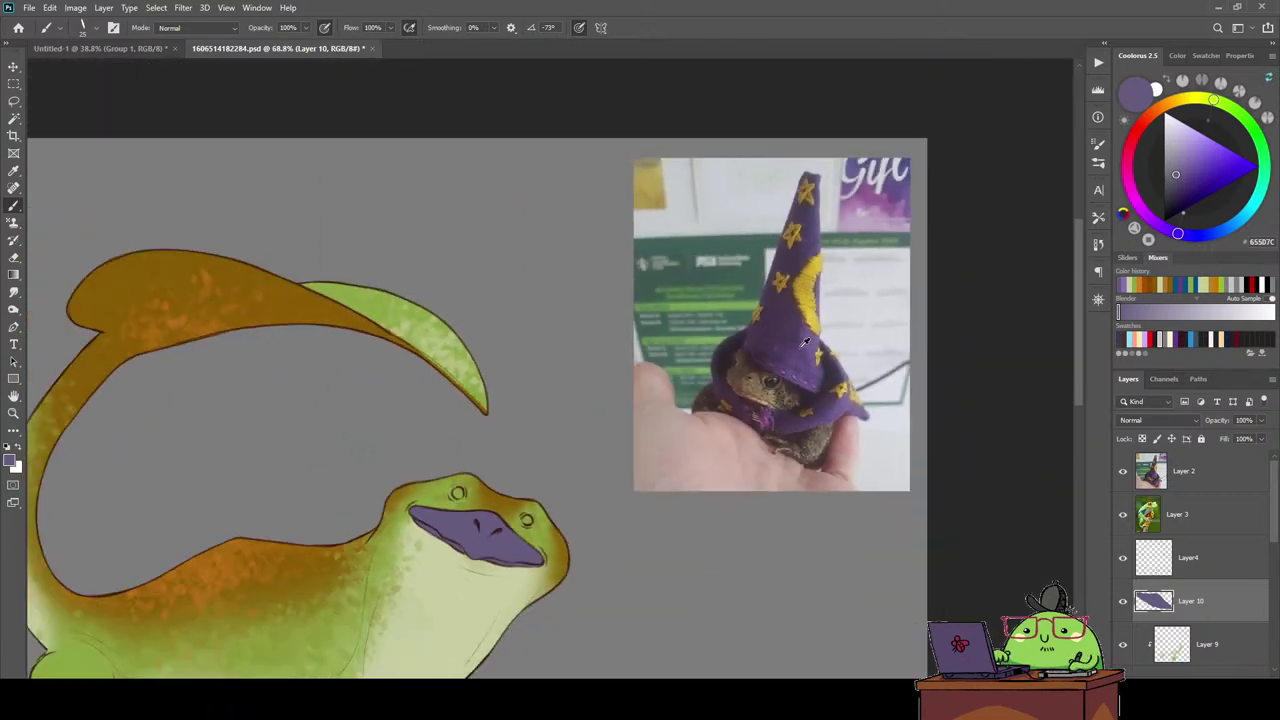
scroll(780, 345, "down", 3)
scroll(466, 386, "up", 2)
scroll(586, 343, "up", 2)
scroll(848, 420, "up", 2)
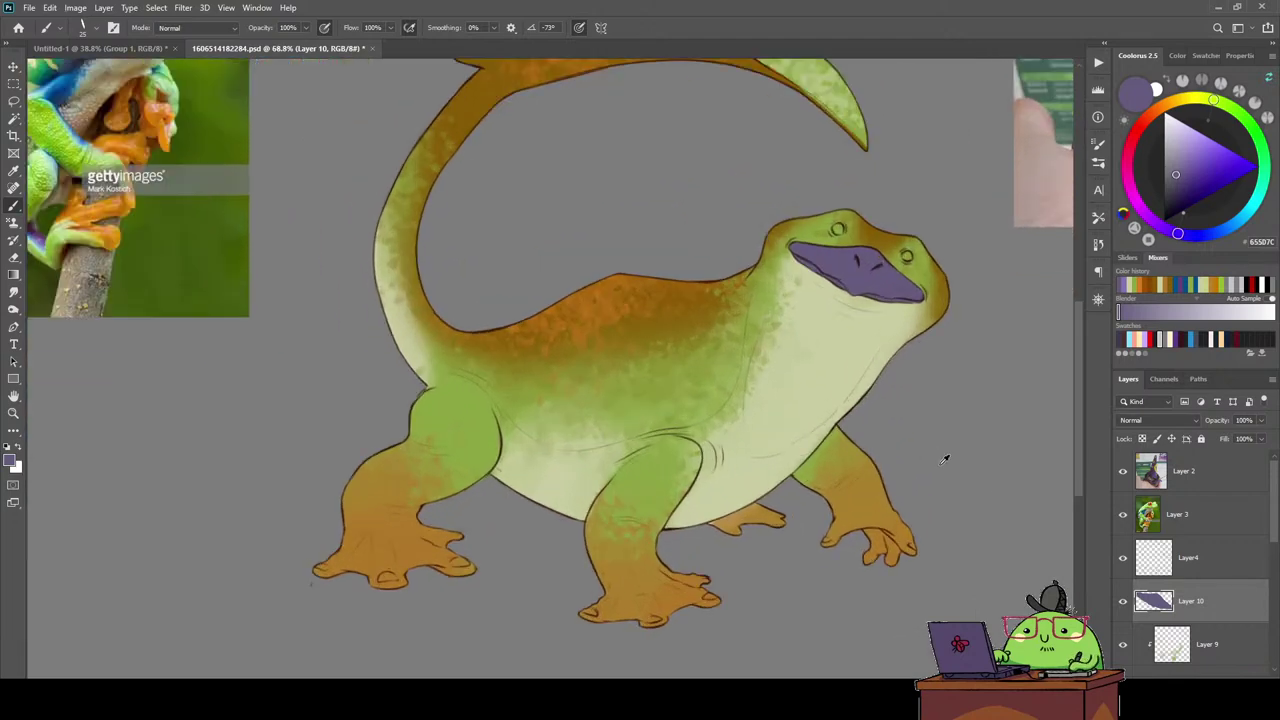
scroll(749, 563, "up", 2)
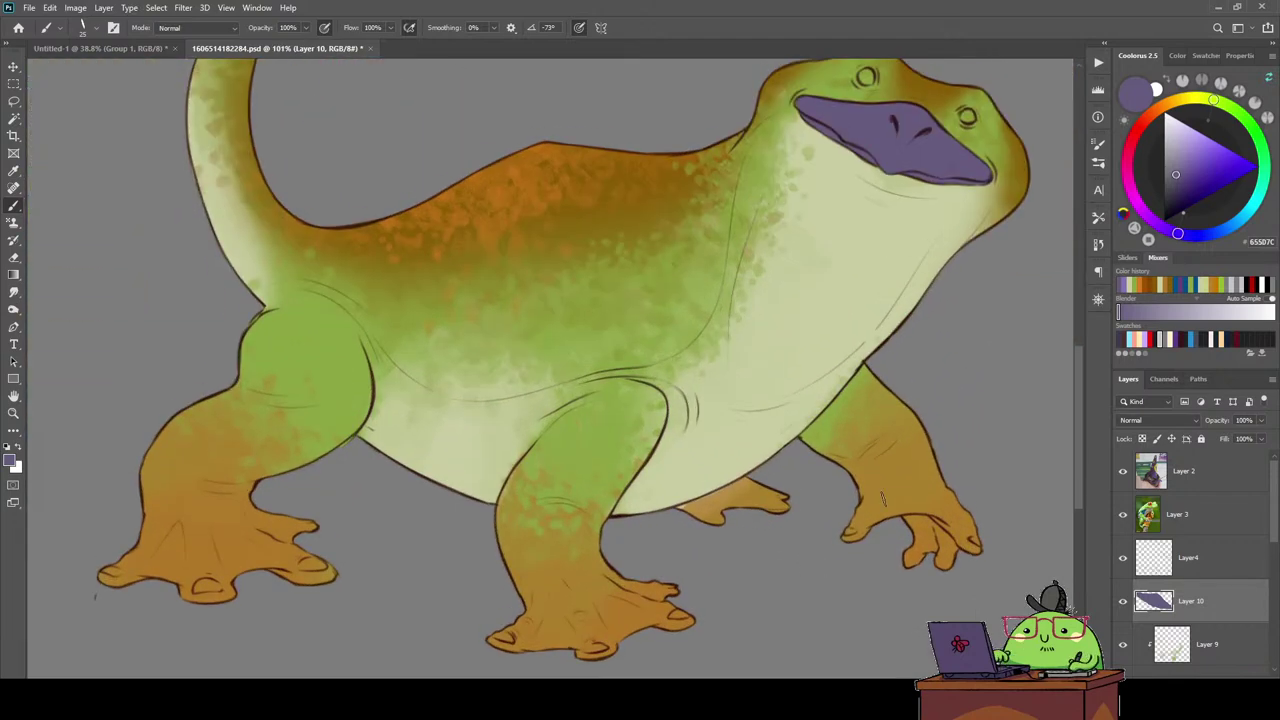
Dab purple nails on five front toe tips on Layer 10, tidying with the eraser.
left_click_drag(970, 538, 980, 541)
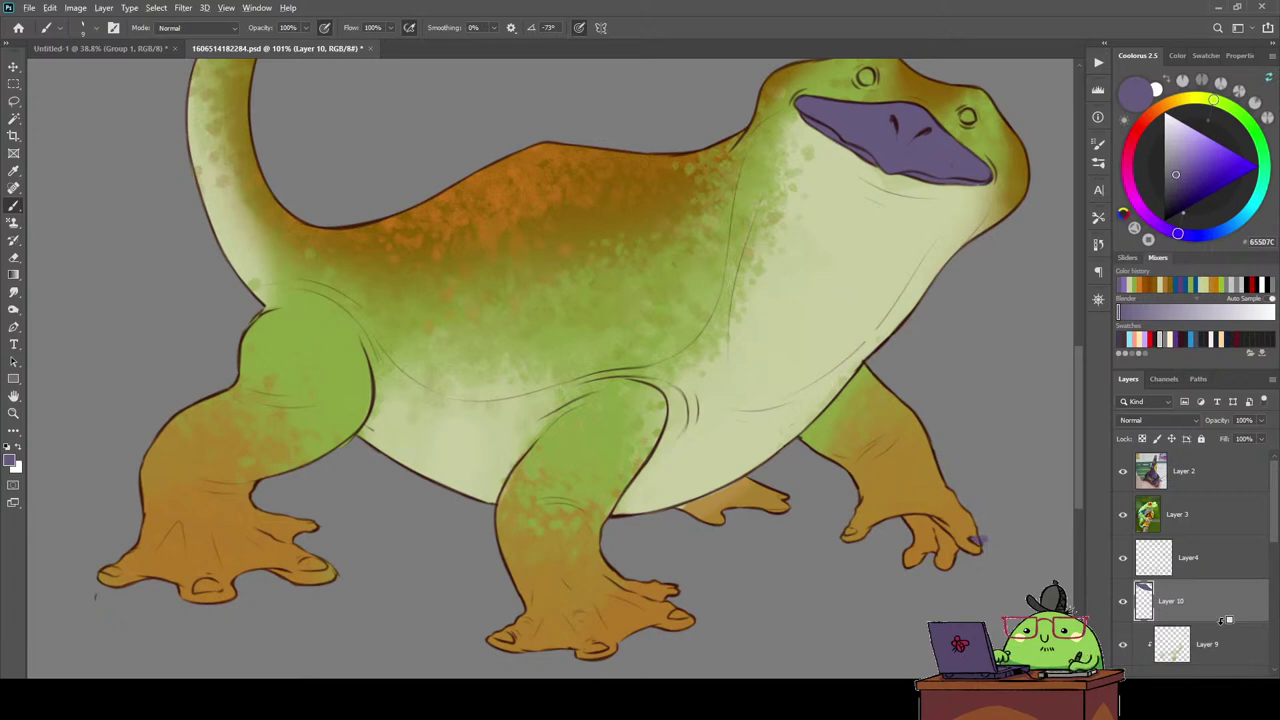
scroll(1015, 558, "up", 2)
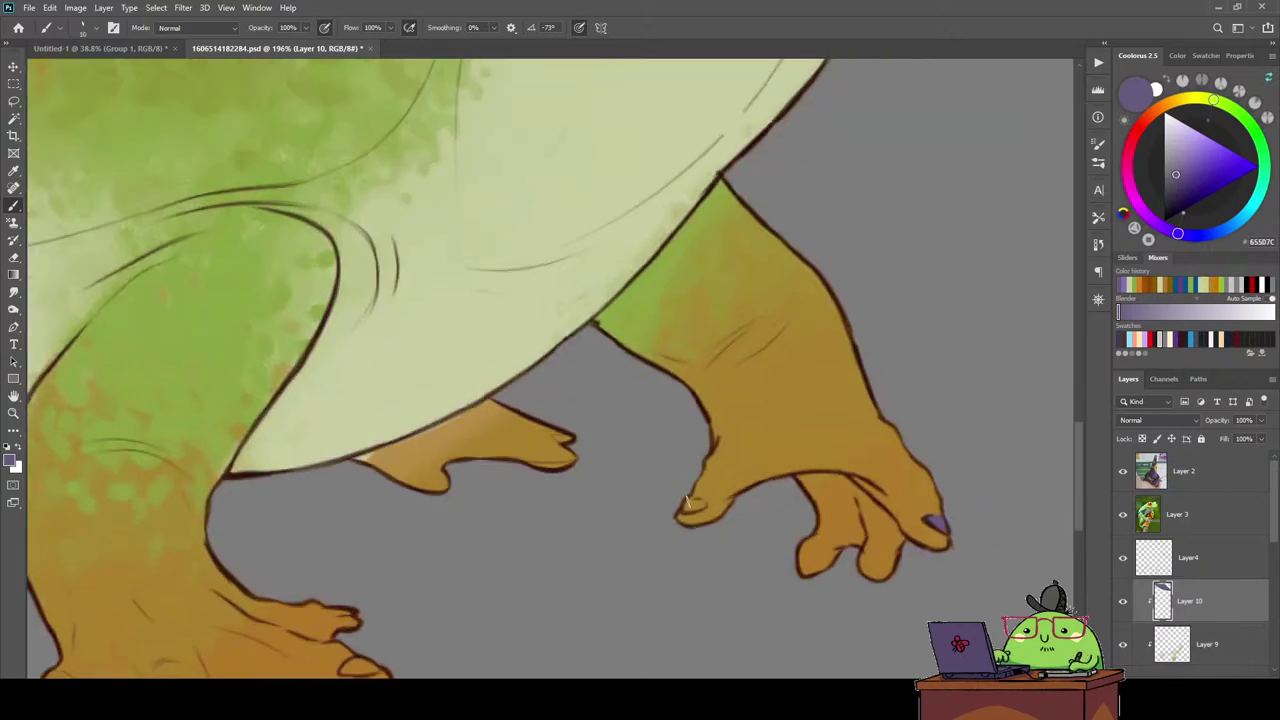
left_click_drag(688, 500, 696, 504)
scroll(637, 443, "down", 3)
scroll(674, 463, "up", 1)
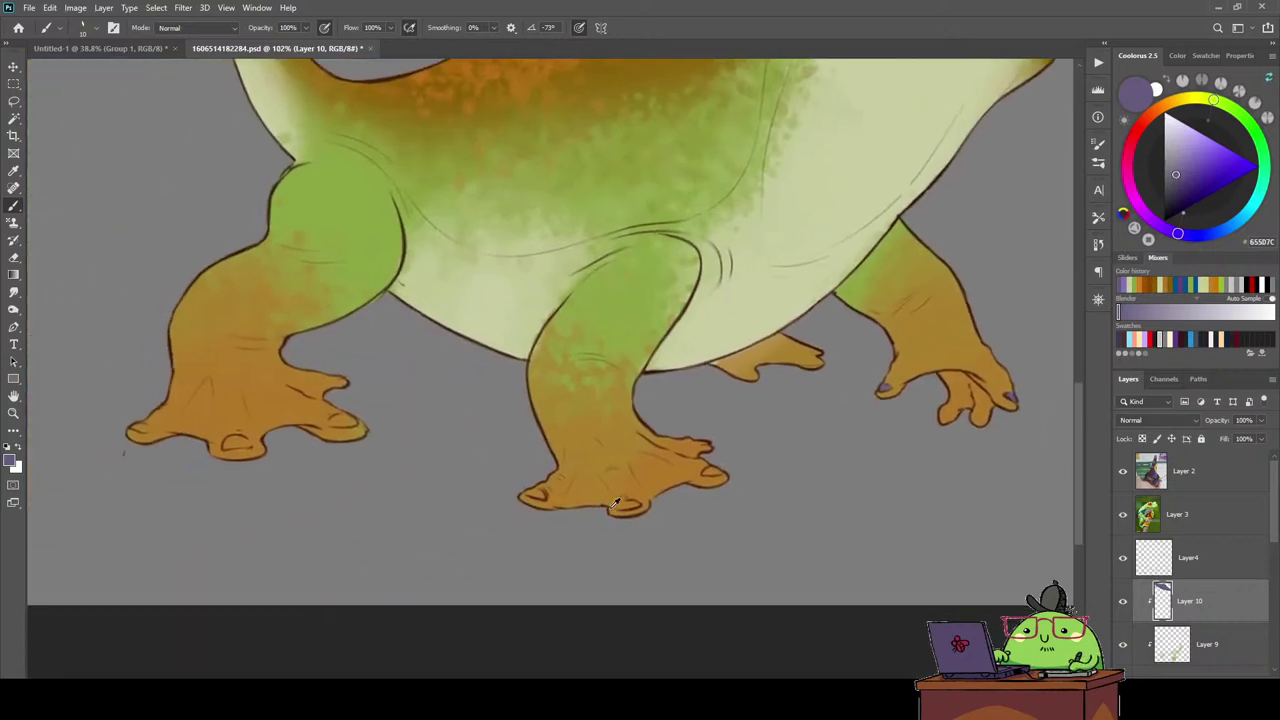
scroll(620, 480, "up", 2)
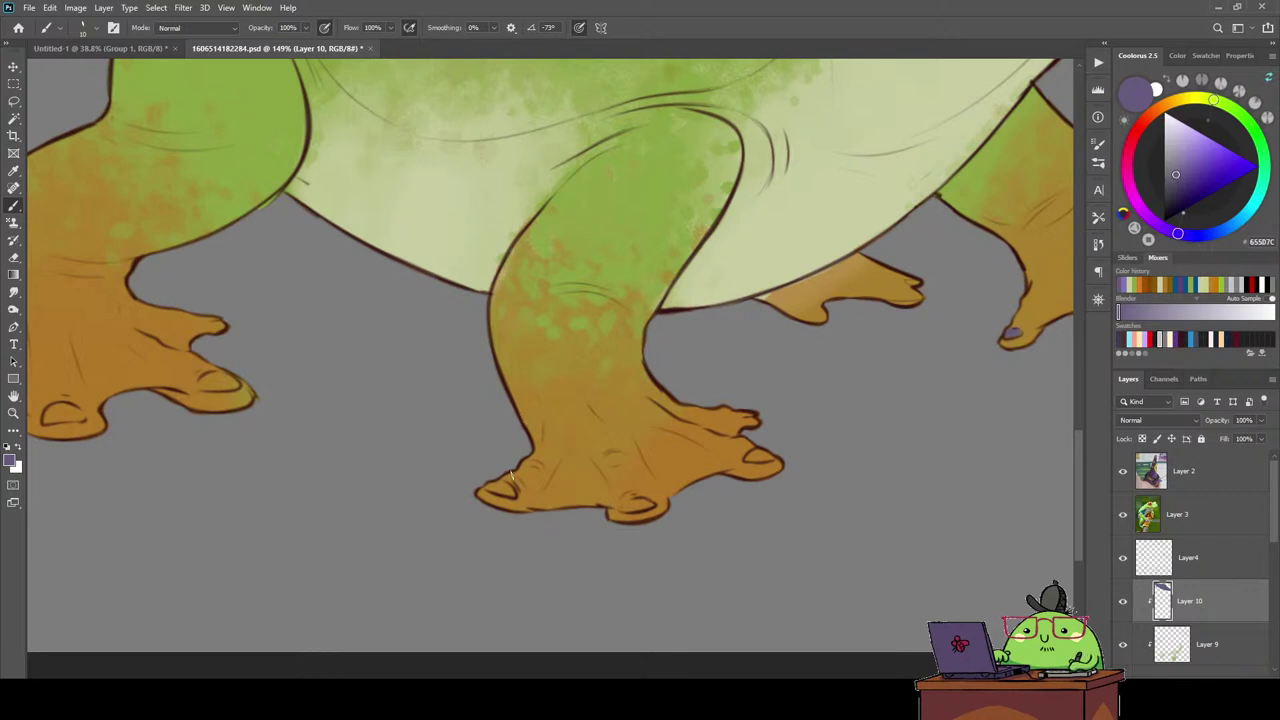
left_click_drag(484, 488, 512, 488)
key("e")
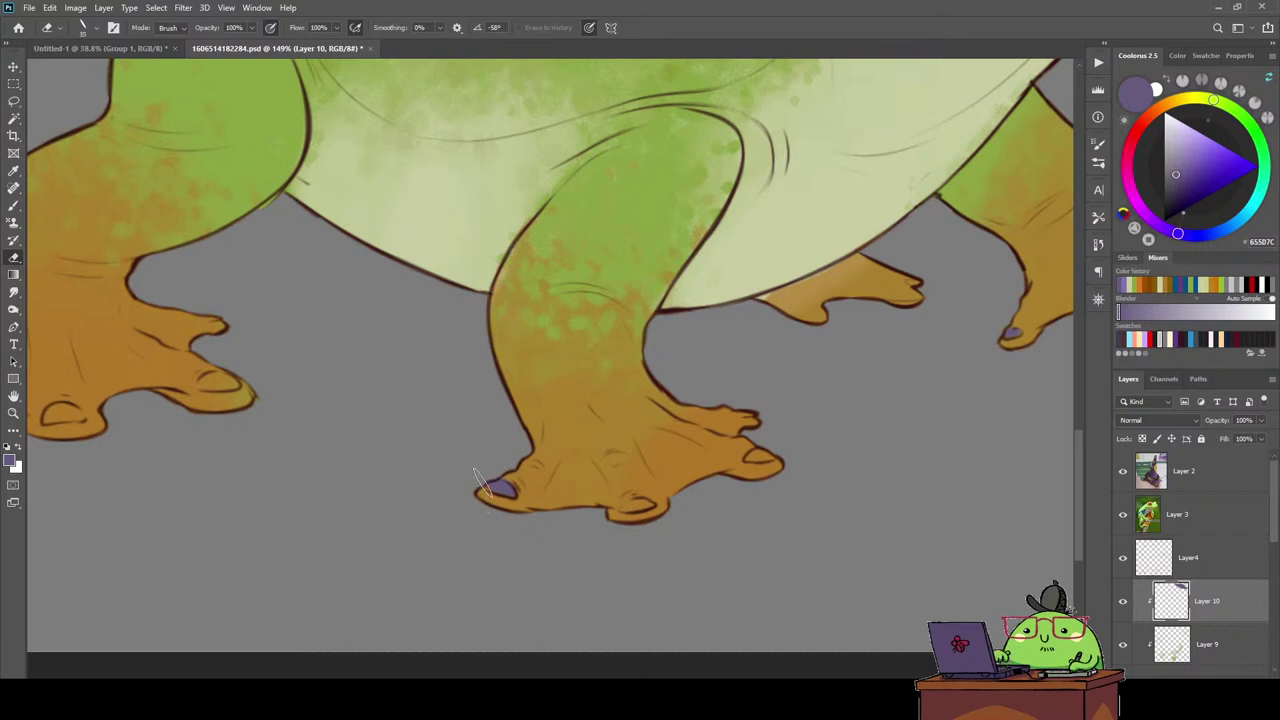
key("b")
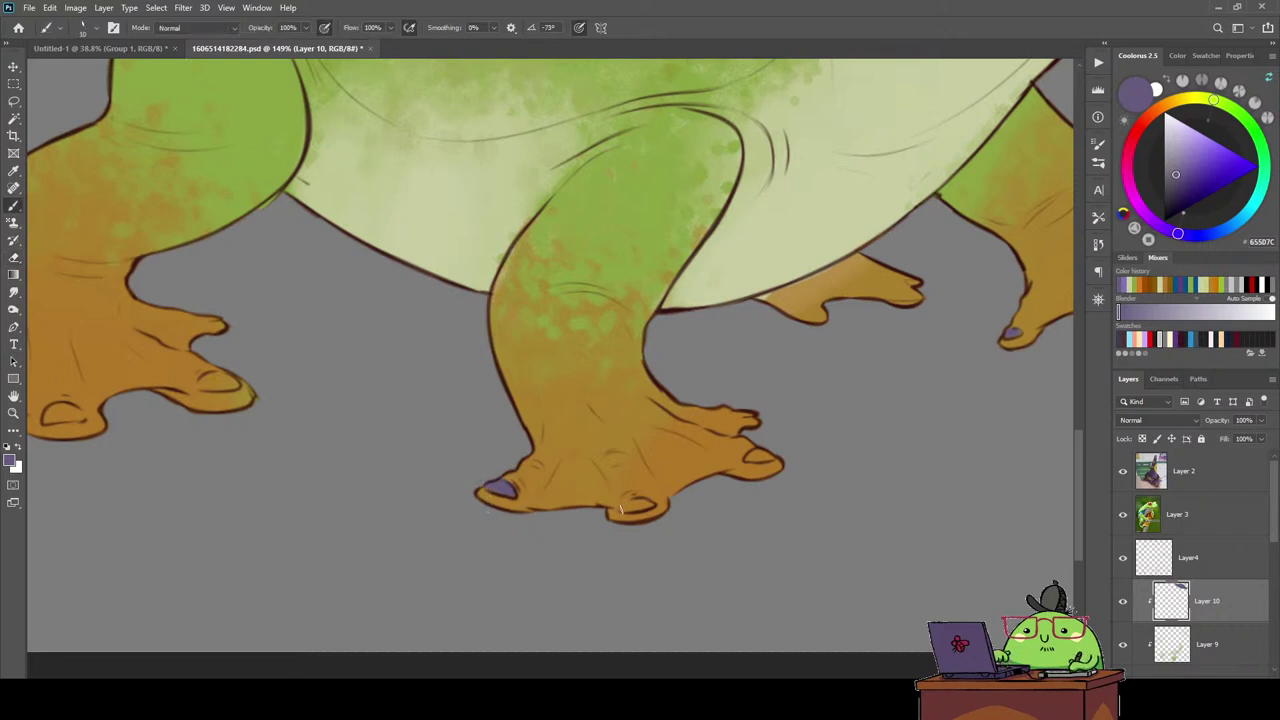
left_click_drag(622, 506, 650, 505)
left_click_drag(746, 458, 772, 458)
key("e")
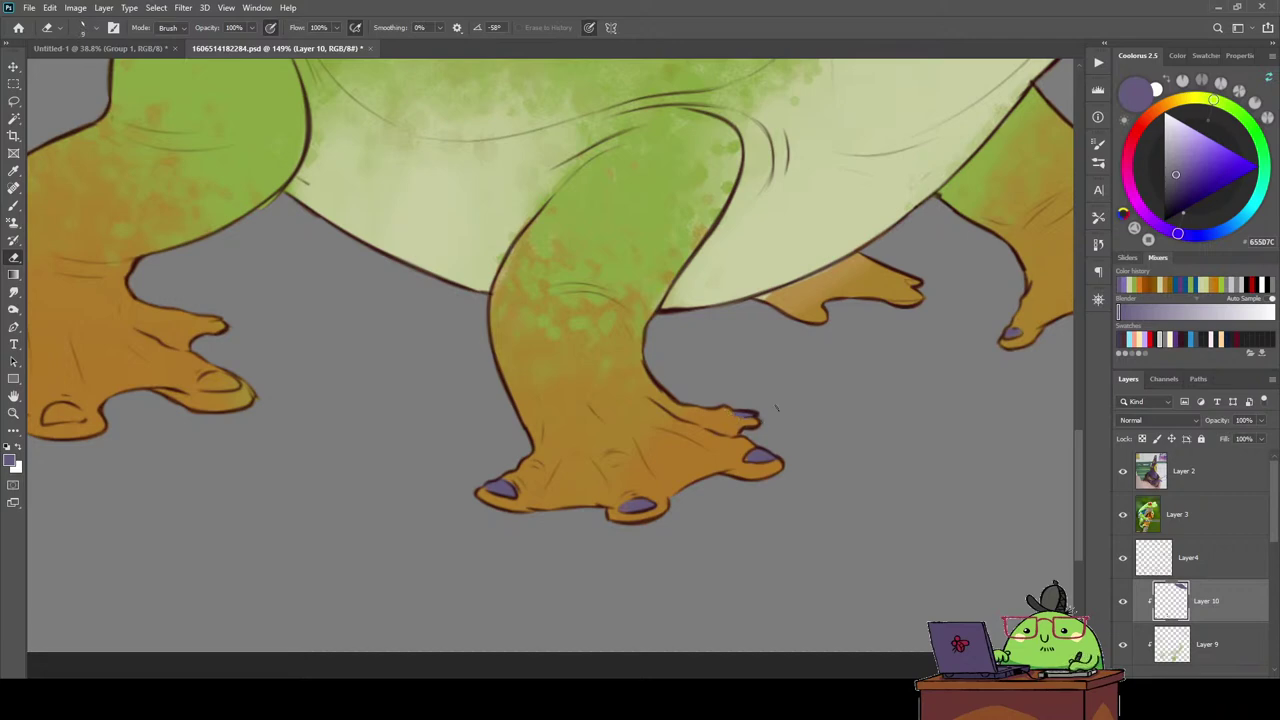
key("ctrl+0")
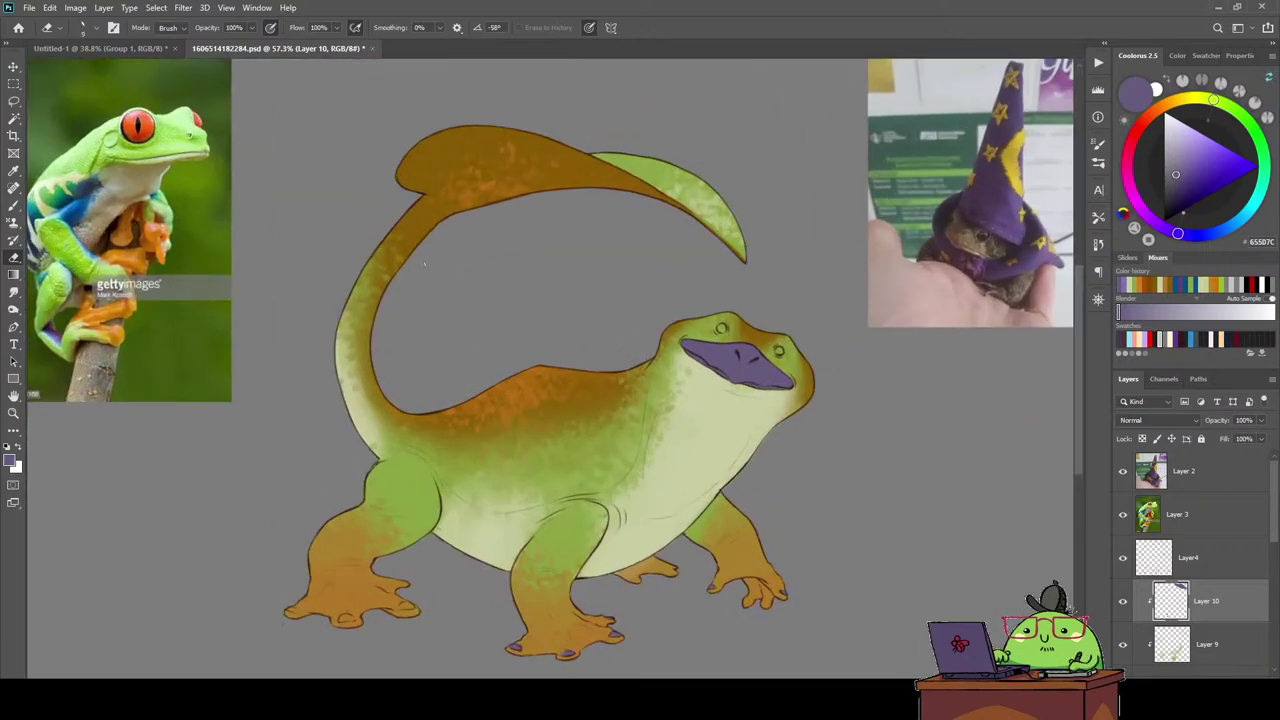
Check the Untitled-1 shoebill sketch, then return to the zoomed-in lizard painting.
left_click(96, 49)
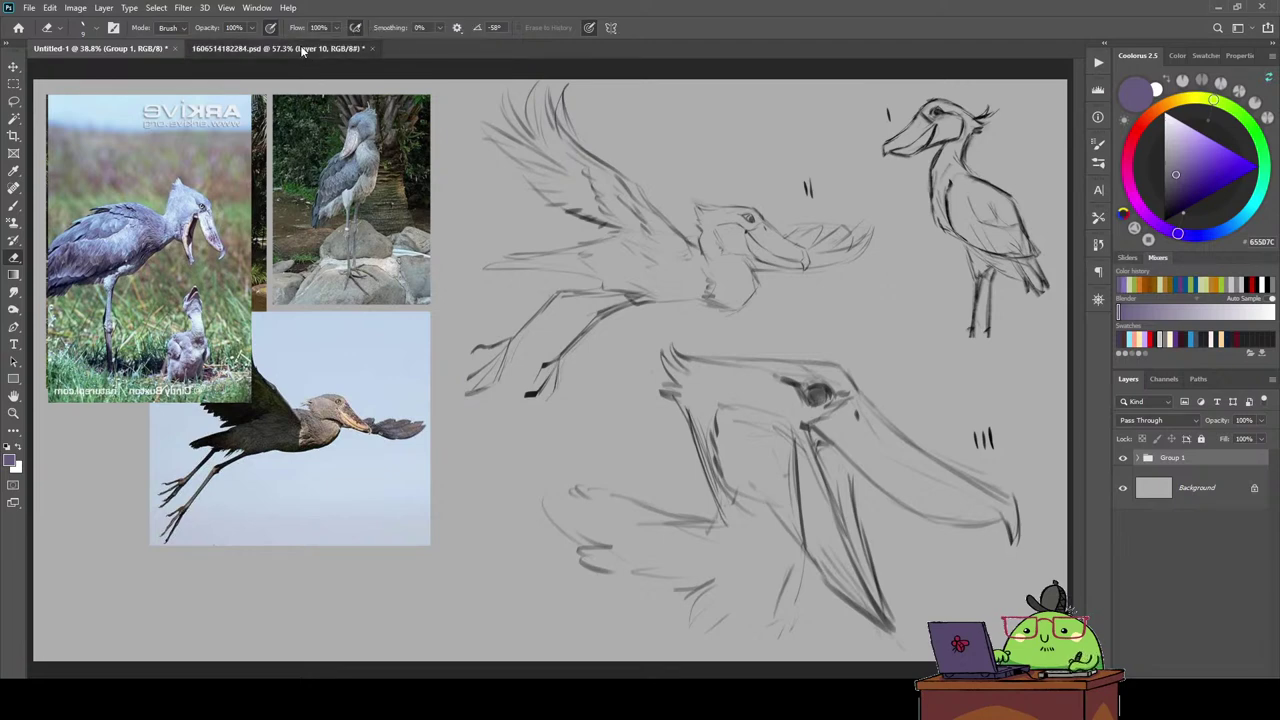
left_click(300, 48)
scroll(584, 386, "down", 2)
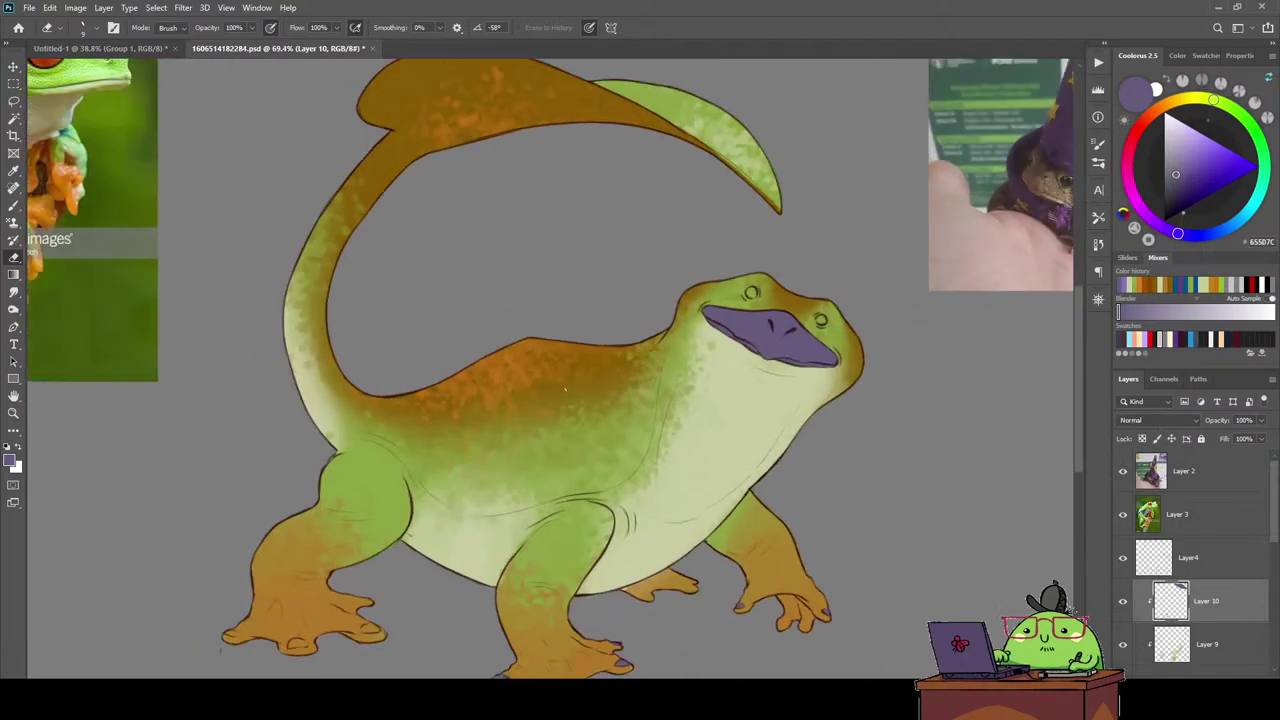
scroll(490, 528, "up", 1)
scroll(490, 528, "up", 1)
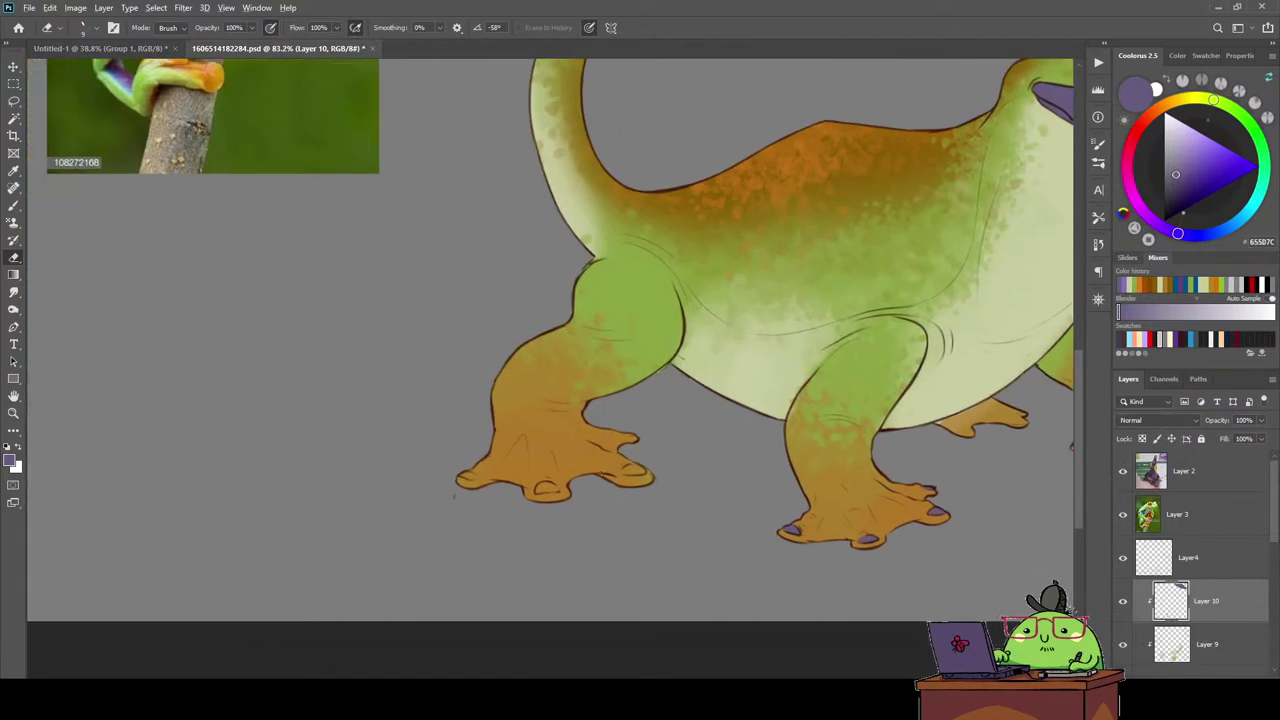
scroll(362, 511, "up", 1)
Paint purple nails on the left hind foot's middle and rightmost toes.
key("b")
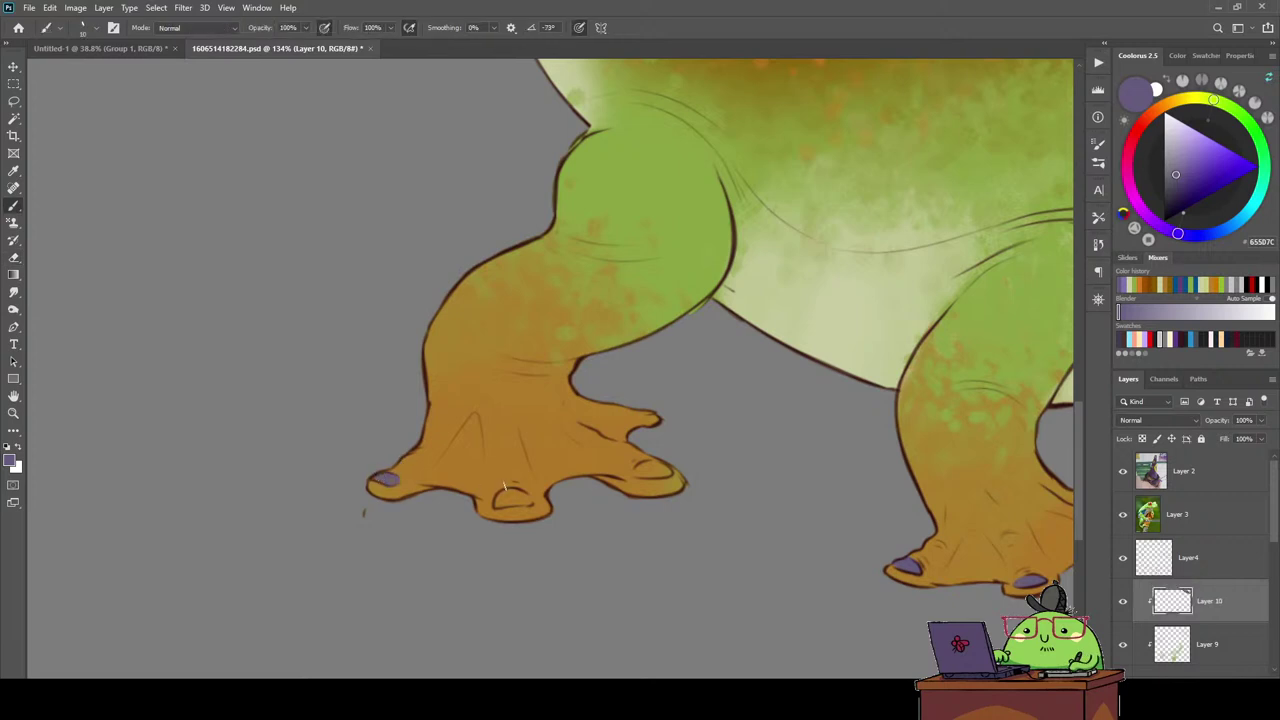
left_click_drag(495, 502, 532, 498)
mouse_move(652, 466)
left_mouse_down()
mouse_move(640, 474)
mouse_move(666, 470)
left_mouse_up()
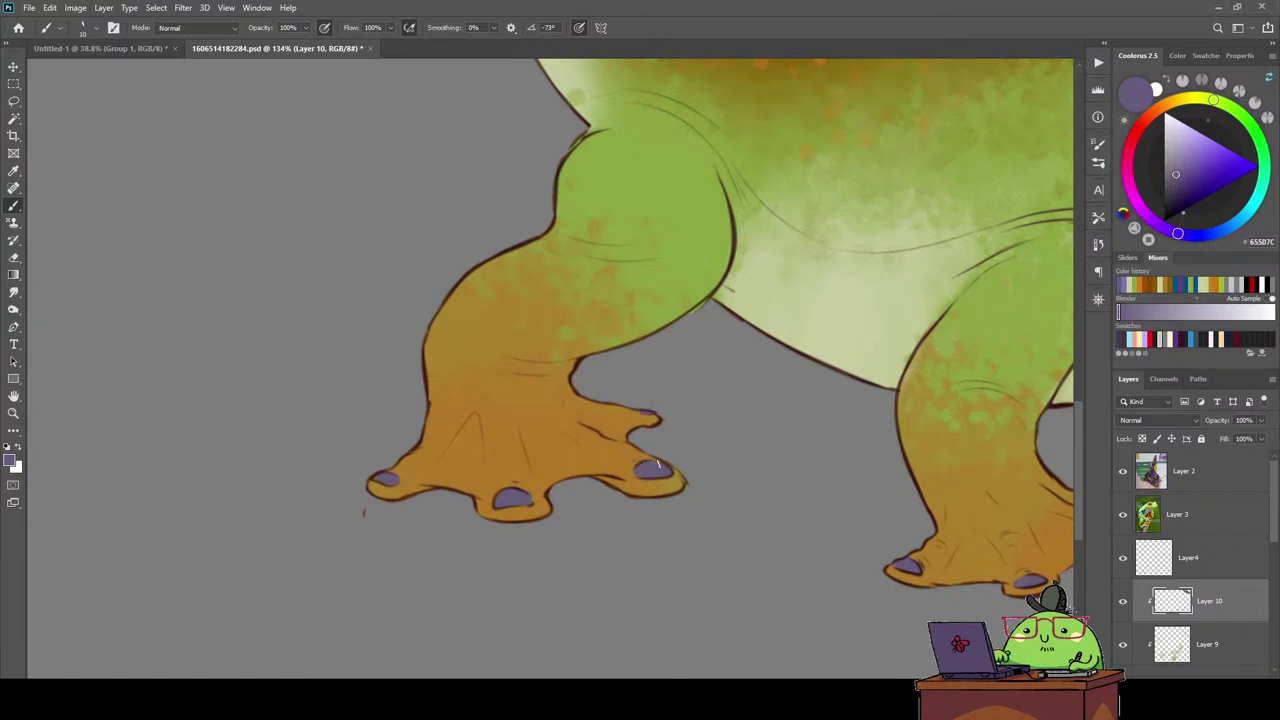
key("ctrl+0")
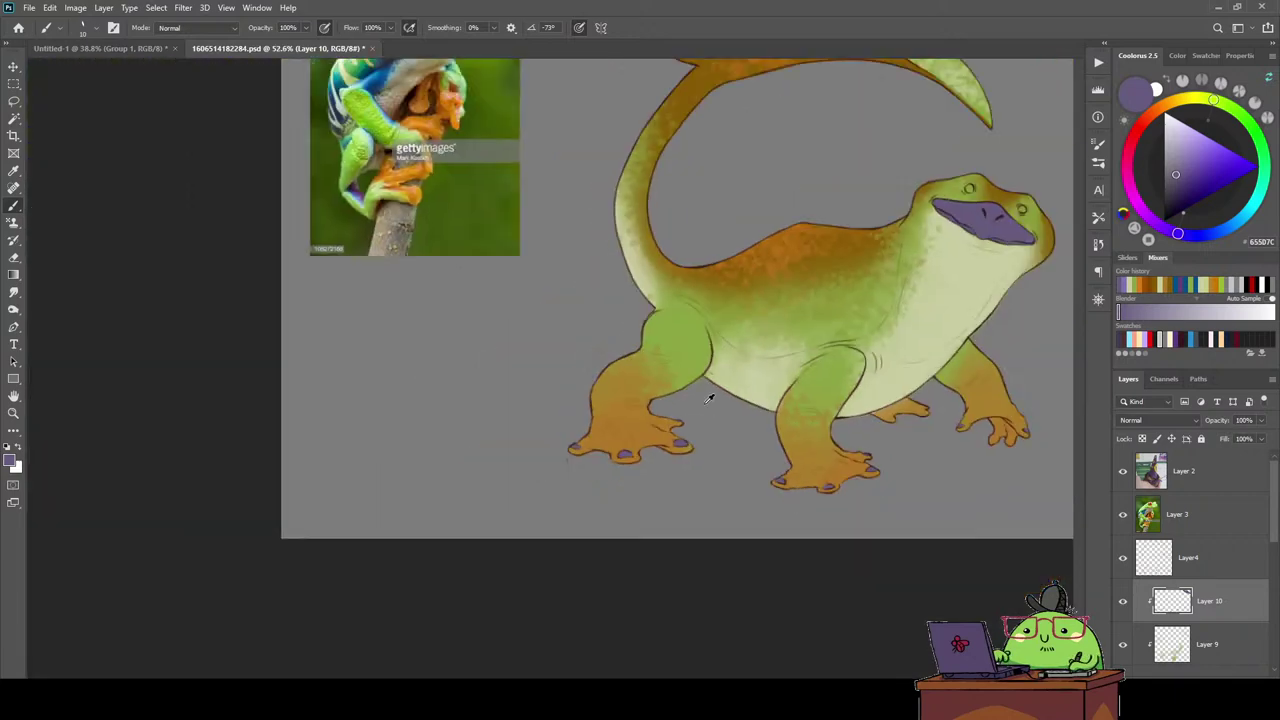
left_click_drag(669, 443, 700, 431)
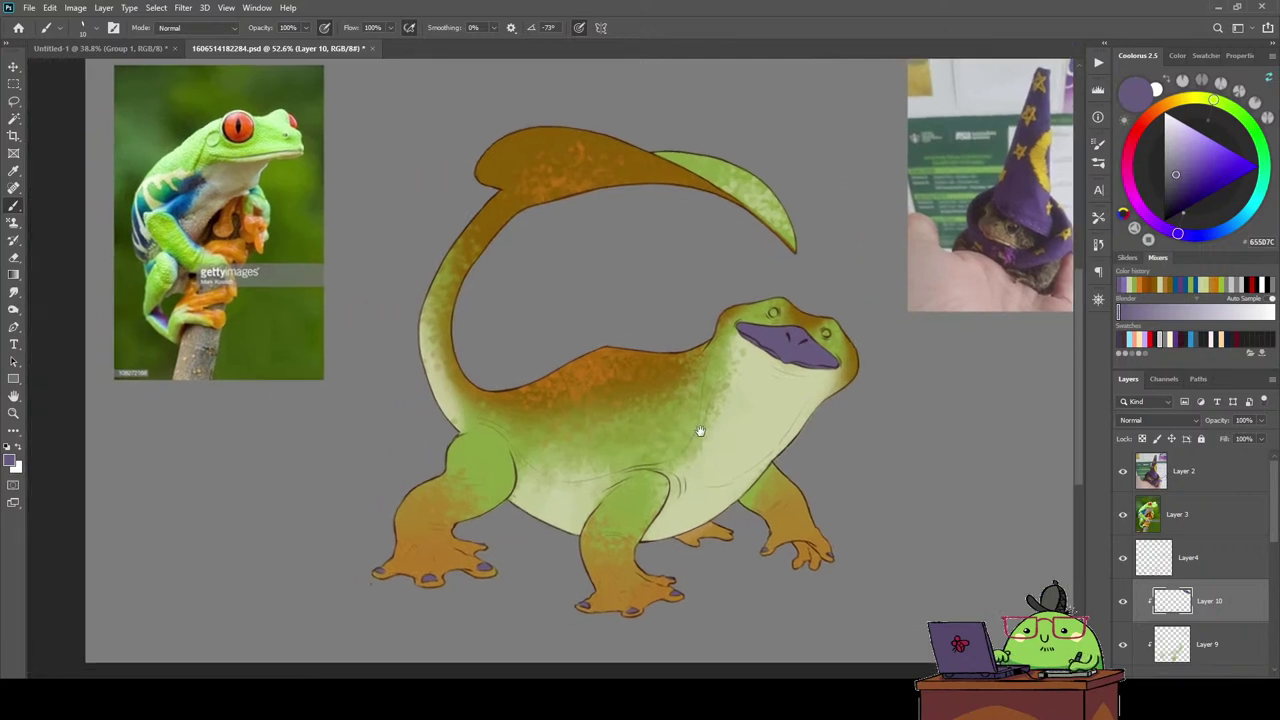
scroll(850, 326, "up", 3)
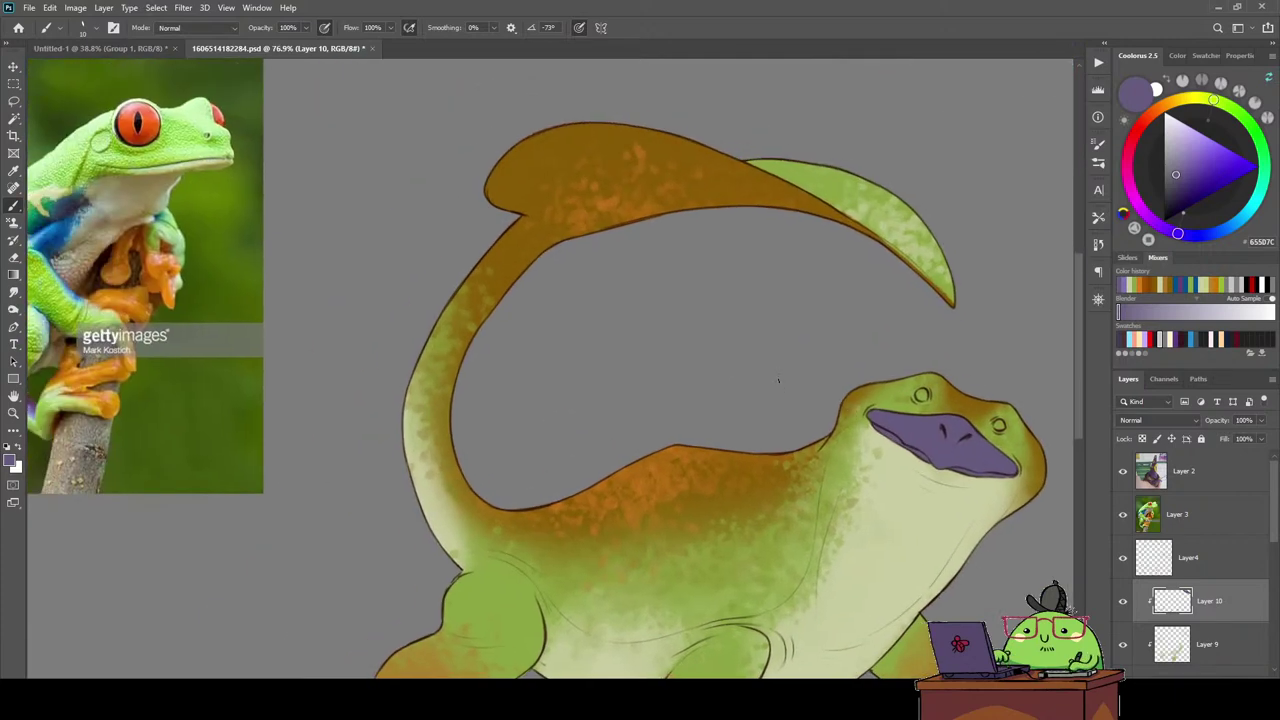
Sample the reference frog's orange-red eye colour and fill both lizard eyes on a new layer.
key("i")
left_click(148, 128)
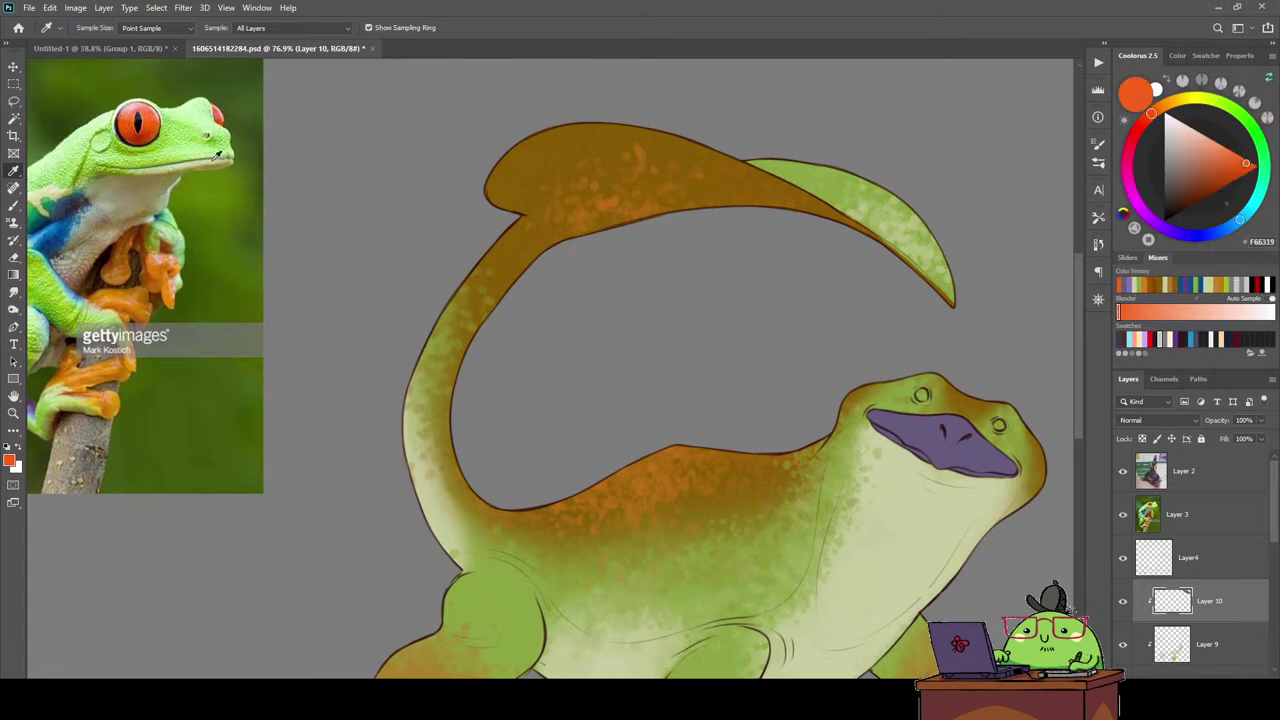
key("ctrl+shift+alt+n")
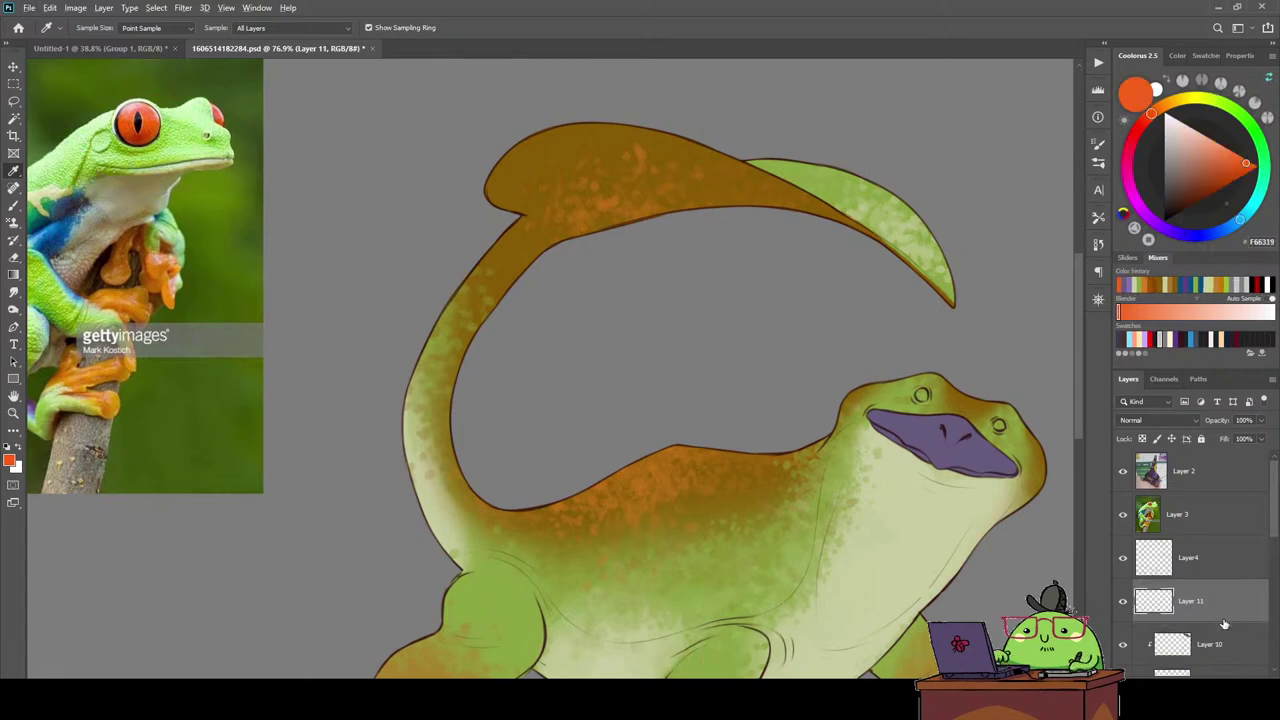
left_click_drag(926, 462, 813, 463)
scroll(836, 395, "up", 5)
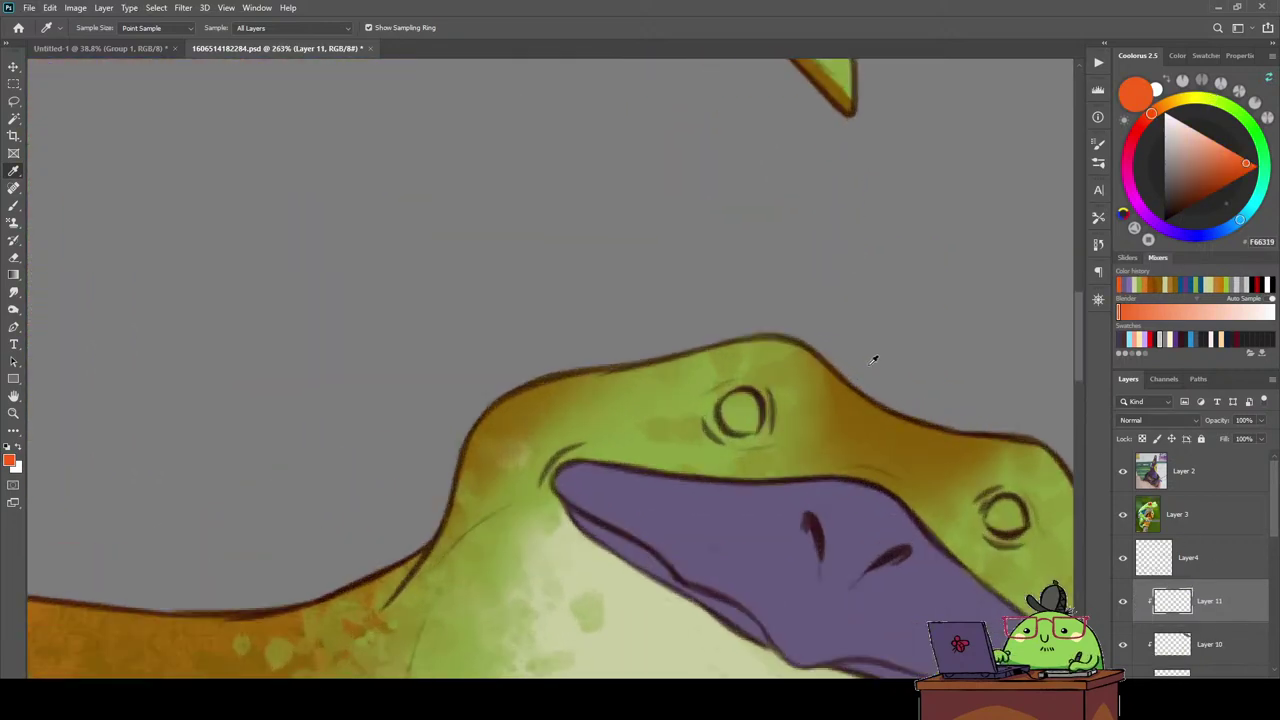
key("b")
mouse_move(727, 417)
left_mouse_down()
mouse_move(738, 410)
mouse_move(745, 428)
left_mouse_up()
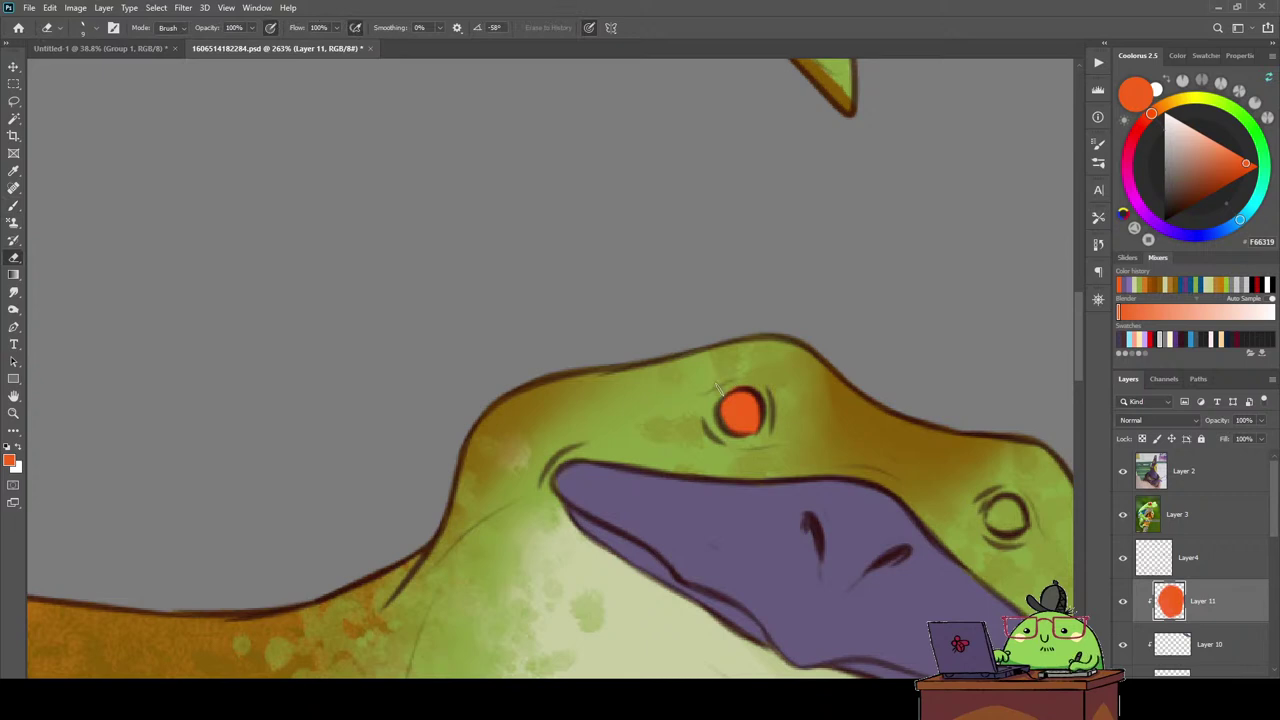
left_click_drag(989, 514, 1020, 511)
key("e")
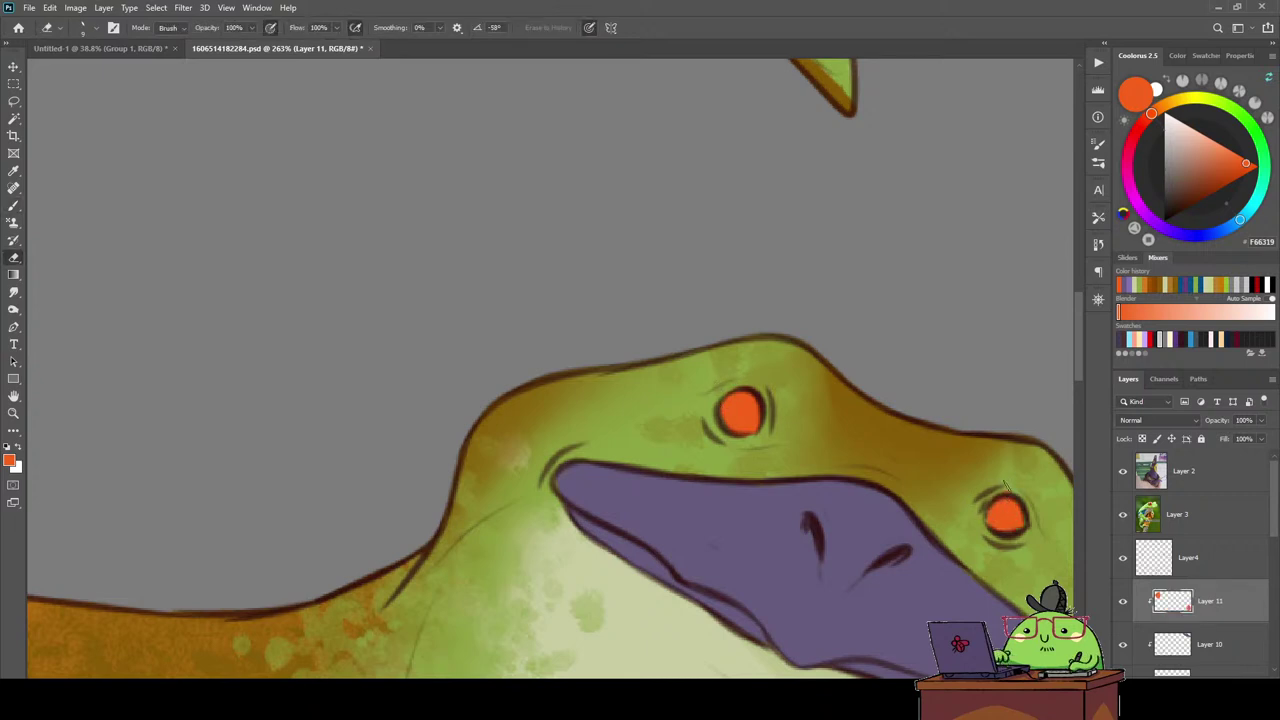
key("ctrl+shift+alt+n")
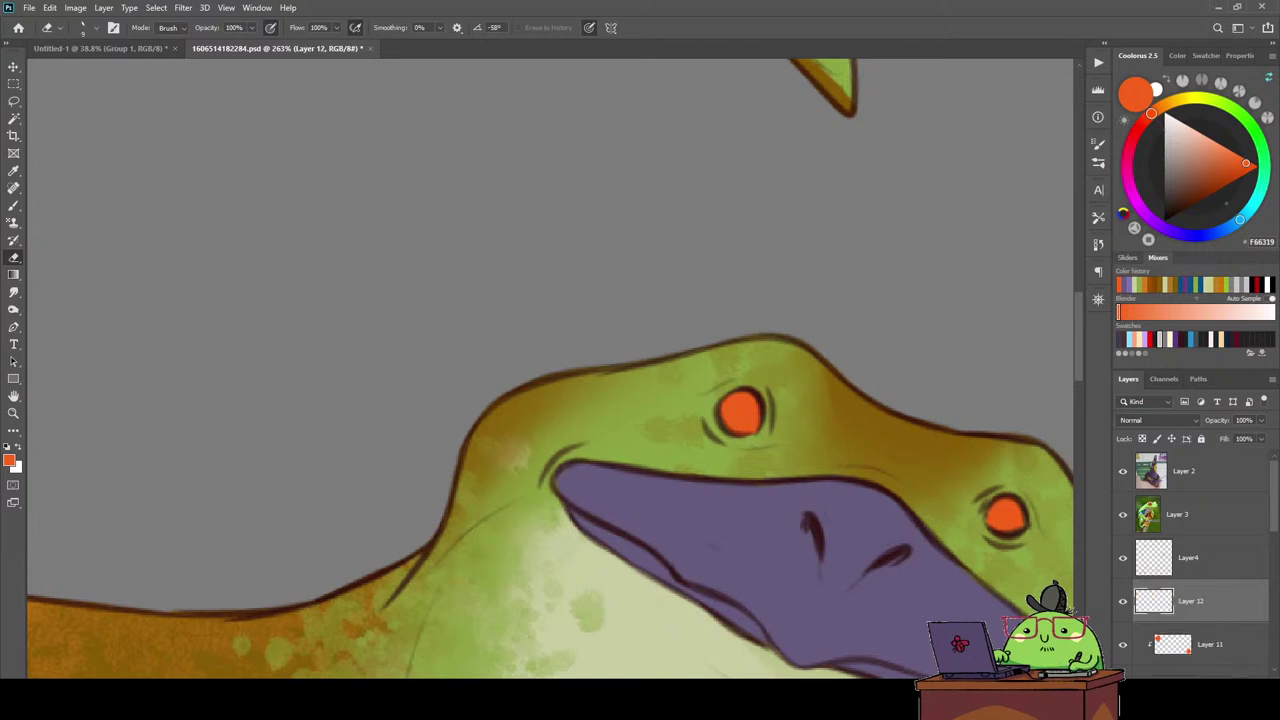
Sample the nostril's dark brown, clip Layer 12 to Layer 11, and paint pupils in both eyes.
key("b")
left_click(815, 530, "alt")
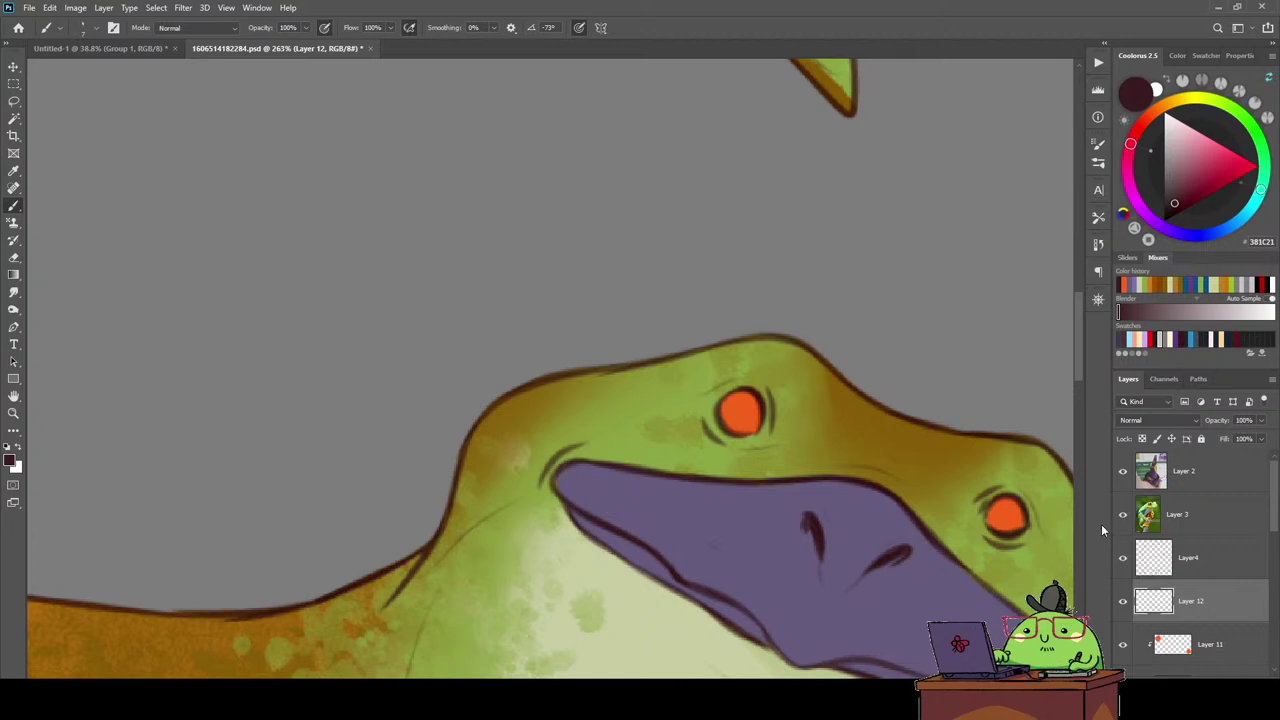
left_click(1243, 621, "alt")
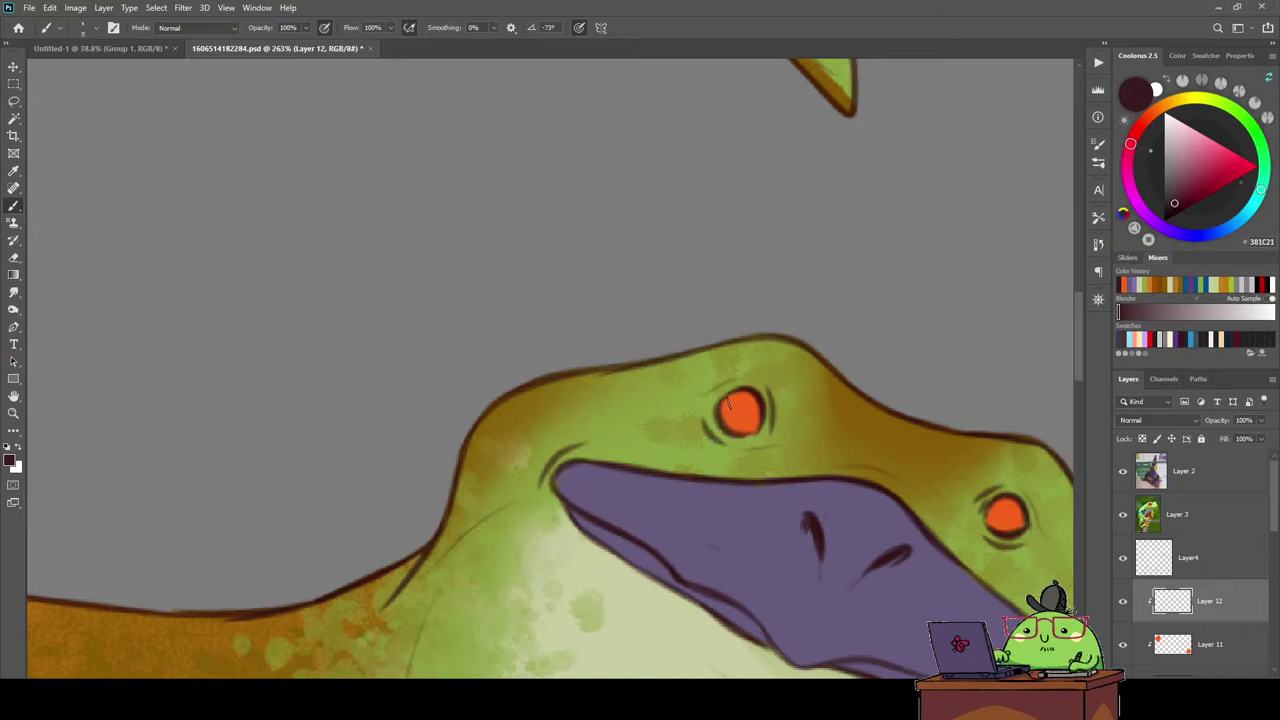
mouse_move(716, 420)
left_mouse_down()
mouse_move(726, 400)
mouse_move(742, 418)
left_mouse_up()
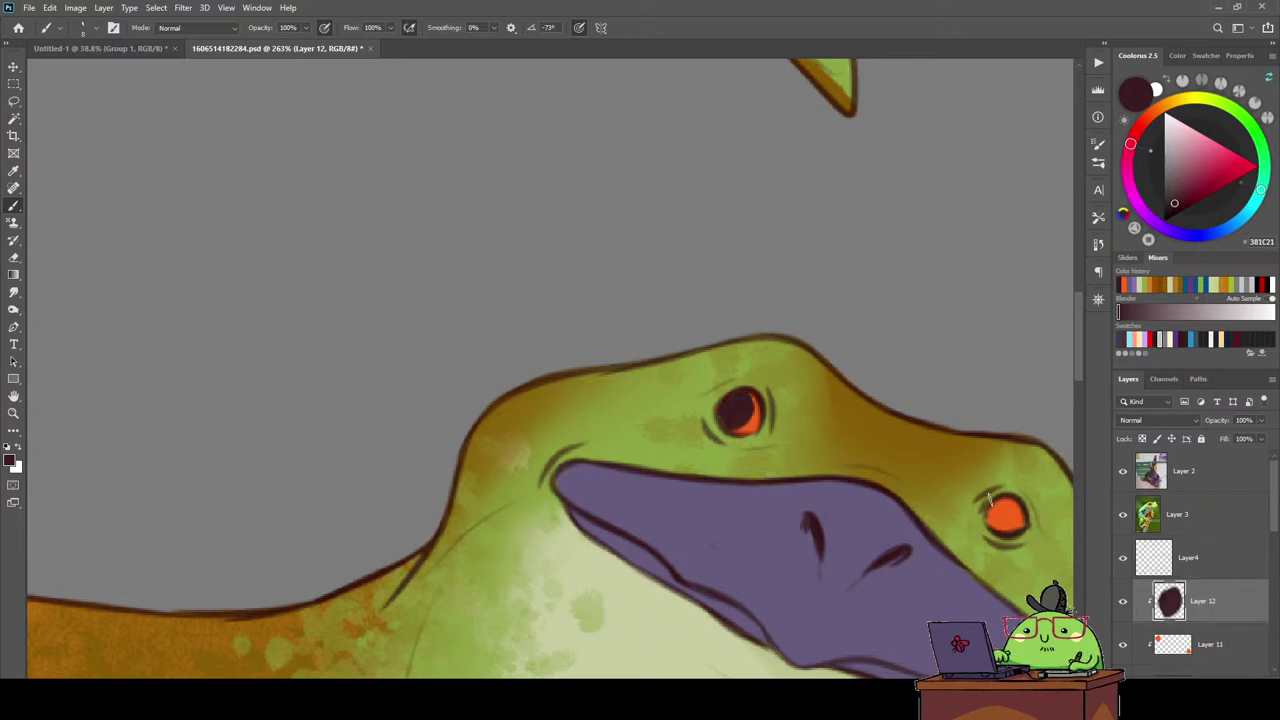
mouse_move(989, 500)
left_mouse_down()
mouse_move(1004, 522)
mouse_move(992, 512)
mouse_move(1006, 502)
mouse_move(1006, 517)
left_mouse_up()
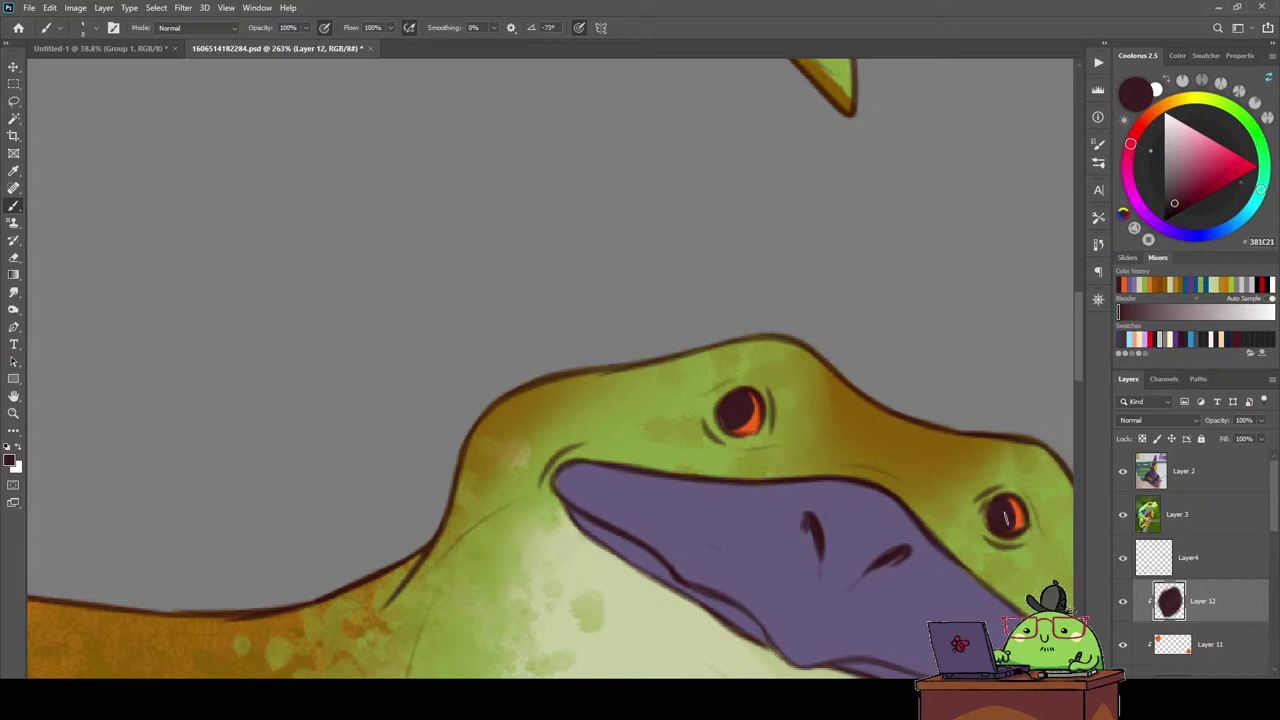
key("e")
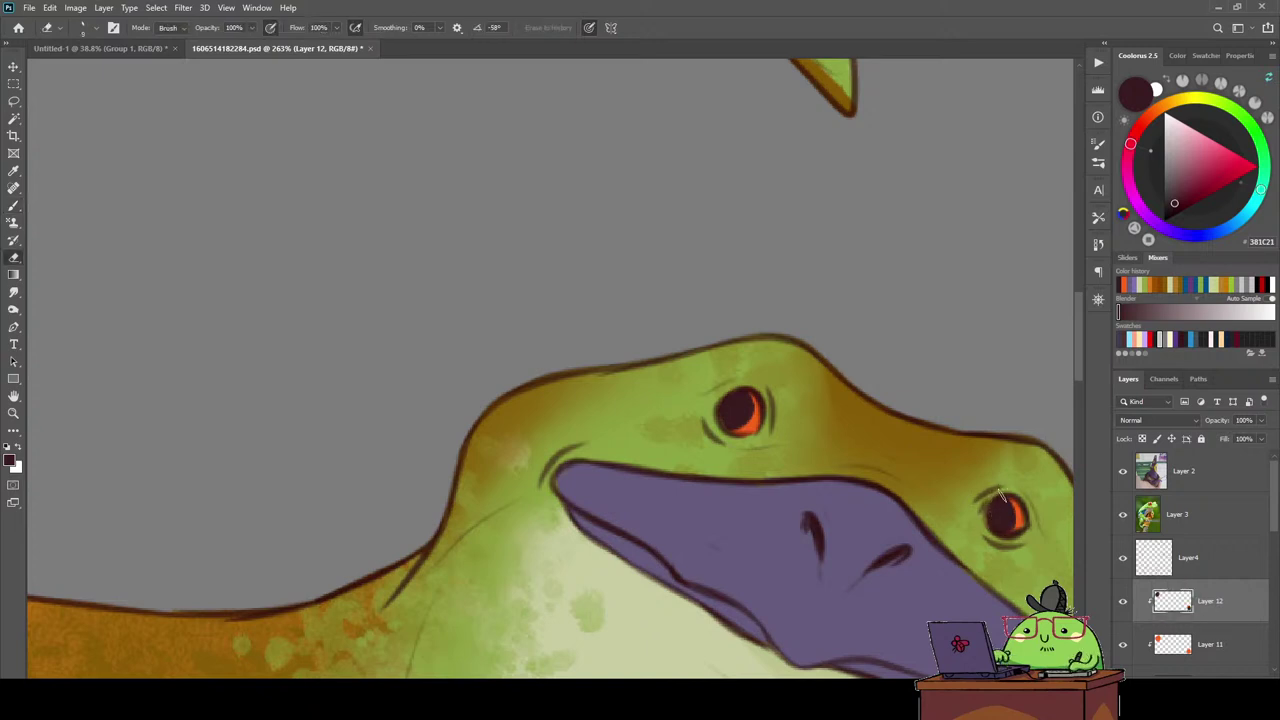
key("b")
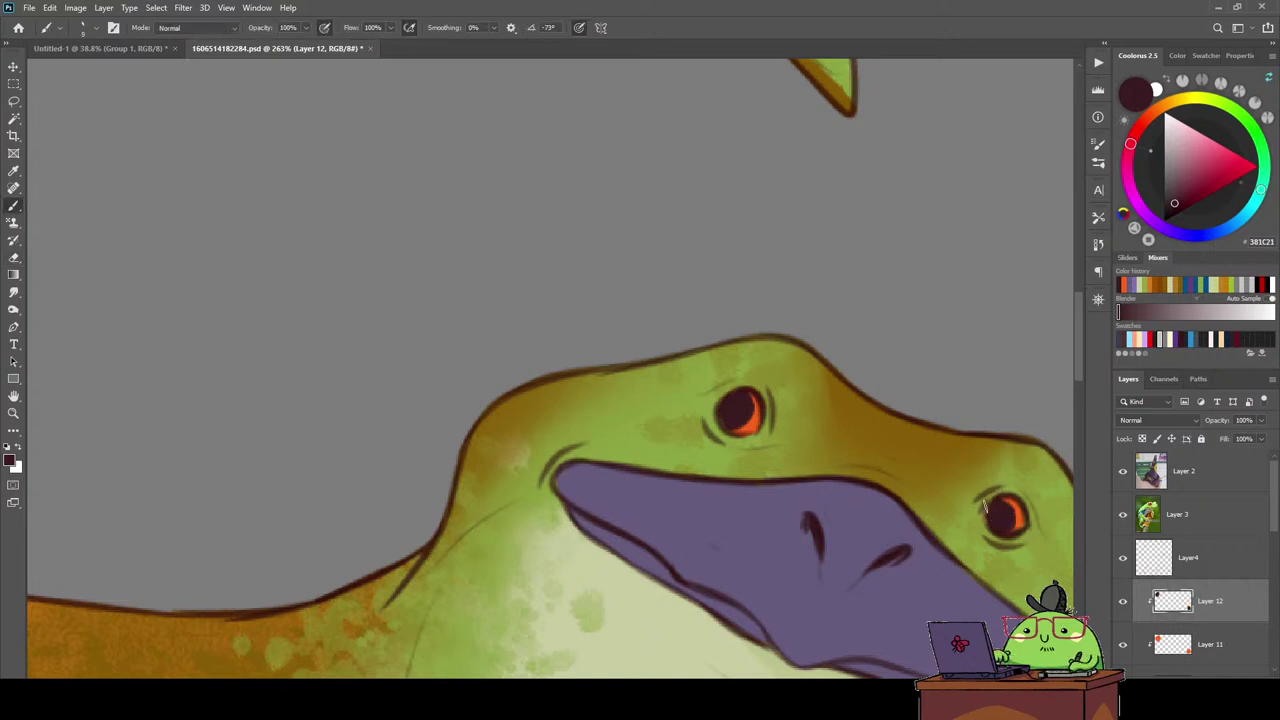
scroll(953, 514, "down", 5)
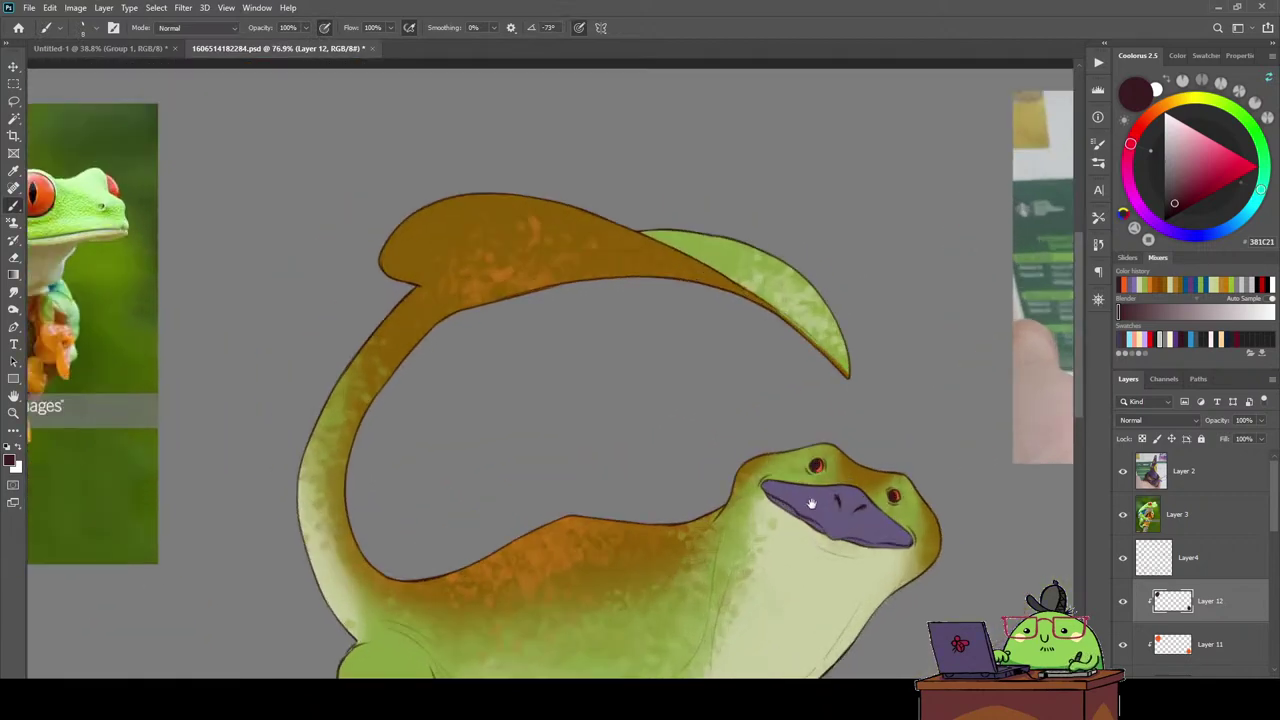
Select Layer 10 and pick a lighter greyish purple based on the bill's colour.
left_click_drag(953, 514, 789, 315)
scroll(789, 315, "down", 3)
scroll(789, 315, "up", 1)
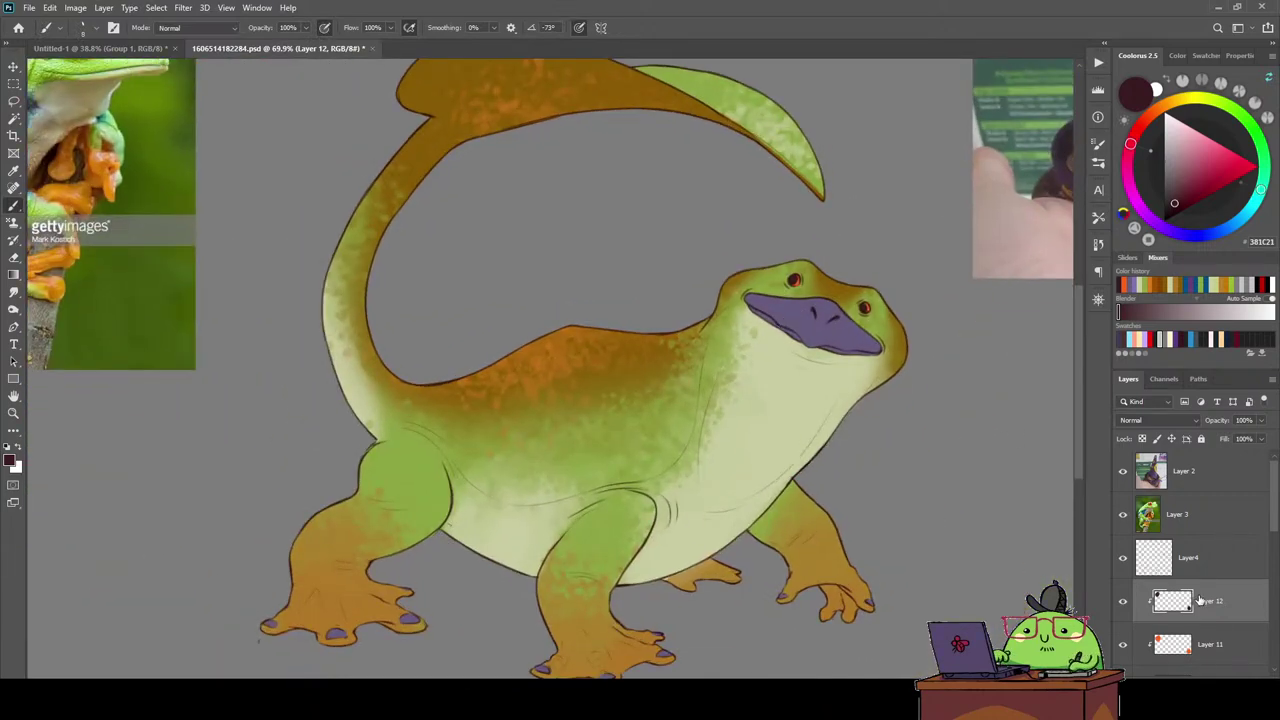
scroll(1200, 600, "down", 3)
left_click(1205, 557)
scroll(810, 280, "up", 4)
scroll(810, 280, "up", 2)
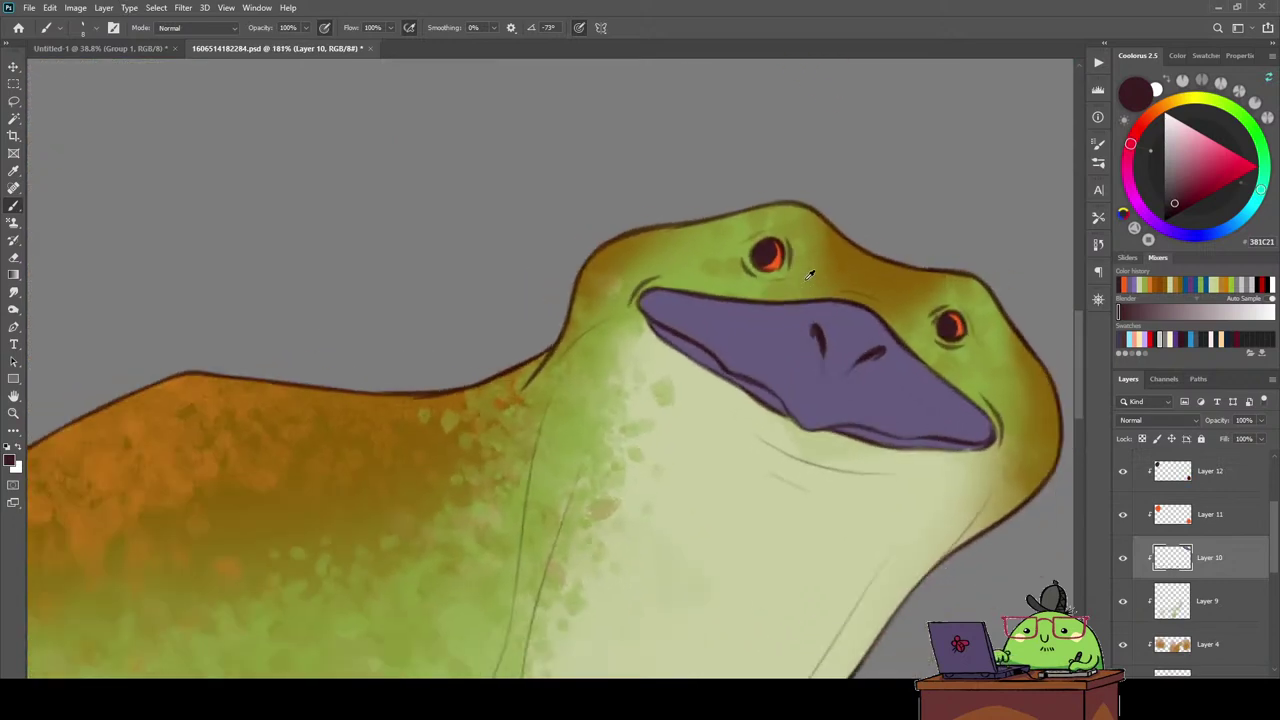
scroll(810, 275, "down", 2)
left_click_drag(846, 355, 708, 395)
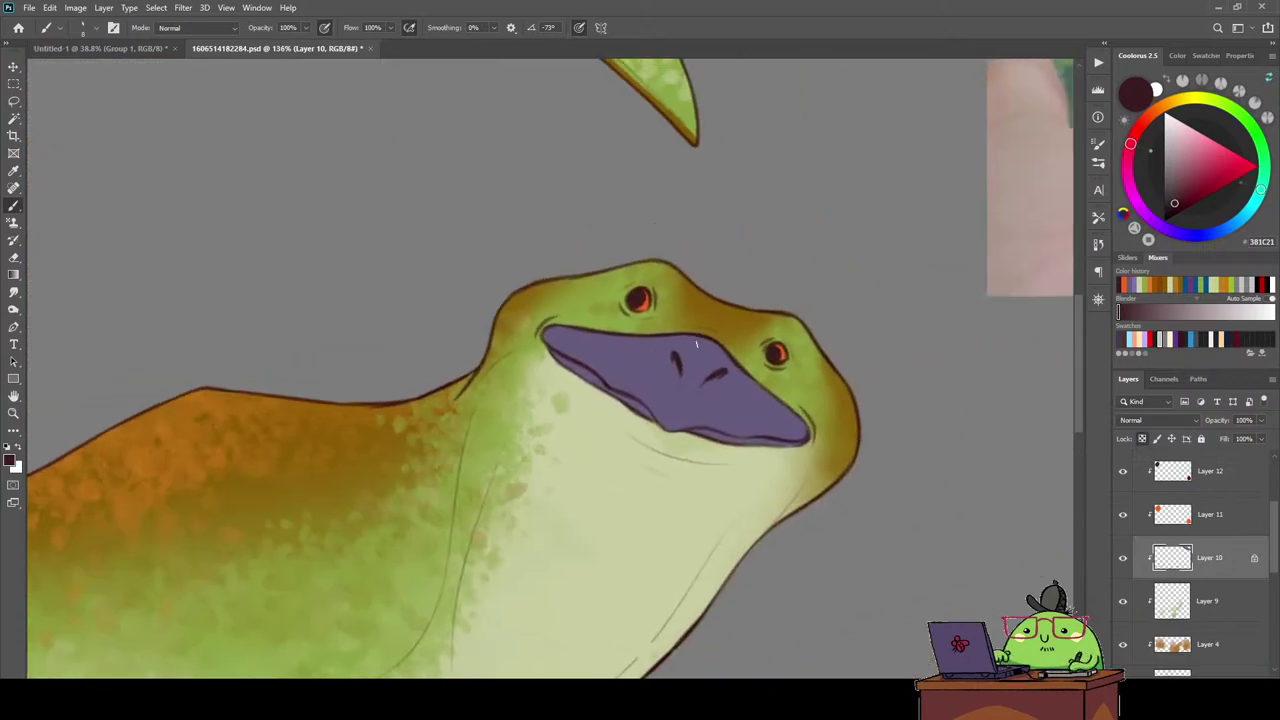
left_click(708, 395, "alt")
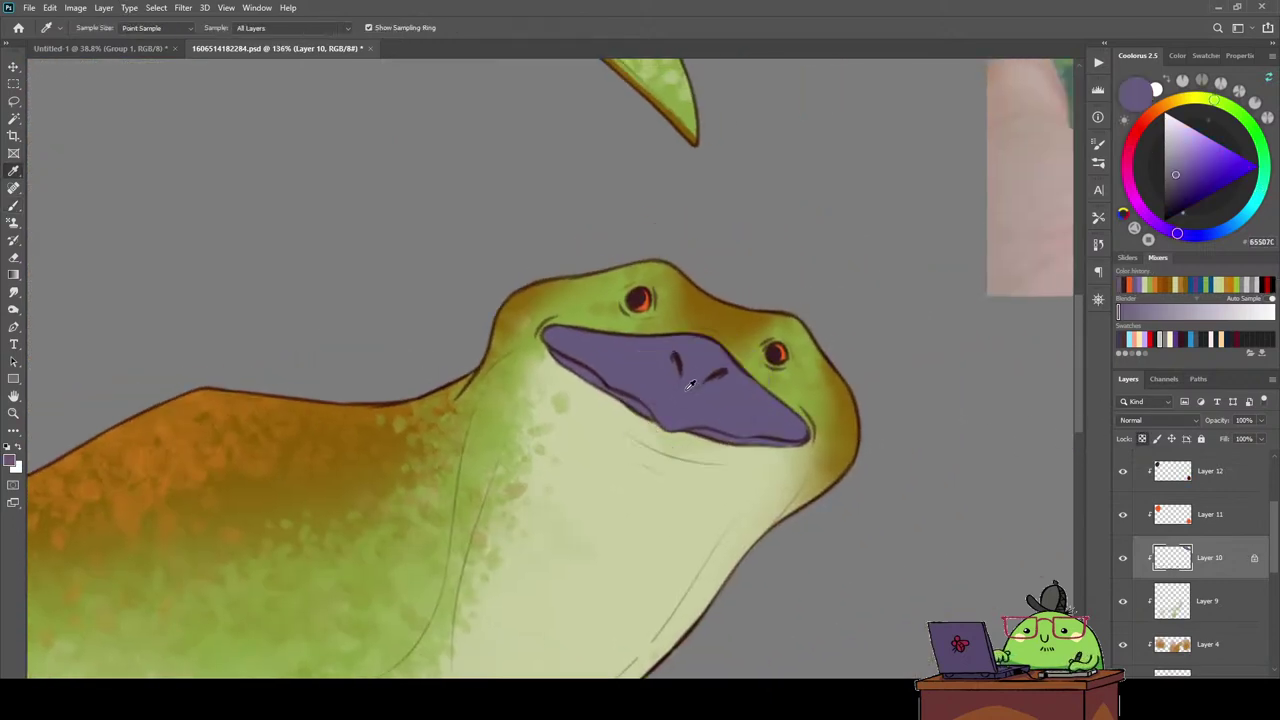
left_click(1178, 154)
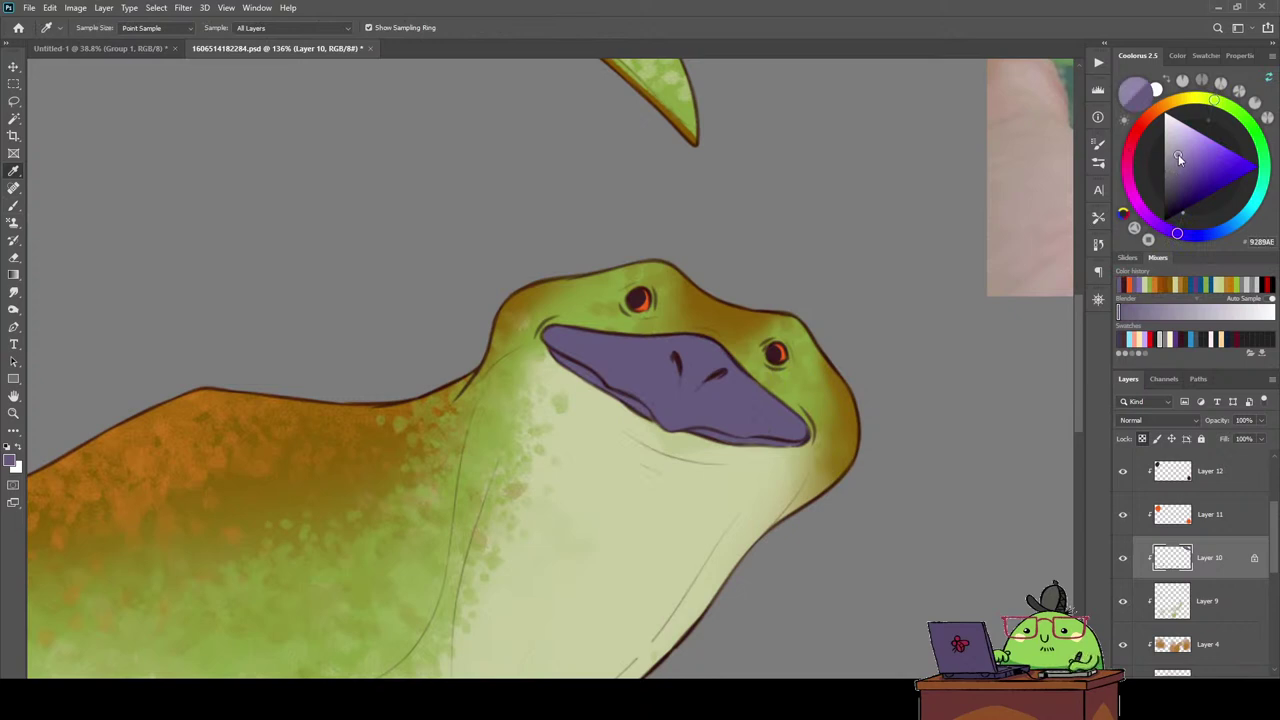
Shade the bill's lower edge and nostril area with a large Soft Round Pressure Opacity and Flow brush.
key("b")
right_click(729, 214)
left_click(910, 522)
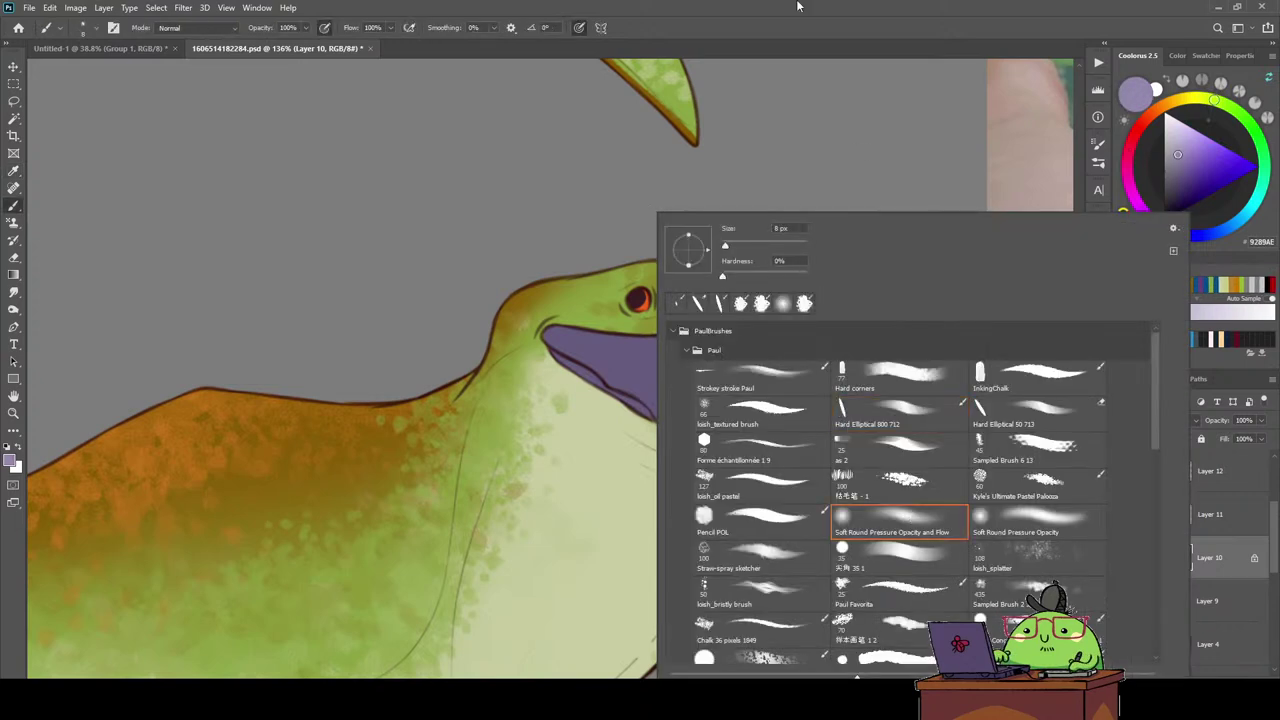
left_click(560, 45)
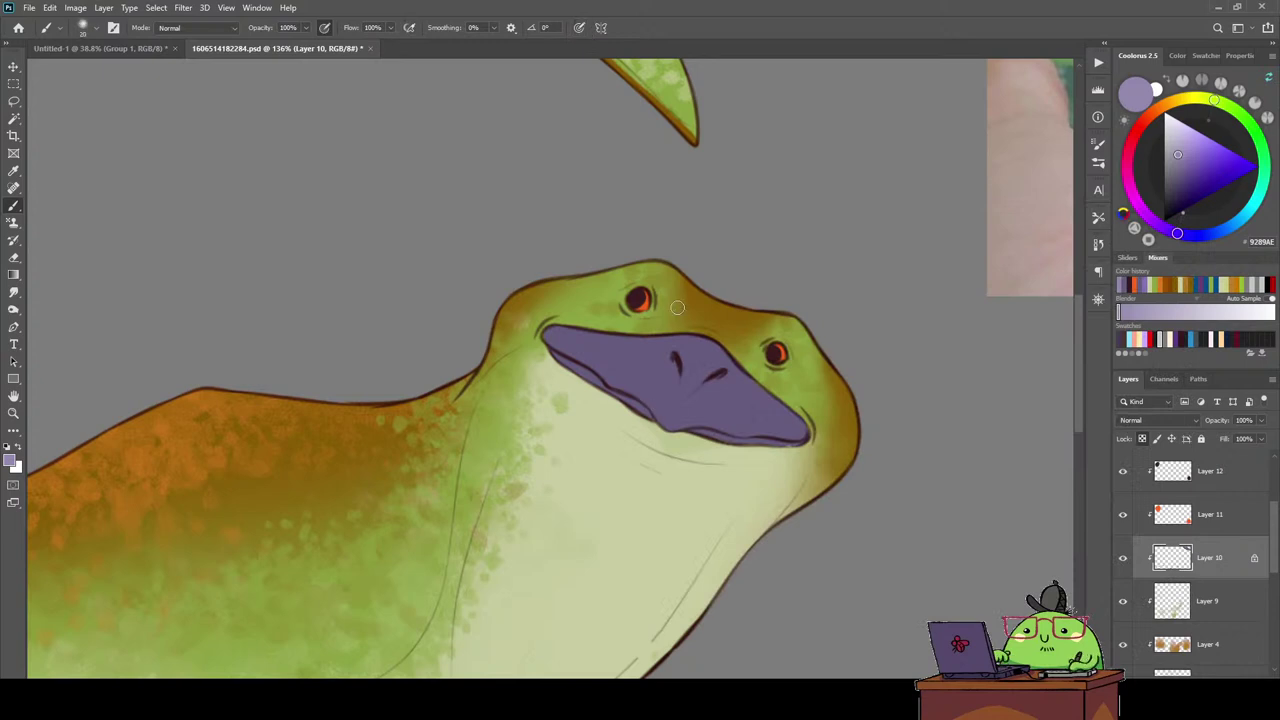
key("bracketright")
key("bracketright")
key("bracketright")
left_click_drag(666, 404, 620, 415)
mouse_move(690, 345)
left_mouse_down()
mouse_move(703, 358)
mouse_move(690, 350)
mouse_move(678, 372)
mouse_move(725, 372)
mouse_move(735, 385)
mouse_move(640, 355)
left_mouse_up()
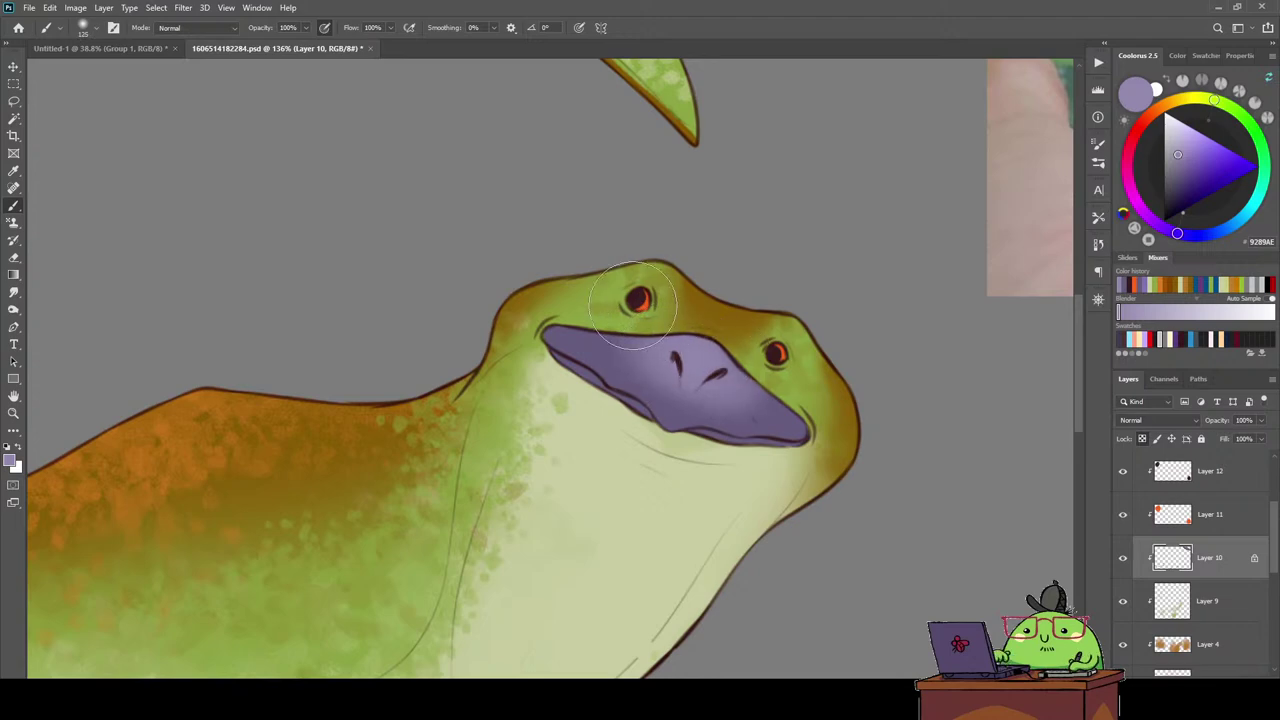
key("ctrl+0")
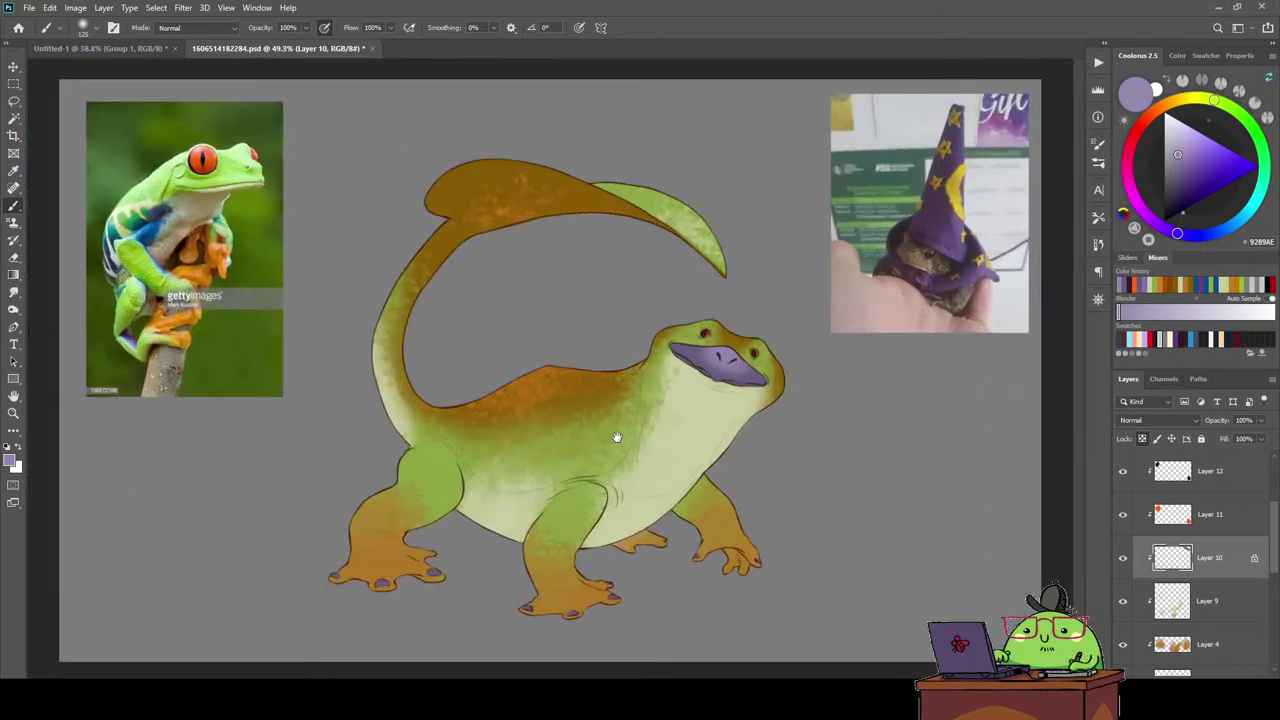
Add a new layer above Layer 4 and lighten the sampled foot orange to E3A548.
scroll(507, 491, "up", 3)
scroll(1213, 578, "down", 2)
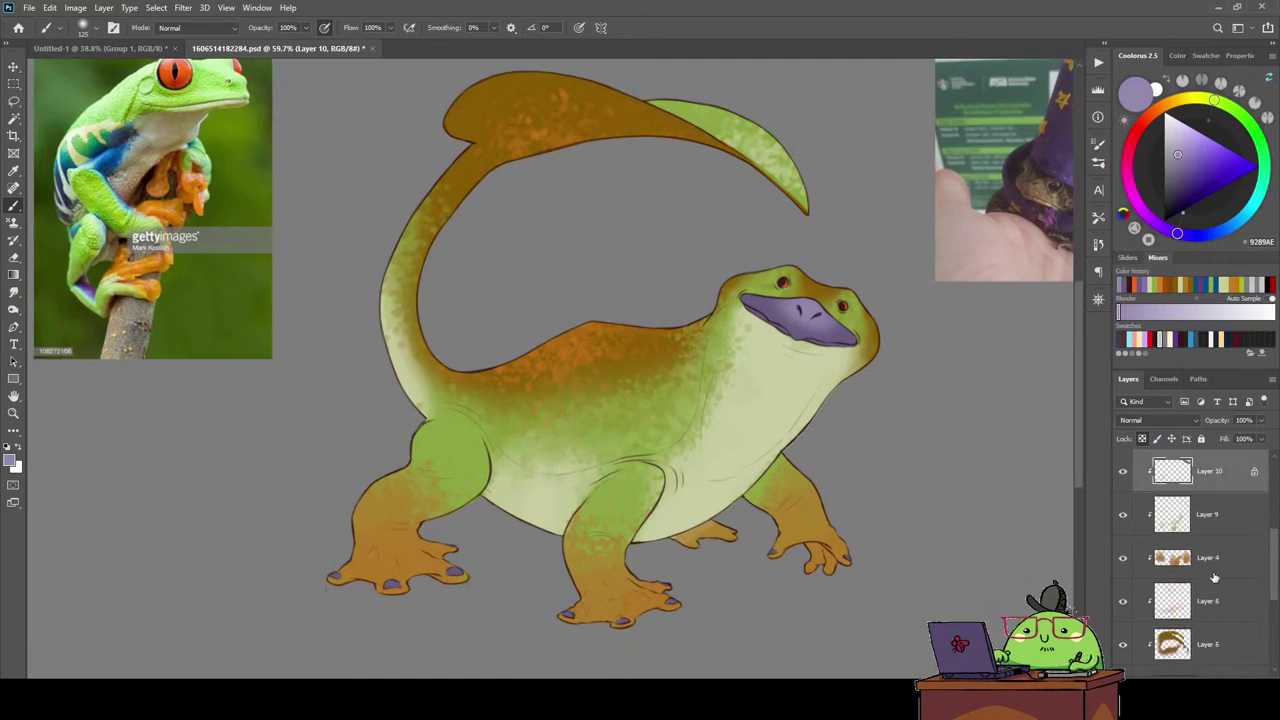
left_click(1221, 564)
key("ctrl+shift+alt+n")
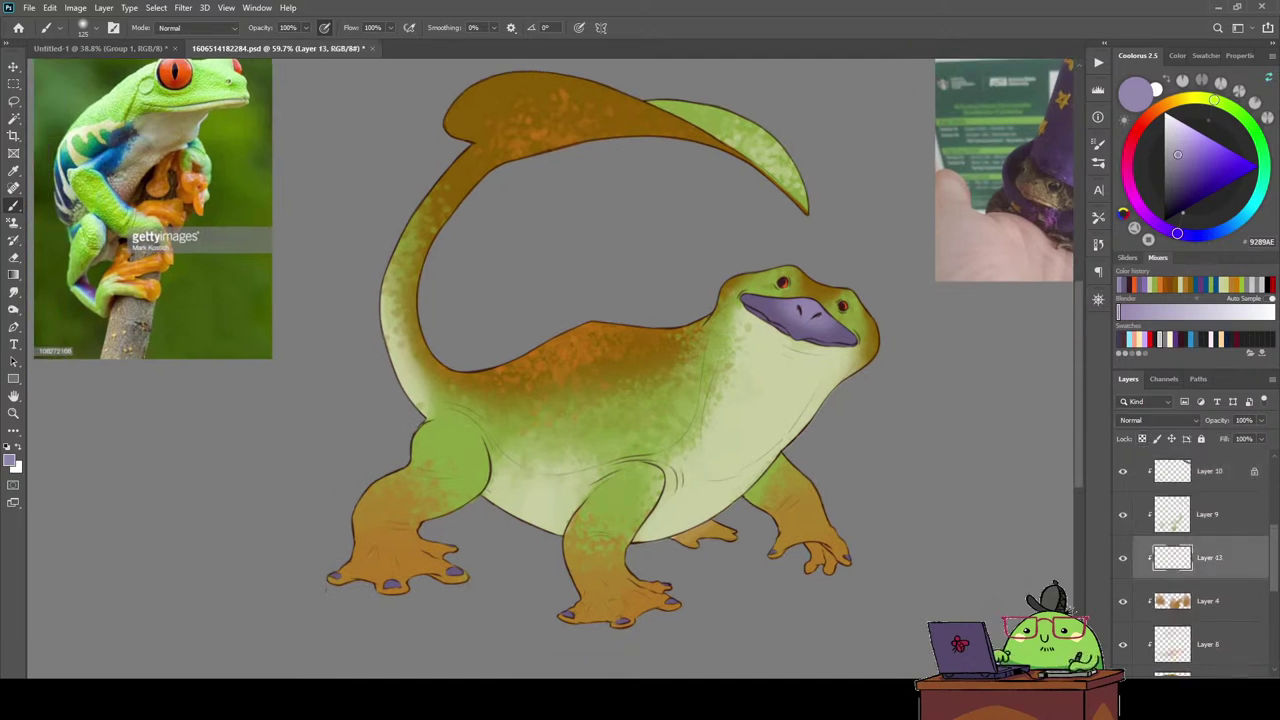
key("i")
left_click(648, 590)
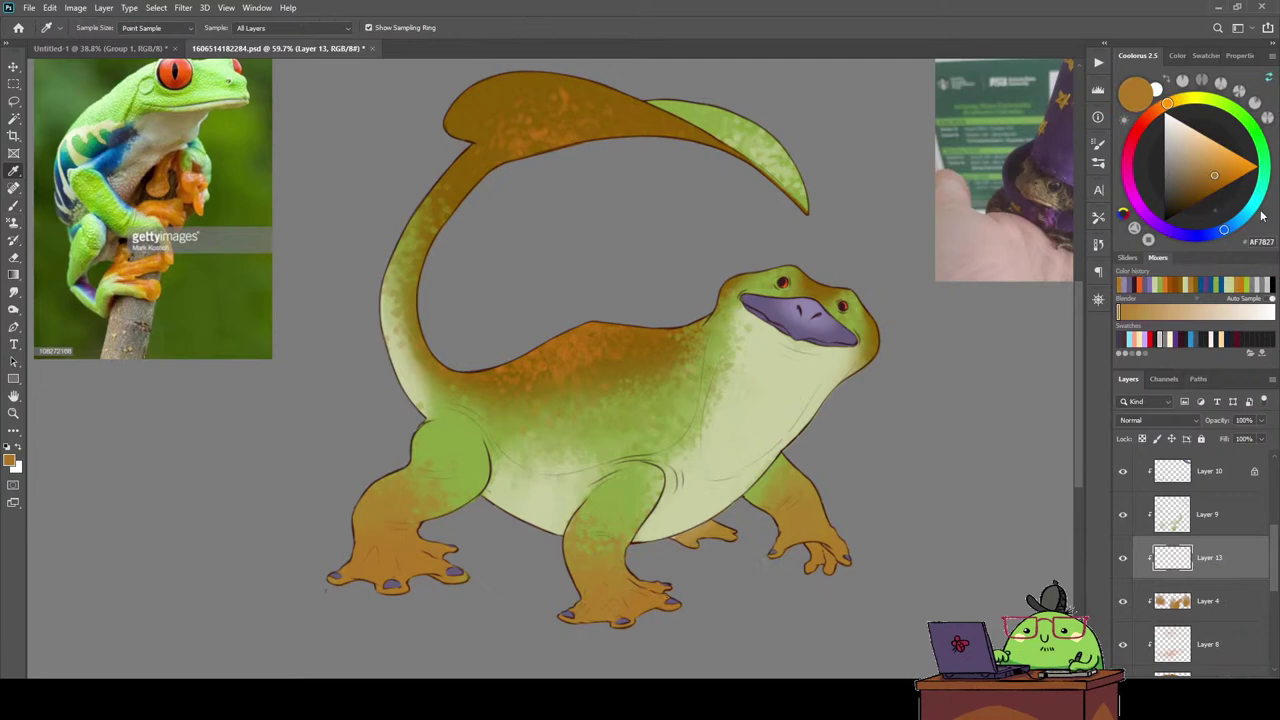
left_click(1222, 162)
key("b")
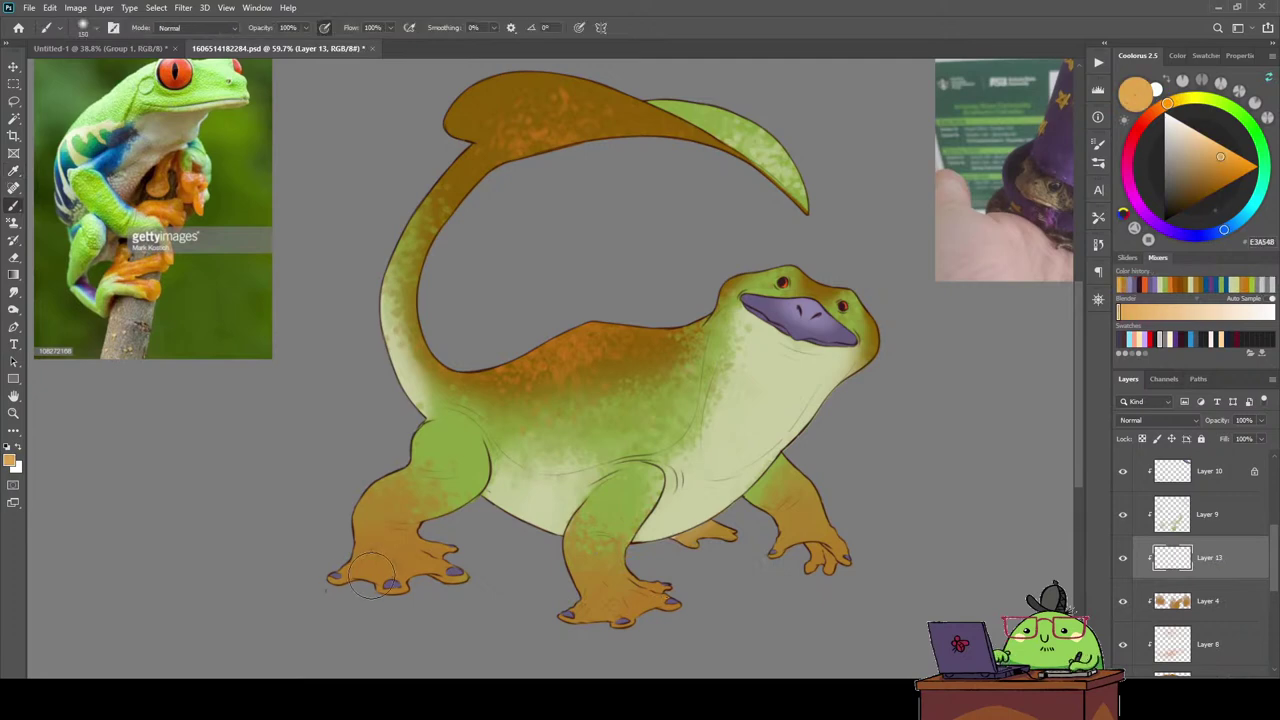
Brush the lighter orange over all four feet, then sample the thigh's green.
mouse_move(400, 582)
left_mouse_down()
mouse_move(340, 575)
mouse_move(465, 555)
mouse_move(340, 570)
left_mouse_up()
left_click_drag(585, 625, 606, 617)
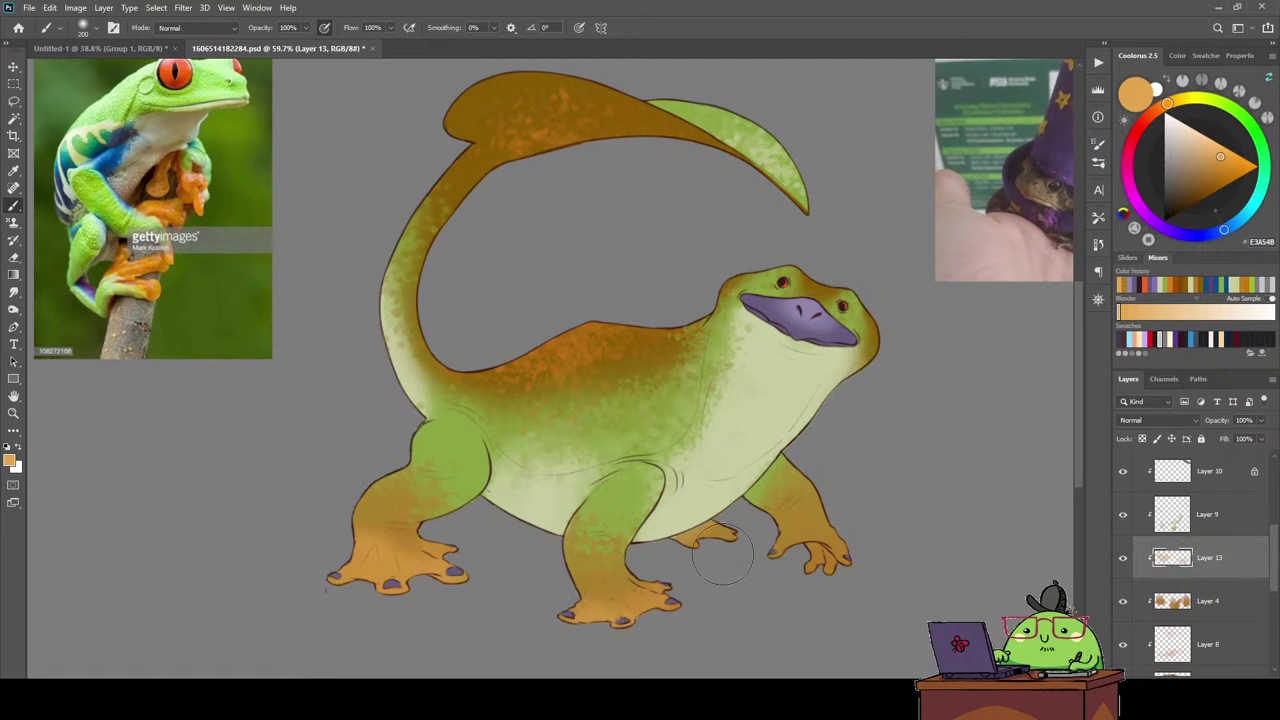
left_click_drag(690, 560, 745, 530)
left_click_drag(830, 565, 766, 563)
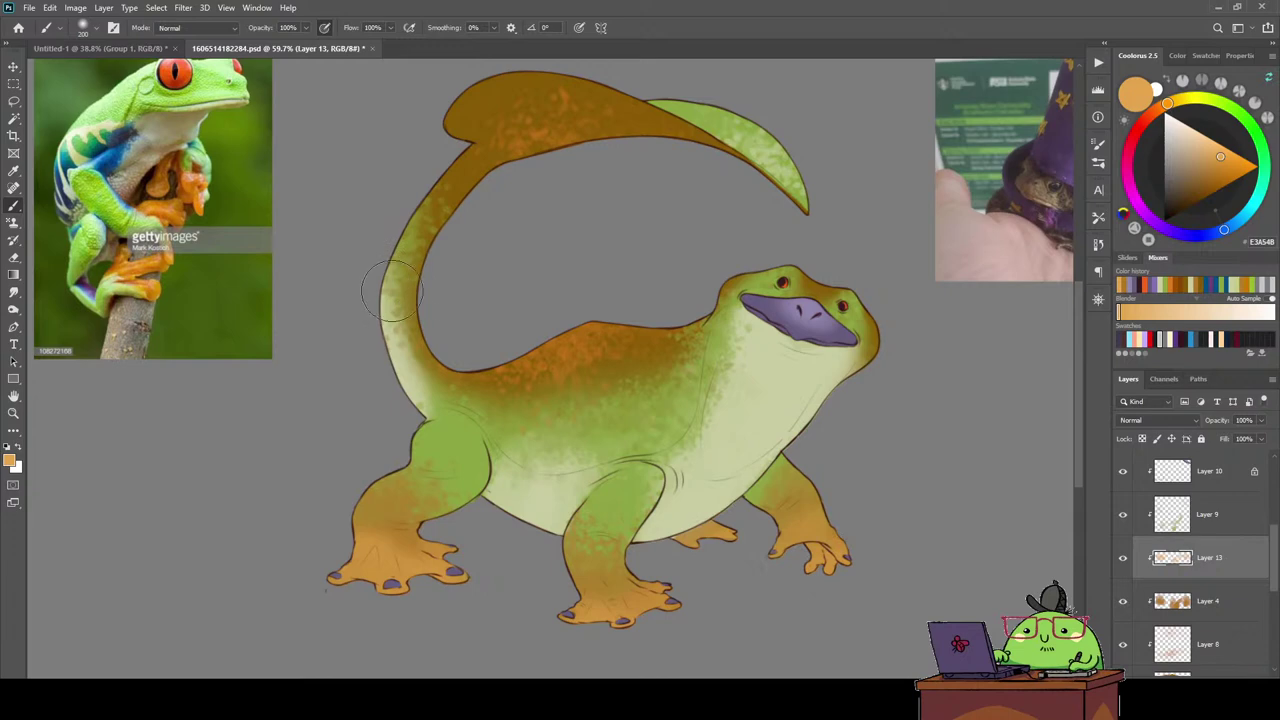
key("i")
left_click(446, 425)
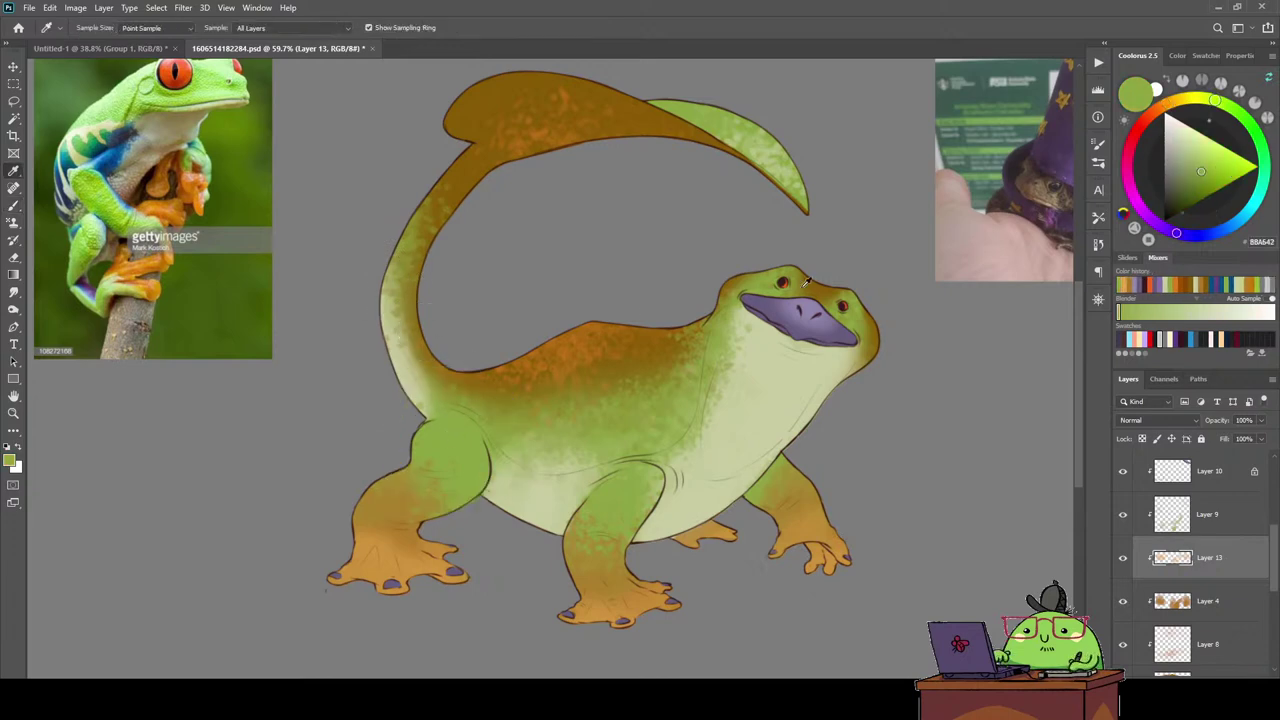
key("b")
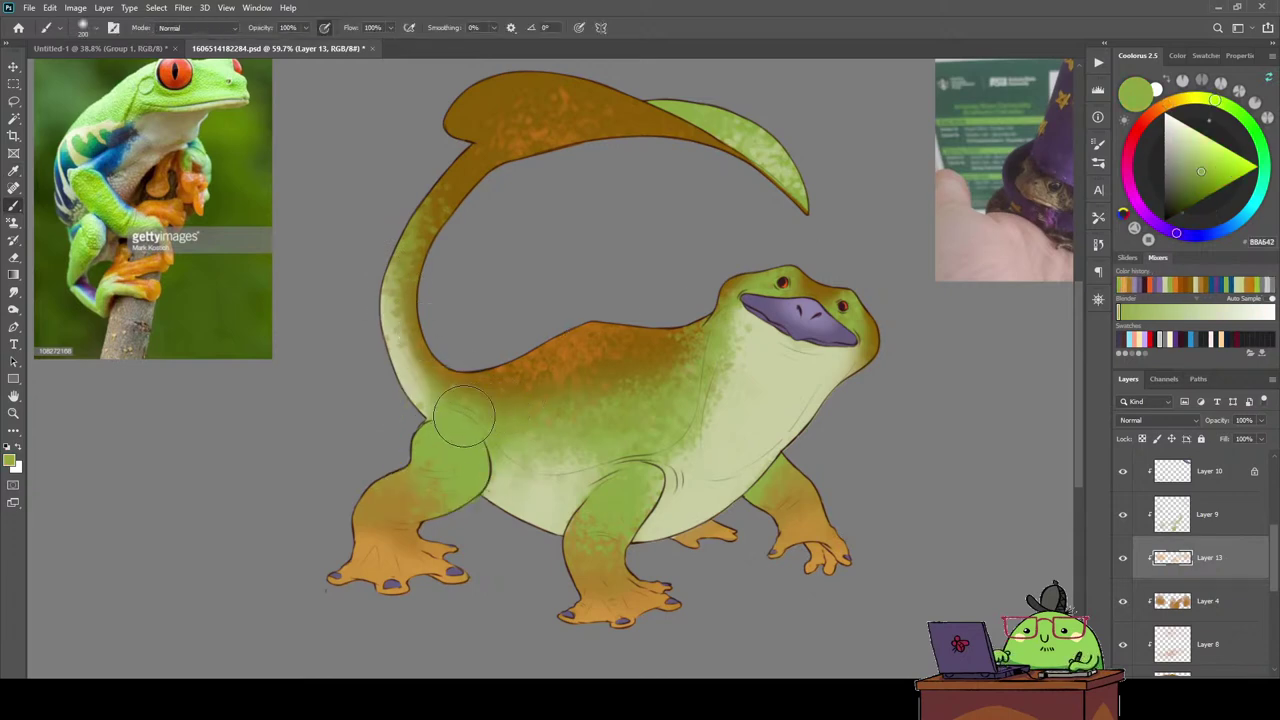
left_click(1222, 518)
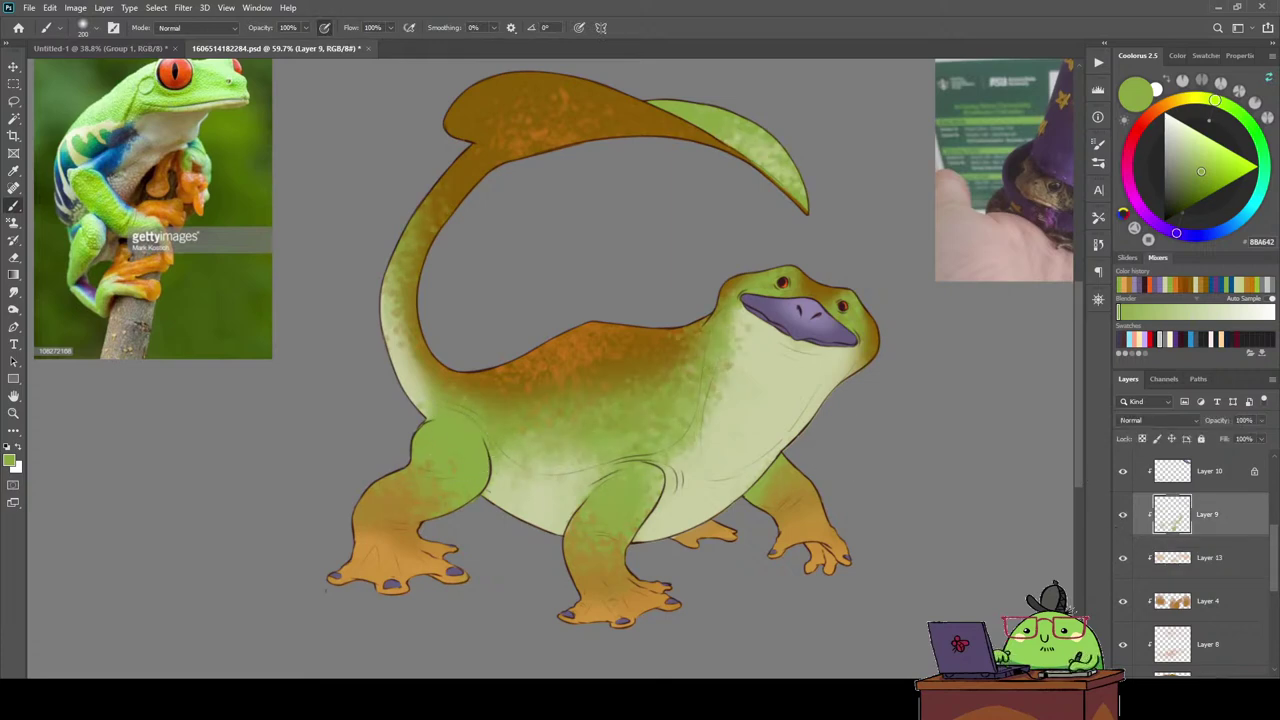
On a new layer, try green strokes, undo them, and review the brush's Shape Dynamics.
key("ctrl+shift+alt+n")
mouse_move(466, 464)
left_mouse_down()
mouse_move(400, 480)
mouse_move(390, 470)
left_mouse_up()
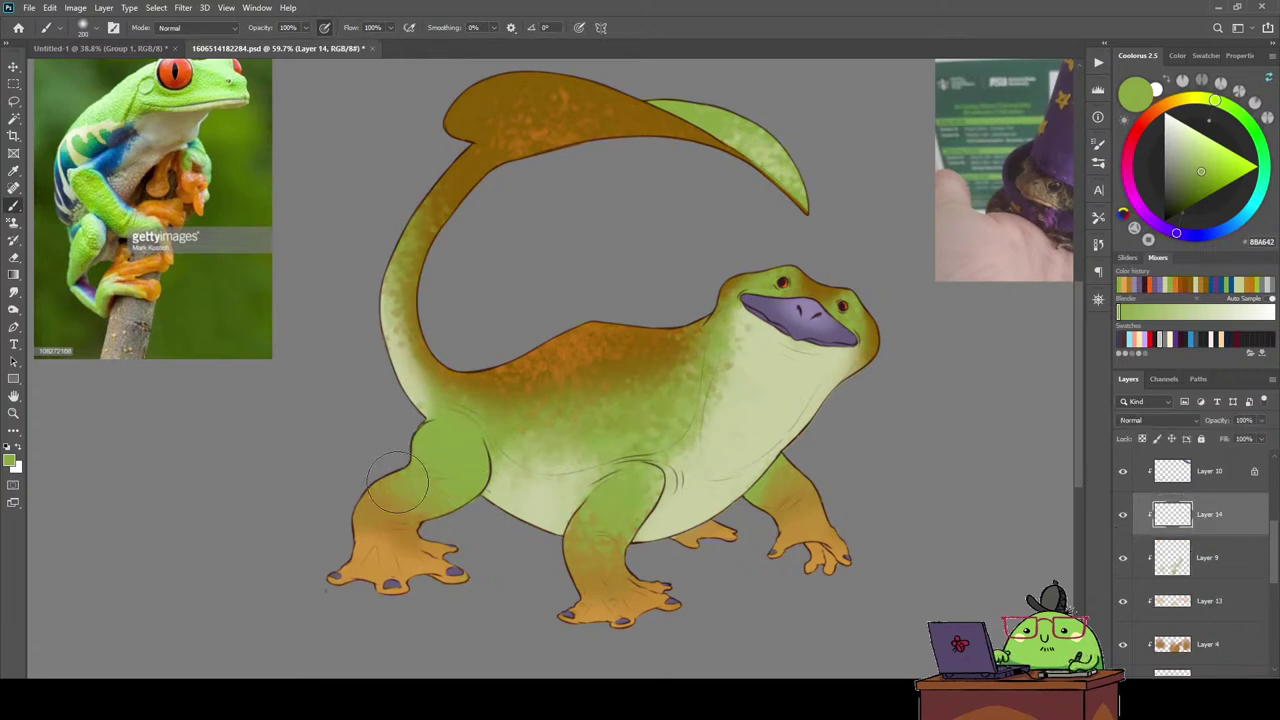
mouse_move(607, 507)
left_mouse_down()
mouse_move(606, 430)
mouse_move(660, 360)
mouse_move(593, 390)
left_mouse_up()
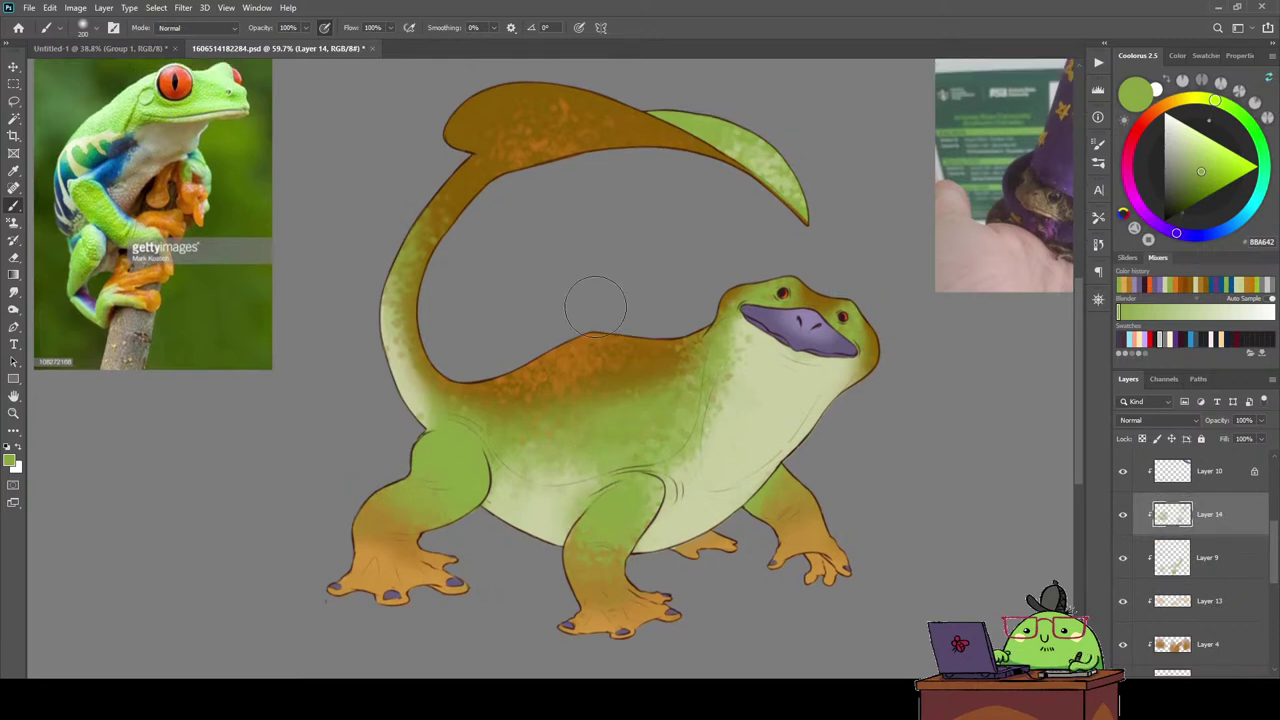
key("ctrl+z")
key("ctrl+z")
key("ctrl+z")
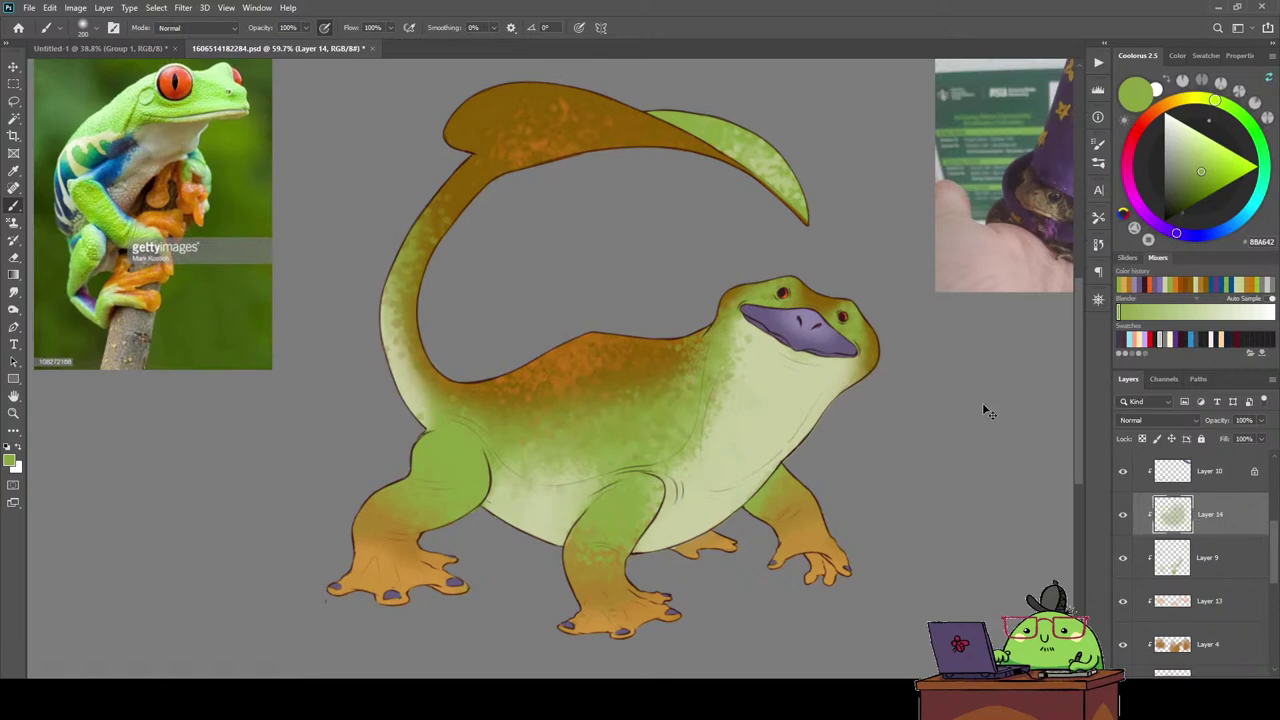
key("ctrl+z")
left_click(1098, 145)
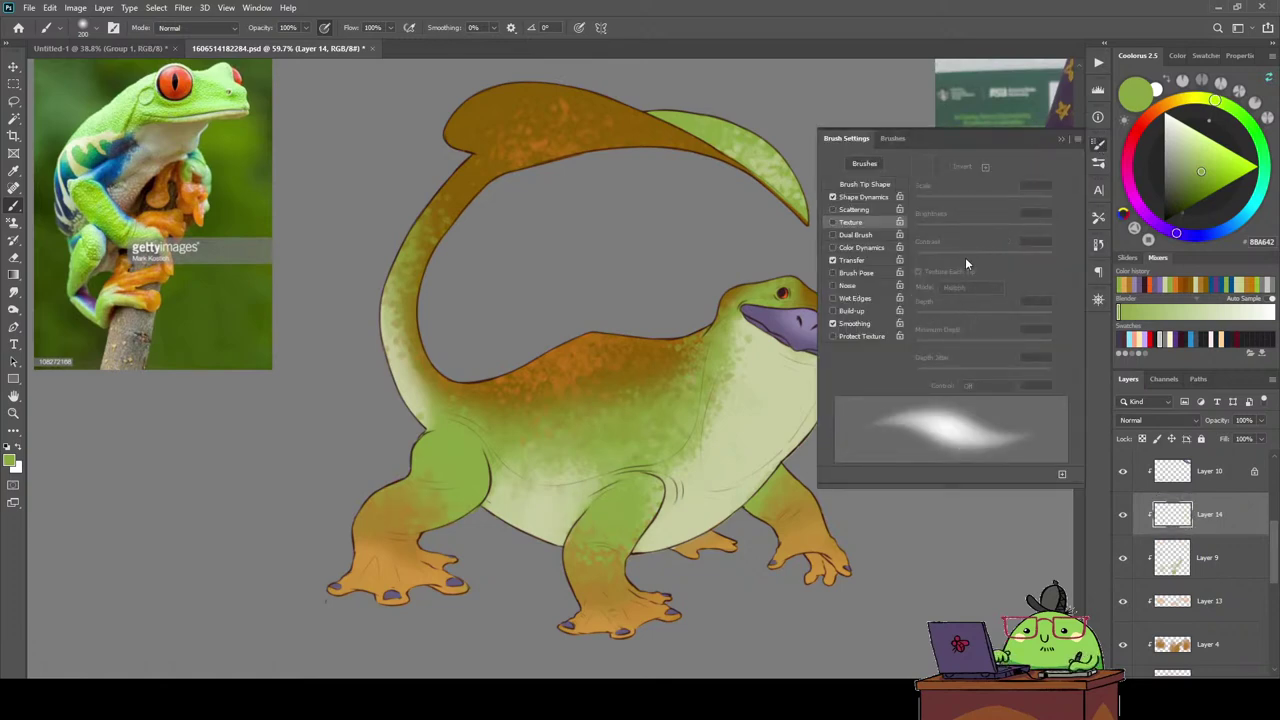
left_click(868, 196)
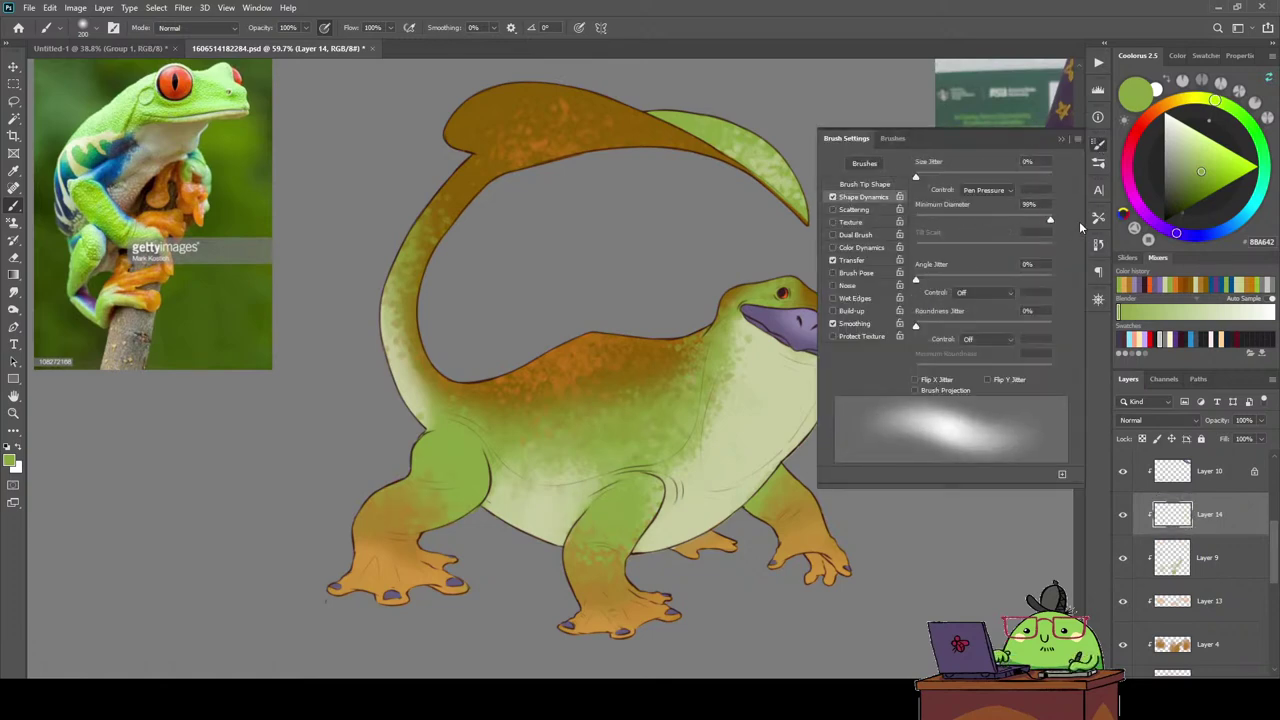
left_click(1098, 145)
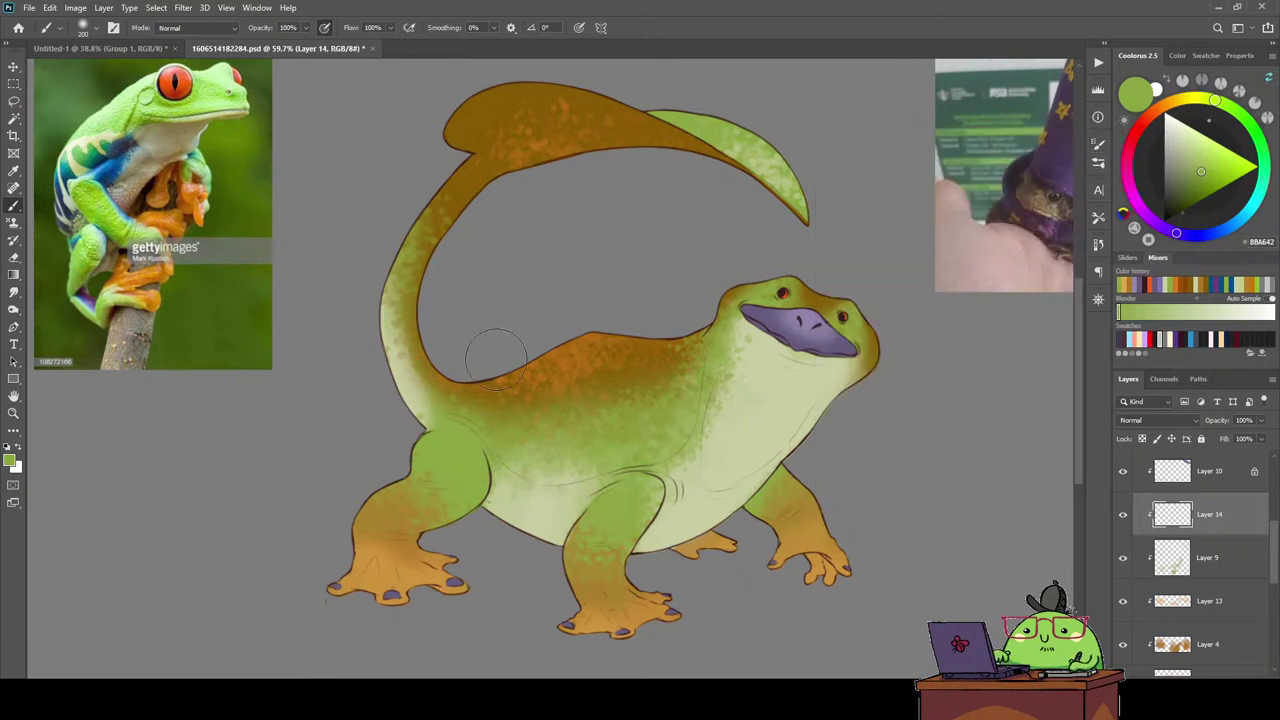
Paint light green and orange tones over the back, shoulder and up the tail's curve.
mouse_move(551, 388)
left_mouse_down()
mouse_move(610, 430)
mouse_move(514, 443)
left_mouse_up()
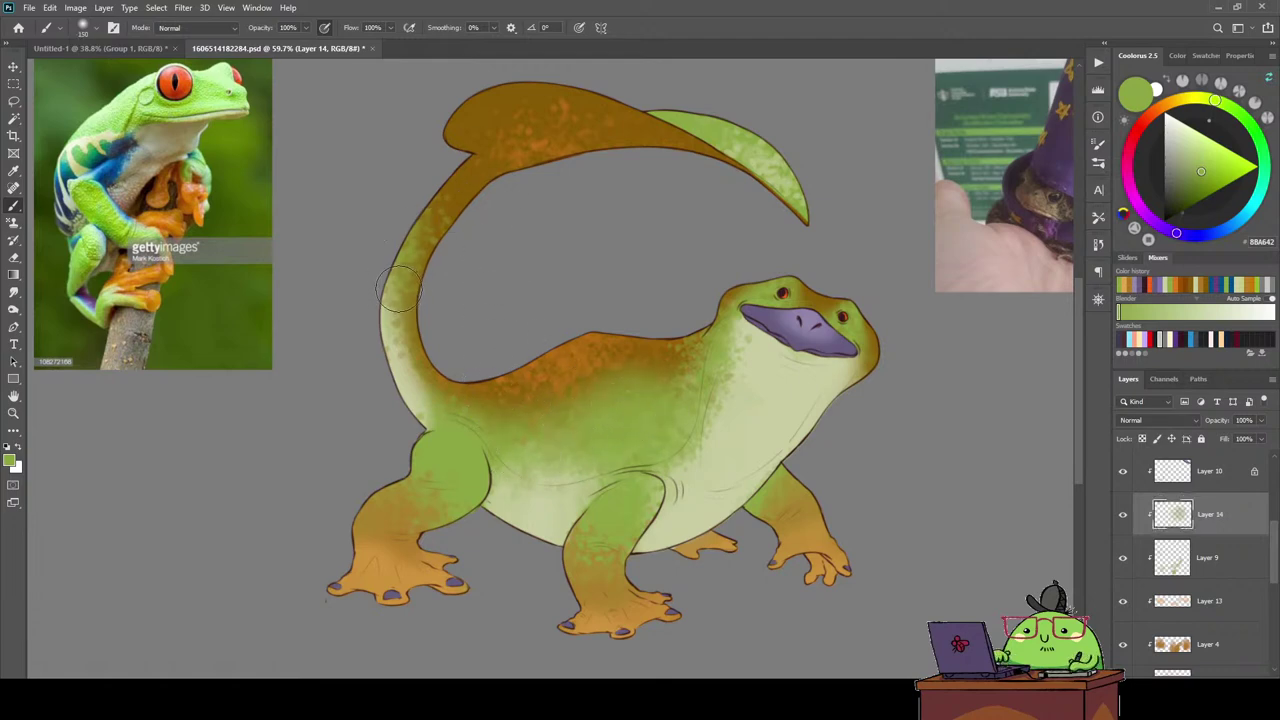
left_click_drag(430, 212, 400, 292)
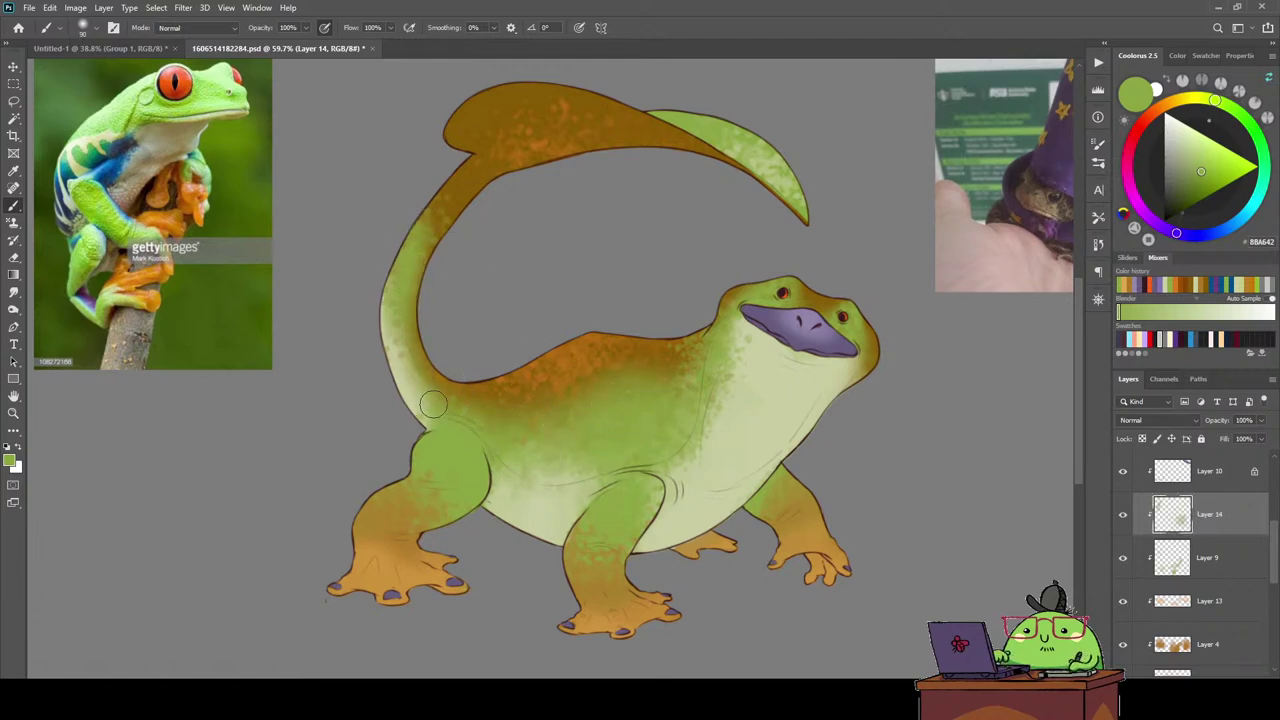
key("e")
right_click(456, 216)
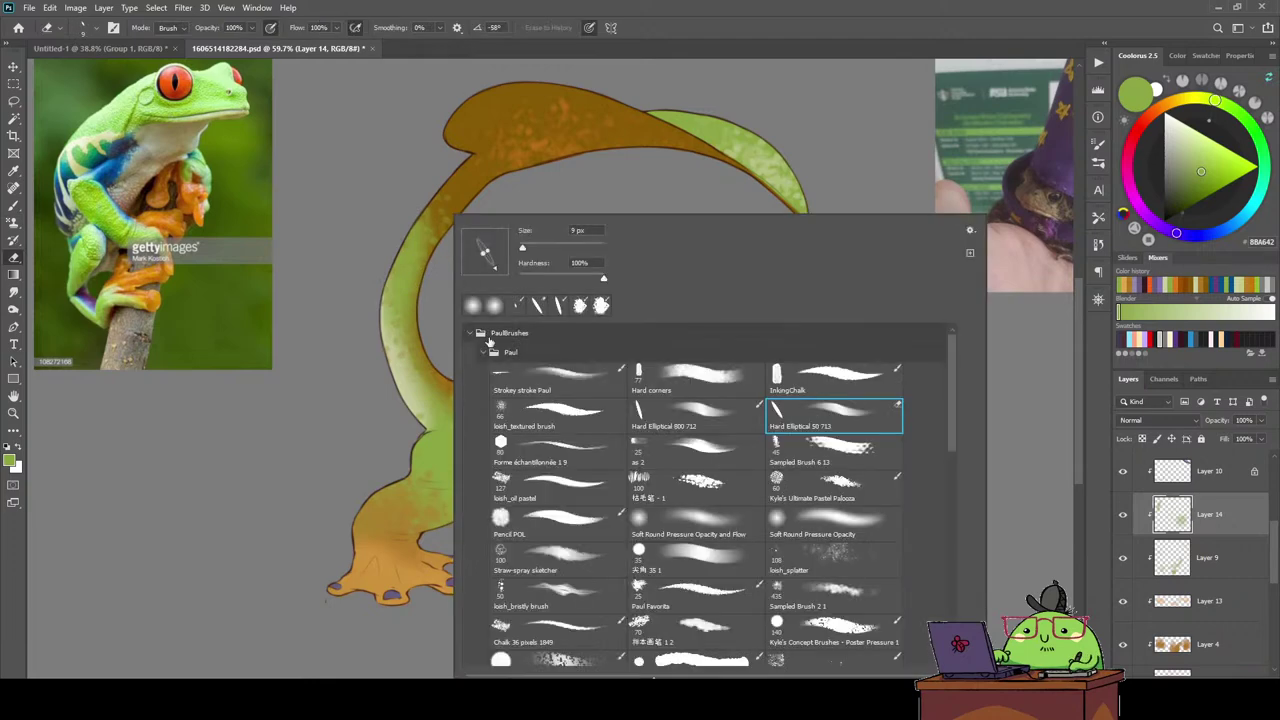
With a soft round brush, paint green on the tail base and yellow-green along its top edge.
left_click(692, 519)
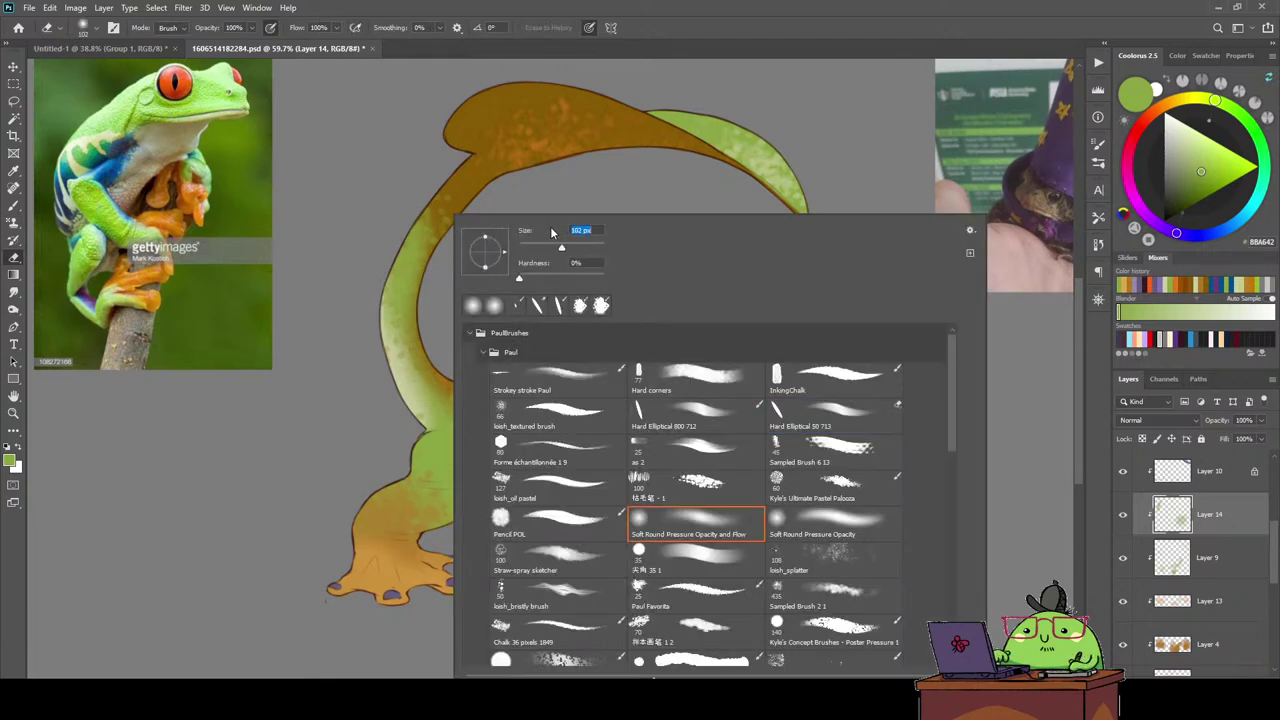
key("Return")
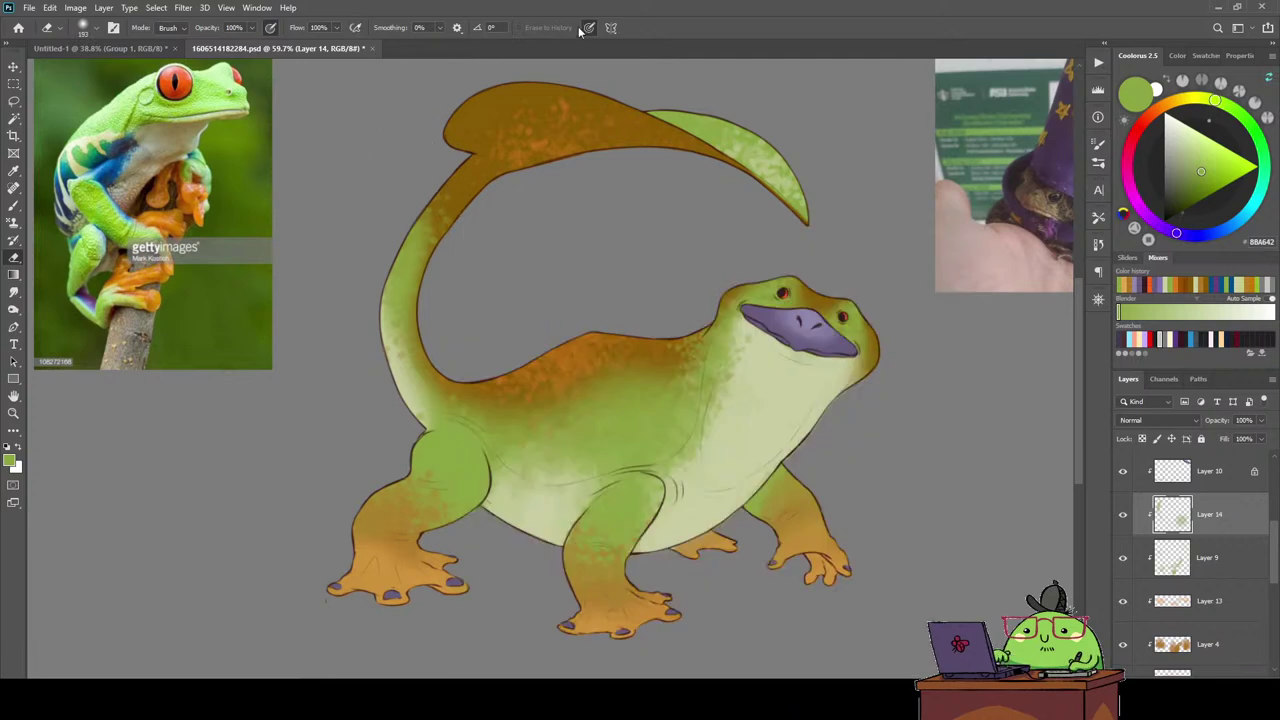
key("b")
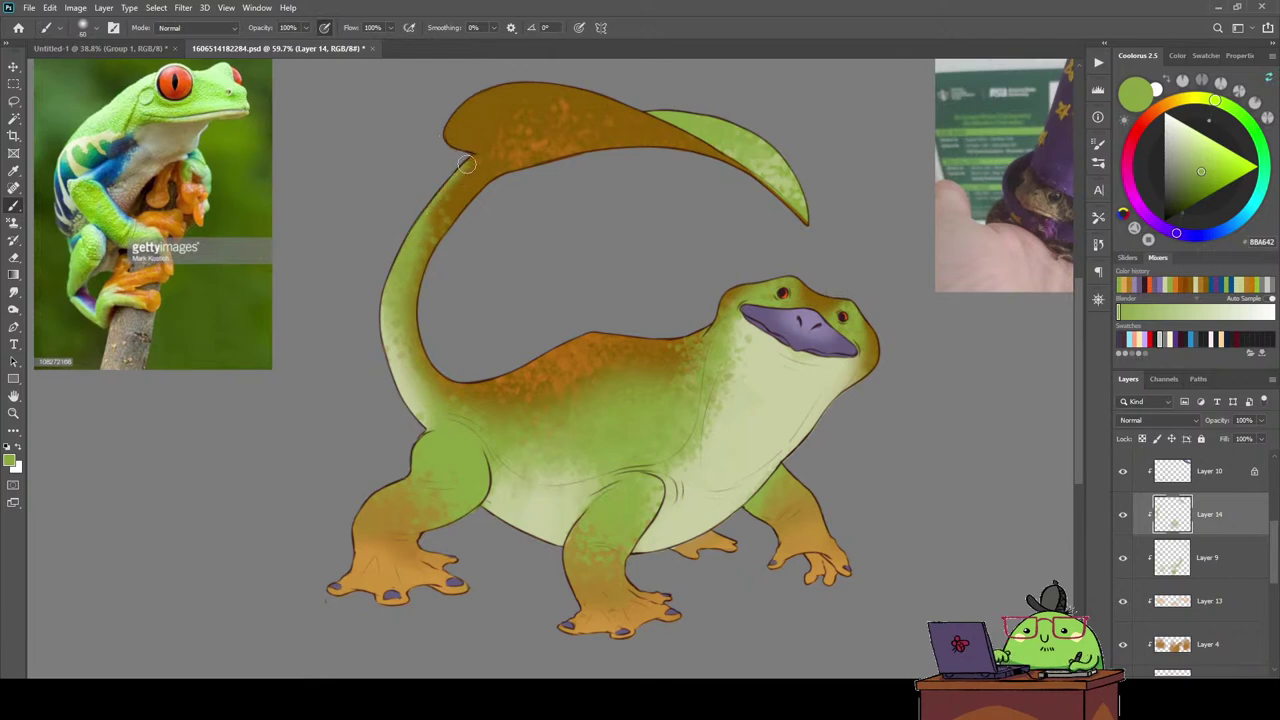
mouse_move(466, 164)
left_mouse_down()
mouse_move(450, 186)
mouse_move(444, 121)
mouse_move(484, 94)
left_mouse_up()
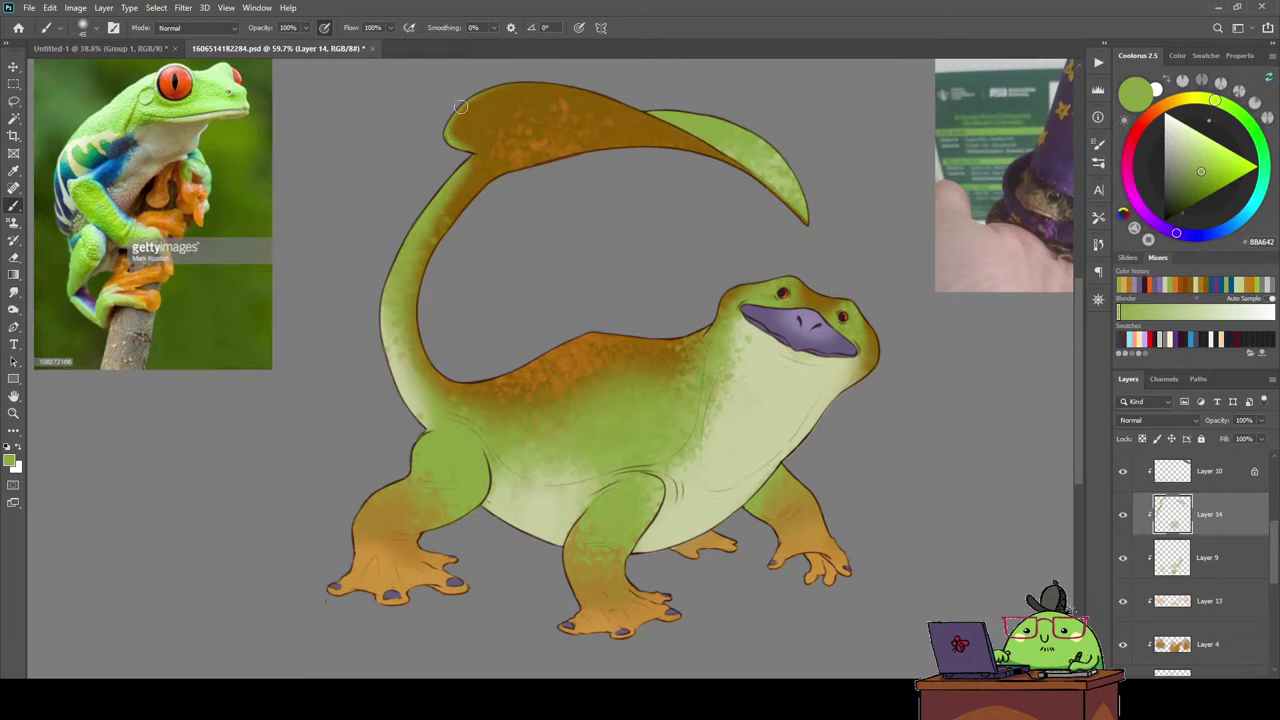
left_click_drag(508, 87, 560, 90)
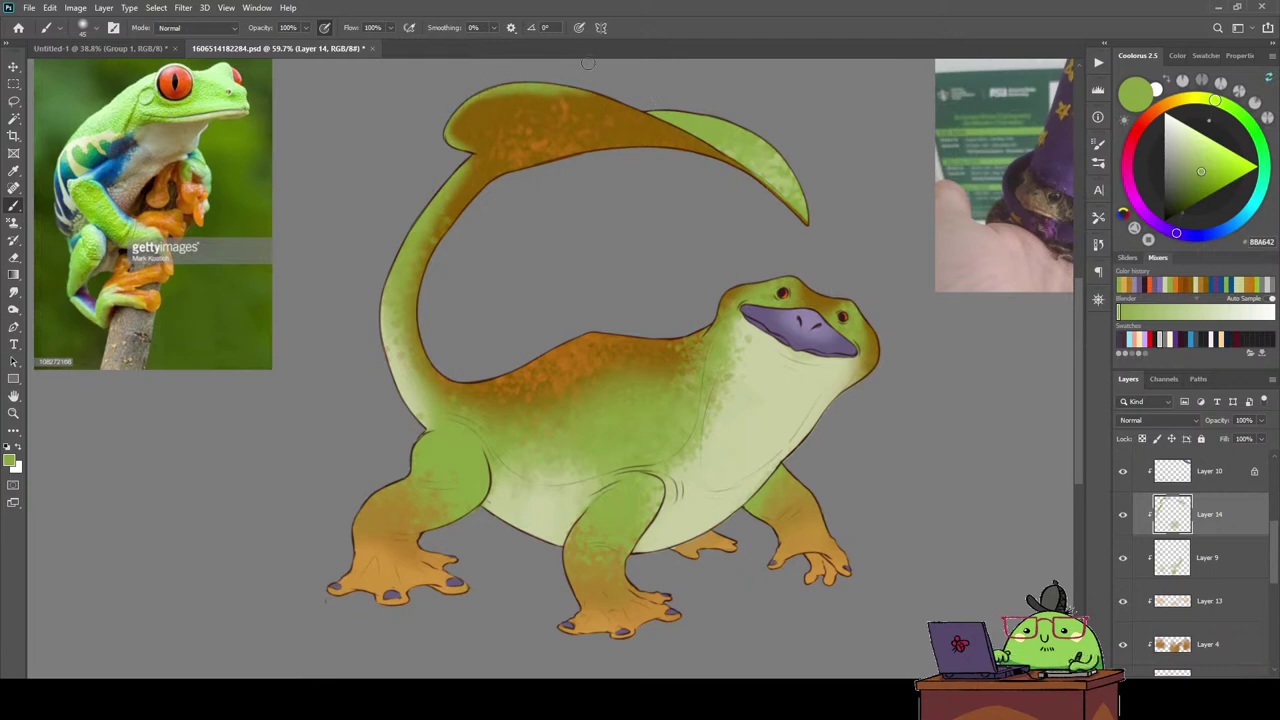
Erase excess light paint on the tail's top edge and lighten the tail tip's lower edge.
key("e")
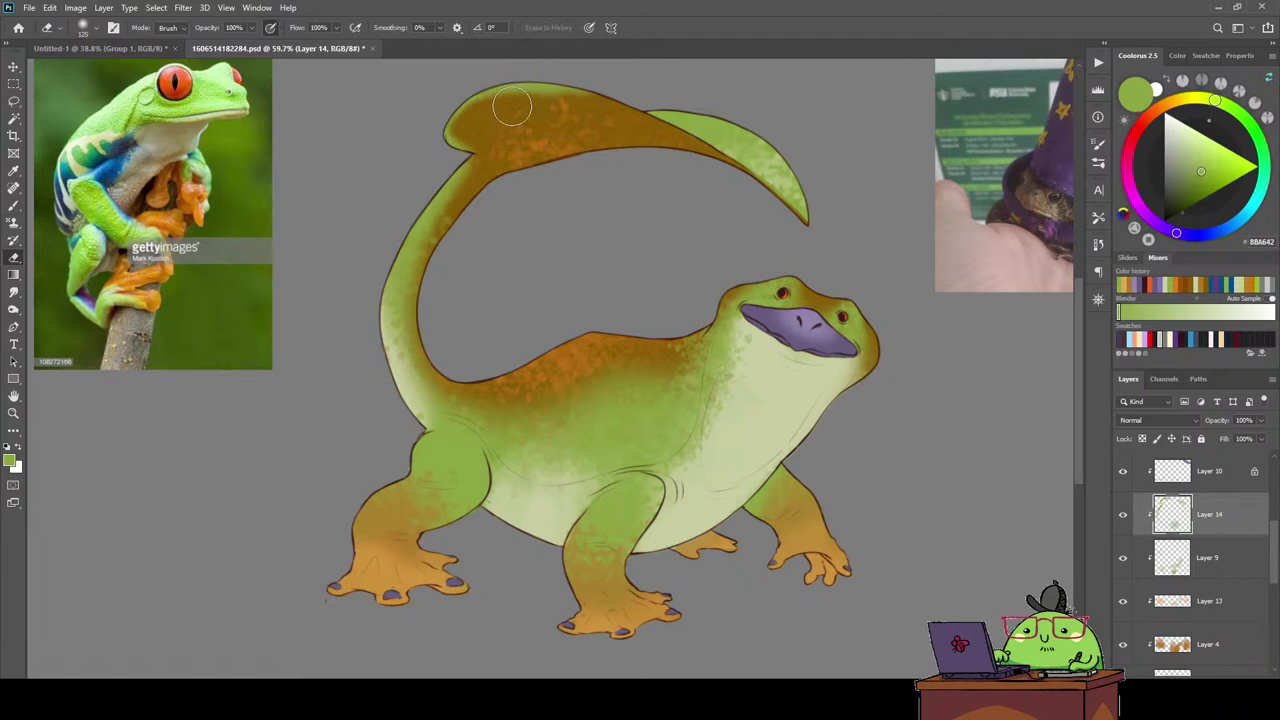
left_click_drag(506, 105, 517, 112)
key("b")
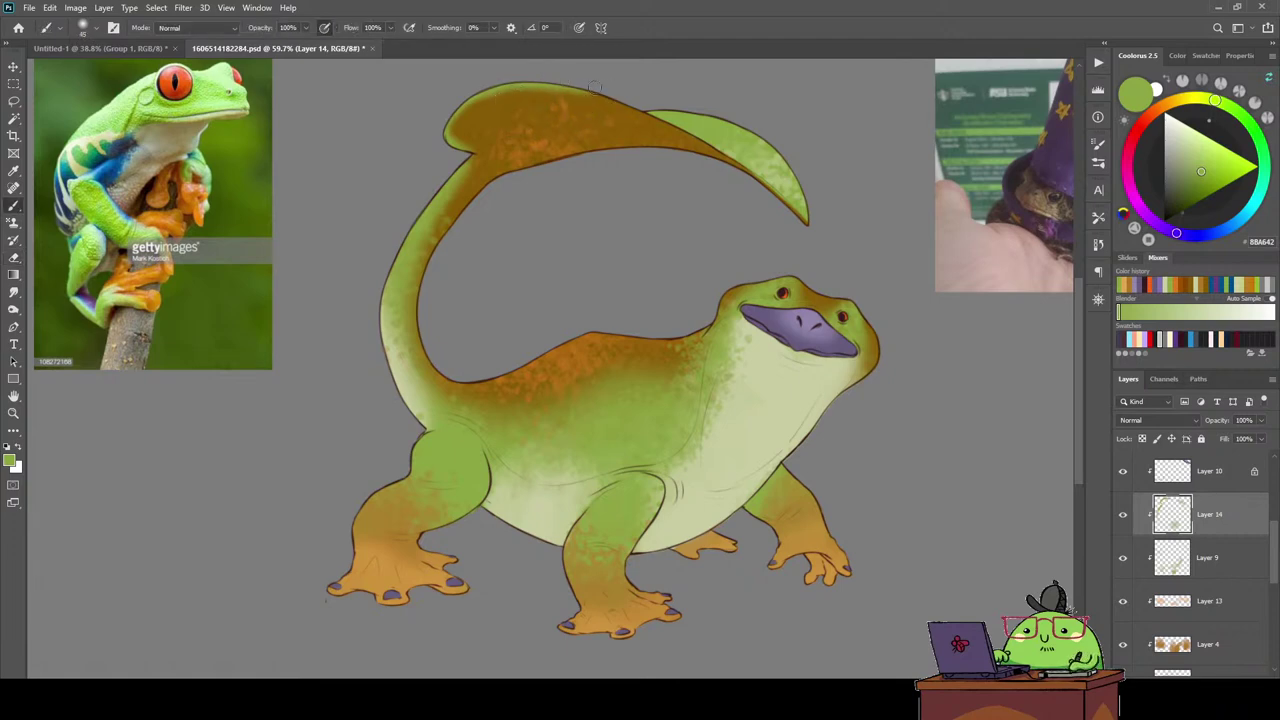
left_click_drag(688, 140, 806, 222)
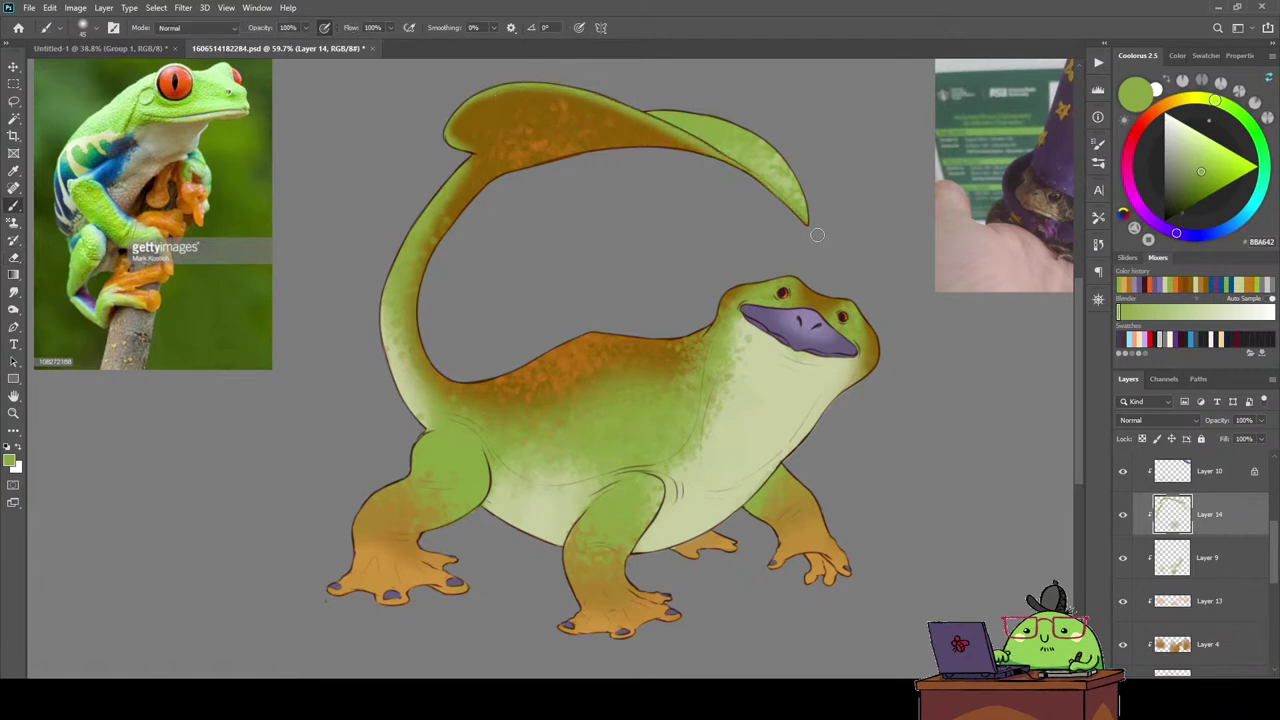
key("e")
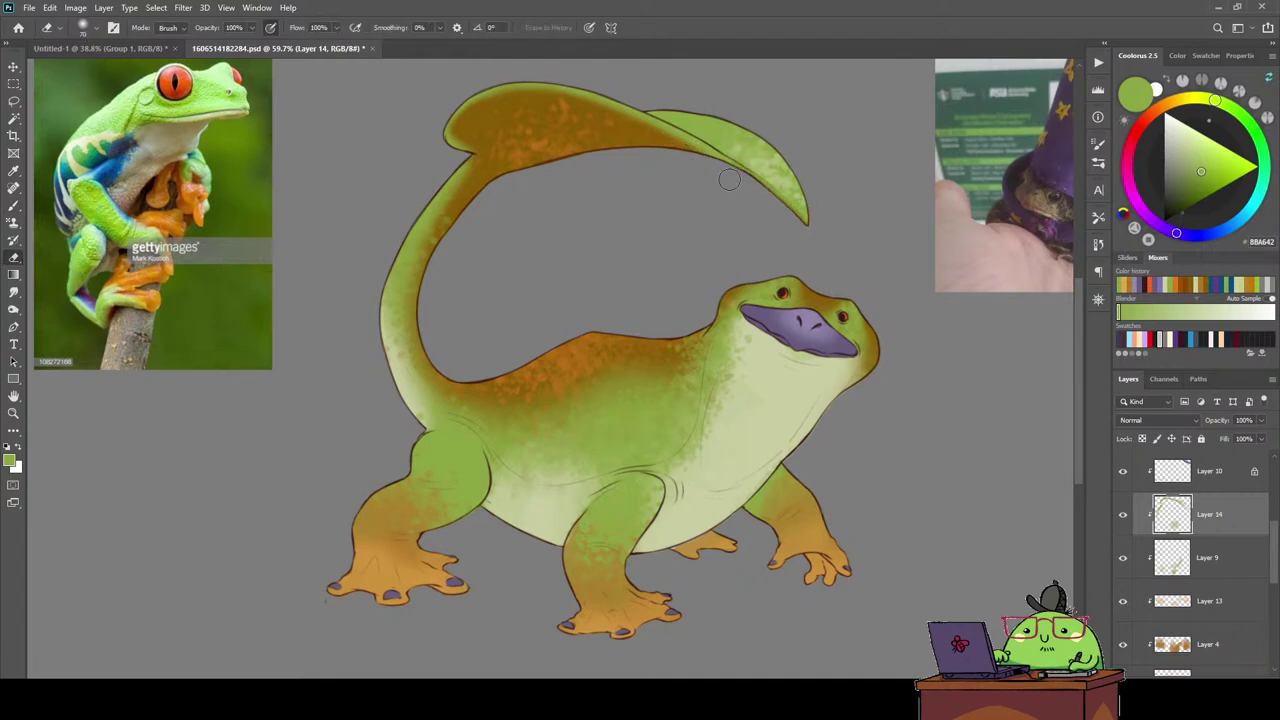
key("b")
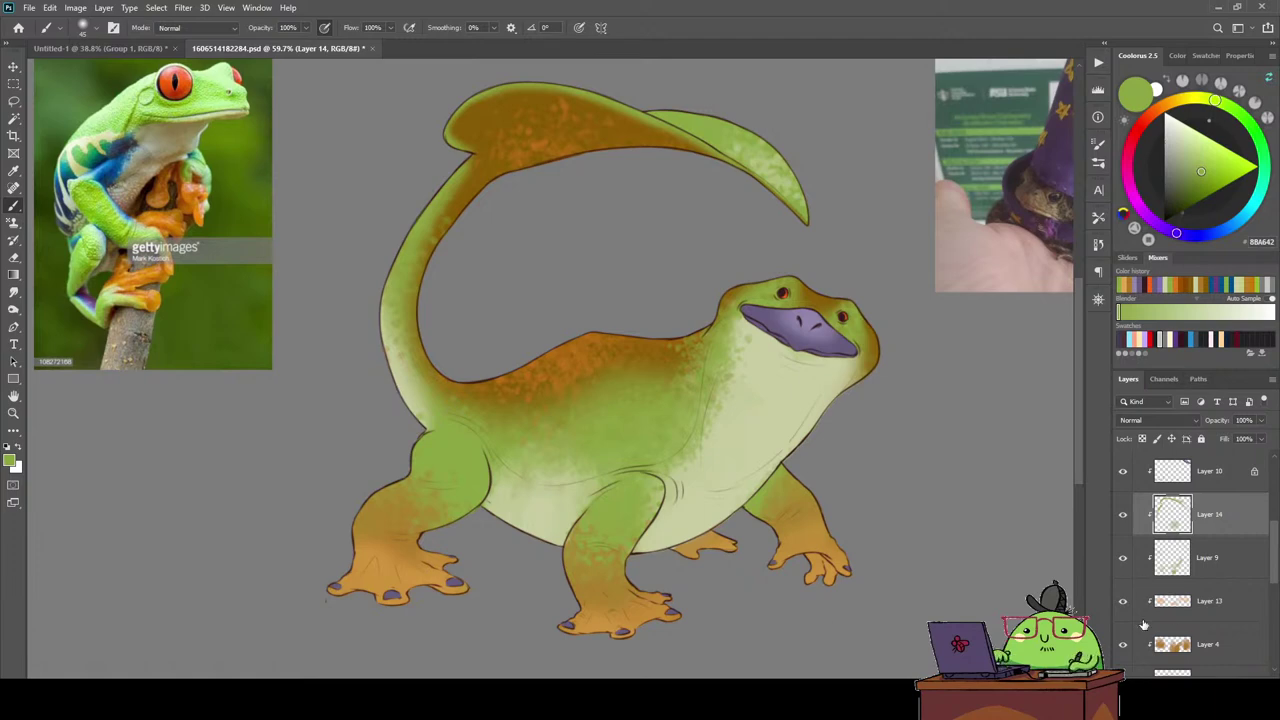
Toggle Layer 13's visibility to compare the feet, then reframe the lizard.
left_click(1122, 644)
left_click(1124, 604)
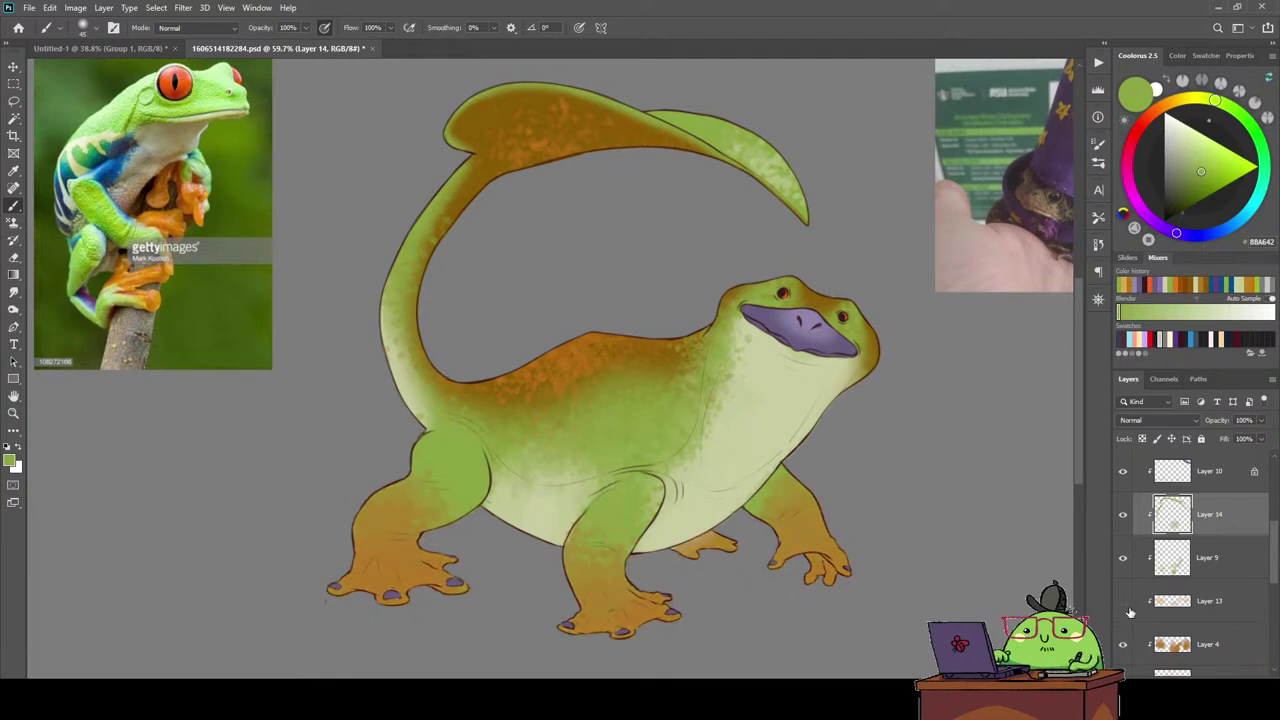
scroll(1130, 590, "up", 2)
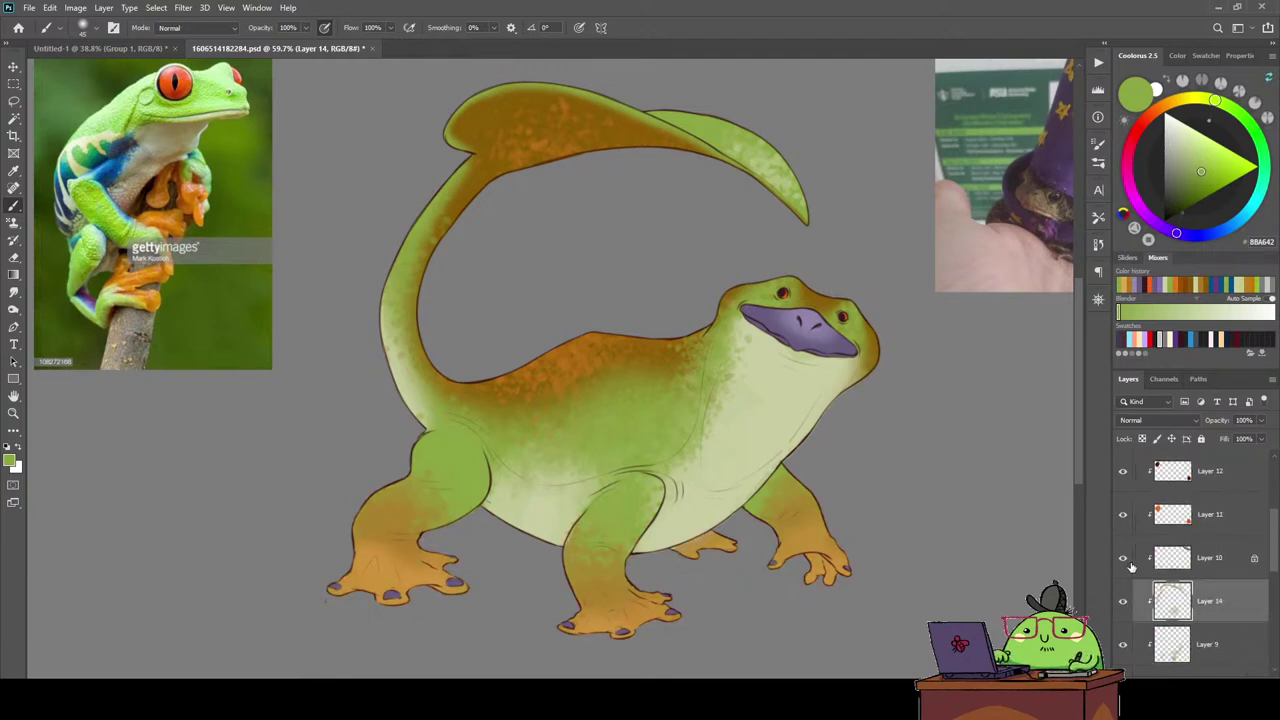
scroll(1131, 567, "down", 3)
scroll(1124, 600, "down", 2)
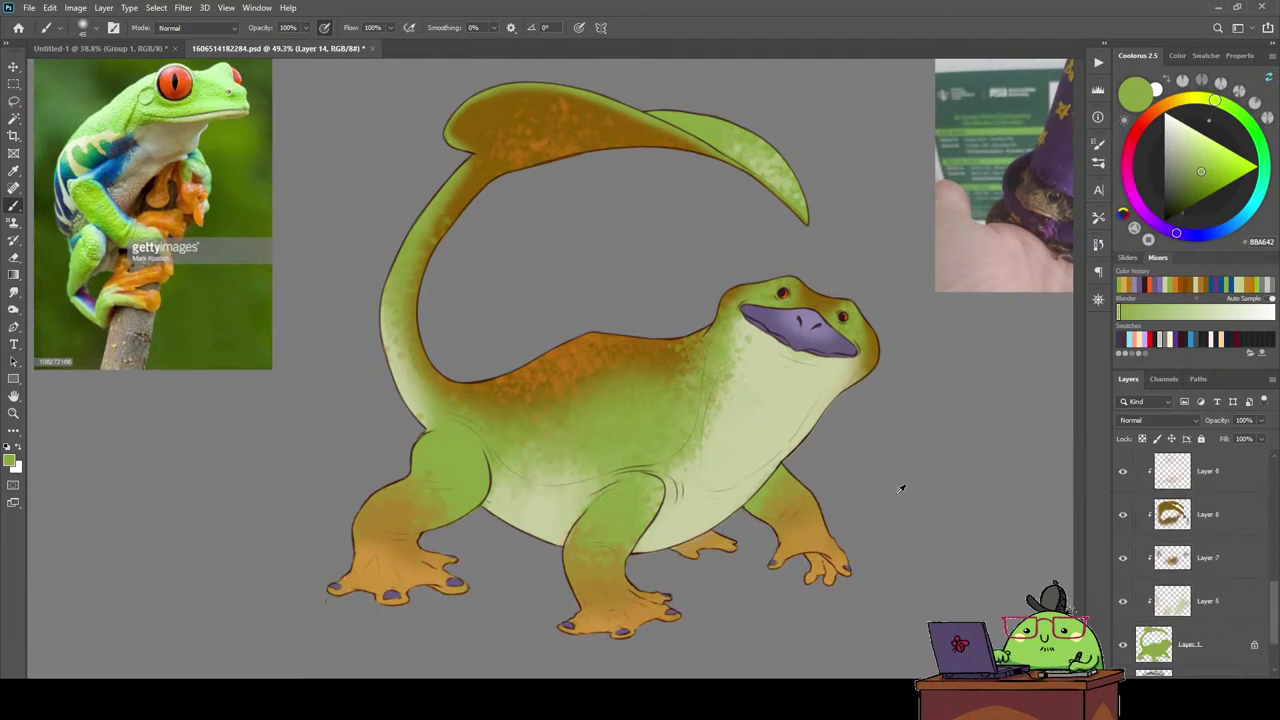
scroll(654, 420, "down", 2)
scroll(689, 429, "up", 3)
scroll(712, 435, "down", 1)
mouse_move(712, 435)
left_mouse_down()
mouse_move(737, 400)
mouse_move(766, 409)
mouse_move(757, 400)
left_mouse_up()
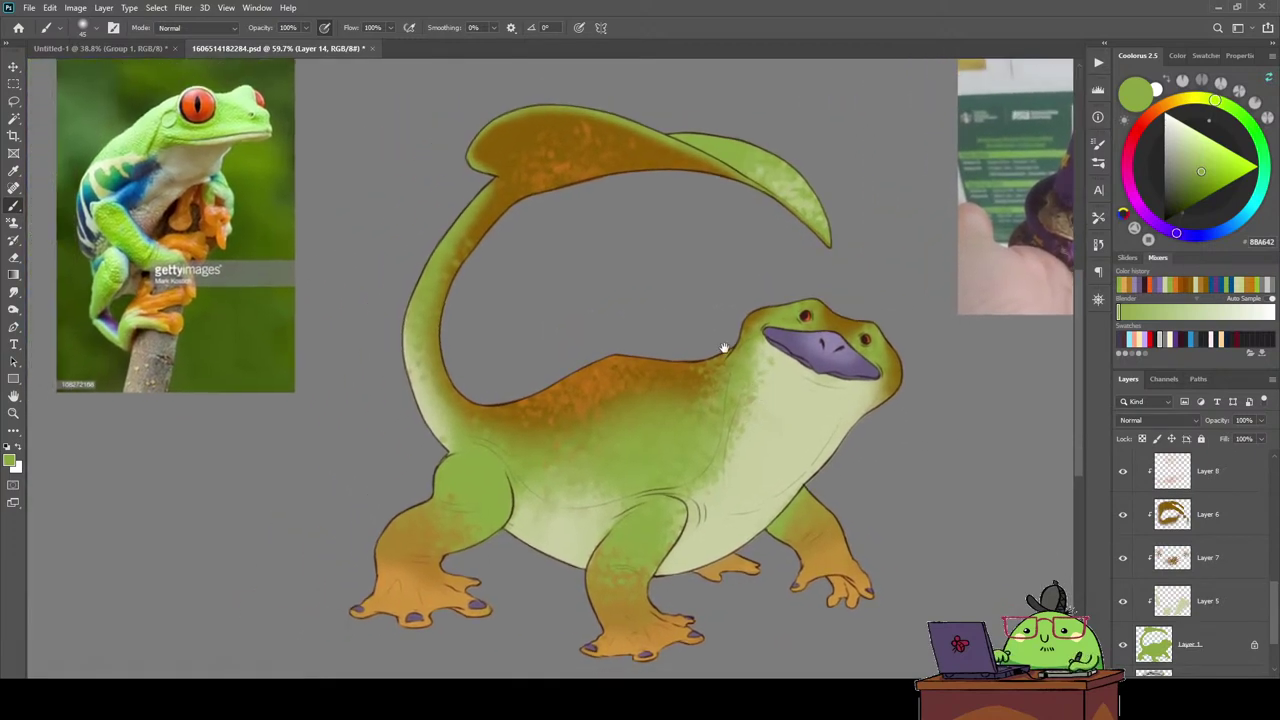
left_click_drag(757, 338, 737, 368)
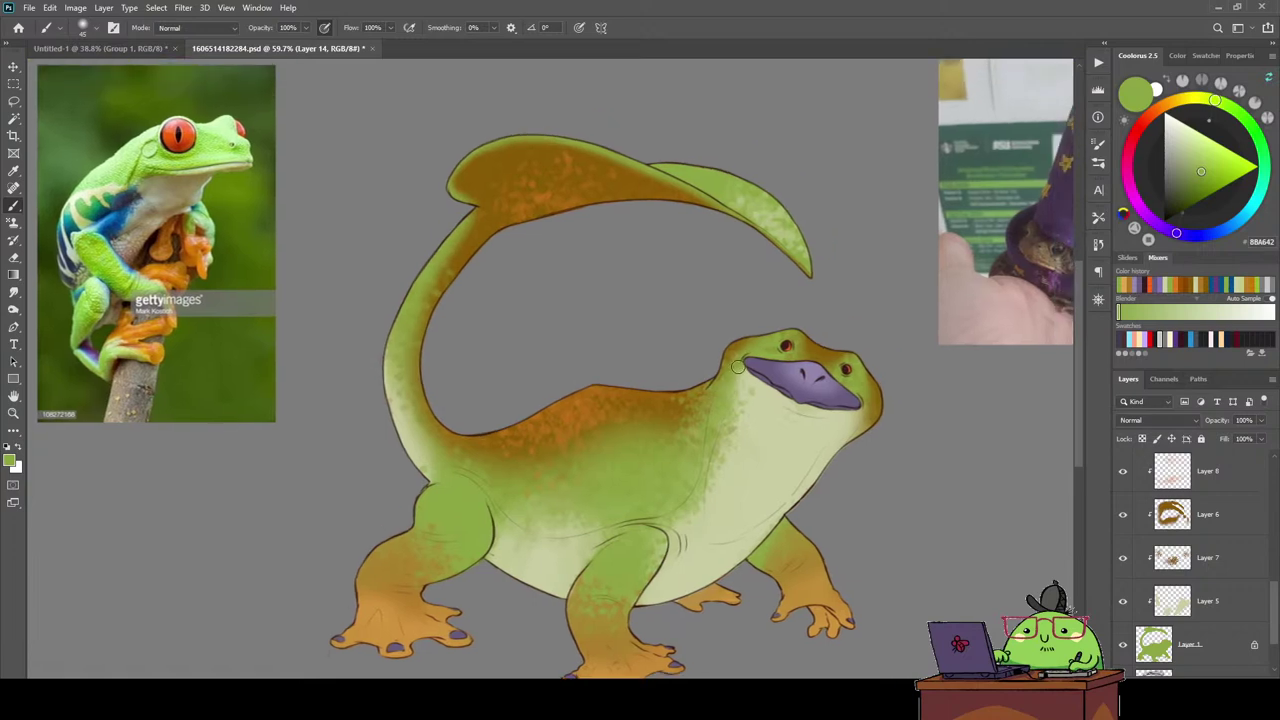
Commit a trial 'Fr' text above the tail, save, and fit the painting in view.
key("t")
scroll(658, 230, "up", 2)
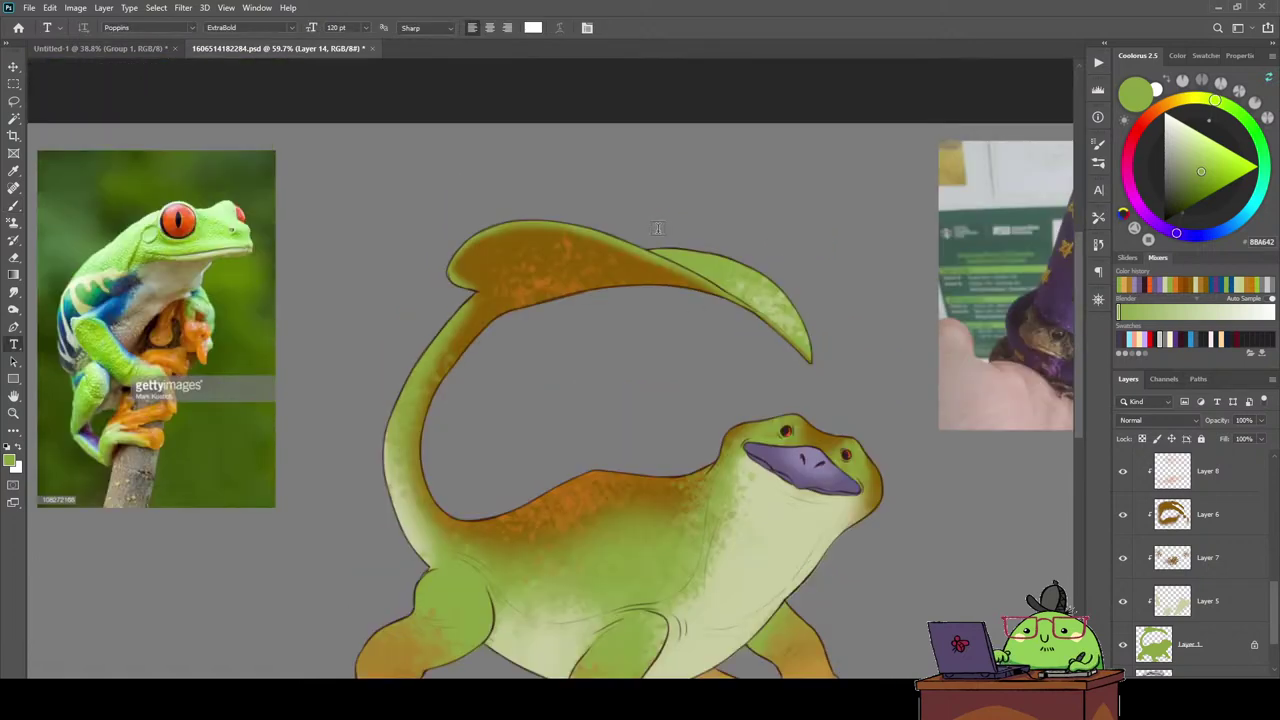
left_click(580, 180)
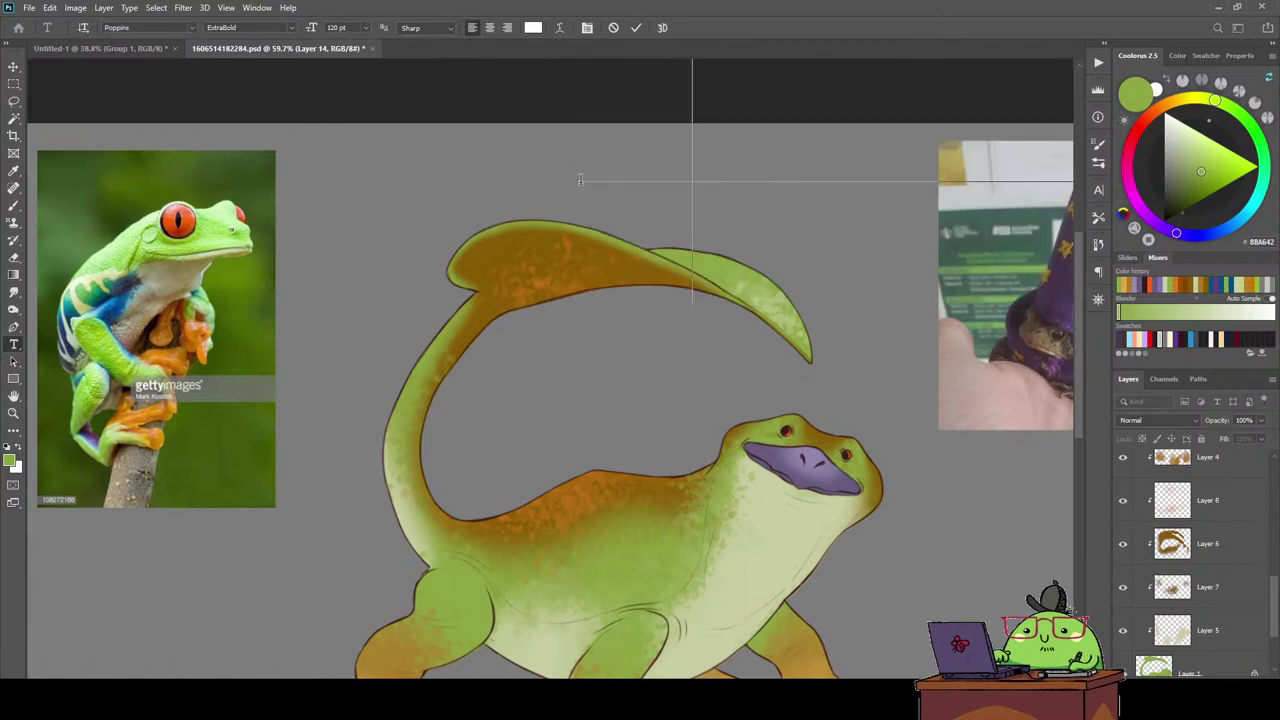
type("Fr")
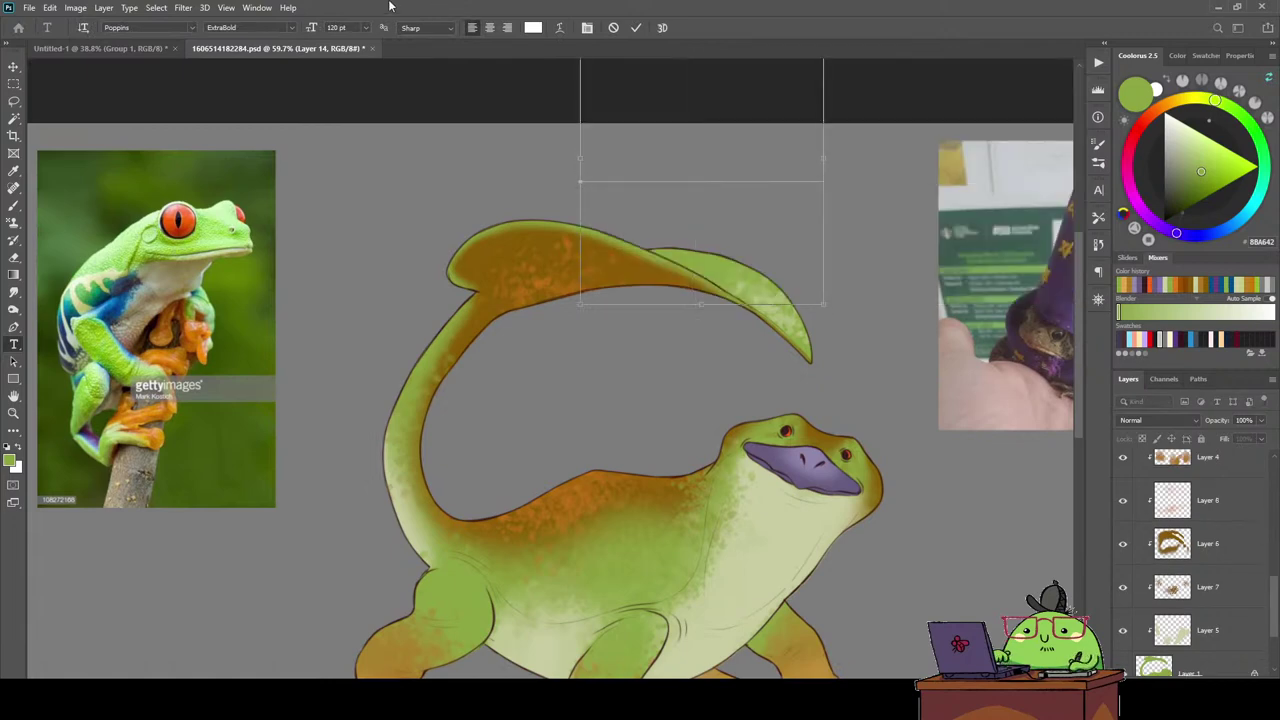
key("ctrl+Return")
key("ctrl+s")
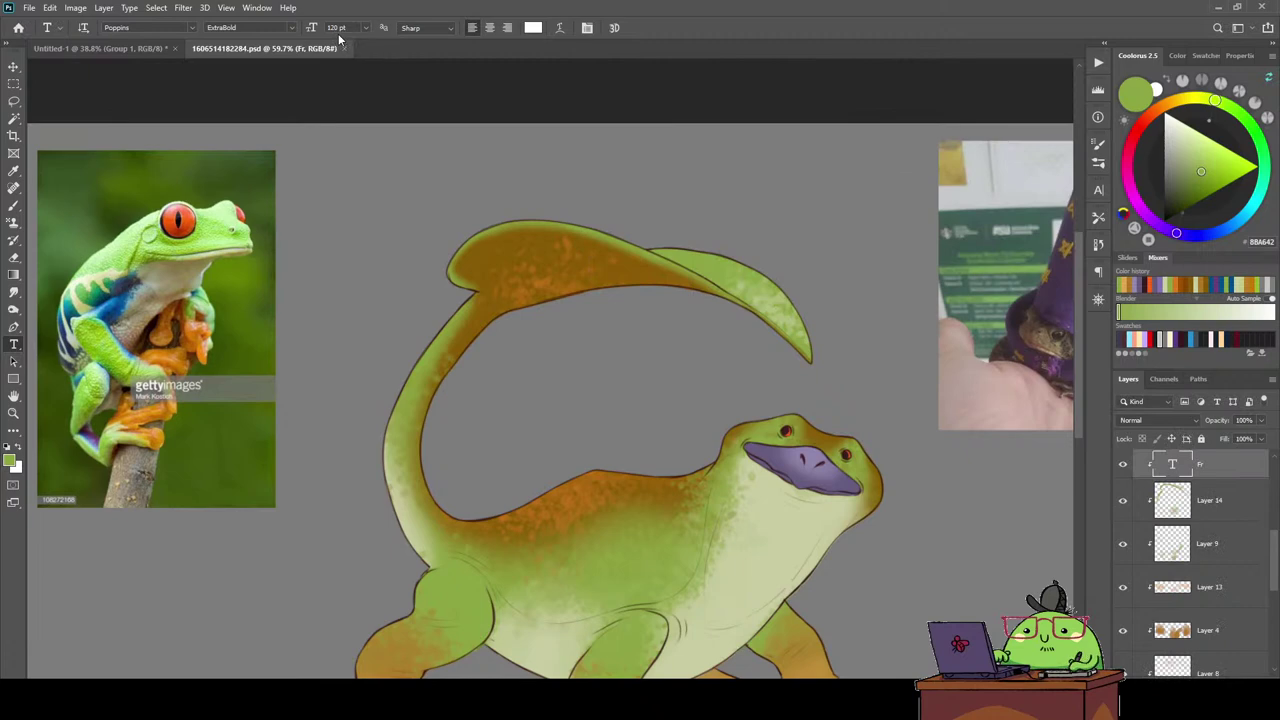
key("ctrl+a")
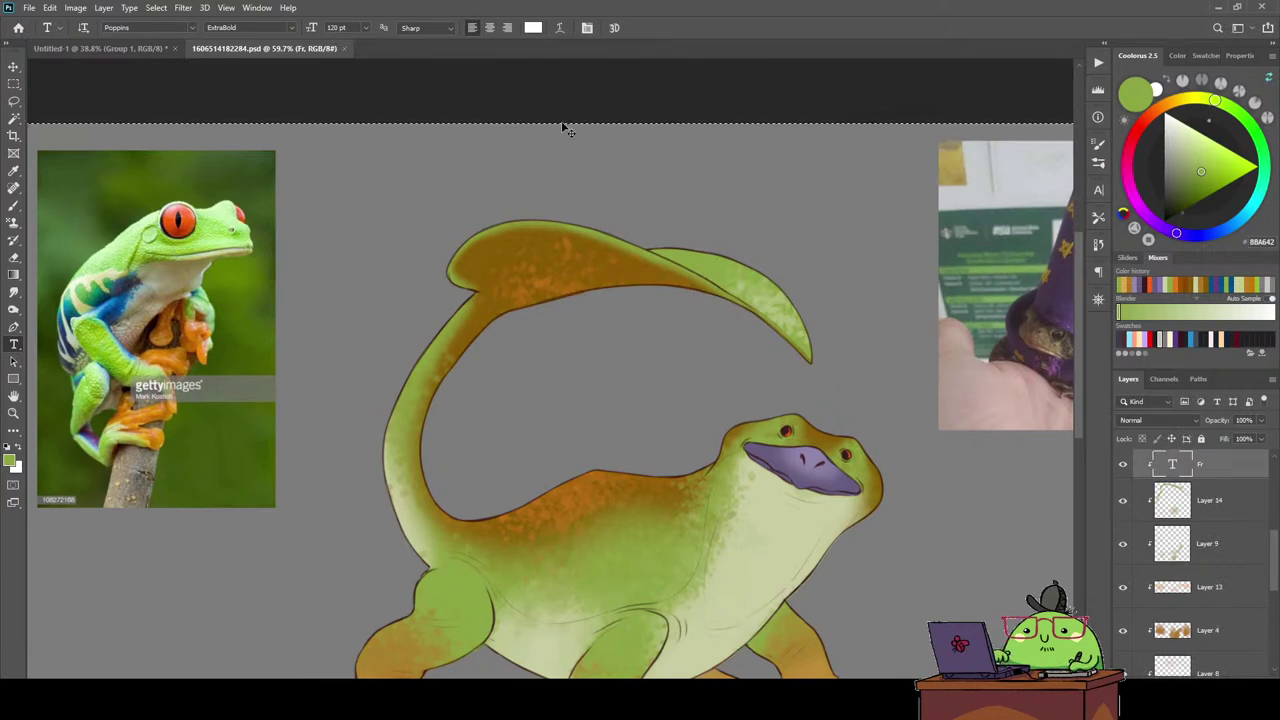
key("ctrl+d")
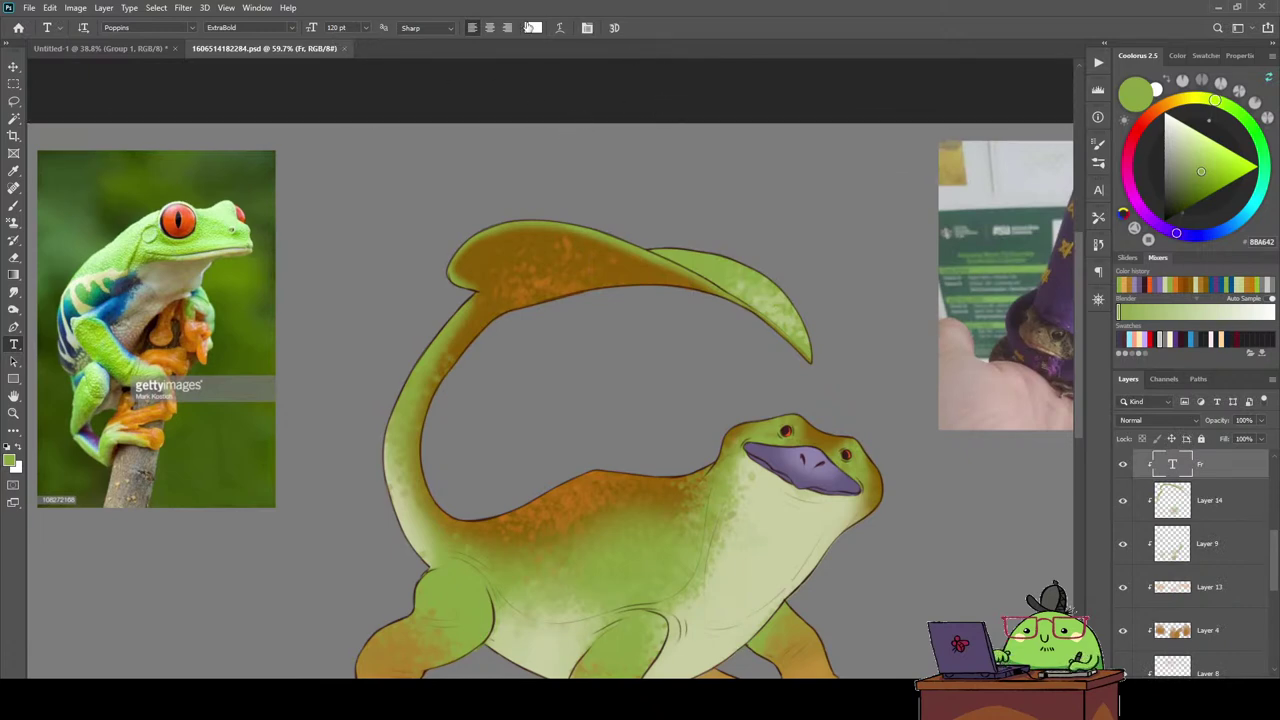
key("ctrl+0")
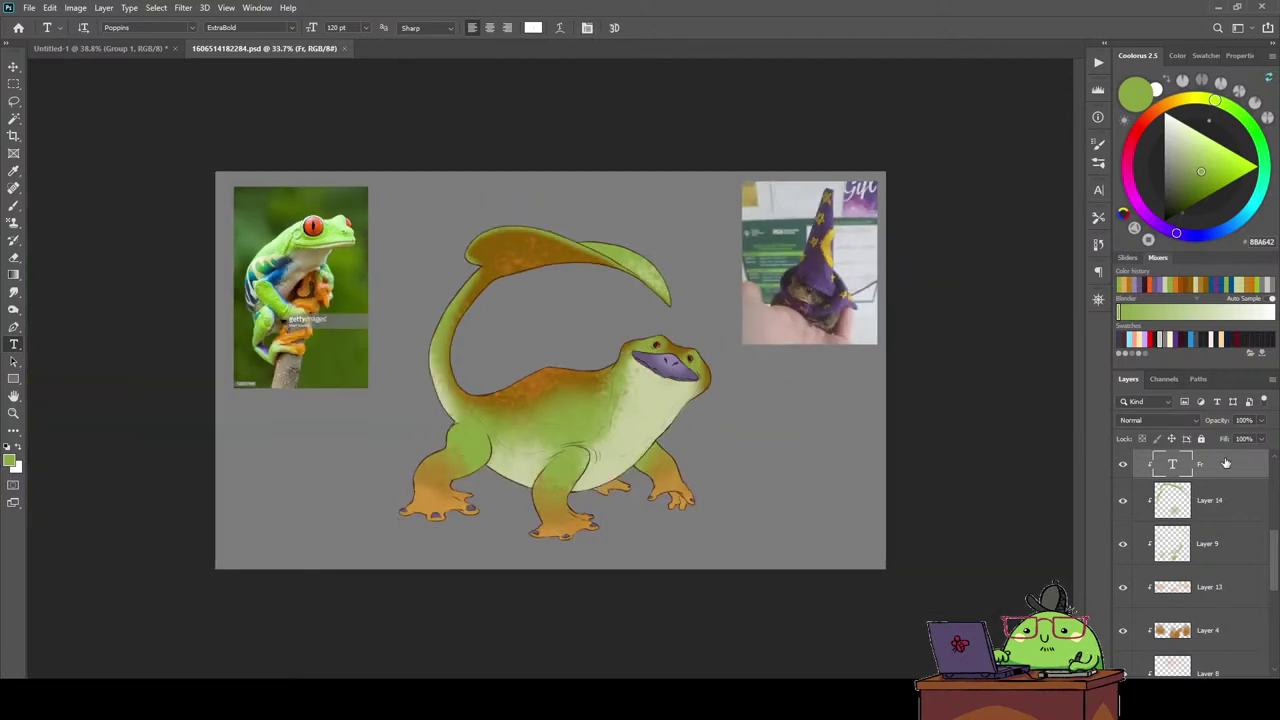
On a new layer, place a 21 pt white FROG title above the tail.
key("ctrl+shift+alt+n")
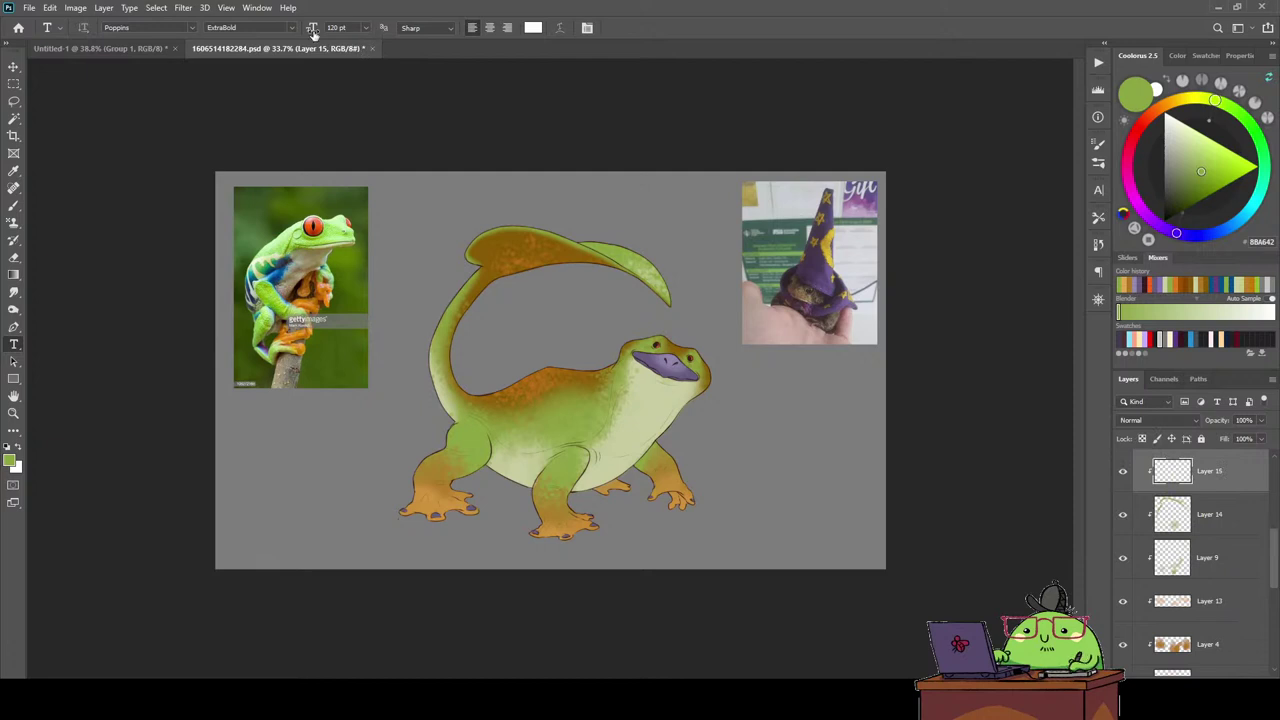
left_click_drag(313, 31, 265, 44)
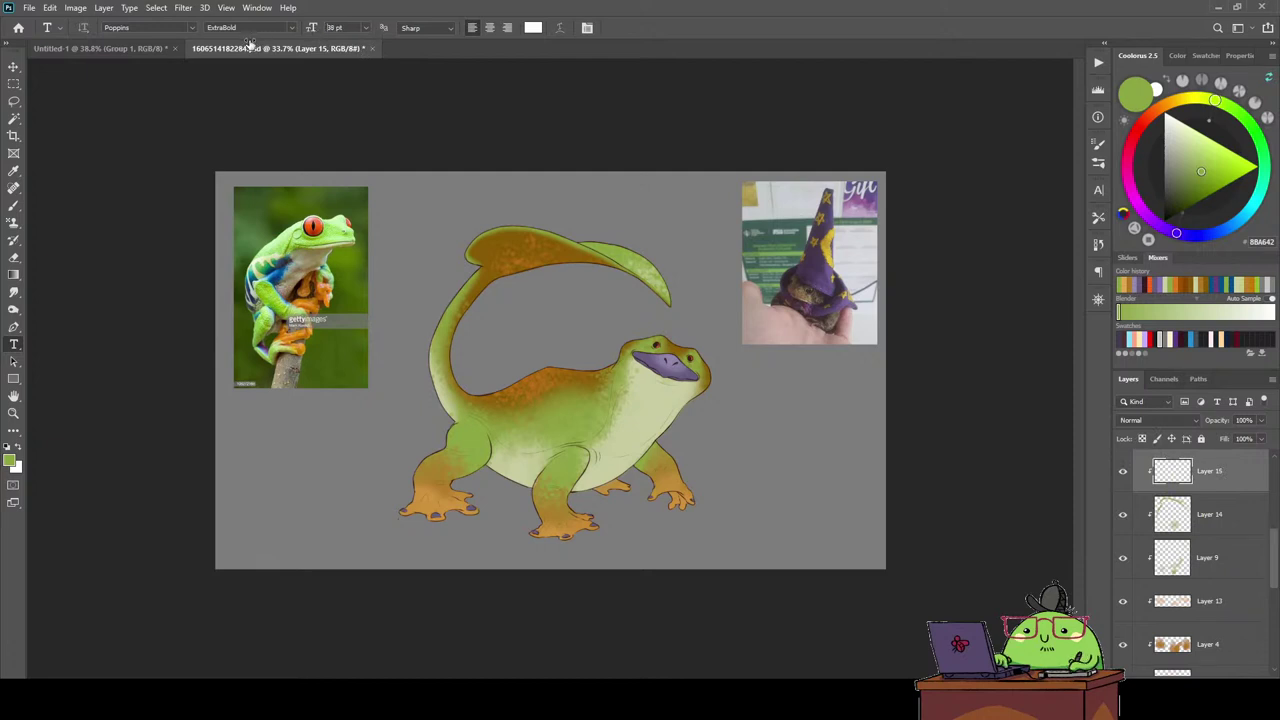
left_click(432, 214)
key("BackSpace")
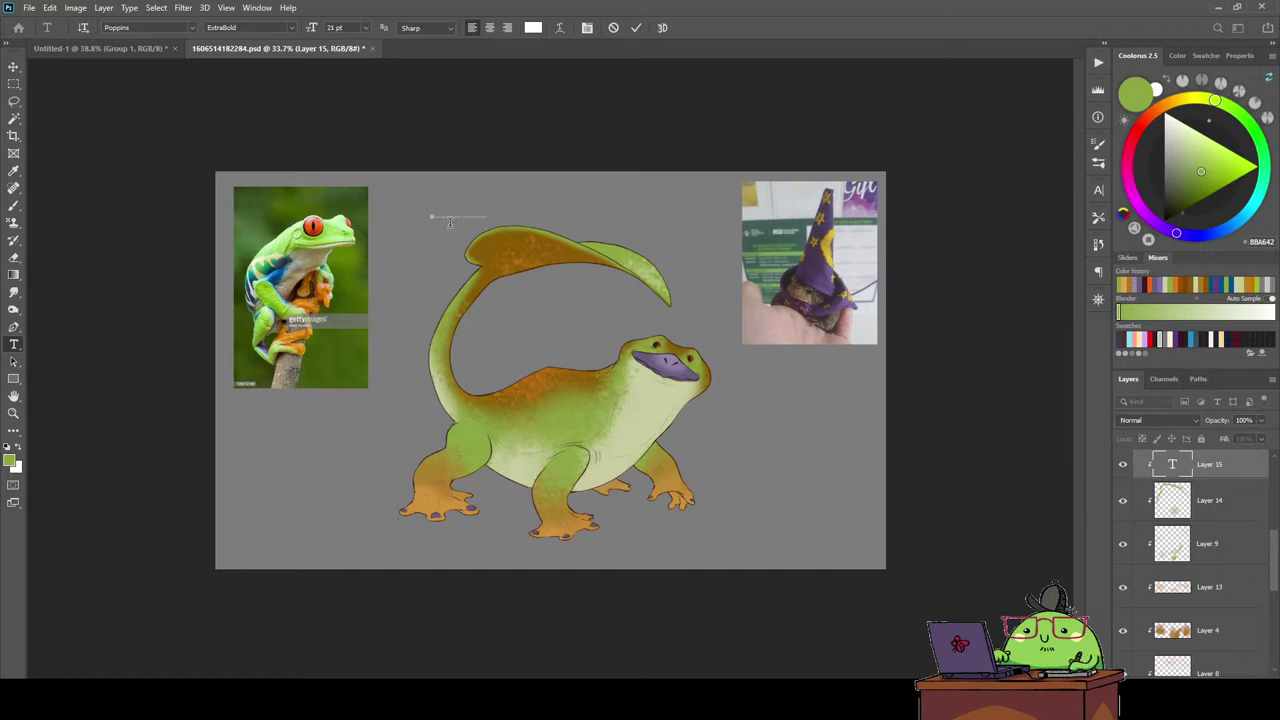
left_click(533, 27)
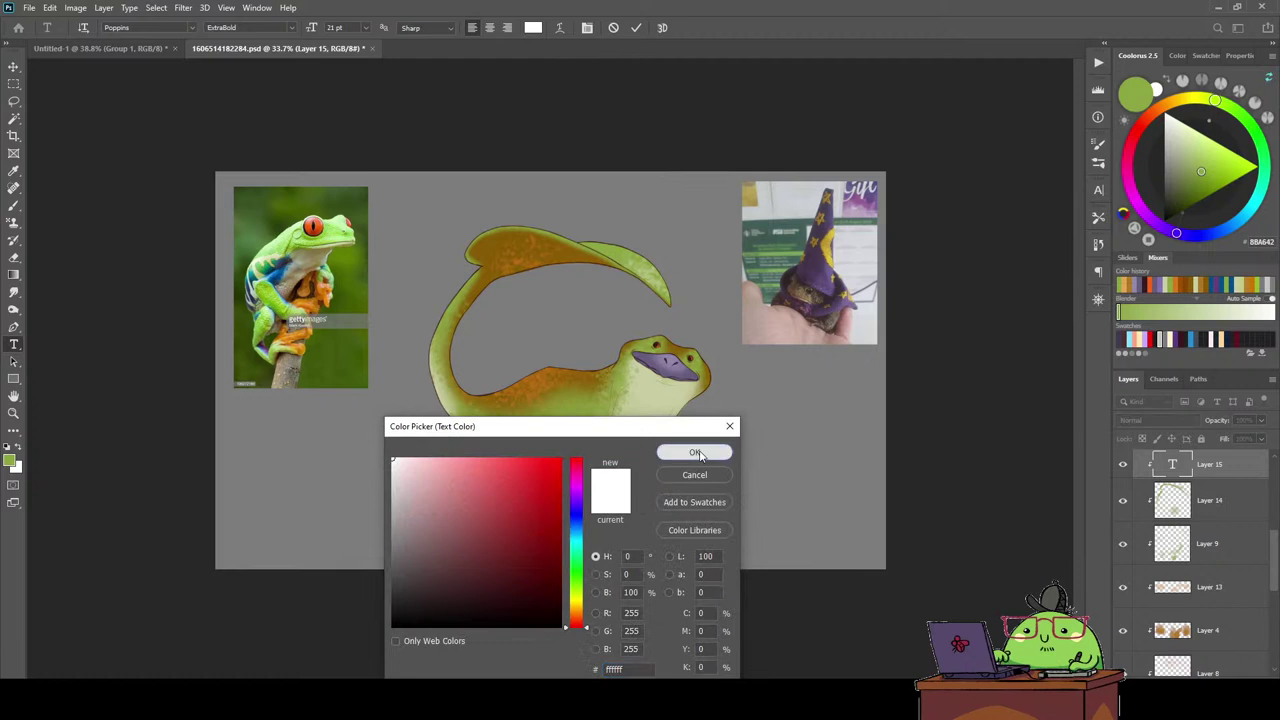
left_click(697, 453)
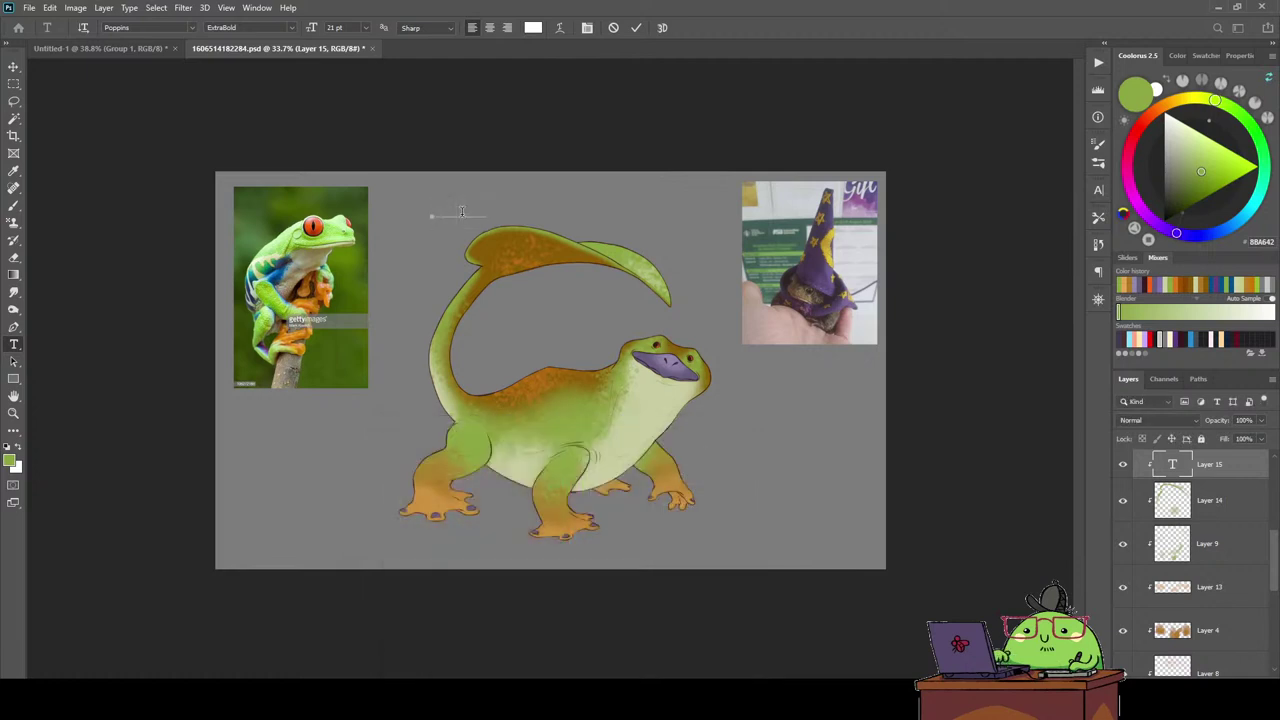
left_click(461, 211)
left_click(14, 66)
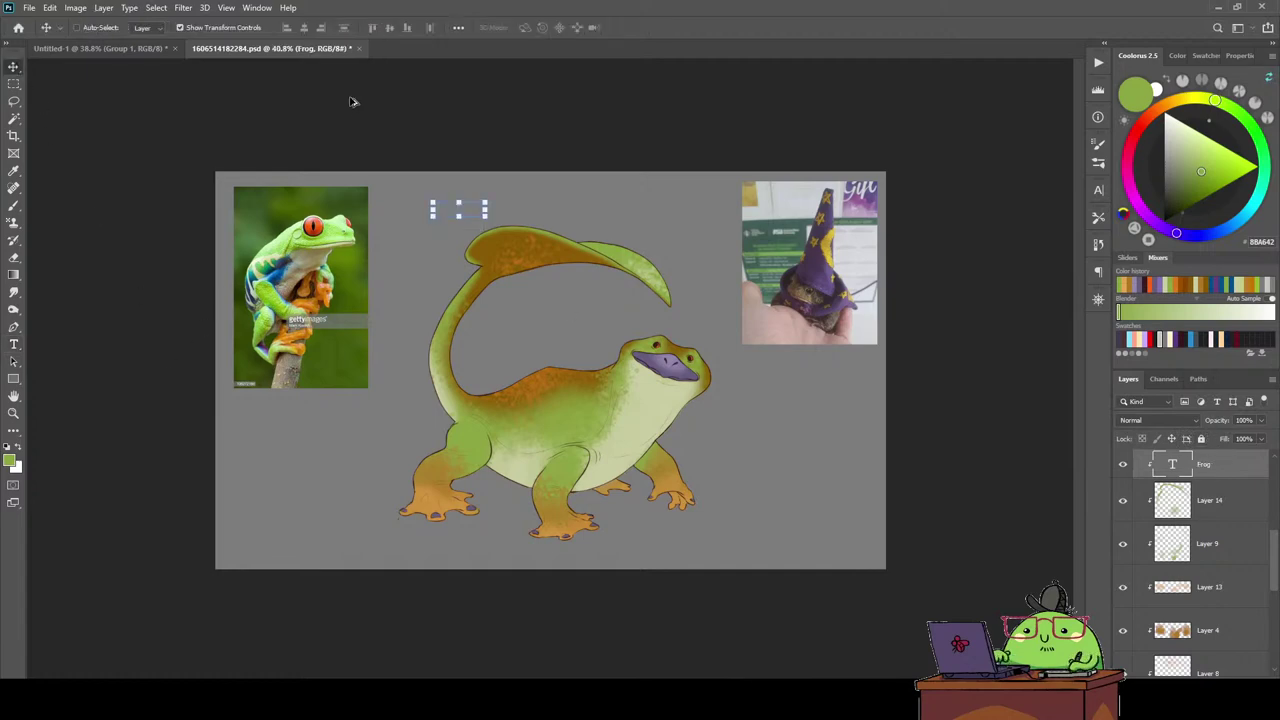
Move the FROG title up and left into the open space above the curled tail.
scroll(350, 101, "up", 3)
scroll(391, 122, "up", 3)
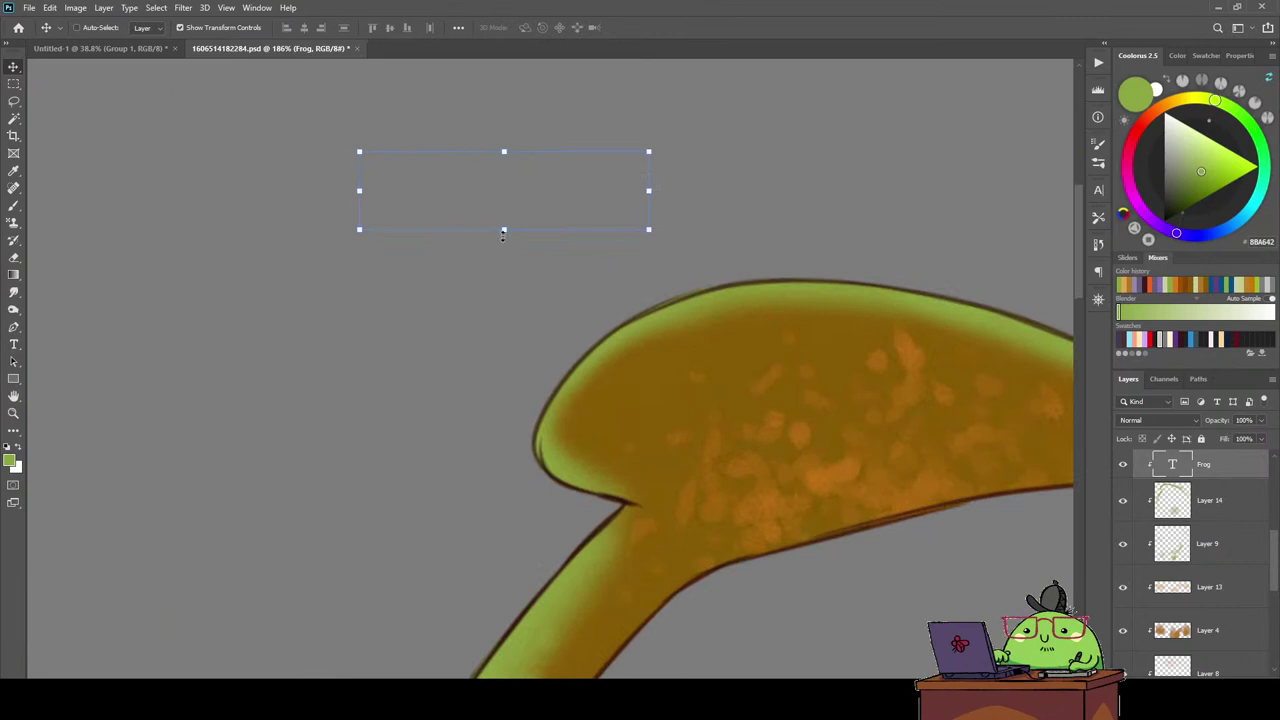
key("ctrl+t")
mouse_move(505, 235)
left_mouse_down()
mouse_move(744, 430)
mouse_move(810, 422)
left_mouse_up()
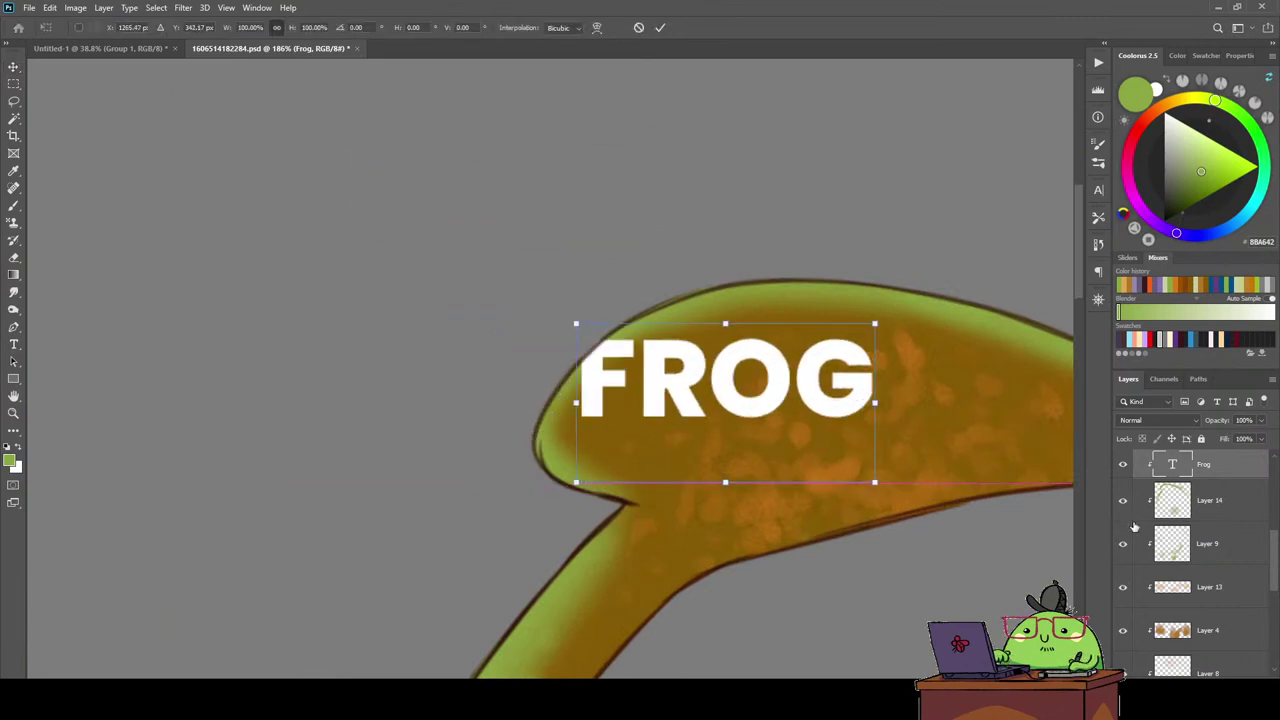
mouse_move(1200, 630)
left_mouse_down()
mouse_move(1230, 402)
mouse_move(1200, 458)
left_mouse_up()
scroll(528, 323, "down", 3)
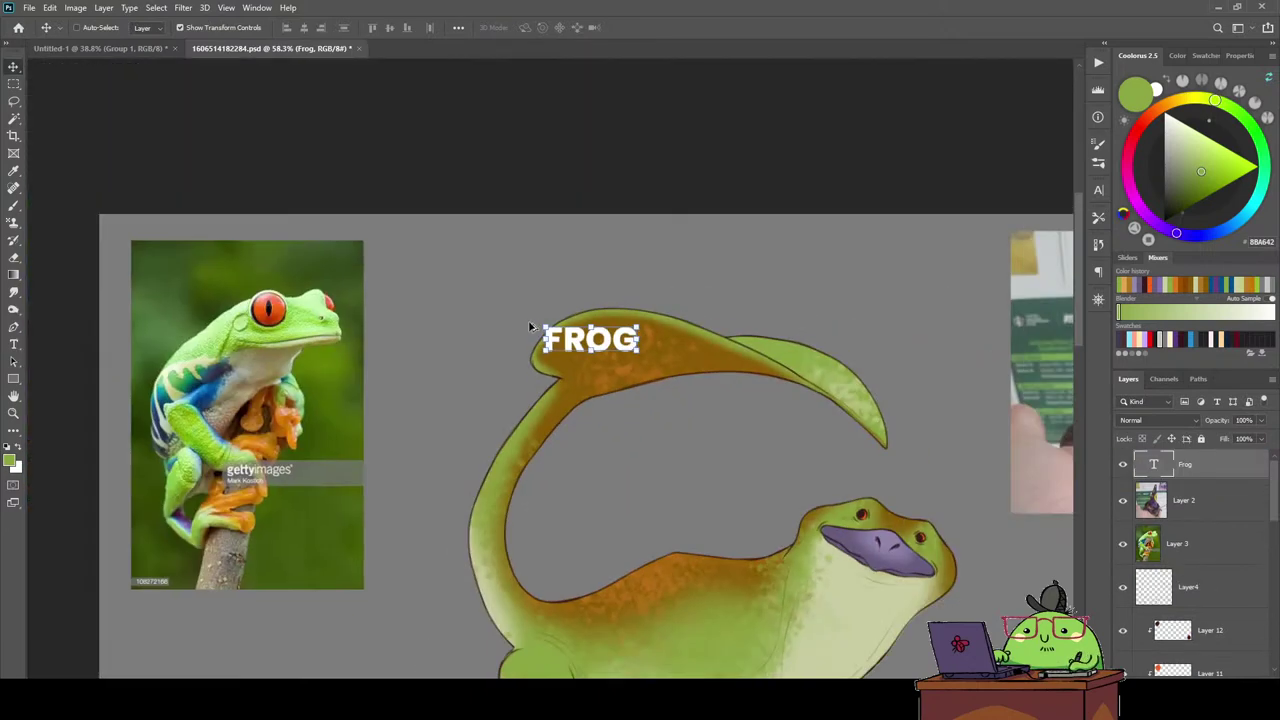
scroll(529, 331, "down", 2)
scroll(505, 192, "up", 1)
left_click_drag(505, 192, 435, 130)
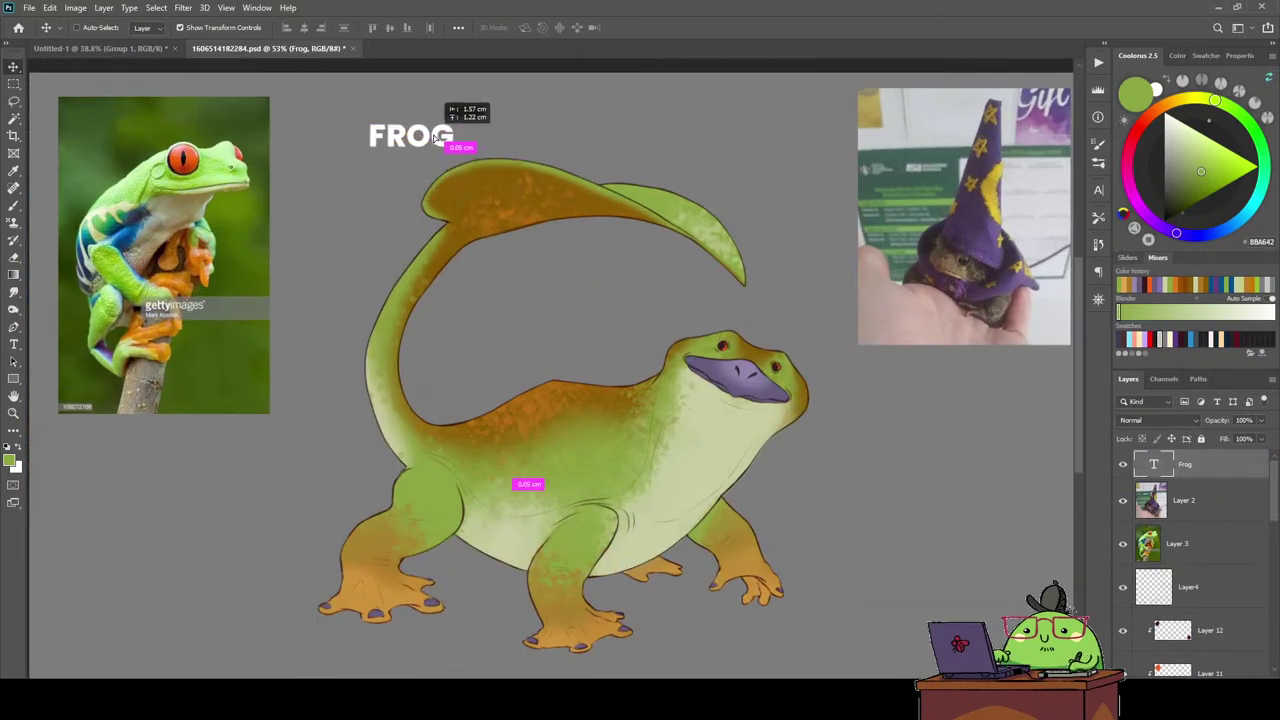
key("t")
left_click(436, 122)
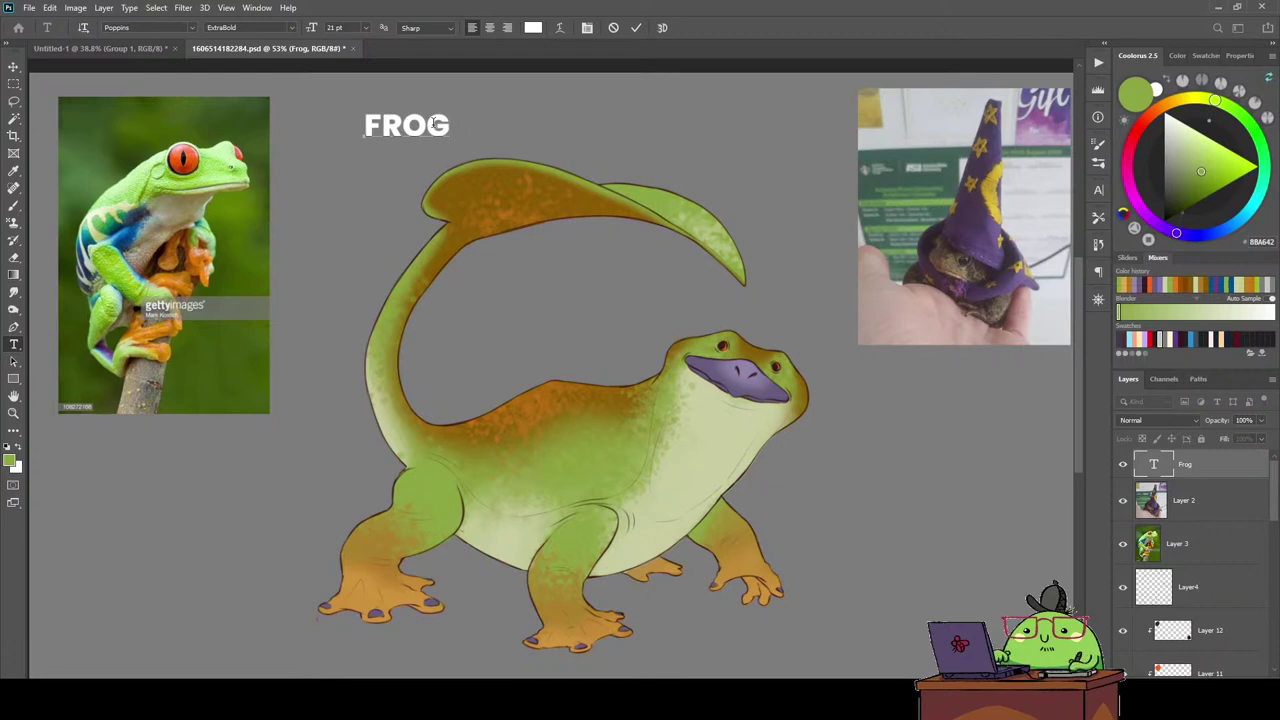
Retype the title through PLATYPUS and PLATYTOAD, ending with PLATYFROG.
type("T")
double_click(436, 123)
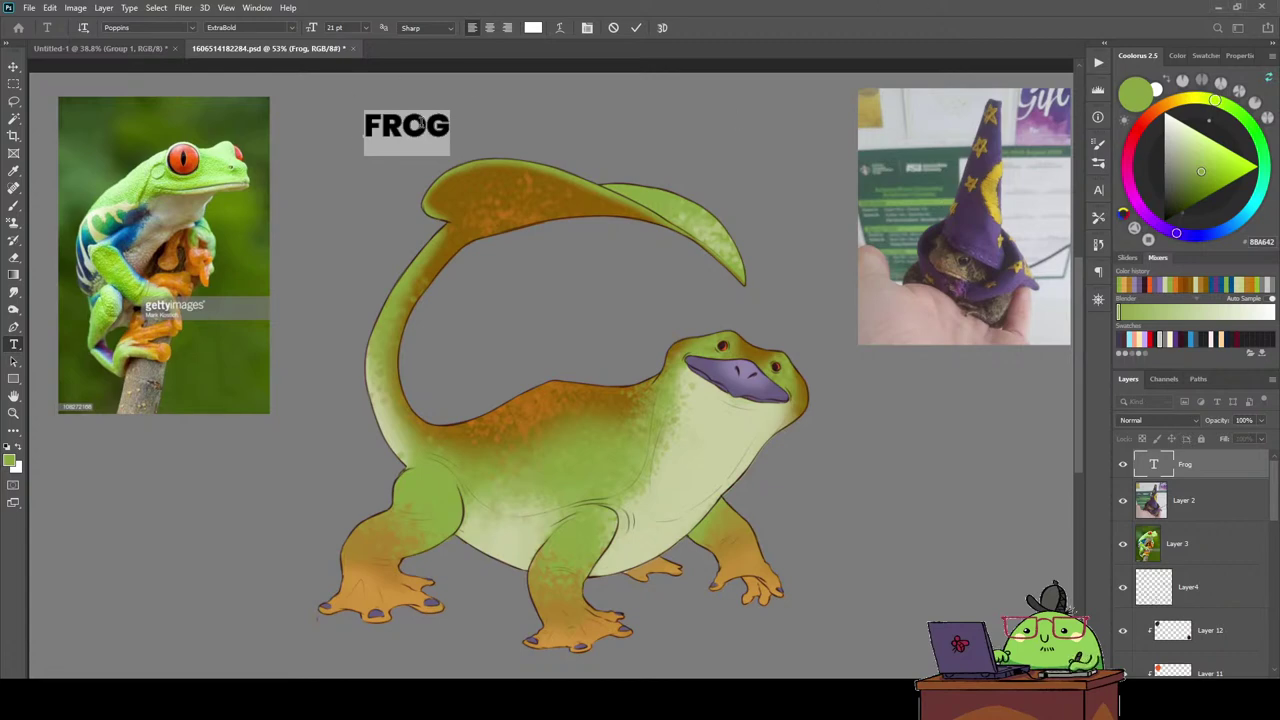
type("PLATYPUS")
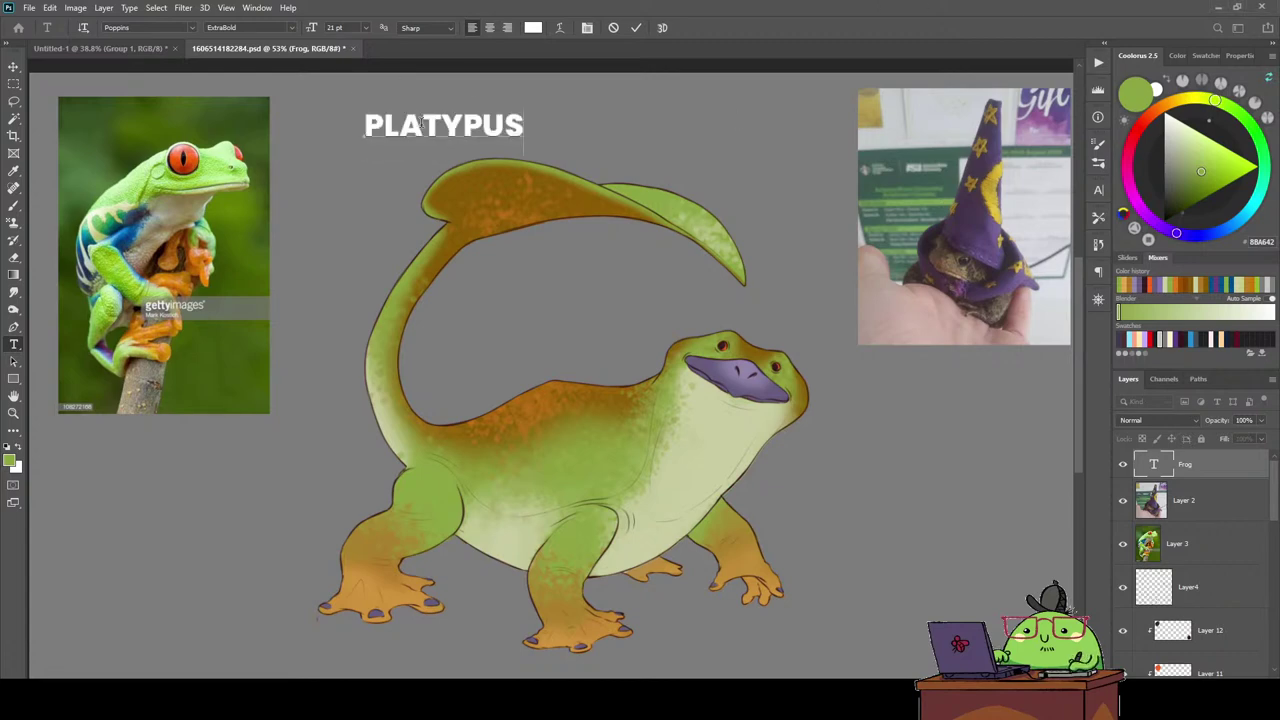
left_click_drag(463, 122, 590, 110)
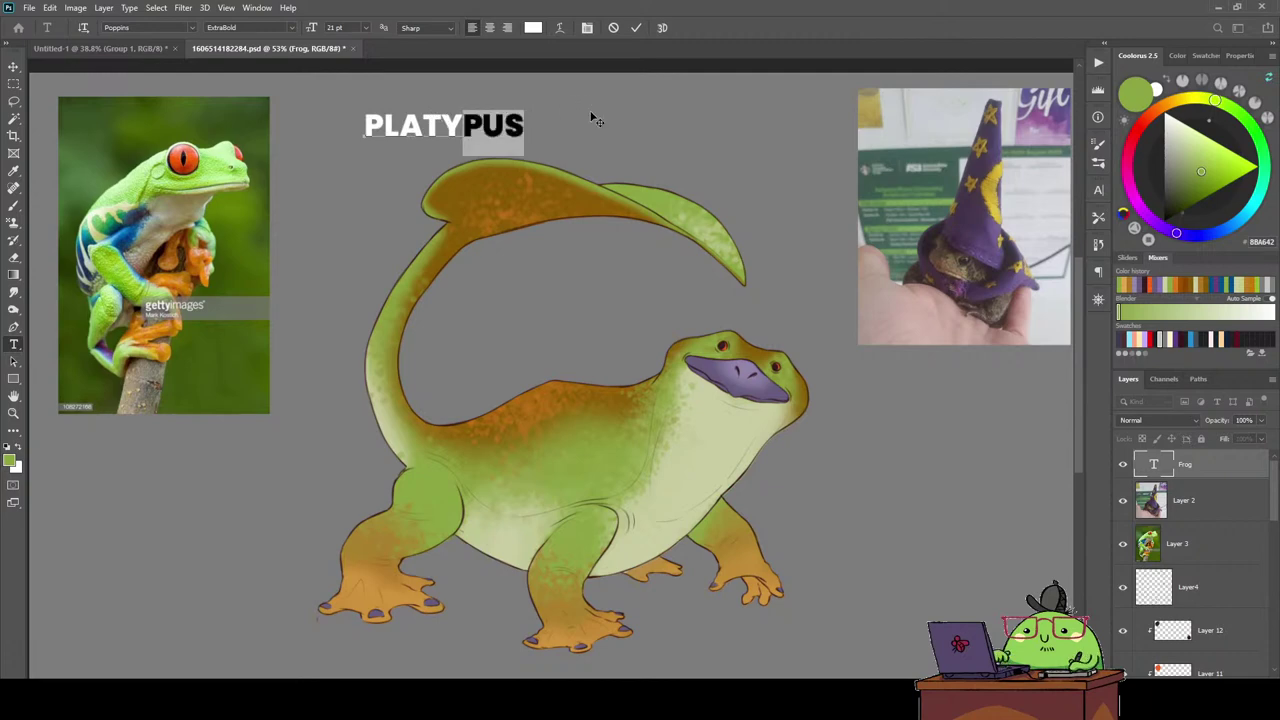
type("TOAD")
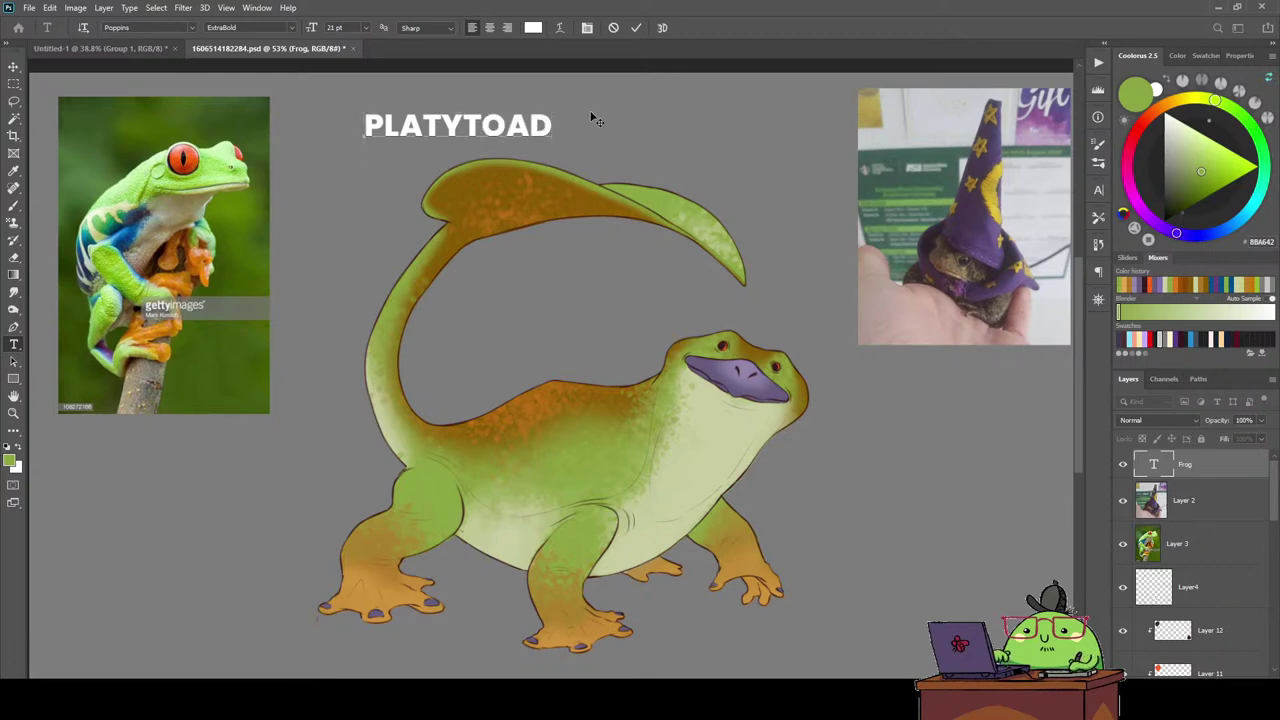
key("ctrl+a")
key("BackSpace")
key("Escape")
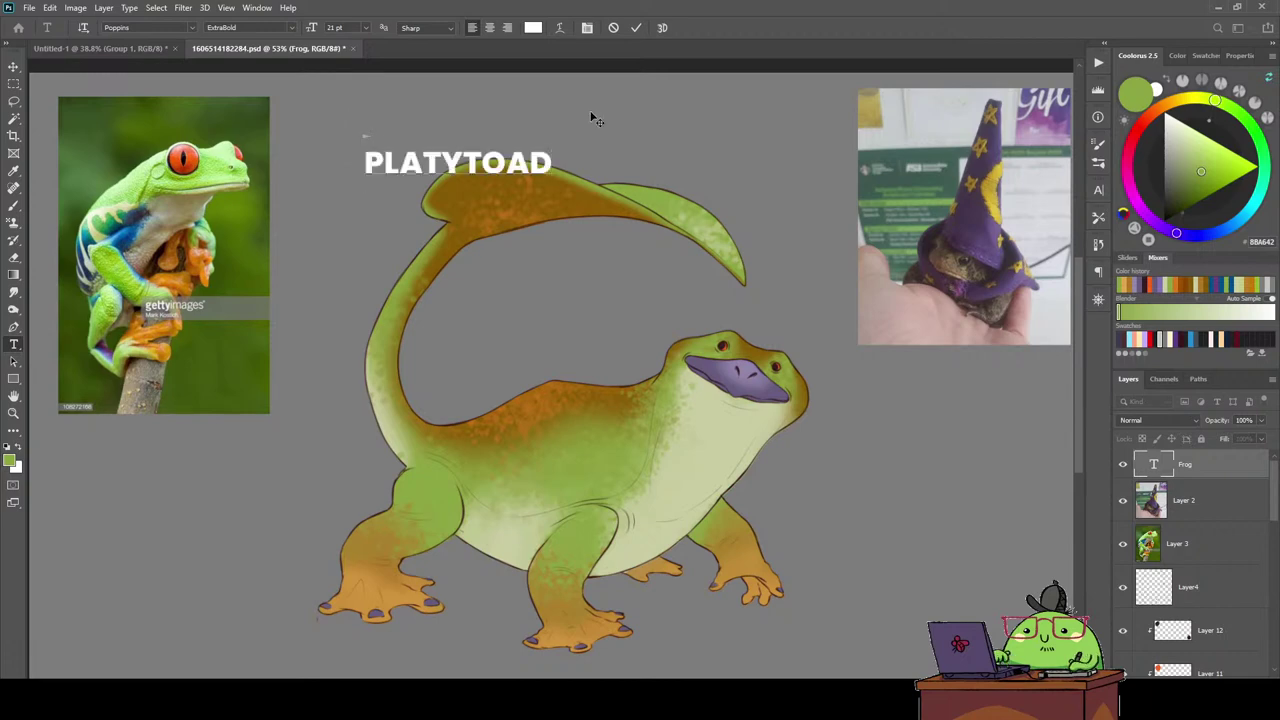
key("Delete")
key("Delete")
key("Delete")
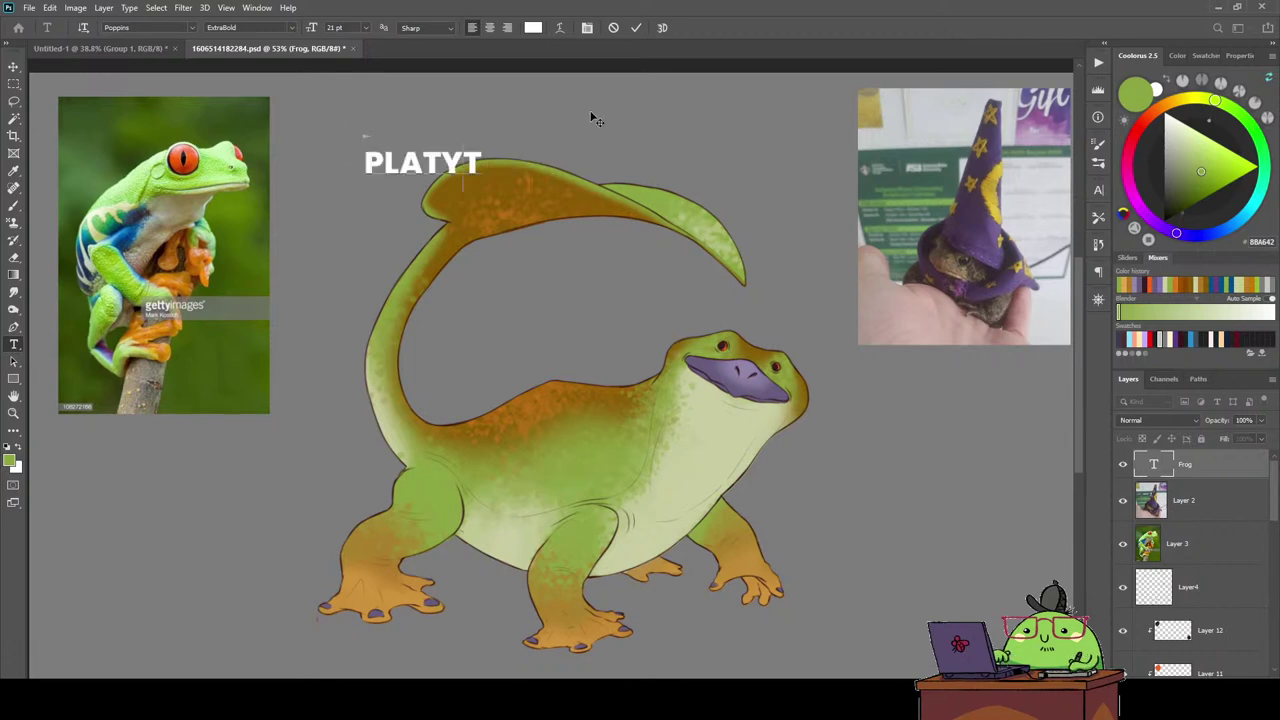
key("BackSpace")
type("FROG")
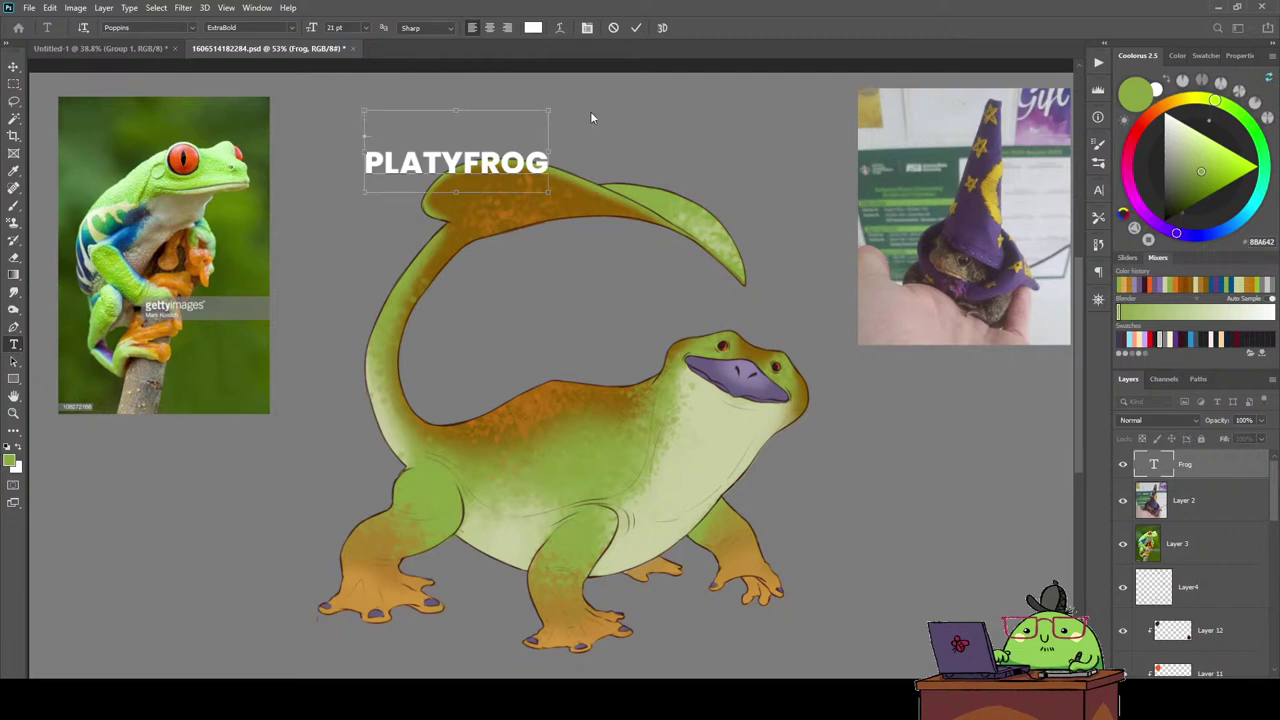
key("Escape")
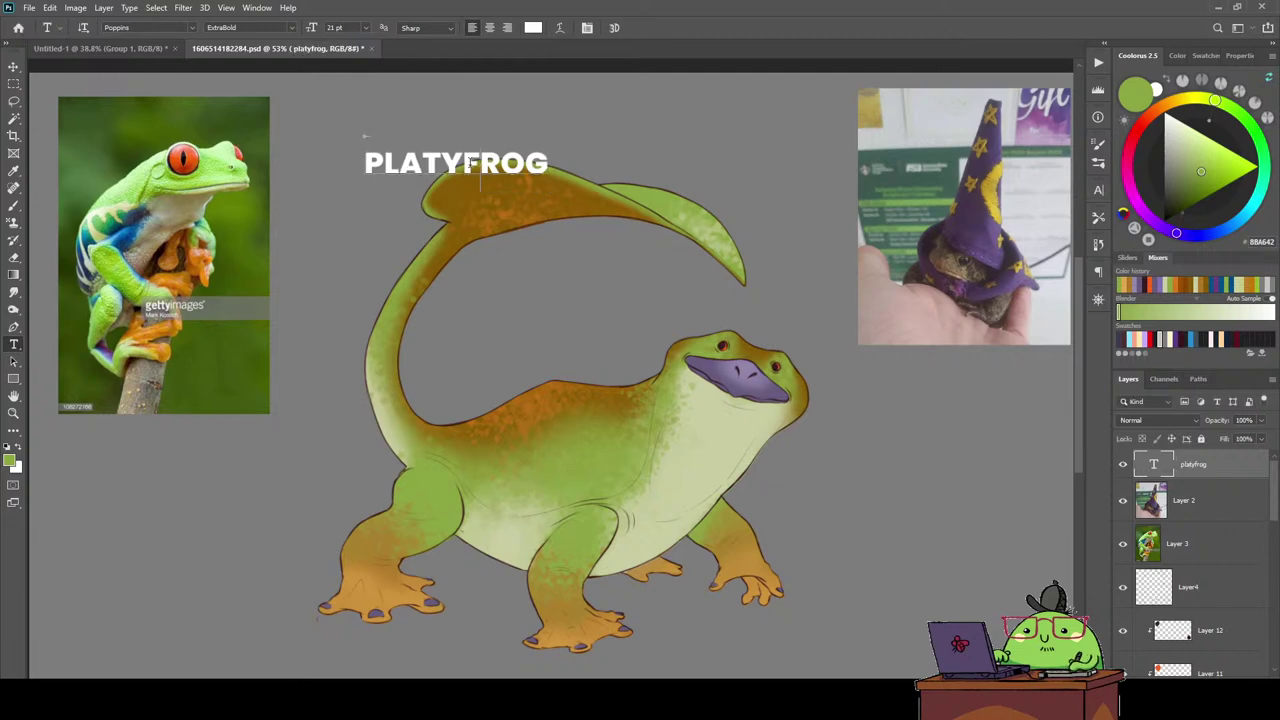
Enlarge the PLATYFROG title text.
left_click(470, 163)
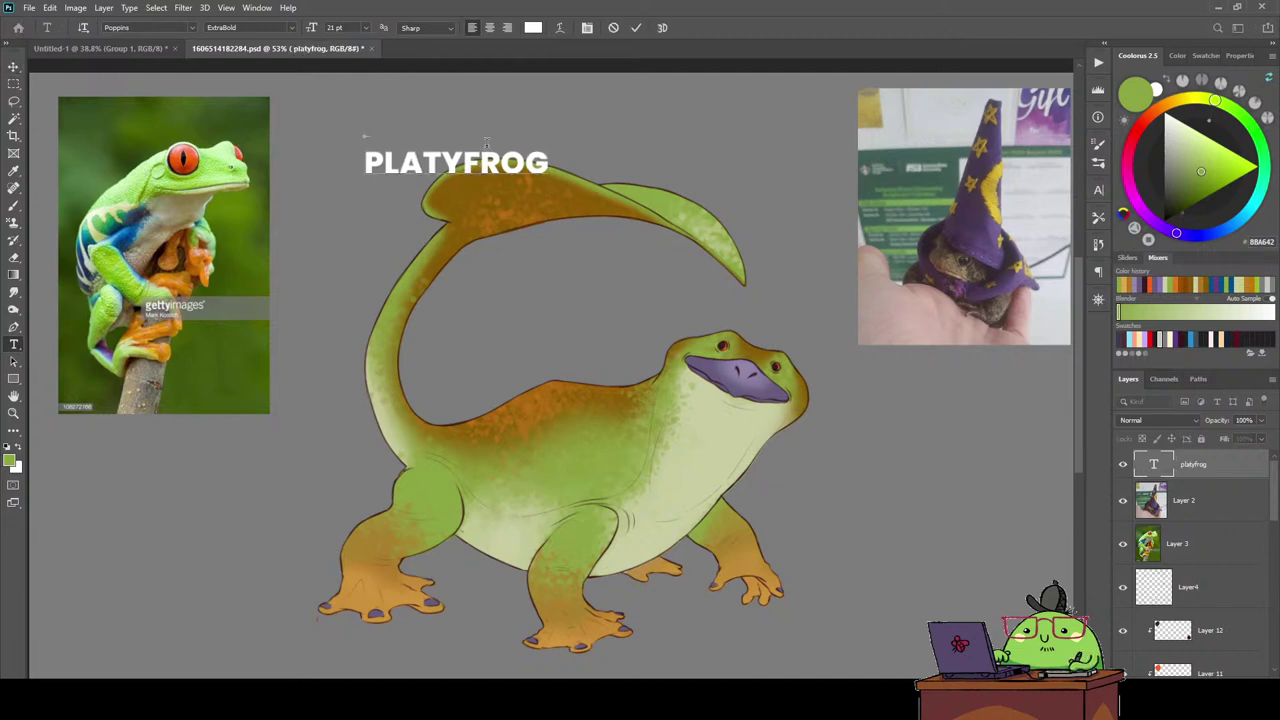
key("ctrl+a")
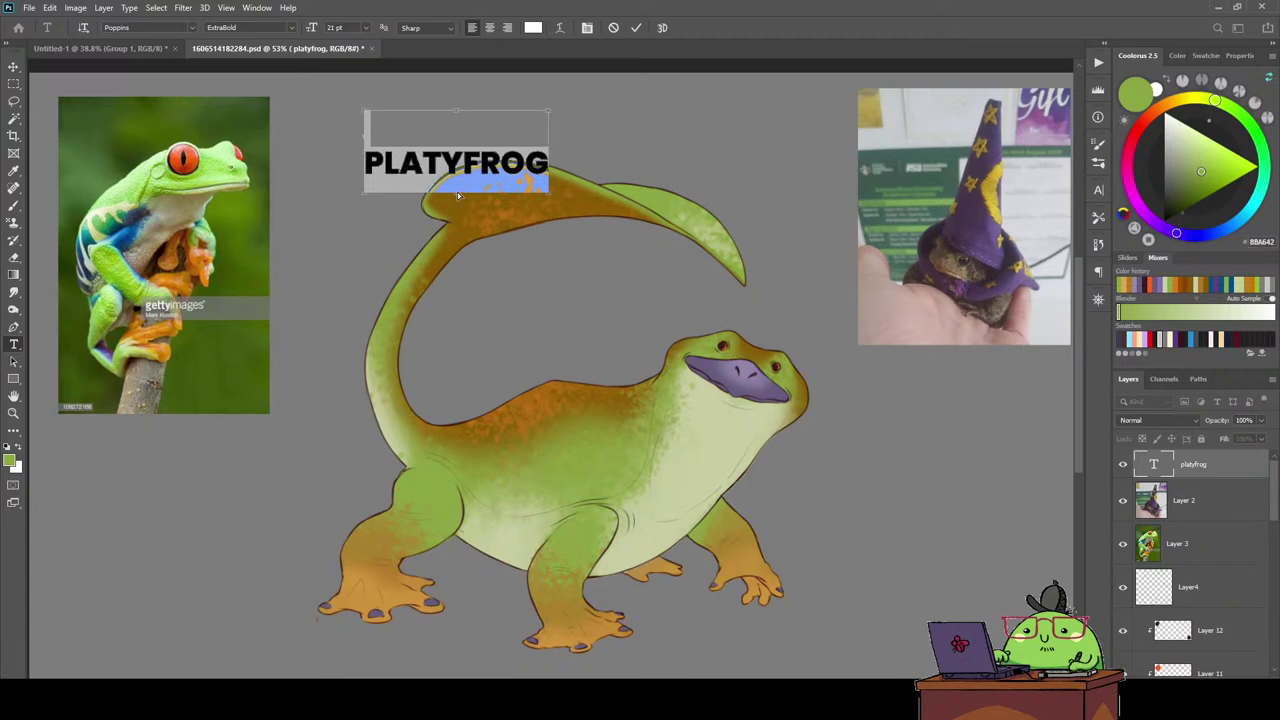
left_click_drag(454, 109, 454, 79)
left_click(518, 165)
Replace the title text with PLATYTOAD.
left_click_drag(462, 160, 548, 185)
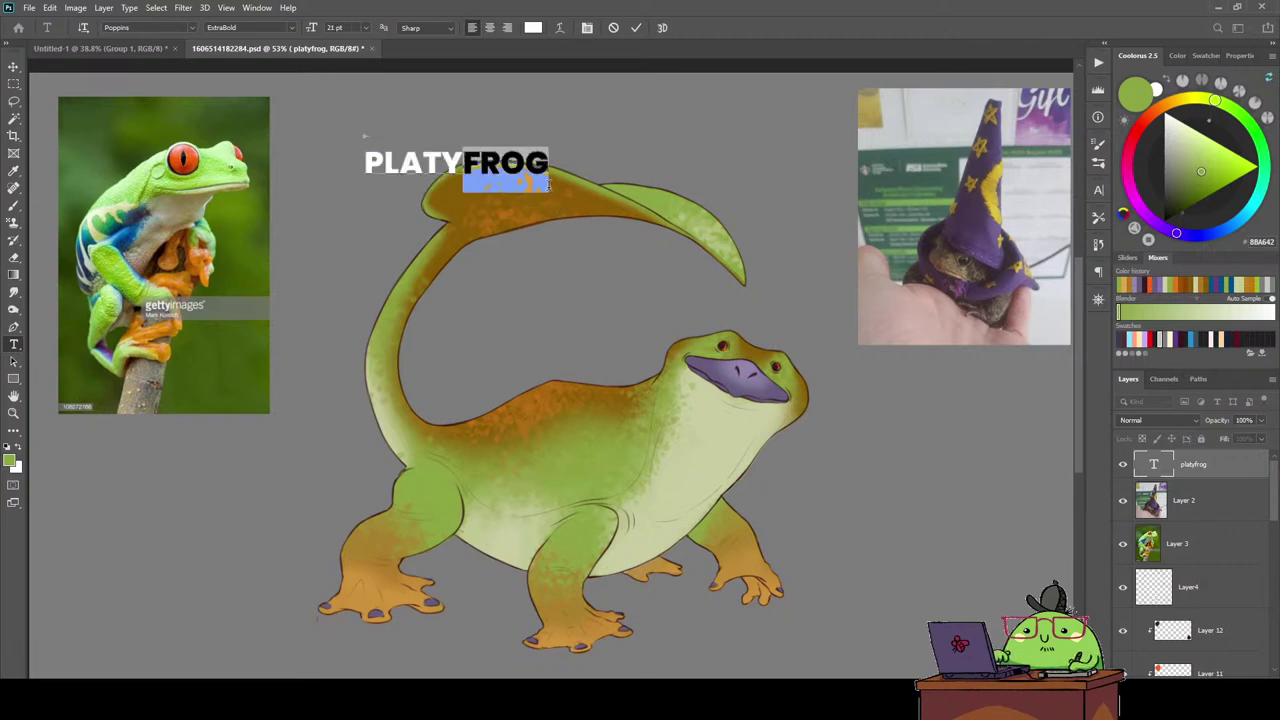
type("TAD")
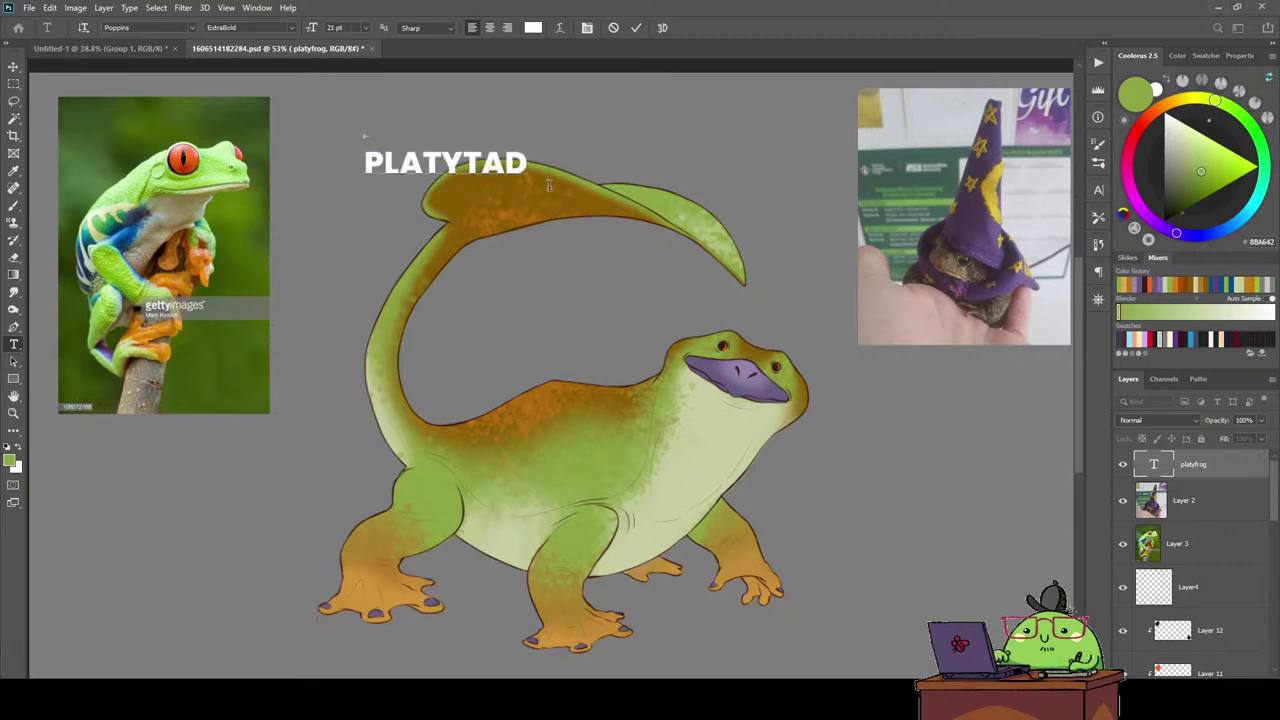
key("BackSpace")
key("BackSpace")
key("ctrl+a")
key("BackSpace")
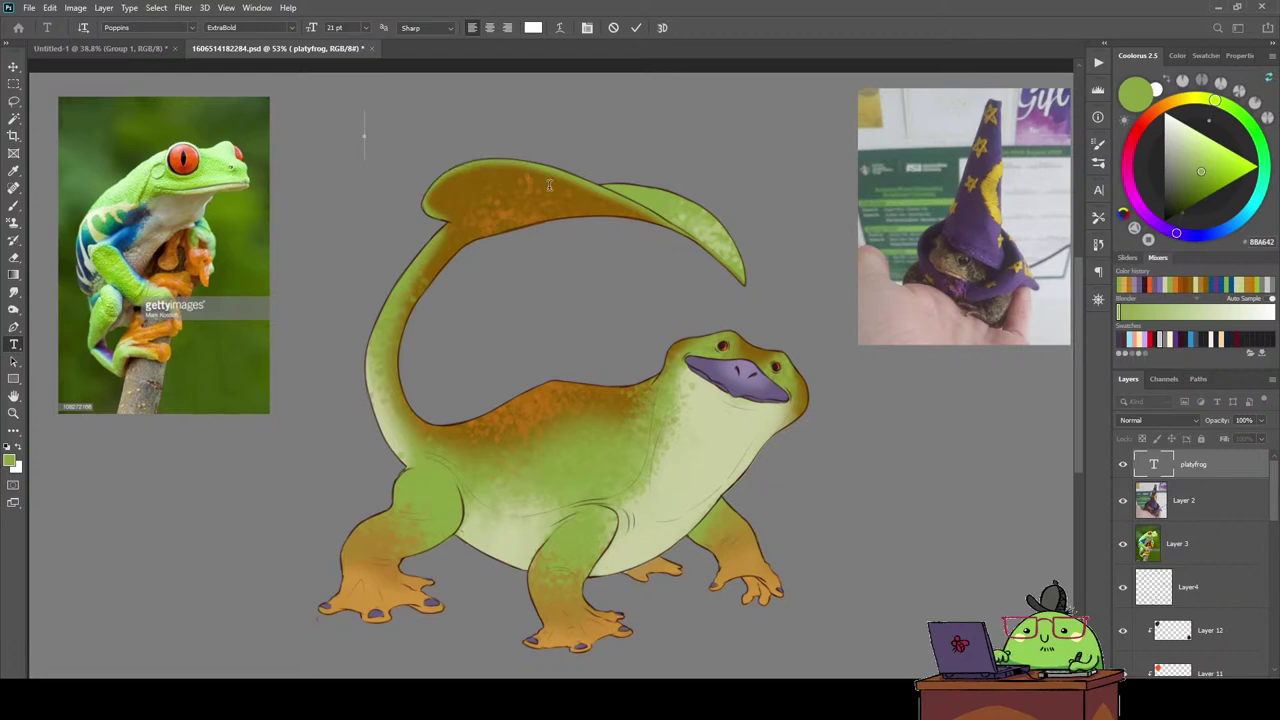
type("PLATYTOAD")
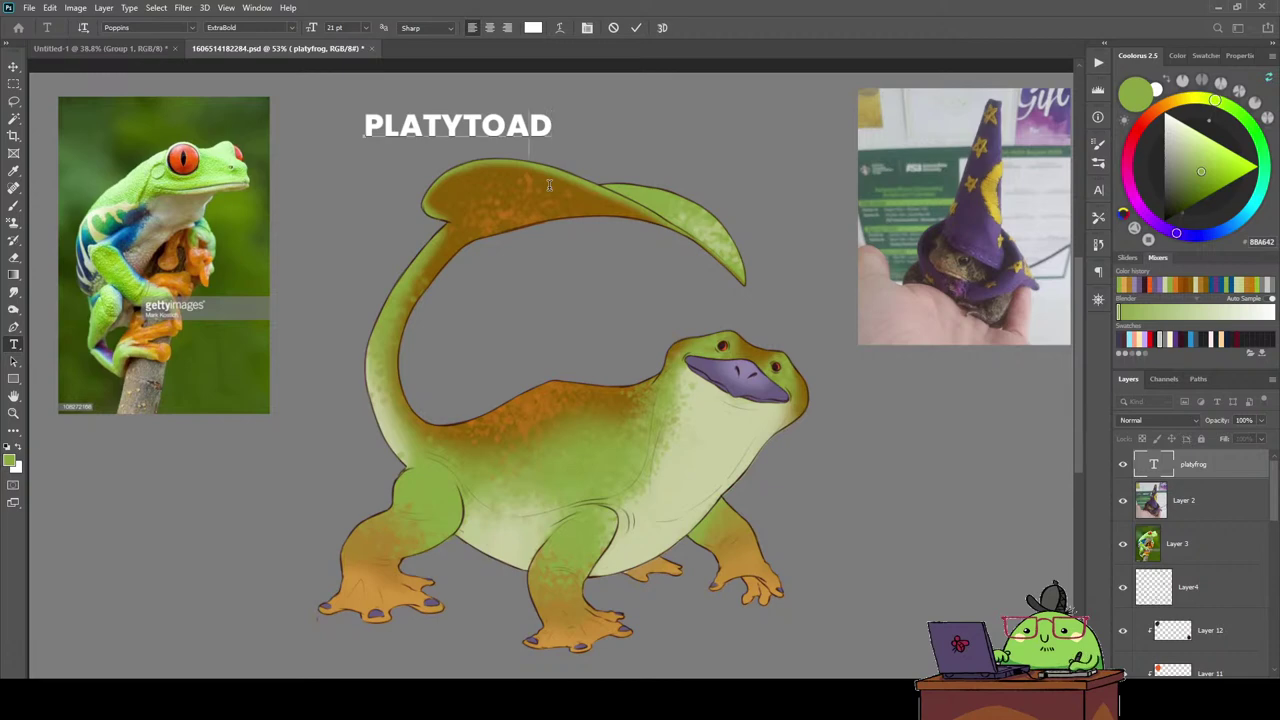
key("BackSpace")
key("BackSpace")
type("AD")
Add a second title line reading PLATYFROG and commit the two-line text.
key("Return")
type("PLATYTOAD")
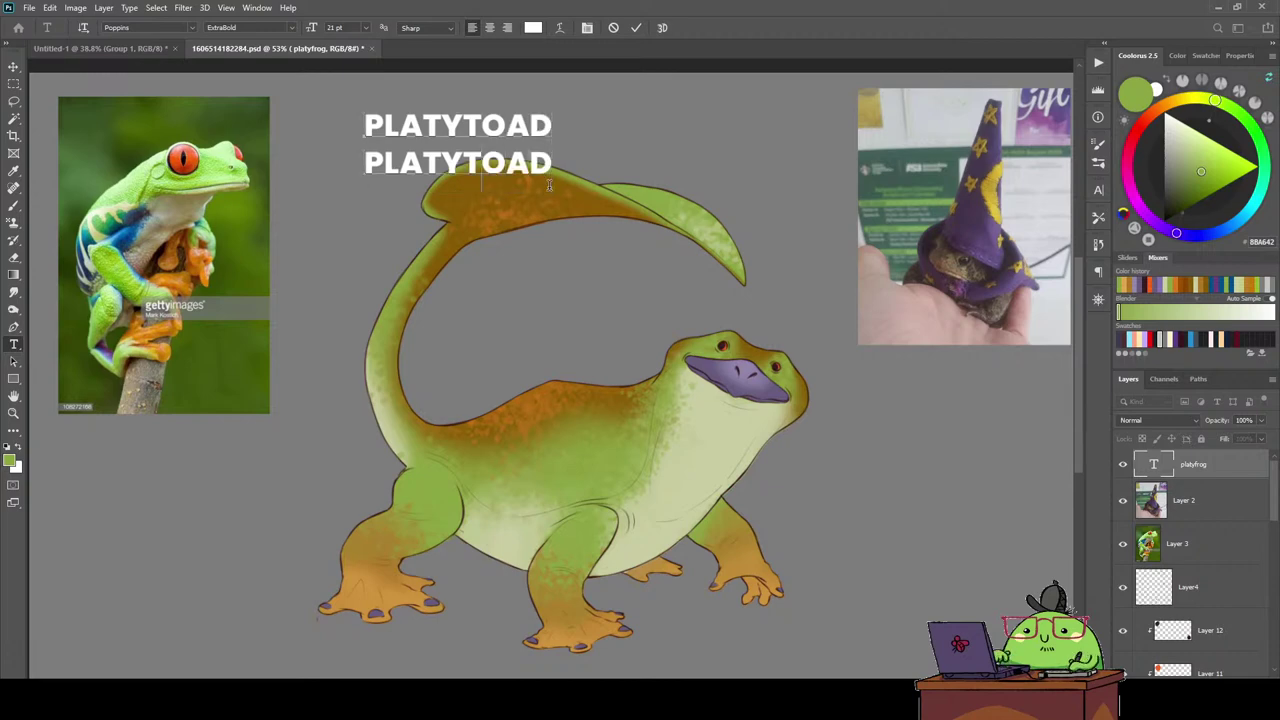
key("BackSpace")
key("BackSpace")
key("BackSpace")
key("BackSpace")
type("FR")
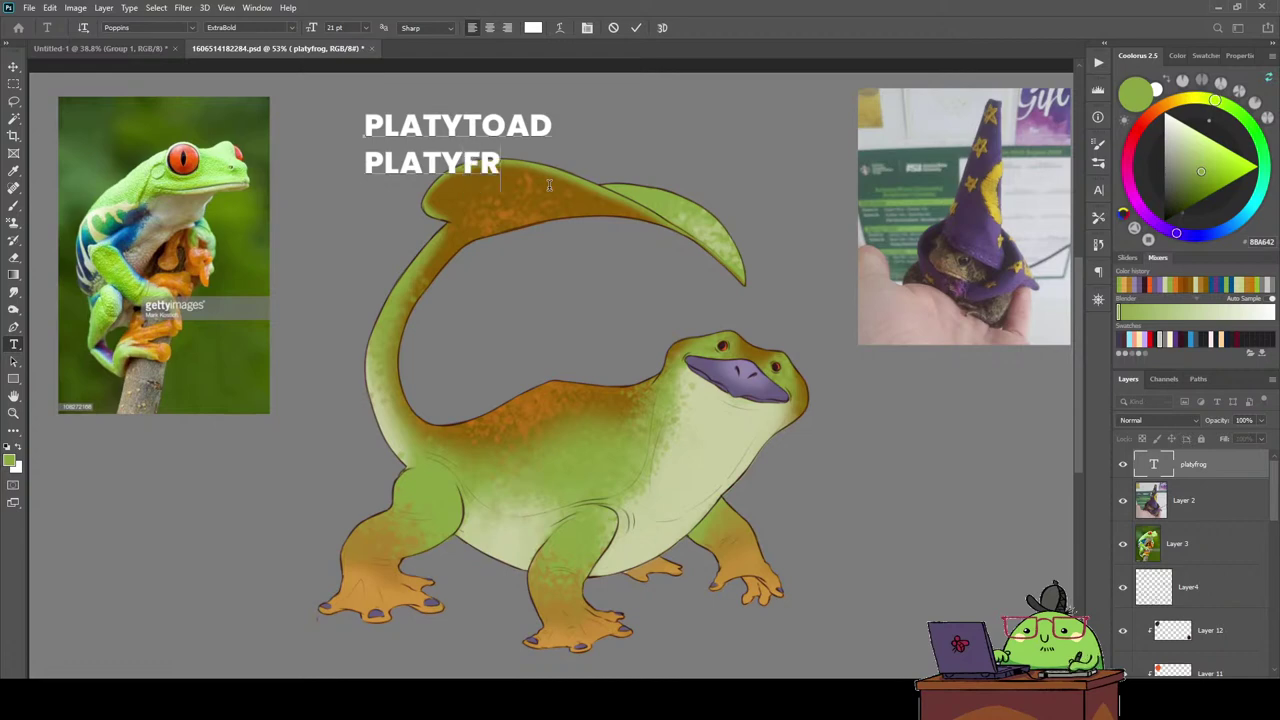
type("OG")
key("ctrl+Return")
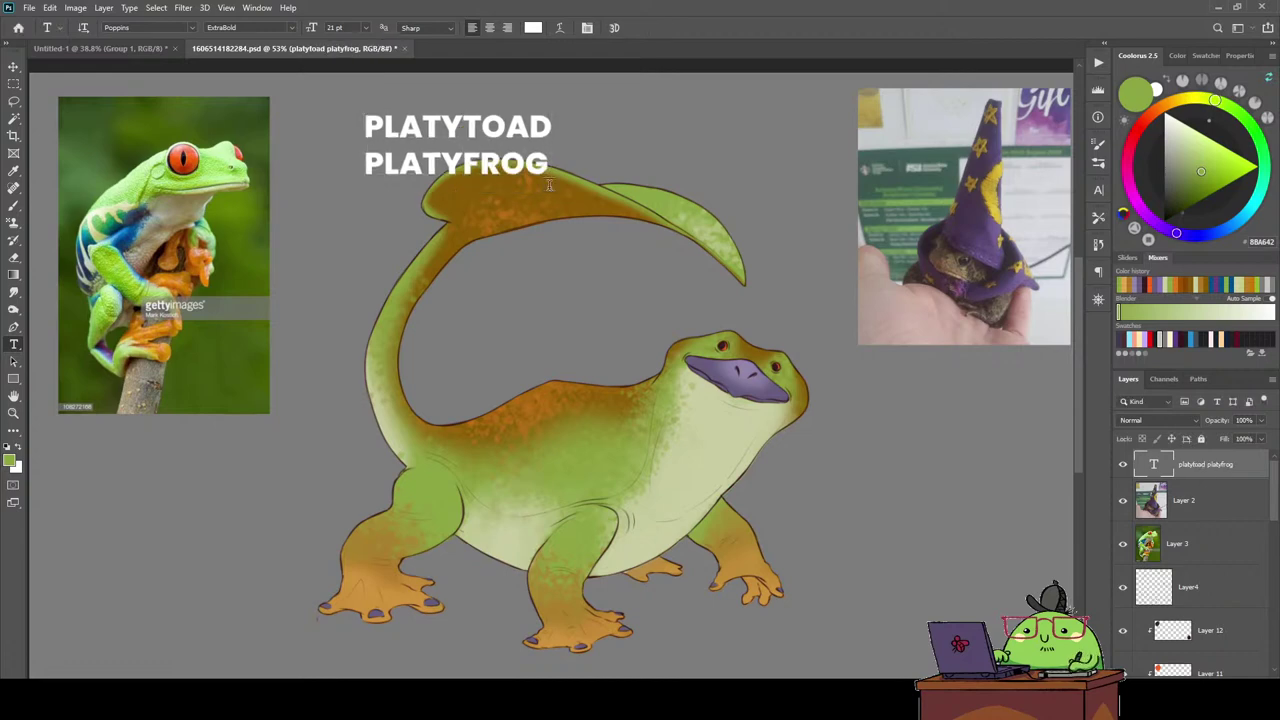
Move the title up and left, then delete the PLATYFROG line, keeping PLATYTOAD.
key("v")
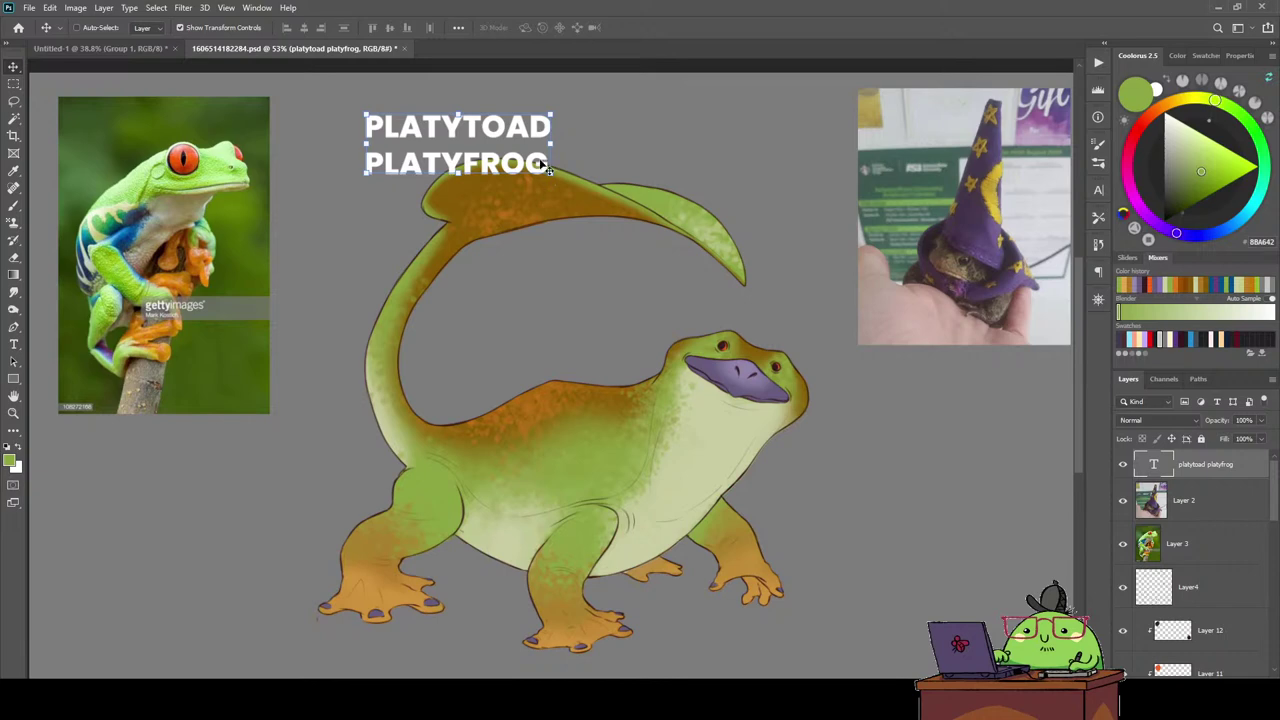
mouse_move(529, 158)
left_mouse_down()
mouse_move(451, 158)
mouse_move(454, 145)
left_mouse_up()
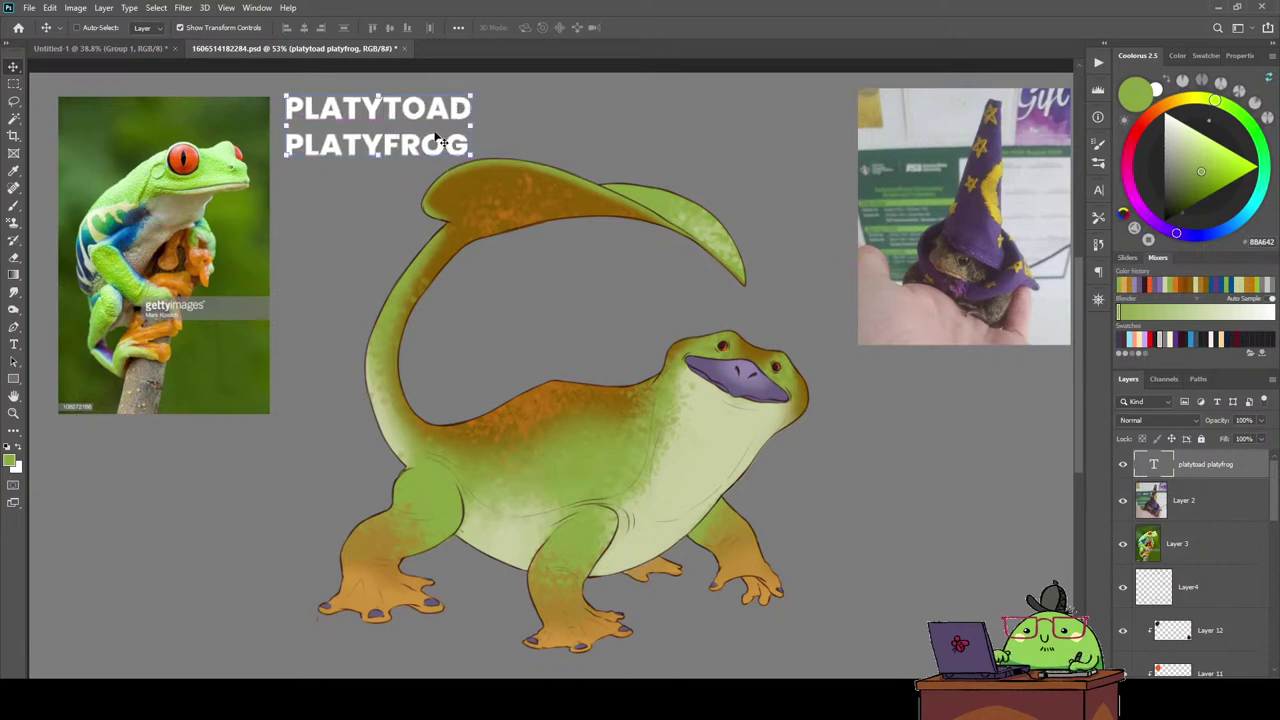
key("t")
double_click(395, 140)
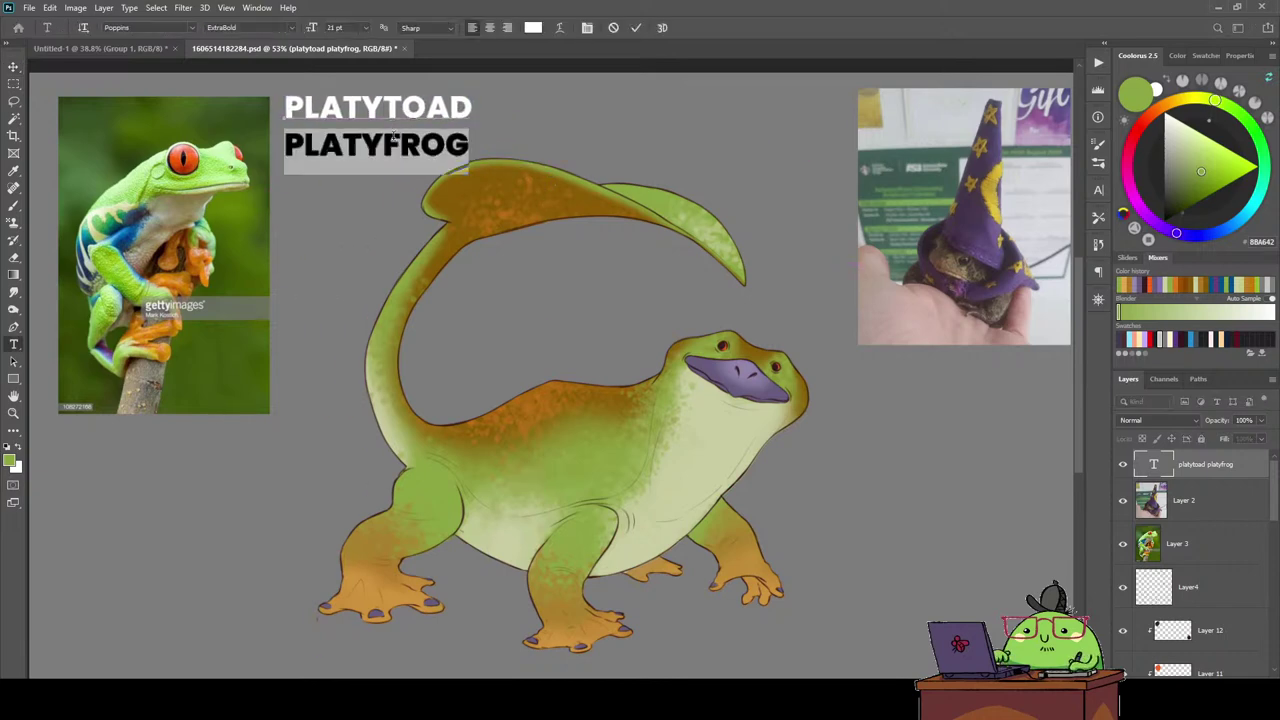
key("BackSpace")
left_click(14, 66)
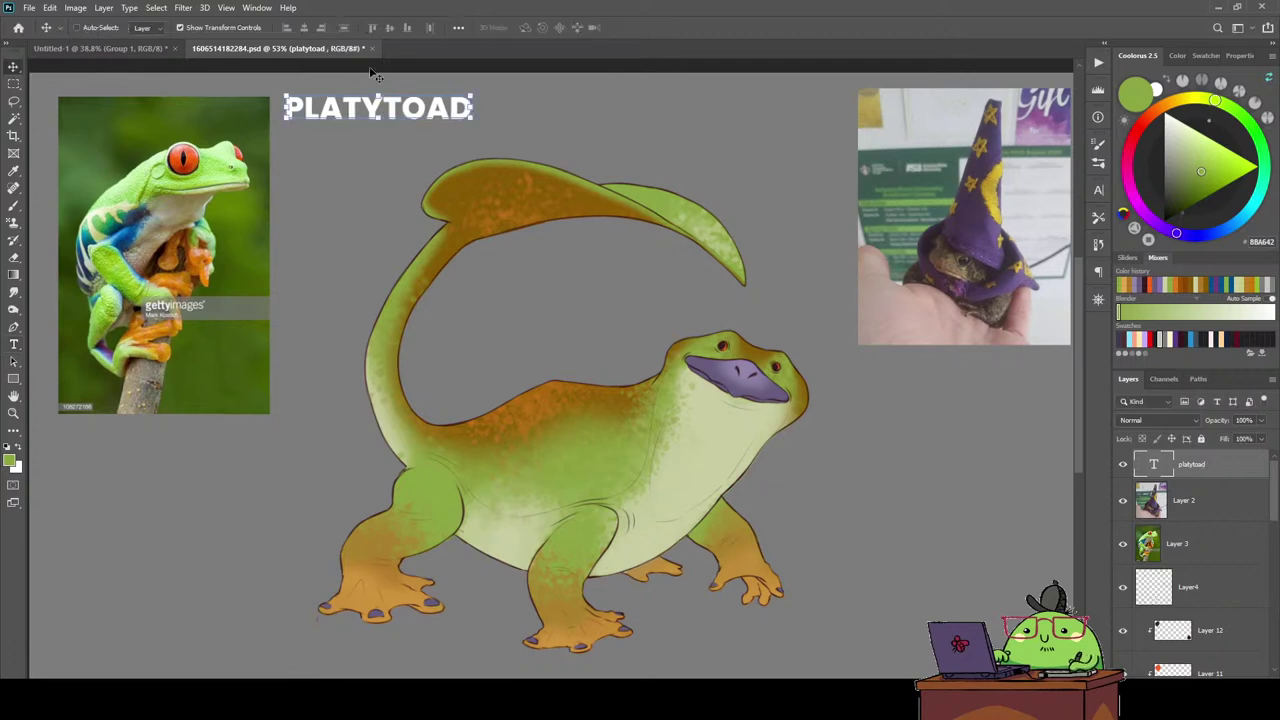
Nudge the PLATYTOAD title down and right, then zoom in to inspect the bill.
left_click_drag(407, 113, 427, 132)
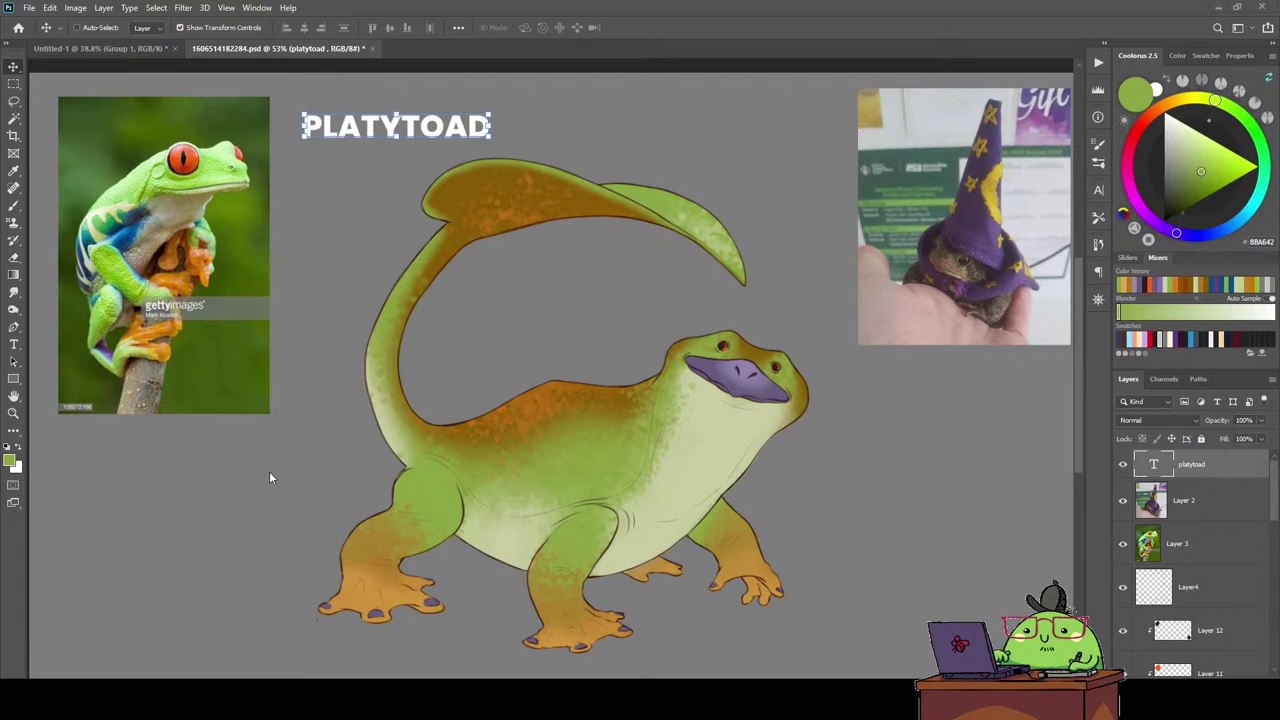
key("z")
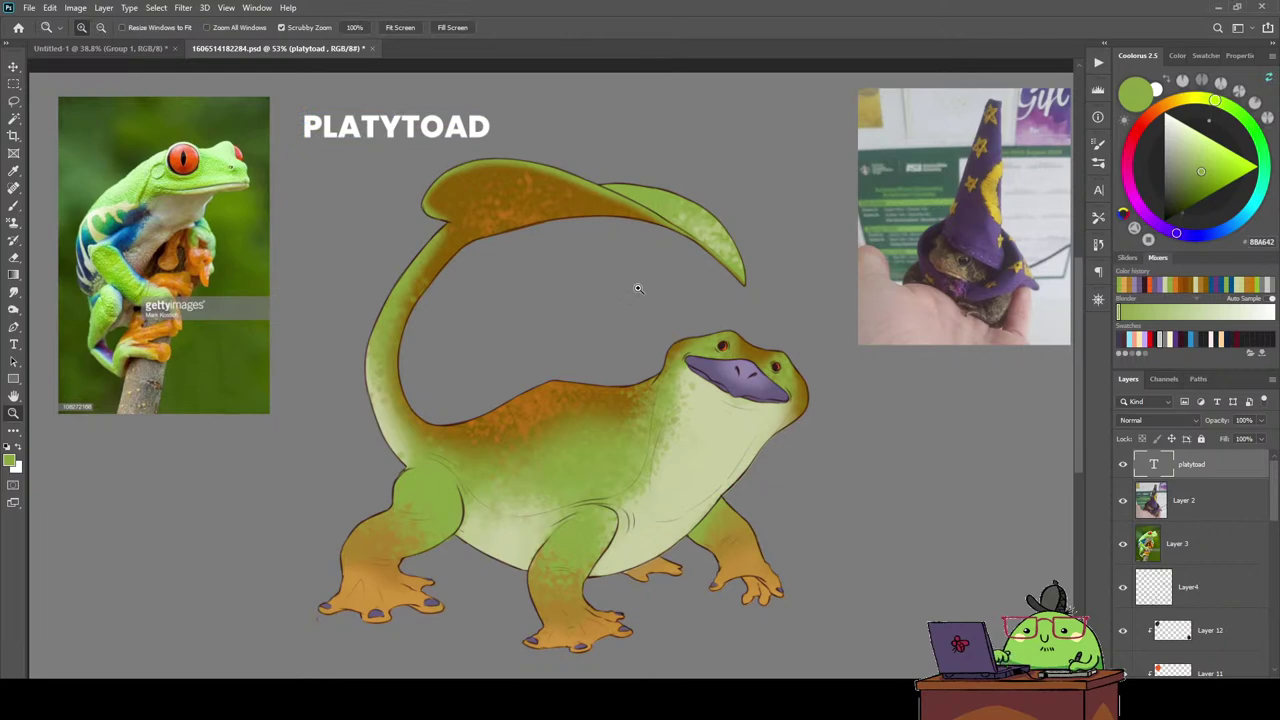
left_click(703, 420)
left_click_drag(701, 422, 735, 386)
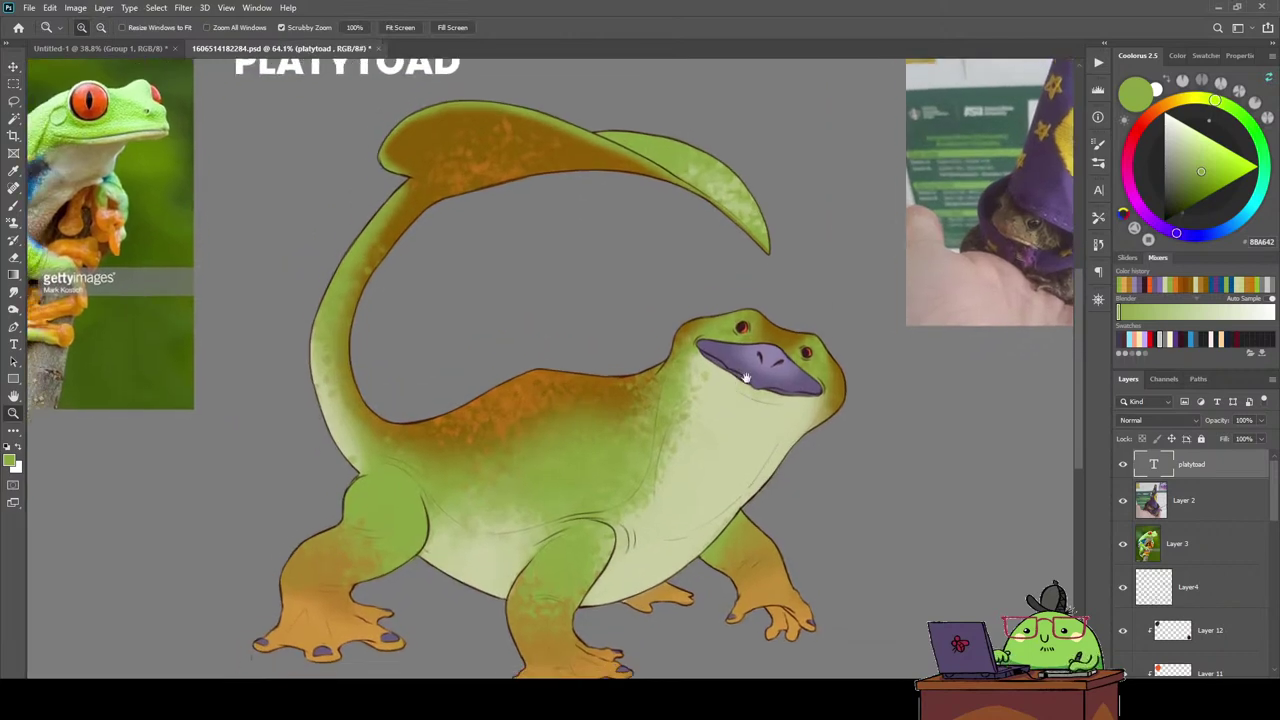
scroll(745, 378, "up", 5)
scroll(745, 378, "up", 2)
scroll(740, 374, "down", 3)
scroll(729, 366, "down", 2)
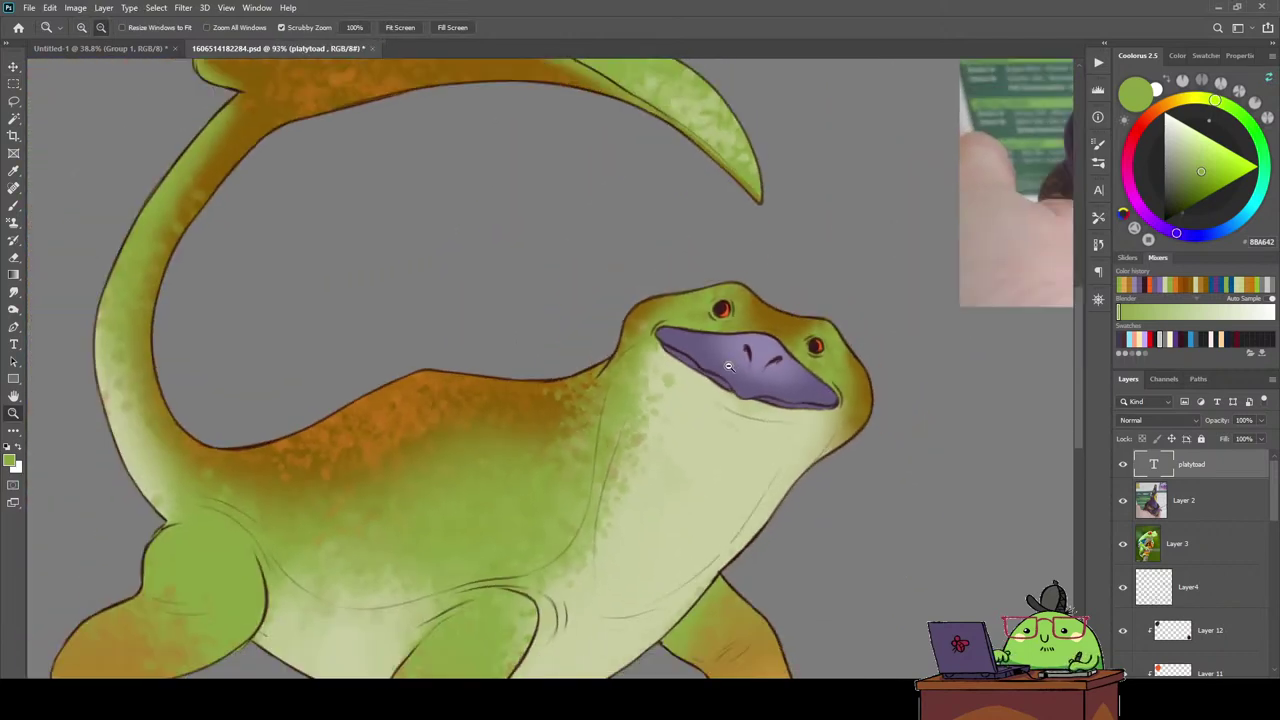
scroll(729, 366, "down", 3)
scroll(698, 345, "down", 1)
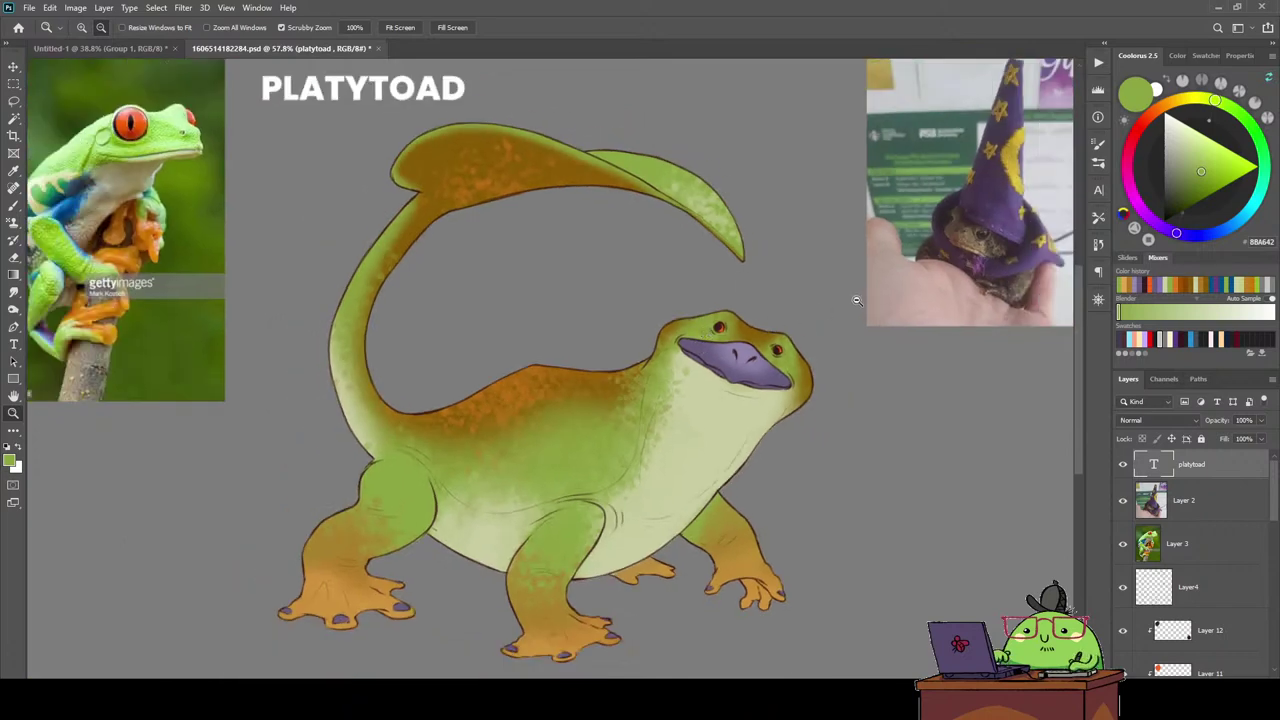
scroll(840, 305, "right", 1)
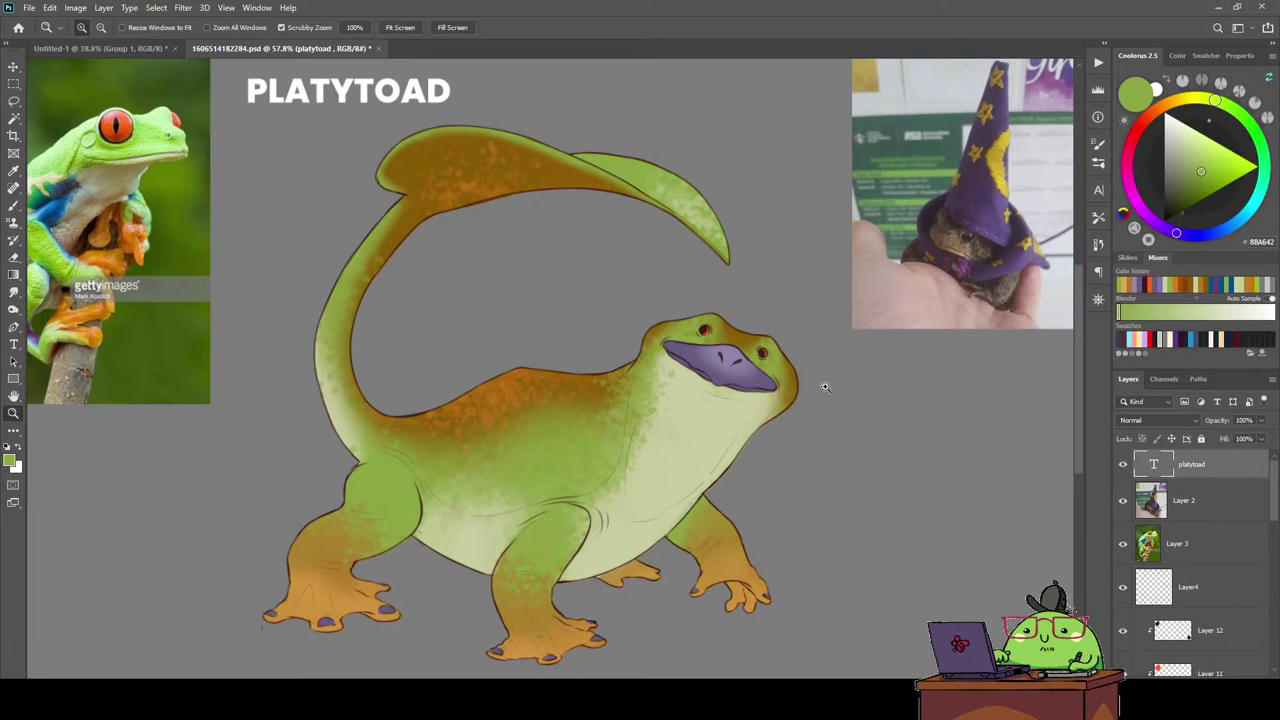
scroll(1212, 540, "down", 3)
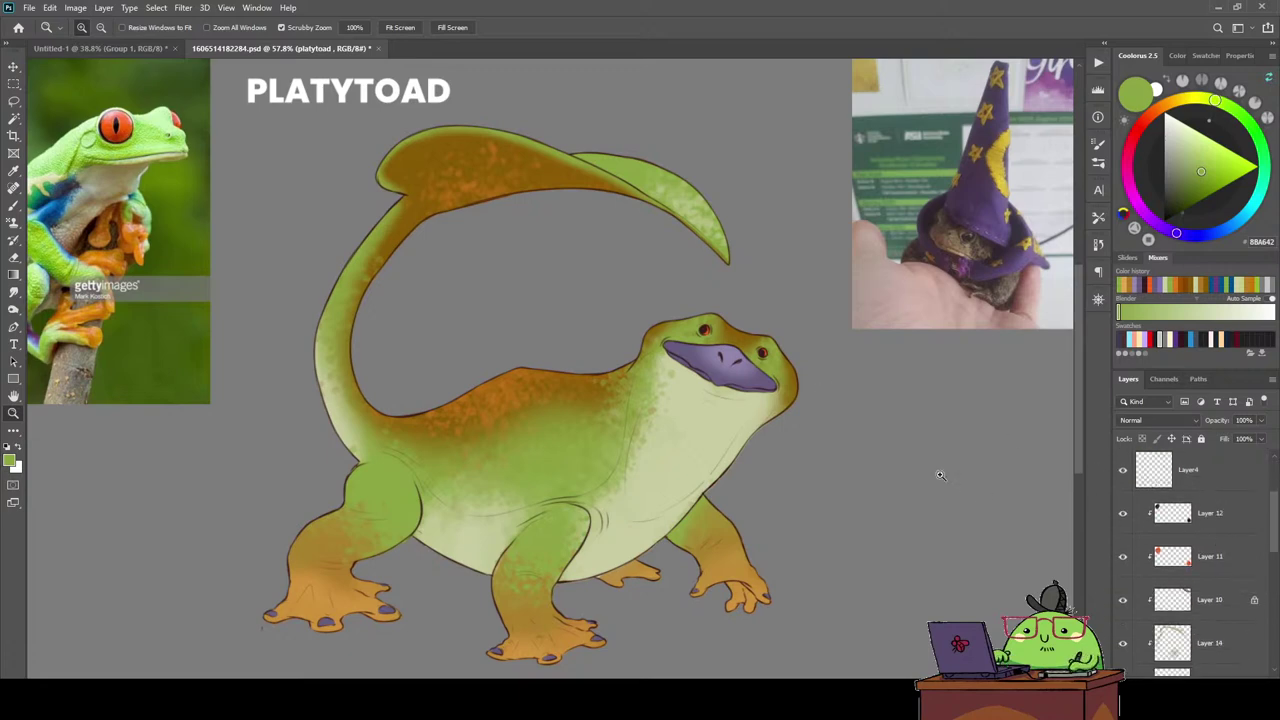
Sample the foot's orange (BE8934) and add a new empty layer for shading.
key("i")
left_click(743, 566)
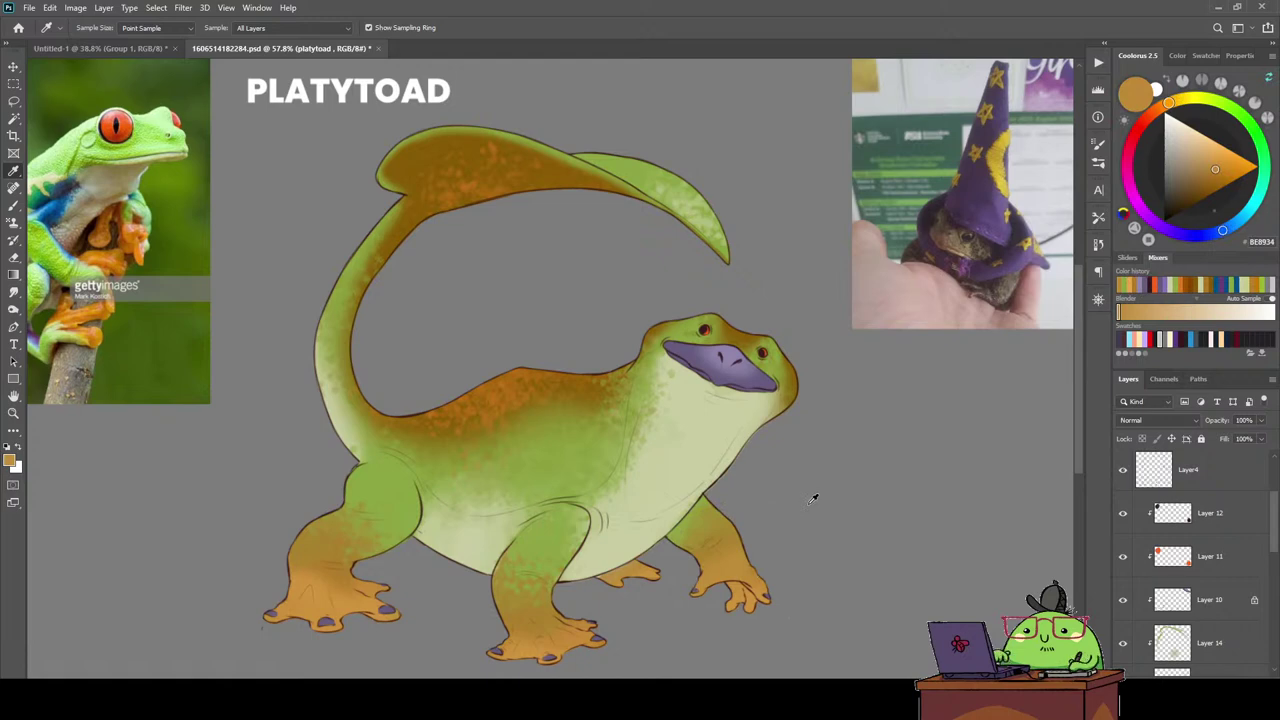
key("b")
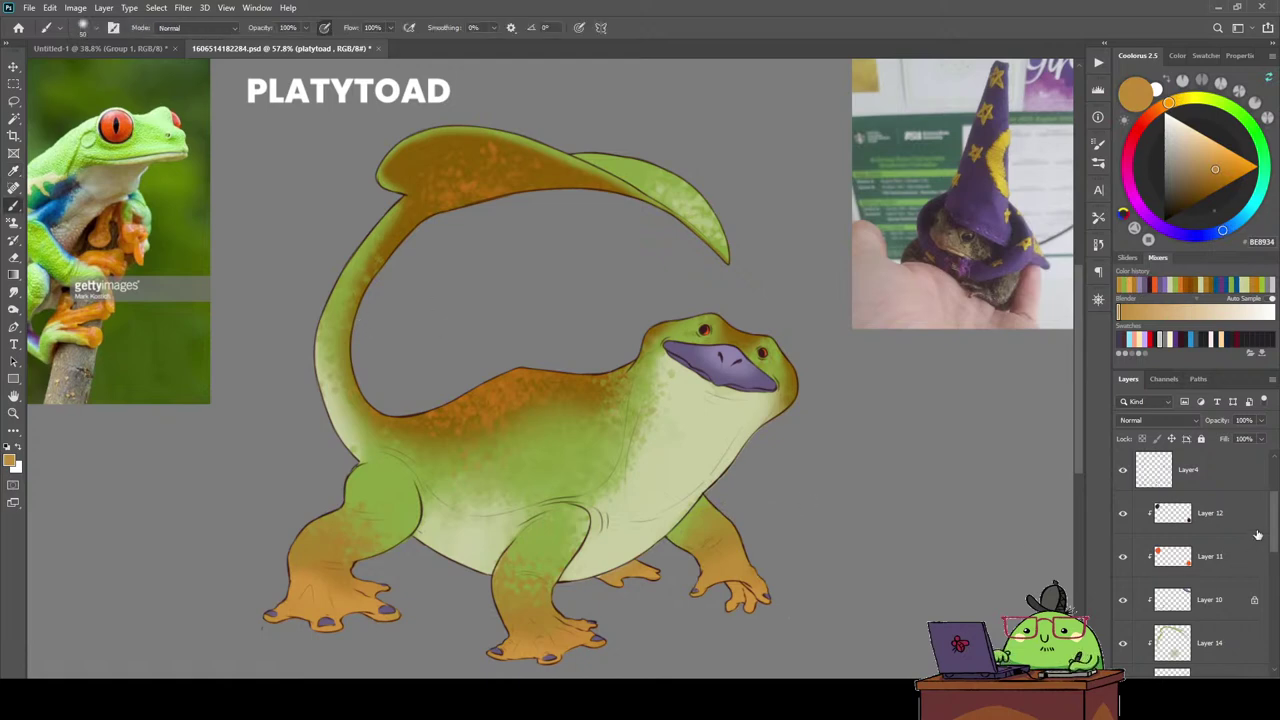
left_click_drag(1272, 545, 1271, 570)
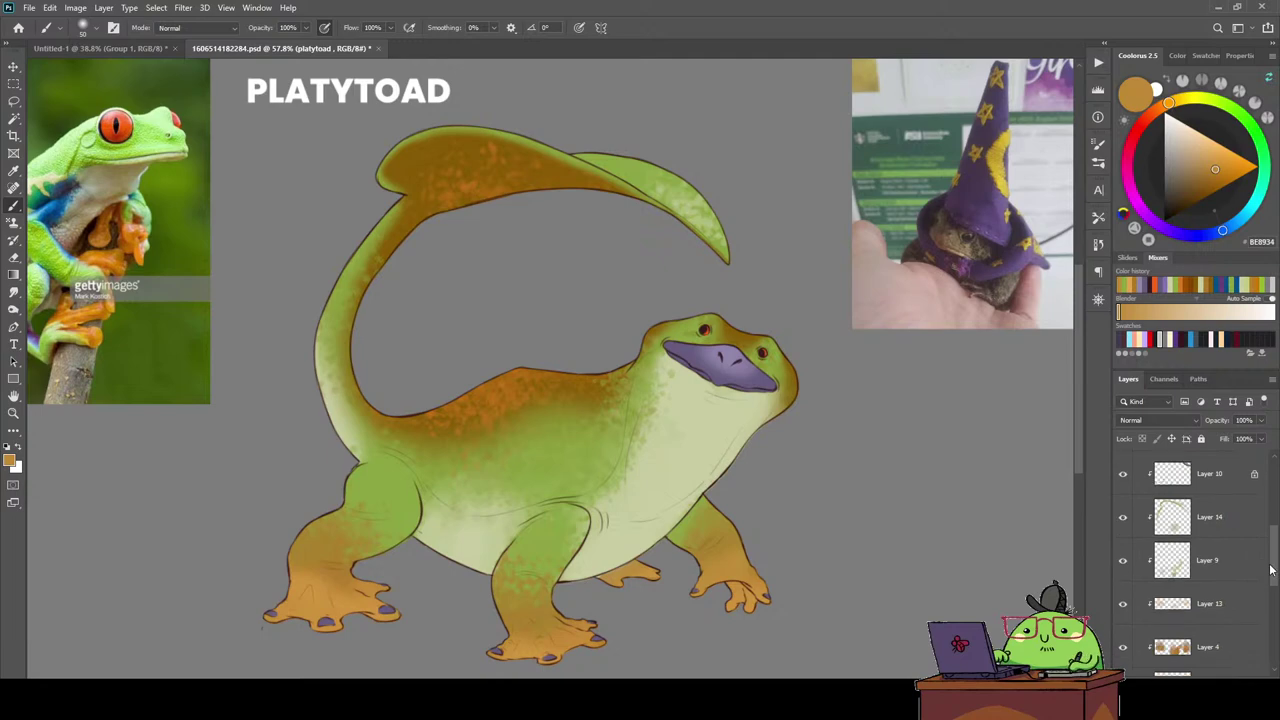
key("ctrl+shift+alt+n")
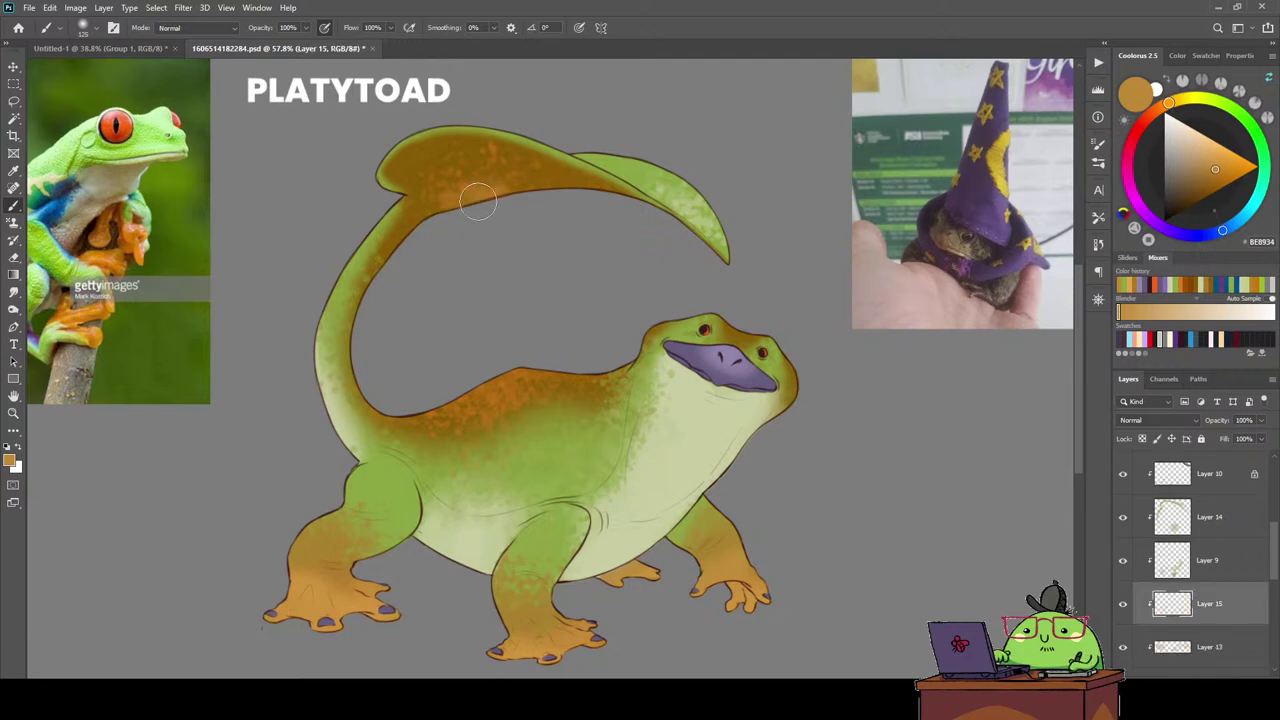
left_click_drag(586, 209, 538, 183)
key("ctrl+z")
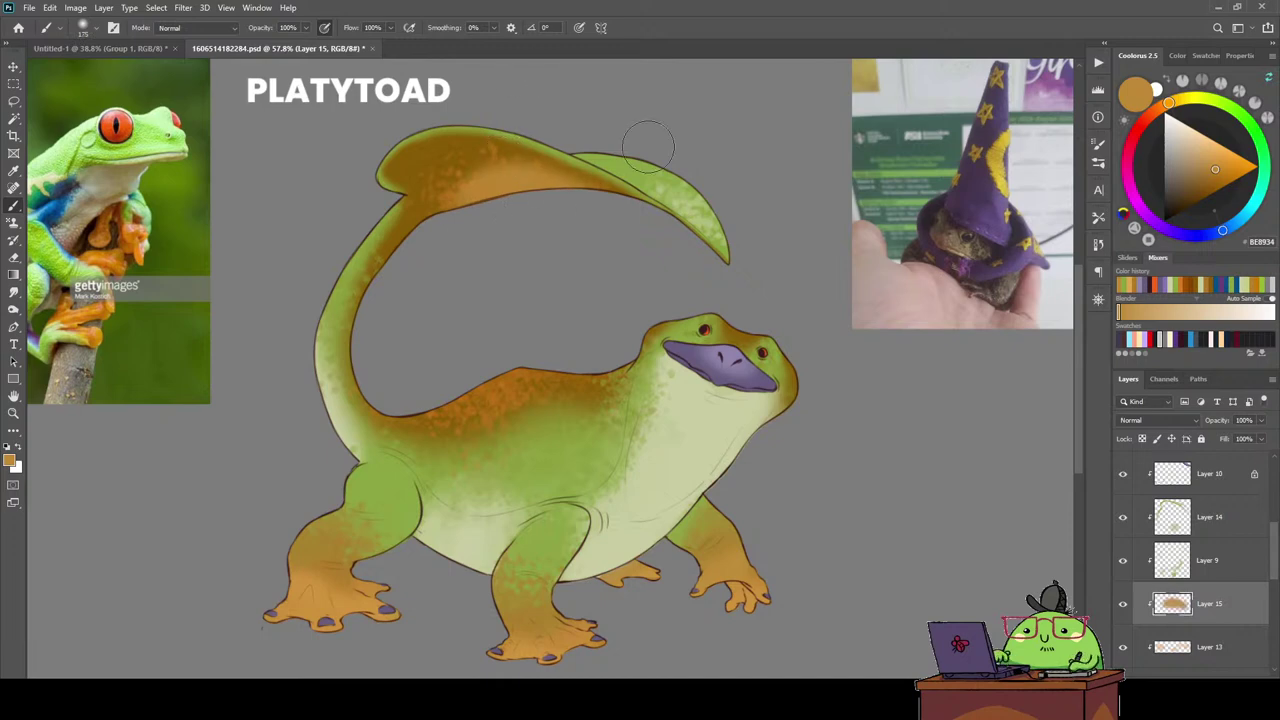
left_click(1098, 145)
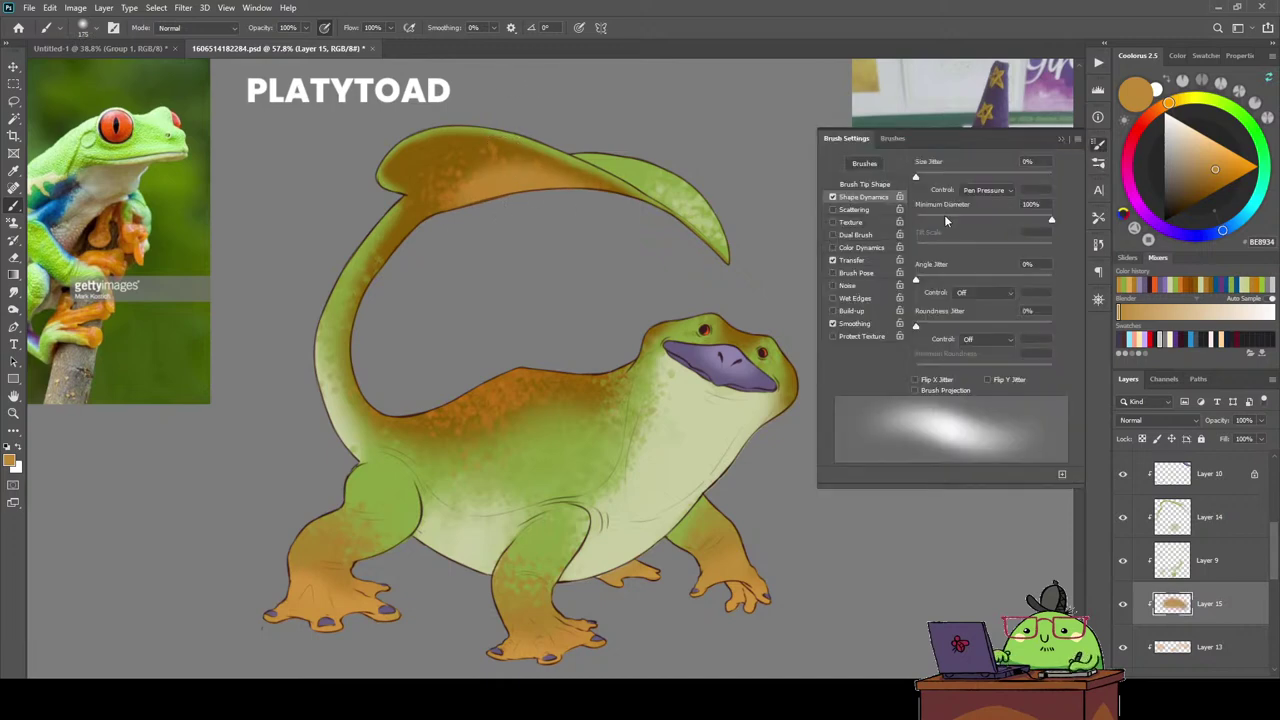
left_click(1098, 145)
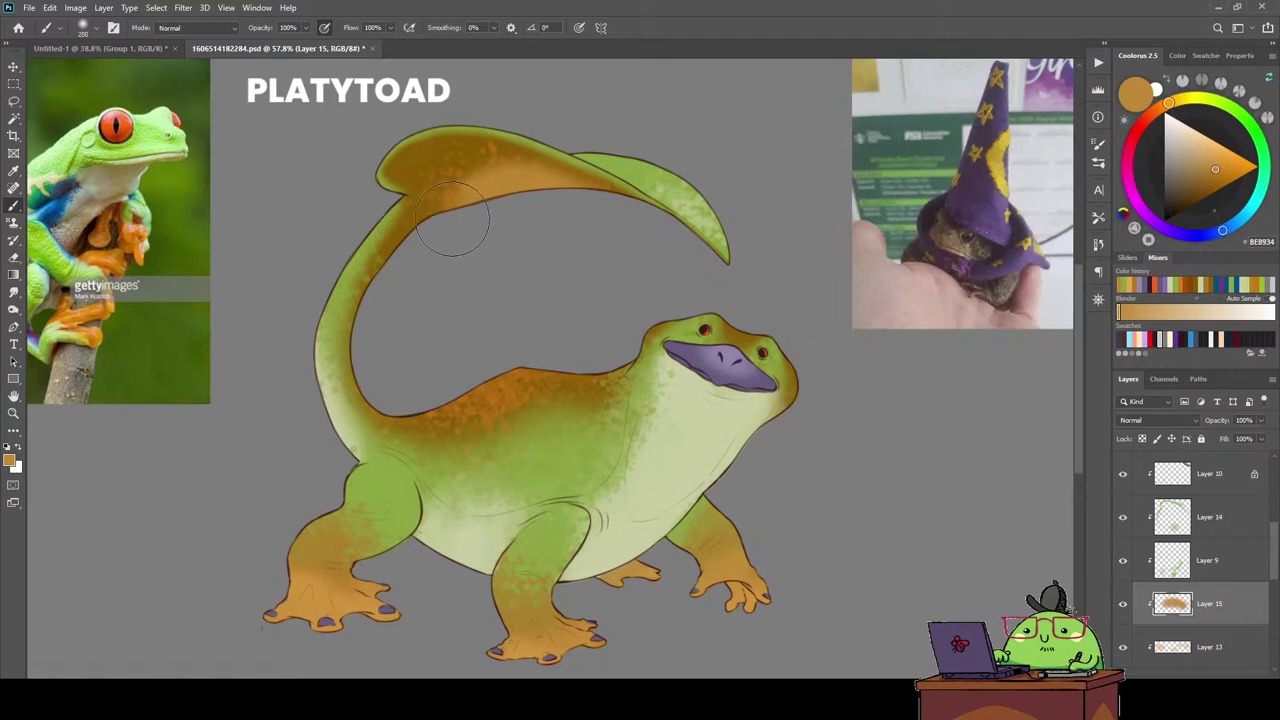
Paint a darker sampled orange across the upper tail fin, head top and back.
key("i")
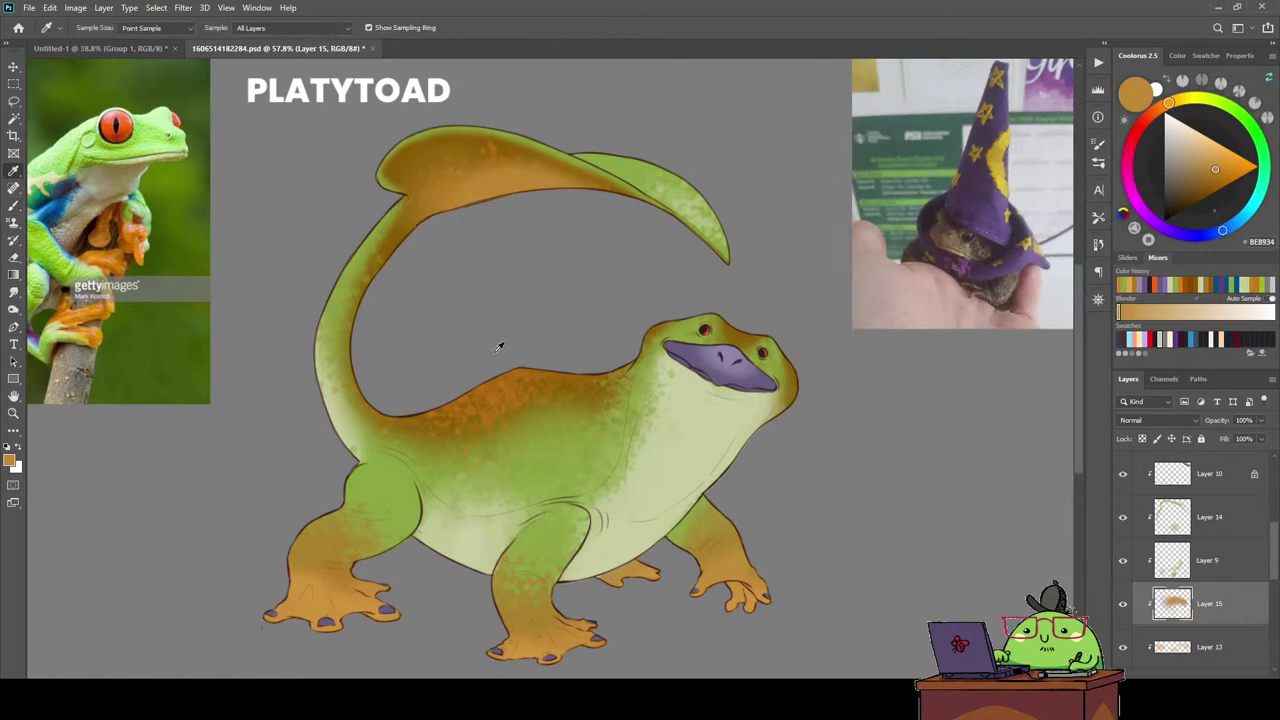
left_click(512, 366)
key("b")
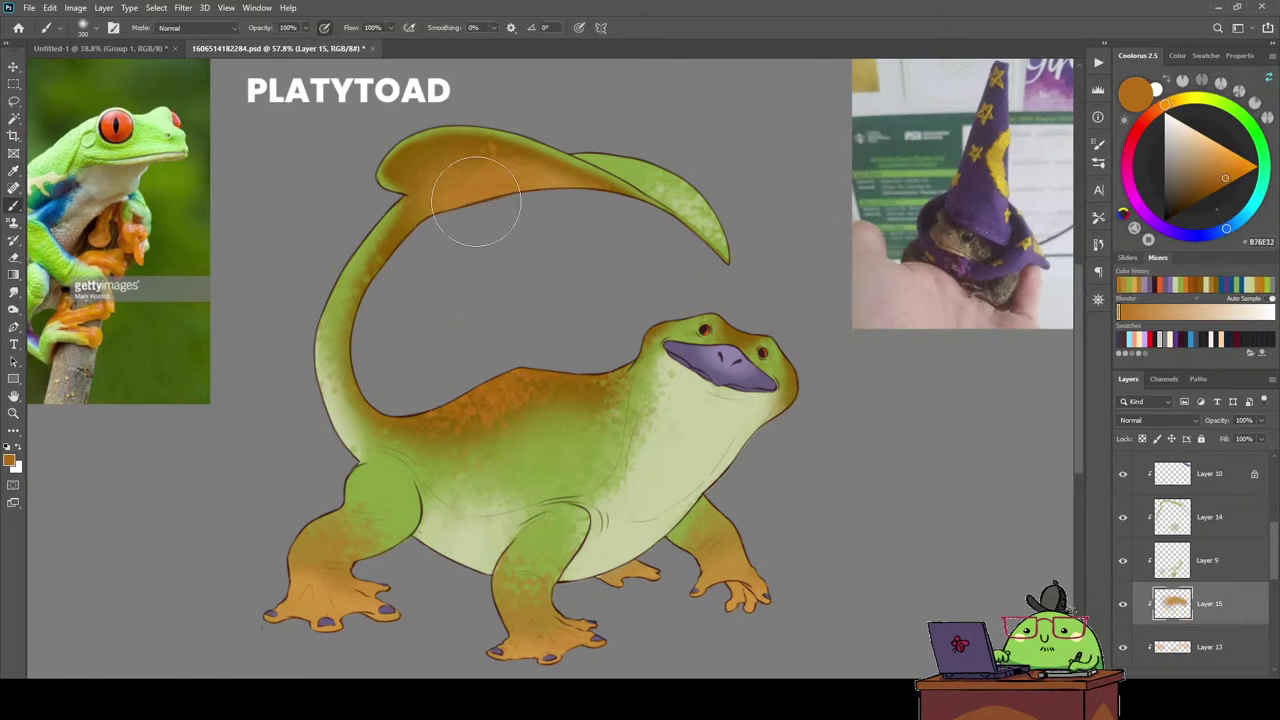
left_click_drag(476, 202, 543, 214)
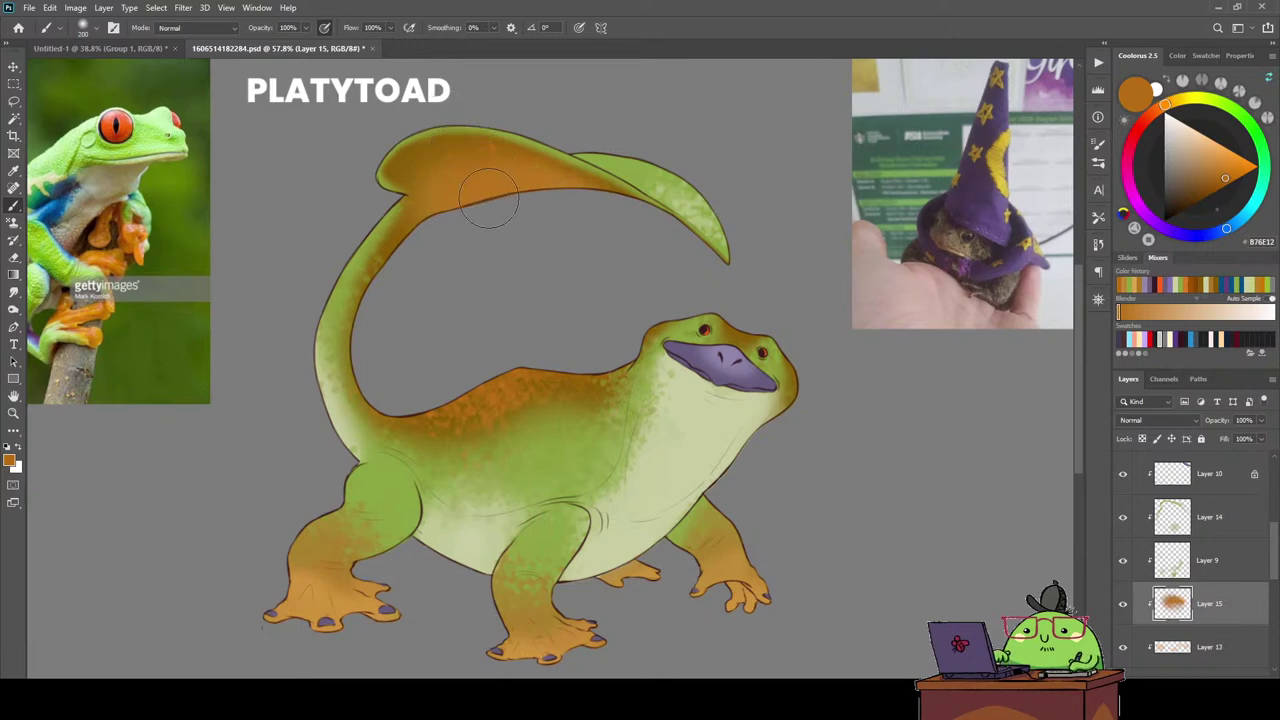
key("bracketleft")
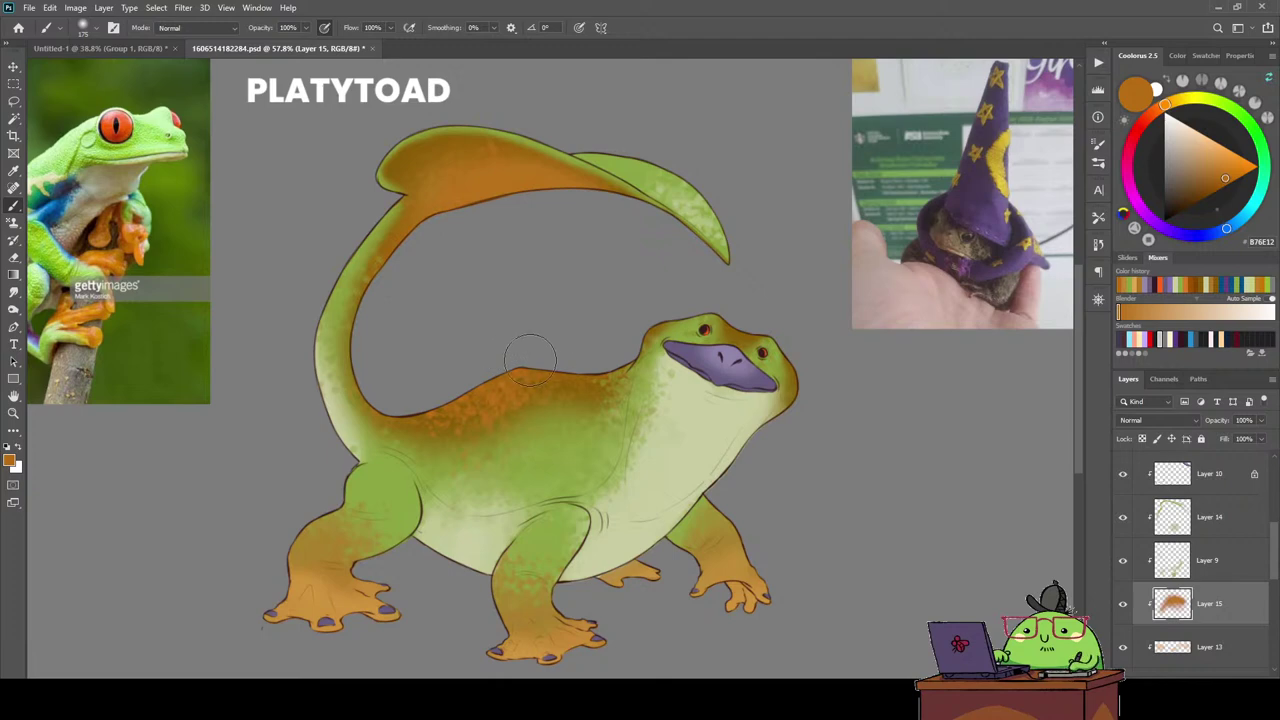
key("bracketright")
key("bracketright")
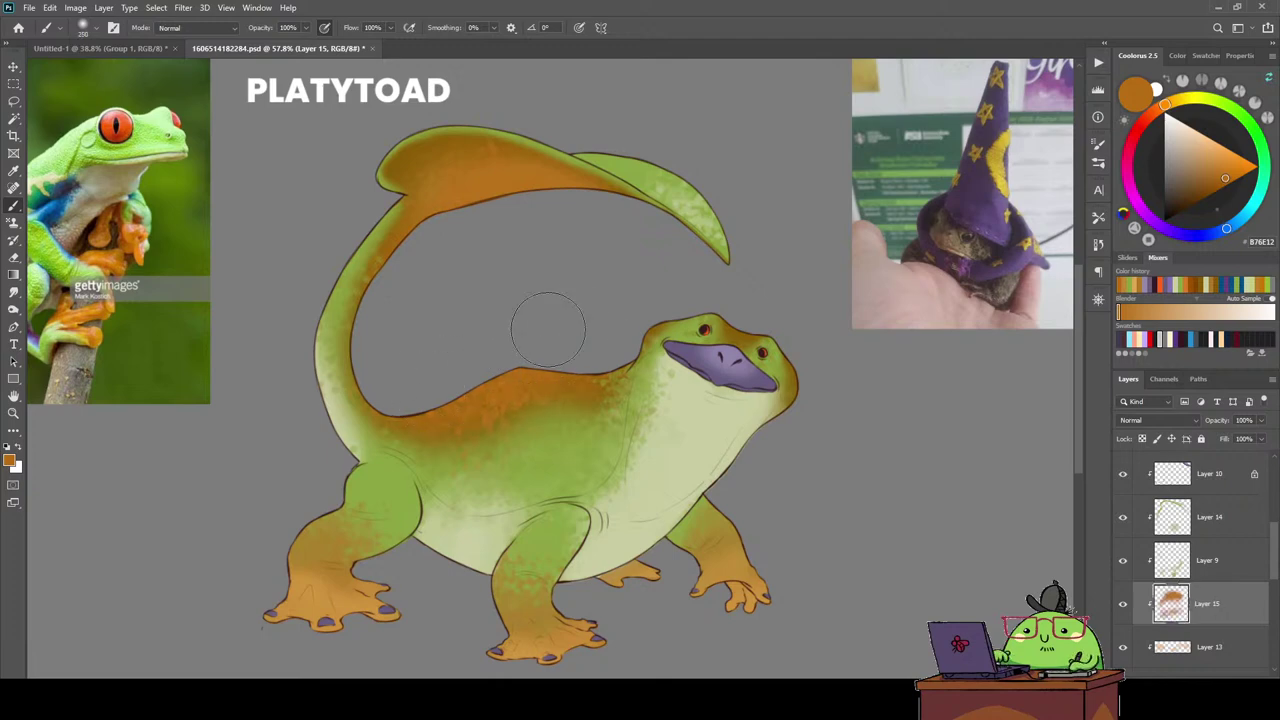
key("bracketleft")
key("bracketleft")
key("bracketleft")
left_click_drag(800, 348, 772, 324)
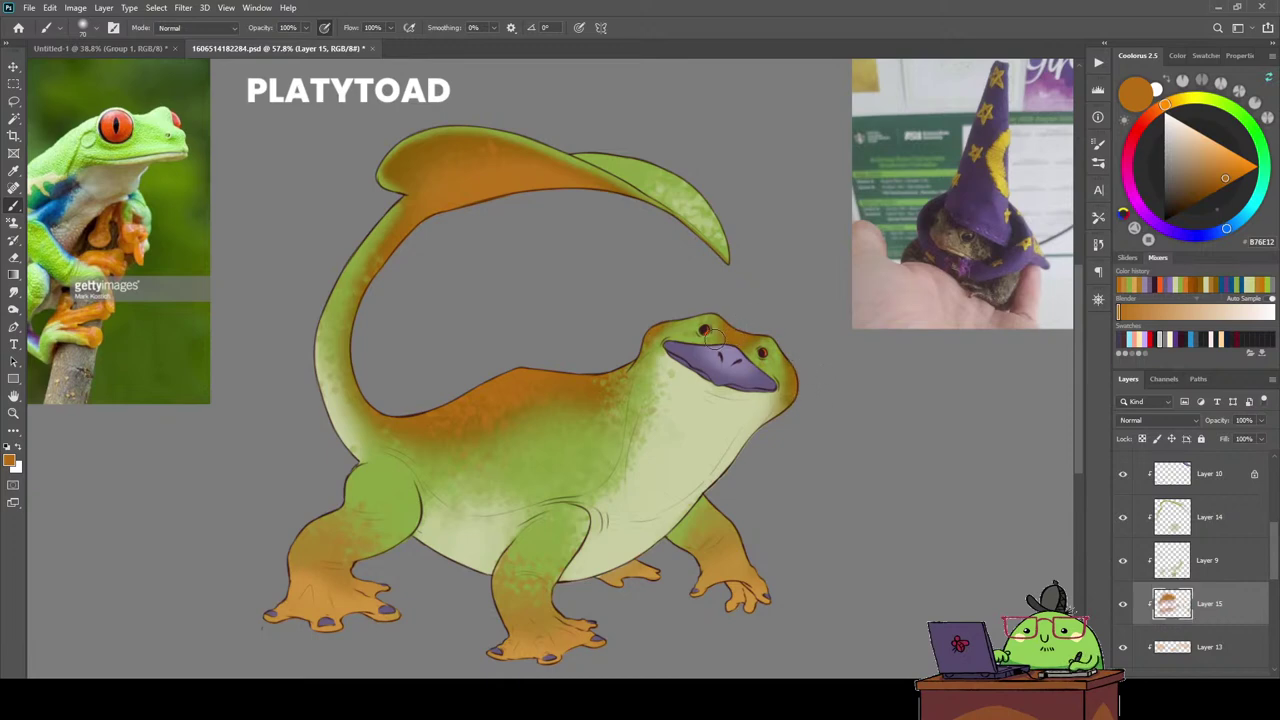
left_click_drag(455, 396, 443, 386)
Erase excess orange near the head and save the document.
key("e")
key("bracketright")
key("bracketright")
key("bracketright")
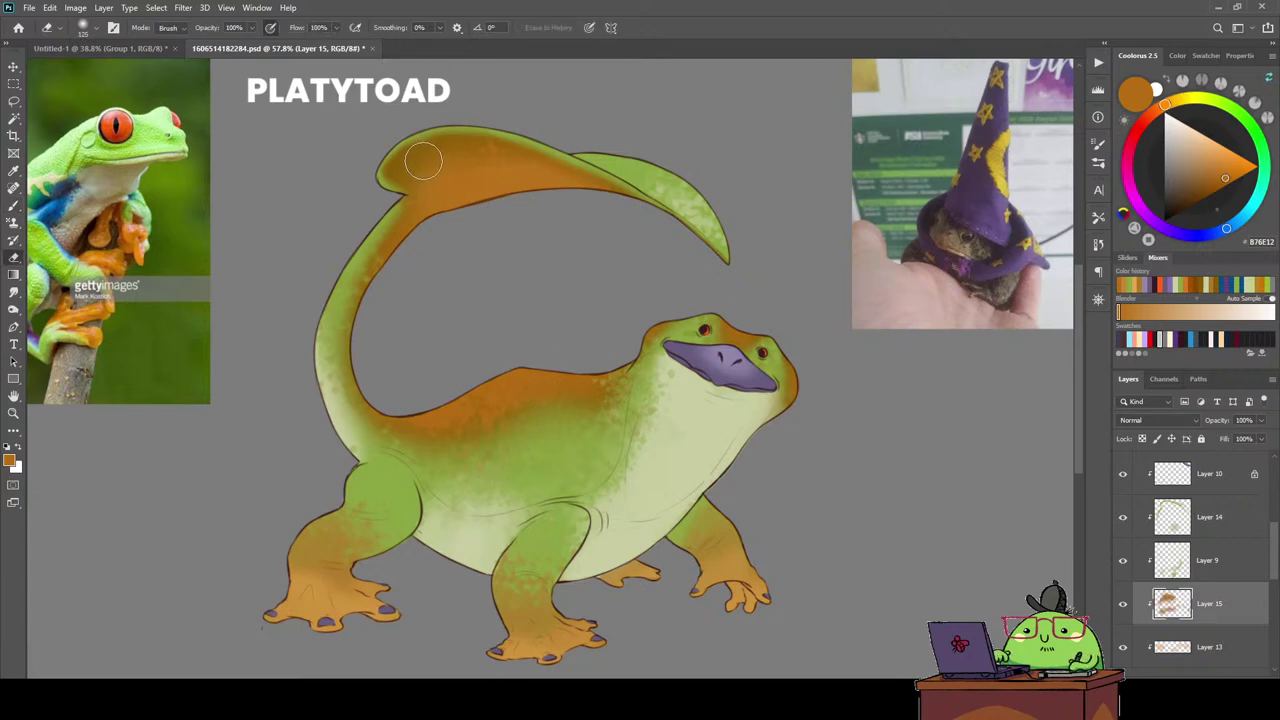
left_click_drag(420, 168, 414, 157)
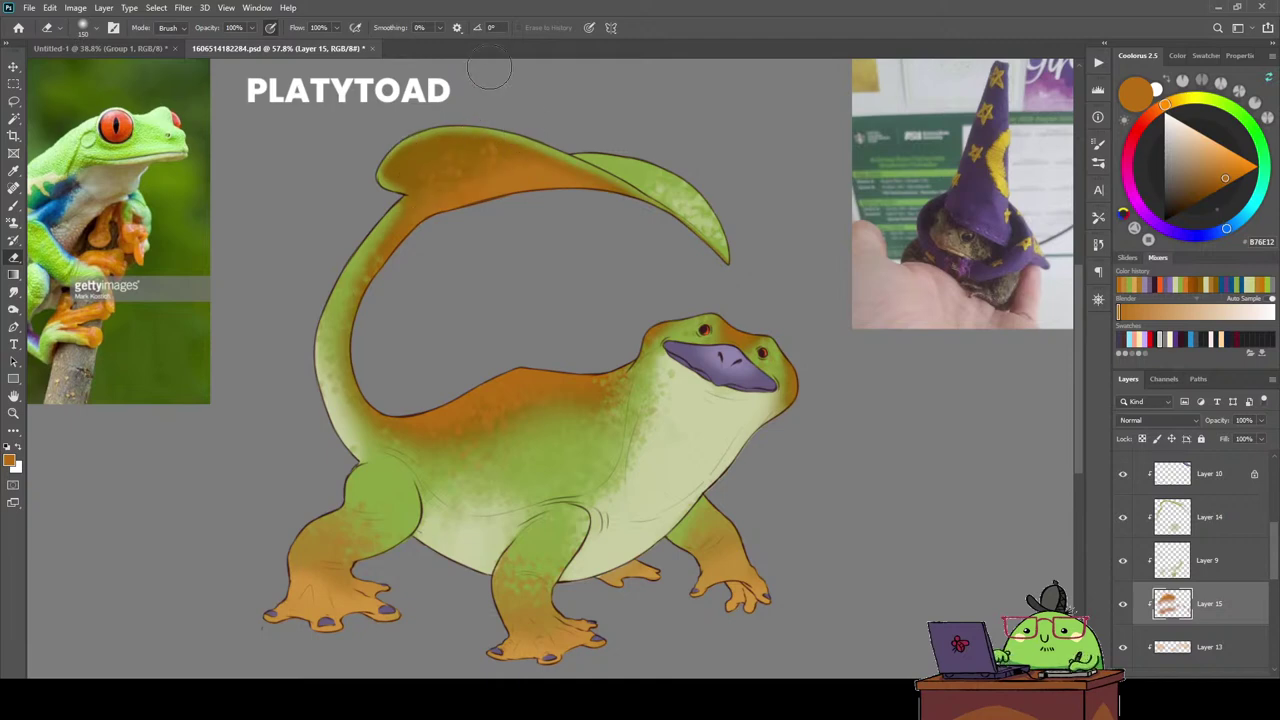
key("ctrl+s")
key("ctrl+minus")
Set black as the painting colour and lasso a human figure right of the toad.
key("v")
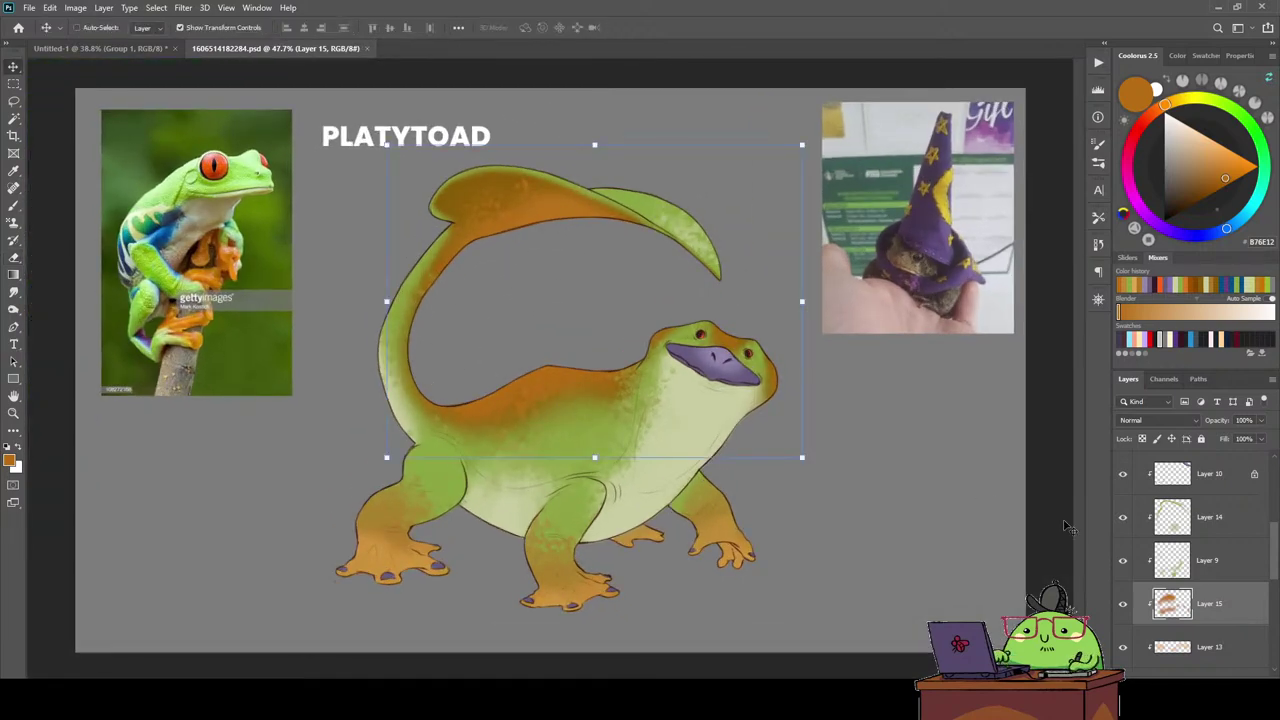
scroll(1247, 504, "up", 3)
scroll(1240, 560, "up", 2)
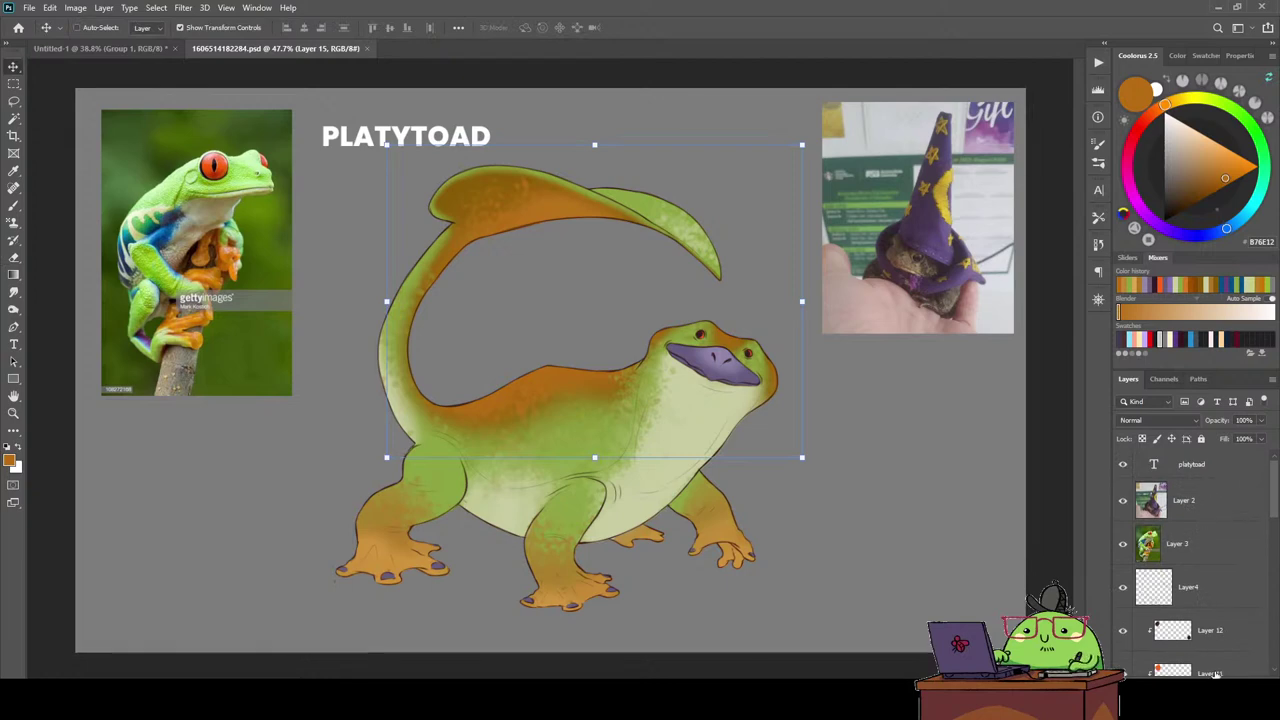
key("d")
key("x")
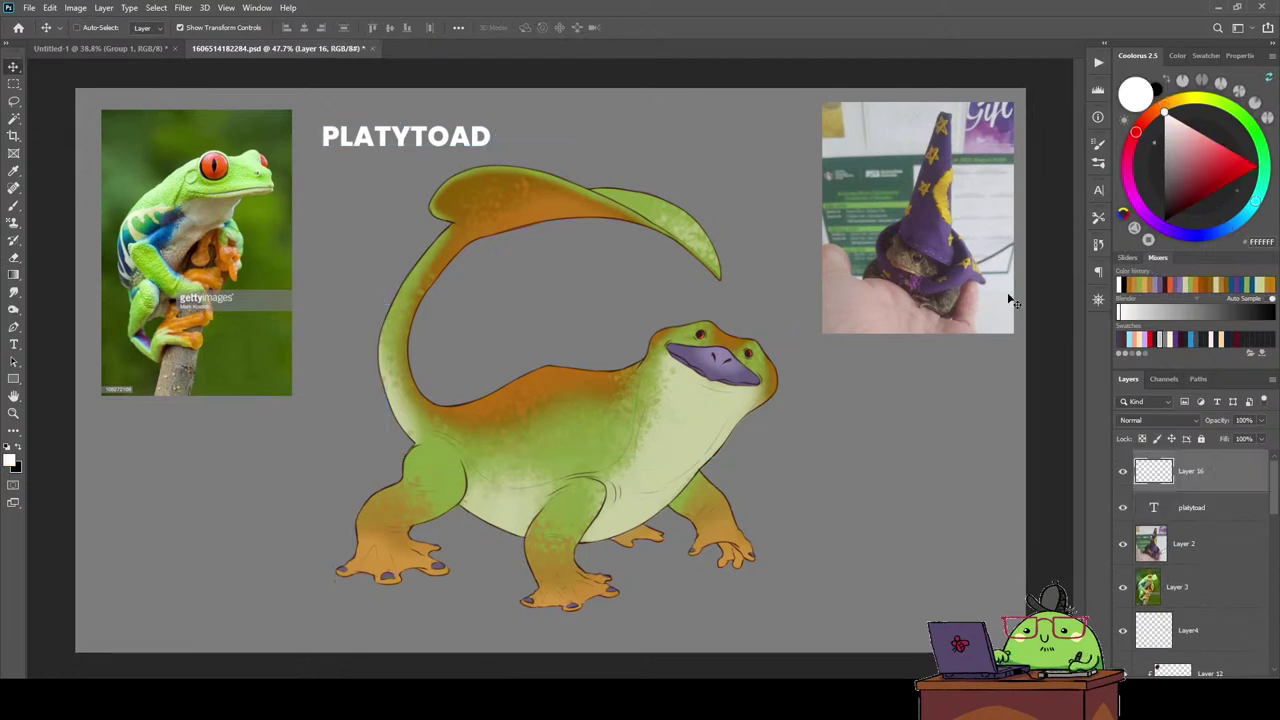
key("l")
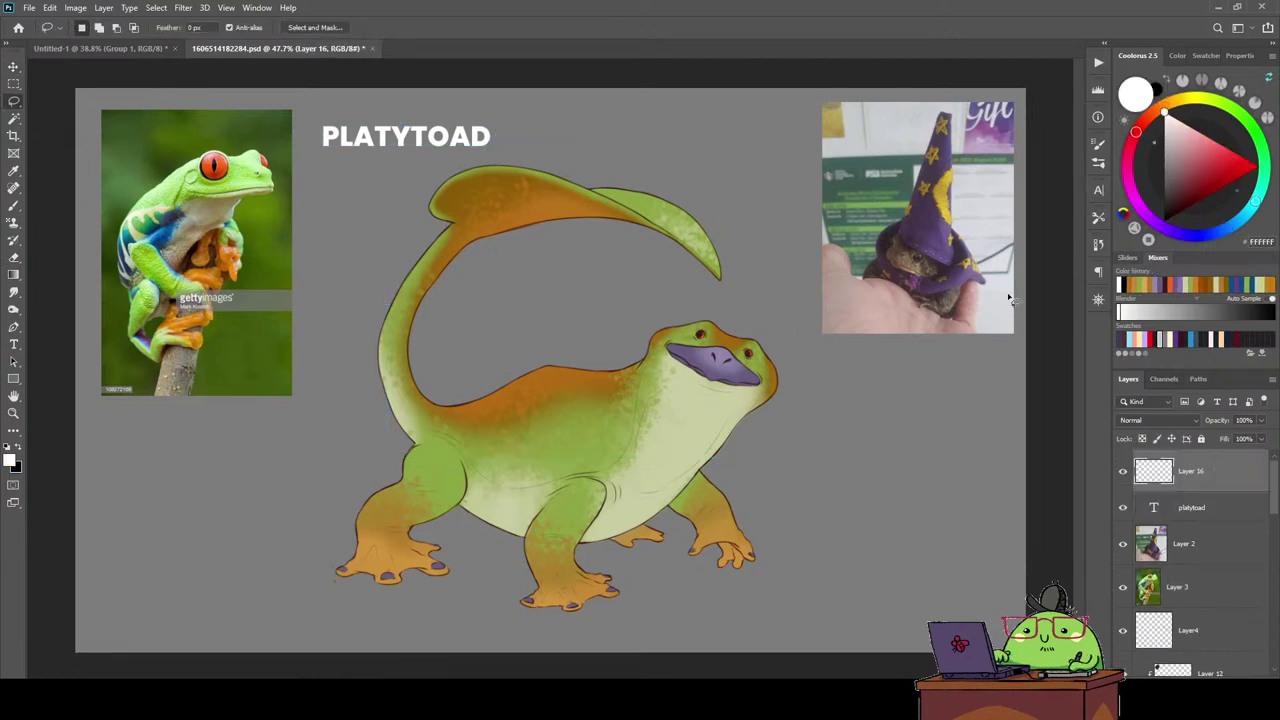
key("x")
key("b")
key("l")
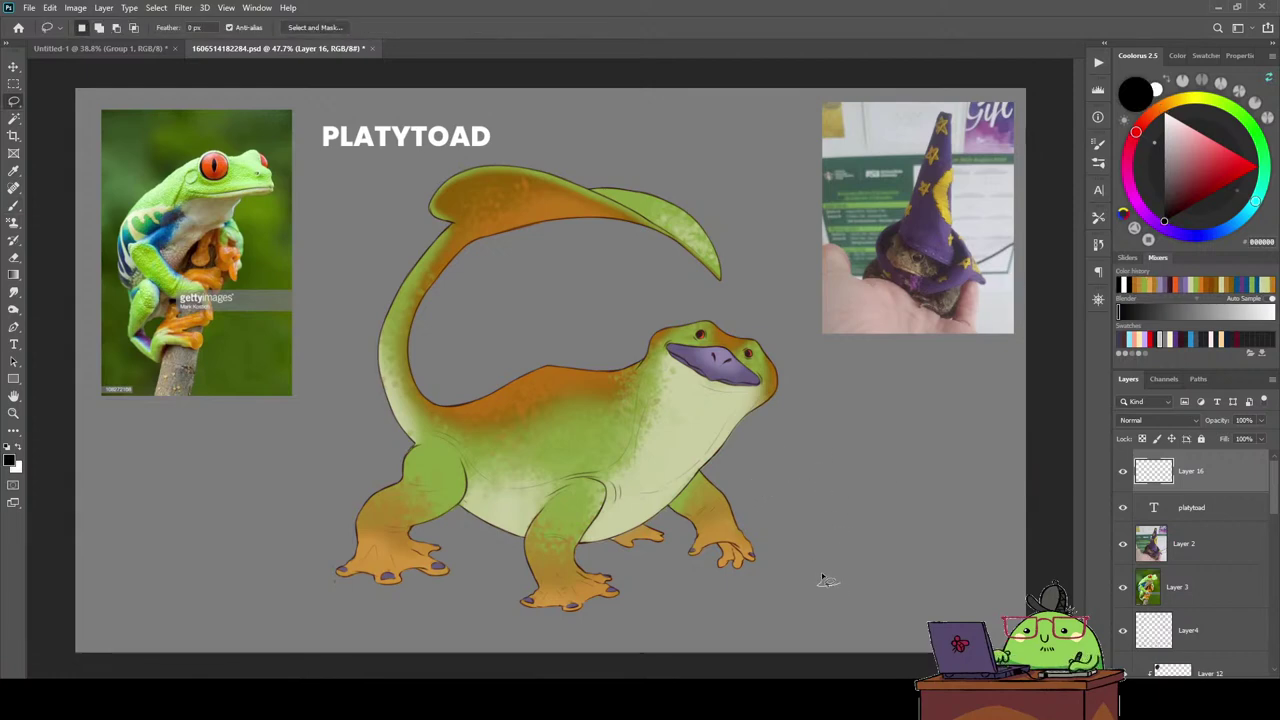
left_click_drag(838, 452, 836, 432)
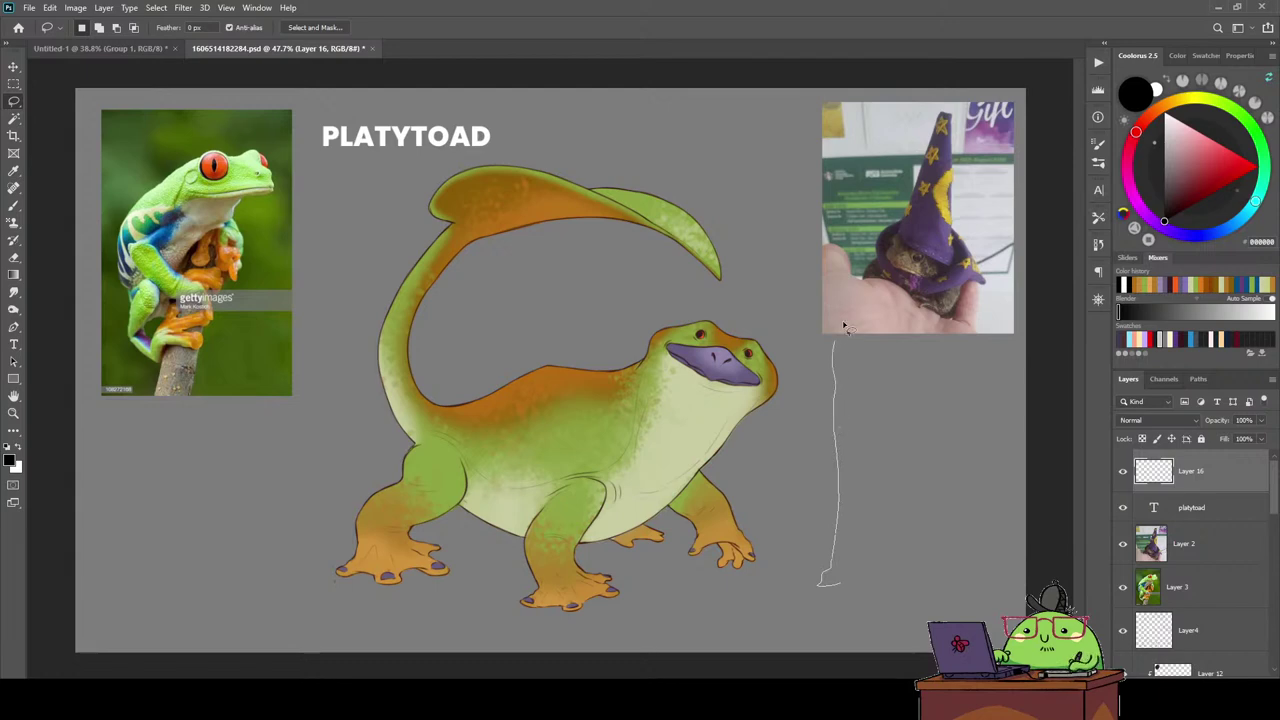
mouse_move(843, 325)
left_mouse_down()
mouse_move(862, 265)
mouse_move(897, 312)
left_mouse_up()
mouse_move(922, 407)
left_mouse_down()
mouse_move(921, 575)
mouse_move(900, 595)
mouse_move(870, 480)
mouse_move(815, 597)
mouse_move(803, 590)
left_mouse_up()
Fill the human silhouette with black and move it up and right.
key("i")
key("shift+BackSpace")
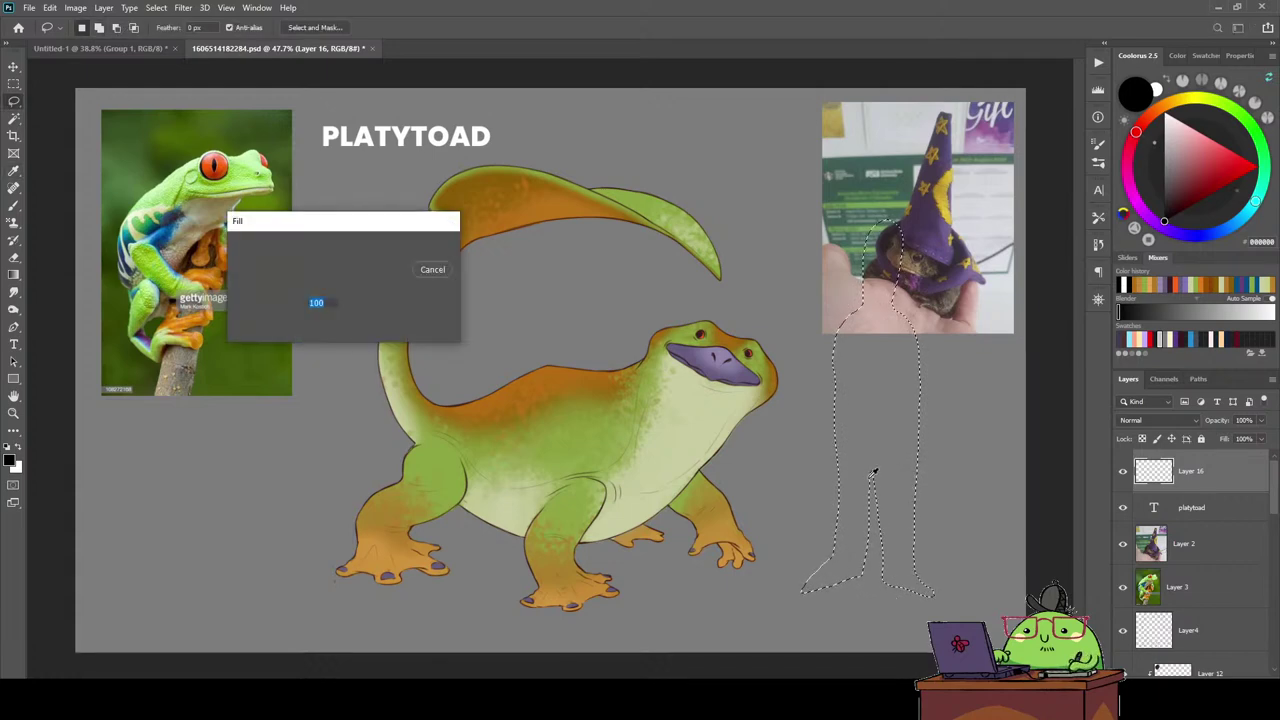
key("Return")
key("ctrl+d")
key("v")
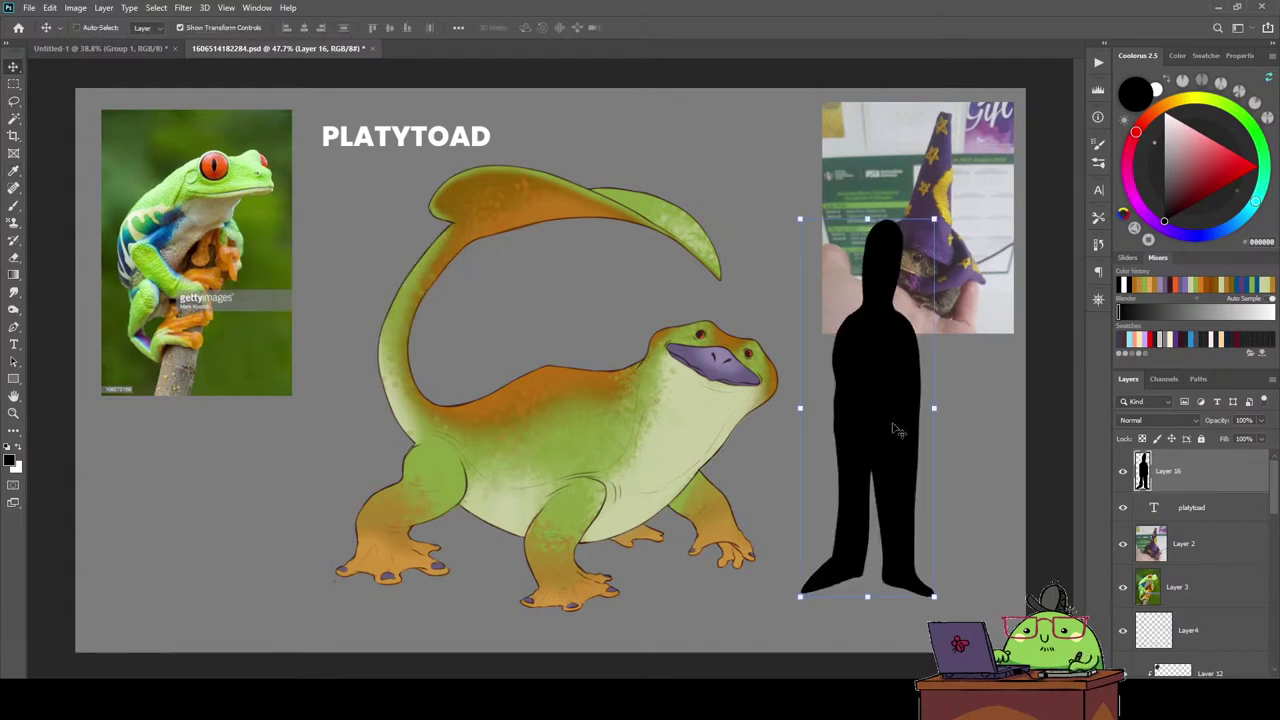
left_click_drag(900, 430, 954, 404)
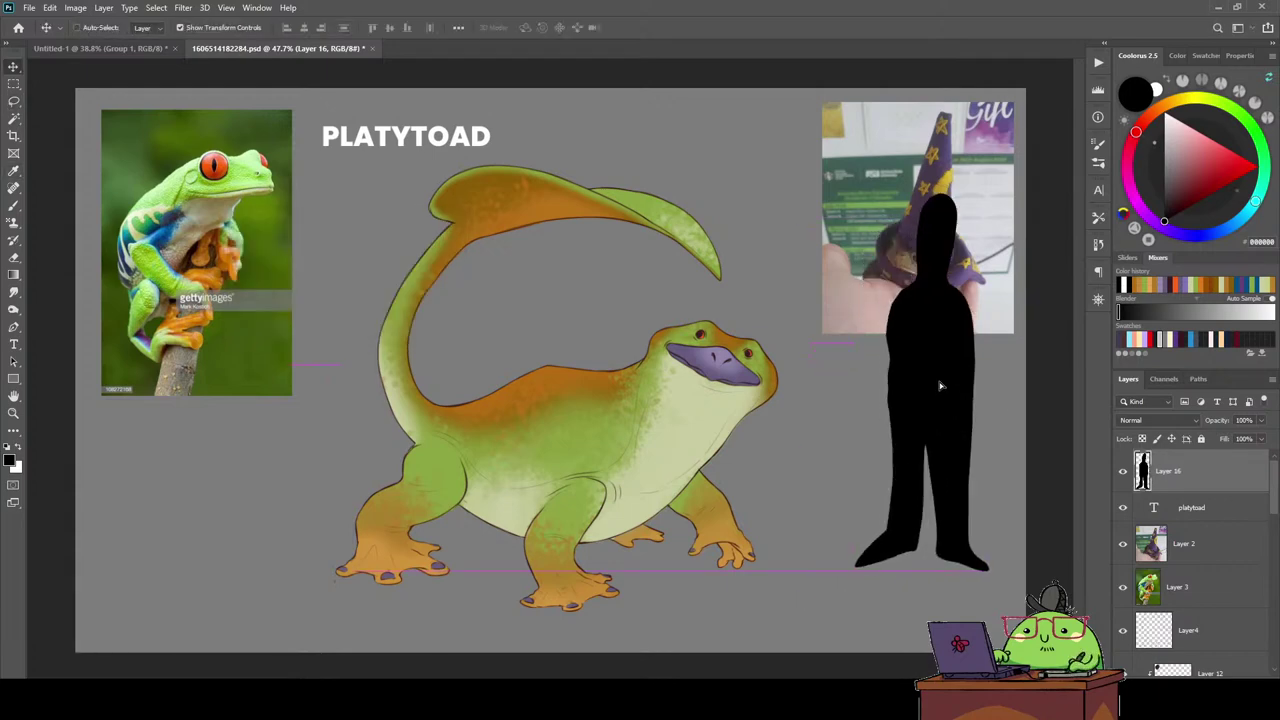
Lower the silhouette layer's opacity to about 30% and select Layer4.
left_click(1260, 420)
left_click_drag(1264, 438, 1218, 438)
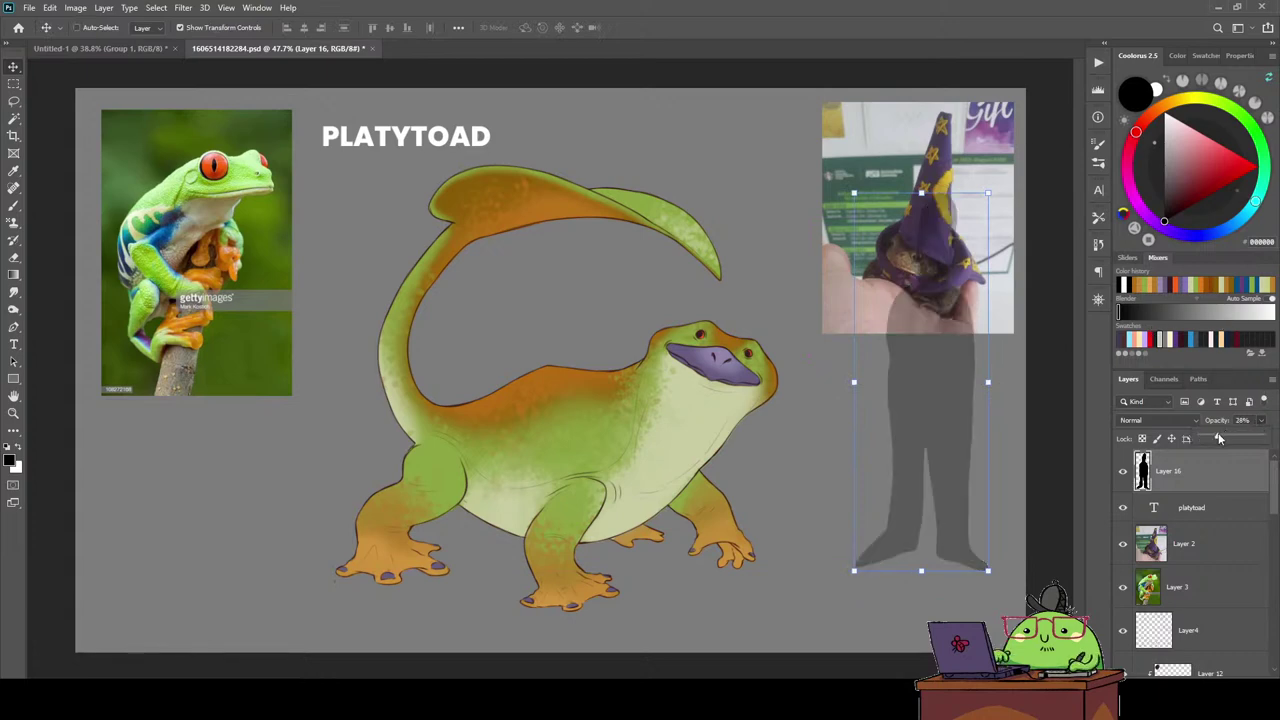
left_click(1190, 587)
scroll(1205, 577, "down", 3)
left_click(1205, 577)
Group the creature's layers, then duplicate the group and merge the copy into one layer.
scroll(1205, 577, "down", 3)
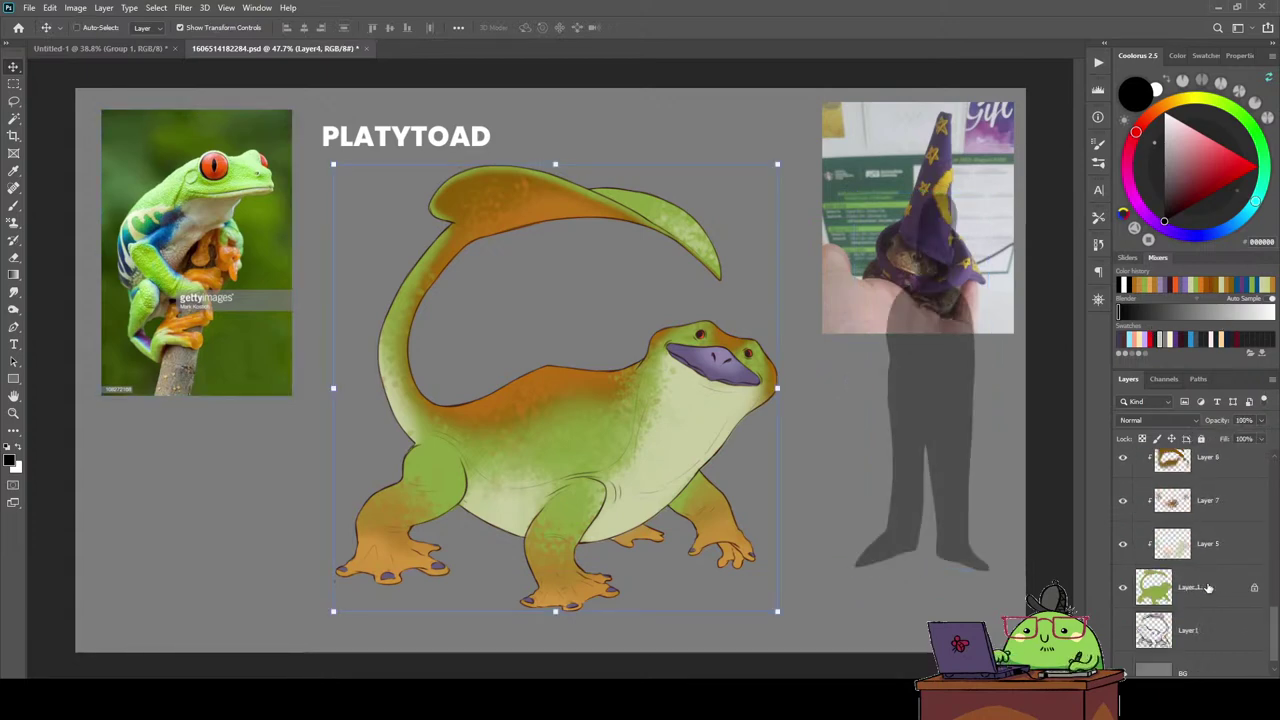
left_click(1217, 600, "shift")
key("ctrl+g")
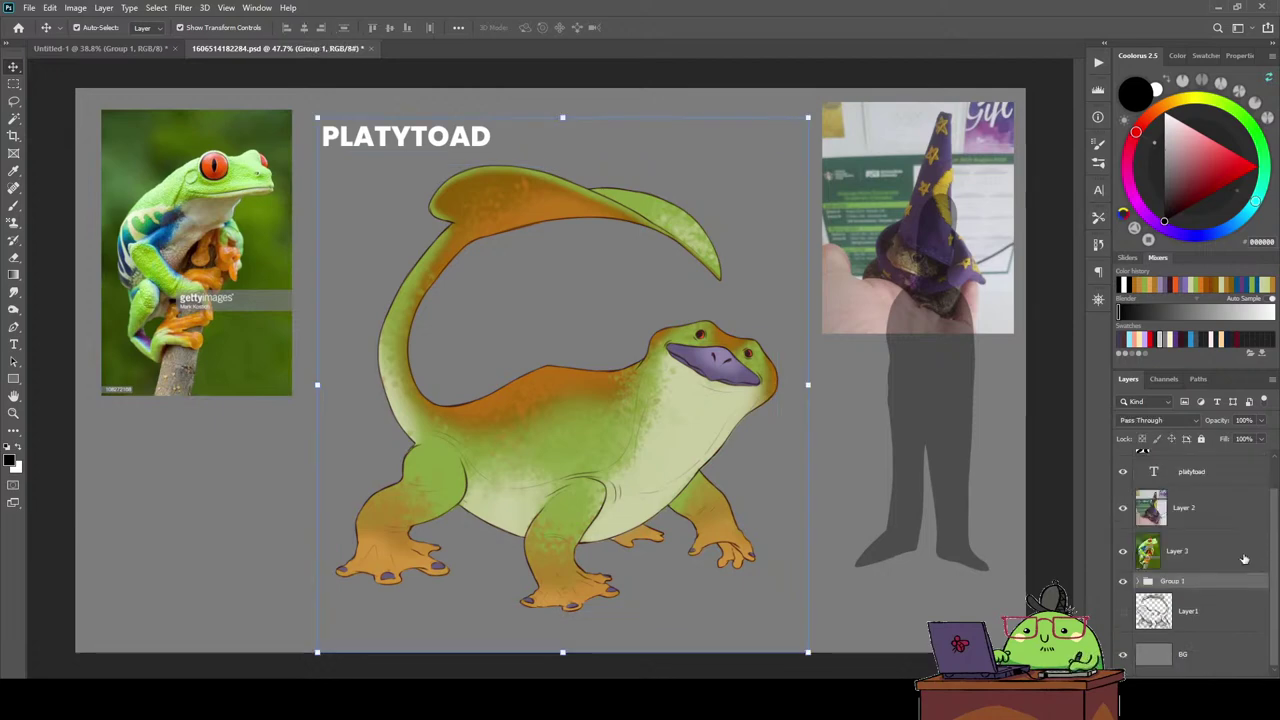
key("ctrl+j")
key("ctrl+e")
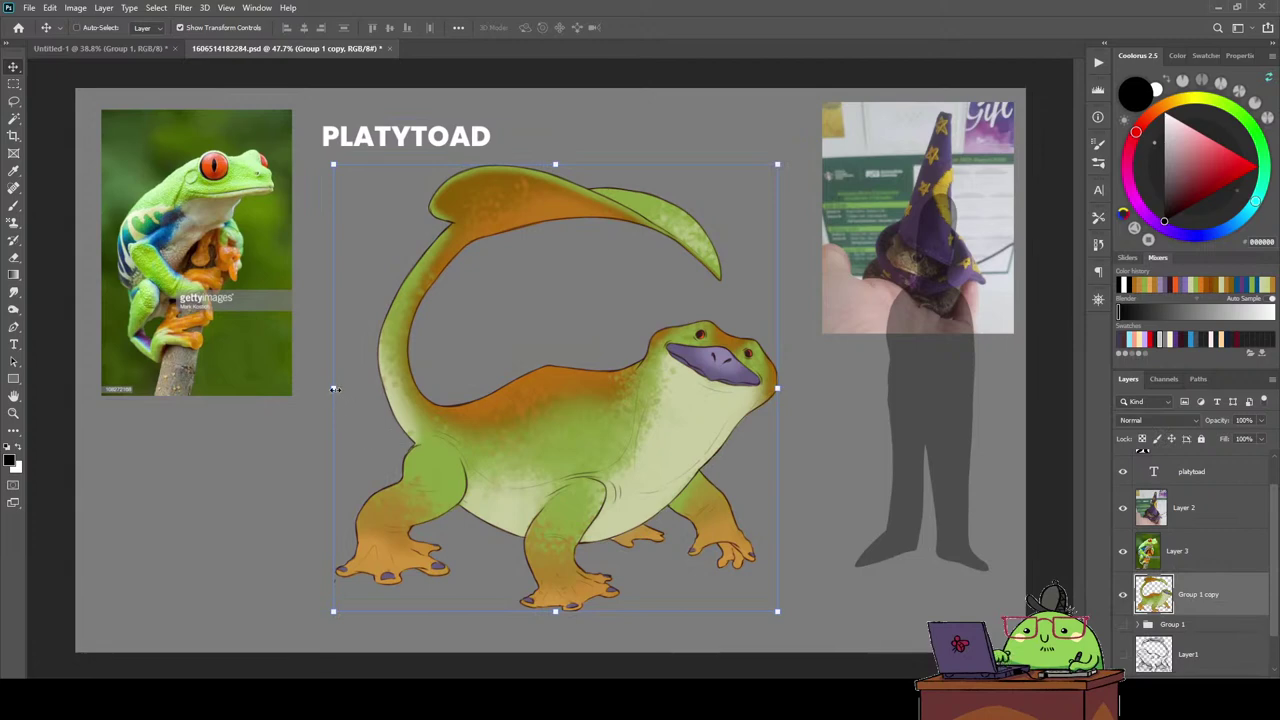
Scale the merged copy to about a third and place it beside the silhouette's feet.
key("ctrl+t")
mouse_move(333, 387)
left_mouse_down()
mouse_move(632, 440)
mouse_move(666, 492)
mouse_move(766, 494)
left_mouse_up()
mouse_move(702, 425)
left_mouse_down()
mouse_move(766, 451)
mouse_move(796, 511)
left_mouse_up()
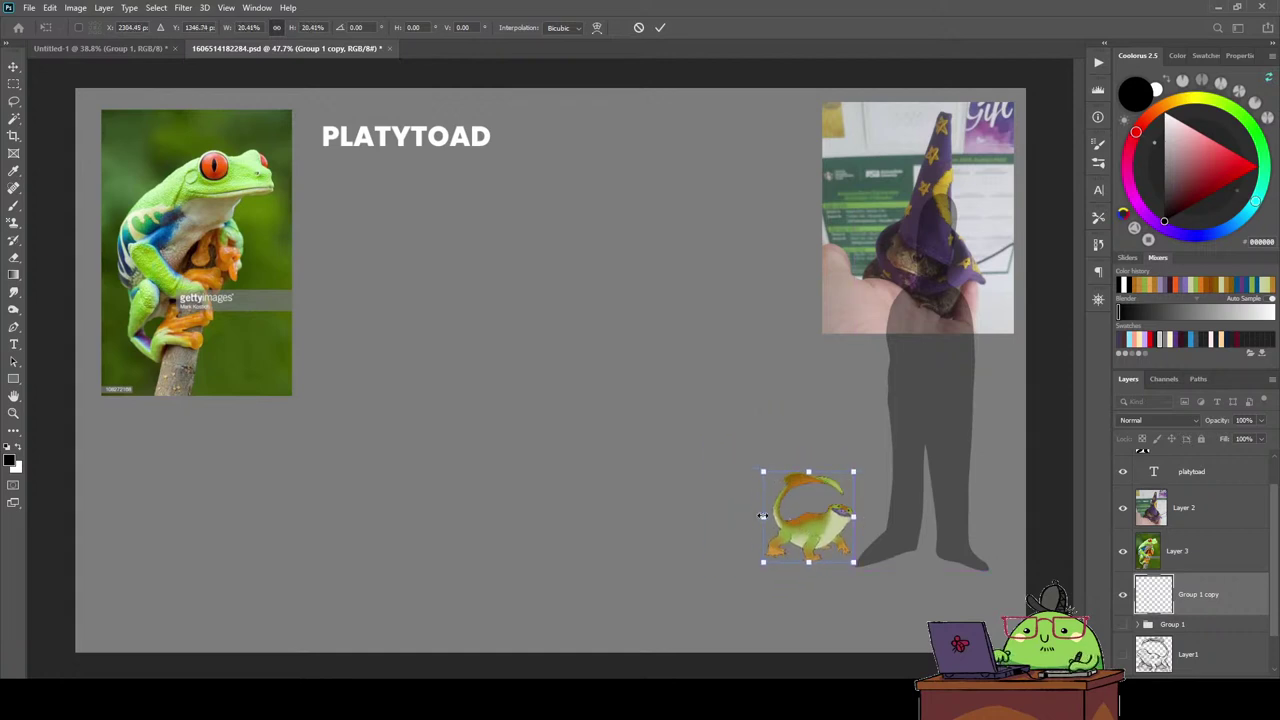
left_click_drag(797, 517, 813, 532)
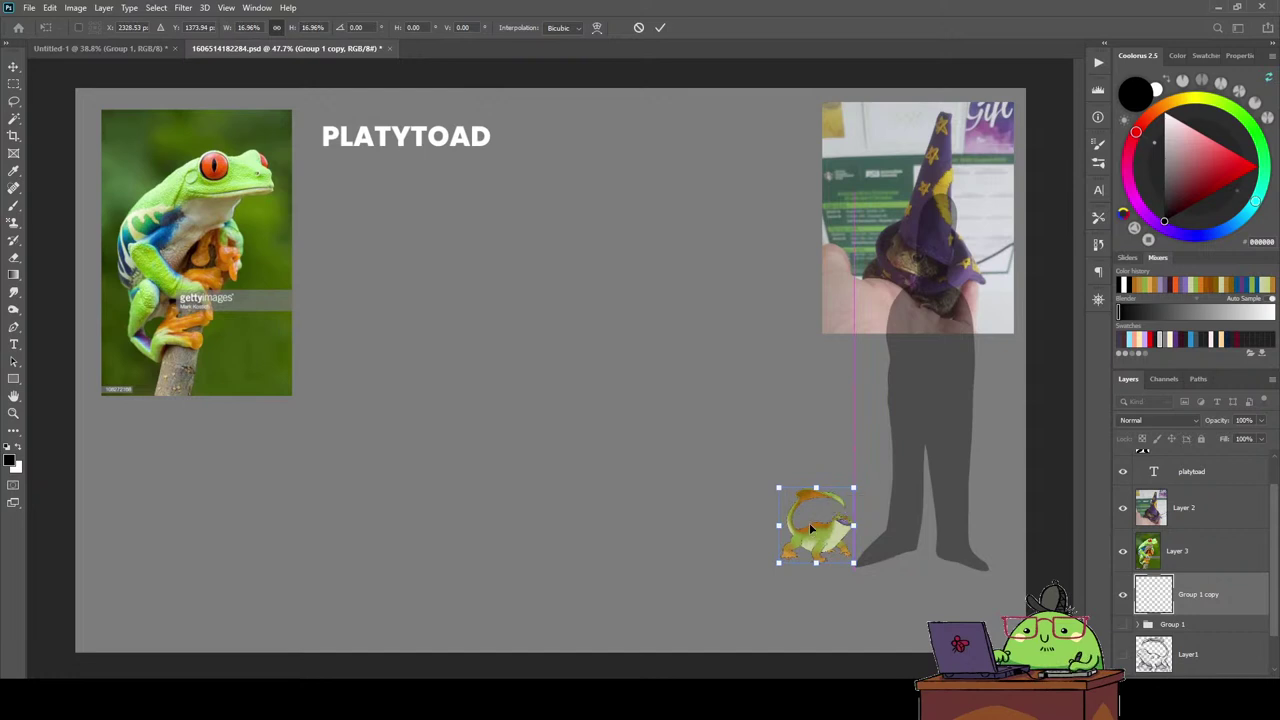
left_click_drag(779, 488, 776, 485)
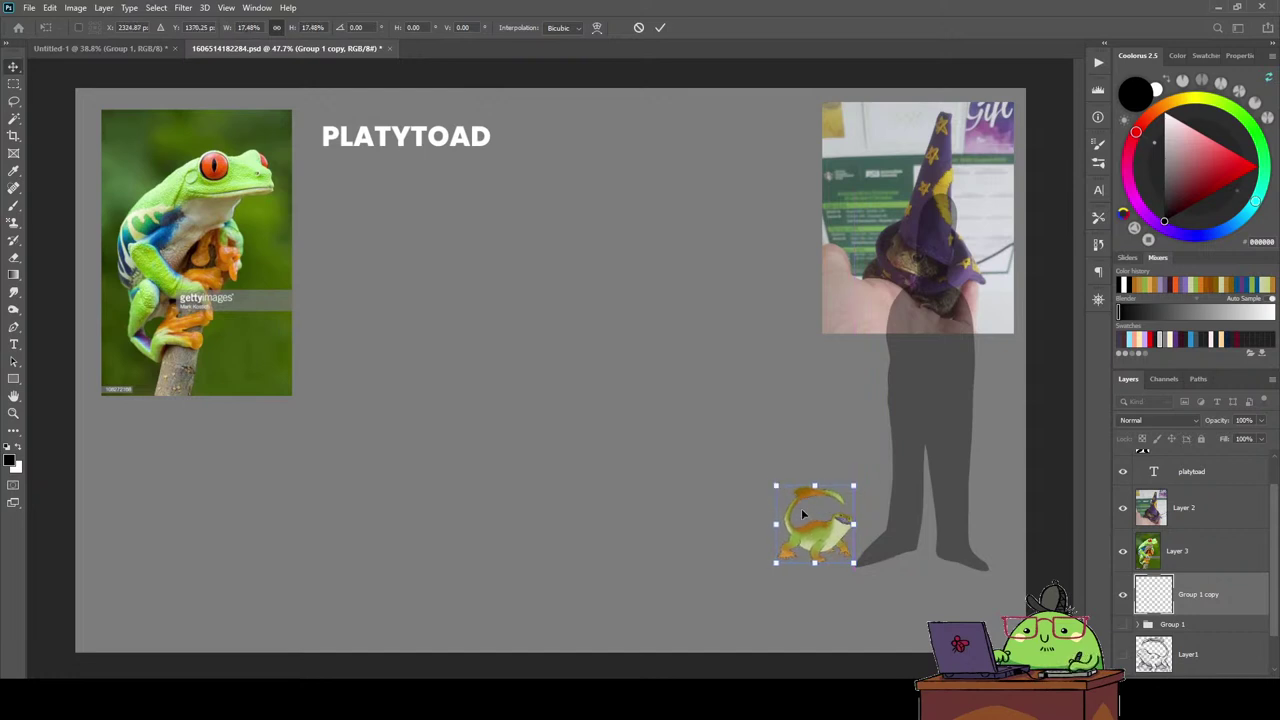
key("Return")
left_click_drag(932, 395, 740, 397)
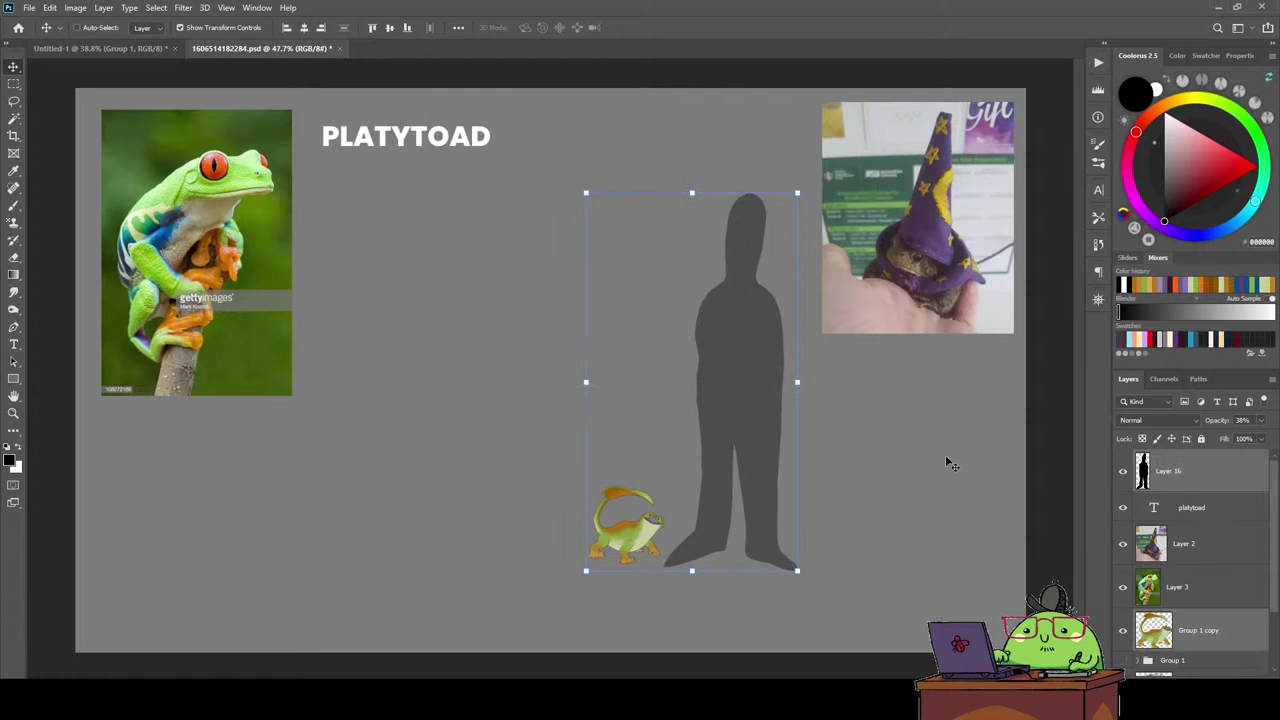
Lock the background layer and save the document.
left_click(920, 470)
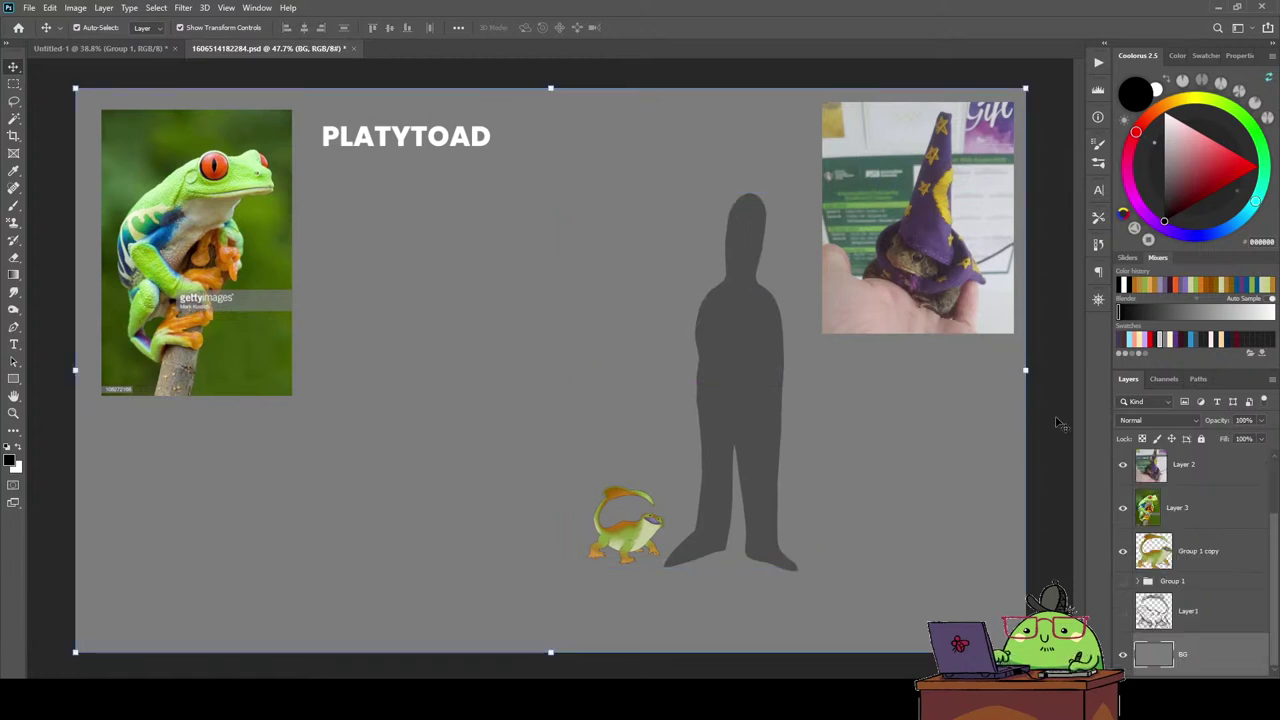
left_click(1201, 438)
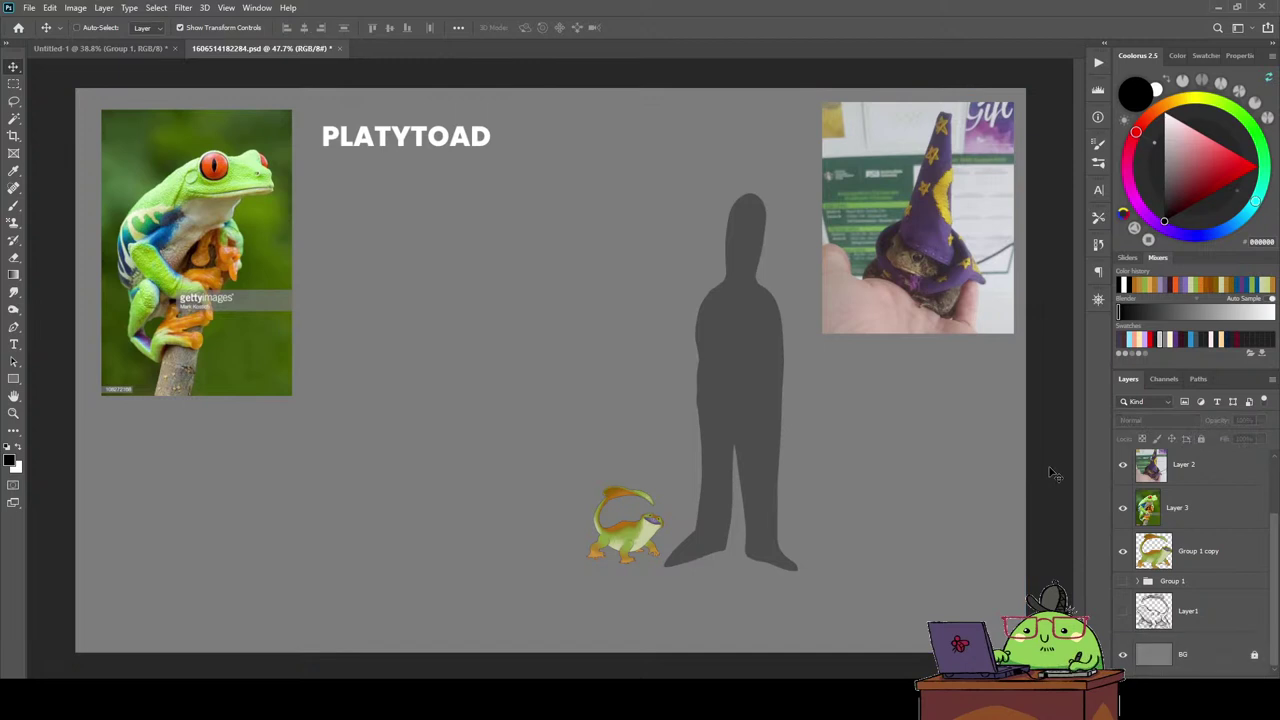
left_click(1052, 475)
key("ctrl+s")
Show the small creature copy and move Group 1 copy just below Layer 16.
left_click(1122, 551)
scroll(1214, 574, "up", 1)
scroll(1200, 620, "up", 1)
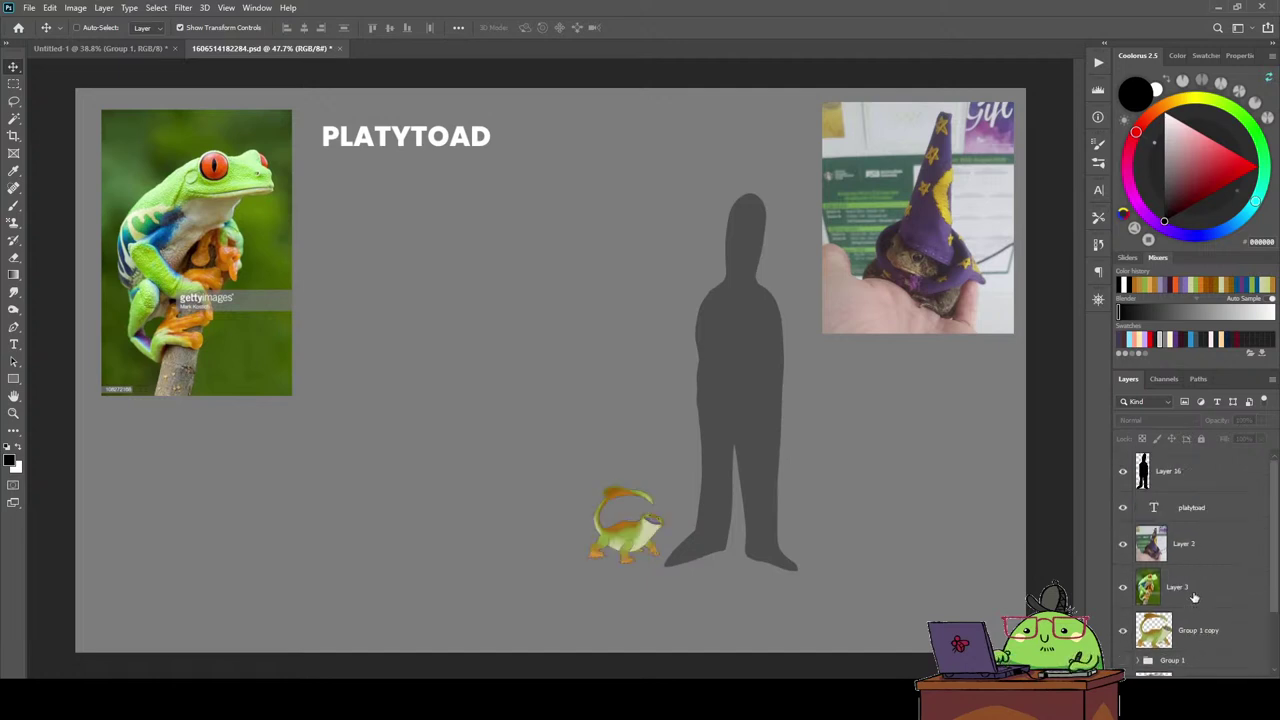
left_click_drag(1208, 630, 1190, 492)
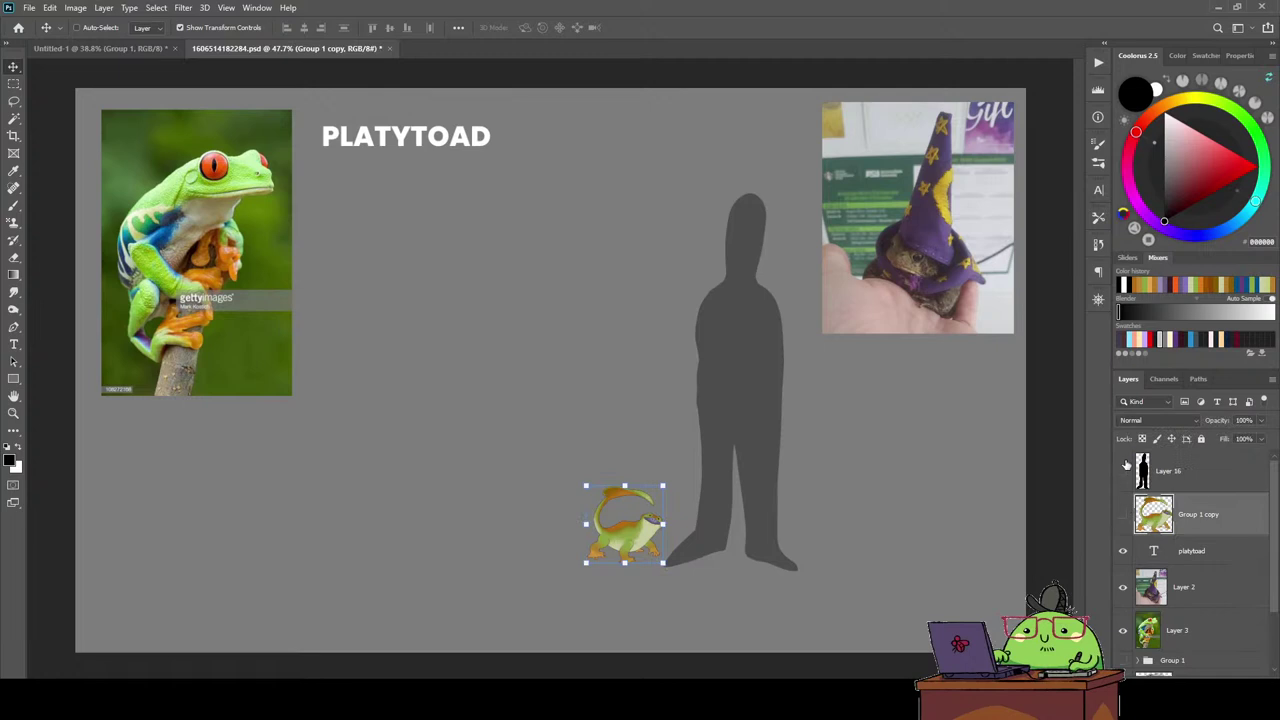
Hide the silhouette and small copy, show and expand Group 1, and select Layer 10.
left_click_drag(1122, 471, 1122, 514)
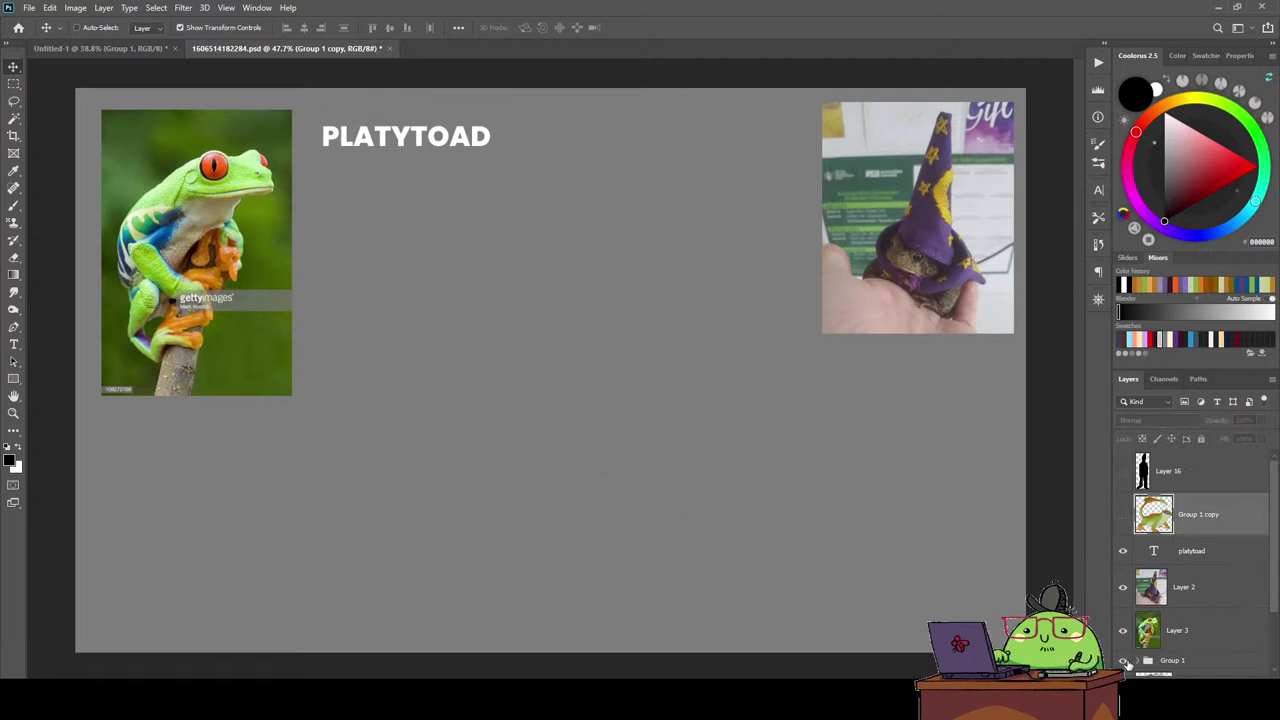
left_click(1122, 661)
left_click(1138, 661)
scroll(1210, 600, "down", 5)
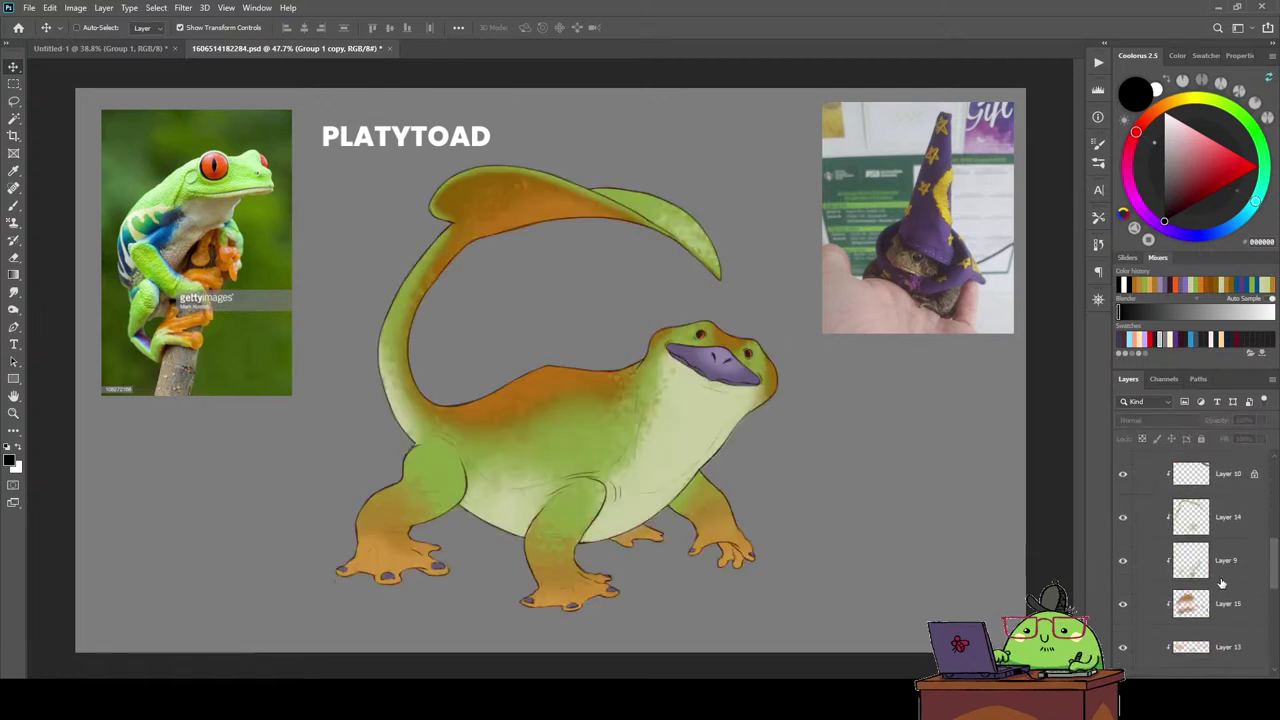
scroll(1221, 583, "up", 3)
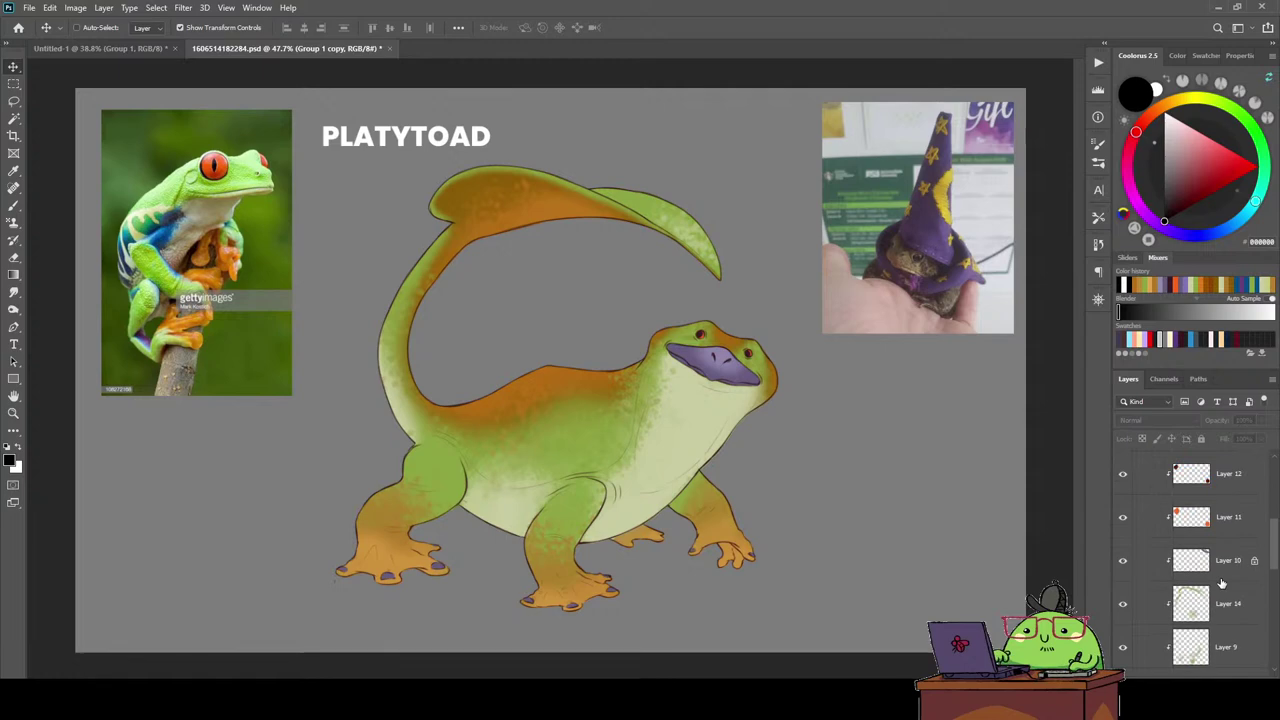
scroll(1221, 583, "up", 3)
scroll(1221, 583, "down", 1)
left_click(1220, 603)
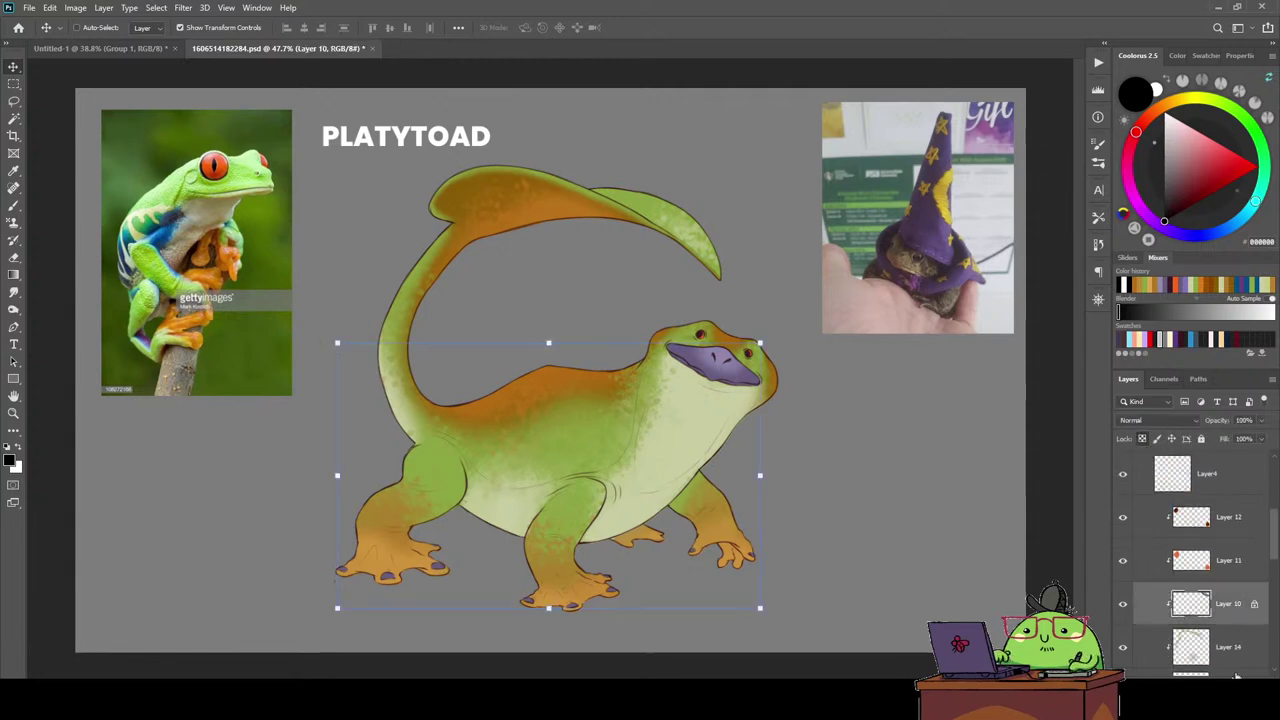
On a new layer, paint blue sampled from the frog photo around the eye and snout.
key("Tab")
key("Tab")
key("ctrl+shift+alt+n")
key("i")
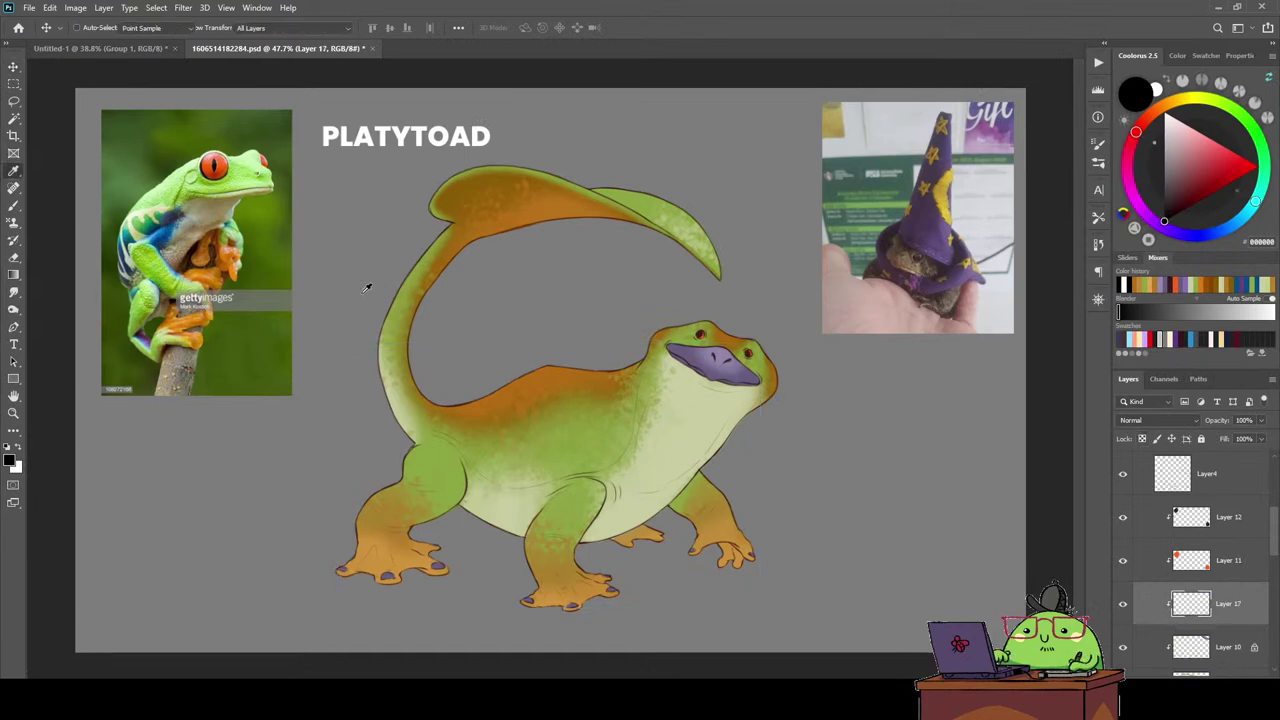
left_click(178, 240)
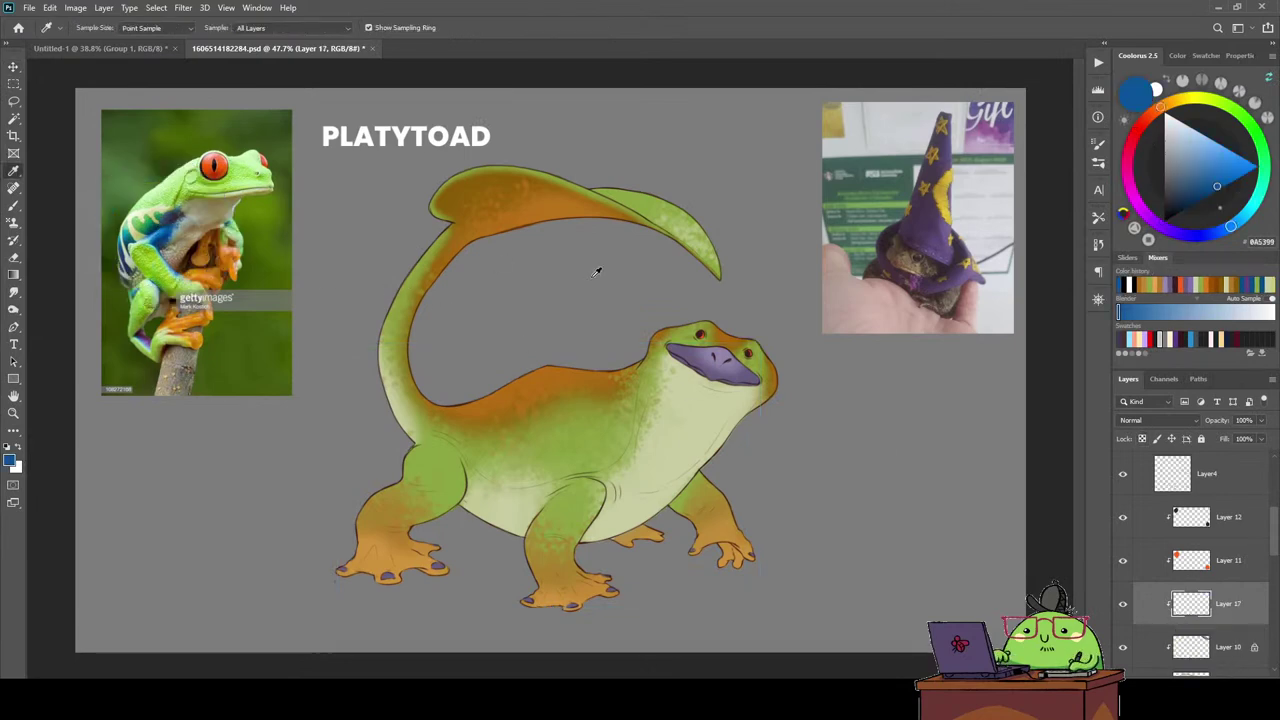
key("b")
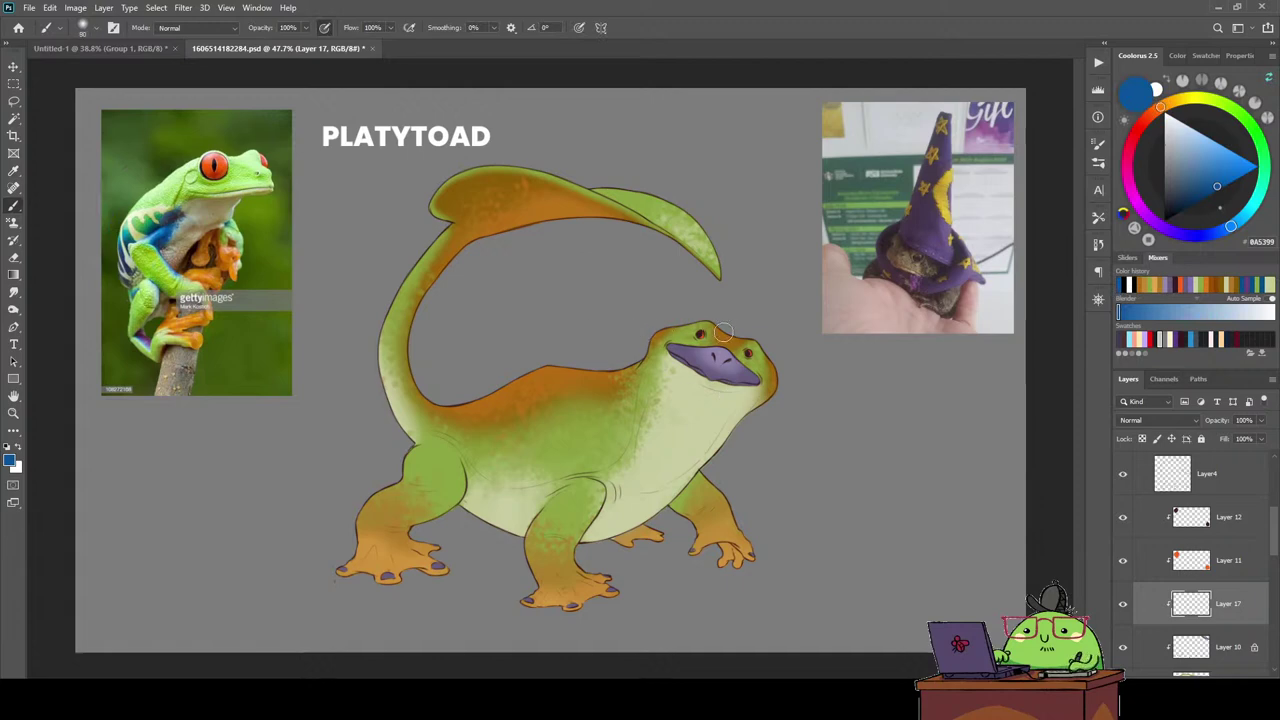
mouse_move(723, 333)
left_mouse_down()
mouse_move(745, 345)
mouse_move(716, 356)
left_mouse_up()
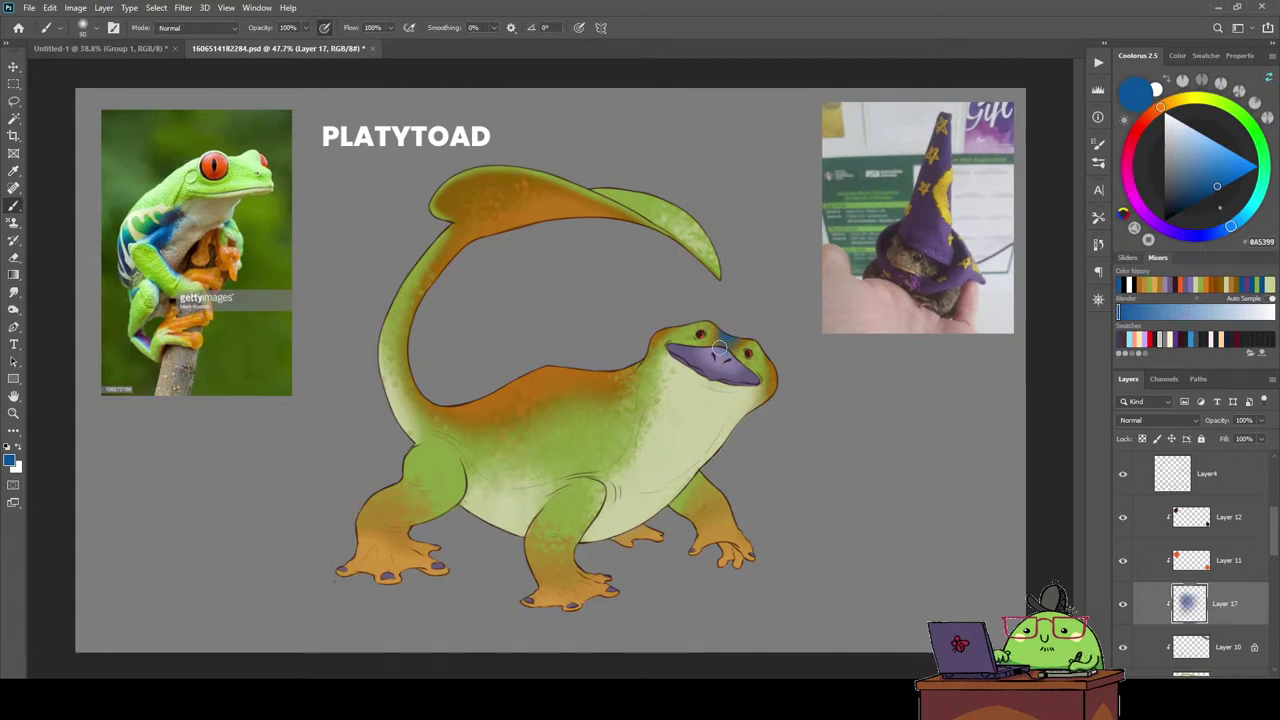
scroll(1140, 597, "down", 2)
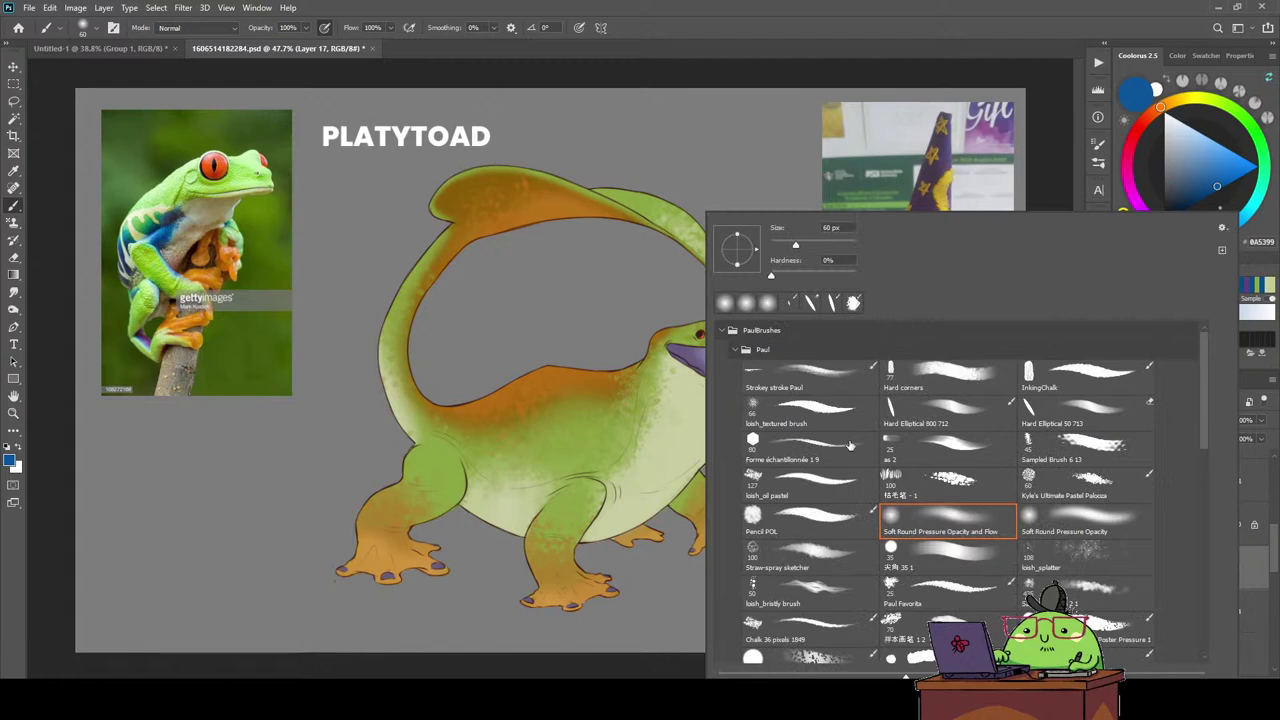
Try Bubble Burst blue speckles across the back, then clear them from the layer.
scroll(862, 478, "down", 3)
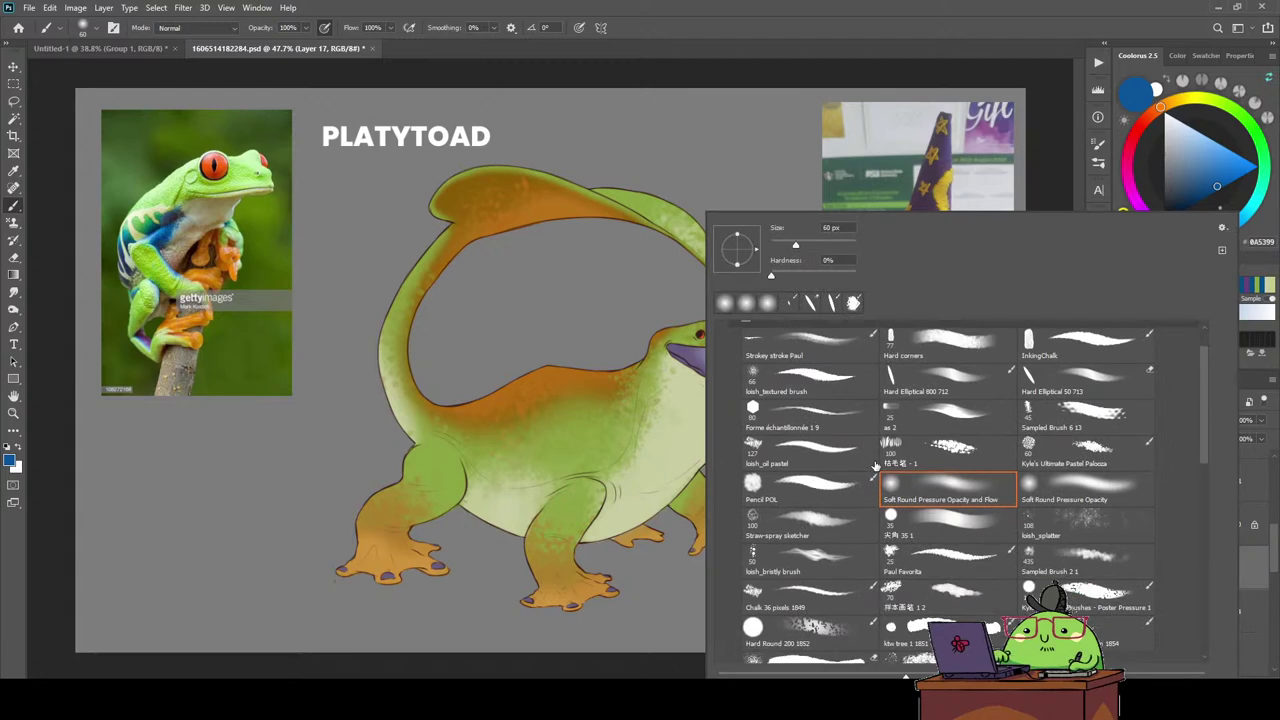
left_click(934, 600)
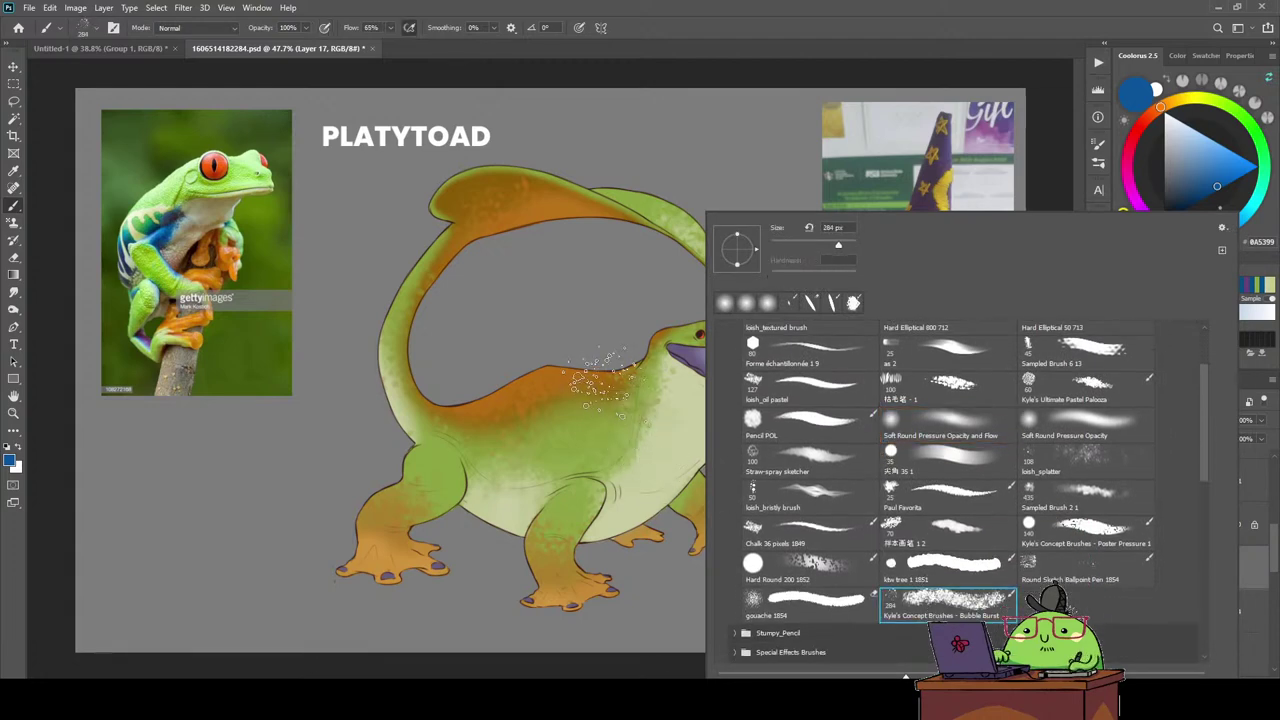
mouse_move(640, 410)
left_mouse_down()
mouse_move(560, 385)
mouse_move(510, 350)
left_mouse_up()
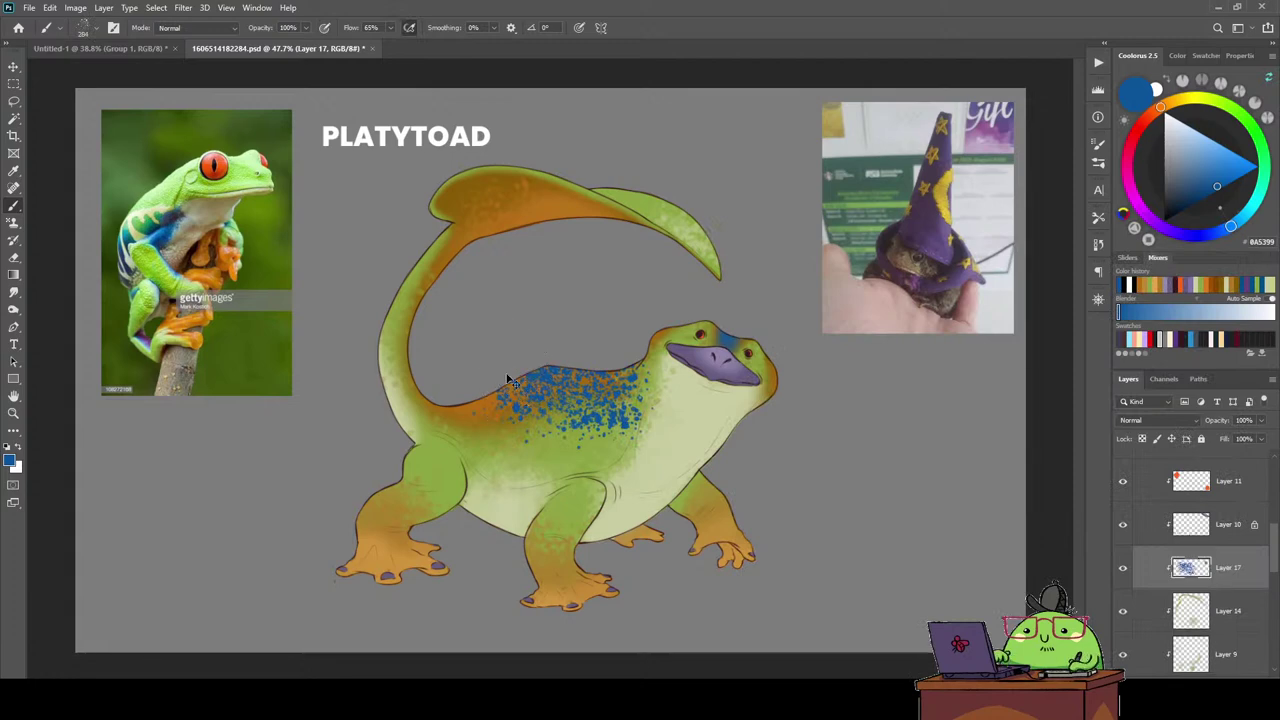
key("ctrl+a")
key("Delete")
key("ctrl+d")
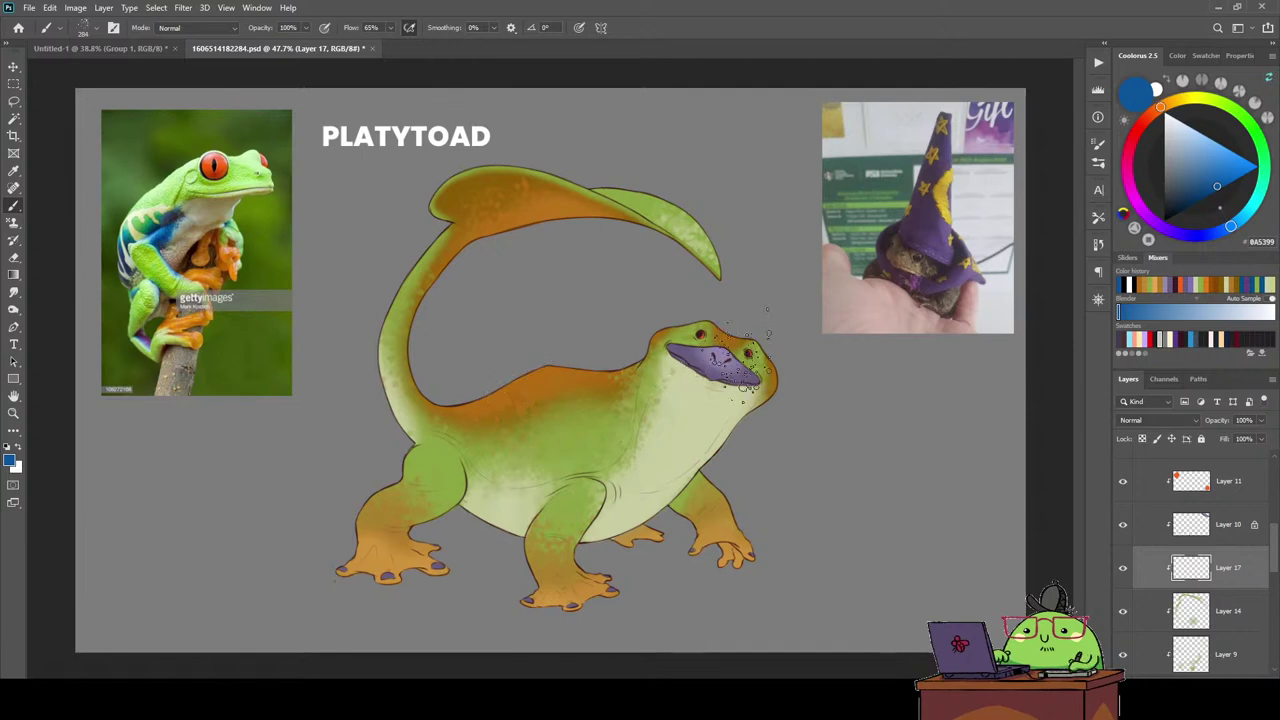
With a size-150 brush, speckle blue near the eye, head edge, back and tail edge.
key("bracketleft")
key("bracketleft")
key("bracketleft")
key("bracketleft")
left_click_drag(720, 332, 726, 338)
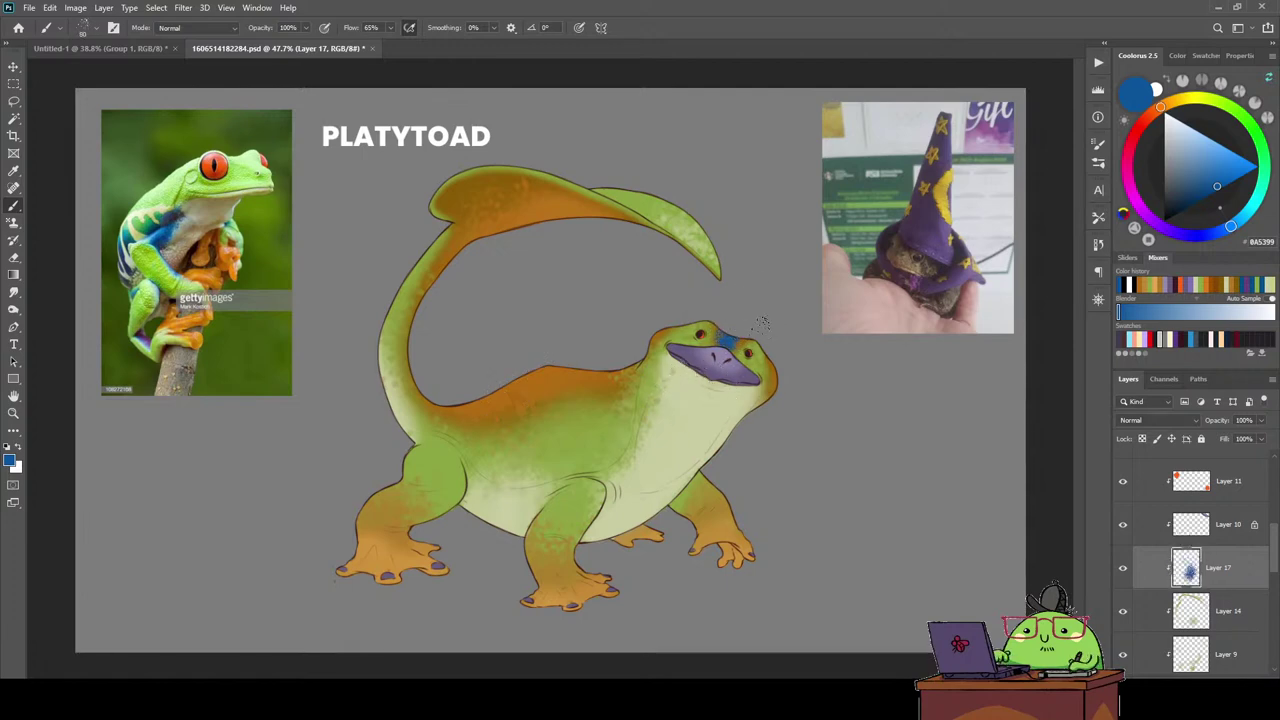
left_click_drag(776, 372, 770, 398)
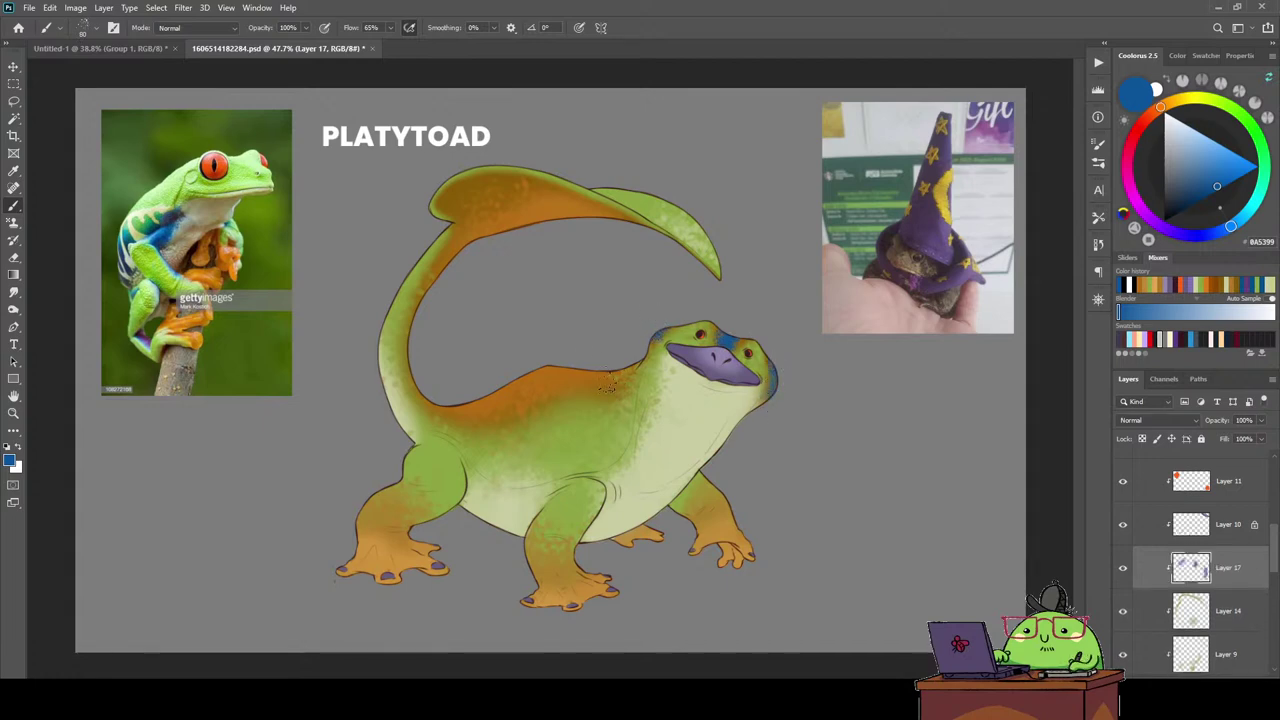
mouse_move(640, 372)
left_mouse_down()
mouse_move(500, 370)
mouse_move(462, 378)
mouse_move(440, 406)
mouse_move(410, 378)
mouse_move(405, 345)
left_mouse_up()
mouse_move(428, 393)
left_mouse_down()
mouse_move(404, 332)
mouse_move(432, 280)
mouse_move(500, 224)
mouse_move(580, 208)
mouse_move(549, 203)
mouse_move(480, 230)
mouse_move(530, 200)
mouse_move(504, 210)
left_mouse_up()
Extend the blue toward the mid-body, erasing stray speckles there.
key("e")
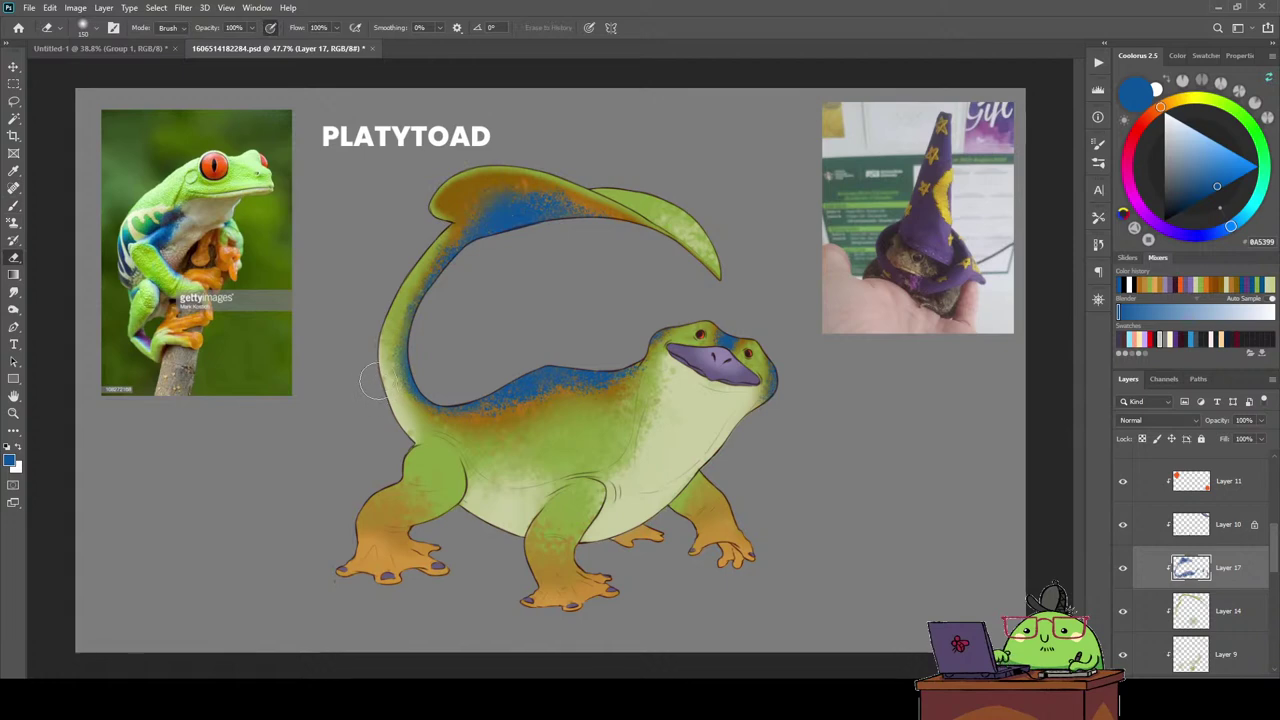
key("b")
left_click_drag(490, 402, 580, 366)
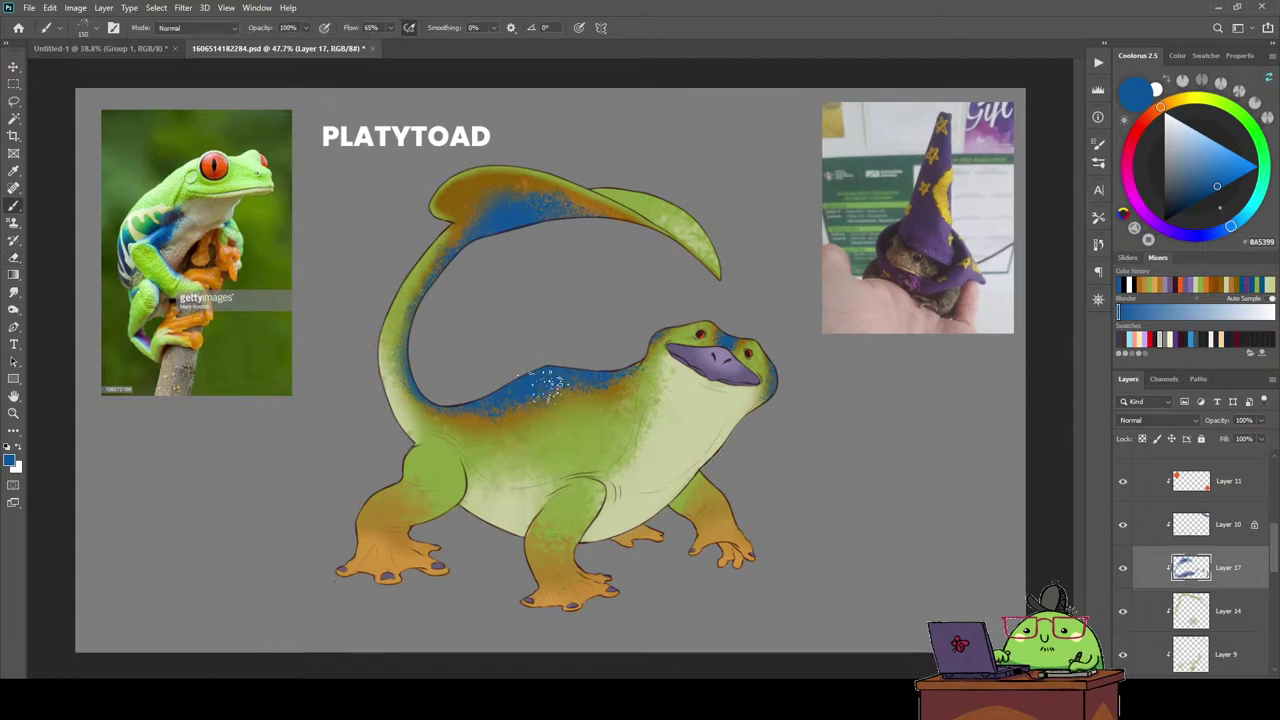
mouse_move(555, 432)
left_mouse_down()
mouse_move(545, 415)
mouse_move(564, 428)
left_mouse_up()
key("e")
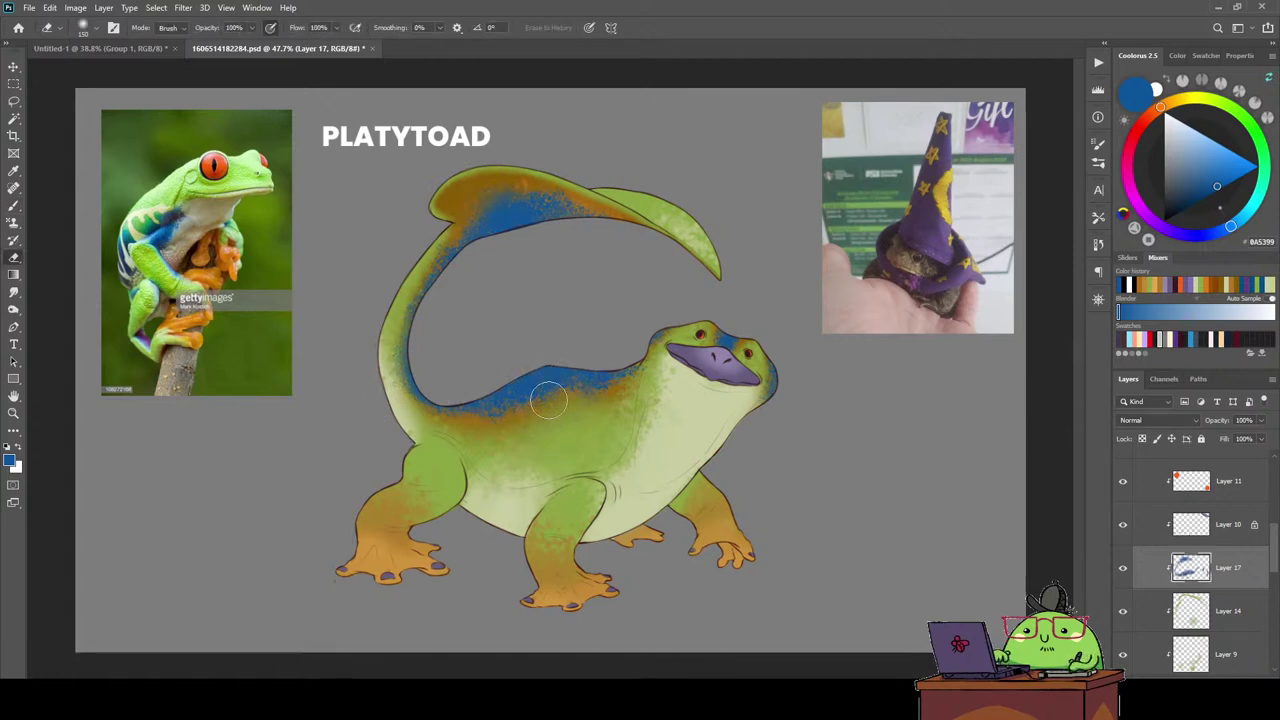
key("b")
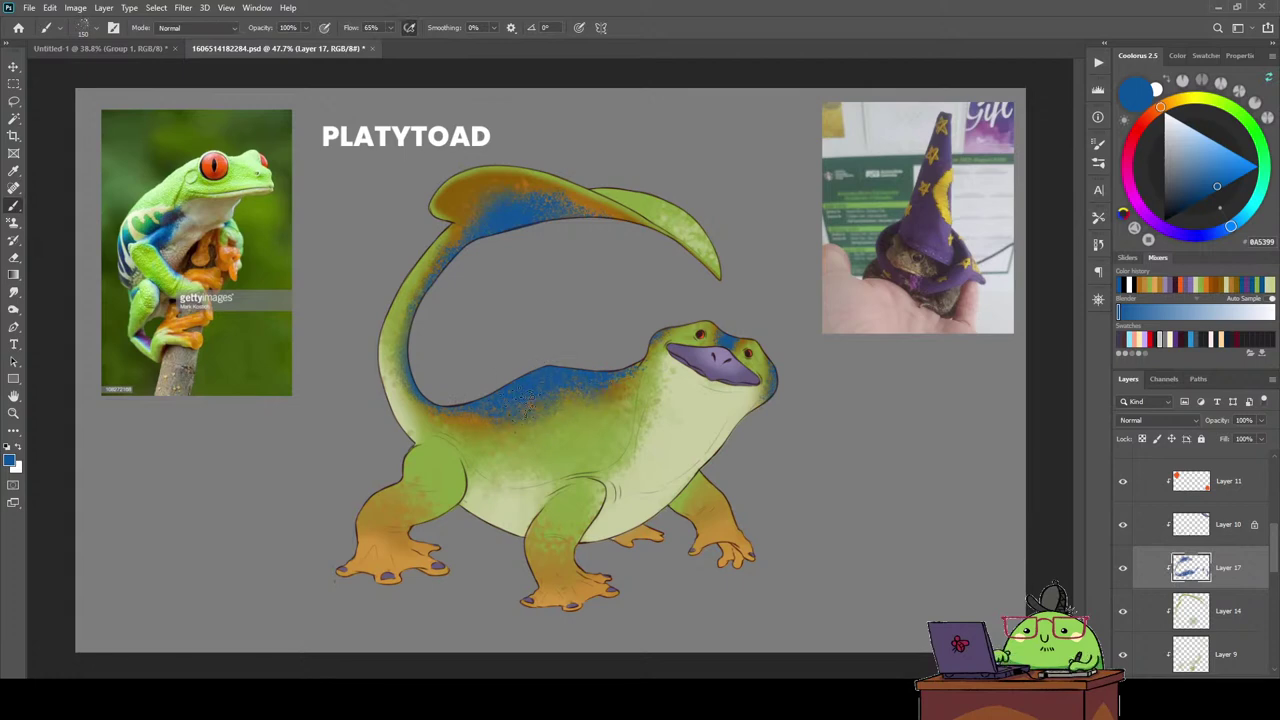
Sample the pale belly colour C7CCAB and create a new layer for highlights.
key("i")
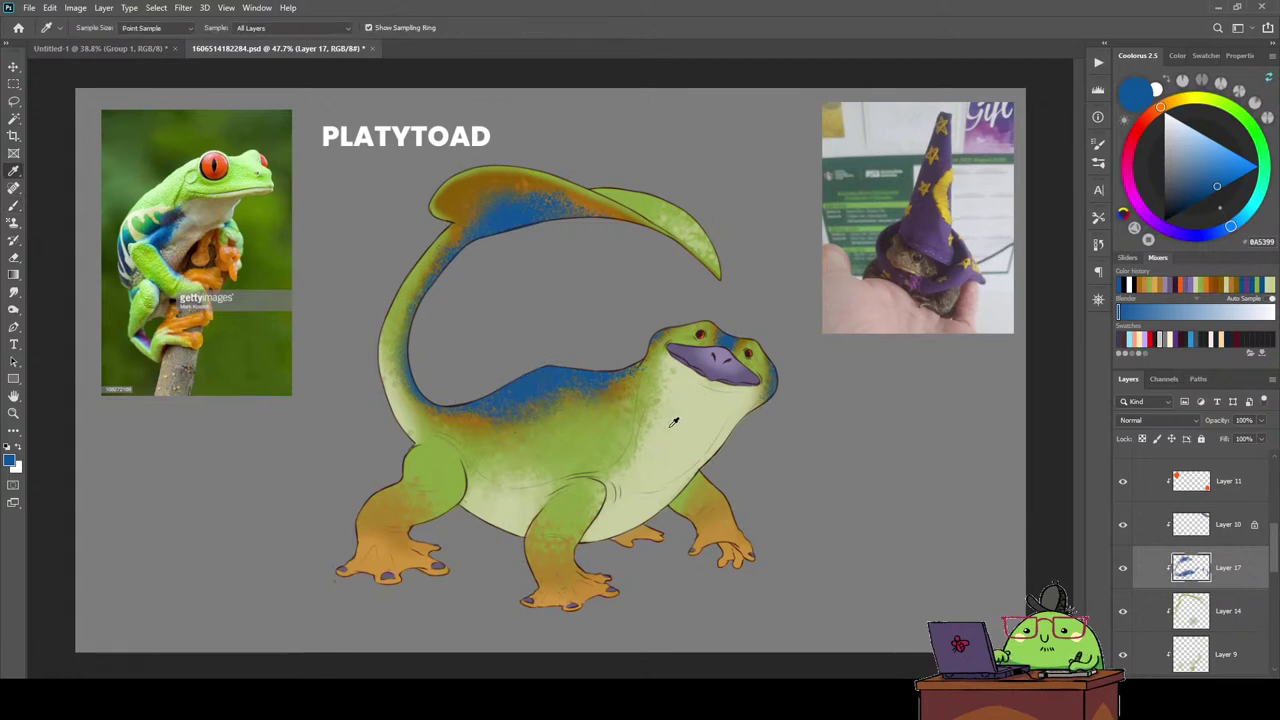
left_click(666, 447)
key("ctrl+shift+alt+n")
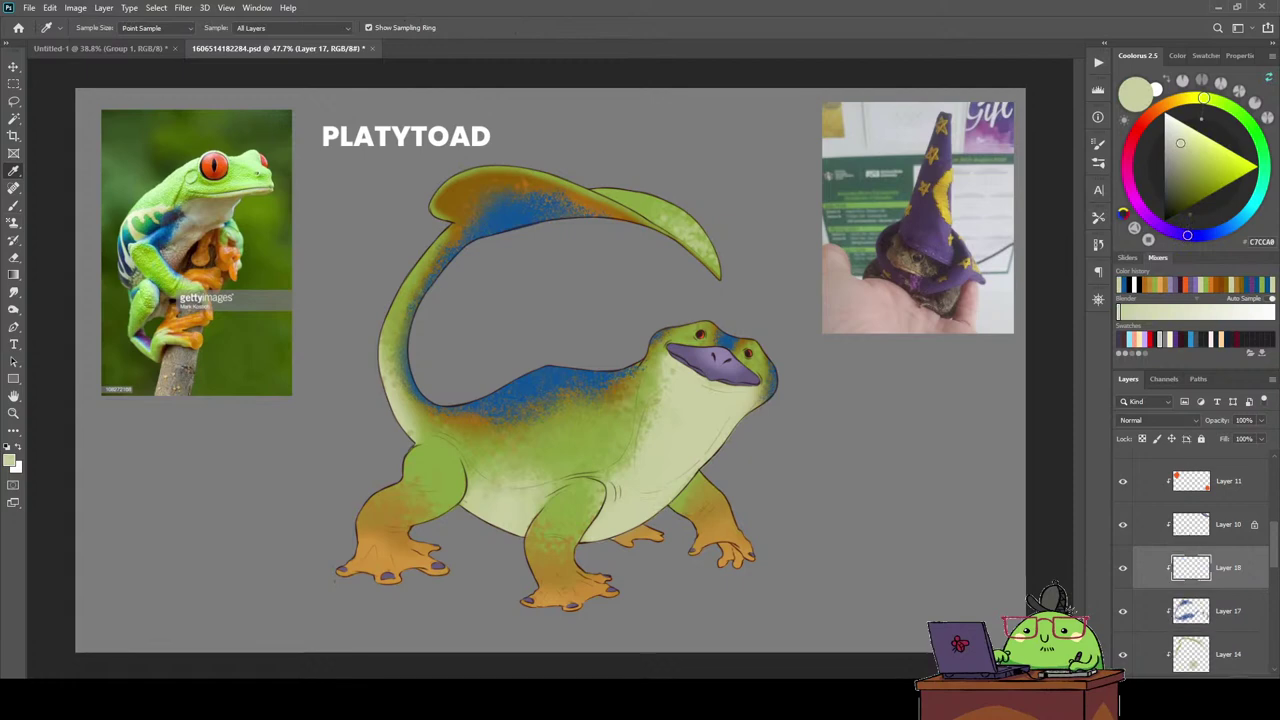
key("b")
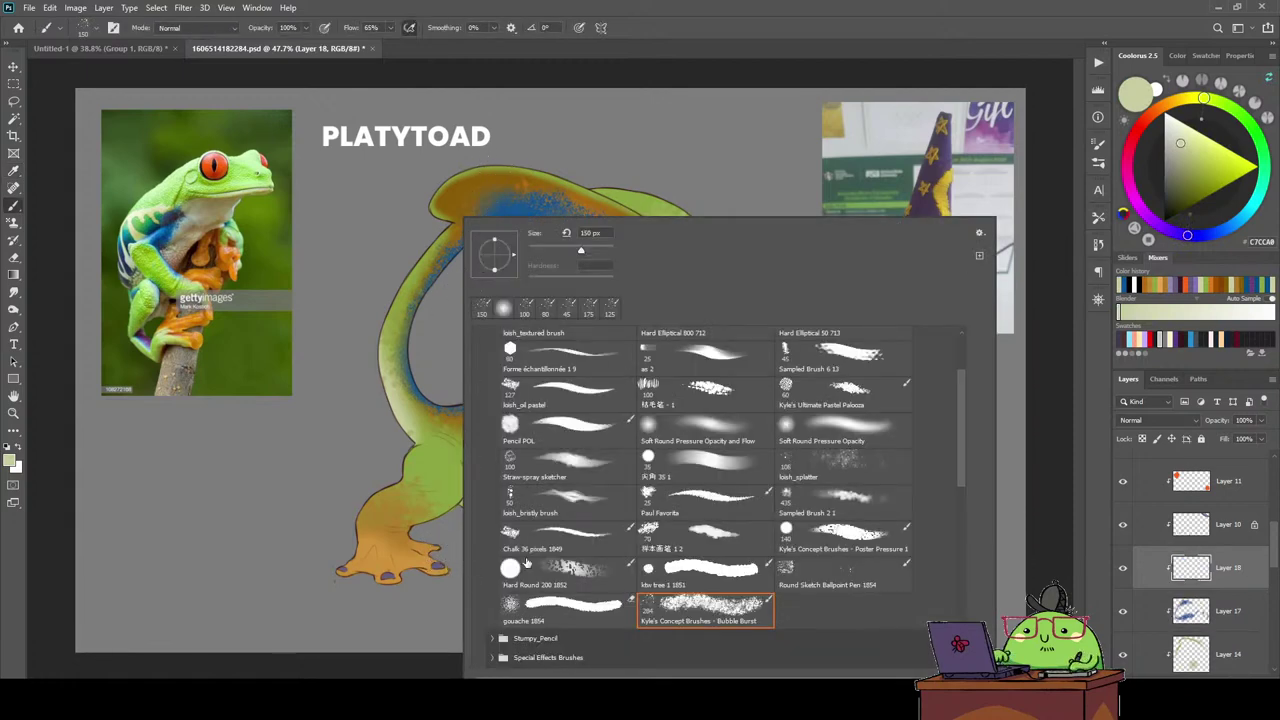
Dab pale highlights near both eyes using kbw tree 1 1851, 34% smoothing, pressure-controlled size.
left_click(655, 566)
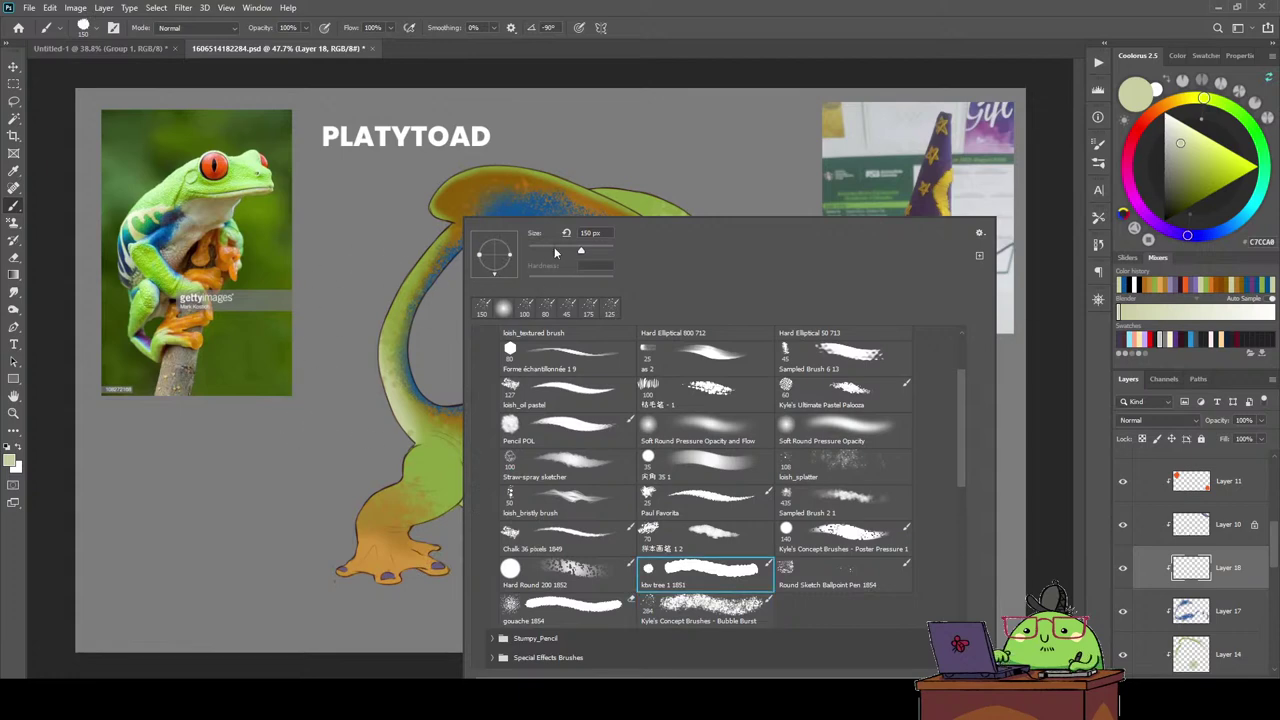
type("29")
left_click(686, 23)
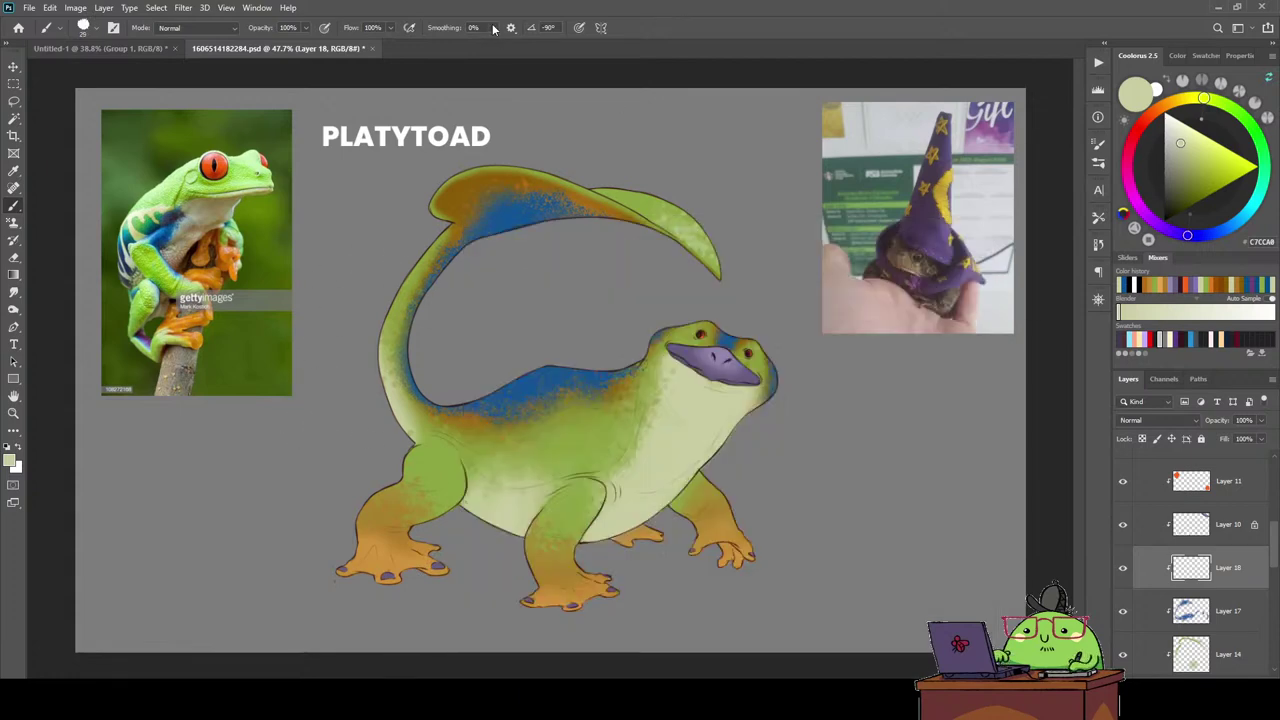
left_click(493, 27)
left_click_drag(494, 40, 514, 40)
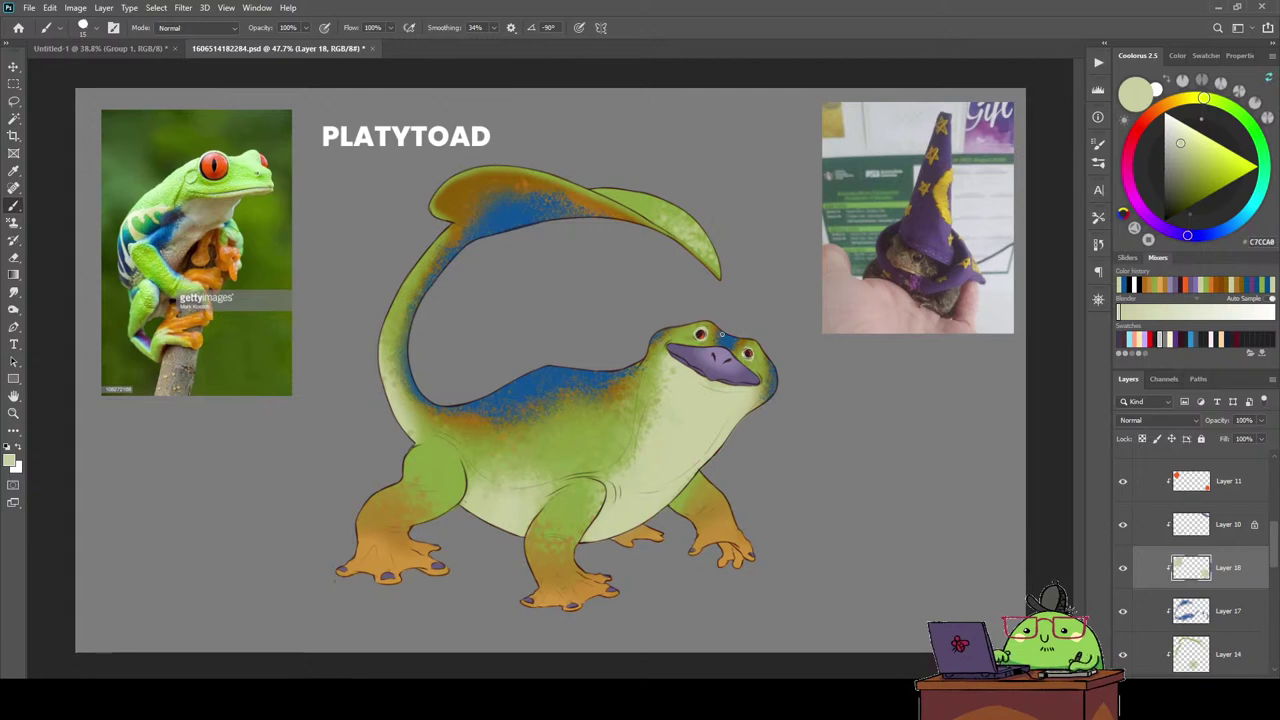
left_click(690, 336)
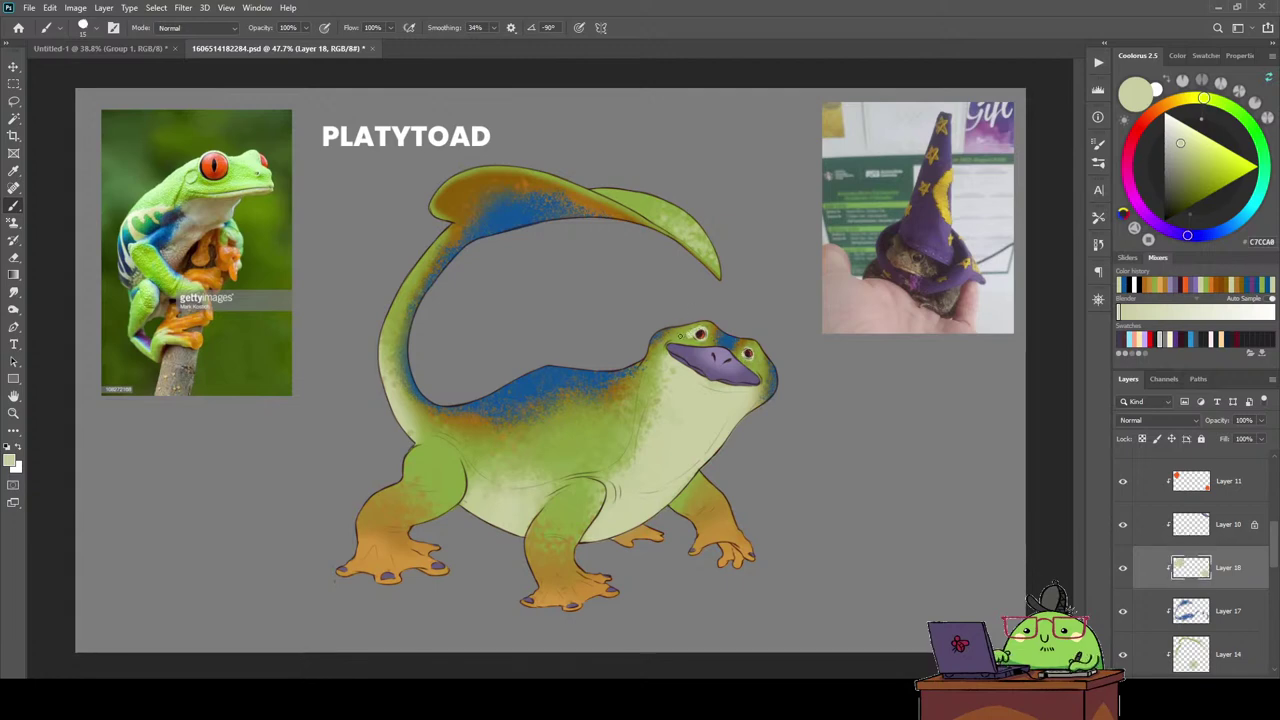
left_click(578, 28)
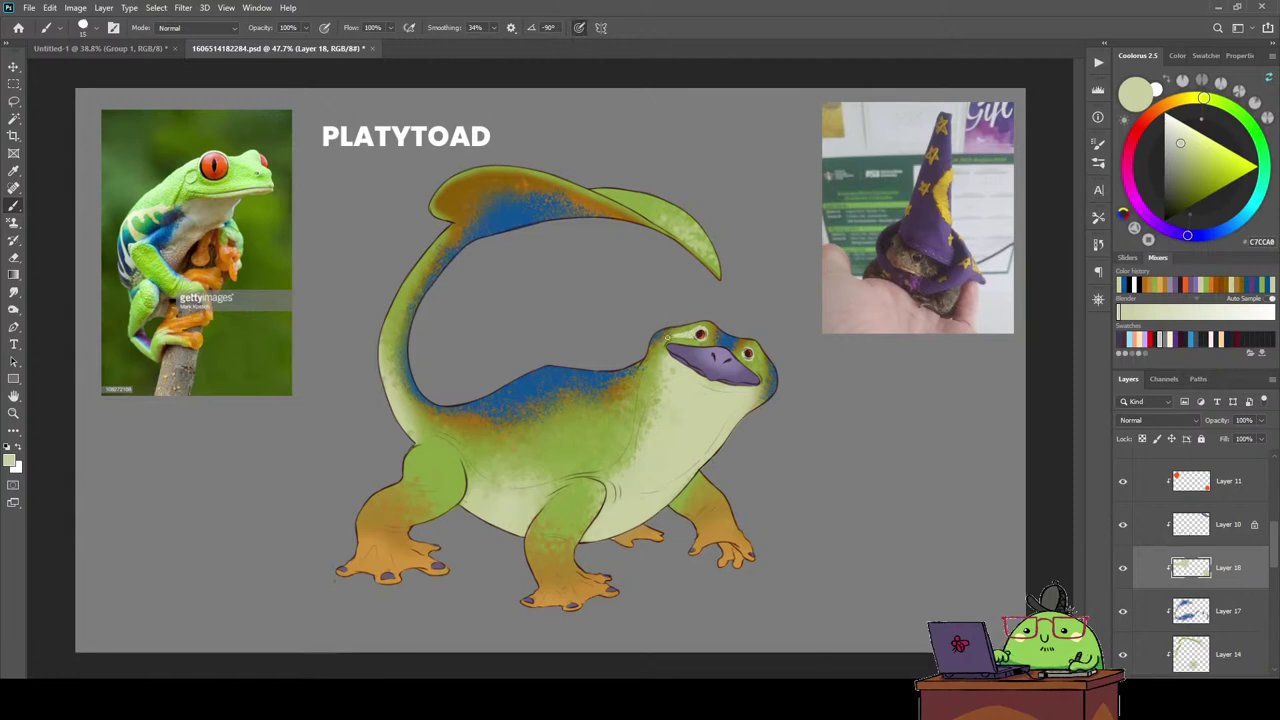
left_click(678, 333)
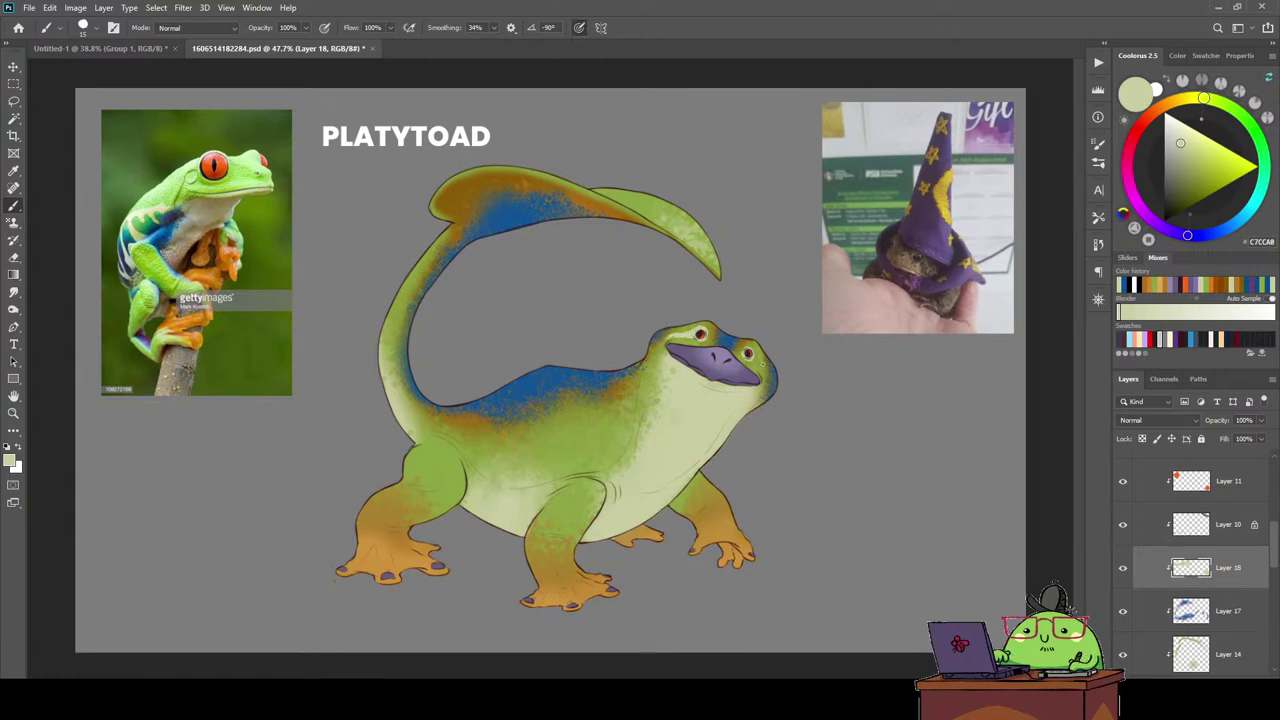
left_click(755, 360)
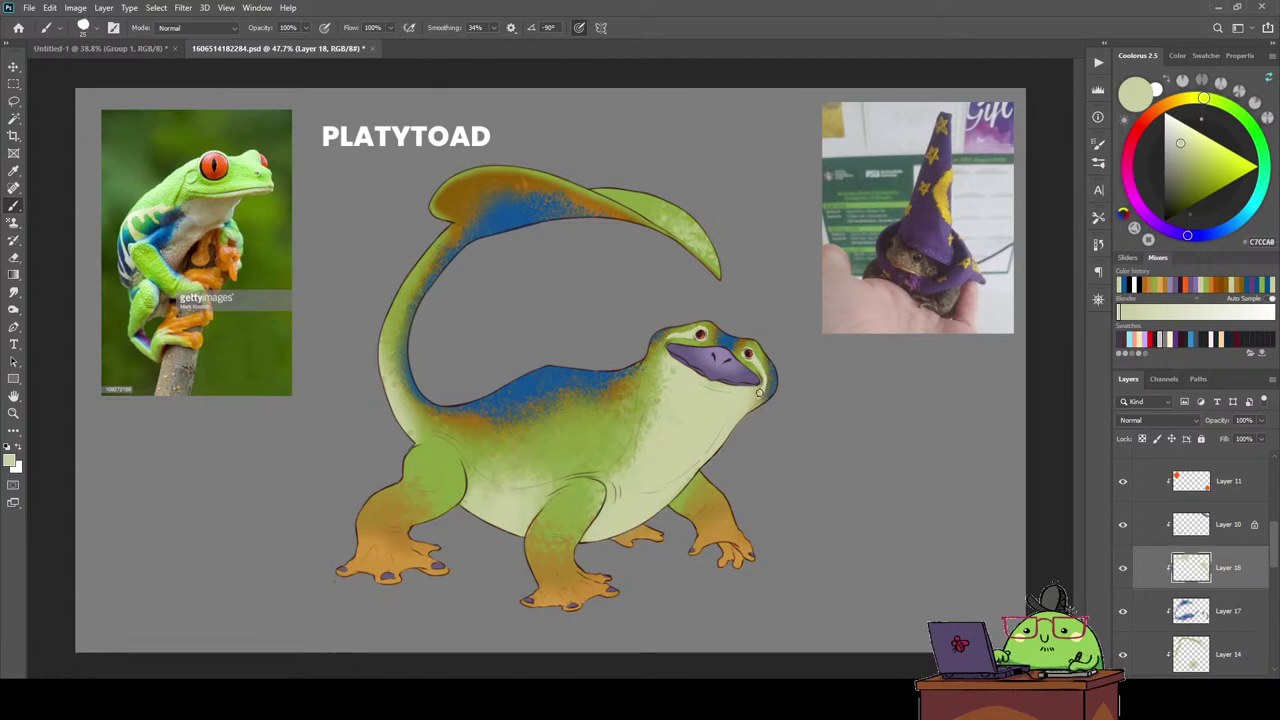
Paint pale cream marks on the head, chest and belly near the neck.
key("e")
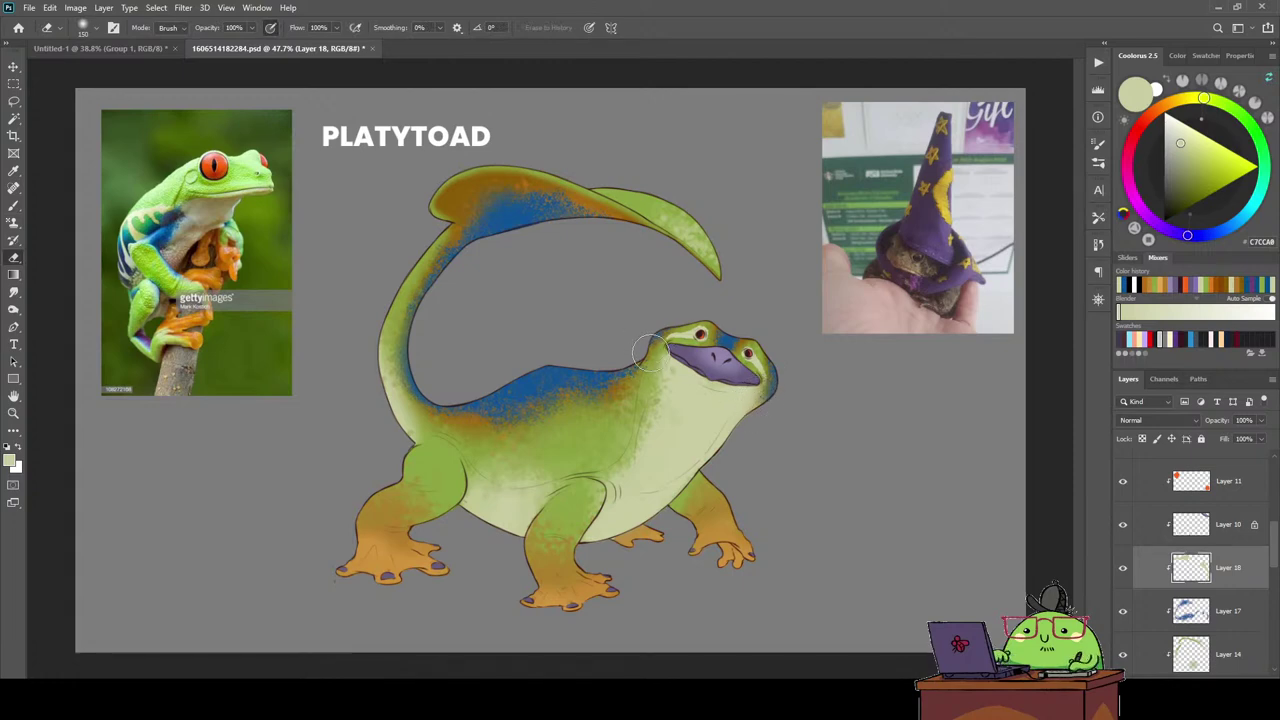
key("b")
left_click_drag(672, 338, 645, 352)
key("e")
key("b")
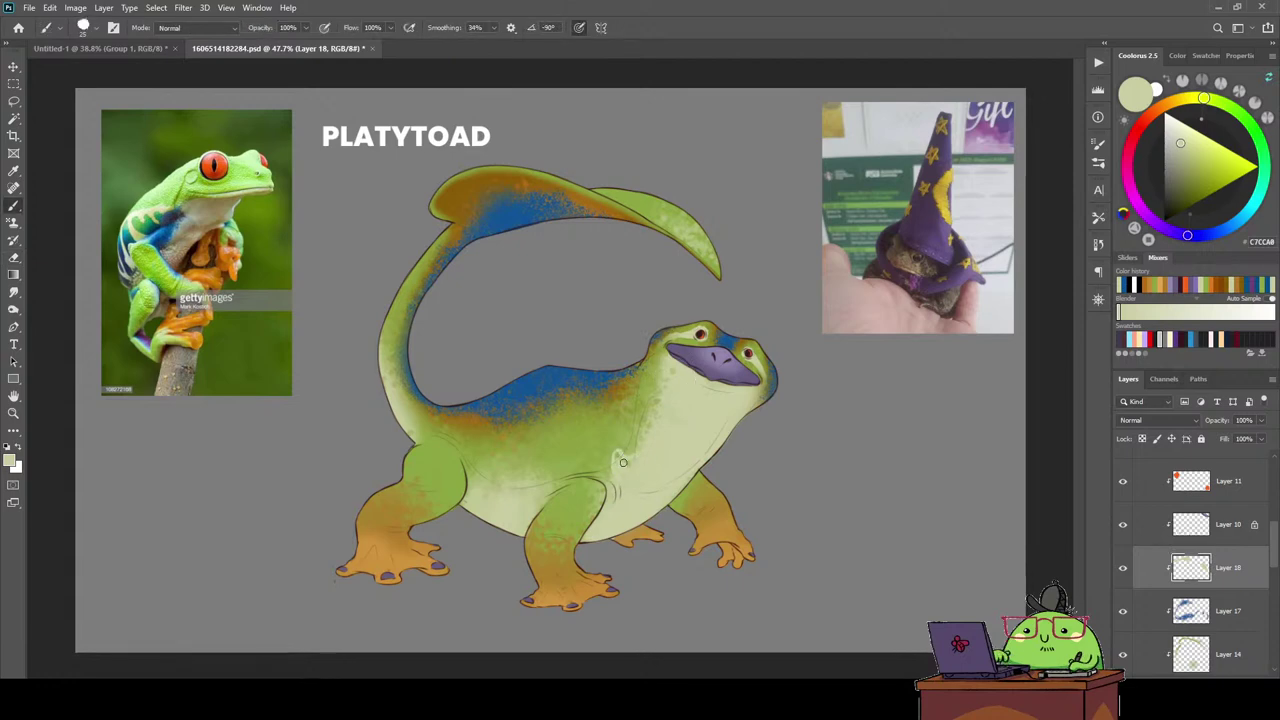
left_click_drag(620, 462, 649, 421)
key("bracketright")
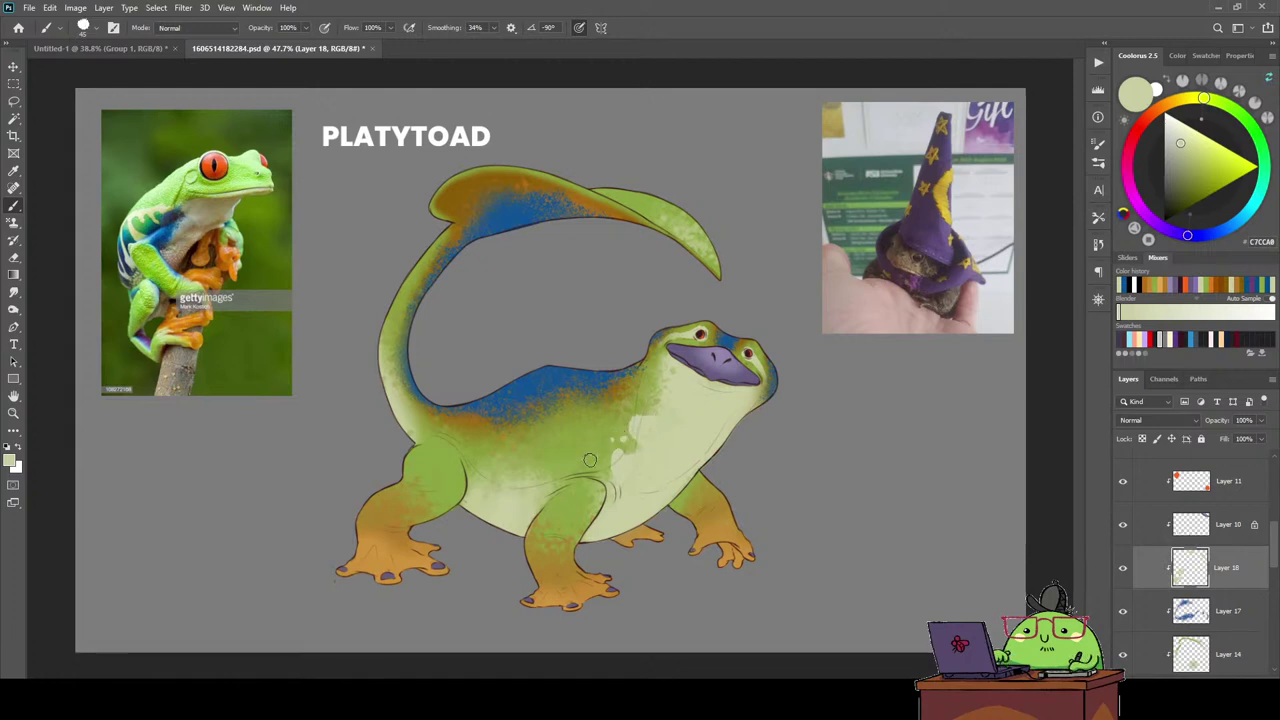
left_click_drag(592, 458, 640, 412)
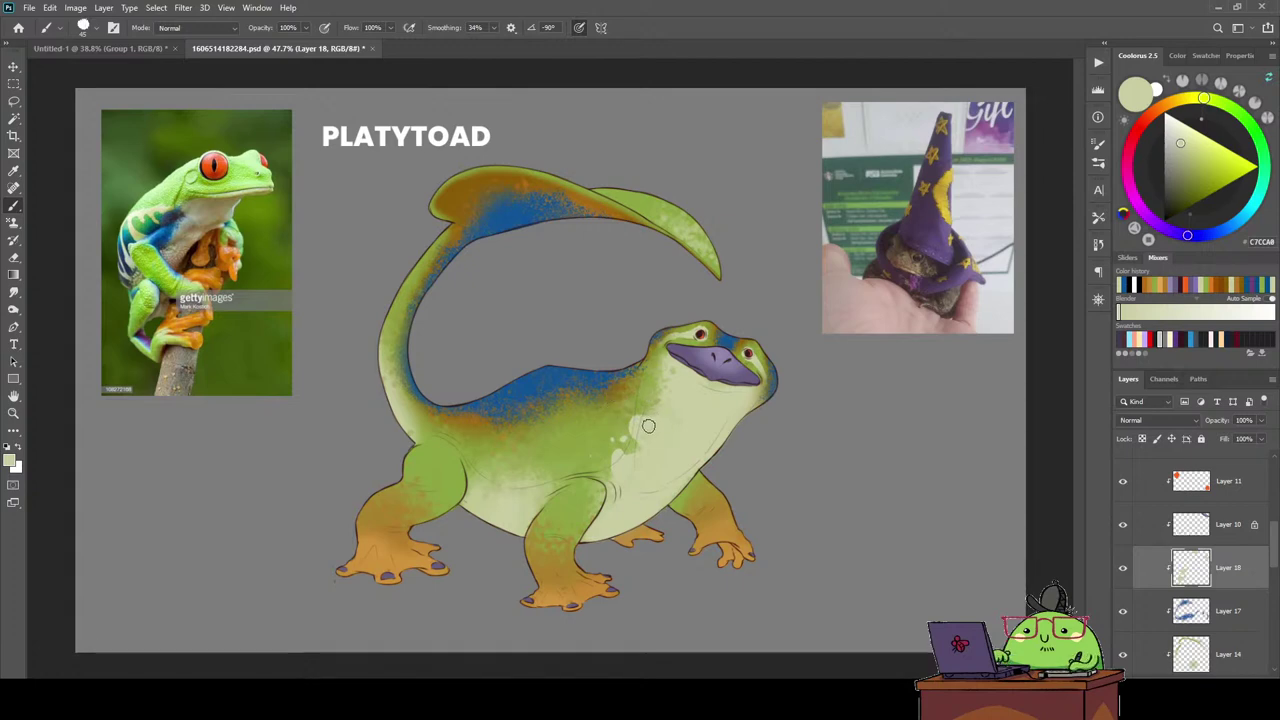
left_click_drag(647, 414, 626, 444)
Lower smoothing to 14% and add faint pale spots on the belly and near the back leg.
left_click_drag(492, 33, 478, 46)
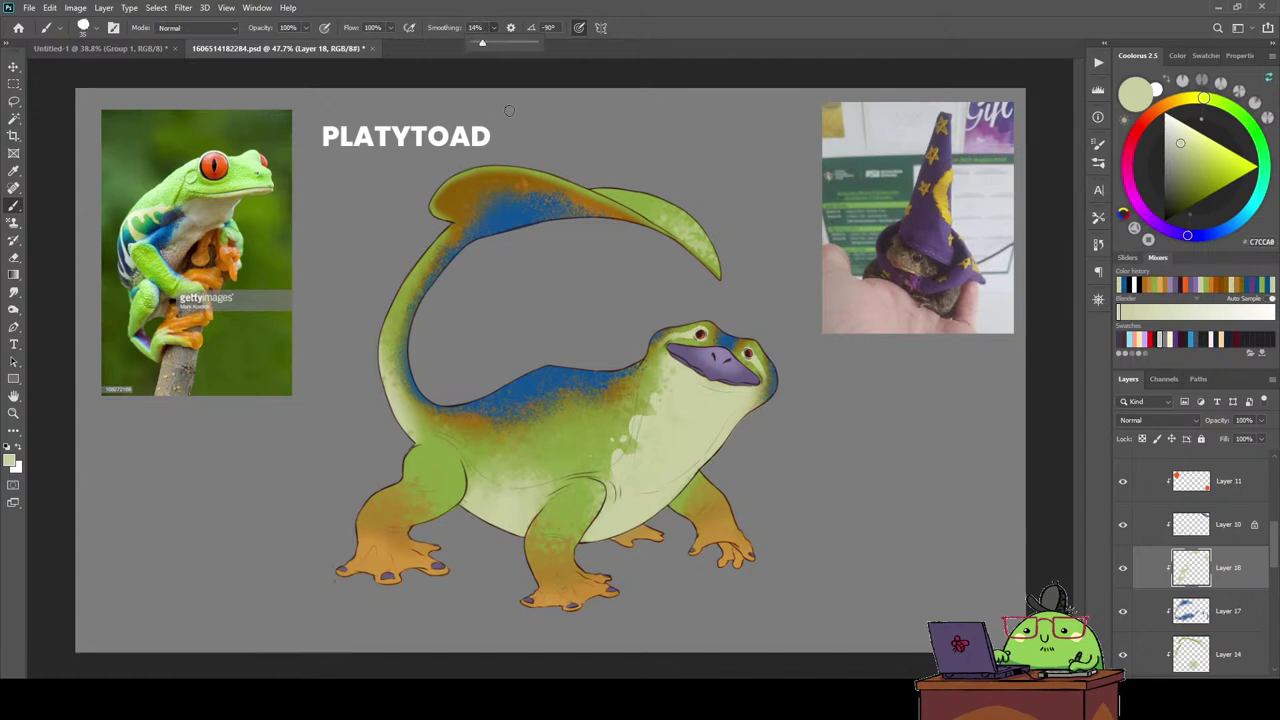
left_click(632, 445)
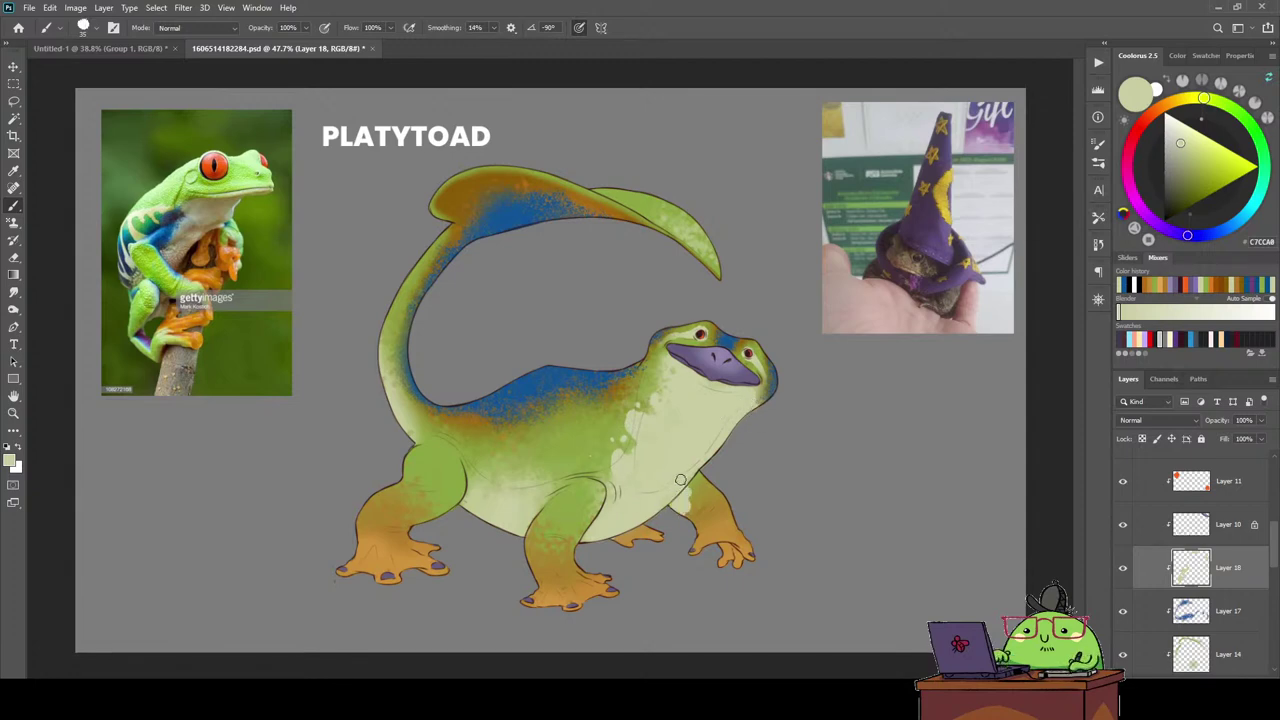
left_click_drag(682, 480, 688, 478)
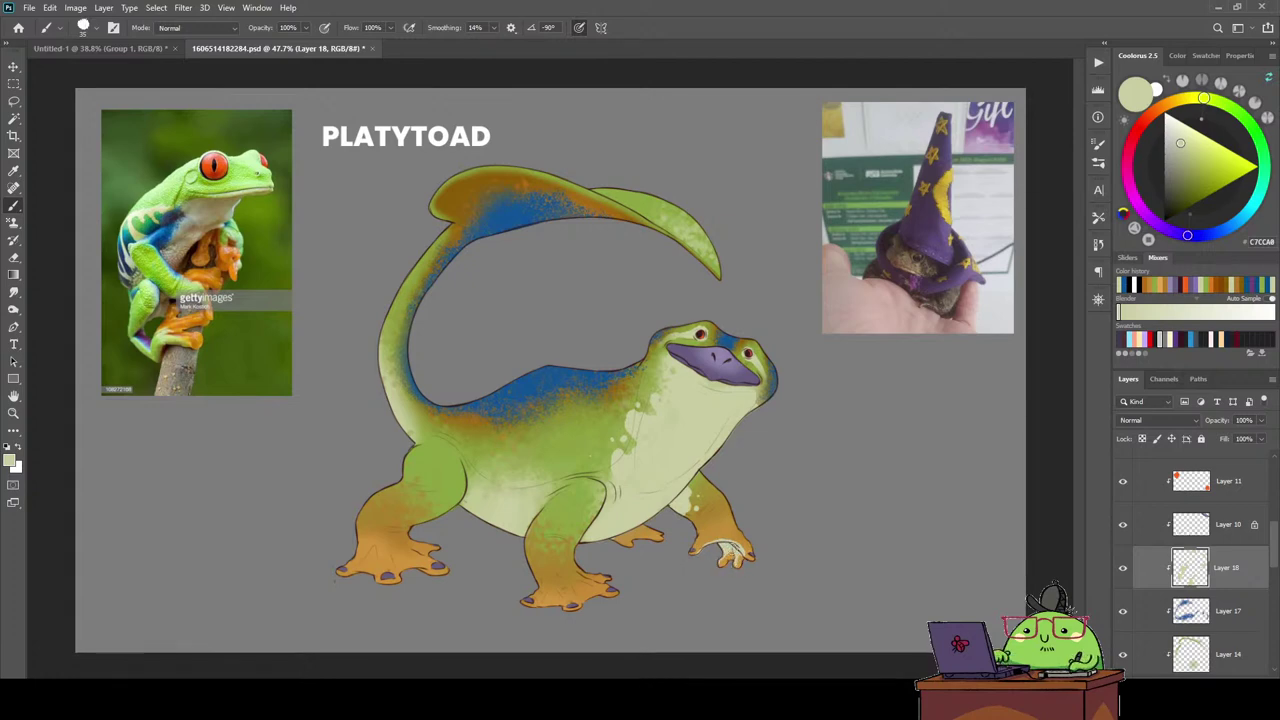
left_click_drag(718, 549, 664, 510)
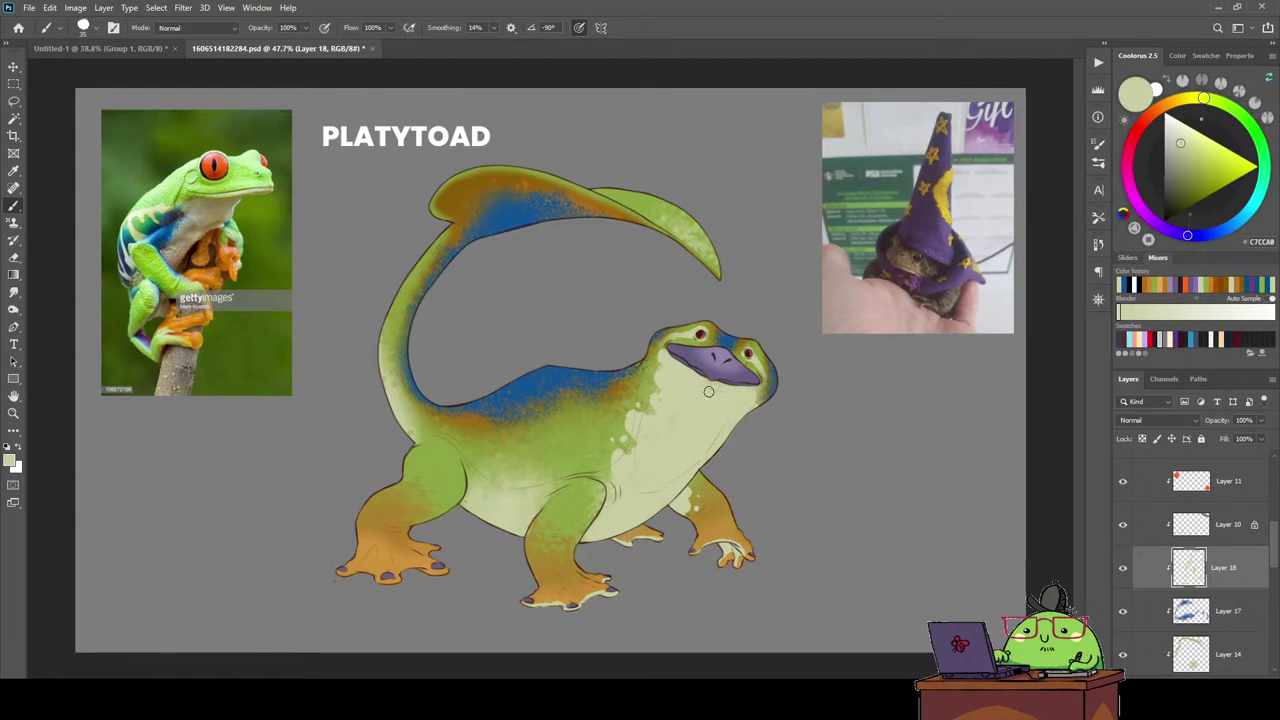
left_click_drag(470, 486, 465, 502)
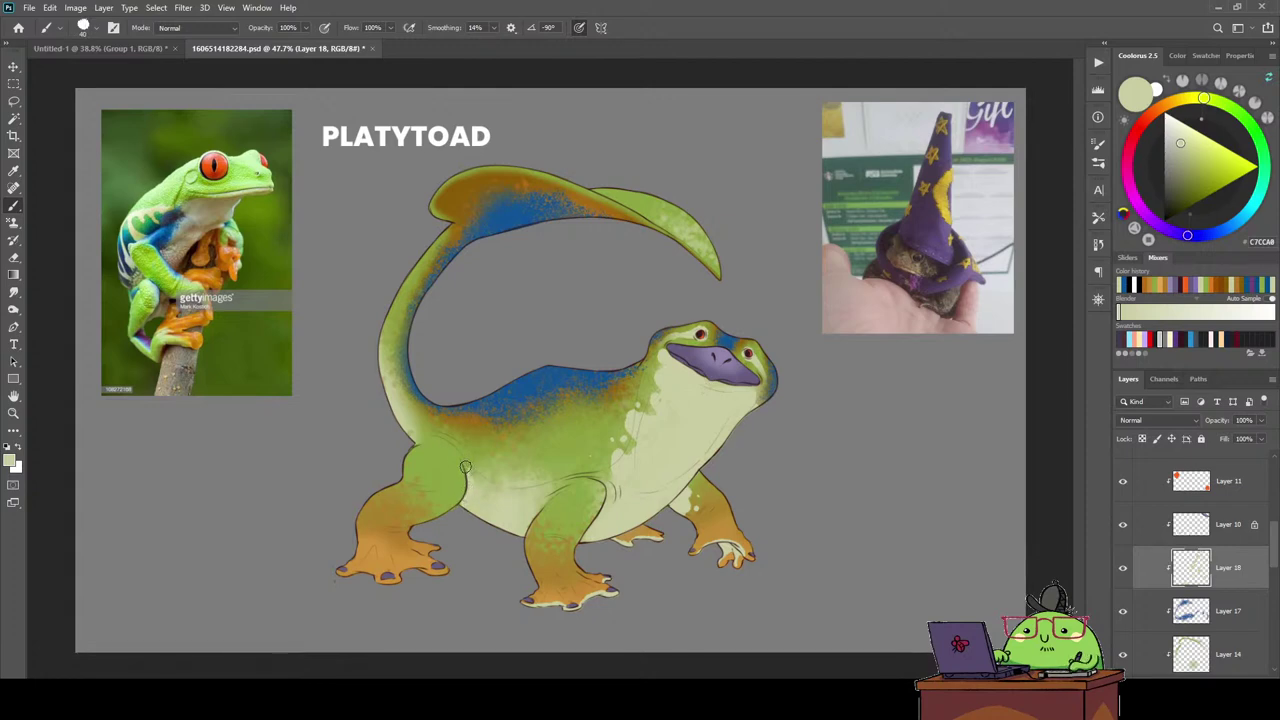
Dot pale spots on a back toe, the lower flank and the tail's left edge.
left_click_drag(330, 568, 338, 576)
key("e")
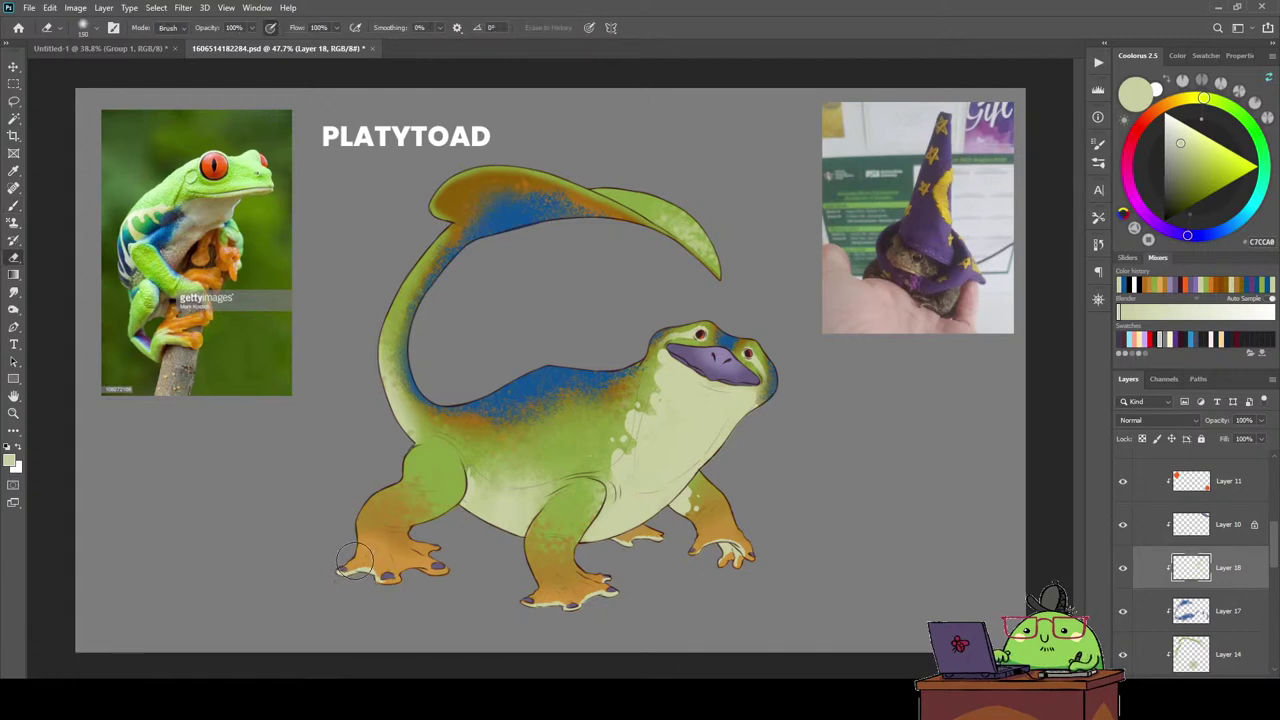
key("b")
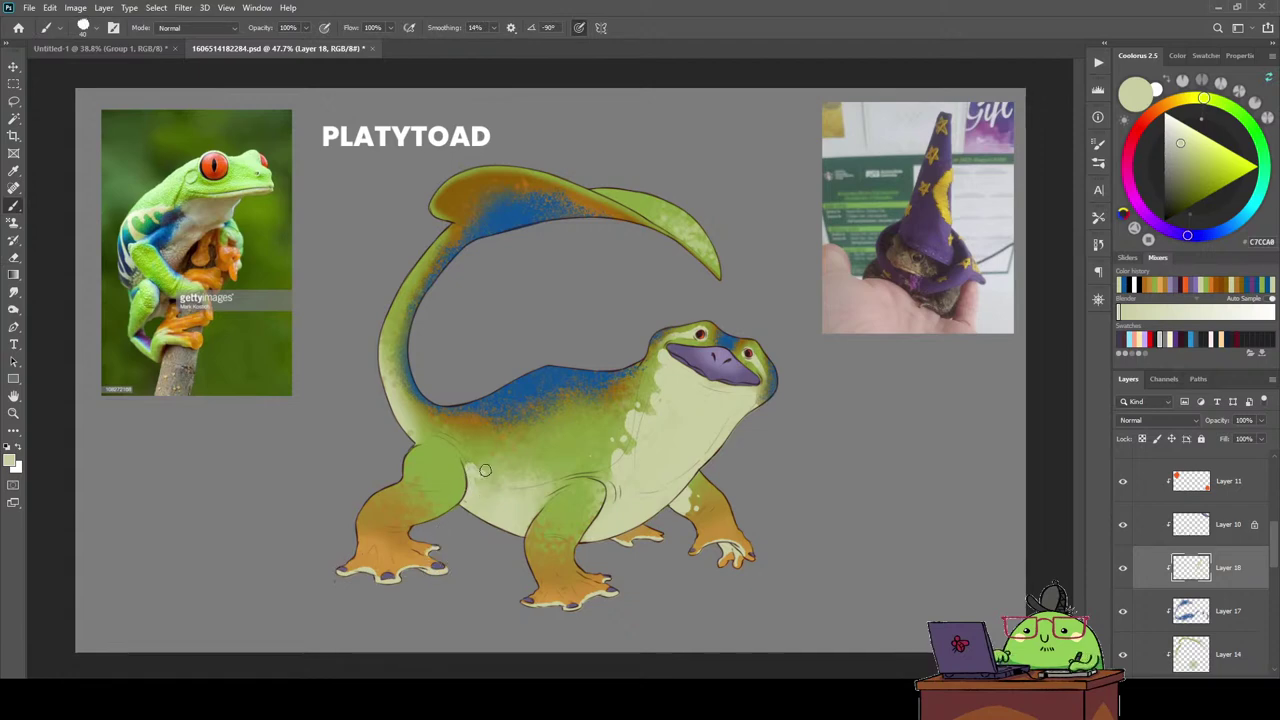
left_click_drag(470, 482, 497, 492)
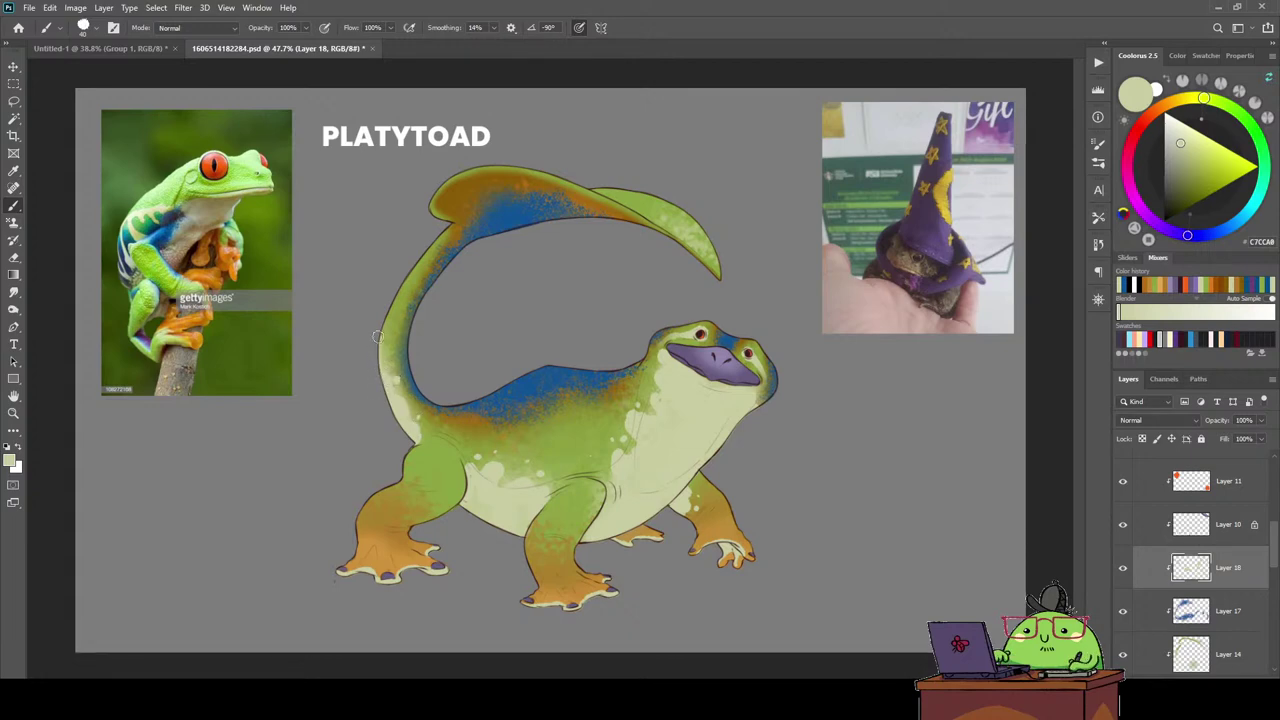
left_click_drag(390, 314, 377, 347)
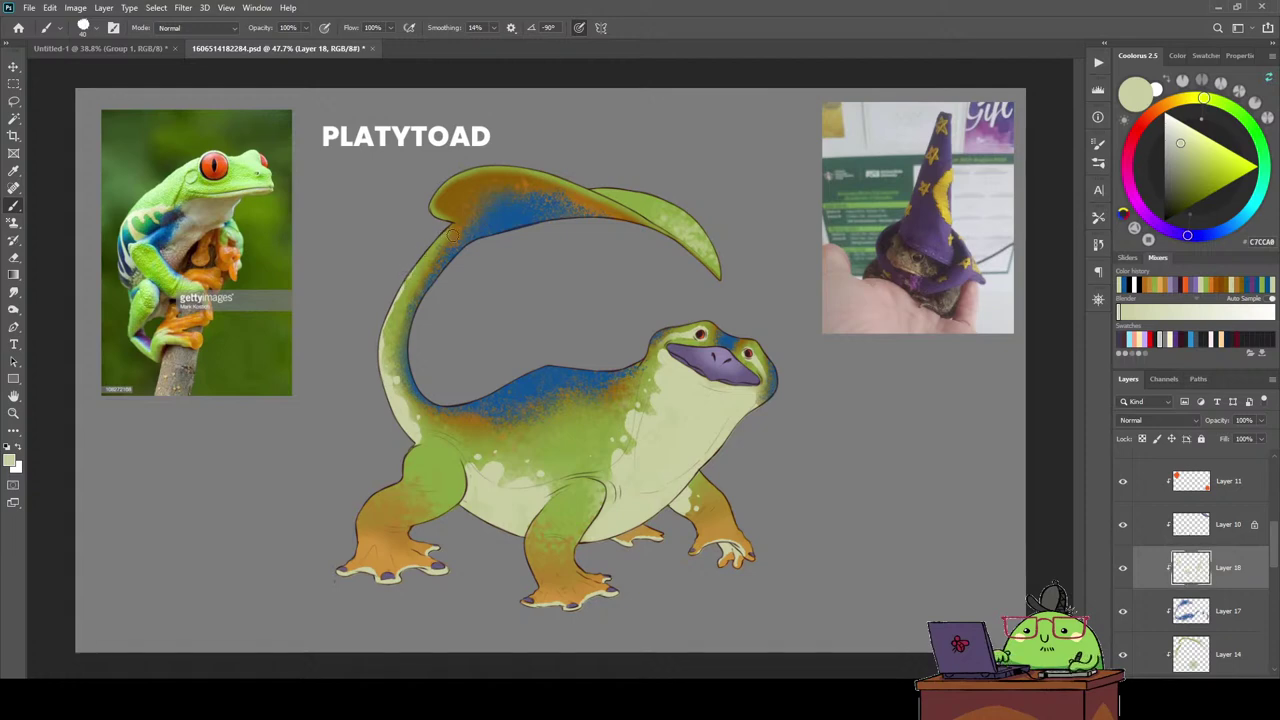
left_click_drag(408, 280, 446, 230)
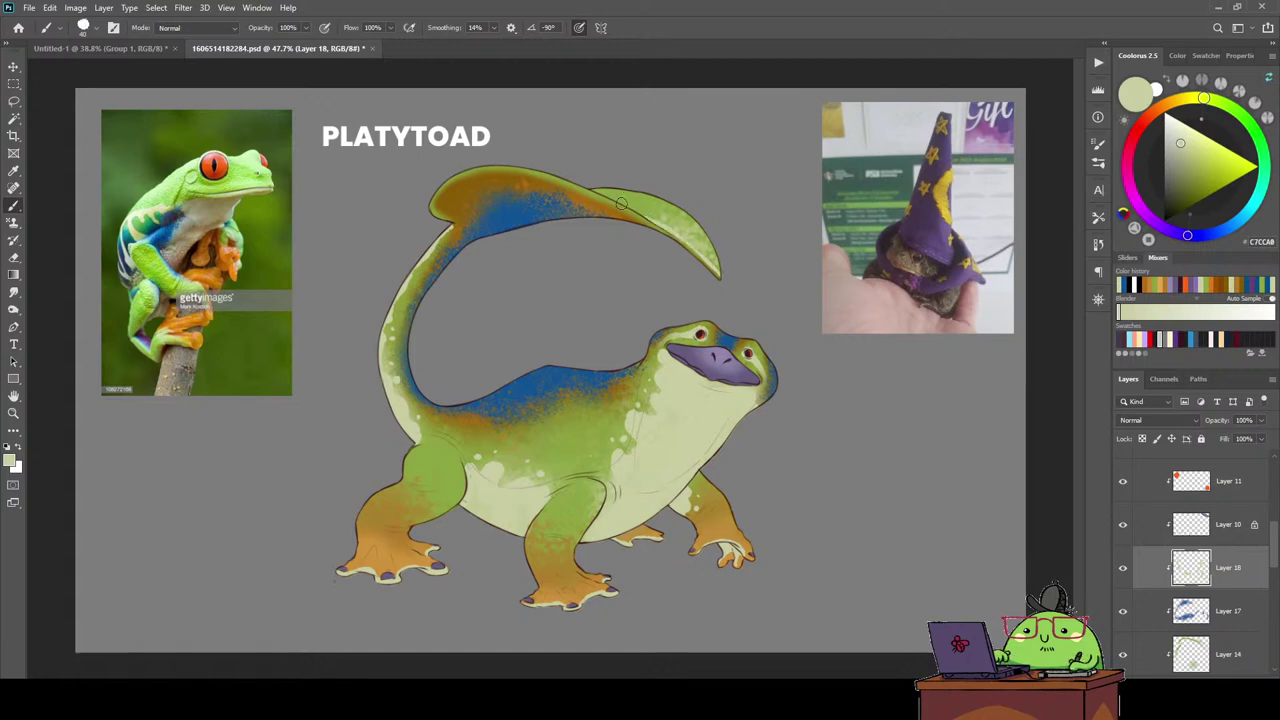
Highlight the inner edge of the tail tip with pale dabs.
key("e")
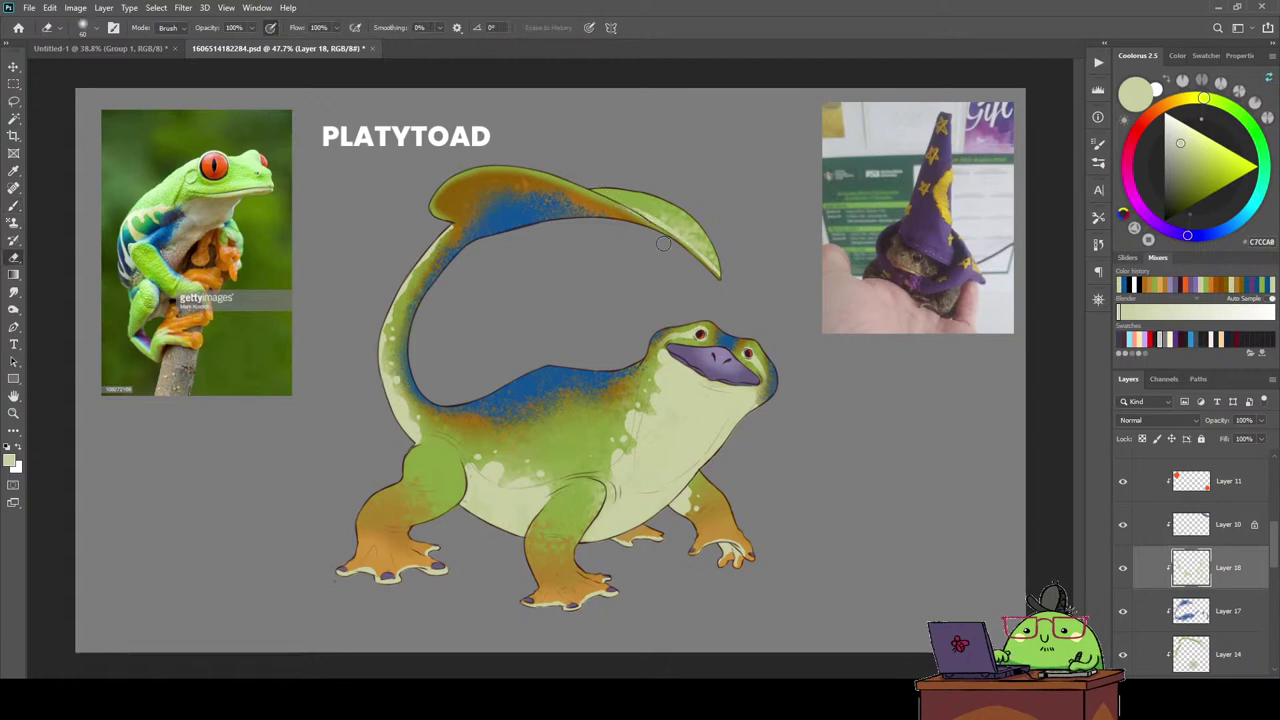
key("b")
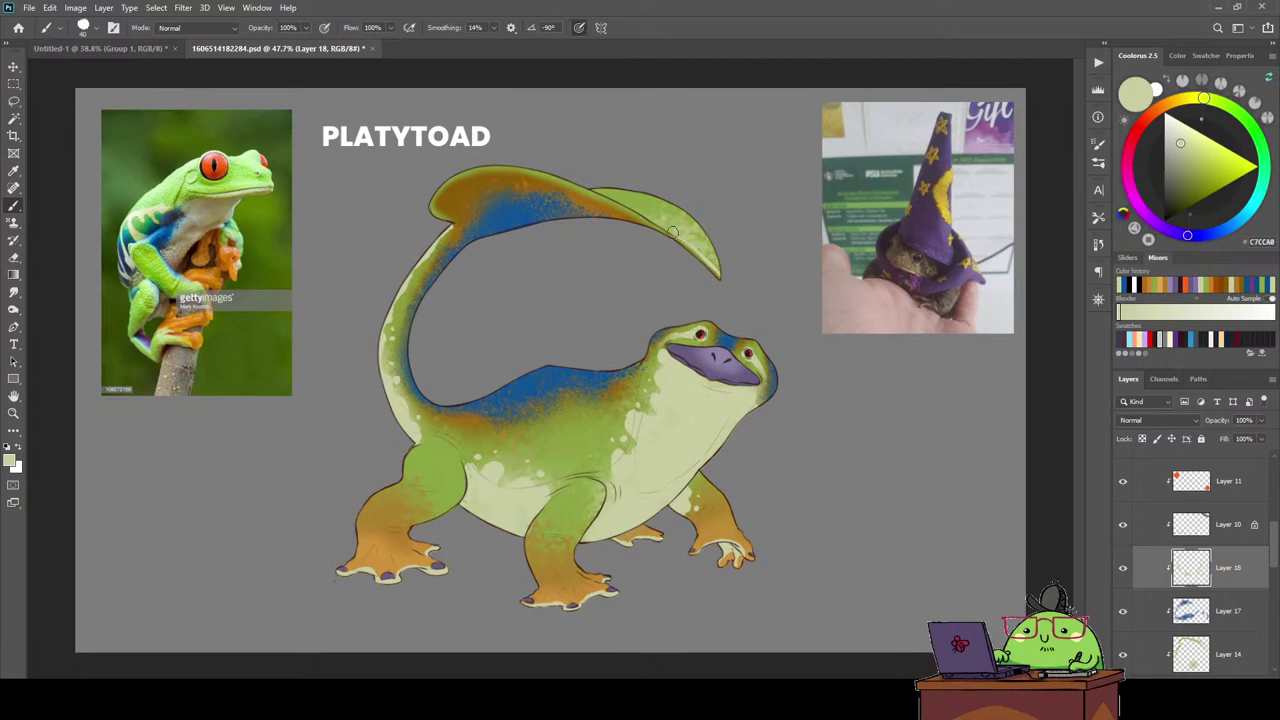
left_click_drag(712, 262, 668, 222)
left_click_drag(650, 218, 616, 200)
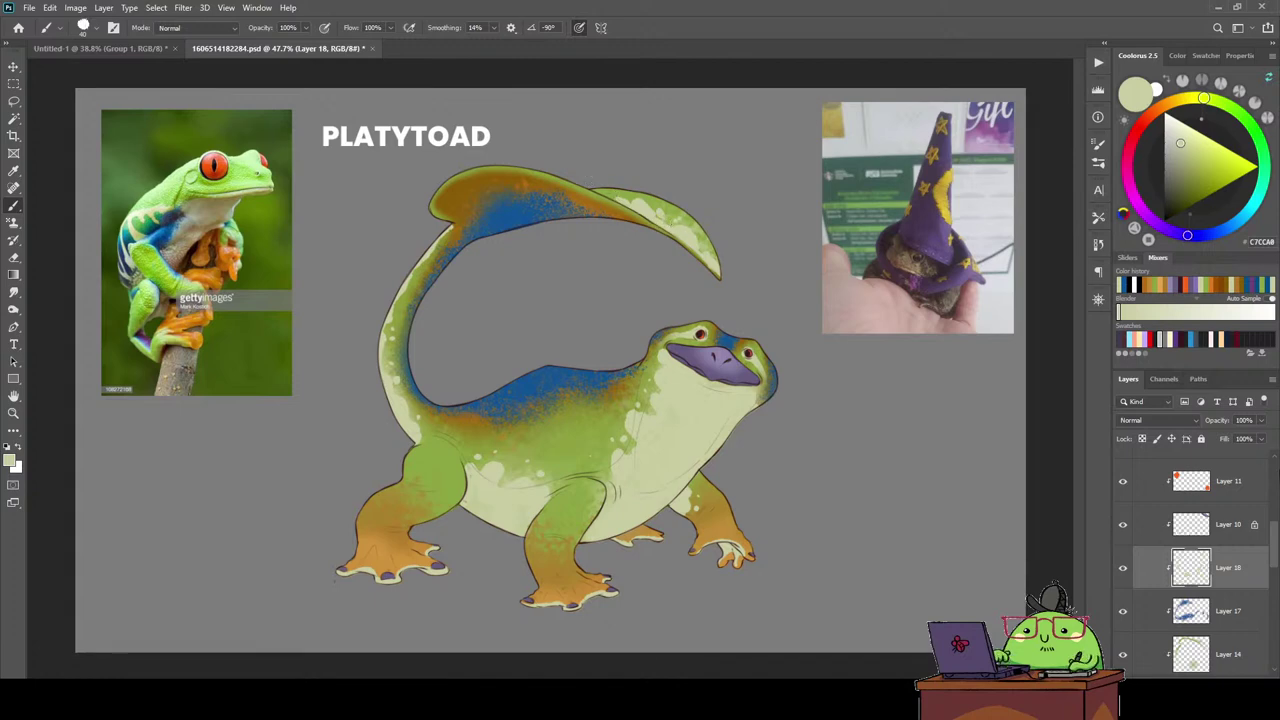
left_click(1123, 528)
On Layer 10, sample the bill's lilac 9887AC and shrink the brush for fine detail.
left_click(1148, 524)
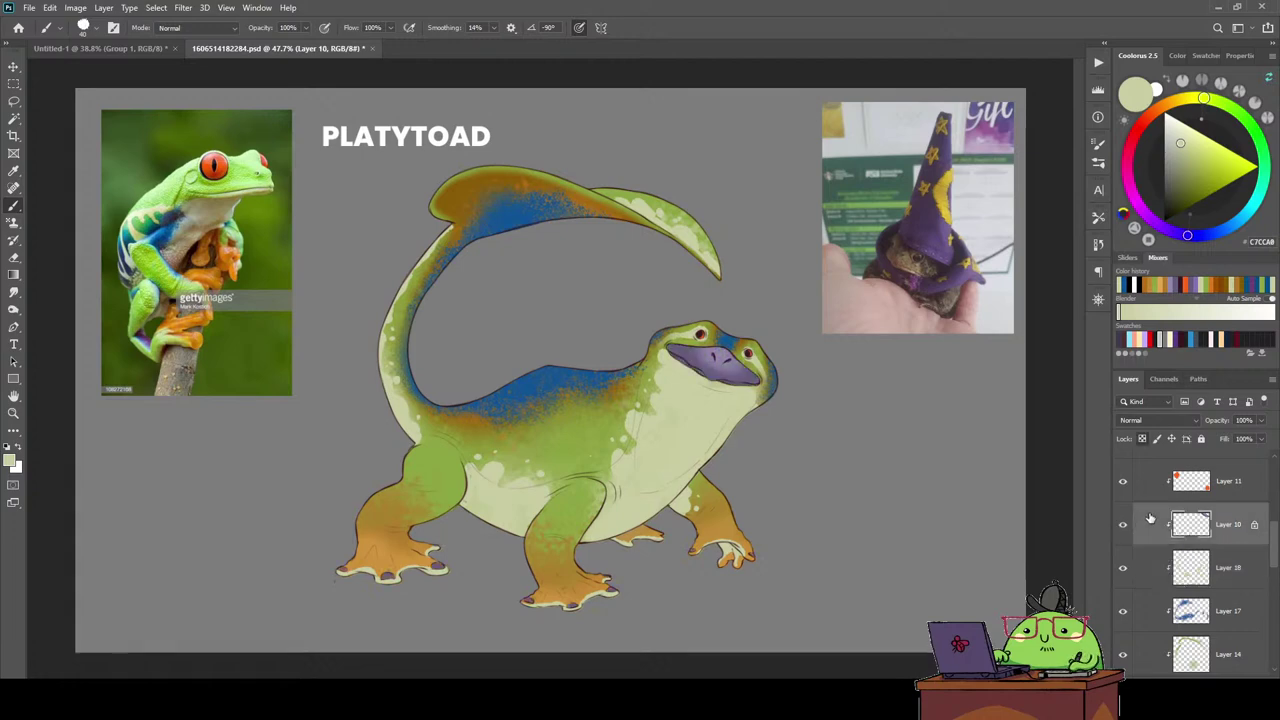
scroll(738, 326, "up", 5)
left_click(785, 352, "alt")
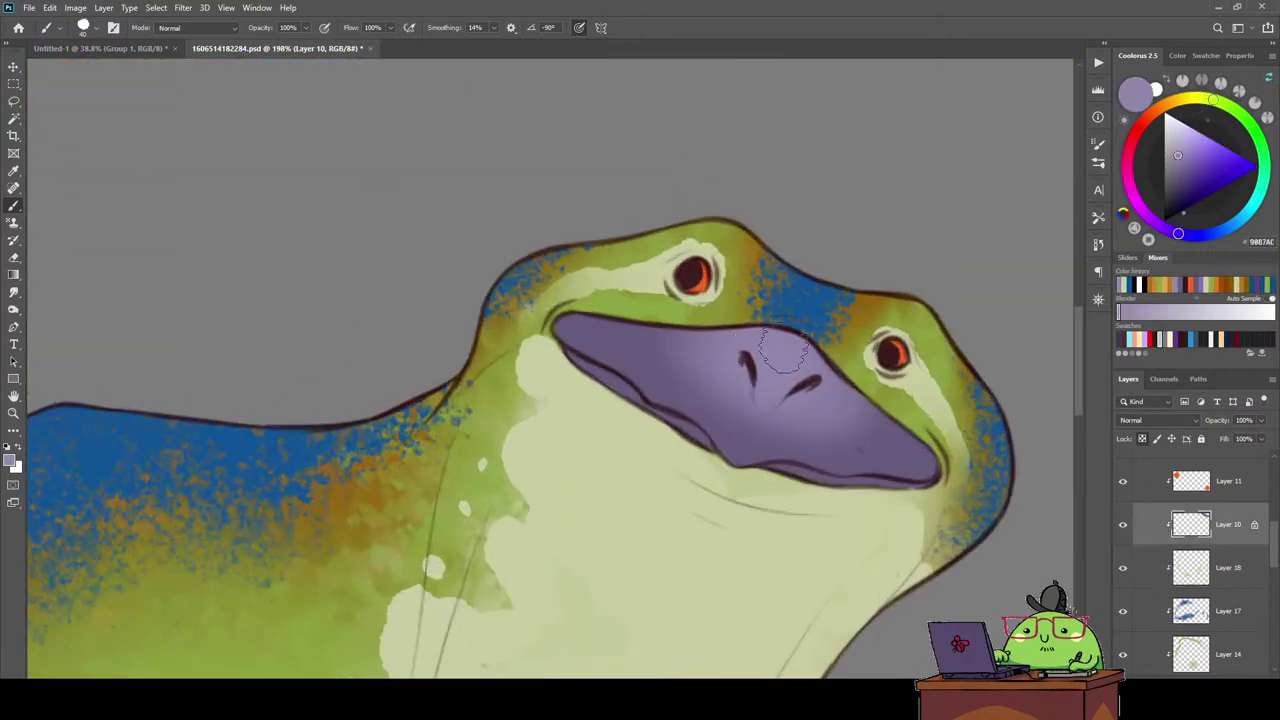
key("bracketleft")
key("bracketleft")
key("bracketleft")
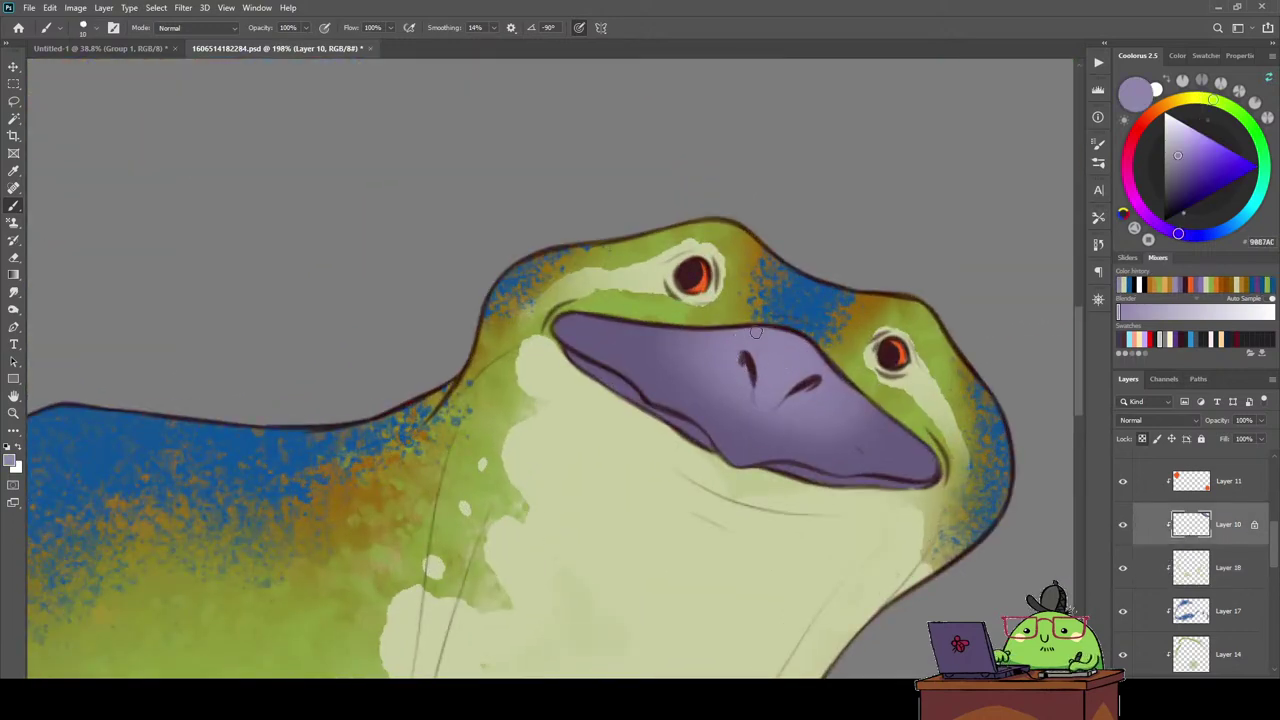
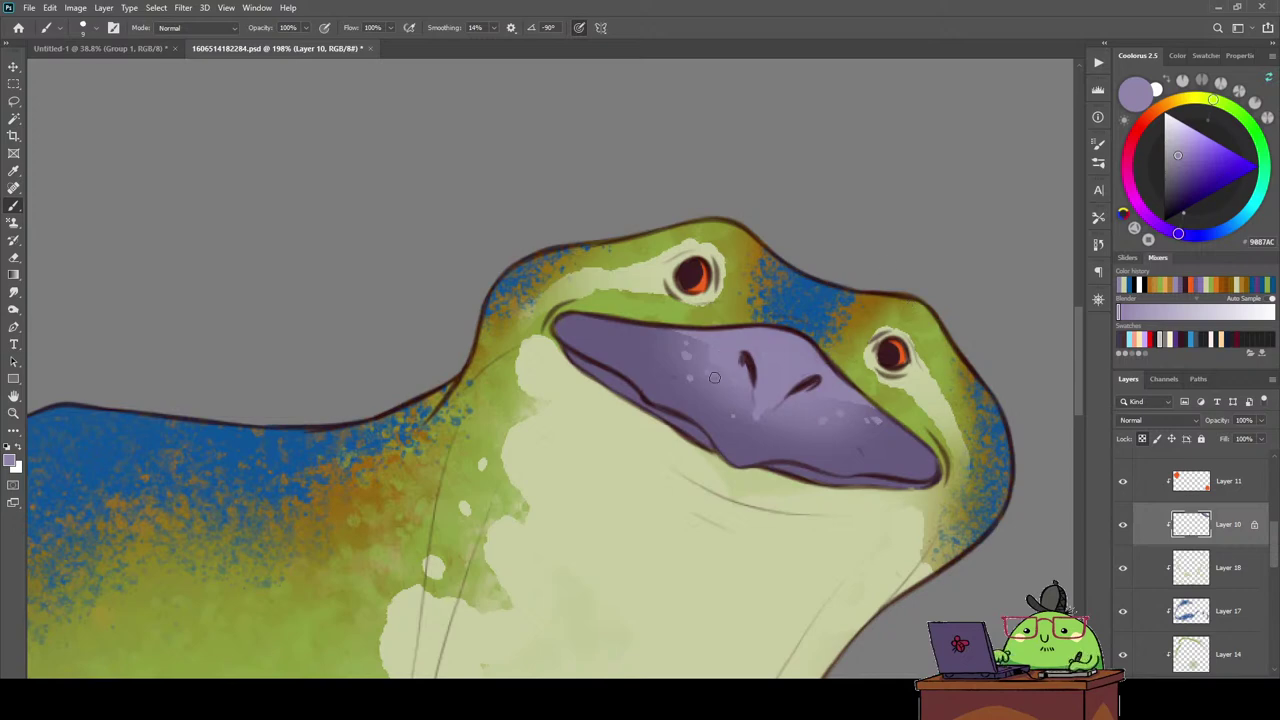
Sample the beak's purple and darken it in the Coolorus colour wheel.
key("e")
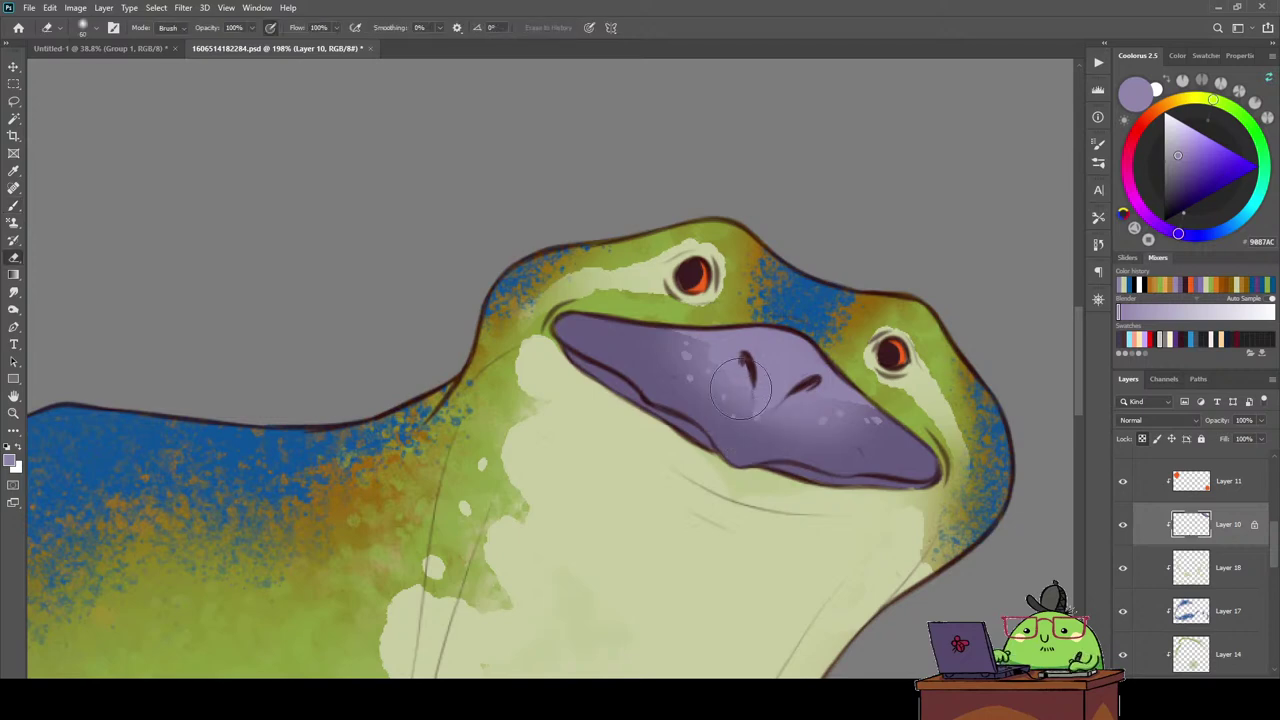
key("b")
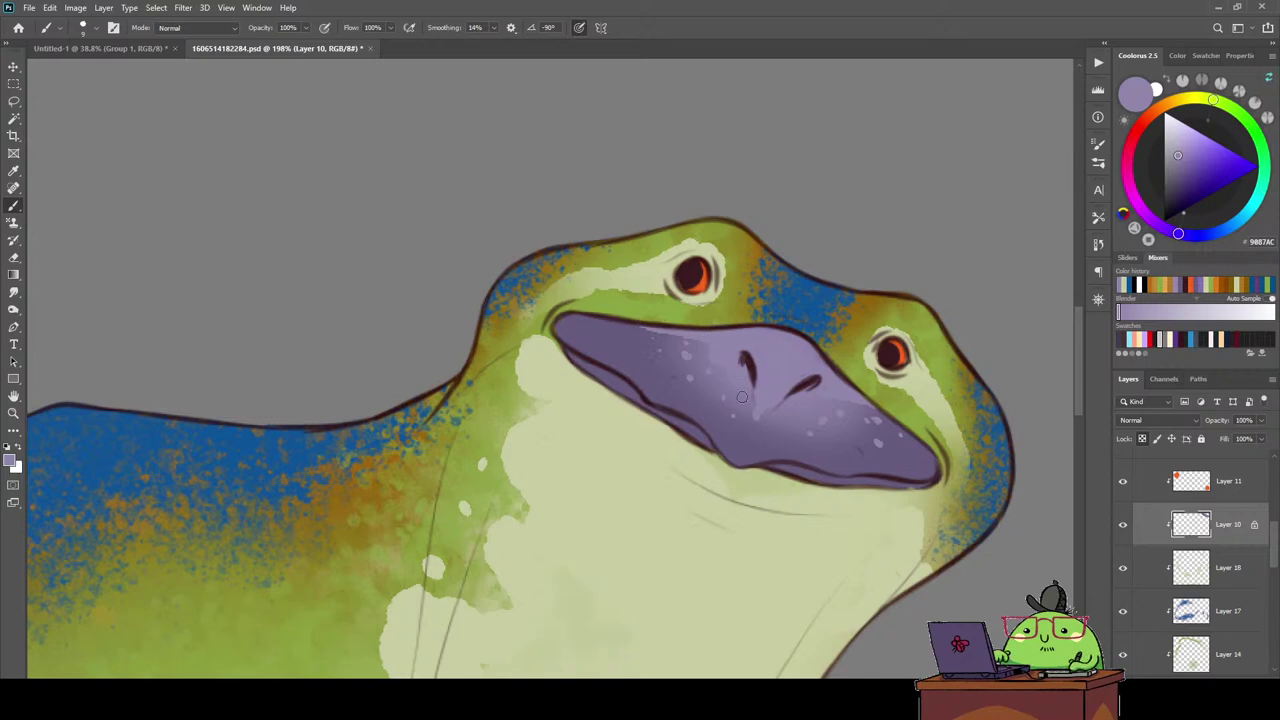
key("i")
left_click(739, 444)
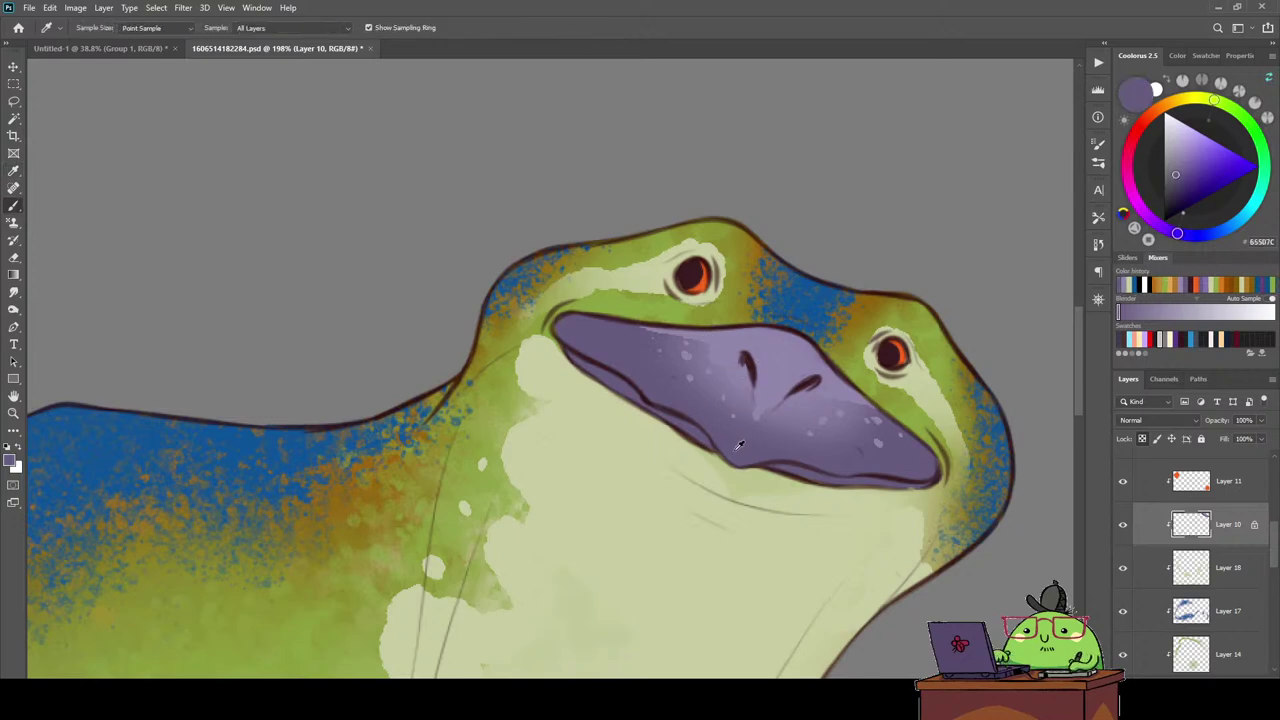
key("i")
key("b")
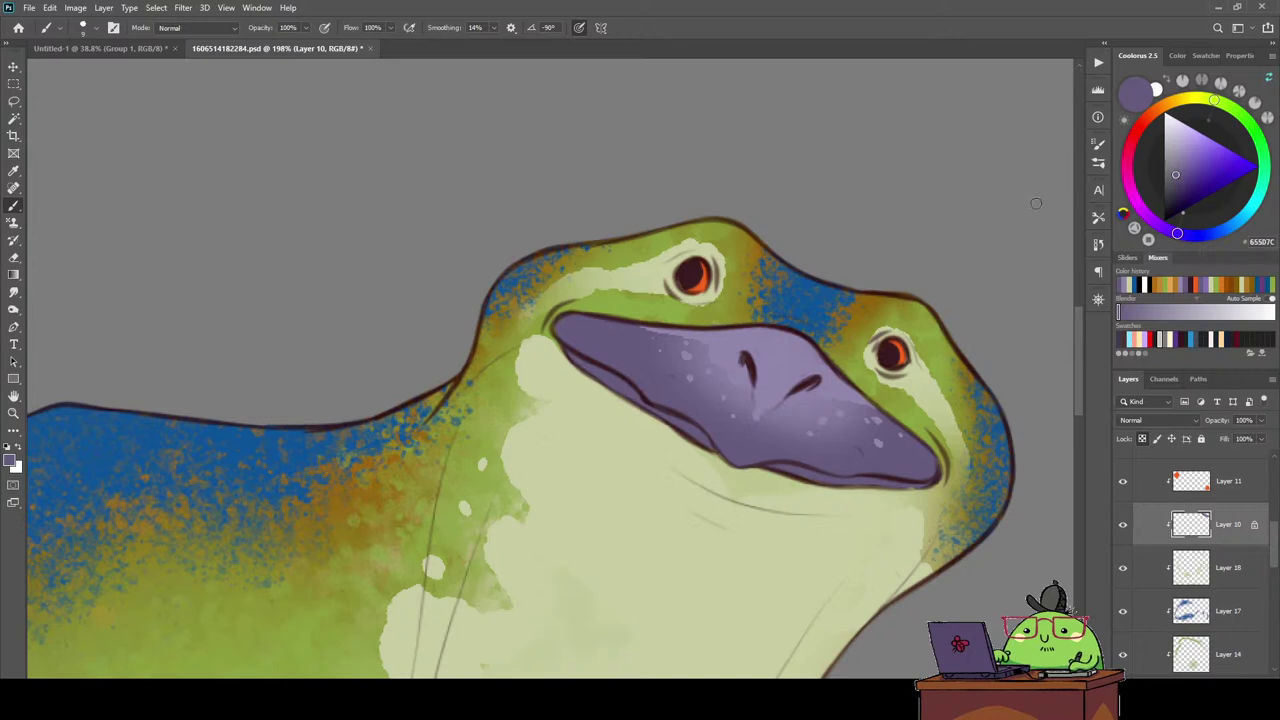
key("i")
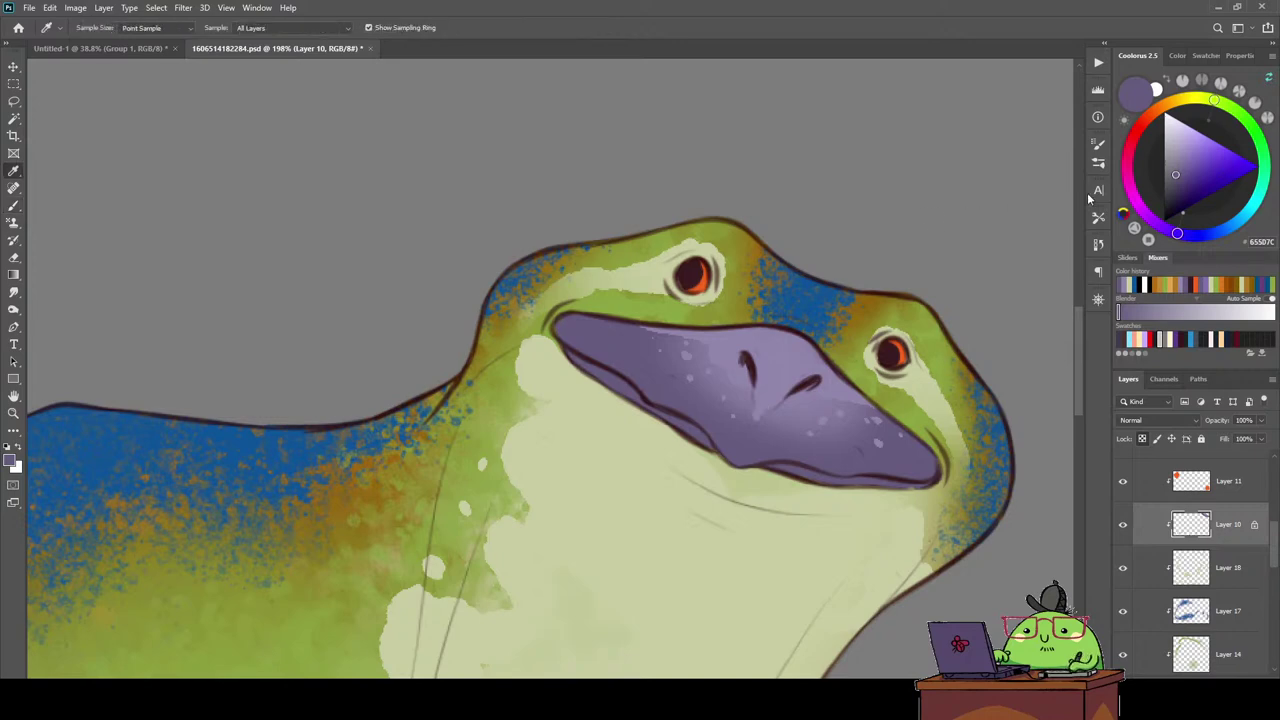
left_click_drag(1187, 188, 1177, 189)
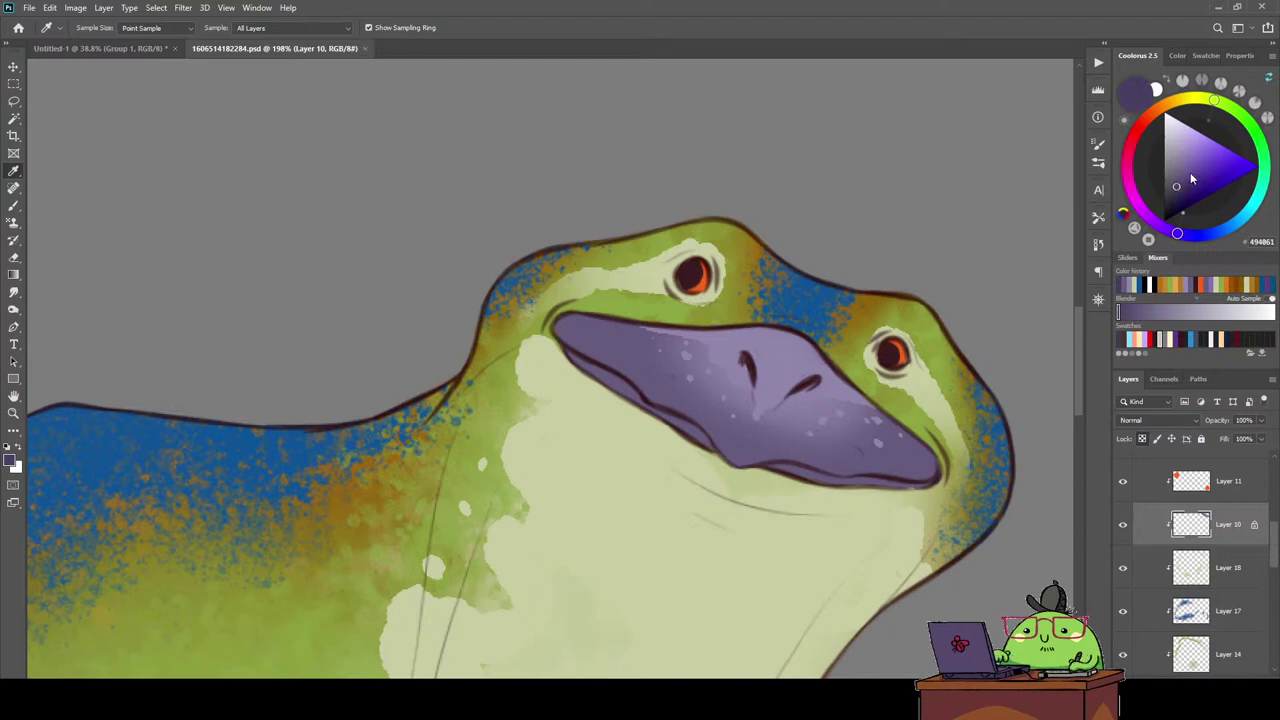
left_click_drag(1189, 189, 1178, 192)
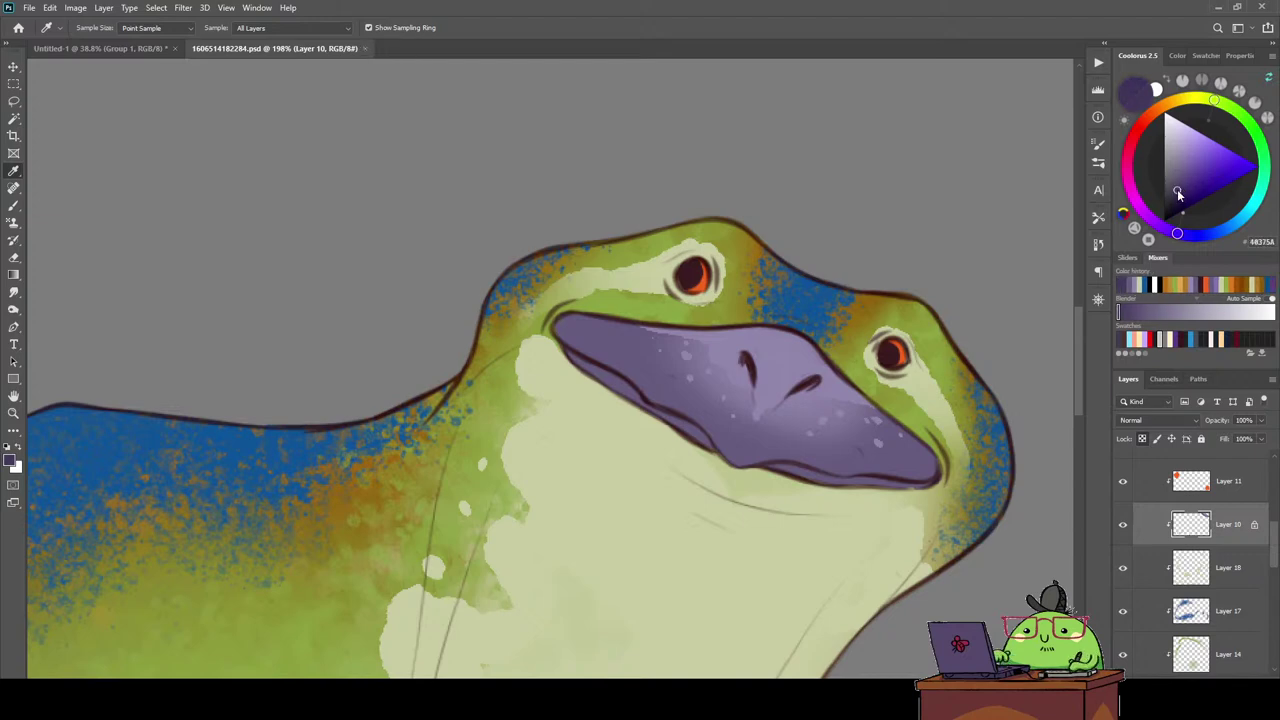
Paint darker purple dabs across the beak and a deep stroke along its lower edge.
key("b")
left_click_drag(743, 458, 793, 455)
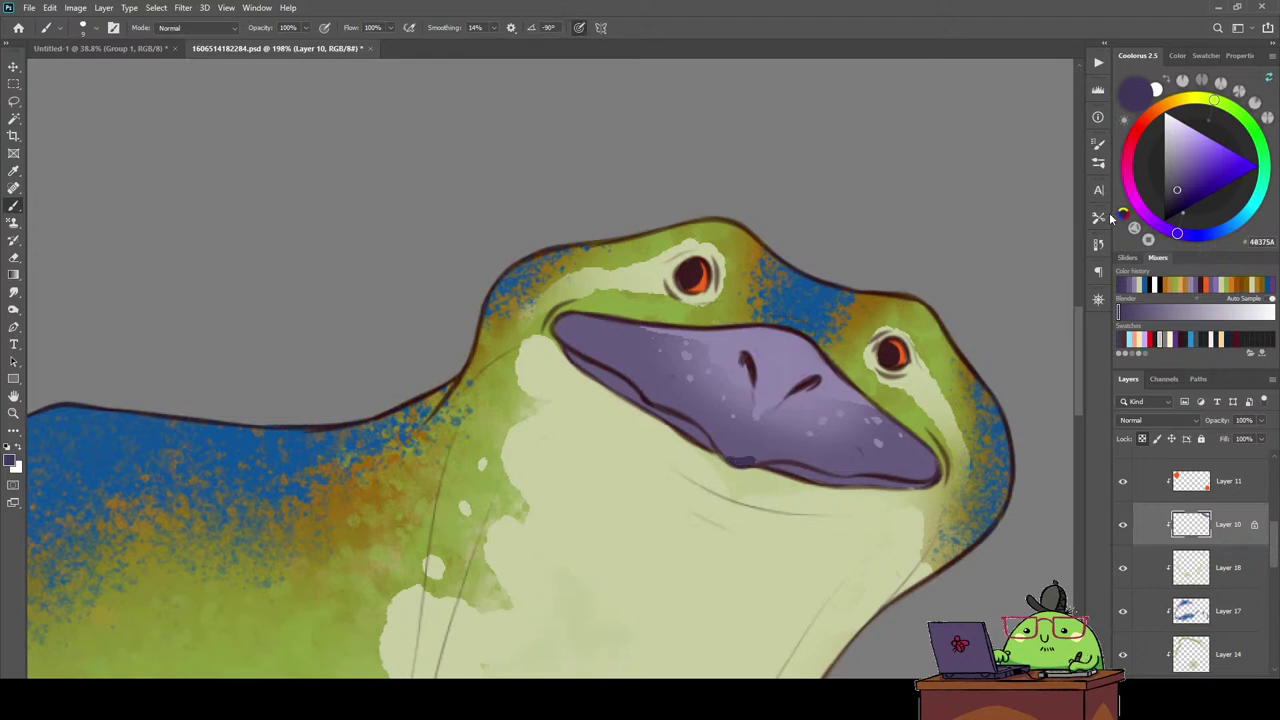
left_click(1176, 184)
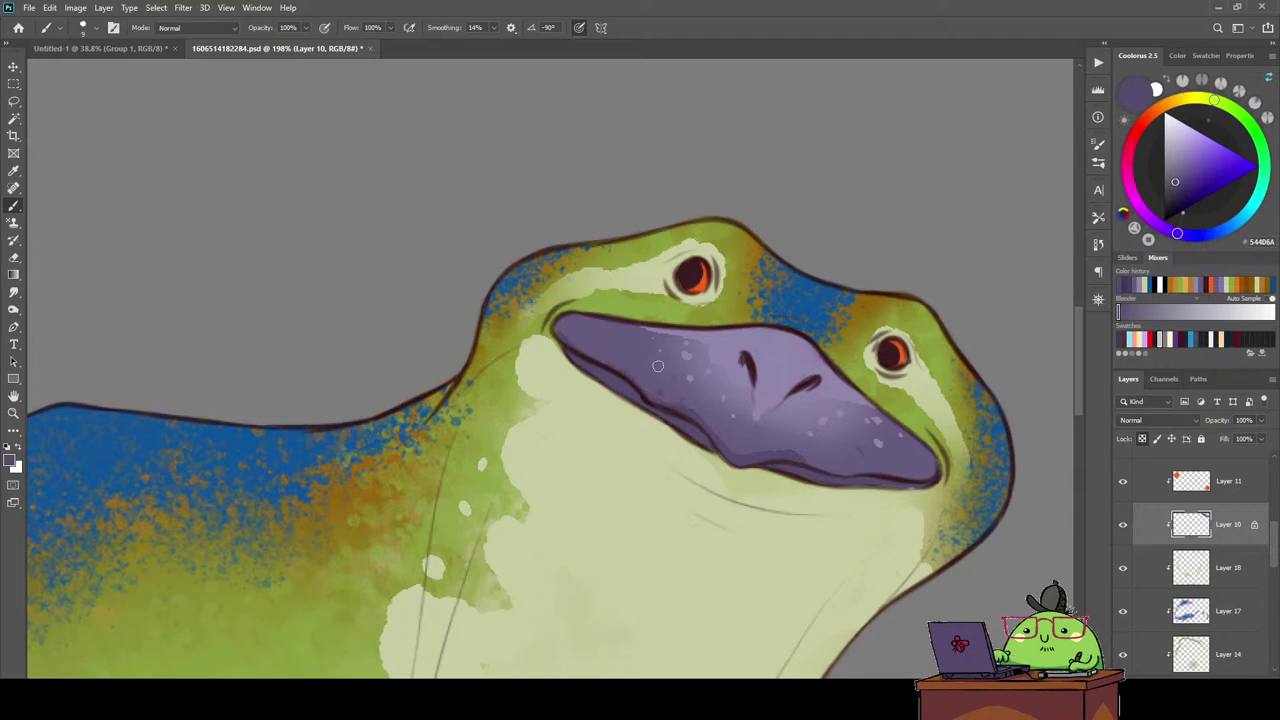
left_click_drag(658, 366, 579, 335)
left_click_drag(800, 458, 849, 470)
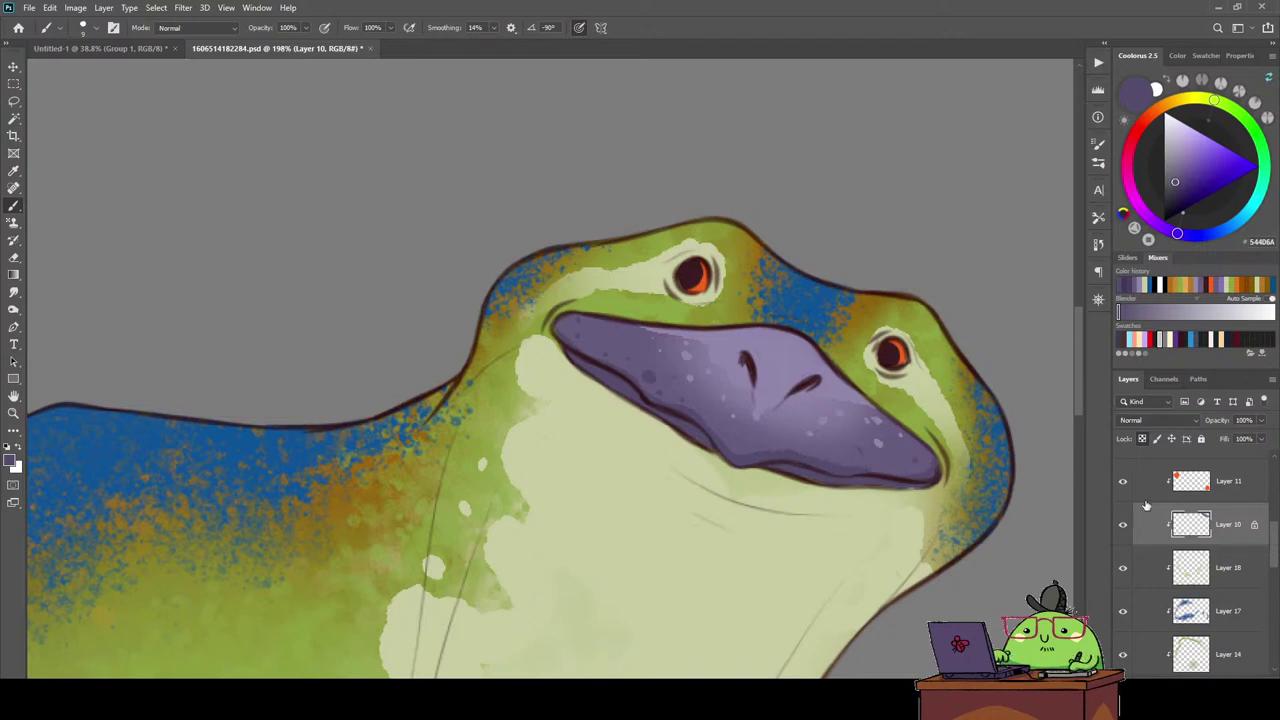
scroll(1146, 505, "up", 2)
scroll(1170, 519, "up", 2)
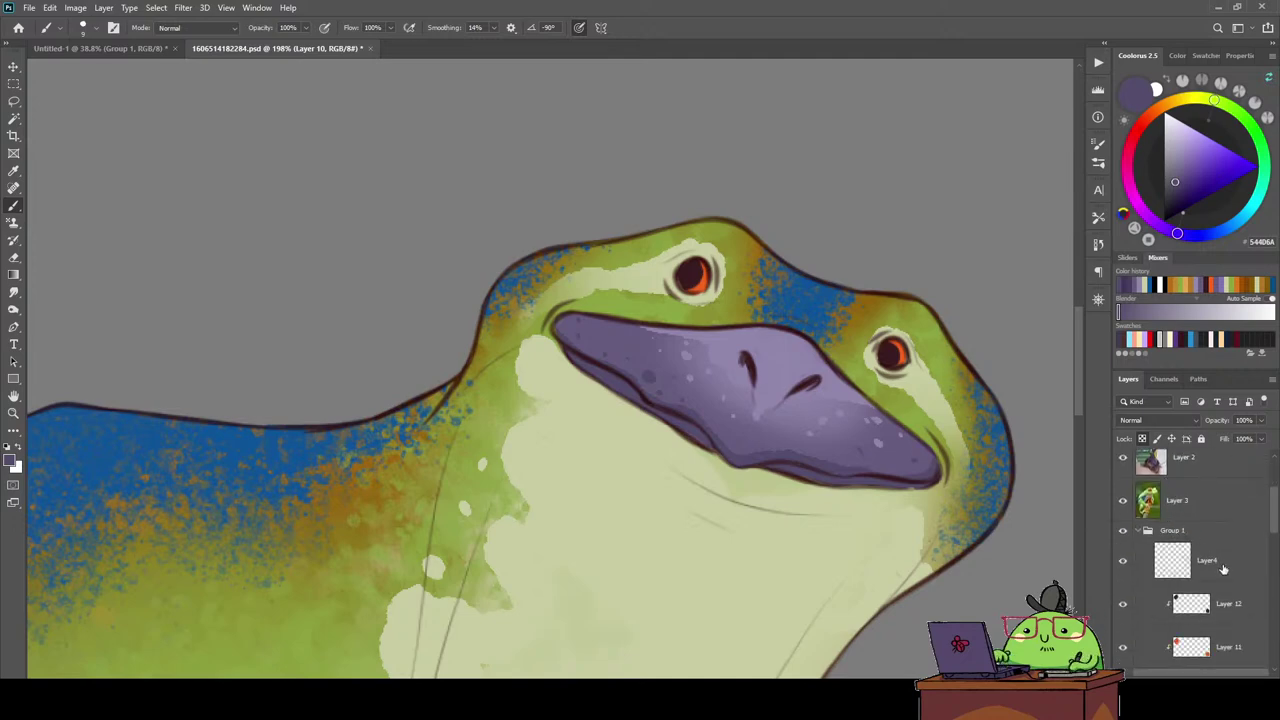
On a new layer above Layer4, dab white catchlights into both eyes.
left_click(1222, 568)
left_click(1236, 674)
key("d")
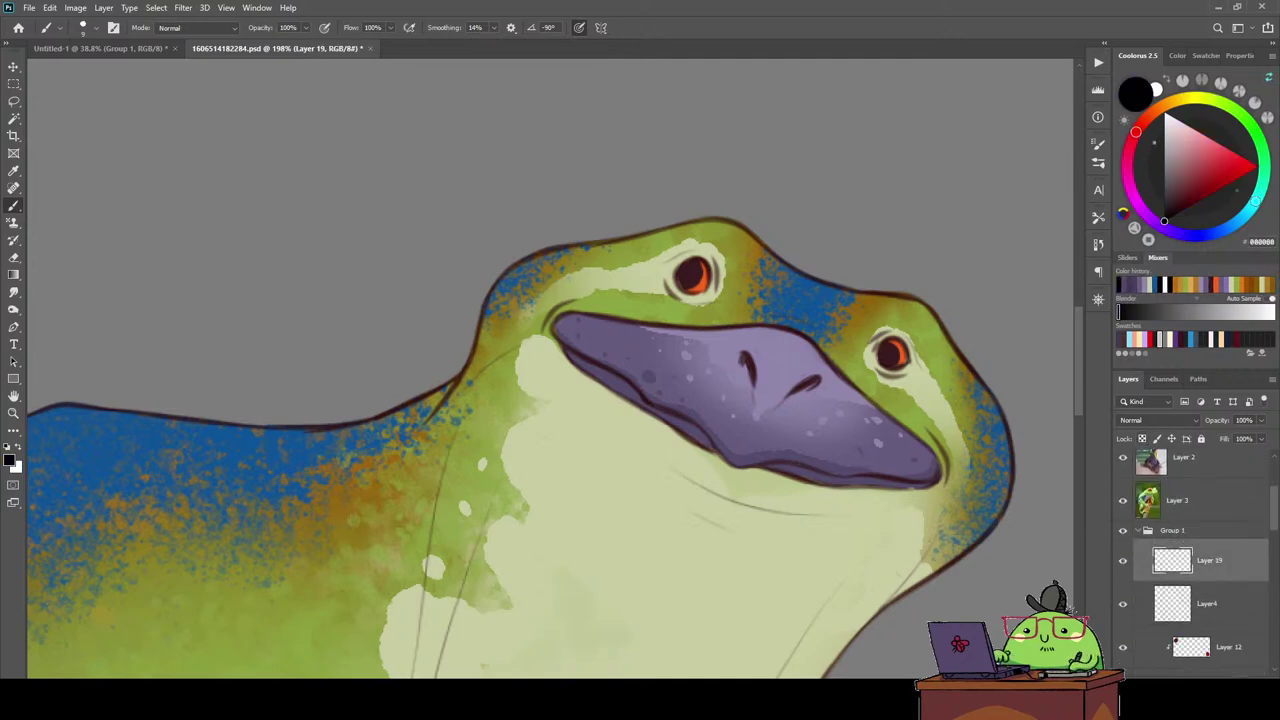
key("x")
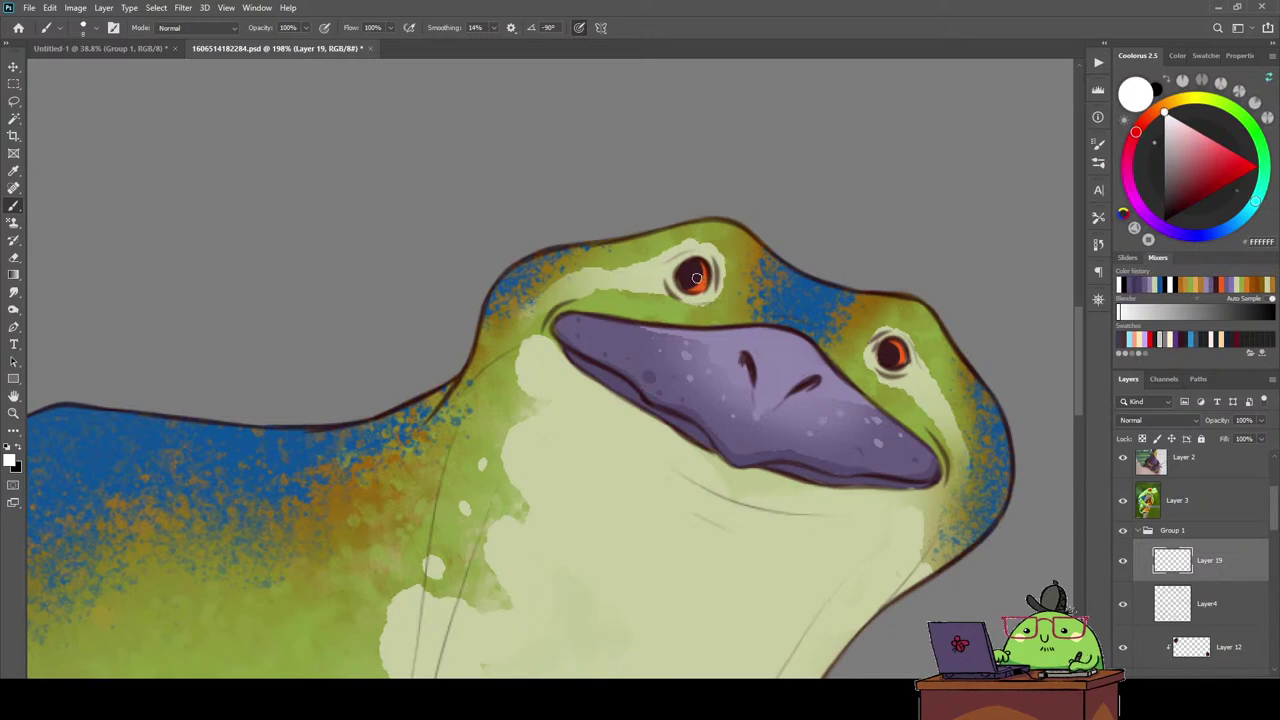
key("alt+BackSpace")
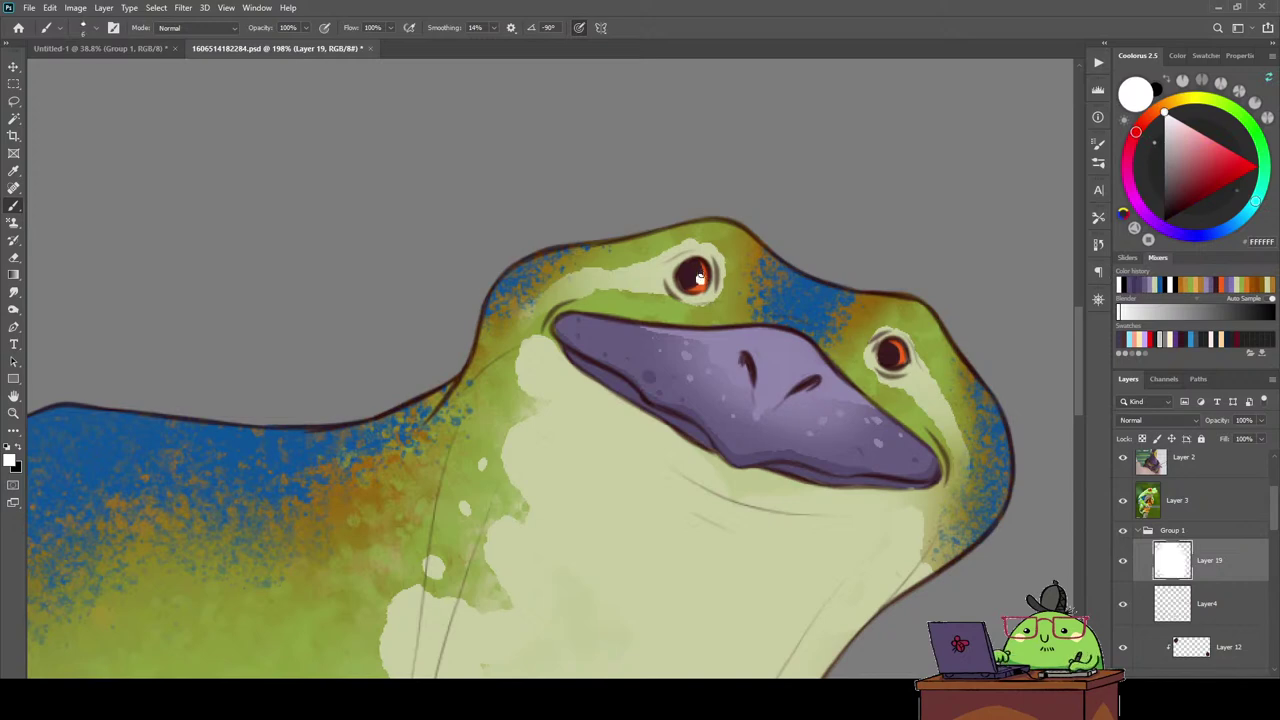
left_click(898, 354)
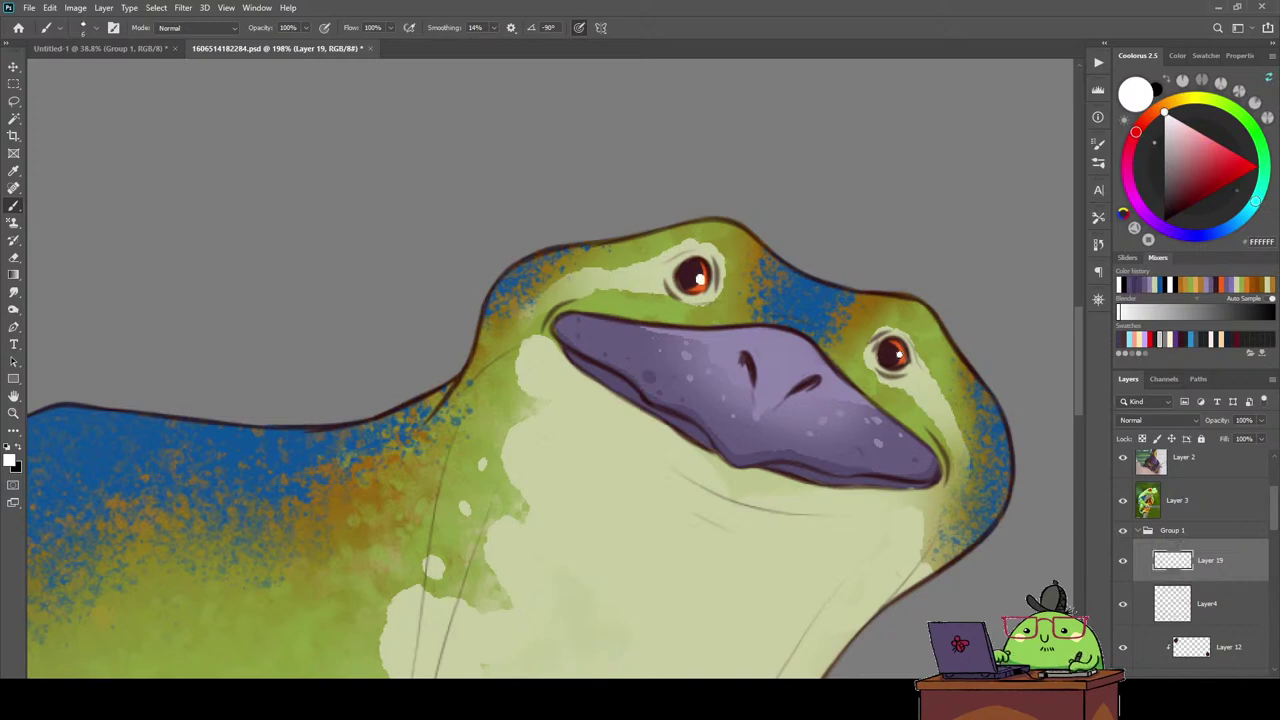
scroll(875, 331, "down", 3)
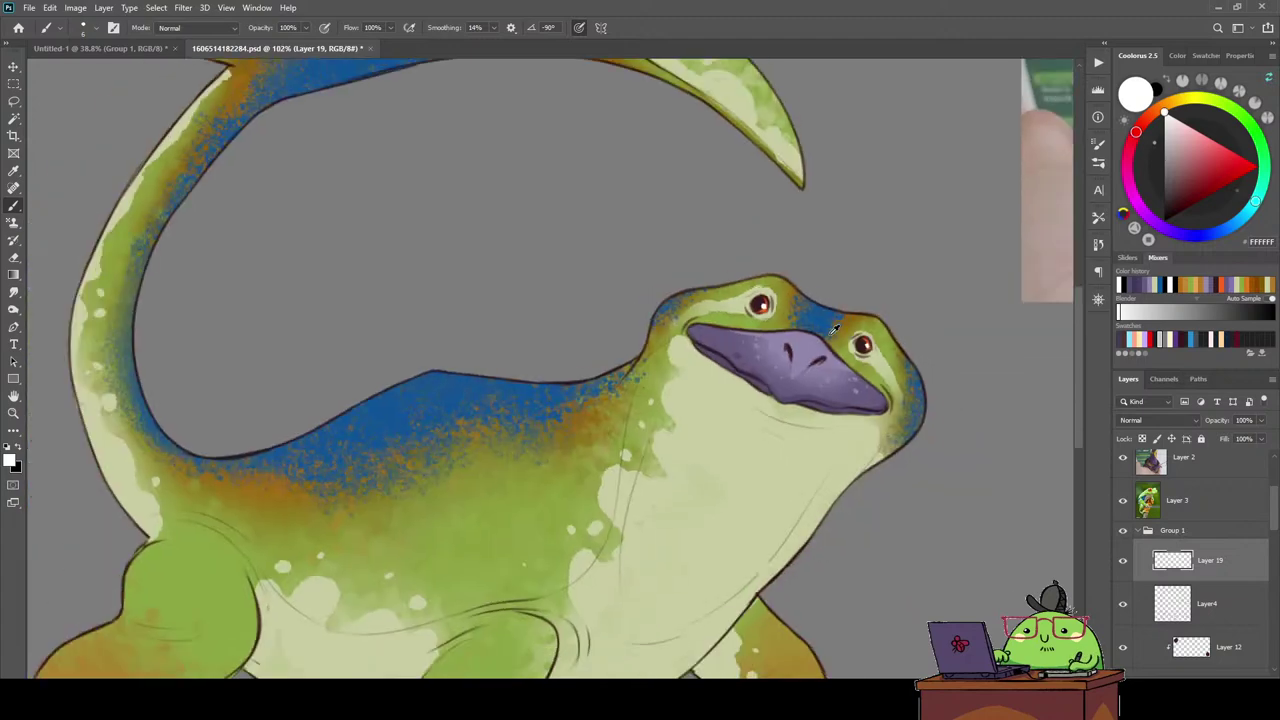
scroll(831, 330, "down", 3)
scroll(698, 328, "down", 1)
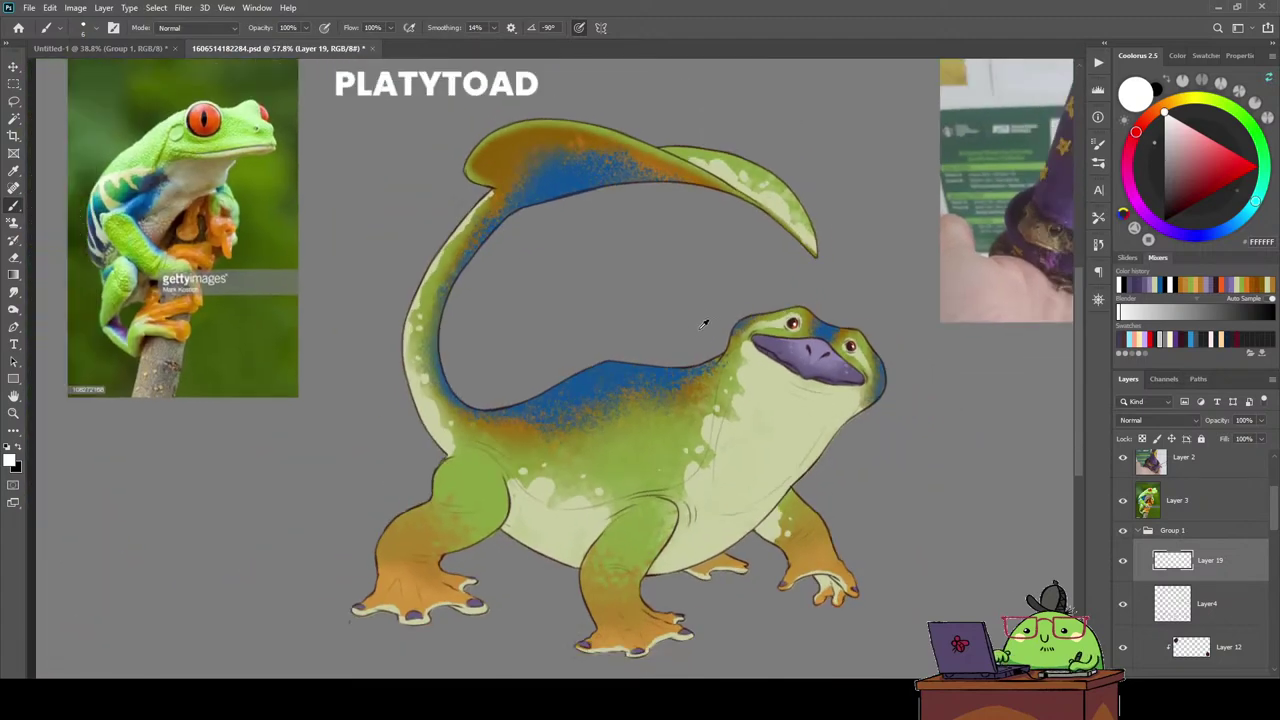
scroll(775, 388, "up", 1)
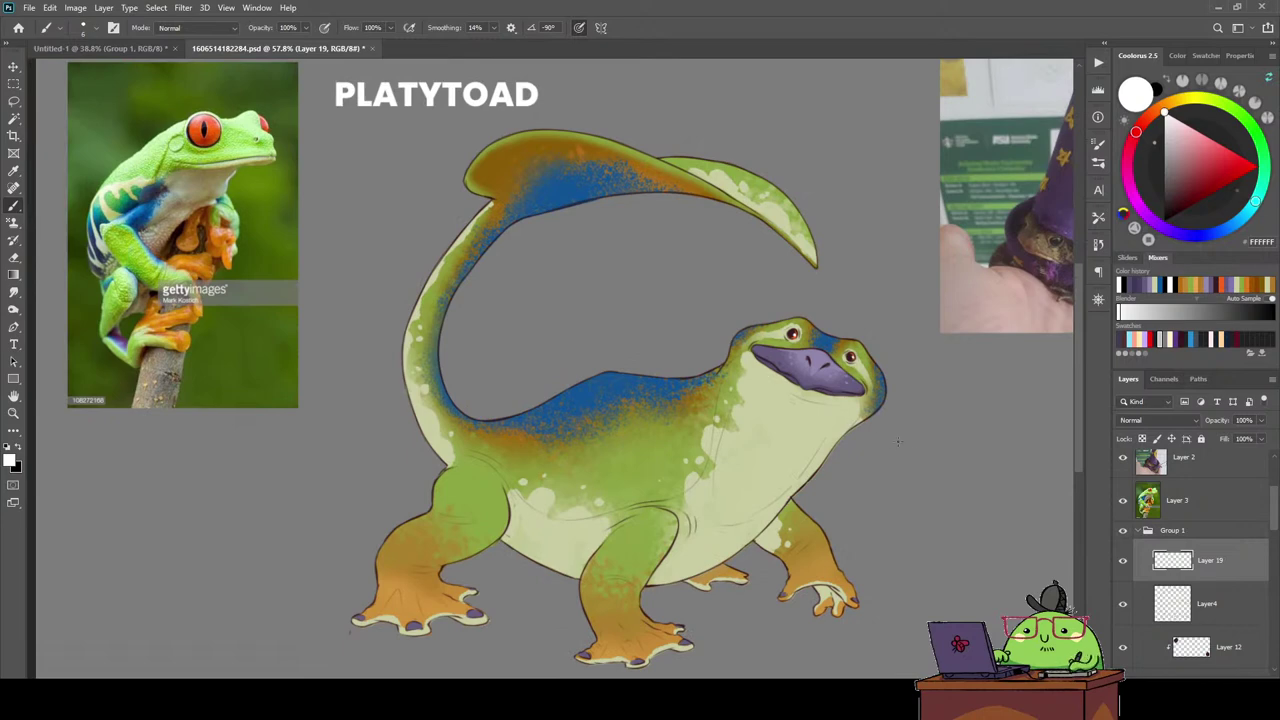
scroll(1200, 570, "down", 2)
scroll(1205, 575, "down", 2)
Apply Hue/Saturation to Layer 17 with Saturation -15 and Hue +6.
left_click(1226, 563)
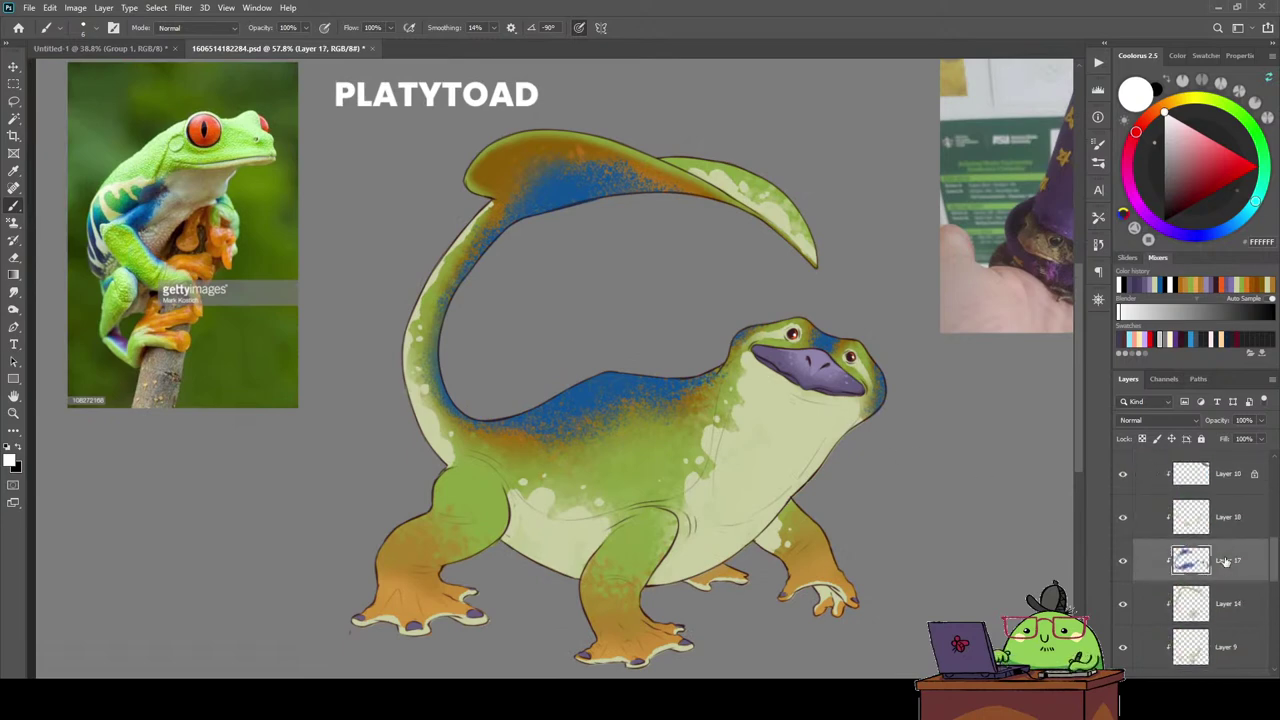
key("ctrl+u")
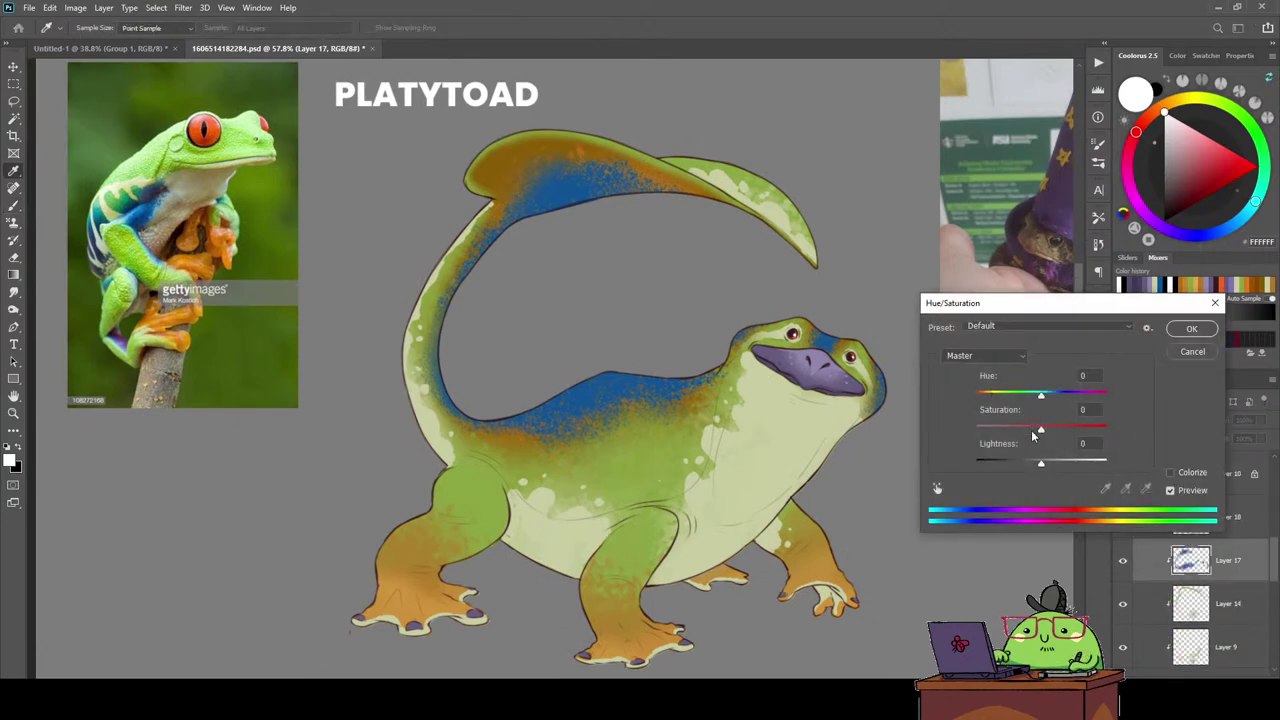
mouse_move(1039, 430)
left_mouse_down()
mouse_move(1038, 396)
mouse_move(933, 398)
mouse_move(1125, 385)
left_mouse_up()
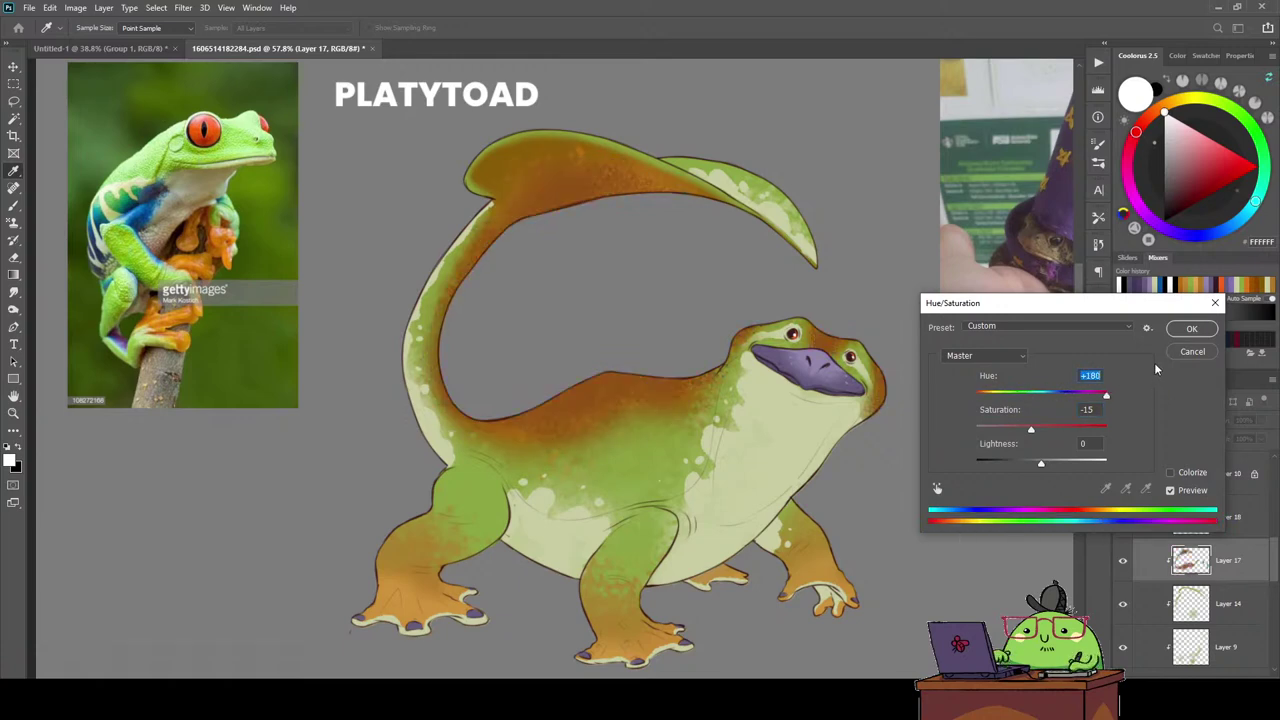
left_click(1172, 490)
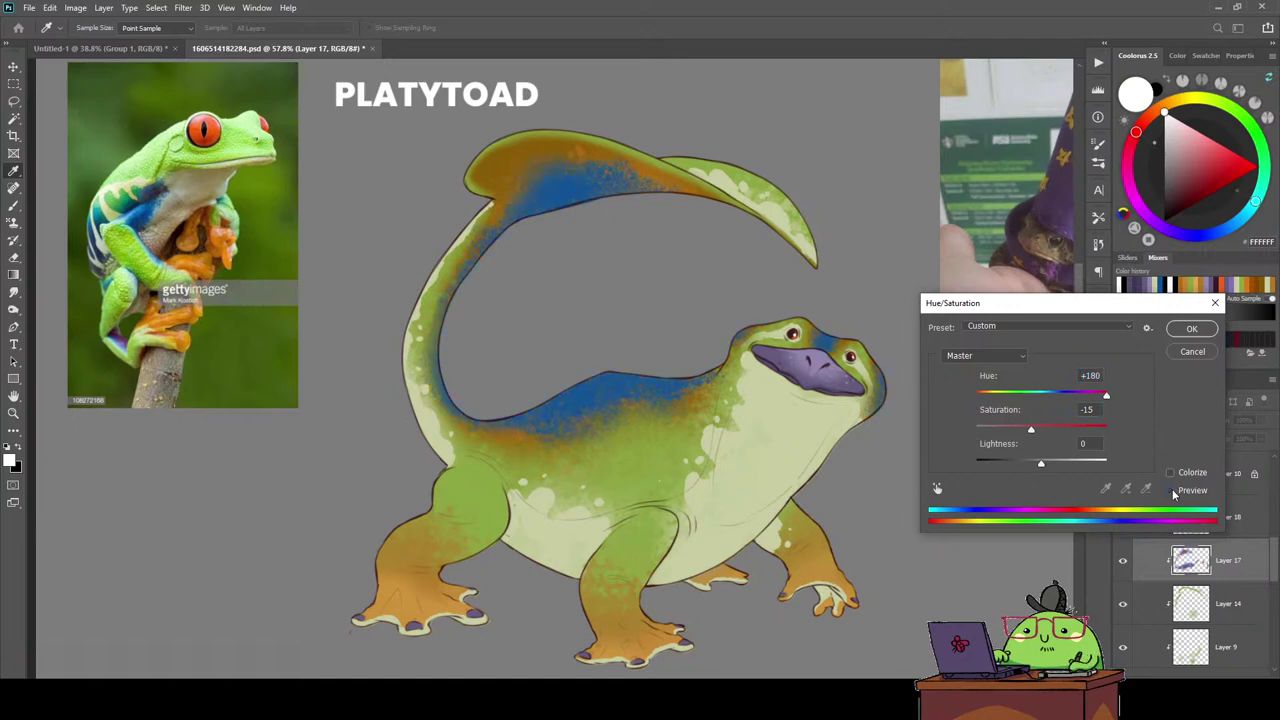
left_click(1172, 490)
left_click(1172, 490)
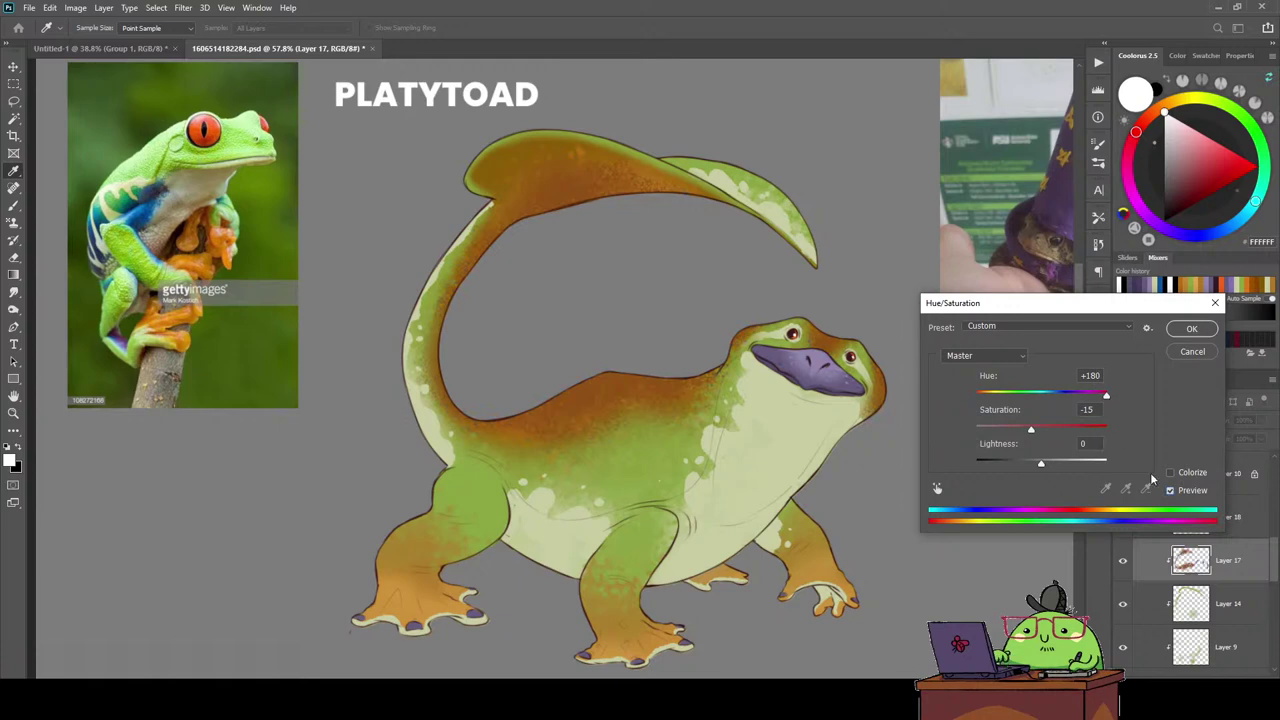
double_click(1092, 376)
type("0")
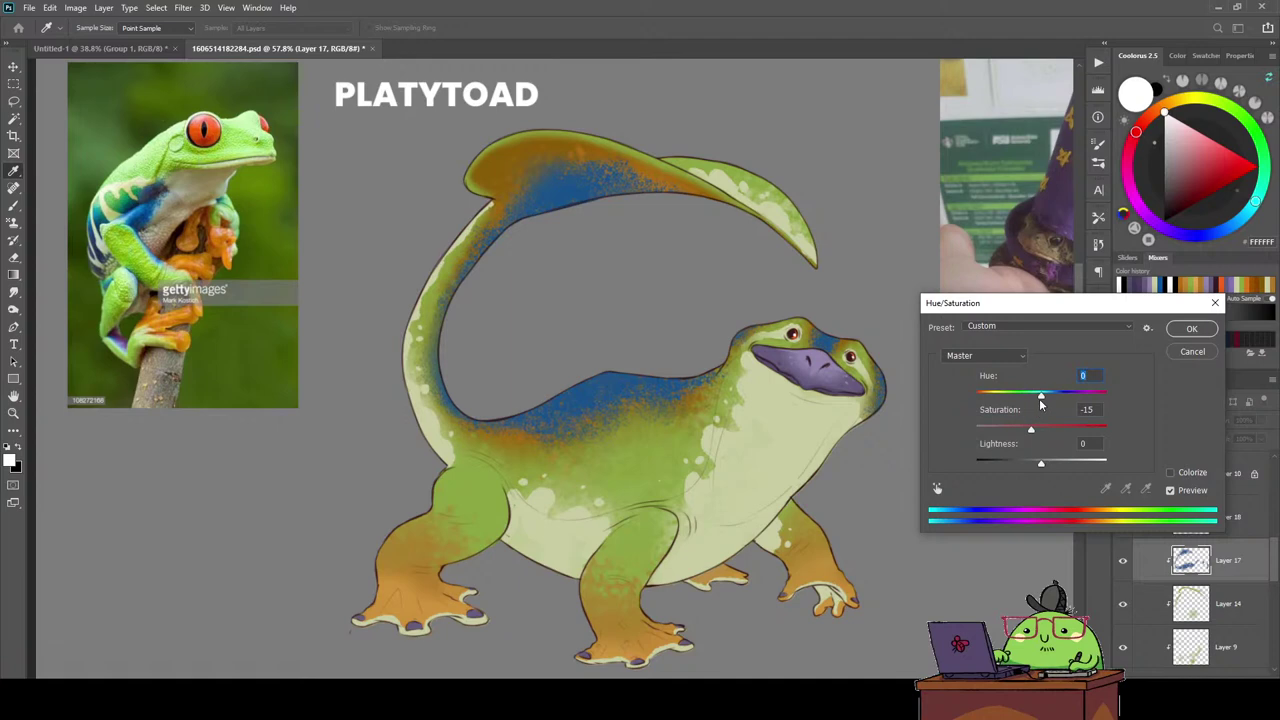
left_click_drag(1040, 396, 1047, 398)
left_click(1192, 329)
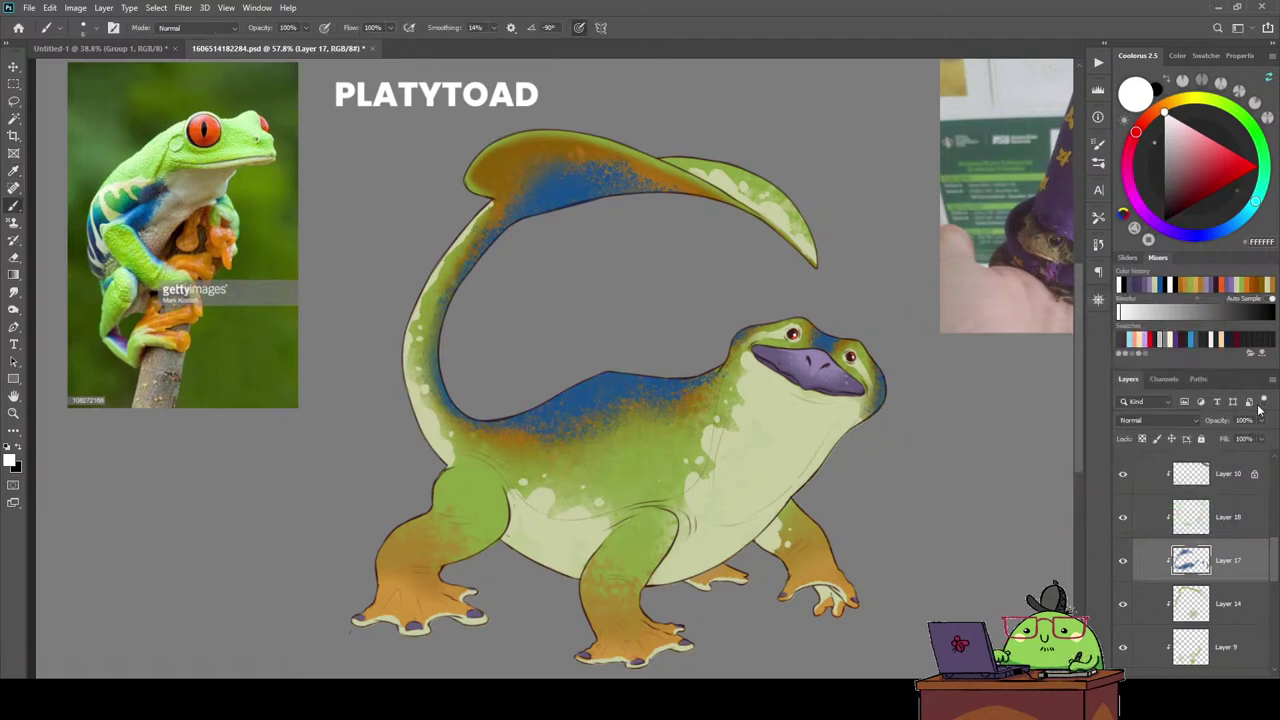
Lower Layer 17's opacity to about 74%.
left_click(1261, 420)
mouse_move(1262, 437)
left_mouse_down()
mouse_move(1233, 437)
mouse_move(1247, 437)
left_mouse_up()
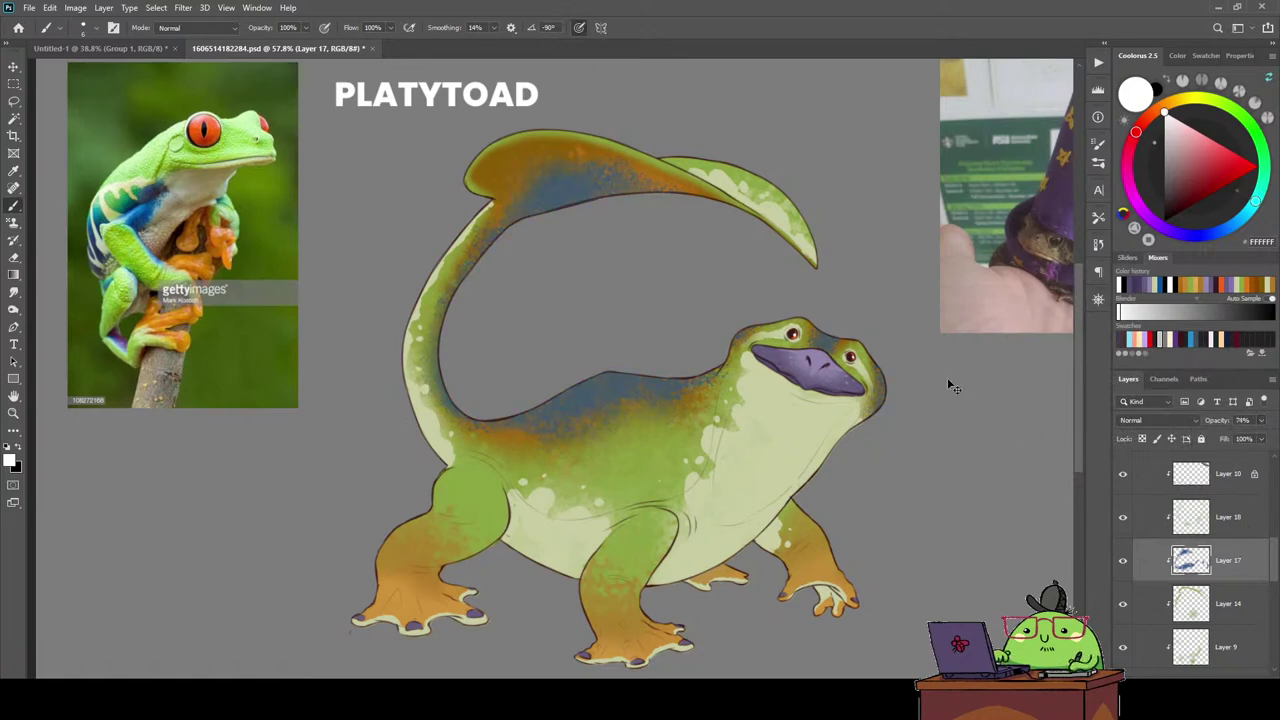
scroll(1217, 515, "up", 2)
Lock Layer4's transparency and recolour the line art with the body's sampled green.
scroll(1217, 515, "up", 3)
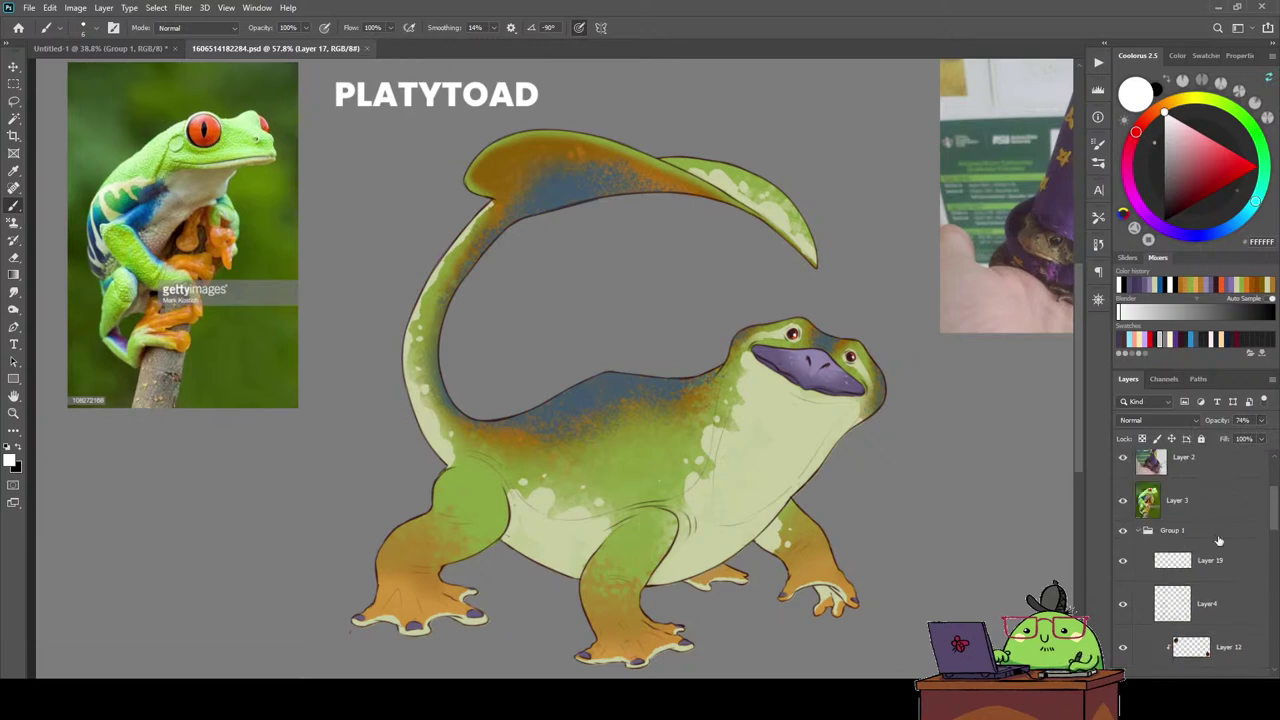
left_click(1207, 603)
left_click(1123, 604)
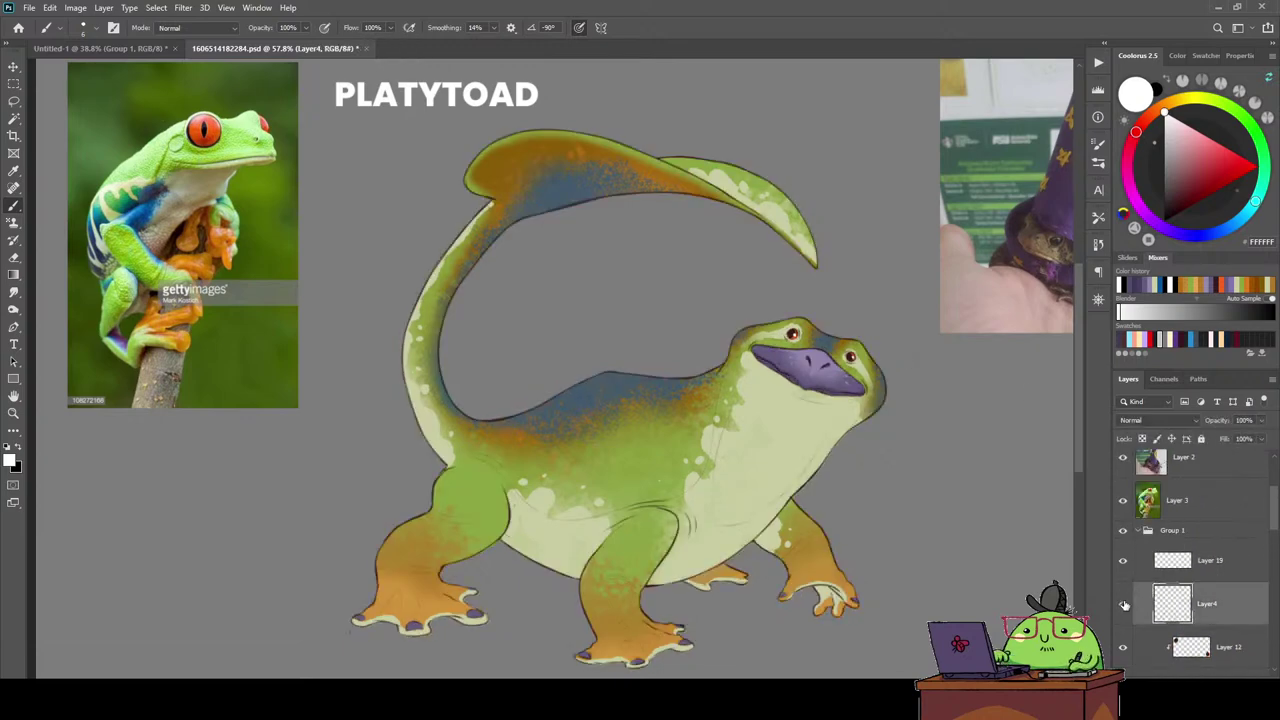
left_click(1143, 438)
key("i")
left_click(664, 450)
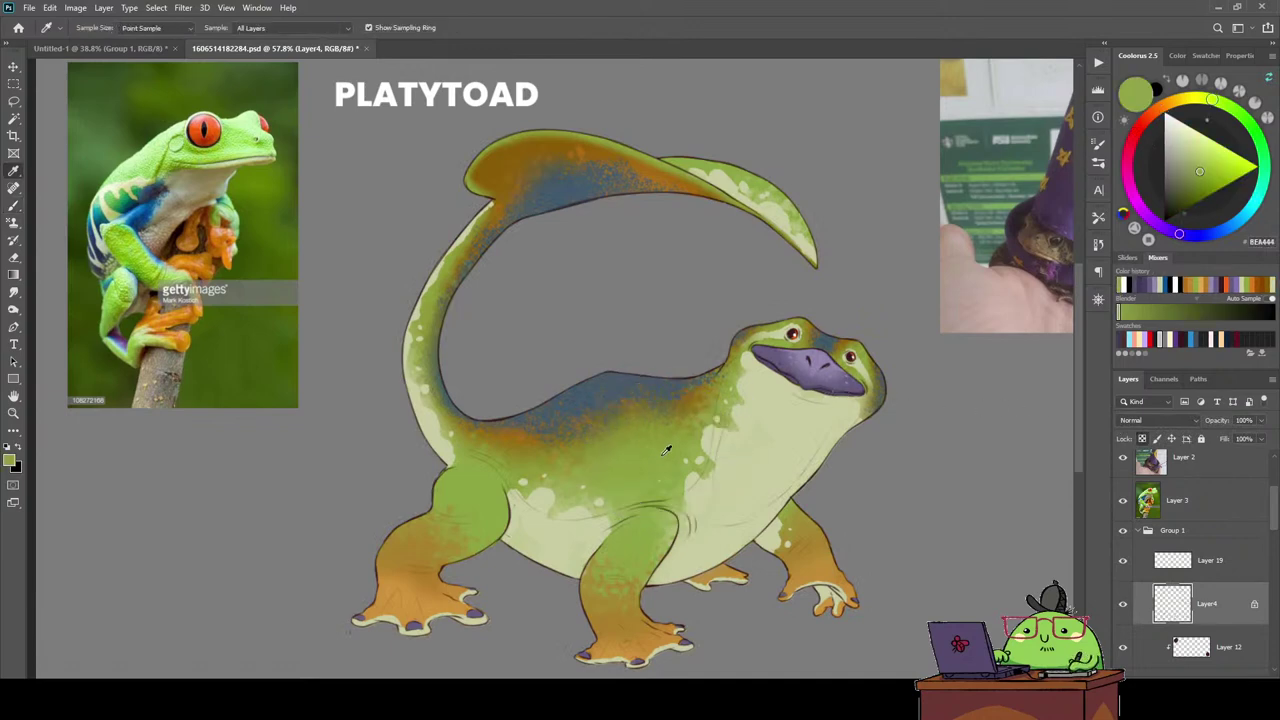
key("alt+BackSpace")
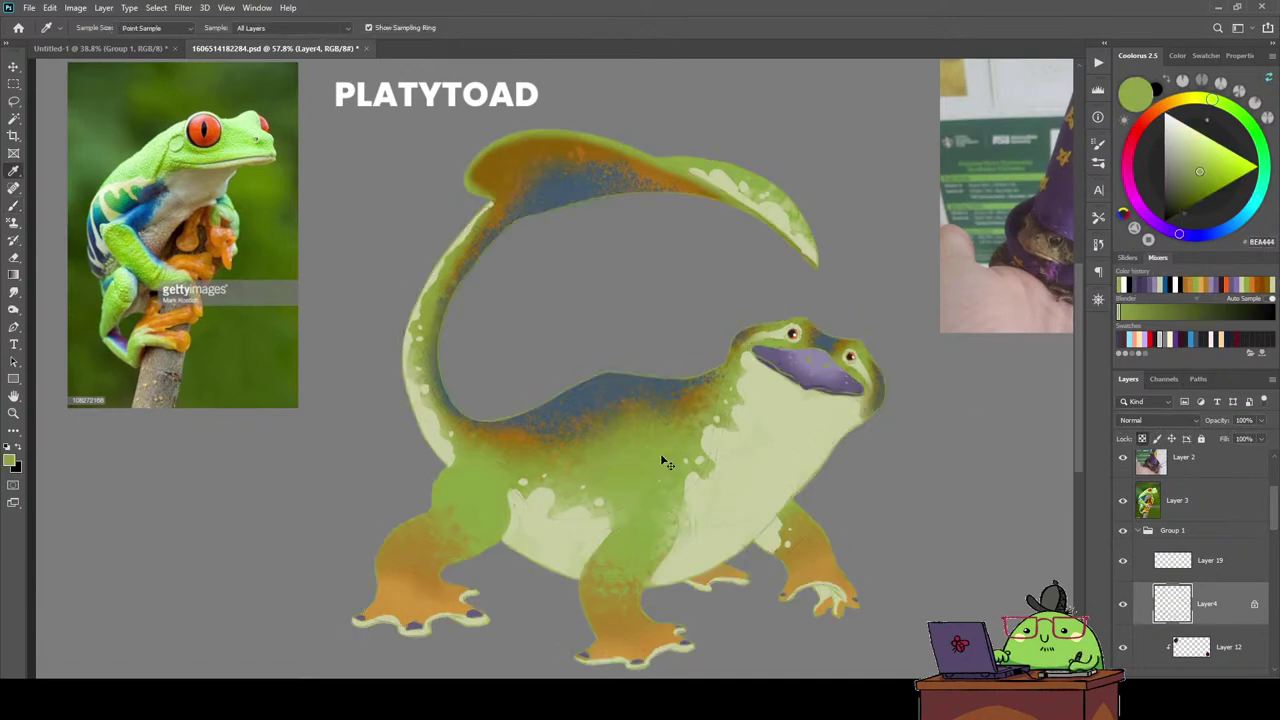
Darken the creature with a Hue/Saturation Lightness of -57.
key("ctrl+u")
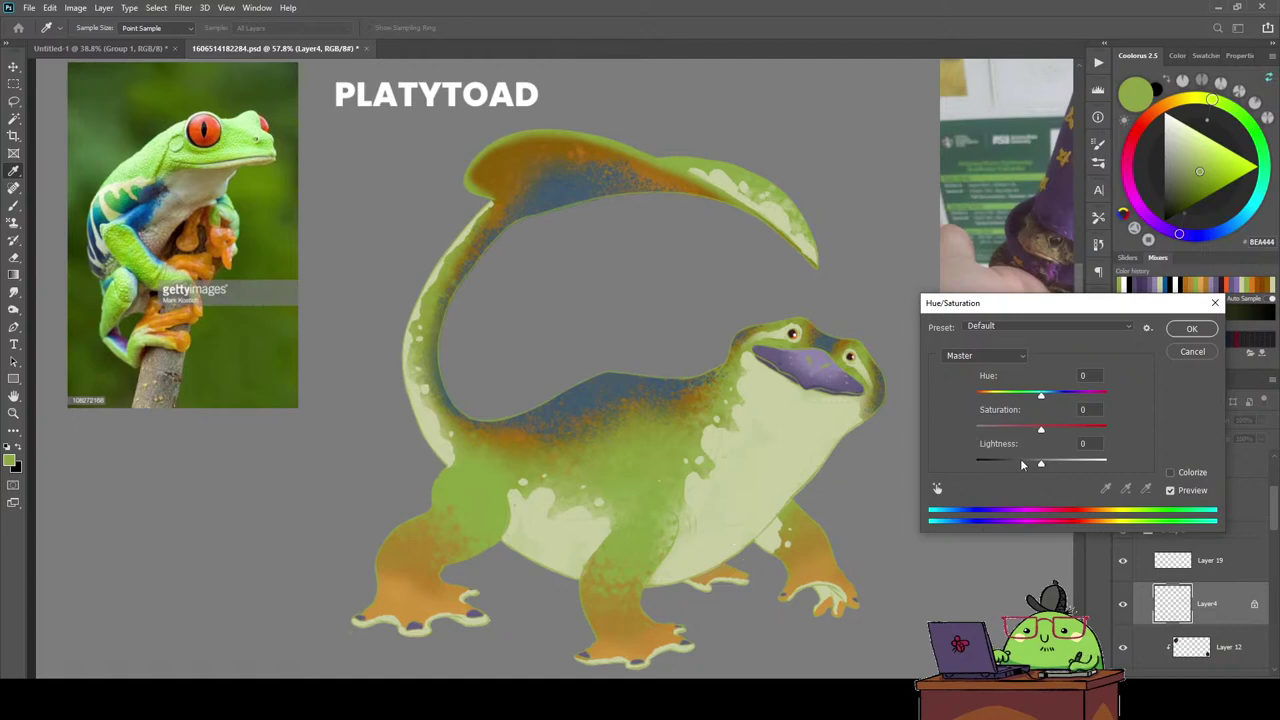
left_click_drag(1040, 463, 1008, 463)
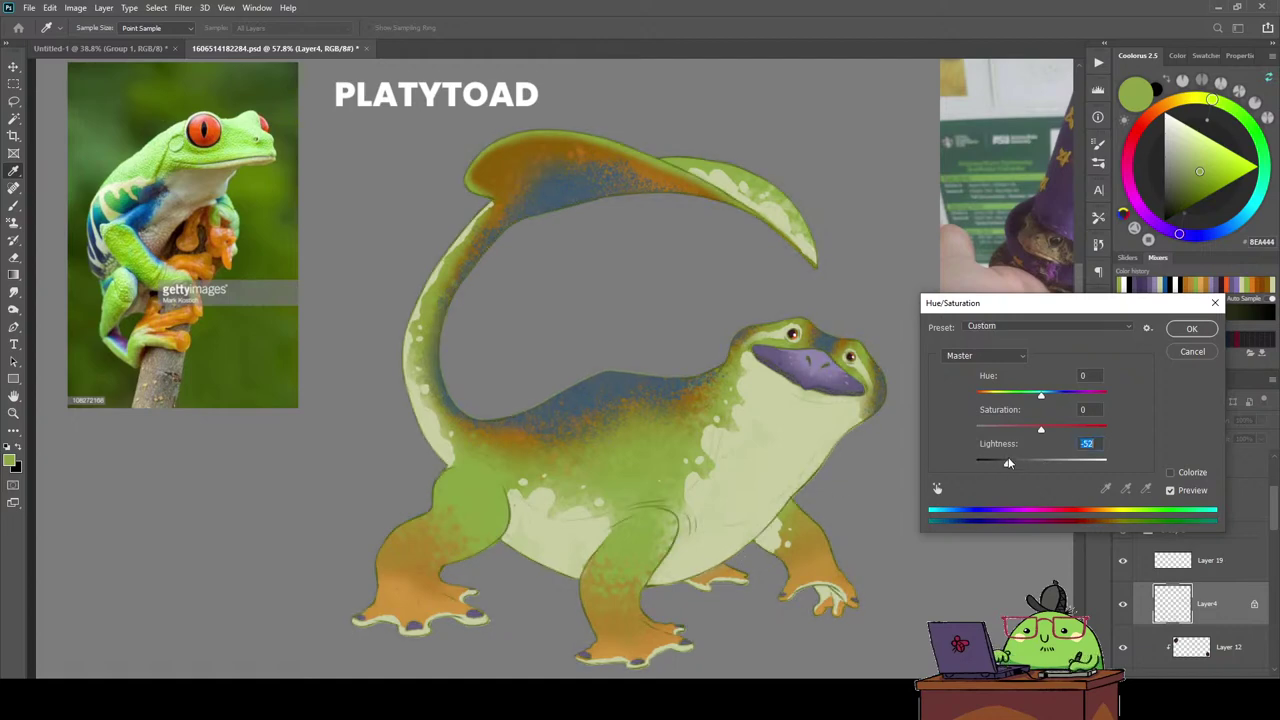
left_click_drag(1008, 463, 1005, 462)
left_click(1175, 333)
scroll(591, 372, "down", 1)
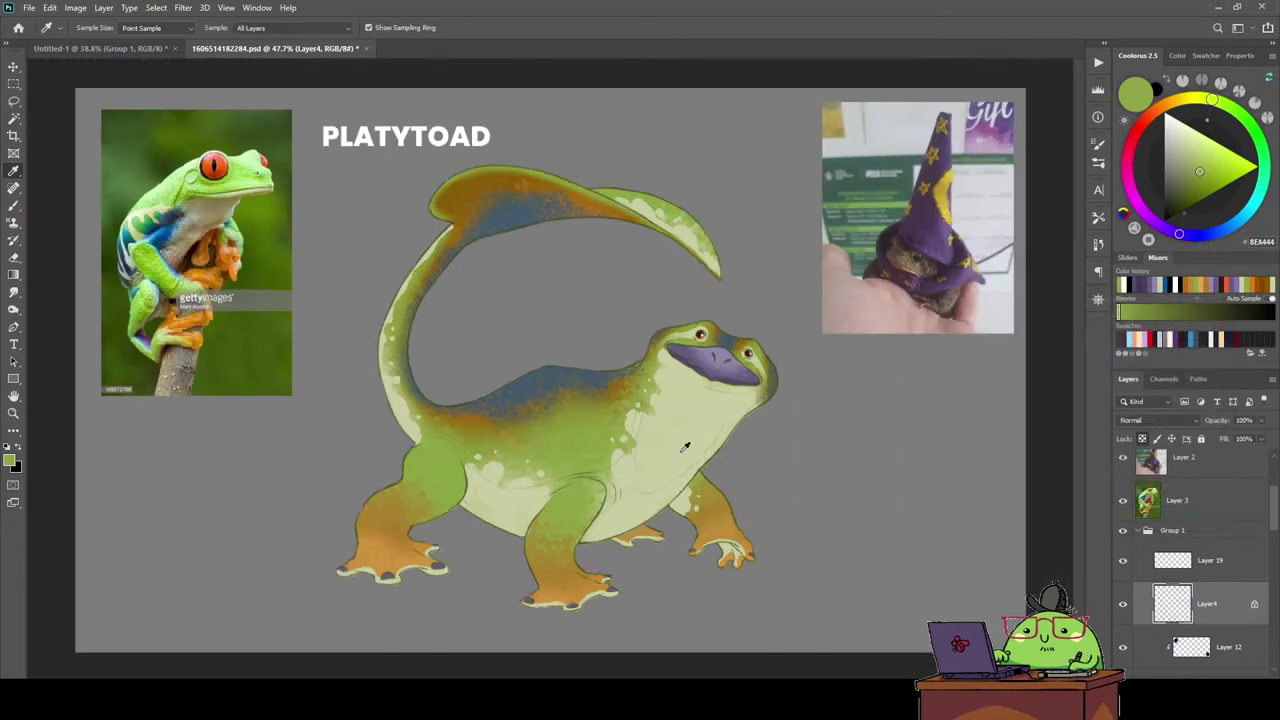
scroll(591, 372, "down", 1)
scroll(591, 372, "up", 1)
key("ctrl+z")
key("ctrl+shift+z")
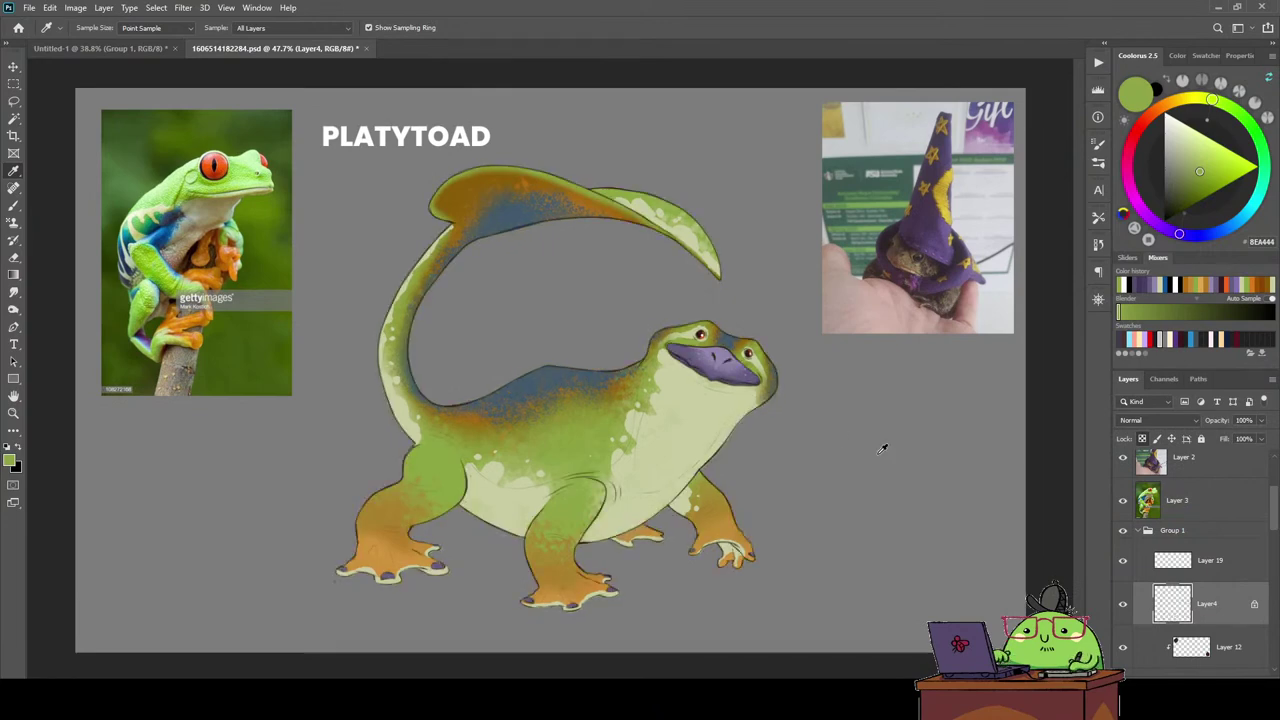
scroll(500, 485, "up", 3)
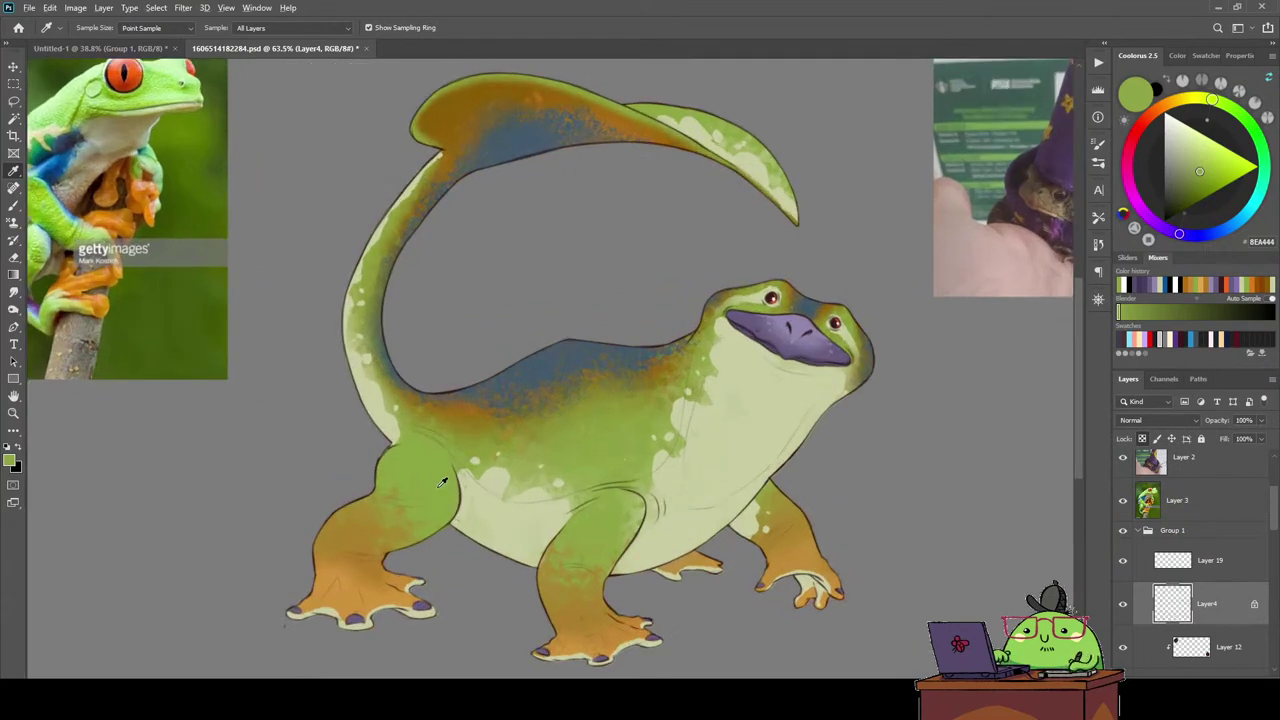
Lift the creature slightly with a Hue/Saturation Lightness of +11.
key("ctrl+u")
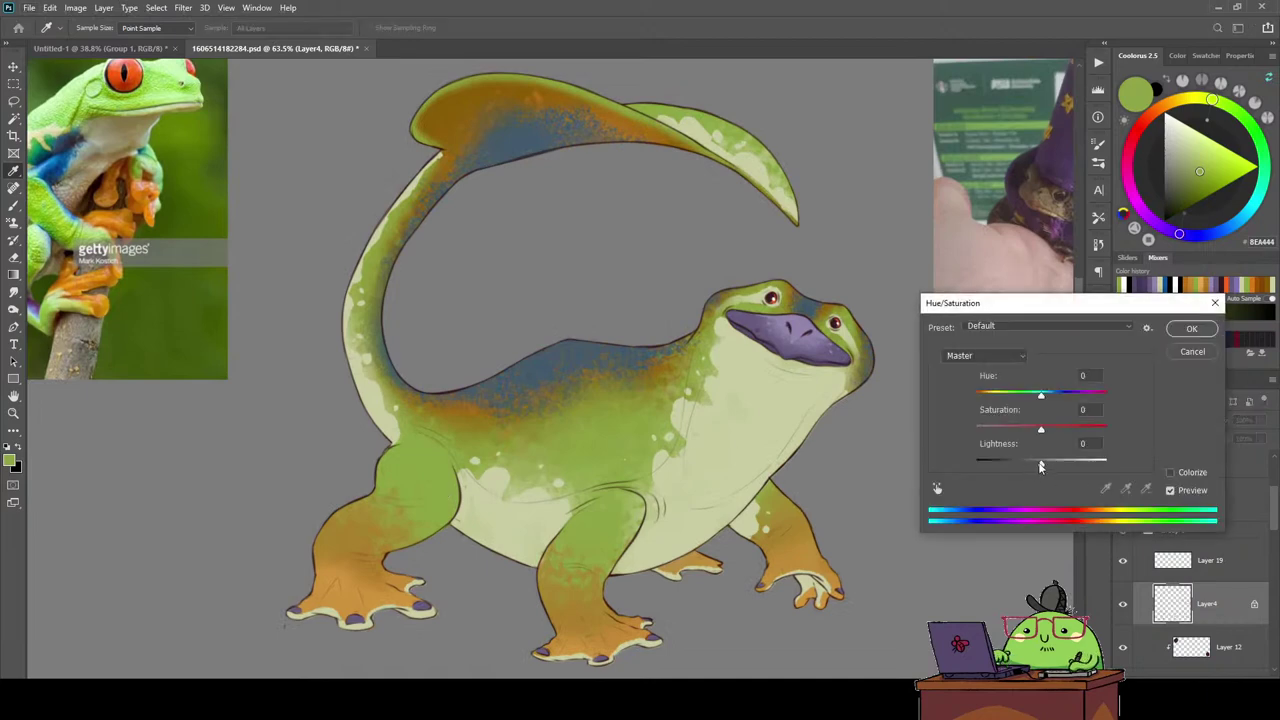
left_click_drag(1041, 466, 1051, 466)
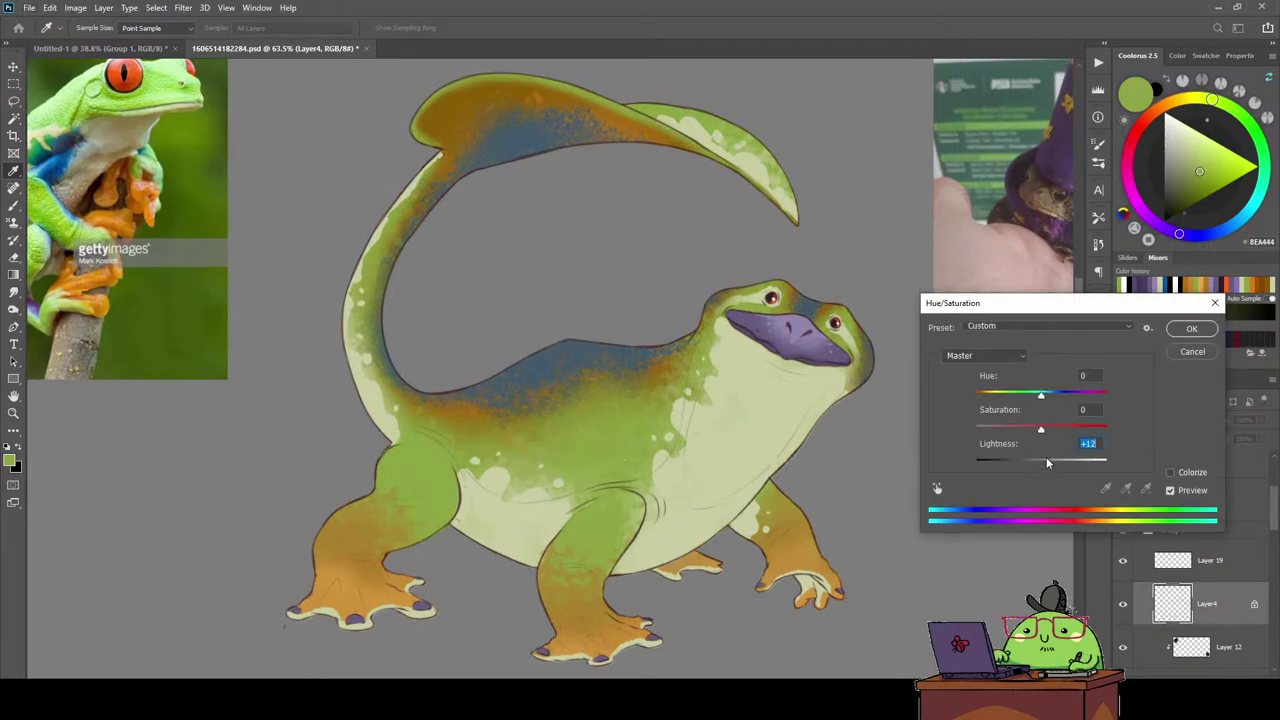
left_click(1182, 331)
key("ctrl+0")
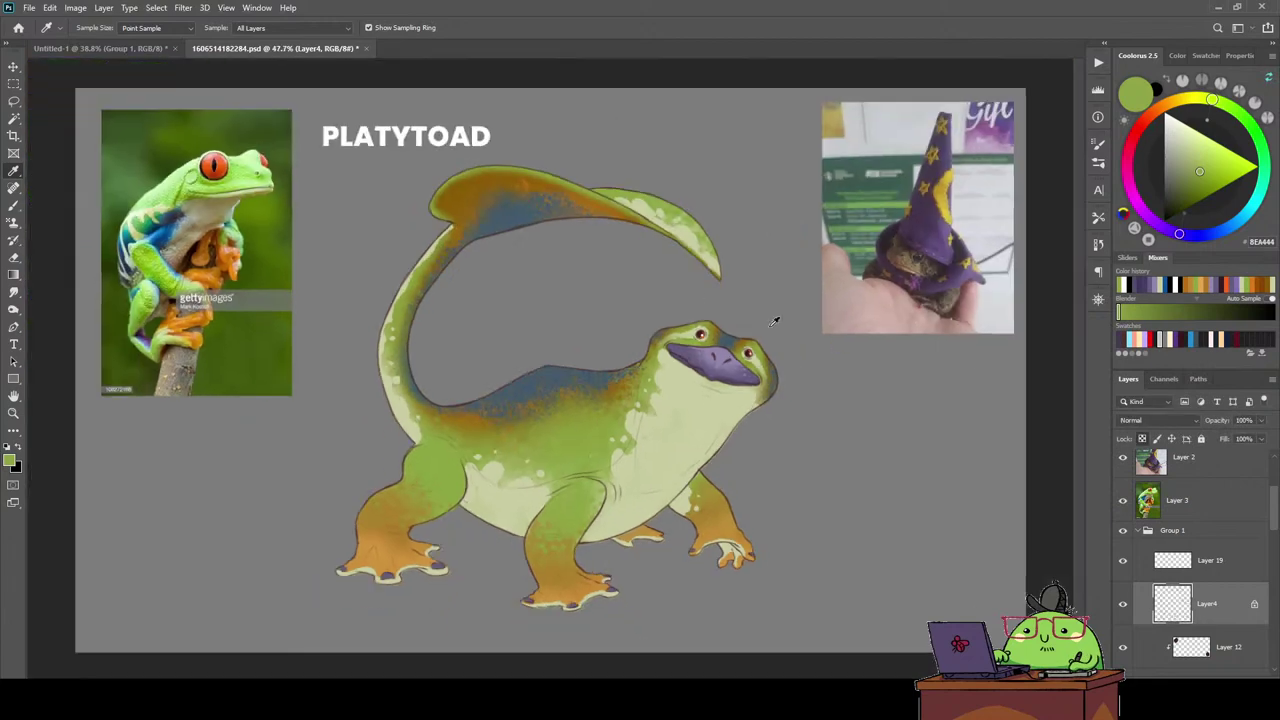
Stamp Group 1 into a merged layer, Group 1 copy 2, then inspect the wizard-toad photo.
left_click(1138, 530)
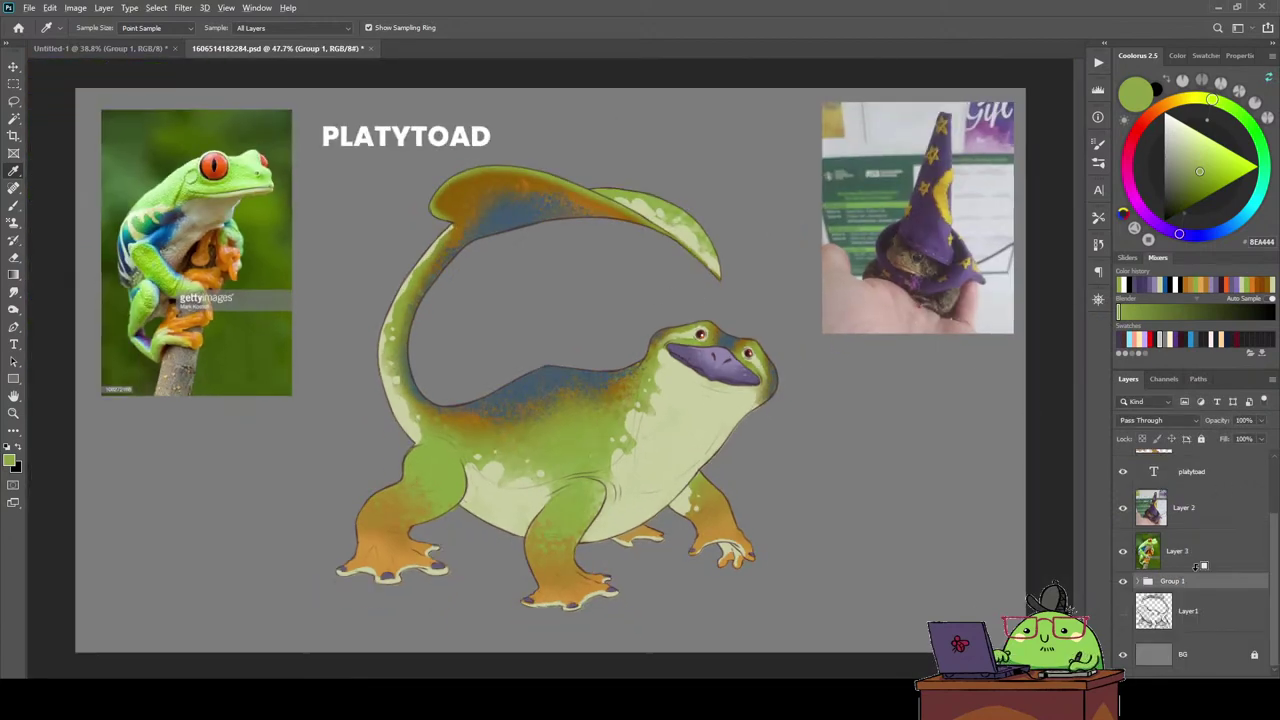
key("ctrl+j")
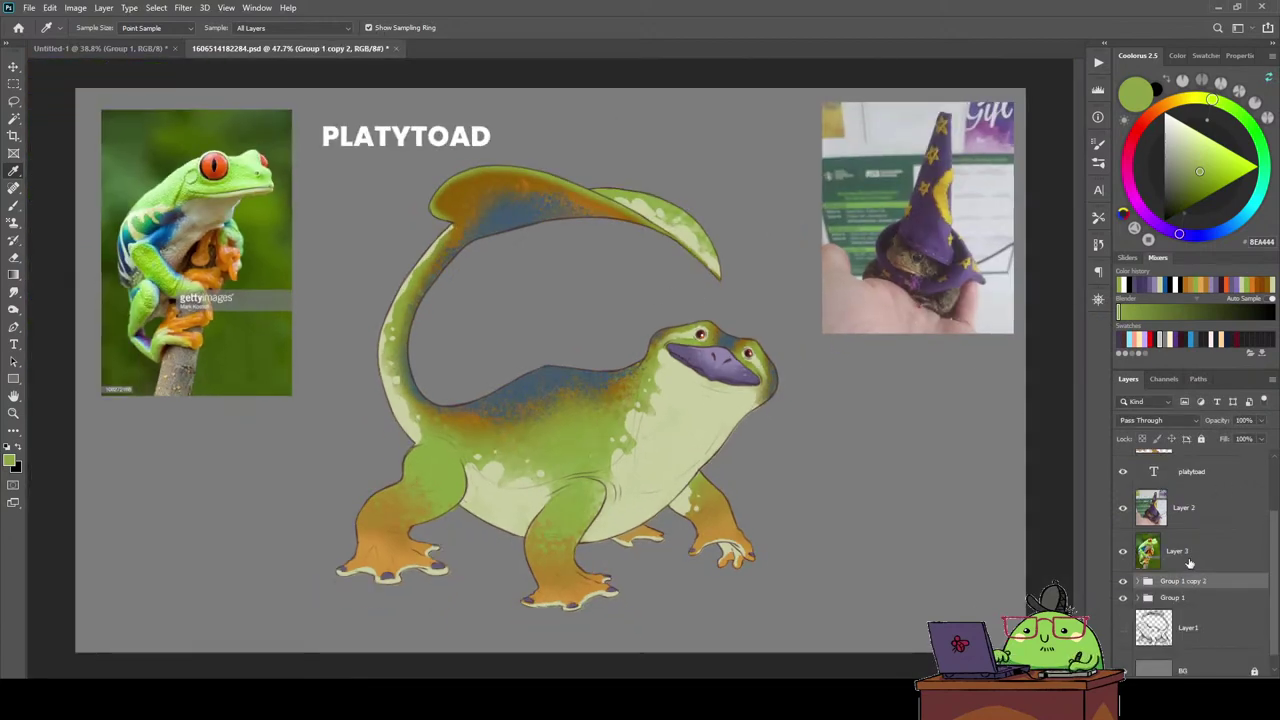
key("ctrl+e")
scroll(695, 442, "up", 5)
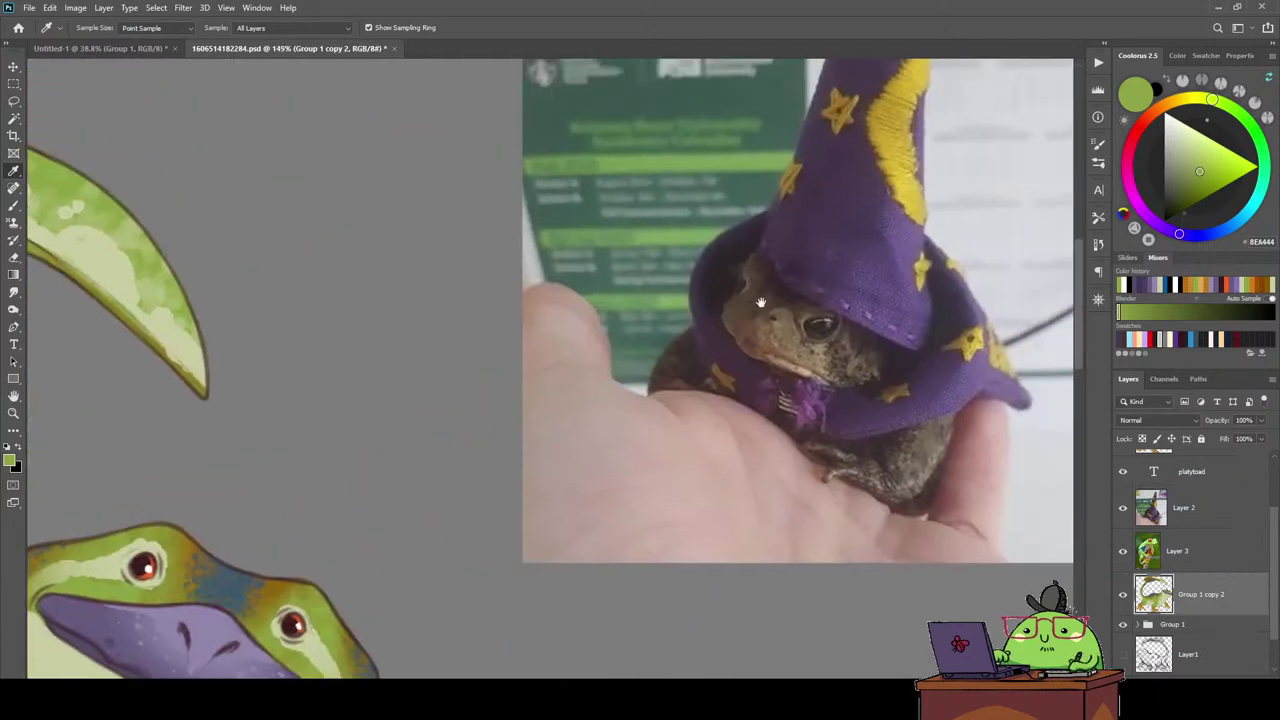
scroll(695, 442, "down", 2)
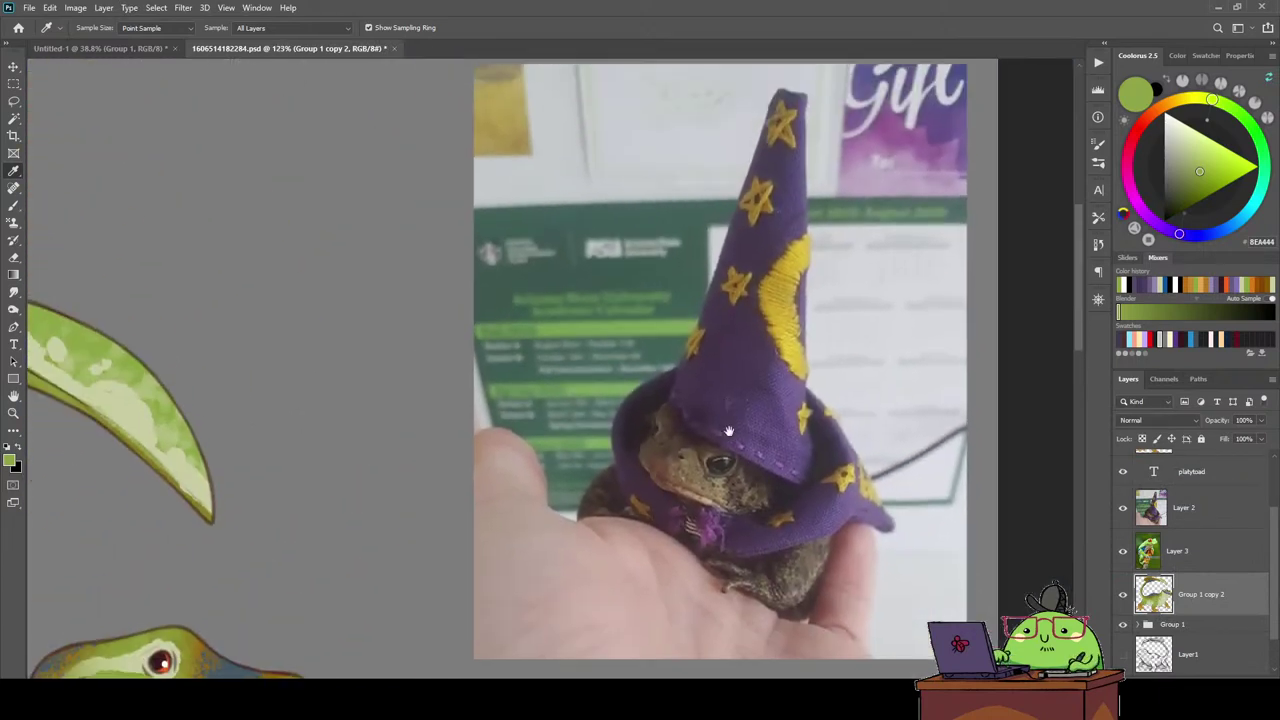
mouse_move(743, 404)
left_mouse_down()
mouse_move(626, 471)
mouse_move(771, 423)
mouse_move(607, 416)
left_mouse_up()
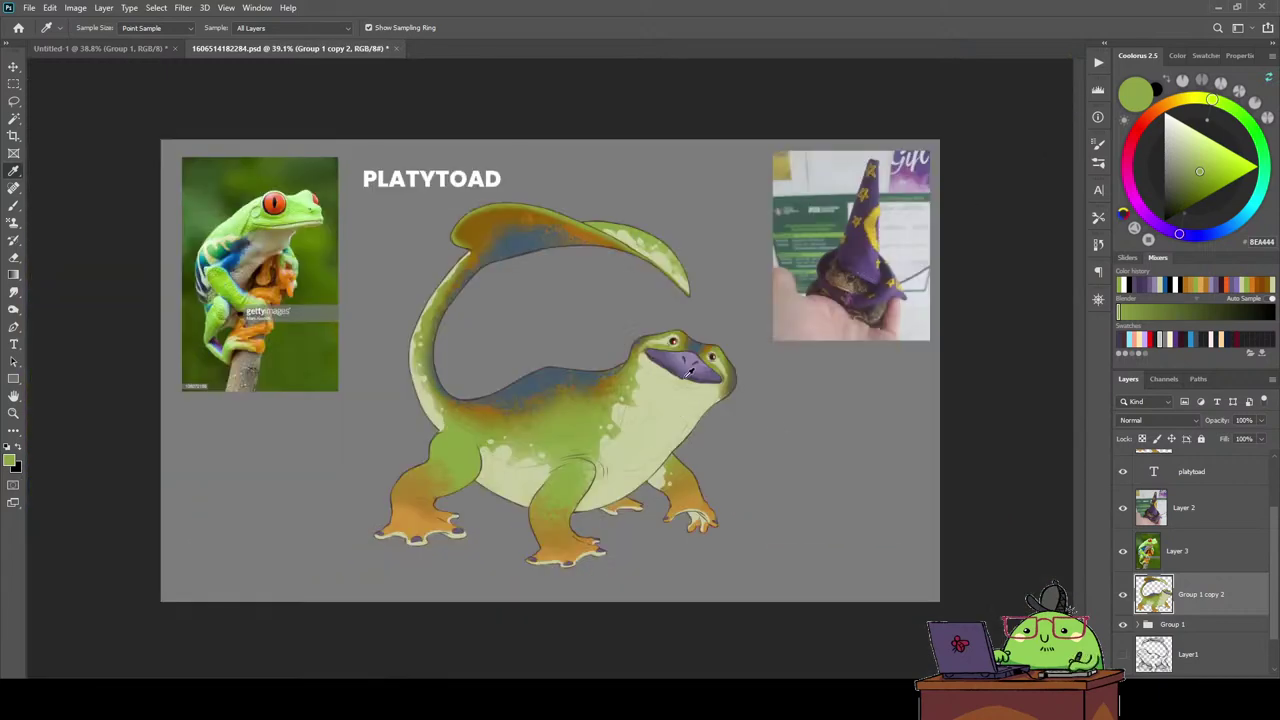
Add a new Multiply layer with purple sampled from the wizard hat.
key("ctrl+shift+alt+n")
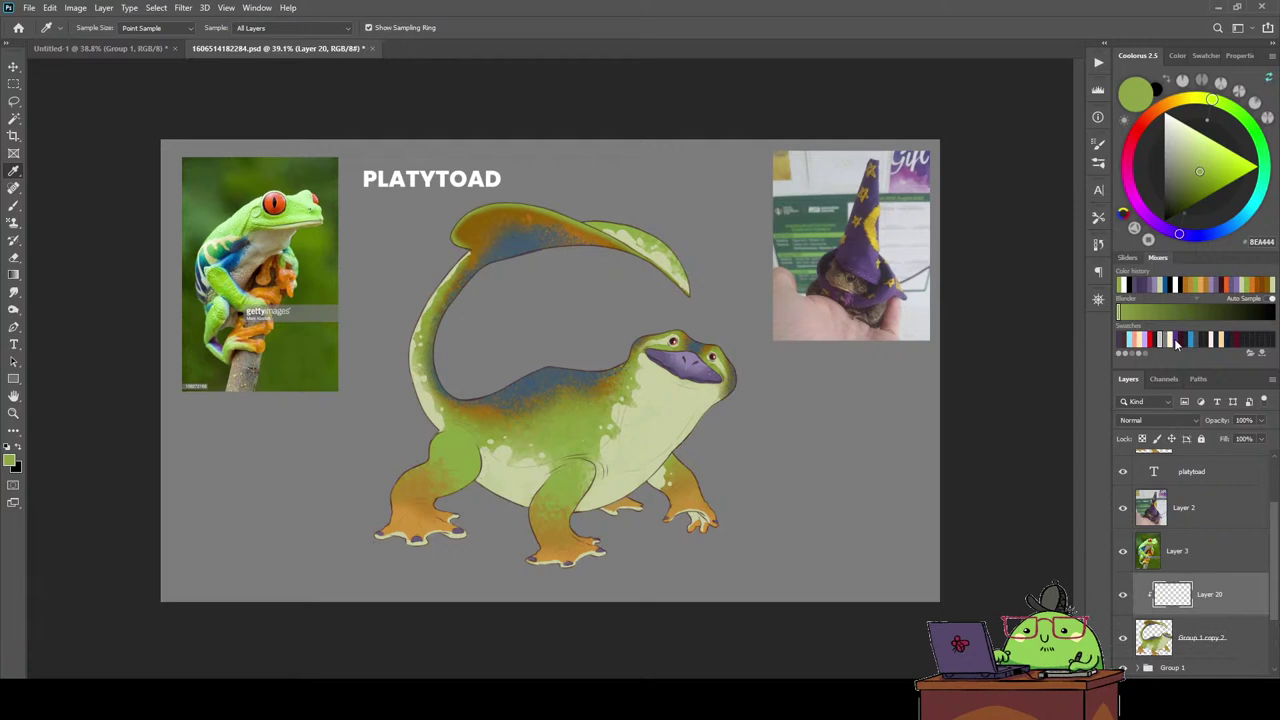
left_click(1176, 343)
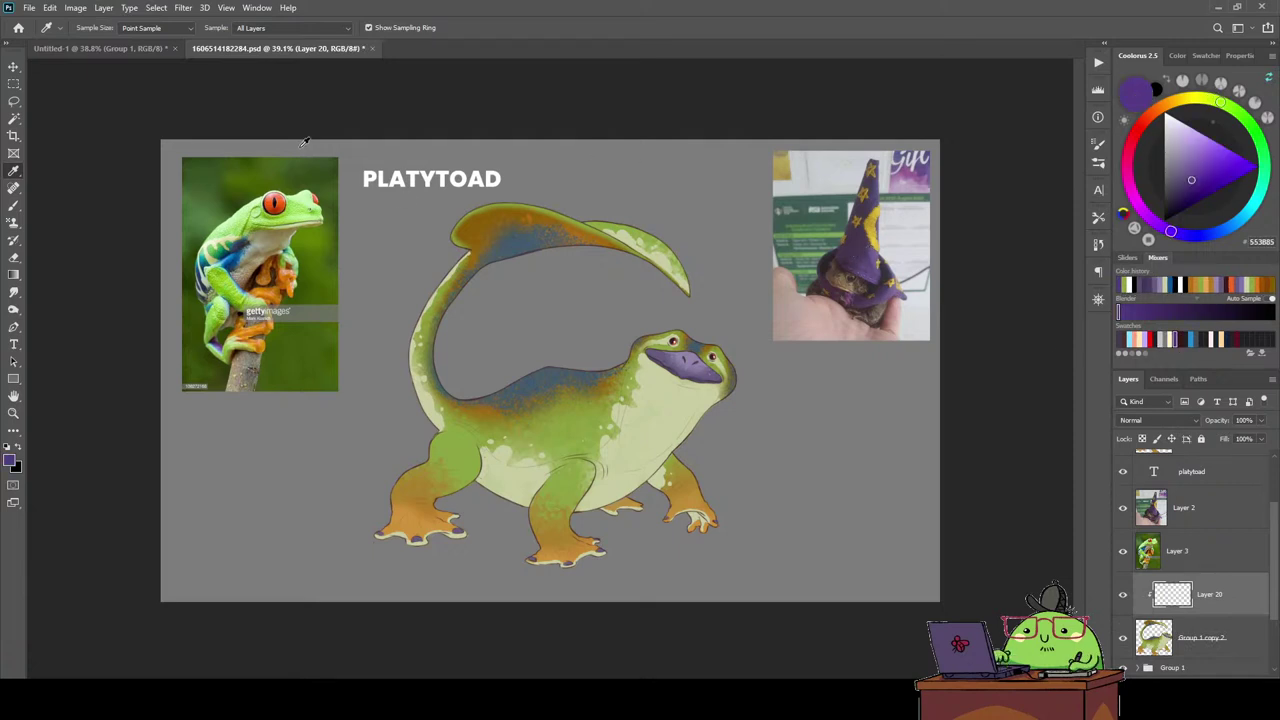
key("g")
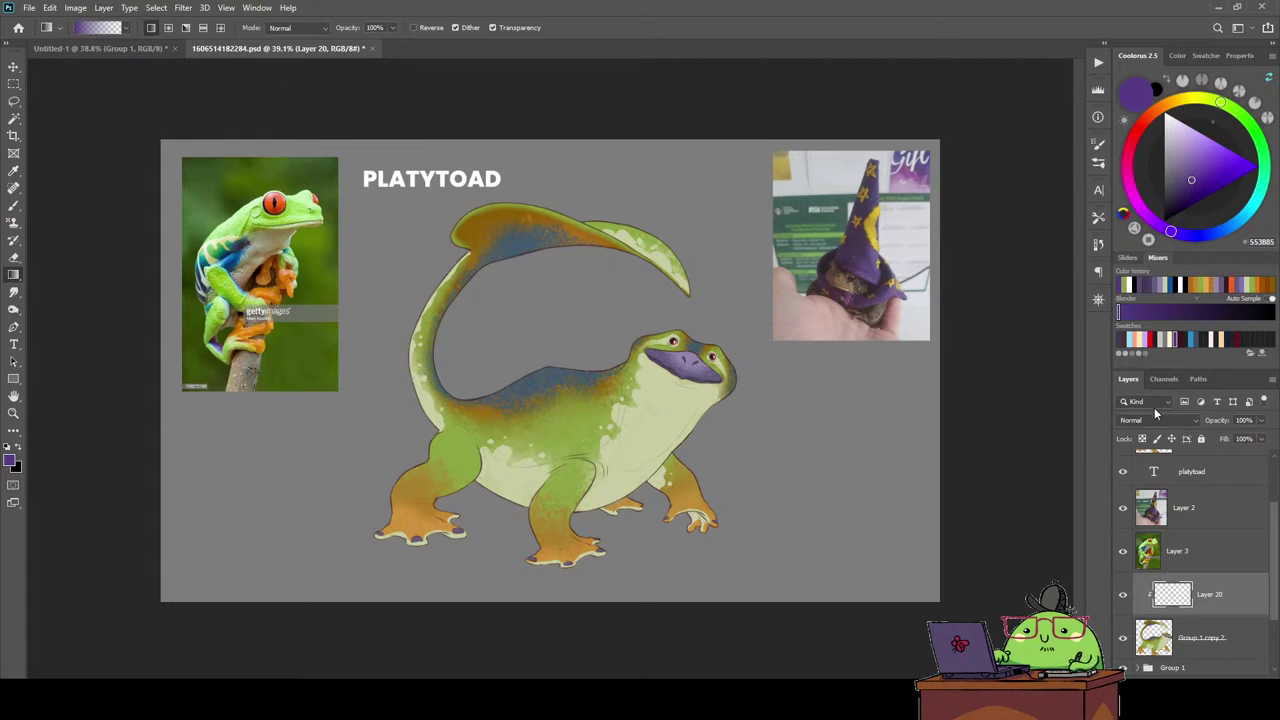
left_click(1165, 420)
left_click(1176, 417)
Draw a vertical purple gradient over the creature and fade it to 60% opacity.
left_click_drag(588, 376, 586, 250)
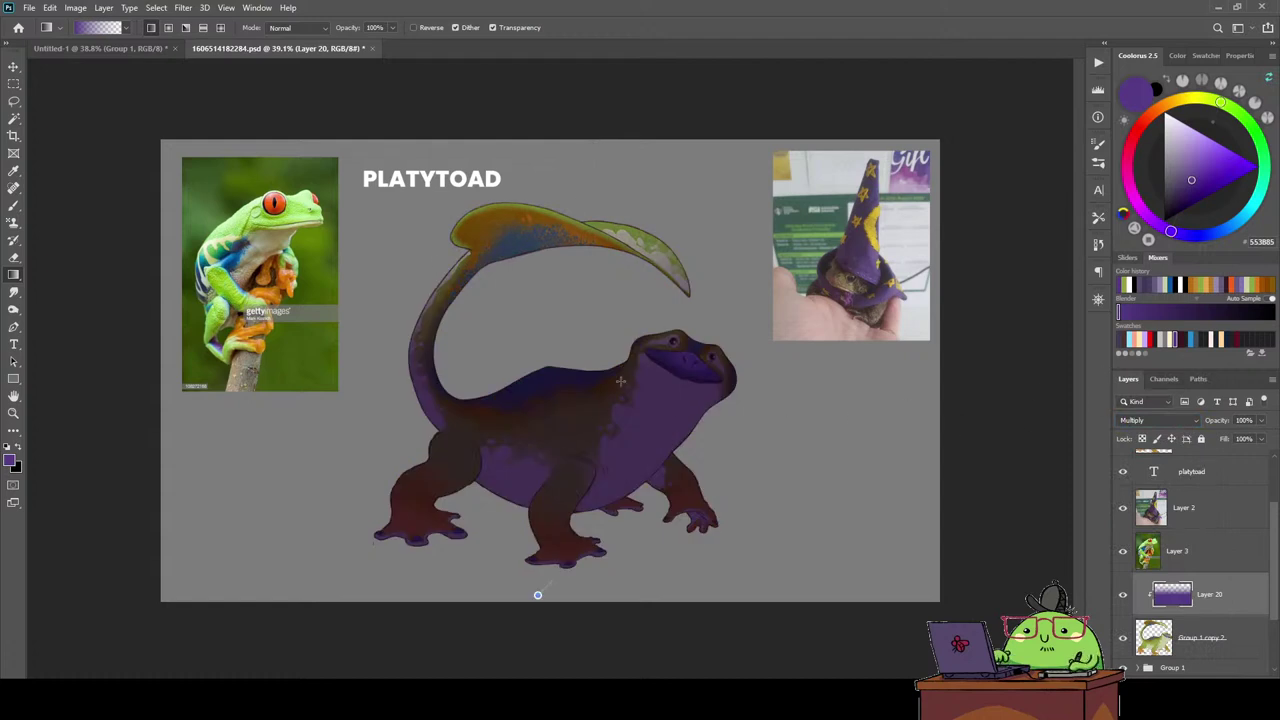
left_click_drag(620, 380, 537, 172)
left_click_drag(522, 265, 527, 141)
scroll(576, 397, "up", 1)
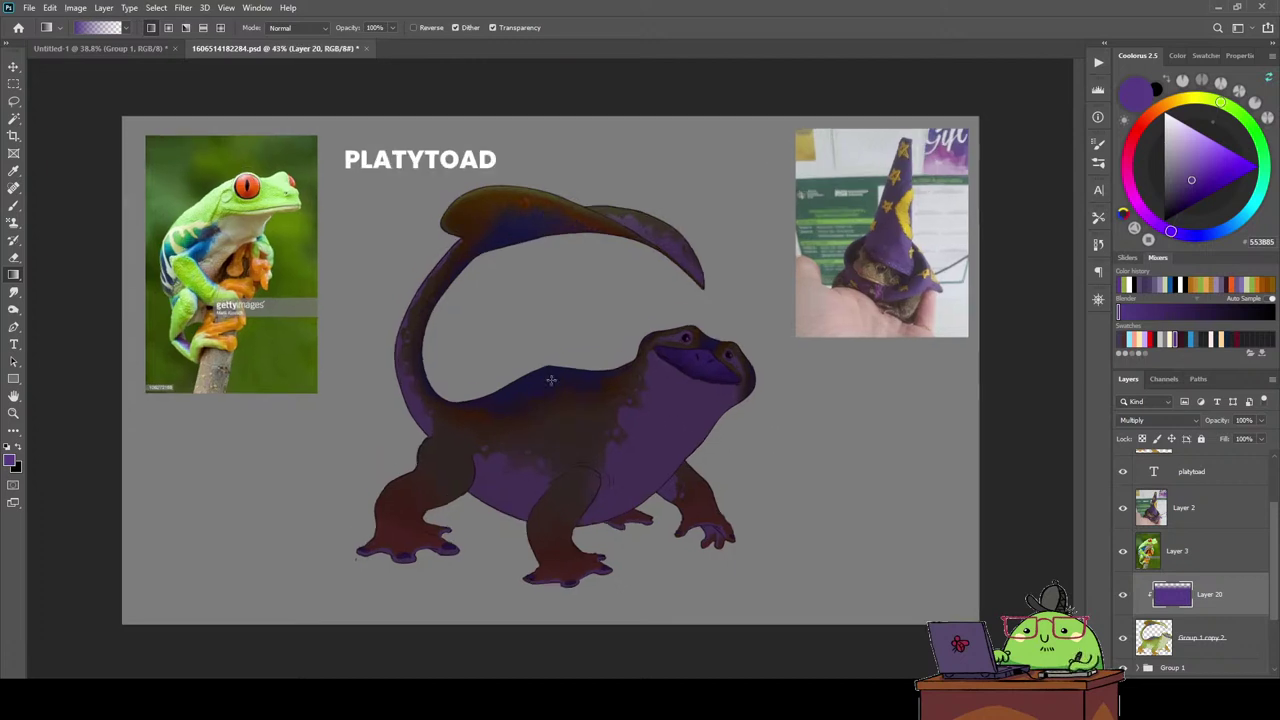
left_click_drag(1257, 437, 1237, 439)
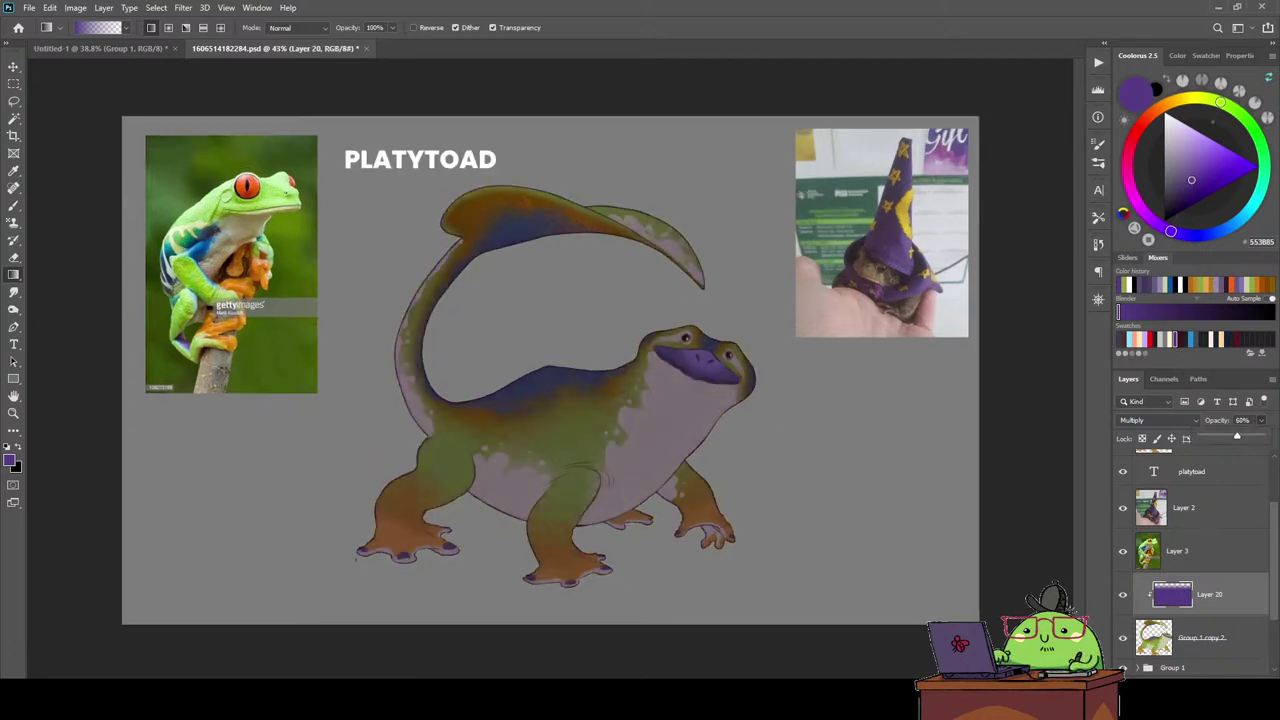
Select the Hard corners brush preset.
key("b")
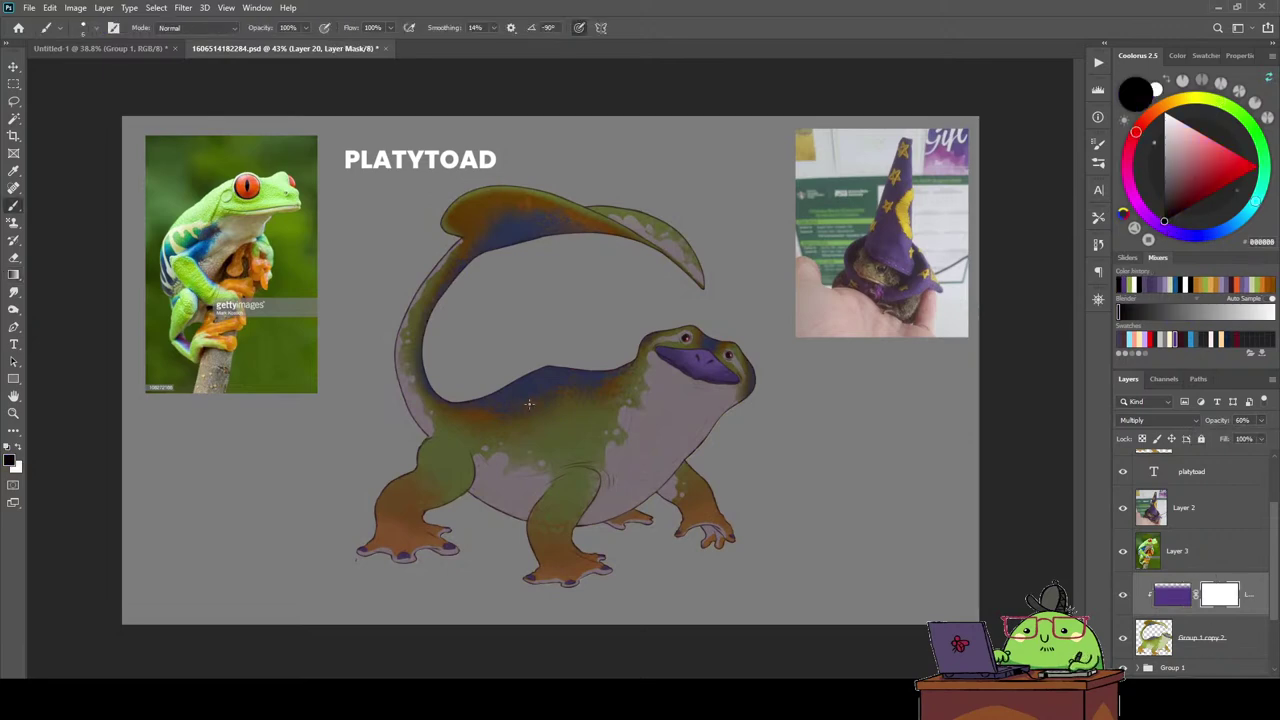
right_click(529, 403)
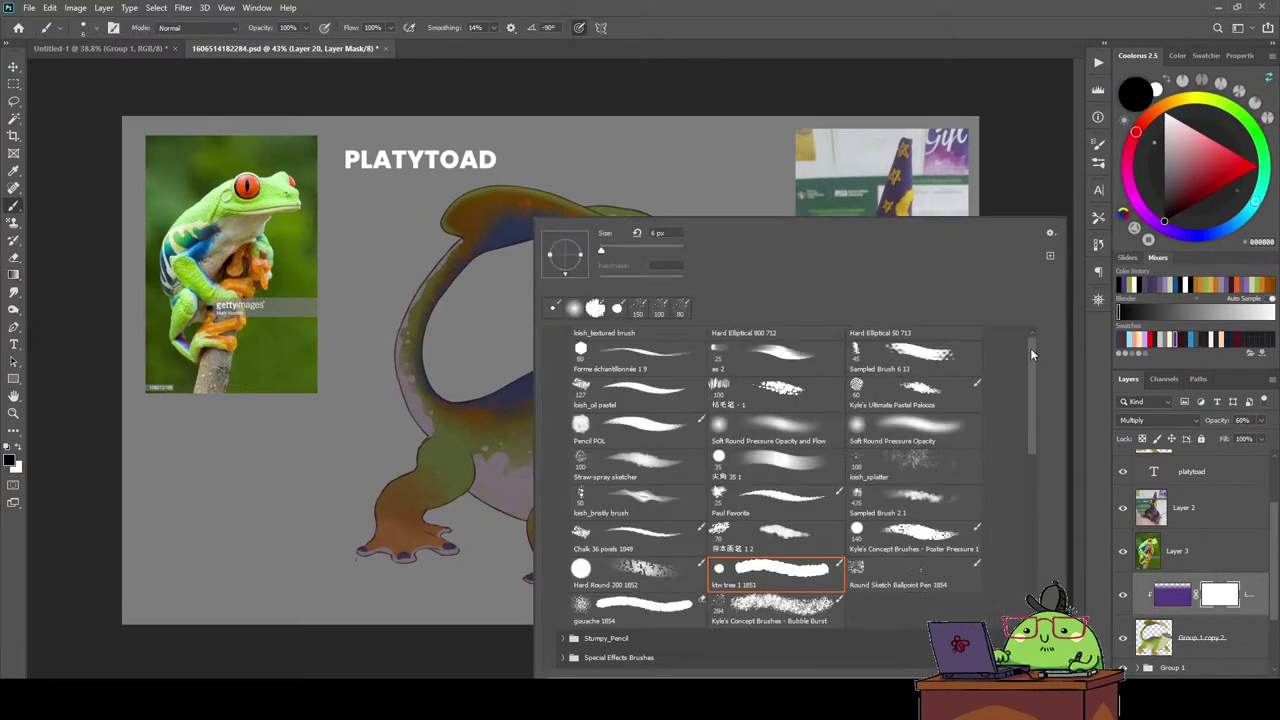
scroll(1030, 348, "up", 3)
left_click(776, 380)
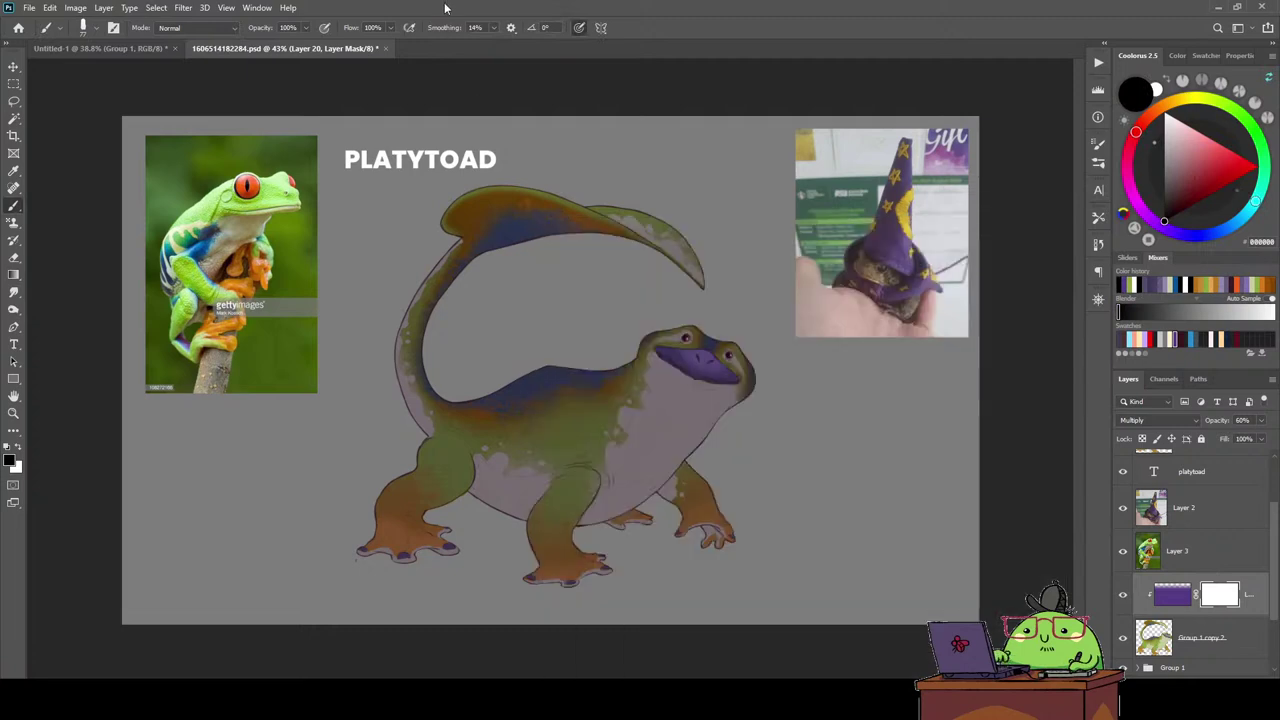
key("Return")
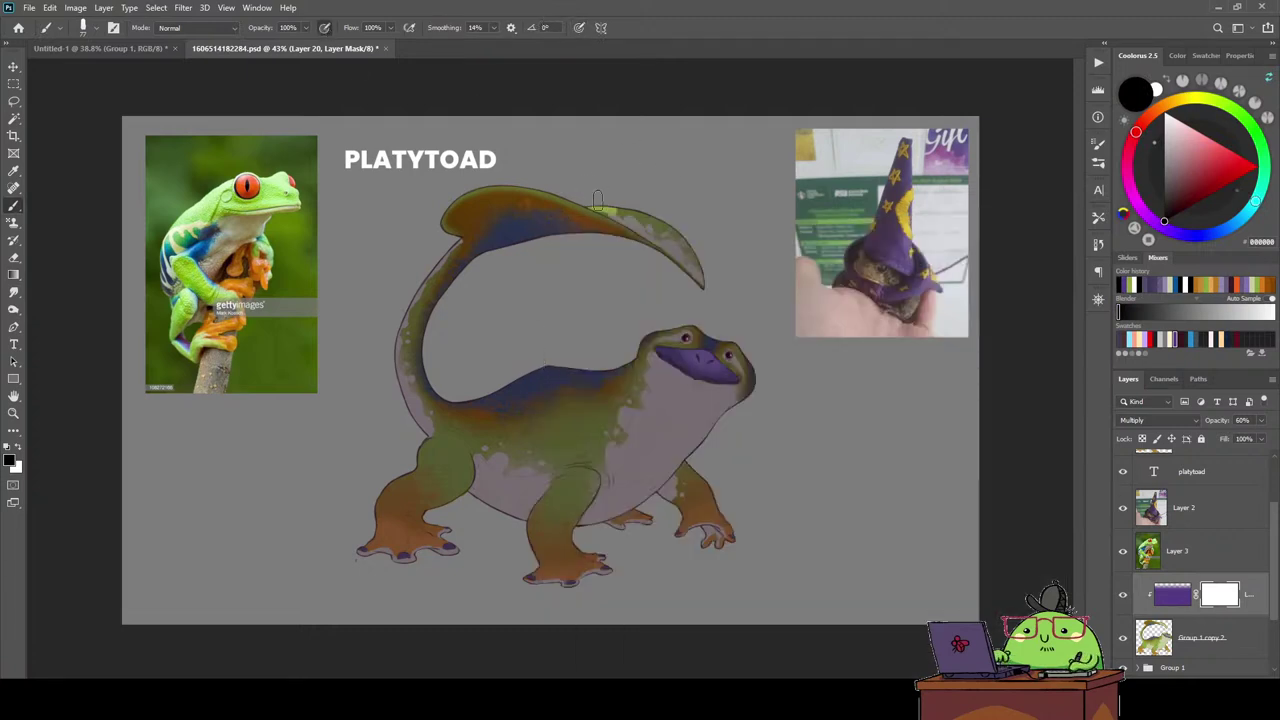
Mask the purple wash off the tail tip and along the tail's upper edge.
left_click_drag(595, 204, 695, 256)
left_click_drag(645, 220, 700, 284)
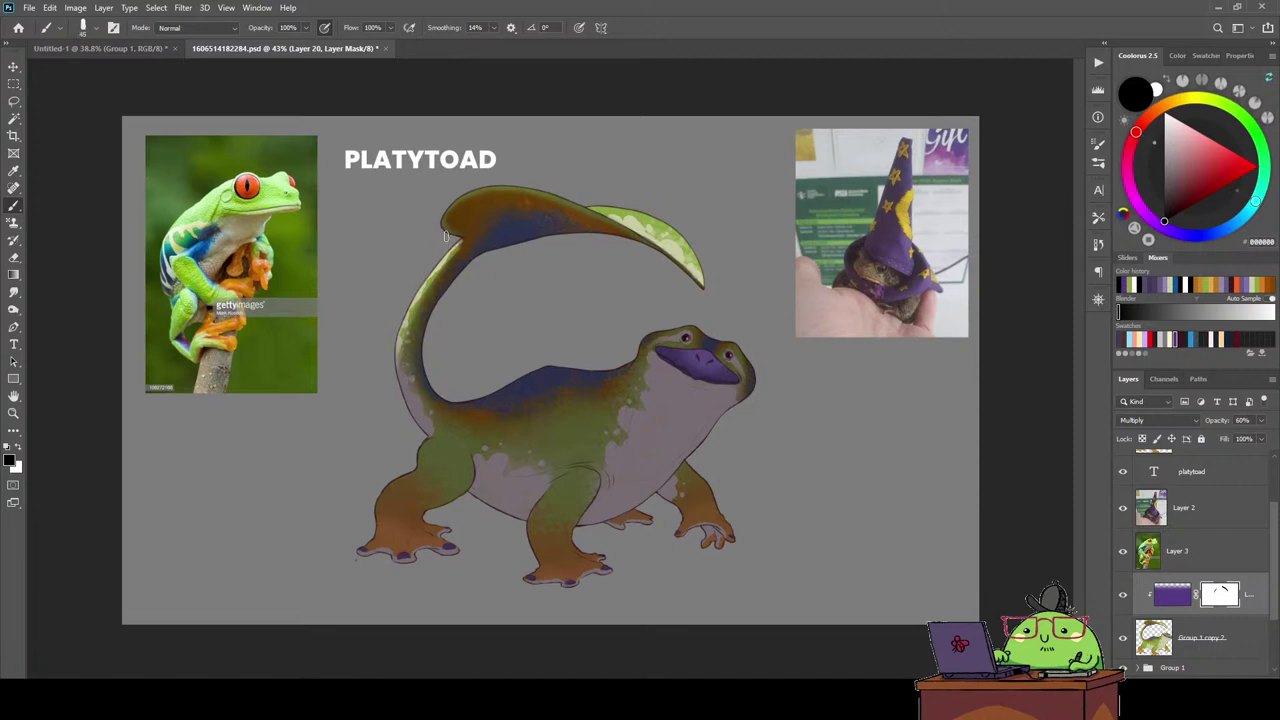
left_click_drag(443, 220, 596, 193)
left_click_drag(597, 208, 707, 287)
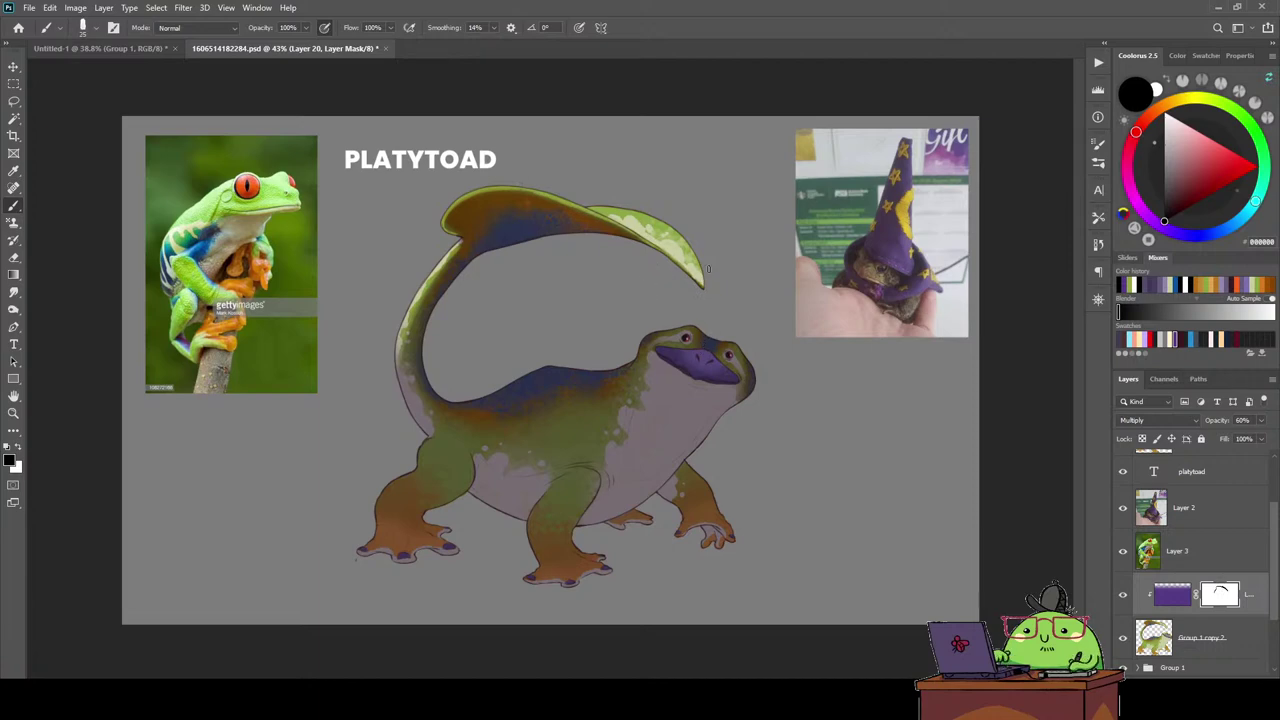
scroll(707, 270, "up", 2)
scroll(695, 295, "up", 1)
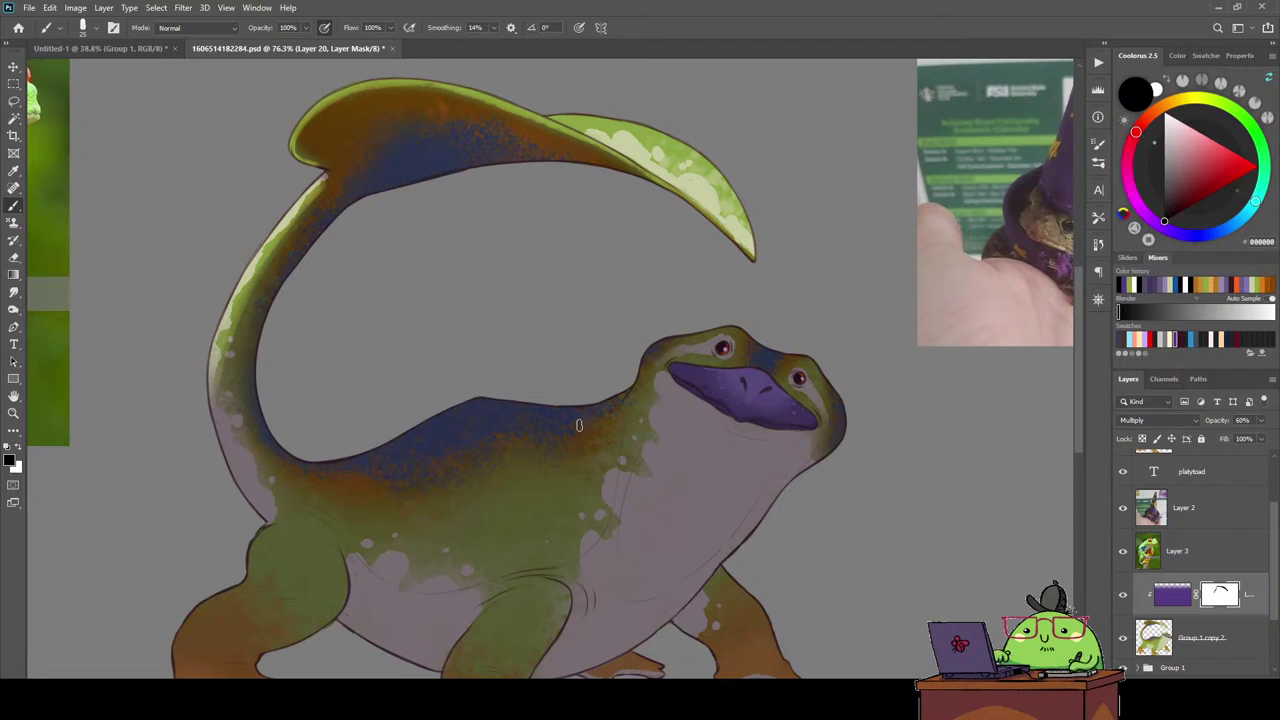
Mask the wash between the eyes, beak top, beside both eyes and atop the head.
left_click_drag(757, 373, 768, 348)
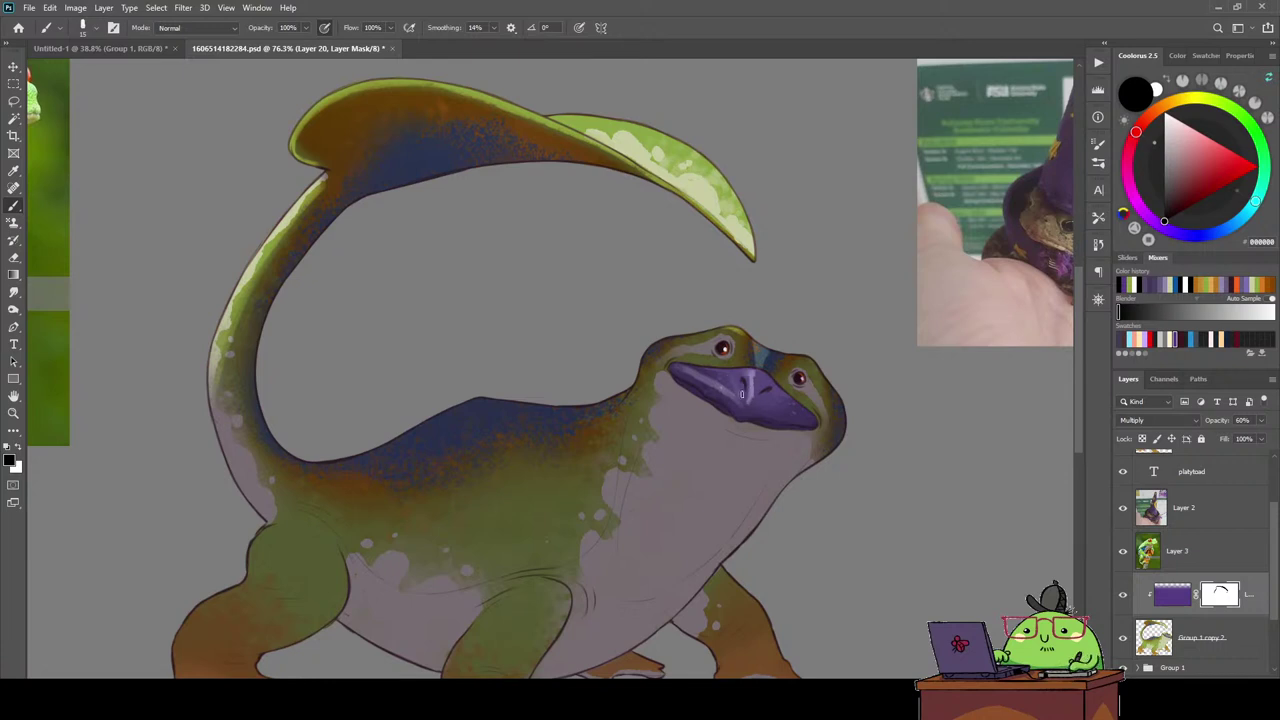
mouse_move(733, 380)
left_mouse_down()
mouse_move(744, 382)
mouse_move(690, 370)
mouse_move(763, 381)
mouse_move(785, 353)
left_mouse_up()
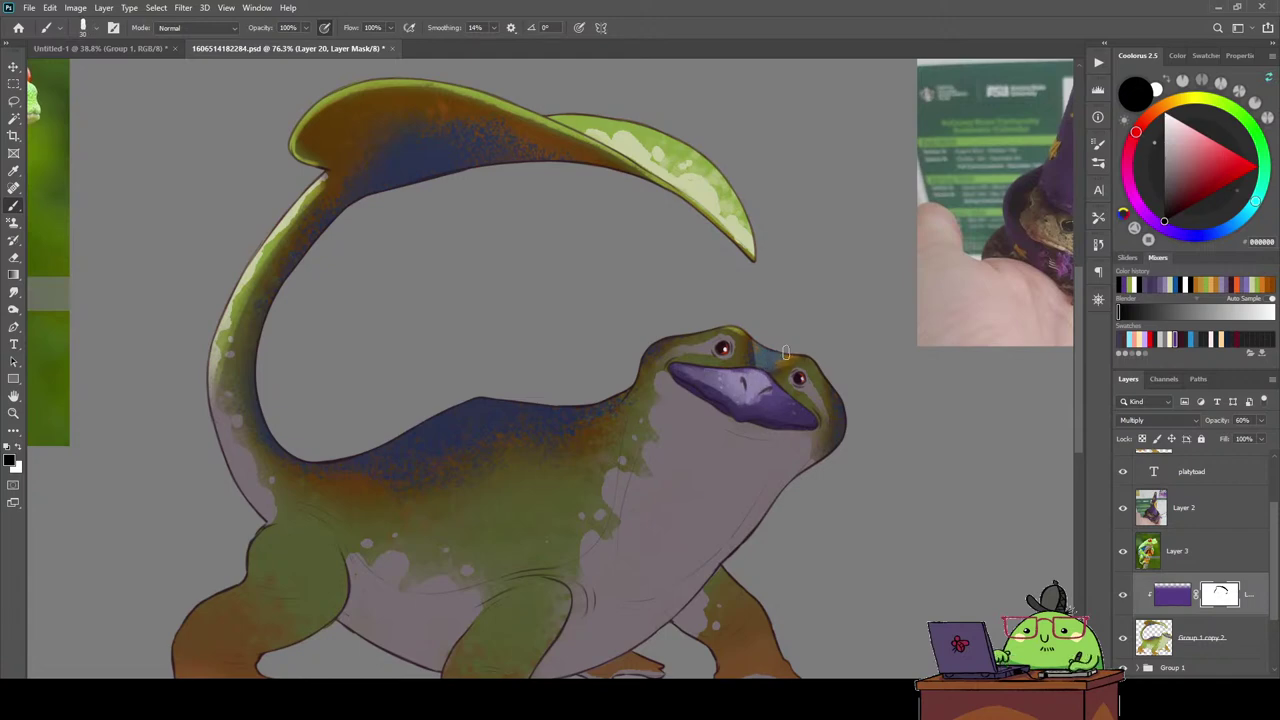
mouse_move(799, 396)
left_mouse_down()
mouse_move(818, 355)
mouse_move(822, 400)
left_mouse_up()
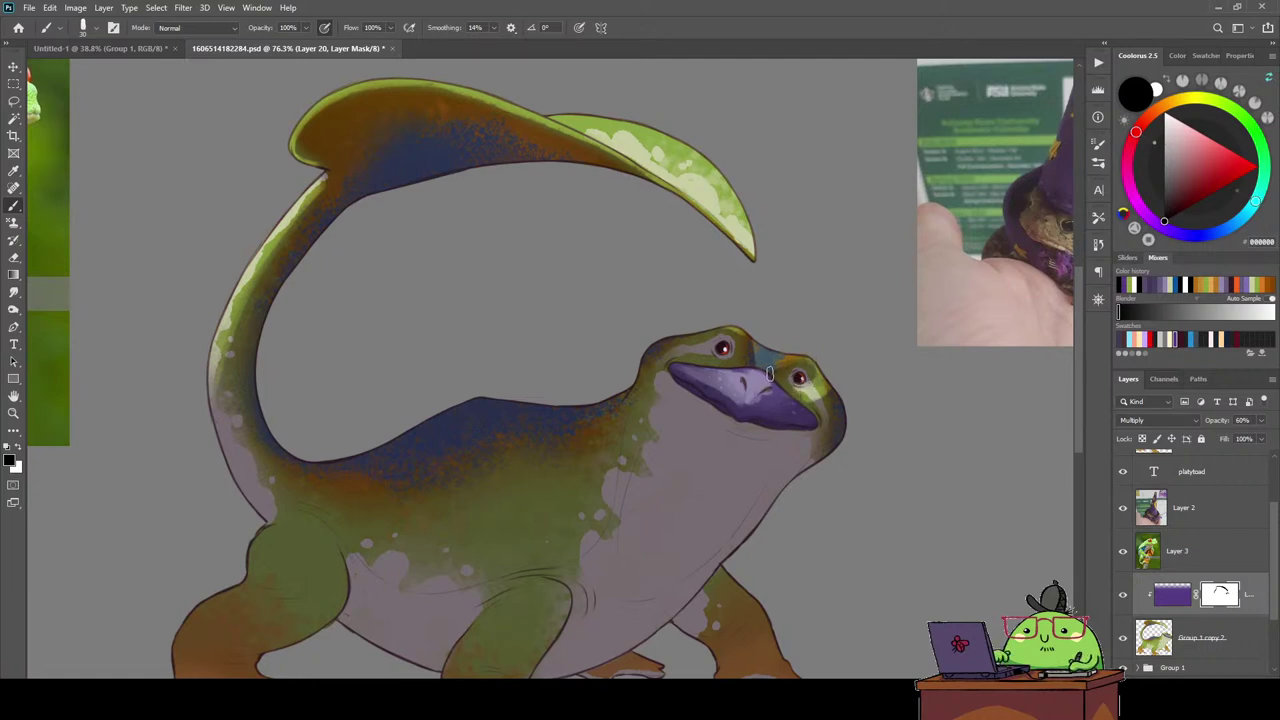
mouse_move(770, 374)
left_mouse_down()
mouse_move(752, 362)
mouse_move(727, 374)
left_mouse_up()
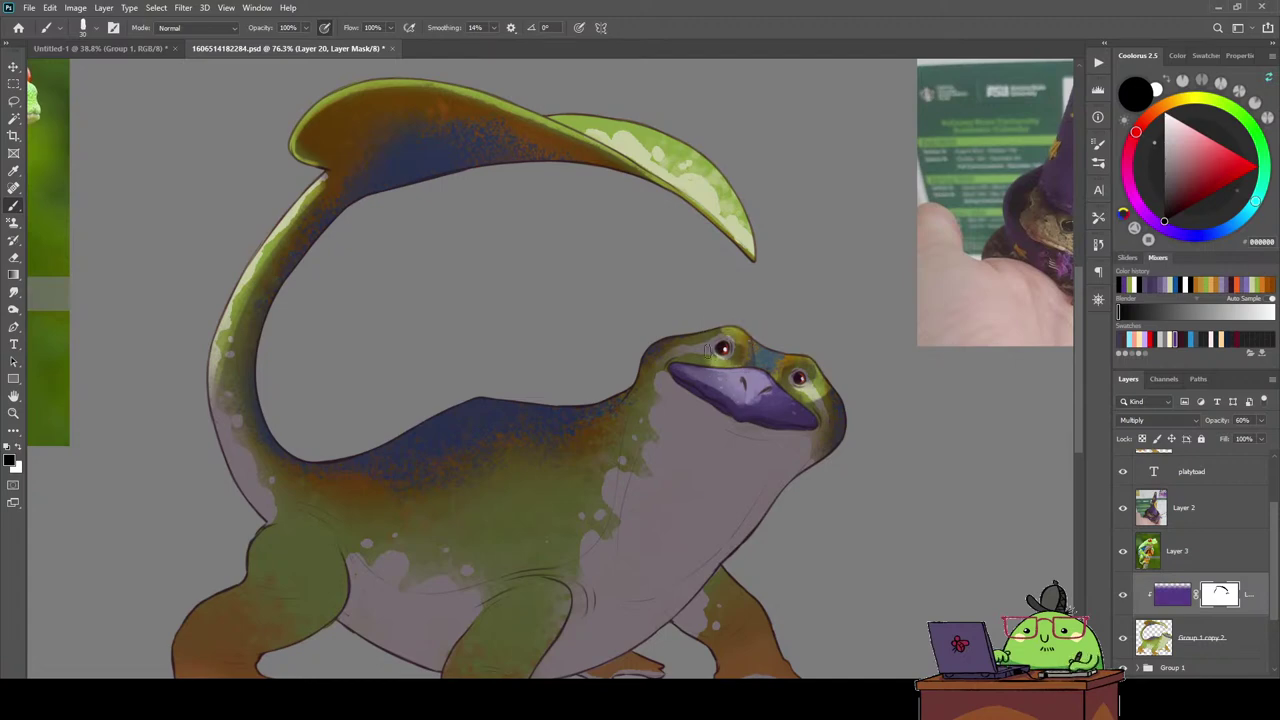
left_click_drag(705, 365, 684, 348)
left_click_drag(748, 400, 838, 410)
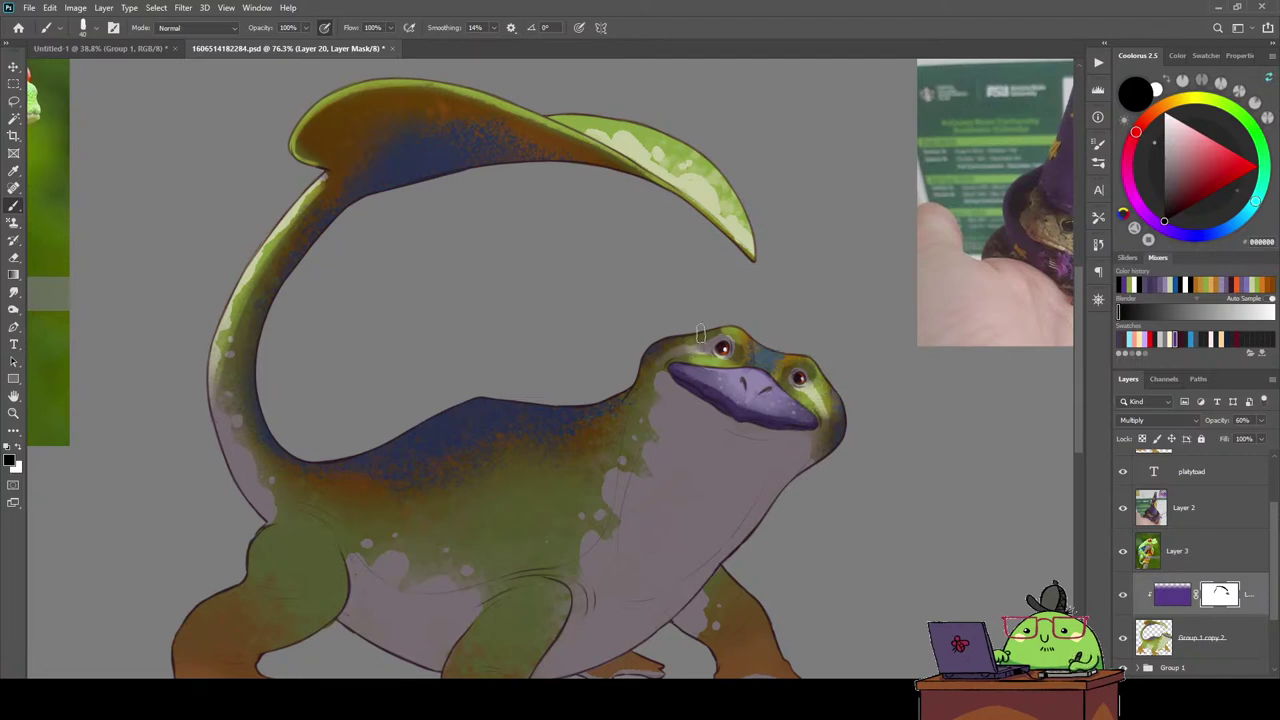
left_click_drag(701, 334, 703, 362)
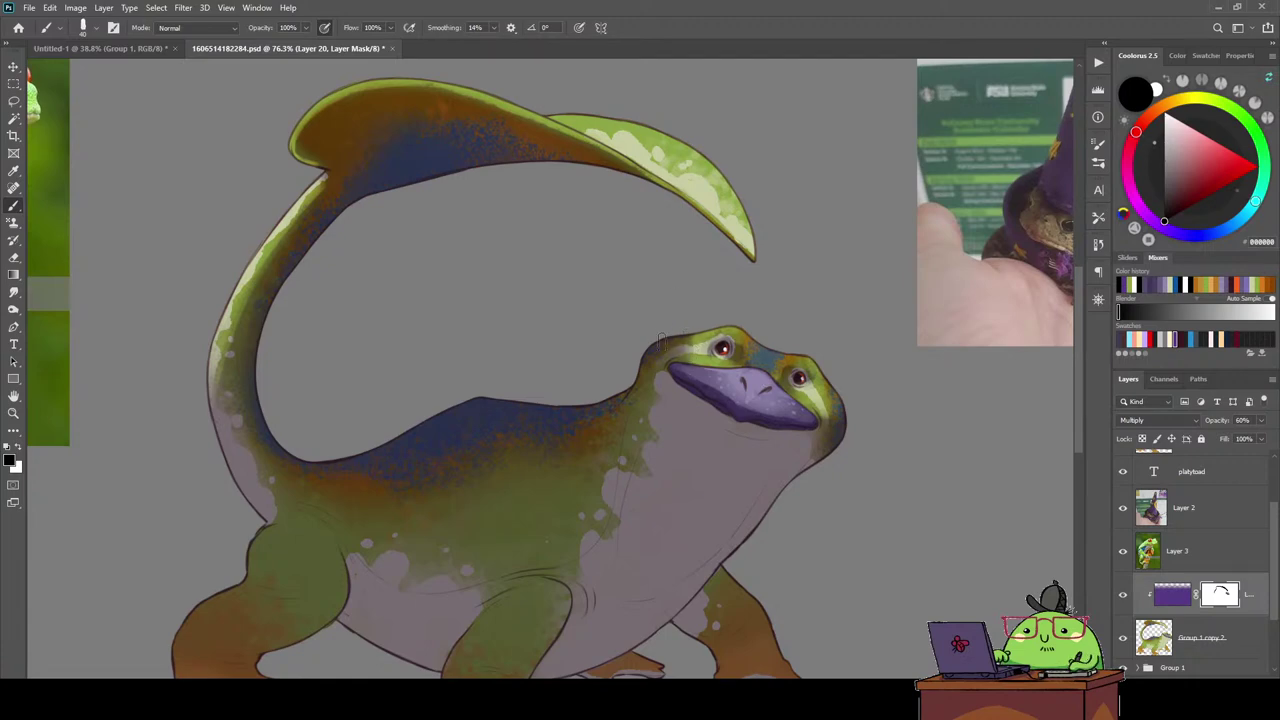
left_click_drag(698, 336, 678, 346)
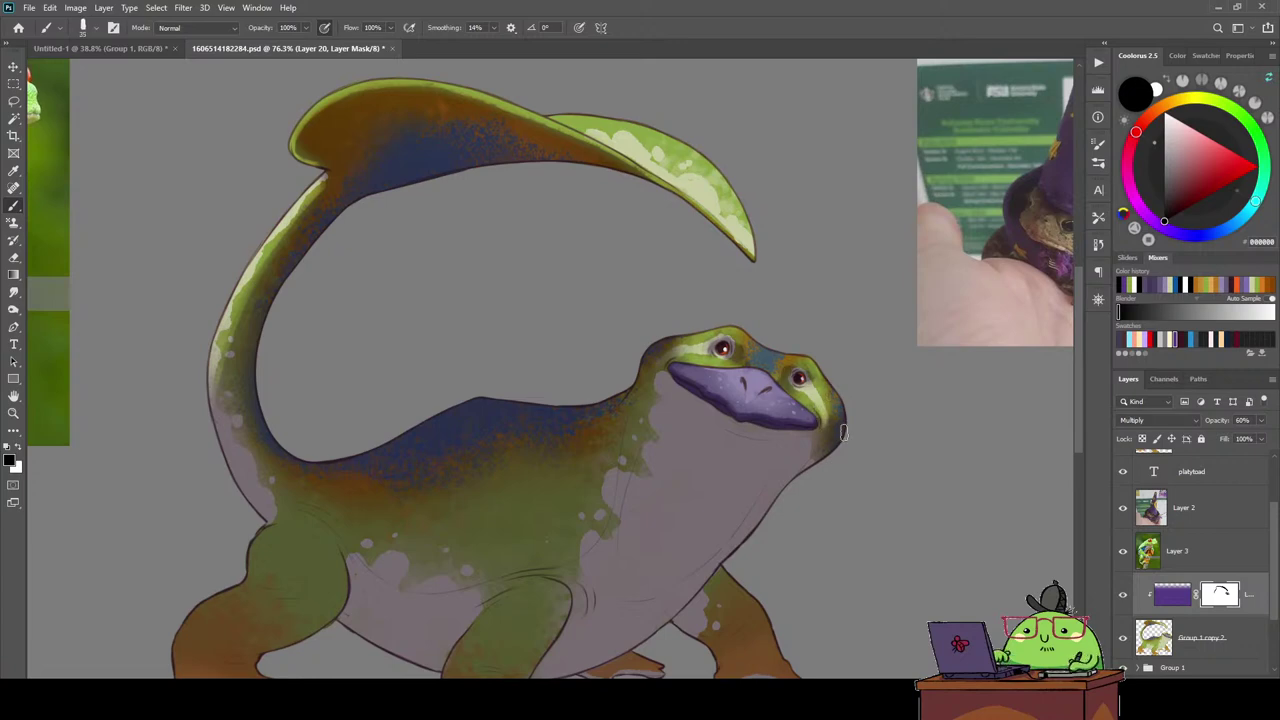
Extend the front arm's green patch and paint lighter highlights on the foreleg.
scroll(843, 432, "down", 3)
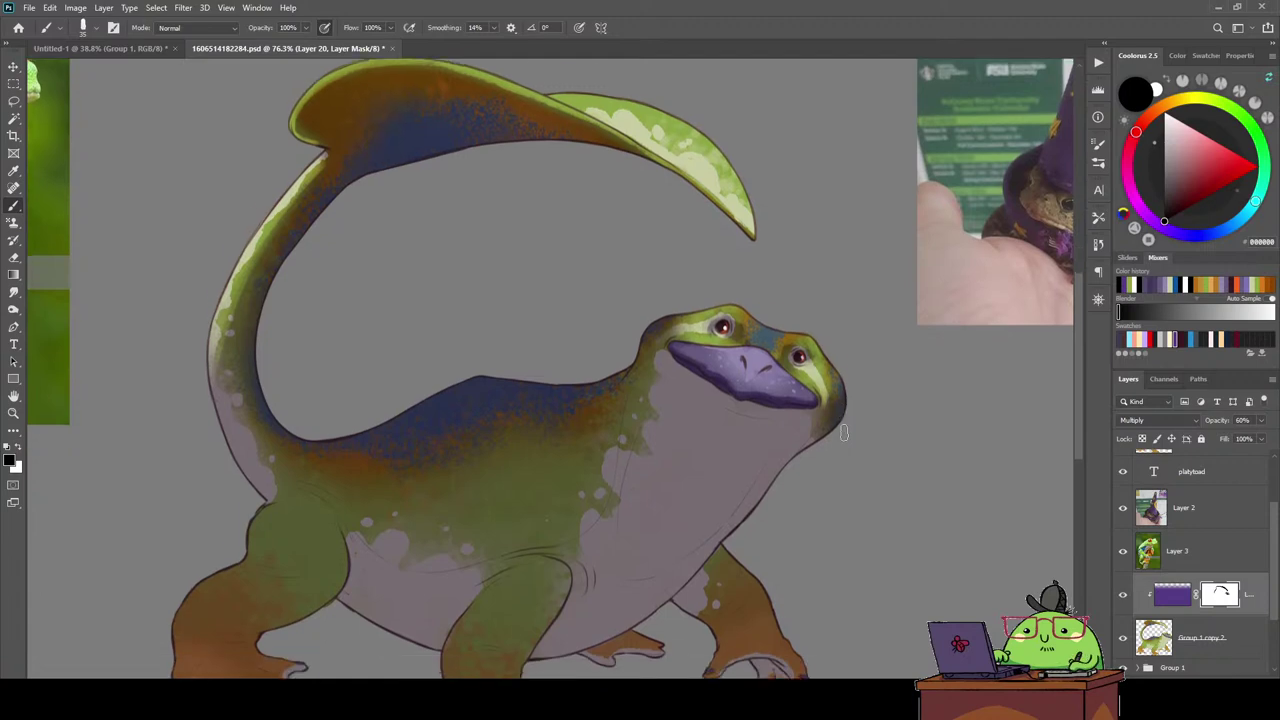
scroll(806, 412, "down", 3)
scroll(763, 393, "up", 3)
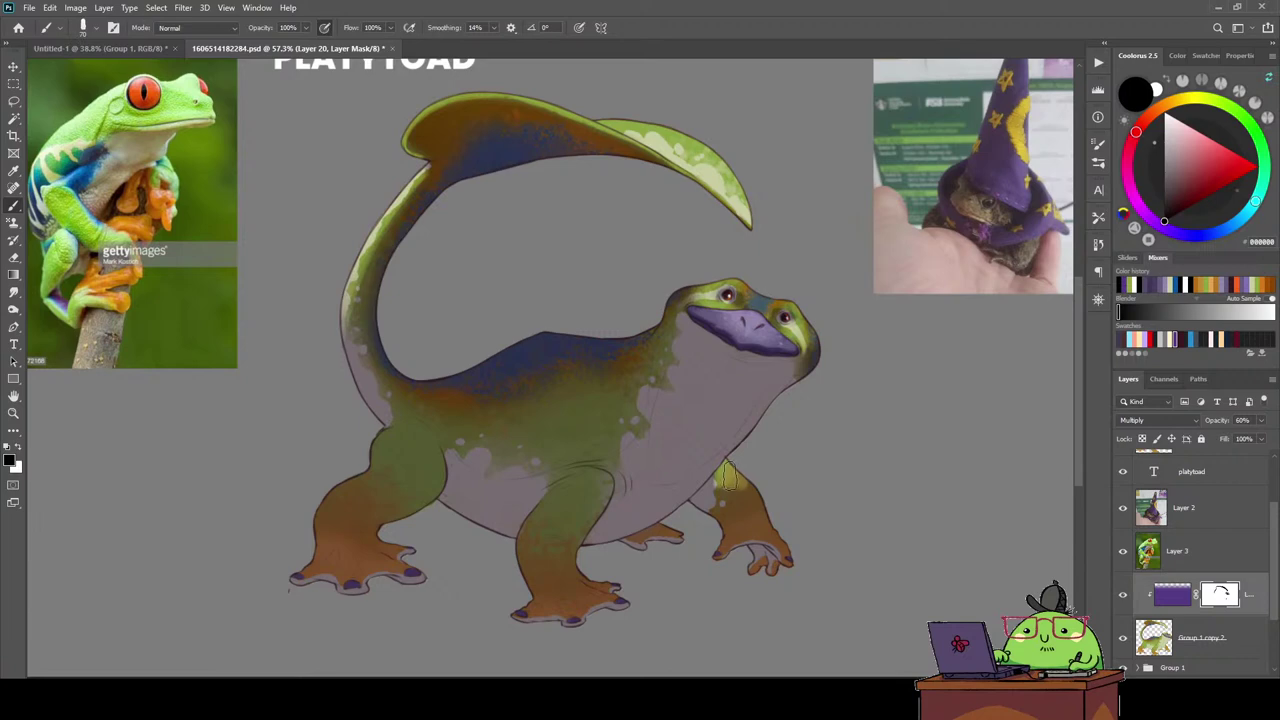
left_click_drag(731, 481, 794, 548)
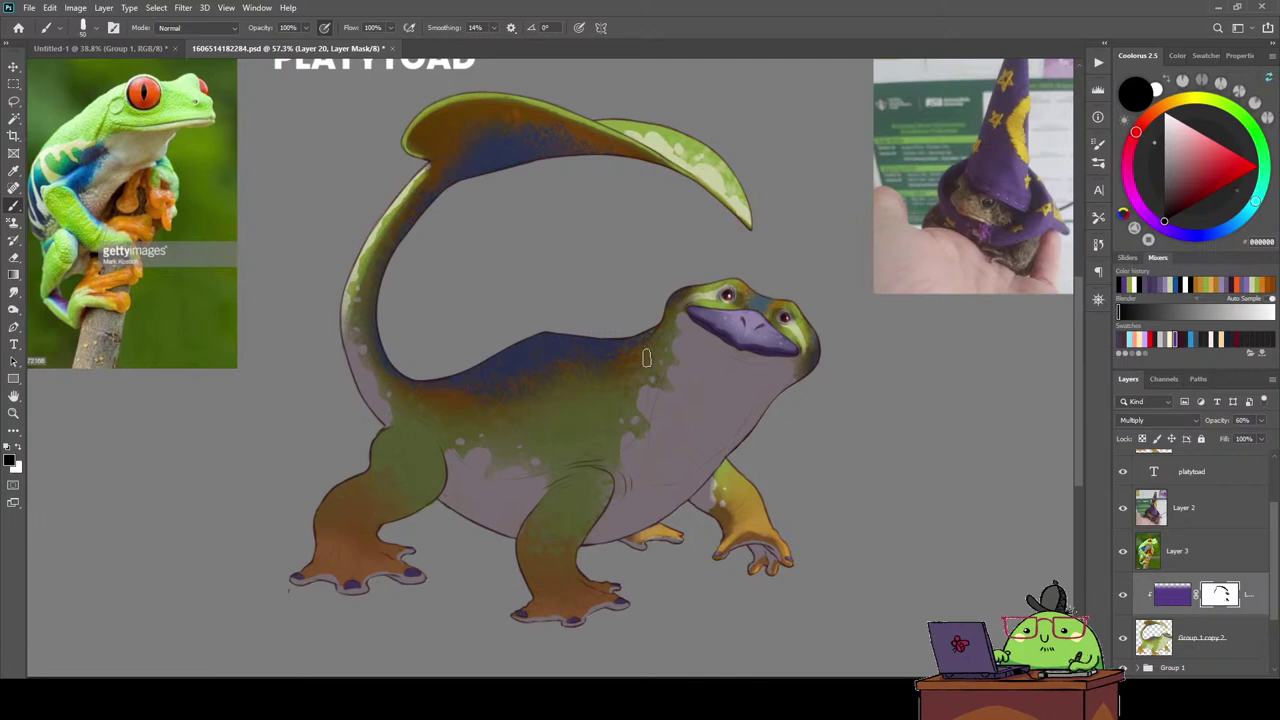
left_click_drag(552, 516, 530, 542)
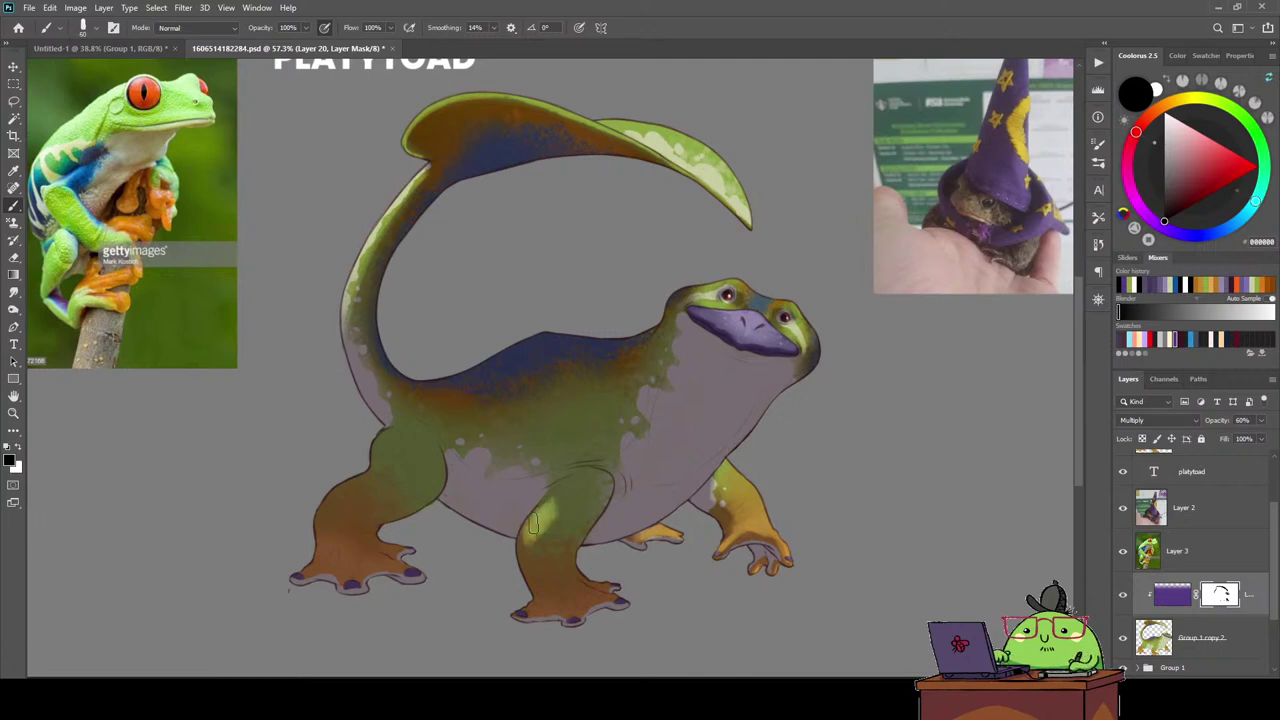
left_click_drag(562, 488, 532, 532)
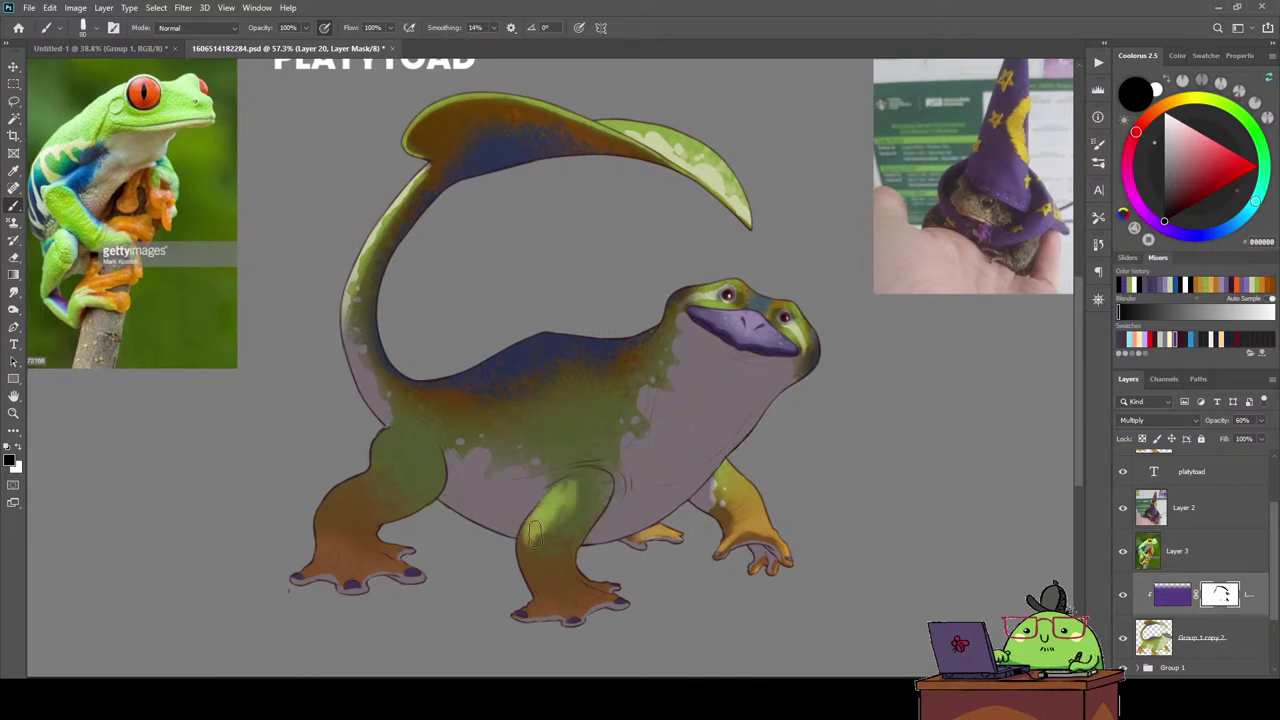
mouse_move(572, 484)
left_mouse_down()
mouse_move(534, 546)
mouse_move(572, 486)
mouse_move(566, 470)
left_mouse_up()
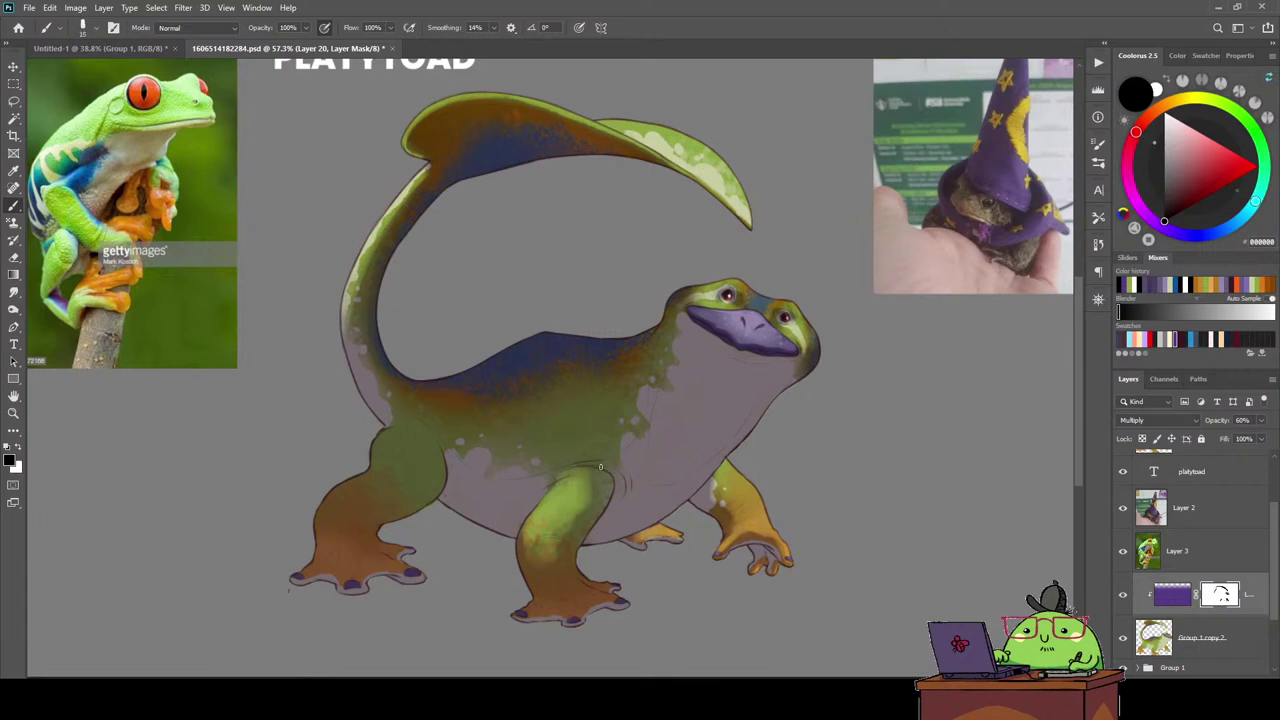
key("e")
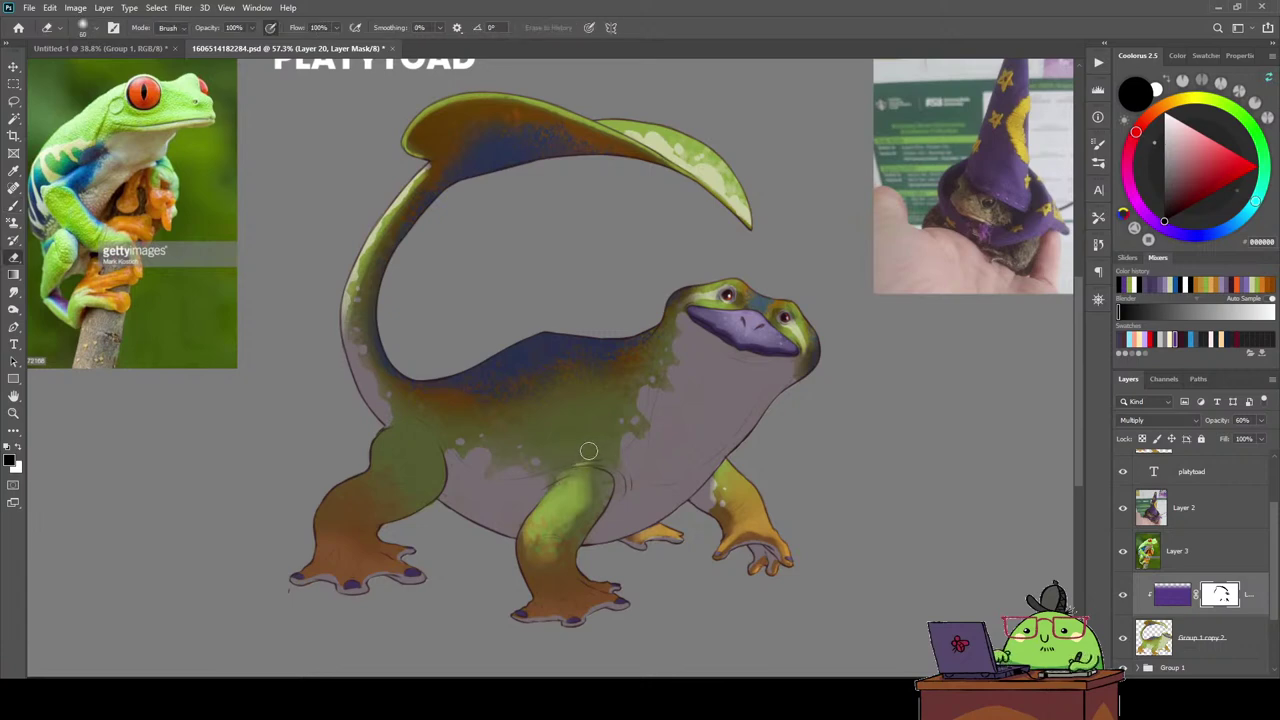
With the Hard corners brush, brighten the front leg, belly and flank.
right_click(610, 350)
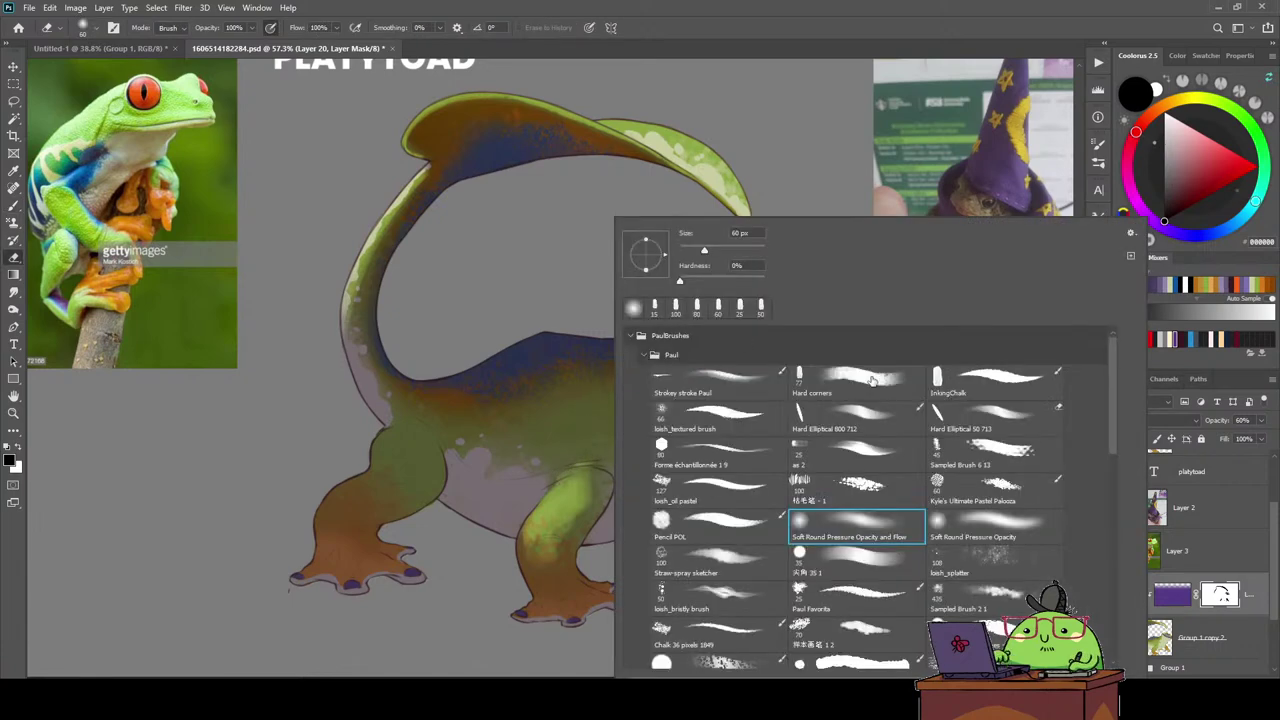
left_click(872, 381)
key("Return")
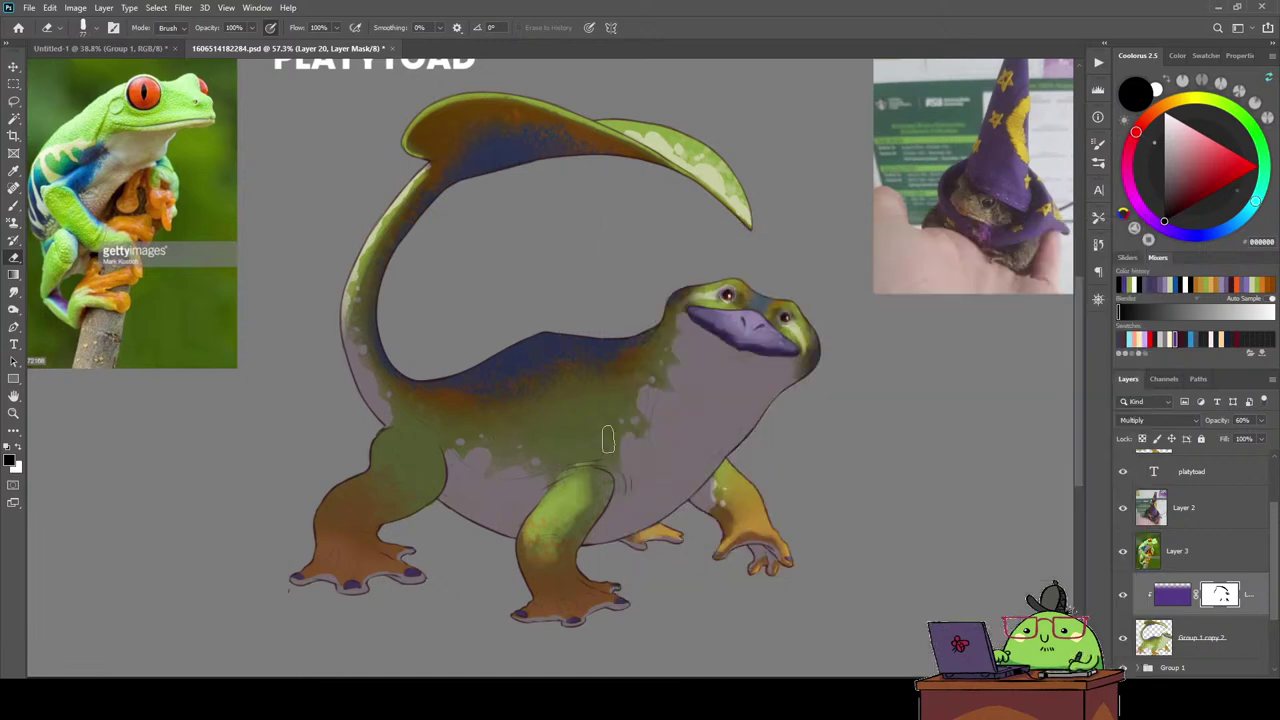
key("b")
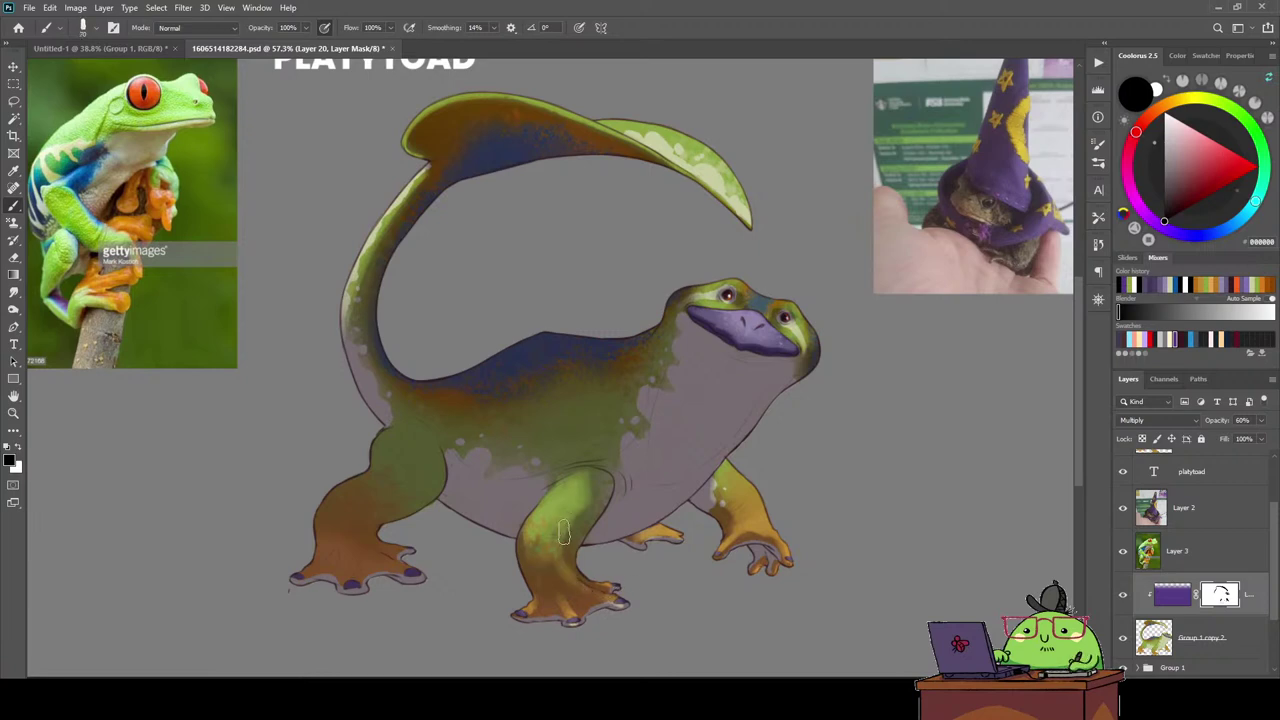
left_click_drag(563, 533, 555, 556)
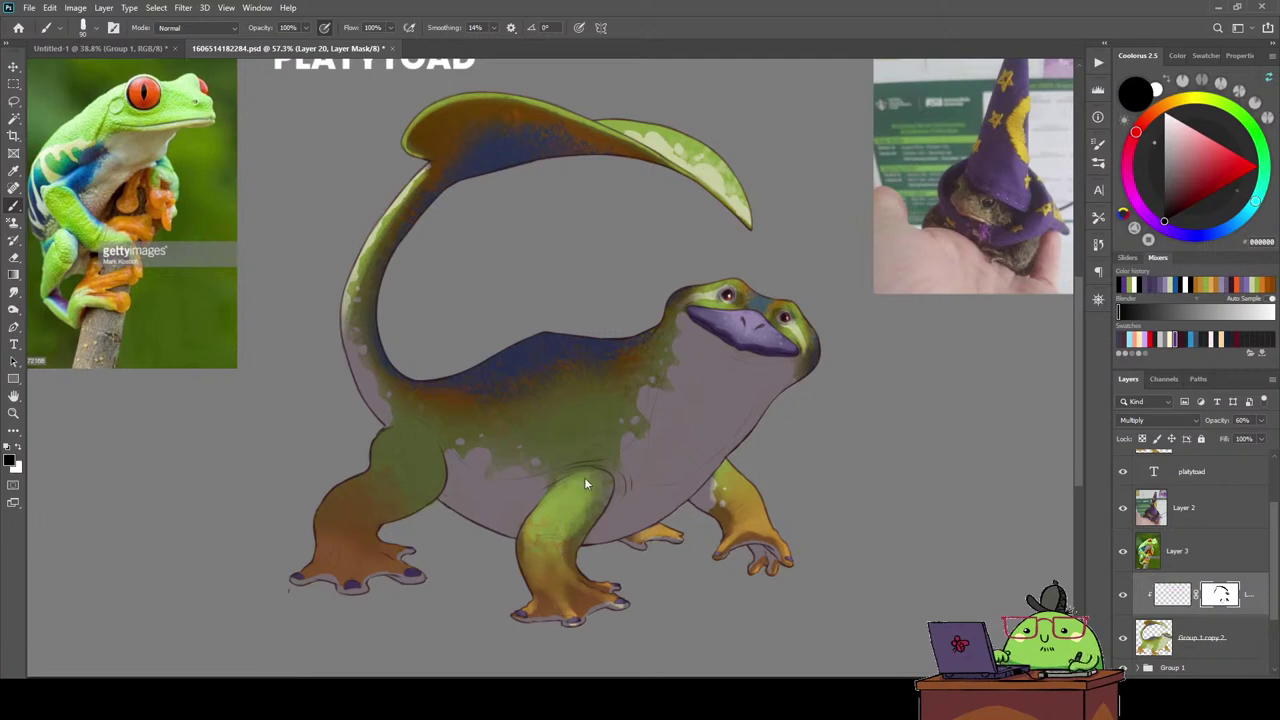
mouse_move(562, 450)
left_mouse_down()
mouse_move(594, 434)
mouse_move(486, 434)
mouse_move(434, 406)
mouse_move(480, 445)
mouse_move(525, 440)
mouse_move(519, 430)
mouse_move(585, 434)
mouse_move(490, 458)
mouse_move(552, 470)
left_mouse_up()
Paint lighter green-yellow up the back leg and along the creature's back.
mouse_move(341, 500)
left_mouse_down()
mouse_move(428, 430)
mouse_move(384, 392)
mouse_move(446, 412)
left_mouse_up()
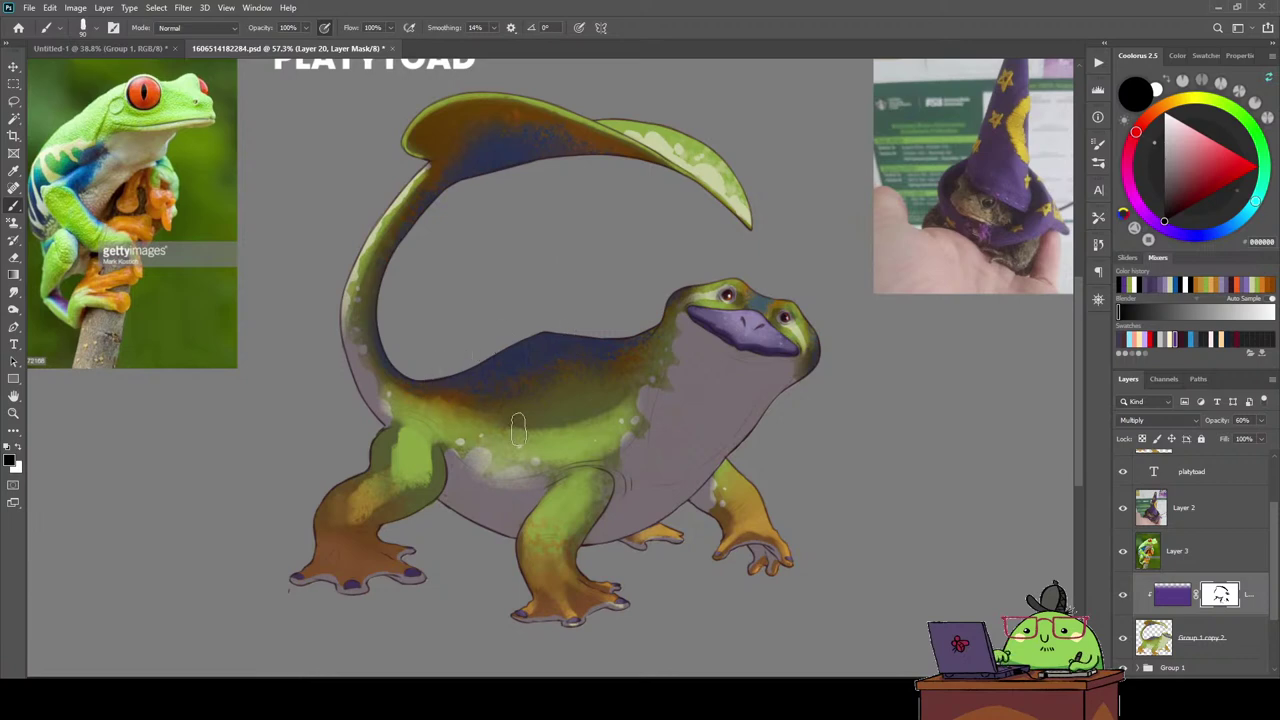
left_click_drag(628, 415, 503, 428)
key("e")
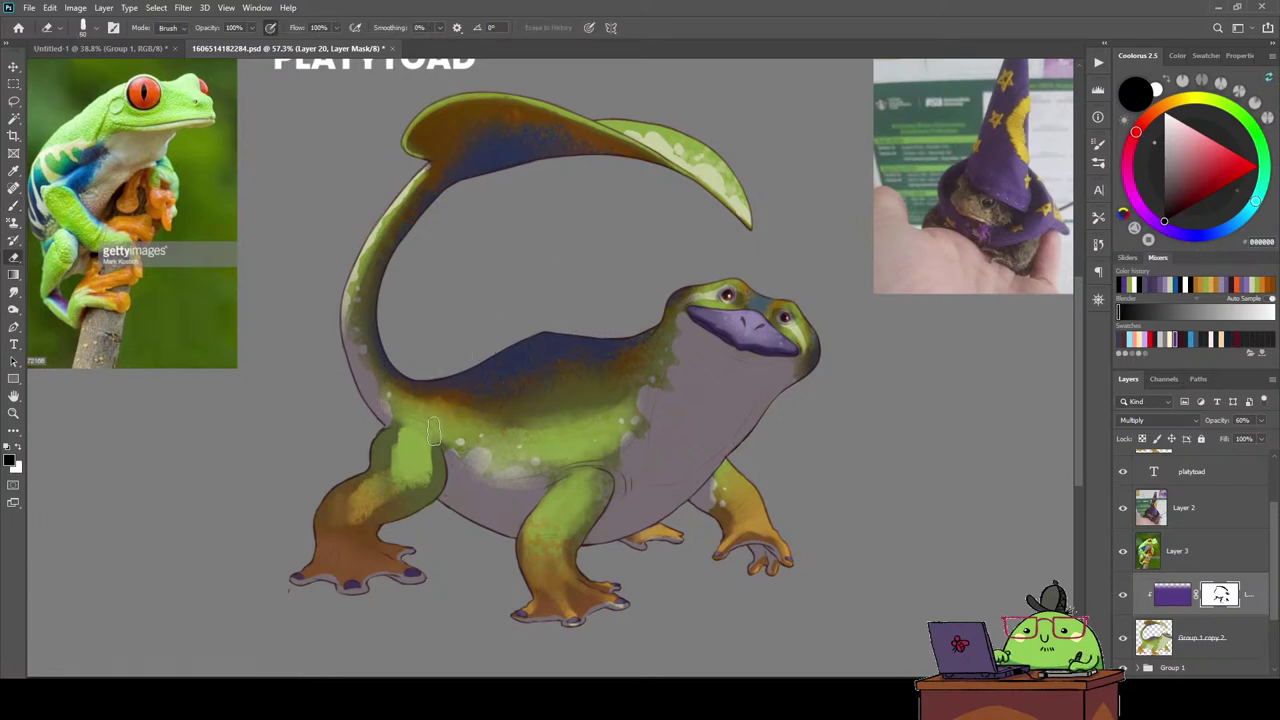
key("b")
left_click_drag(334, 517, 405, 430)
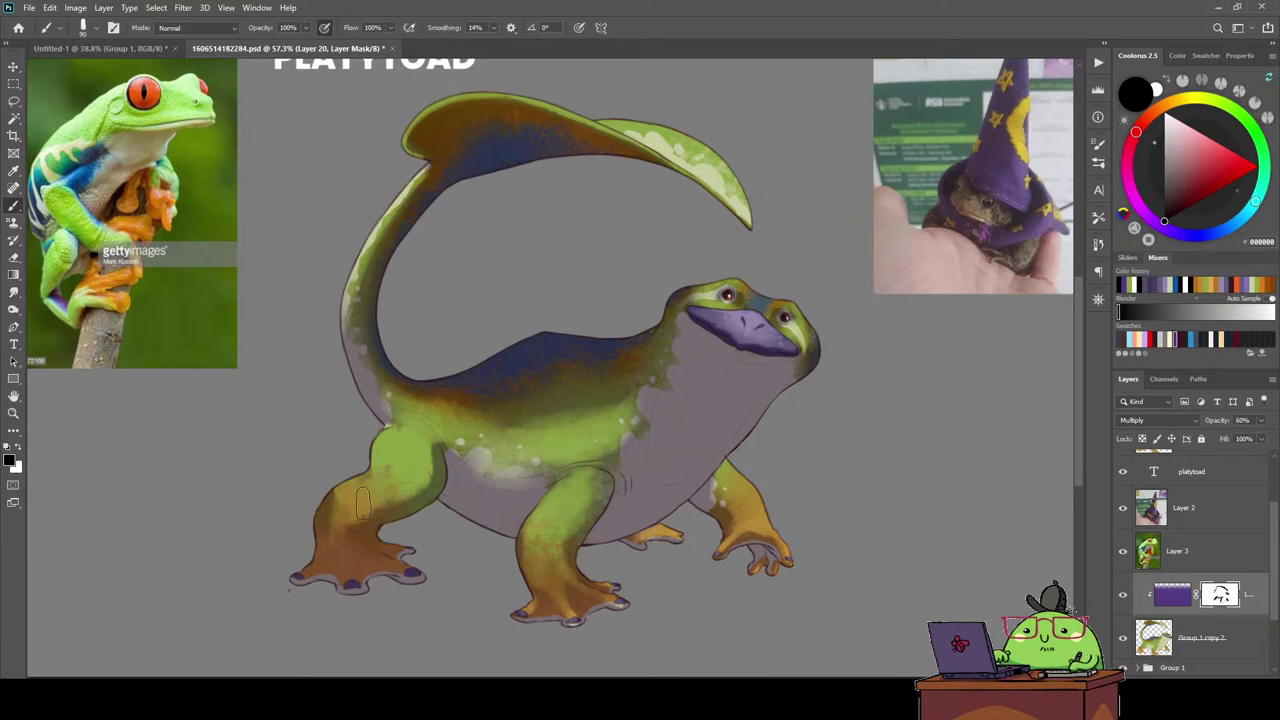
key("e")
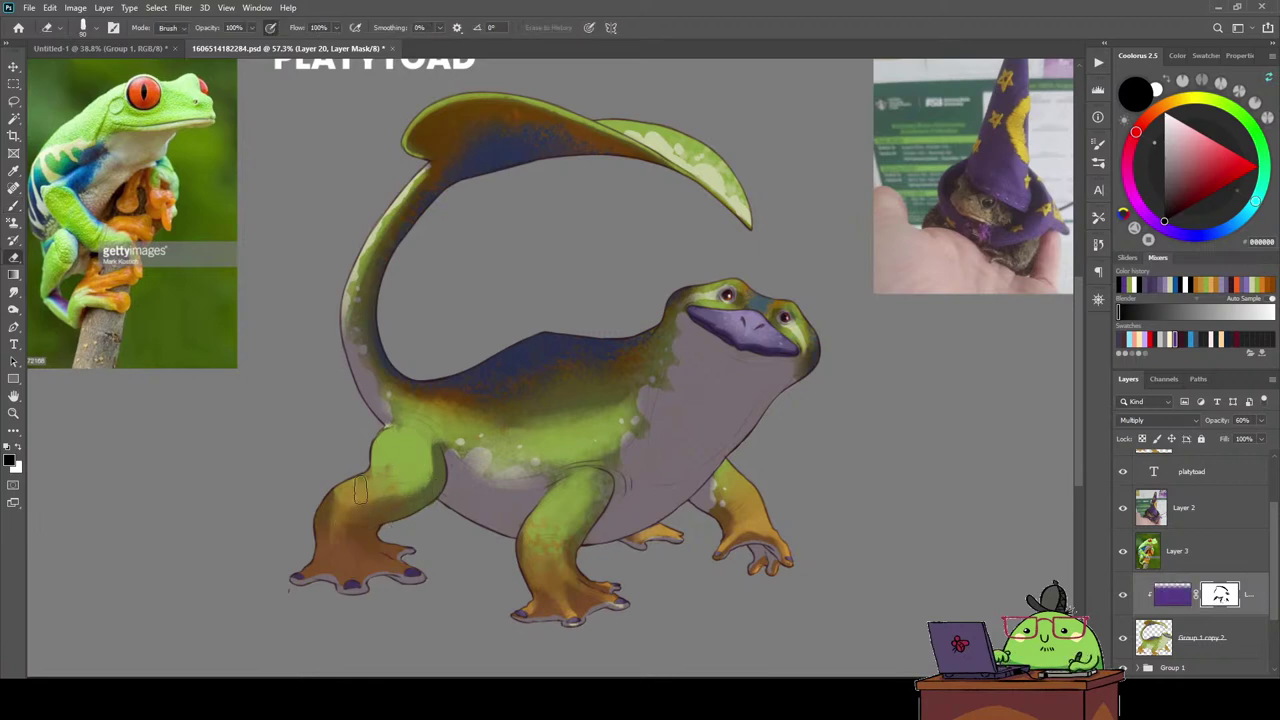
key("b")
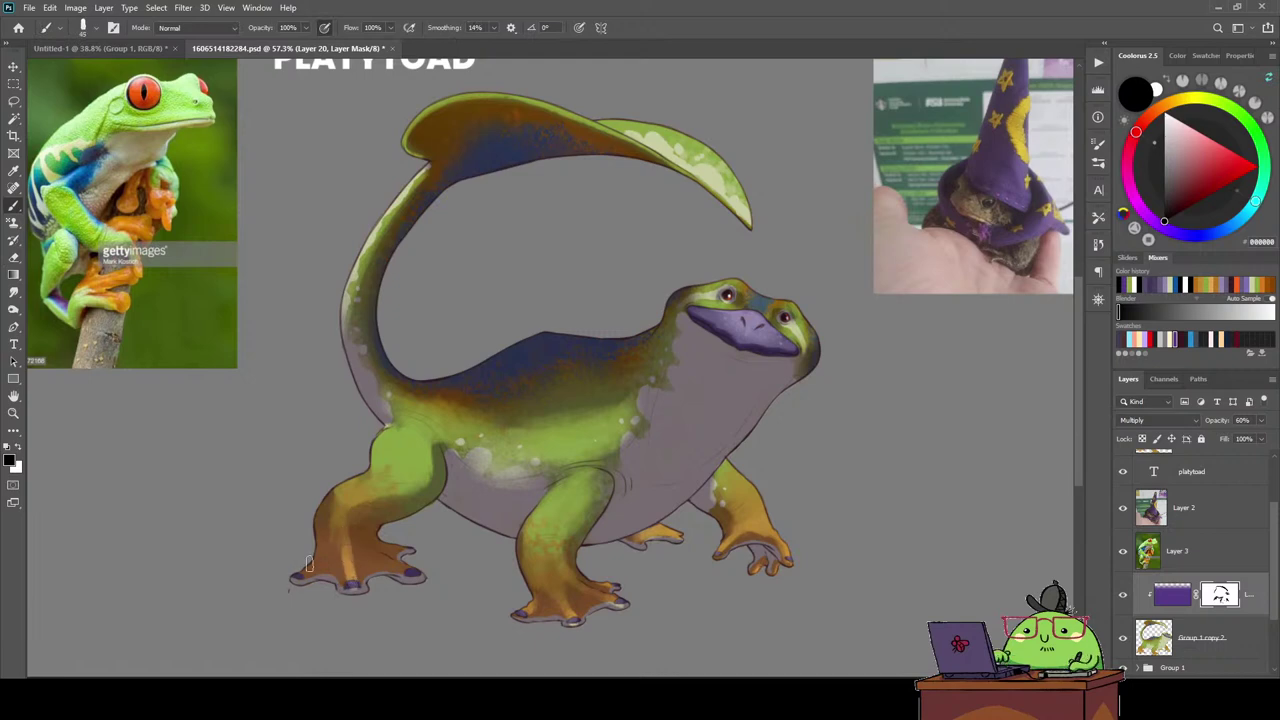
Brush yellow-orange streaks on the back-left foot, a purple toe stroke, and soften the thigh shading.
mouse_move(303, 572)
left_mouse_down()
mouse_move(333, 525)
mouse_move(318, 556)
mouse_move(332, 566)
left_mouse_up()
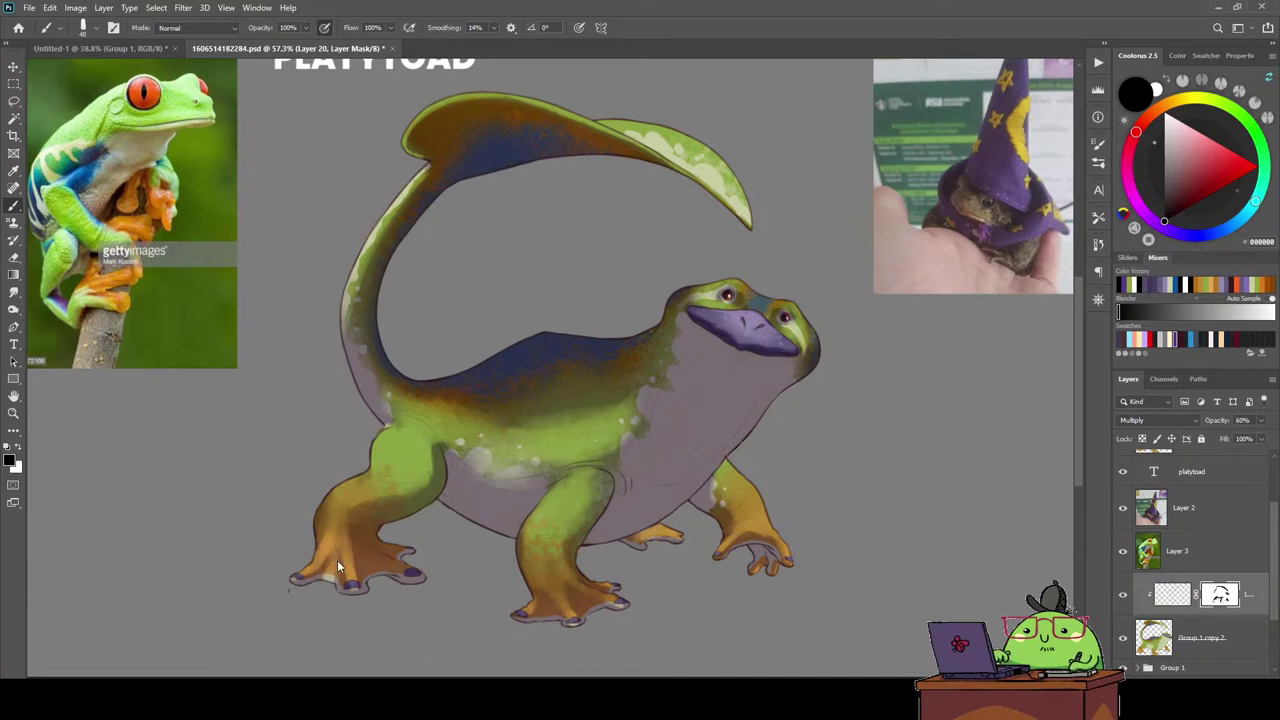
left_click_drag(340, 574, 346, 580)
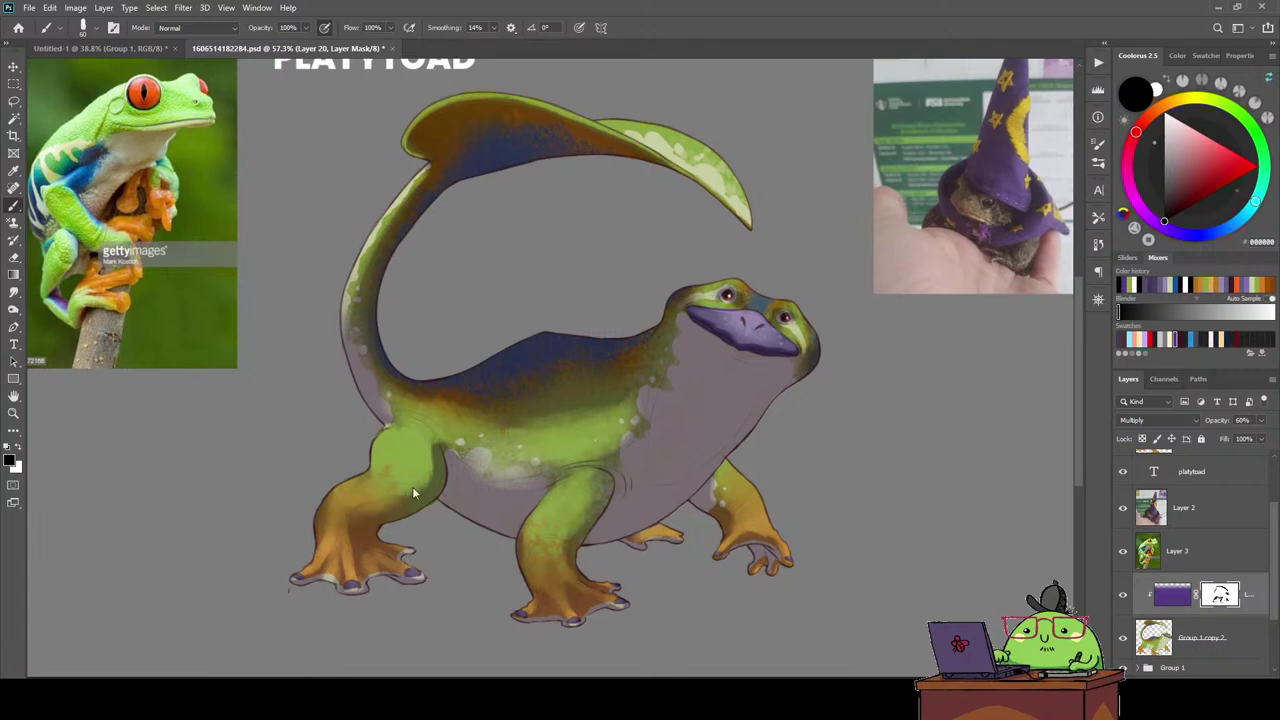
mouse_move(440, 440)
left_mouse_down()
mouse_move(450, 458)
mouse_move(546, 465)
mouse_move(500, 485)
left_mouse_up()
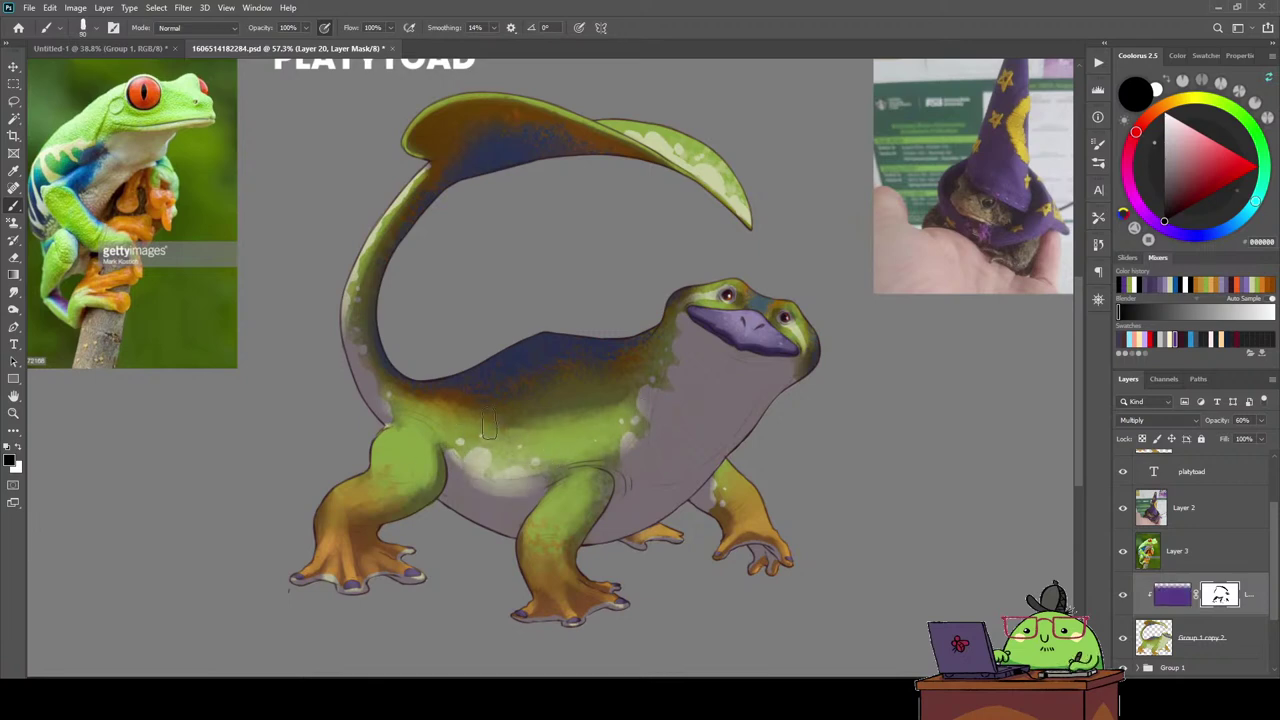
Erase-soften the brown flank band and the top of the front leg near the belly.
key("e")
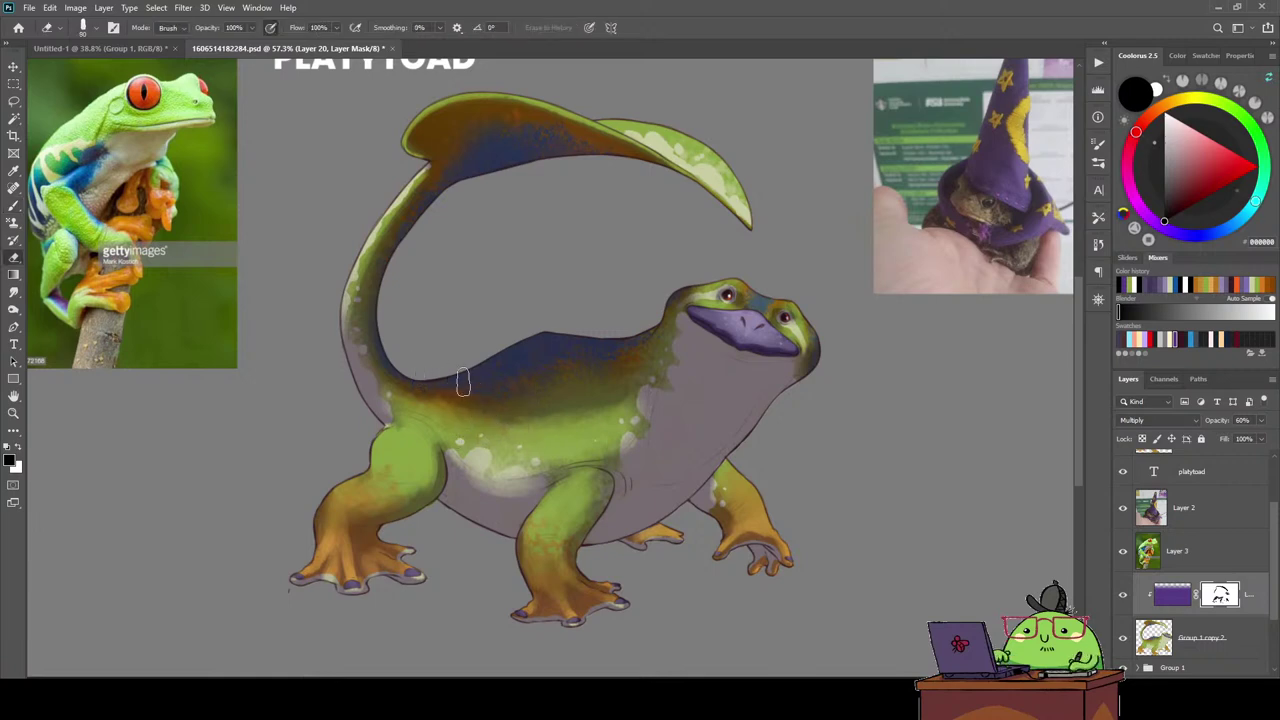
mouse_move(437, 387)
left_mouse_down()
mouse_move(445, 407)
mouse_move(496, 417)
mouse_move(588, 397)
mouse_move(551, 406)
left_mouse_up()
key("b")
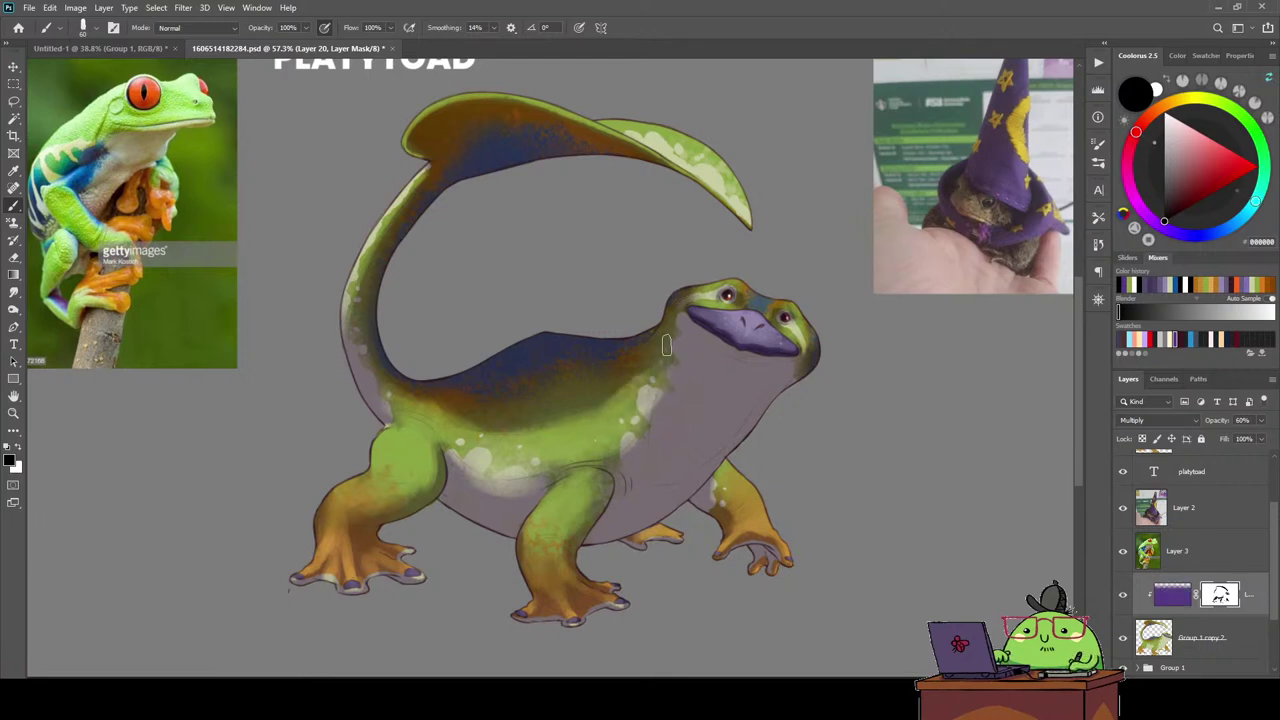
key("e")
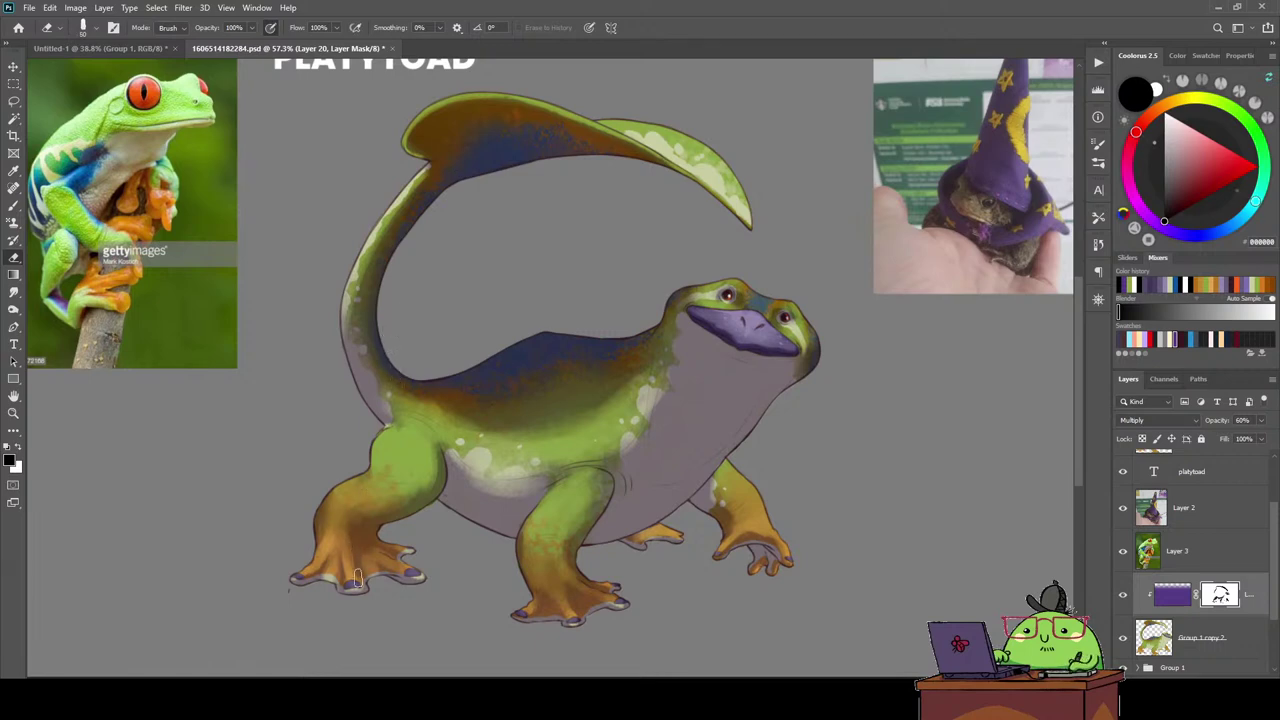
key("b")
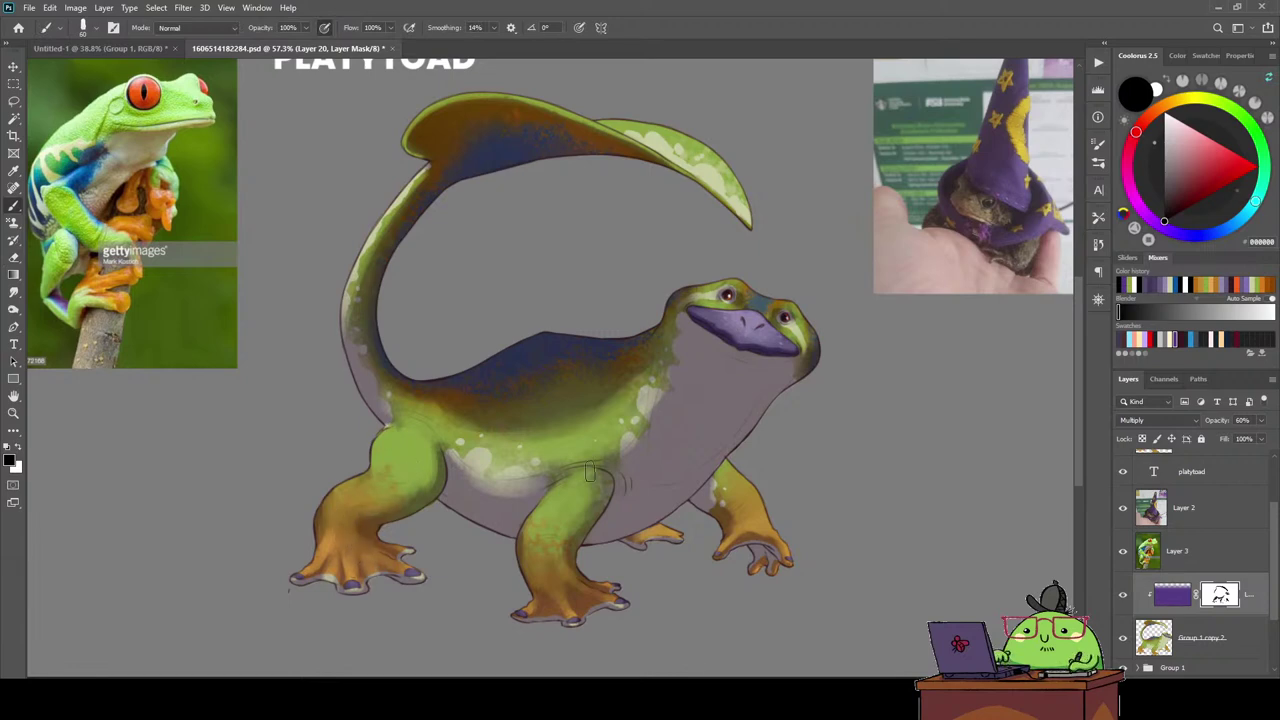
key("e")
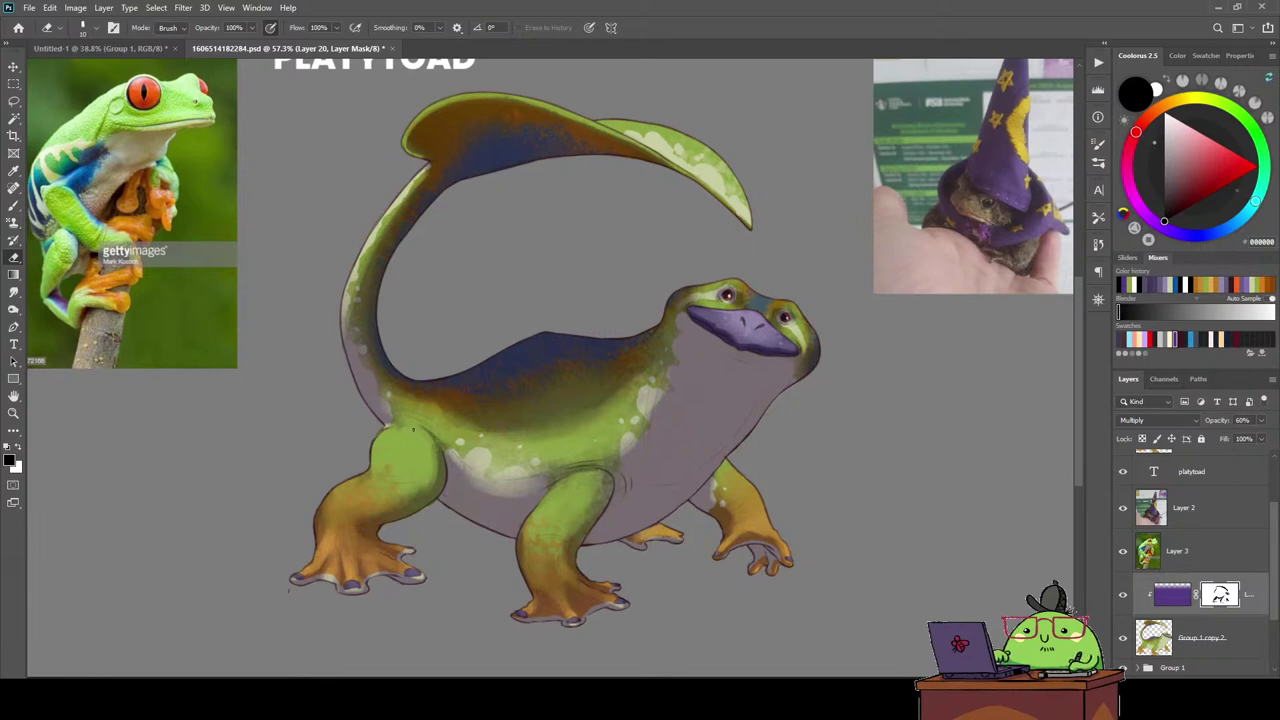
left_click_drag(410, 418, 455, 444)
key("b")
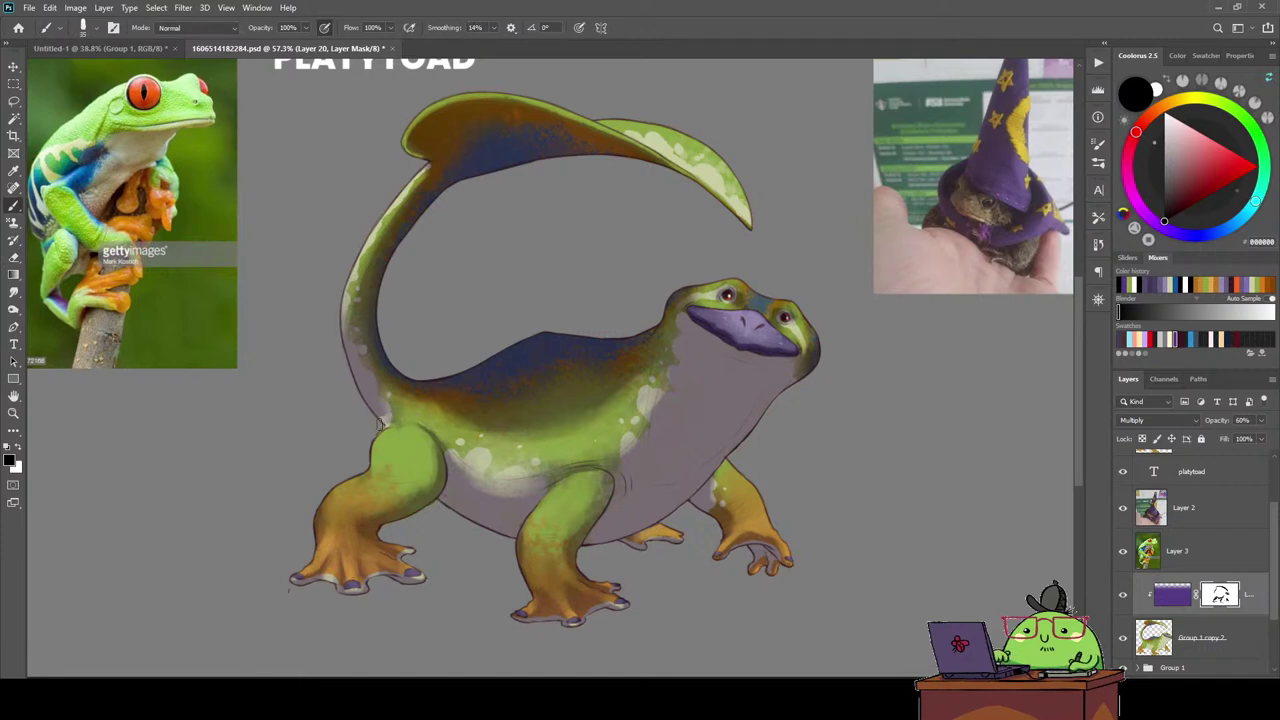
key("e")
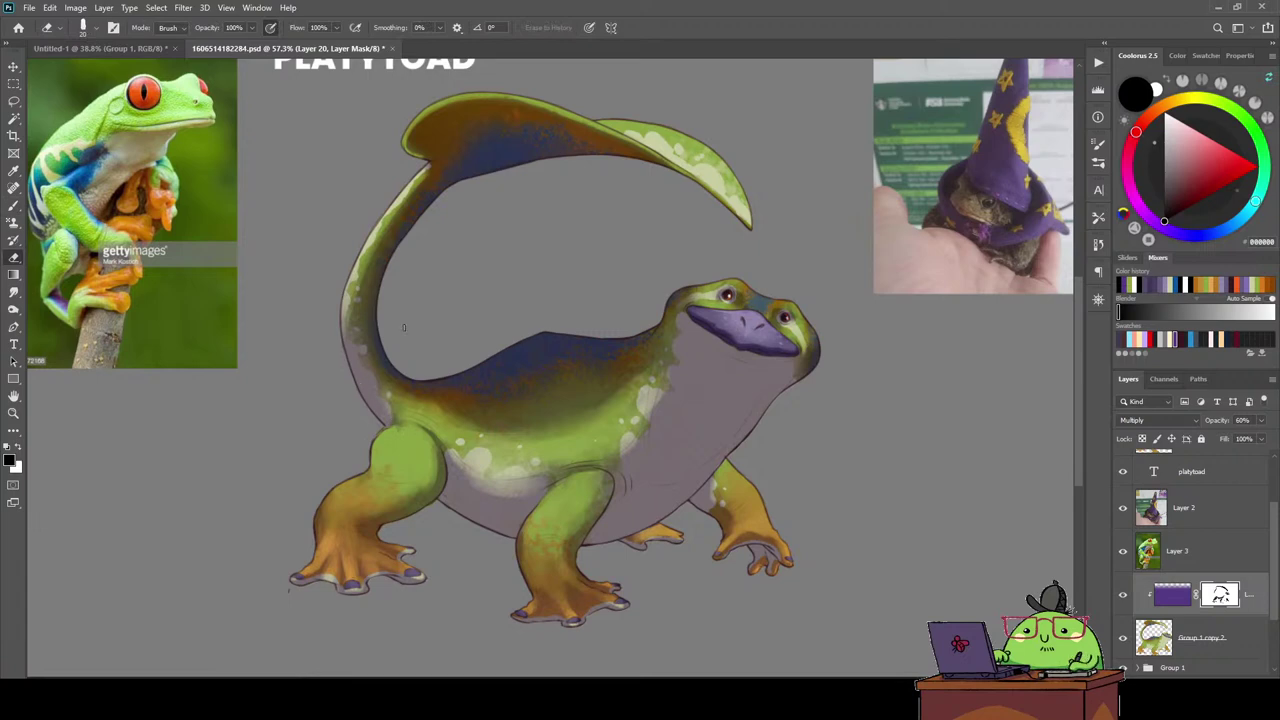
Add a new clipped layer at 20% opacity with salmon FFA485 as the paint colour.
key("b")
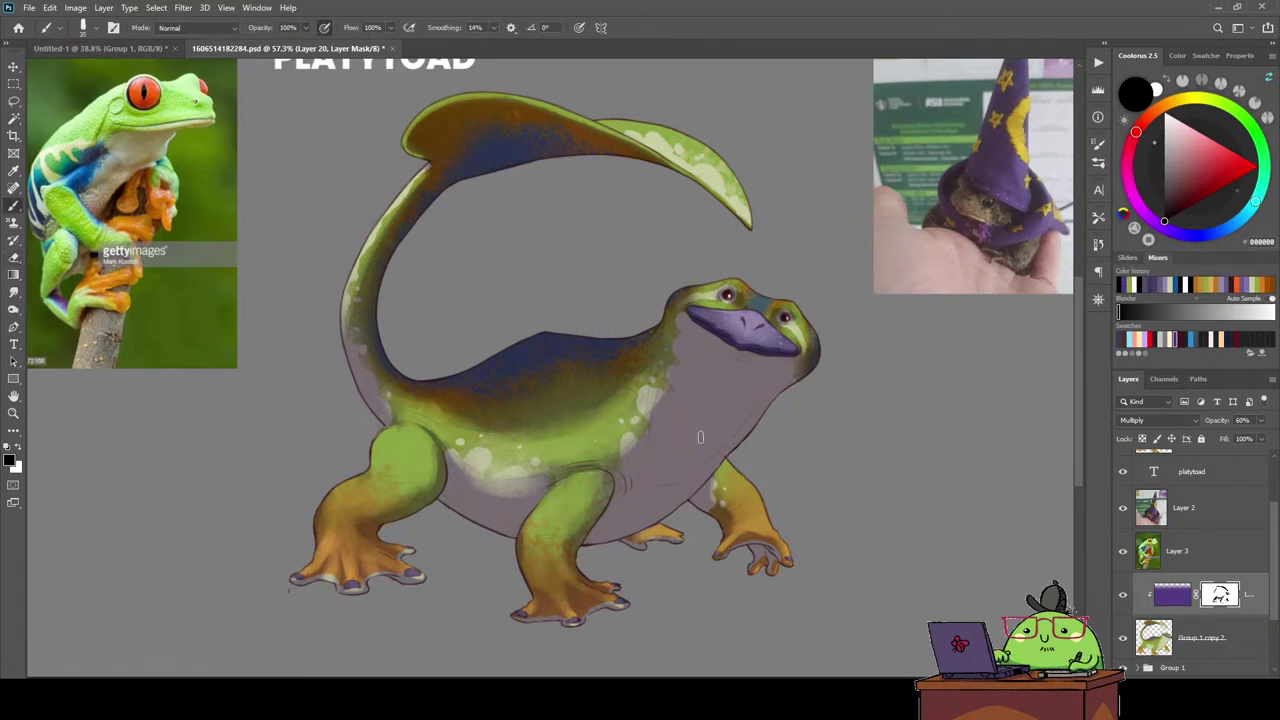
left_click(1234, 672)
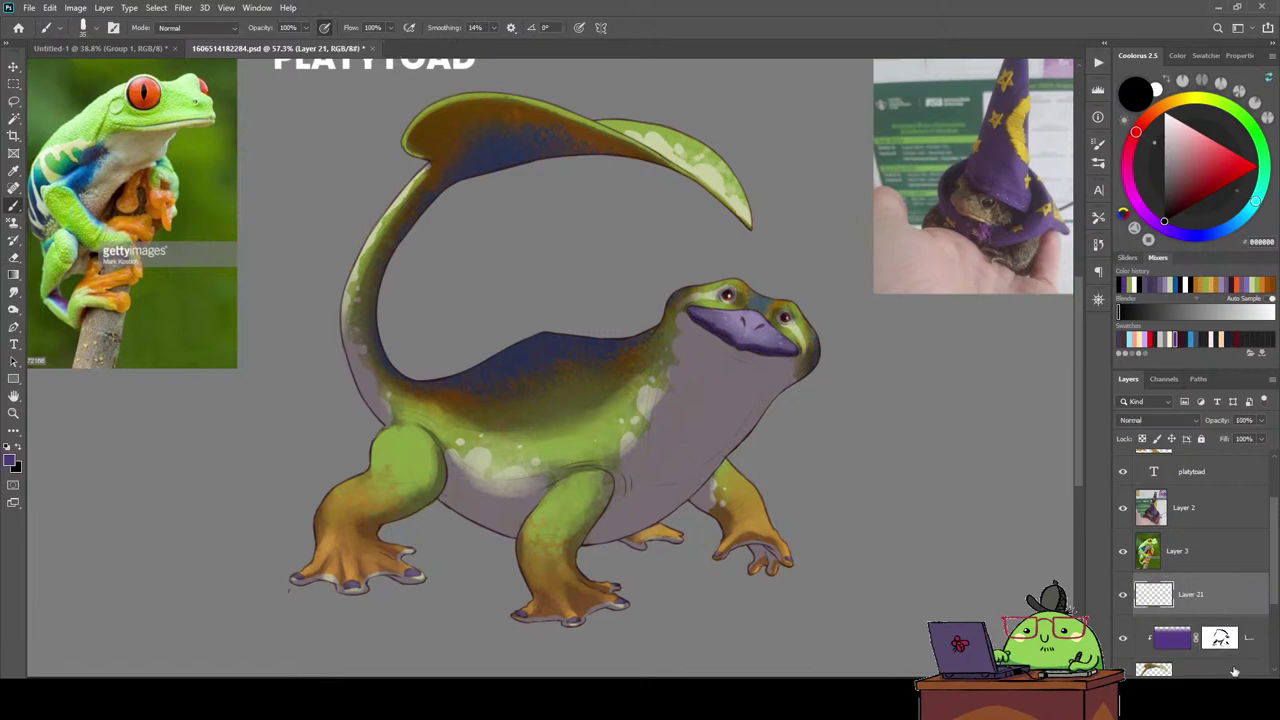
left_click(1229, 617, "alt")
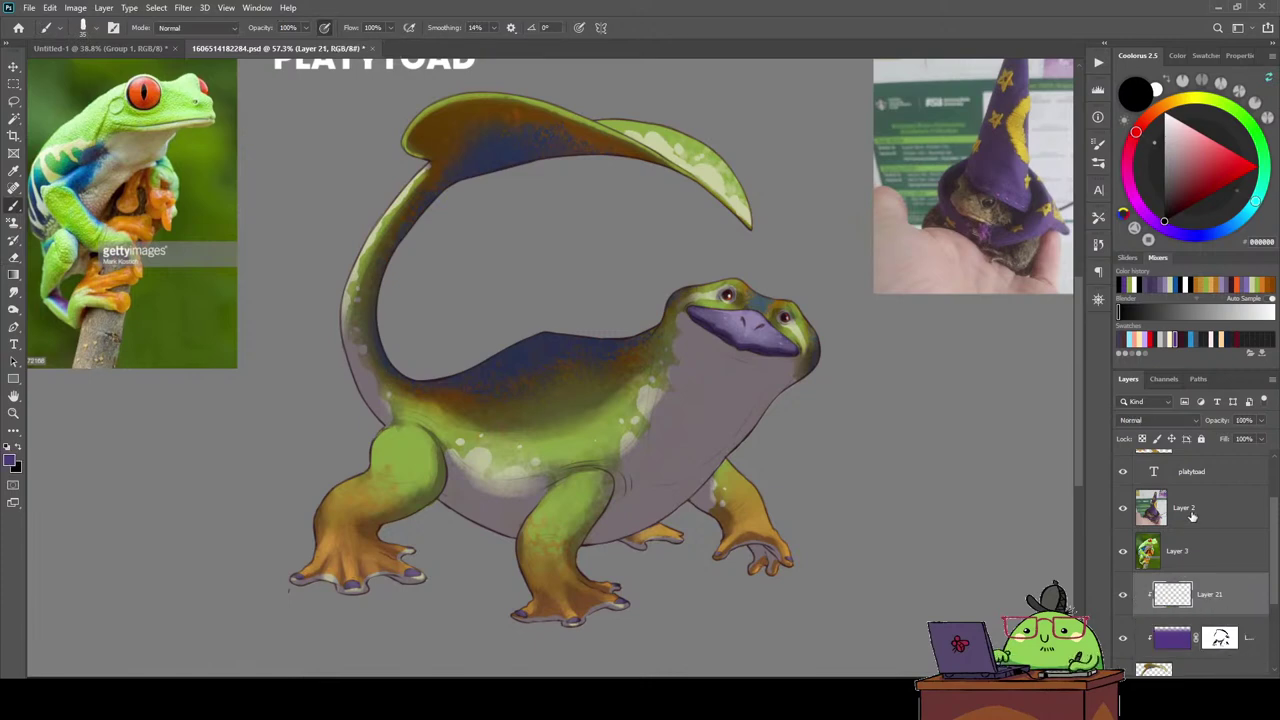
left_click(1136, 341)
left_click(1141, 341)
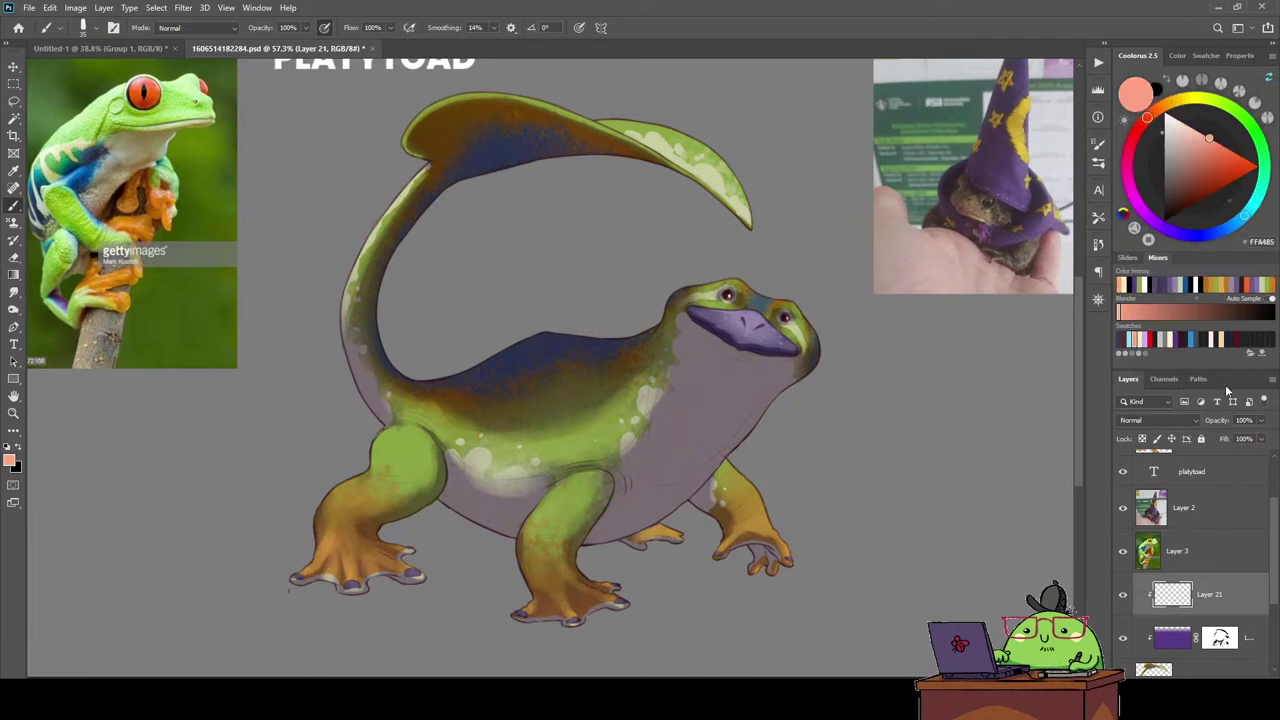
left_click_drag(1261, 424, 1214, 439)
left_click(1229, 539)
Glaze faint salmon over the belly, chest, hind foot, body edge and up the tail.
mouse_move(674, 470)
left_mouse_down()
mouse_move(684, 474)
mouse_move(649, 505)
mouse_move(718, 382)
mouse_move(714, 452)
mouse_move(705, 393)
mouse_move(645, 463)
mouse_move(732, 373)
mouse_move(672, 428)
mouse_move(630, 522)
mouse_move(627, 505)
mouse_move(670, 450)
mouse_move(460, 541)
mouse_move(440, 503)
mouse_move(473, 522)
mouse_move(476, 510)
left_mouse_up()
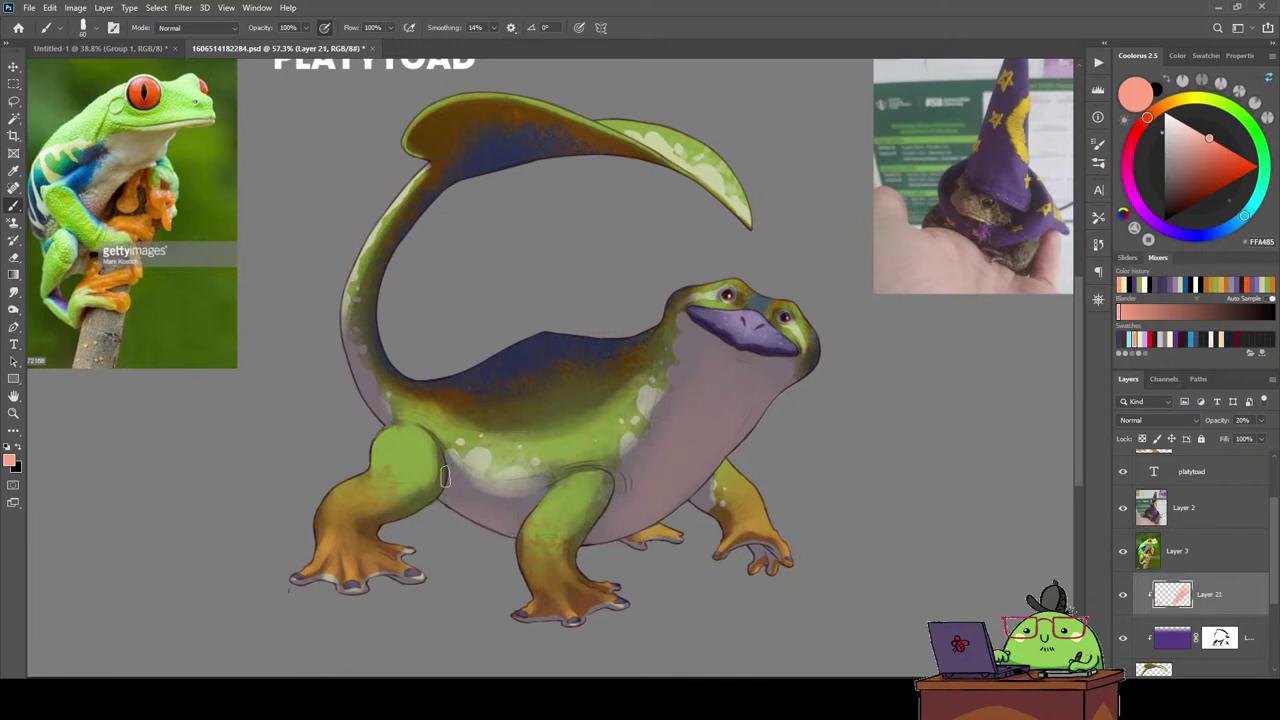
mouse_move(636, 473)
left_mouse_down()
mouse_move(682, 383)
mouse_move(714, 372)
mouse_move(750, 385)
mouse_move(690, 418)
mouse_move(641, 485)
mouse_move(690, 470)
mouse_move(617, 517)
left_mouse_up()
key("e")
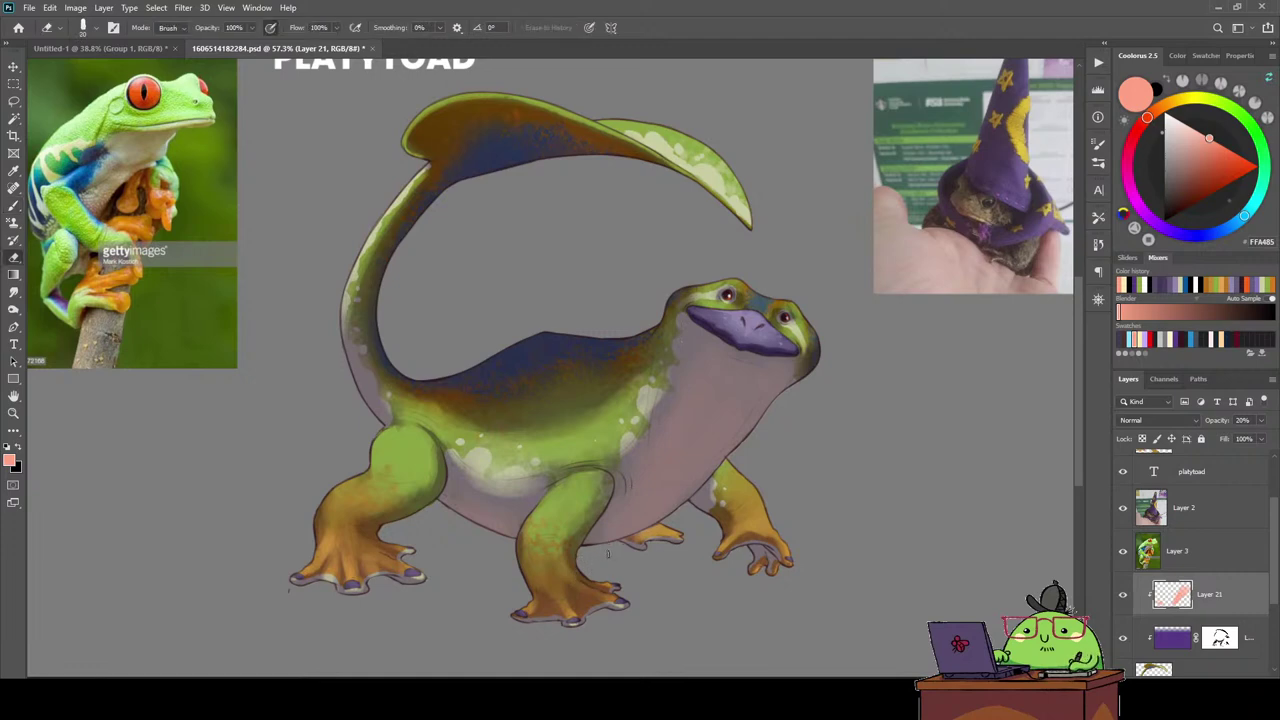
key("b")
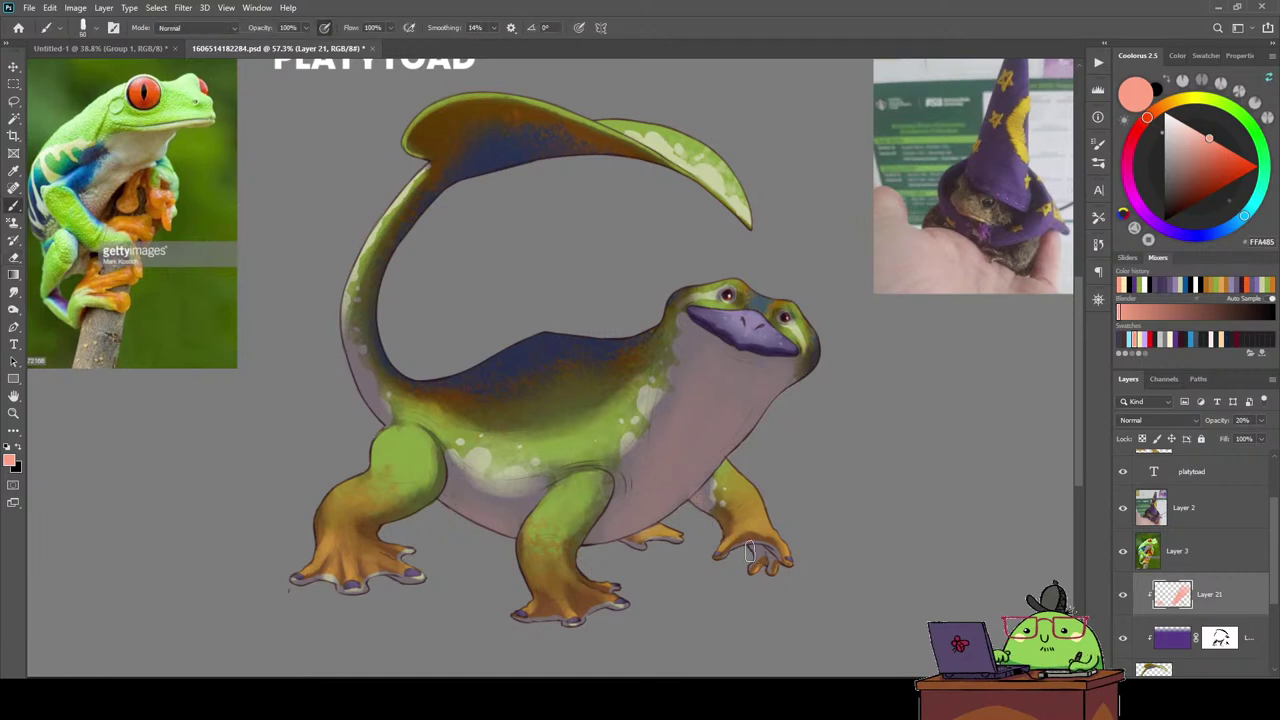
left_click_drag(749, 551, 738, 567)
left_click_drag(370, 410, 345, 357)
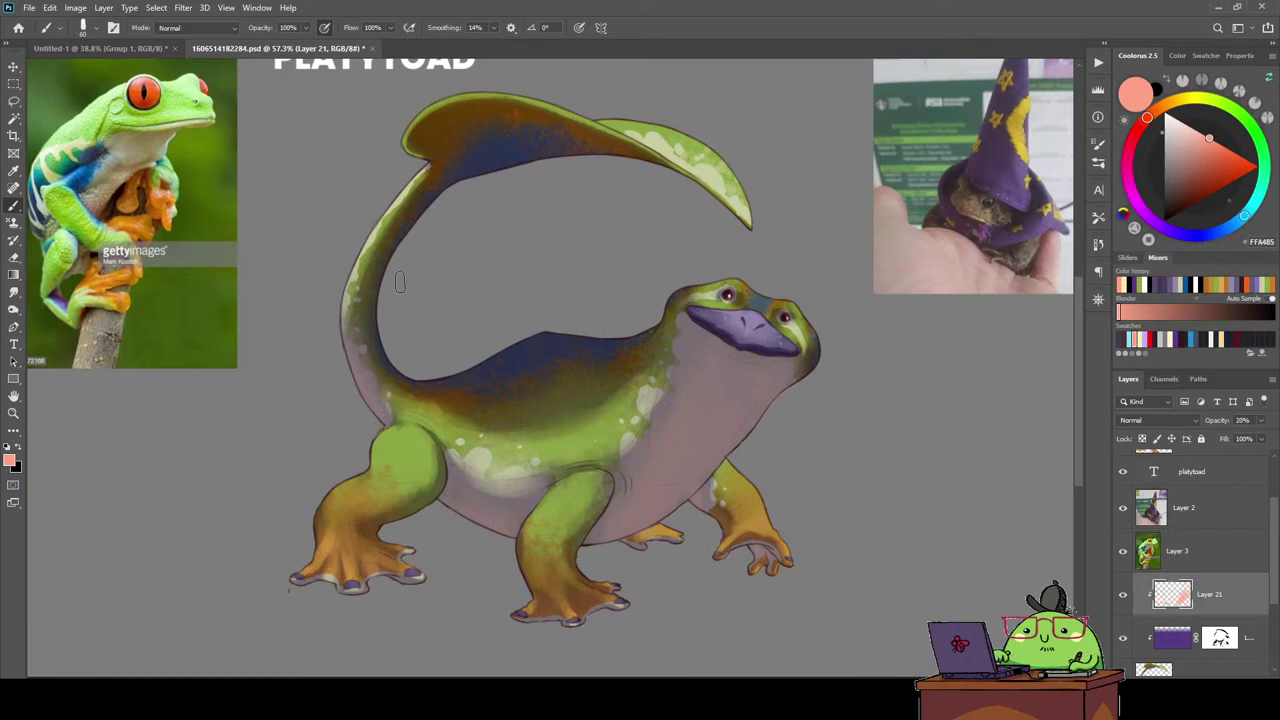
left_click_drag(400, 282, 424, 243)
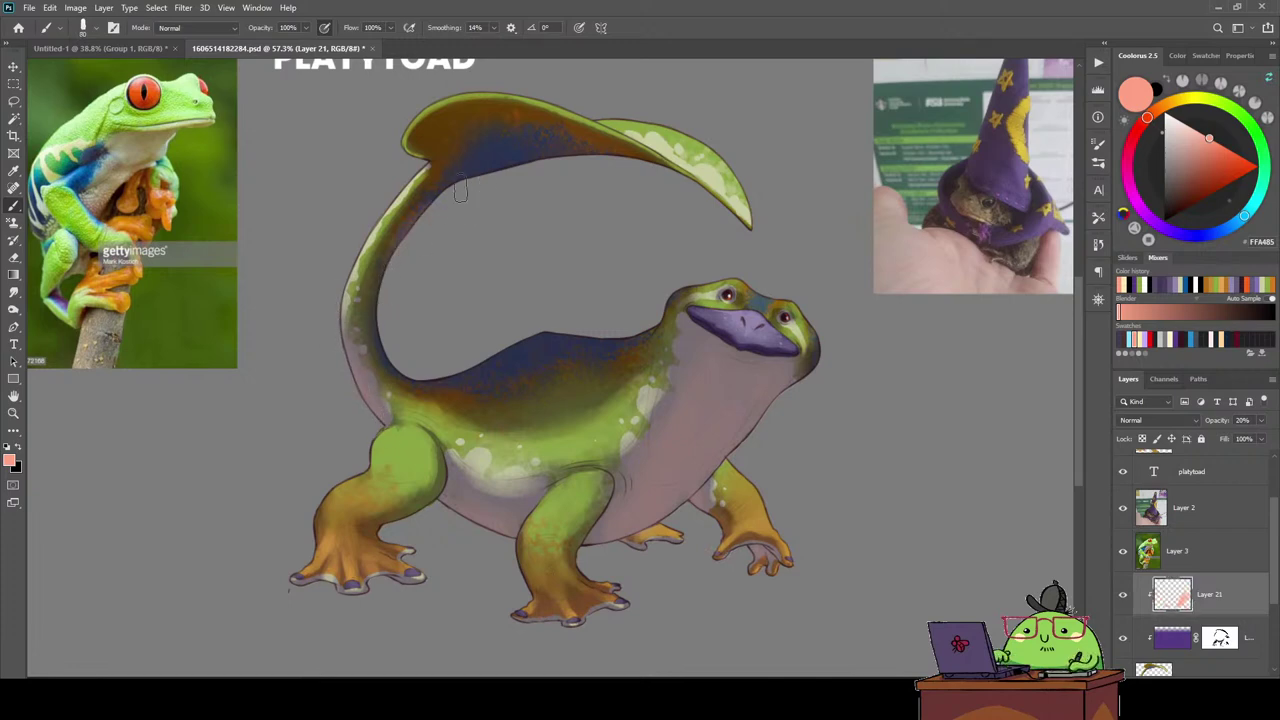
left_click_drag(460, 189, 416, 224)
Repaint the tail top's dark blue as pinkish purple, then add an empty Layer 22.
mouse_move(473, 177)
left_mouse_down()
mouse_move(486, 157)
mouse_move(449, 134)
mouse_move(560, 155)
mouse_move(458, 164)
mouse_move(470, 130)
mouse_move(639, 188)
mouse_move(474, 160)
mouse_move(455, 142)
mouse_move(632, 190)
mouse_move(671, 214)
mouse_move(594, 166)
mouse_move(486, 129)
mouse_move(426, 157)
left_mouse_up()
key("e")
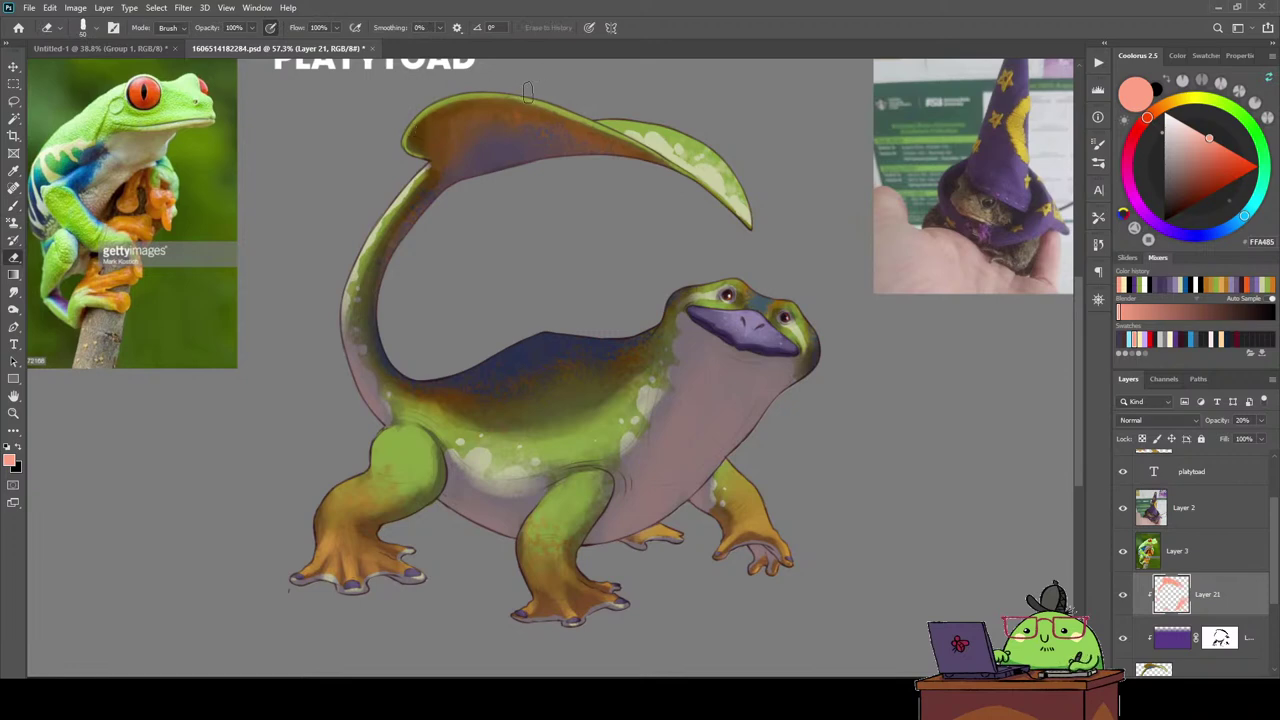
key("b")
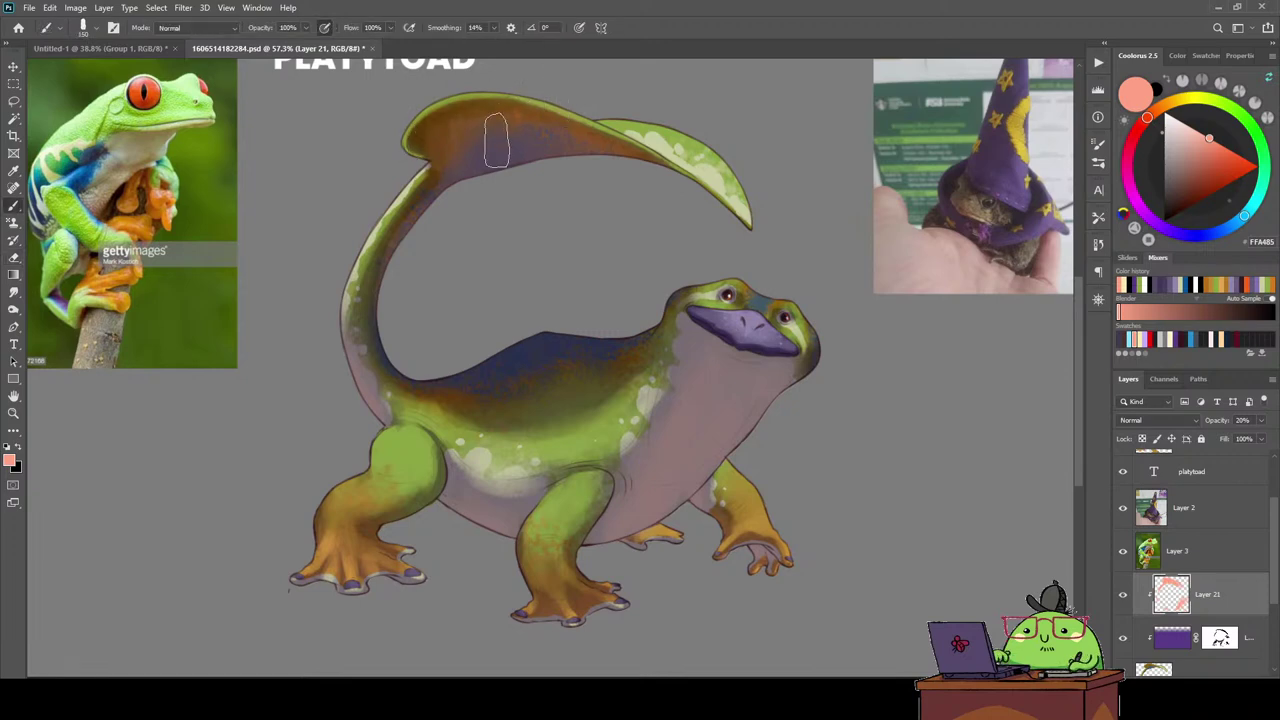
mouse_move(465, 165)
left_mouse_down()
mouse_move(426, 150)
mouse_move(531, 107)
left_mouse_up()
key("e")
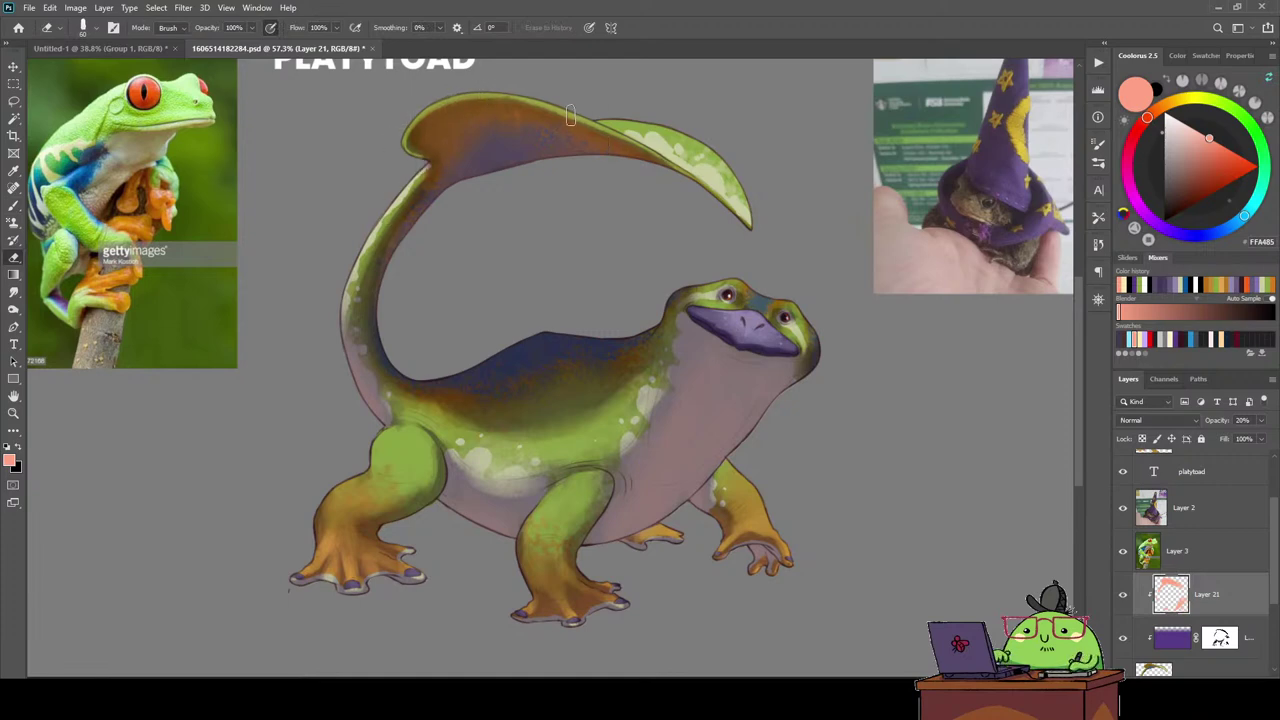
key("b")
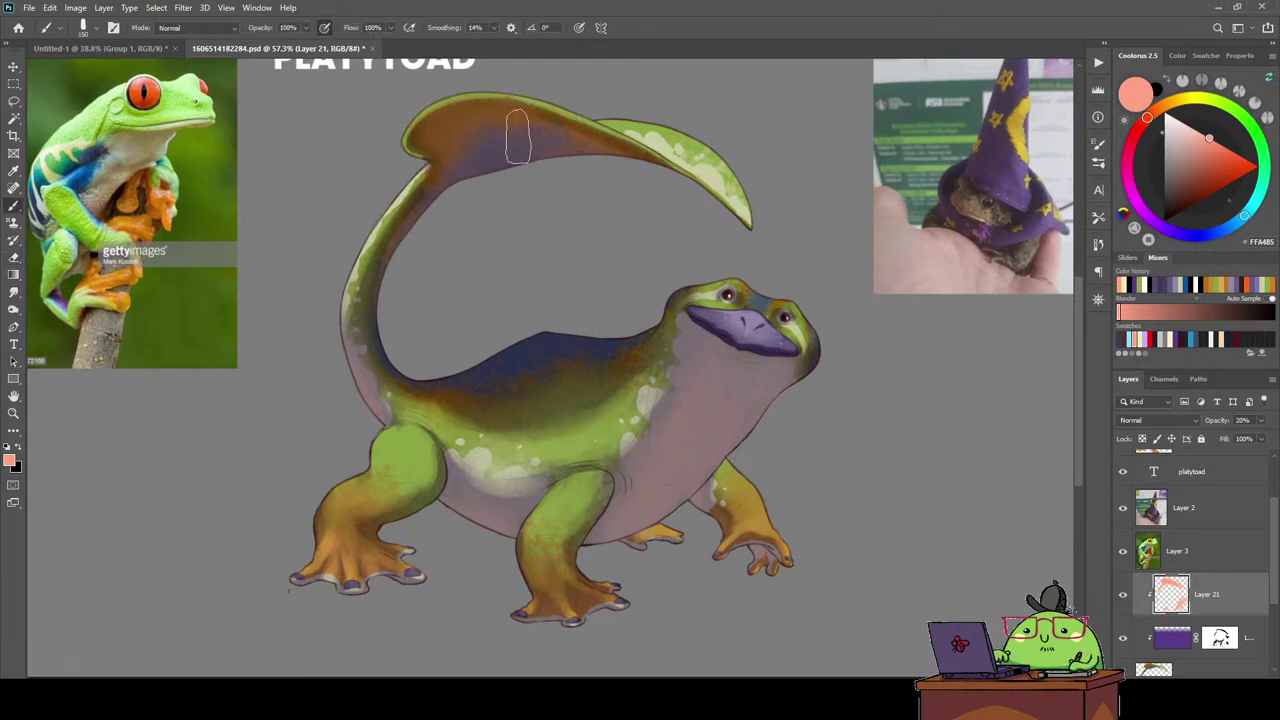
key("e")
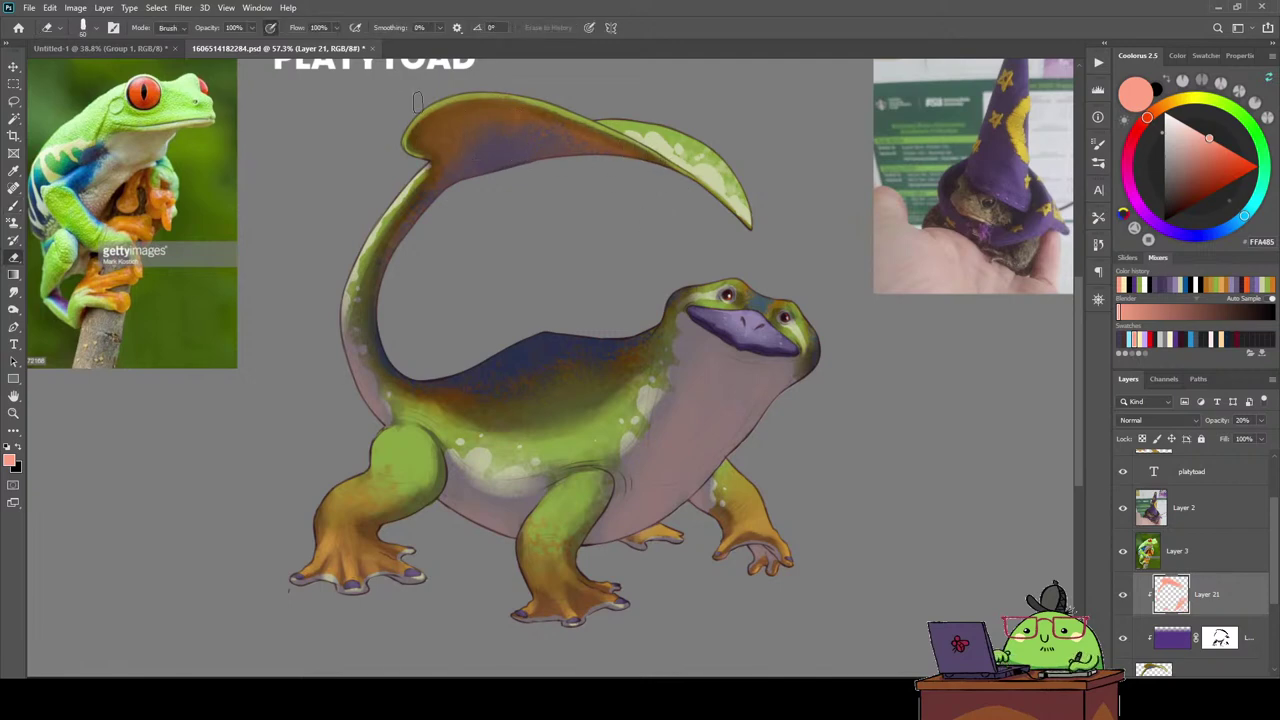
key("b")
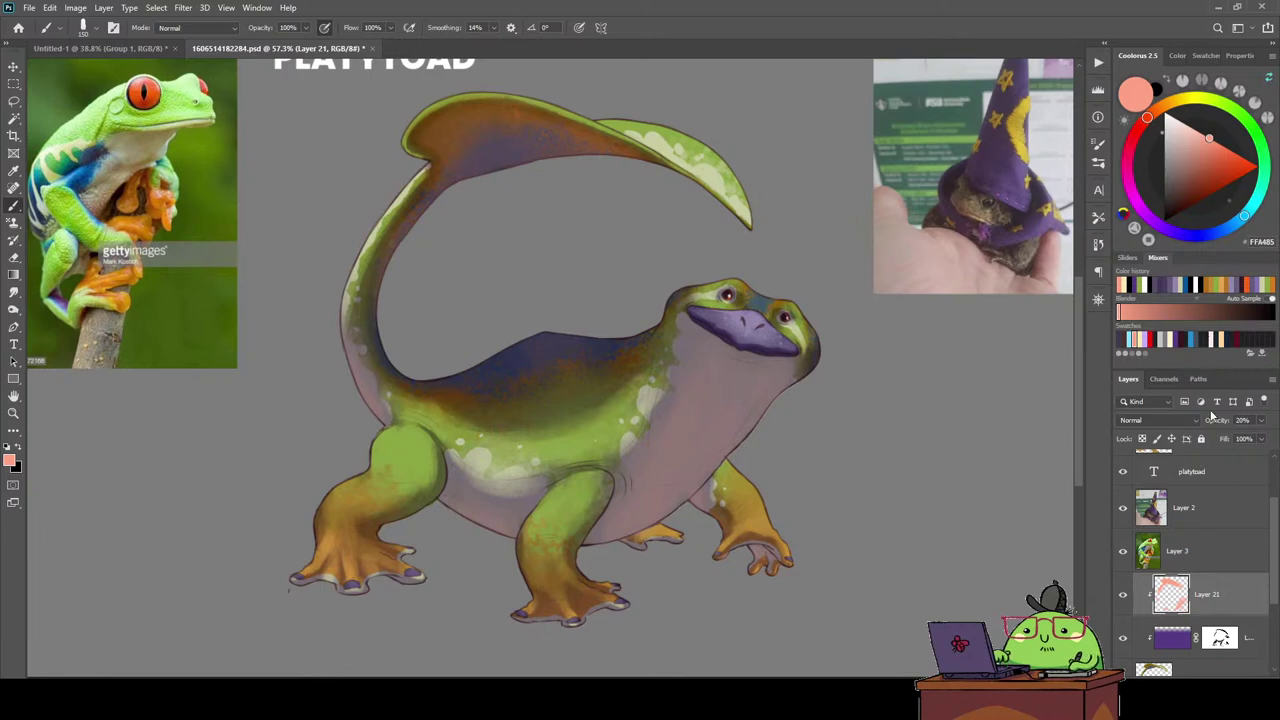
key("ctrl+shift+alt+n")
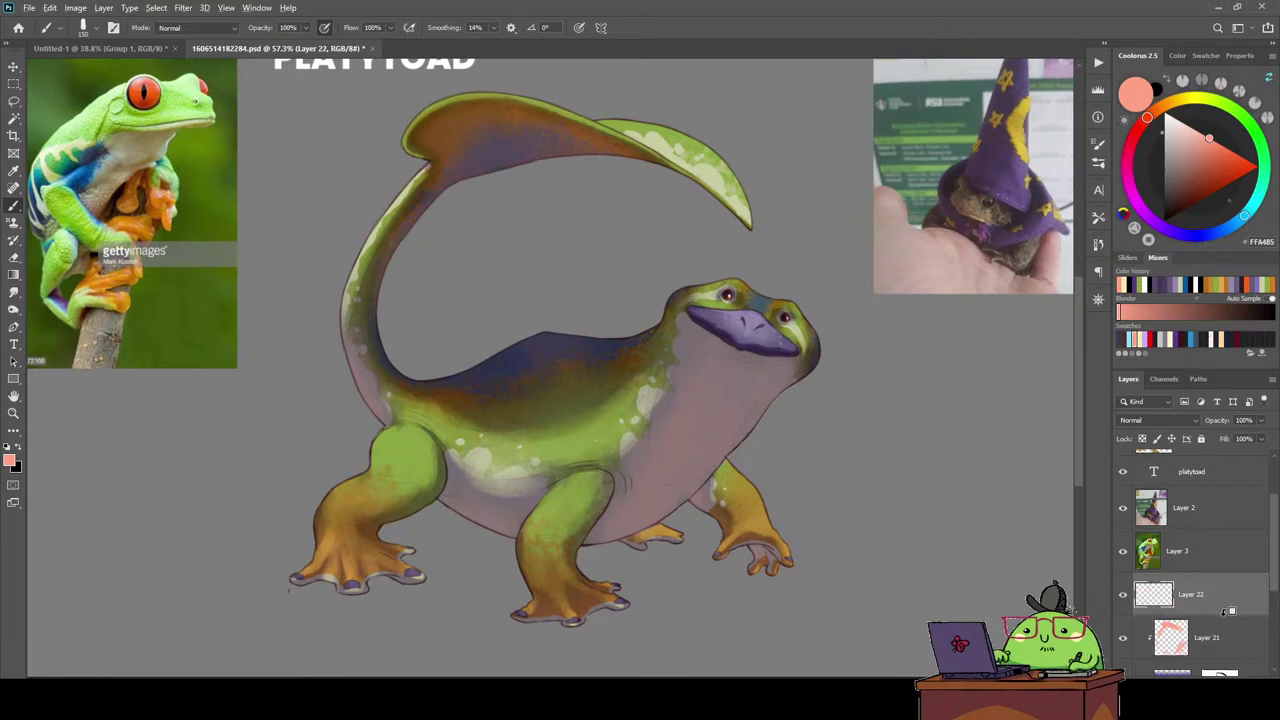
Clip Layer 22 to Layer 21, pick cream FFF2CF, and set opacity to 32%.
left_click(1223, 612, "alt")
left_click(1138, 344)
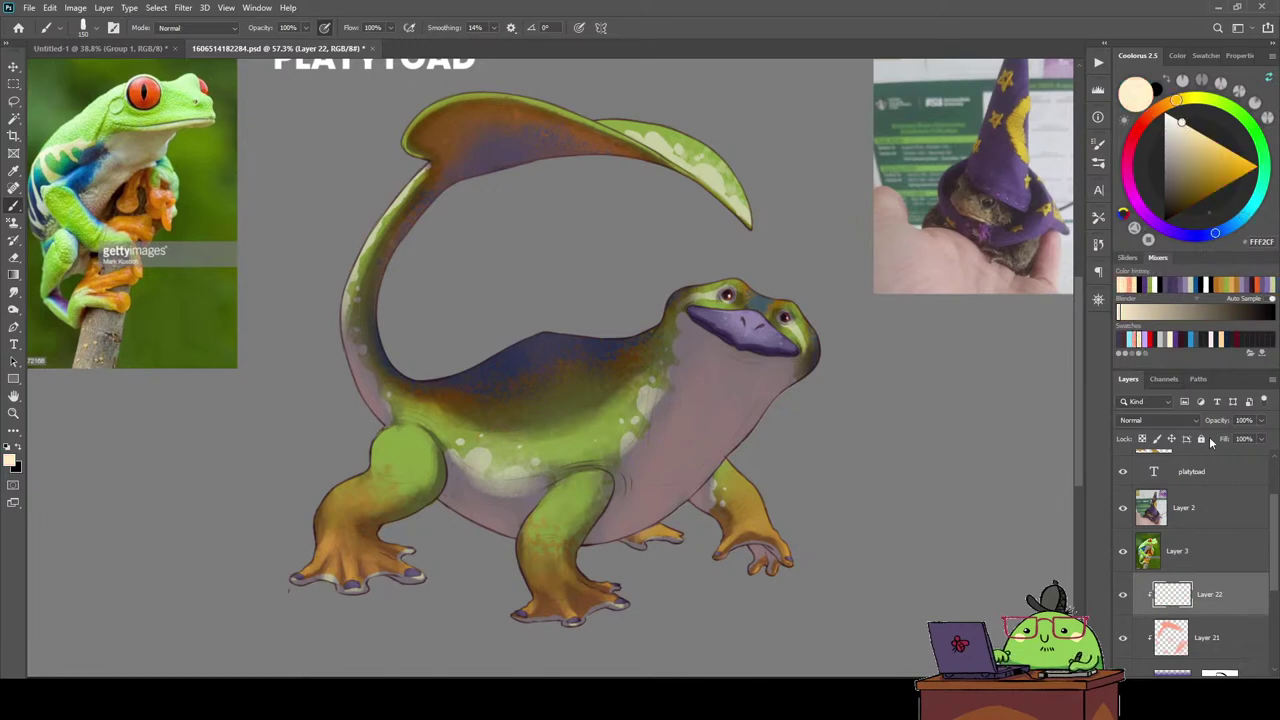
left_click_drag(1261, 424, 1221, 432)
left_click(1219, 590)
Brush cream highlights on the tail tip, fin edge, tail's left edge, legs and feet.
mouse_move(604, 112)
left_mouse_down()
mouse_move(676, 140)
mouse_move(654, 131)
mouse_move(748, 222)
mouse_move(664, 120)
left_mouse_up()
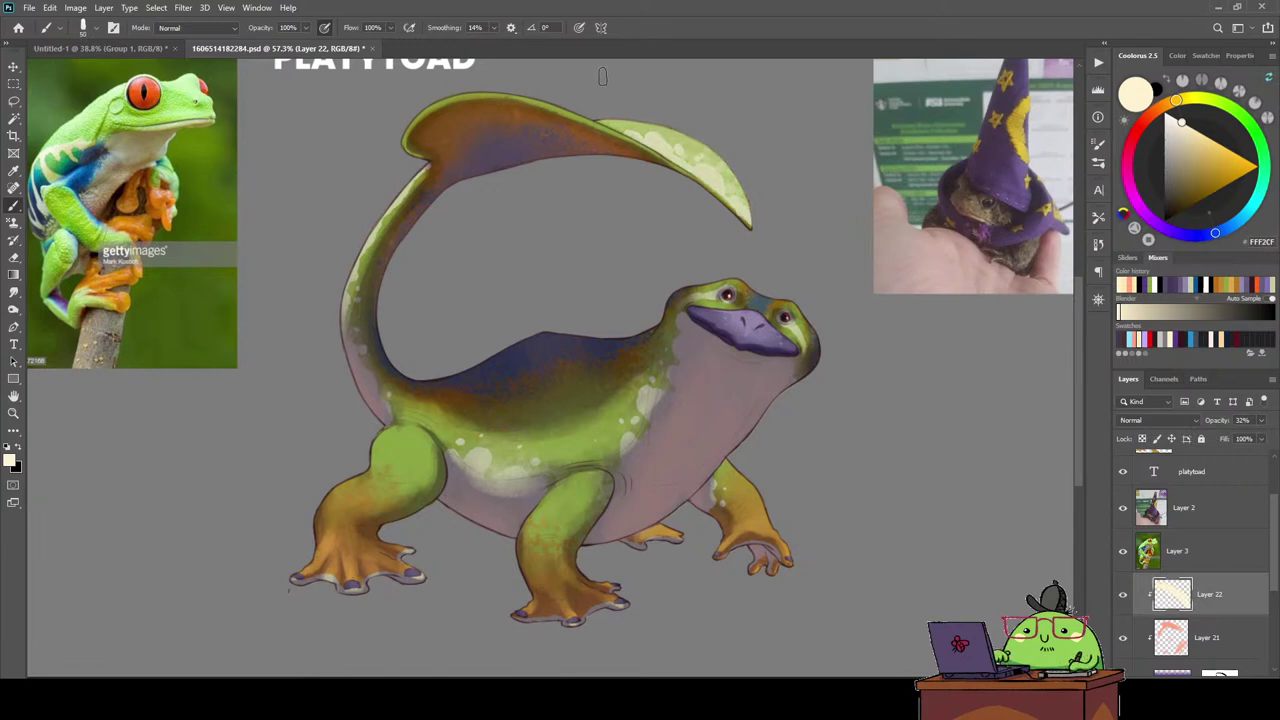
mouse_move(408, 132)
left_mouse_down()
mouse_move(521, 94)
mouse_move(452, 87)
mouse_move(605, 122)
left_mouse_up()
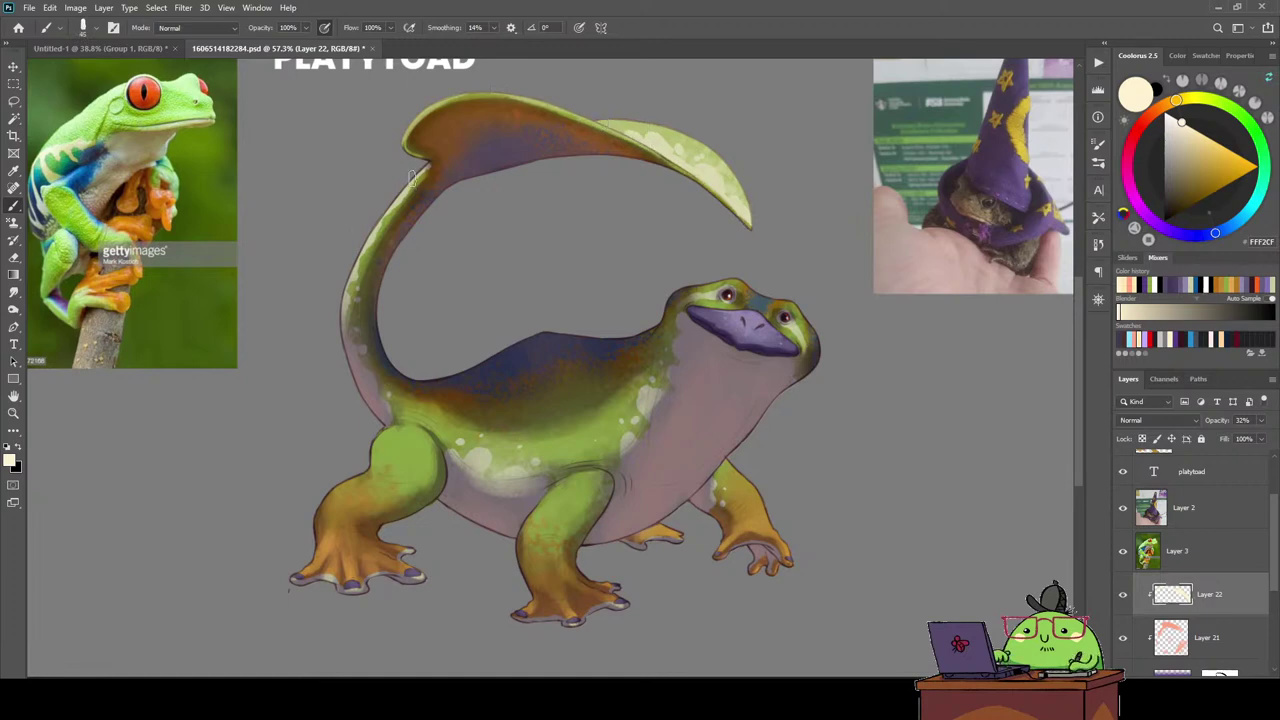
left_click_drag(410, 176, 340, 362)
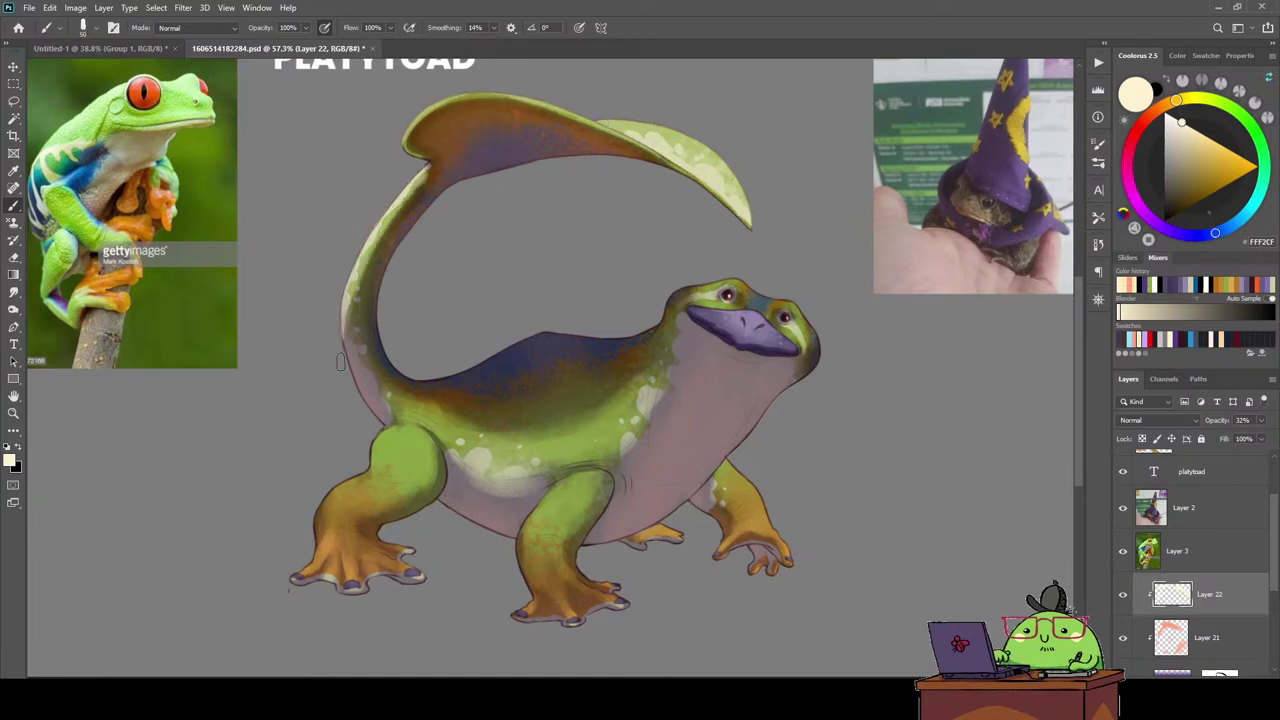
left_click_drag(406, 208, 350, 355)
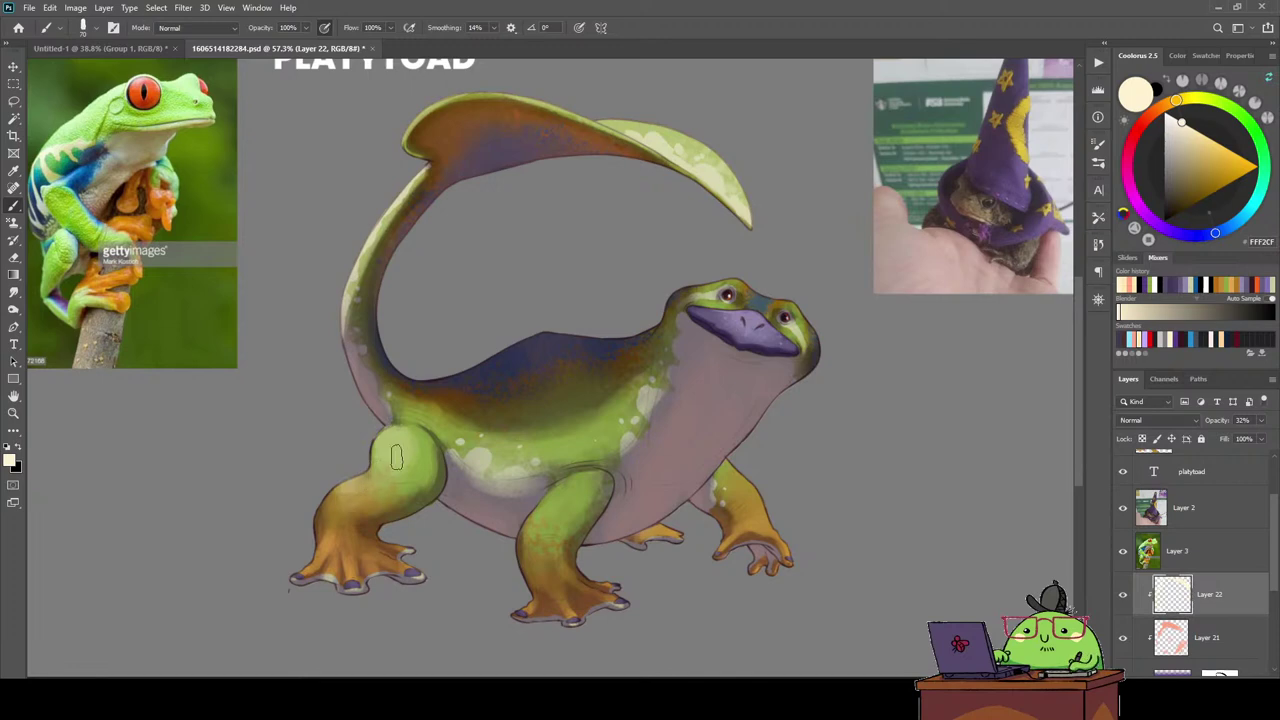
mouse_move(397, 458)
left_mouse_down()
mouse_move(352, 493)
mouse_move(407, 440)
mouse_move(368, 458)
left_mouse_up()
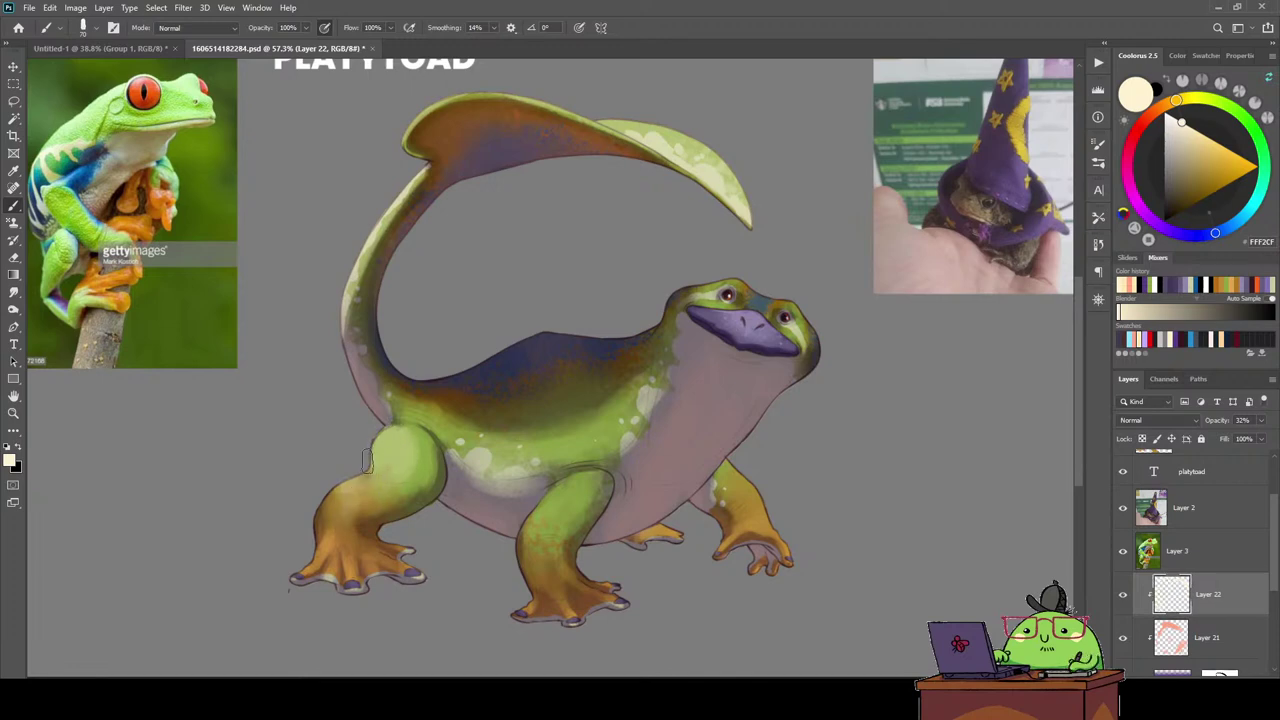
mouse_move(545, 515)
left_mouse_down()
mouse_move(575, 480)
mouse_move(551, 538)
left_mouse_up()
left_click_drag(570, 495, 544, 561)
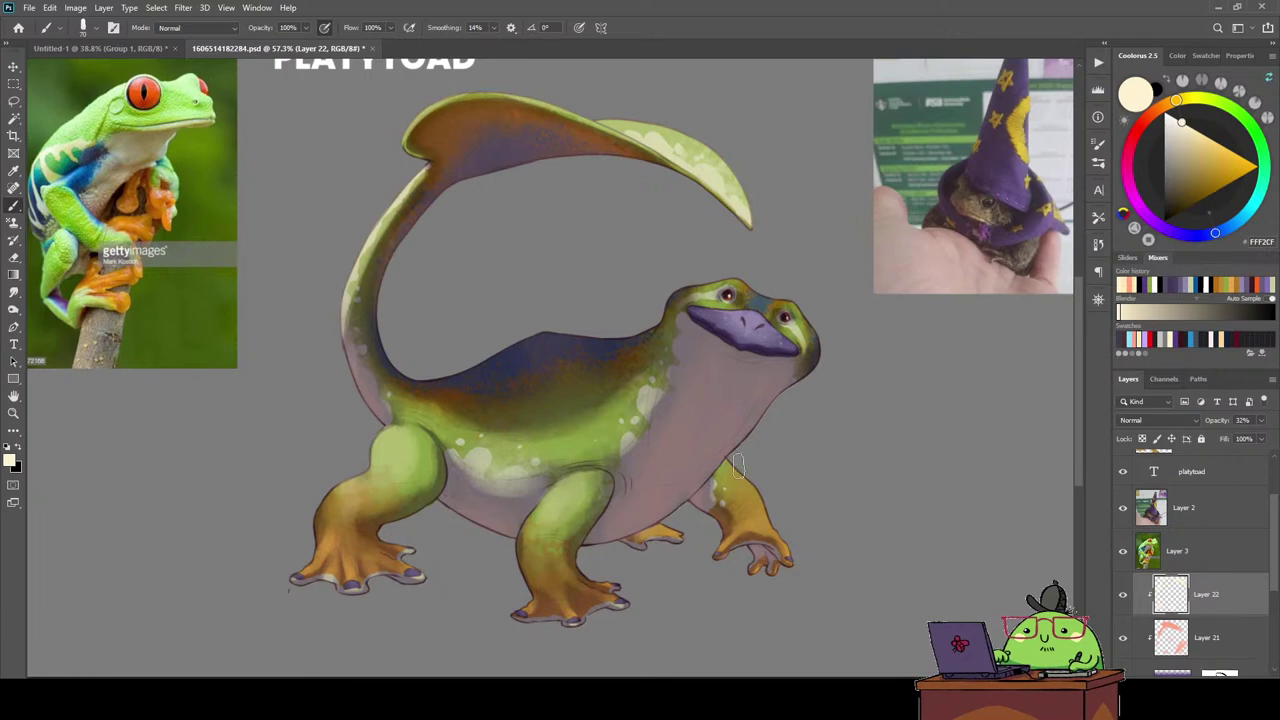
mouse_move(726, 482)
left_mouse_down()
mouse_move(790, 545)
mouse_move(727, 473)
left_mouse_up()
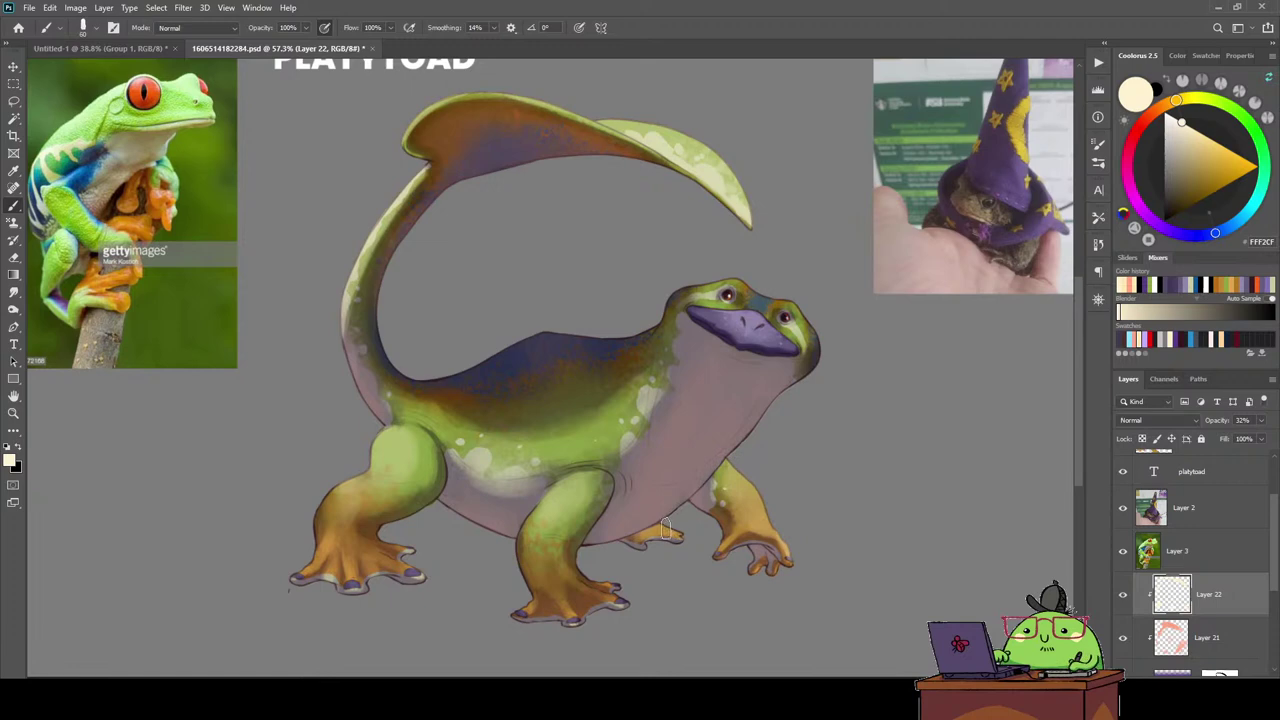
left_click_drag(672, 527, 658, 533)
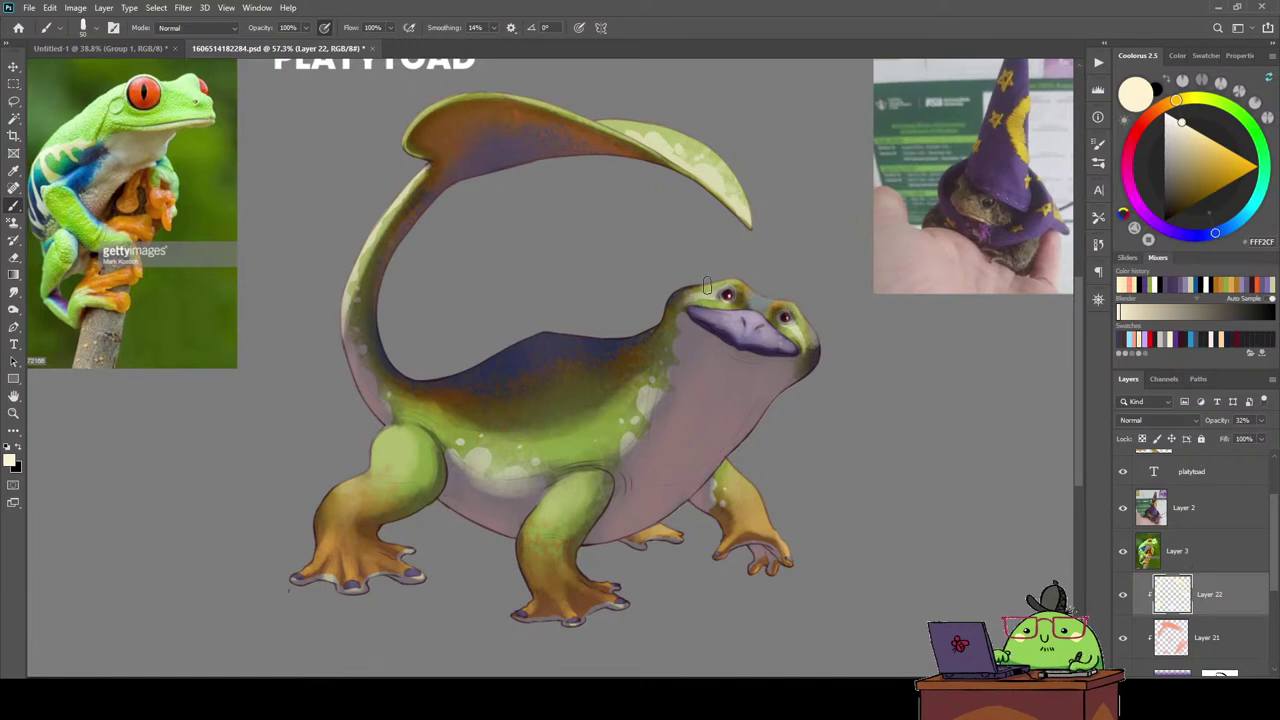
Dab pale spots on belly and flank, highlight front foot and back toes, then add Layer 23.
left_click(615, 420)
left_click(590, 440)
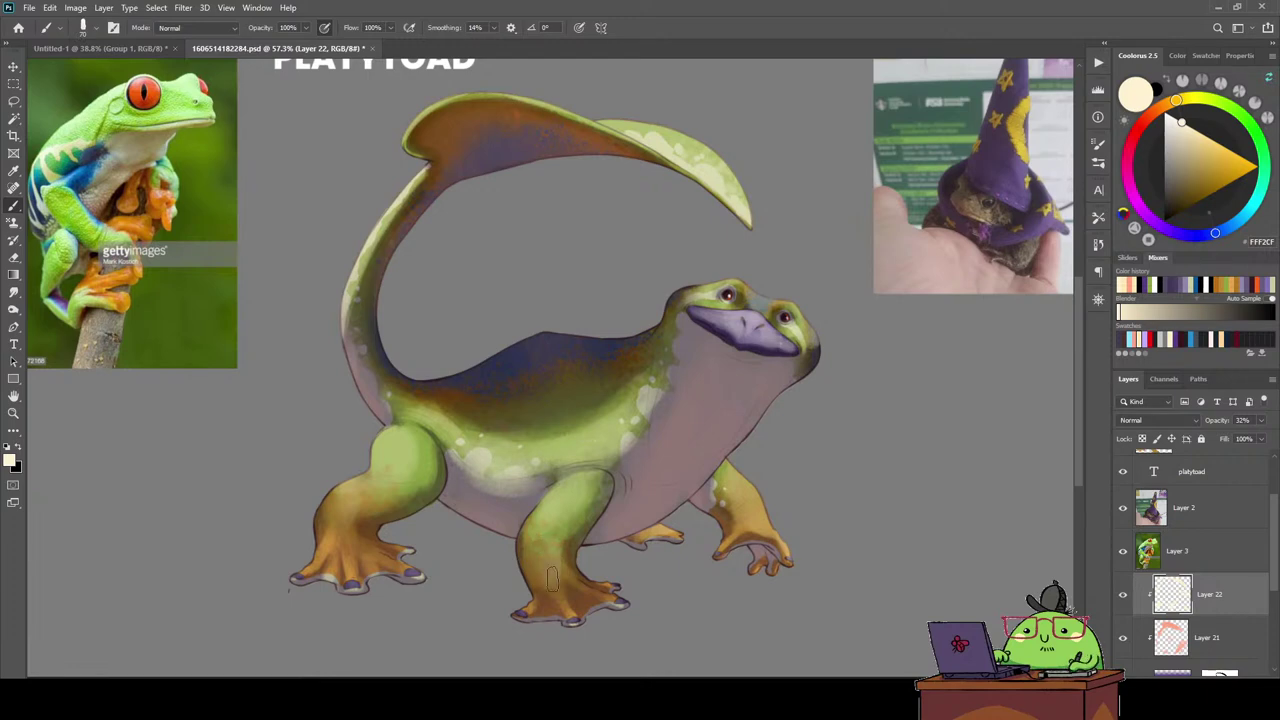
left_click_drag(530, 580, 511, 610)
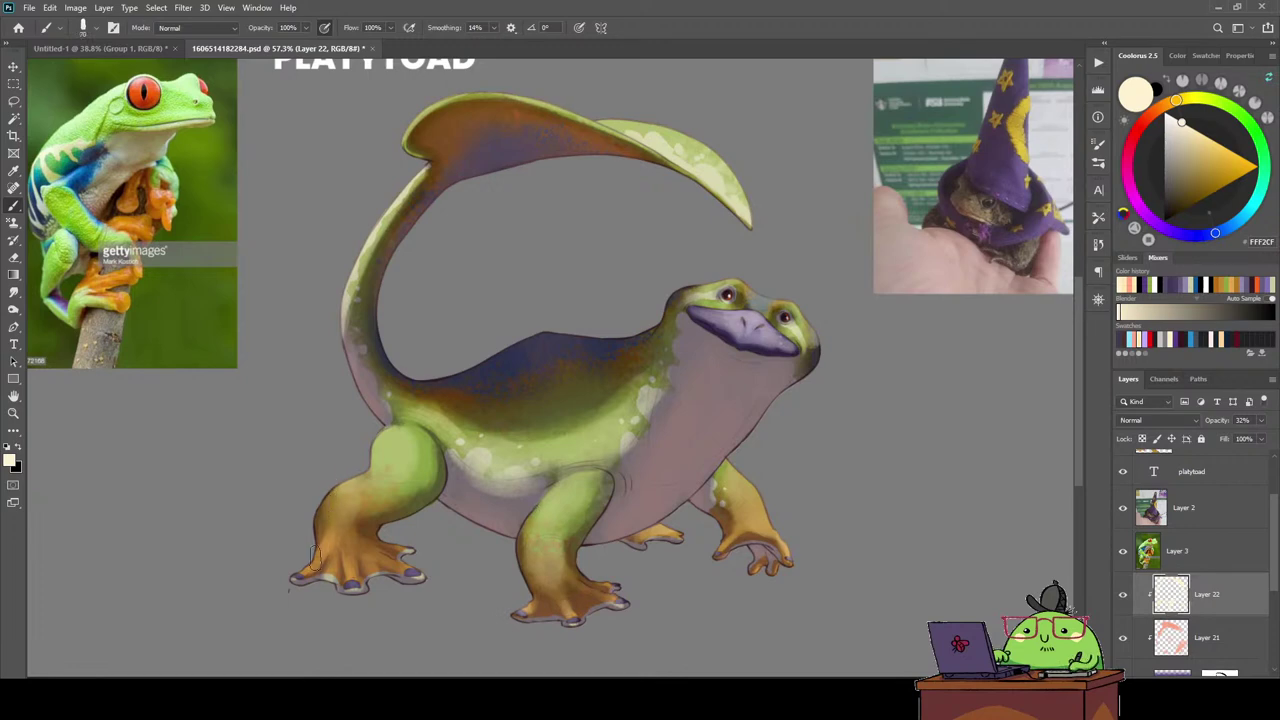
left_click_drag(297, 572, 318, 558)
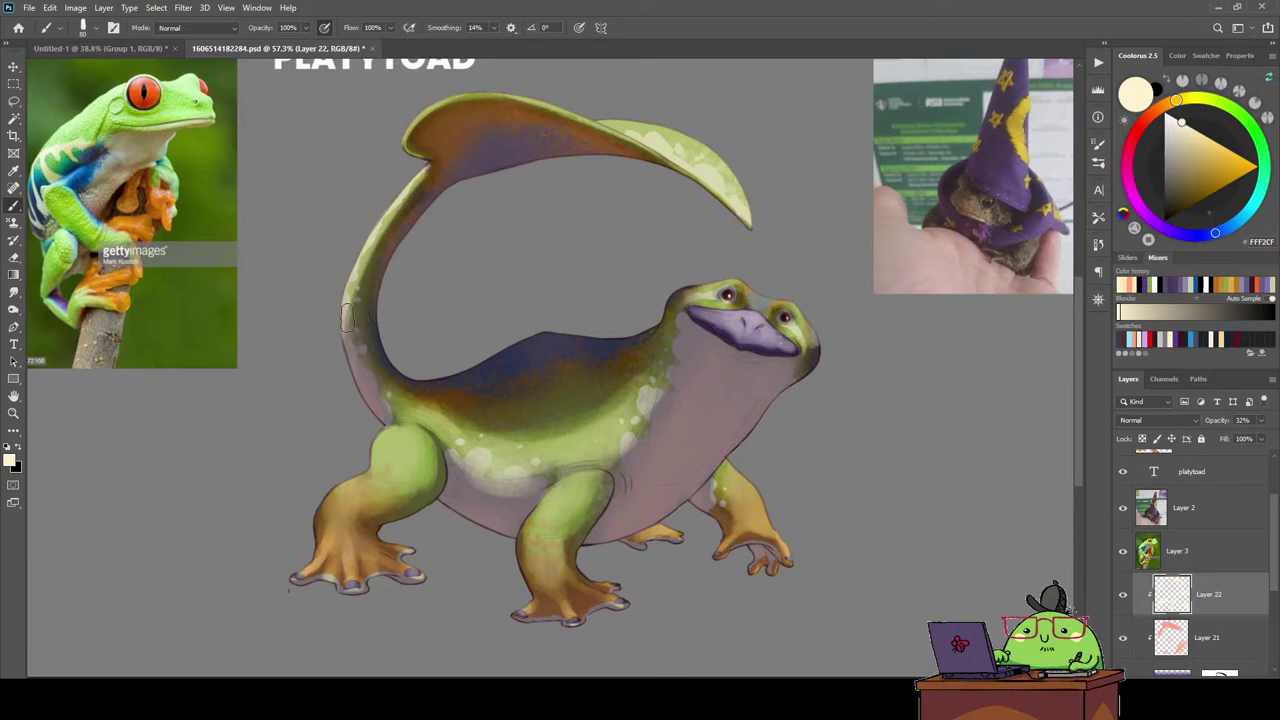
key("e")
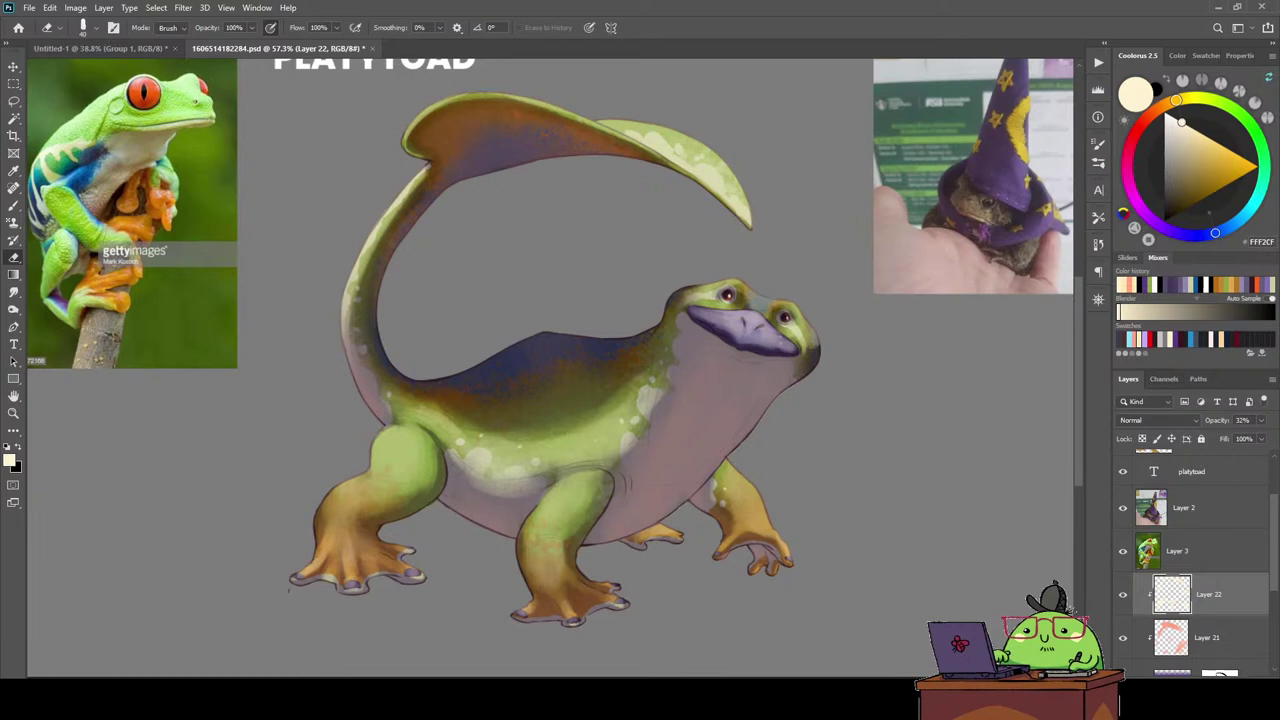
key("ctrl+shift+alt+n")
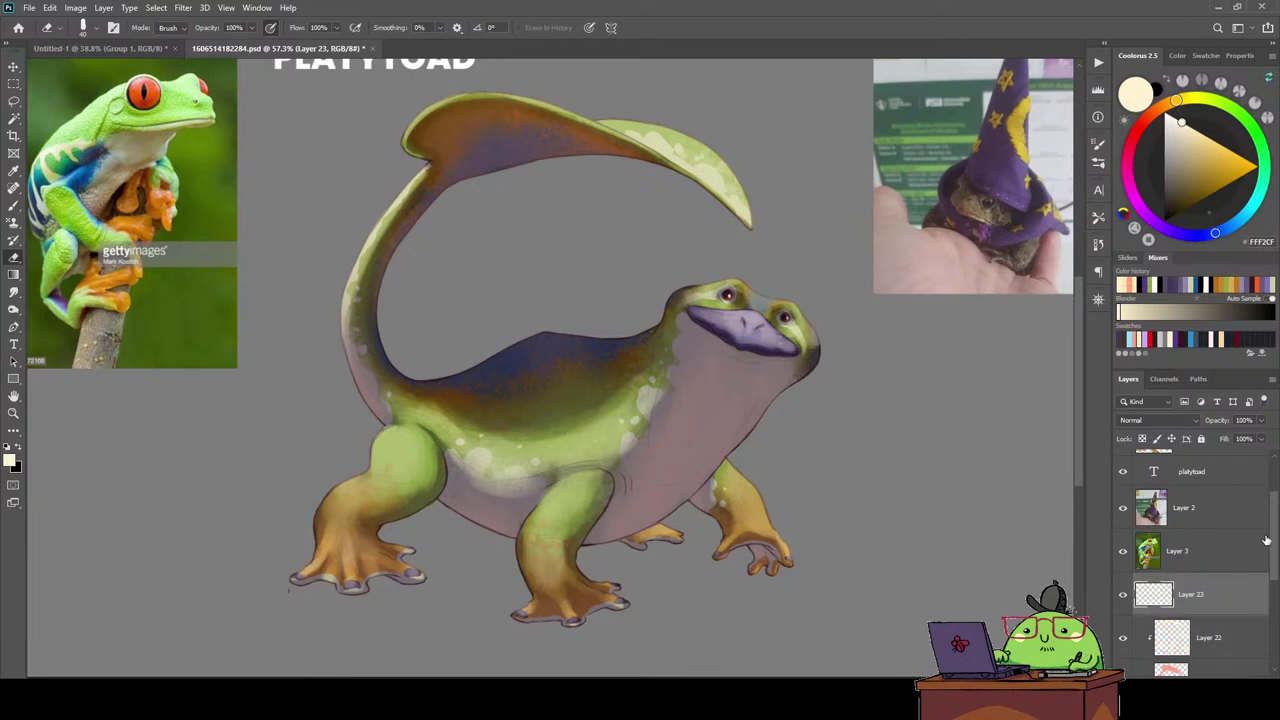
Pick light blue and add a new layer clipped above Layer 21 at 13% opacity.
scroll(1209, 577, "down", 2)
left_click(1213, 595)
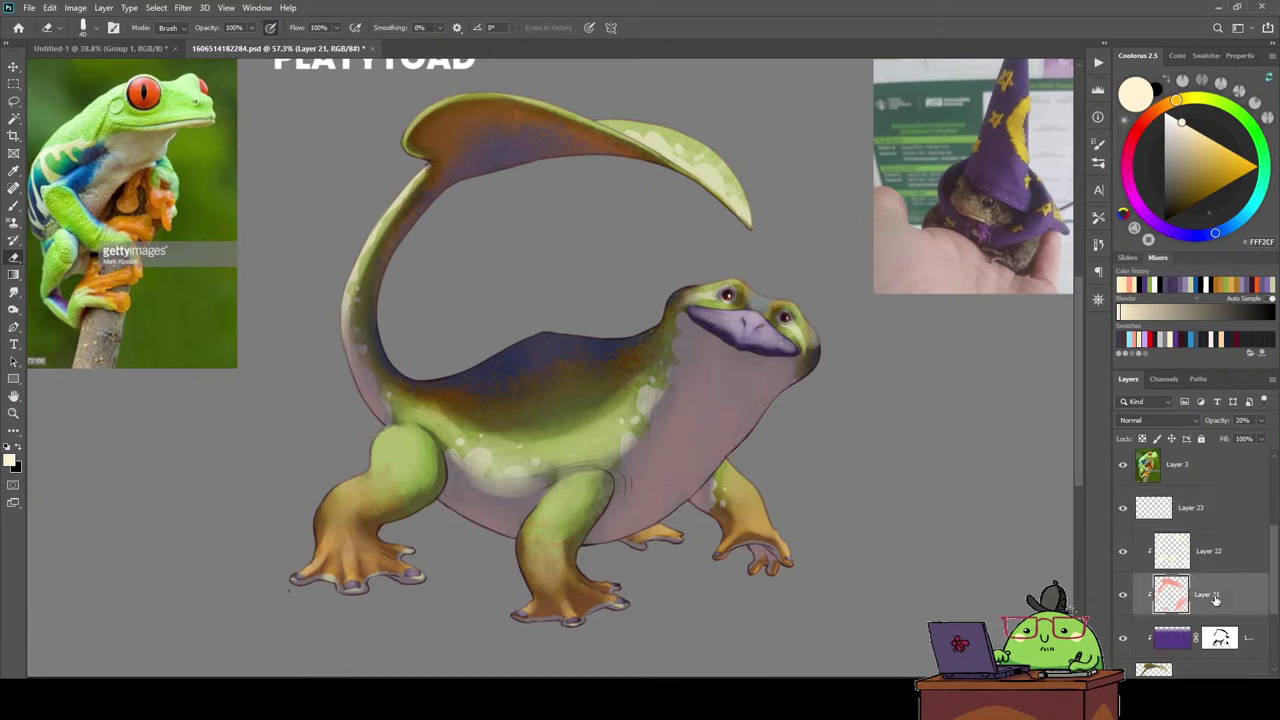
key("Delete")
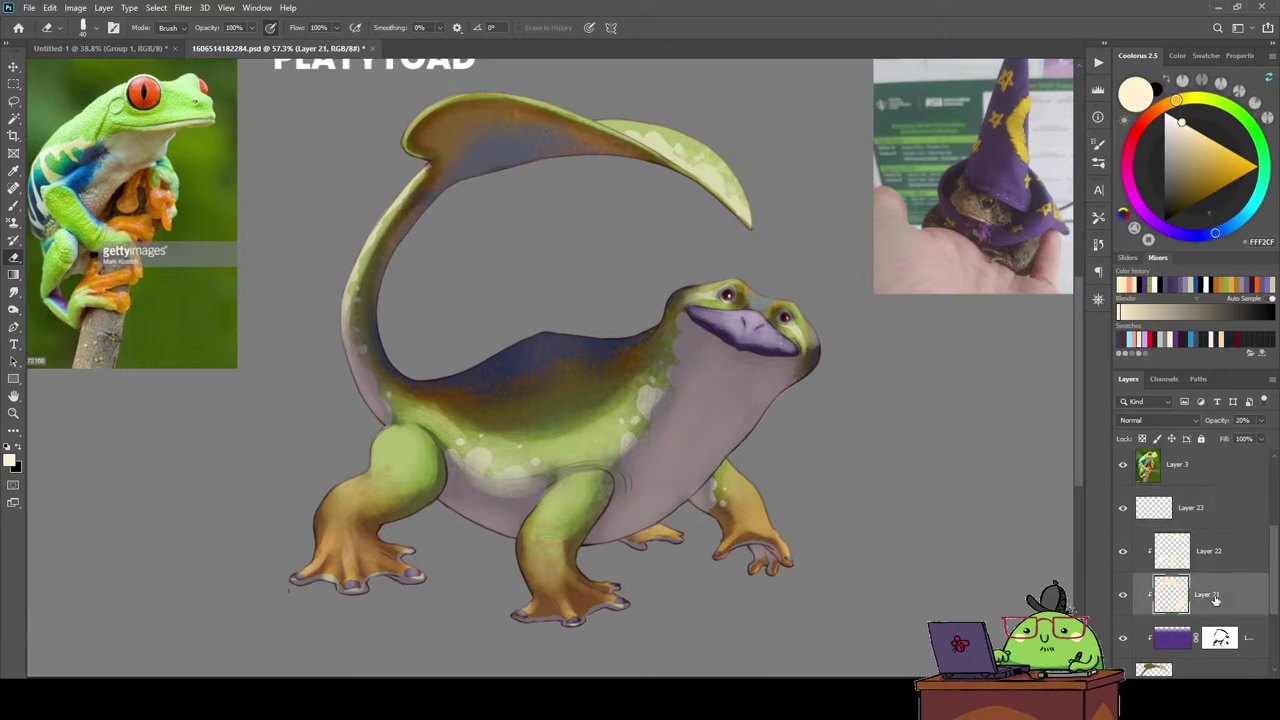
key("ctrl+z")
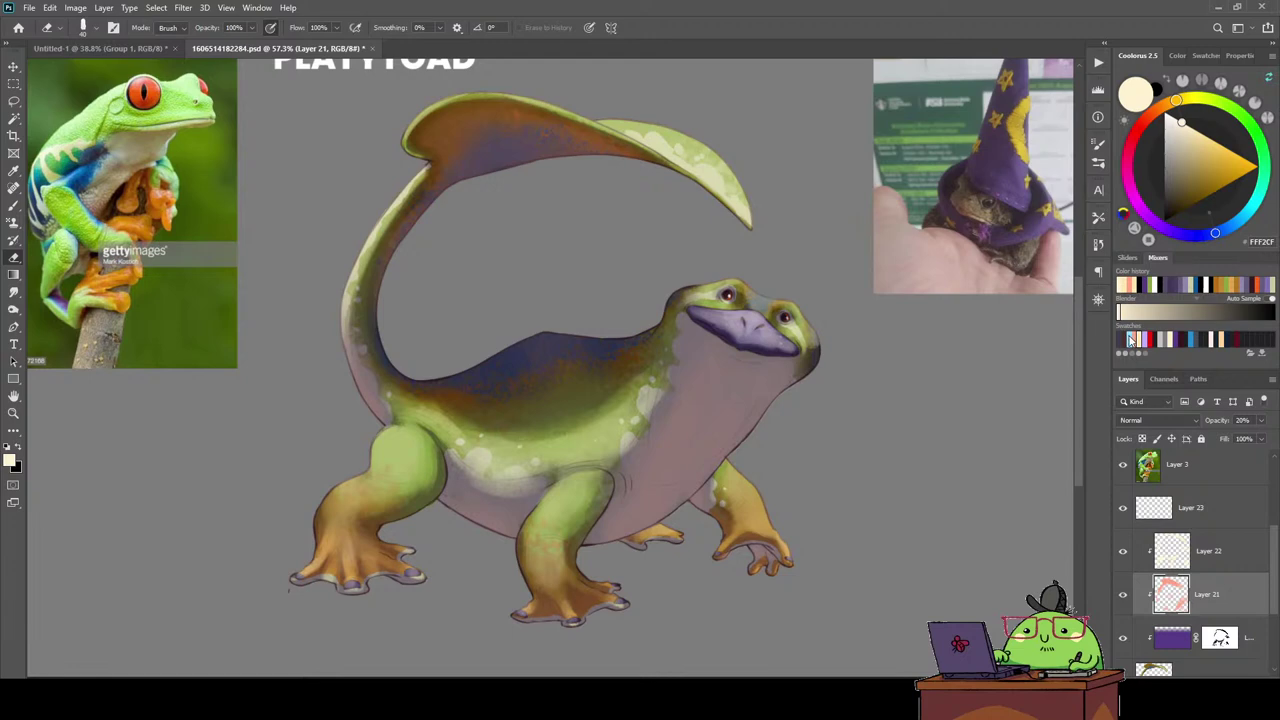
left_click(1130, 340)
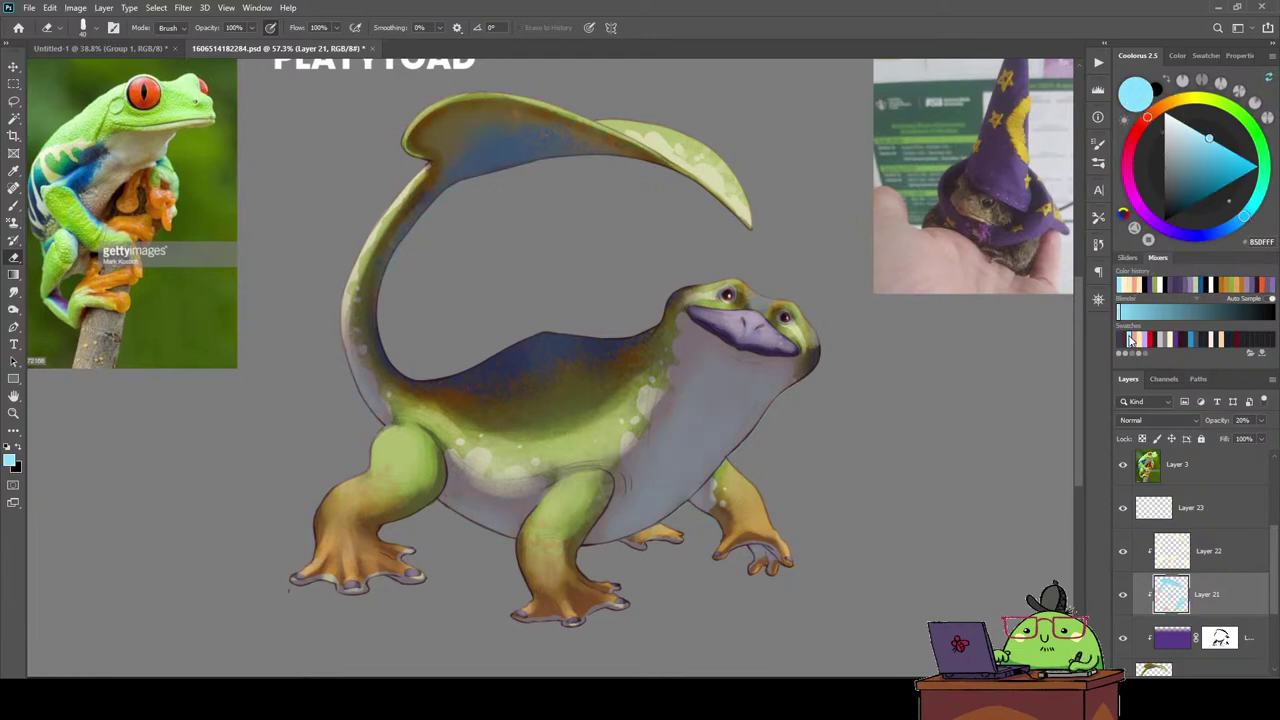
left_click(1256, 421)
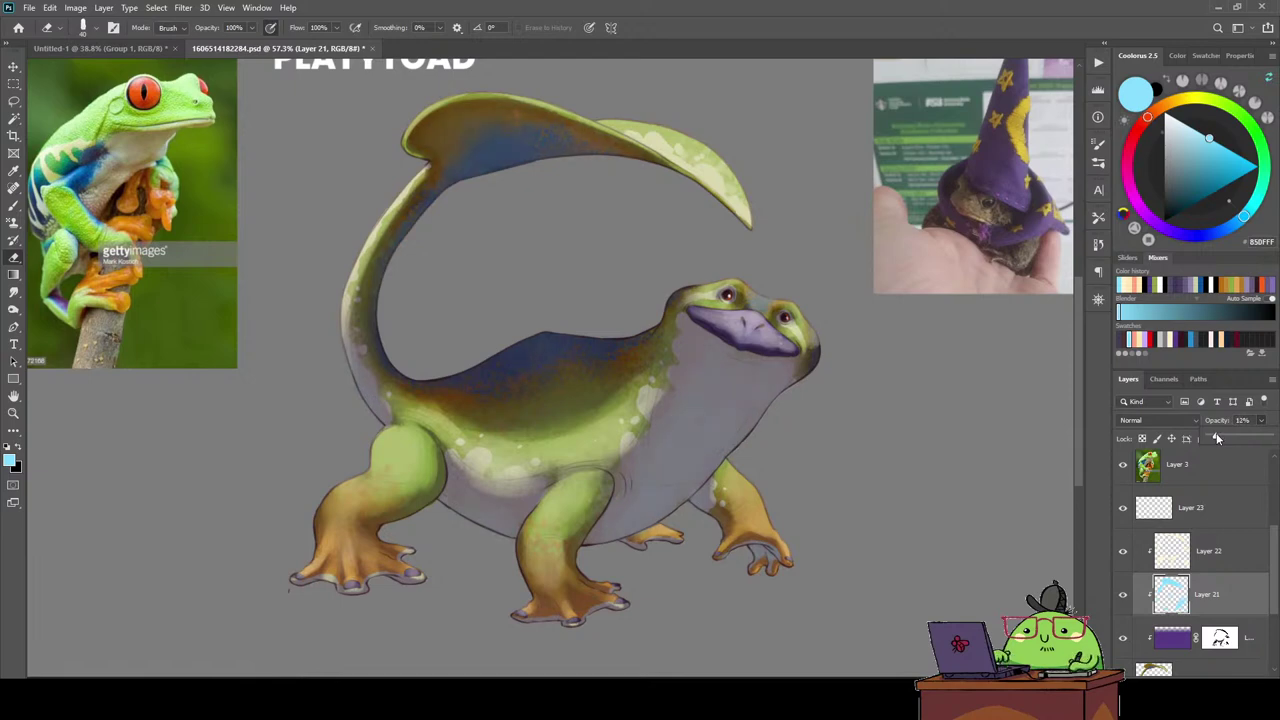
key("ctrl+shift+alt+n")
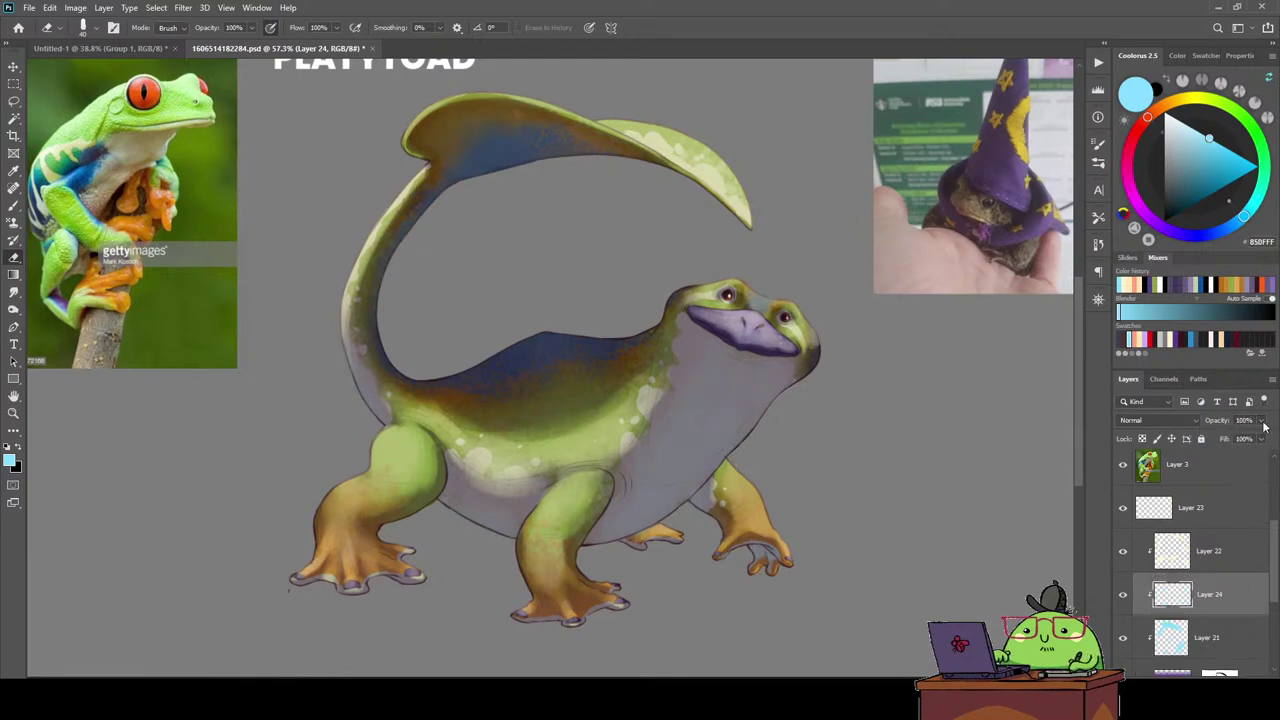
left_click(1261, 421)
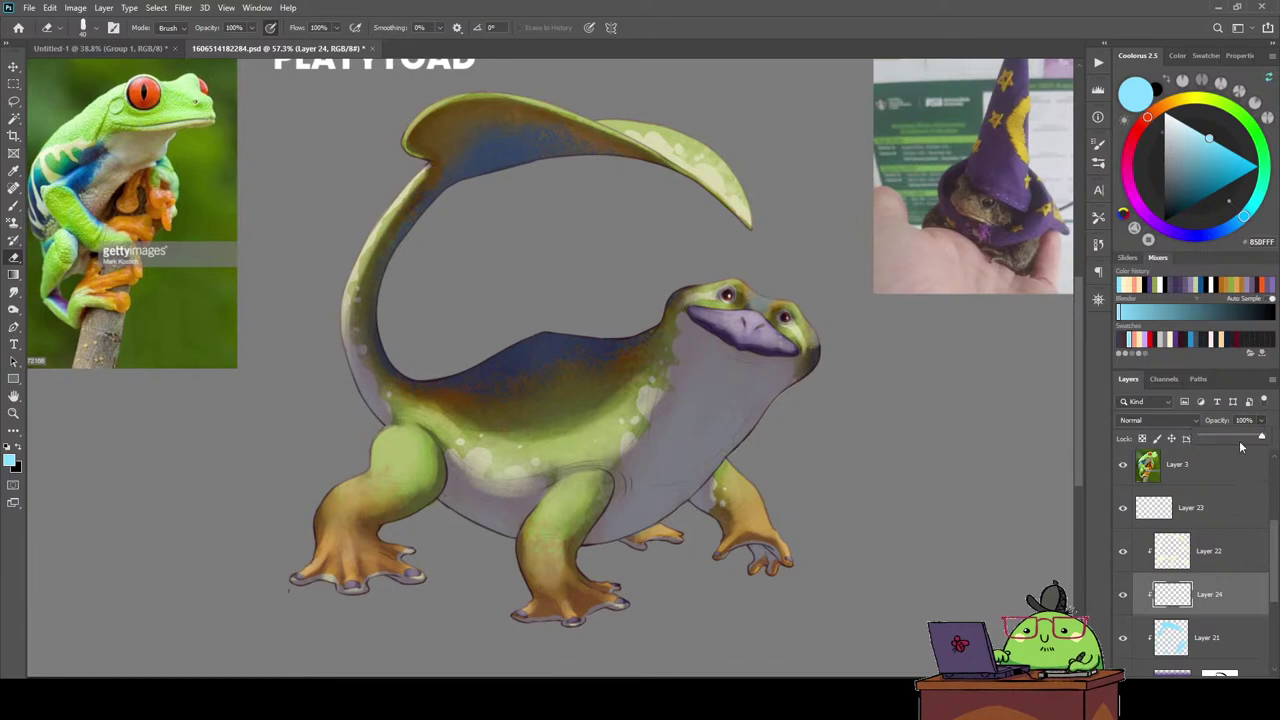
left_click(1240, 598)
Brush faint light blue over the throat and belly, then lower the layer to 10%.
key("b")
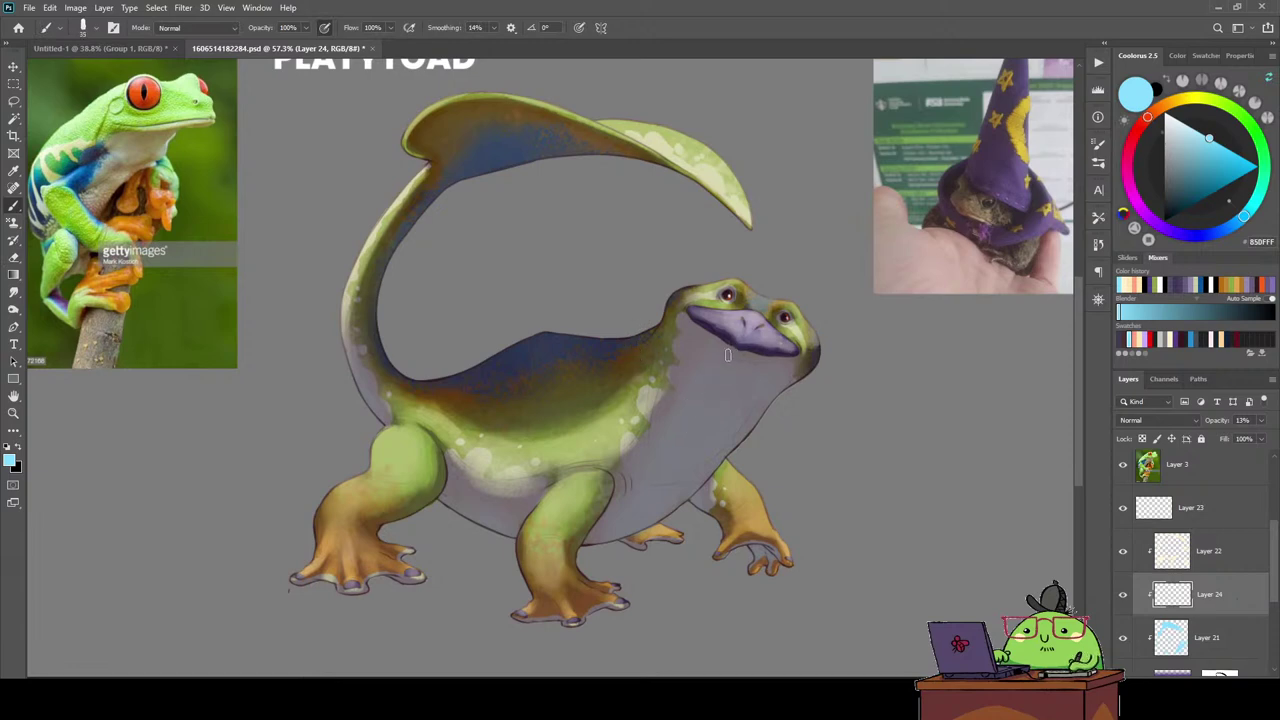
left_click_drag(727, 355, 759, 367)
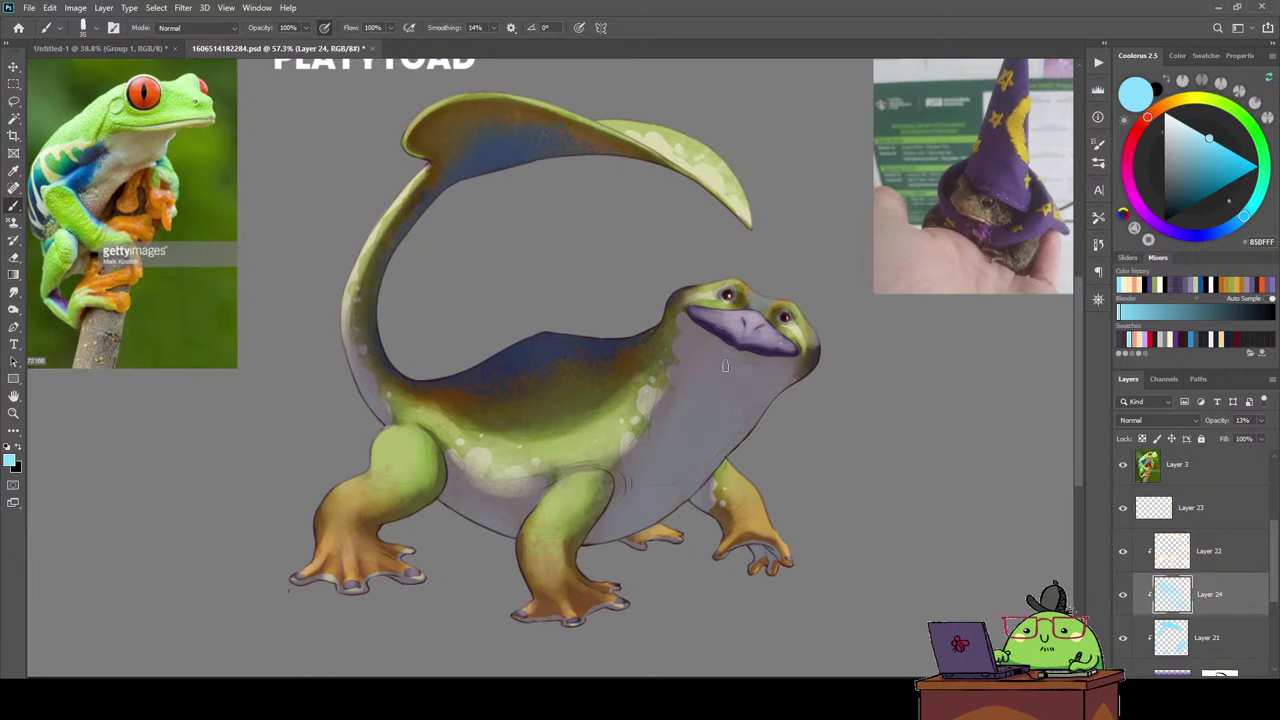
key("ctrl+z")
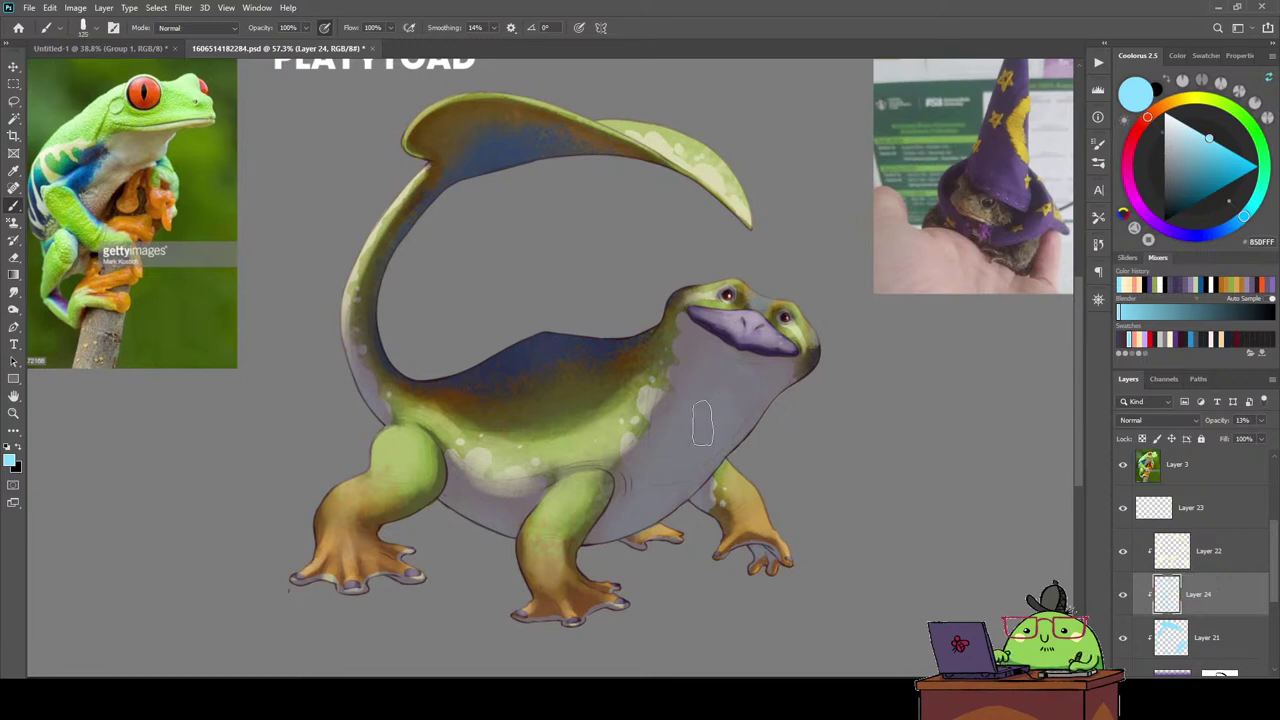
key("e")
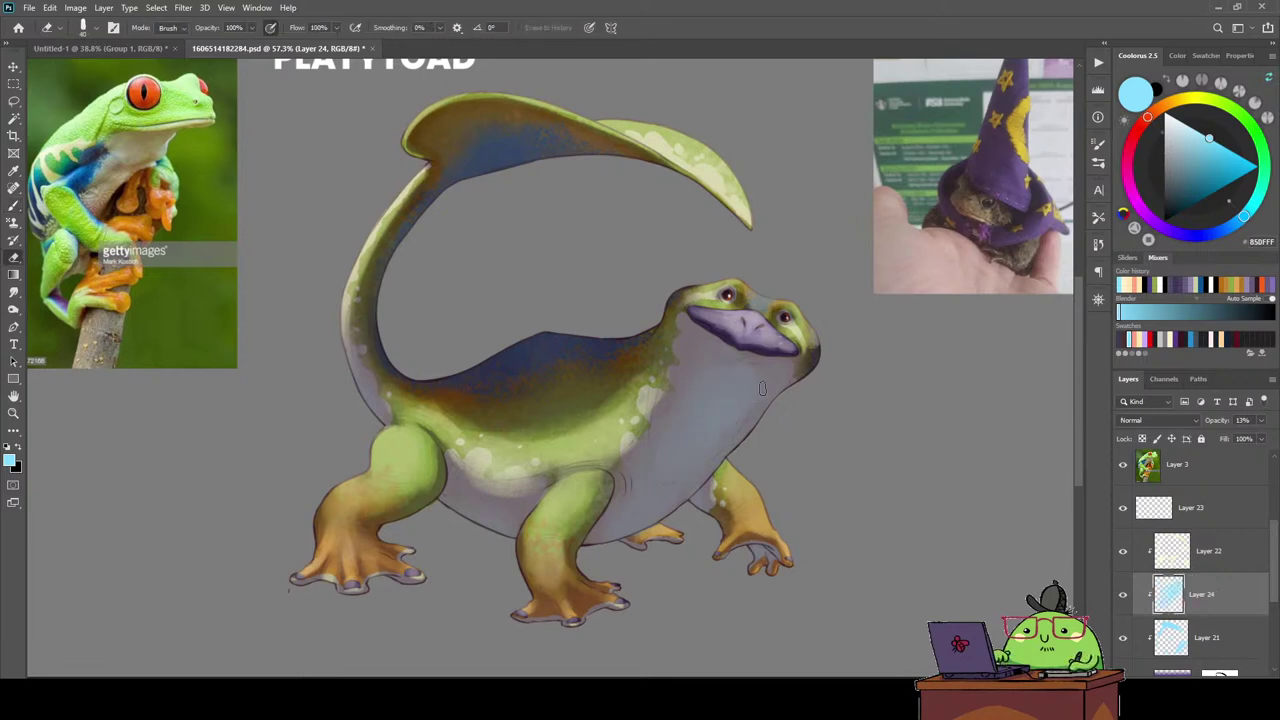
key("b")
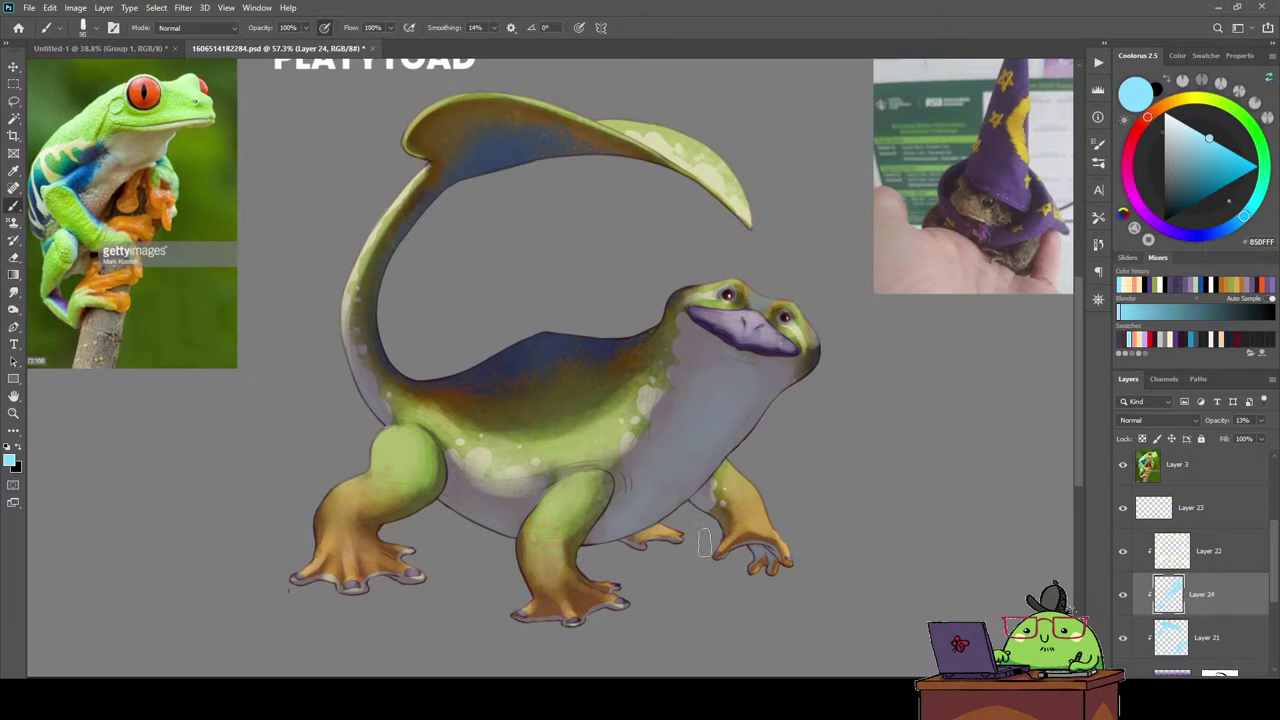
left_click_drag(466, 517, 495, 520)
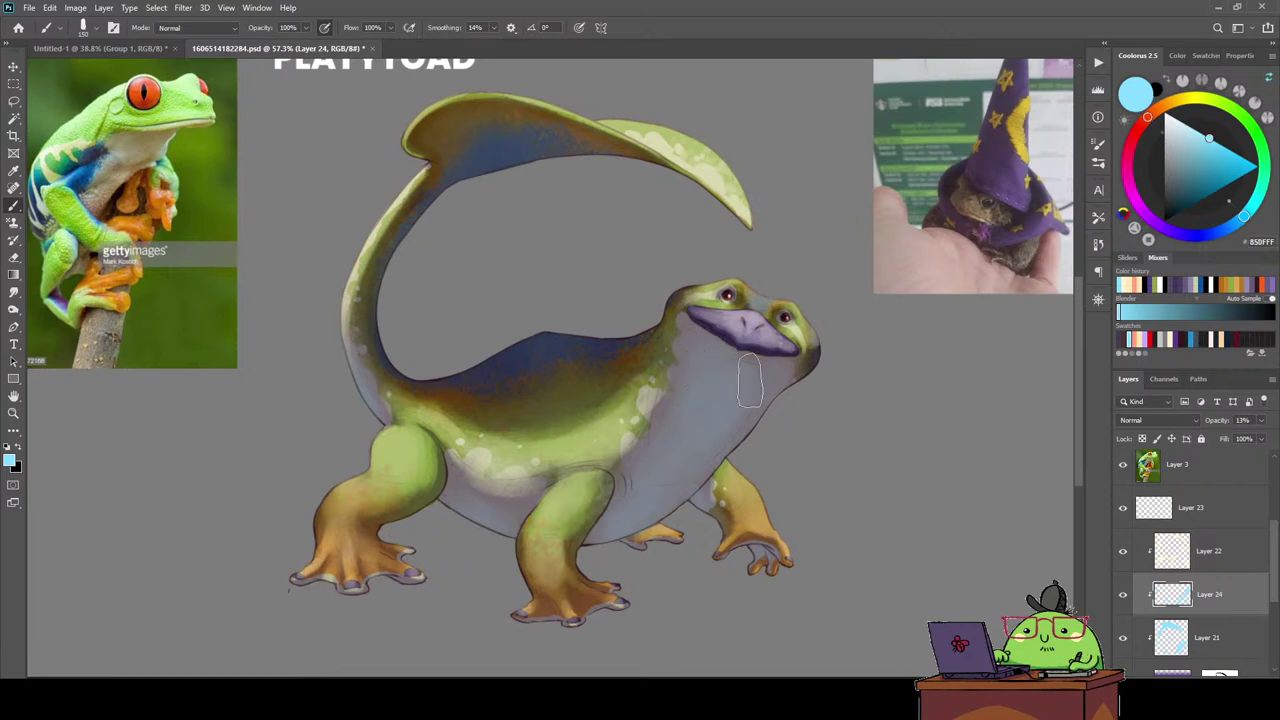
mouse_move(726, 439)
left_mouse_down()
mouse_move(761, 380)
mouse_move(664, 460)
left_mouse_up()
left_click(1230, 598)
Clip Layer 23 to Layer 22, load cream, and brush highlights along the tail-leaf tip.
left_click(1218, 563)
left_click(1205, 515)
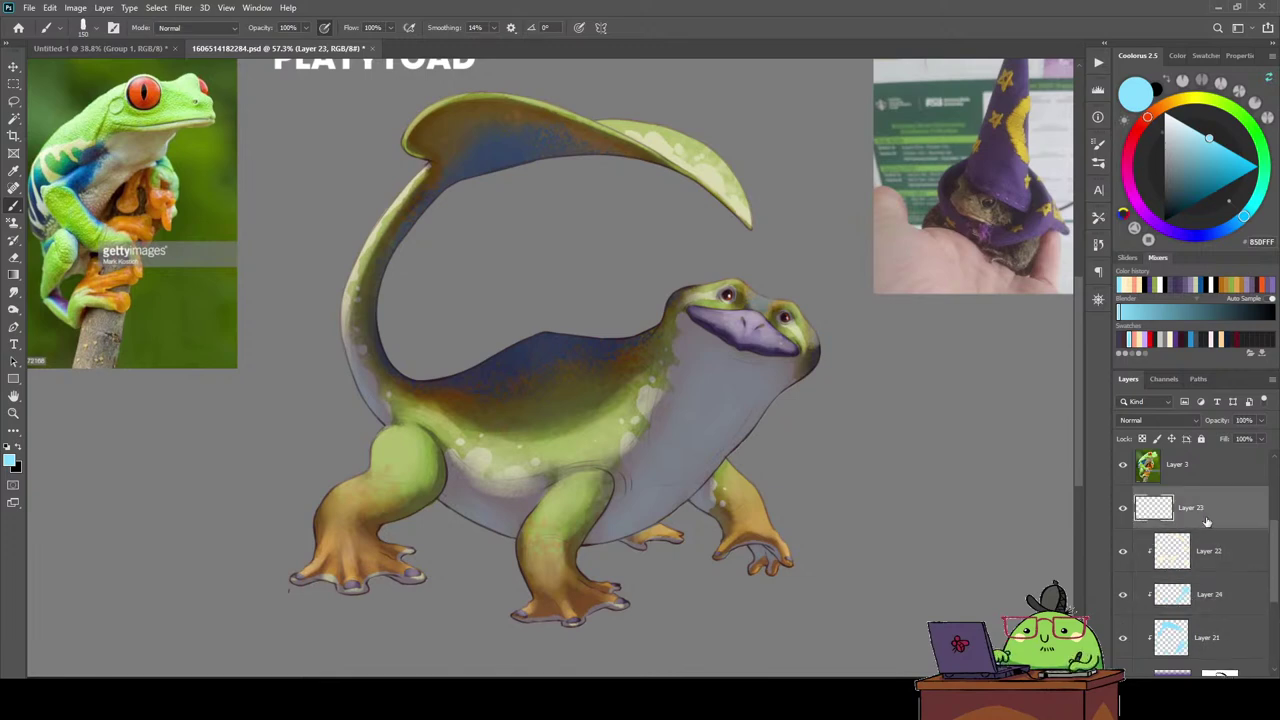
left_click(1124, 518)
left_click(1197, 523, "alt")
left_click(1127, 287)
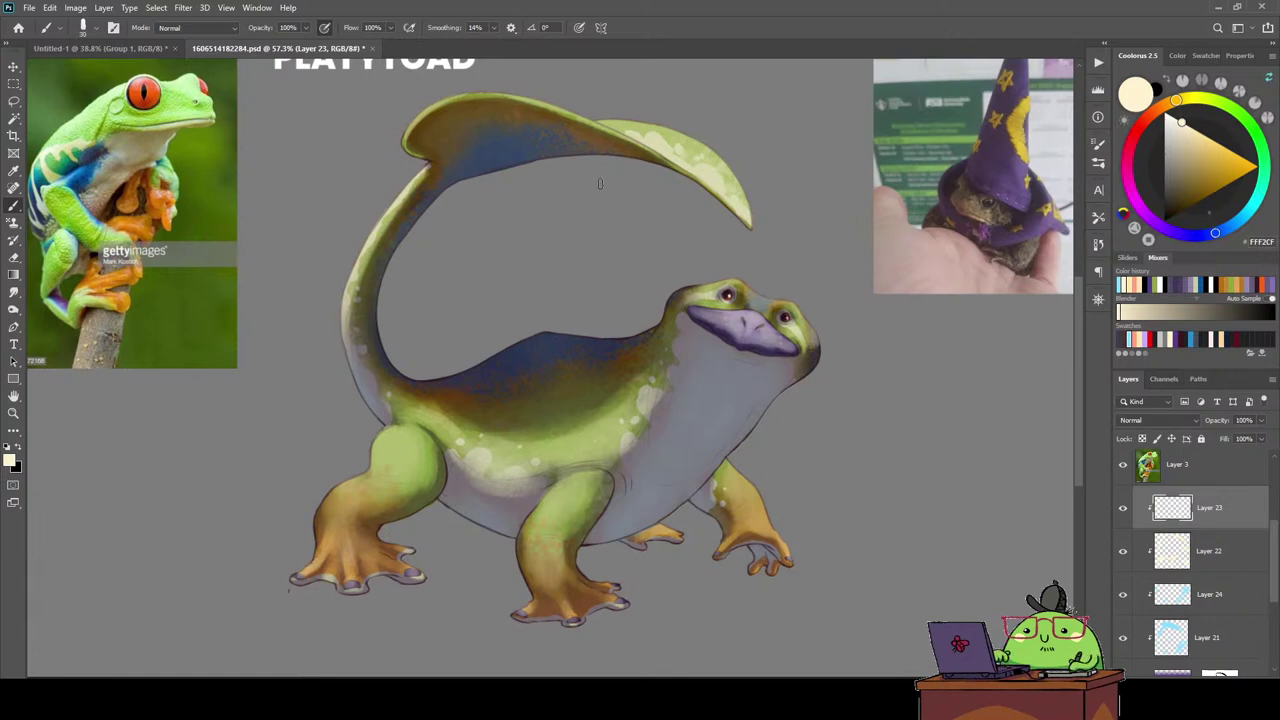
left_click_drag(744, 205, 665, 125)
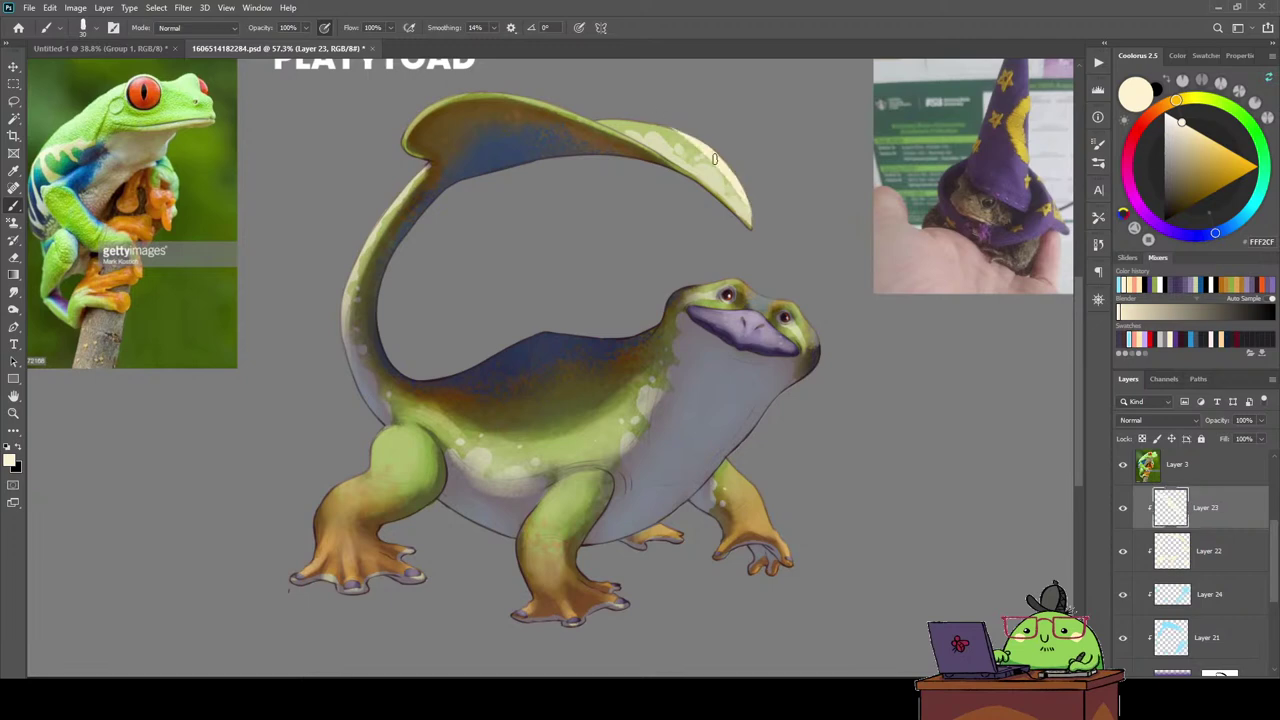
Give Layer 23 an Outer Glow in leaf-sampled pale yellow: opacity 80, noise 0, size about 43 px.
double_click(1242, 514)
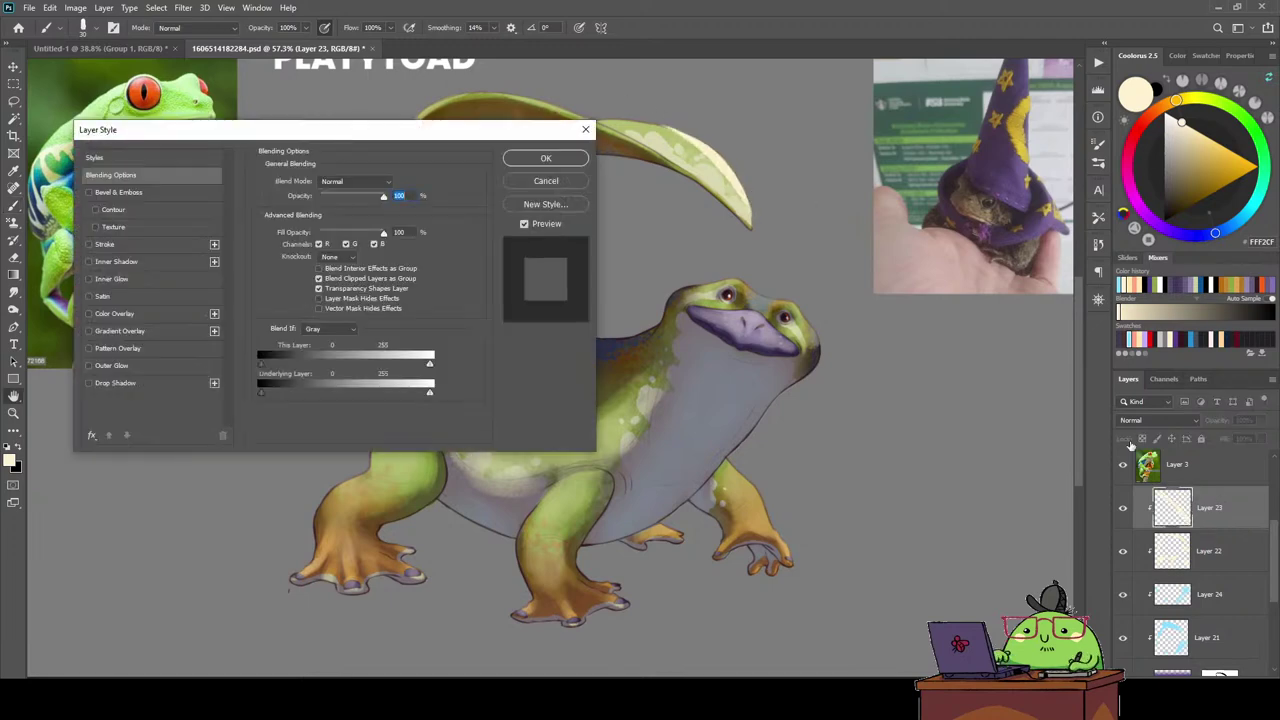
left_click(101, 368)
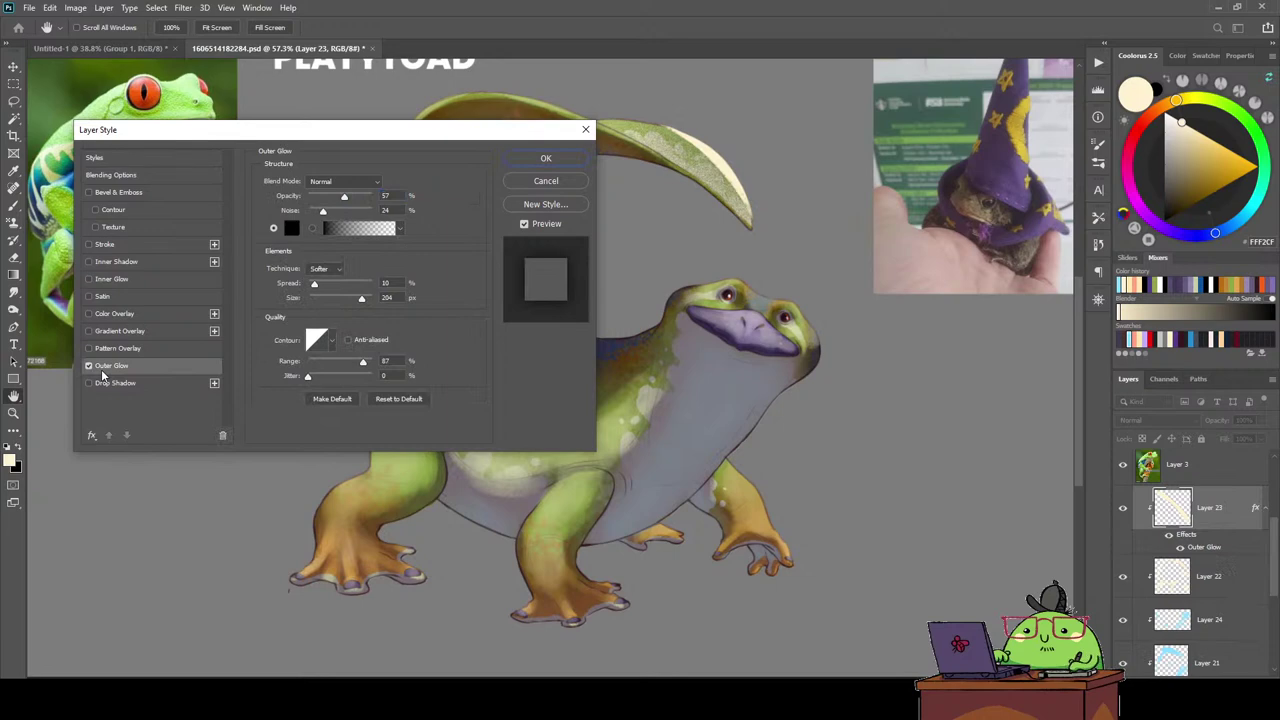
left_click(291, 228)
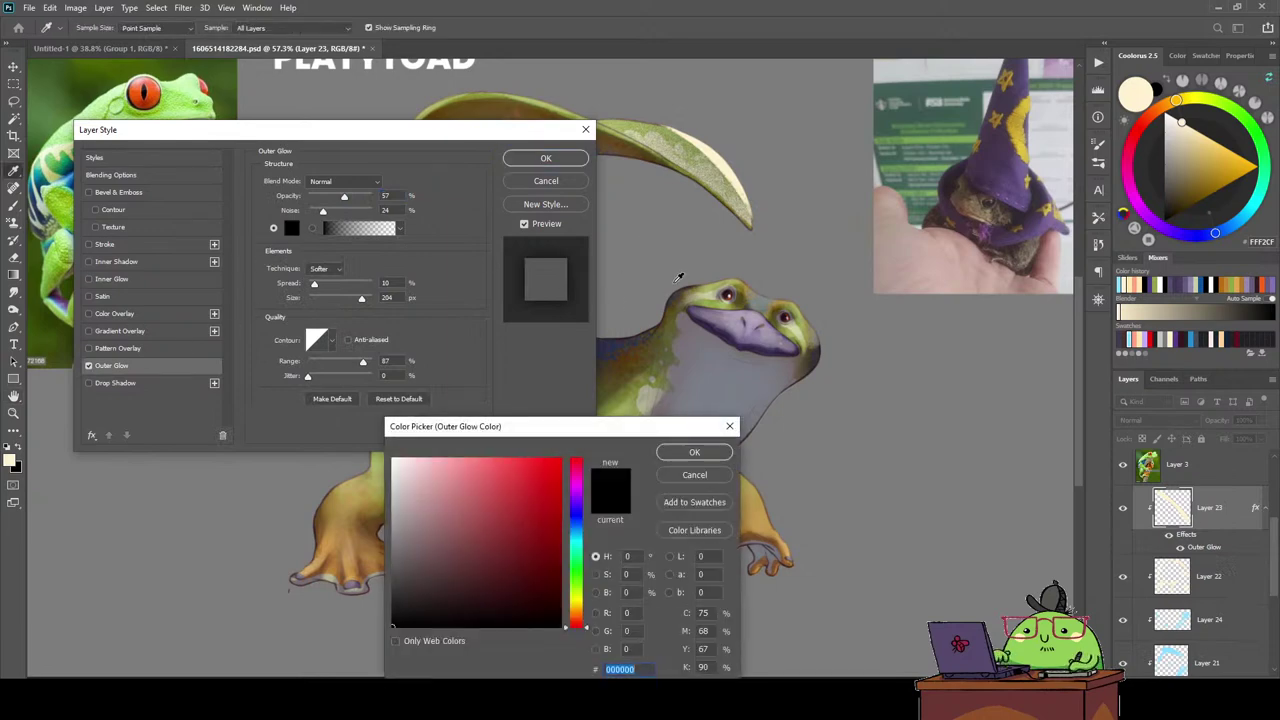
left_click(718, 155)
left_click(697, 455)
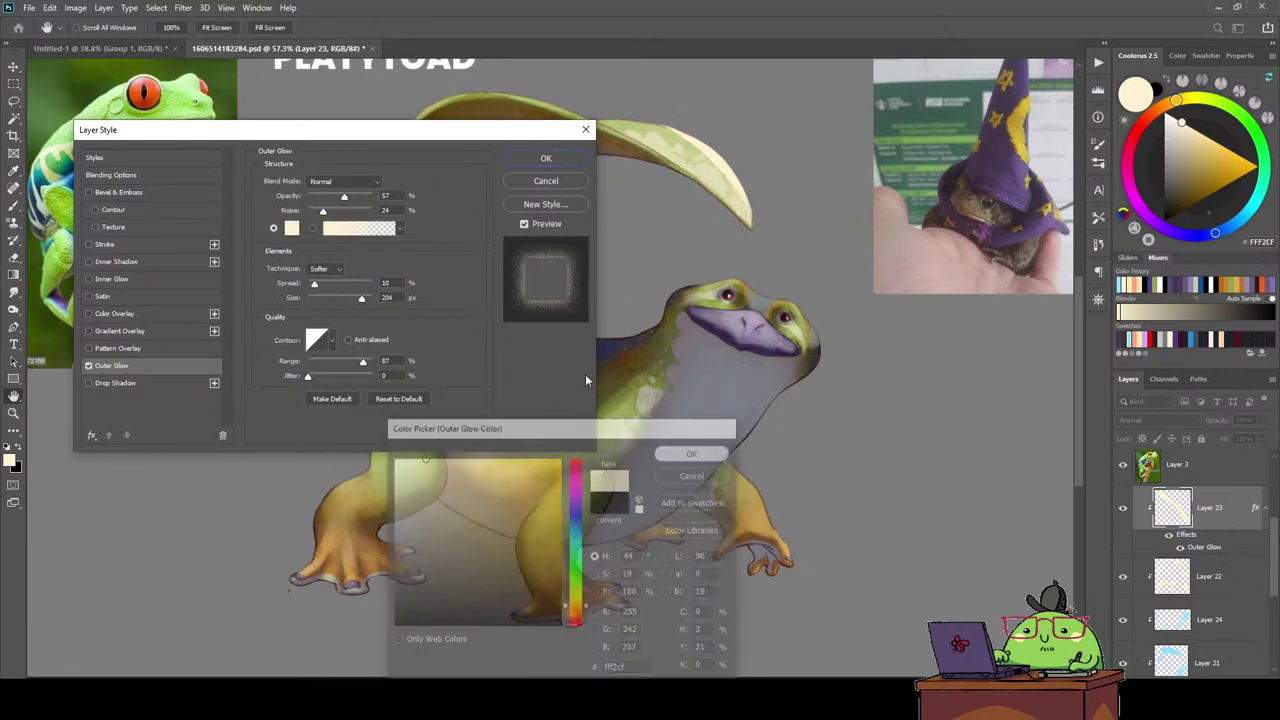
left_click_drag(360, 196, 362, 196)
left_click_drag(322, 211, 307, 211)
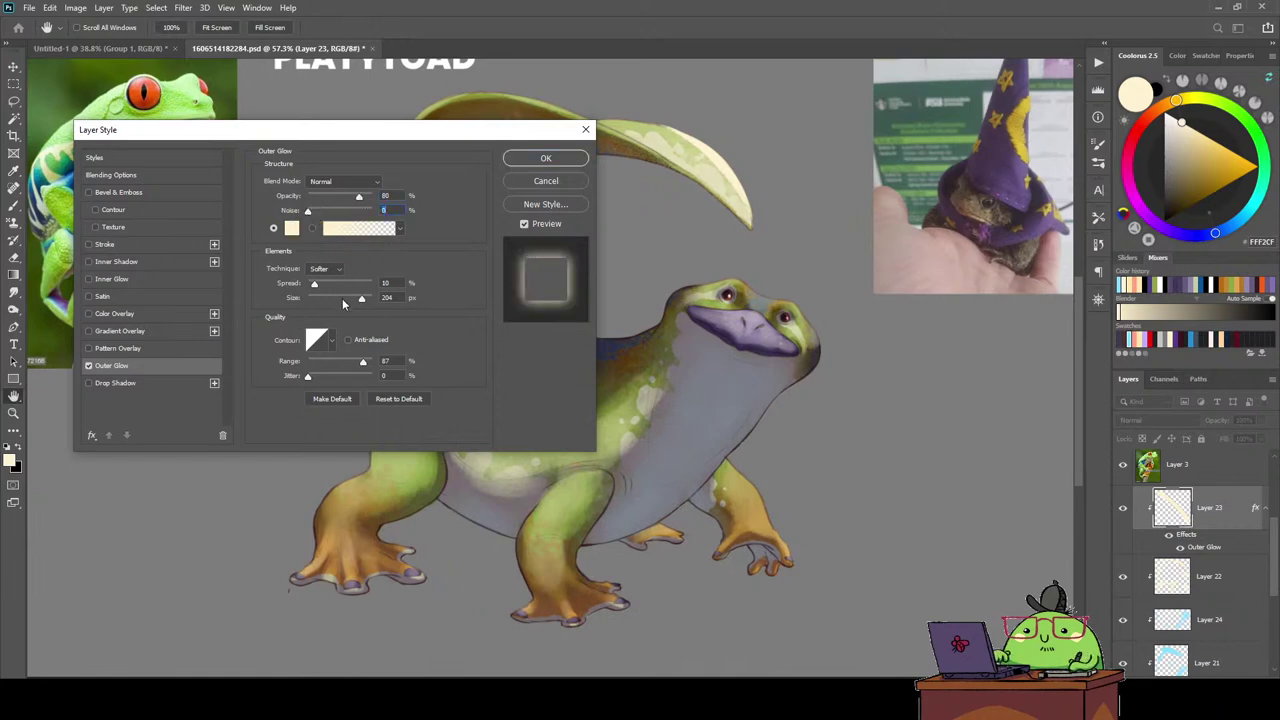
left_click_drag(429, 143, 384, 138)
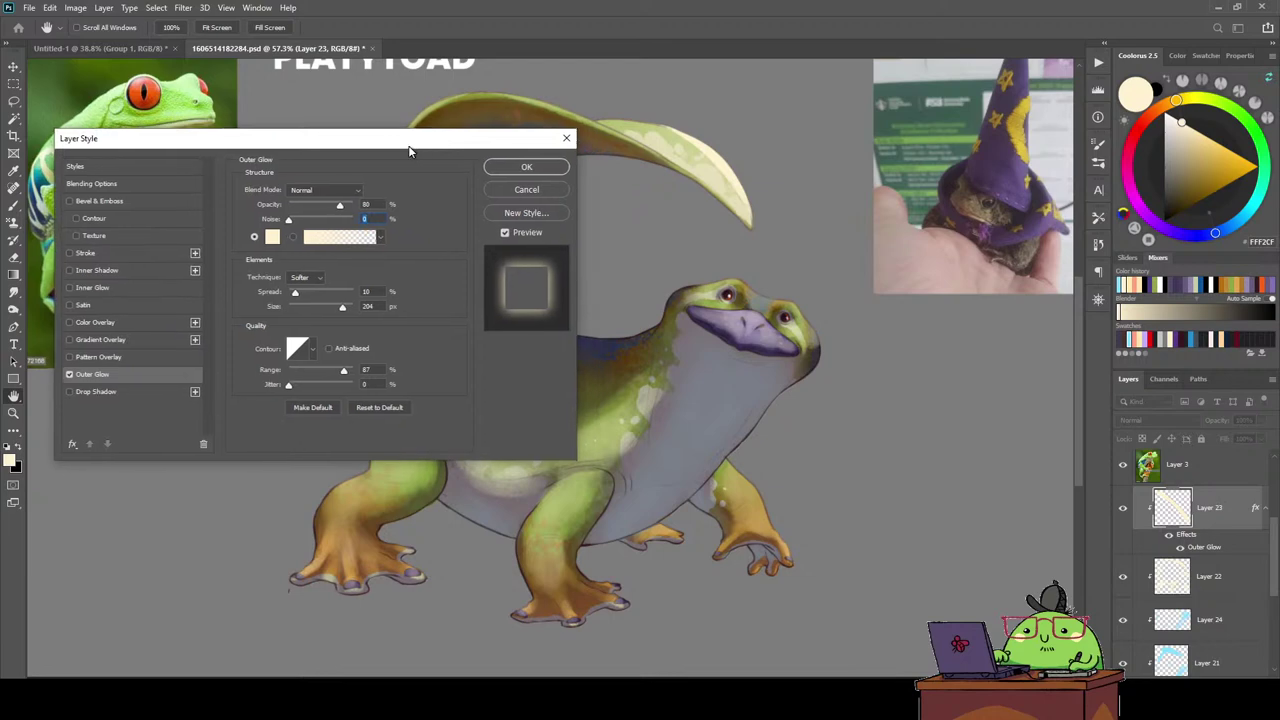
left_click(494, 217)
left_click_drag(289, 292, 280, 293)
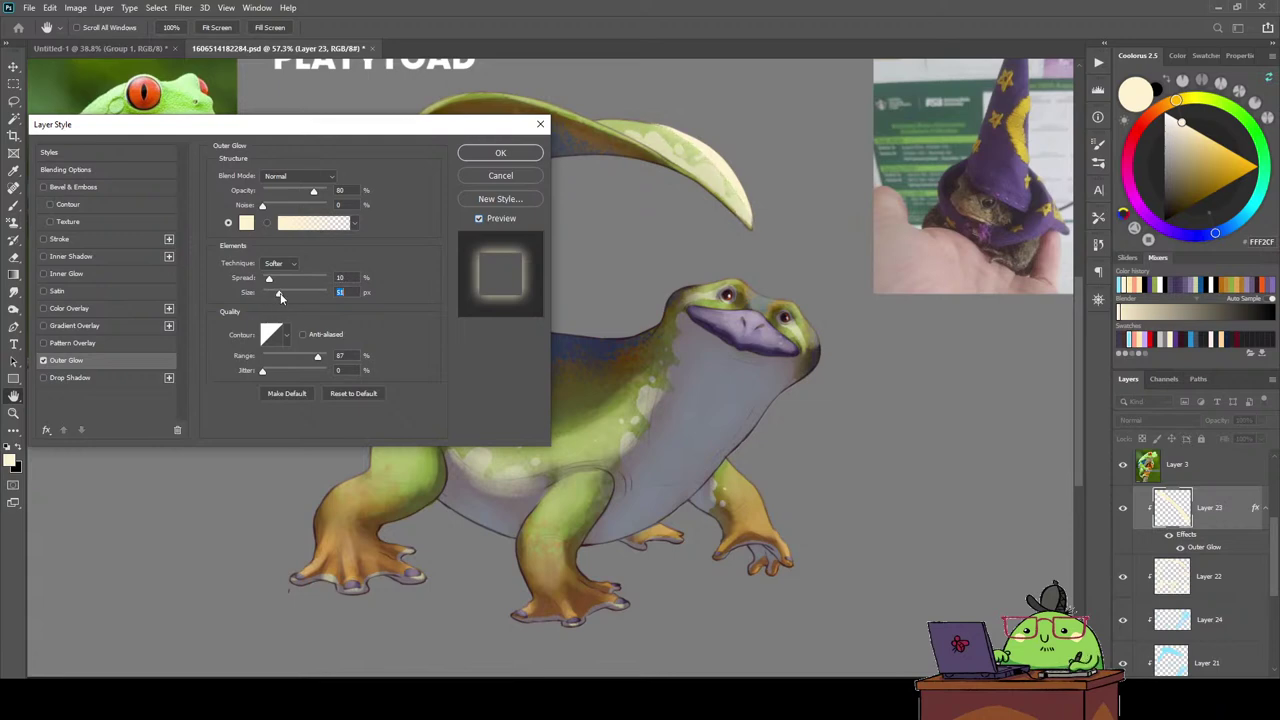
left_click(500, 152)
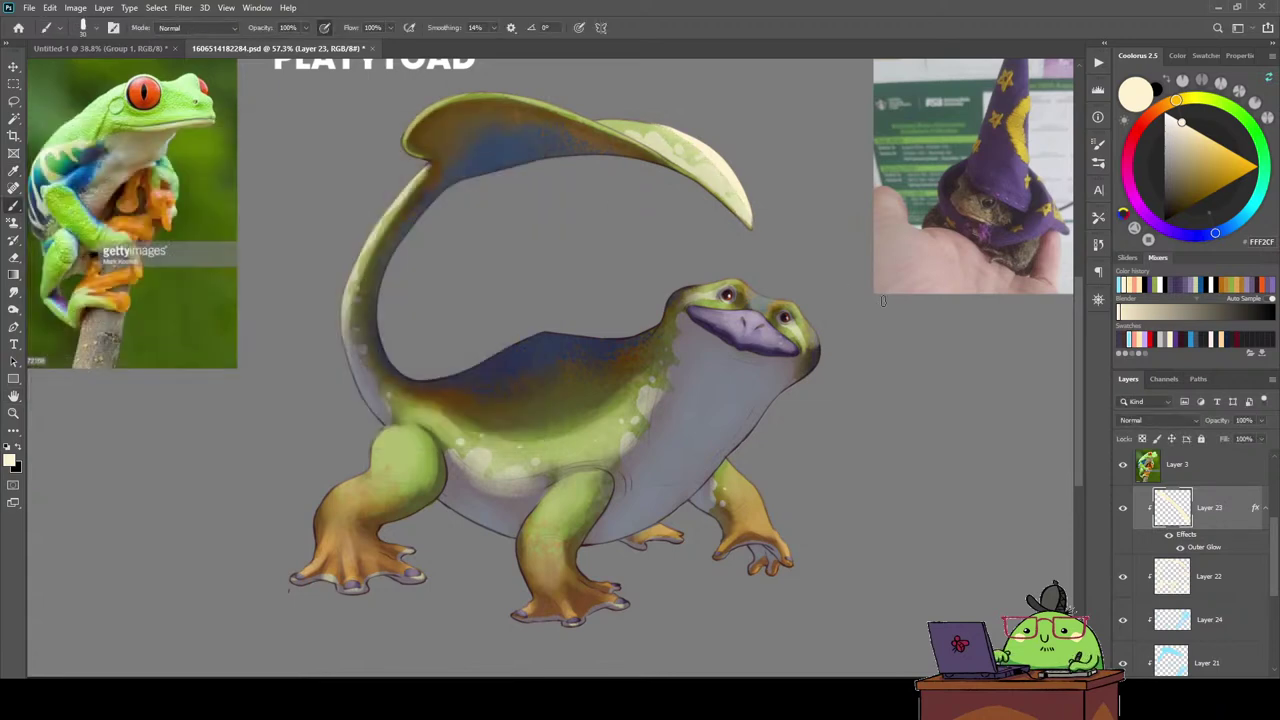
Delete the highlight spill outside the creature's outline selection.
left_click_drag(1230, 572, 1236, 551)
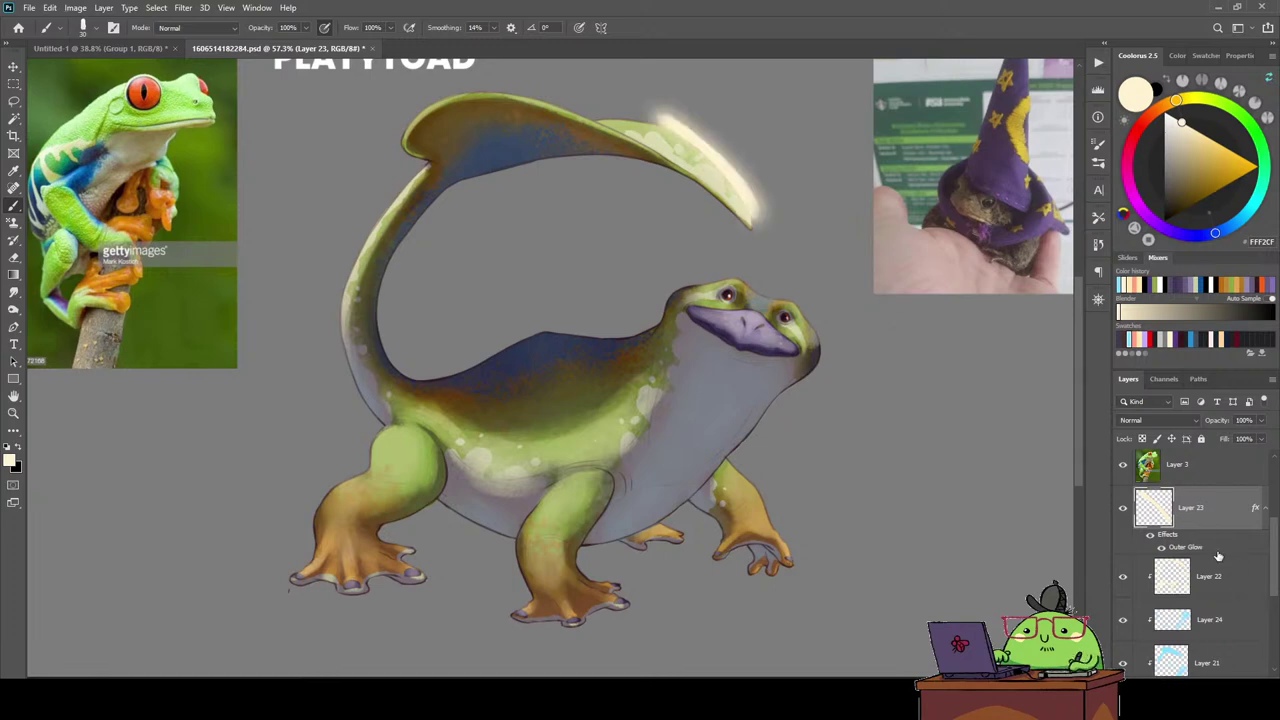
scroll(1182, 572, "down", 5)
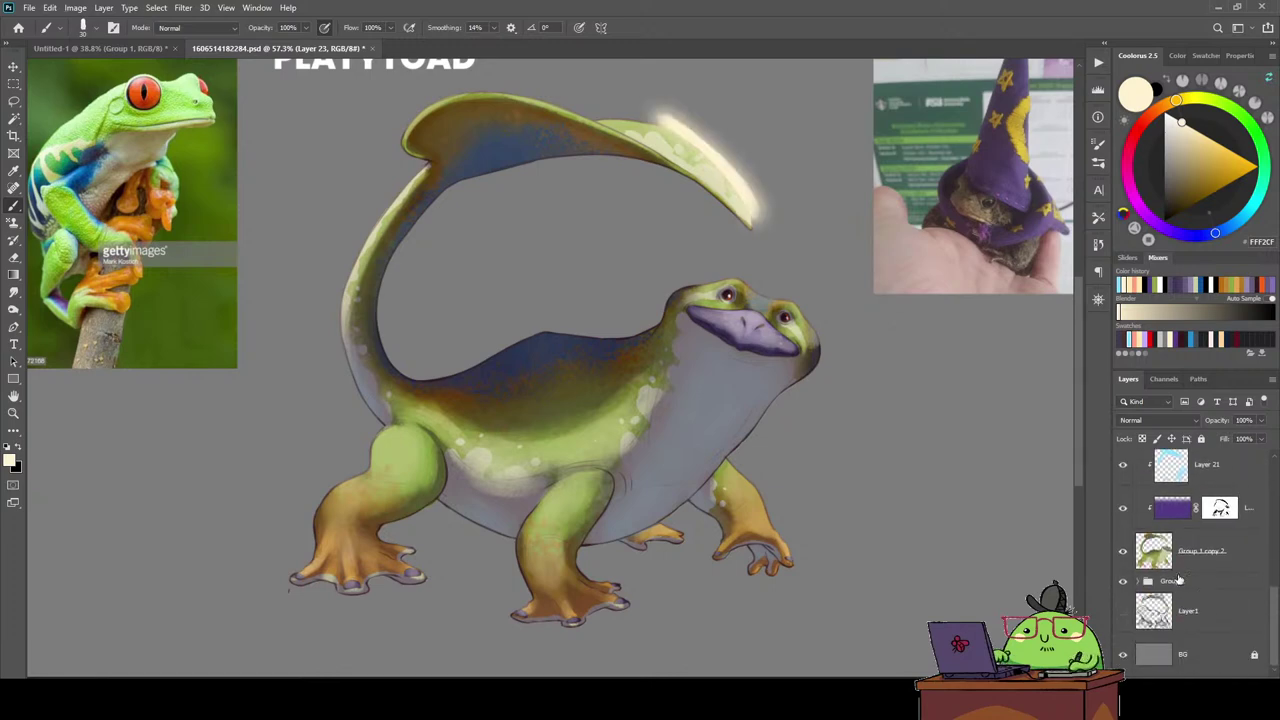
left_click(1153, 551, "ctrl")
scroll(1200, 556, "up", 5)
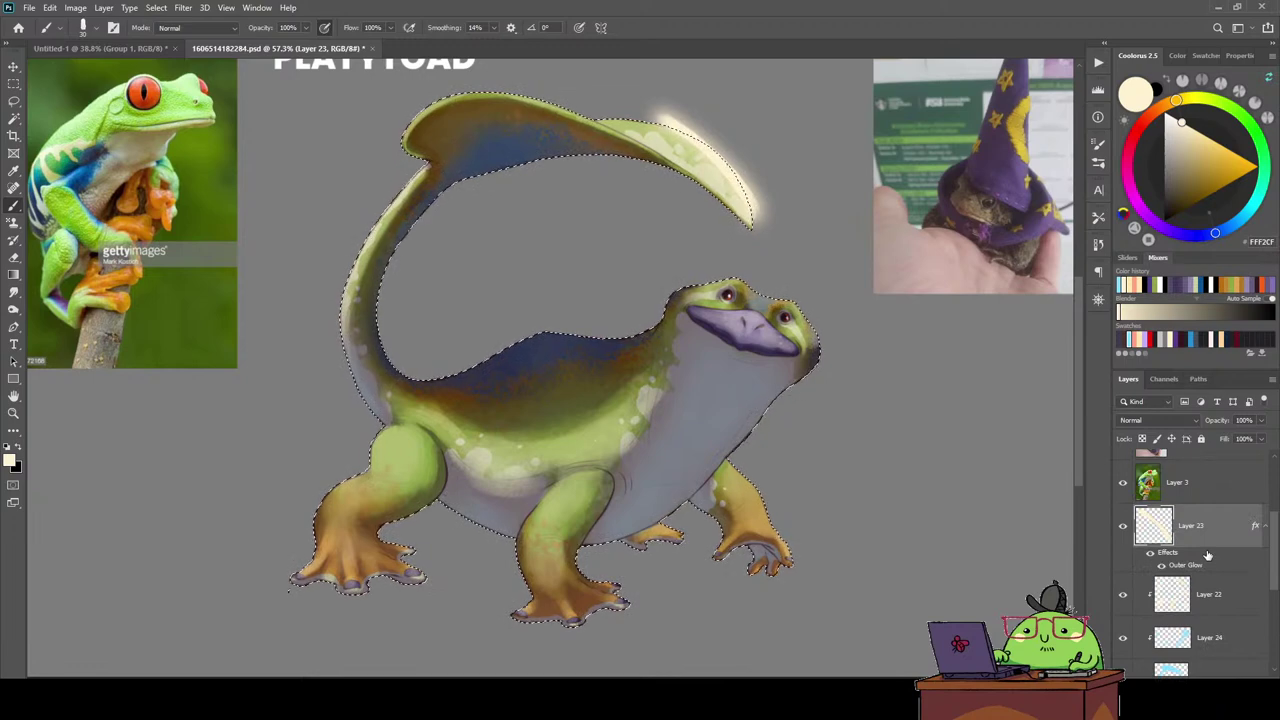
key("Delete")
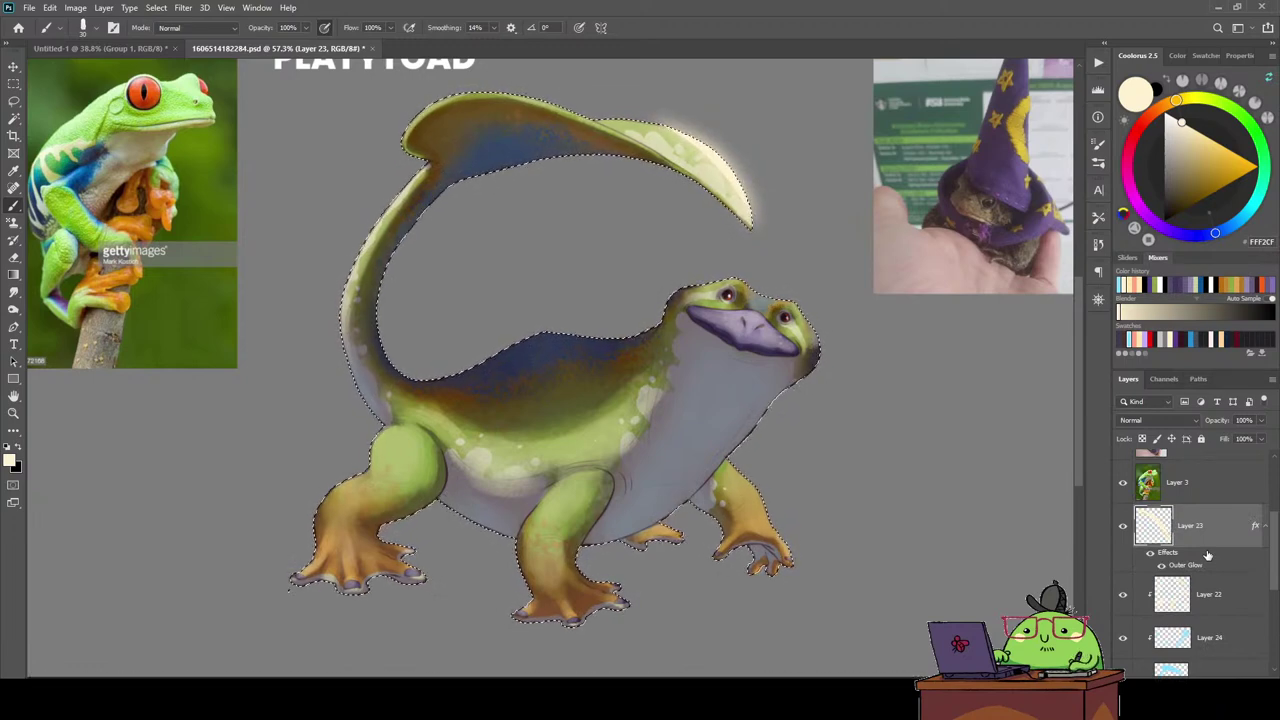
key("ctrl+d")
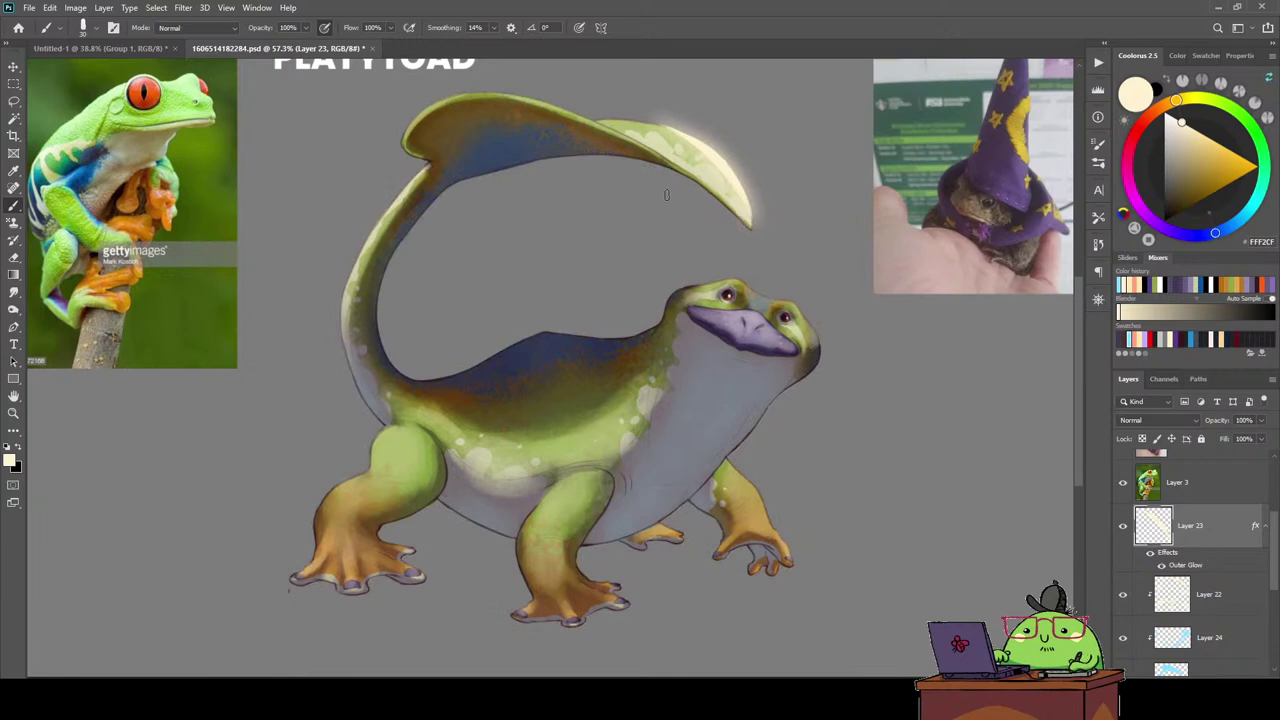
Brighten the tail-leaf tip with cream, trim under the tail, and set the layer to 48% opacity.
left_click_drag(744, 205, 637, 137)
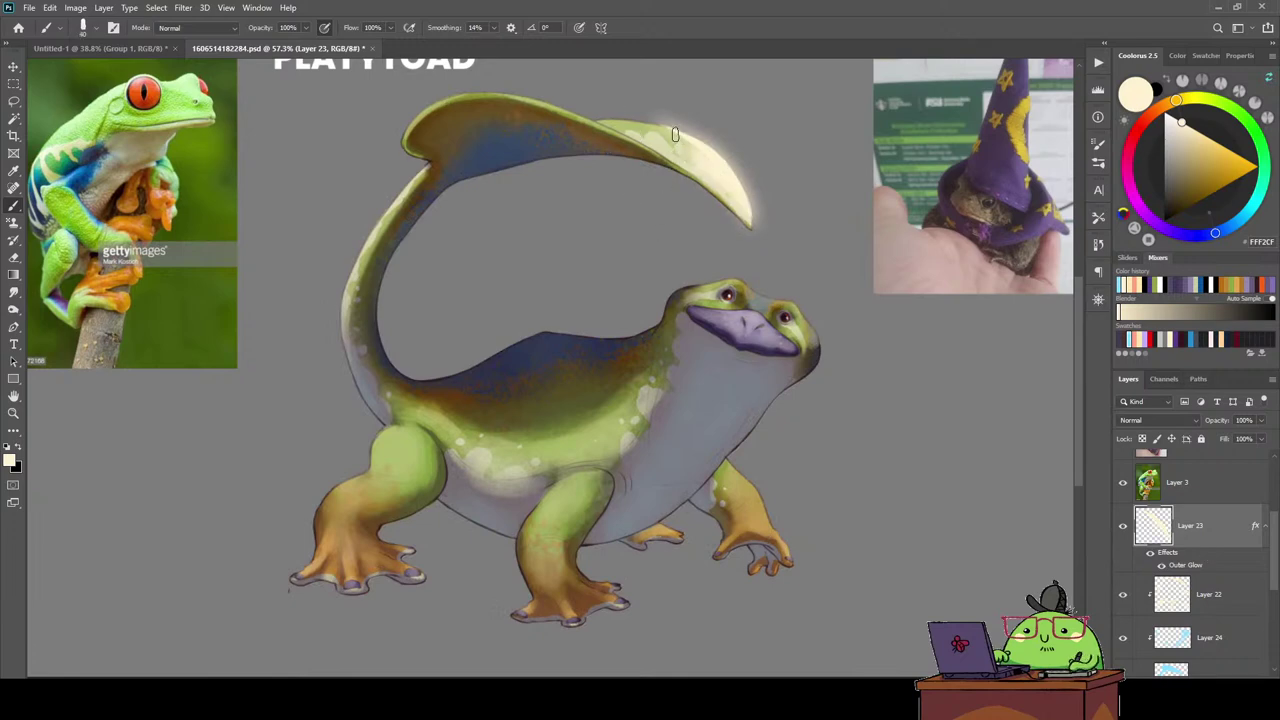
key("ctrl+plus")
mouse_move(703, 114)
left_mouse_down()
mouse_move(612, 78)
mouse_move(684, 93)
left_mouse_up()
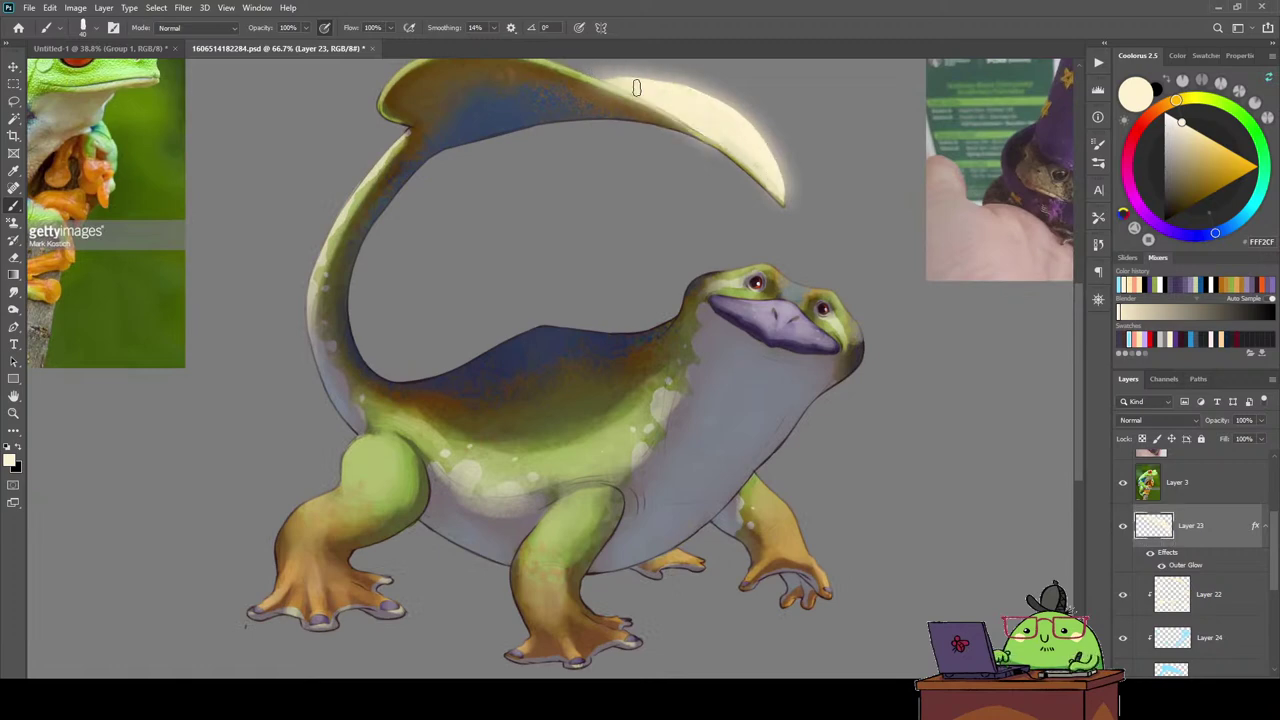
key("e")
left_click_drag(703, 158, 738, 185)
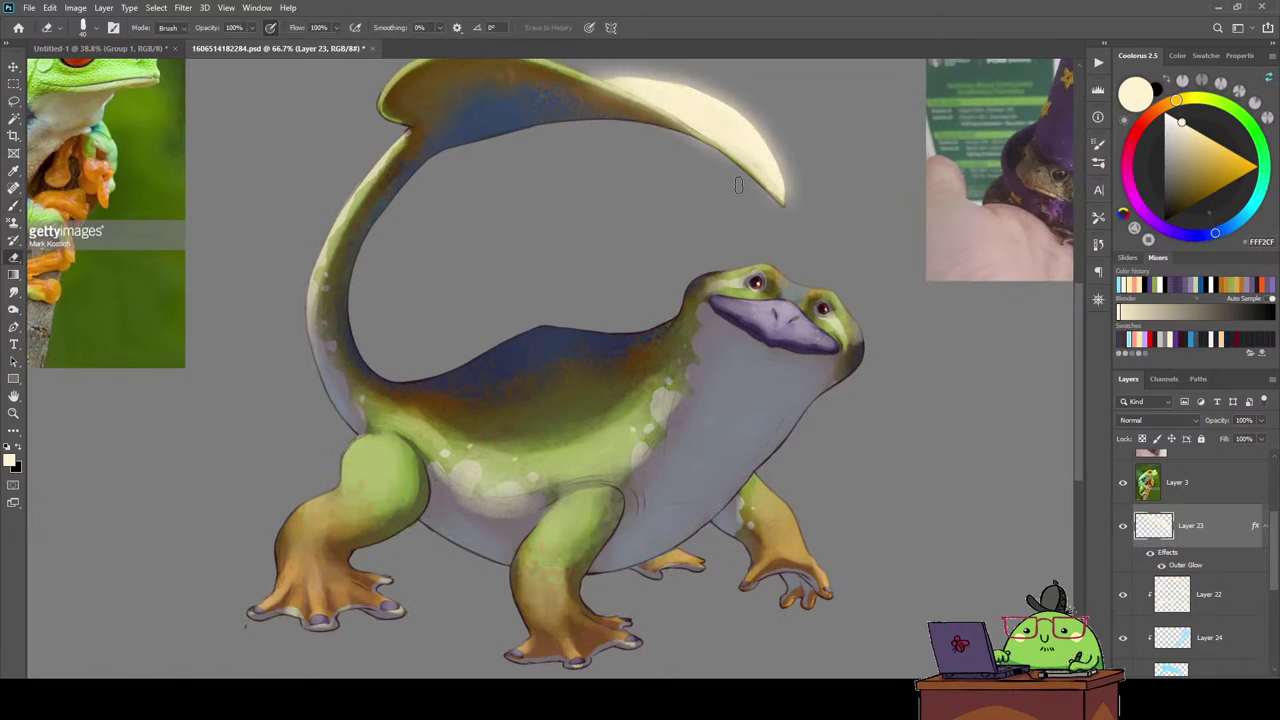
scroll(731, 212, "down", 2)
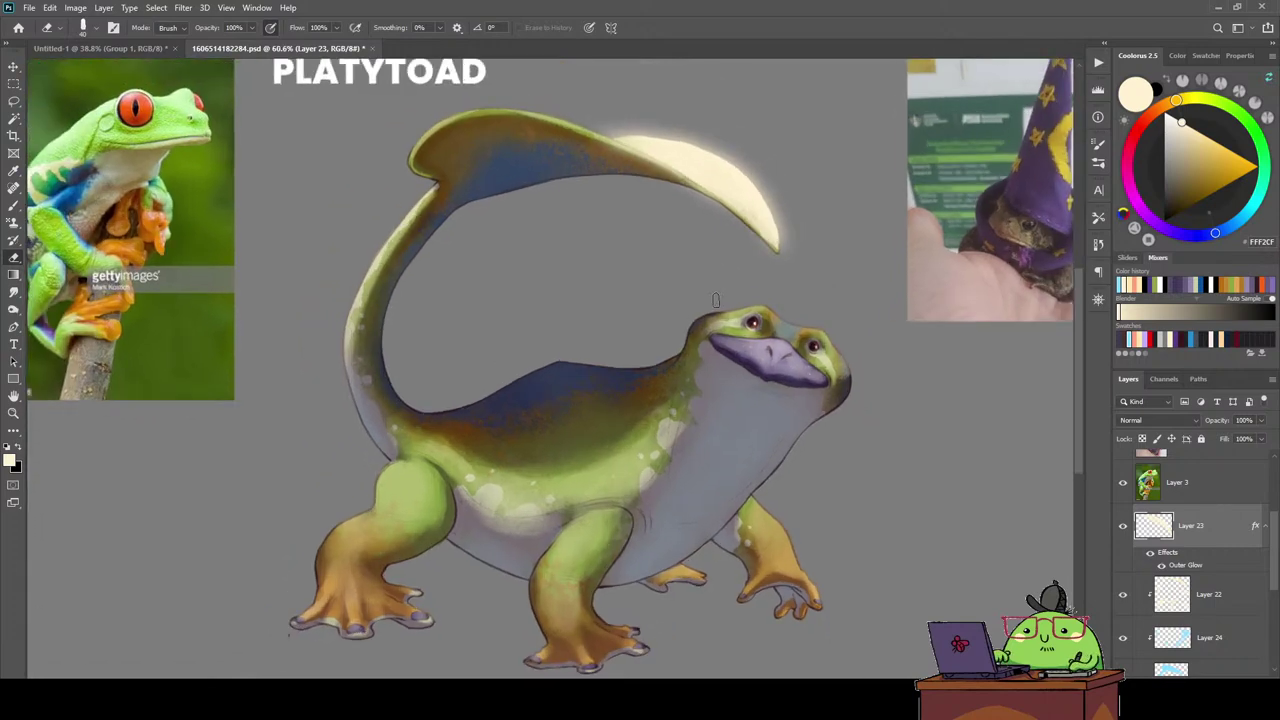
left_click(1261, 421)
left_click_drag(1228, 443, 1230, 437)
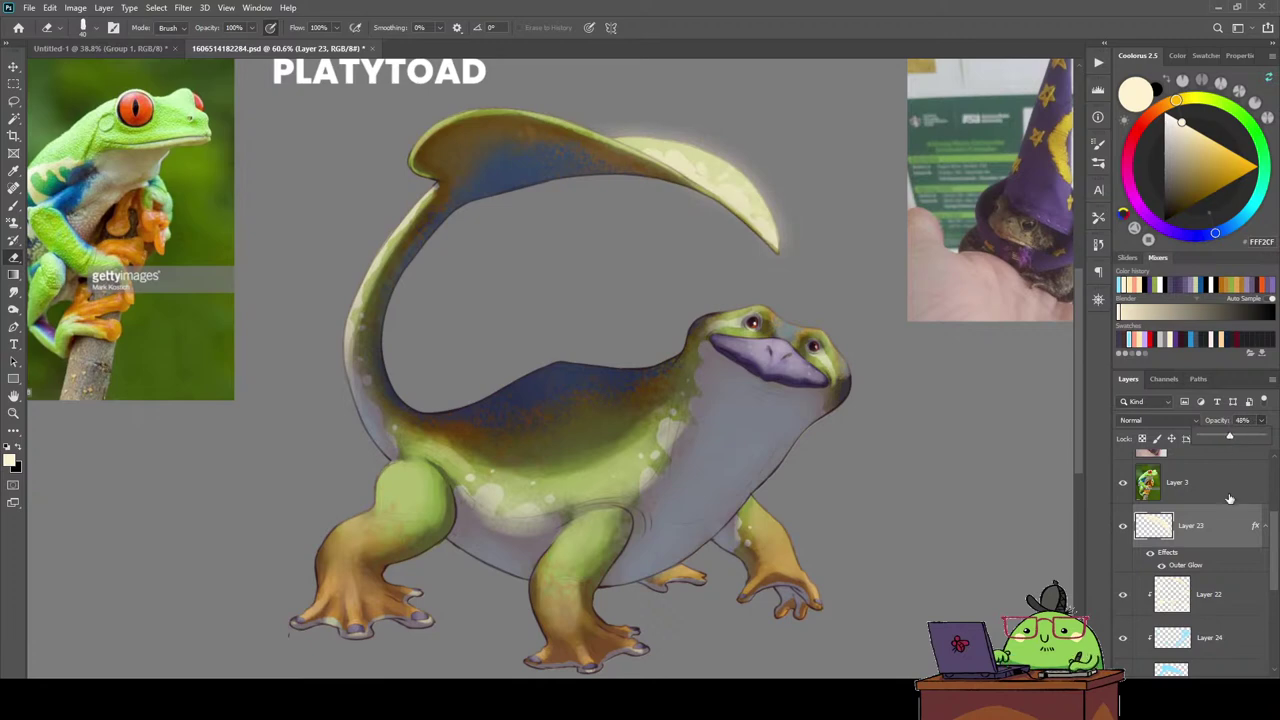
key("b")
Brush soft highlights on the tail edge, rear leg, head, front leg and lower belly.
mouse_move(430, 192)
left_mouse_down()
mouse_move(353, 307)
mouse_move(394, 421)
left_mouse_up()
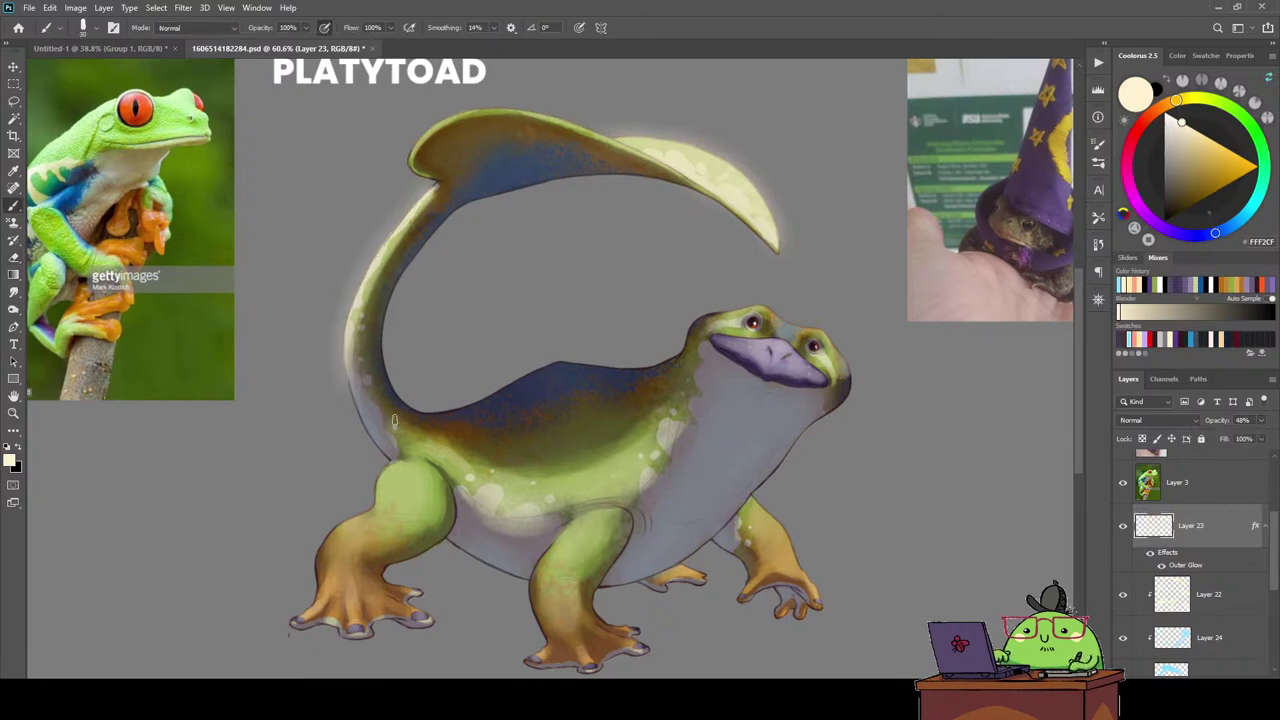
mouse_move(353, 507)
left_mouse_down()
mouse_move(365, 525)
mouse_move(388, 464)
mouse_move(388, 508)
left_mouse_up()
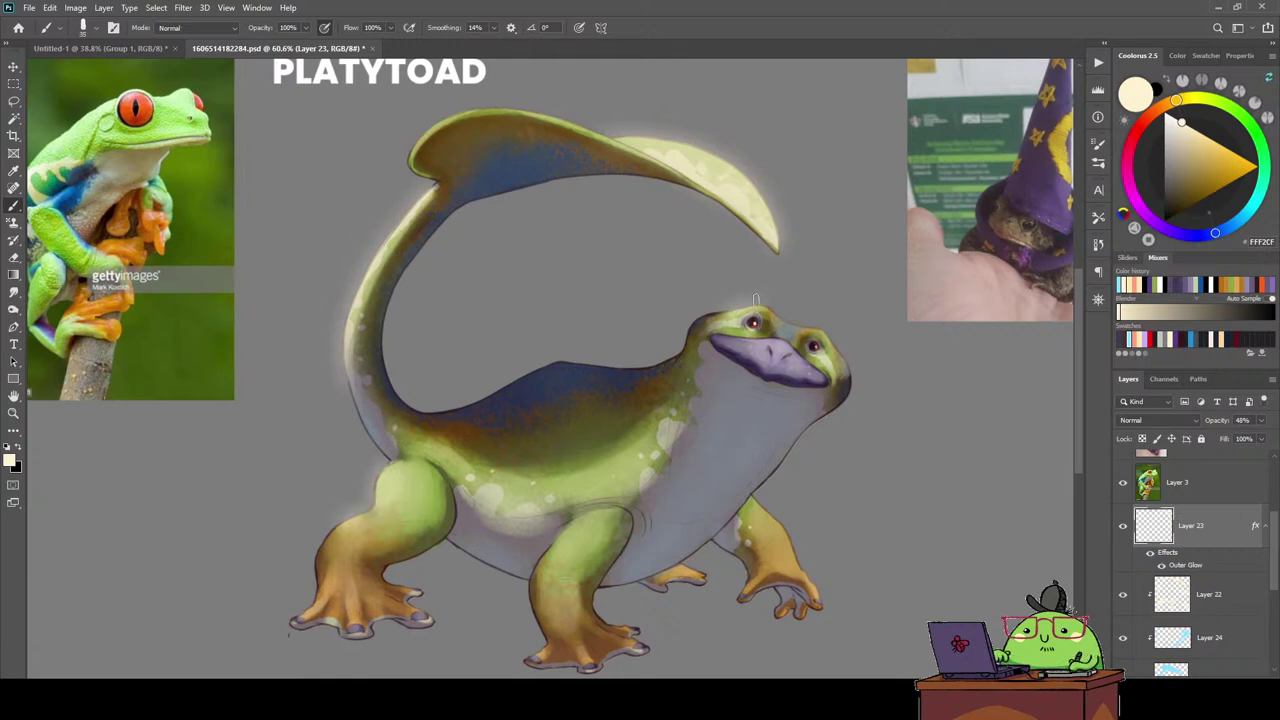
mouse_move(731, 308)
left_mouse_down()
mouse_move(764, 302)
mouse_move(834, 344)
left_mouse_up()
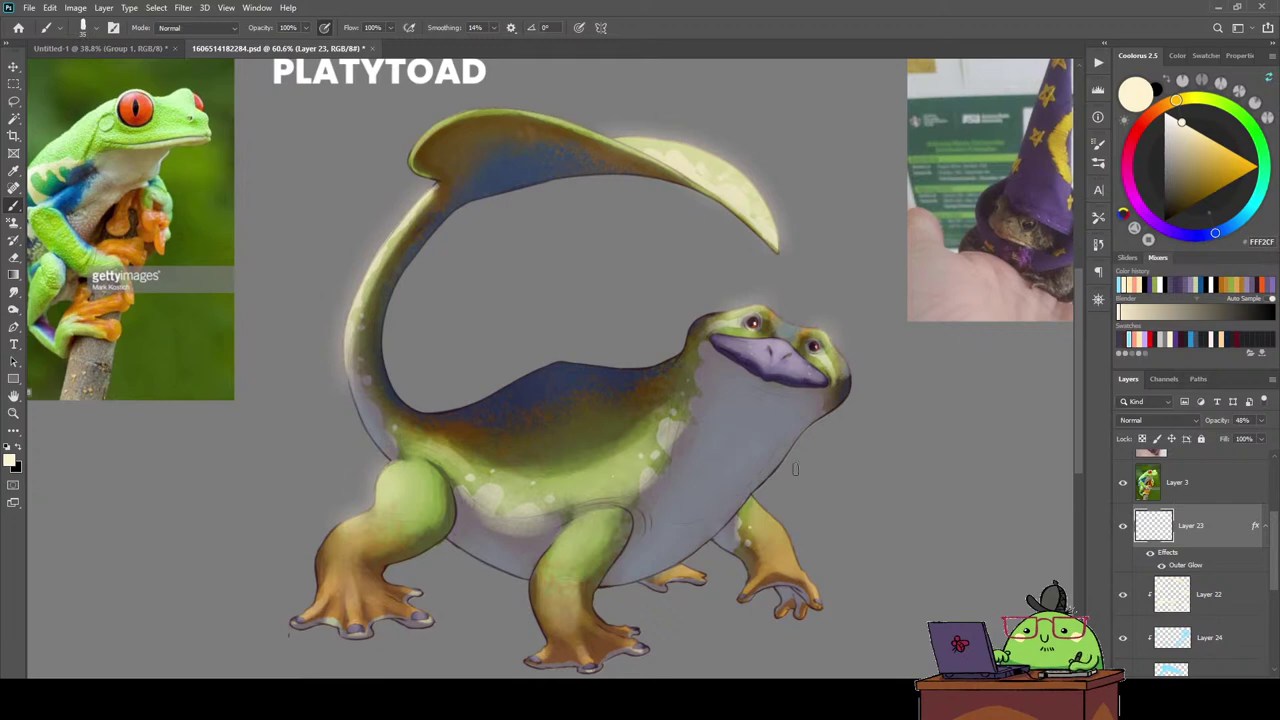
left_click_drag(755, 502, 815, 600)
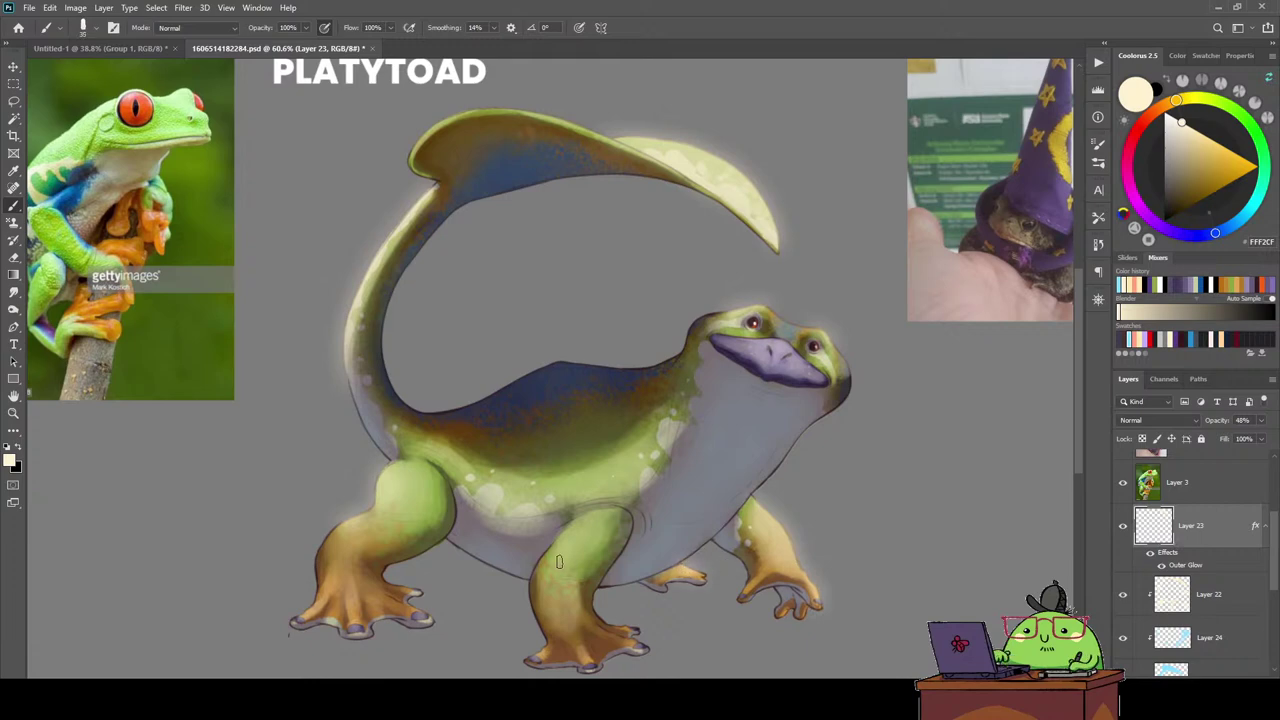
left_click_drag(571, 528, 560, 615)
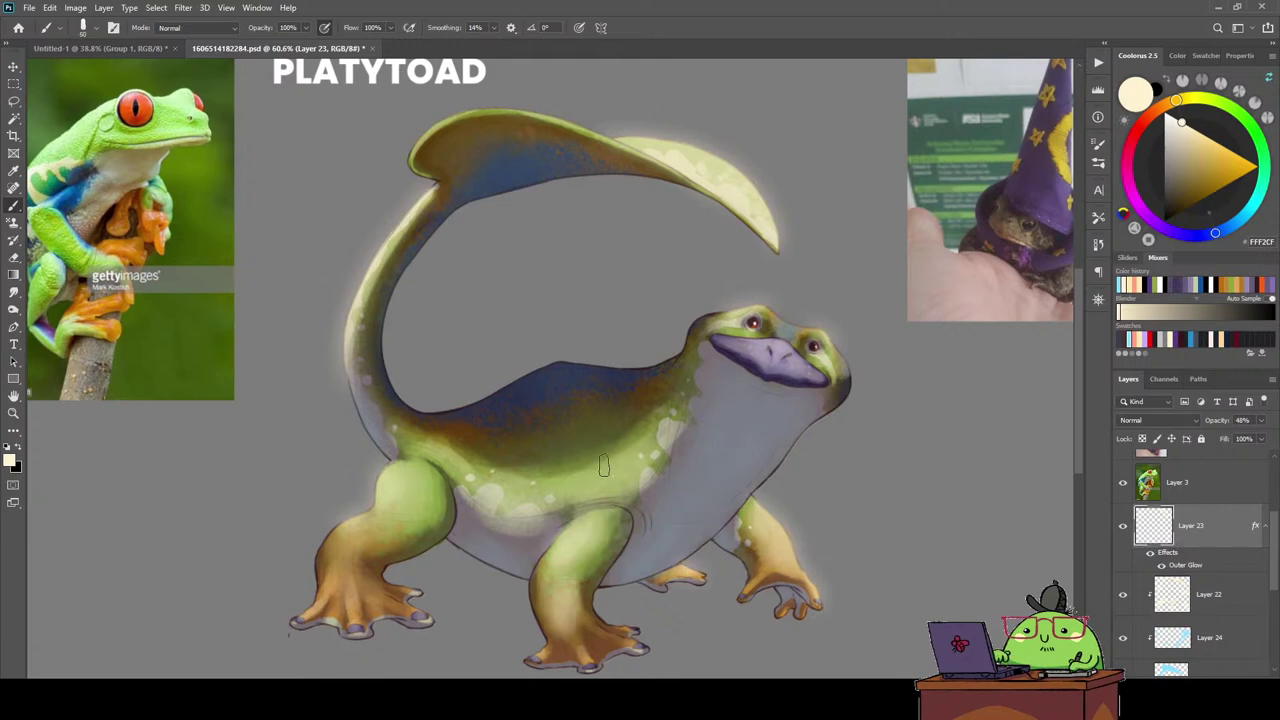
left_click_drag(648, 442, 513, 496)
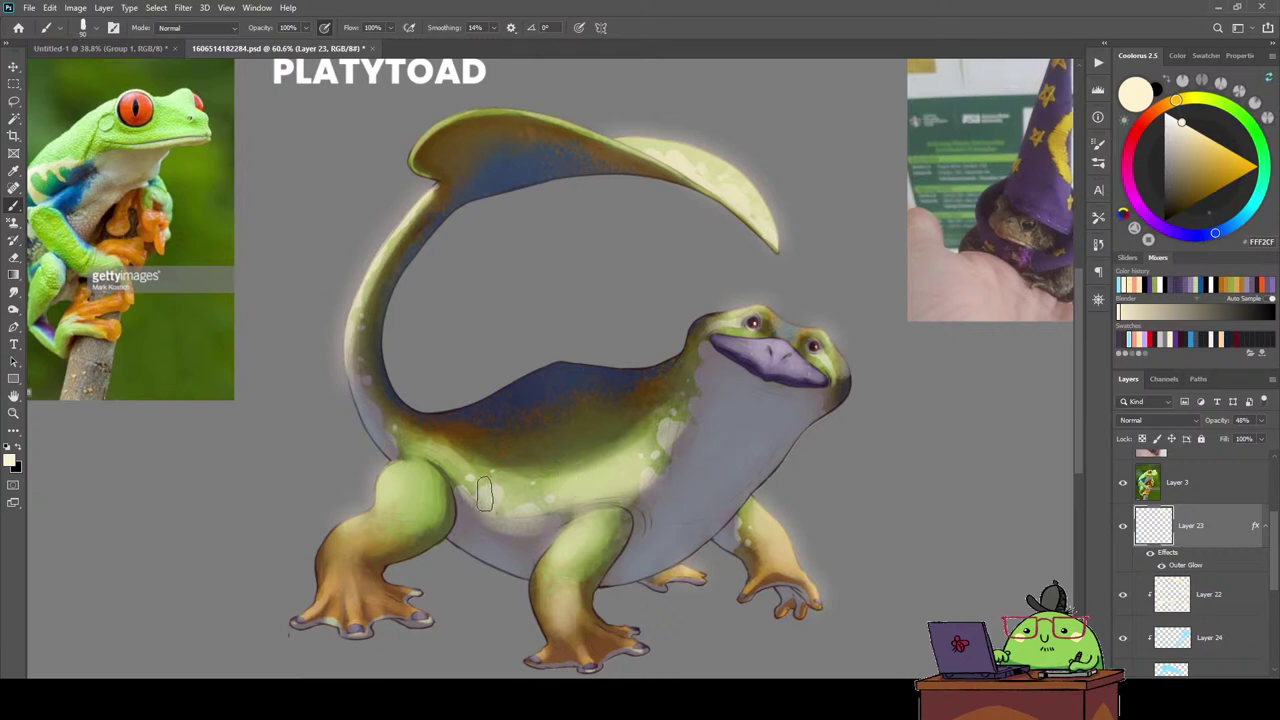
left_click_drag(438, 403, 540, 368)
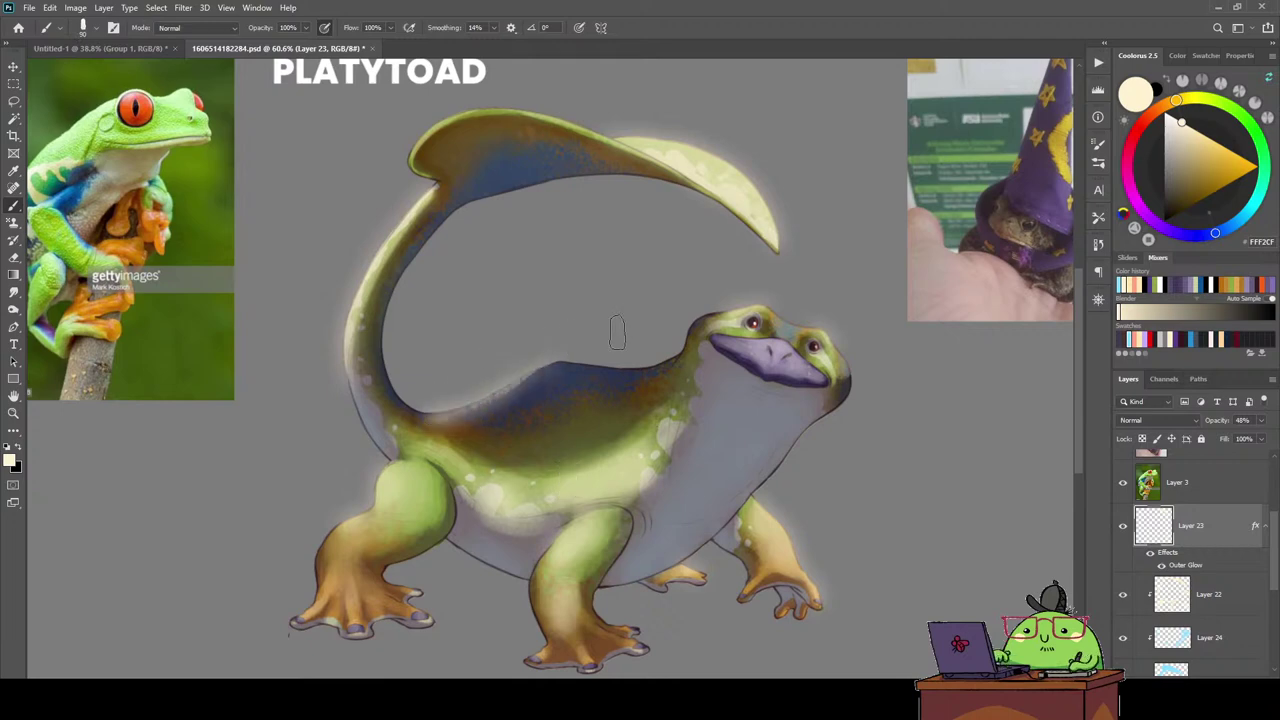
key("ctrl+z")
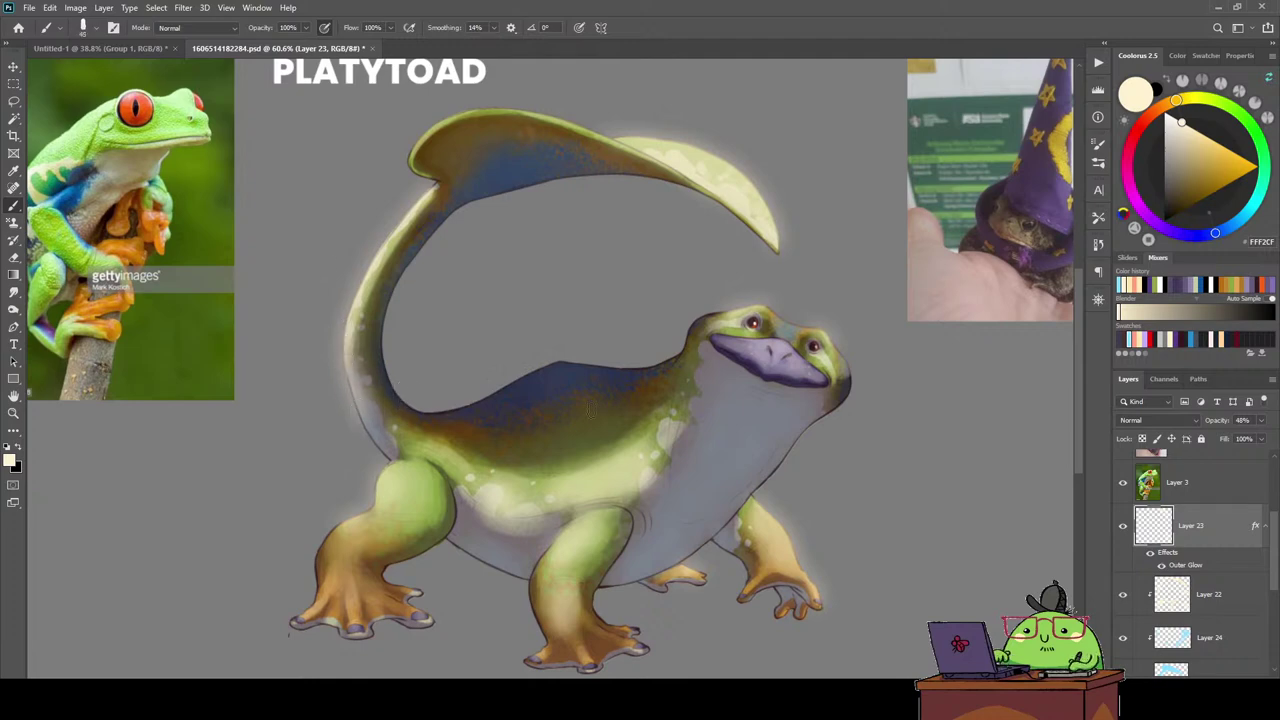
Paint faint cream light along the tail's inner edge on Layers 22 and 23.
scroll(1270, 546, "down", 3)
left_click(1220, 603)
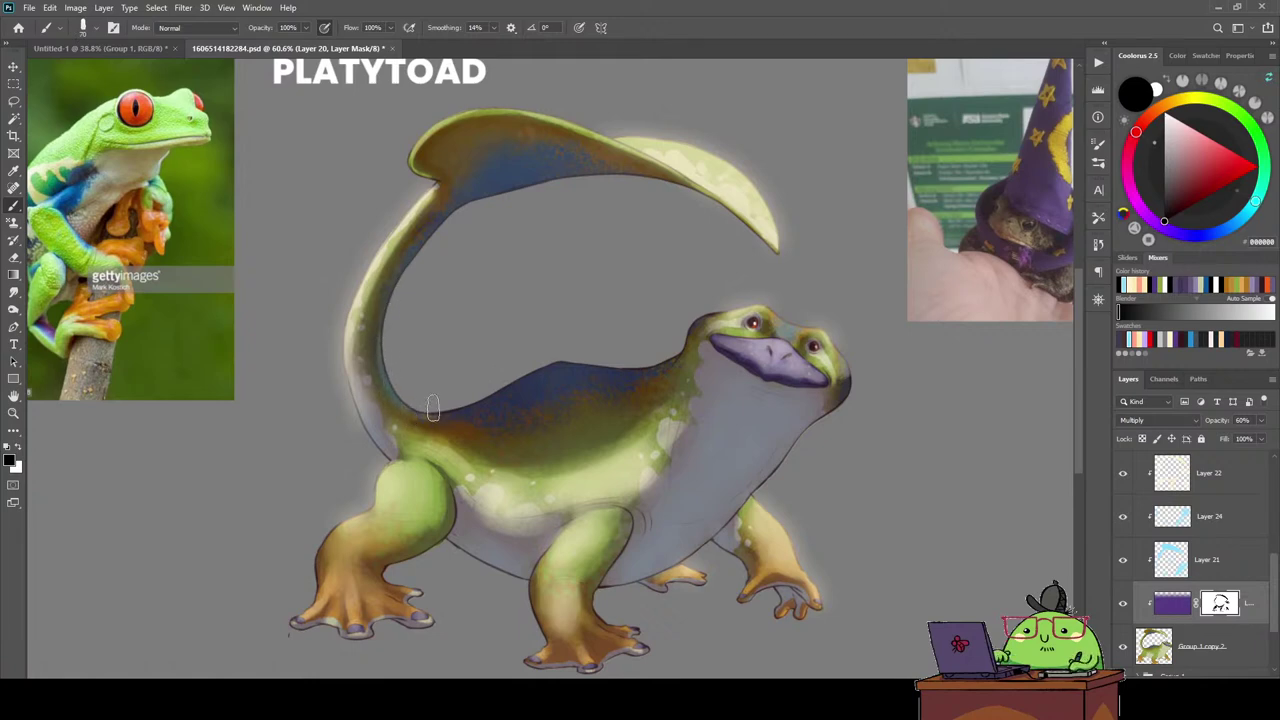
left_click(1215, 476)
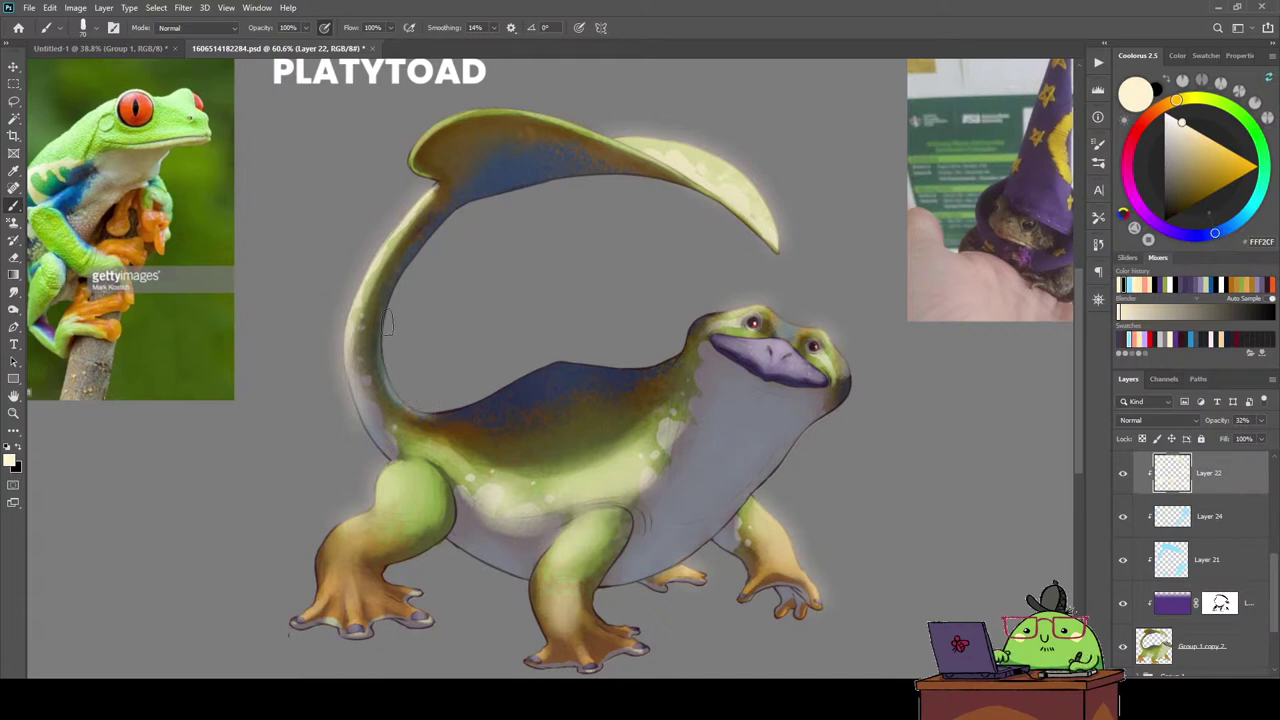
left_click_drag(395, 385, 416, 400)
scroll(1175, 490, "up", 3)
left_click(1205, 577)
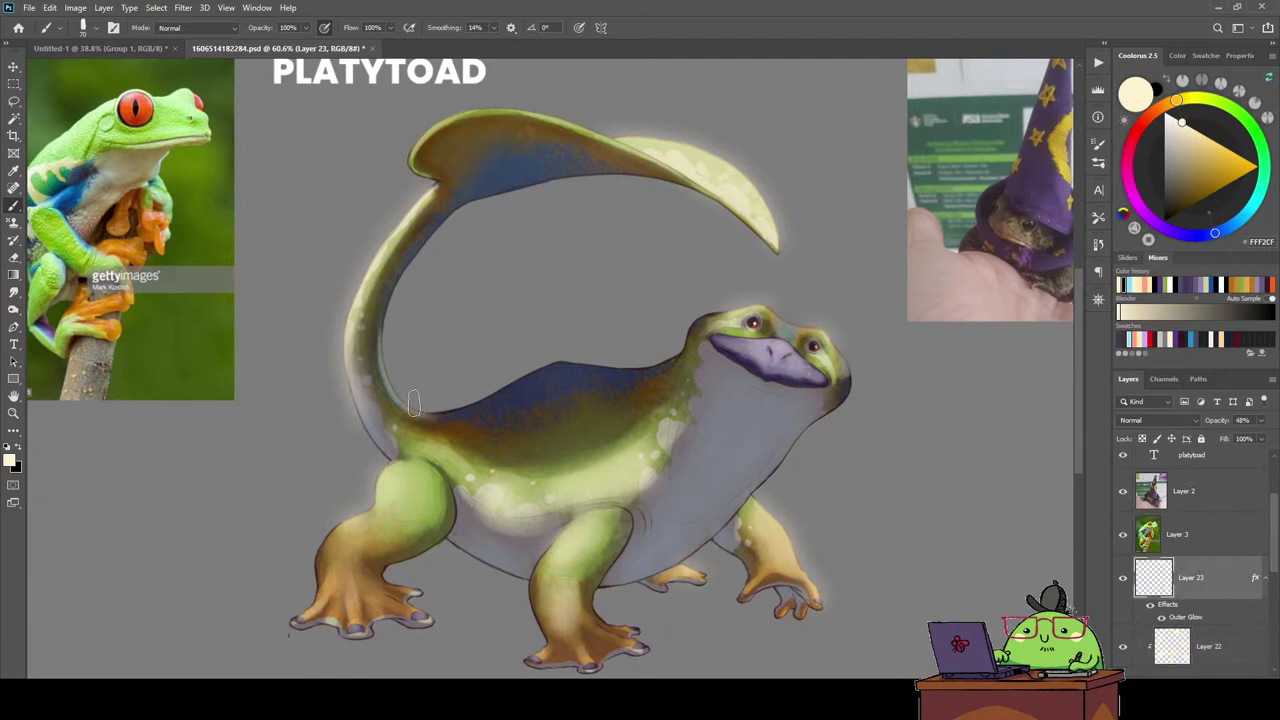
left_click_drag(411, 395, 387, 338)
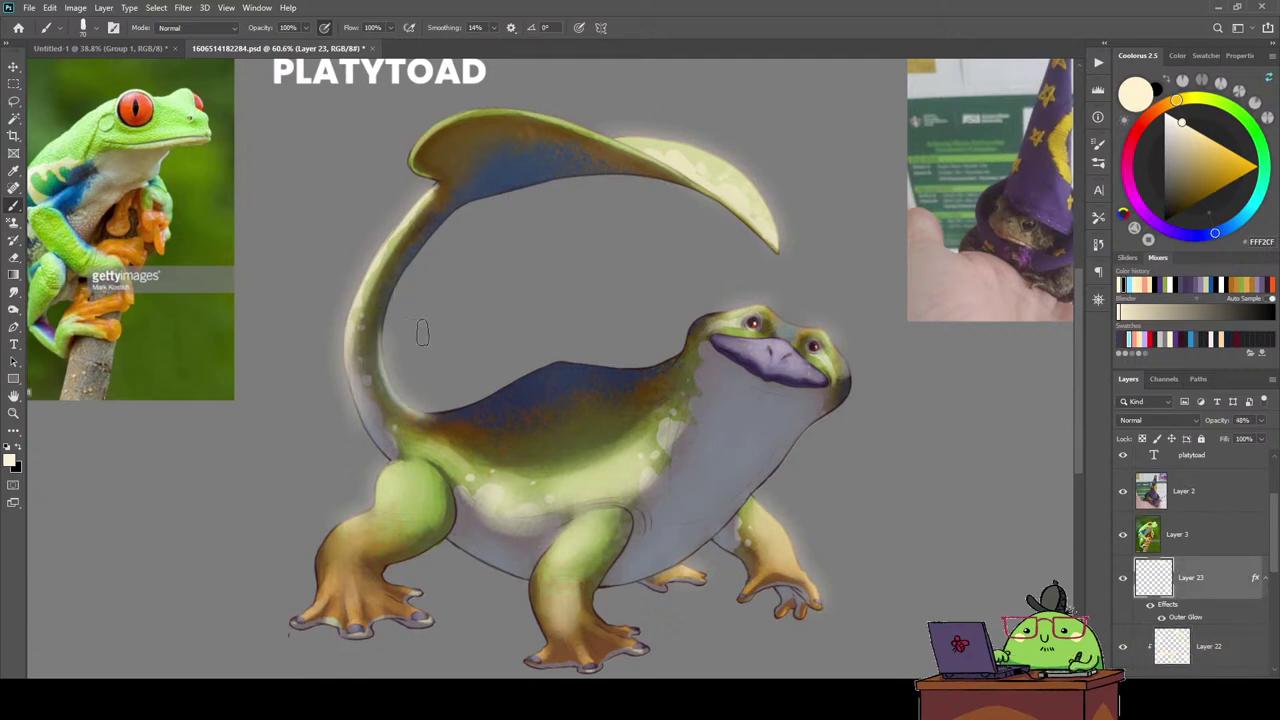
scroll(646, 345, "down", 3)
scroll(650, 306, "up", 3)
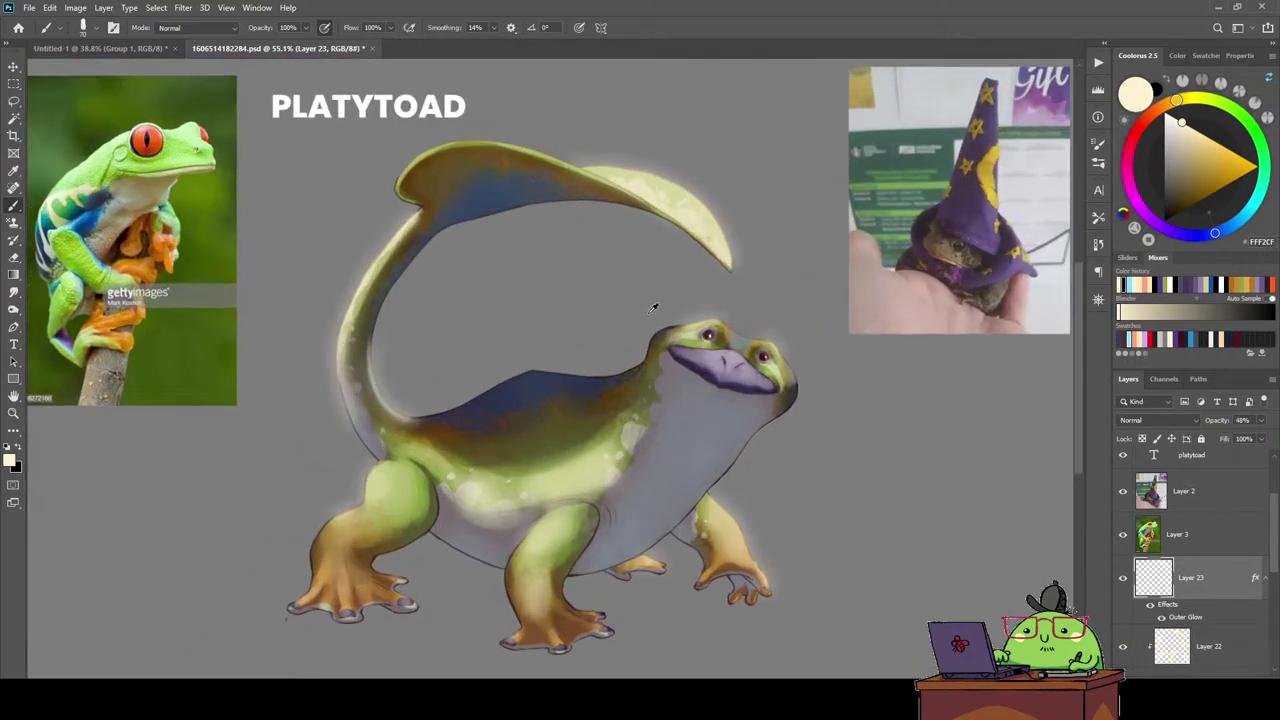
scroll(612, 400, "up", 1)
scroll(1225, 600, "down", 5)
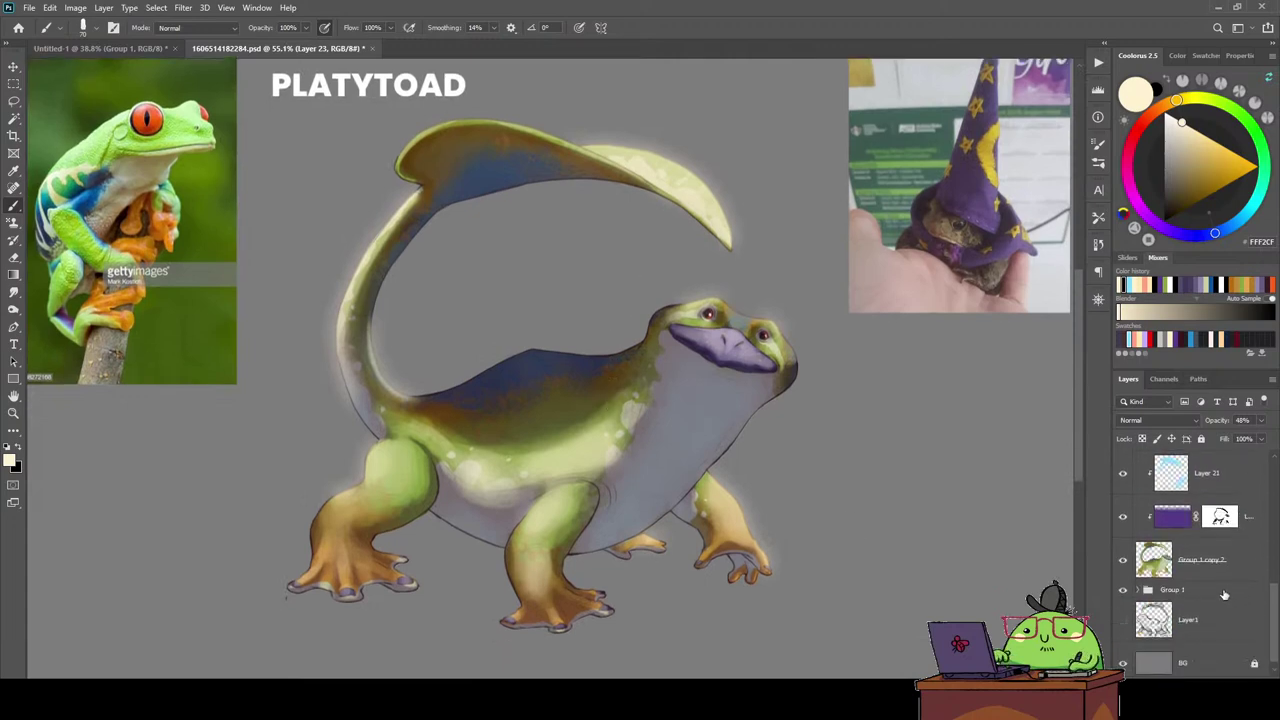
Add a new layer above Group 1 and sample a dark purple from the painting.
left_click(1224, 595)
key("ctrl+shift+alt+n")
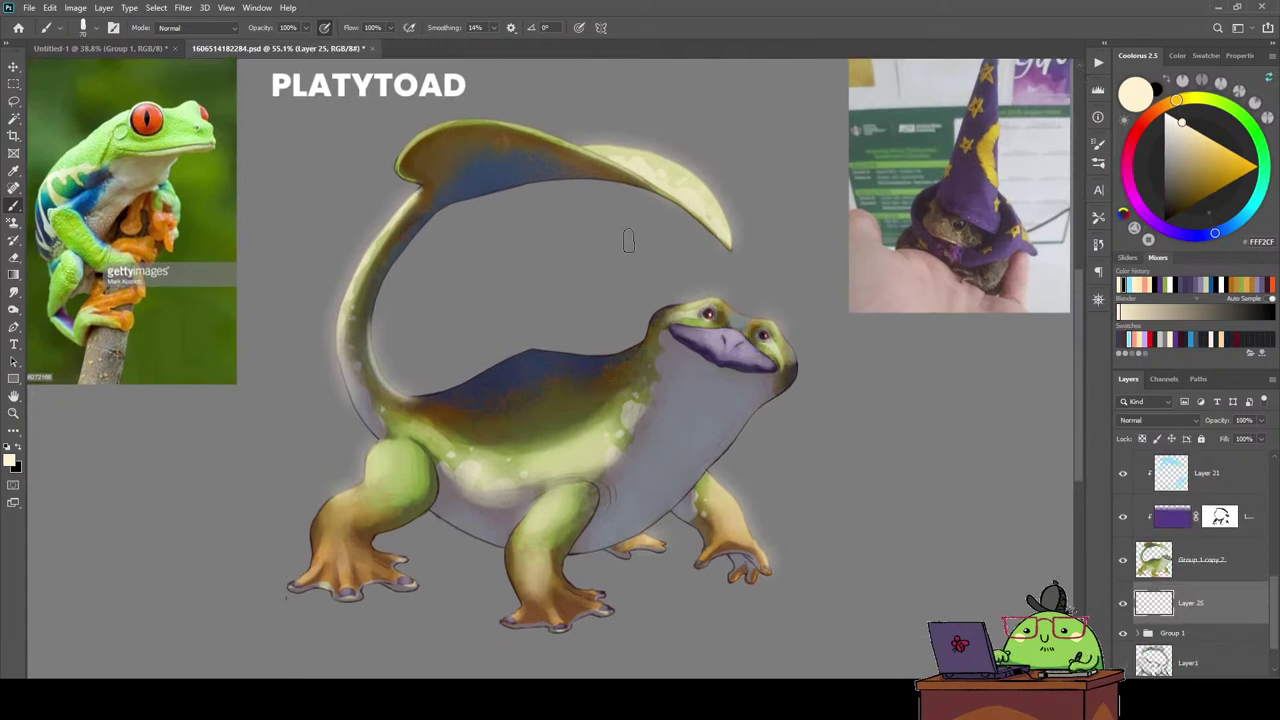
key("i")
left_click(805, 425)
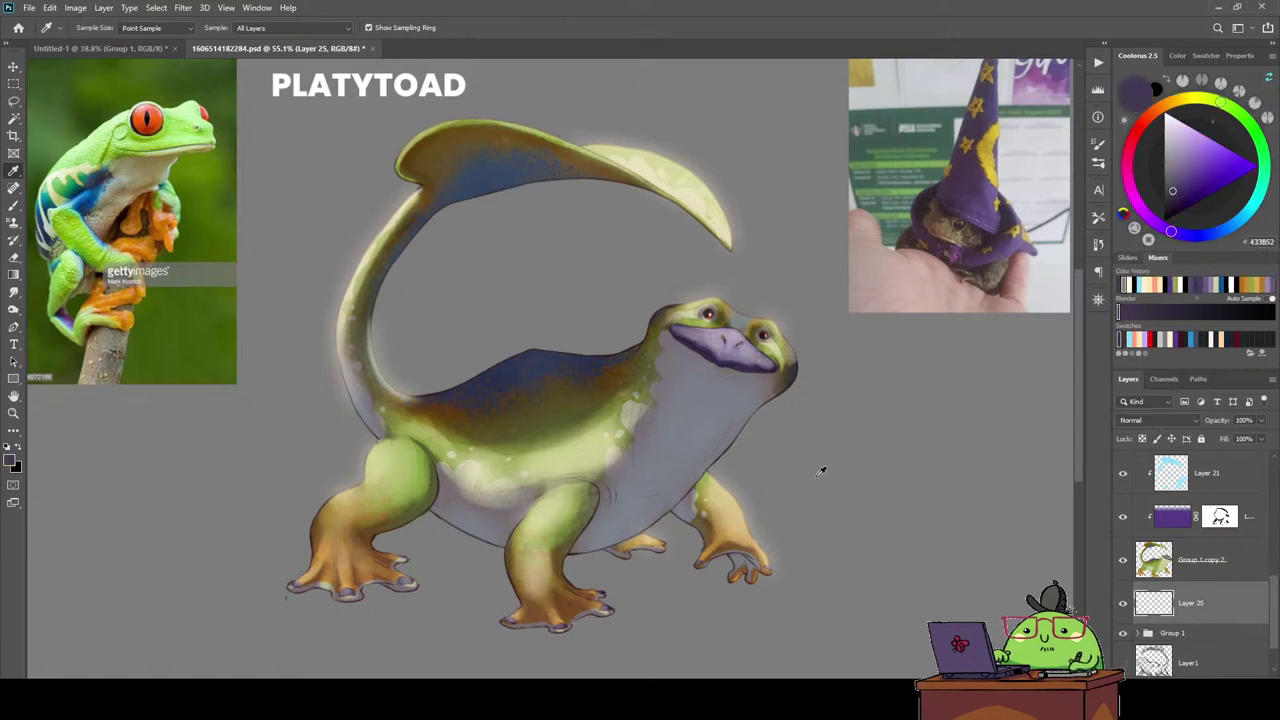
Check the brush presets, then trial a lasso selection around the left hind foot.
key("b")
right_click(773, 480)
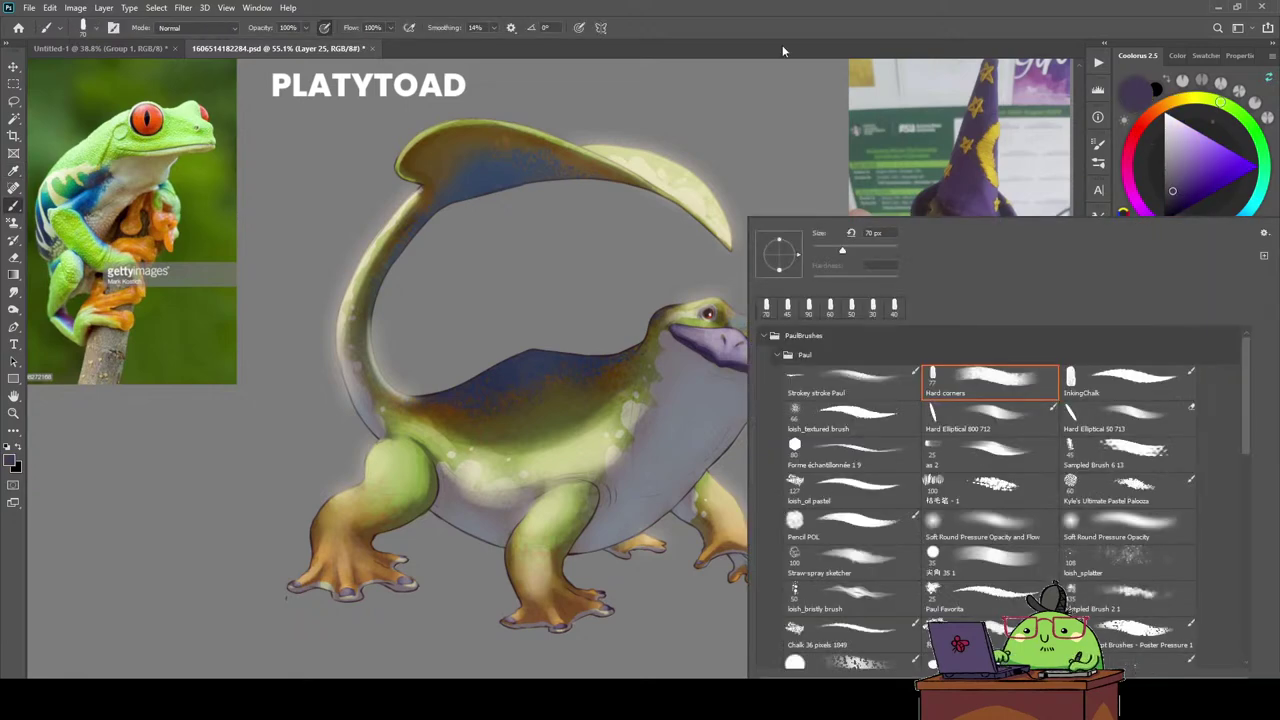
key("Escape")
key("l")
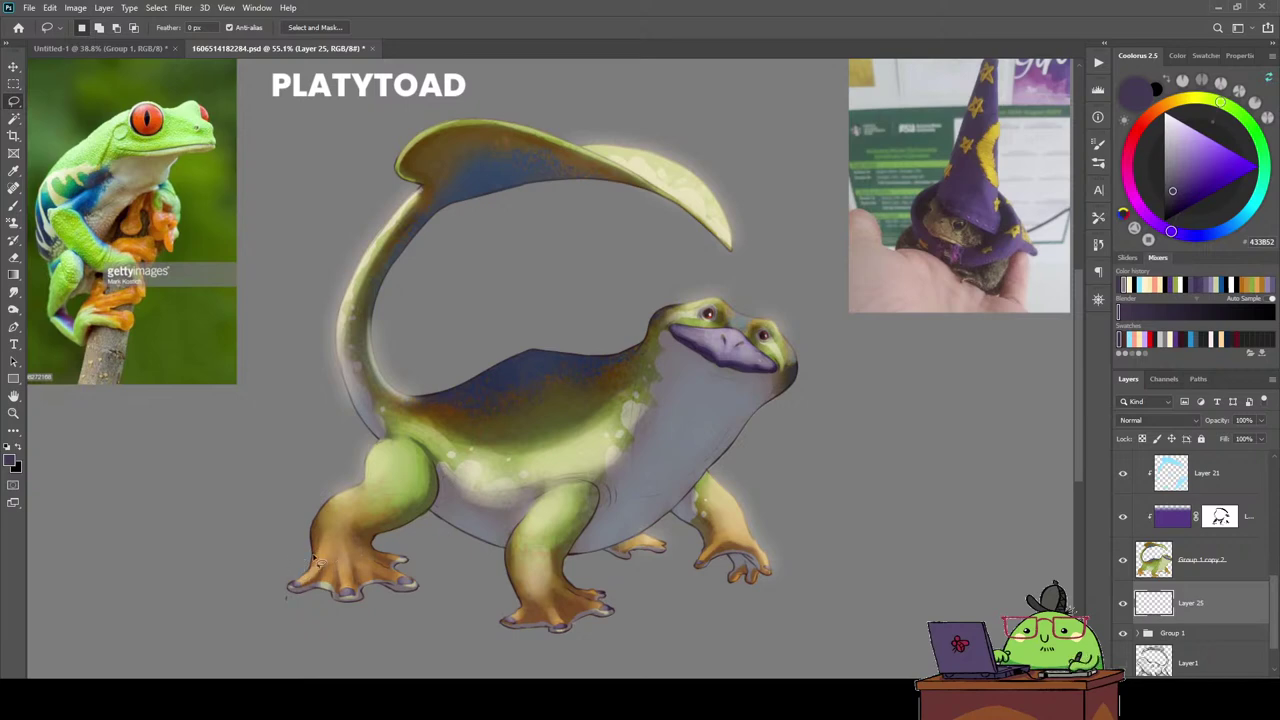
left_click_drag(315, 560, 447, 615)
key("ctrl+d")
Lasso the shadow area under the belly and hind feet and fill it with purple.
left_click_drag(357, 548, 675, 558)
left_click_drag(726, 590, 590, 622)
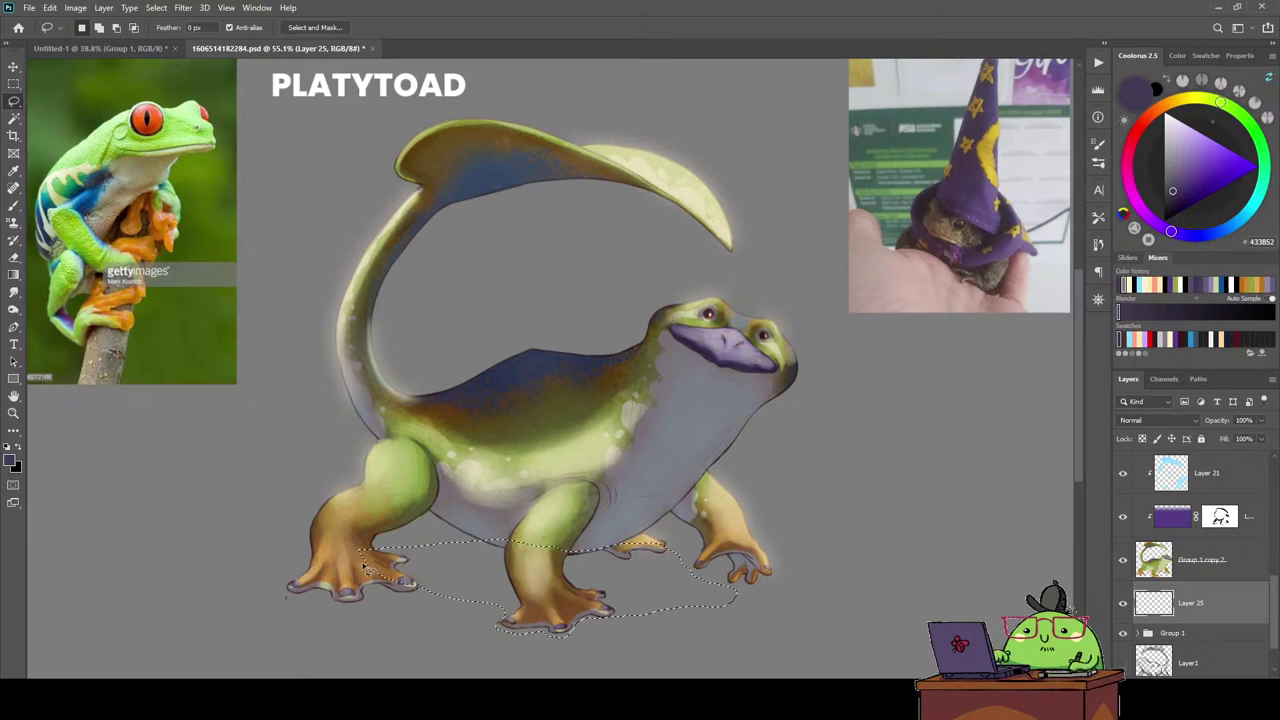
left_click_drag(501, 608, 362, 552)
key("shift")
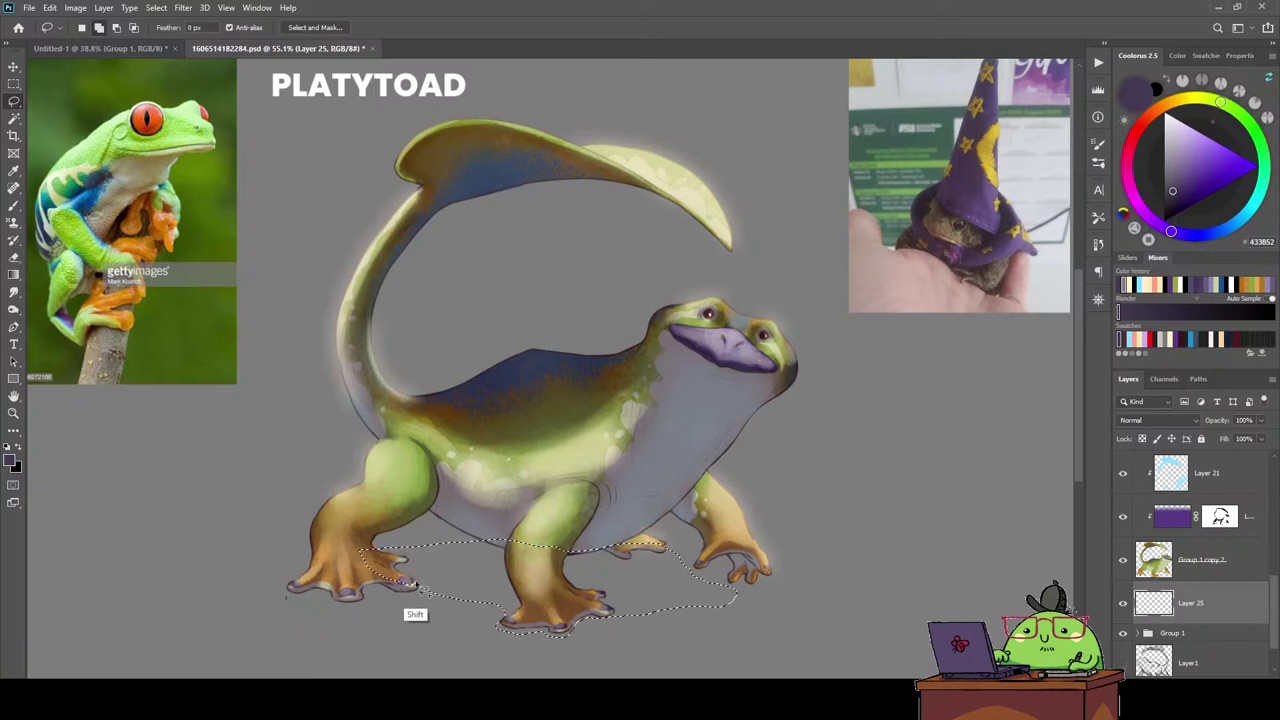
mouse_move(419, 591)
left_mouse_down()
mouse_move(381, 591)
mouse_move(405, 568)
left_mouse_up()
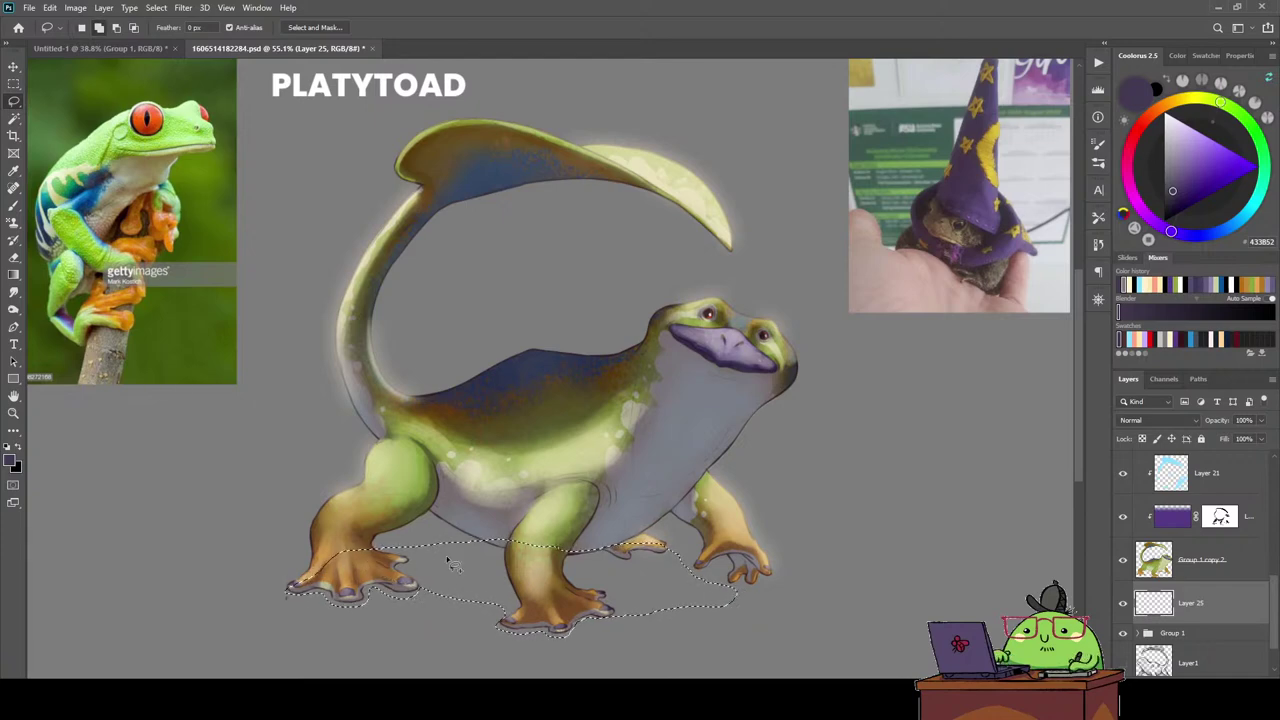
key("alt+BackSpace")
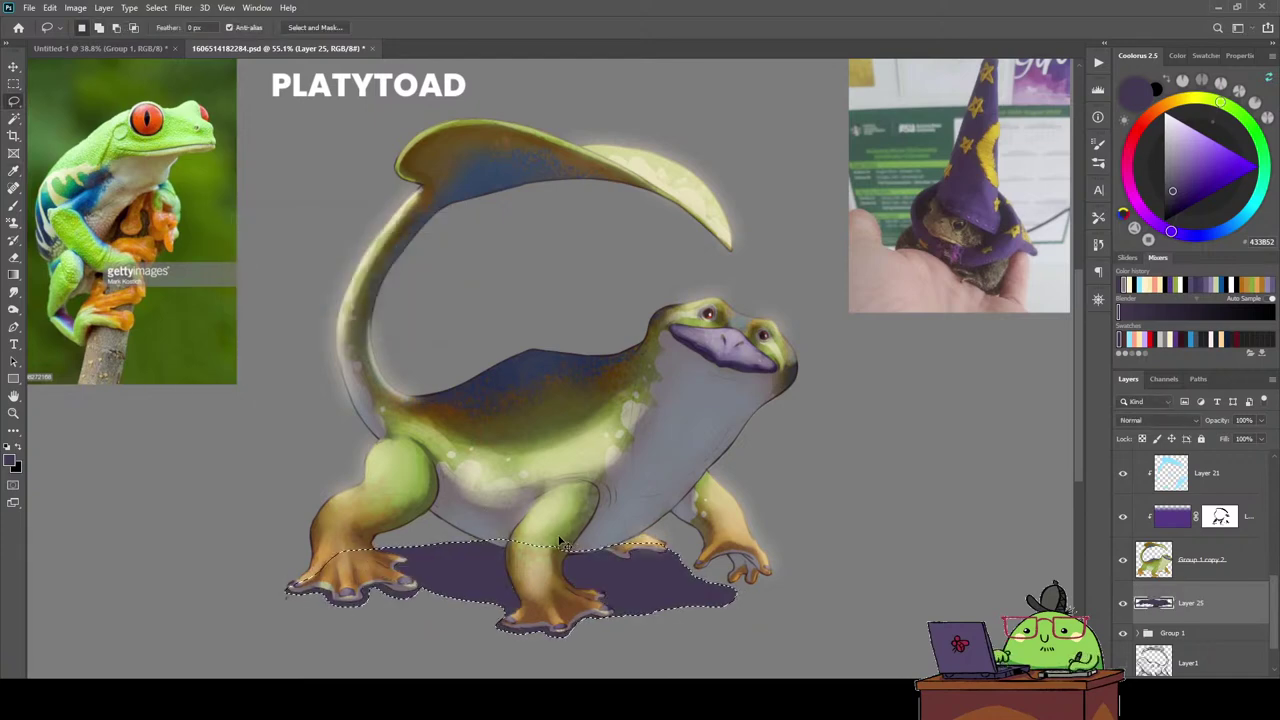
key("ctrl+d")
Choose the Soft Round Pressure Opacity and Flow brush preset.
key("b")
right_click(392, 476)
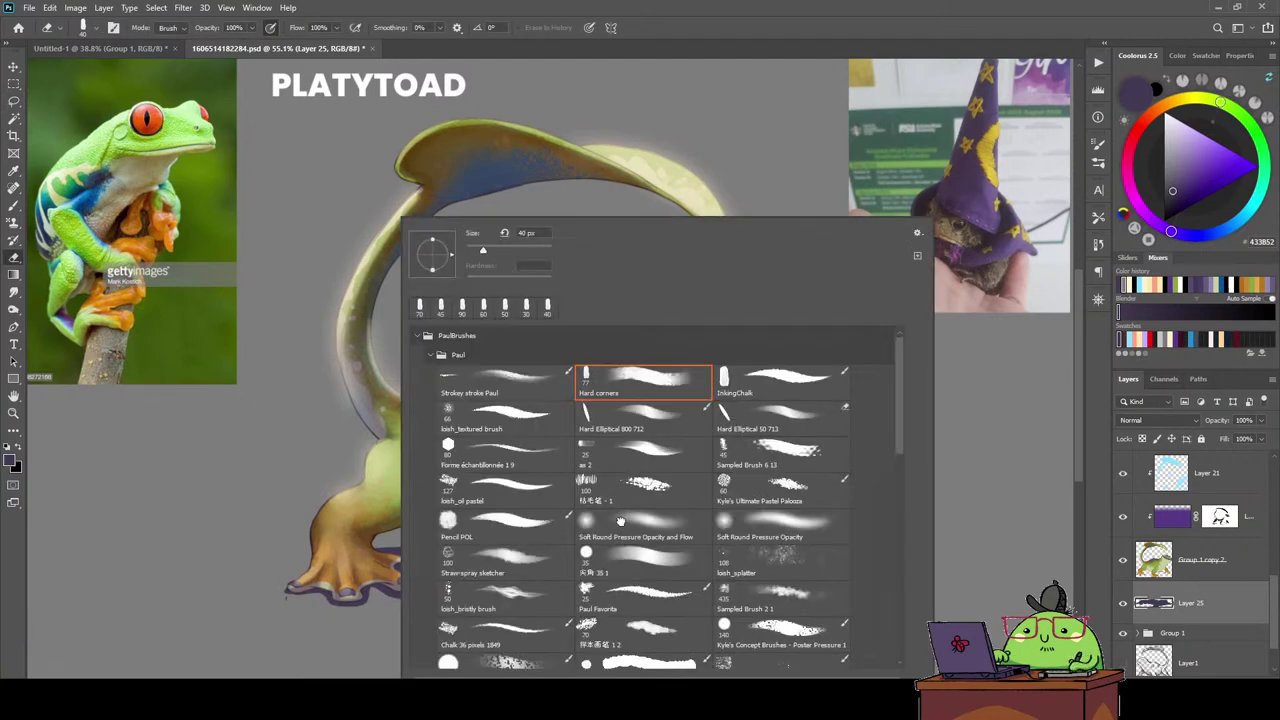
left_click(620, 521)
key("Return")
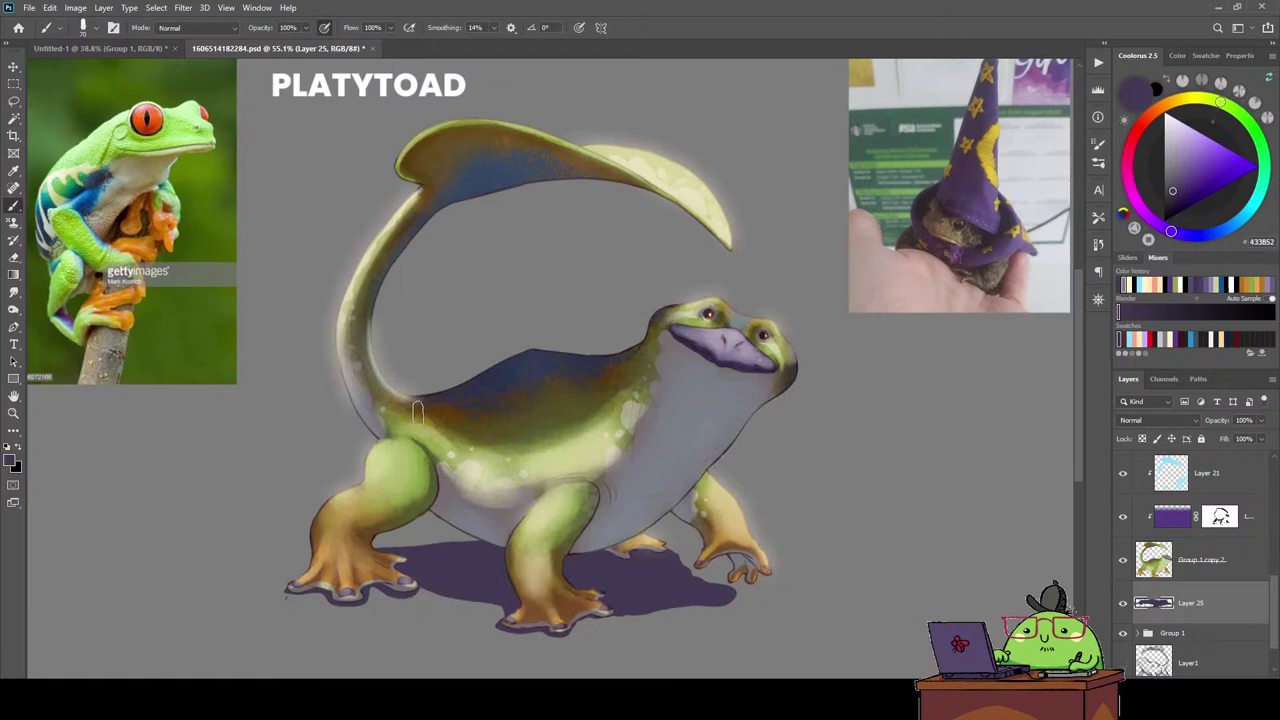
right_click(418, 412)
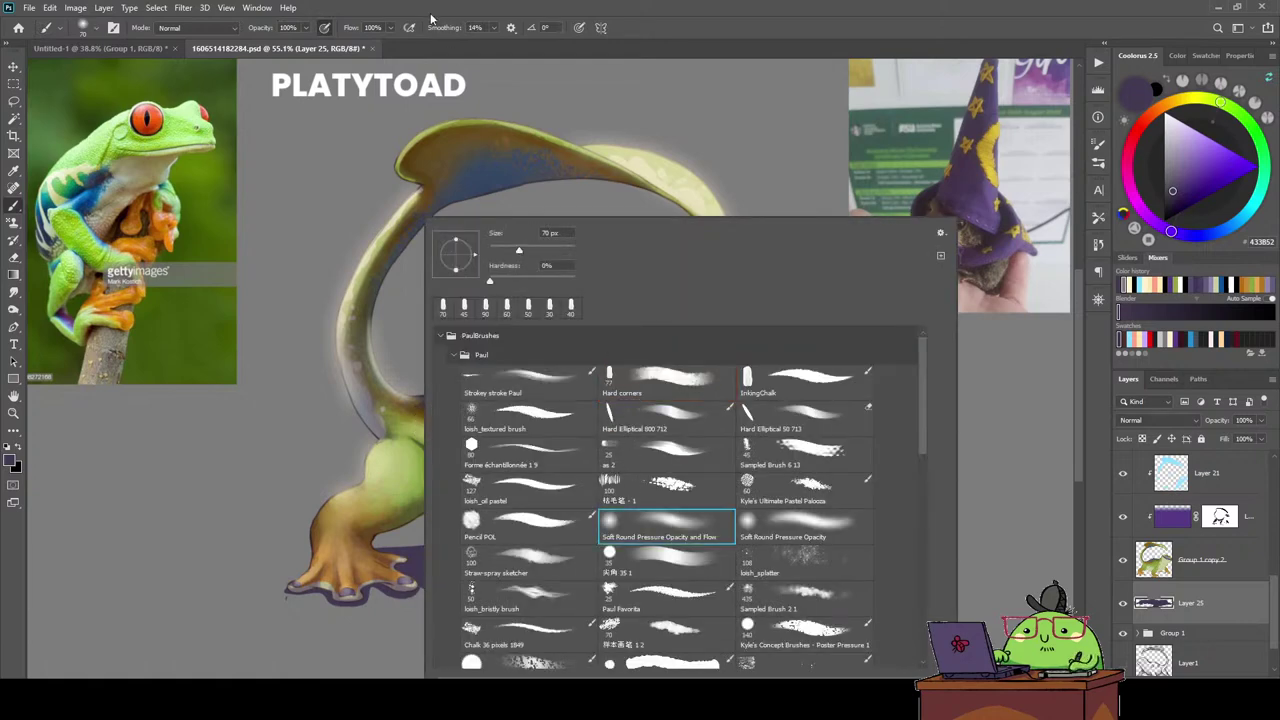
key("Escape")
Erase to soften the shadow edges near the hind foot and under the belly.
key("e")
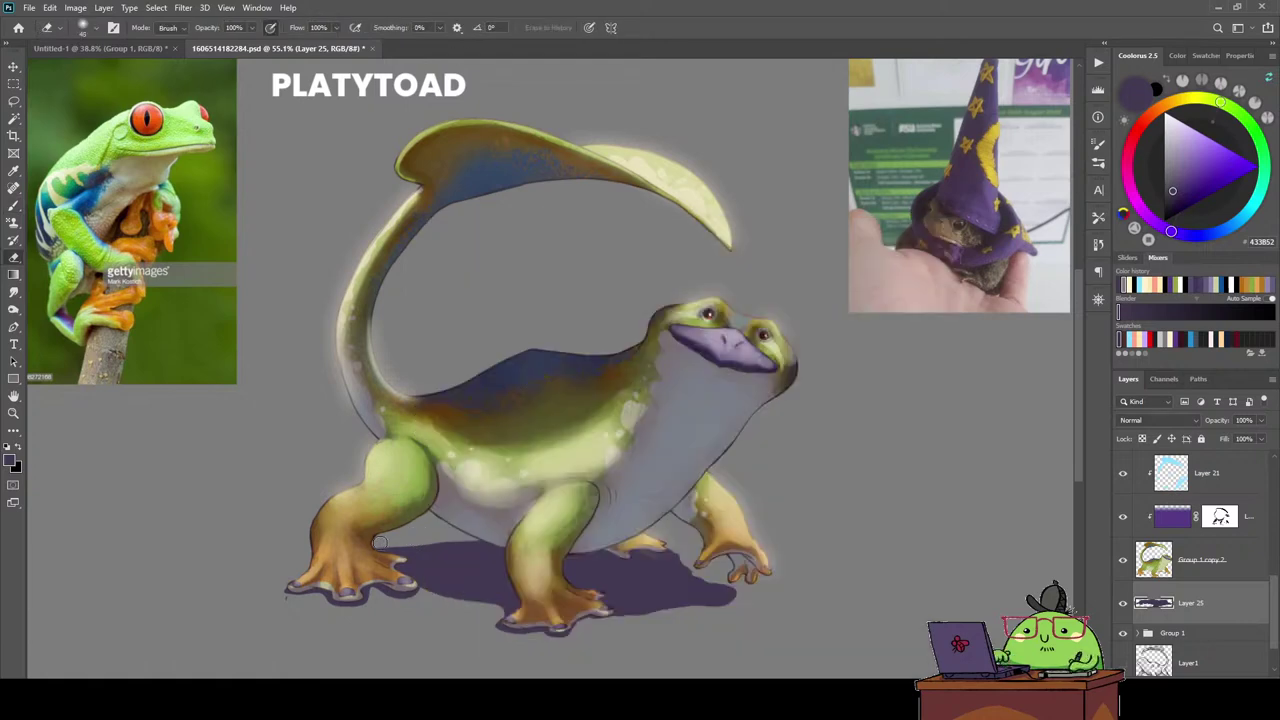
left_click_drag(382, 541, 395, 538)
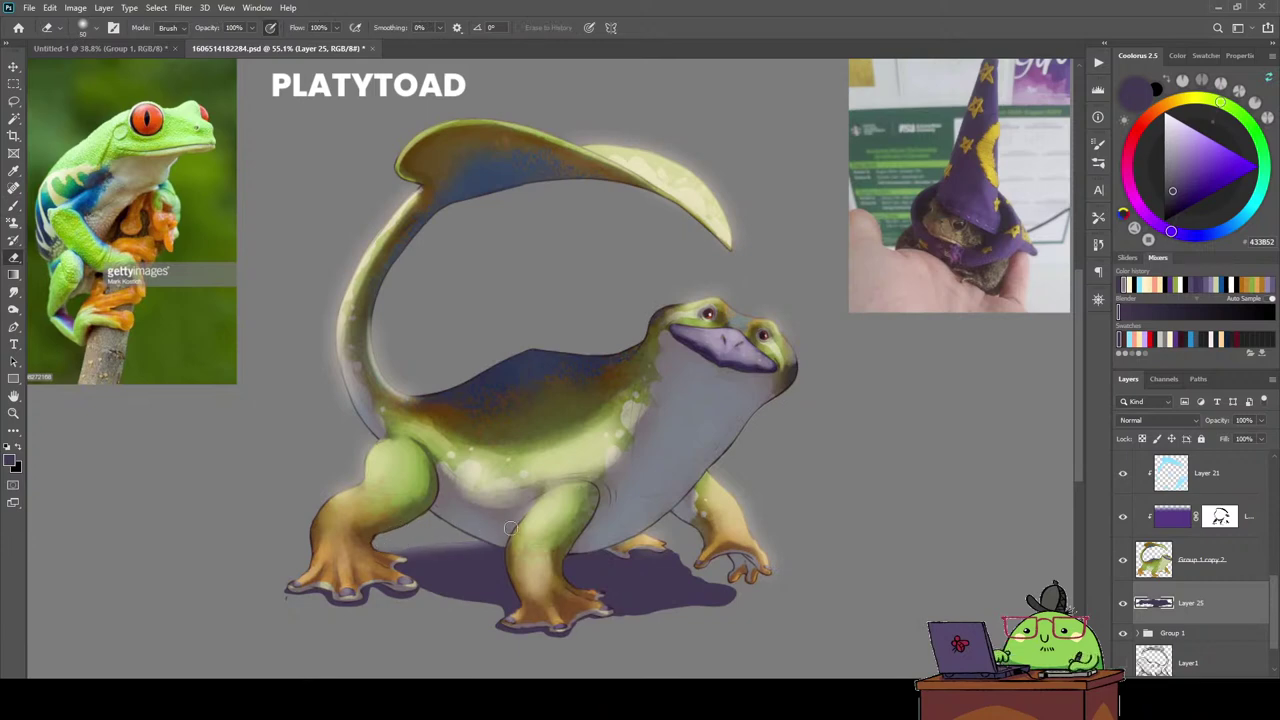
key("b")
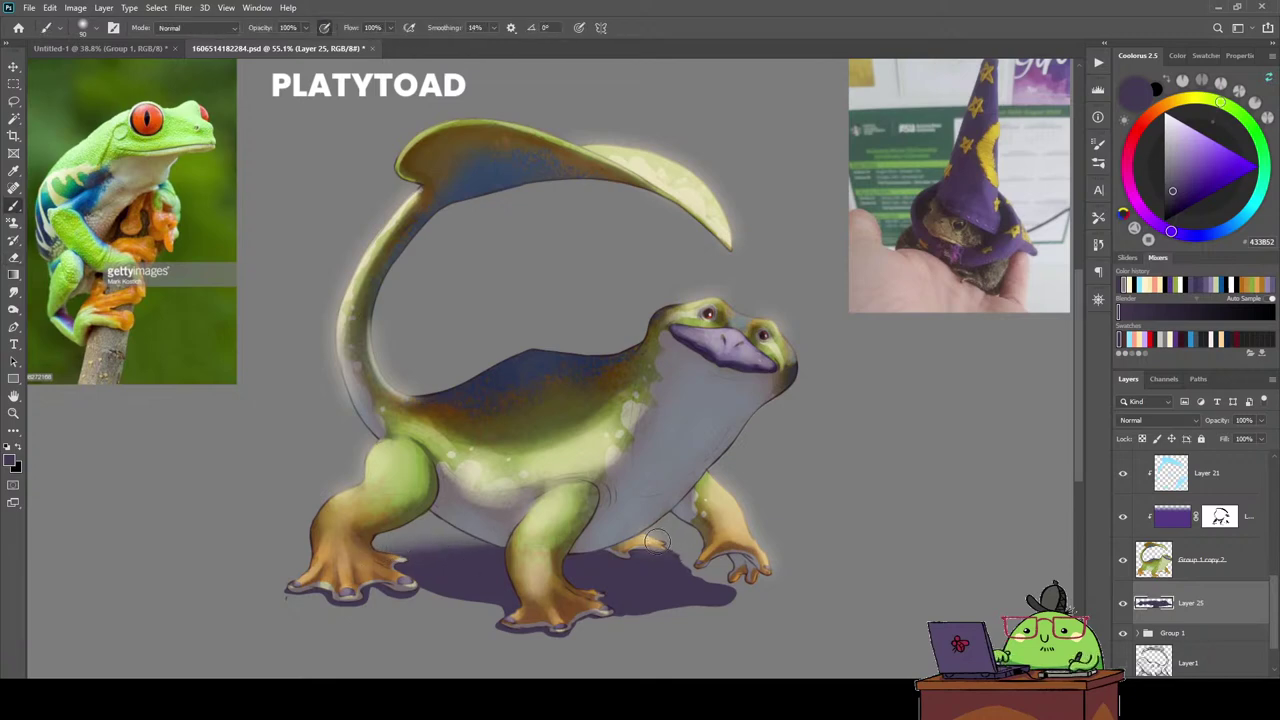
key("e")
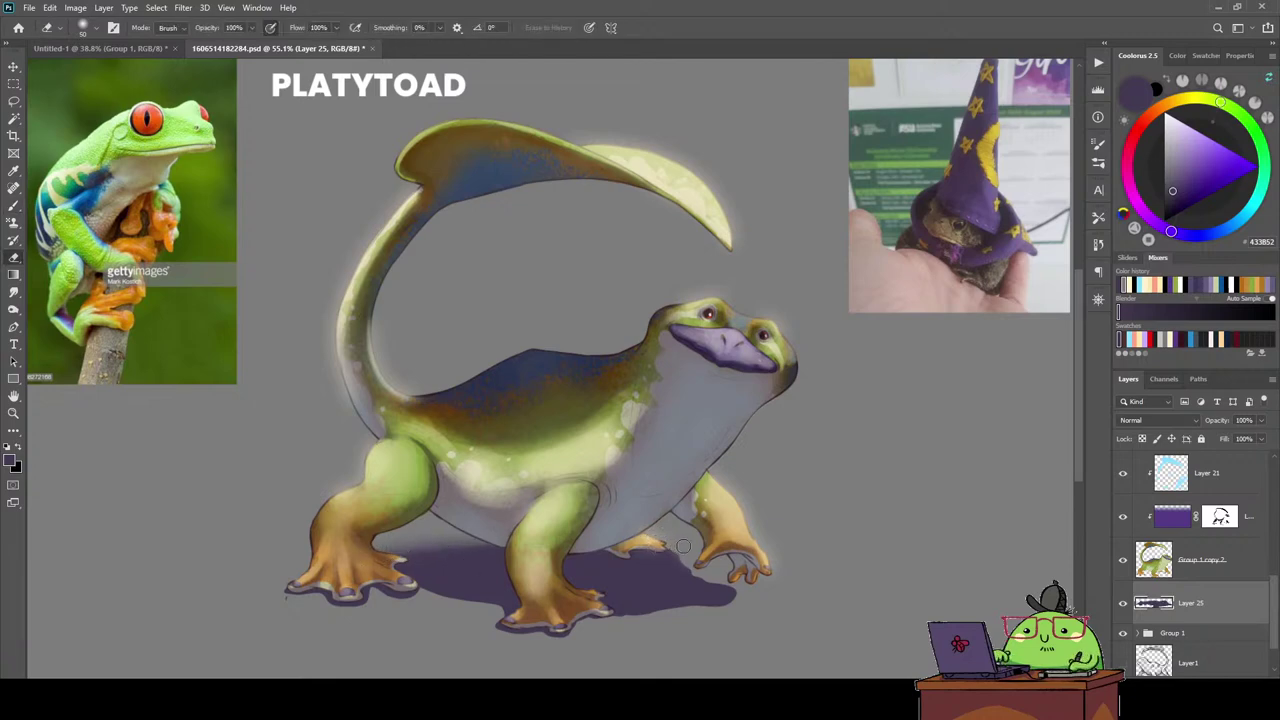
mouse_move(673, 541)
left_mouse_down()
mouse_move(728, 594)
mouse_move(745, 578)
left_mouse_up()
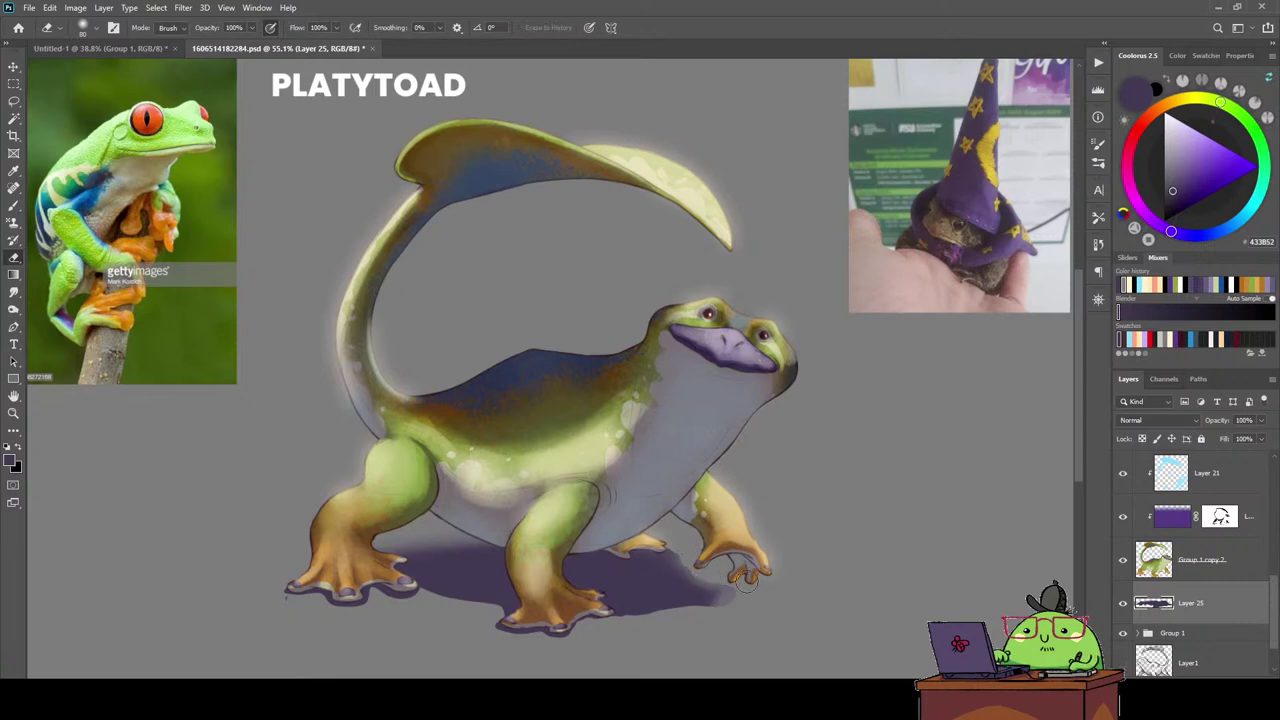
Shrink the brush and paint a faint shadow stroke along the foot's underside.
left_click(1098, 145)
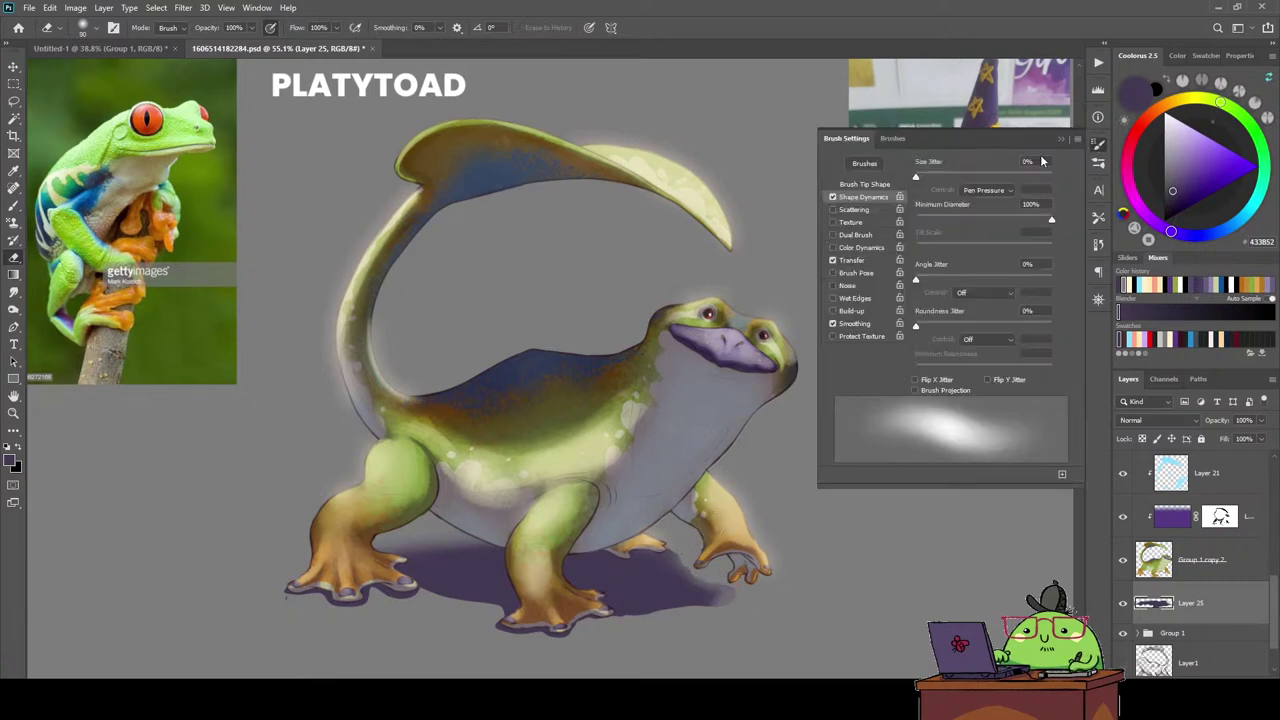
left_click(1098, 145)
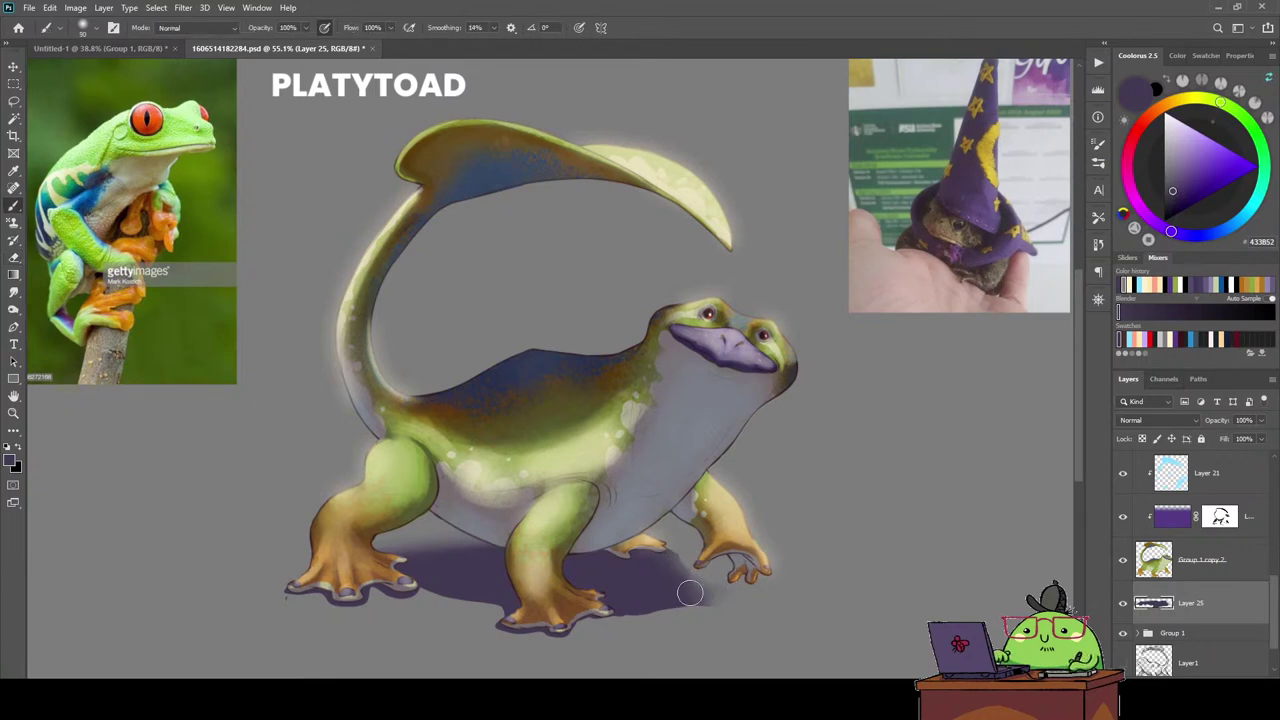
key("b")
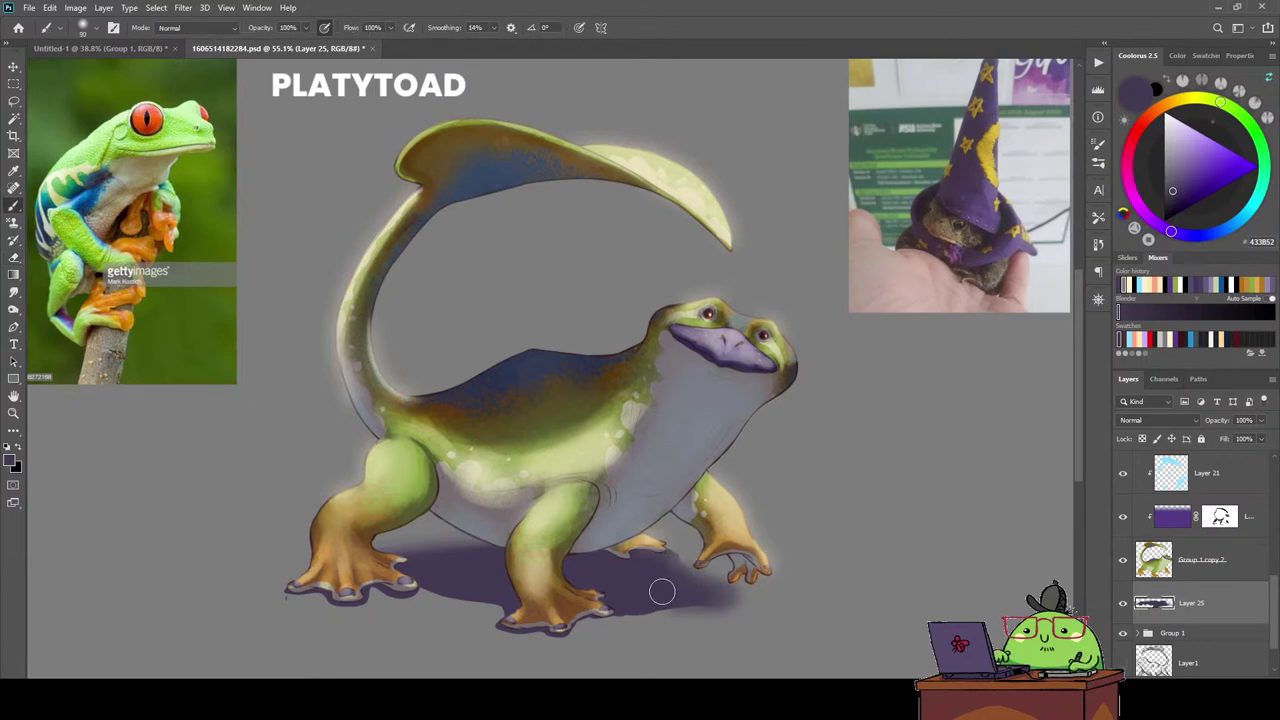
key("bracketleft")
key("bracketleft")
key("e")
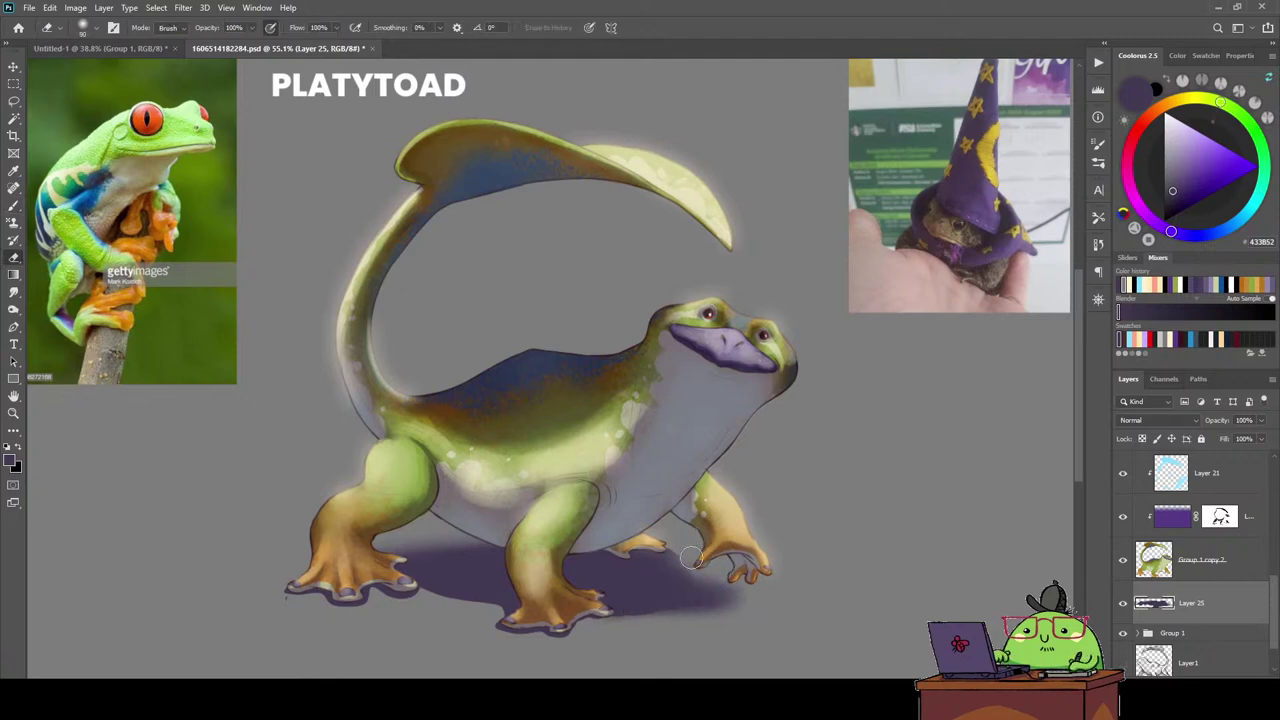
key("b")
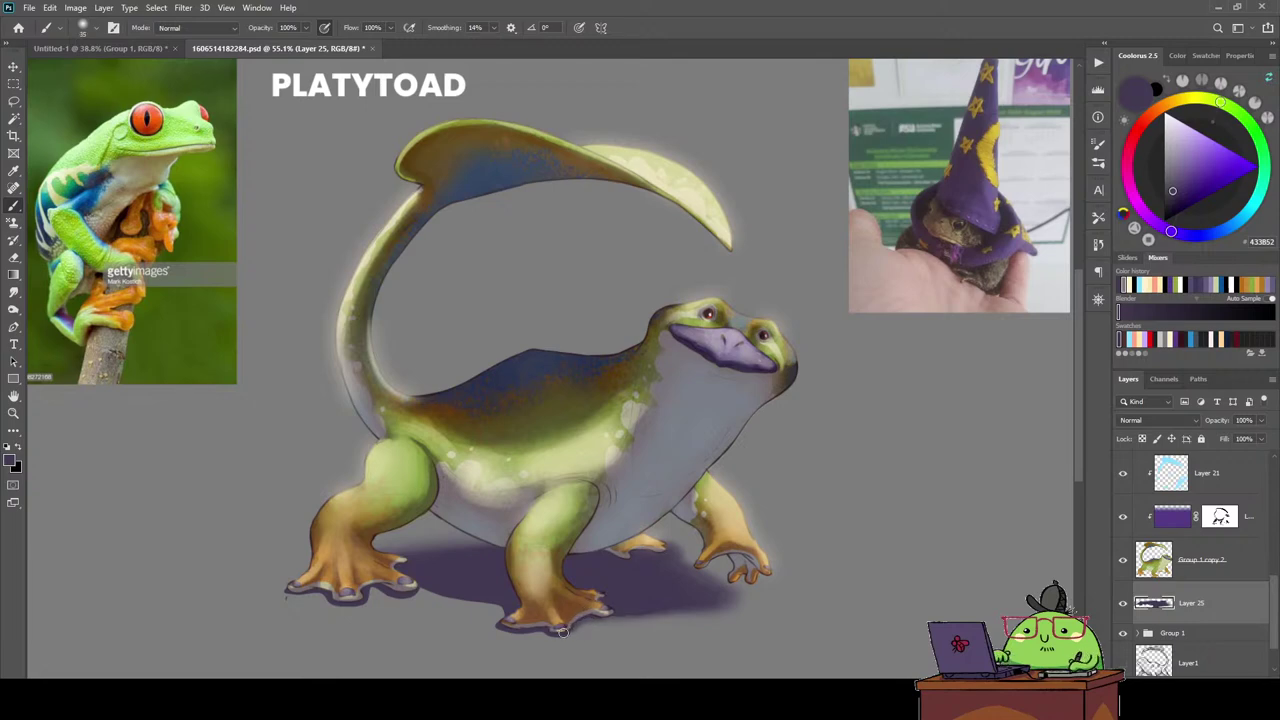
left_click_drag(574, 621, 562, 633)
Lower Layer 25 opacity to 76% and erase a touch of shadow near the foot.
left_click(1259, 420)
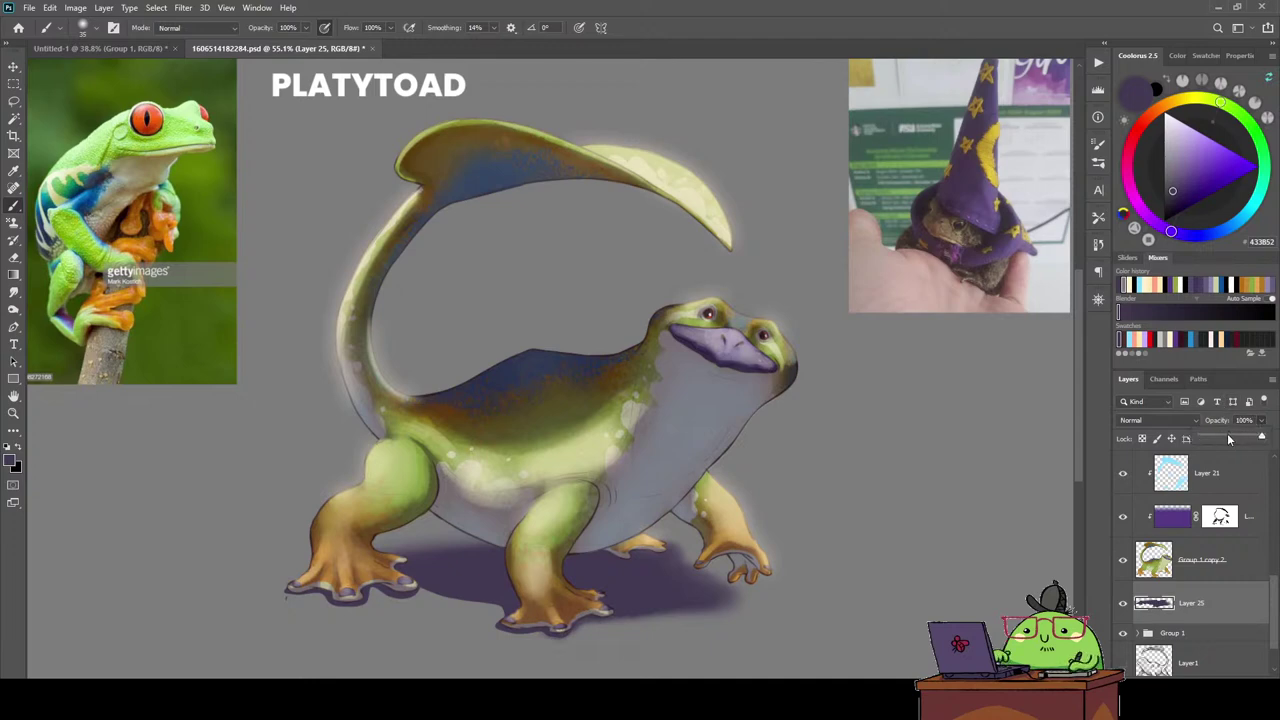
left_click_drag(1229, 438, 1248, 438)
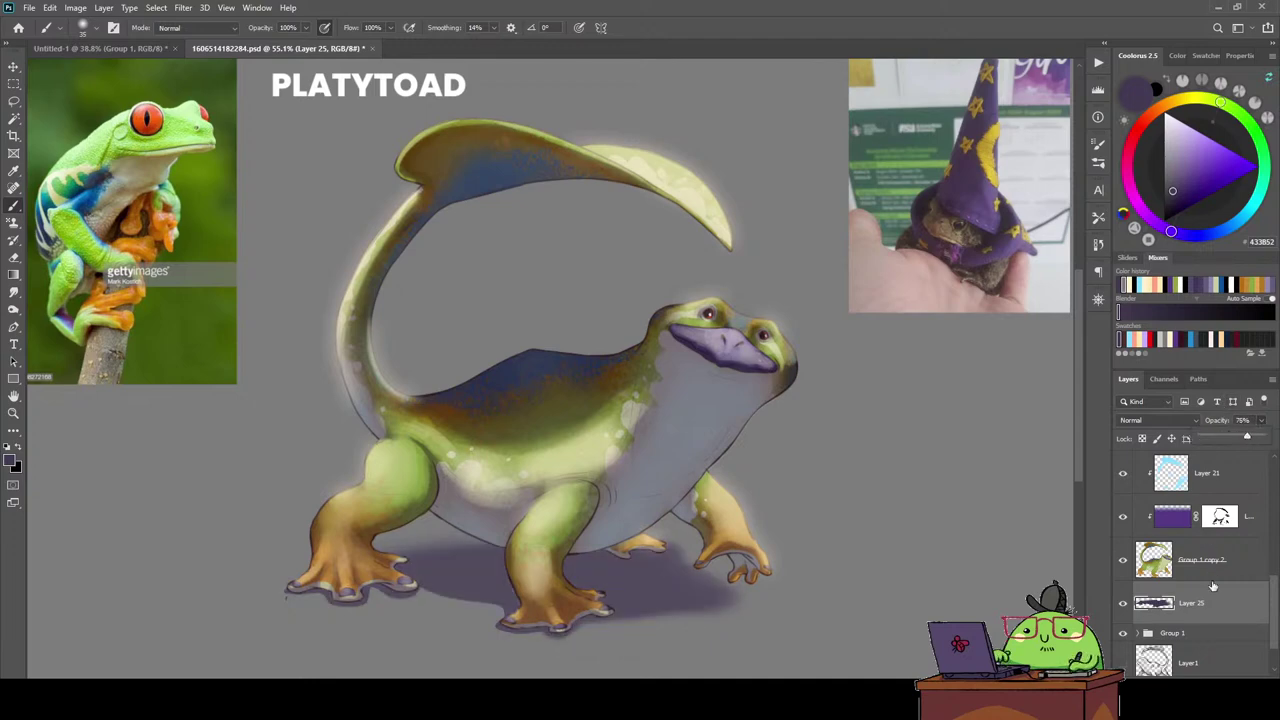
key("e")
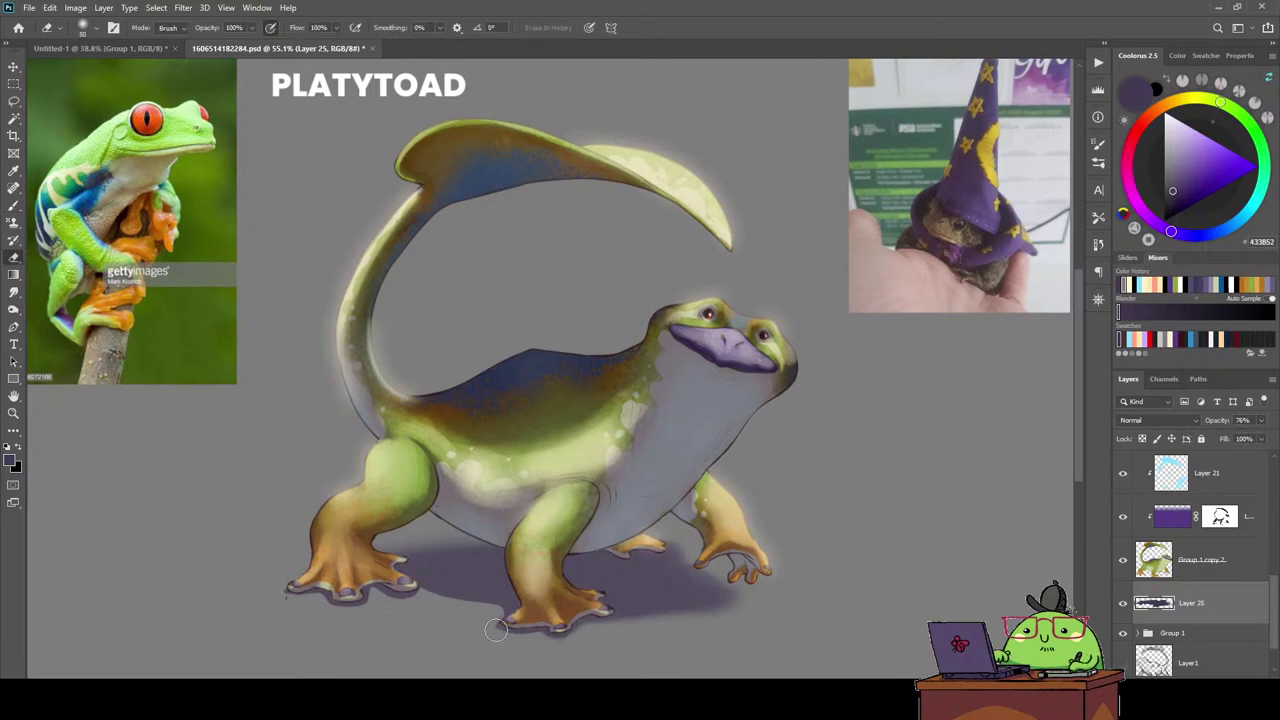
left_click_drag(504, 620, 523, 627)
Erase shadow beneath the near hind foot and repaint it along the front foot's toes.
key("b")
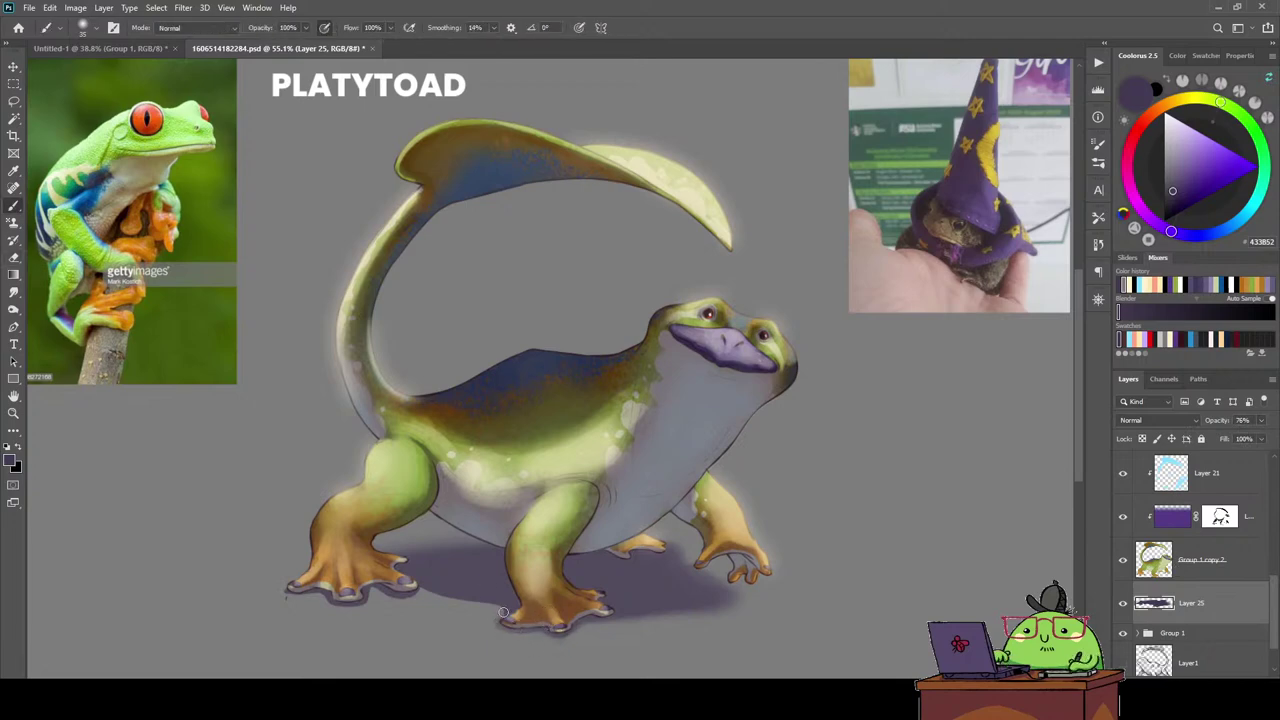
key("e")
left_click_drag(492, 609, 445, 603)
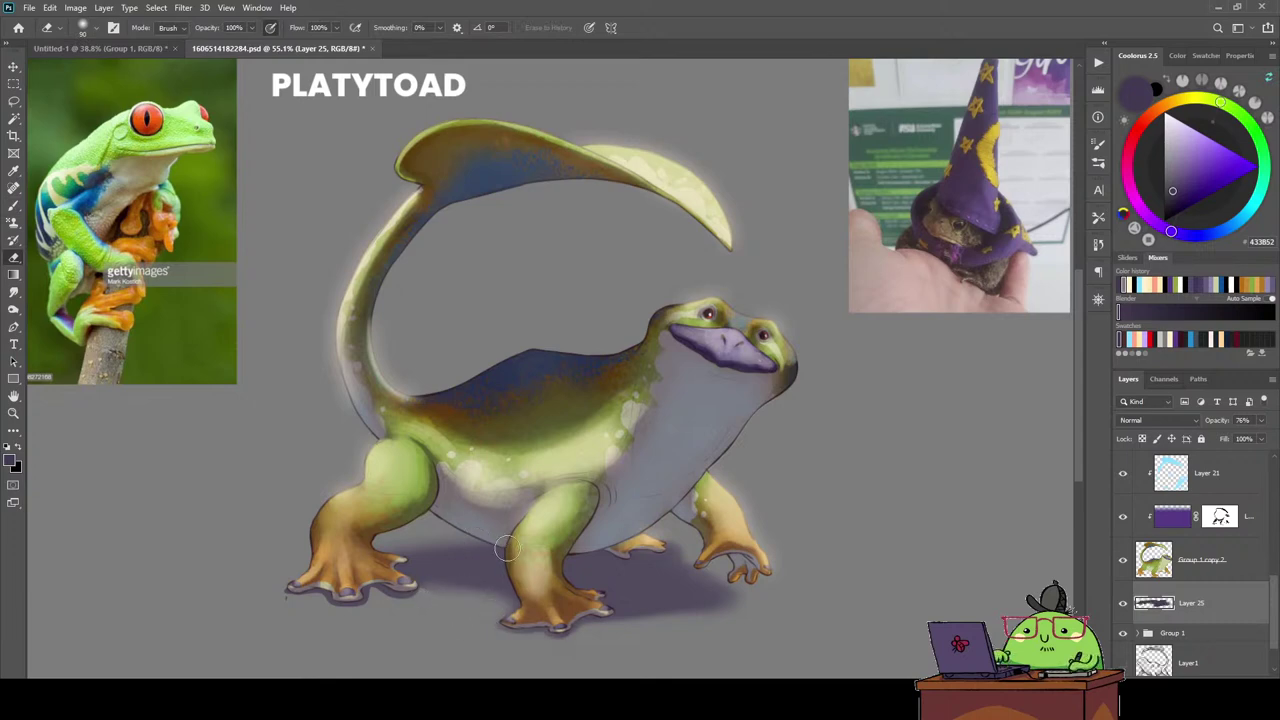
key("b")
left_click_drag(405, 578, 289, 584)
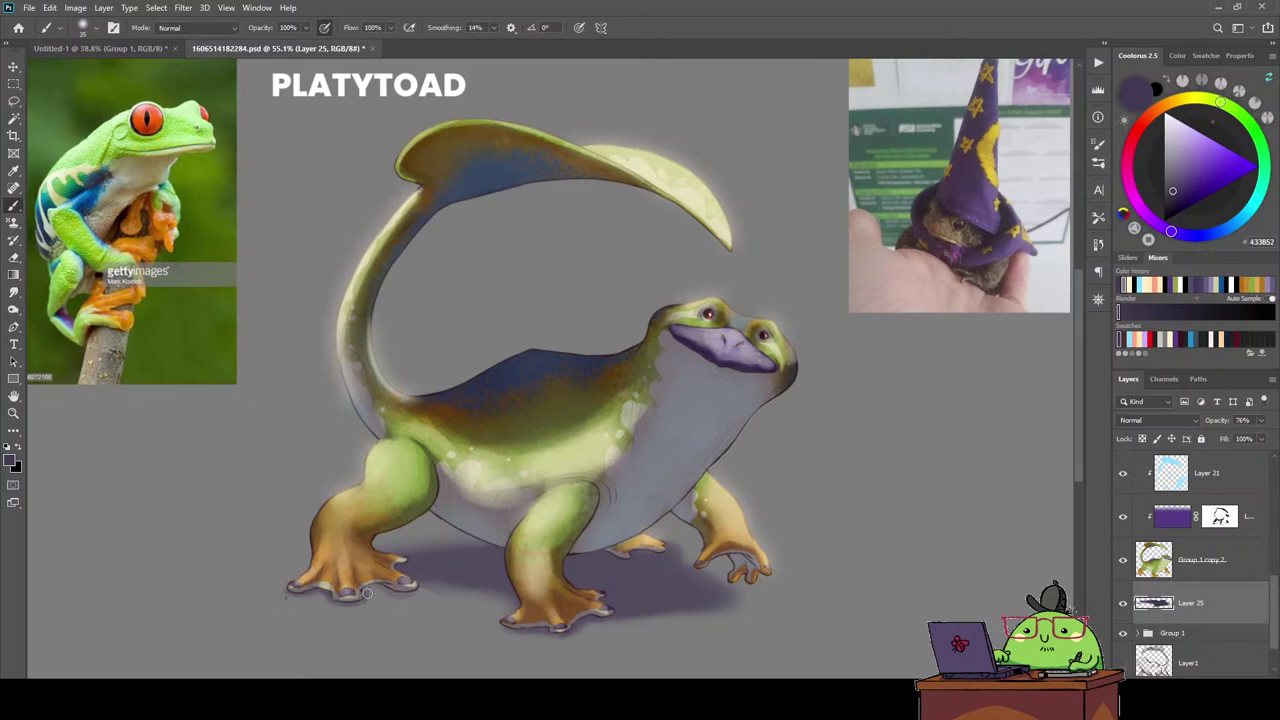
Enlarge the brush and eraser sizes while toggling between the two tools.
key("e")
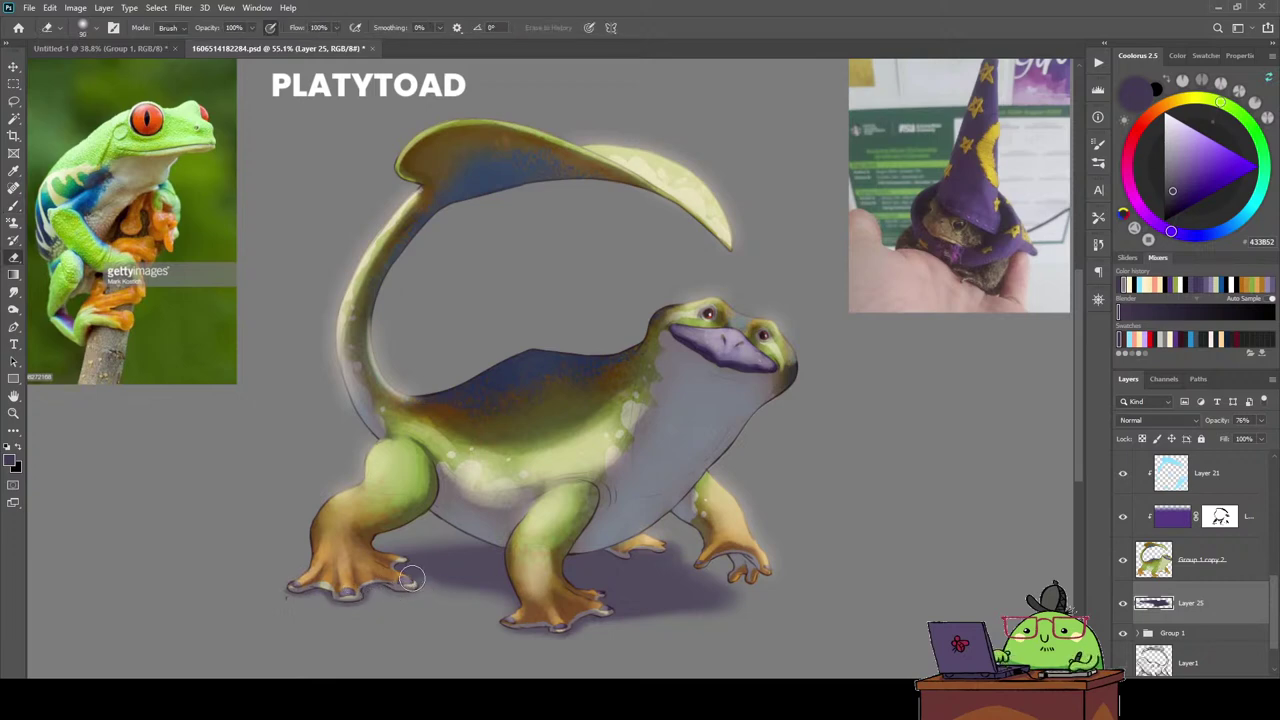
key("bracketright")
key("bracketright")
key("bracketright")
key("b")
key("e")
key("b")
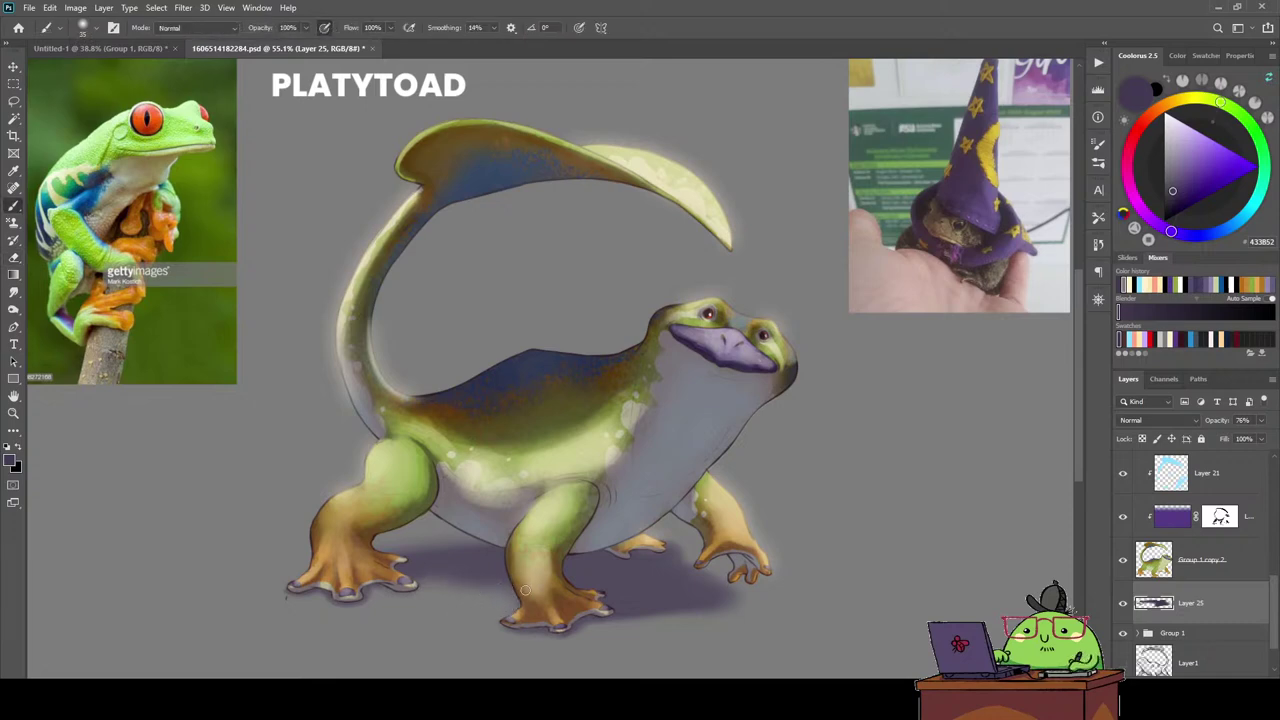
key("bracketright")
key("bracketright")
key("bracketright")
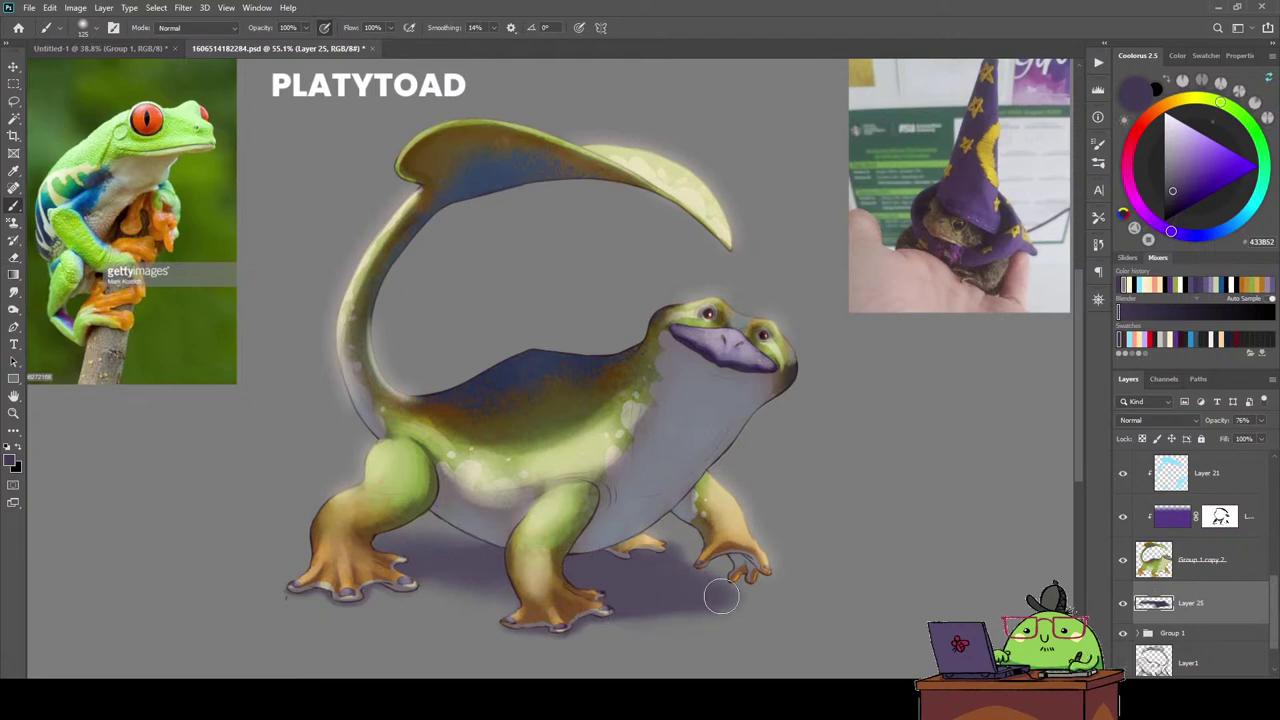
key("e")
key("bracketright")
key("bracketright")
key("bracketright")
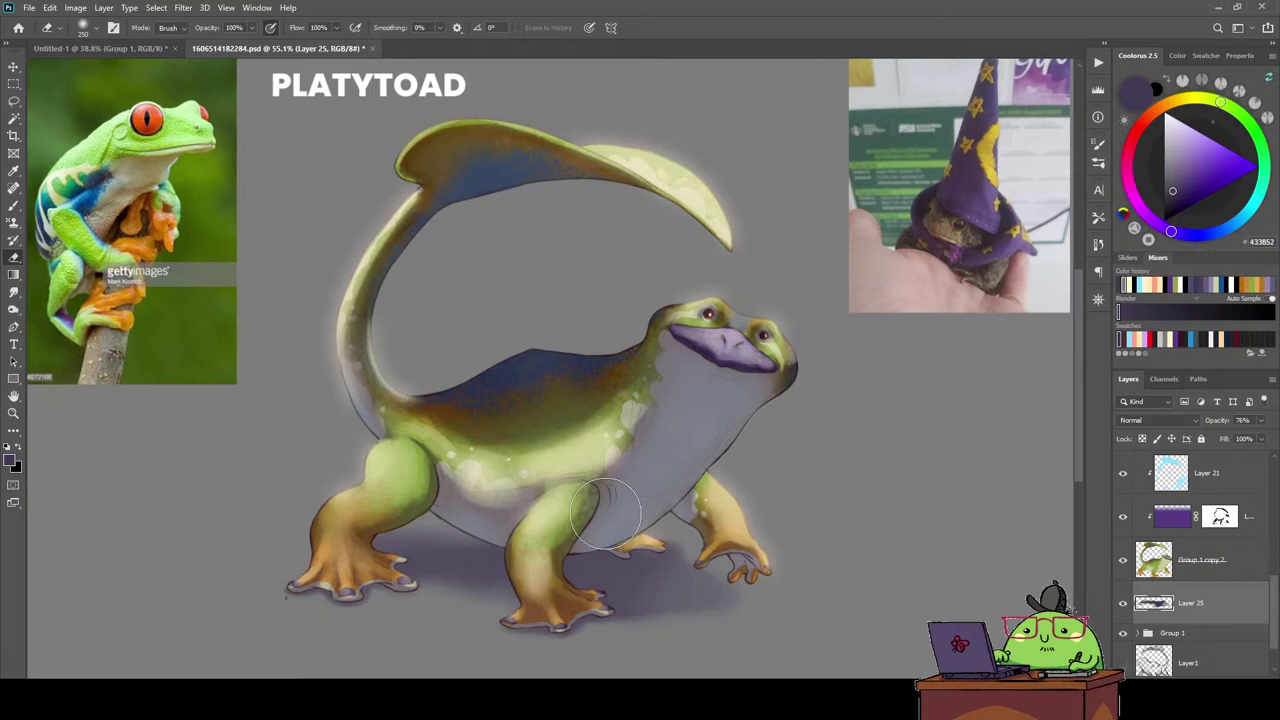
Hide the tree-frog reference Layer 3 and move the PLATYTOAD title to the bottom-left.
scroll(605, 515, "down", 2)
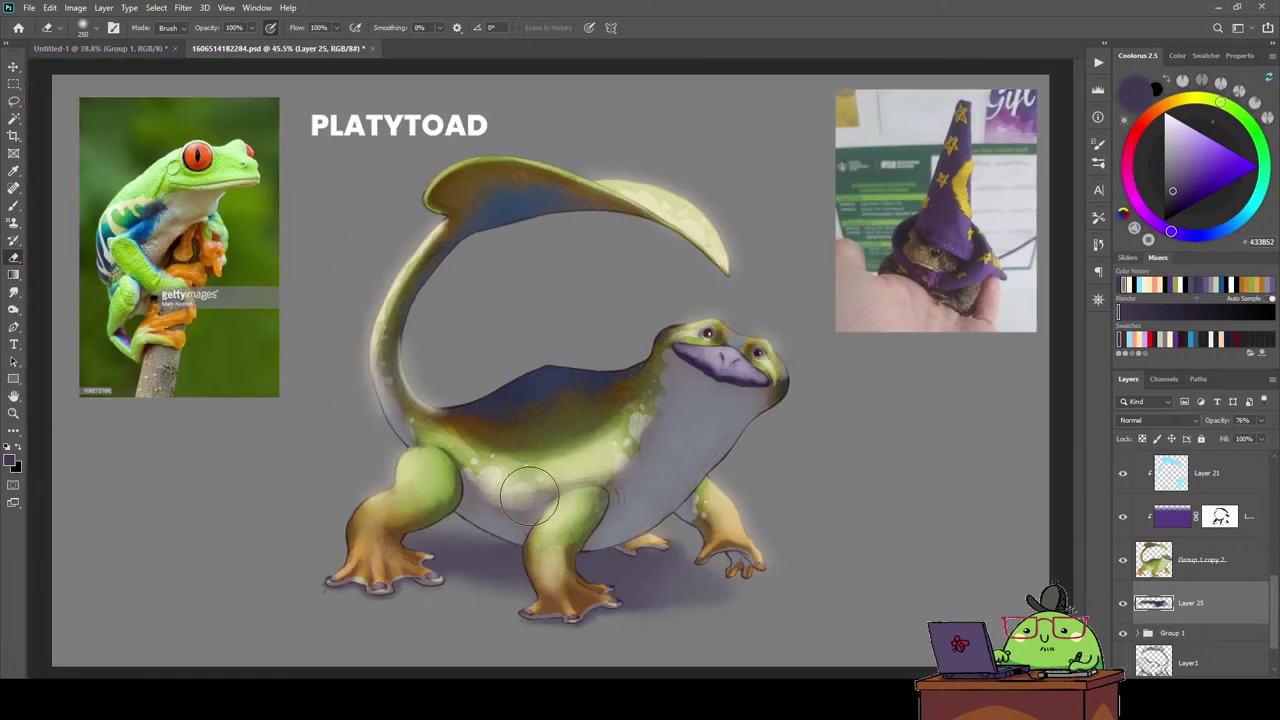
key("v")
left_click(302, 330, "ctrl")
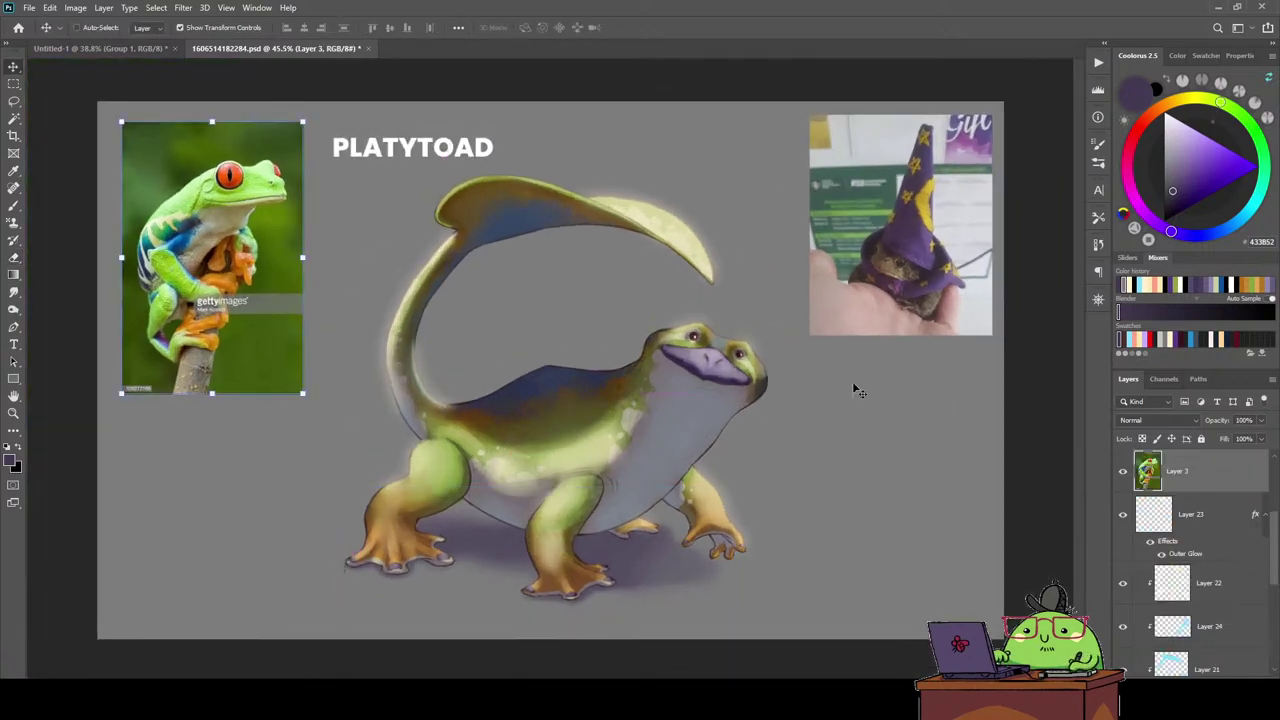
left_click(1123, 472)
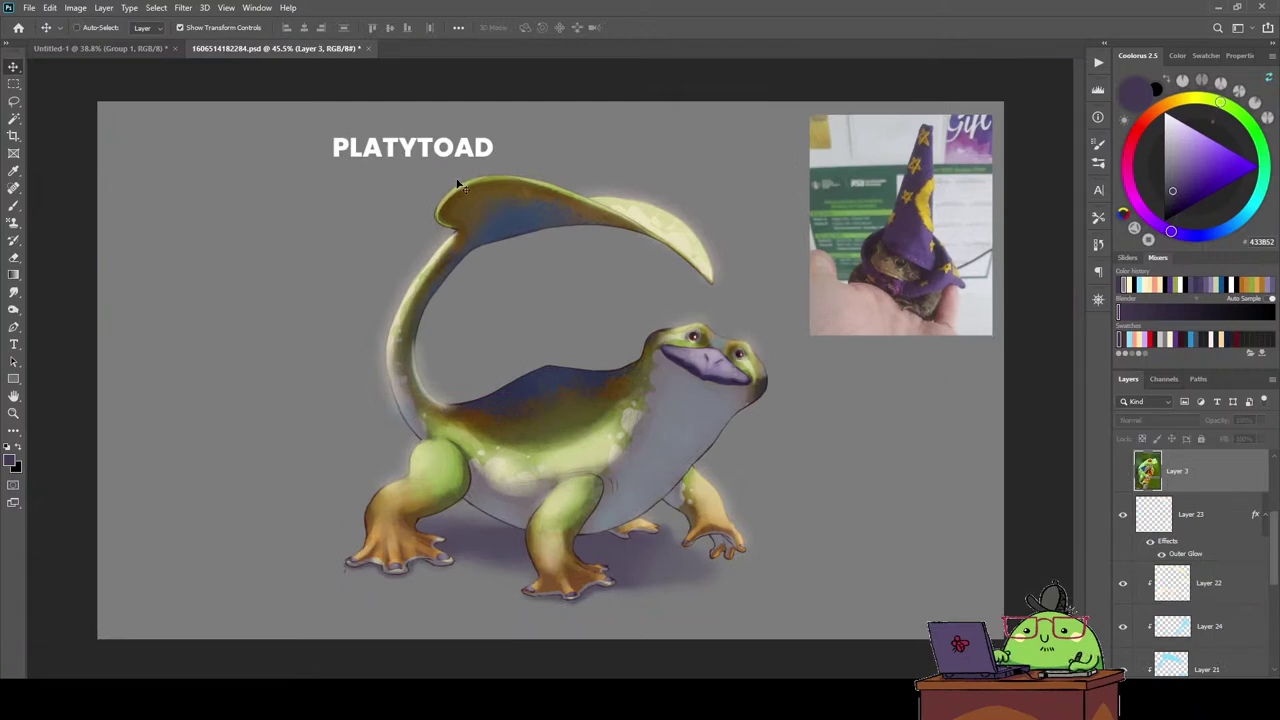
mouse_move(437, 153)
left_mouse_down()
mouse_move(220, 605)
mouse_move(202, 616)
left_mouse_up()
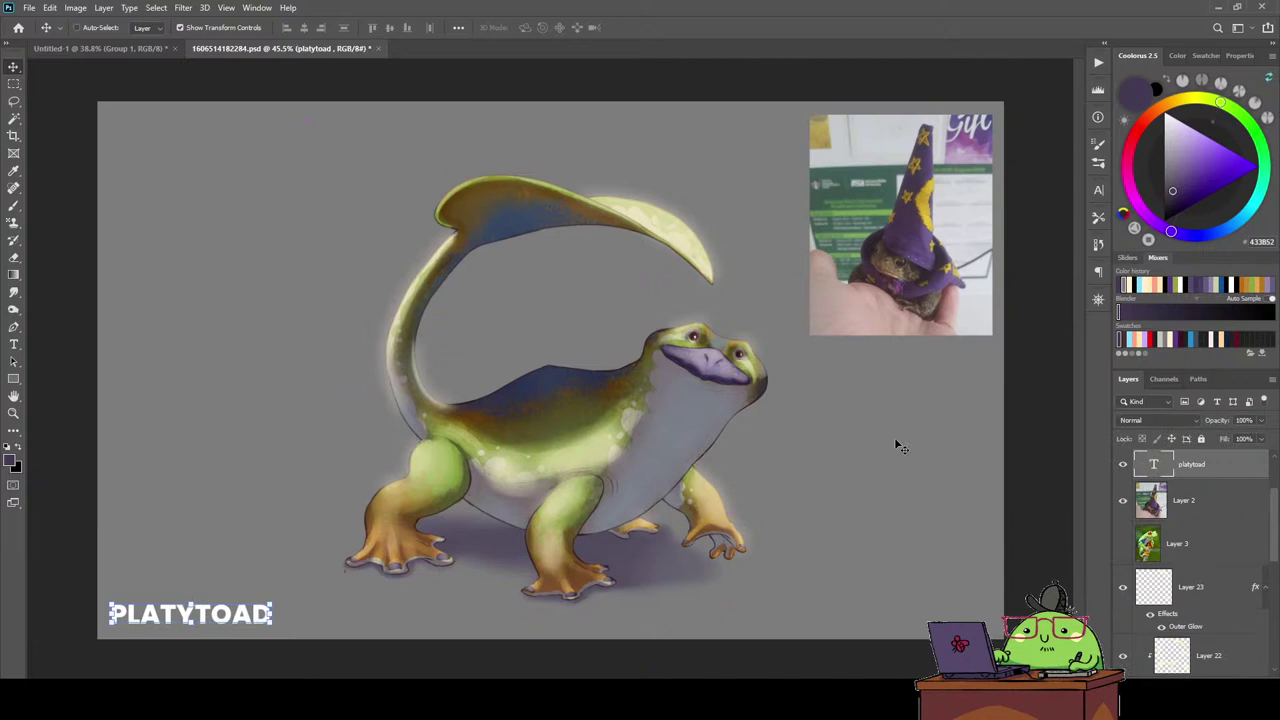
Shrink the wizard-frog photo on Layer 2 into the top-right corner.
left_click(955, 290)
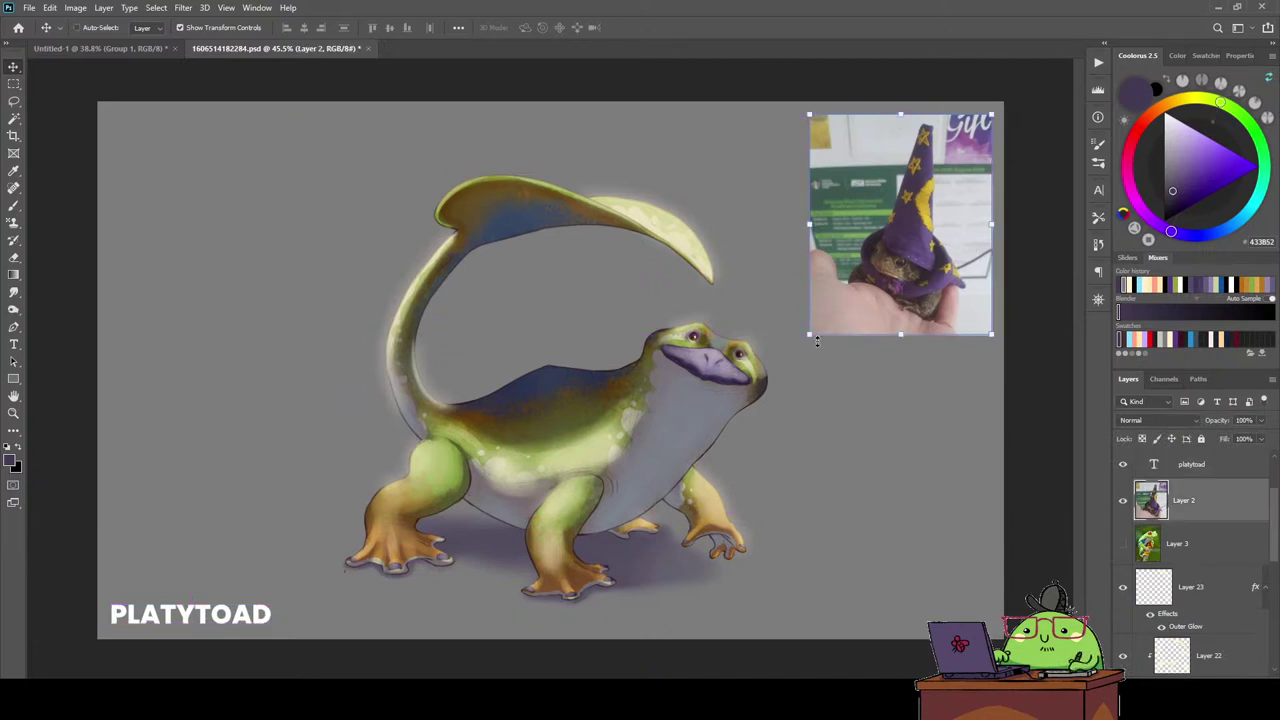
left_click_drag(816, 341, 858, 277)
left_click_drag(902, 232, 912, 218)
key("Return")
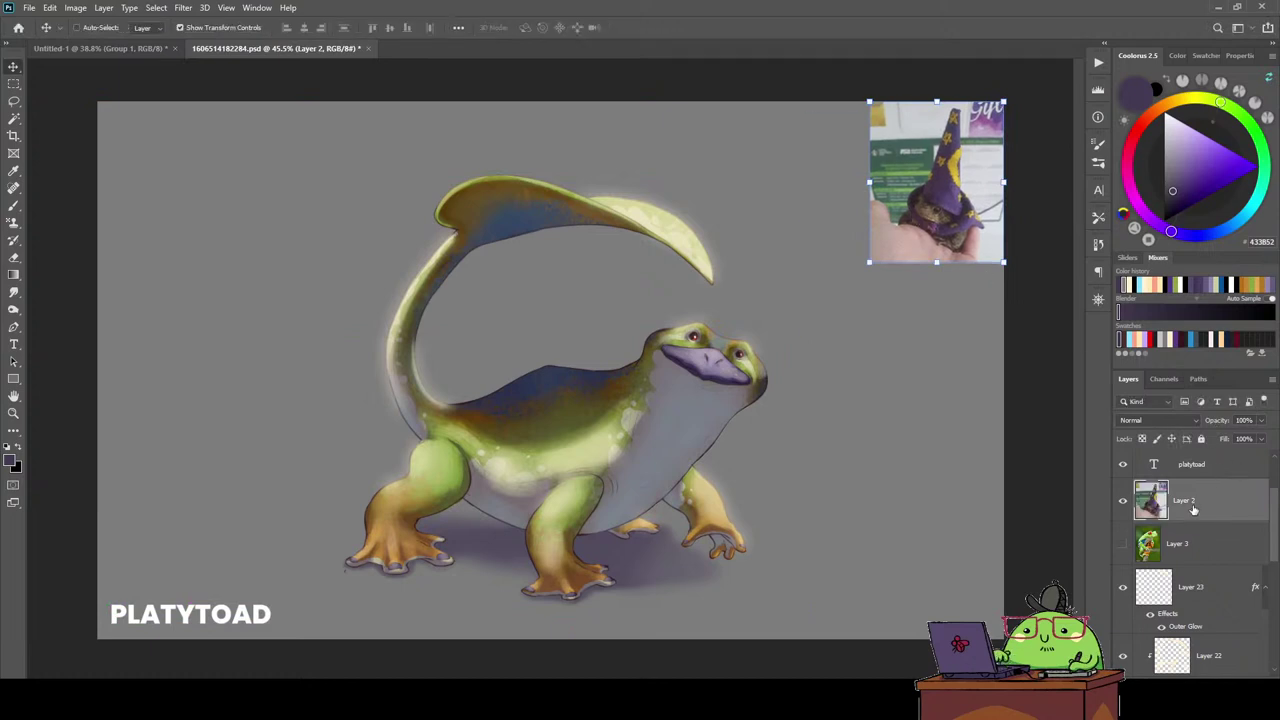
Group the creature painting and its shadow layer into Group 2.
scroll(1192, 510, "down", 3)
left_click(1215, 578)
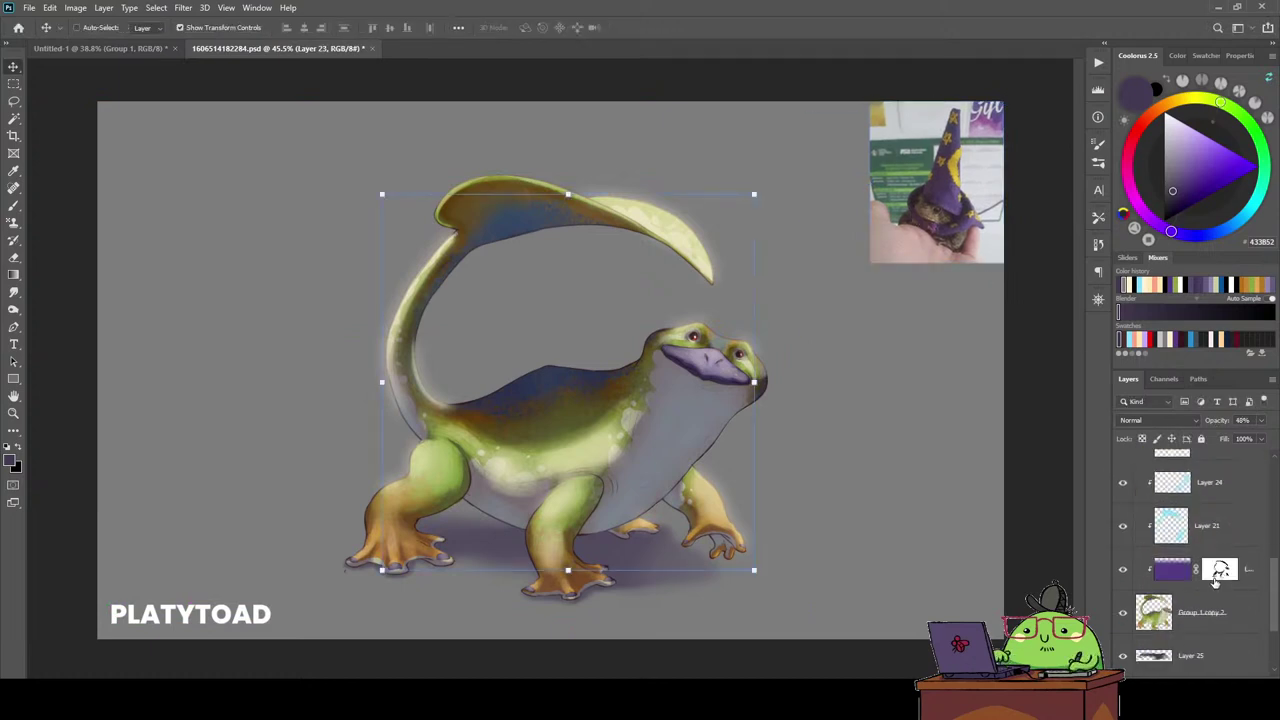
scroll(1215, 581, "down", 1)
scroll(1215, 581, "down", 1)
left_click(1225, 569)
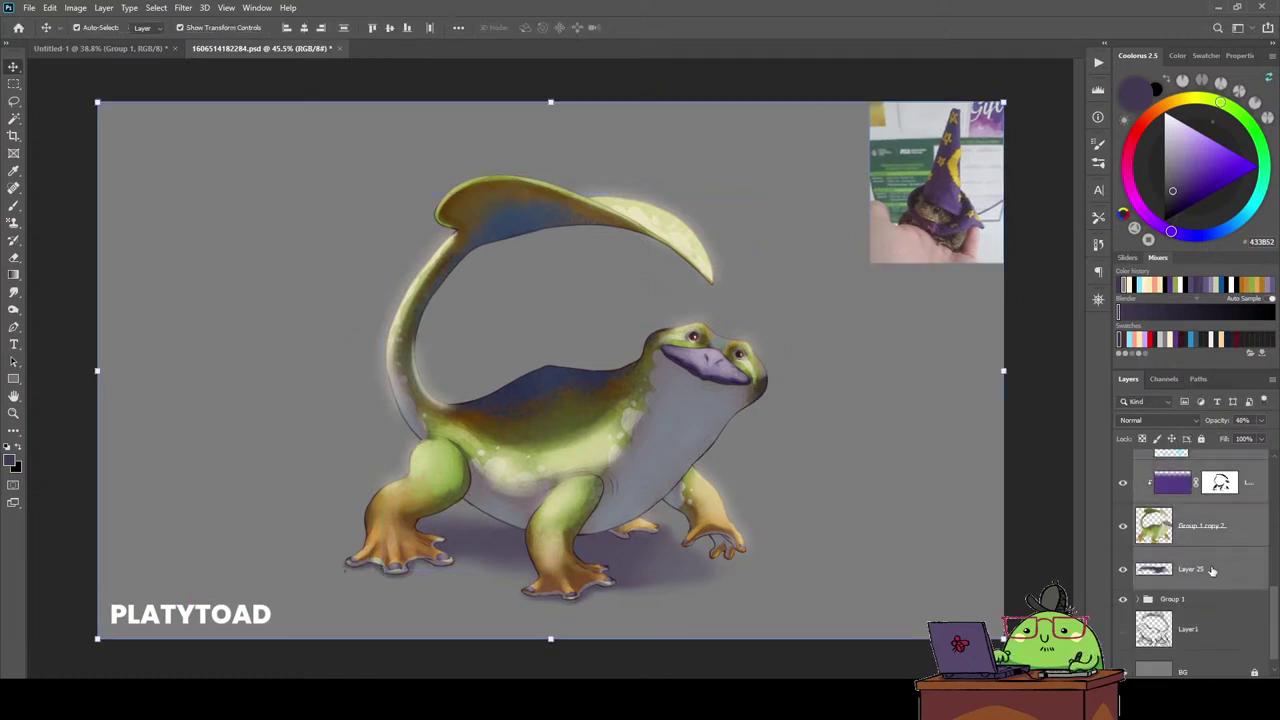
key("ctrl+g")
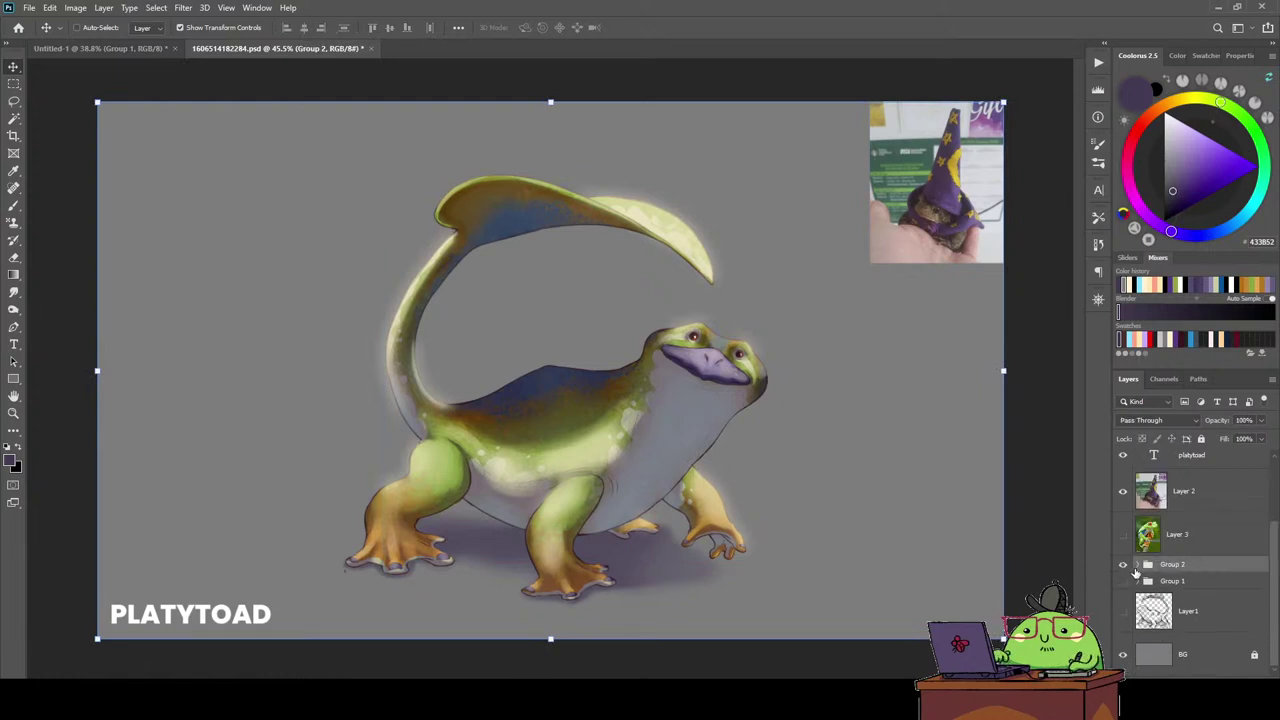
Add new Layer 26 and pick cream FFF1CC as the colour.
left_click(1218, 583)
key("ctrl+shift+alt+n")
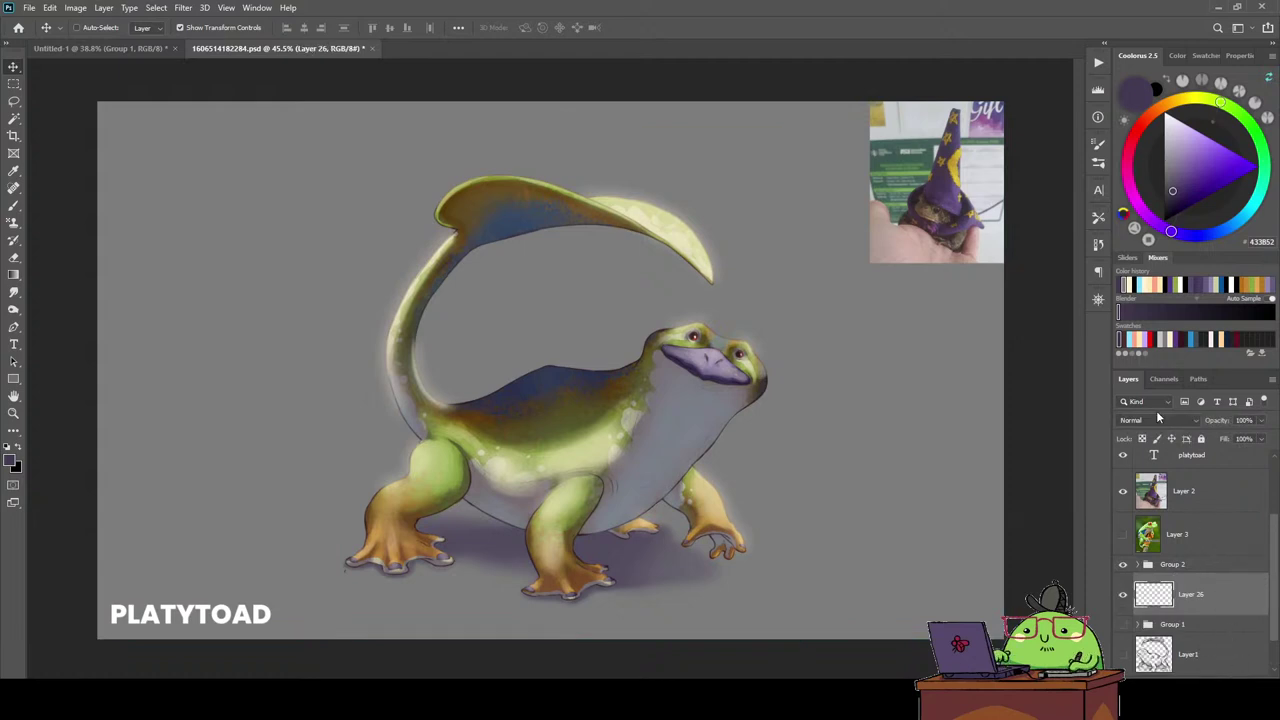
left_click(1175, 344)
key("l")
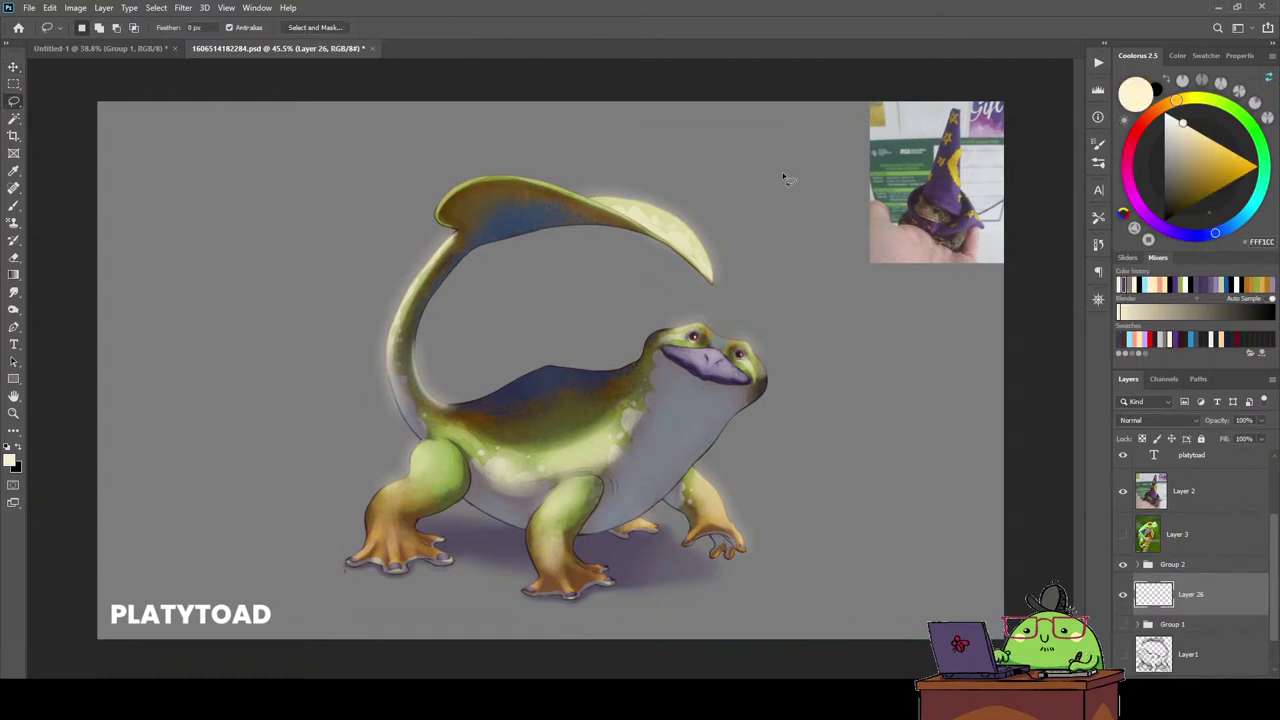
key("shift+l")
Draw a cream radial gradient across the background, redrawing it from a better start point.
key("g")
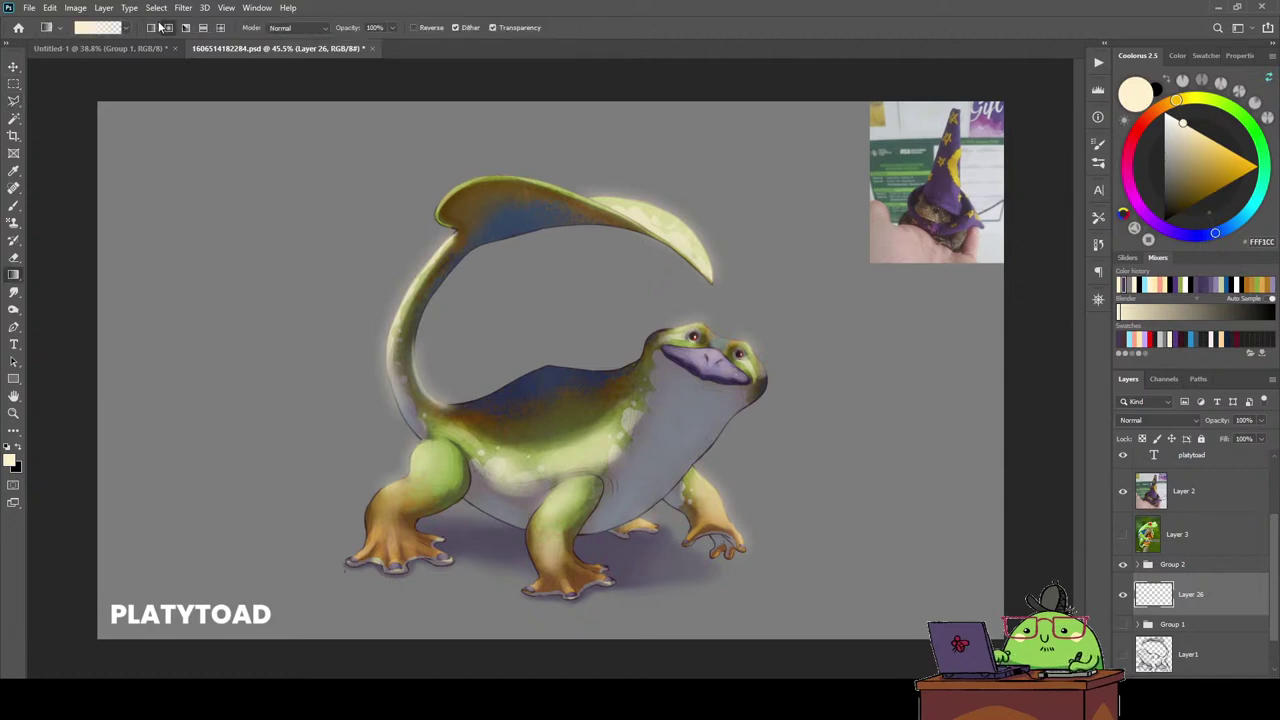
left_click_drag(450, 82, 672, 636)
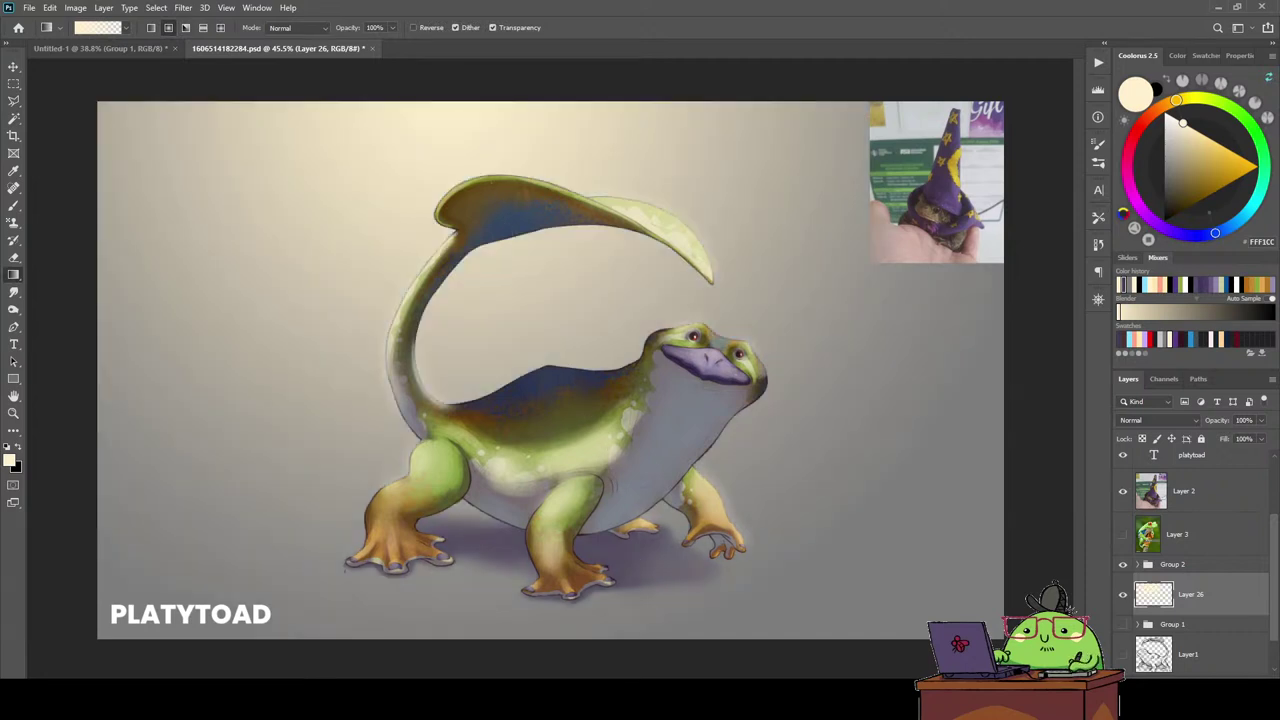
key("ctrl+z")
key("ctrl+minus")
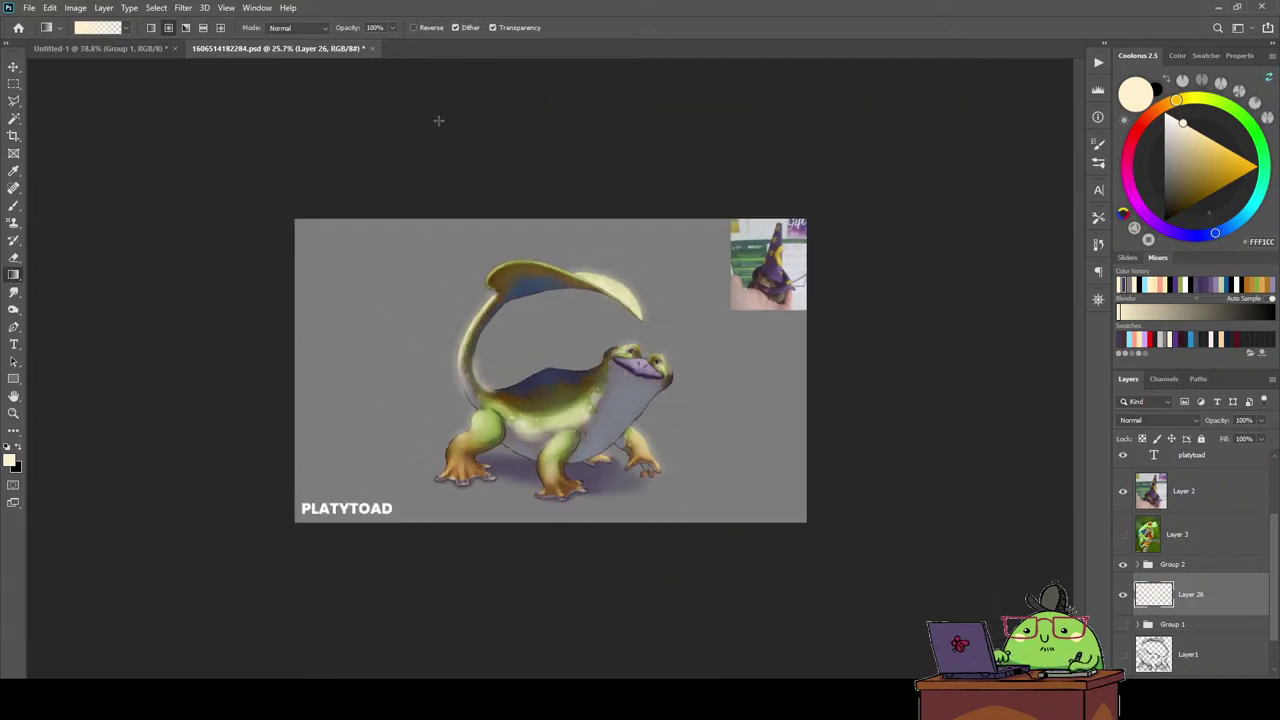
left_click_drag(438, 120, 556, 378)
left_click_drag(526, 100, 576, 276)
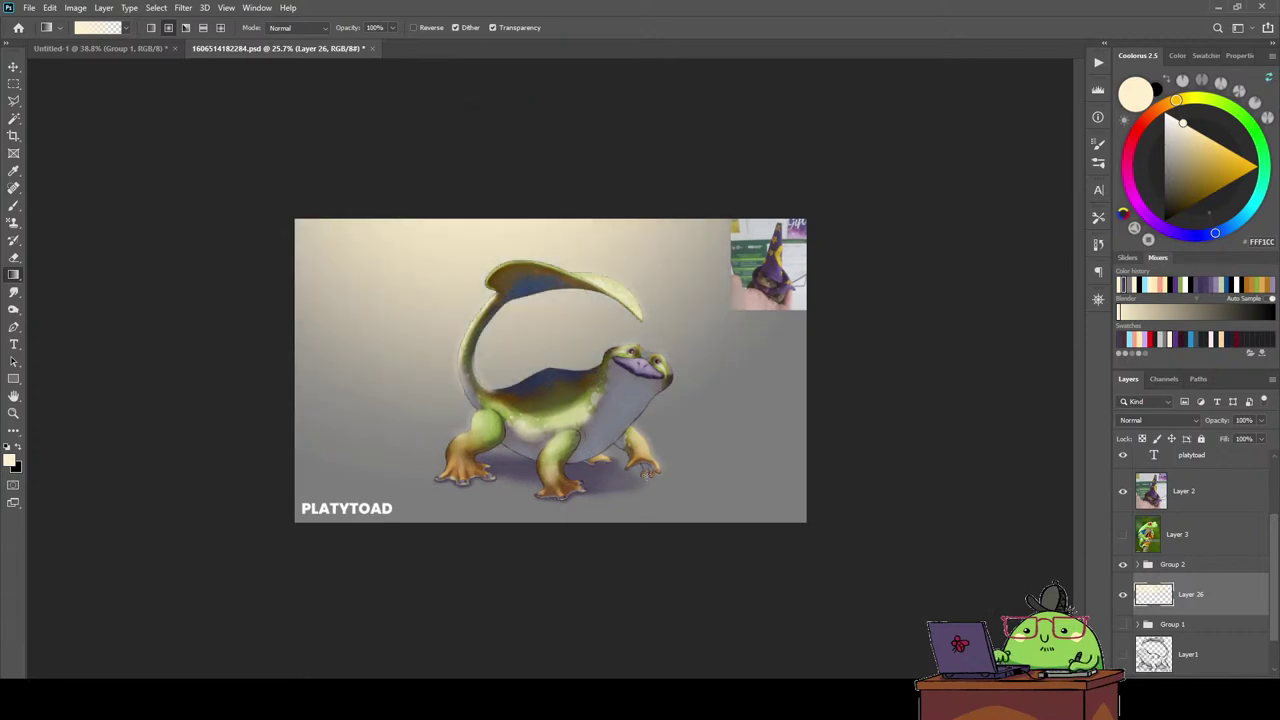
Set the gradient layer opacity to 54% and attach a layer mask.
scroll(567, 356, "up", 2)
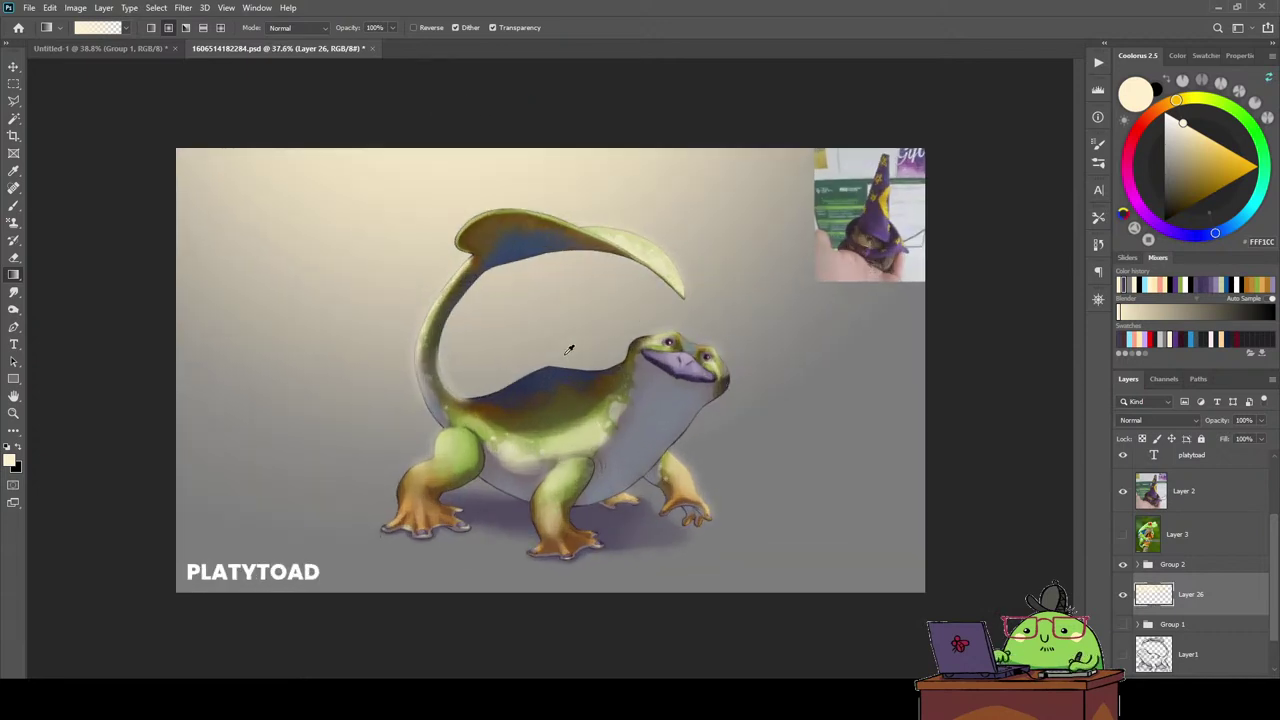
scroll(567, 350, "up", 1)
left_click_drag(1261, 421, 1234, 436)
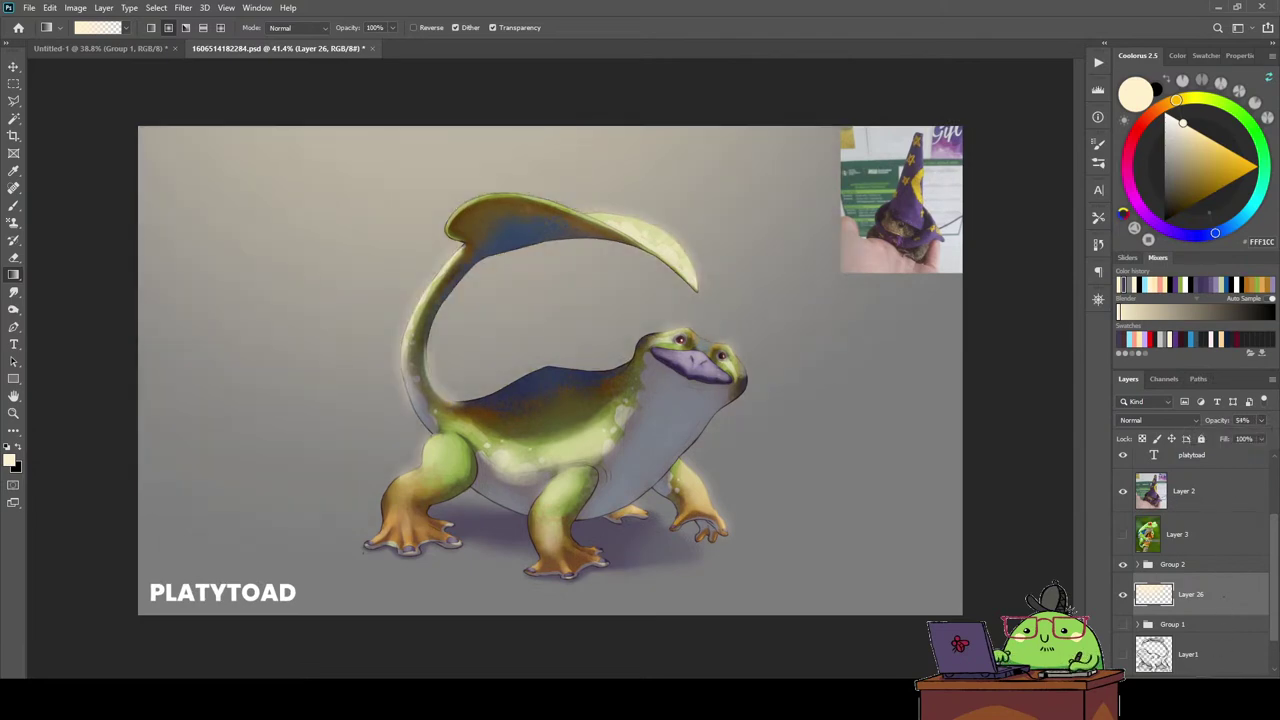
key("ctrl+alt+m")
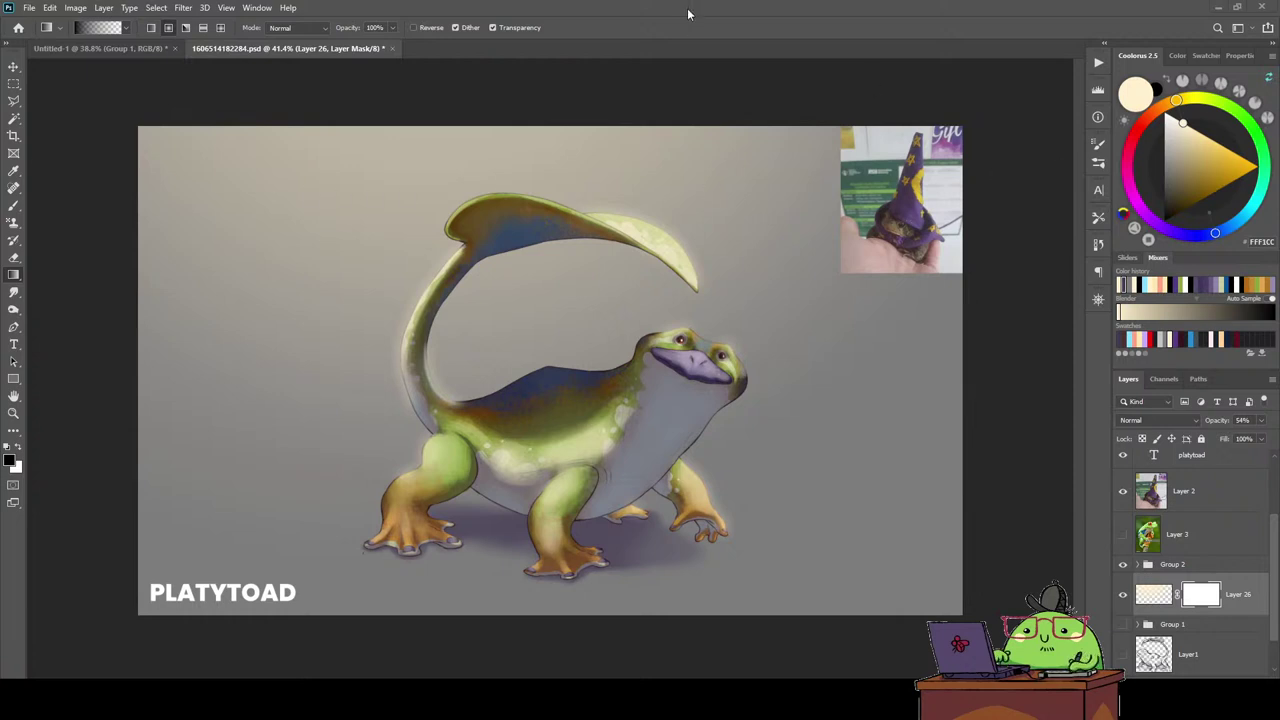
Paint black on Layer 26's mask to hide the glow along the inner tail curve.
key("b")
key("d")
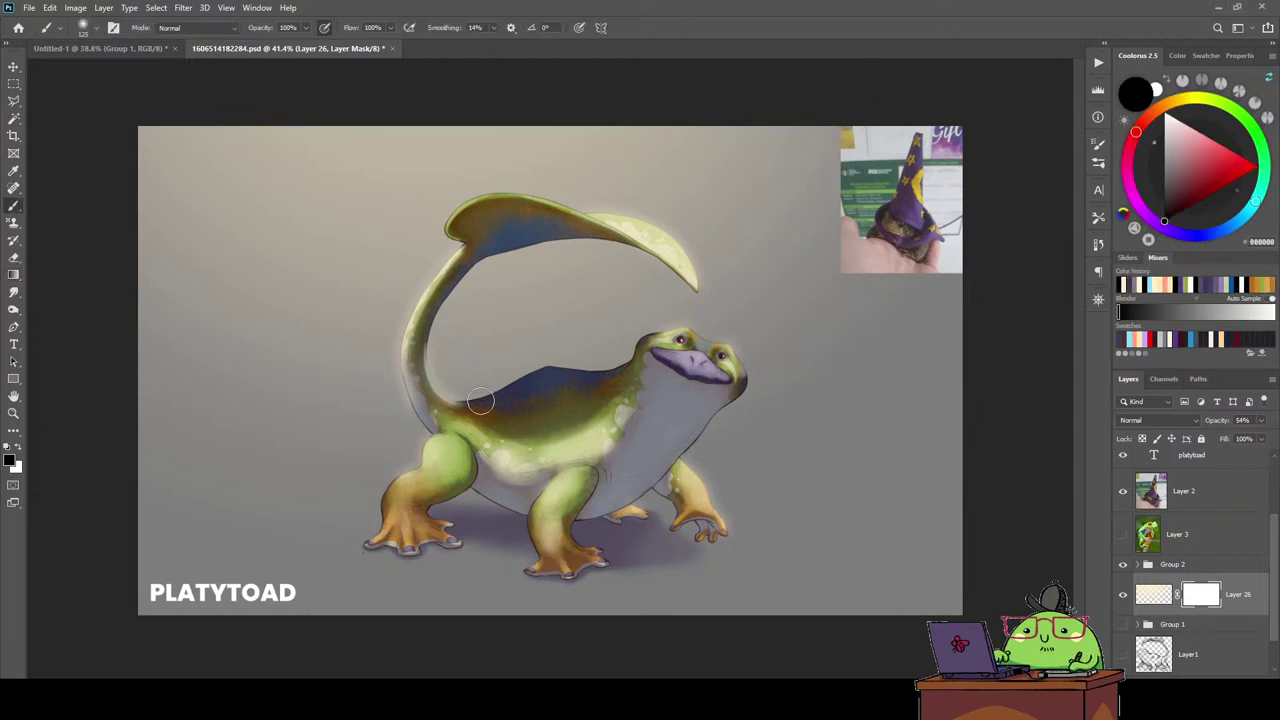
key("e")
key("b")
mouse_move(443, 363)
left_mouse_down()
mouse_move(487, 287)
mouse_move(500, 337)
mouse_move(600, 277)
left_mouse_up()
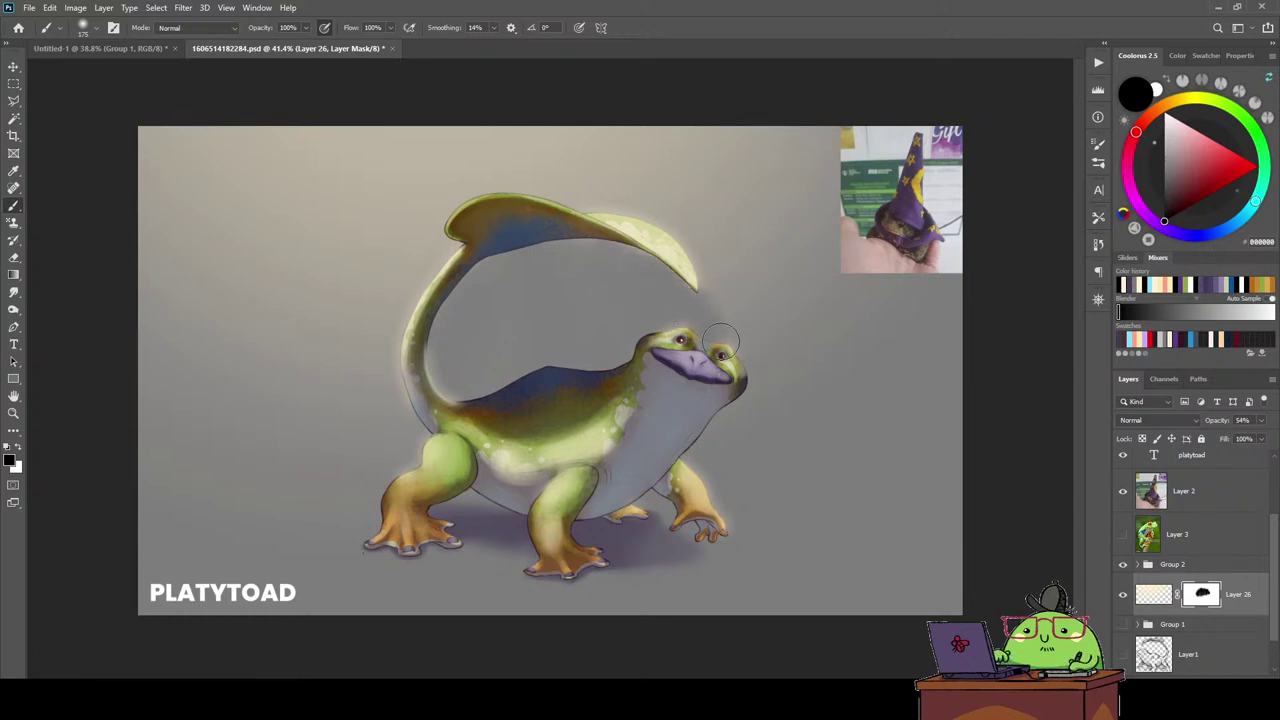
Lower the glow layer to 64% opacity and erase its mask to restore glow across the tail loop.
left_click(1258, 420)
left_click_drag(1258, 438, 1248, 434)
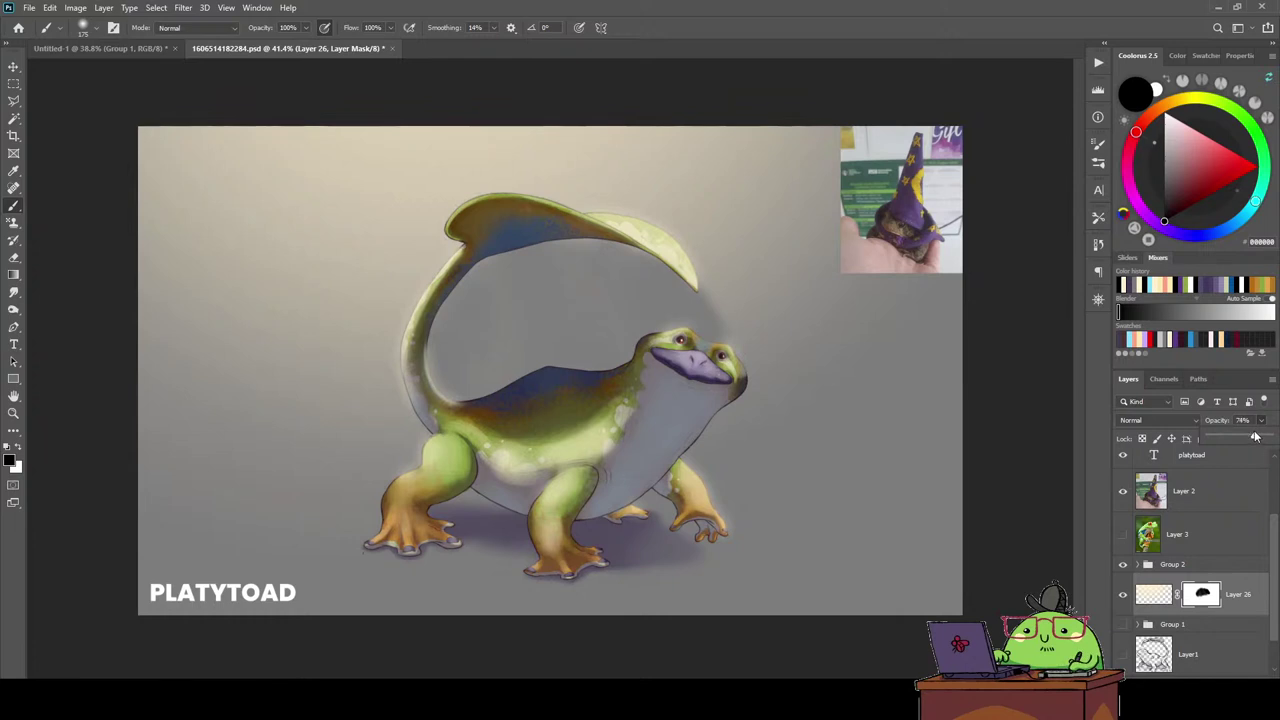
left_click(1234, 592)
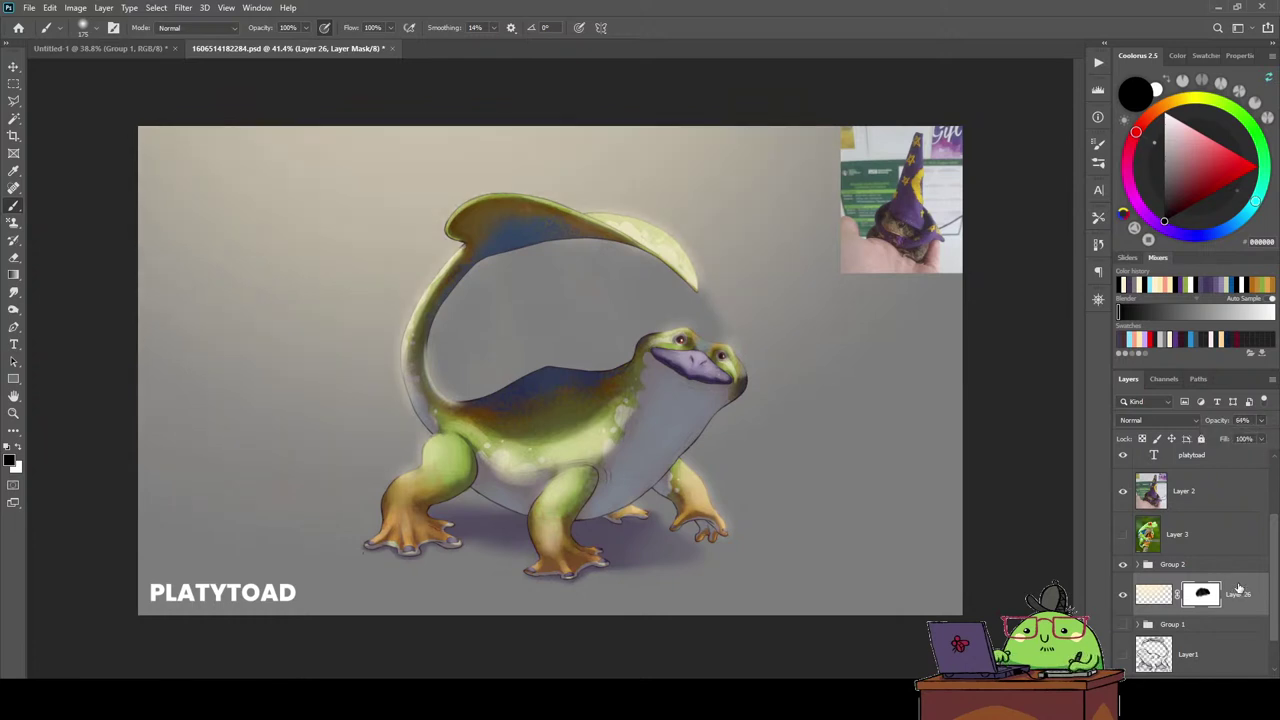
left_click(1200, 592)
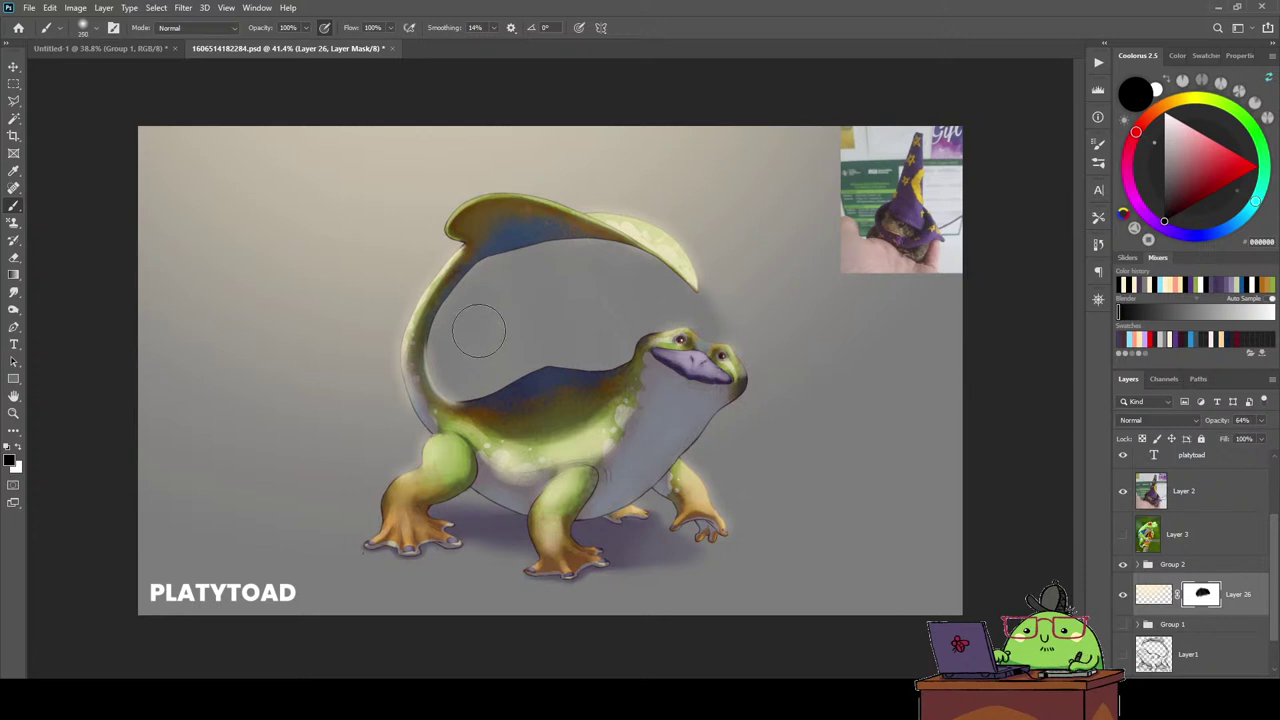
key("e")
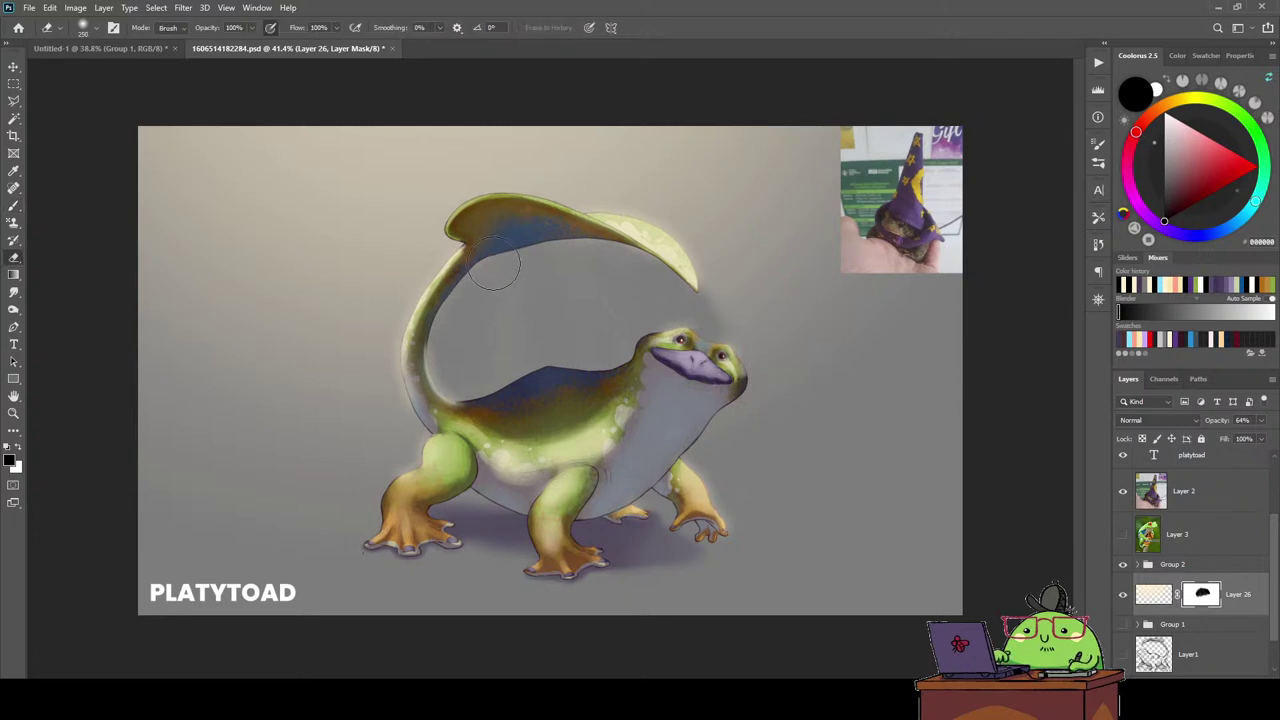
key("bracketright")
key("bracketright")
key("bracketright")
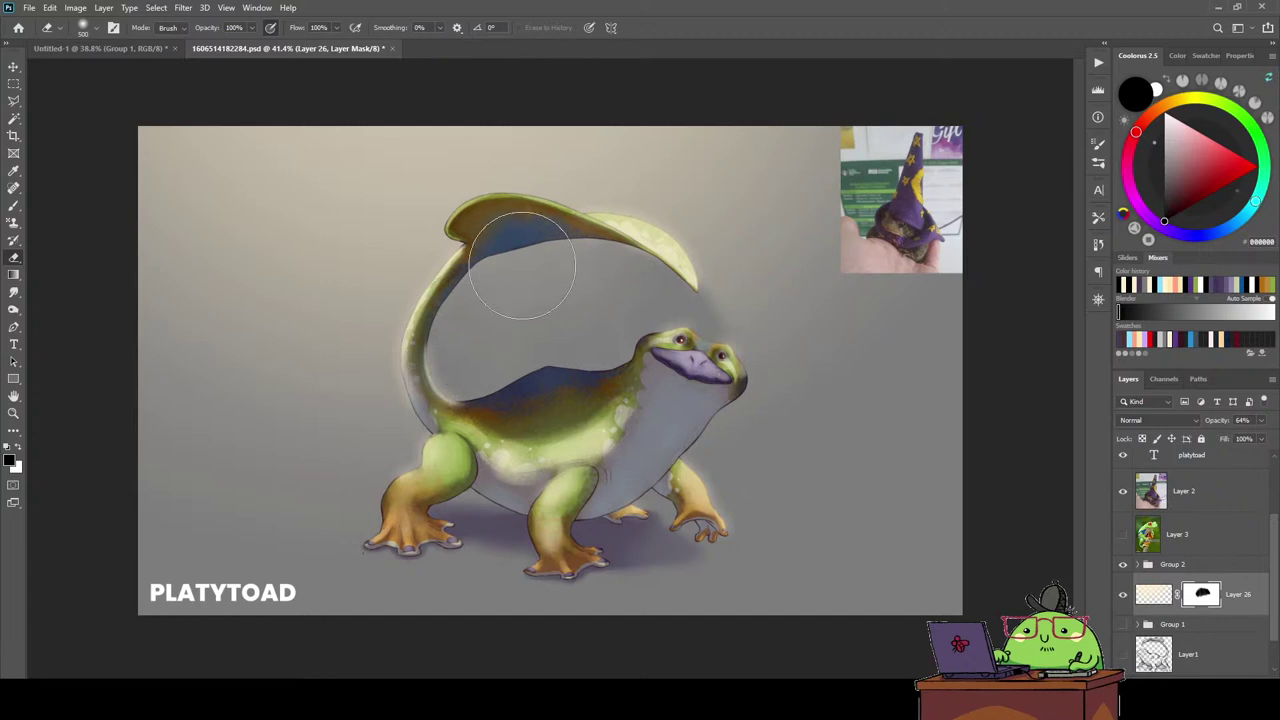
left_click_drag(503, 272, 643, 386)
On a new saved layer, paint soft dark purple shading inside the tail loop.
left_click(1233, 670)
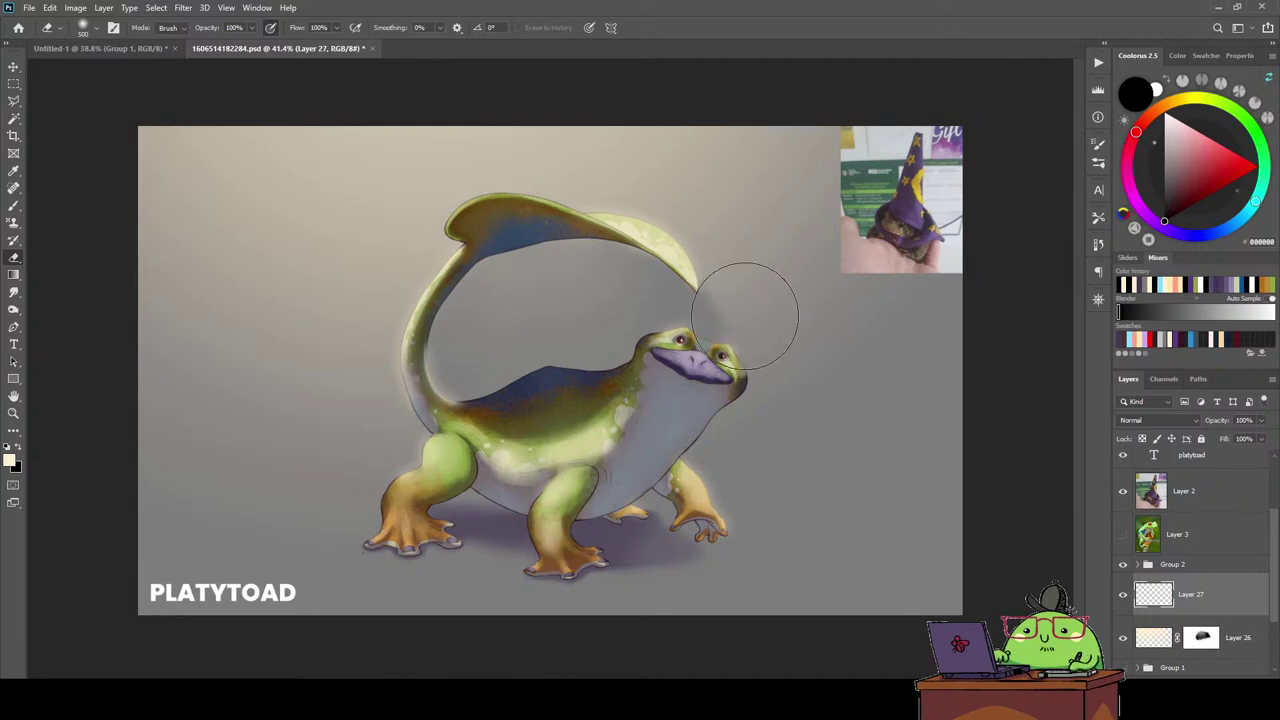
left_click(1121, 340)
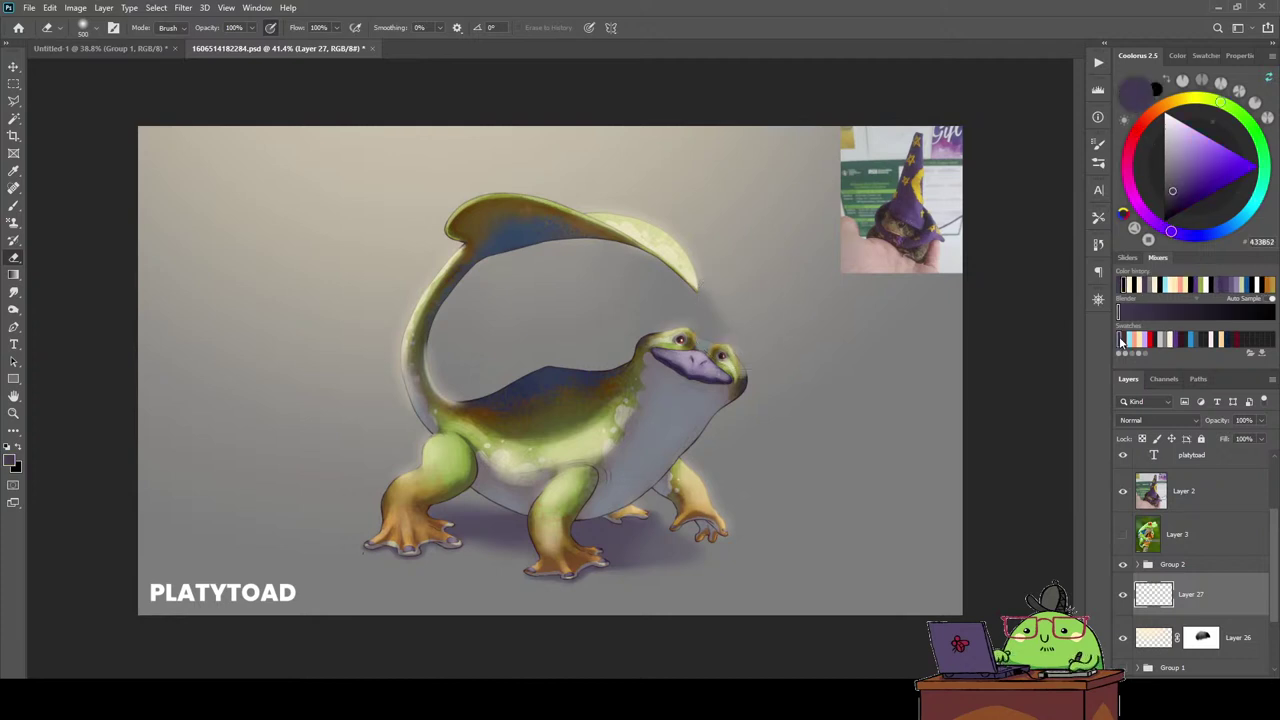
key("ctrl+s")
key("b")
left_click(555, 268)
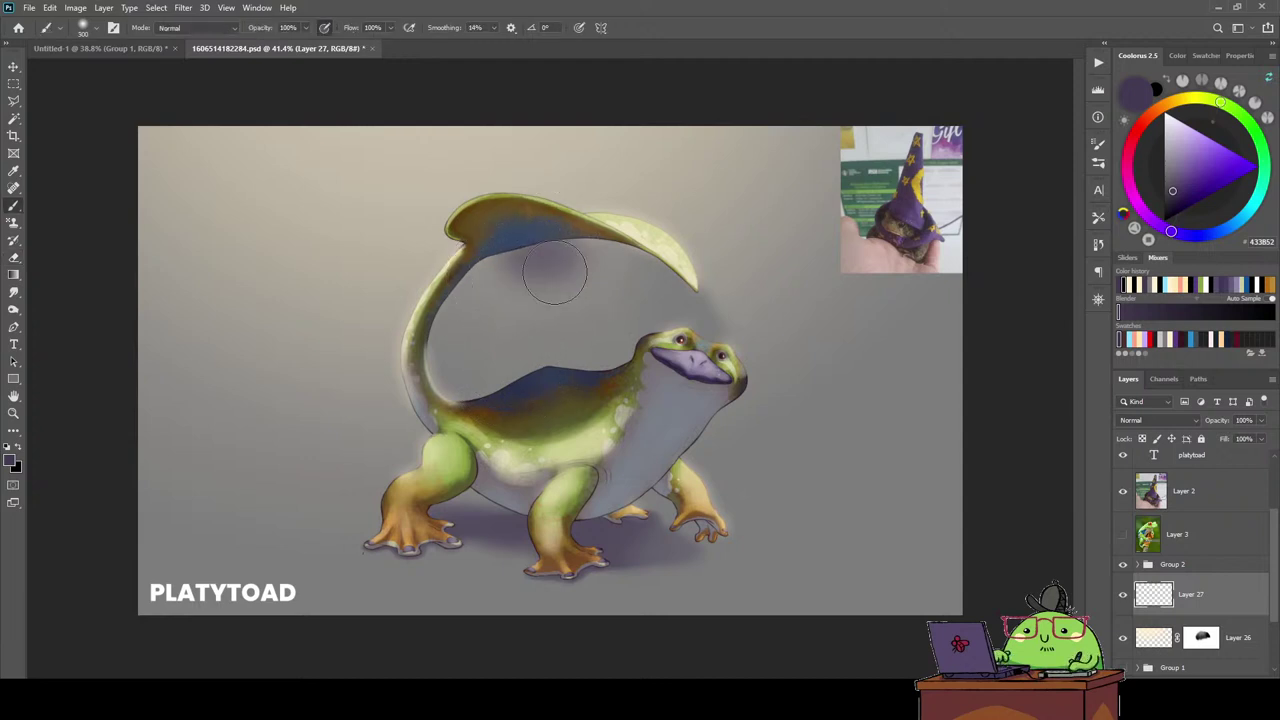
key("bracketright")
key("bracketright")
mouse_move(543, 271)
left_mouse_down()
mouse_move(600, 286)
mouse_move(610, 340)
mouse_move(497, 348)
mouse_move(529, 314)
mouse_move(571, 386)
mouse_move(657, 371)
mouse_move(443, 365)
mouse_move(543, 366)
mouse_move(660, 330)
left_mouse_up()
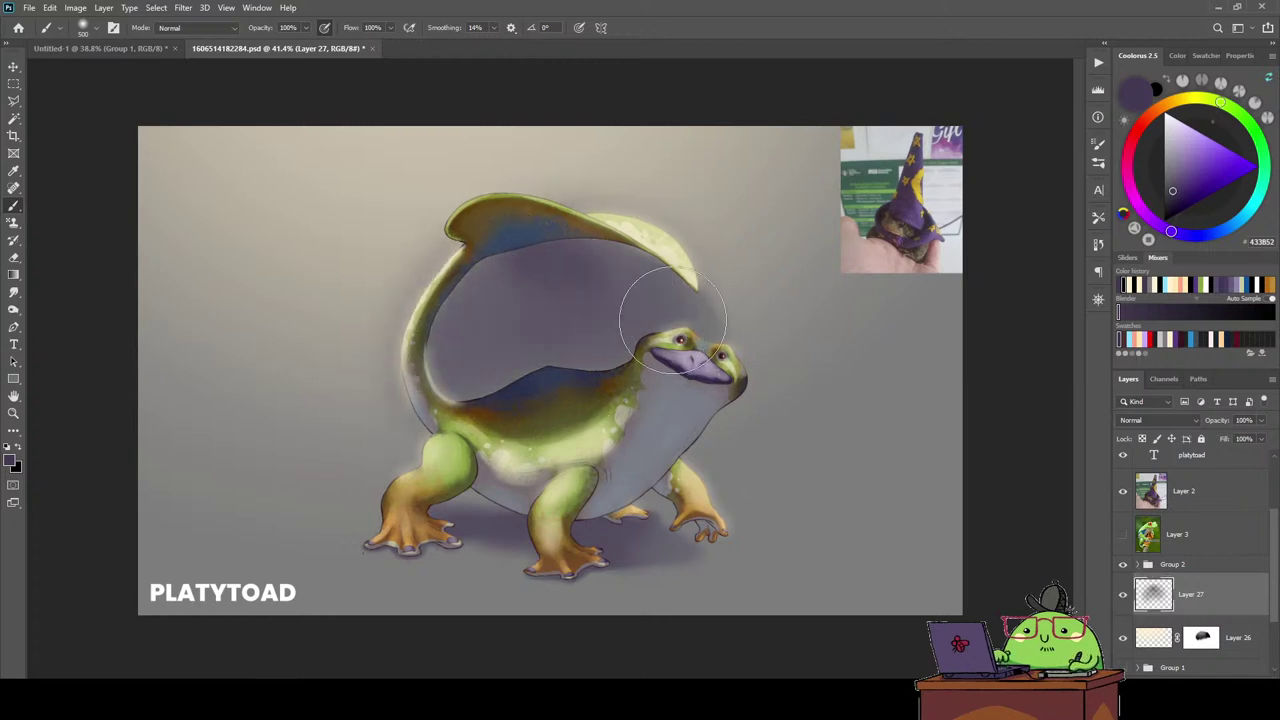
Set the purple shading layer's opacity to 37%.
left_click(1260, 422)
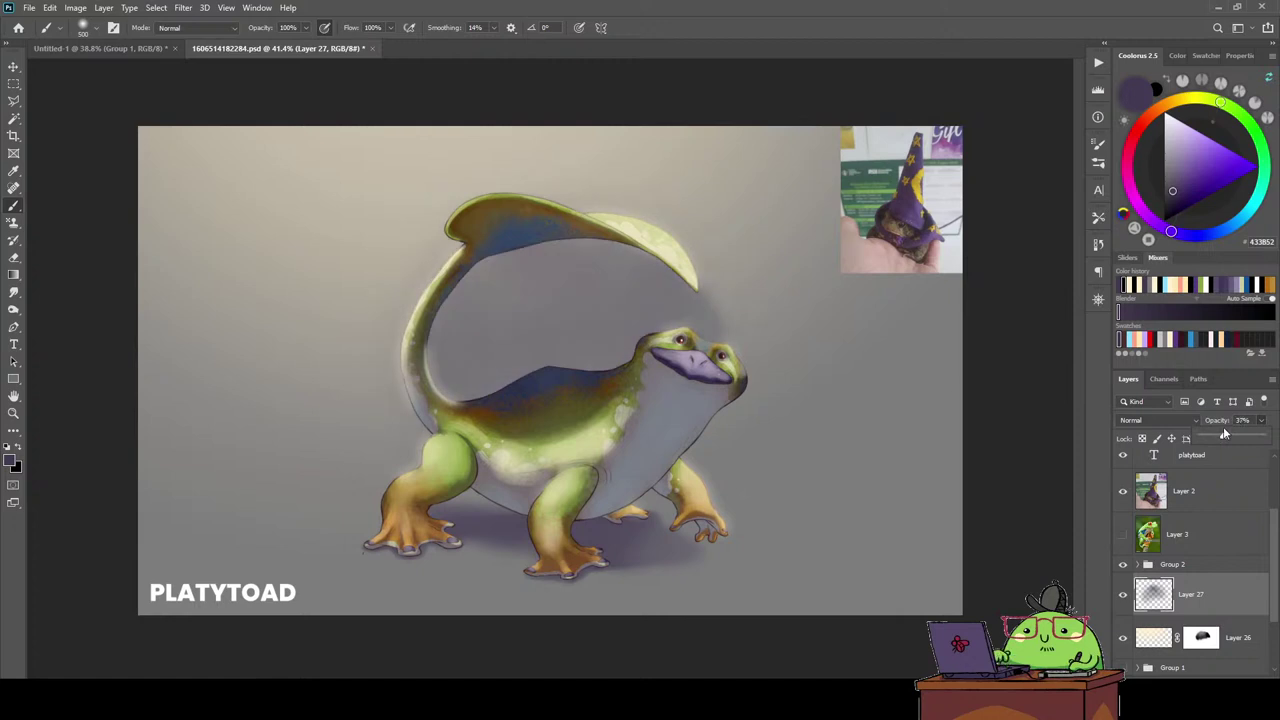
left_click(1197, 537)
key("bracketleft")
key("bracketleft")
key("bracketleft")
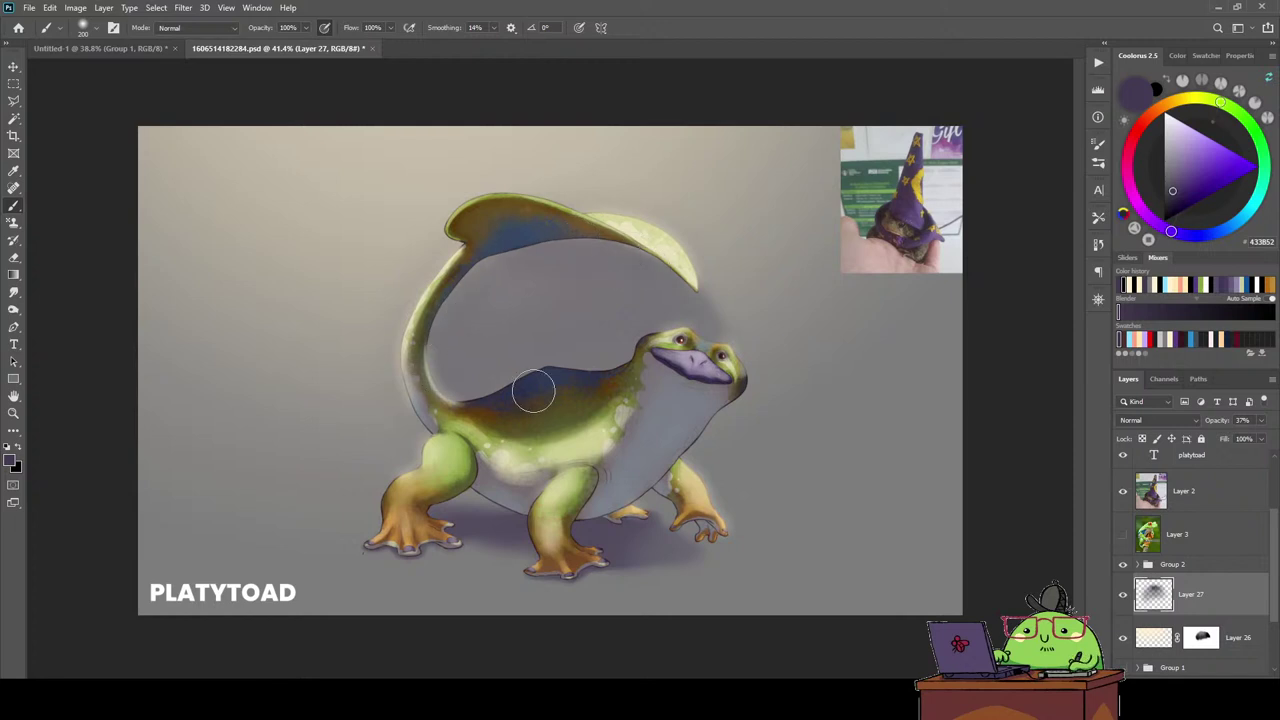
key("e")
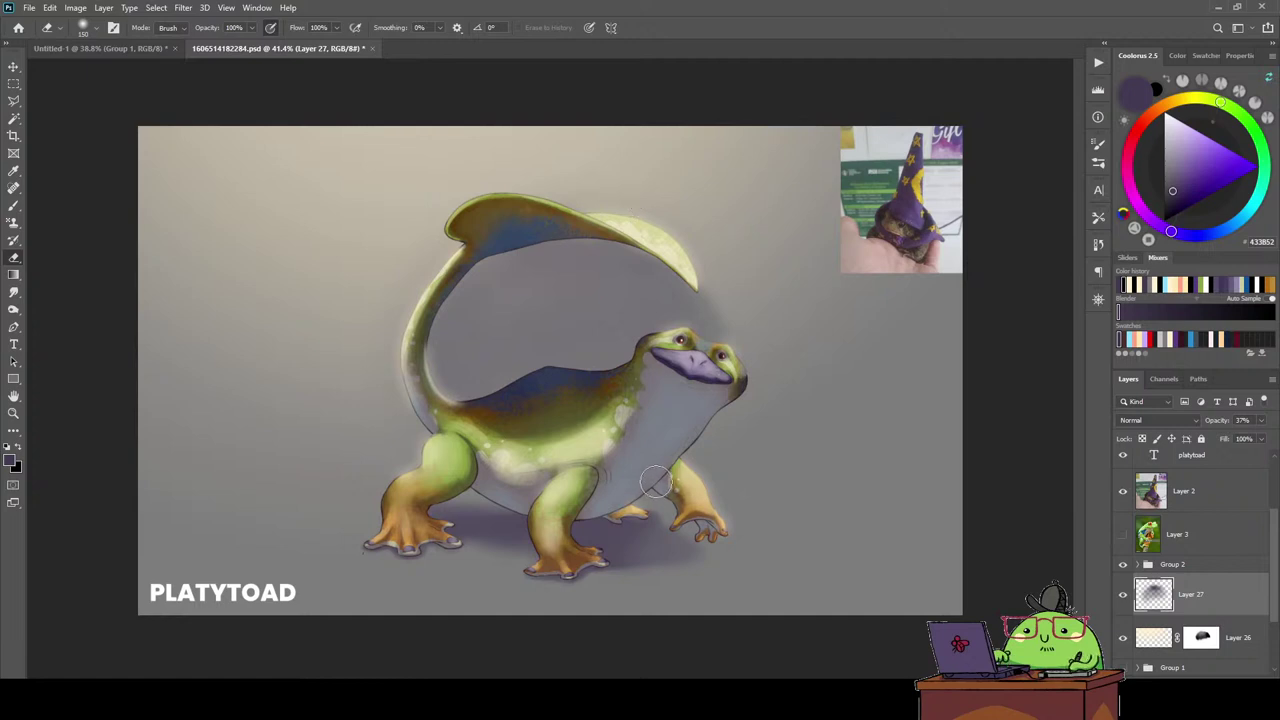
key("b")
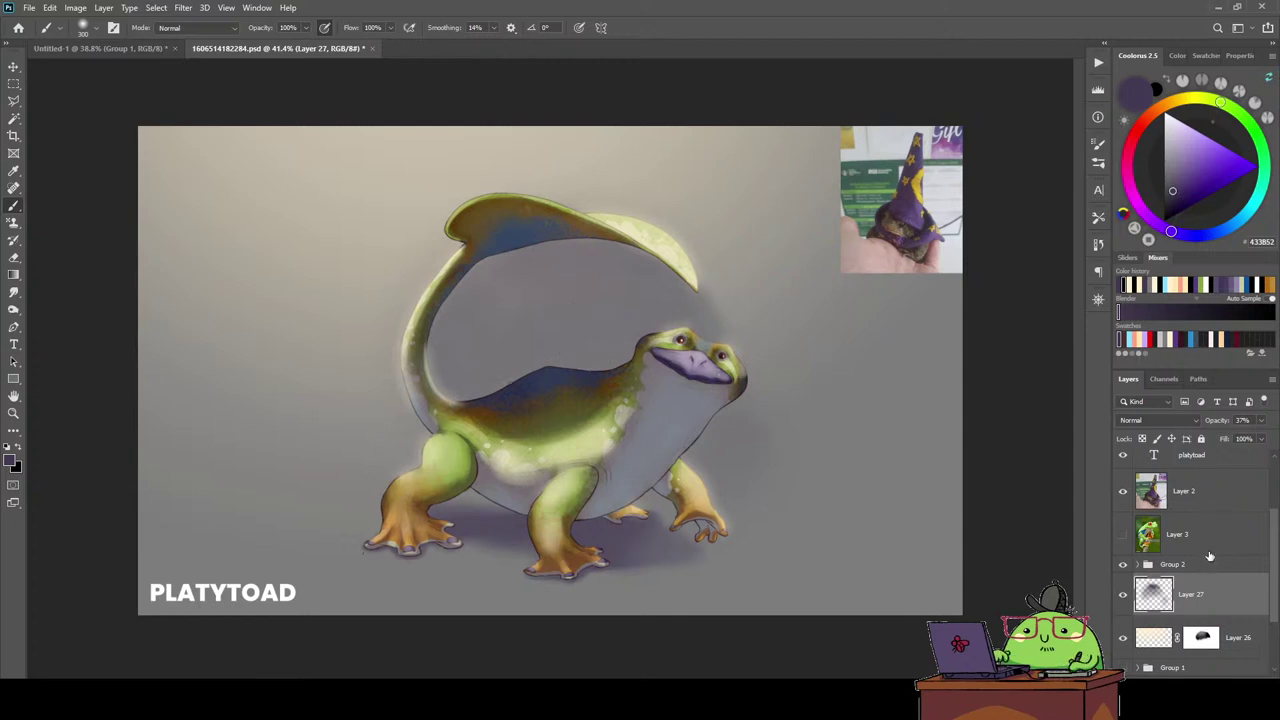
On another new layer at 28% opacity, shade under the fin and inside the fin loop.
left_click(1237, 675)
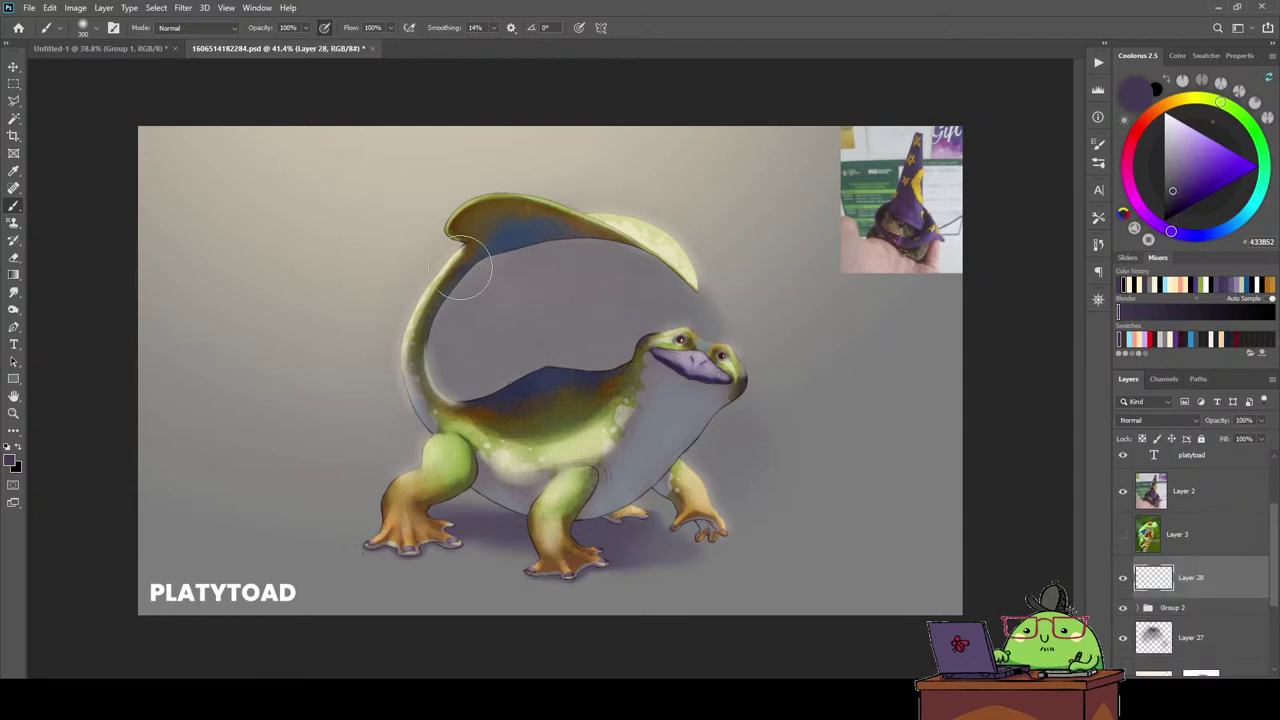
left_click_drag(462, 268, 500, 263)
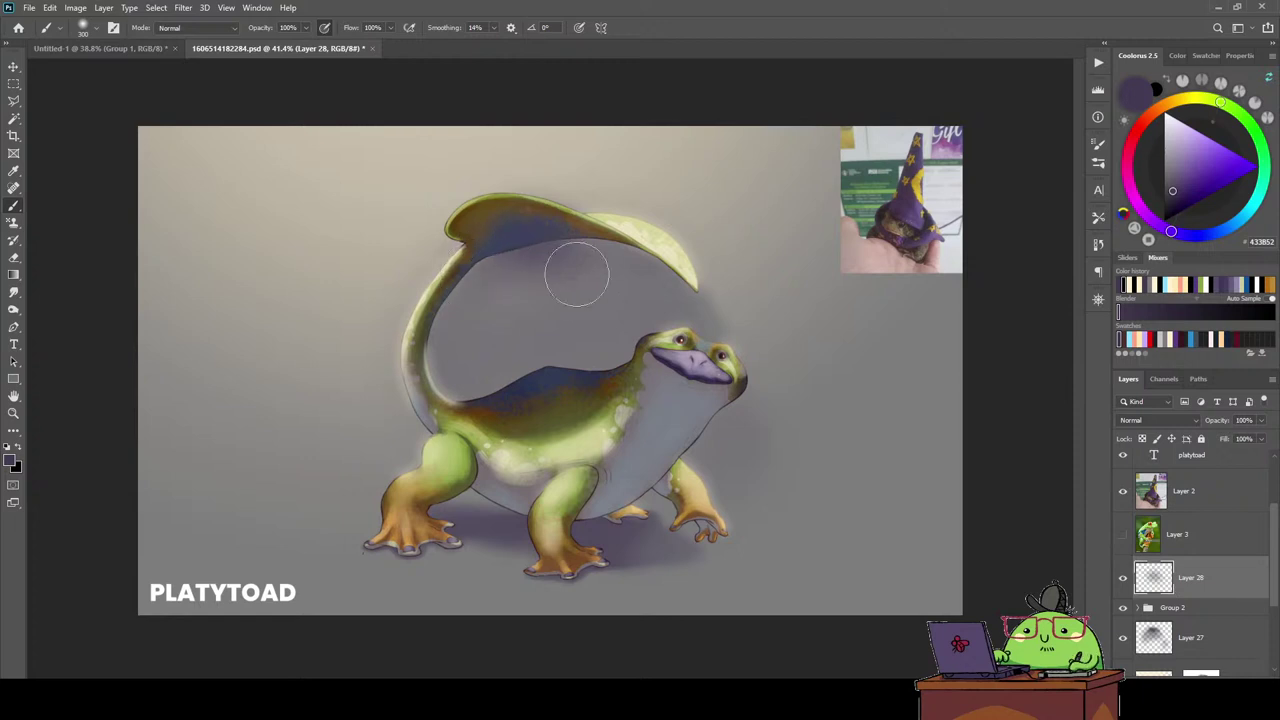
left_click(1258, 420)
left_click_drag(1215, 440, 1218, 440)
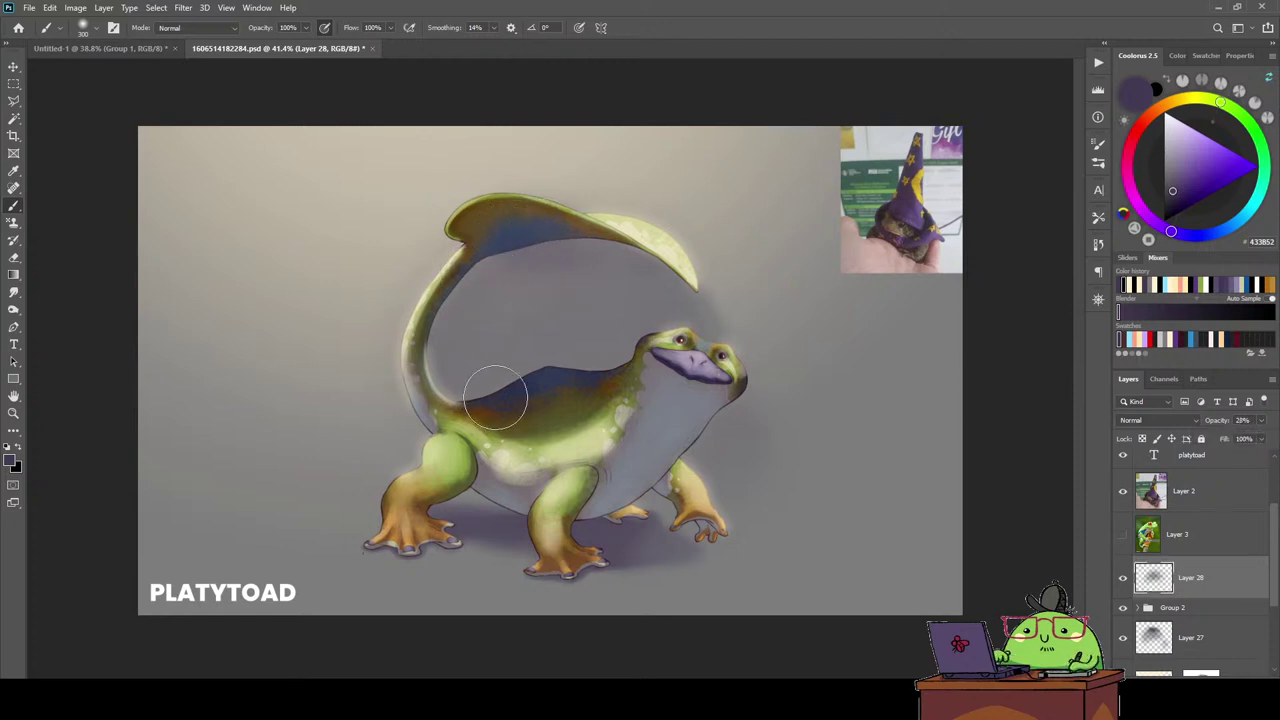
left_click_drag(490, 368, 523, 394)
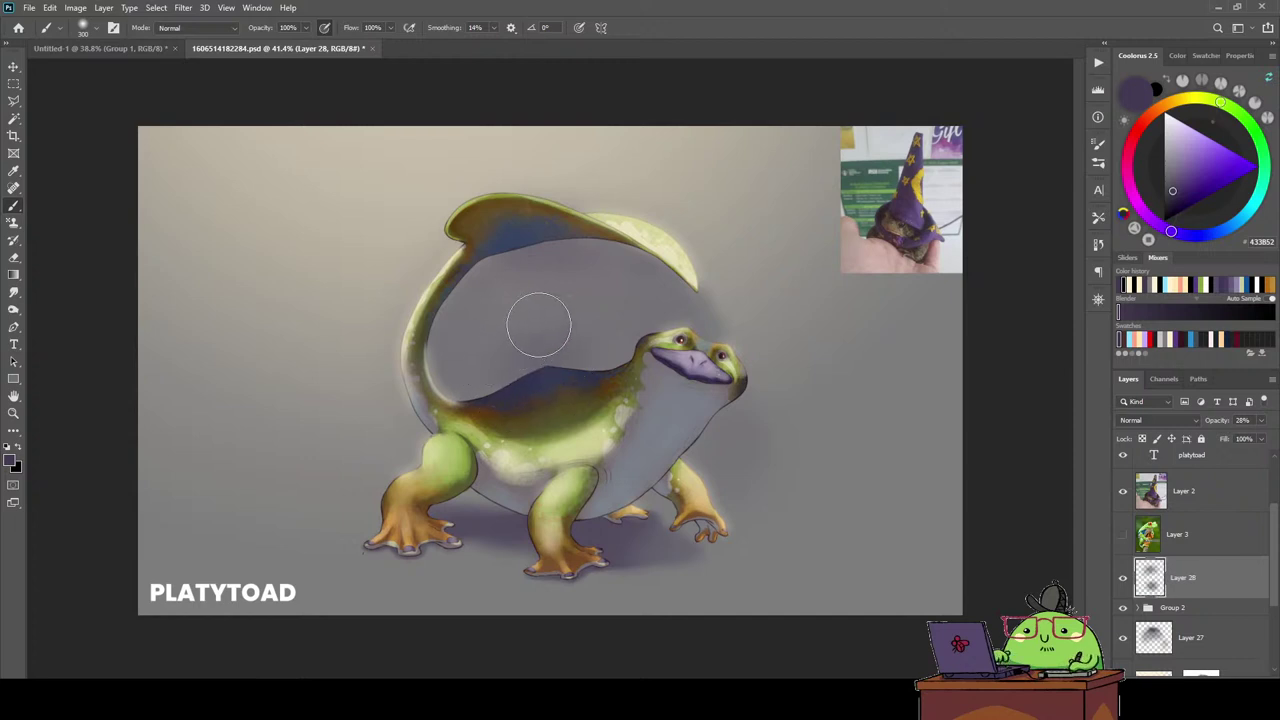
Set the shading layer to Multiply, shadow the legs and belly, and add a new empty layer.
left_click(1157, 420)
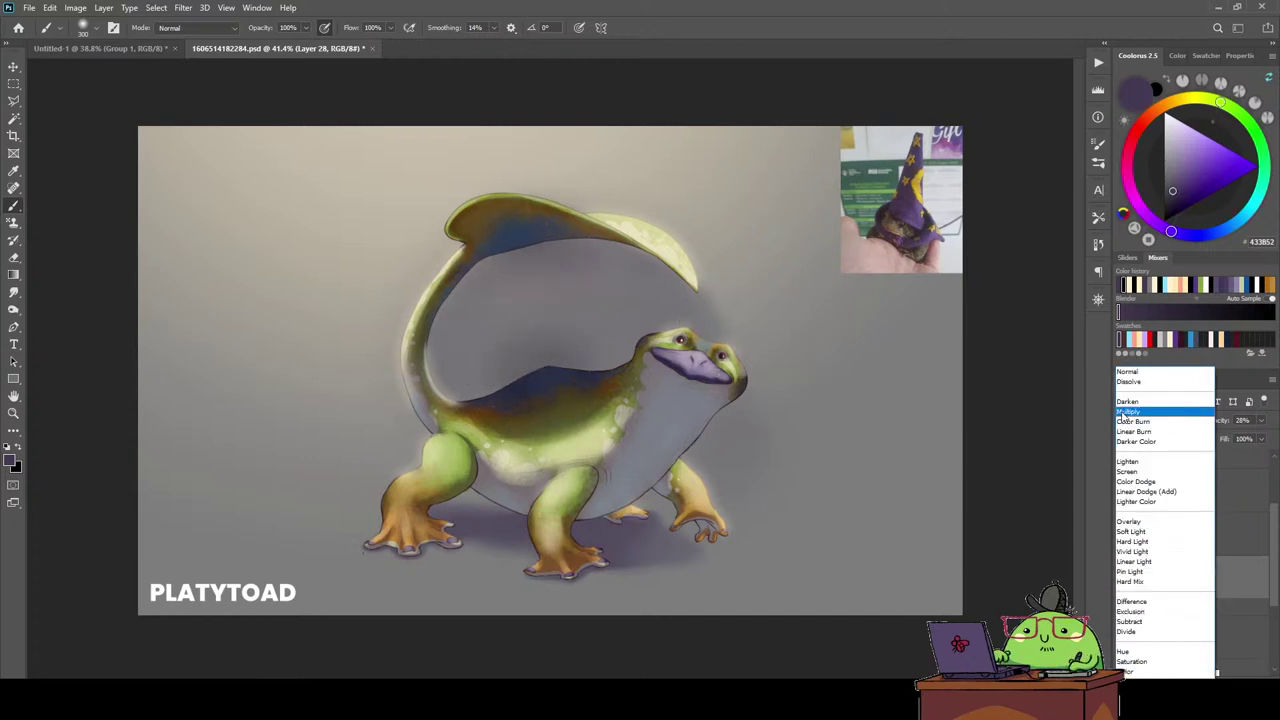
left_click(1150, 416)
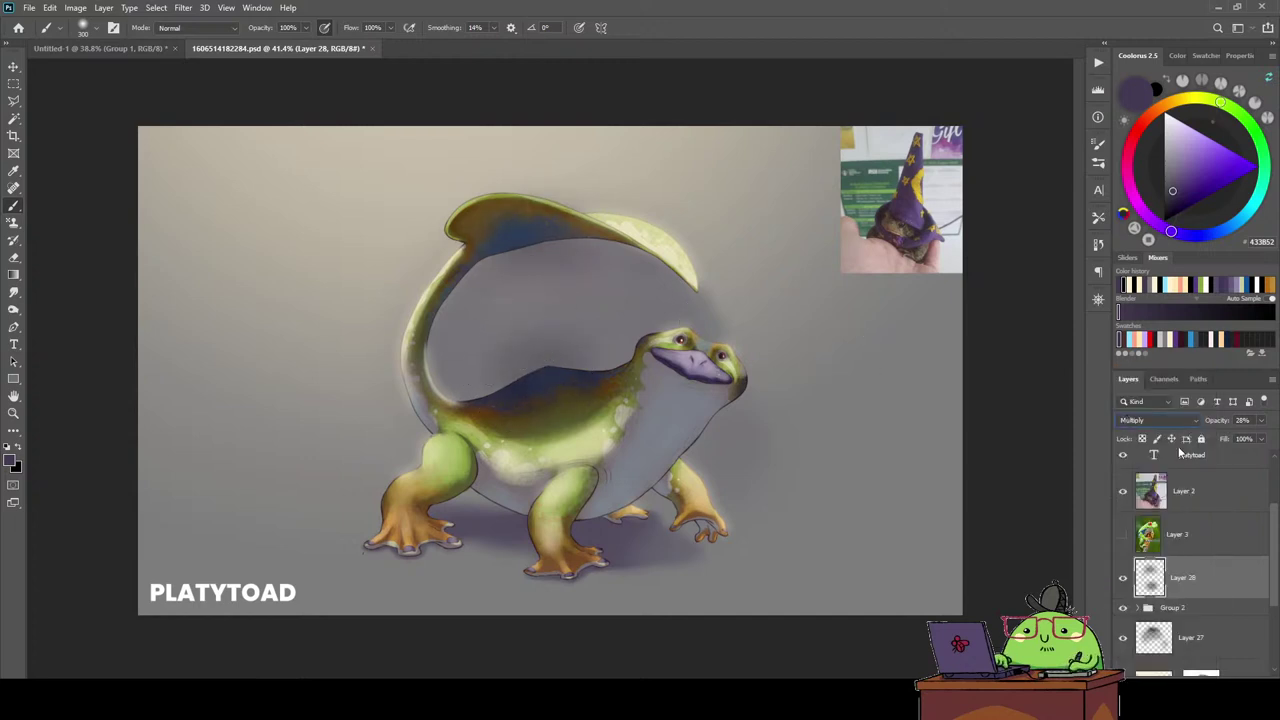
left_click(1122, 577)
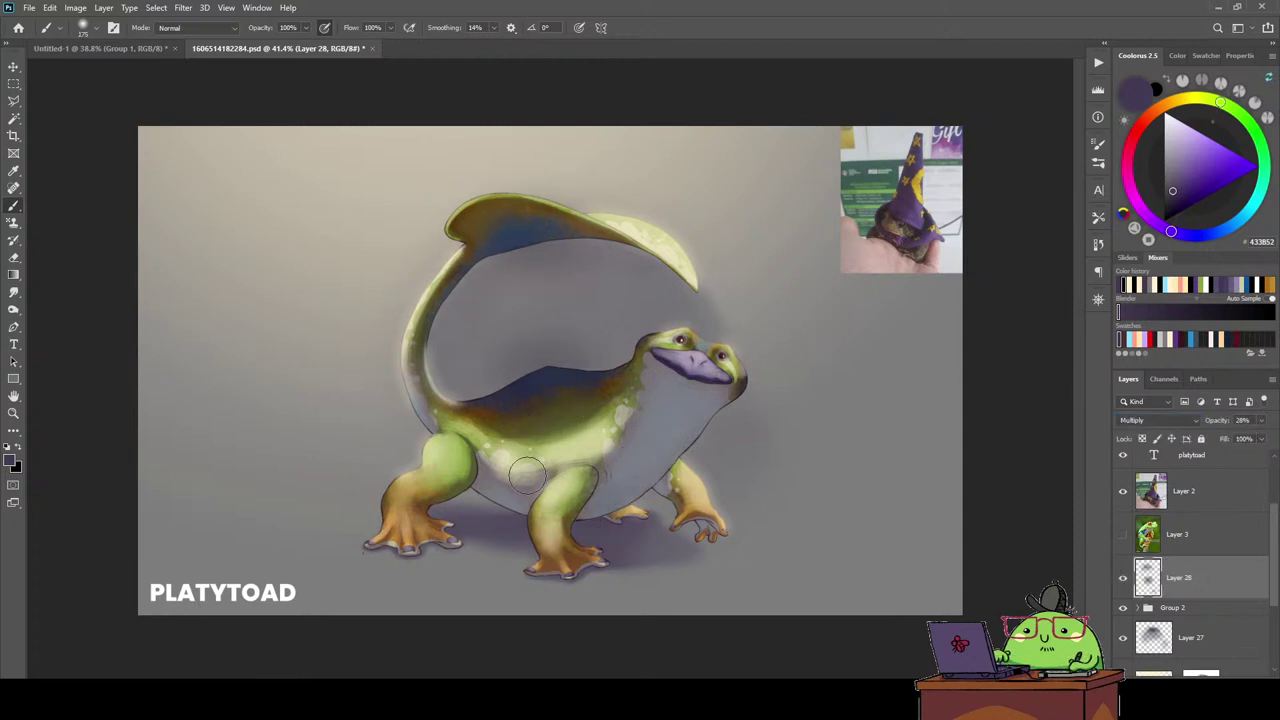
left_click_drag(472, 486, 590, 475)
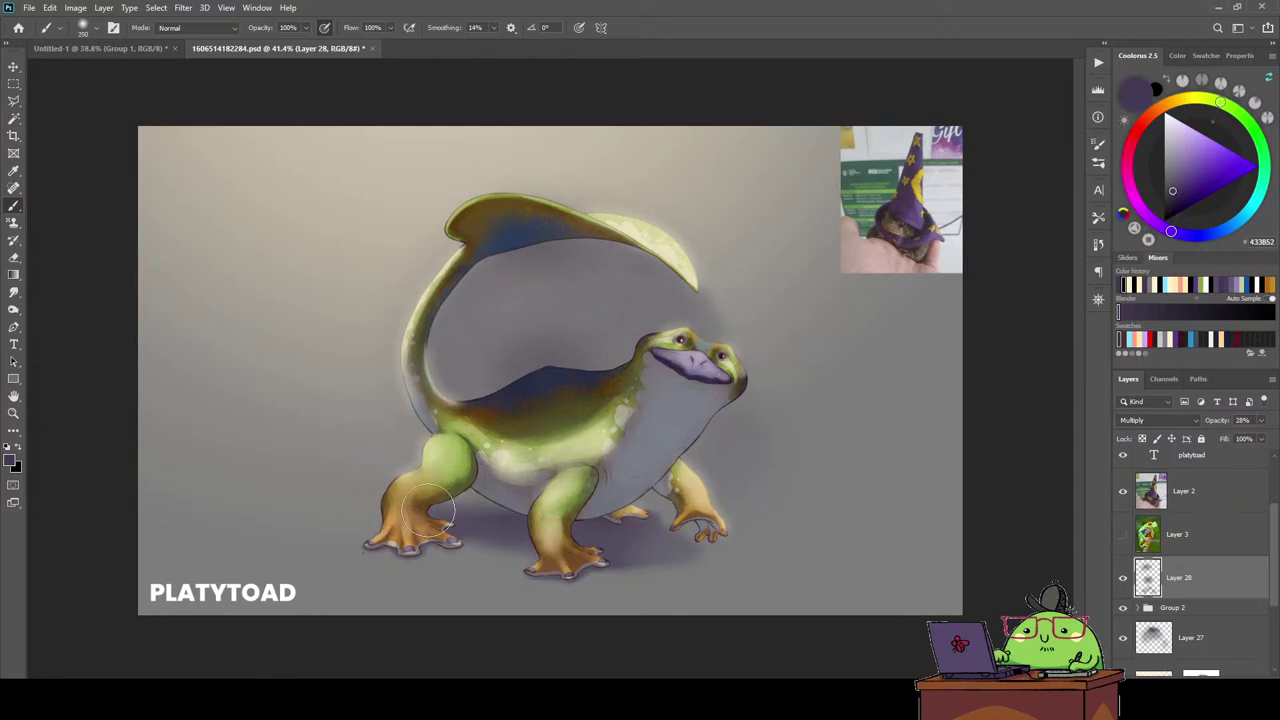
key("bracketright")
key("bracketright")
left_click_drag(659, 359, 712, 392)
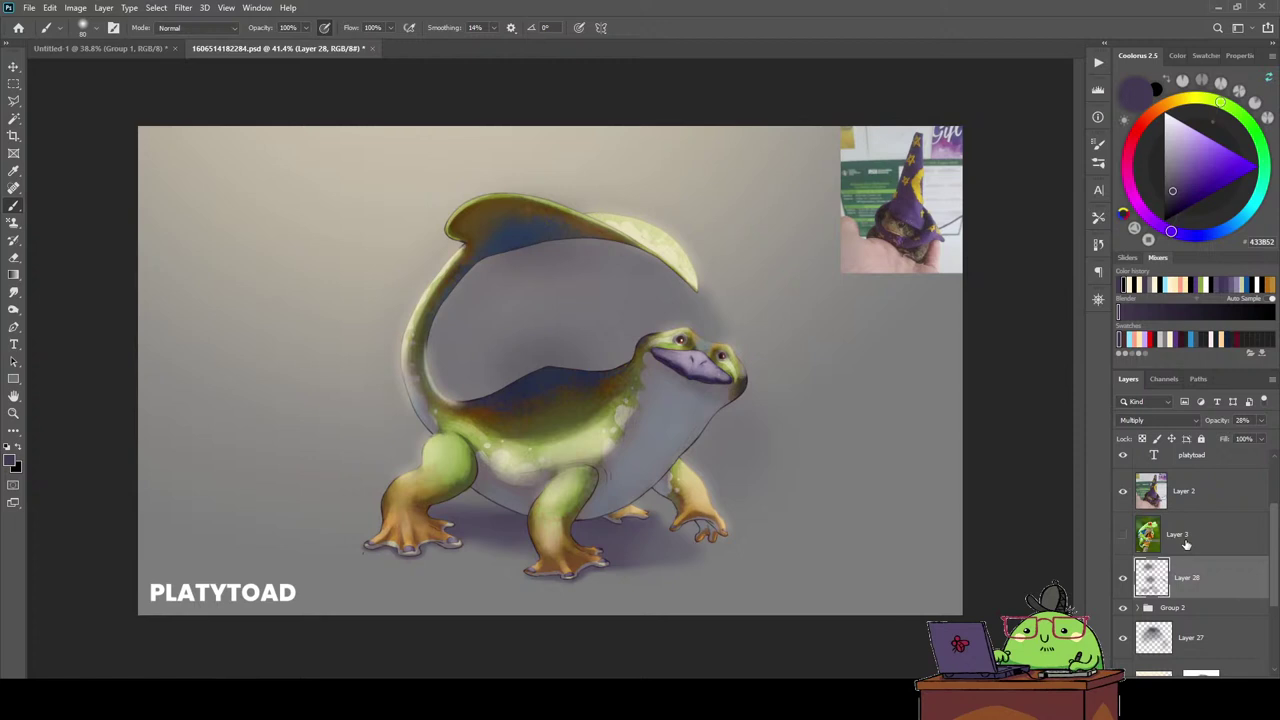
key("ctrl+shift+alt+n")
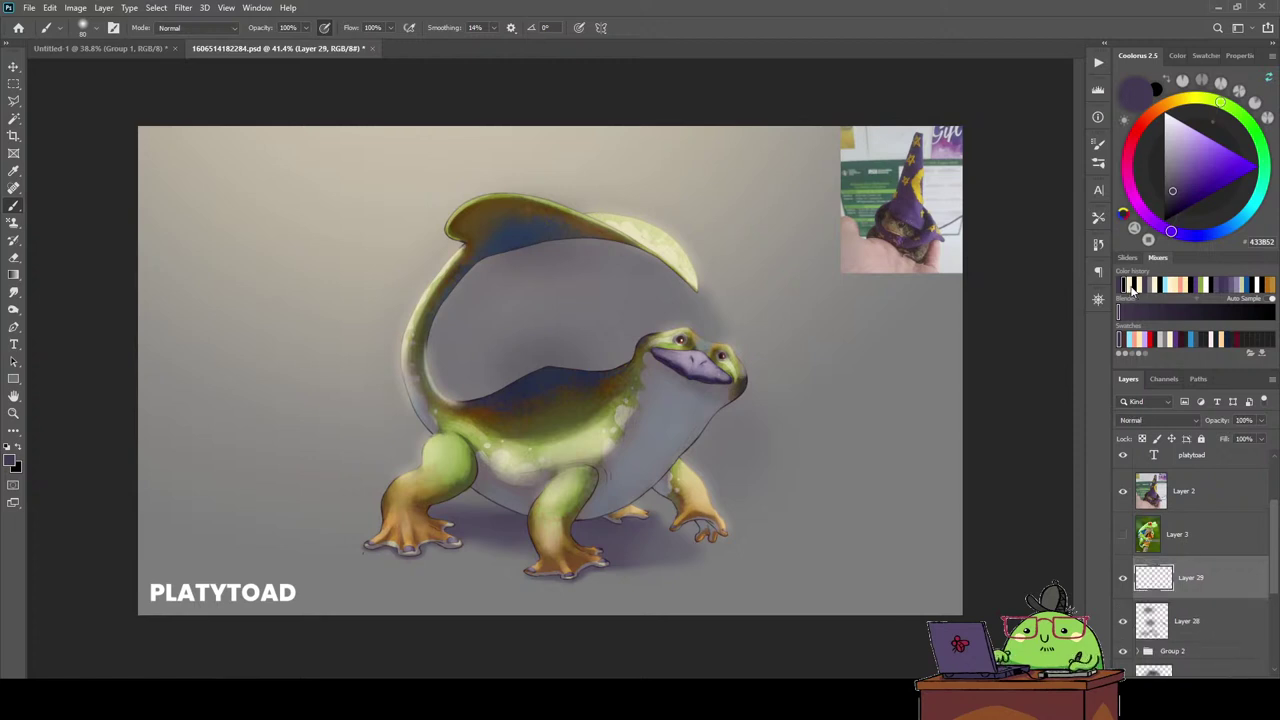
Splatter cream speckles around the creature with the loish_splatter brush.
left_click(1131, 286)
right_click(672, 250)
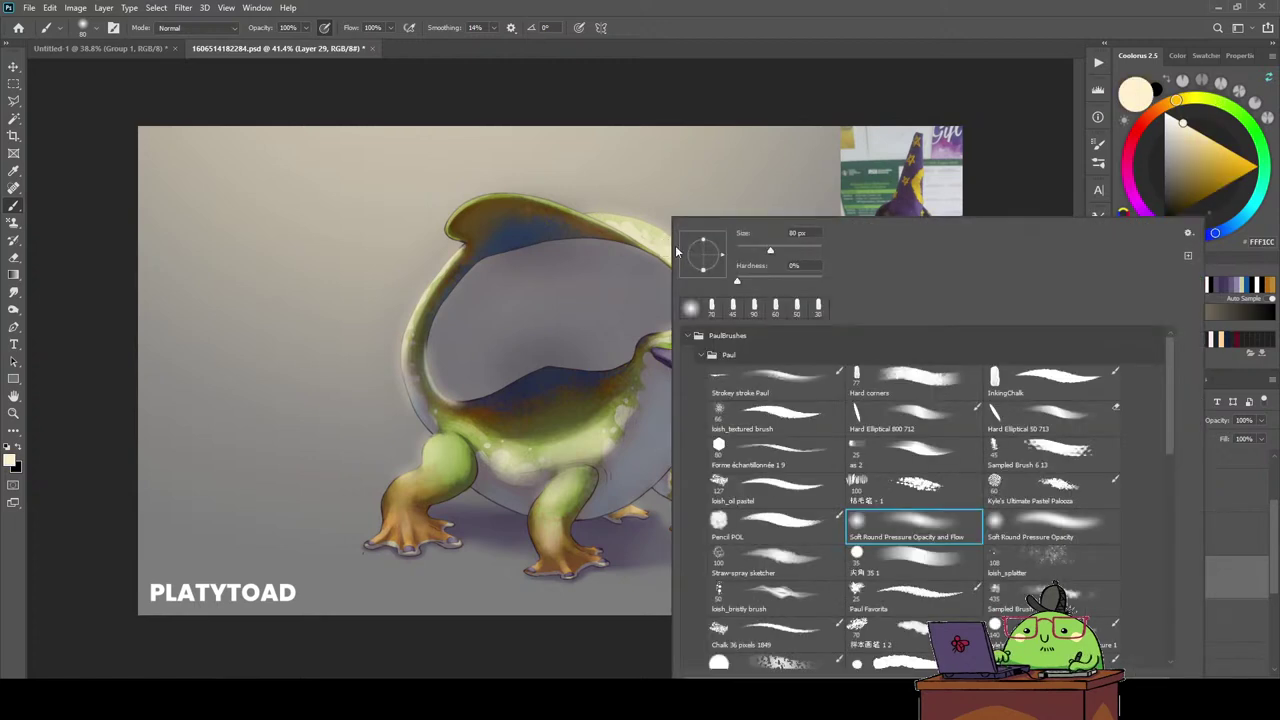
left_click(1007, 556)
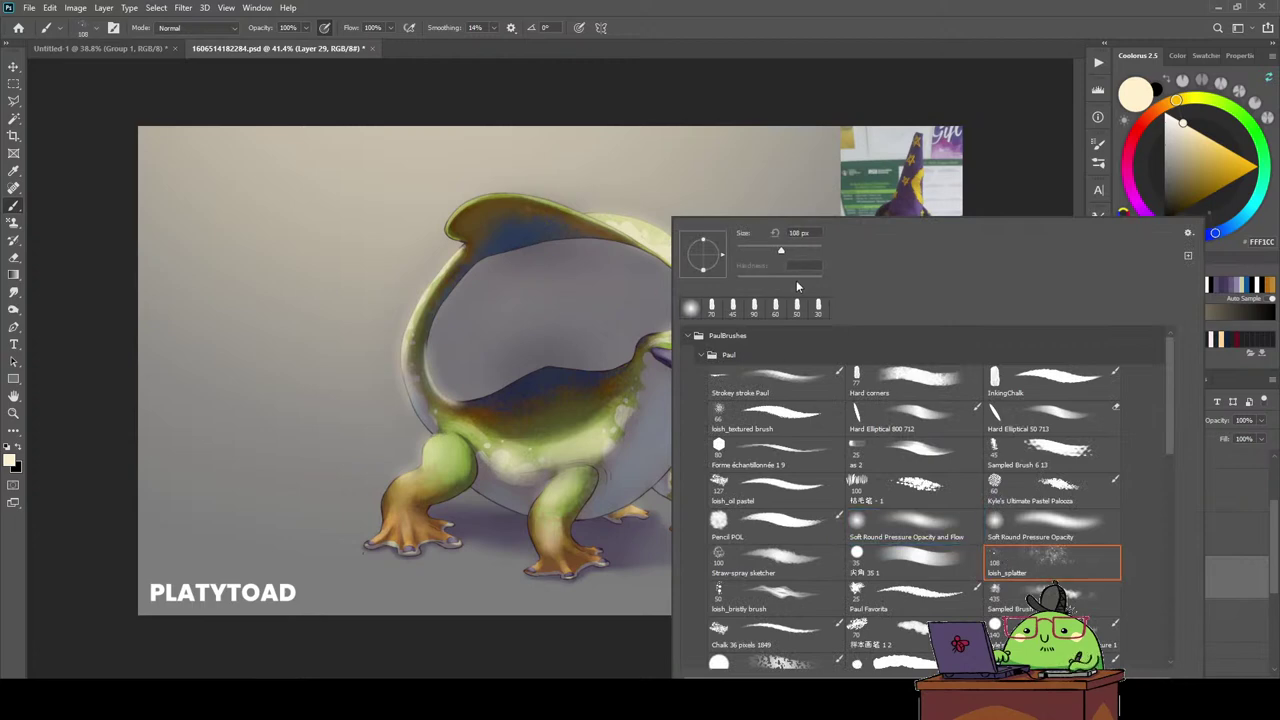
key("Return")
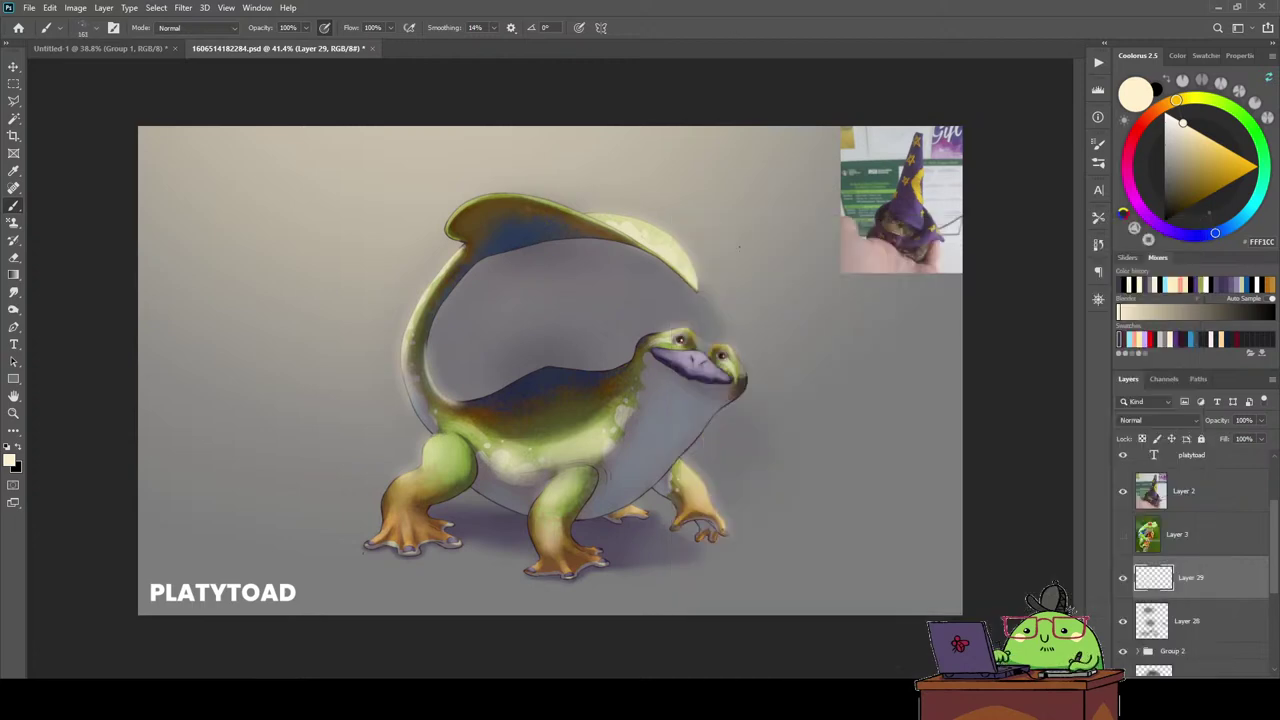
left_click(360, 262)
left_click_drag(726, 289, 775, 241)
Darken the canvas's right edge with a large soft brush in dark purple 433852, set to Multiply.
right_click(519, 216)
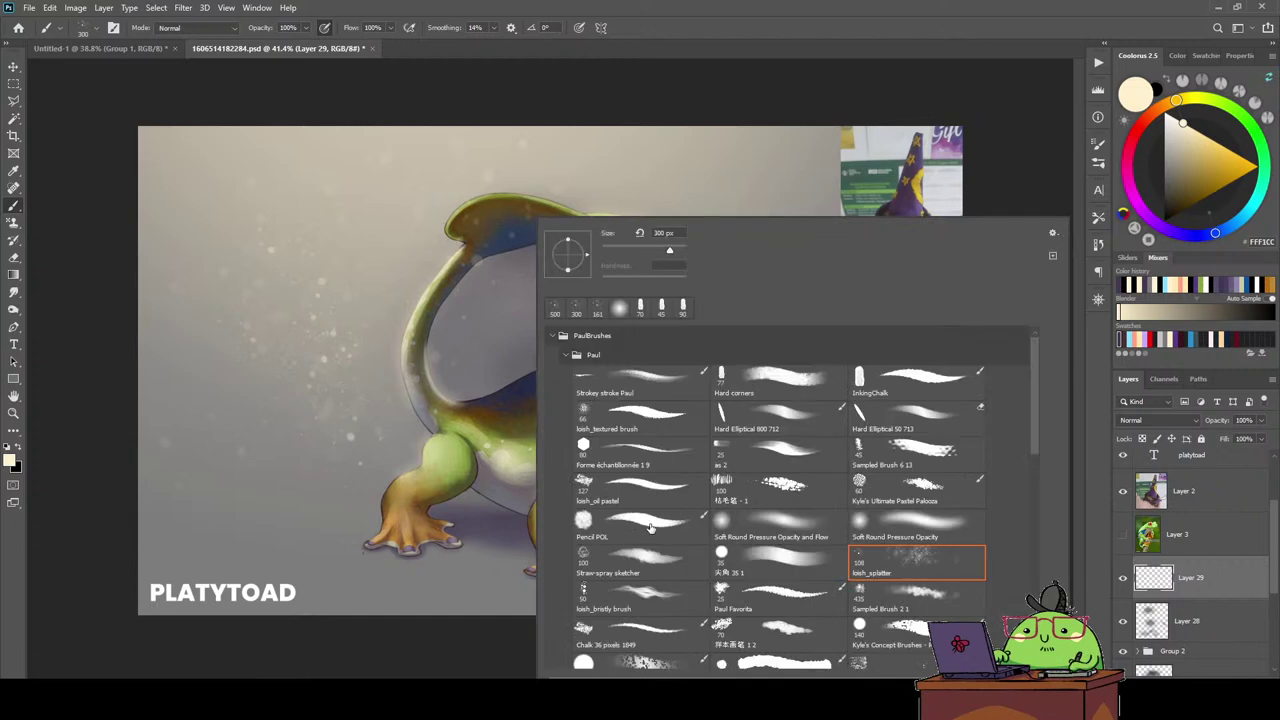
left_click(750, 524)
key("Return")
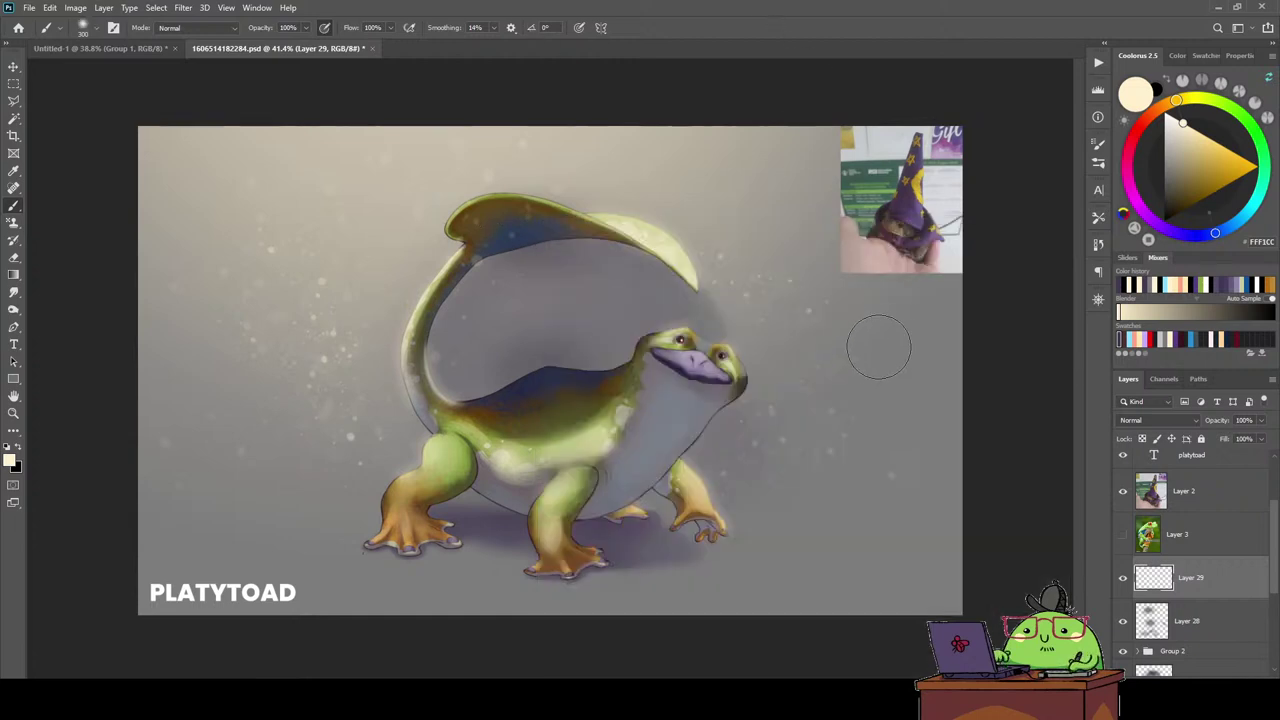
key("i")
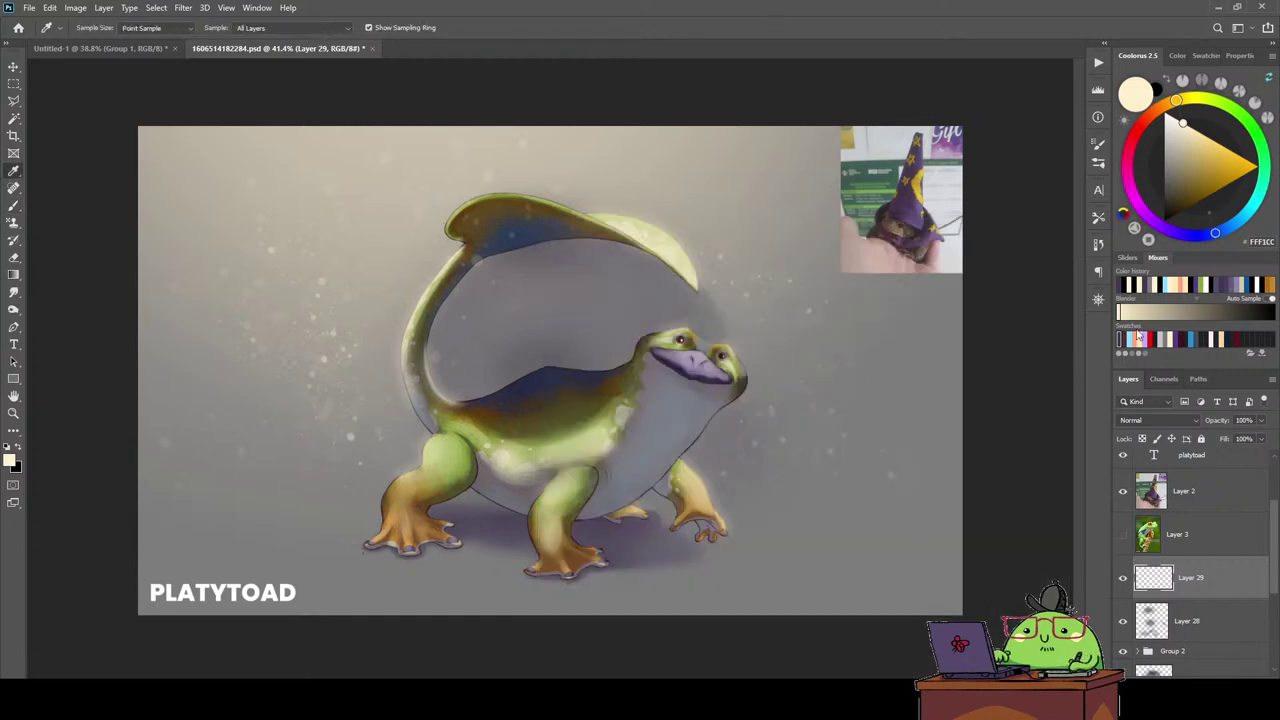
left_click(1138, 337)
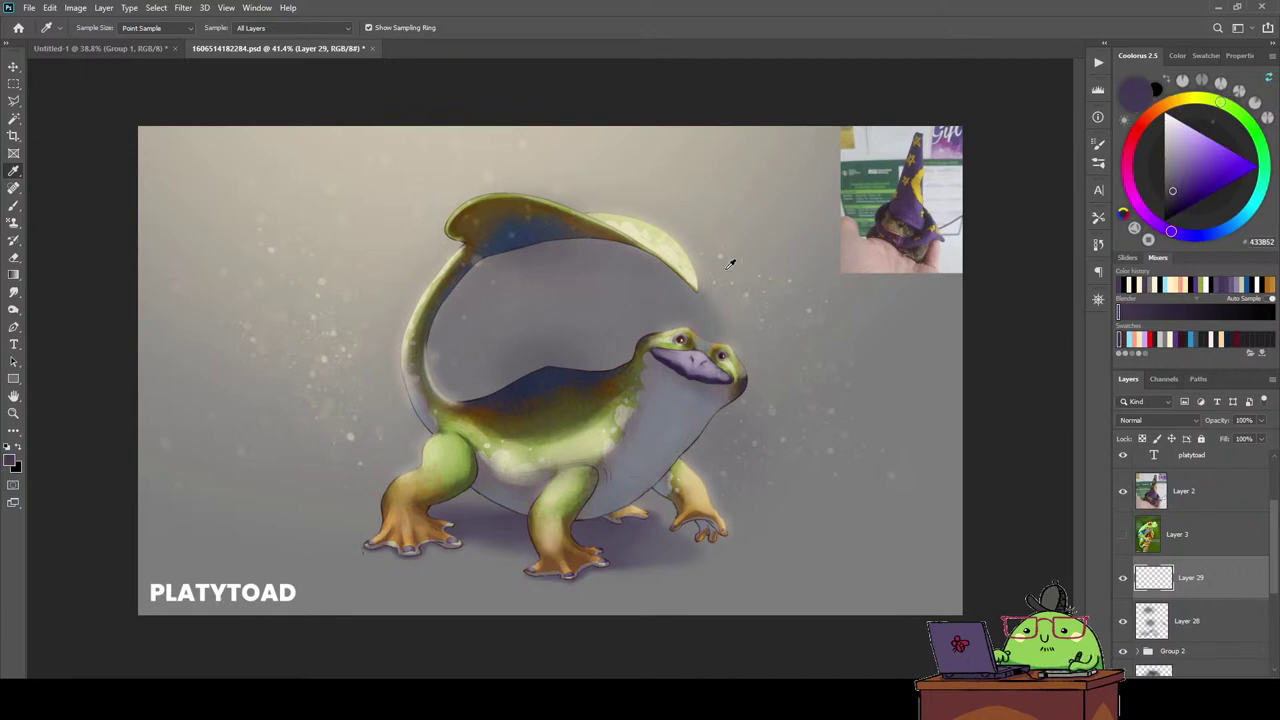
key("b")
key("bracketright")
key("bracketright")
key("bracketright")
key("bracketright")
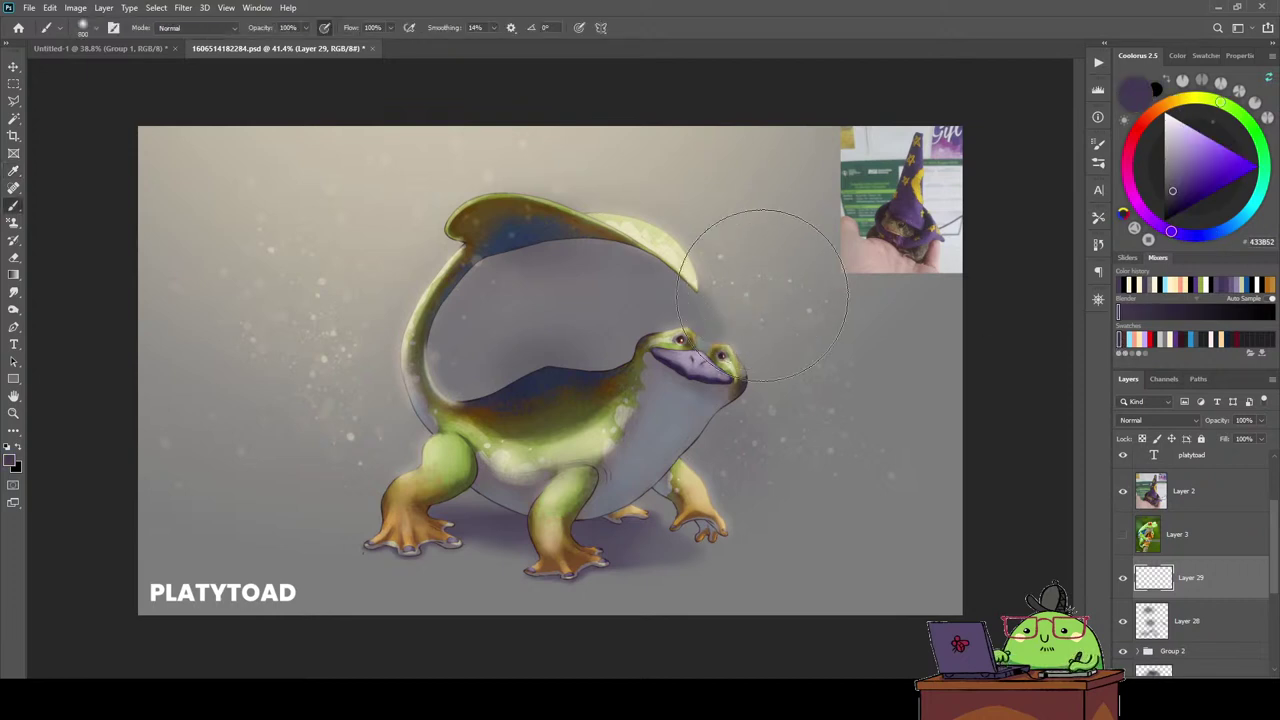
left_click_drag(857, 586, 930, 290)
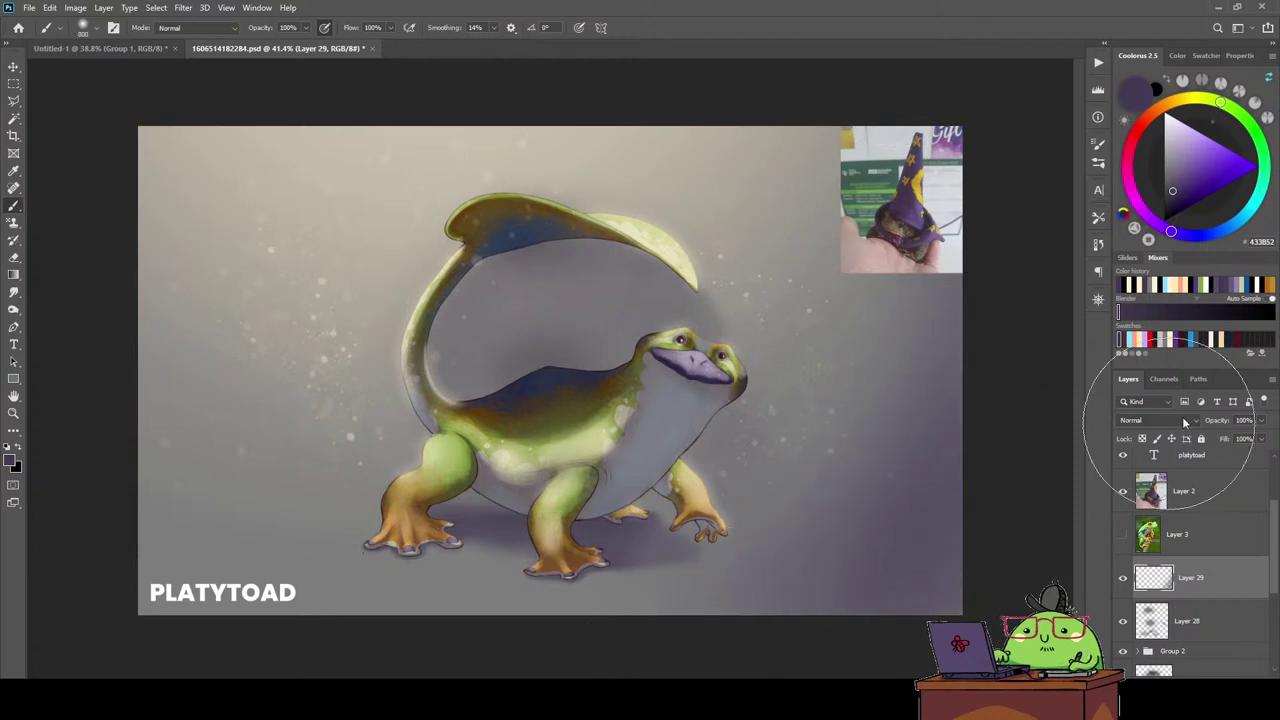
left_click(1140, 420)
left_click(1152, 411)
Undo the blend change and paint dark purple on the right edges of a new Multiply Layer 30.
key("Up")
key("Up")
key("Up")
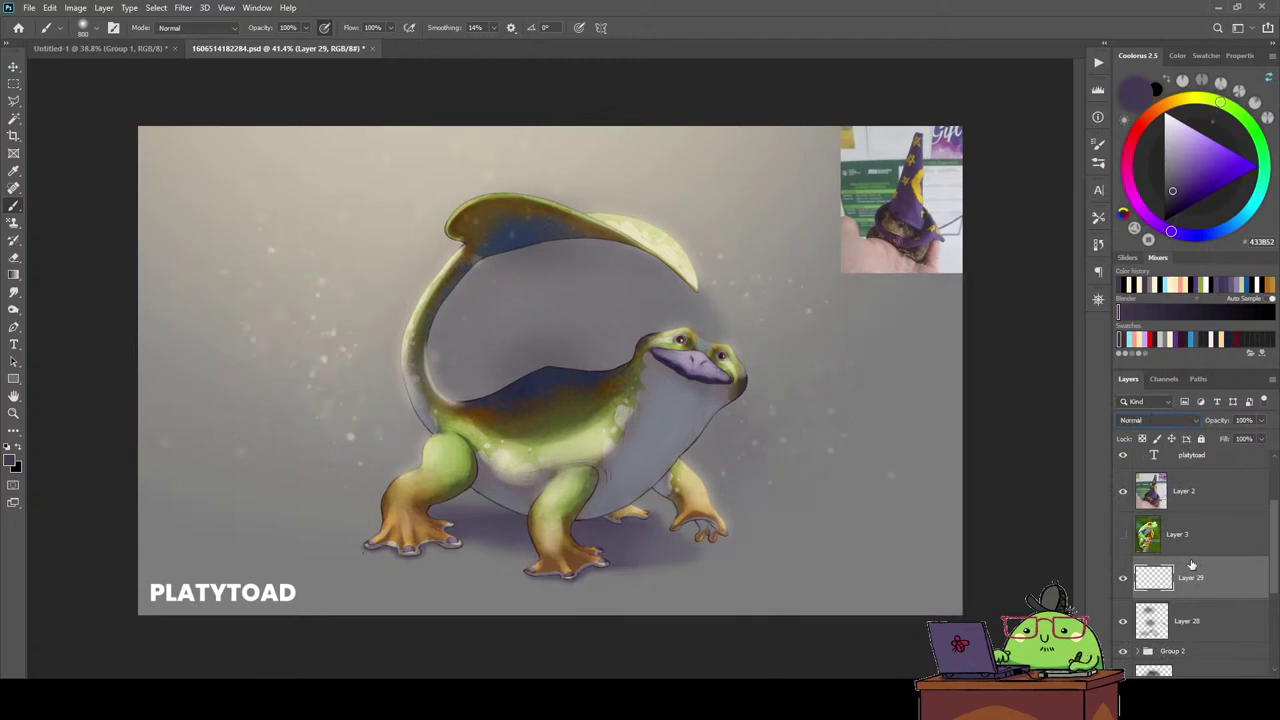
key("ctrl+shift+alt+n")
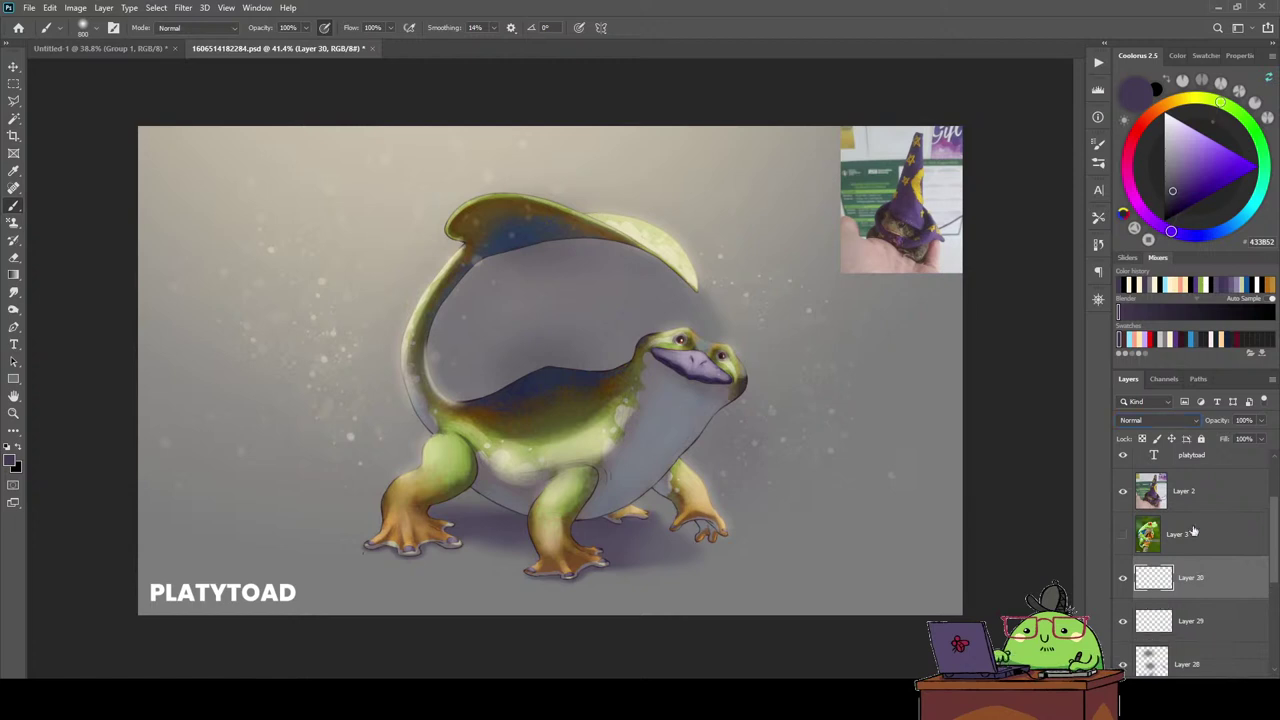
left_click(1173, 421)
left_click(1150, 410)
right_click(994, 398)
left_click_drag(871, 528, 843, 600)
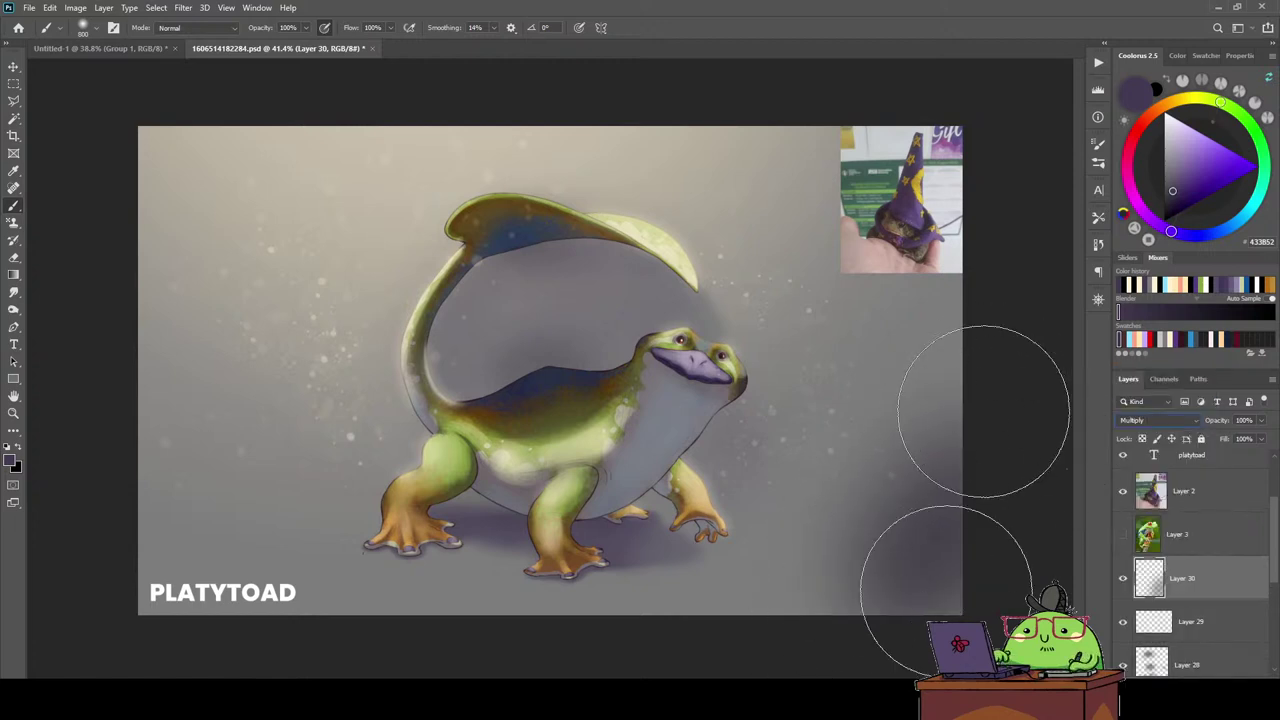
left_click_drag(920, 440, 940, 537)
left_click_drag(1014, 286, 943, 600)
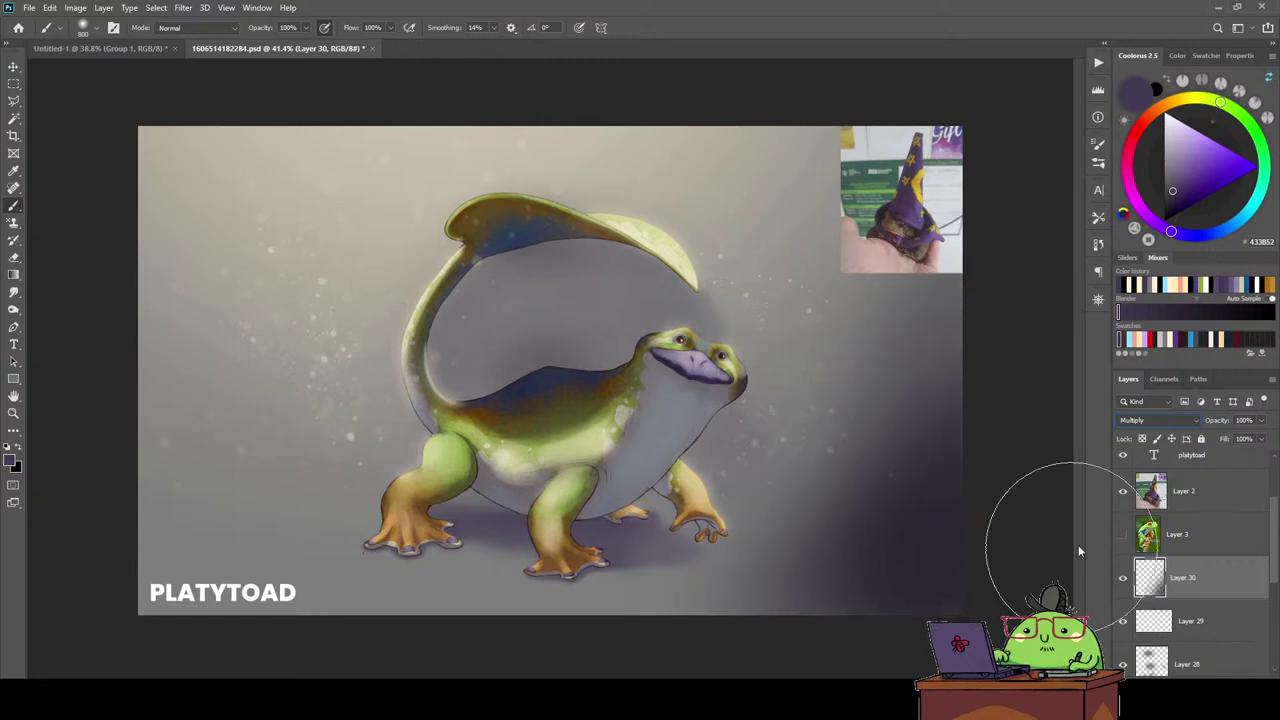
Set Layer 30 to 47% opacity, move it just above BG, and hide the wizard-hat reference photo.
left_click(1261, 420)
left_click_drag(1256, 438, 1231, 440)
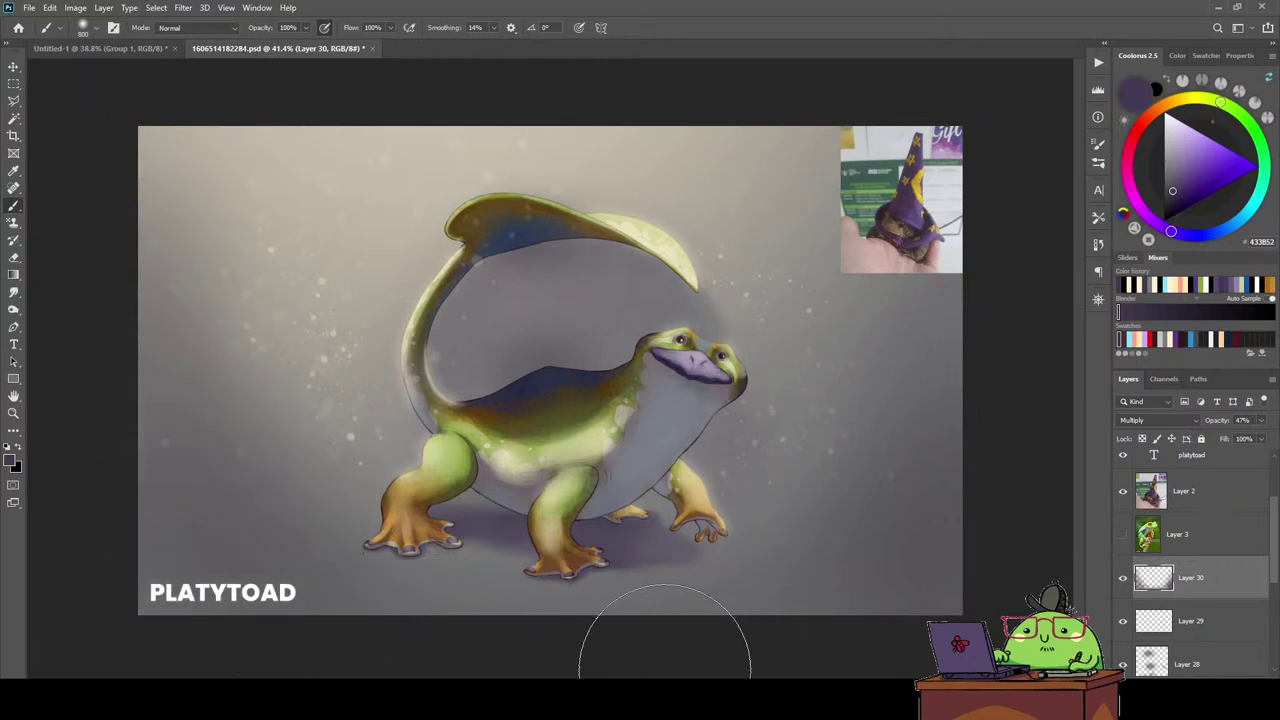
key("ctrl+bracketleft")
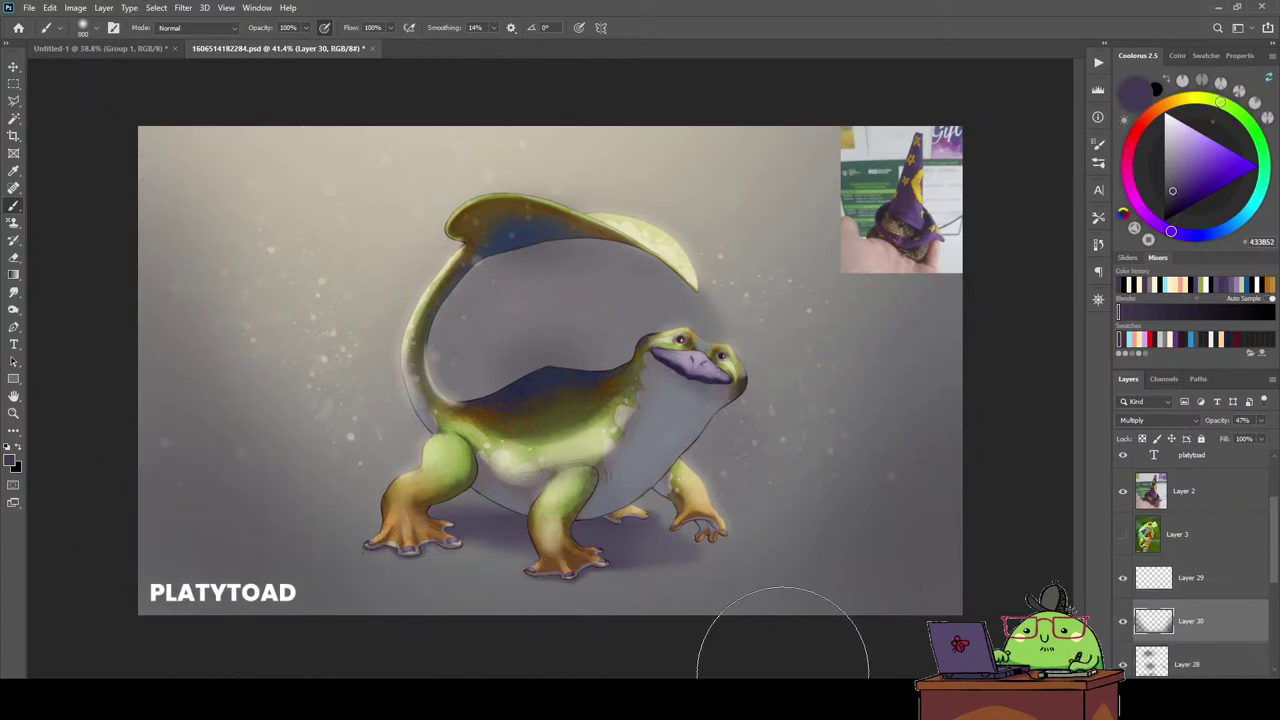
scroll(1195, 560, "down", 4)
key("ctrl+bracketleft")
key("ctrl+bracketleft")
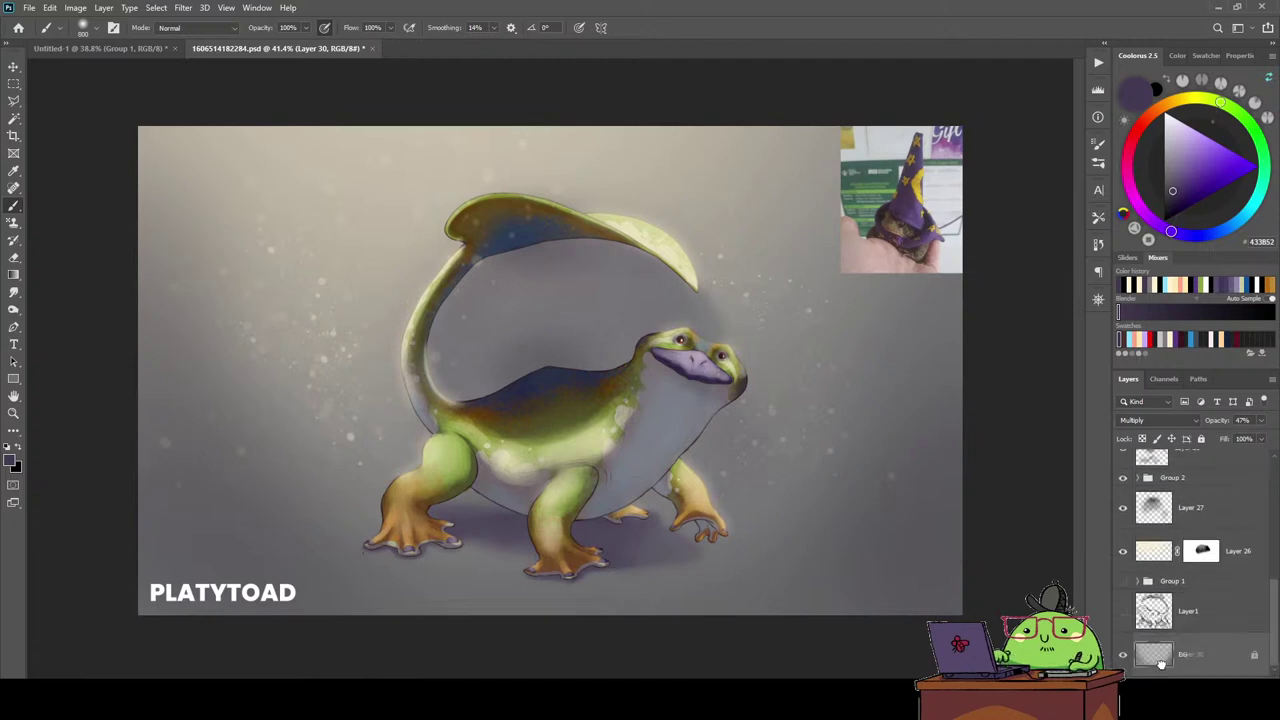
key("ctrl+bracketleft")
key("ctrl+bracketleft")
key("ctrl+bracketleft")
key("ctrl+bracketleft")
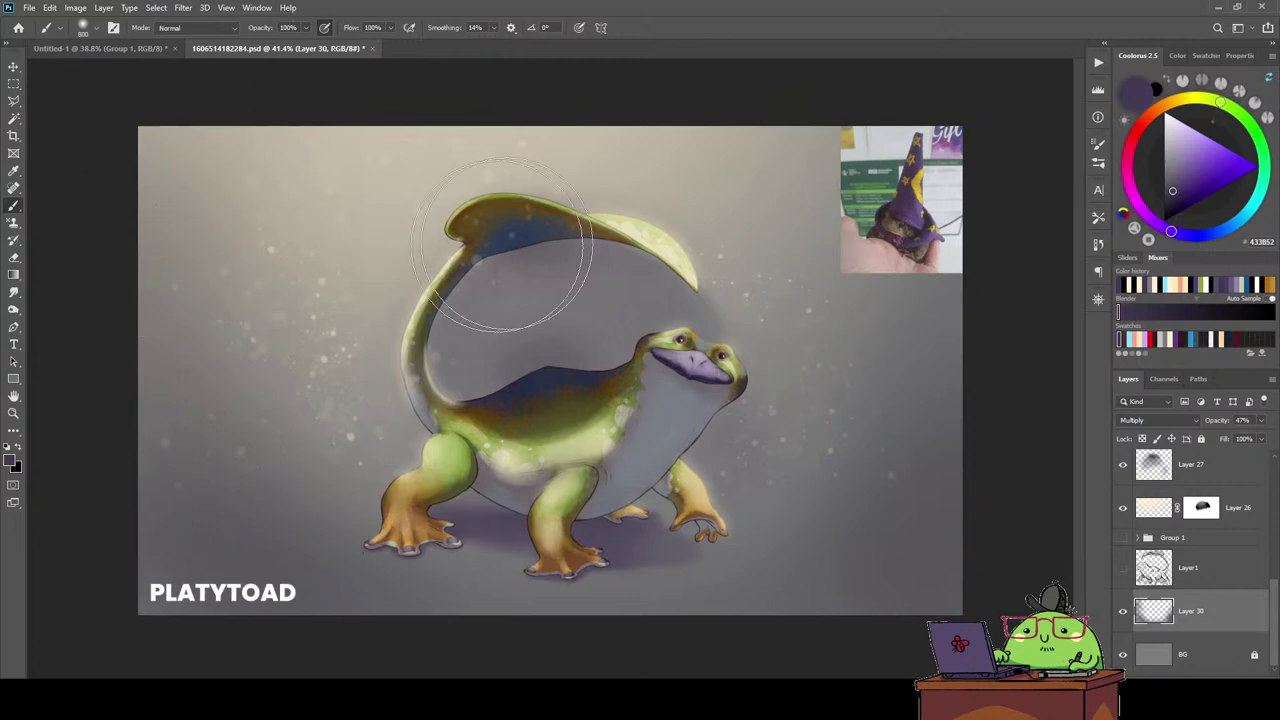
scroll(1185, 565, "up", 5)
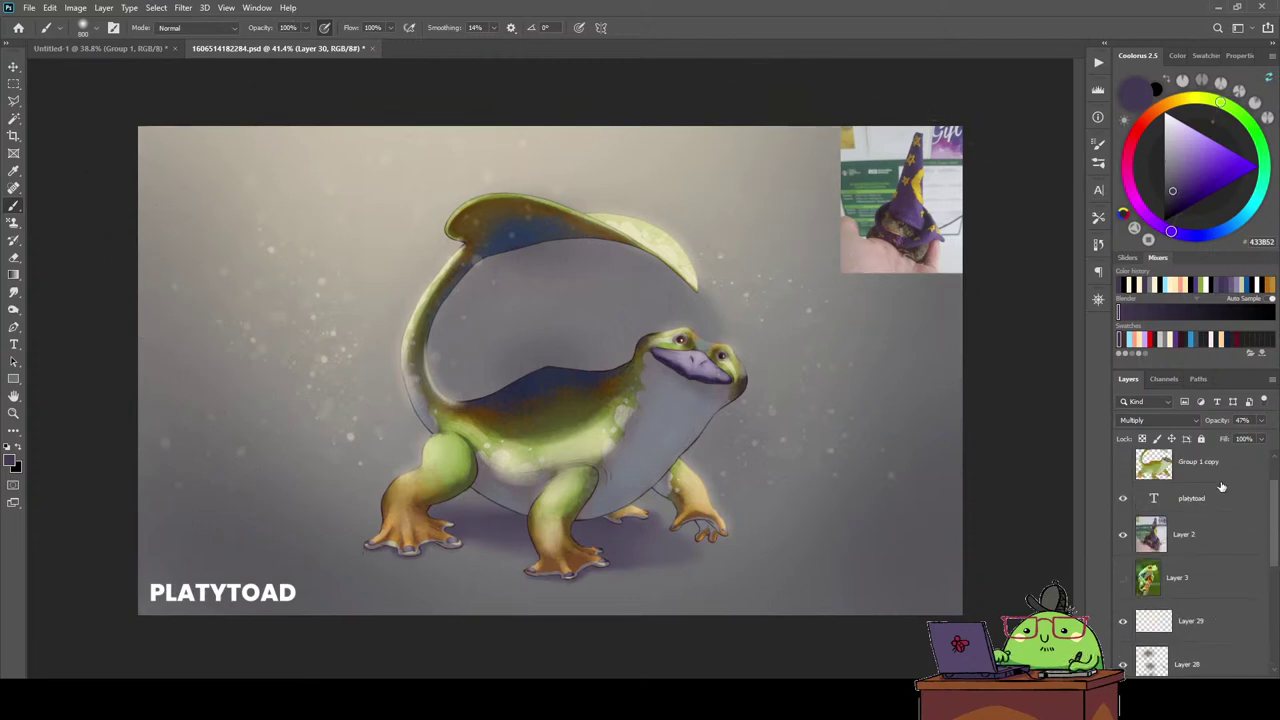
scroll(1185, 565, "up", 2)
left_click(1122, 593)
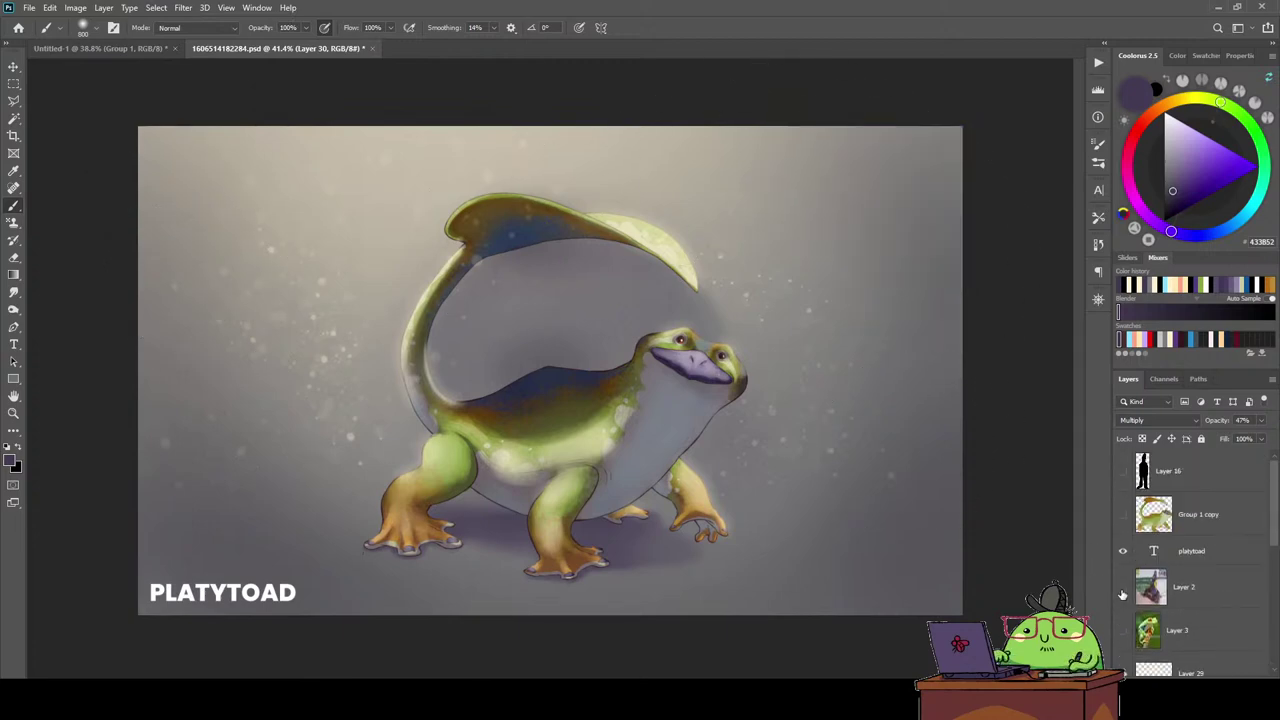
Create Layer 31 and move it directly beneath the platytoad title layer.
left_click(1213, 472)
key("ctrl+shift+alt+n")
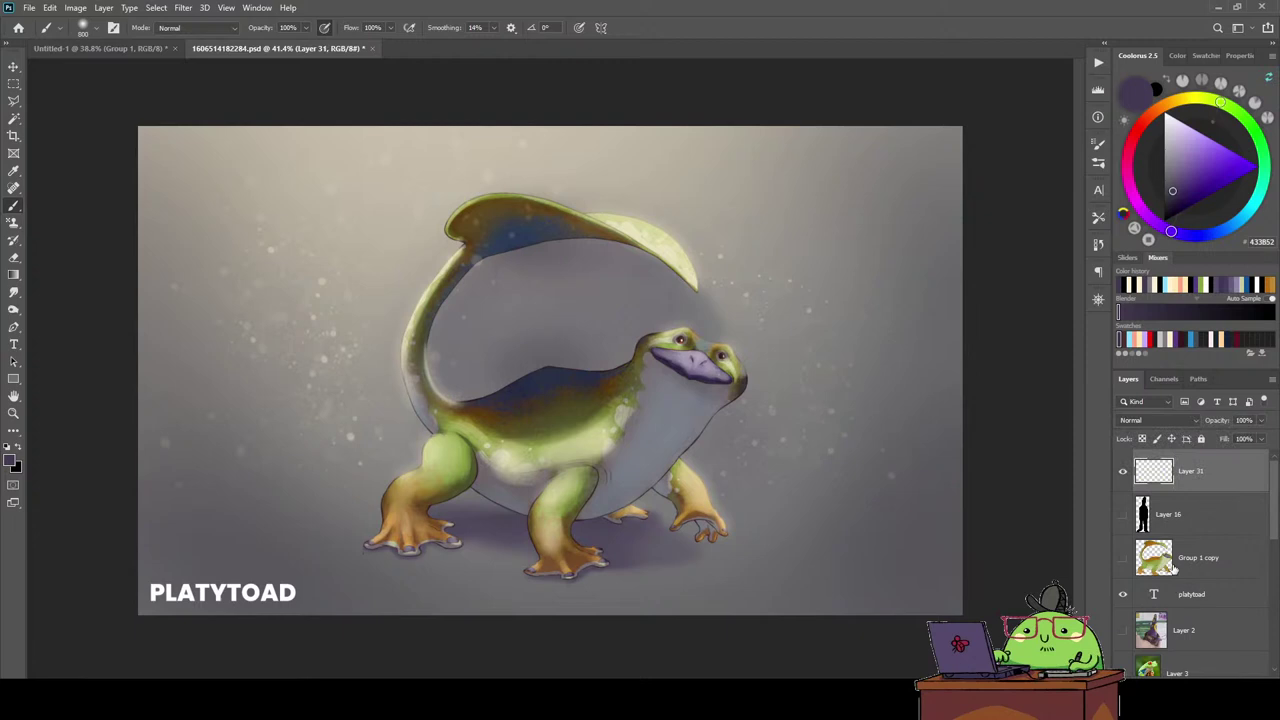
left_click(1122, 594)
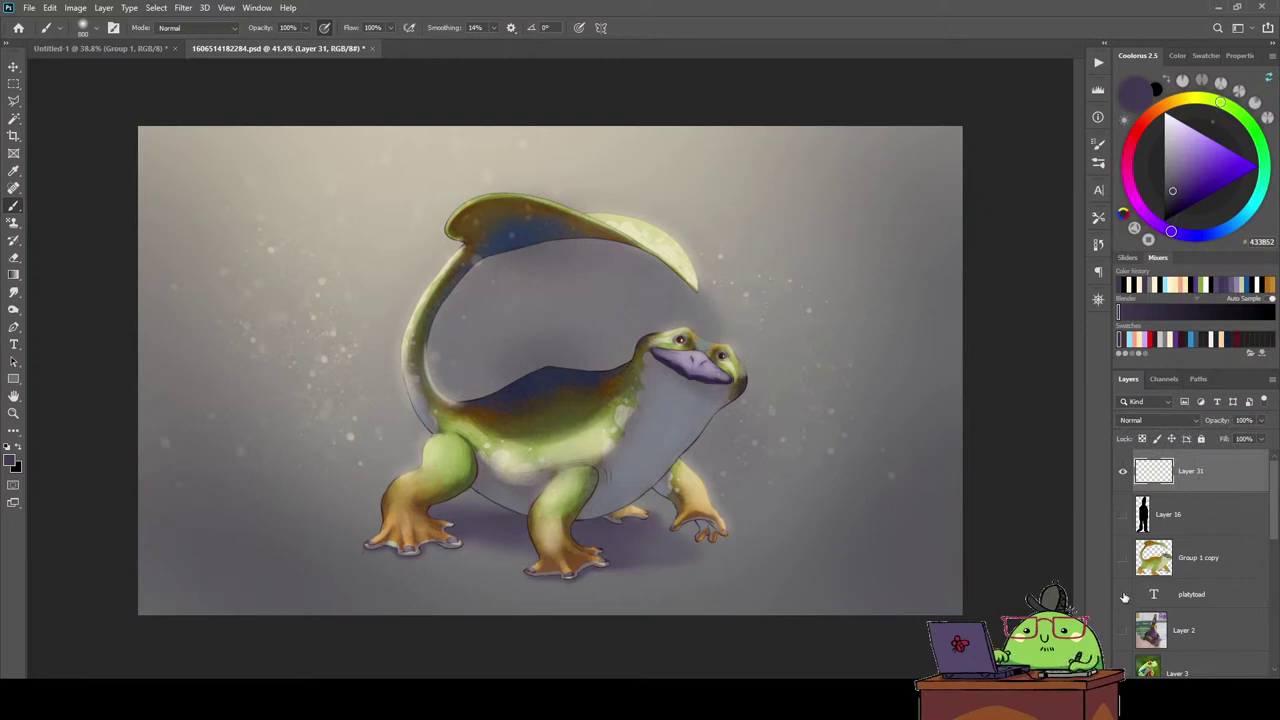
left_click_drag(1160, 472, 1160, 612)
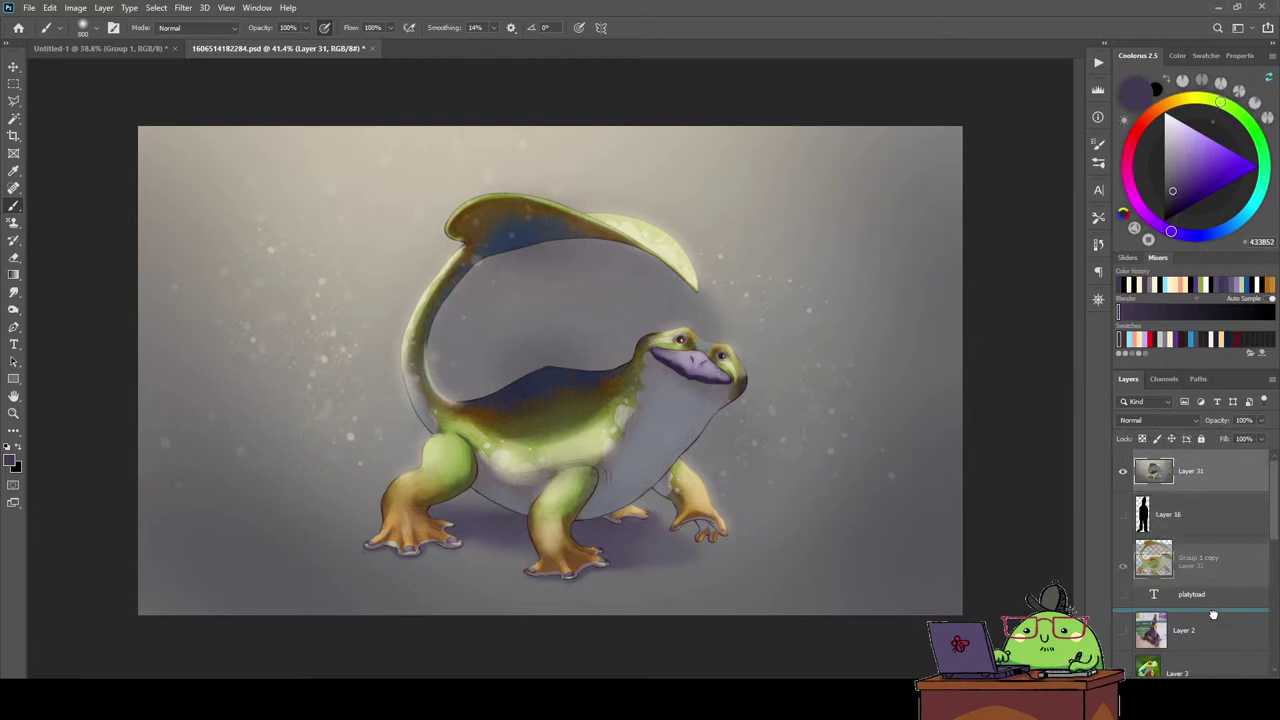
left_click(1122, 551)
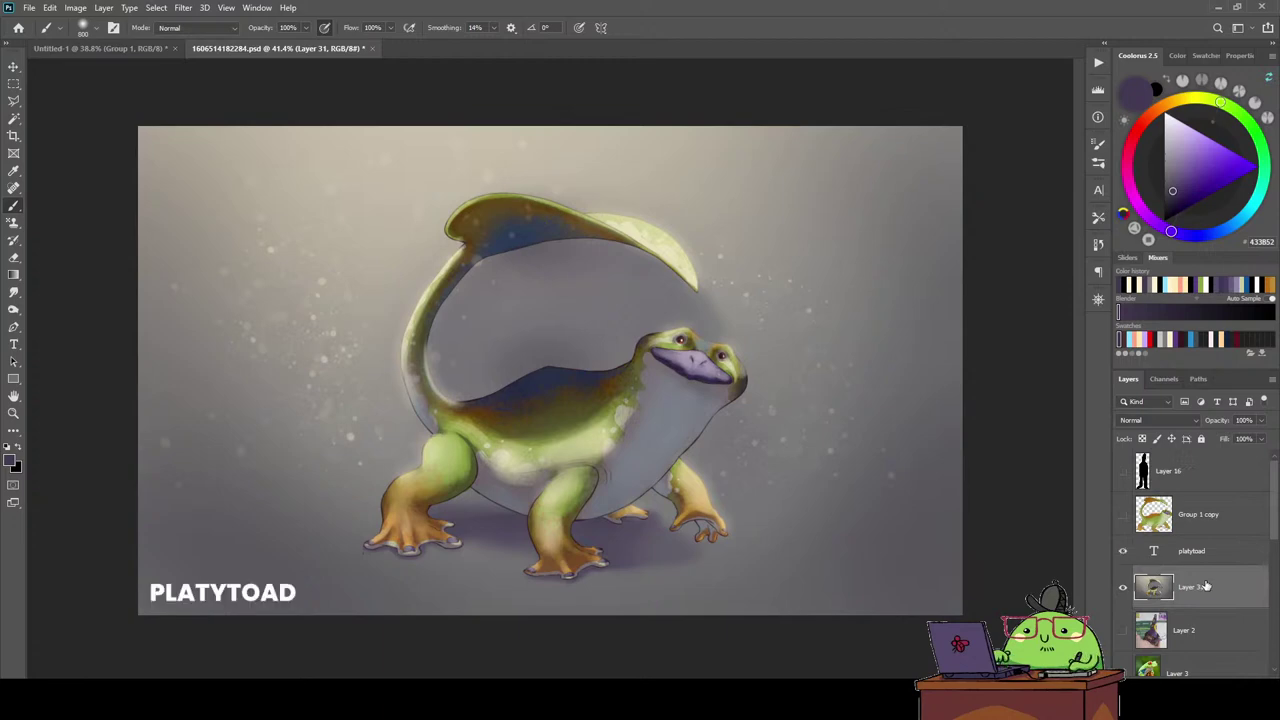
Convert Layer 31 to a smart object and save the document.
right_click(1180, 586)
left_click(1142, 203)
key("ctrl+s")
left_click(183, 7)
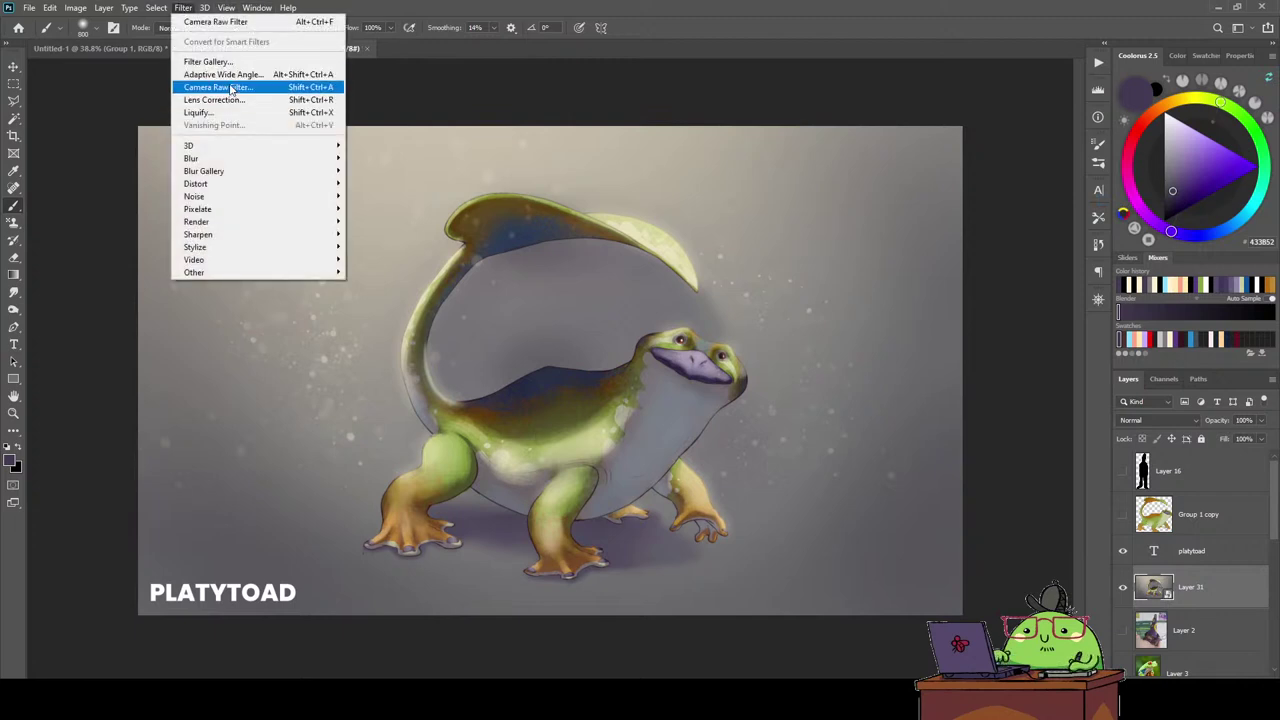
In Camera Raw Filter, warm the white balance and raise contrast, highlights, blacks and texture.
left_click(227, 88)
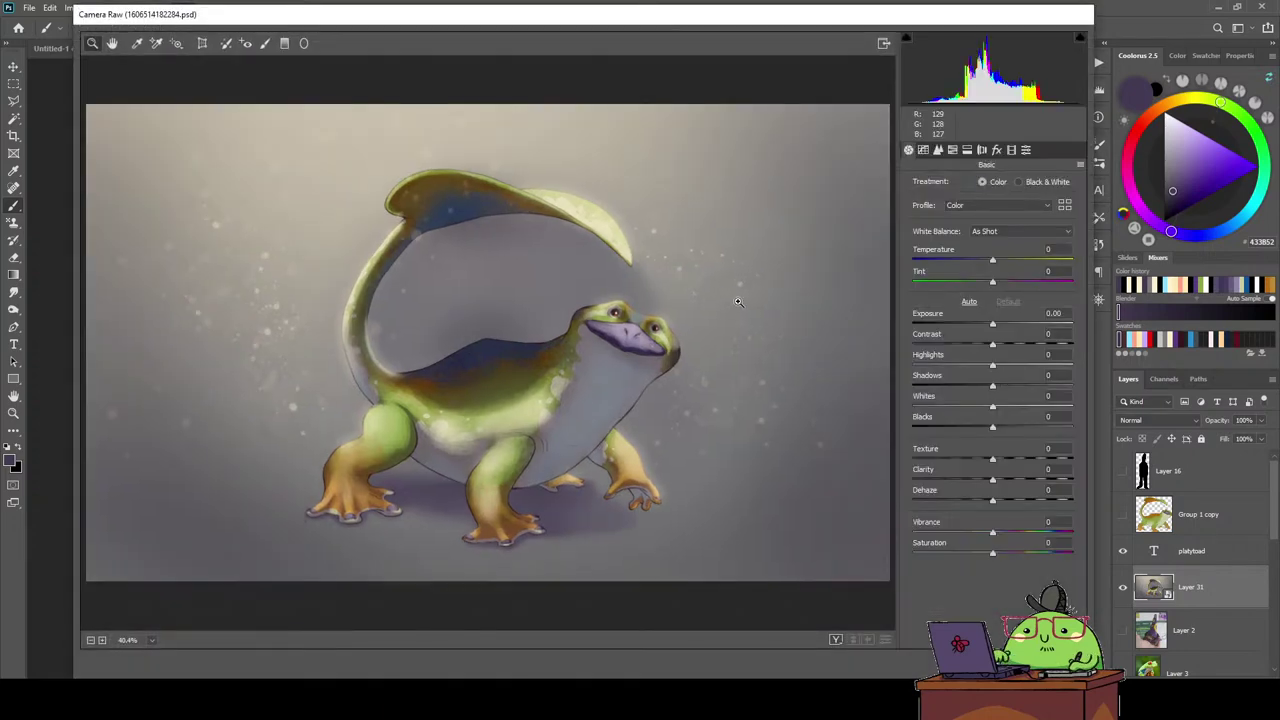
left_click(603, 361)
left_click(614, 365)
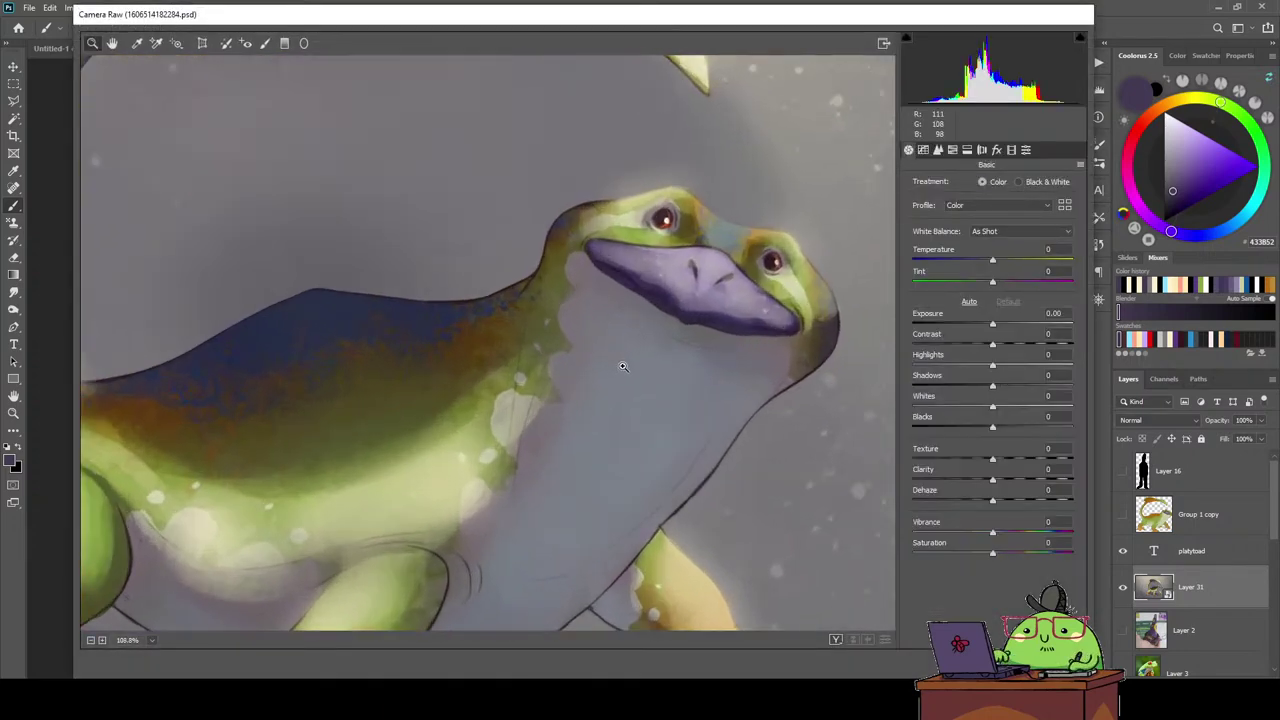
key("ctrl+0")
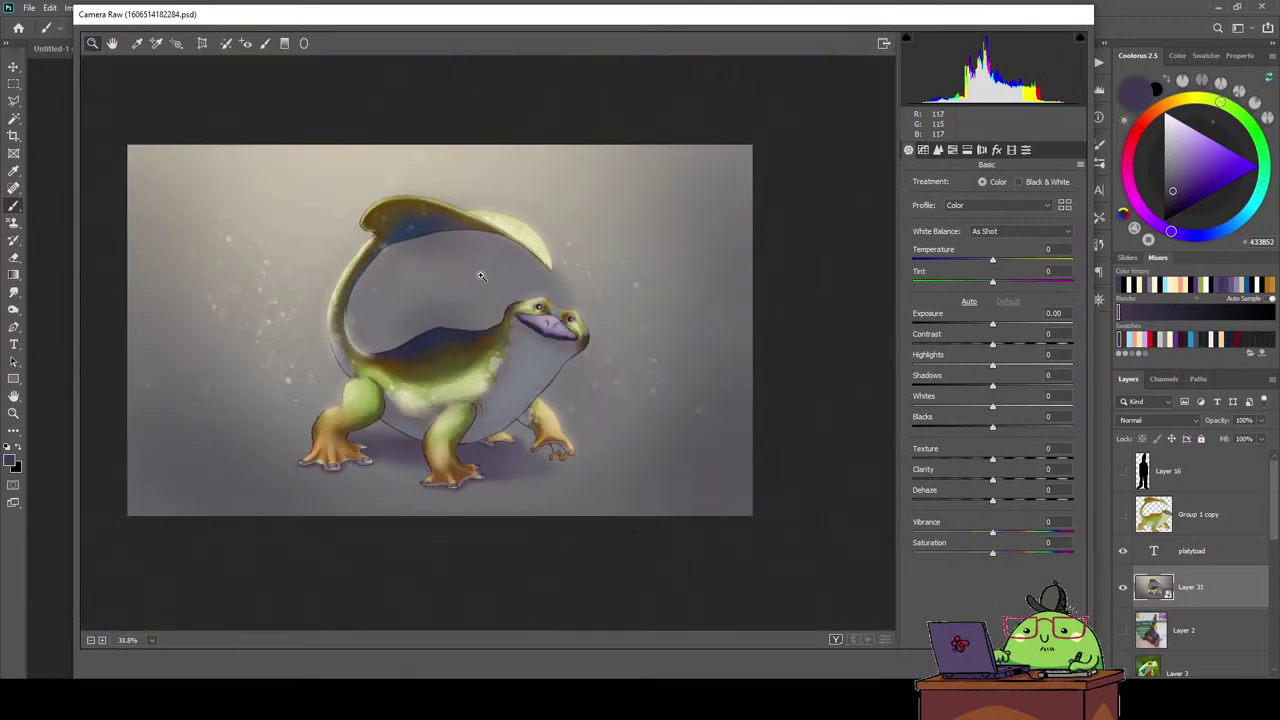
mouse_move(999, 262)
left_mouse_down()
mouse_move(1012, 284)
mouse_move(997, 281)
left_mouse_up()
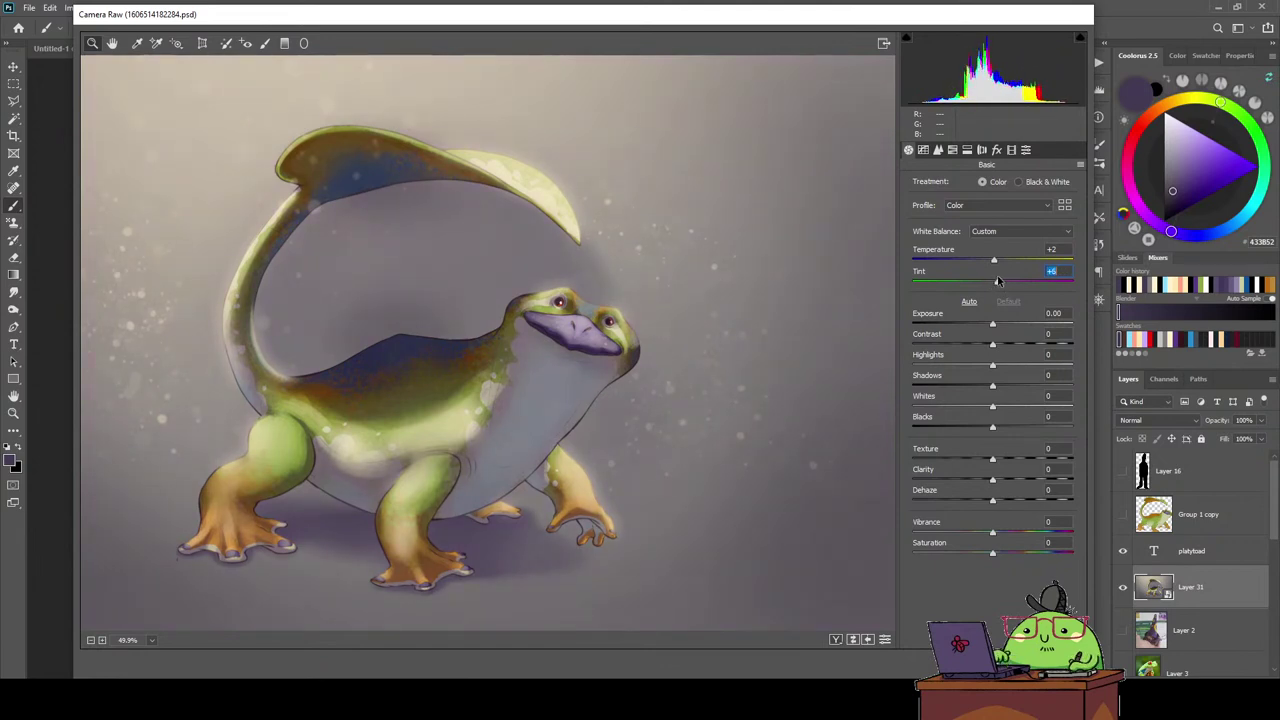
left_click_drag(995, 347, 1007, 347)
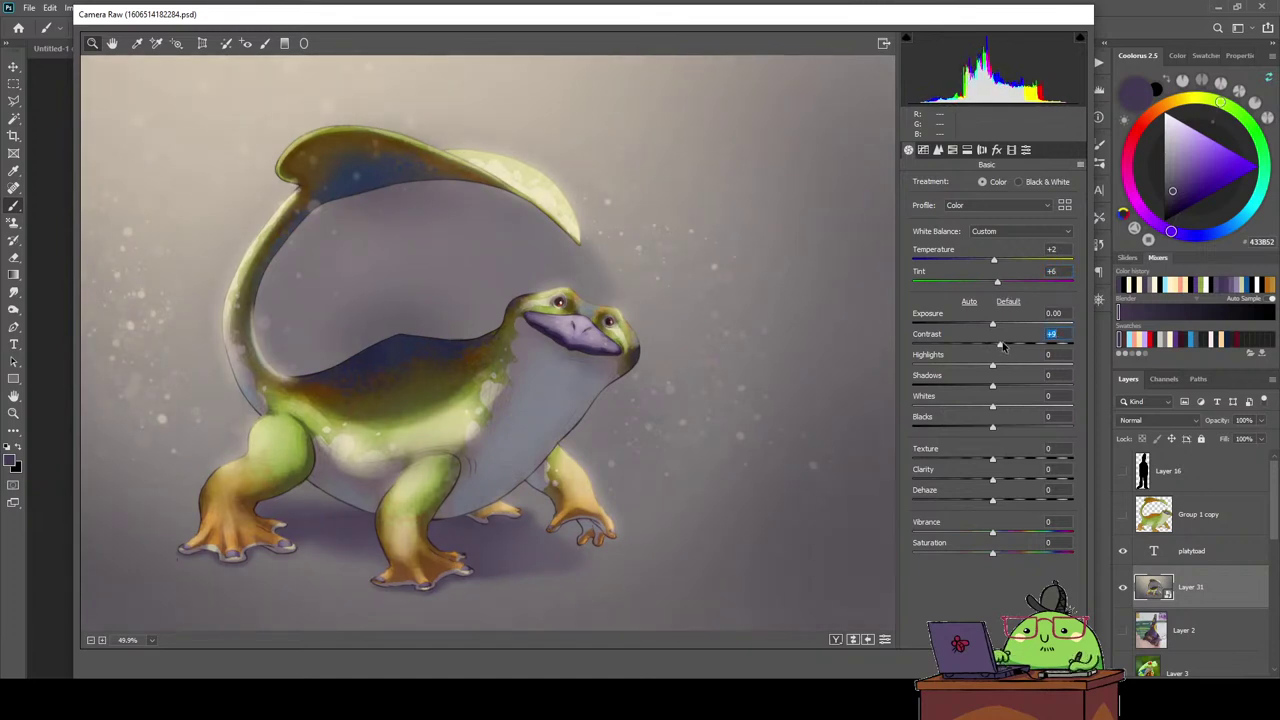
left_click_drag(982, 364, 1016, 364)
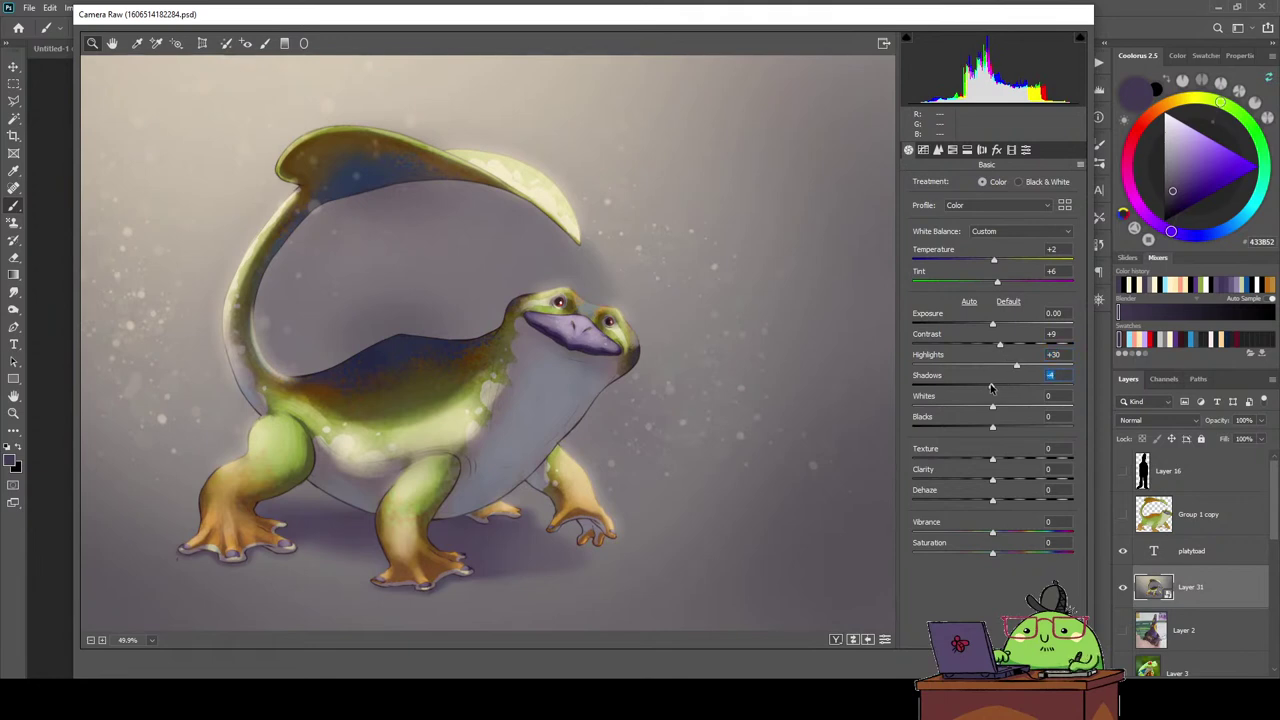
mouse_move(1006, 383)
left_mouse_down()
mouse_move(1010, 366)
mouse_move(1002, 402)
left_mouse_up()
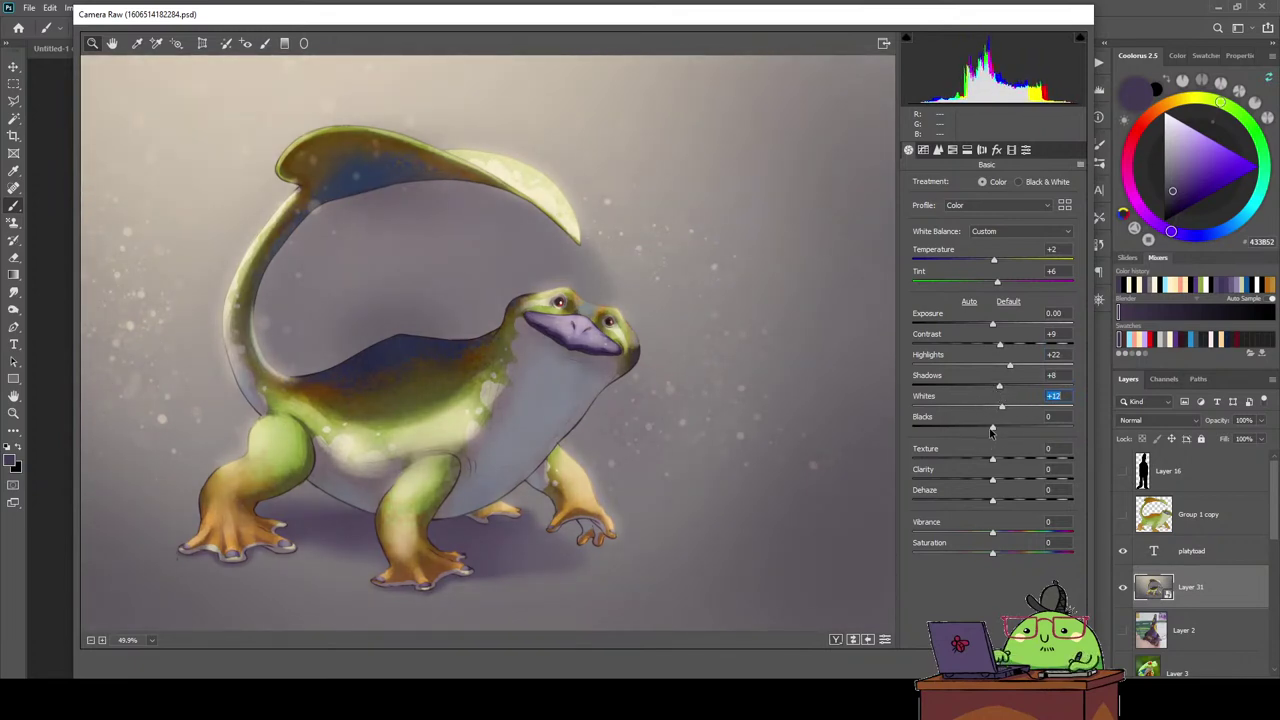
mouse_move(993, 427)
left_mouse_down()
mouse_move(1024, 427)
mouse_move(1003, 430)
mouse_move(1024, 460)
left_mouse_up()
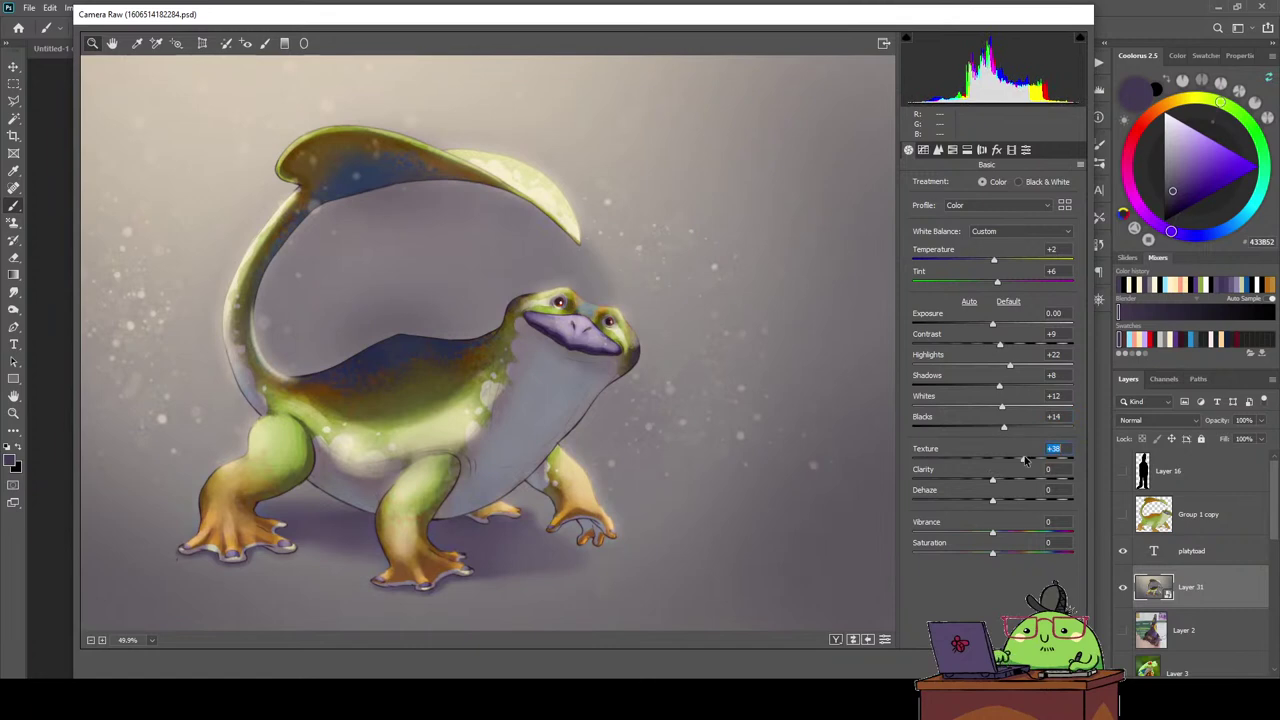
mouse_move(994, 480)
left_mouse_down()
mouse_move(1033, 483)
mouse_move(993, 481)
mouse_move(1017, 503)
mouse_move(995, 499)
left_mouse_up()
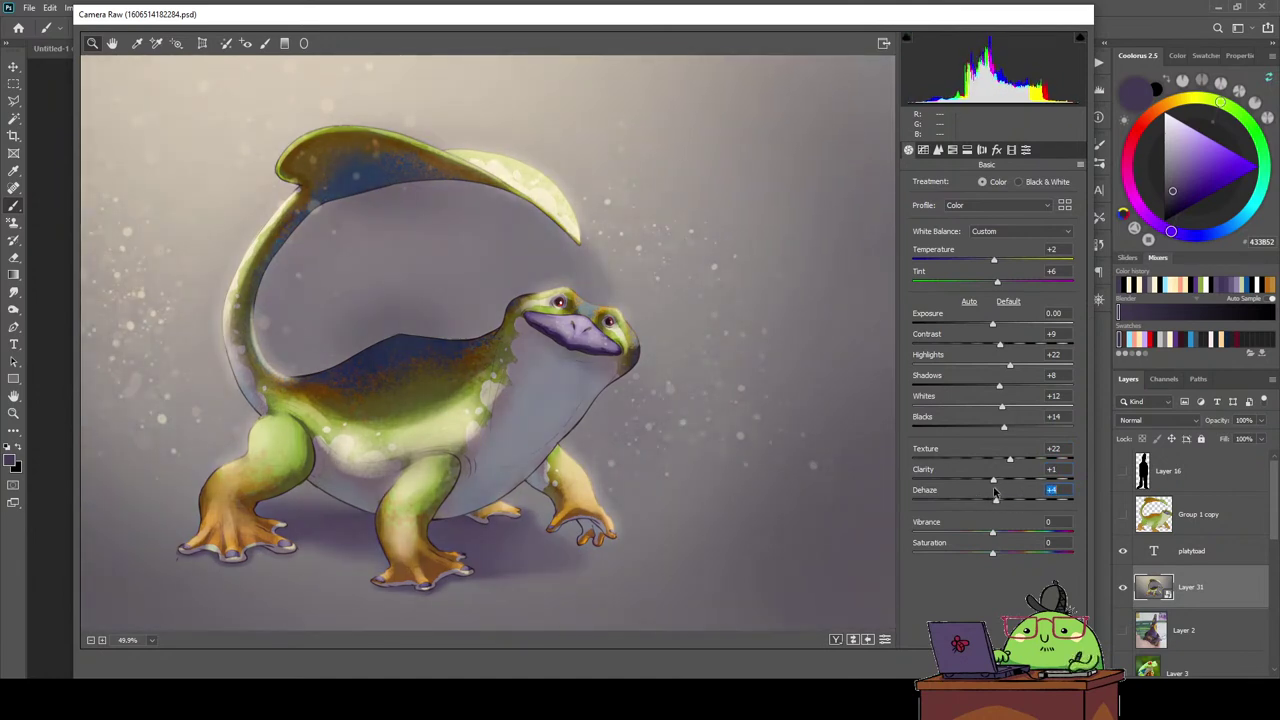
Add sharpening at 67 and grain at amount 45, size 25, roughness 50, then apply.
left_click(937, 150)
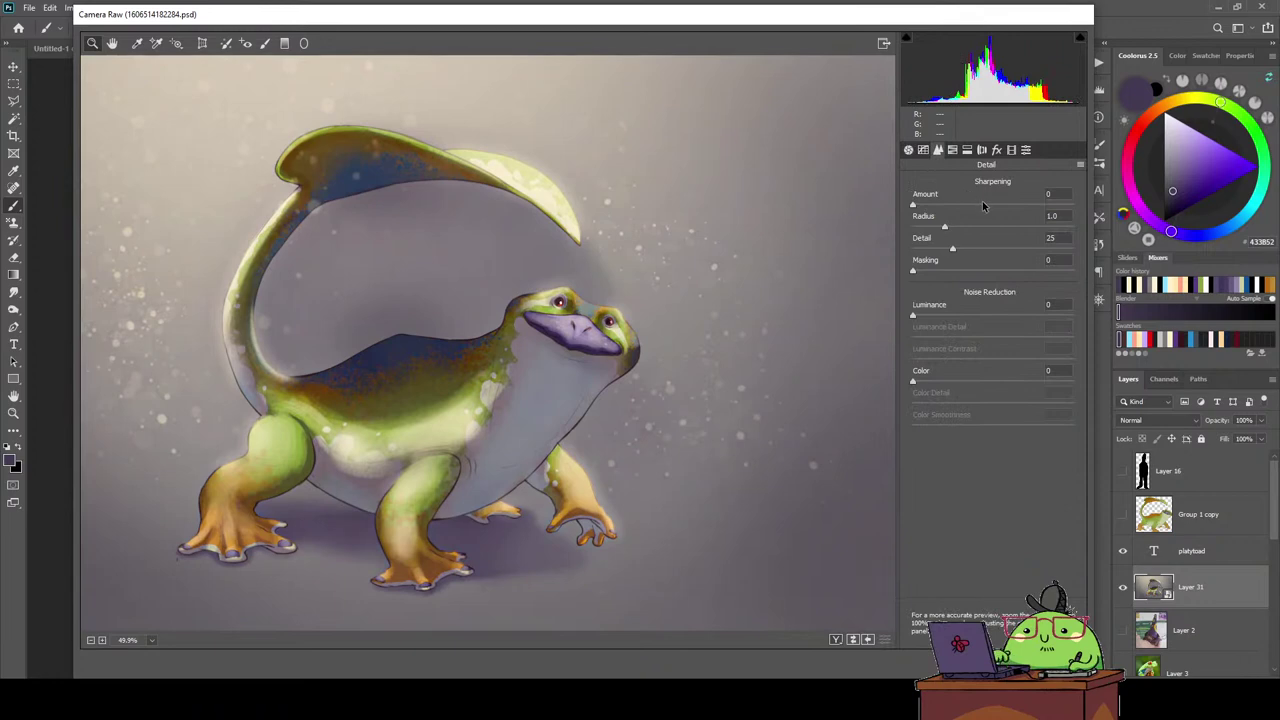
left_click_drag(912, 204, 987, 205)
key("Down")
key("Down")
left_click(995, 152)
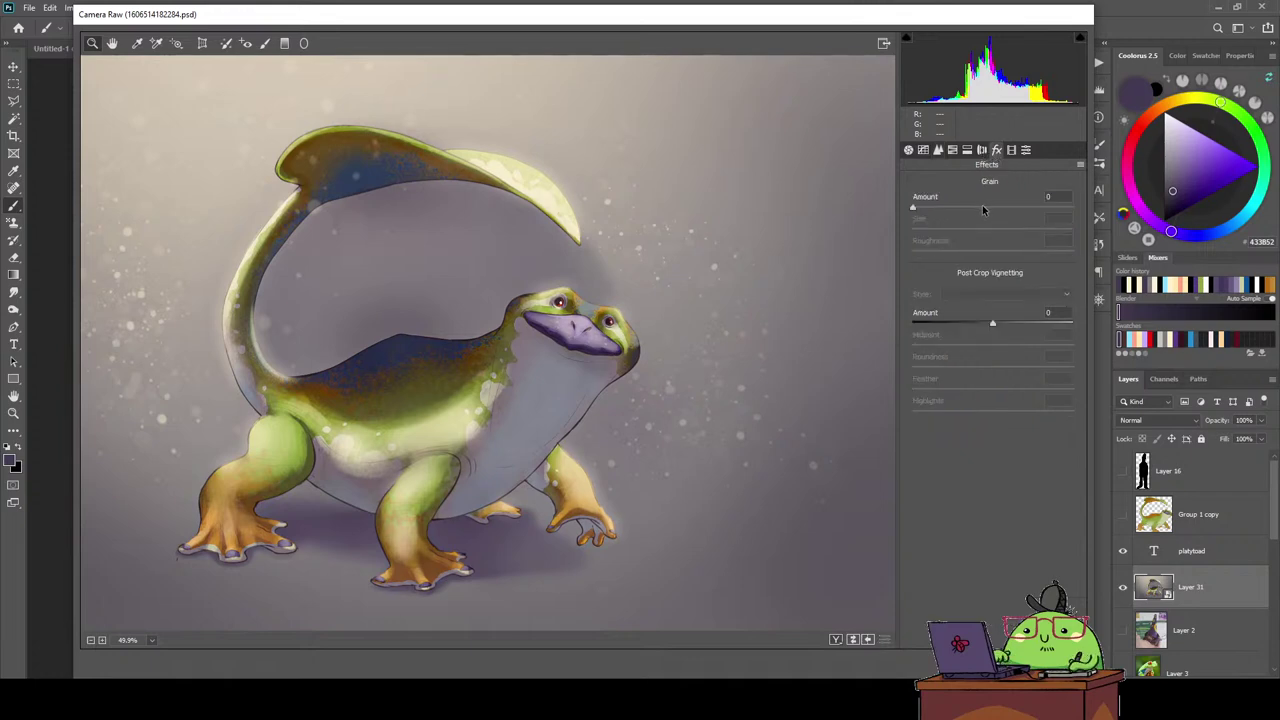
left_click_drag(986, 209, 979, 208)
left_click_drag(980, 207, 985, 207)
key("Return")
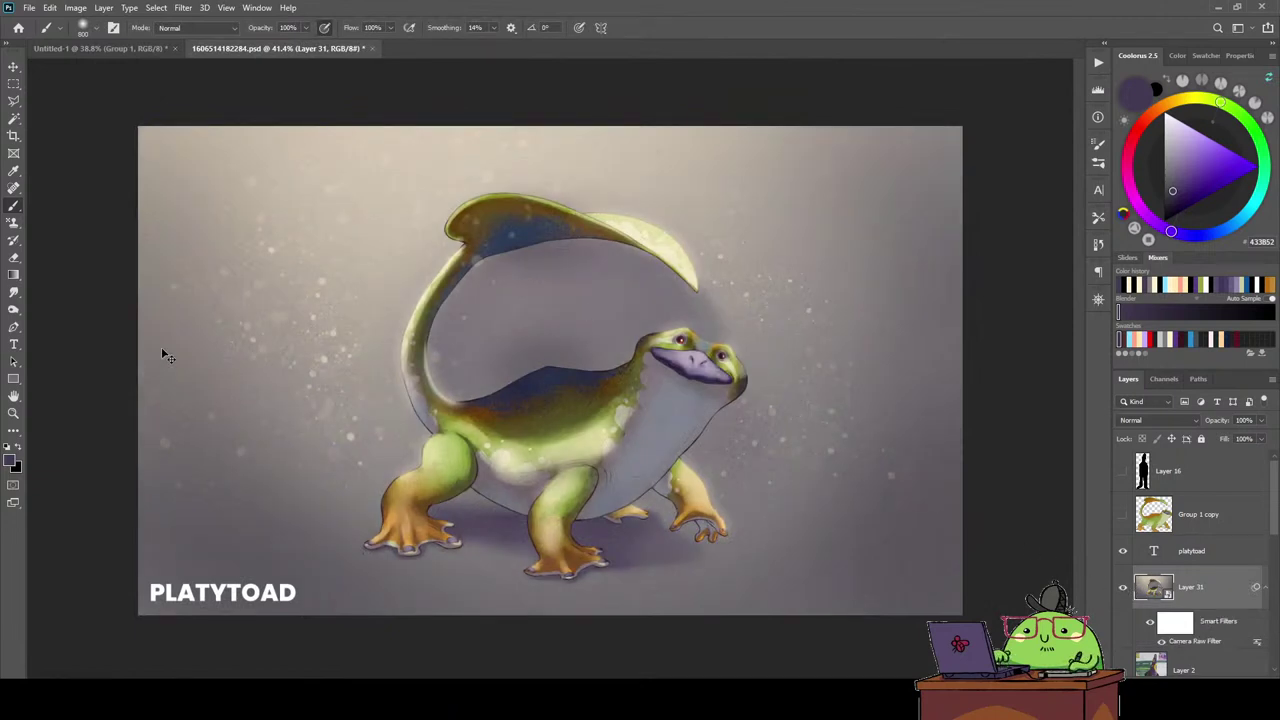
Inspect the painting at 100% zoom, then view it whole without panels.
double_click(13, 413)
left_click_drag(753, 338, 621, 324)
mouse_move(688, 379)
left_mouse_down()
mouse_move(691, 363)
mouse_move(744, 387)
mouse_move(733, 386)
left_mouse_up()
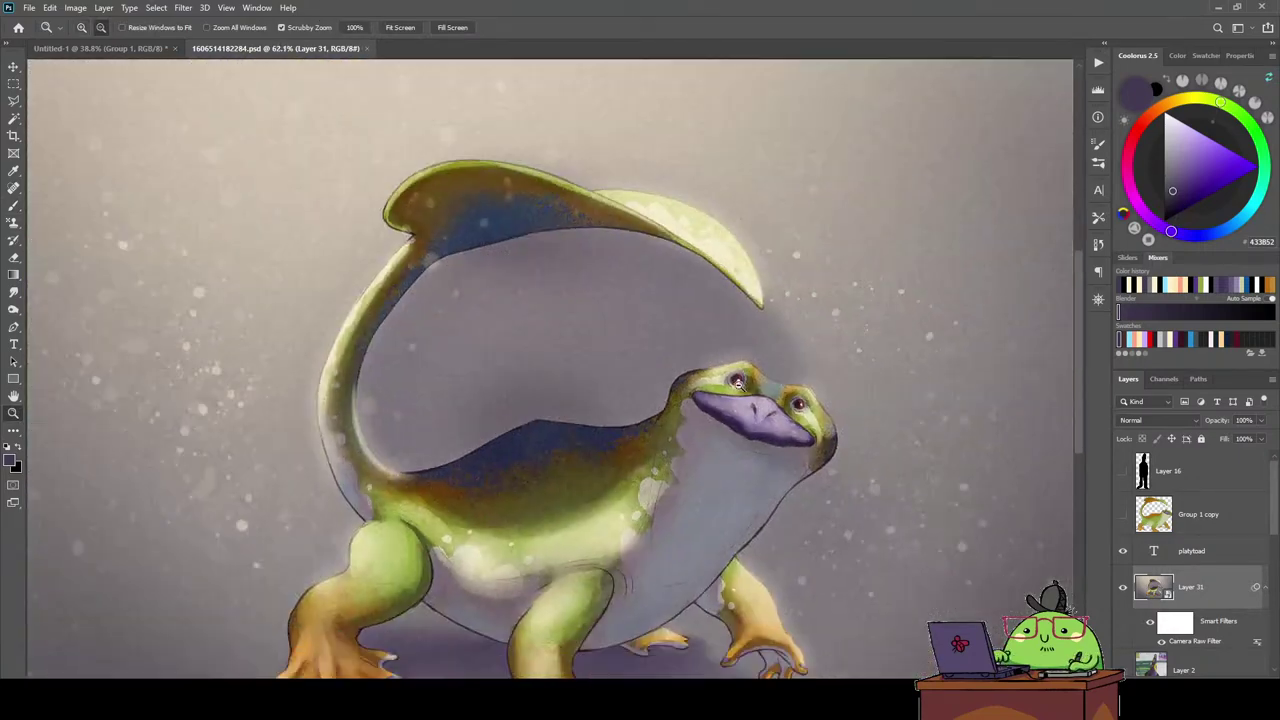
key("Tab")
scroll(730, 353, "down", 2)
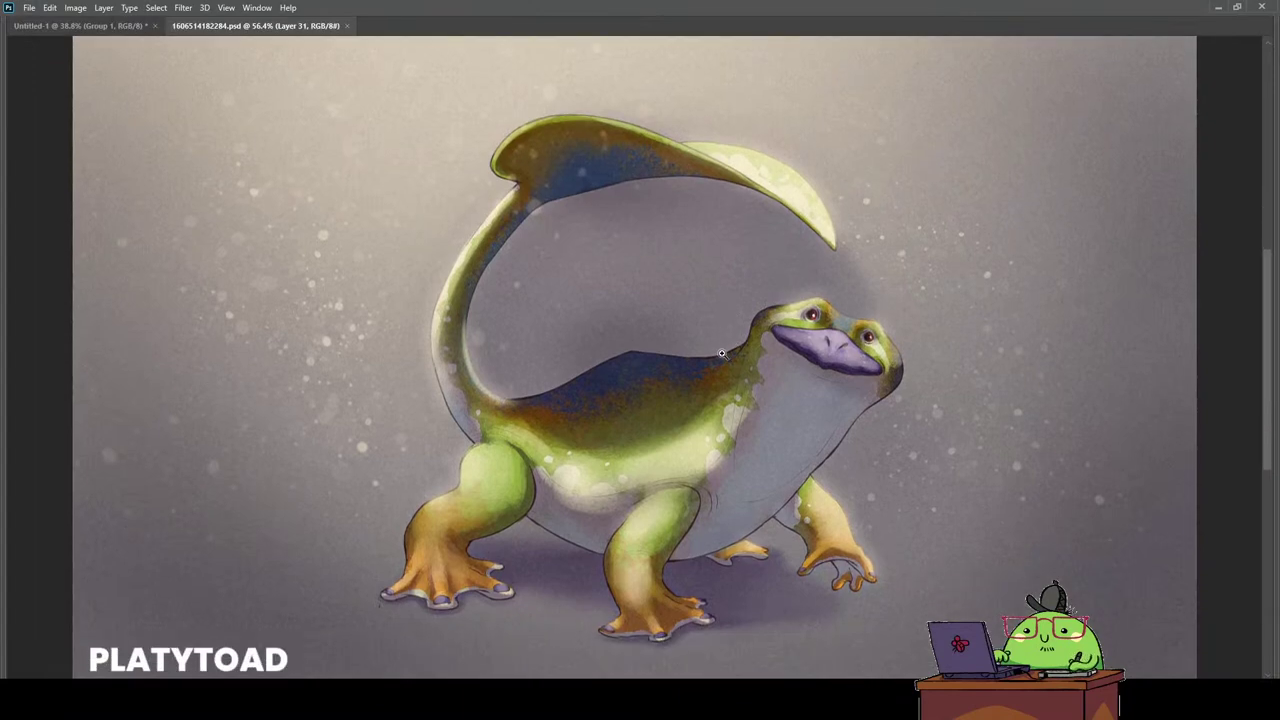
scroll(725, 340, "up", 1)
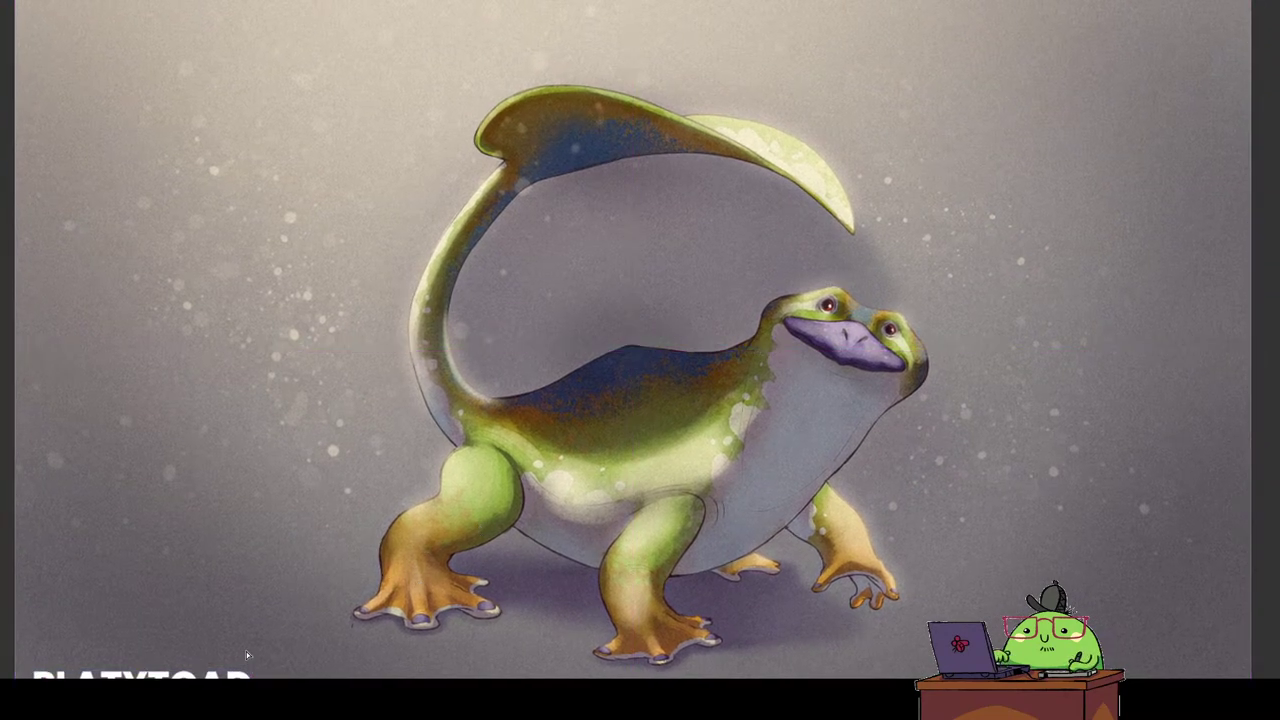
Raise the PLATYTOAD title slightly off the bottom edge with Free Transform.
left_click_drag(240, 676, 268, 598)
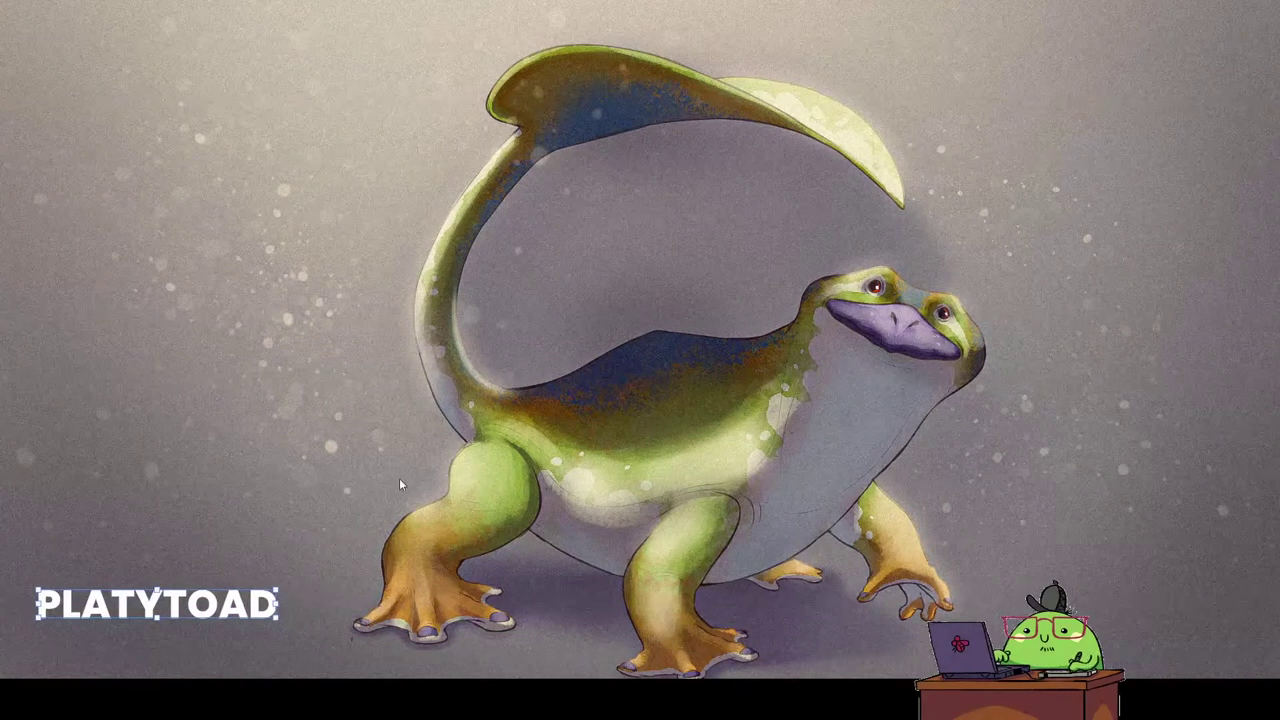
left_click_drag(244, 600, 236, 660)
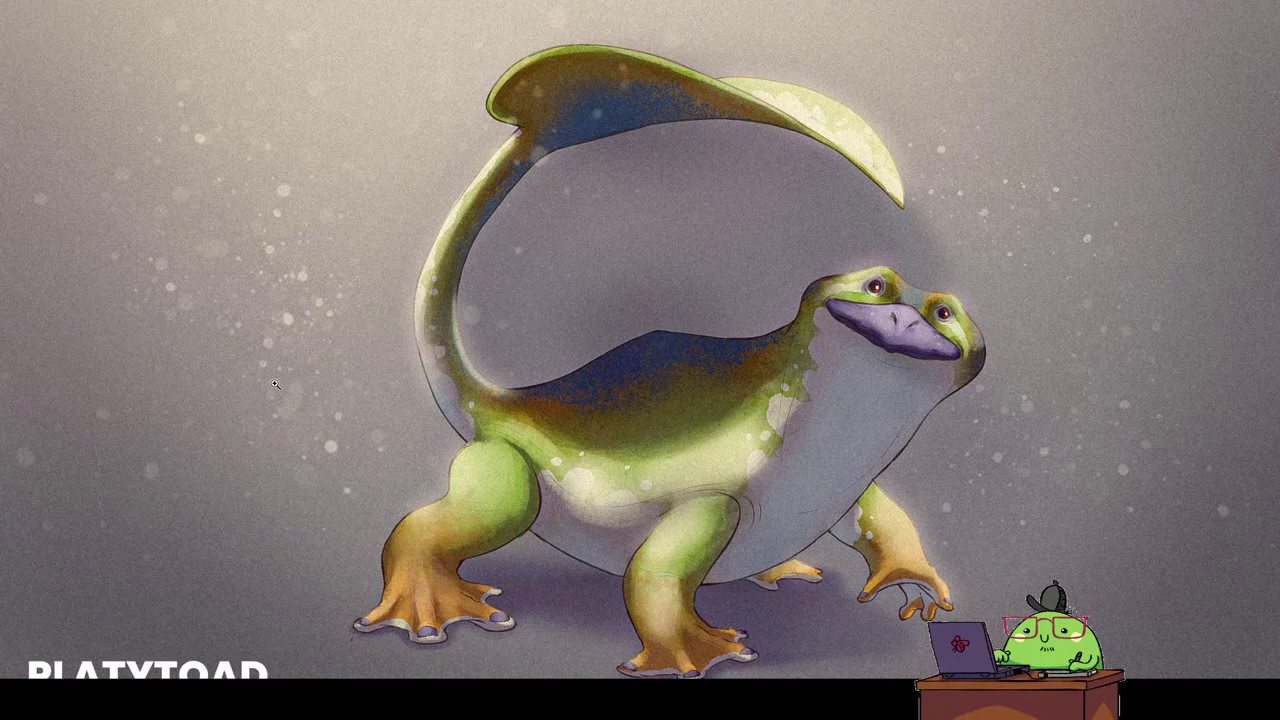
key("ctrl+t")
left_click_drag(245, 660, 240, 610)
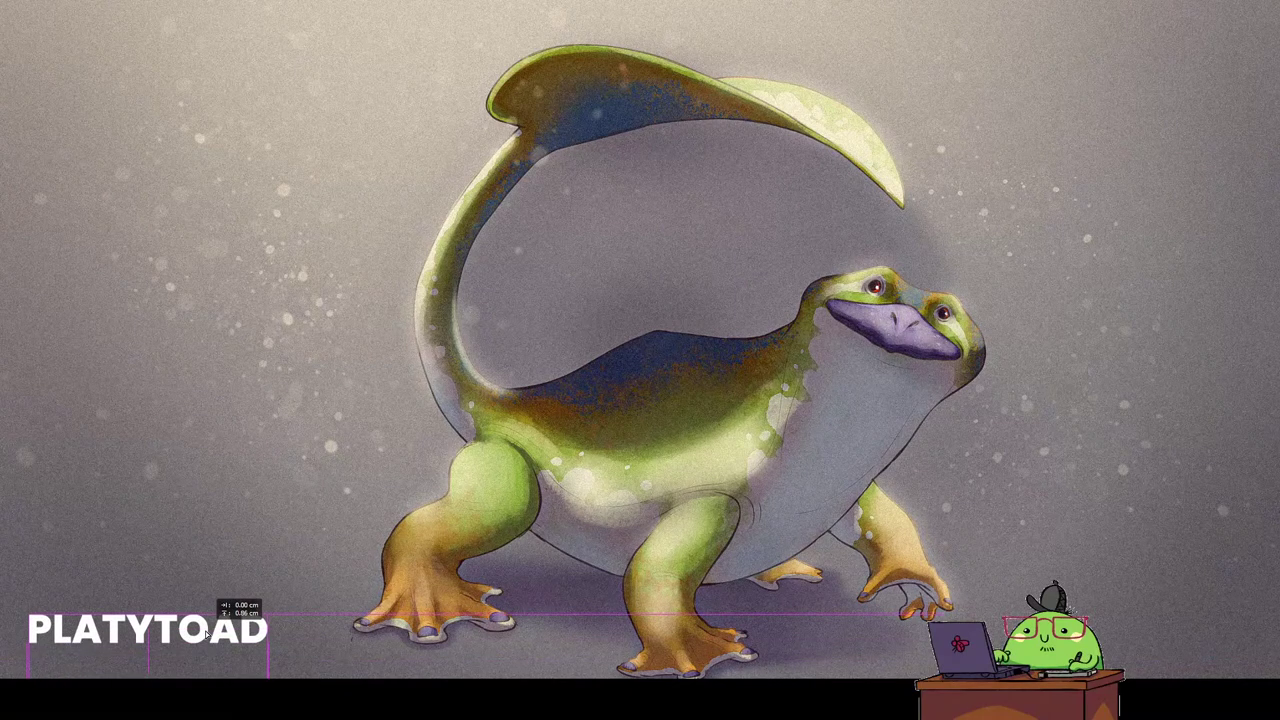
key("Return")
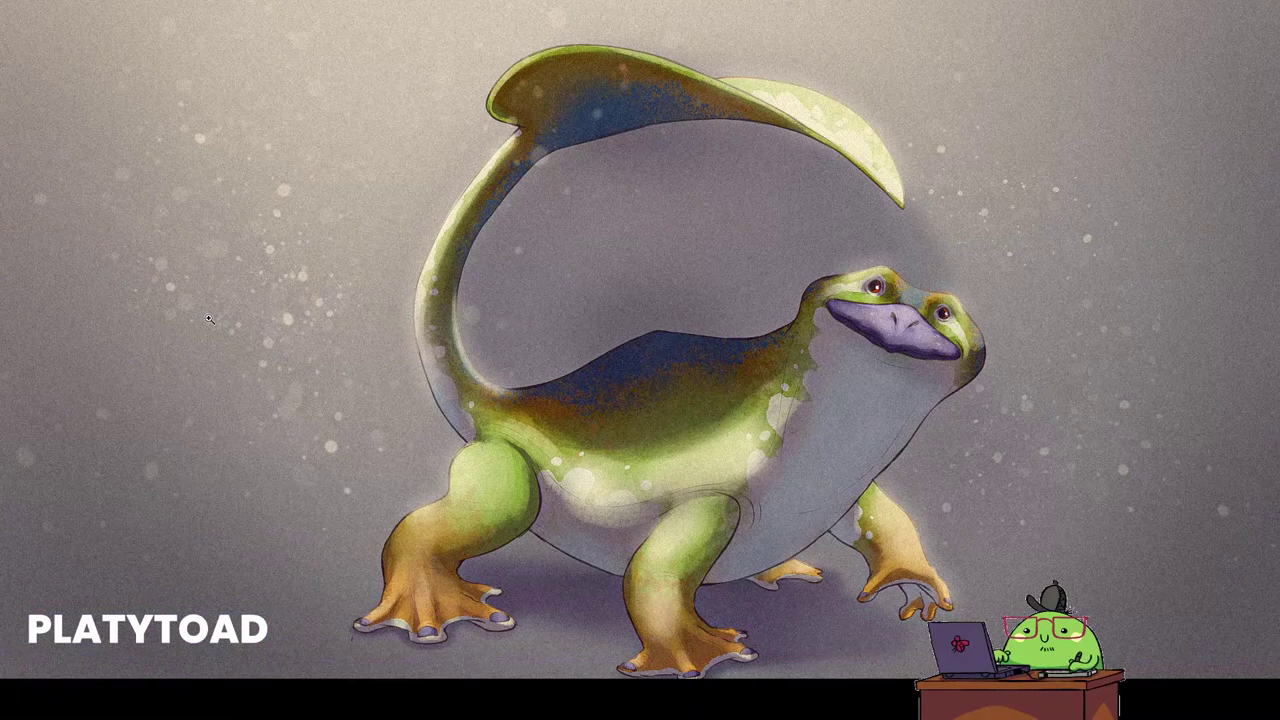